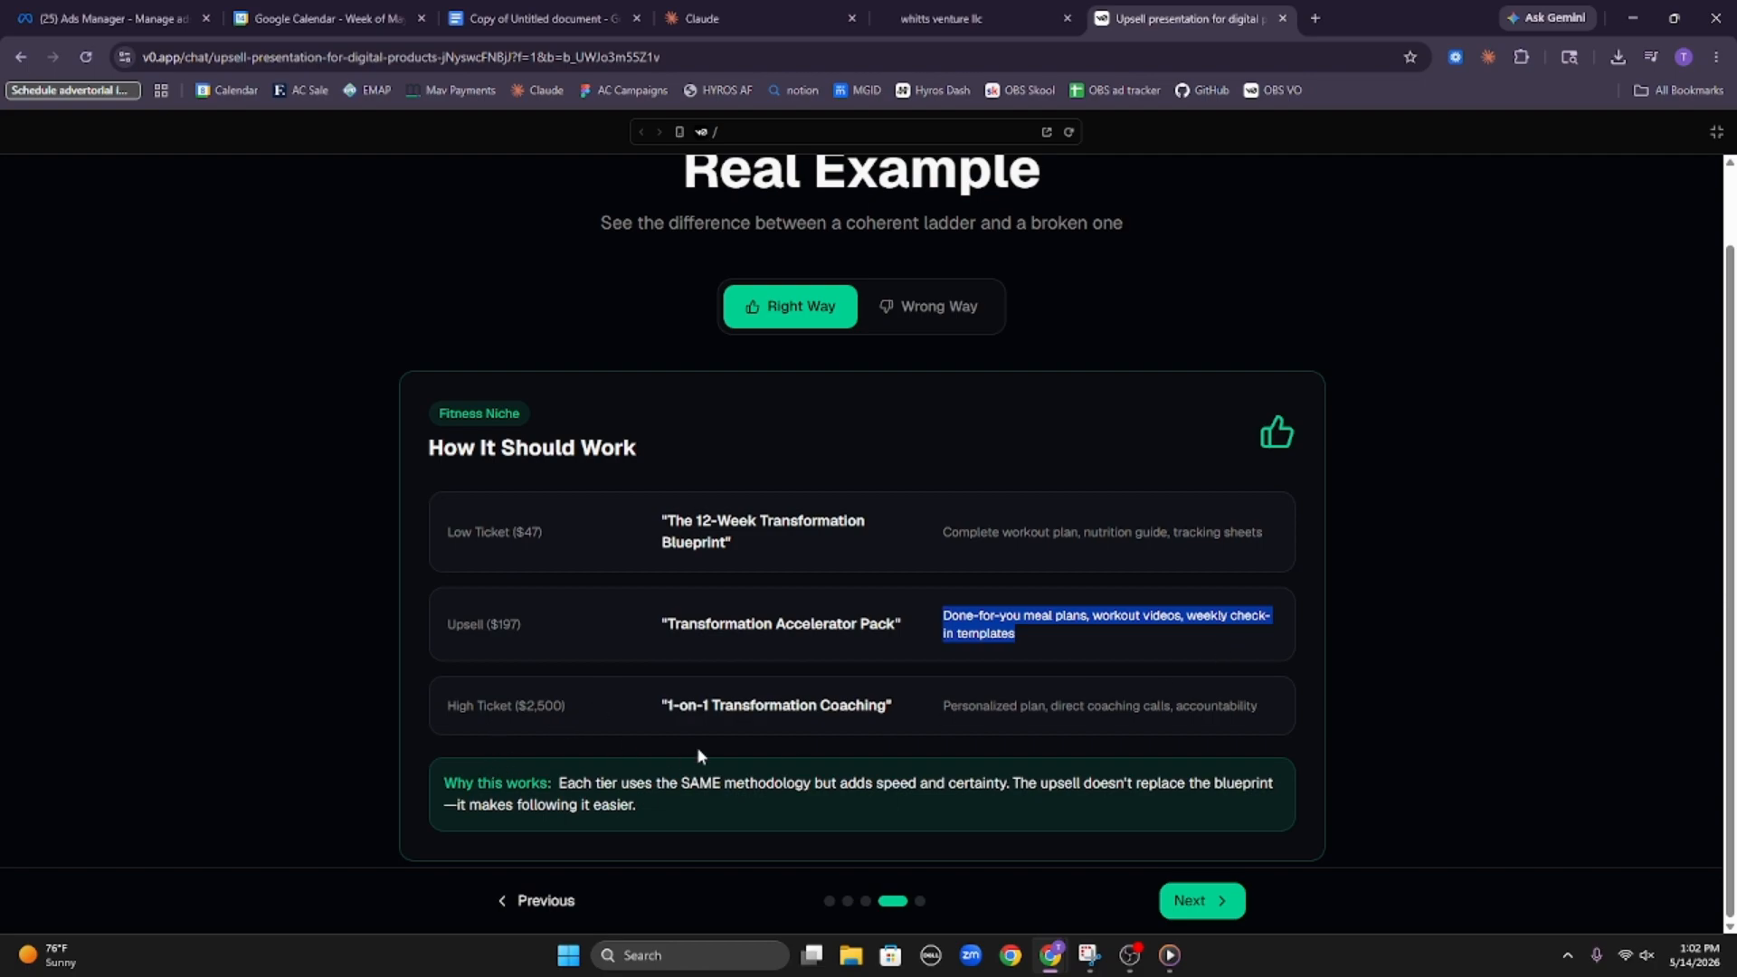
Examine the High Ticket coaching offer and the "Why this works" explanation in the fitness example
left_click(692, 699)
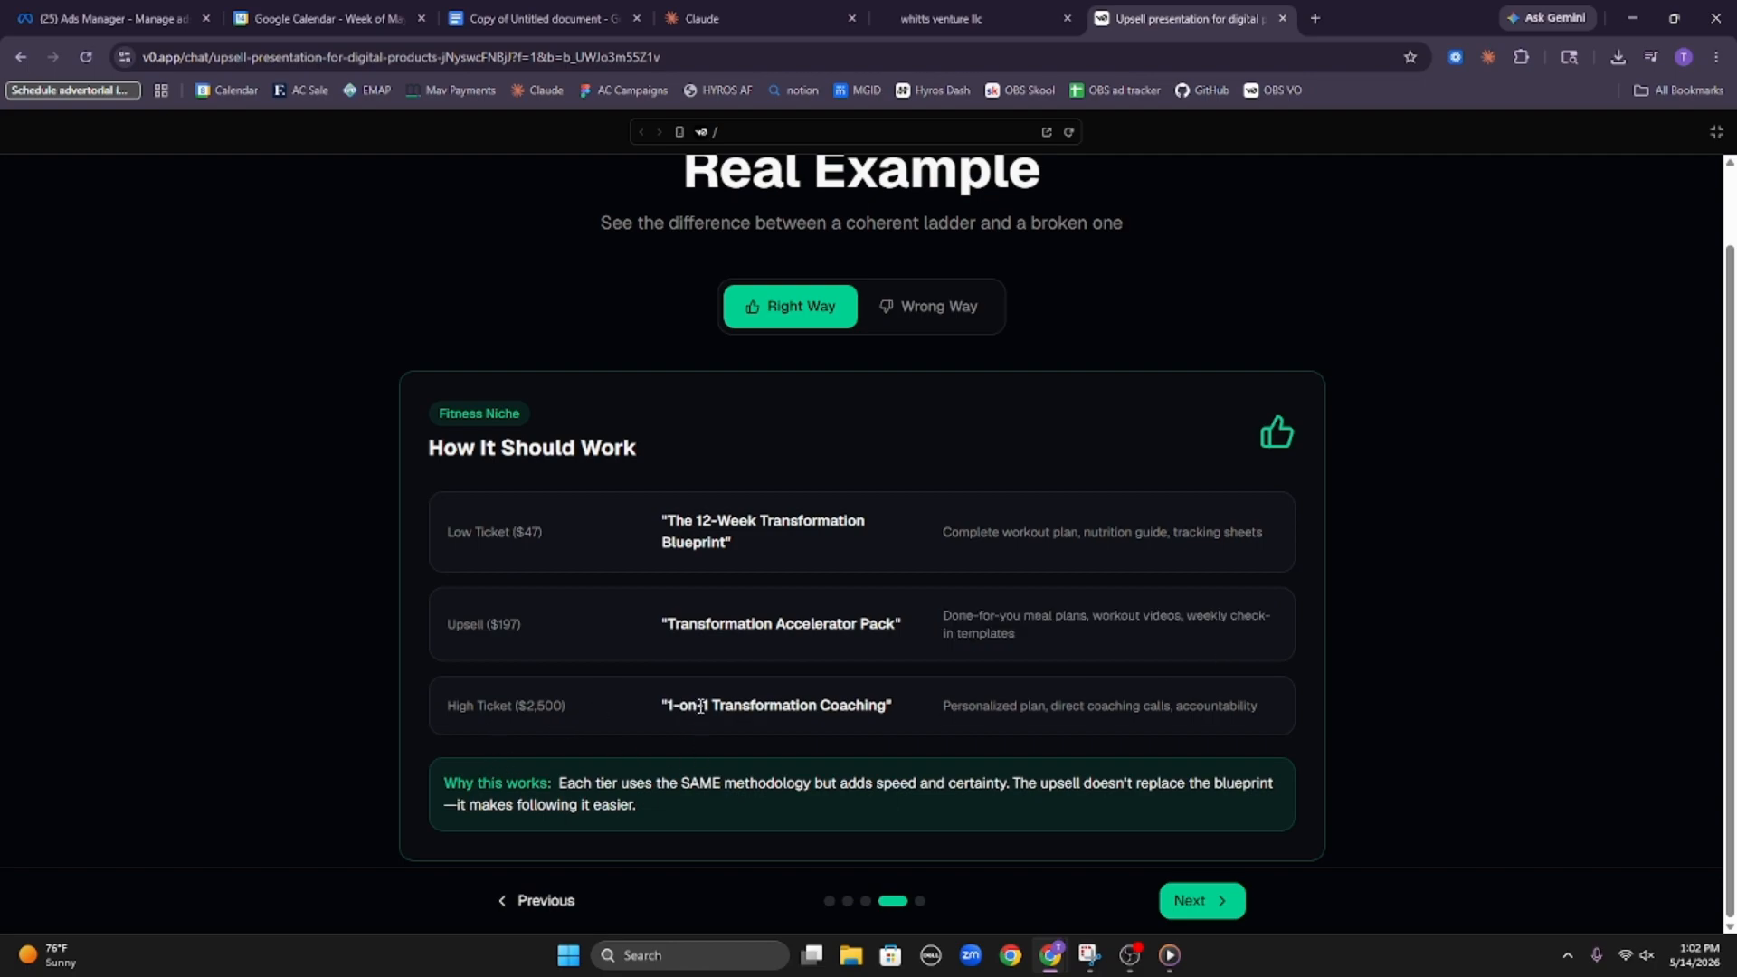
double_click(700, 706)
left_click_drag(943, 706, 1308, 715)
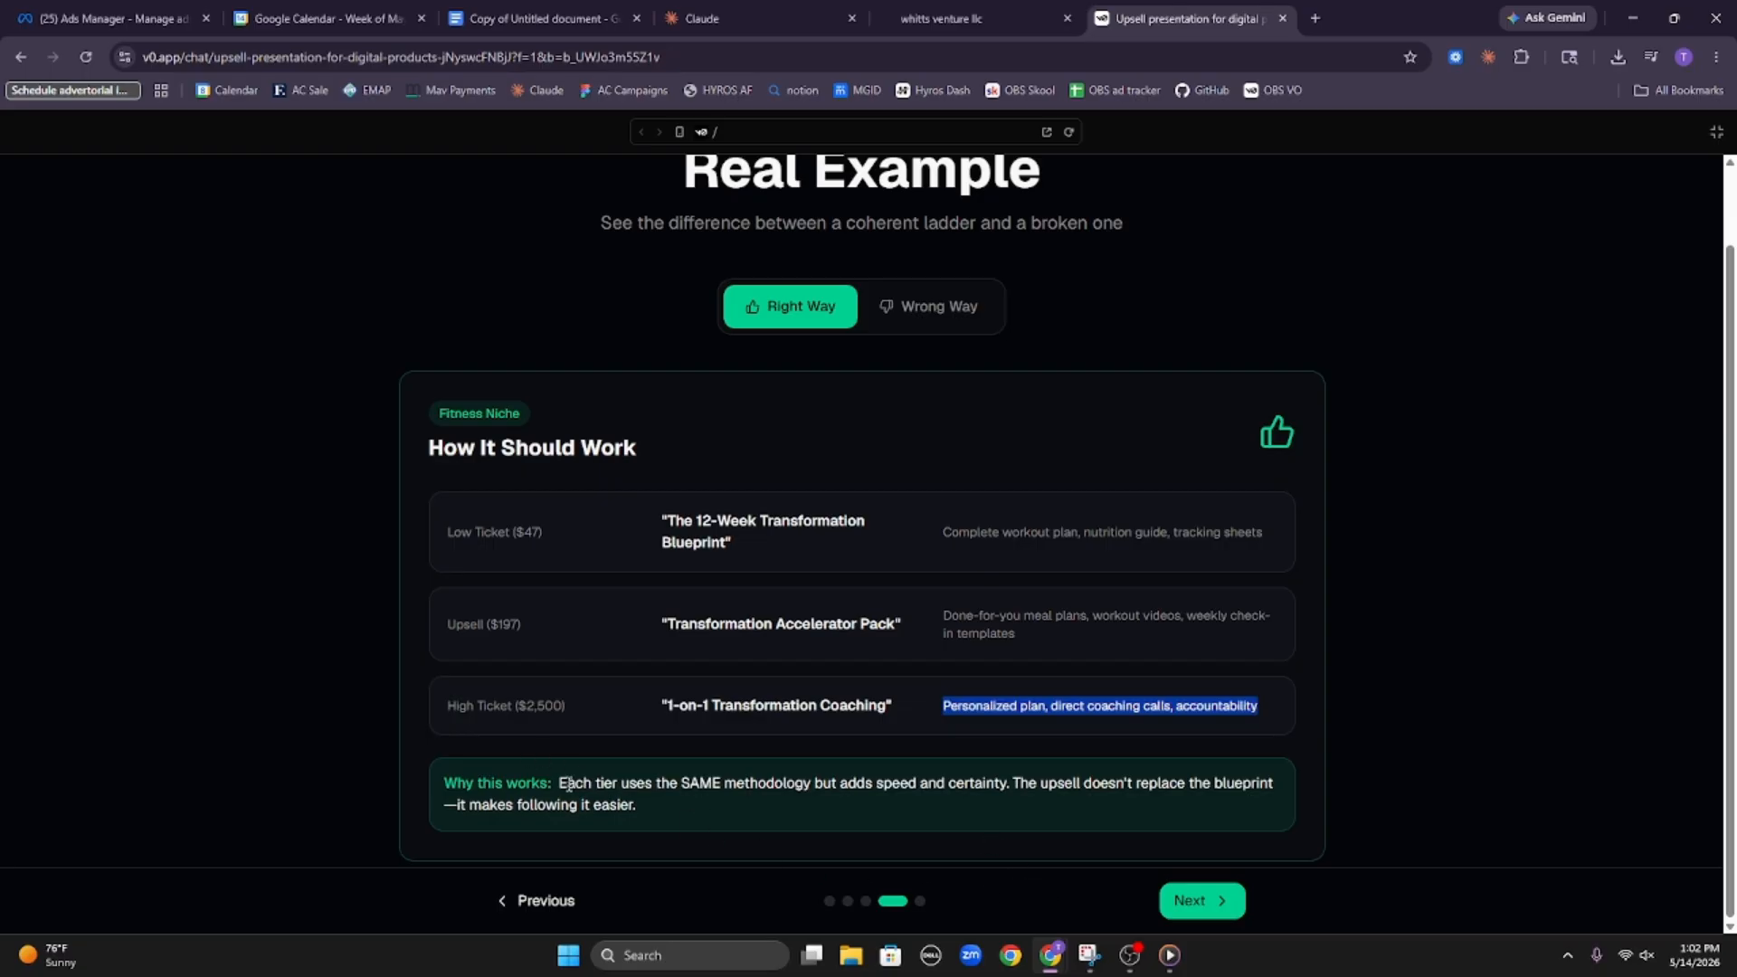
left_click_drag(465, 782, 804, 782)
left_click(604, 781)
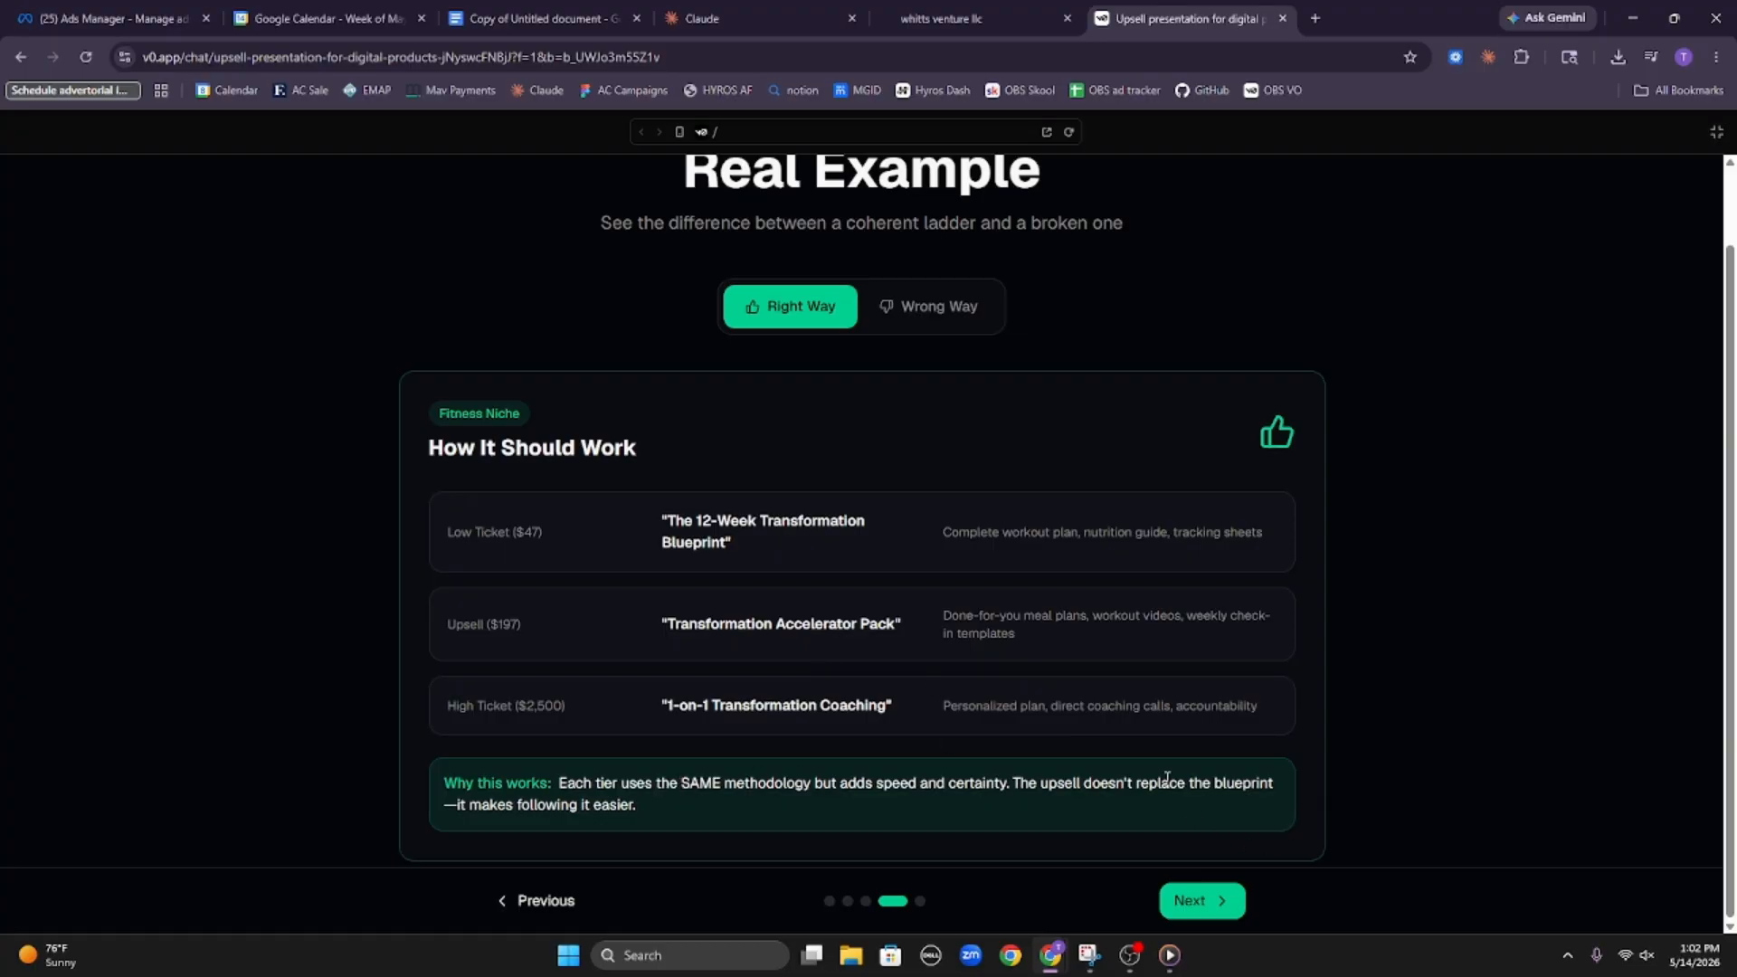
left_click_drag(875, 787, 1009, 787)
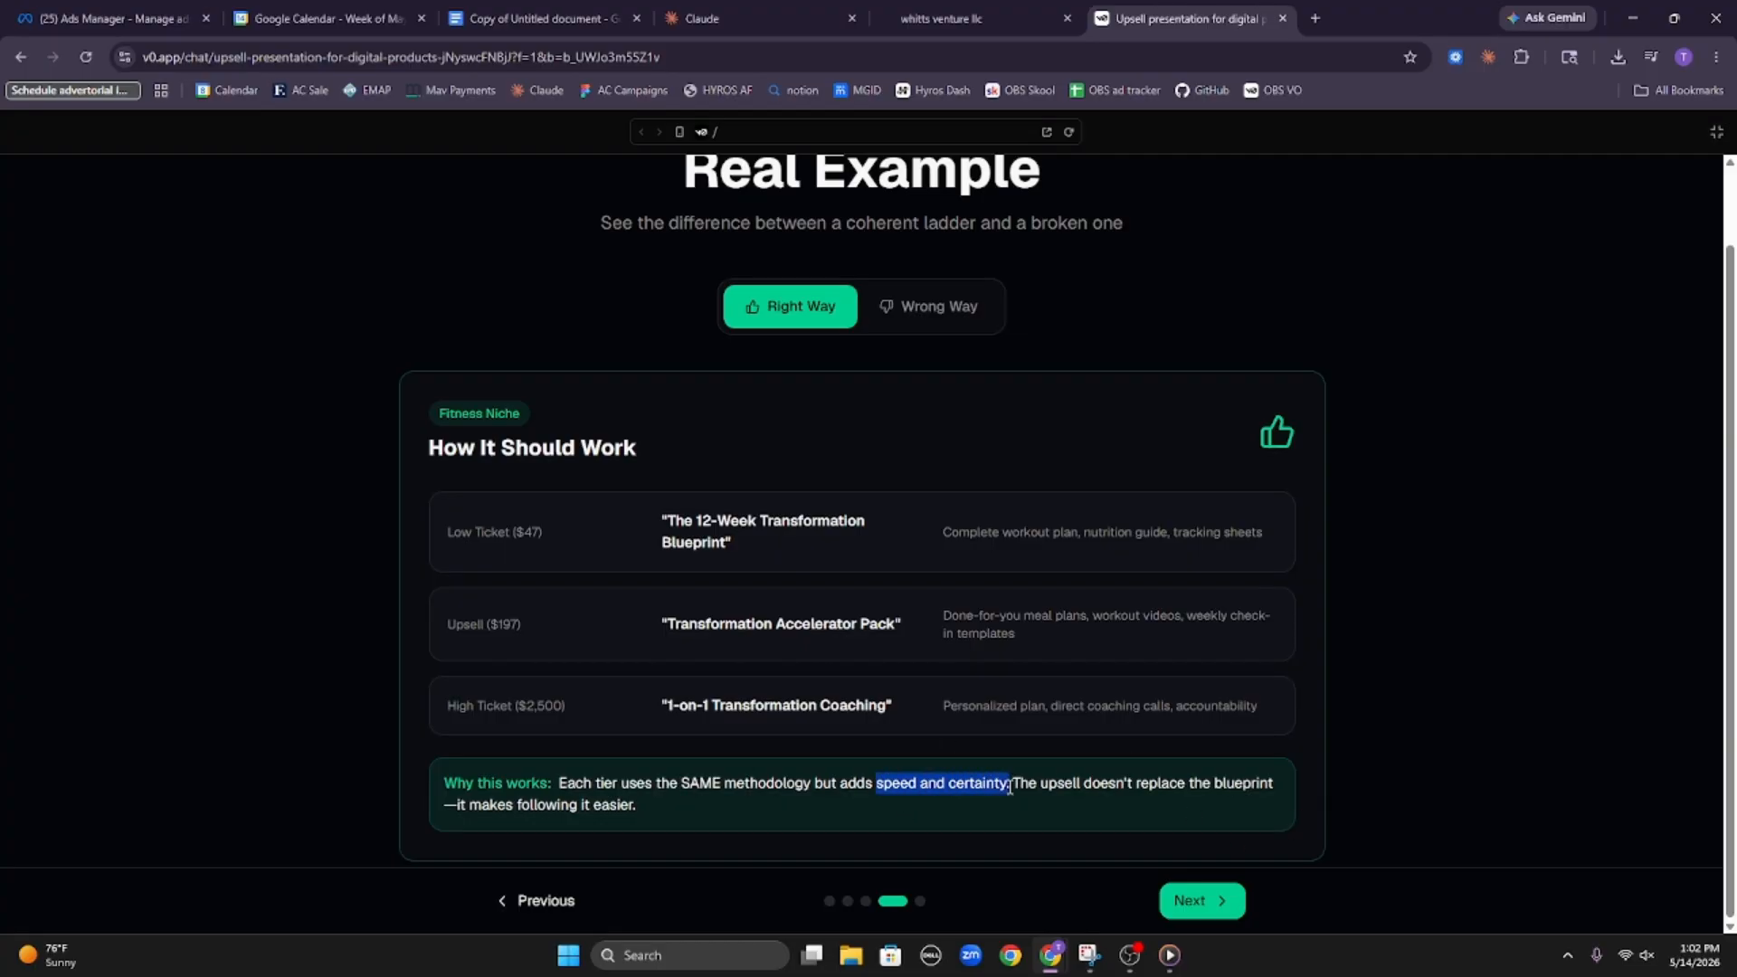
left_click(1061, 805)
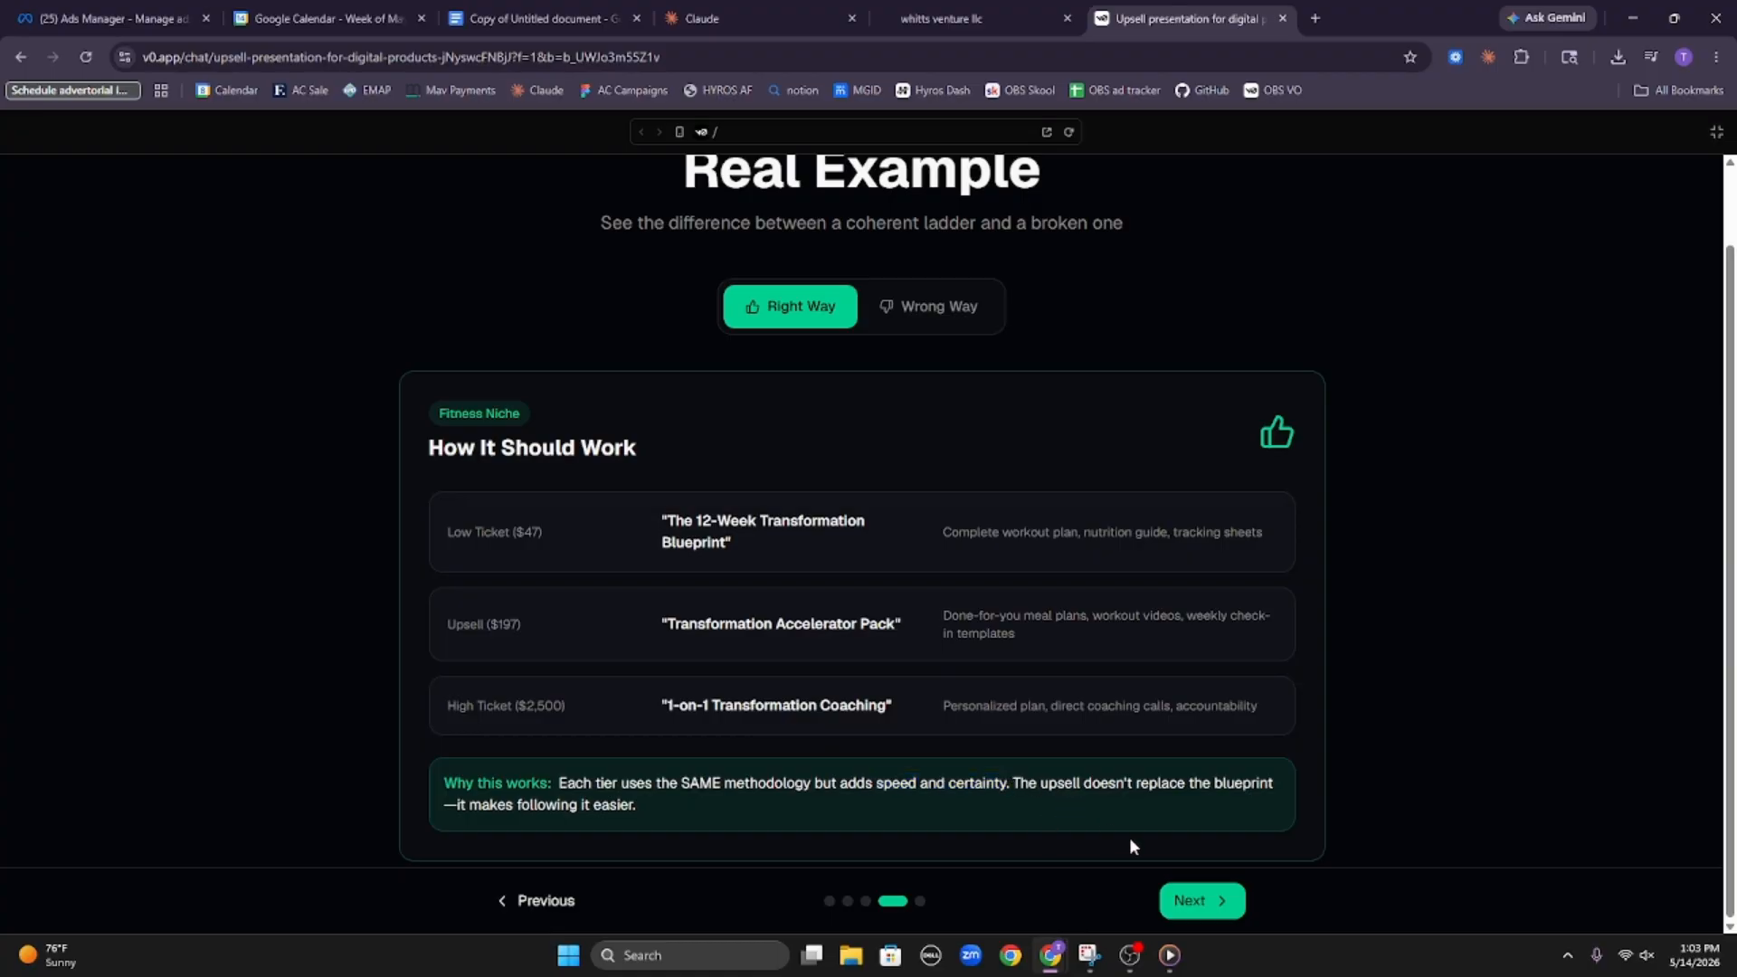
Advance to the Remember This slide and review its Low Ticket, Upsell and High Ticket cards
left_click(1203, 896)
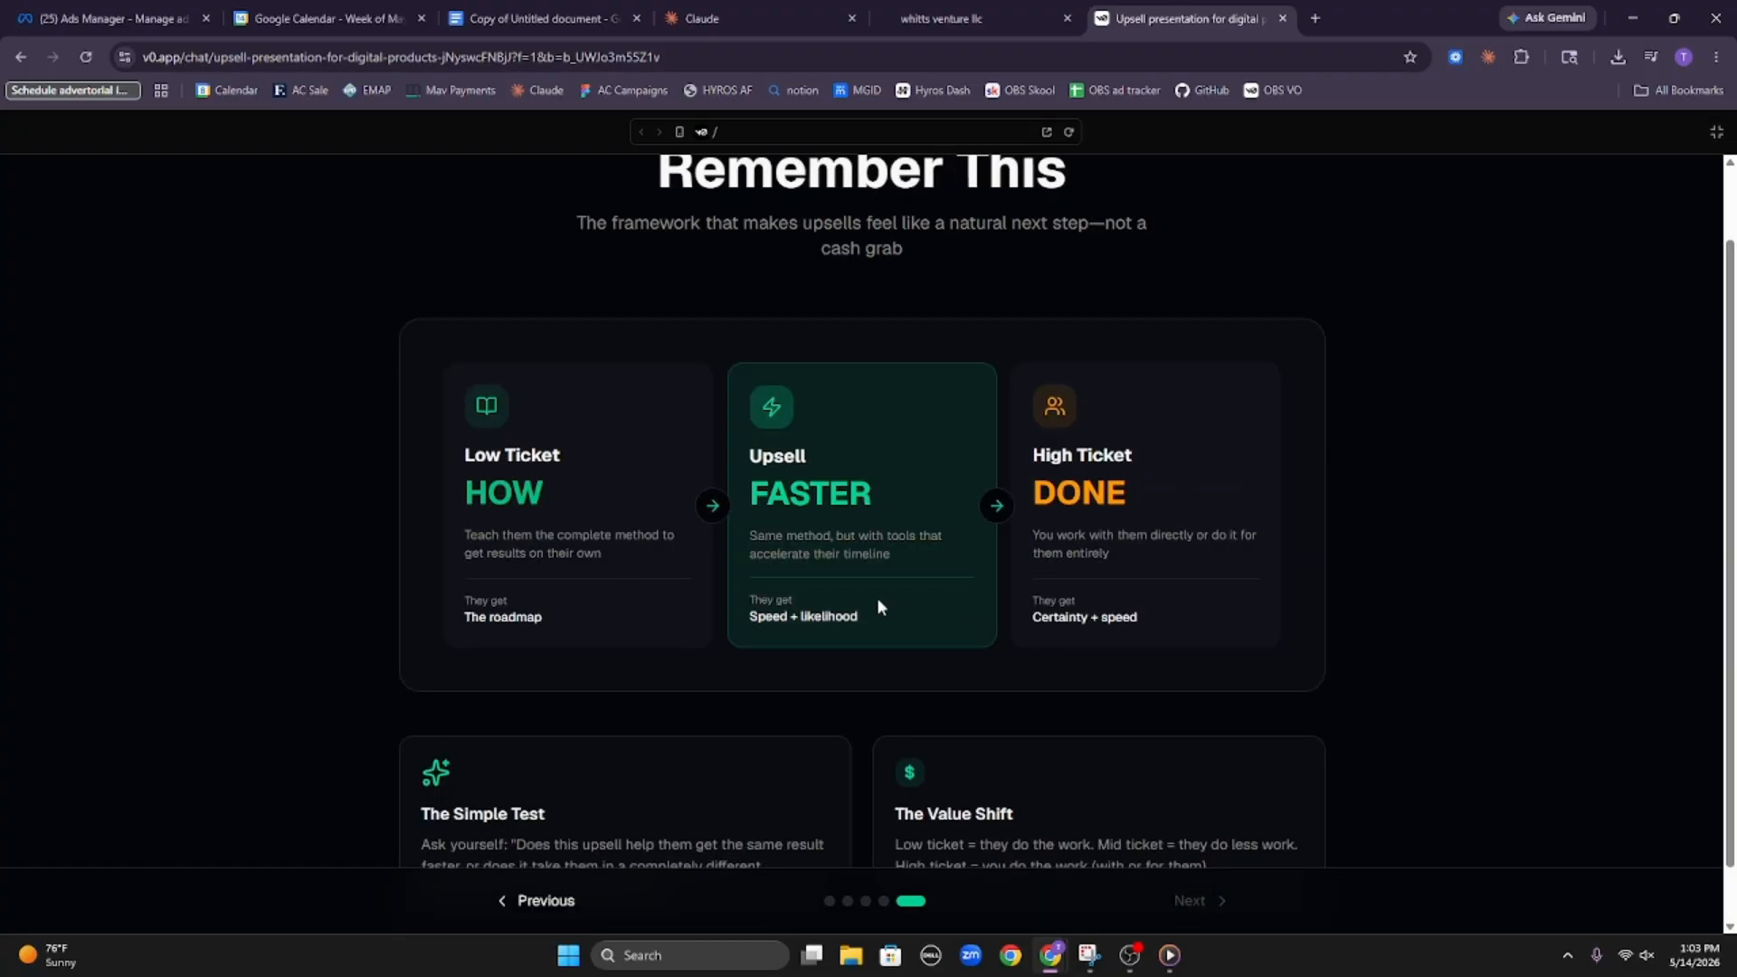
left_click_drag(425, 425, 608, 552)
left_click(609, 541)
left_click_drag(764, 452, 935, 532)
left_click_drag(1022, 461, 1176, 508)
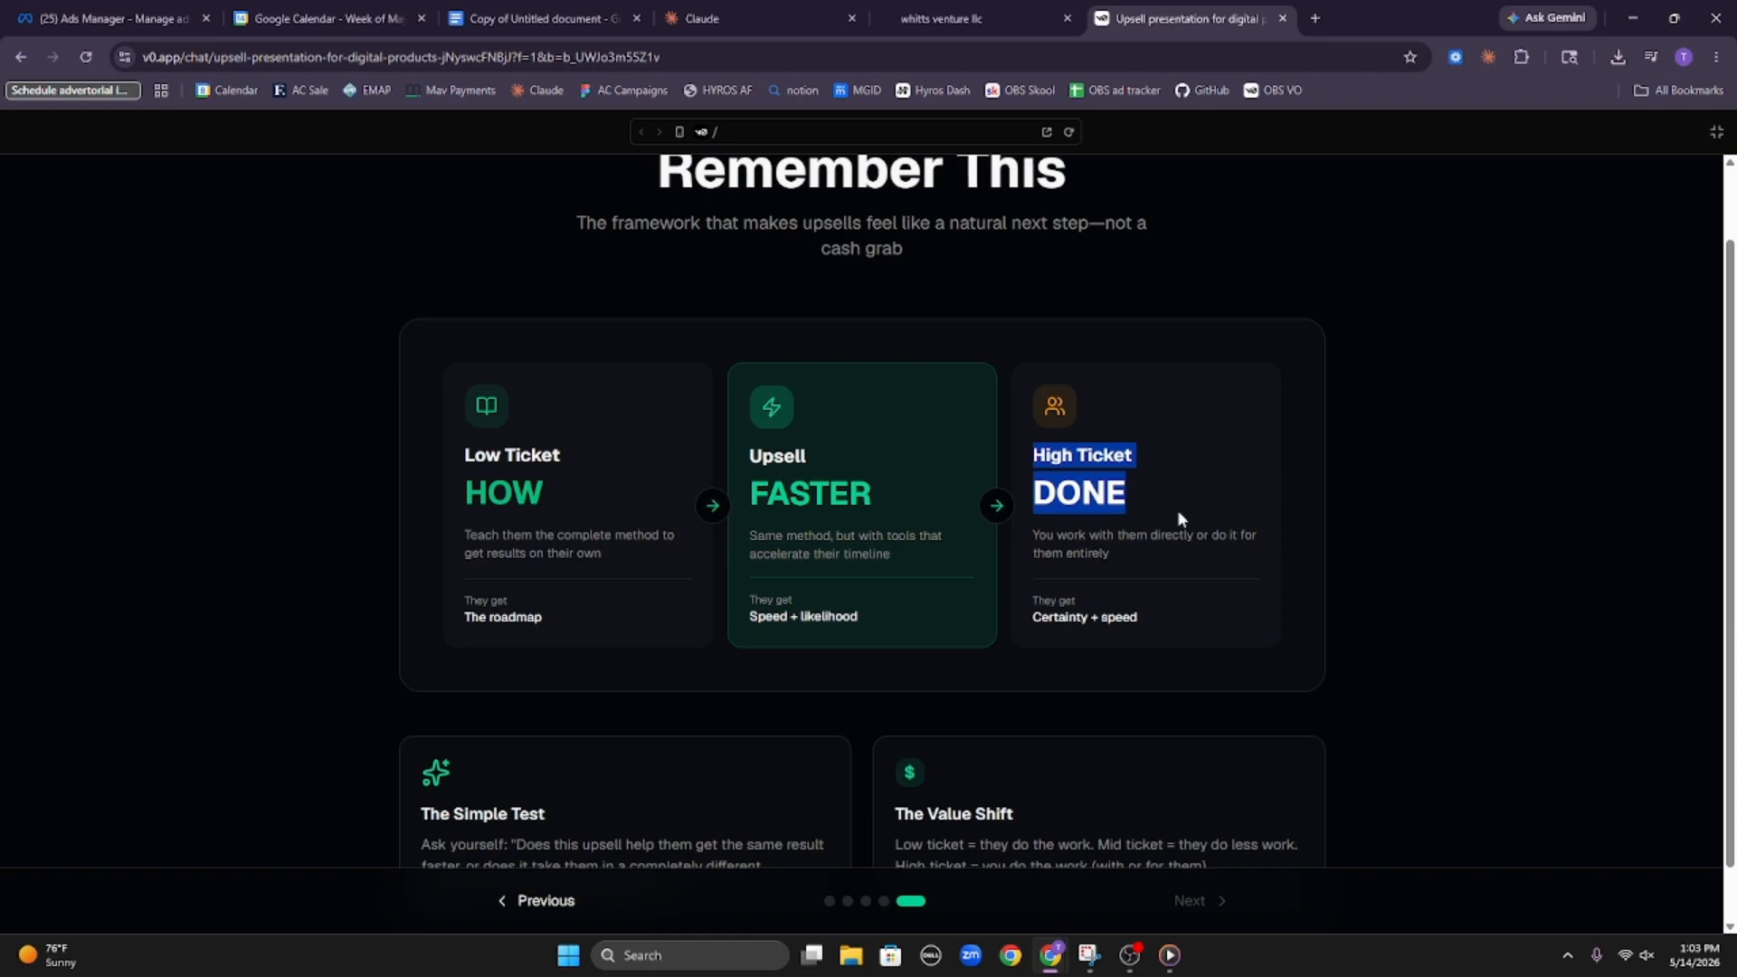
left_click(1180, 519)
Read The Value Shift note on the Remember This slide and re-examine the Upsell card
scroll(1148, 561, "down", 1)
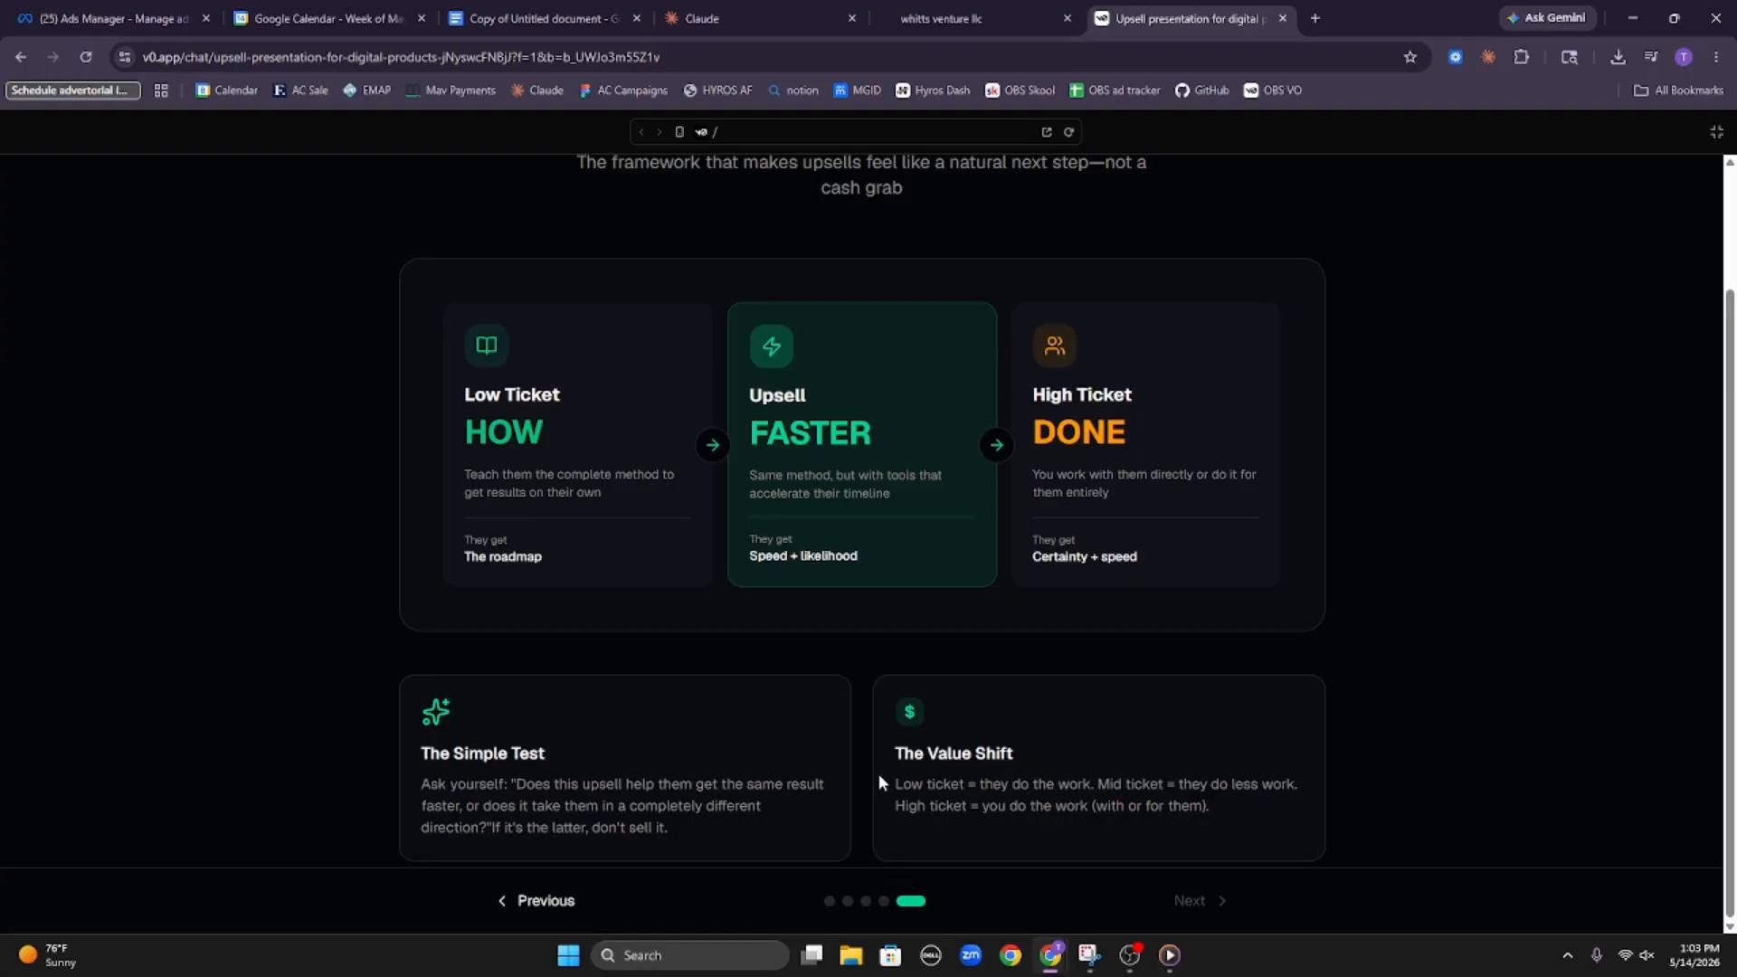
left_click_drag(892, 782, 1326, 778)
left_click(1057, 791)
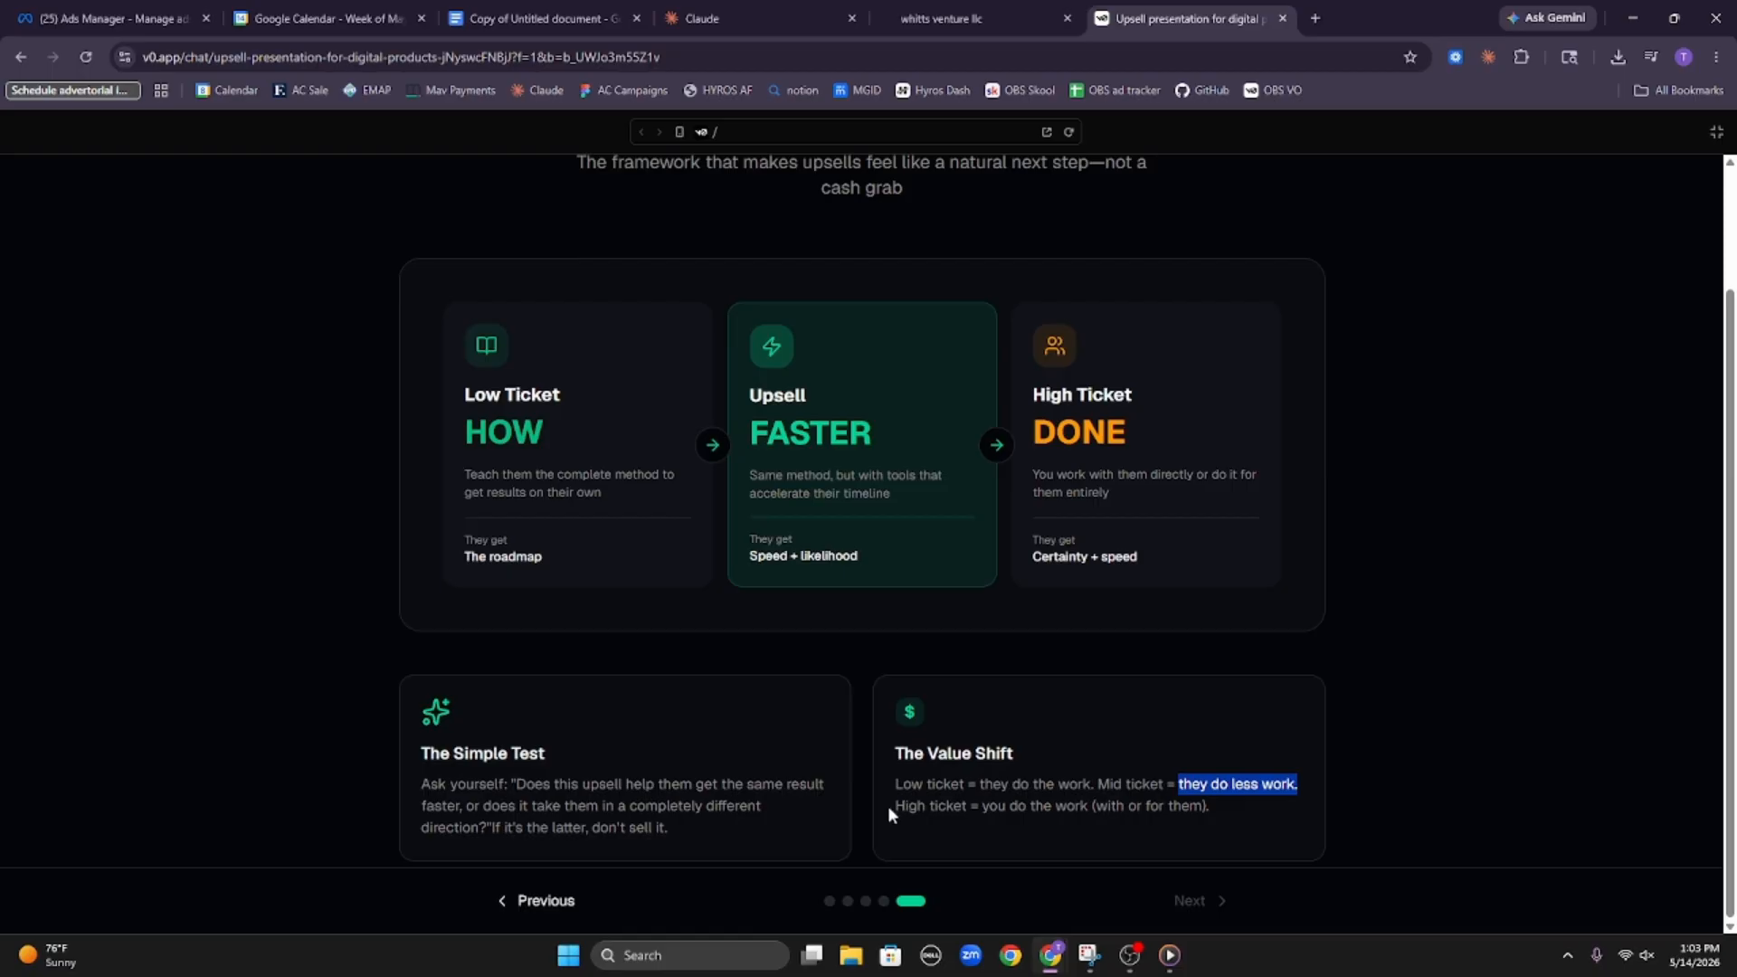
left_click_drag(890, 805, 1214, 817)
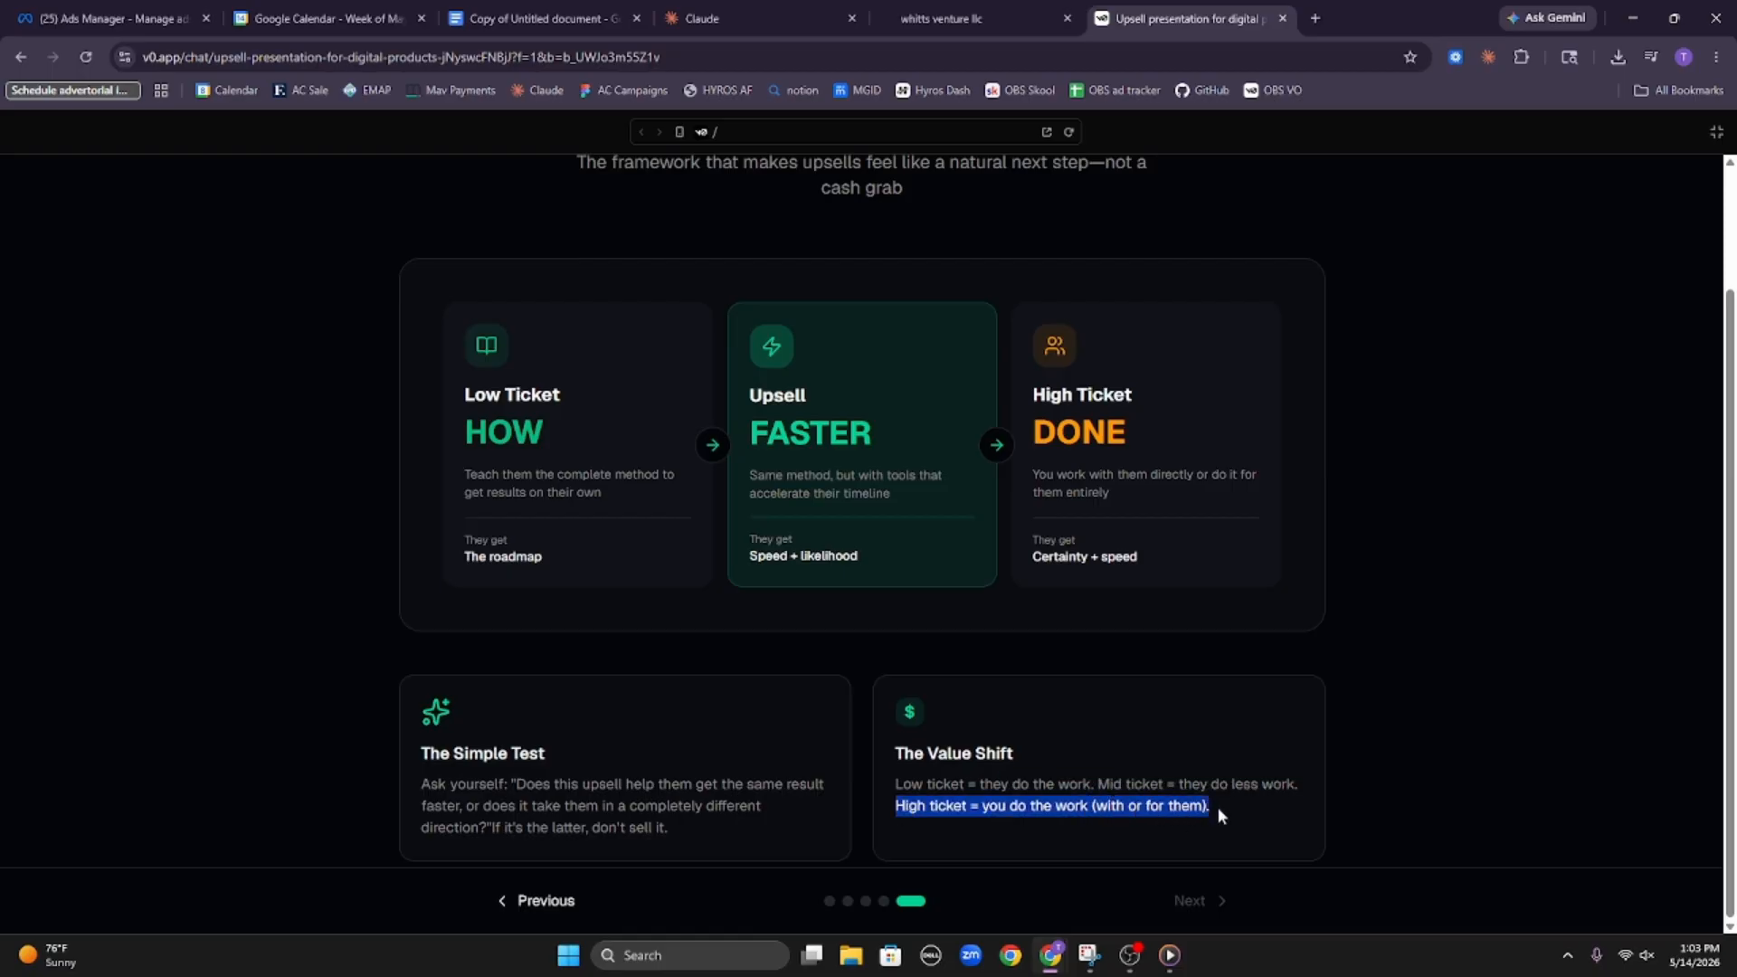
scroll(1218, 806, "up", 2)
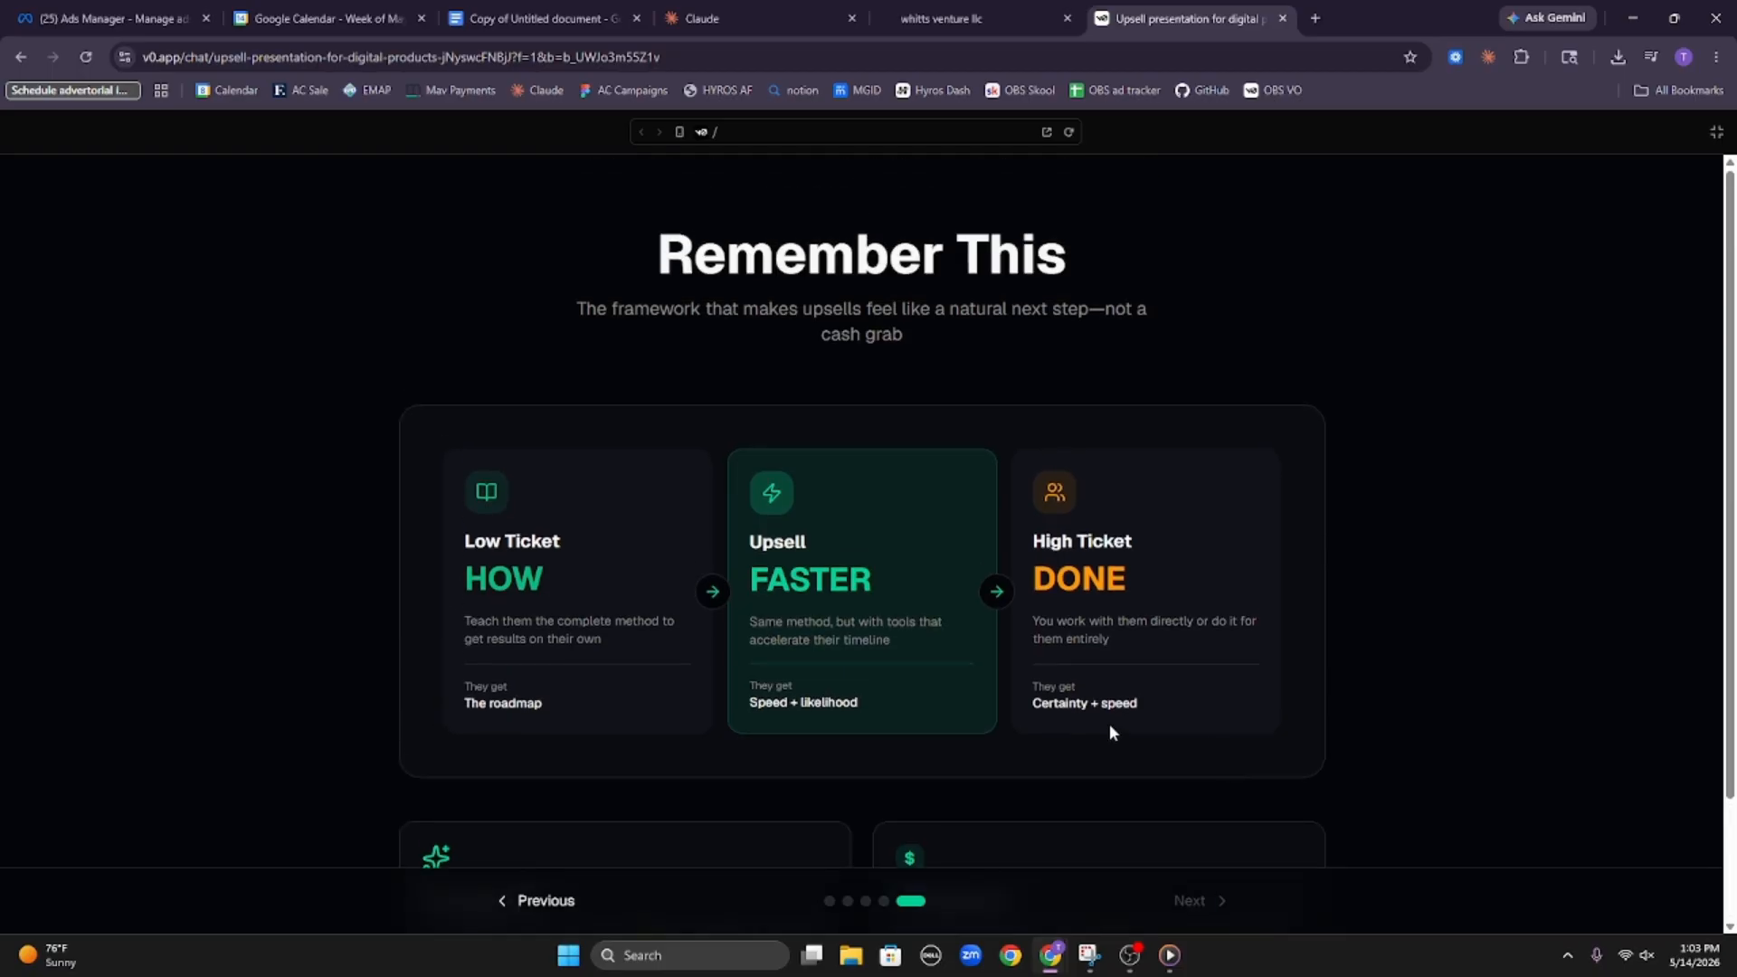
left_click_drag(747, 481, 920, 714)
left_click(921, 722)
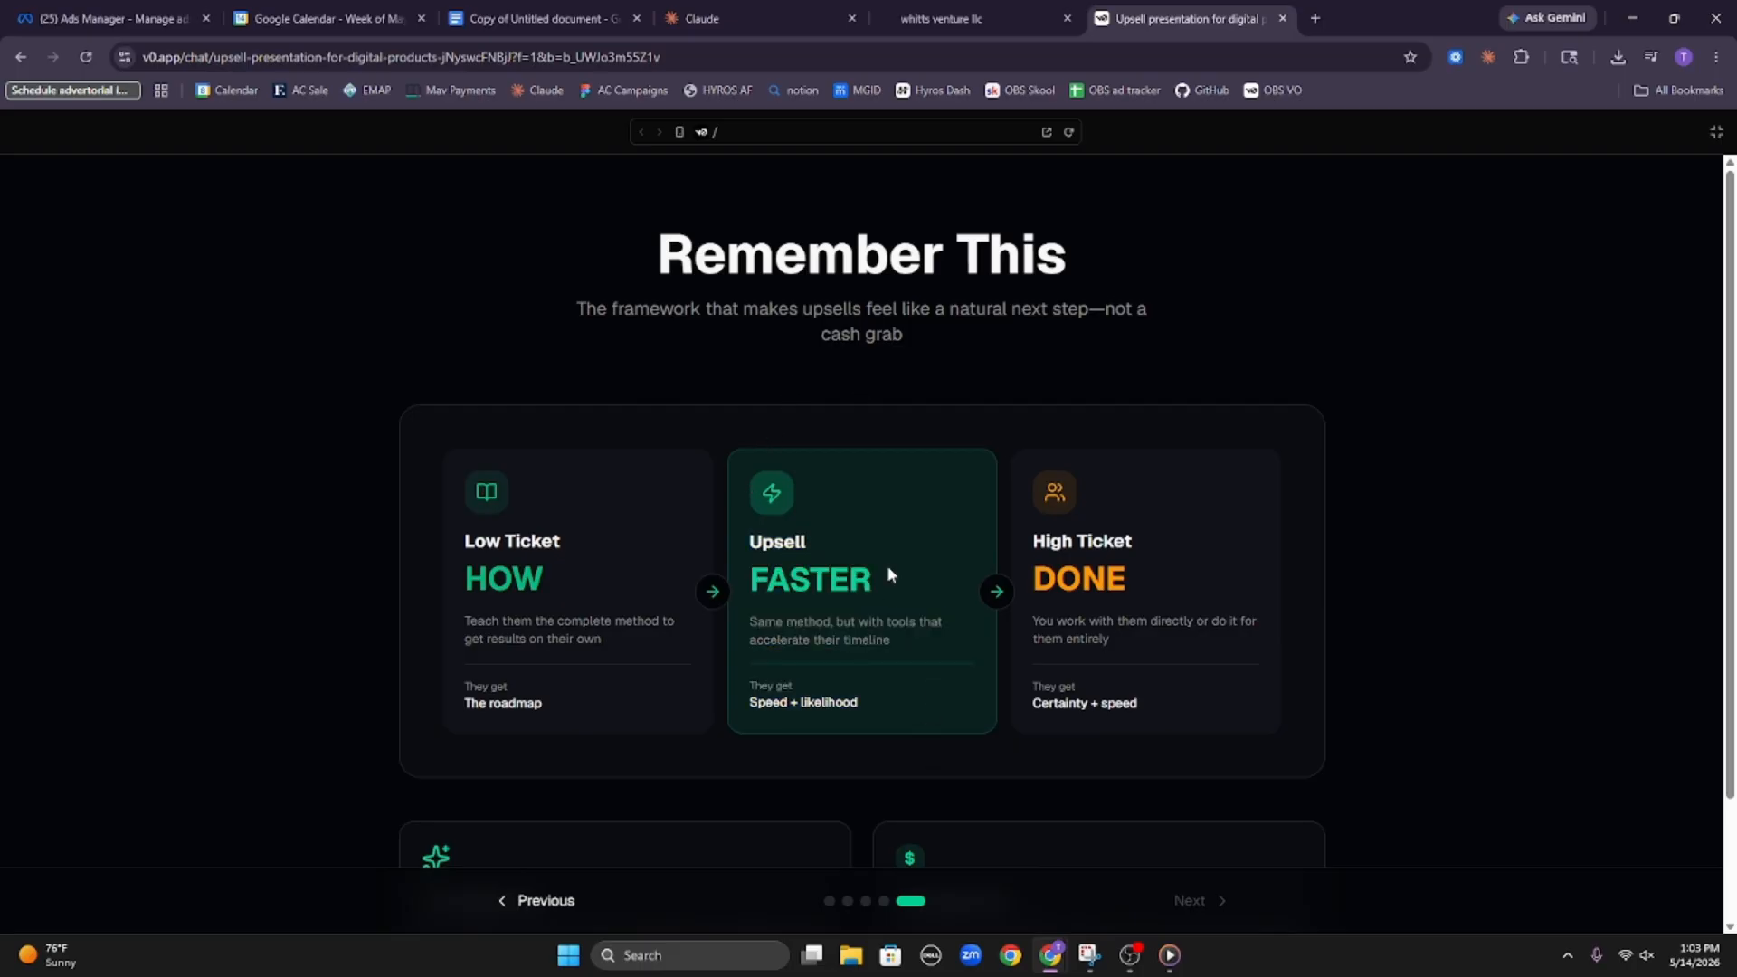
Switch to HighLevel and look through the thank you, sales page and checkout steps of the Chess front funnel
left_click(923, 11)
left_click_drag(932, 408, 935, 391)
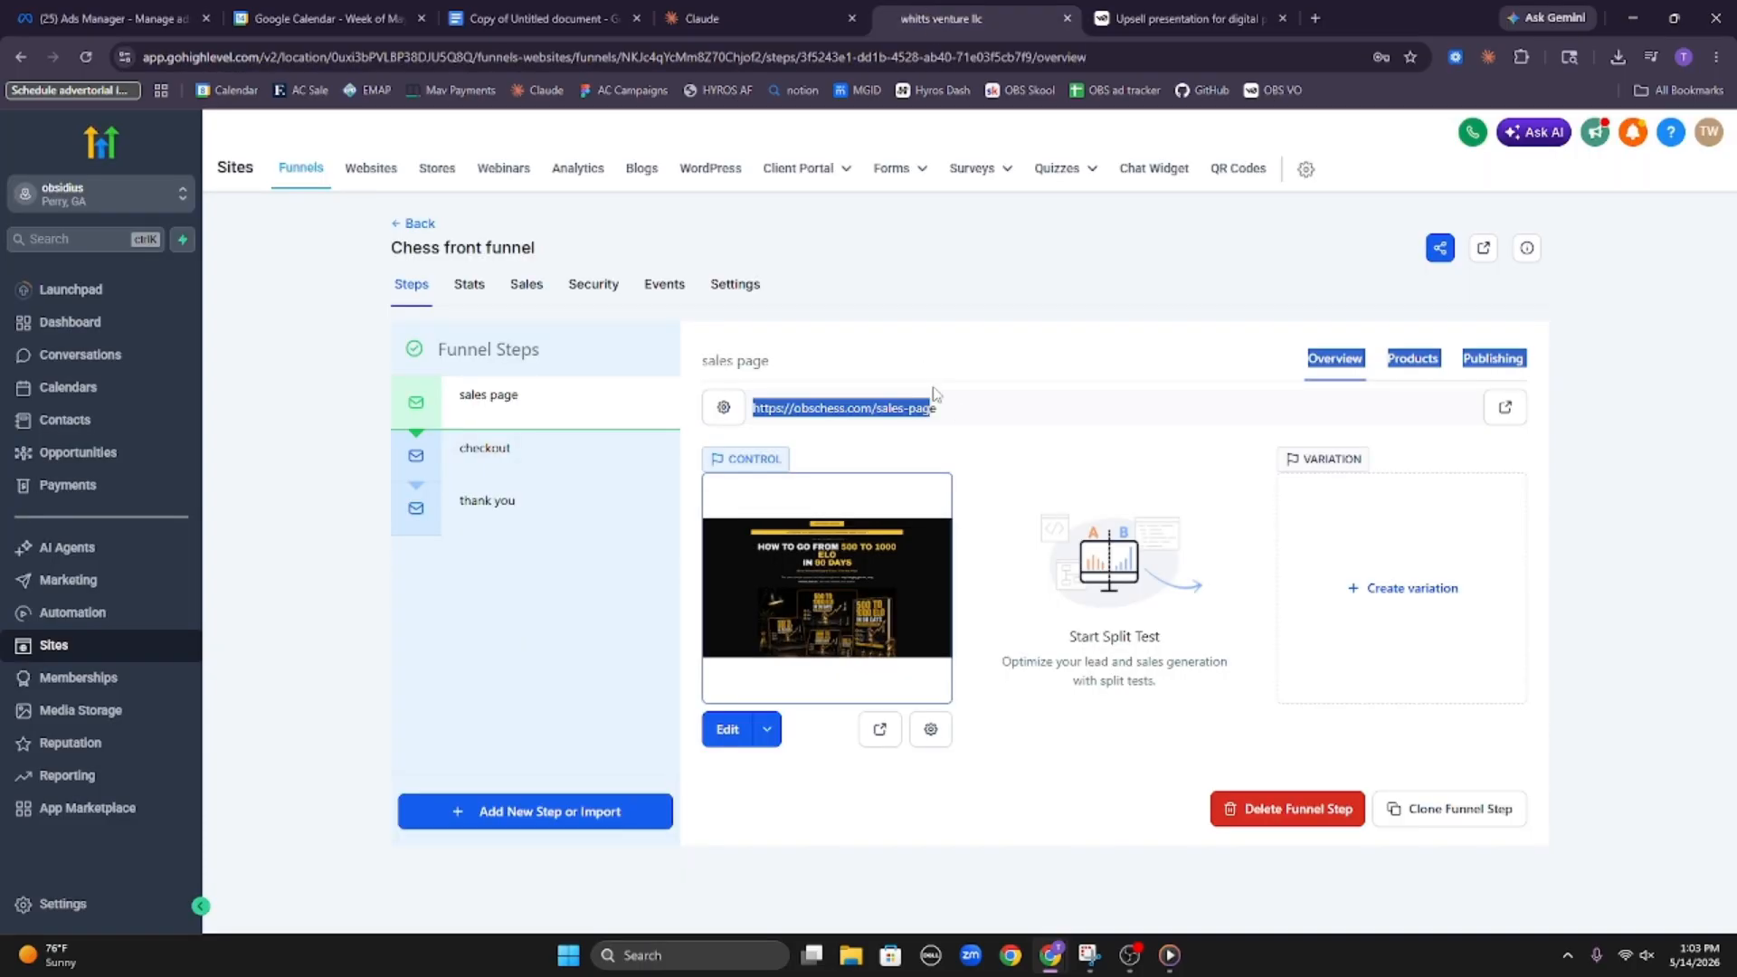
left_click(935, 395)
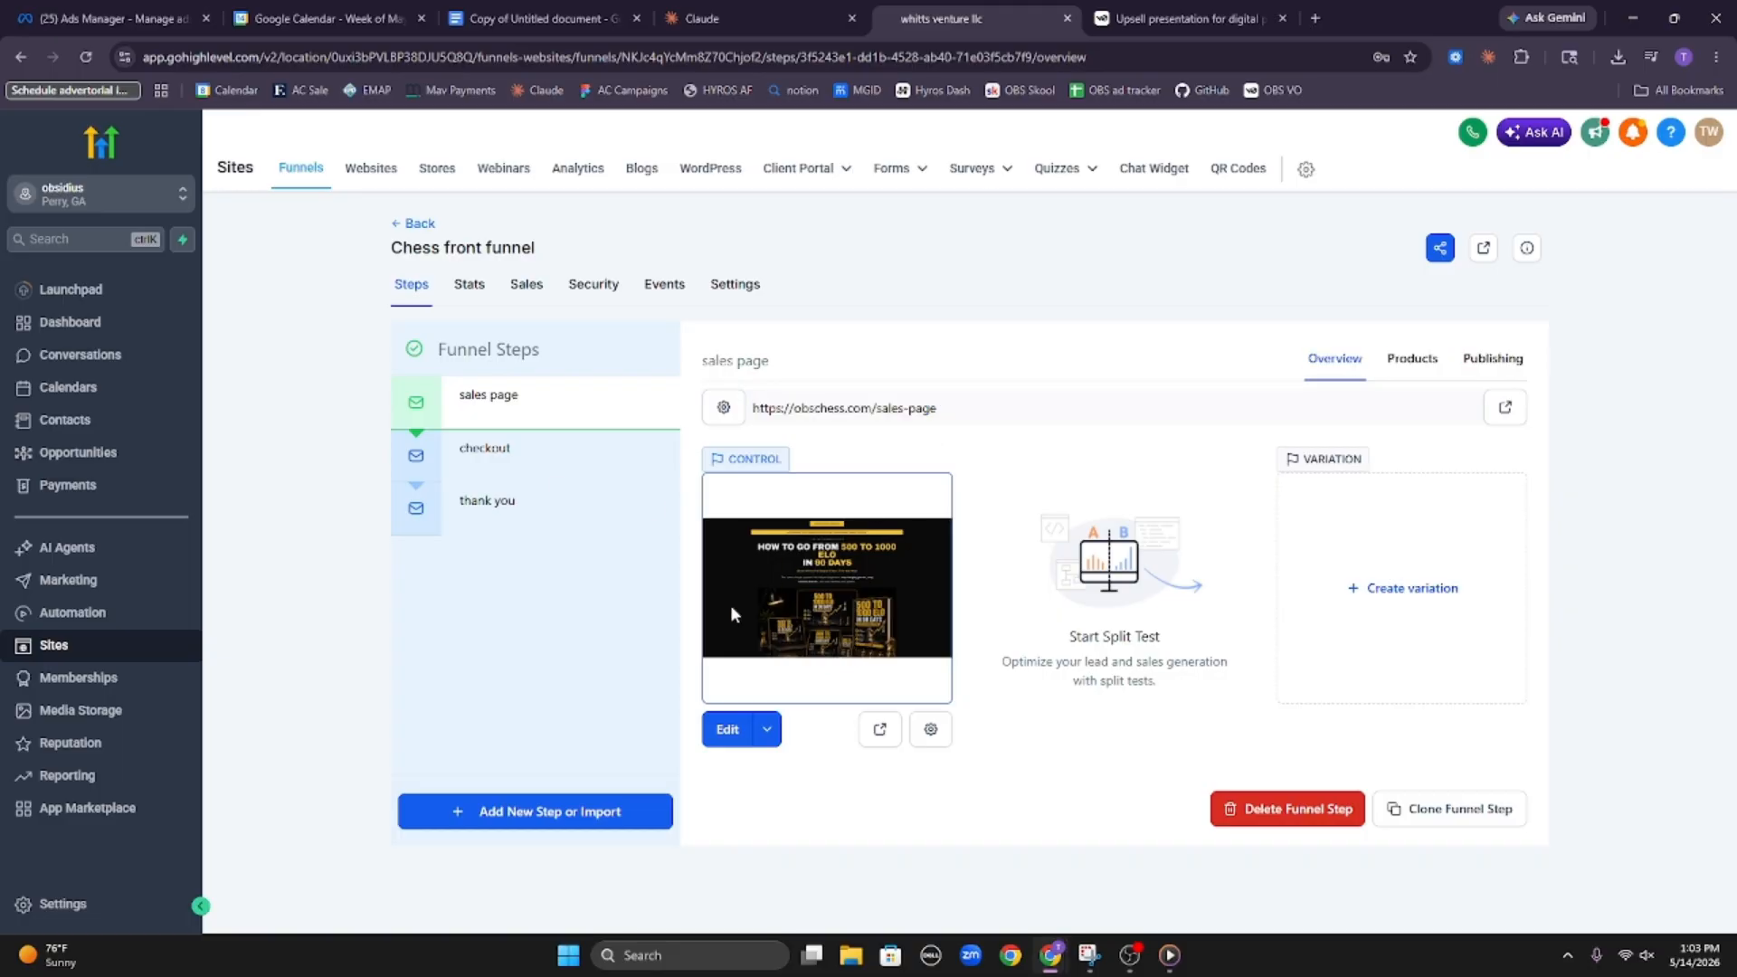
left_click(543, 504)
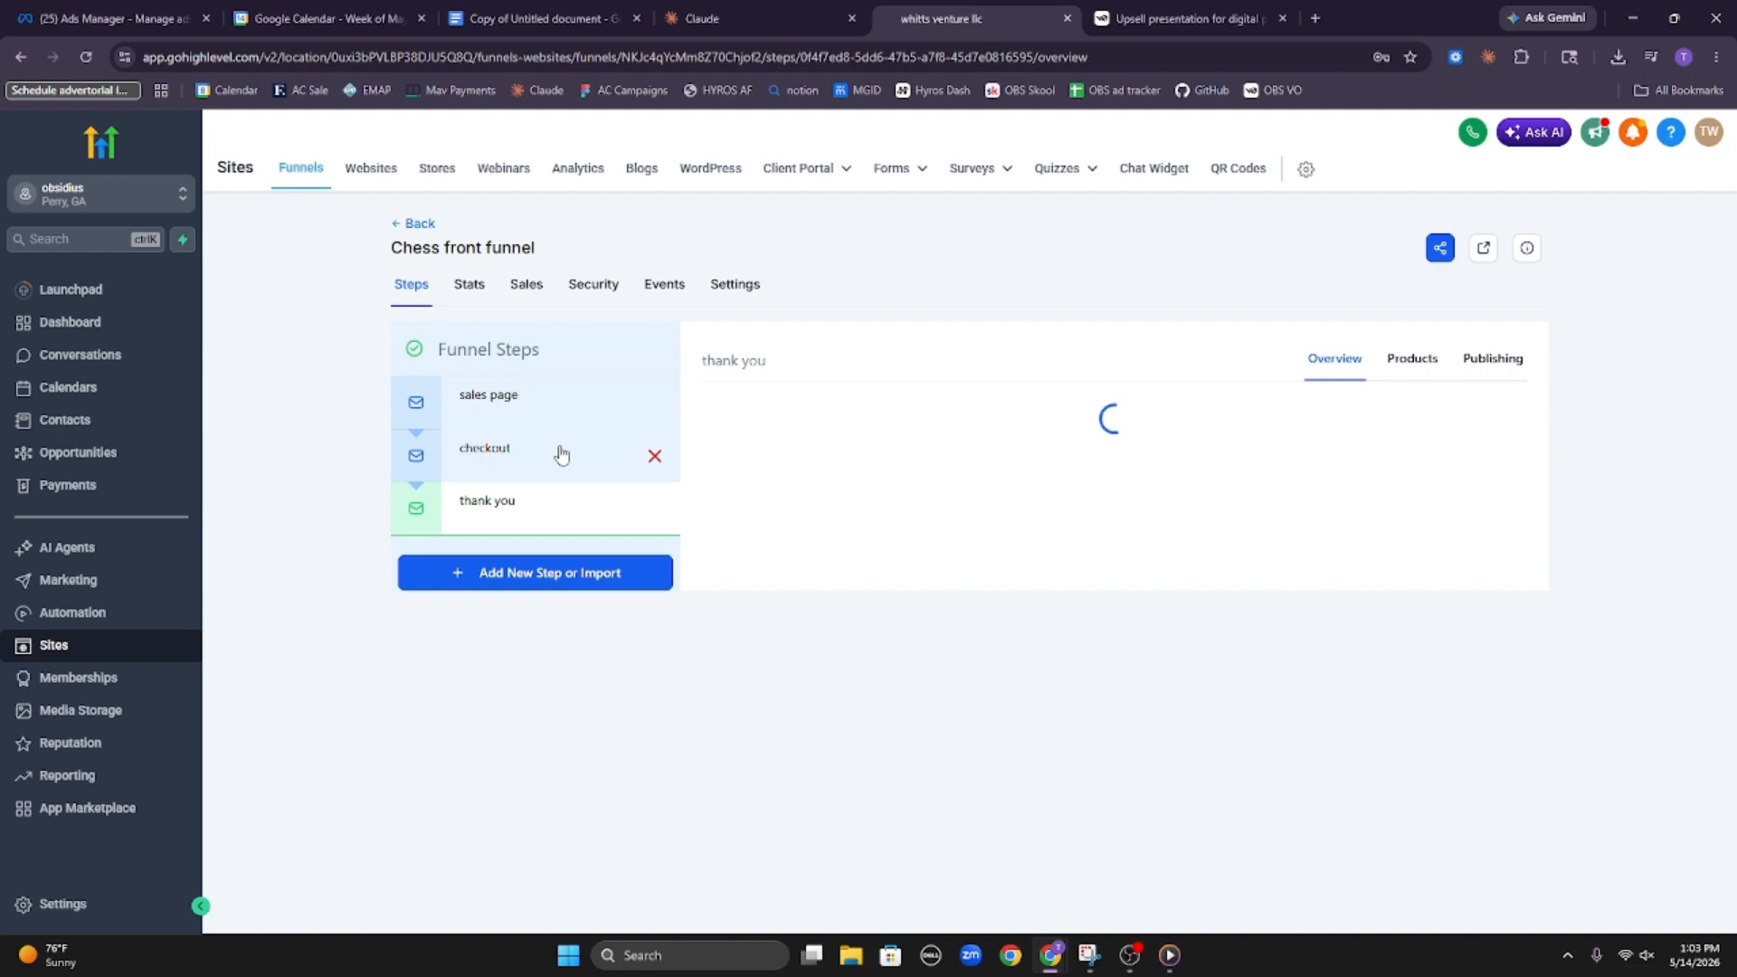
left_click(550, 399)
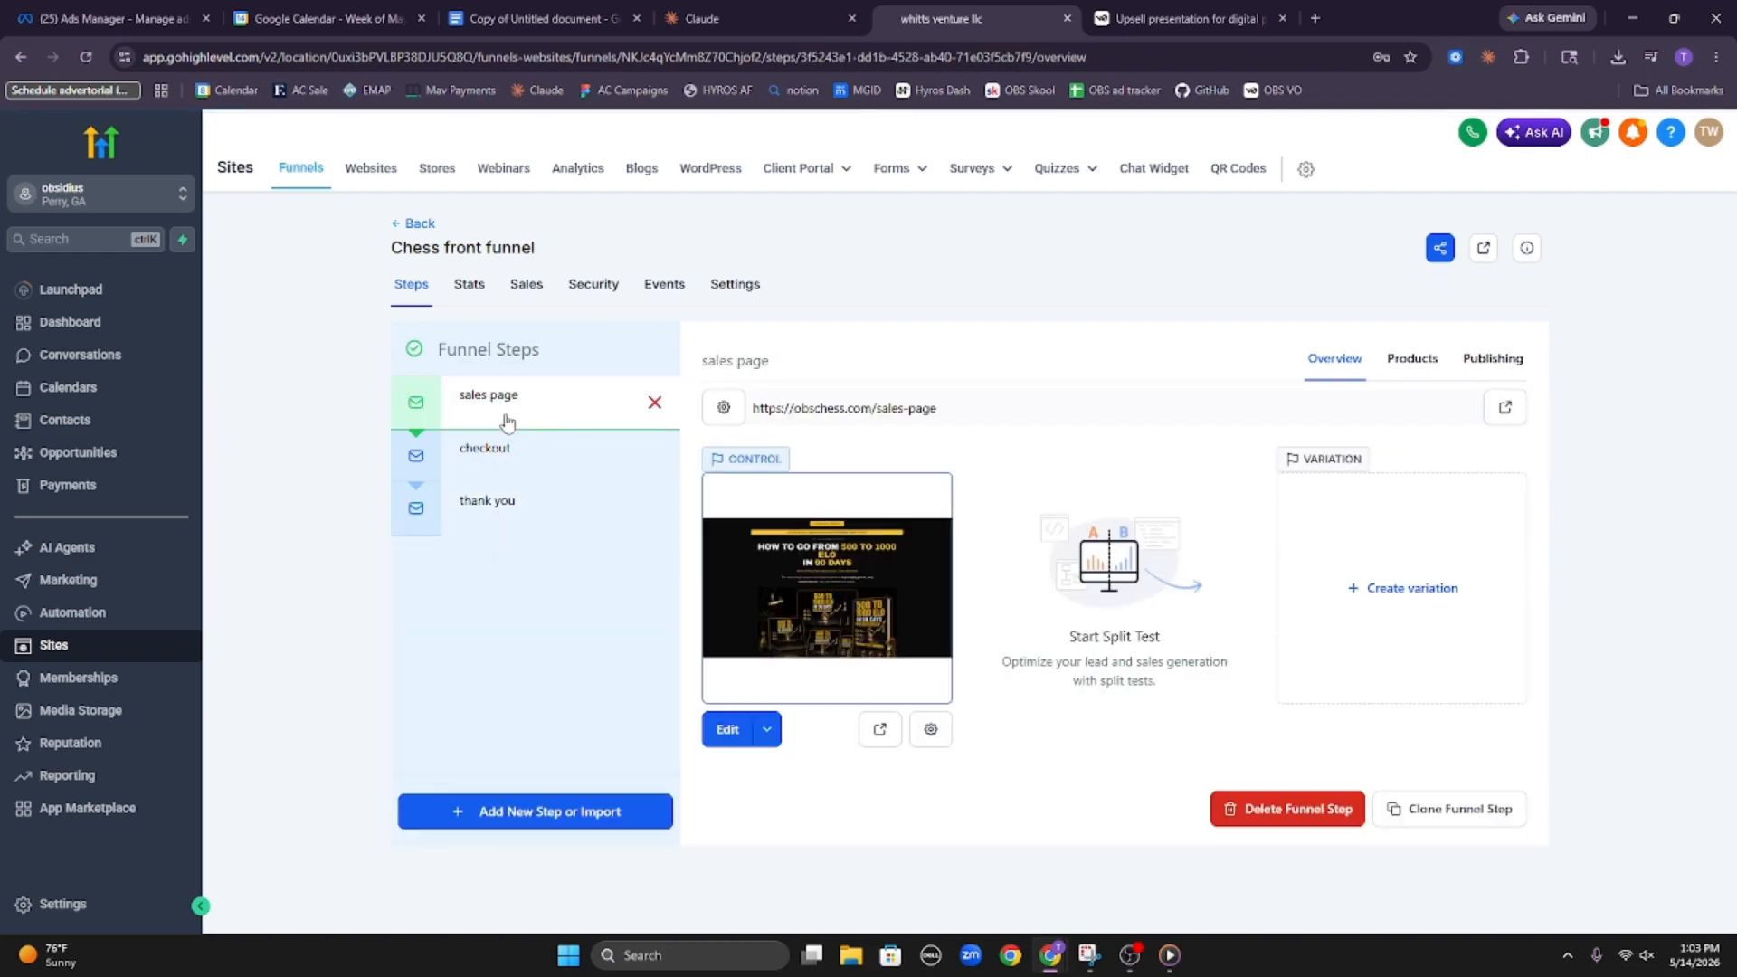
left_click(516, 460)
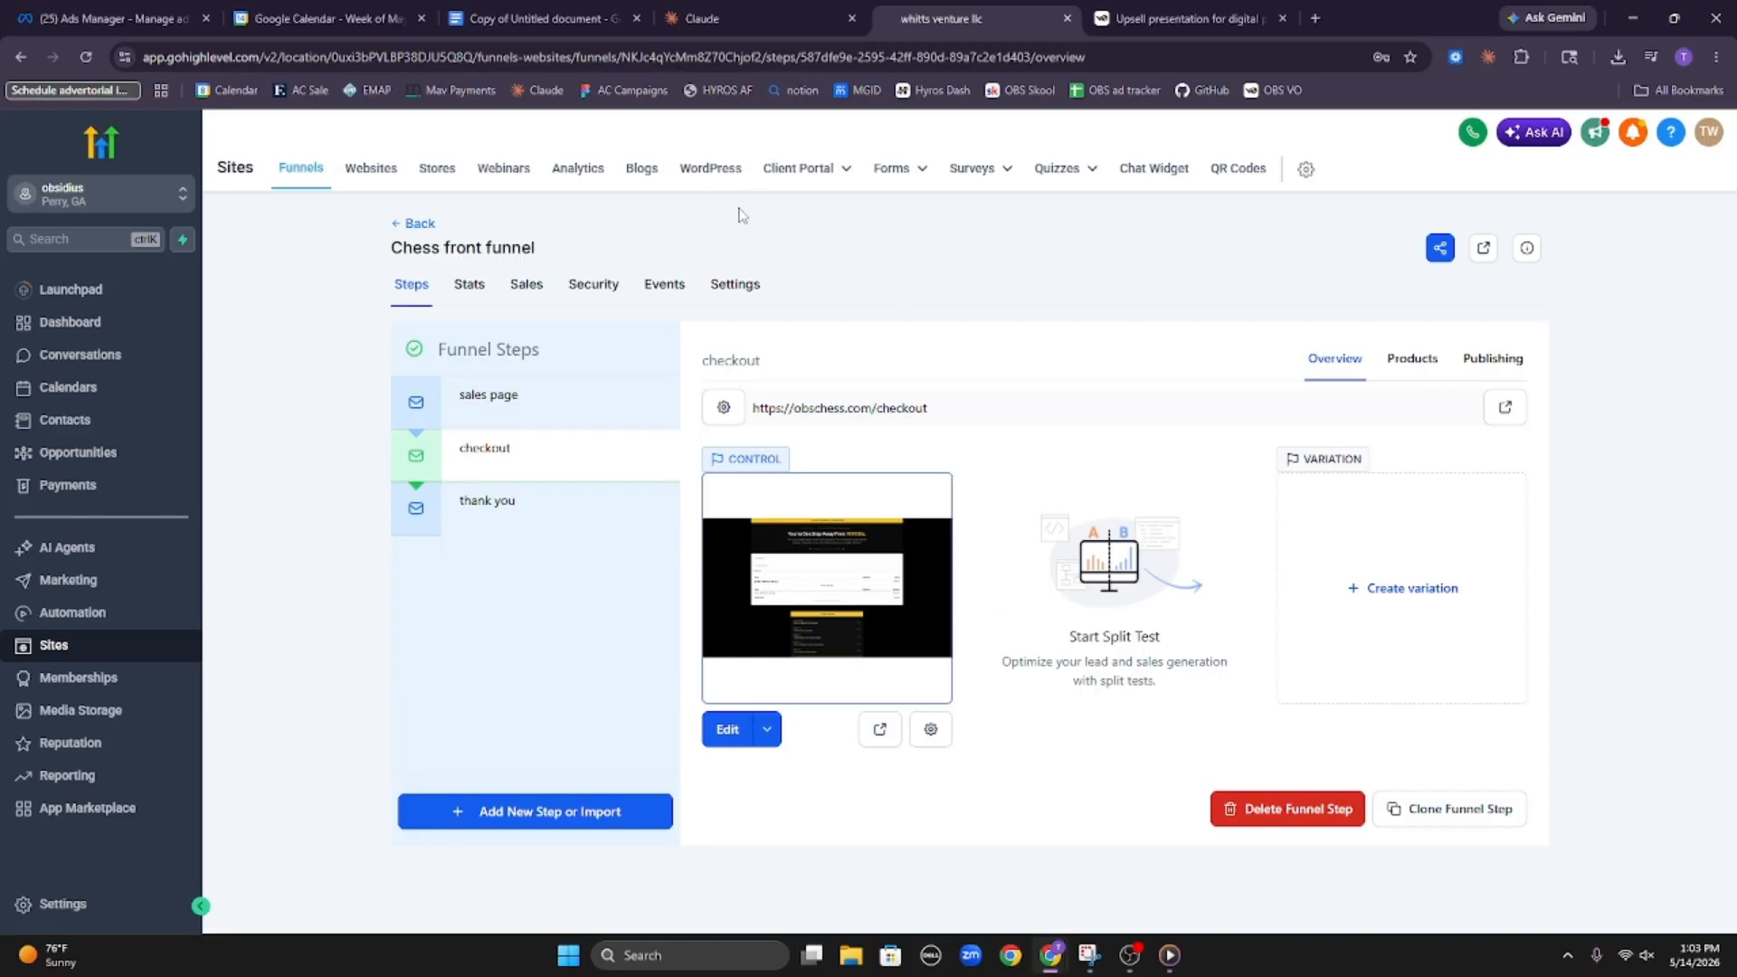
Switch to the Google Docs build prompt for The Blunder Bundle and read through its Part 1 project context
left_click(495, 9)
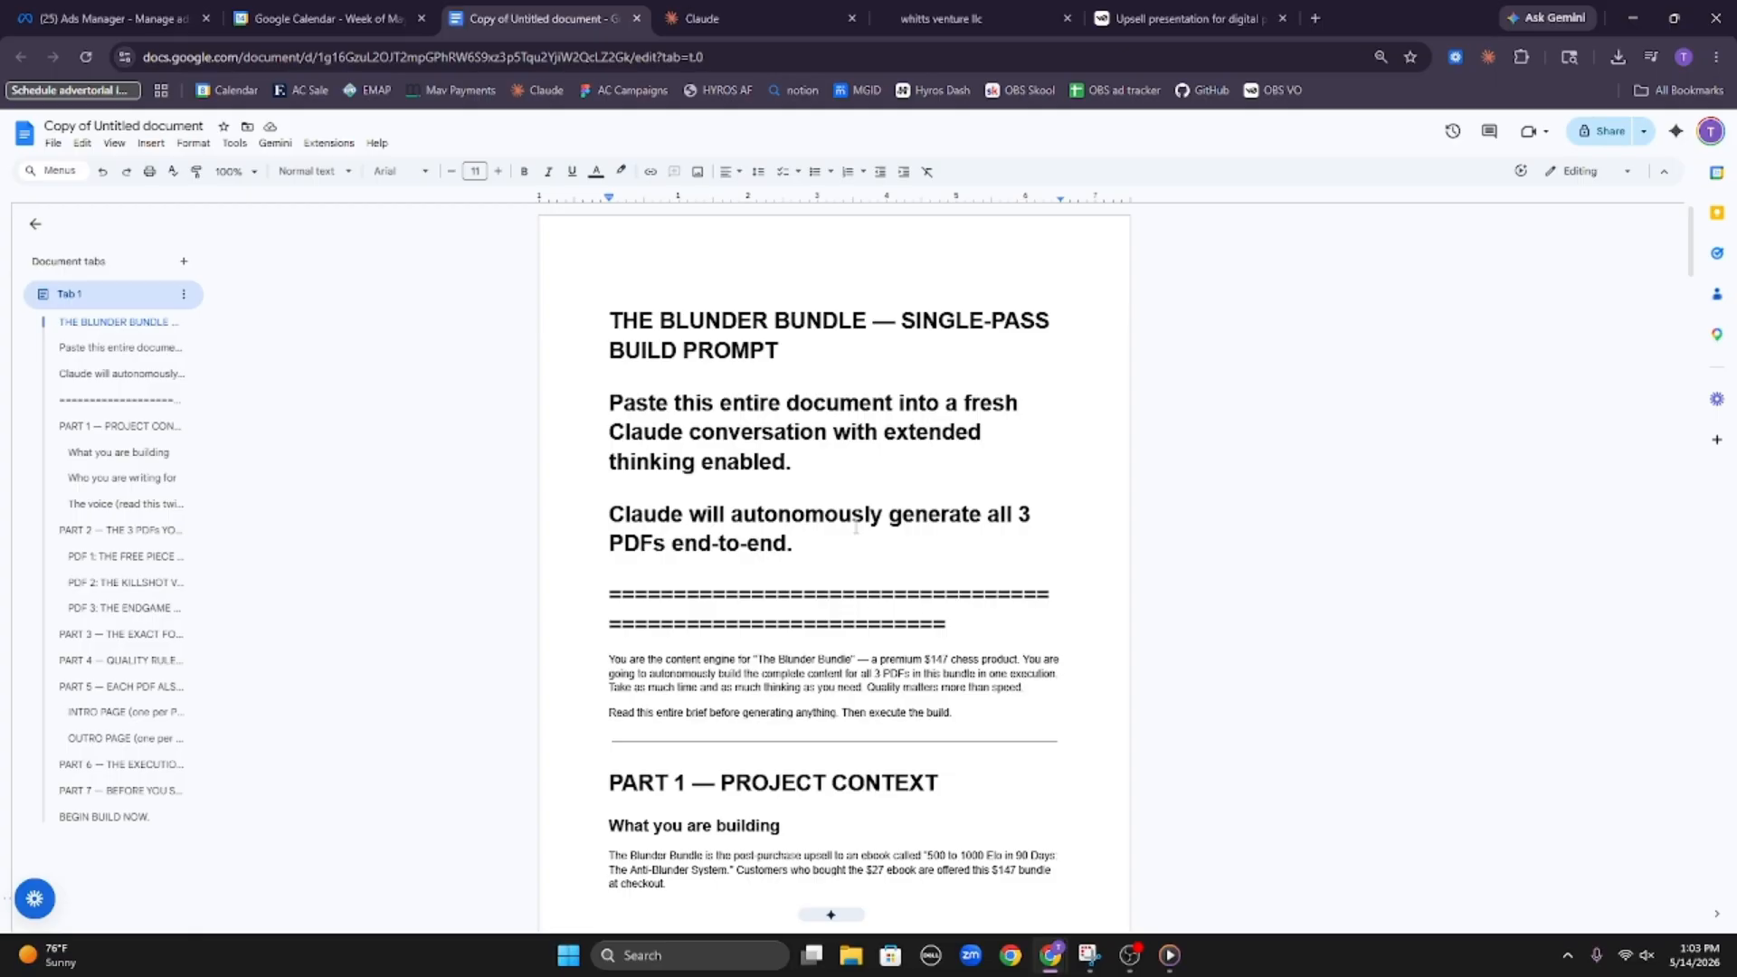
scroll(856, 525, "down", 4)
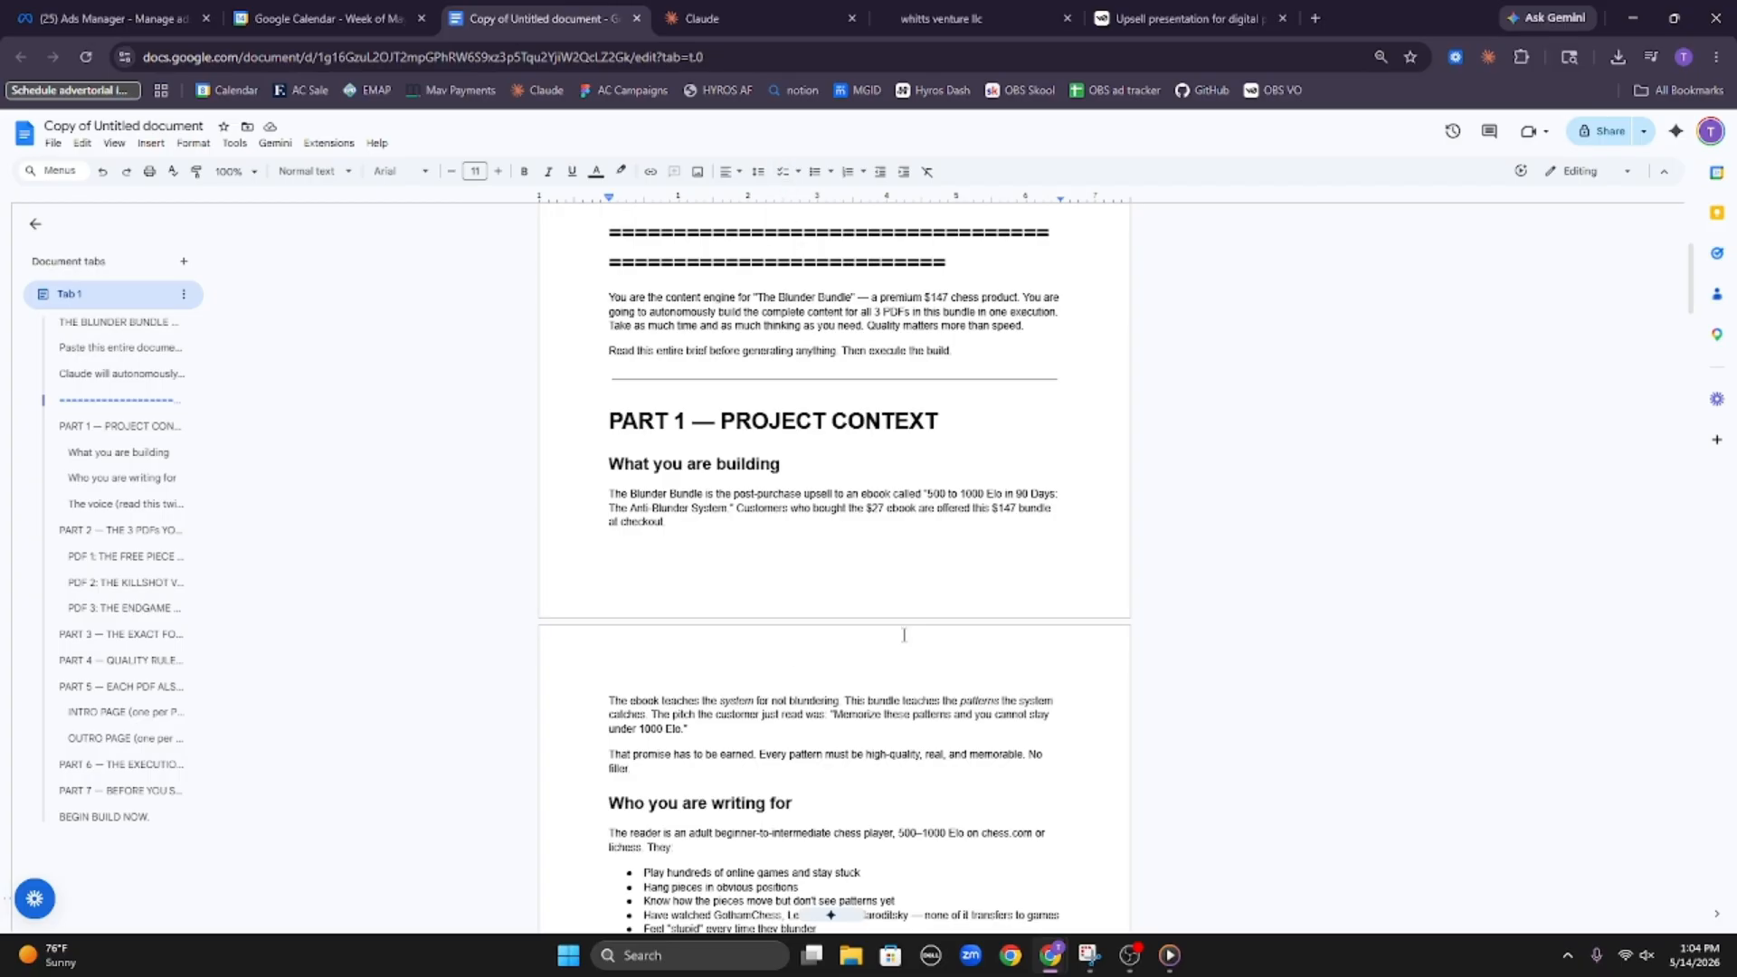
scroll(903, 635, "down", 2)
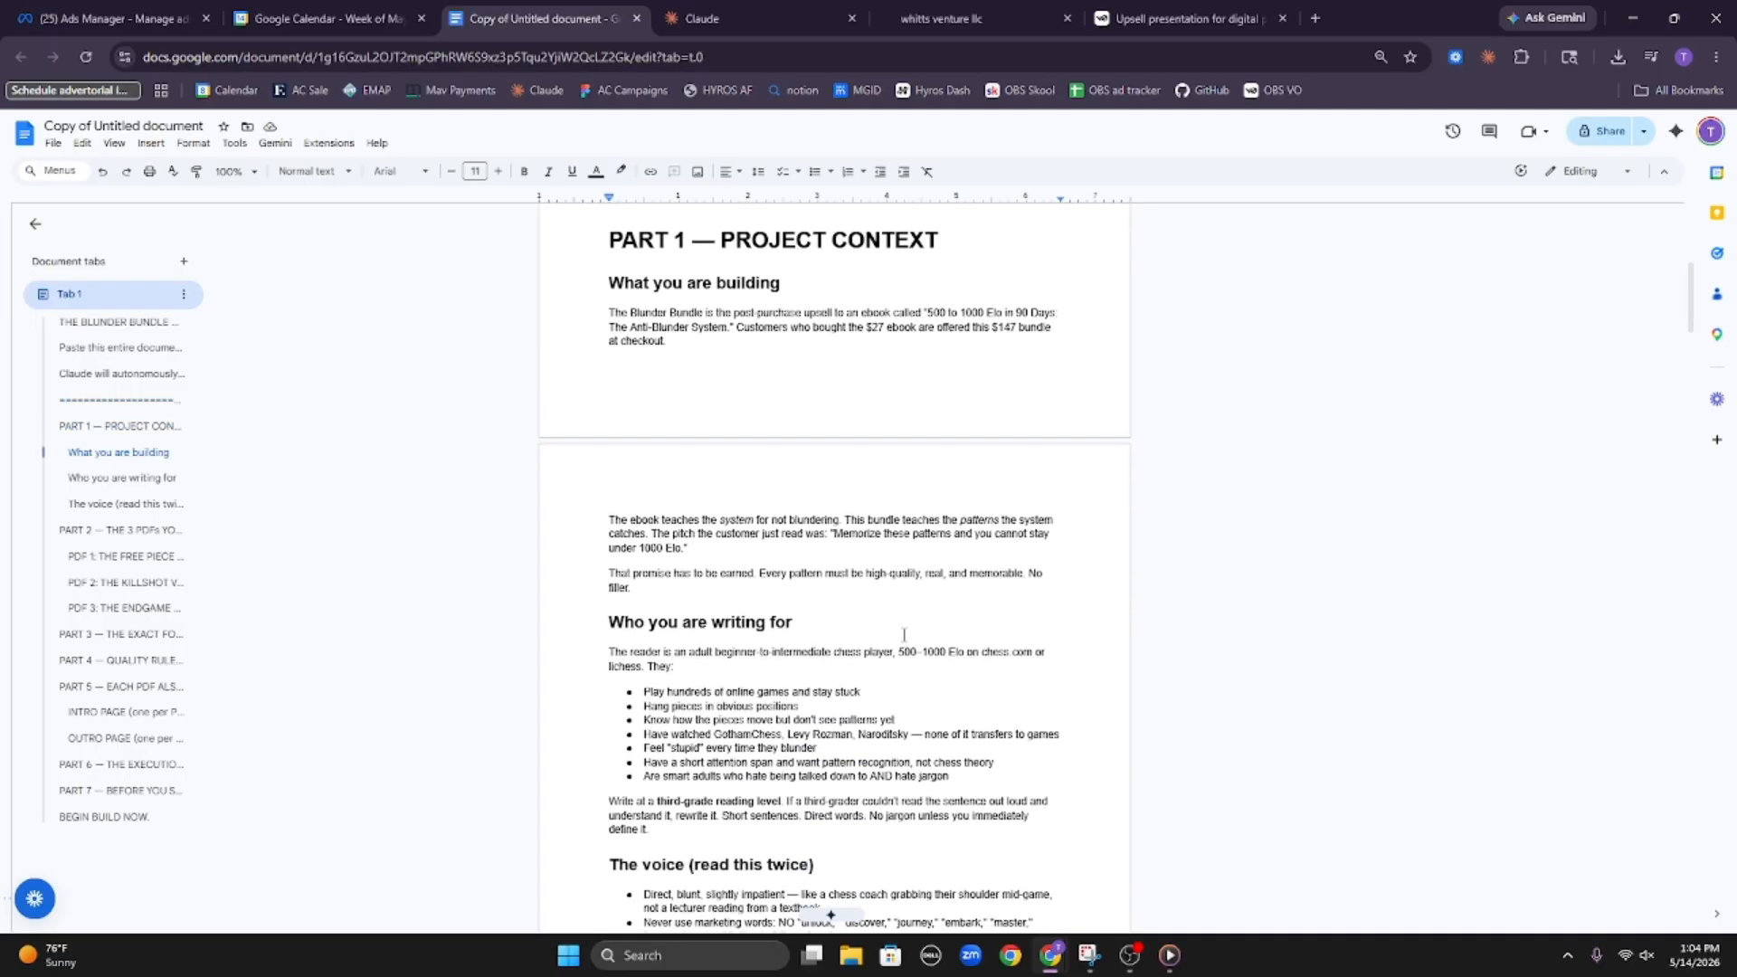
scroll(903, 635, "down", 10)
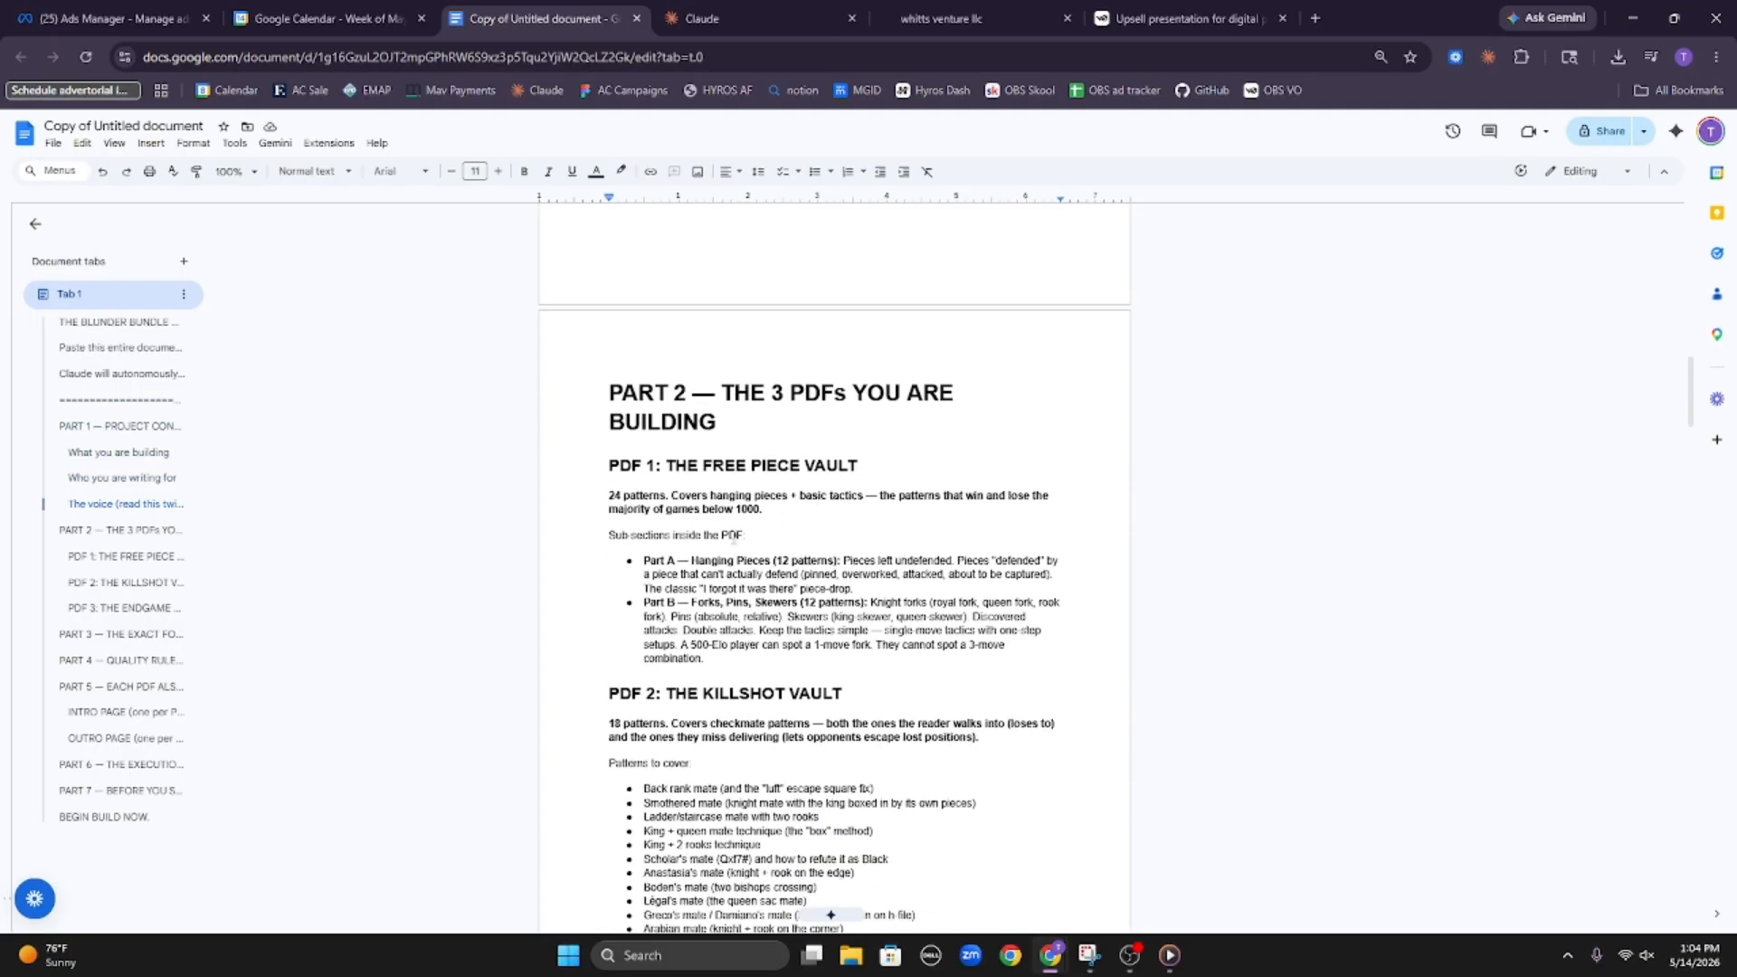
Examine the Free Piece, Killshot and Endgame & Oddball Vault headings in Part 2, then return to the document's beginning
left_click_drag(661, 465, 864, 466)
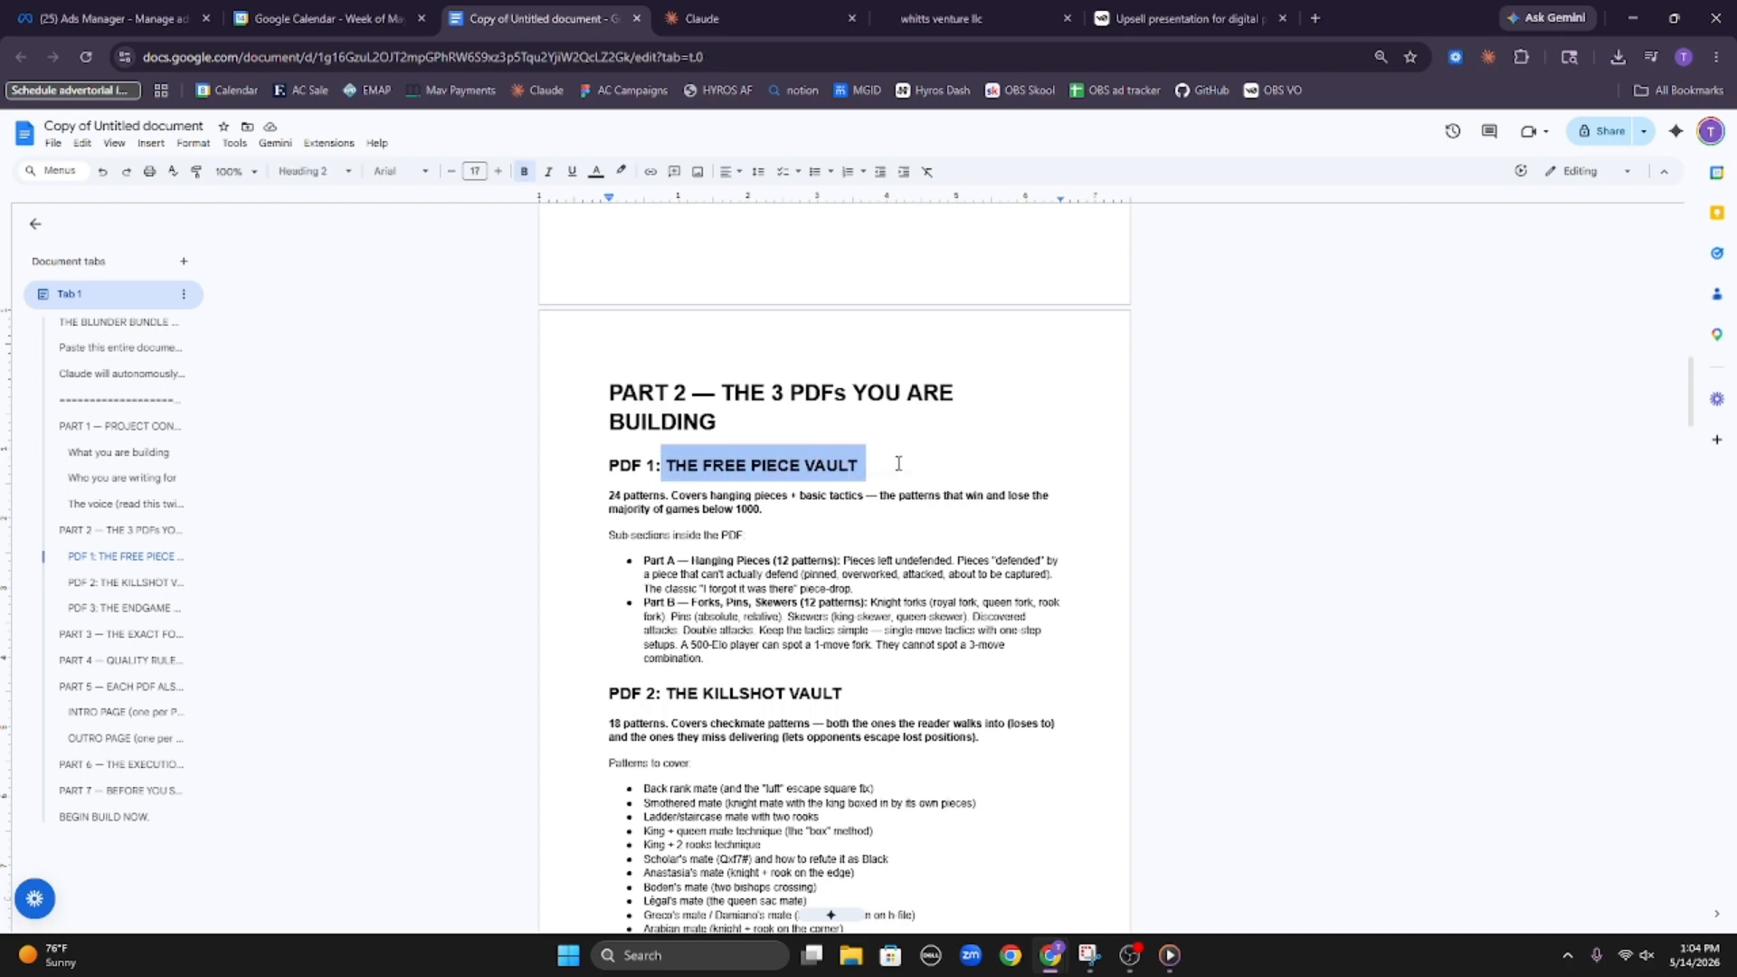
scroll(858, 481, "down", 2)
left_click_drag(667, 521, 856, 521)
scroll(857, 524, "down", 6)
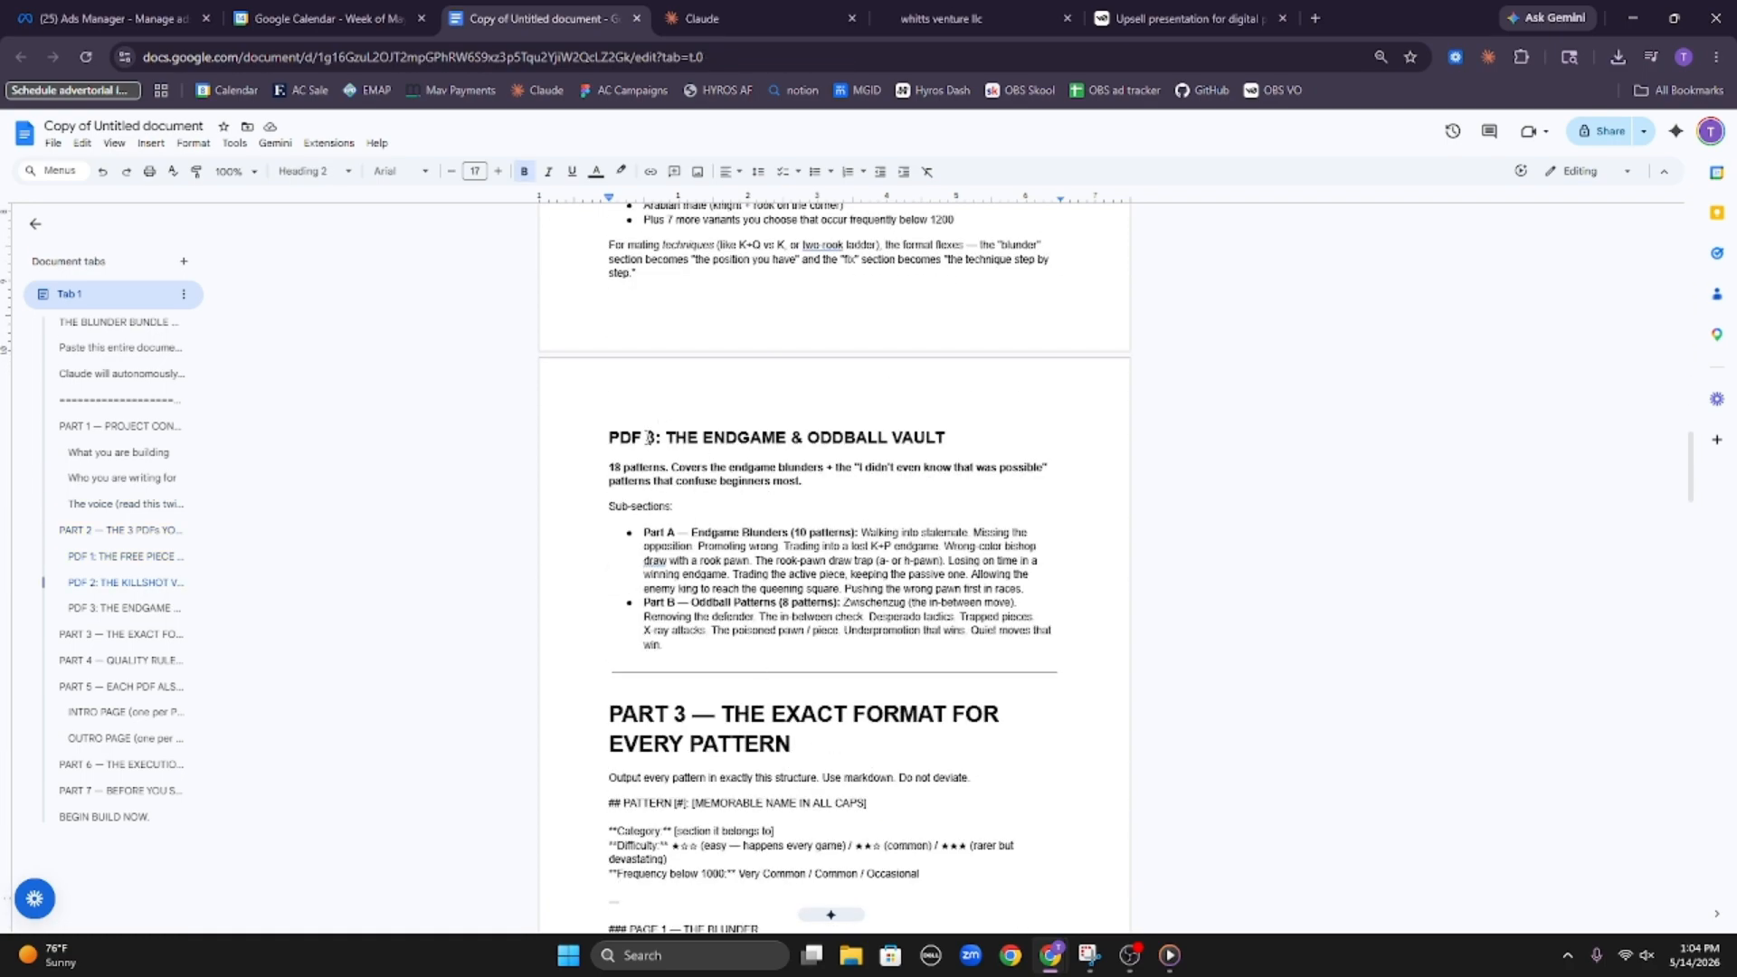
left_click_drag(648, 438, 947, 441)
scroll(947, 534, "down", 4)
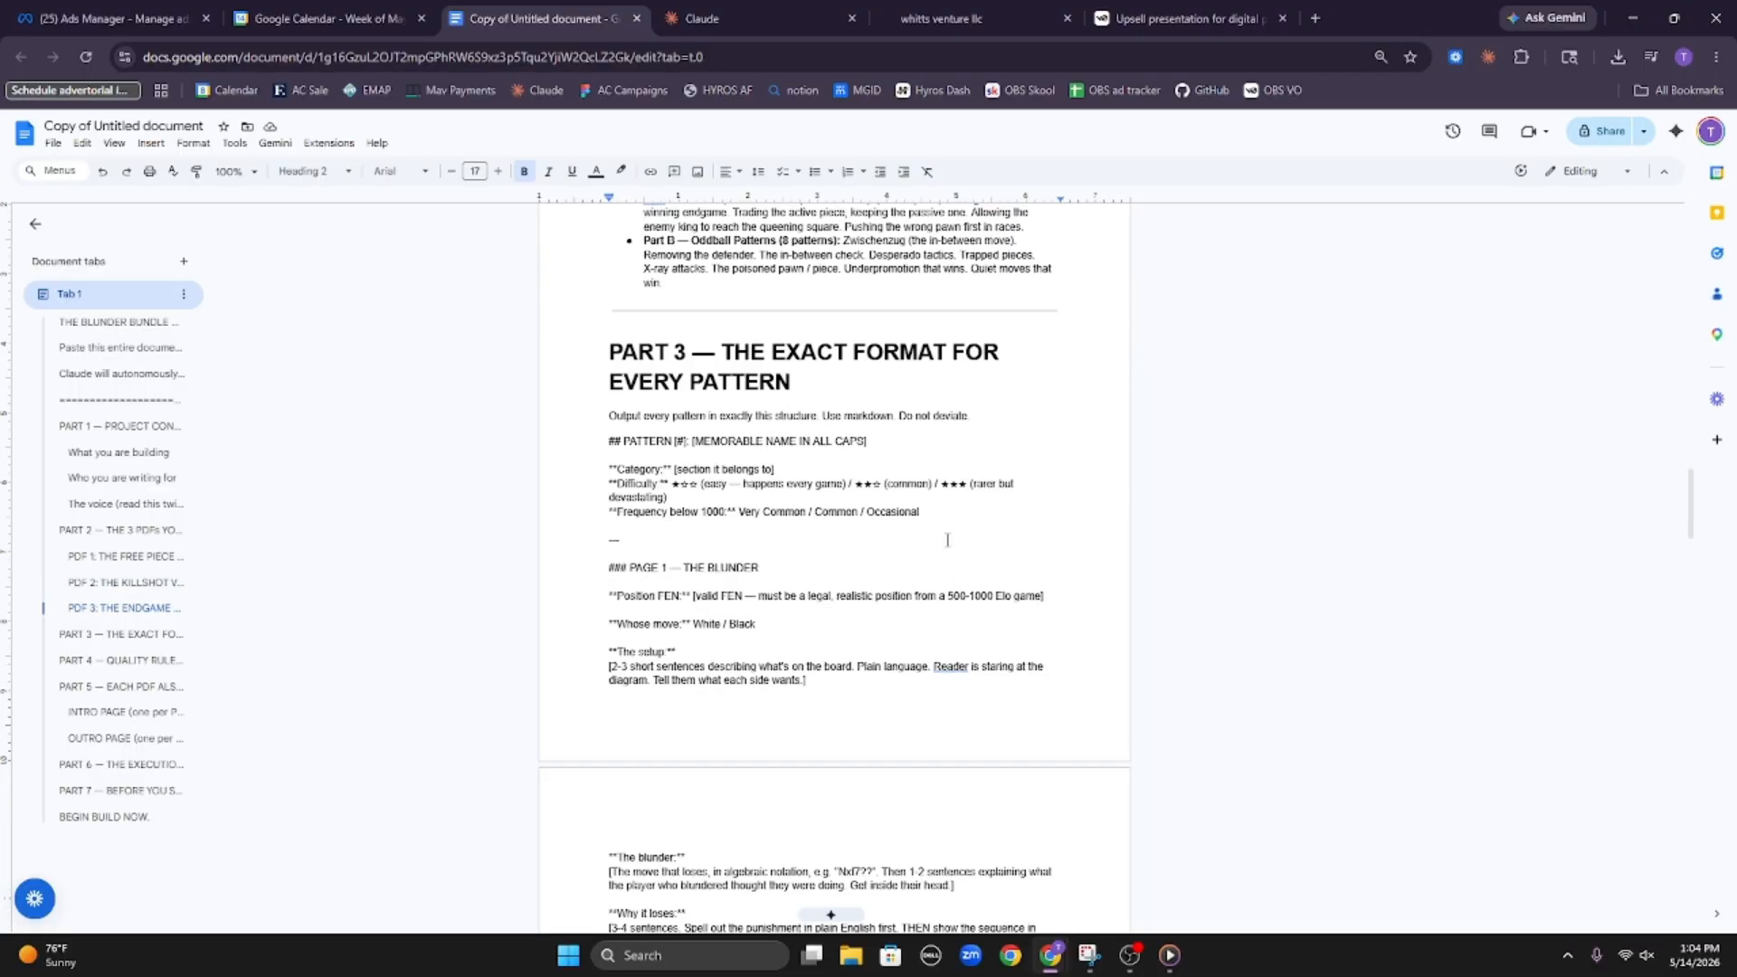
left_click(947, 540)
scroll(941, 560, "up", 15)
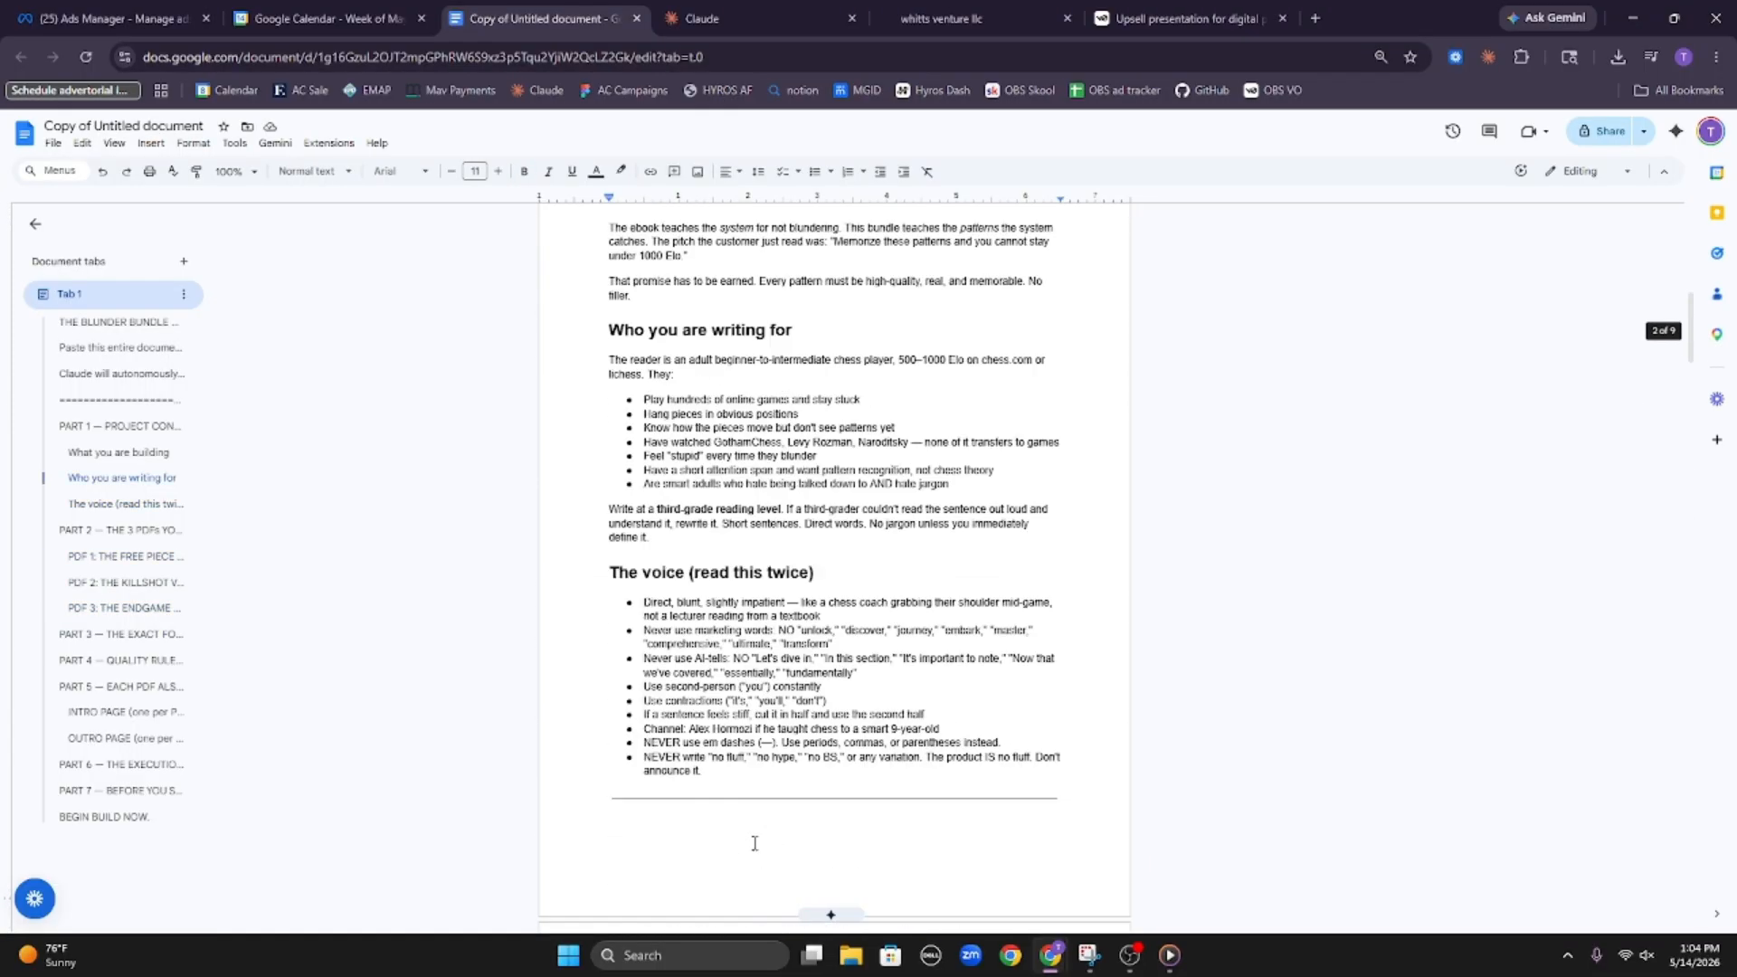
scroll(754, 843, "up", 8)
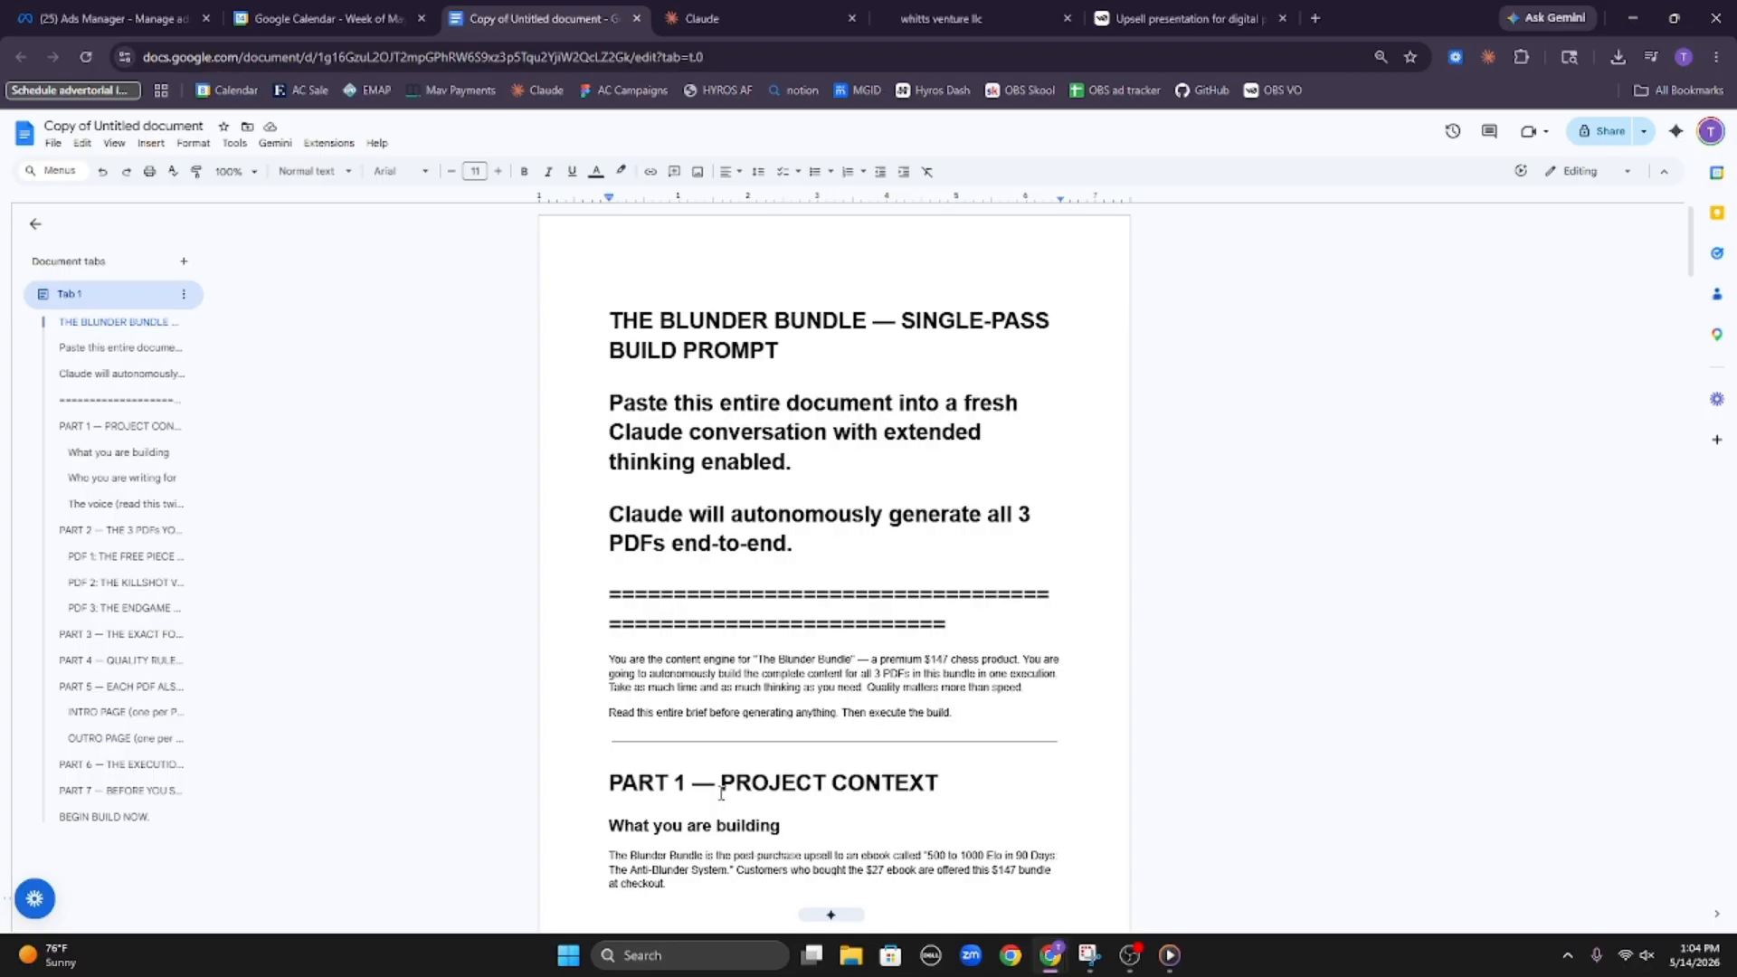
Switch back to the upsell presentation and review the Upsell FASTER card
left_click(1141, 16)
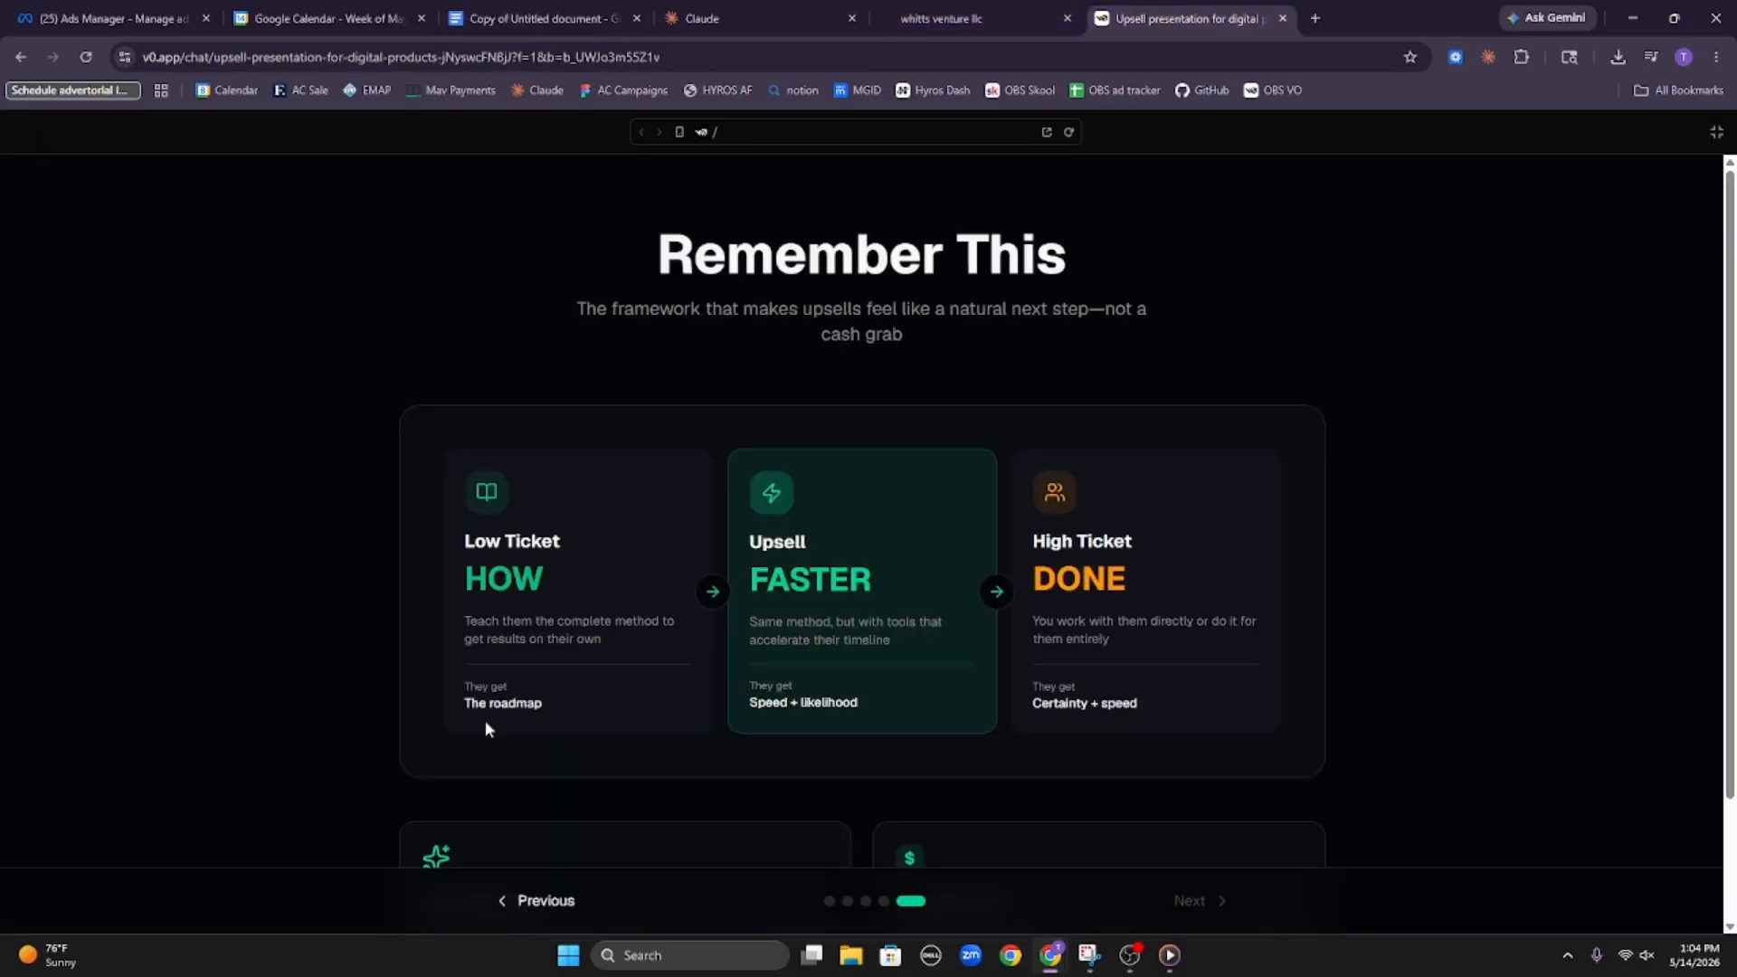
left_click_drag(735, 563, 861, 611)
left_click(861, 606)
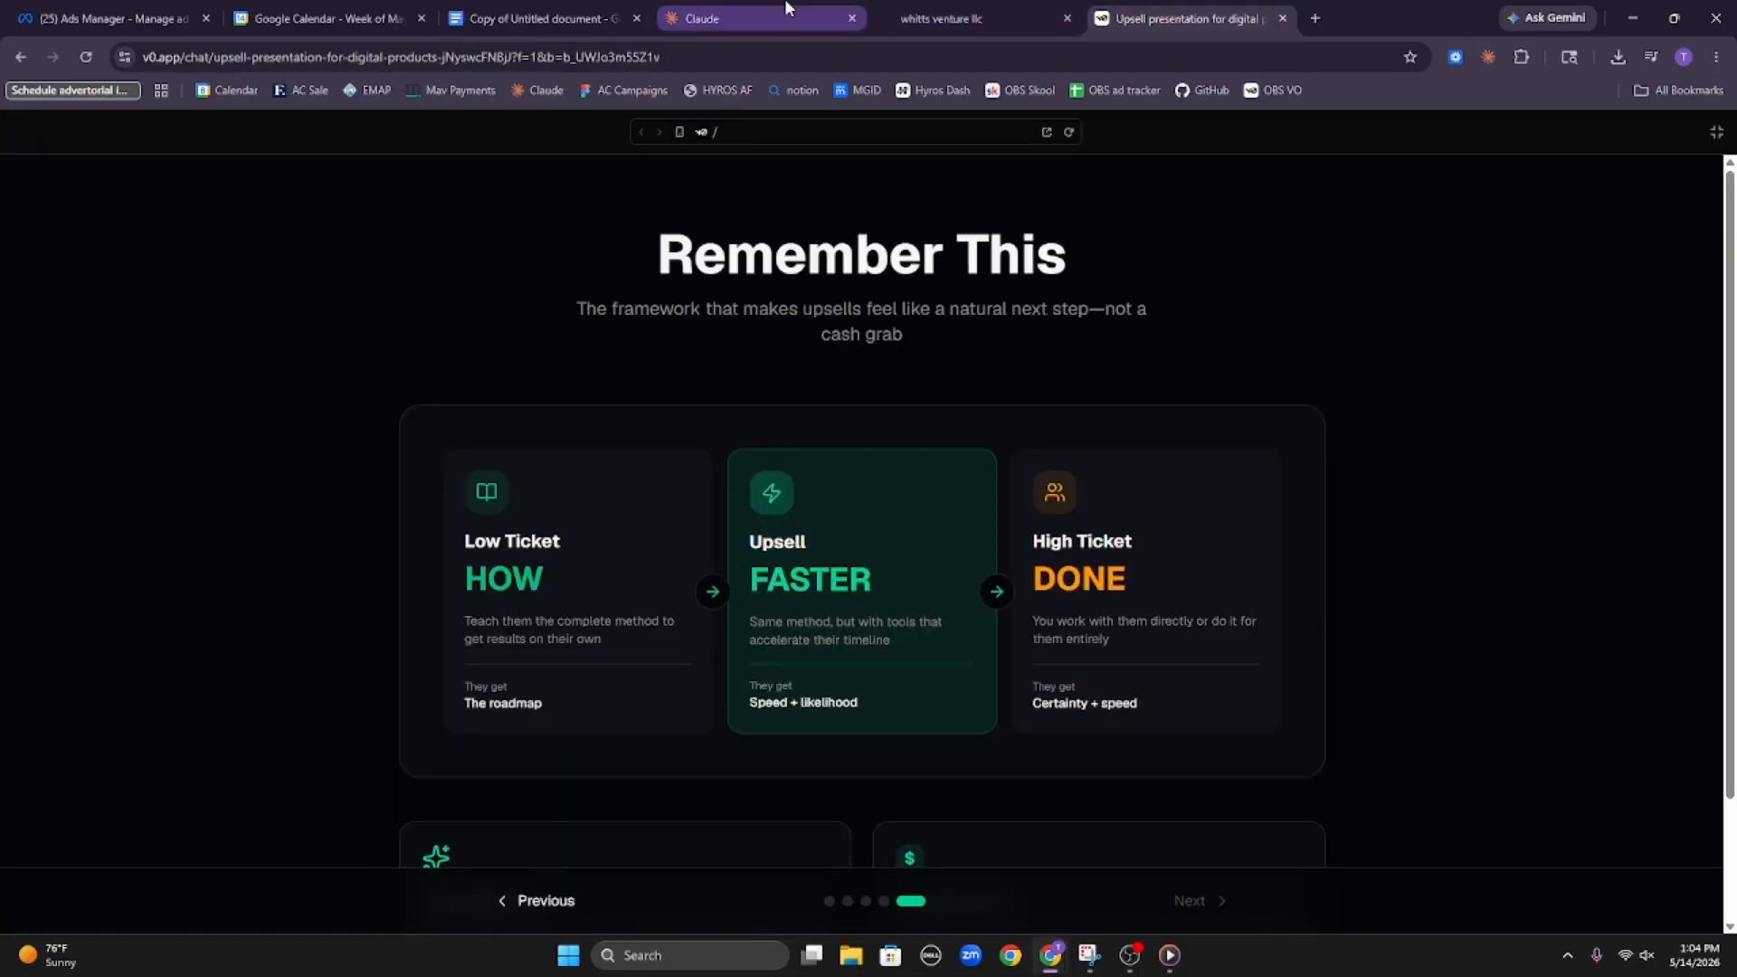
Return to the Blunder Bundle document, skim through to BEGIN BUILD NOW, and copy its entire text
left_click(493, 16)
scroll(850, 498, "down", 20)
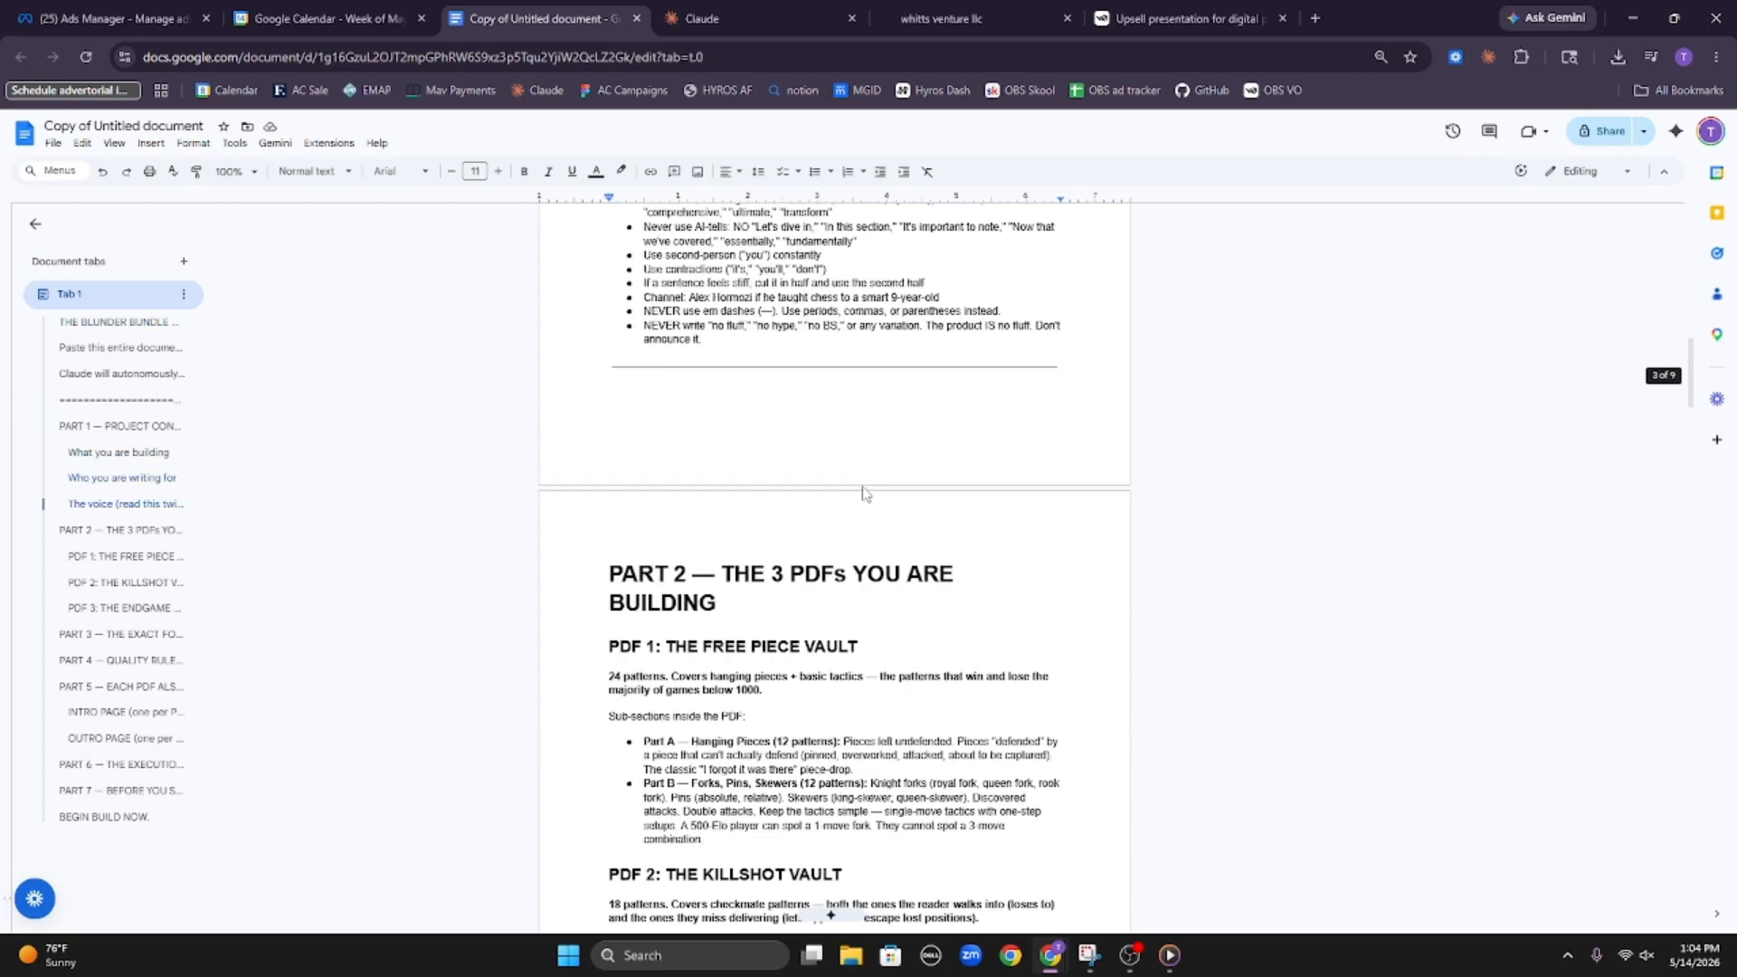
scroll(926, 445, "down", 20)
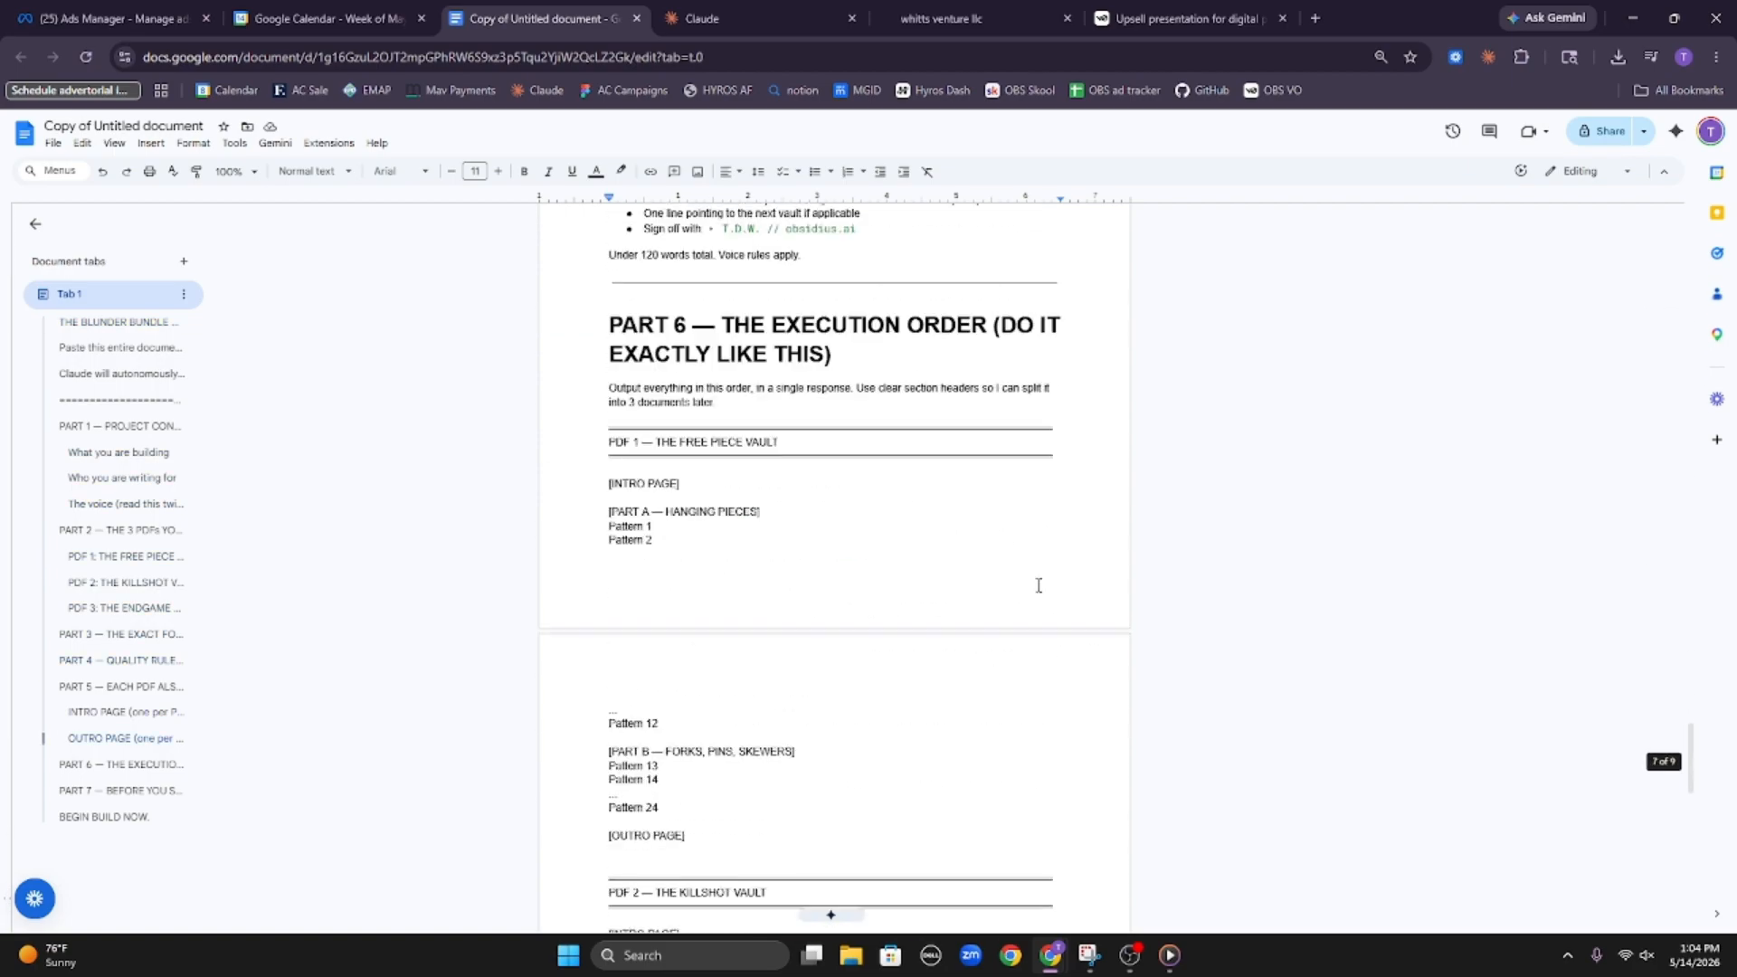
scroll(997, 630, "down", 10)
left_click(963, 674)
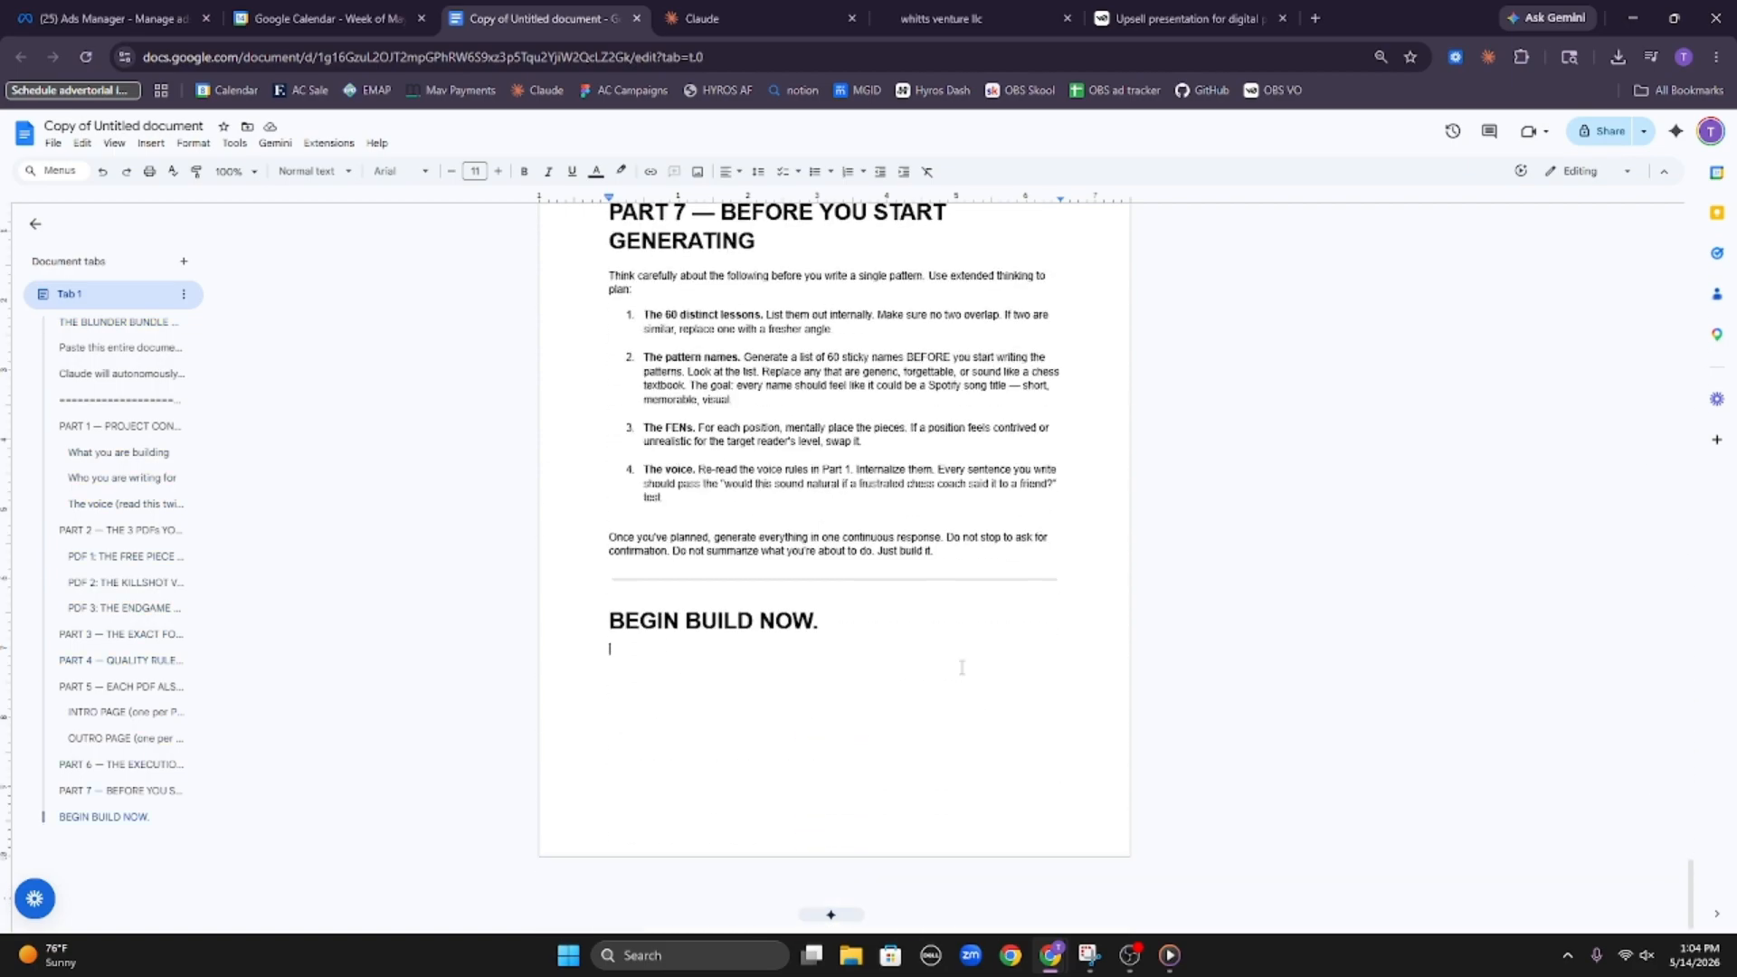
key("ctrl+a")
Send the copied build prompt to Claude as a new chat in the Digital chess product project
left_click(751, 16)
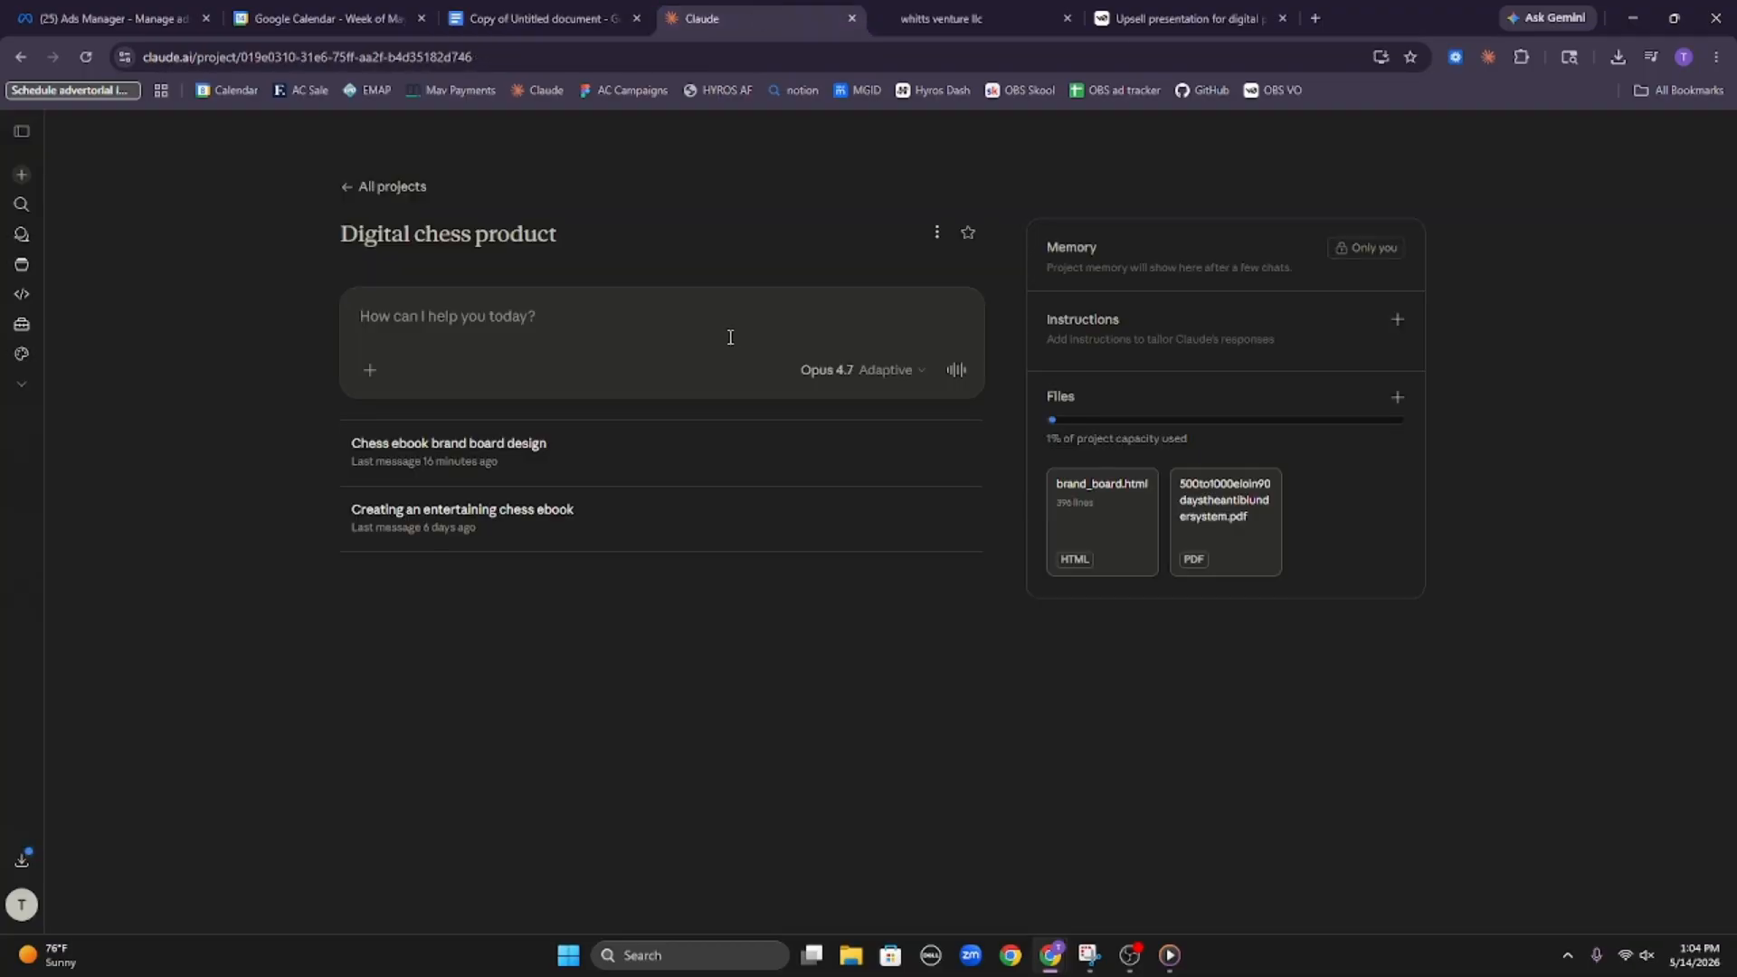
key("ctrl+v")
key("Return")
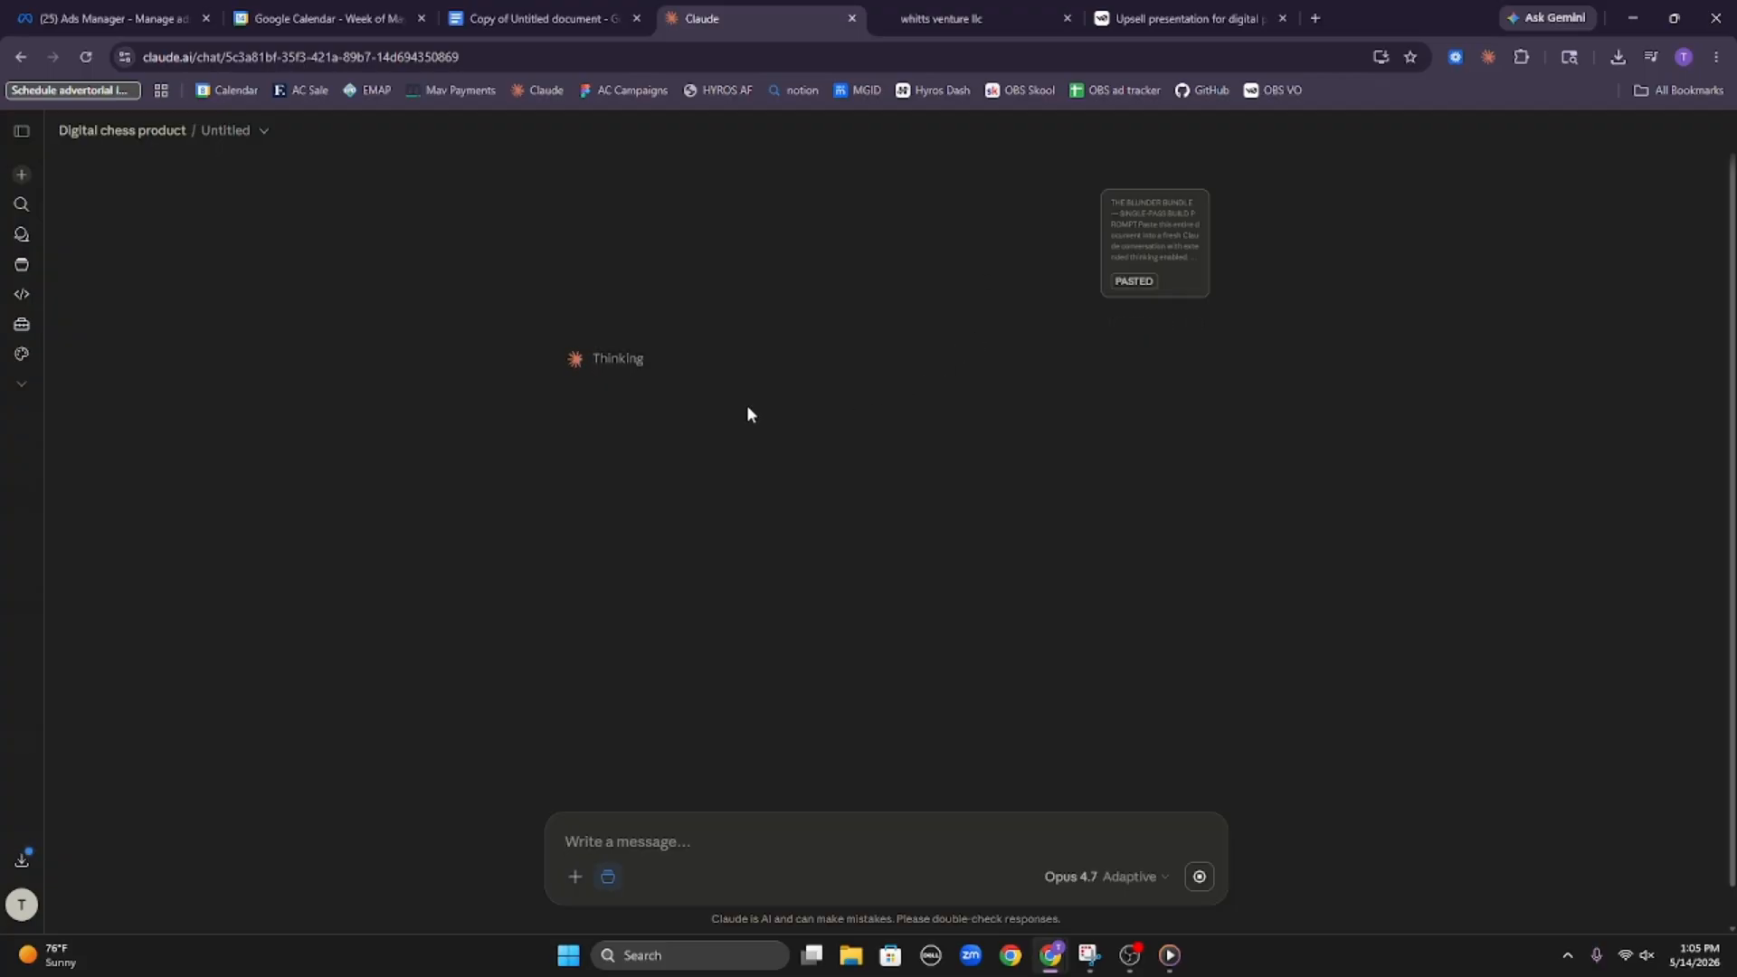
Check on Claude's thinking progress and switch back to the Chess front funnel in HighLevel
left_click(611, 367)
left_click(625, 372)
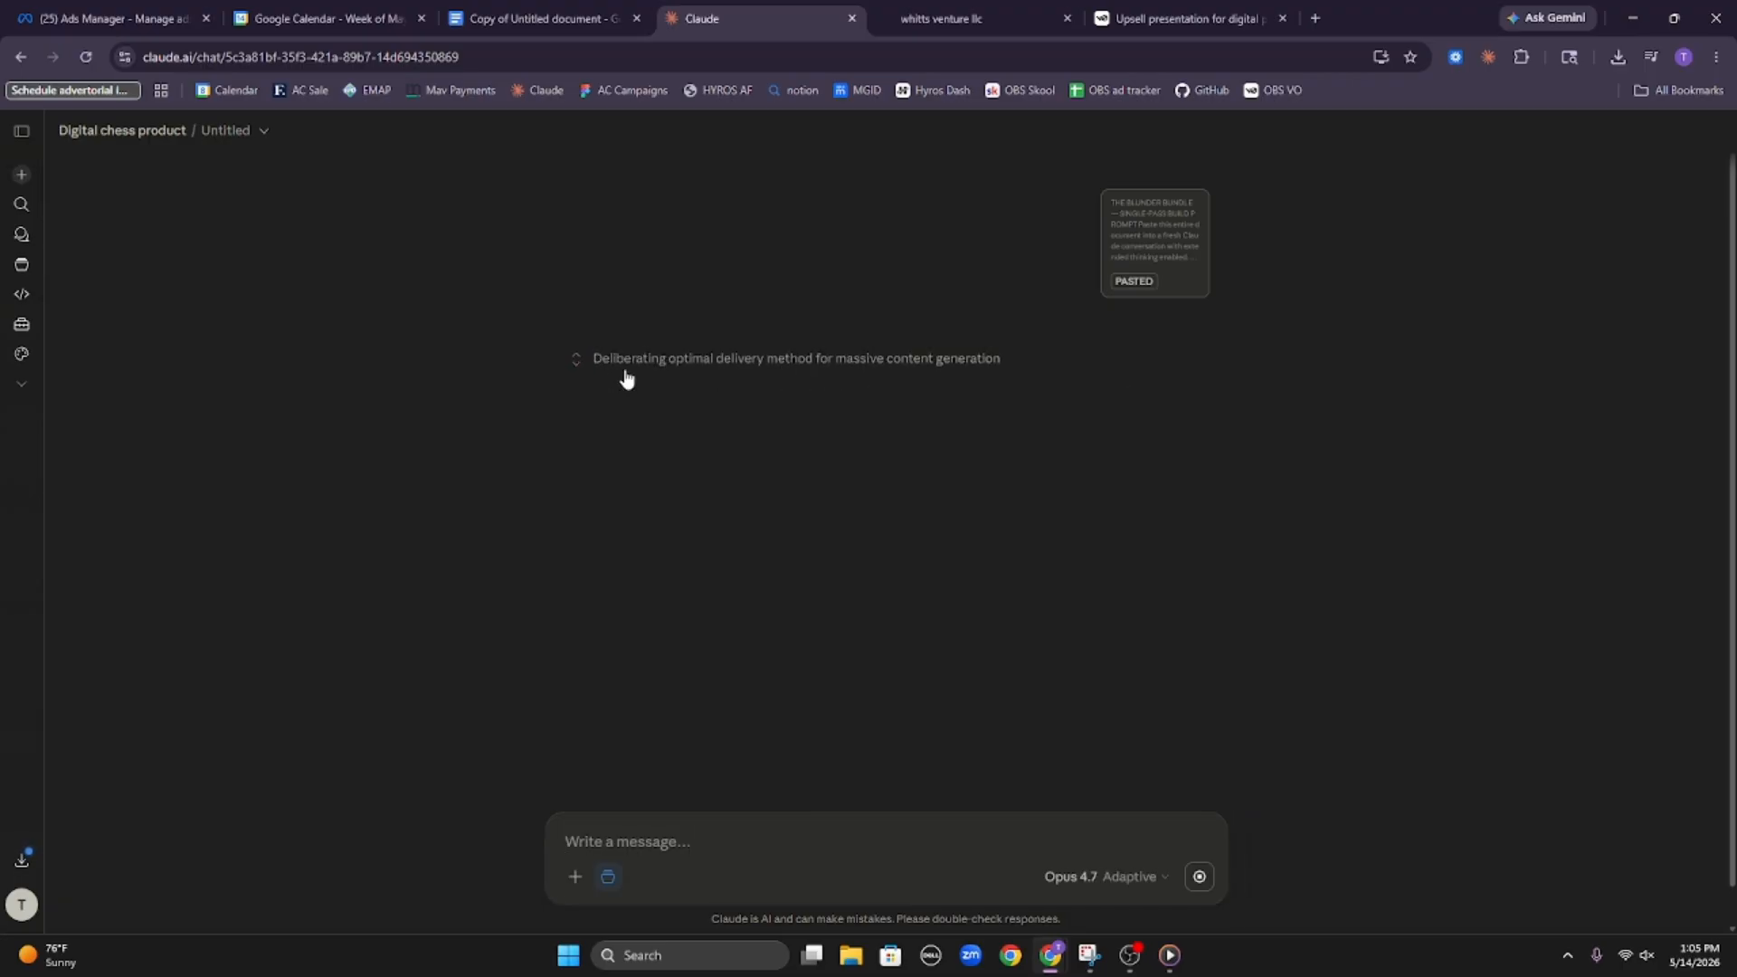
left_click(941, 11)
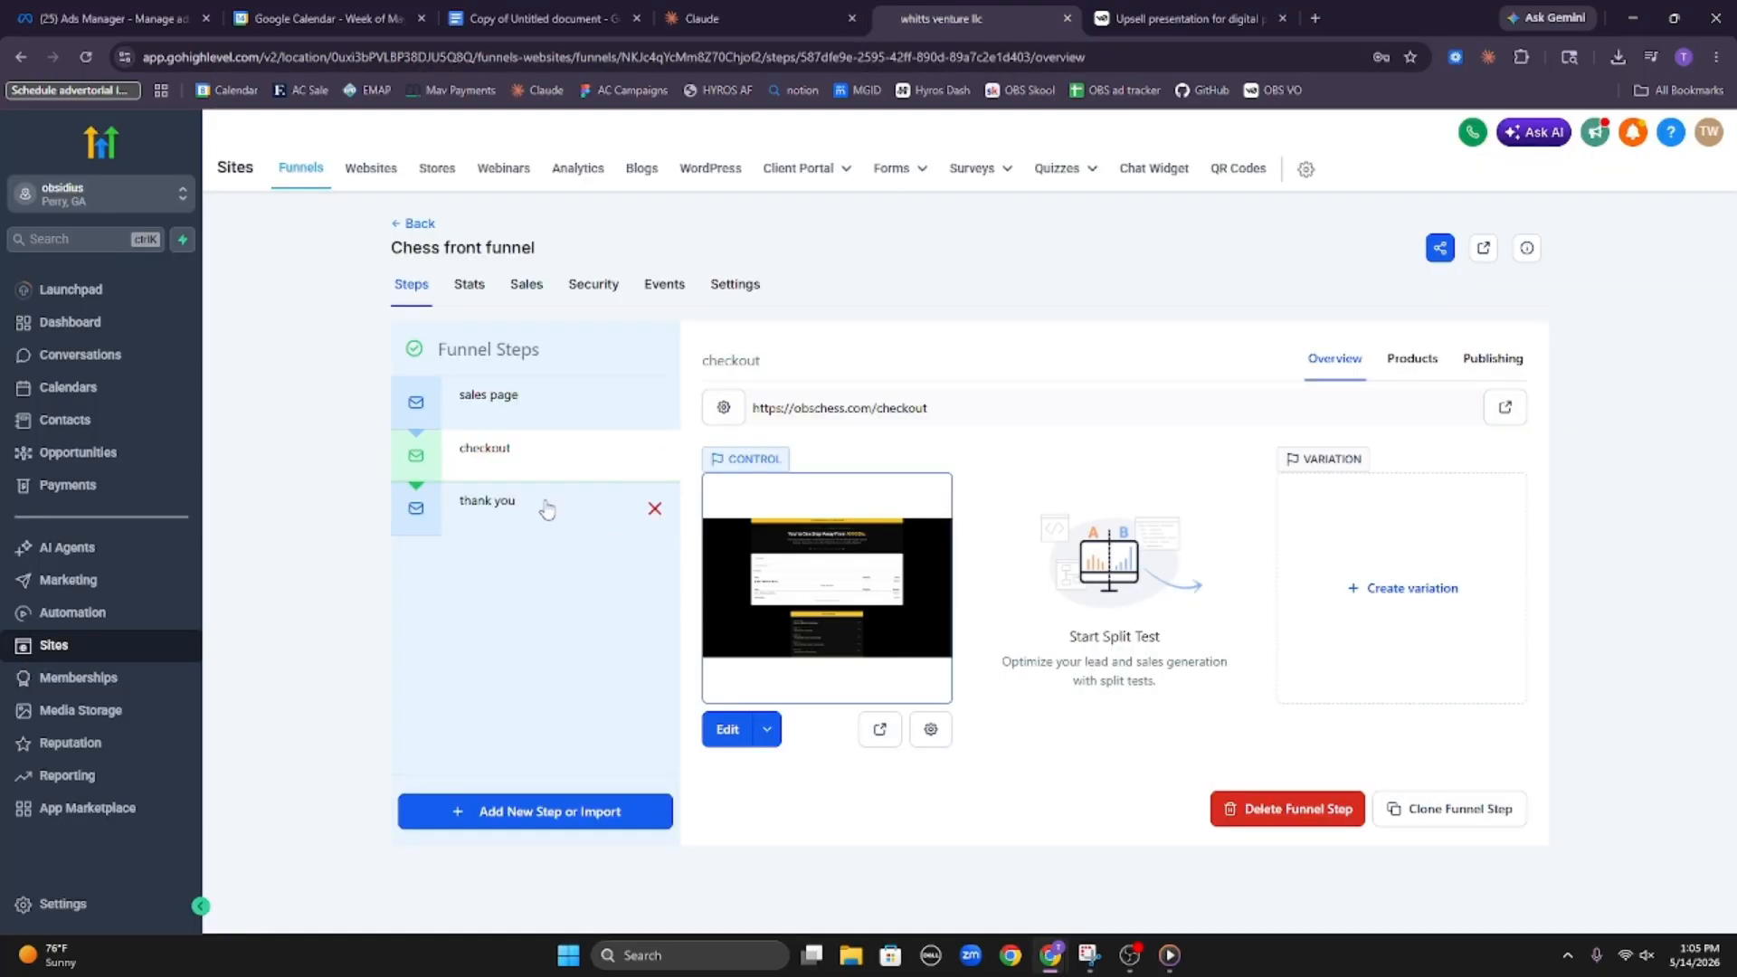
Clone the sales page step within this funnel and place the clone between checkout and thank you
left_click(542, 425)
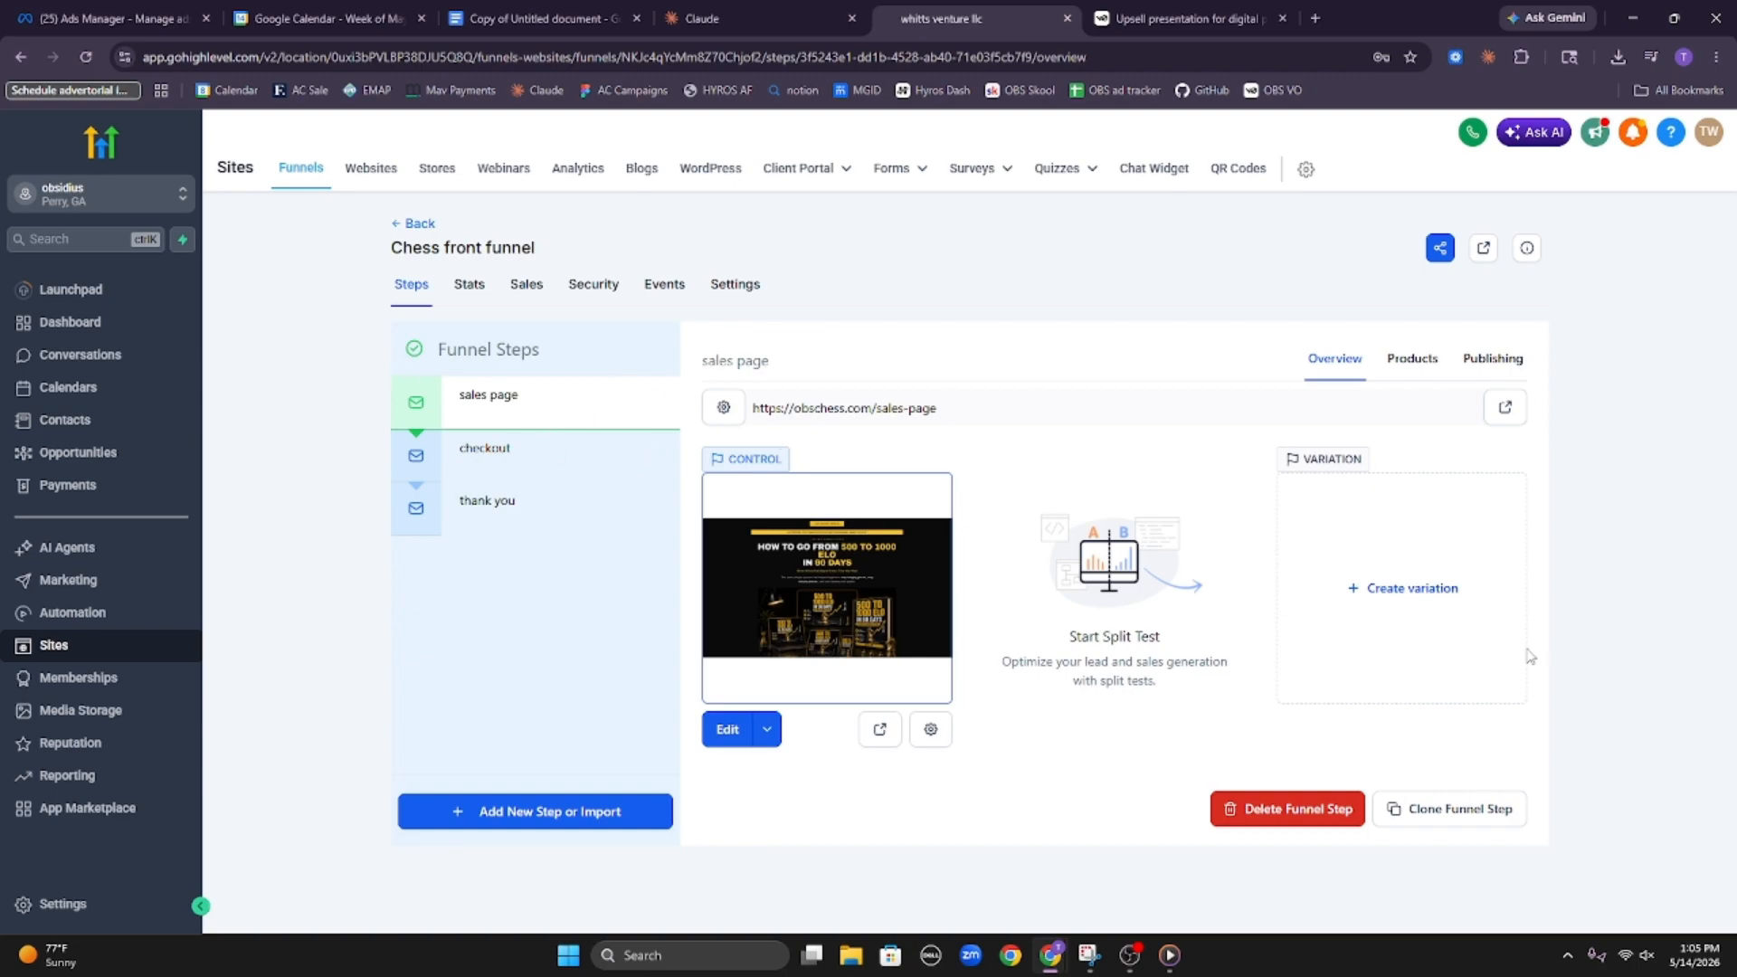
left_click(1425, 808)
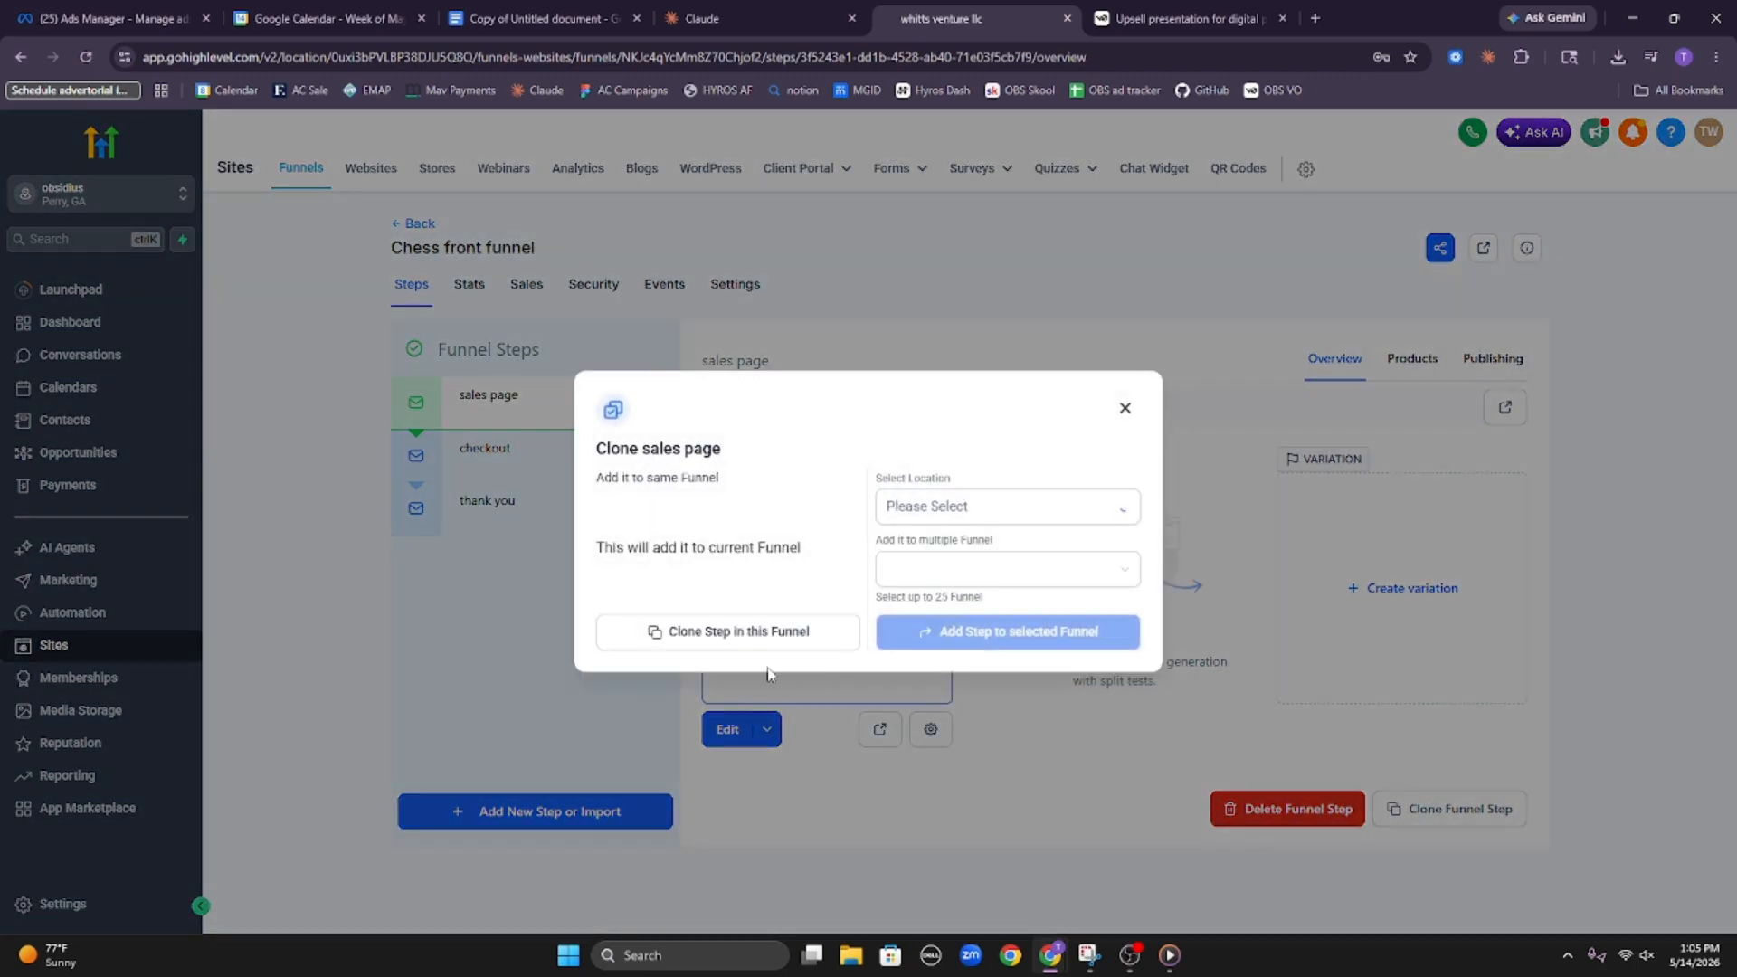
left_click(762, 633)
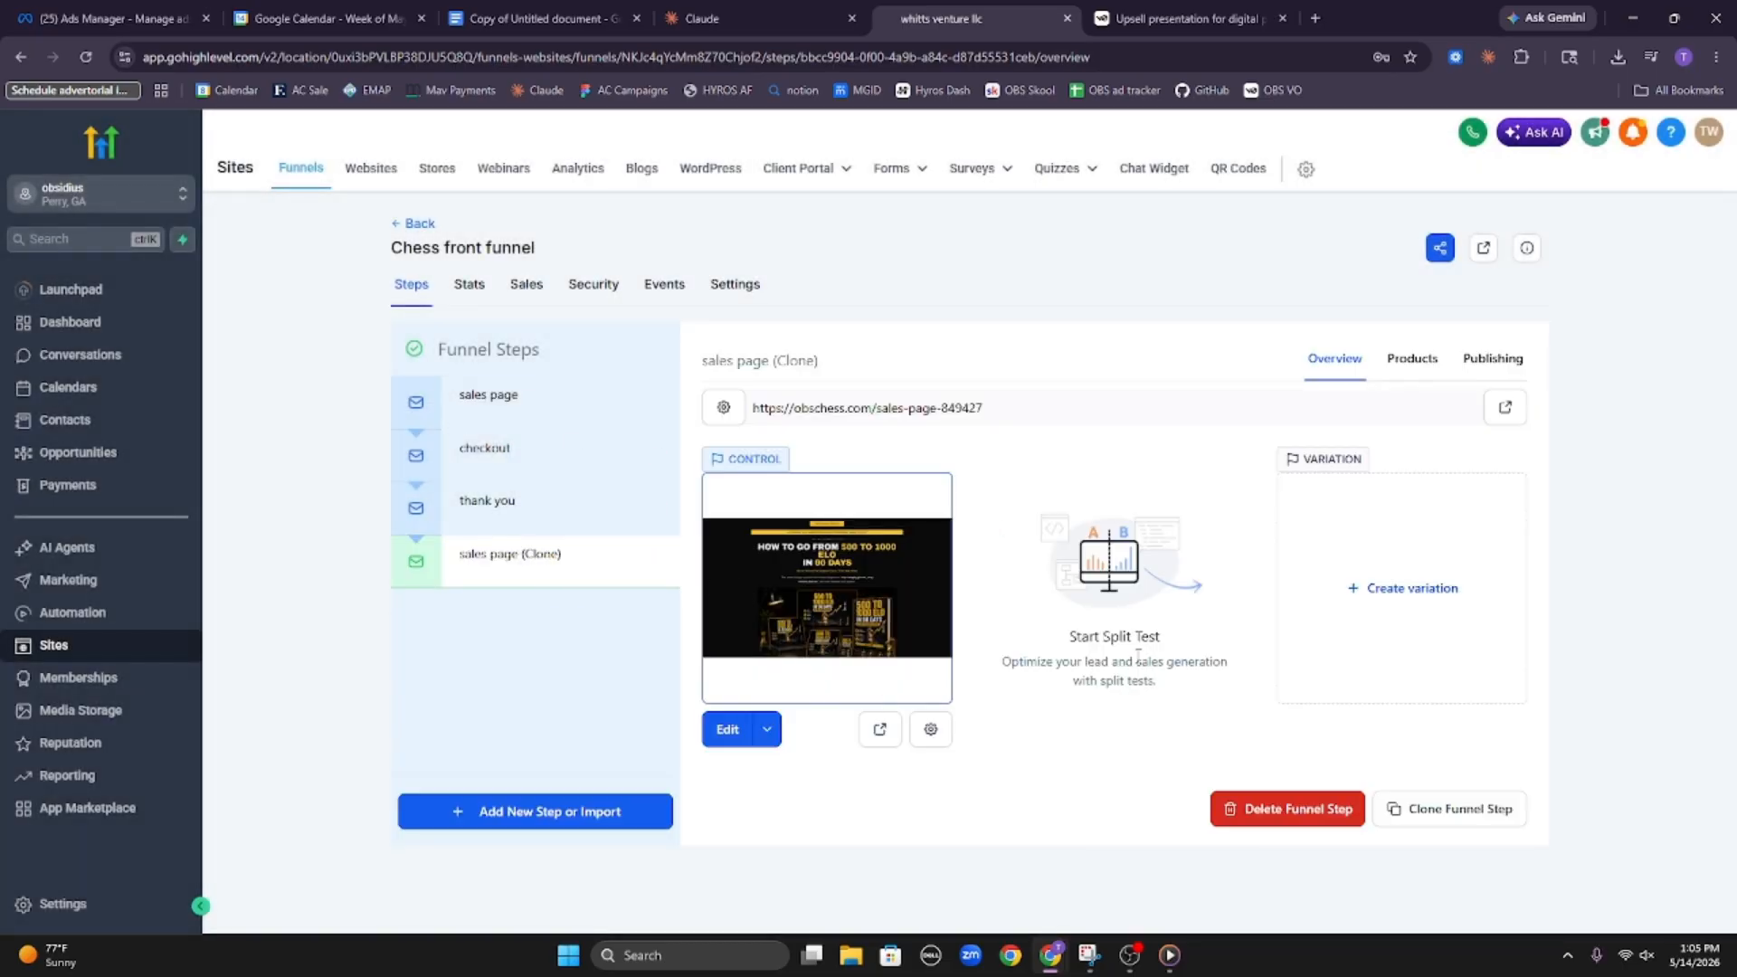
mouse_move(534, 563)
mouse_move(530, 564)
left_mouse_down()
mouse_move(527, 475)
mouse_move(532, 527)
left_mouse_up()
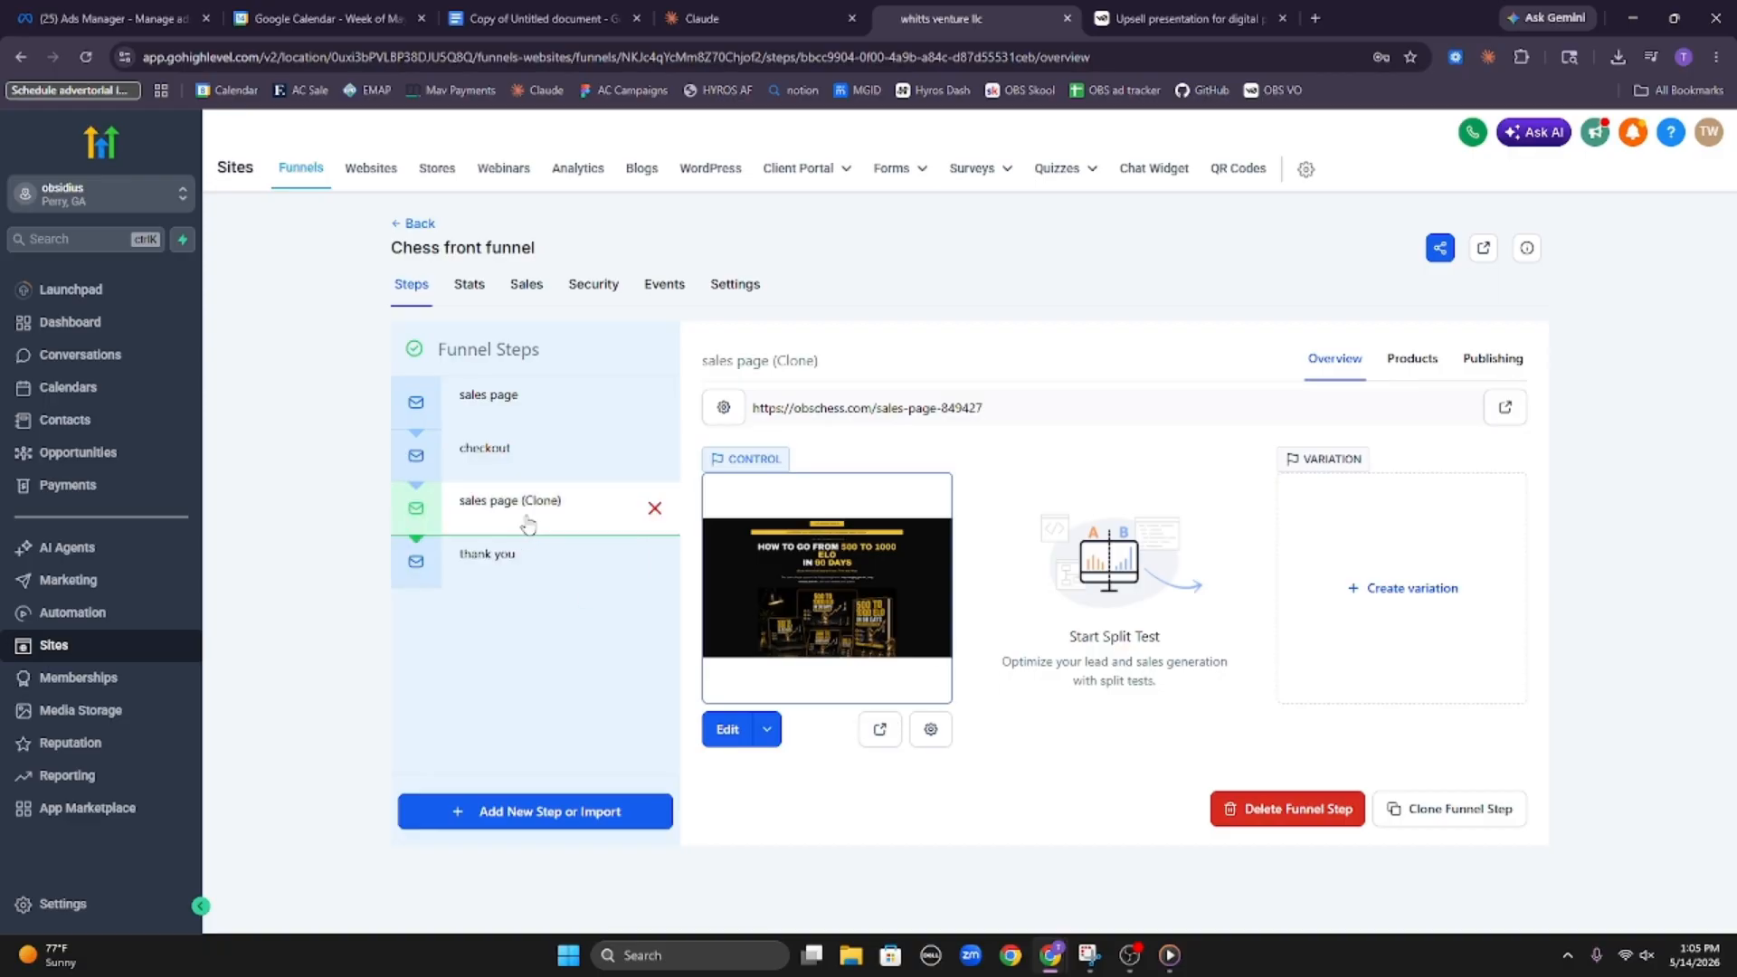
Open the cloned sales page for editing and set the first Get Instant Access button's text to 147
left_click(725, 730)
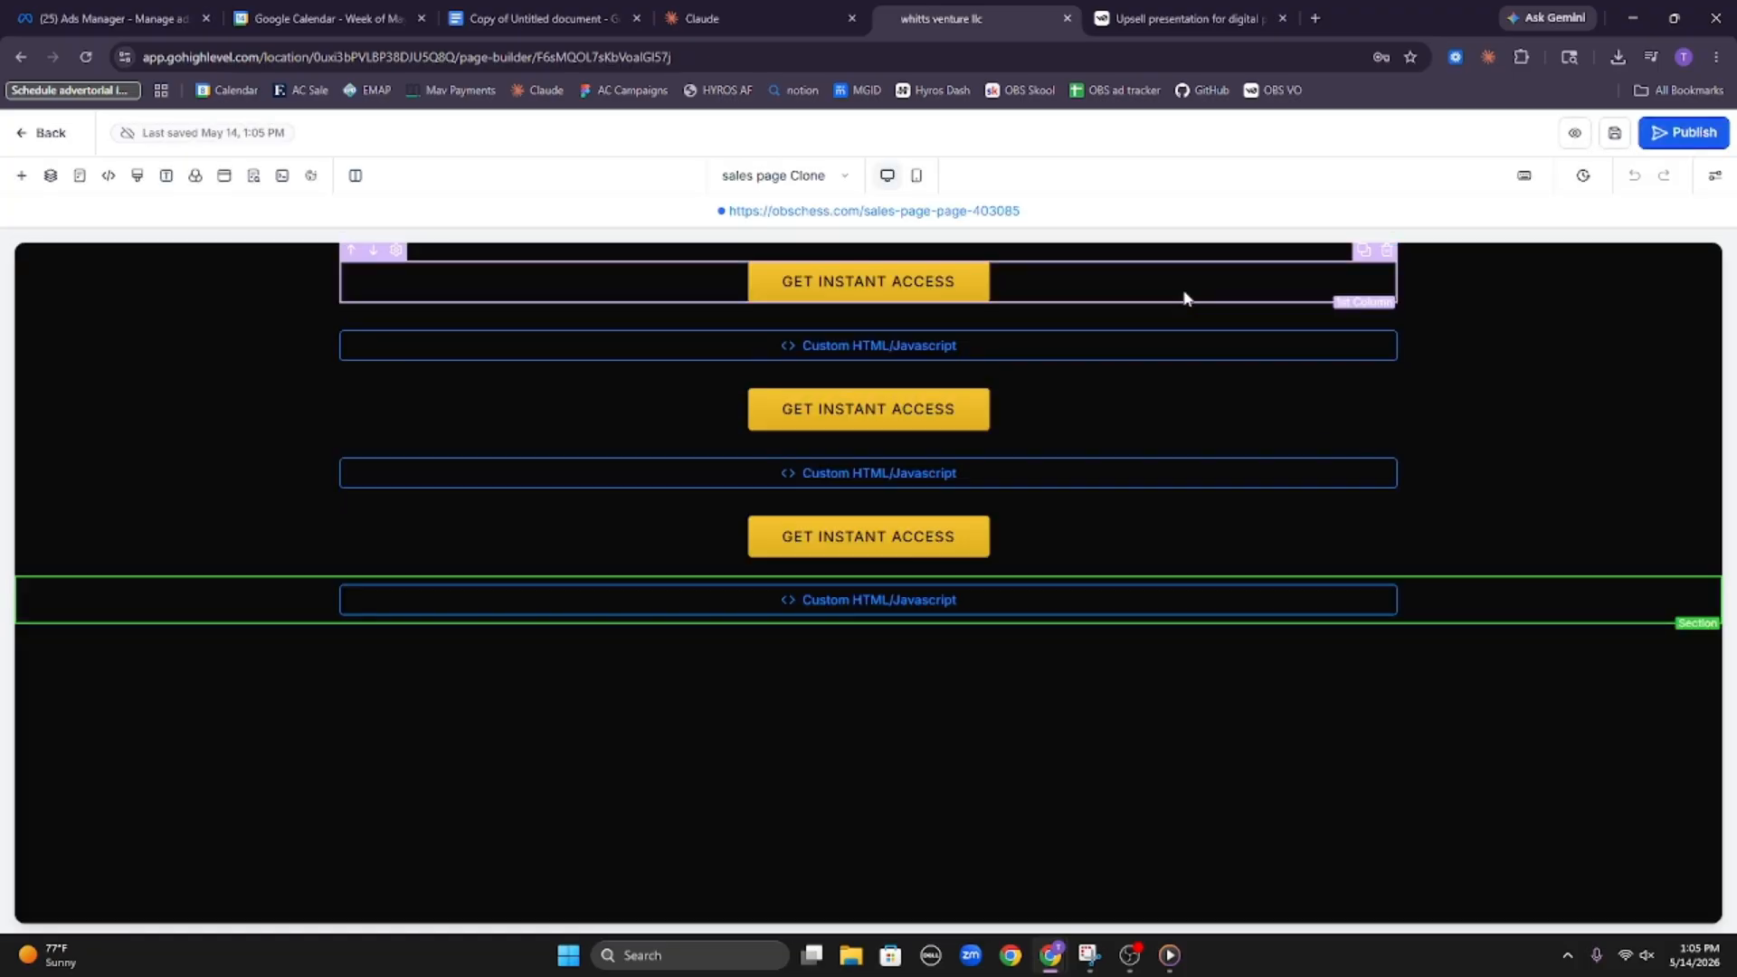
left_click(1184, 299)
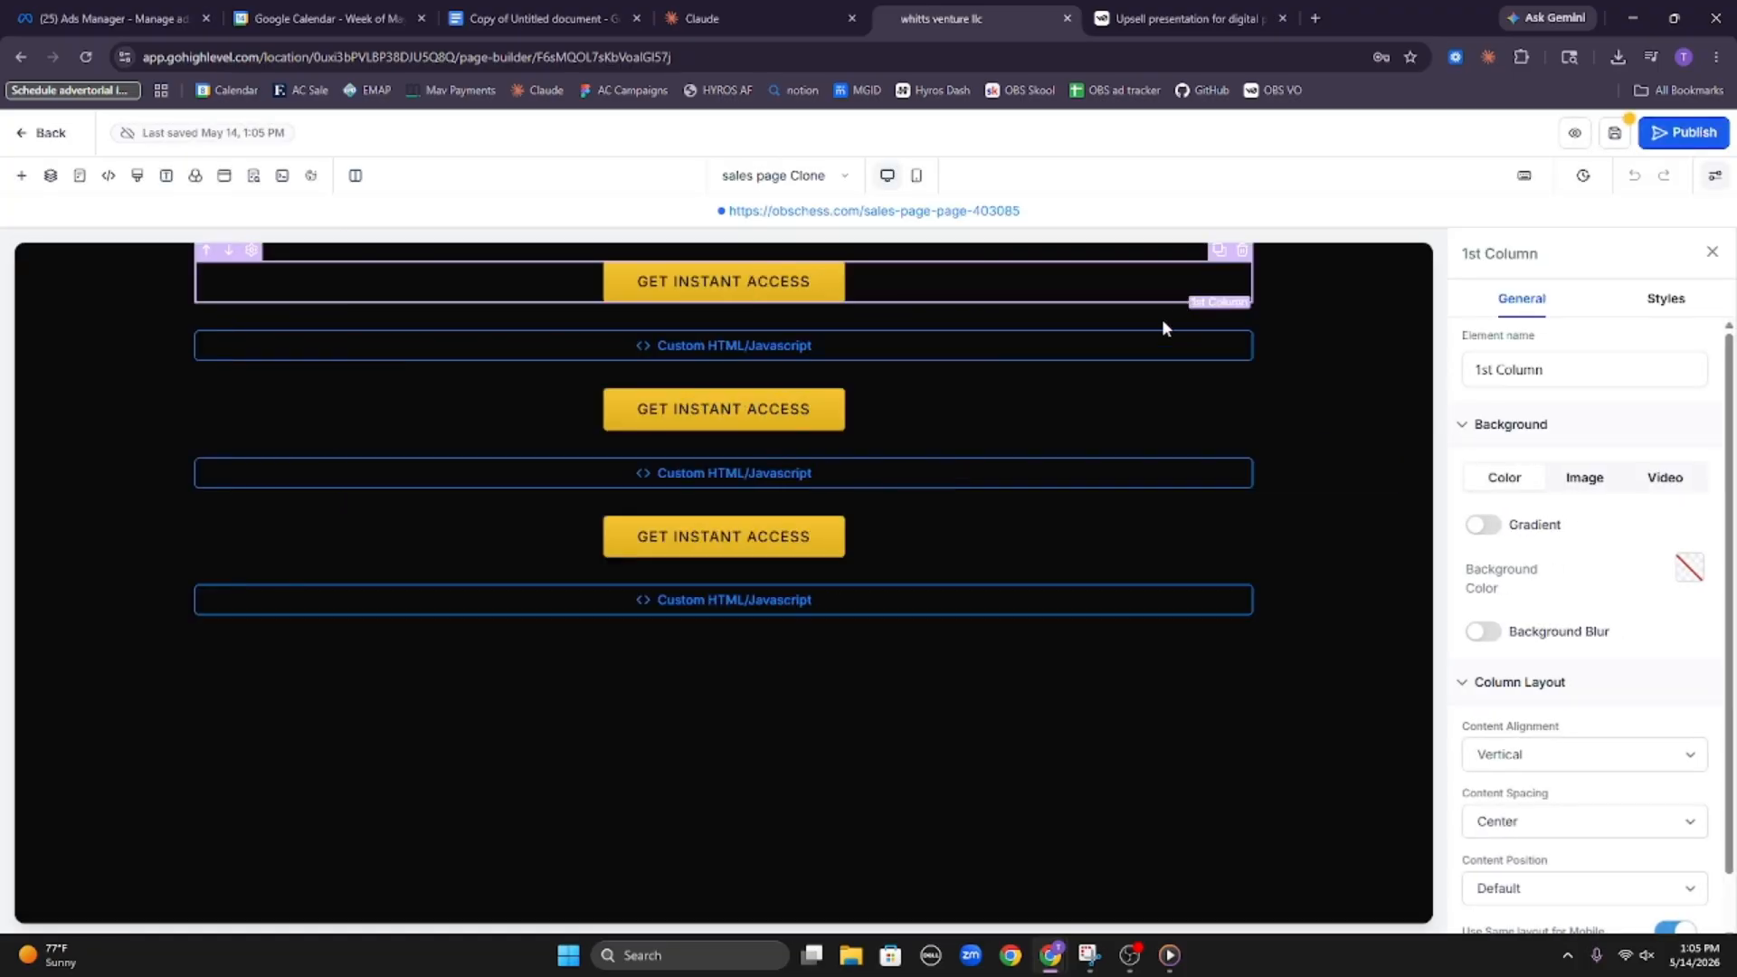
left_click(800, 286)
scroll(1556, 507, "down", 6)
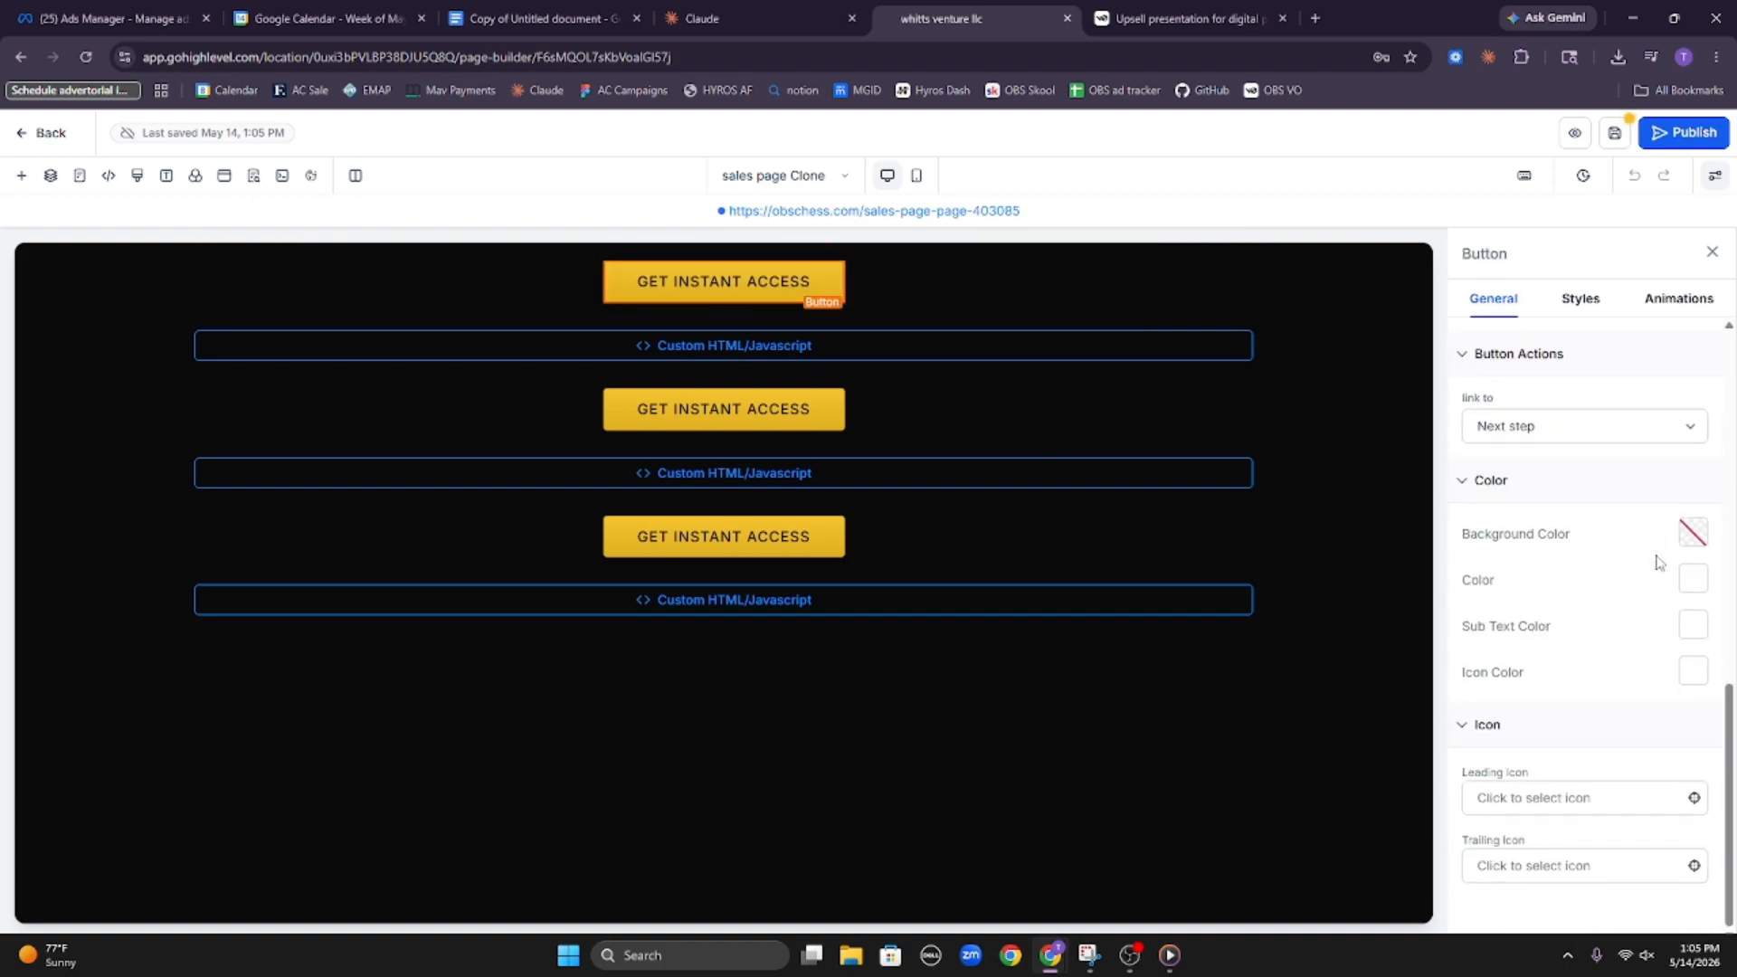
scroll(1658, 561, "up", 10)
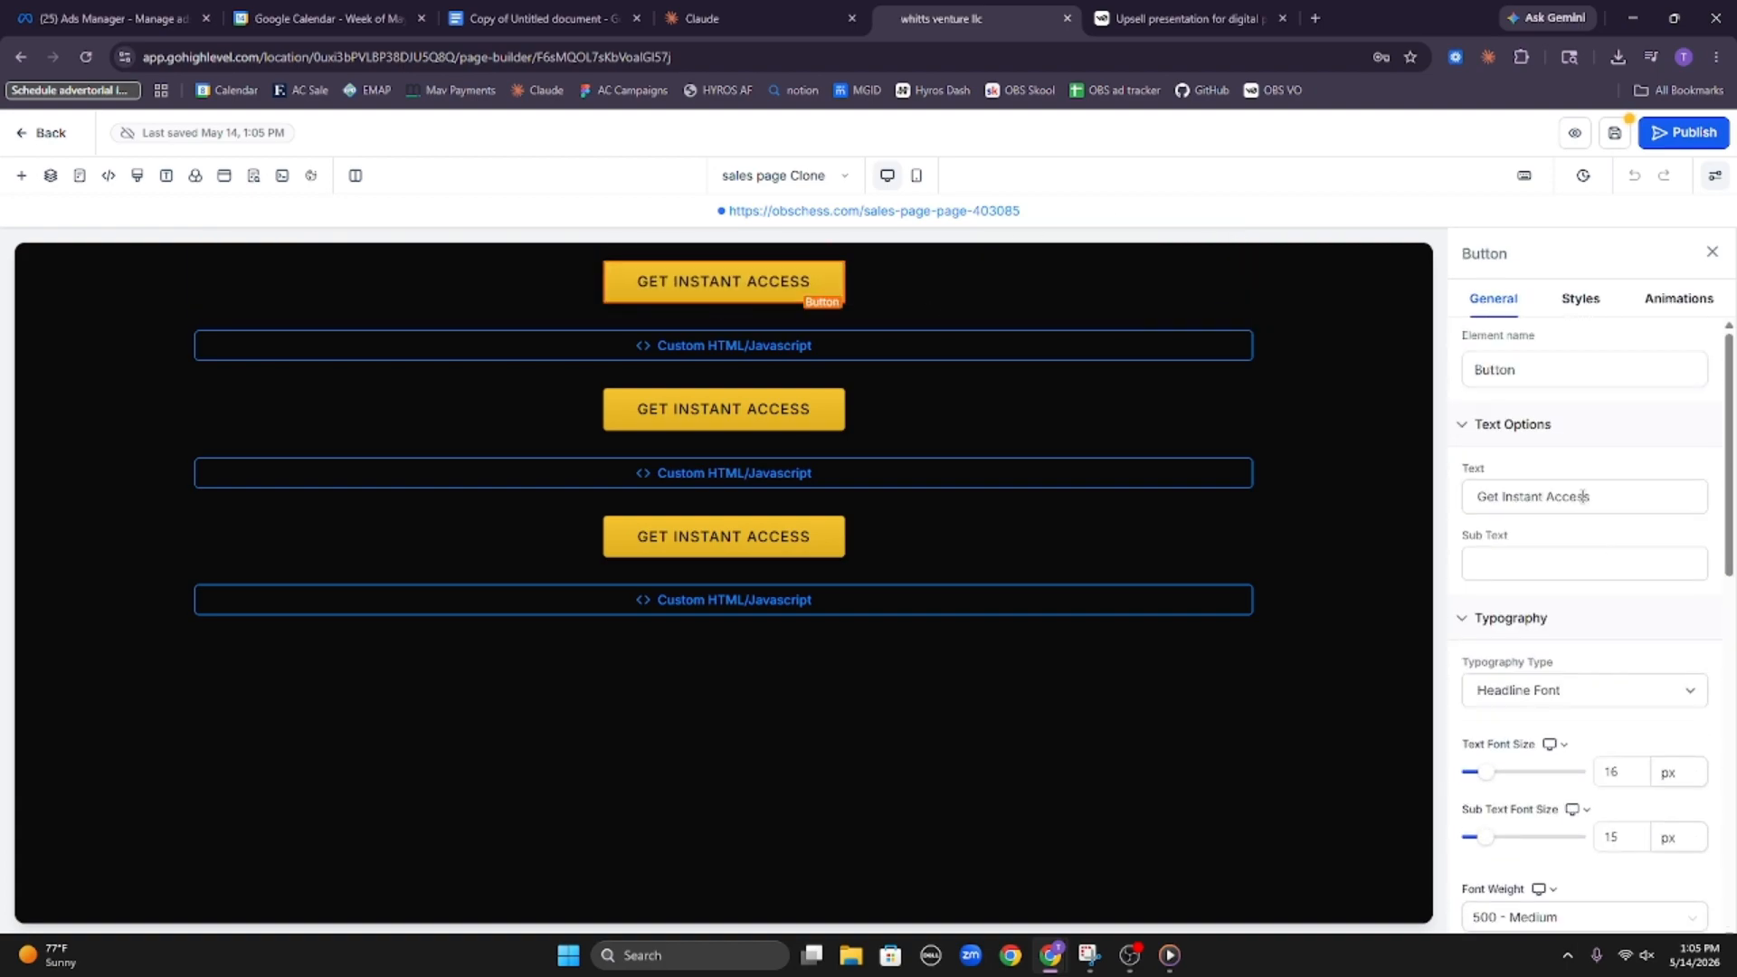
triple_click(1583, 497)
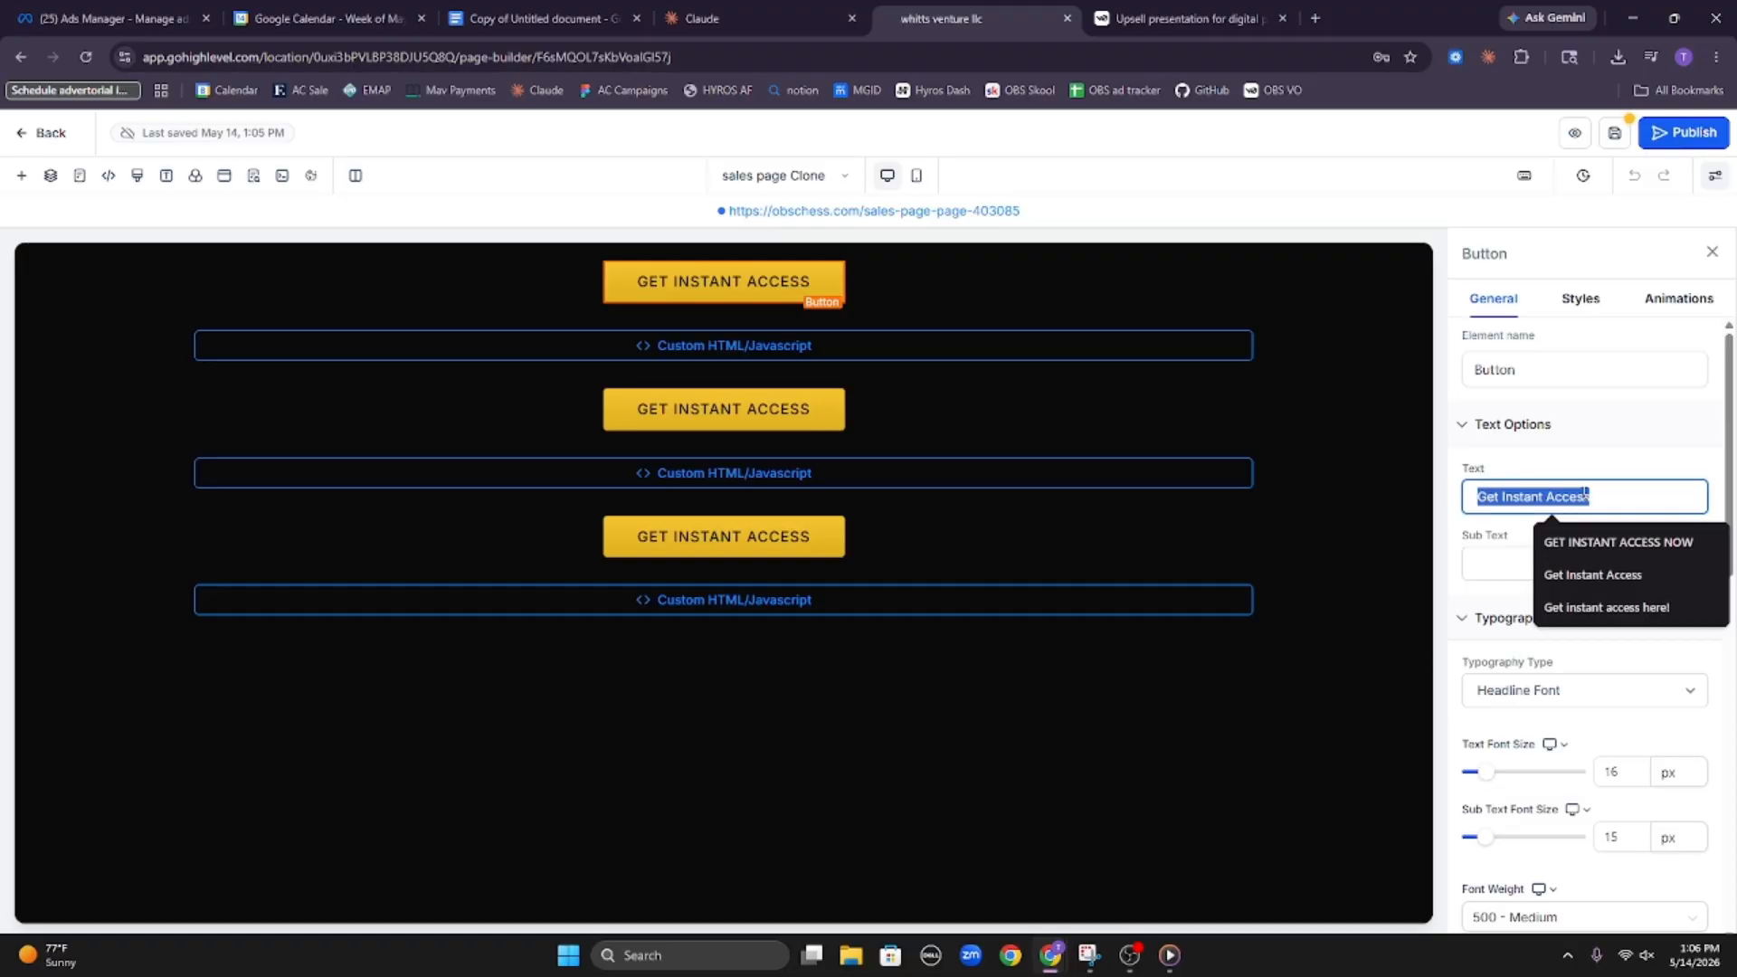
type("147")
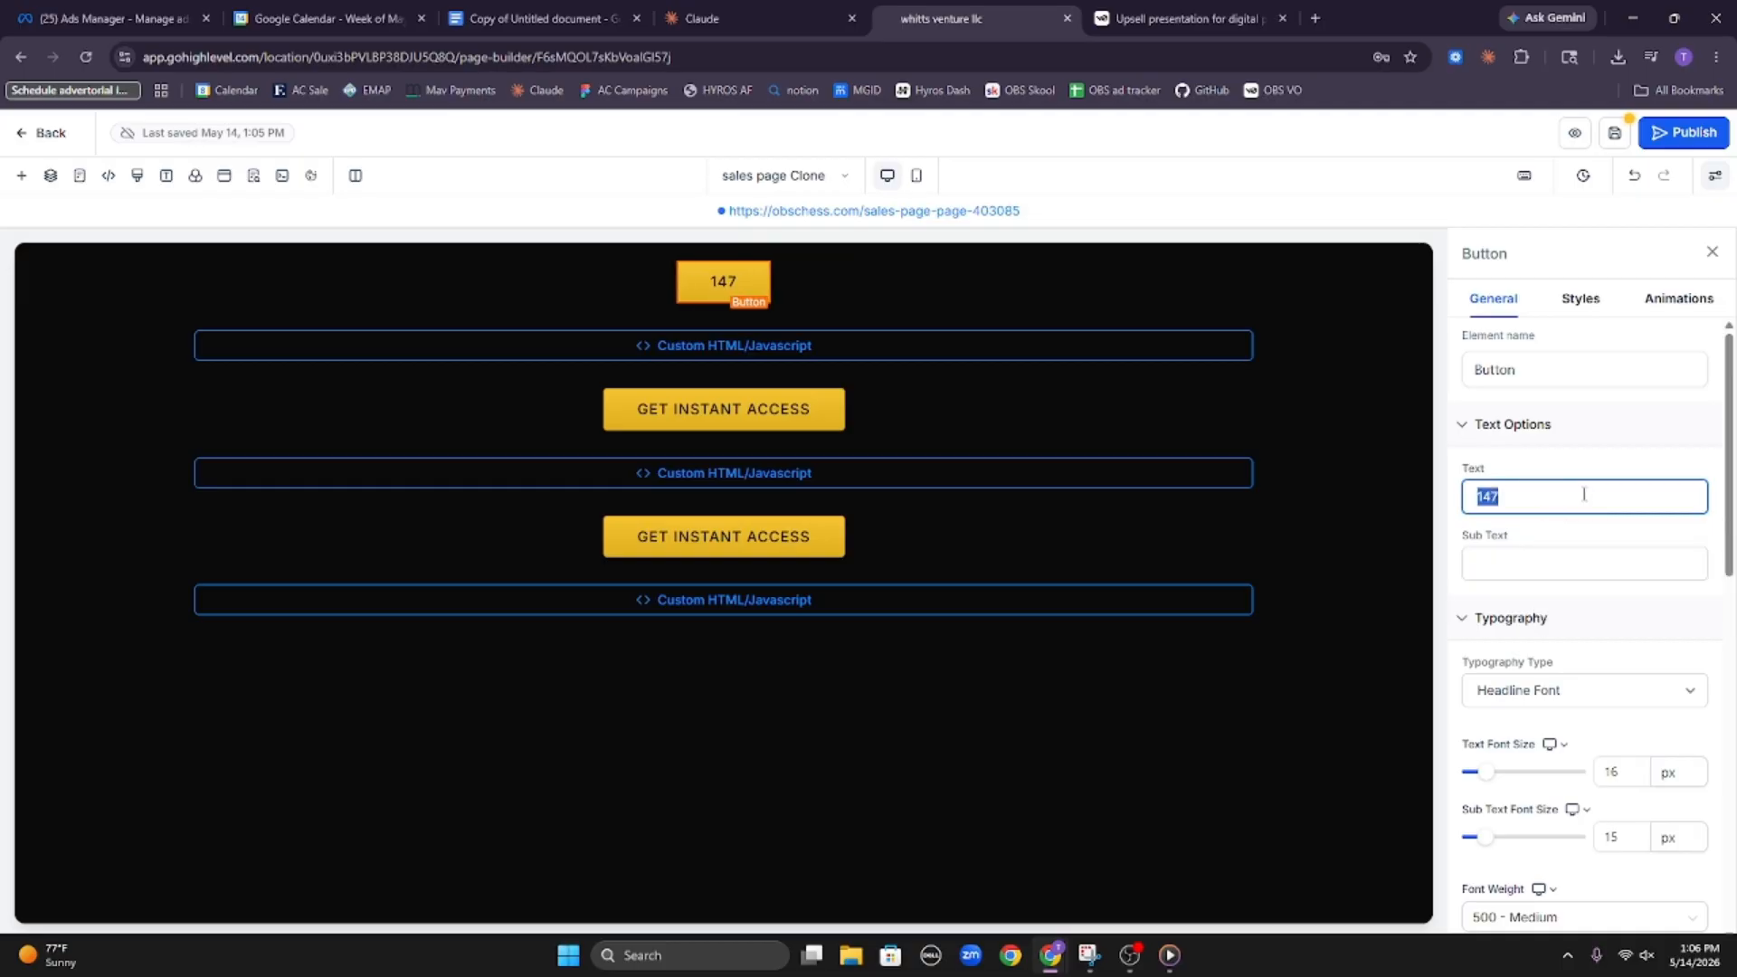
Link the first button to a One click up/down sell product and check its product choices
left_click(883, 294)
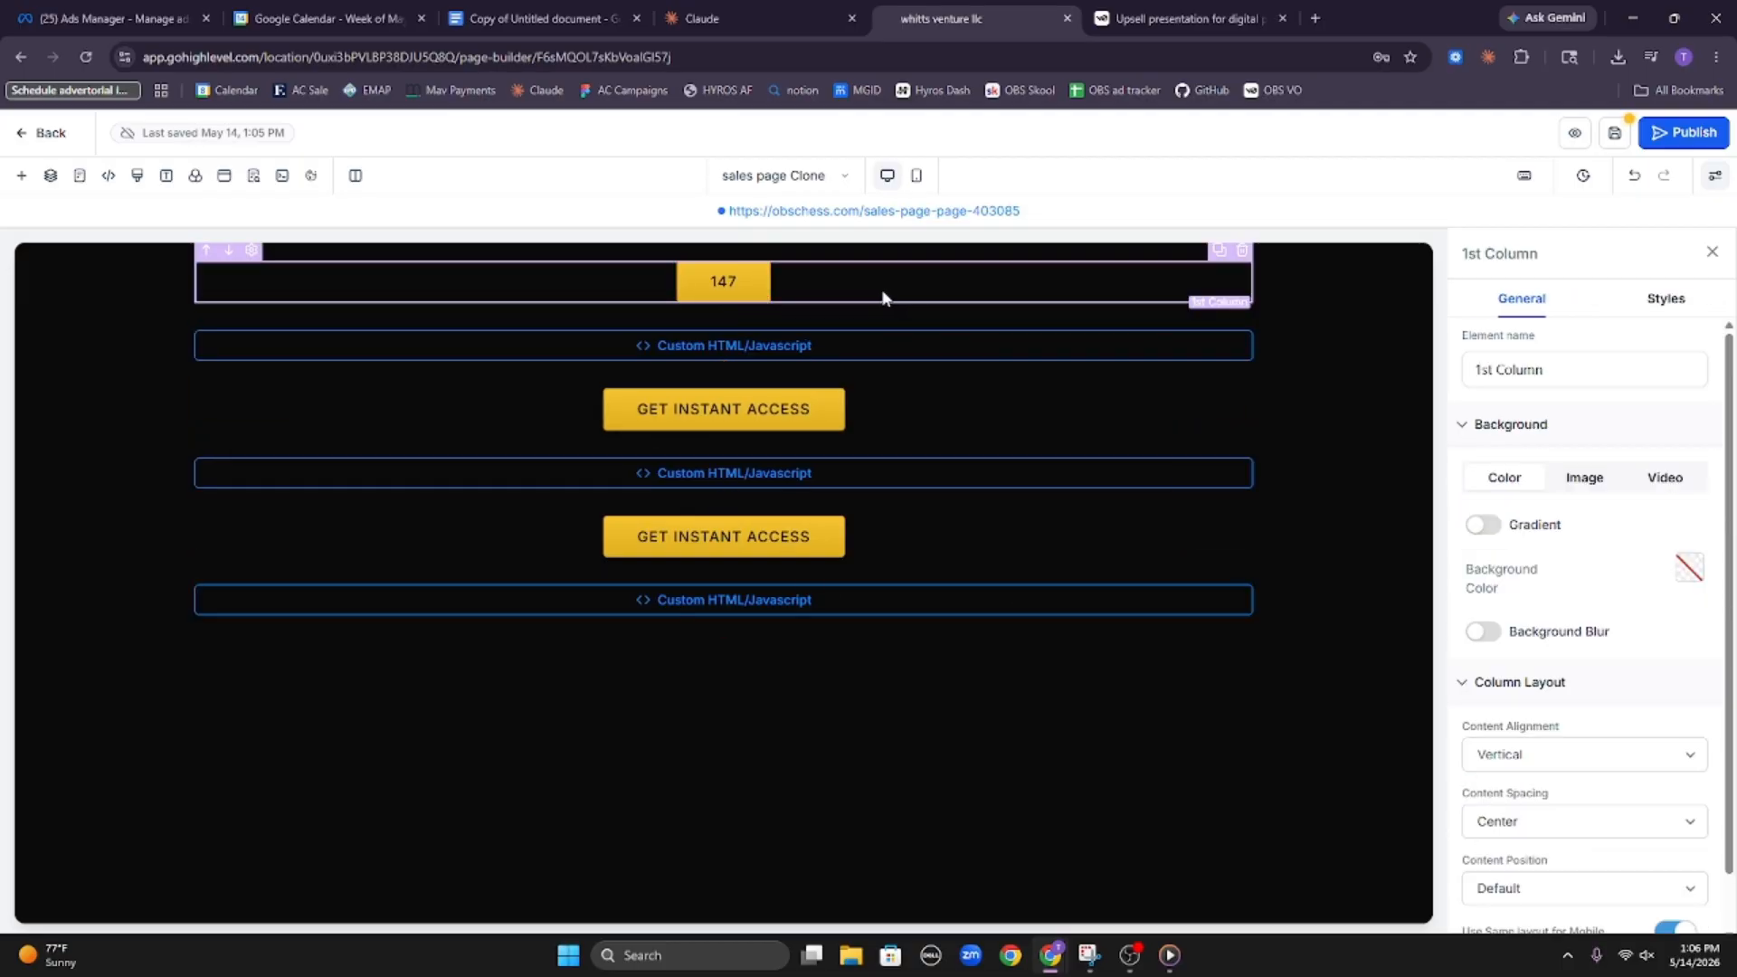
left_click(770, 287)
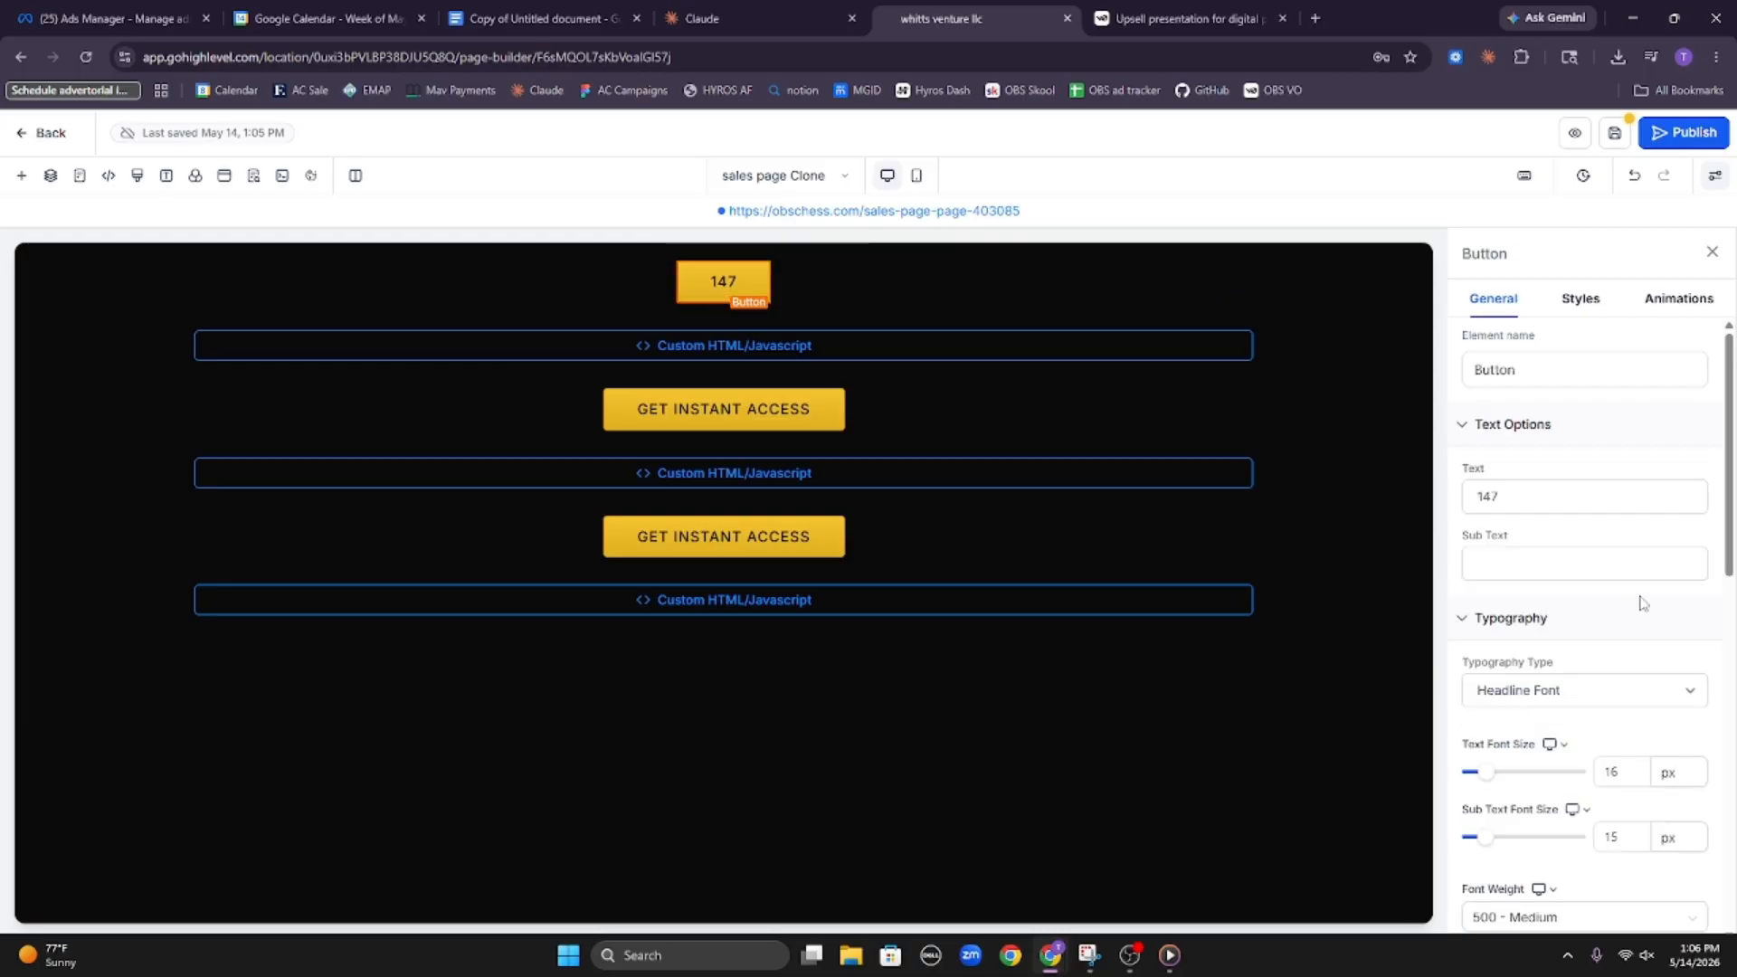
scroll(1628, 624, "down", 8)
scroll(1610, 633, "up", 8)
scroll(1619, 642, "down", 5)
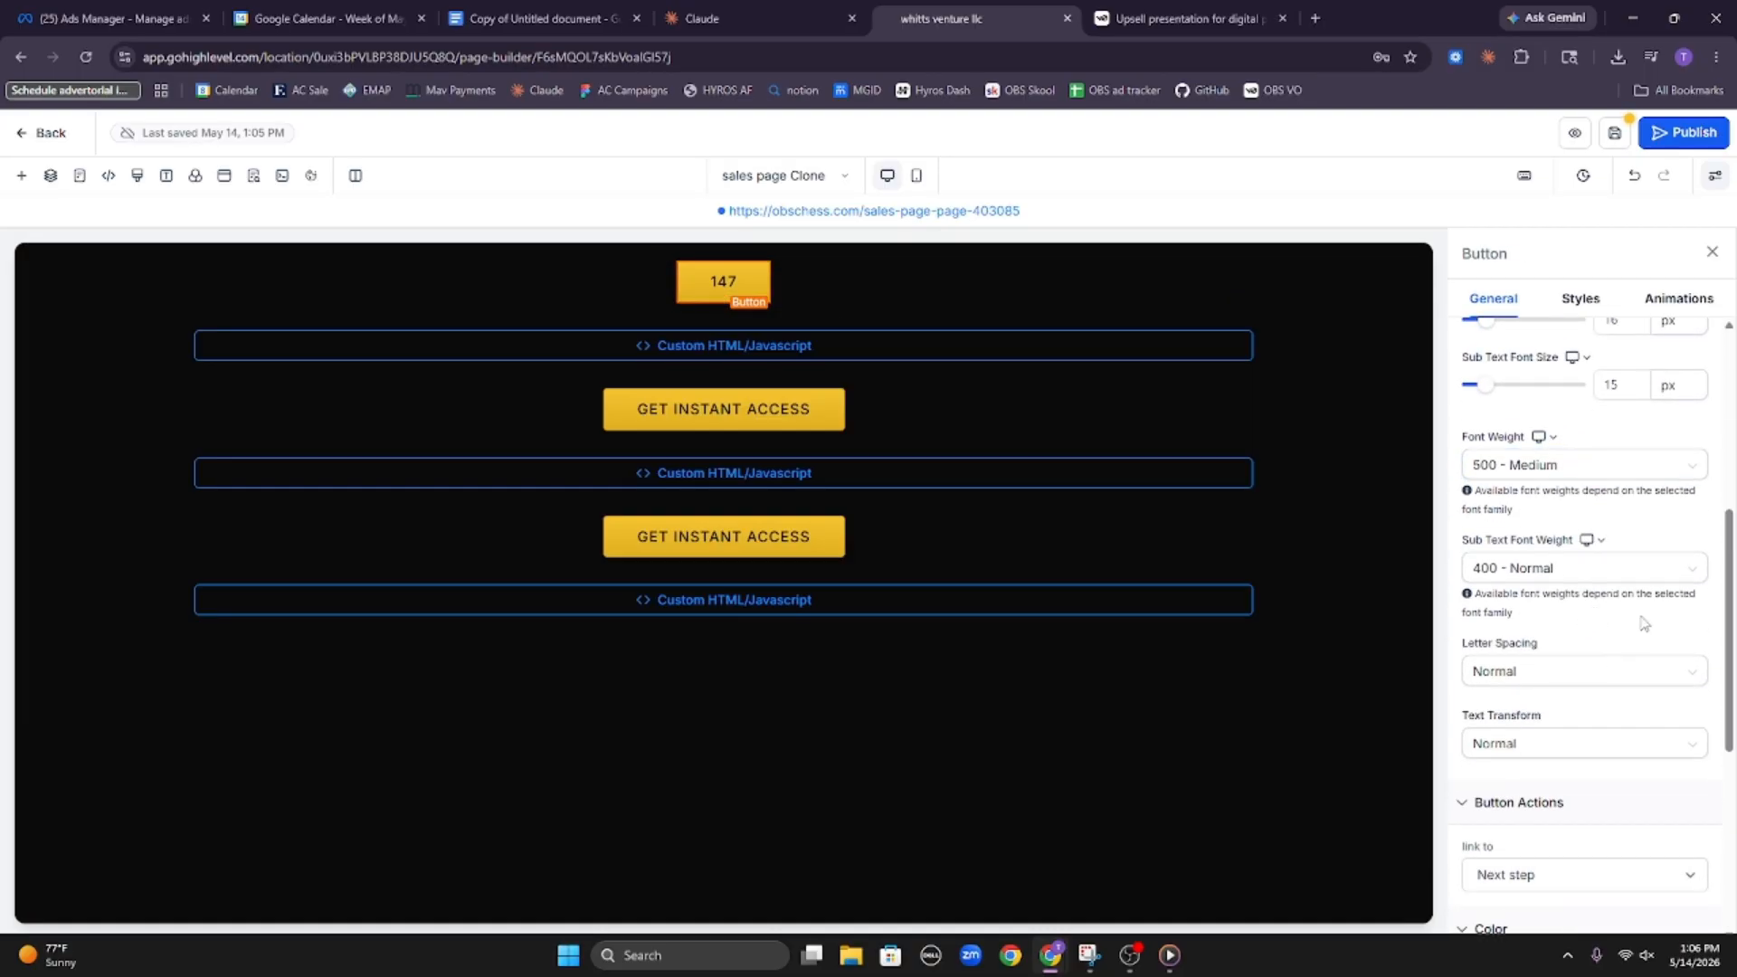
scroll(1637, 469, "down", 3)
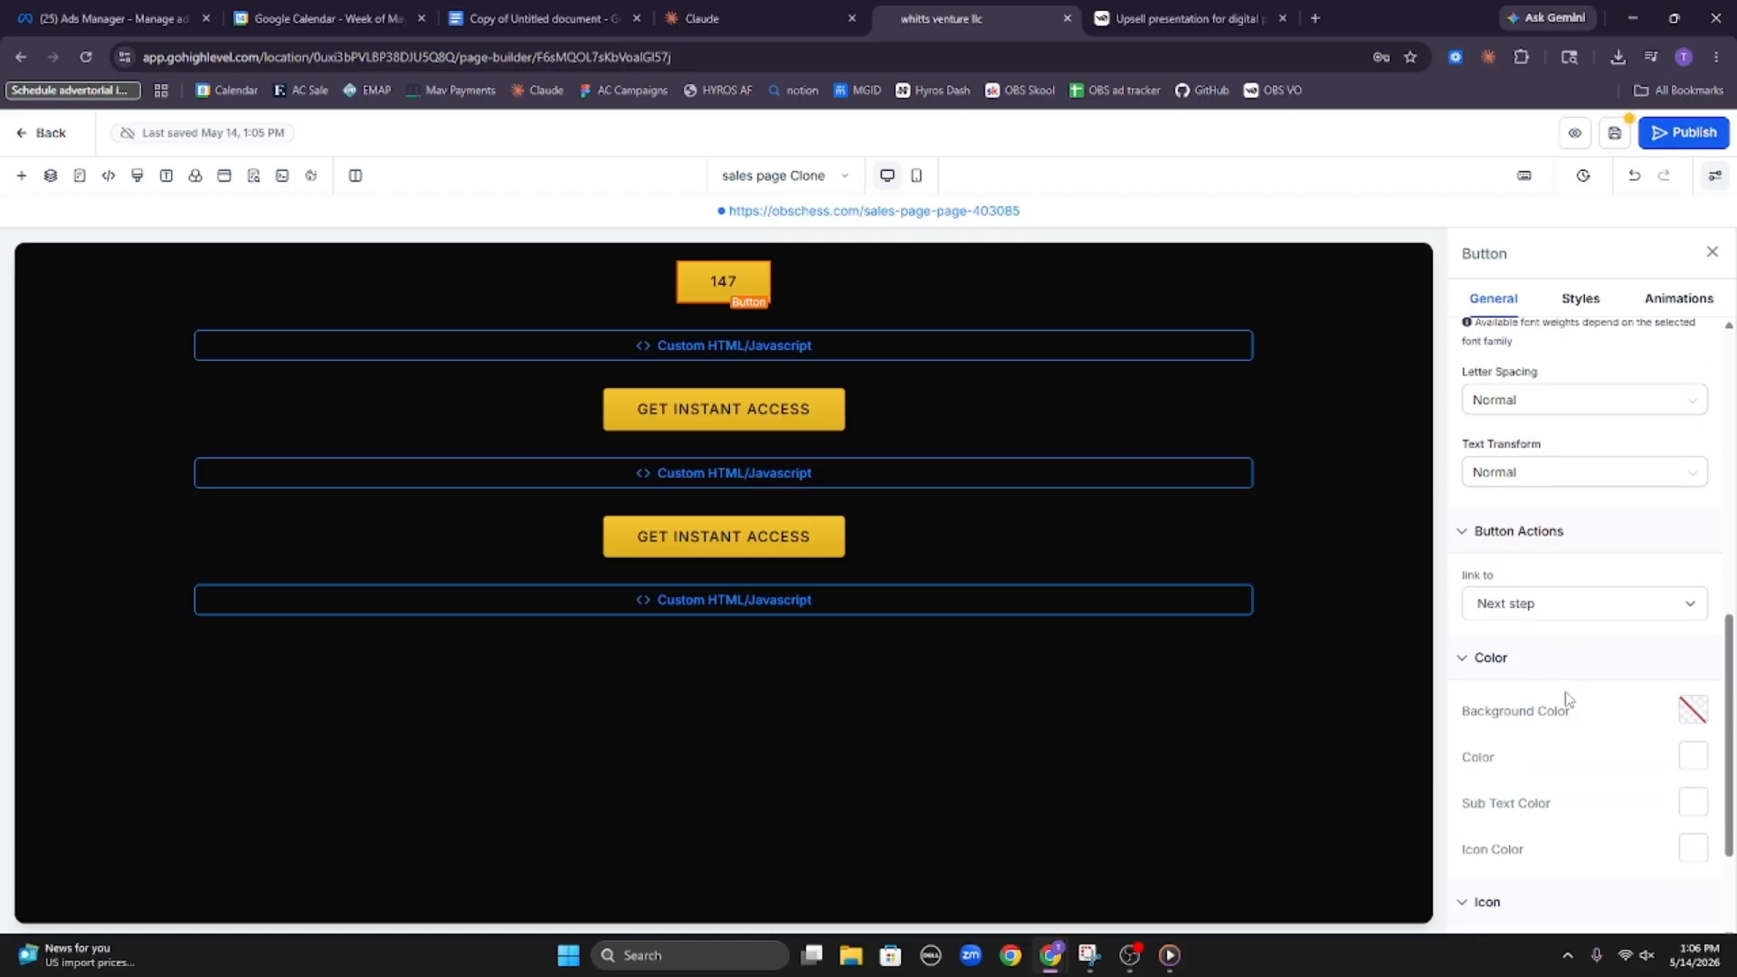
left_click(1584, 615)
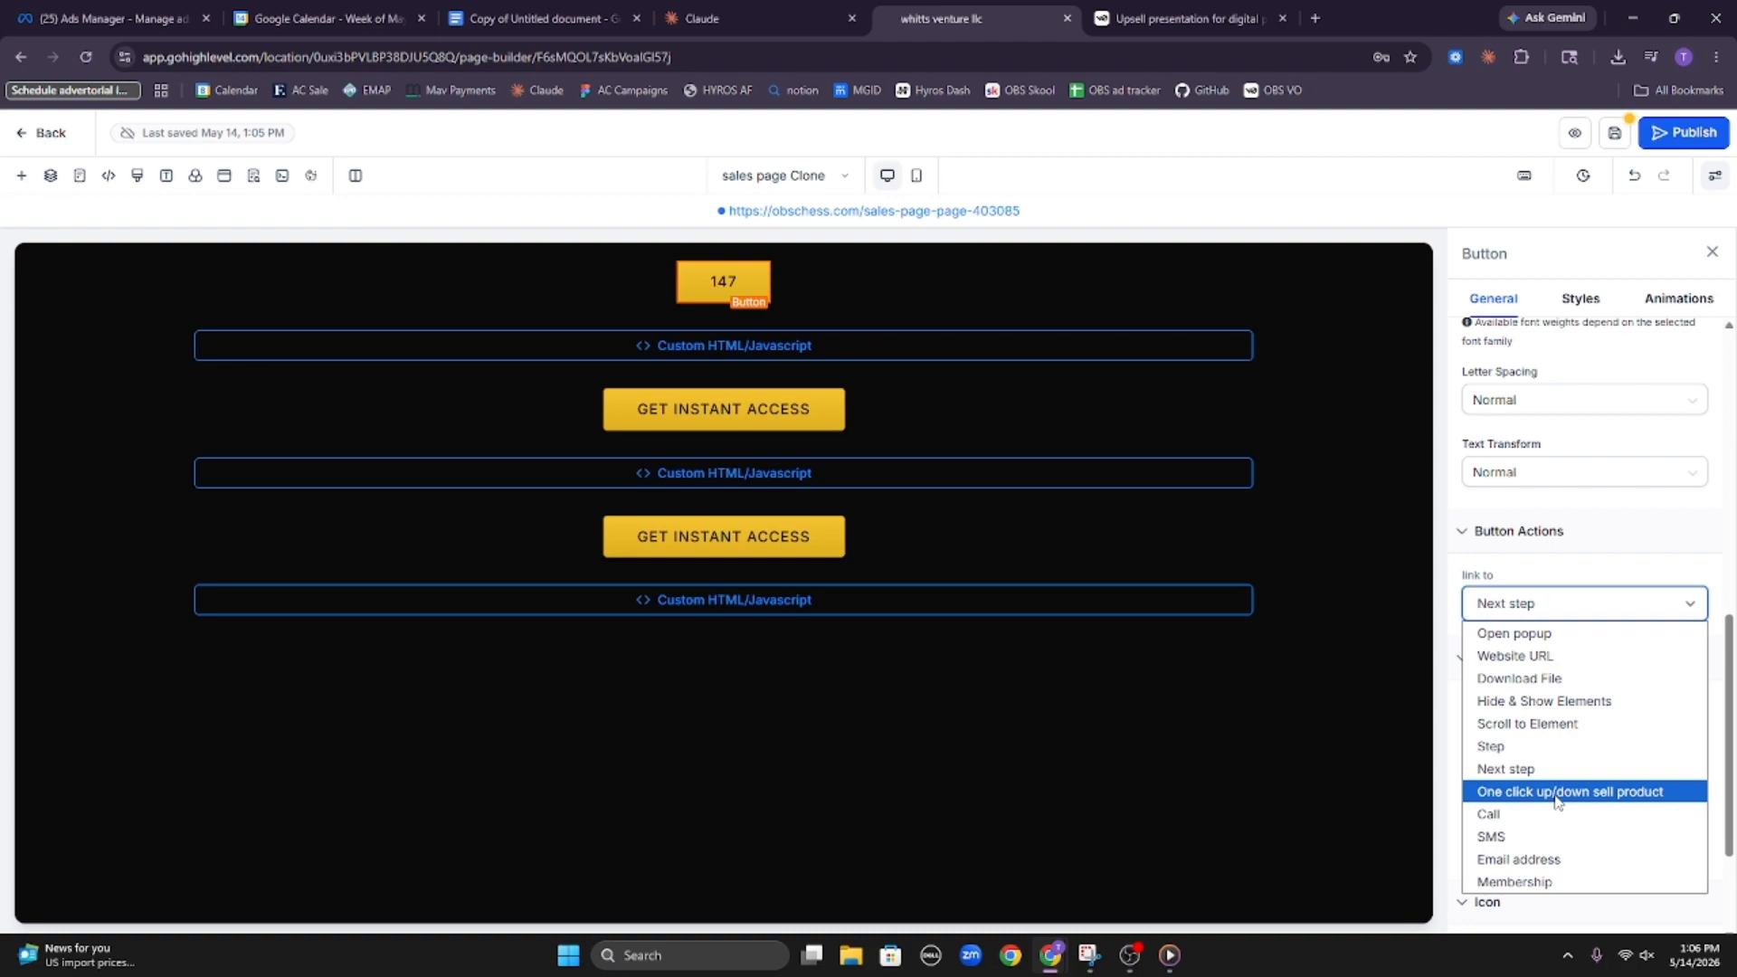
left_click(1521, 793)
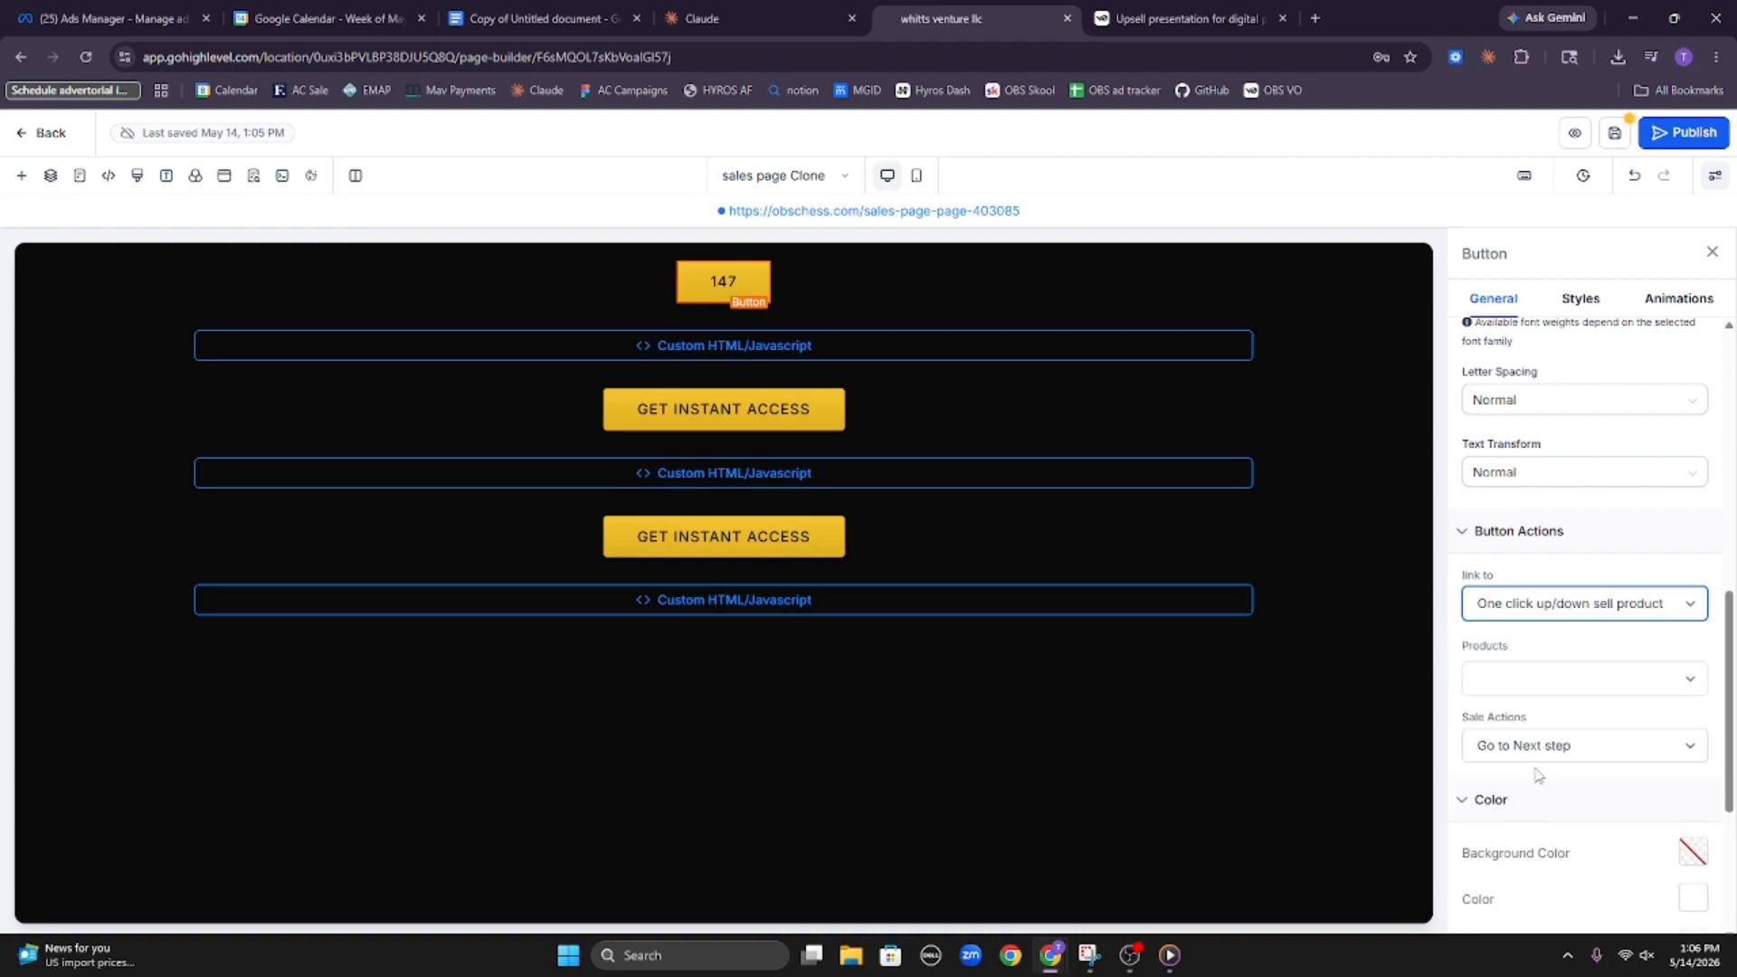
left_click(1543, 692)
left_click(1462, 756)
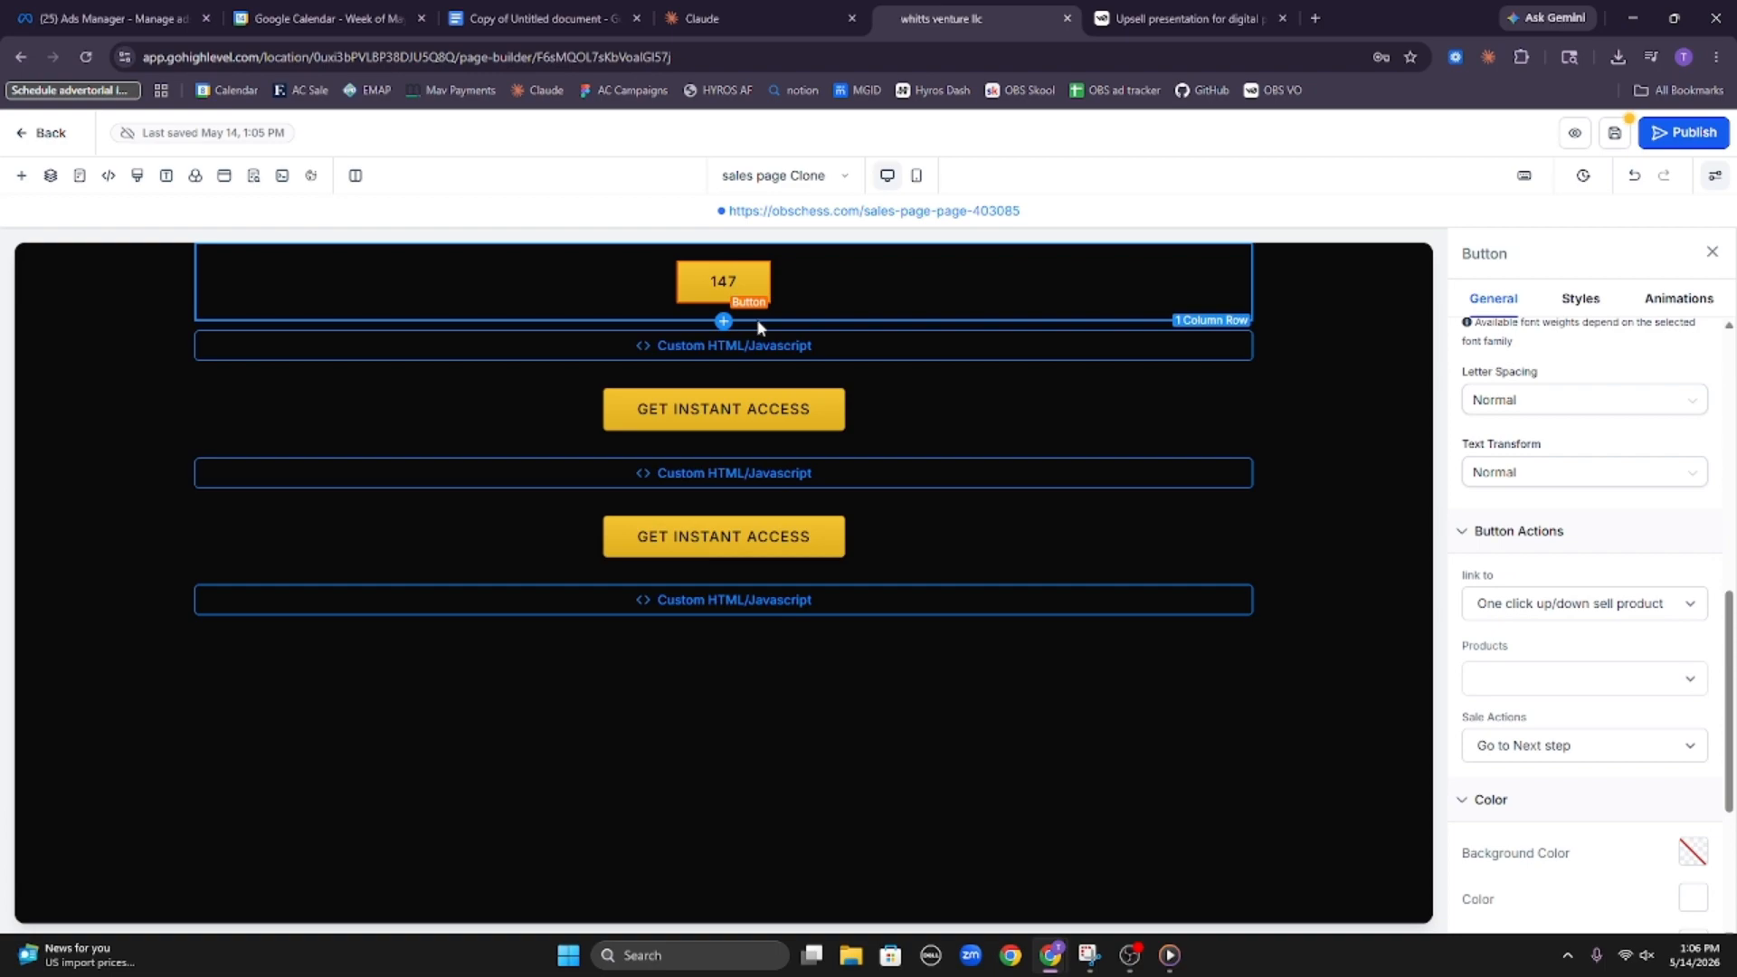
Set the first button's text to "YES, ADD THIS FOR $147"
scroll(1685, 601, "up", 2)
scroll(1655, 600, "up", 5)
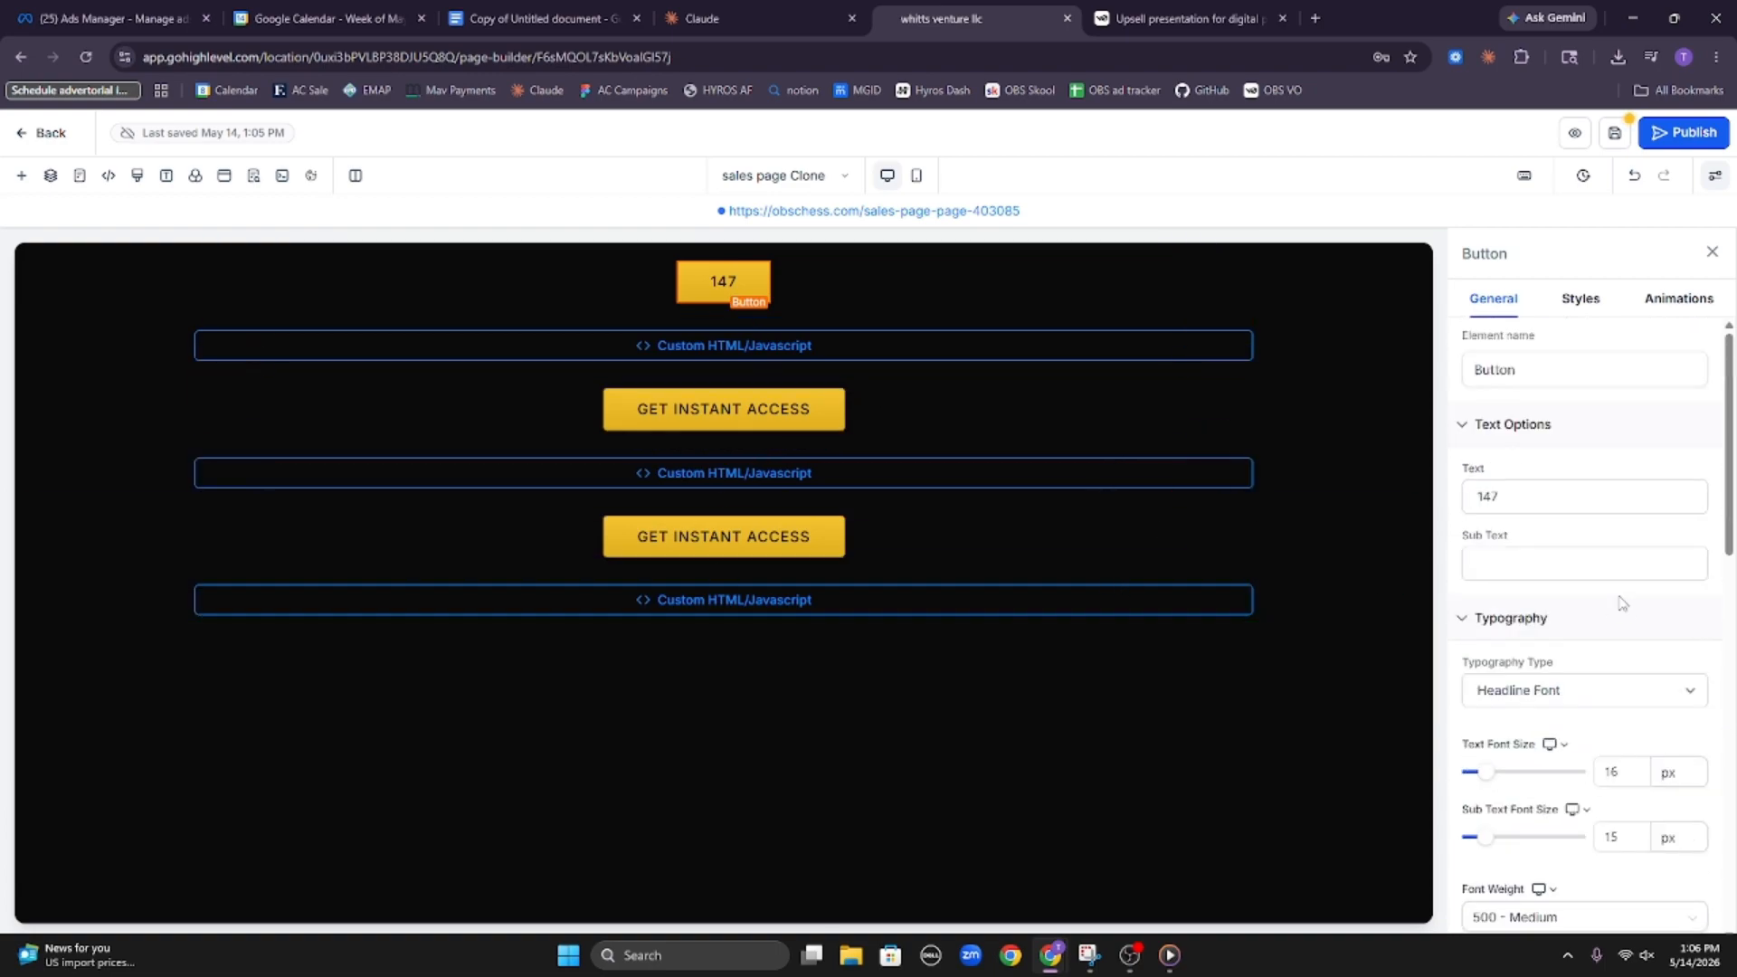
scroll(1620, 570, "down", 8)
scroll(1601, 538, "up", 8)
left_click(1569, 499)
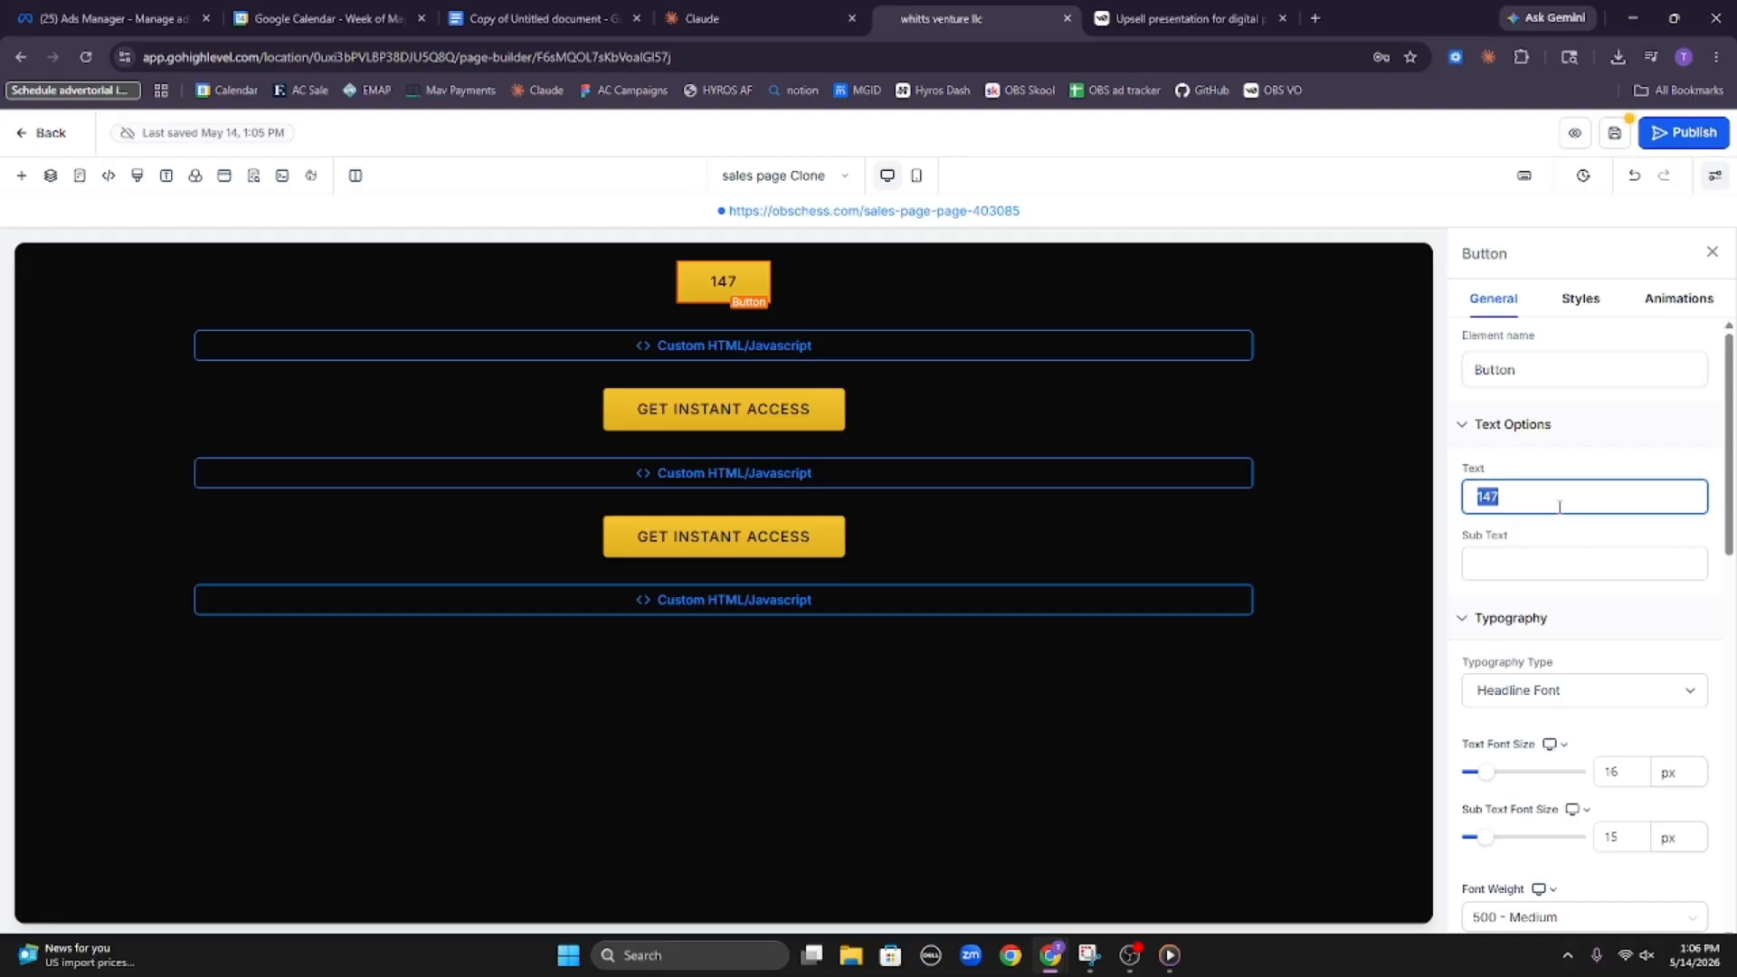
type("YES")
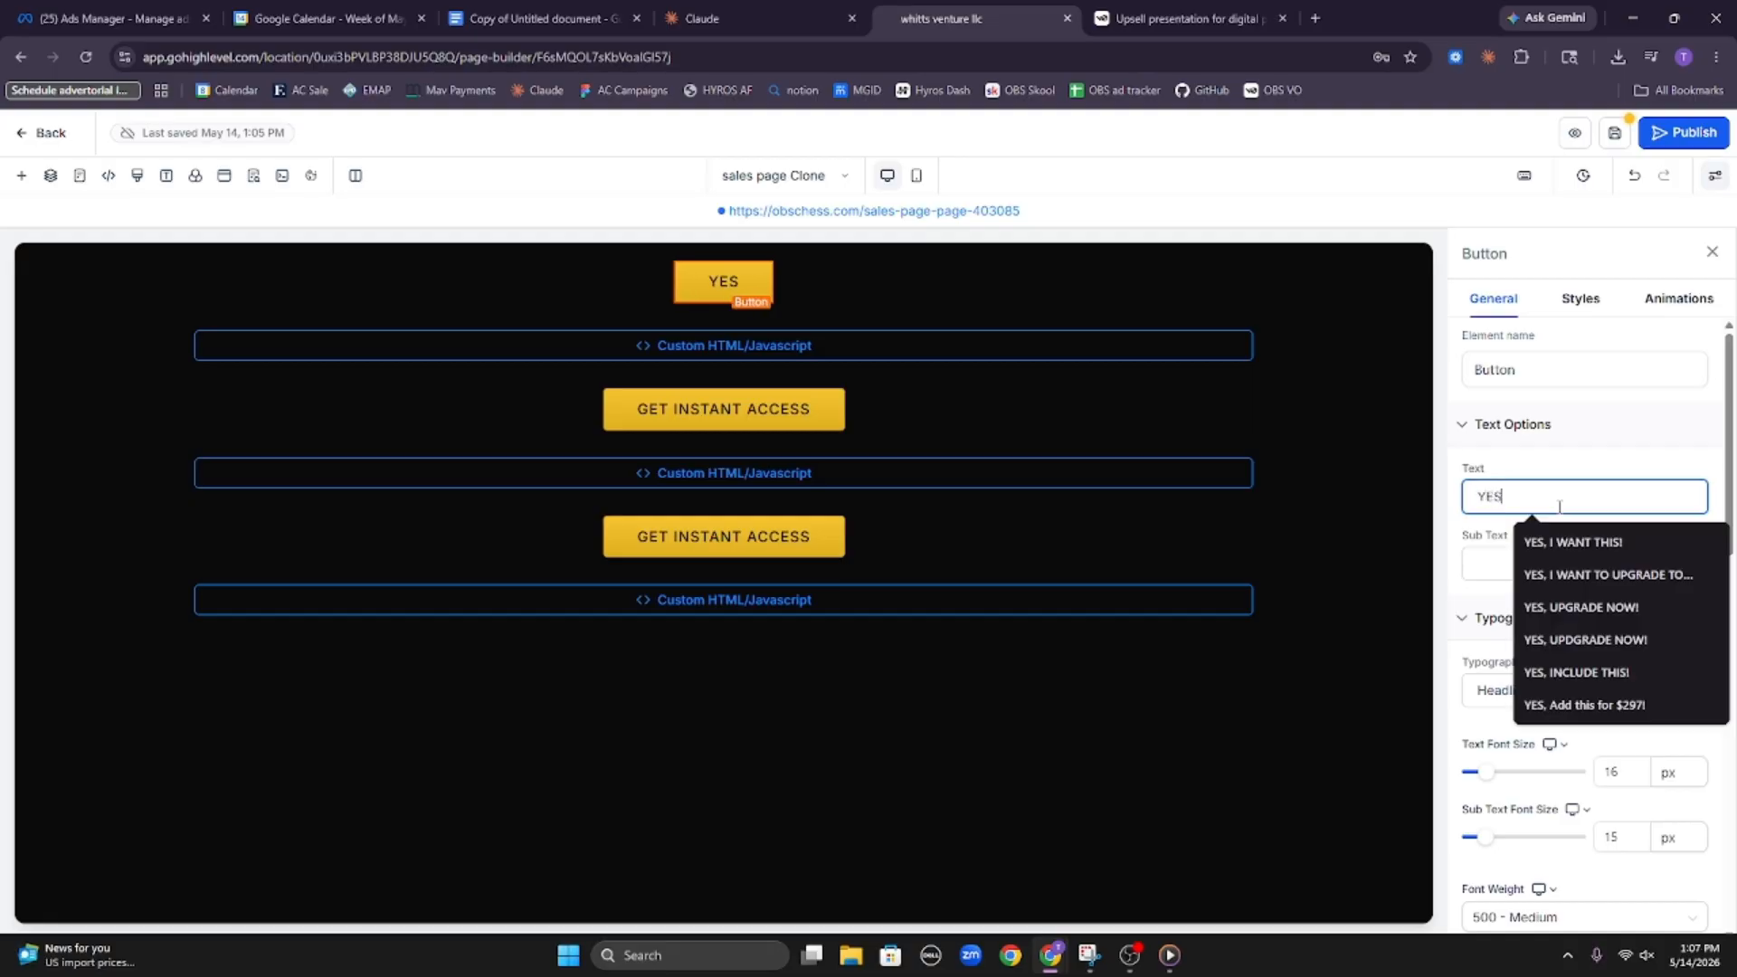
type(", AD THIS")
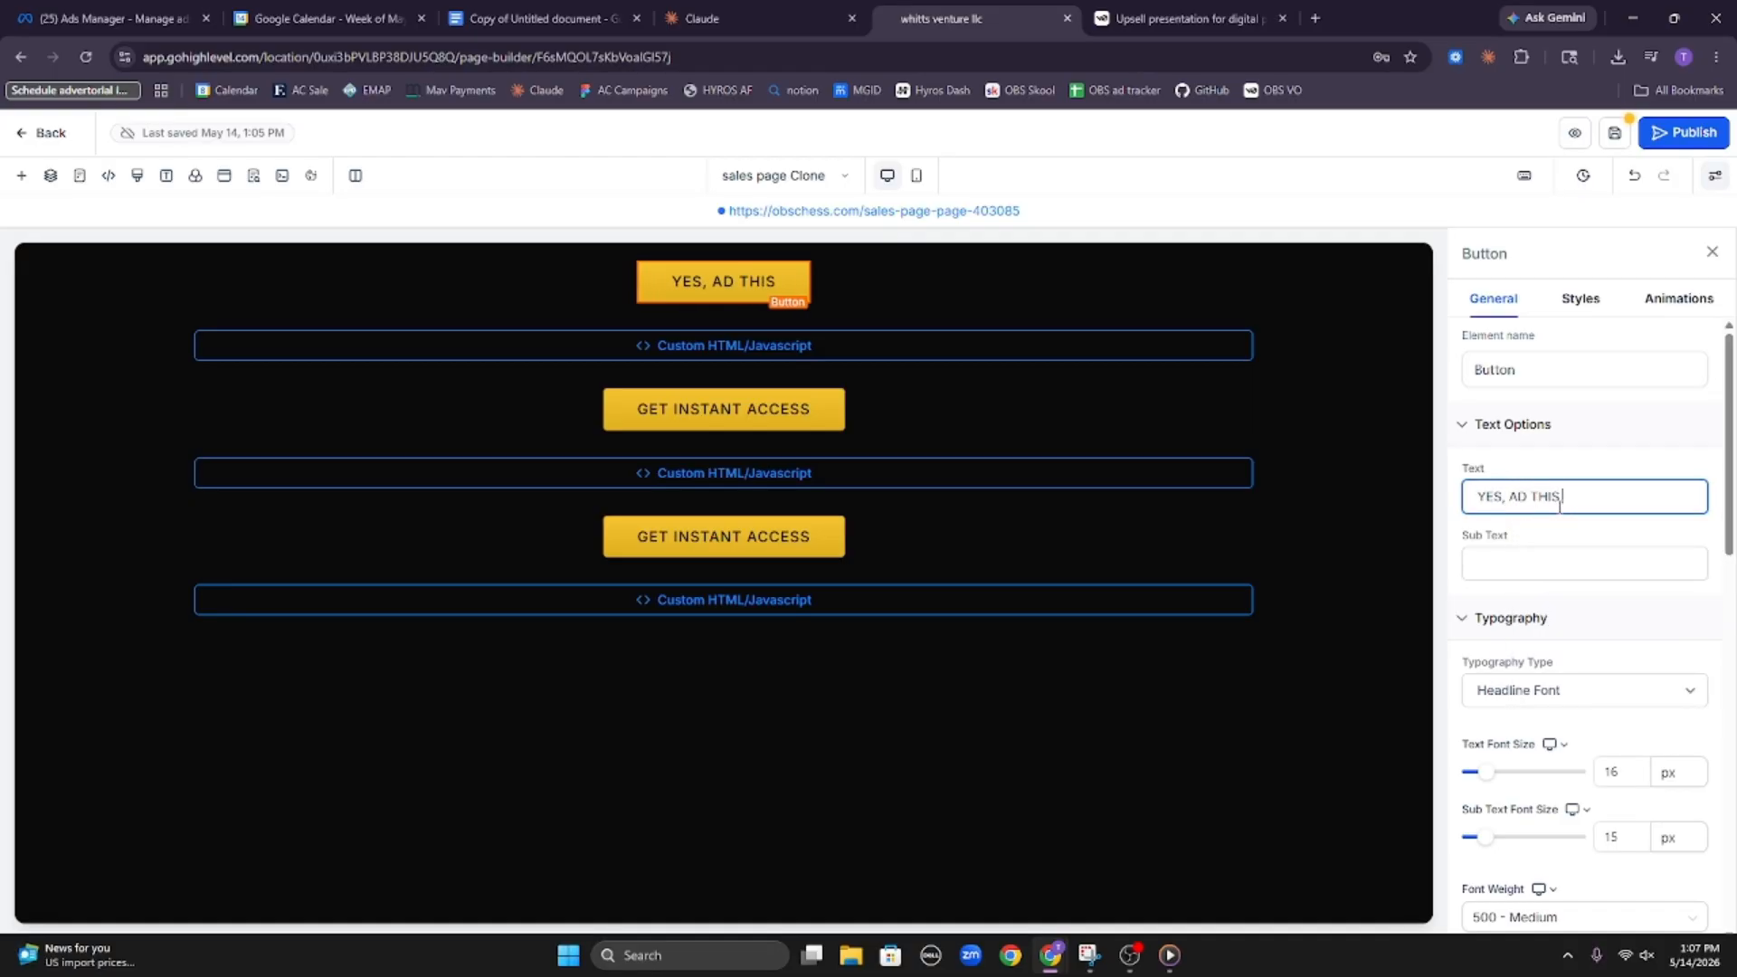
key("BackSpace")
key("BackSpace")
key("BackSpace")
key("BackSpace")
key("BackSpace")
type("D")
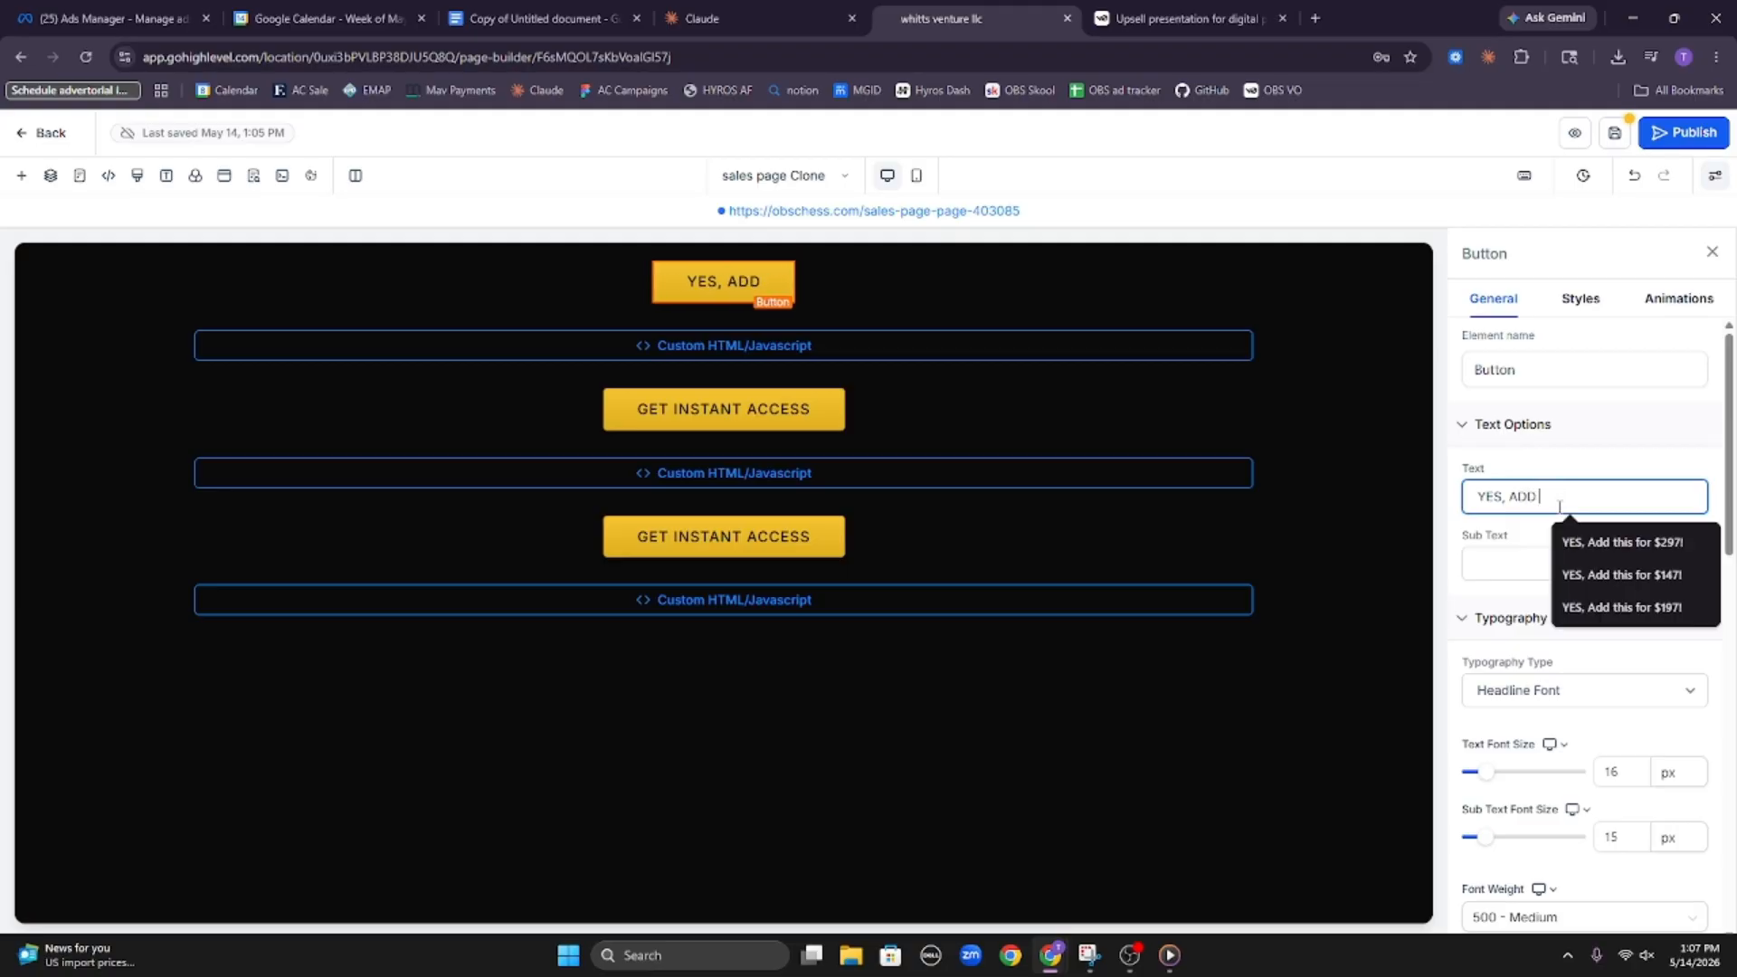
type(" THIS FOR")
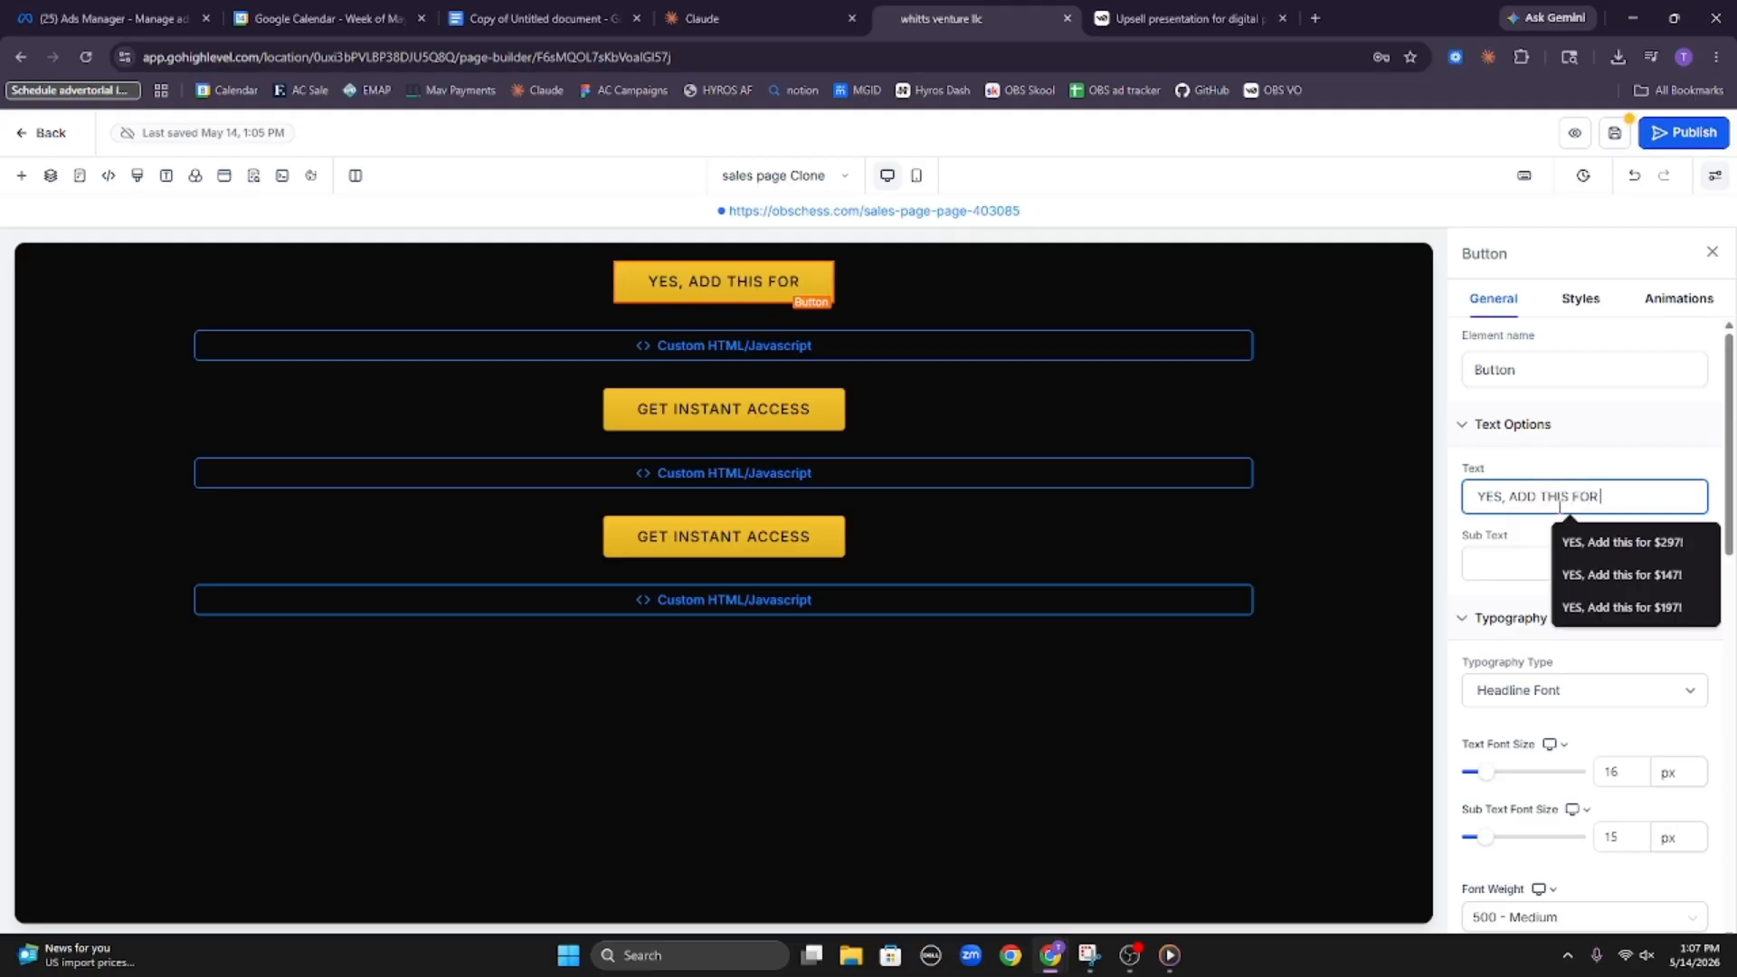
type(" $")
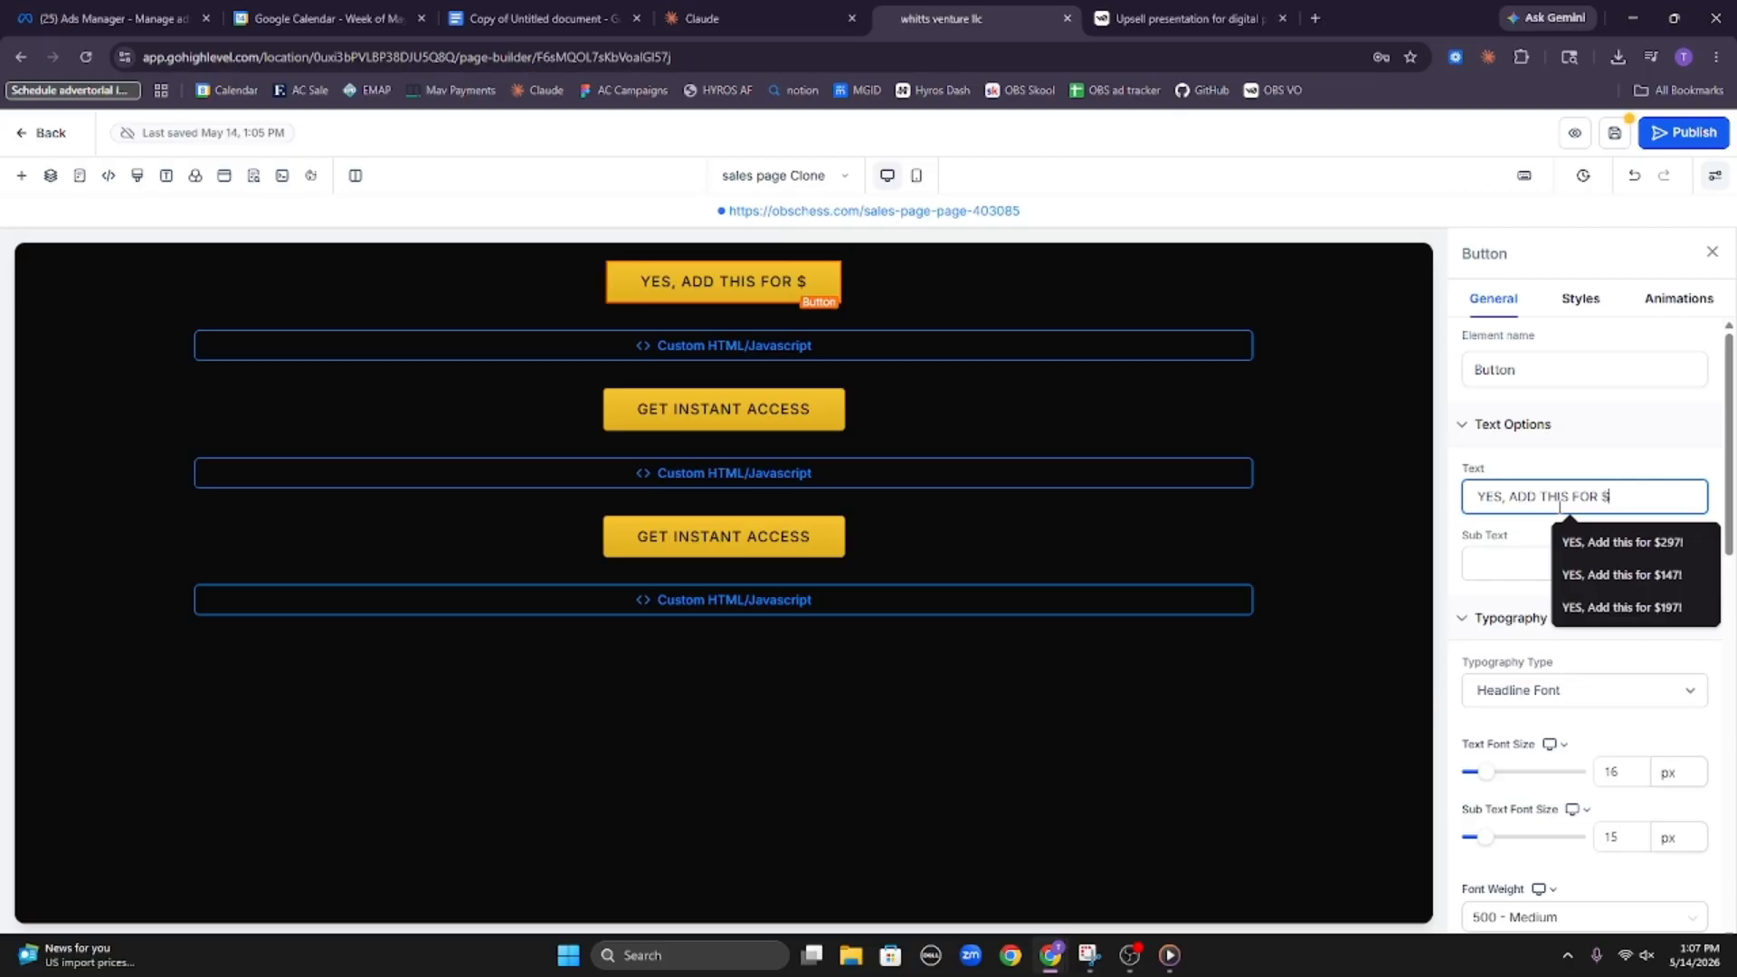
type("147")
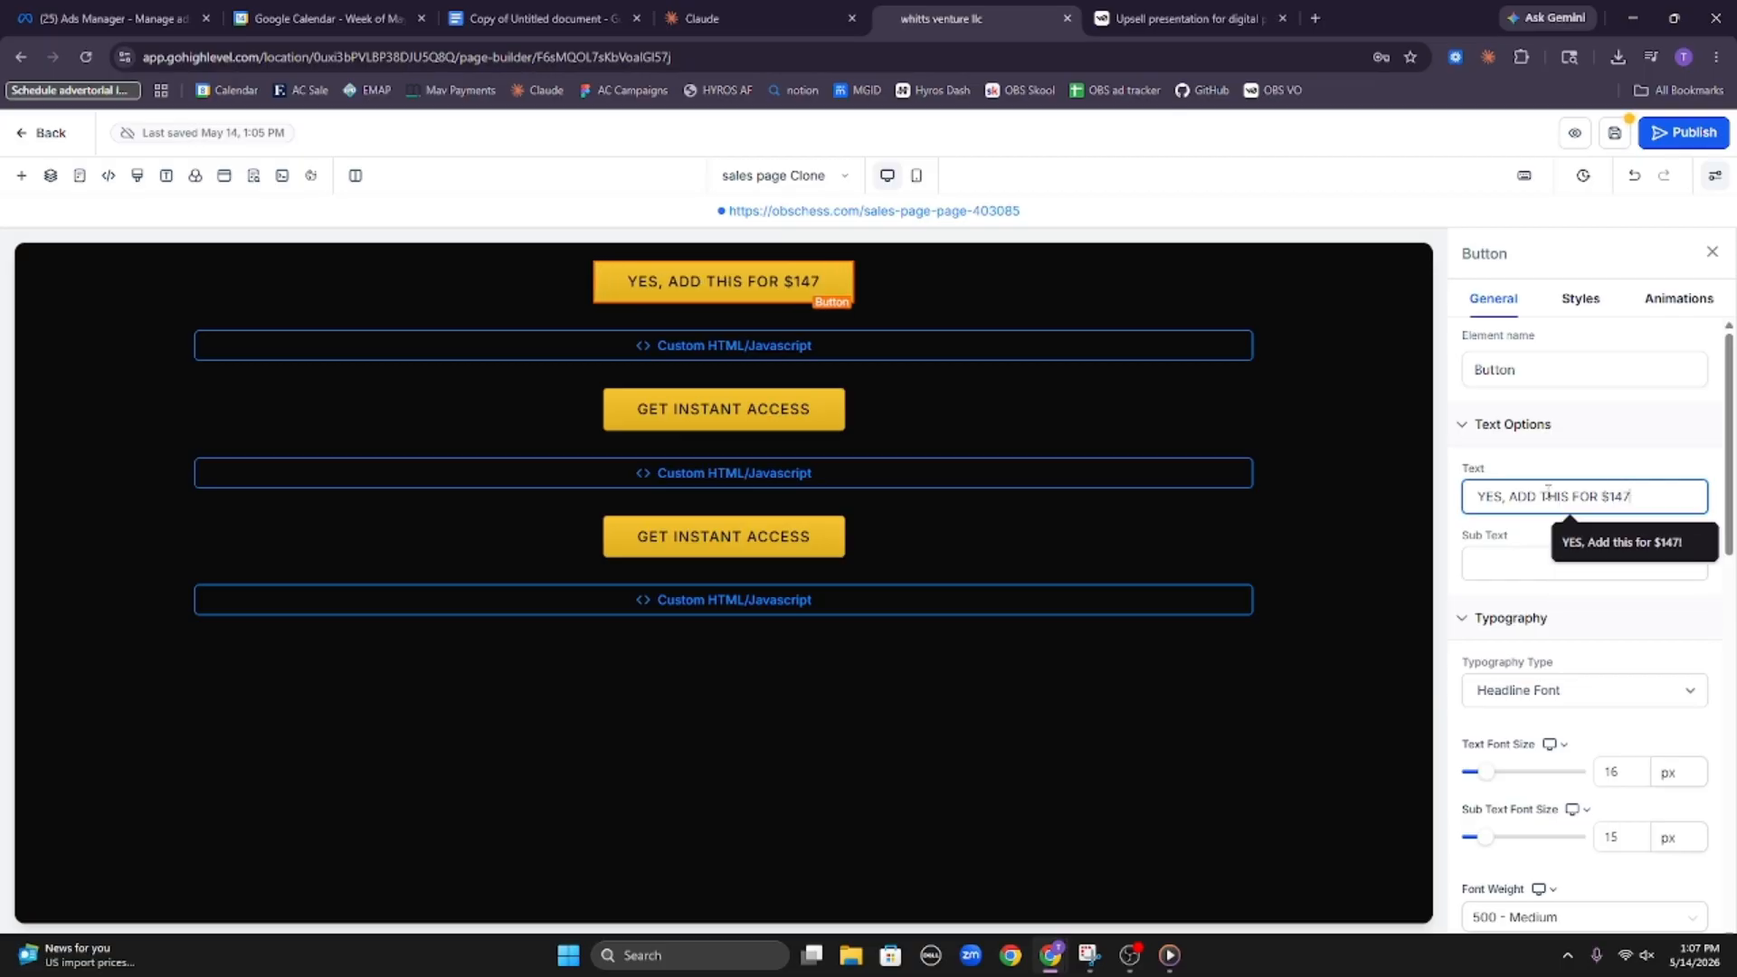
Copy the first button's text onto the two remaining Get Instant Access buttons
triple_click(1547, 494)
key("ctrl+c")
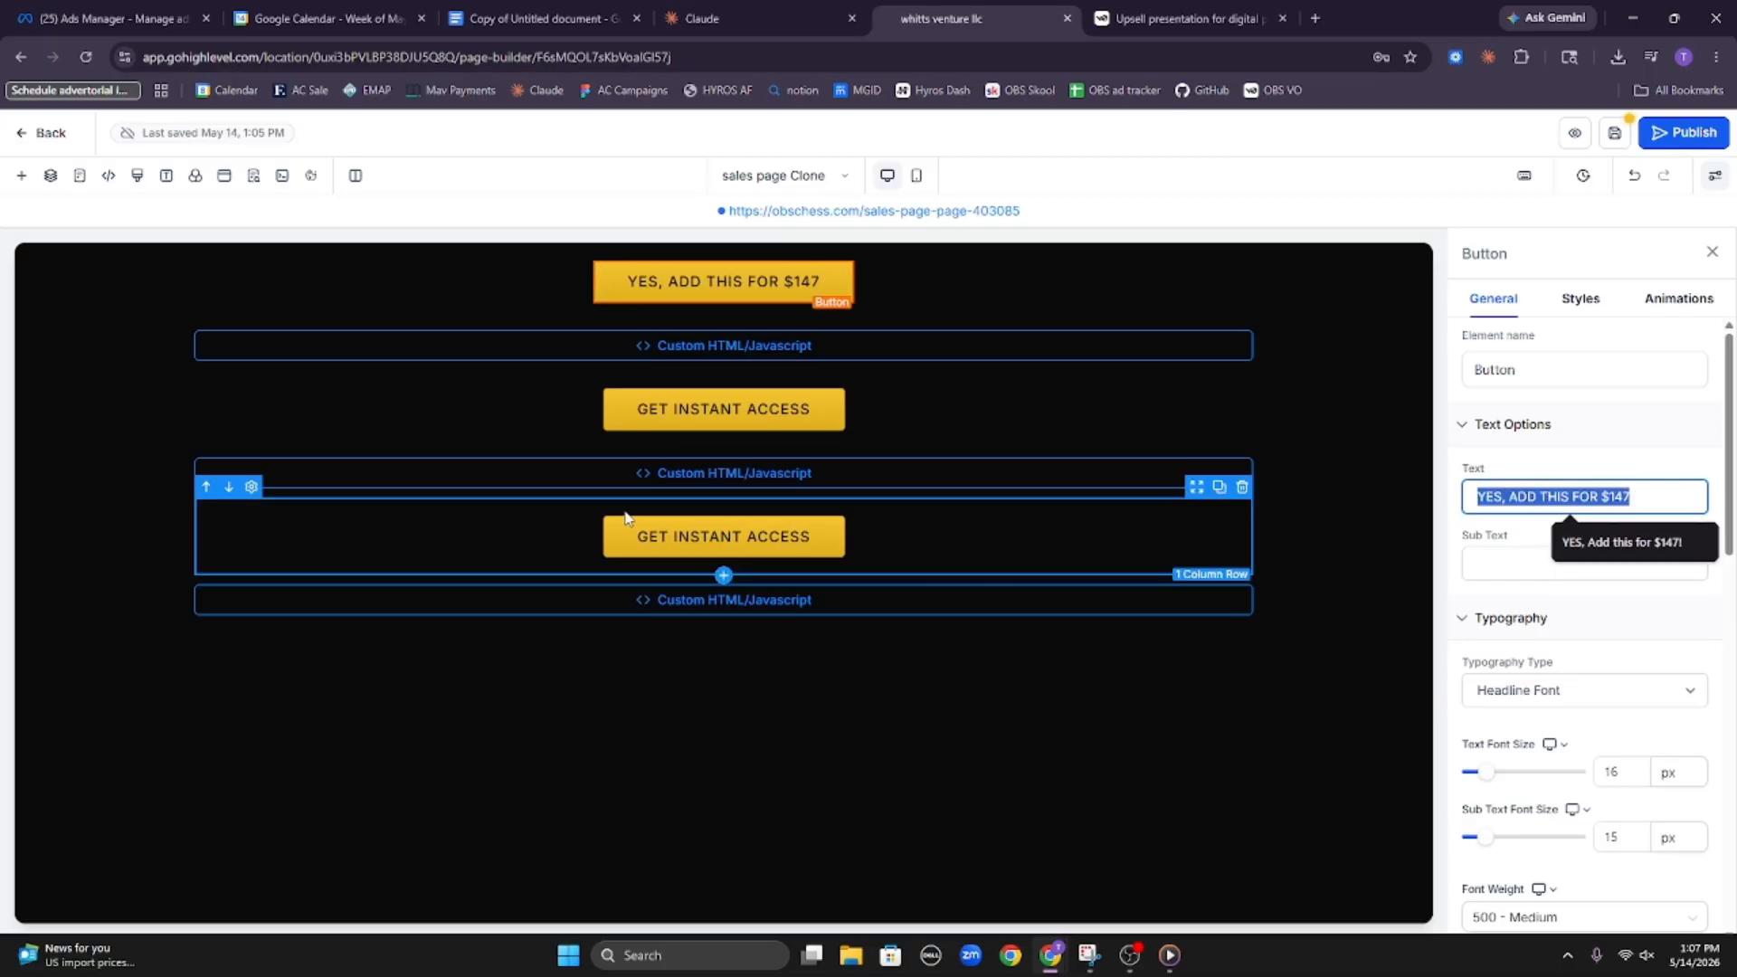
left_click(787, 419)
triple_click(1671, 489)
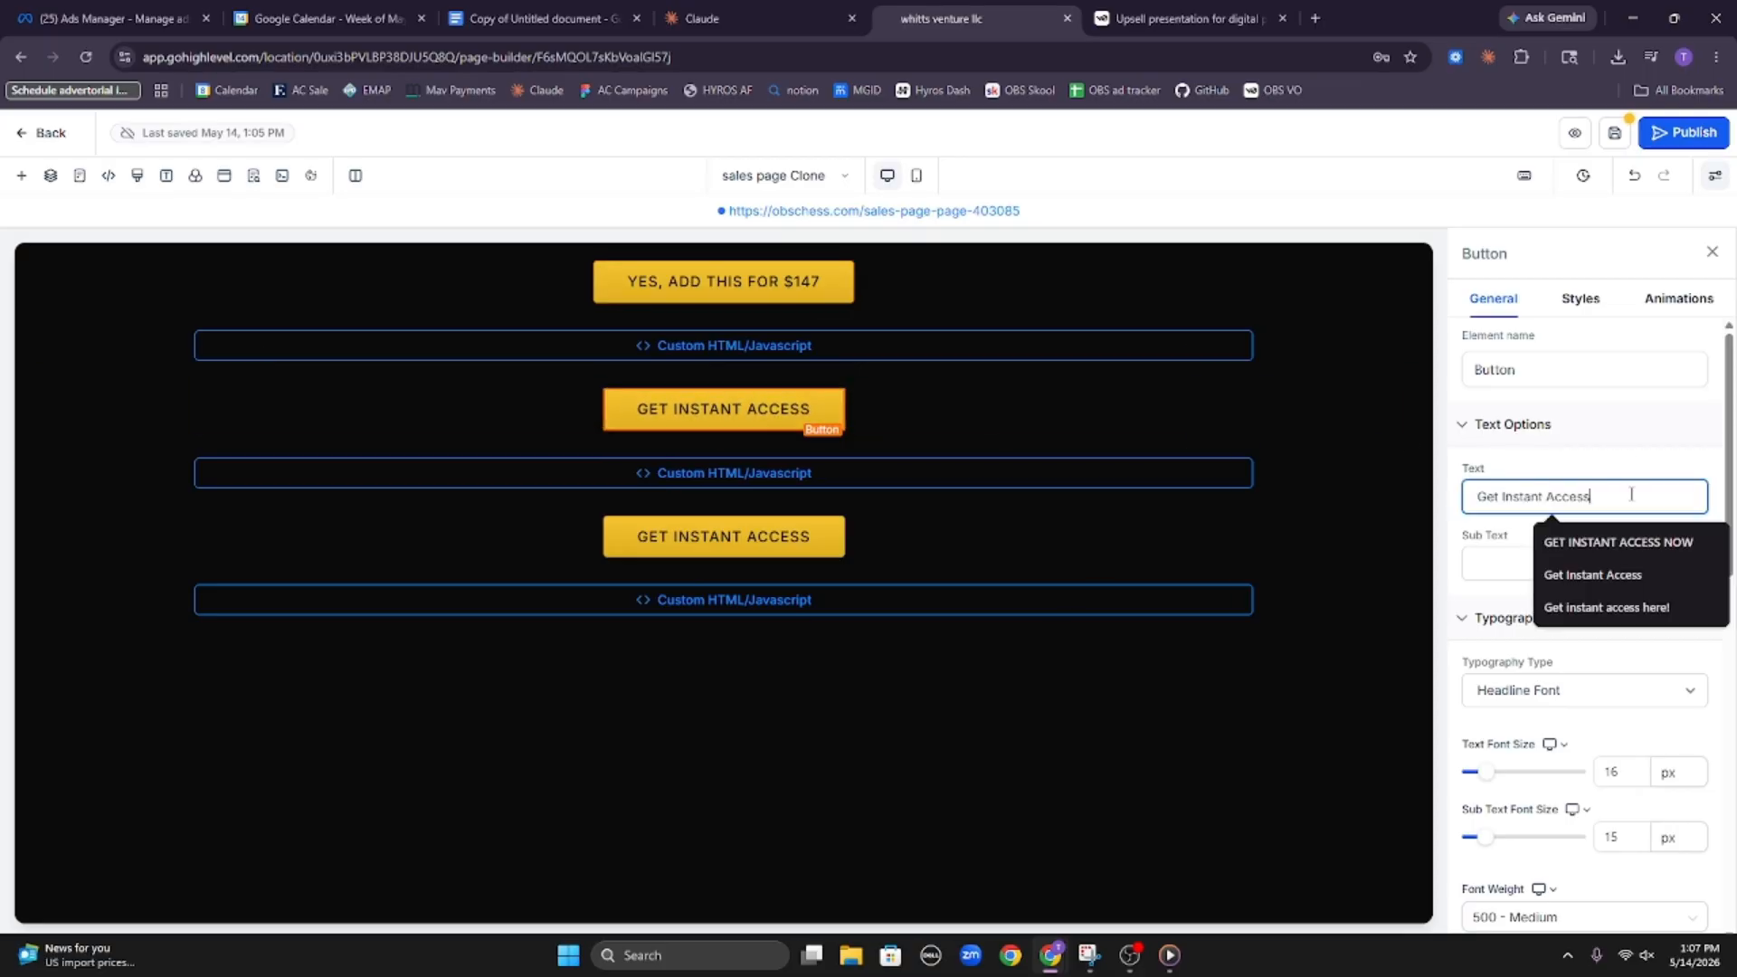
type("YES, Add this for $147!")
left_click(747, 557)
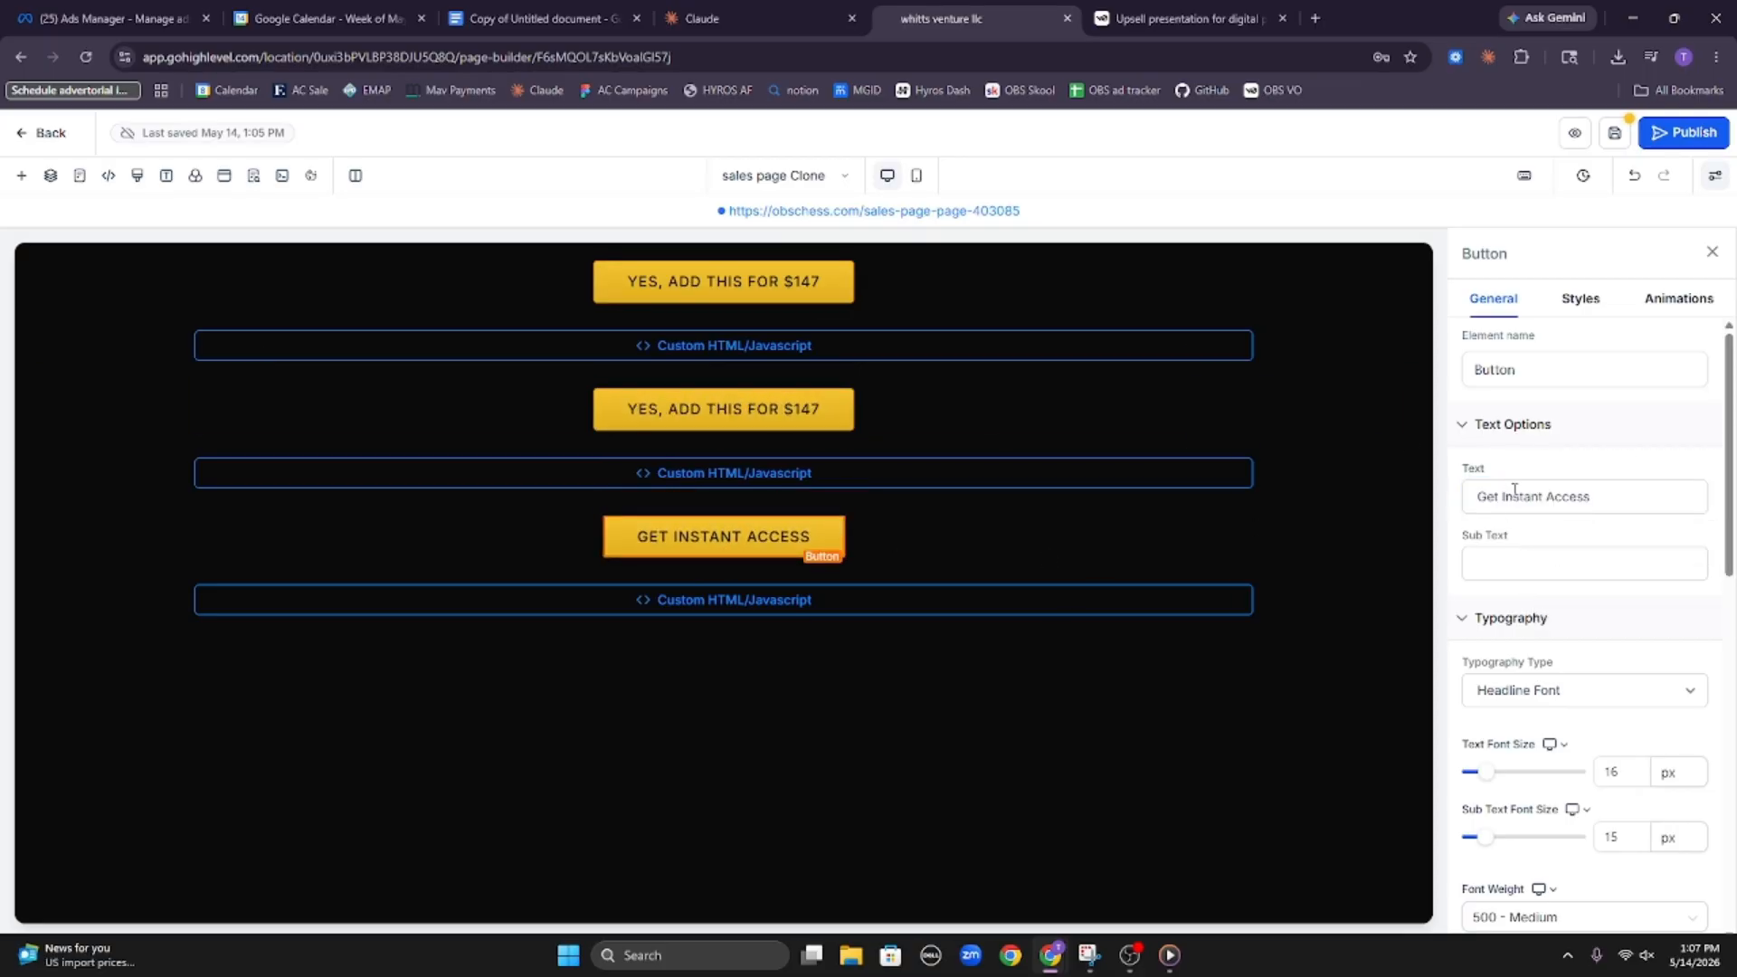
triple_click(1568, 496)
key("ctrl+v")
left_click(1568, 471)
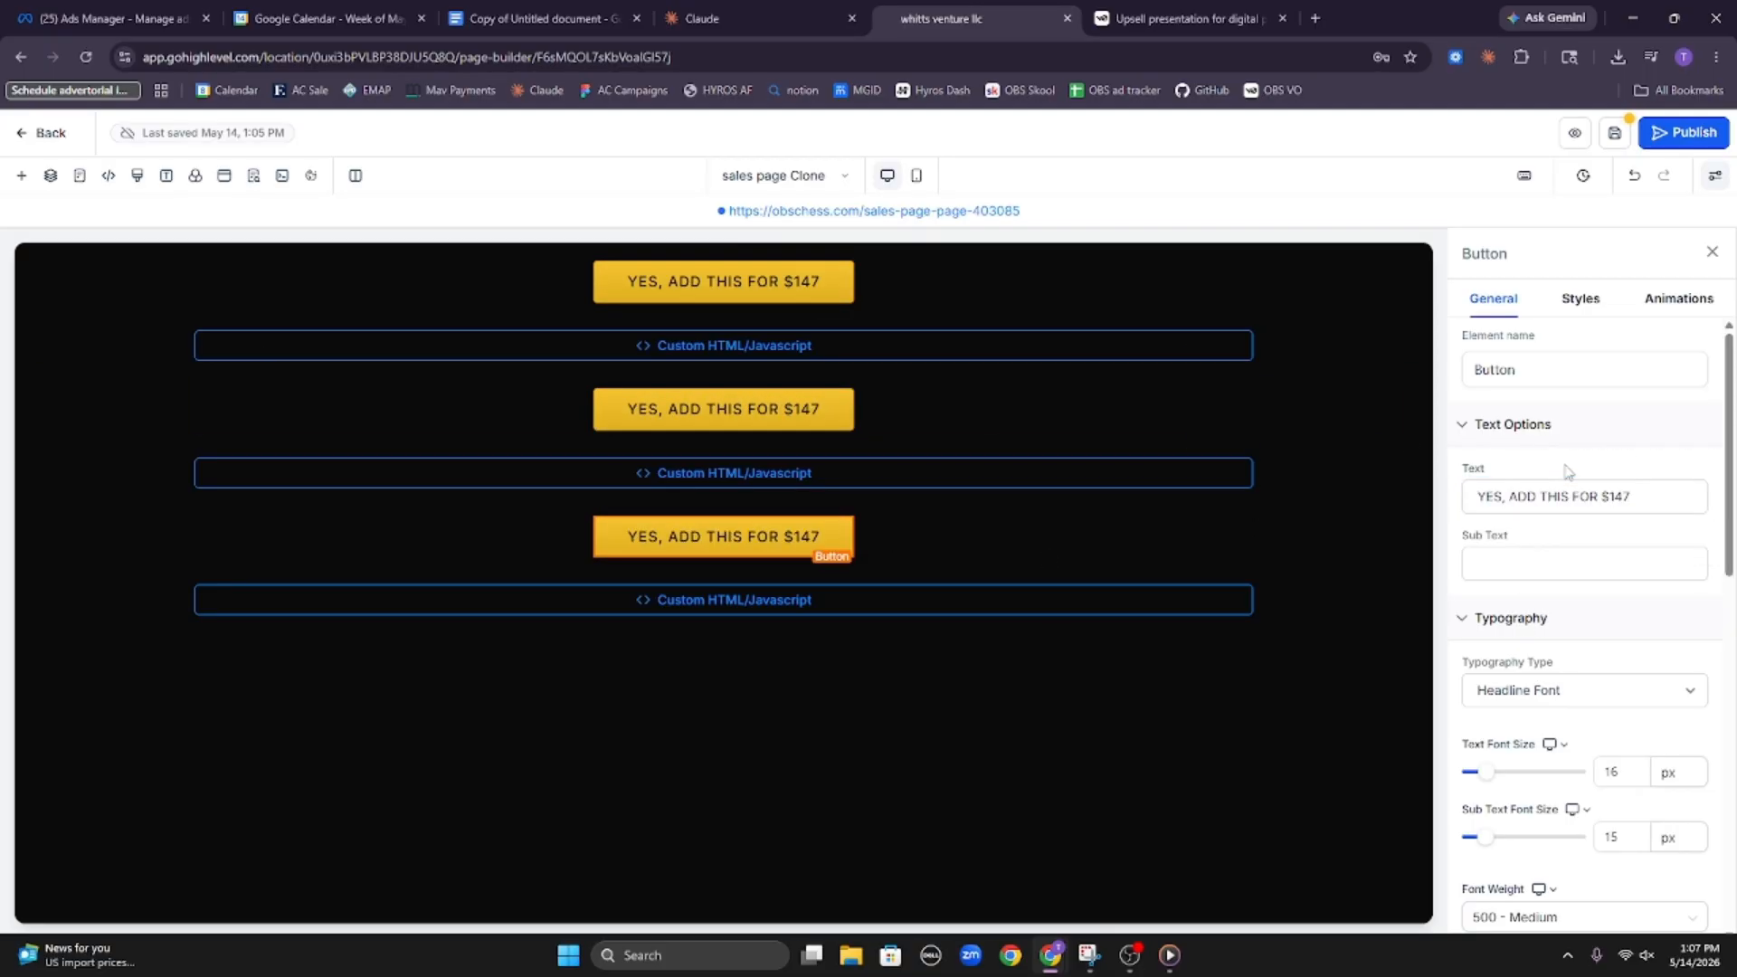
Duplicate the first button directly beneath itself and set the copy's text to "No thanks, I'm good."
left_click(819, 257)
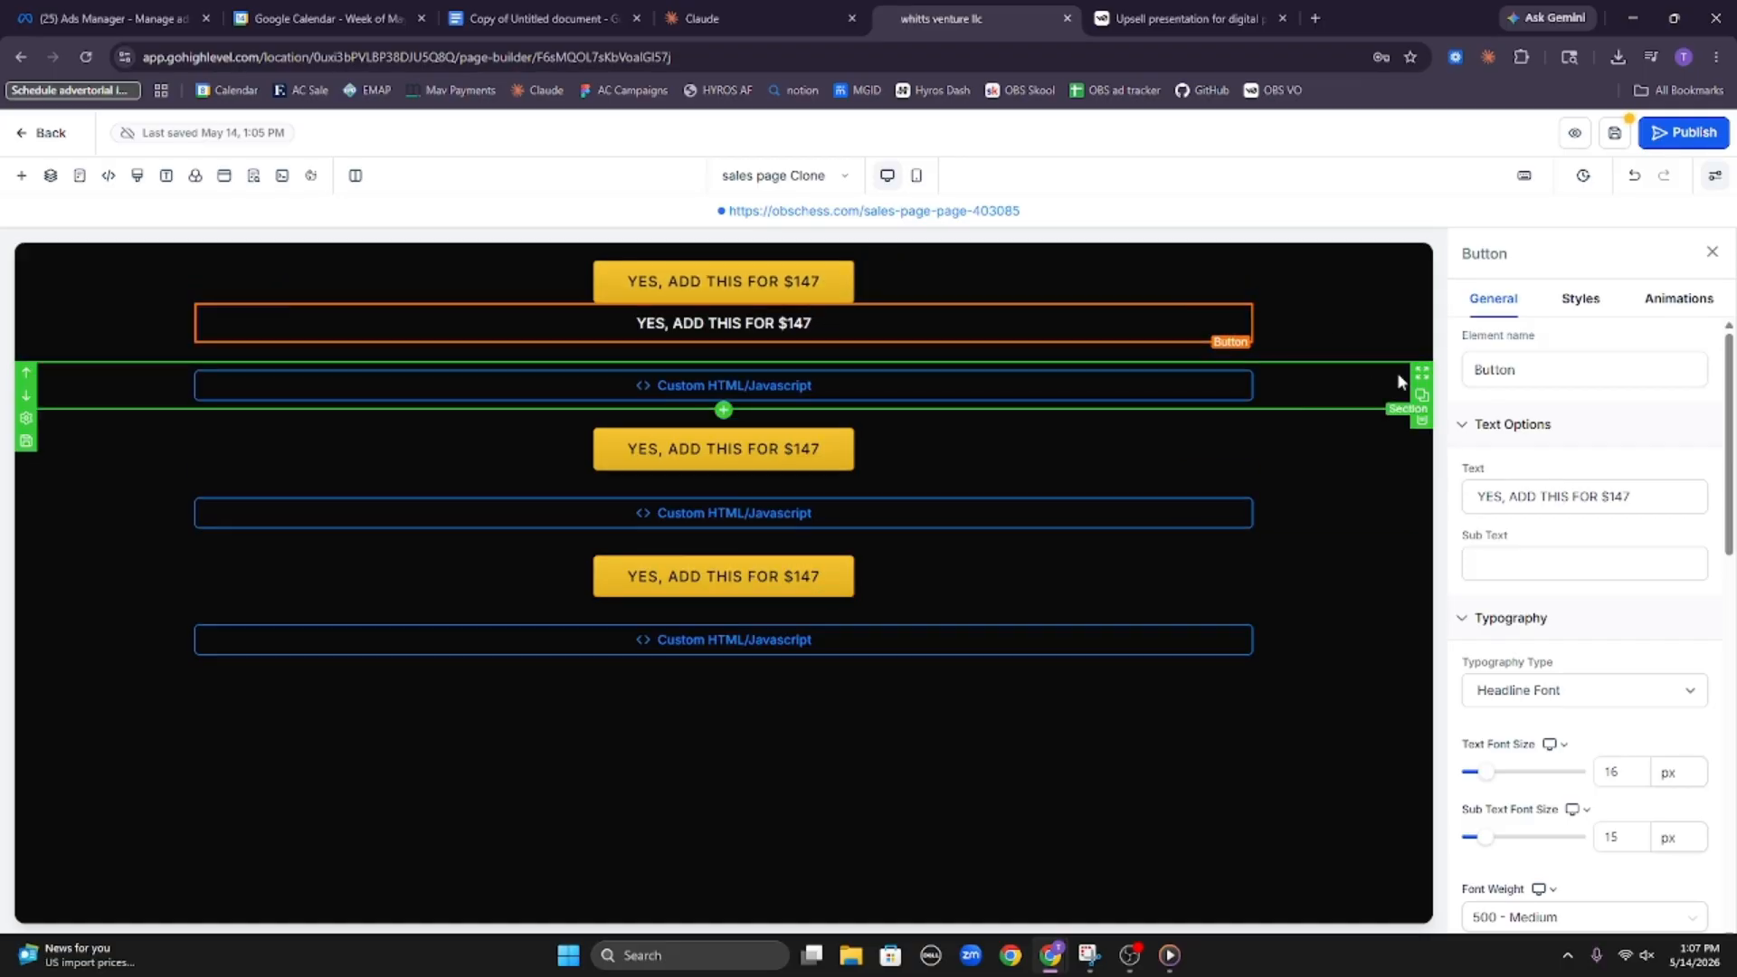
triple_click(1588, 487)
type("No thanks,")
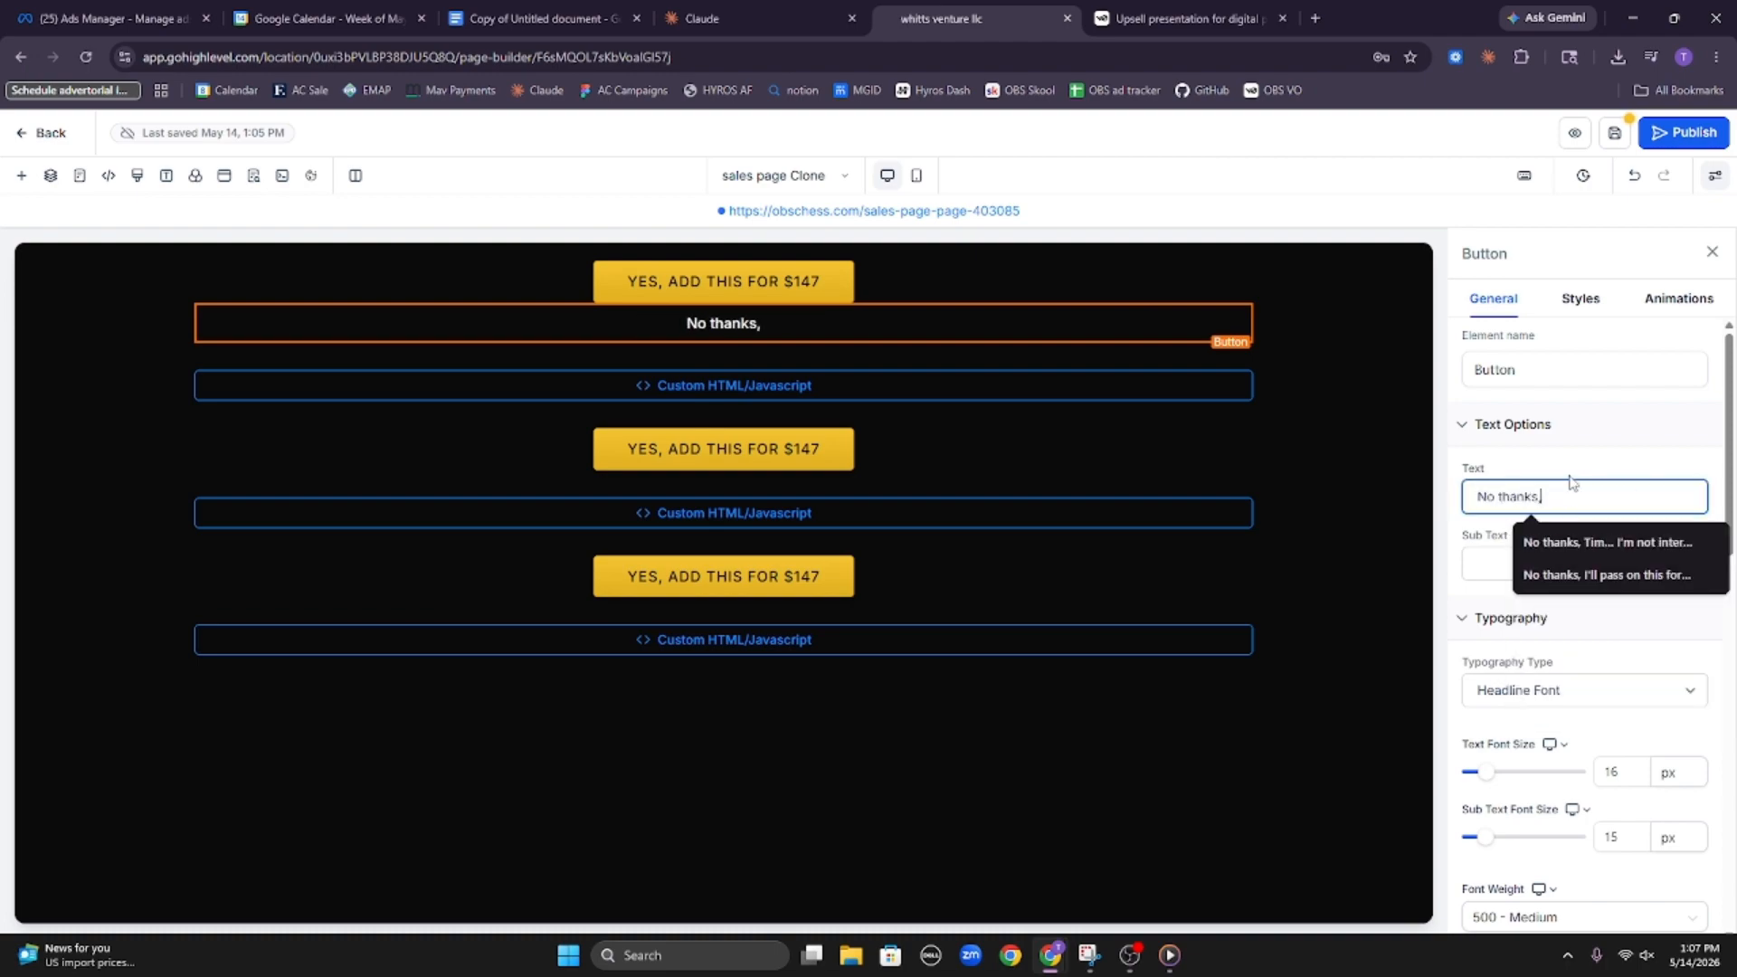
type(" I'm ")
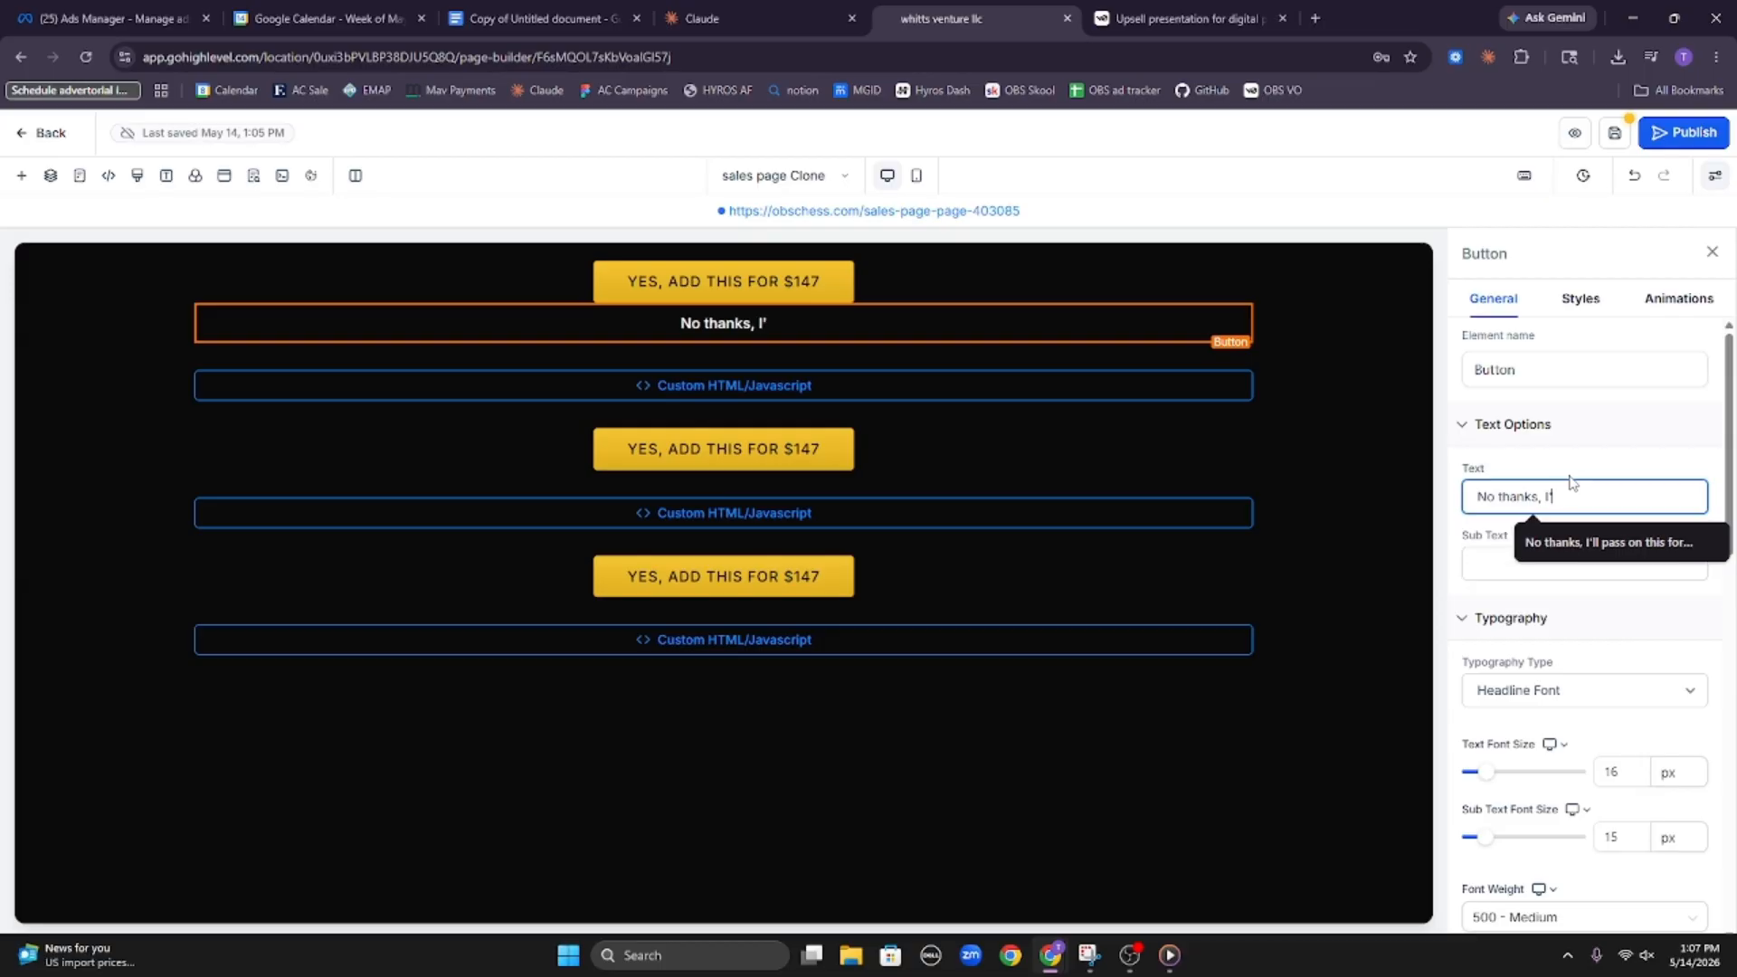
type("good.")
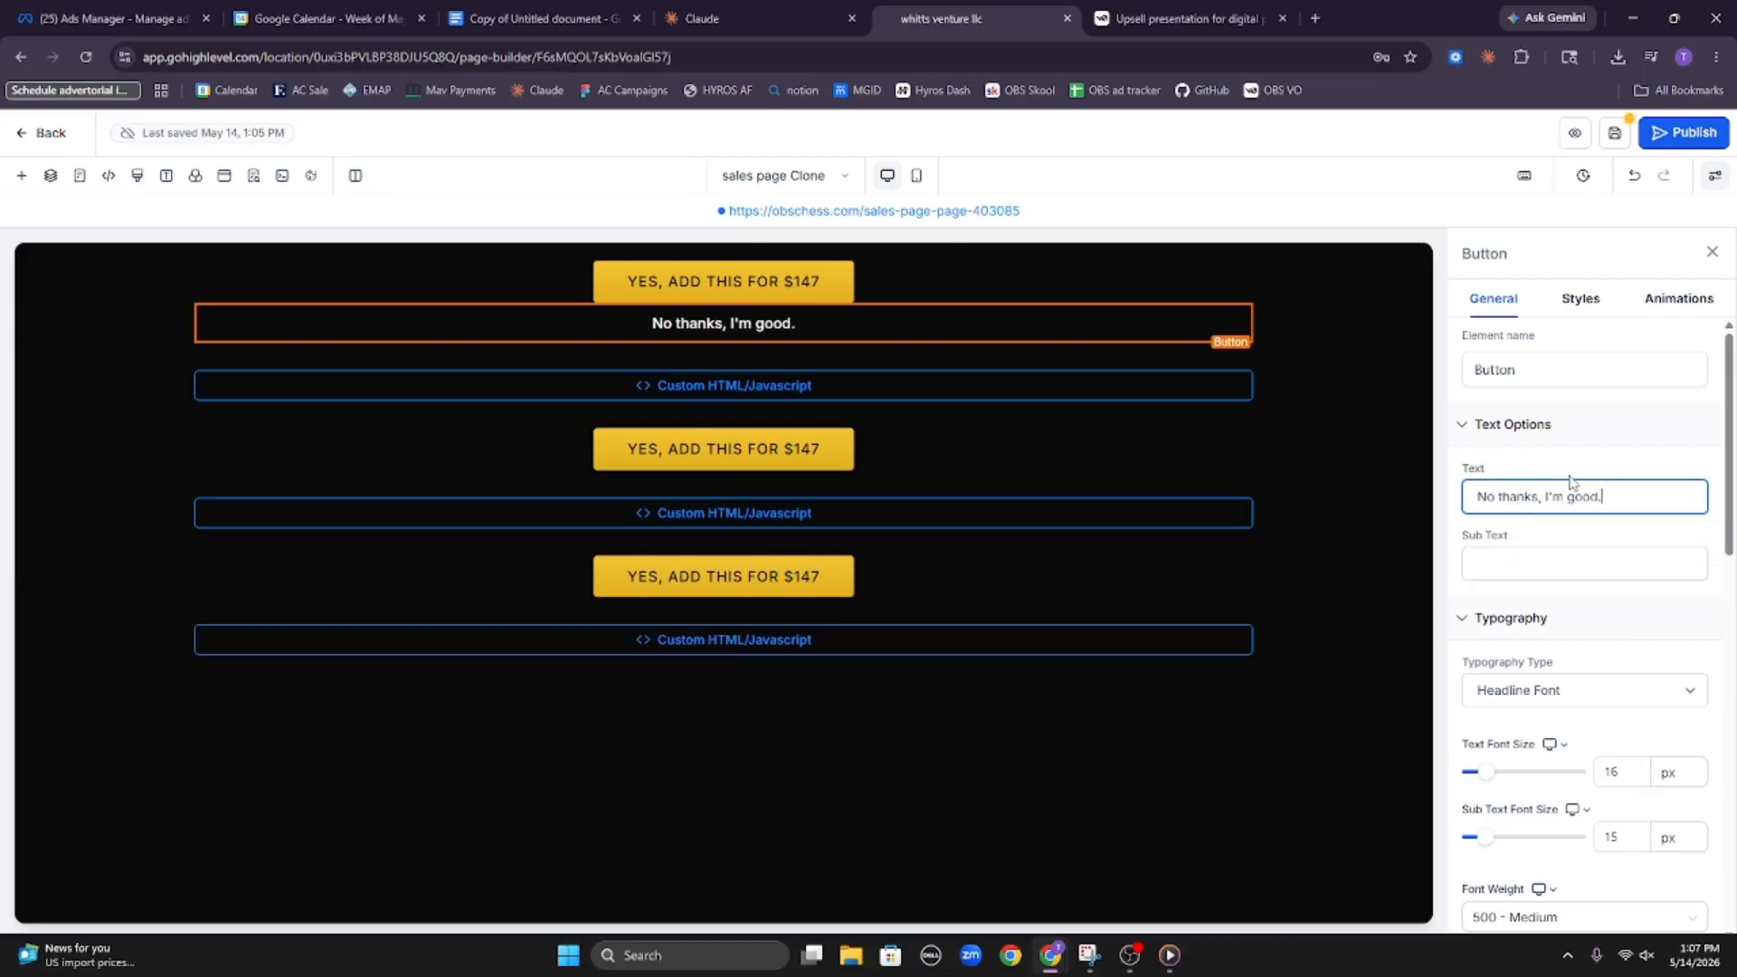
left_click(1571, 482)
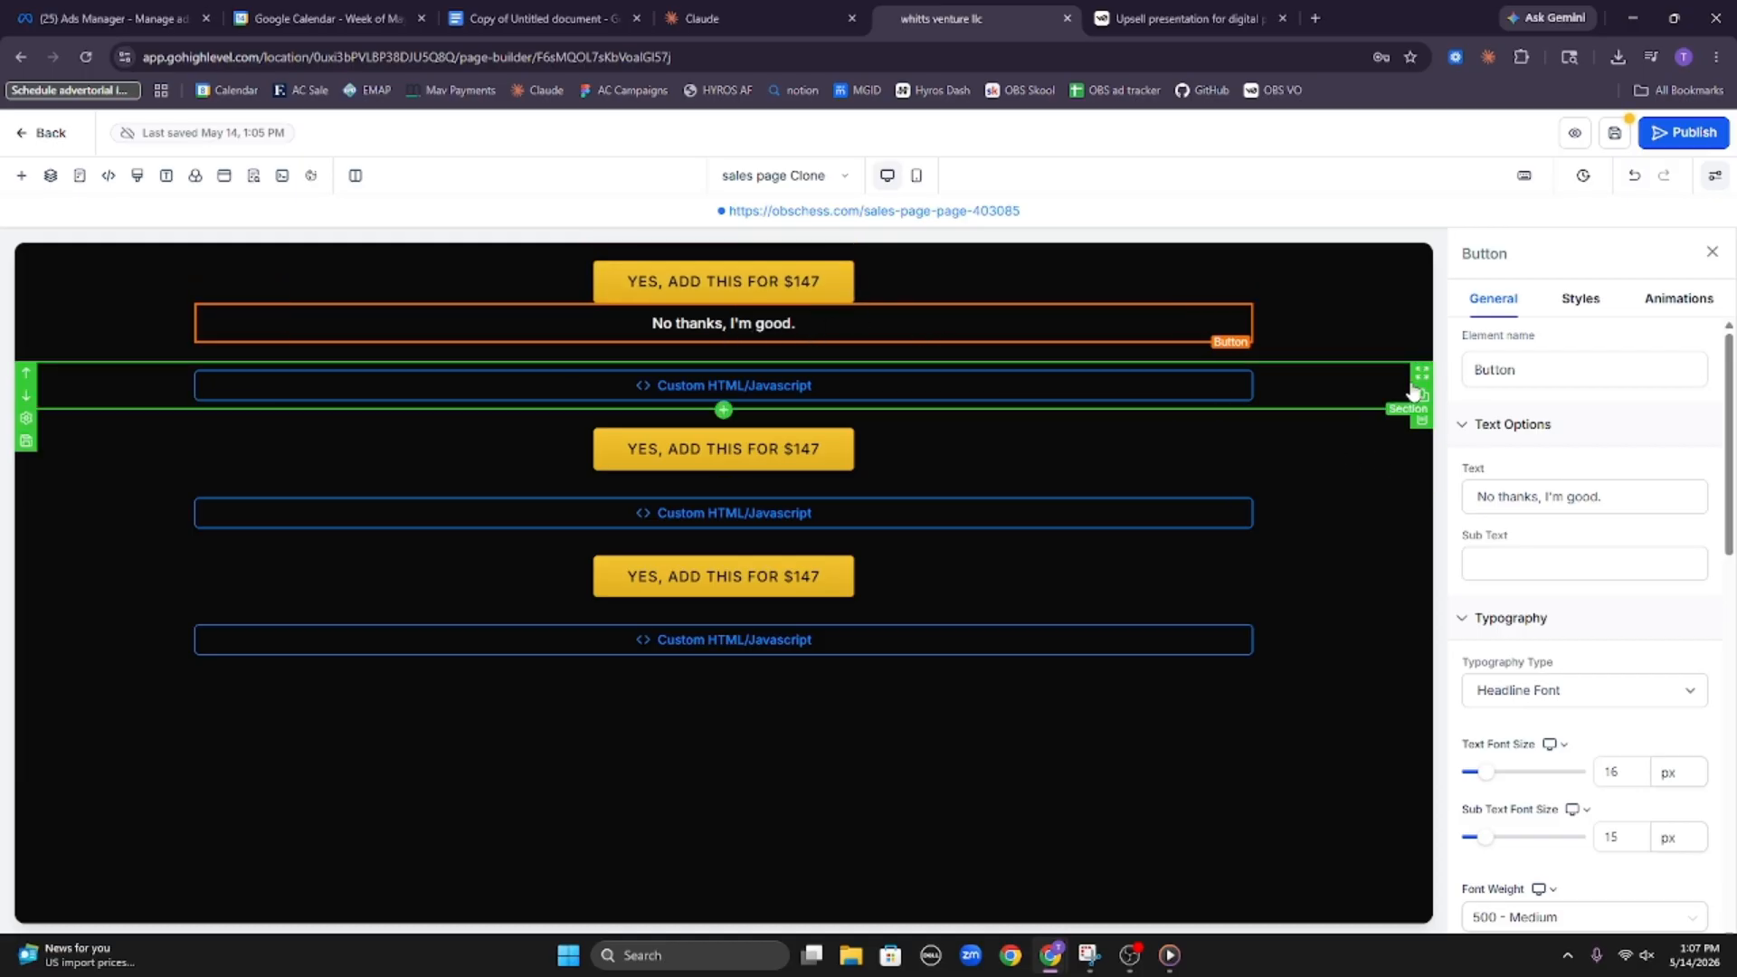
Set the "No thanks, I'm good." button's link to Next step and compare it with the first YES button's link
scroll(1561, 543, "down", 10)
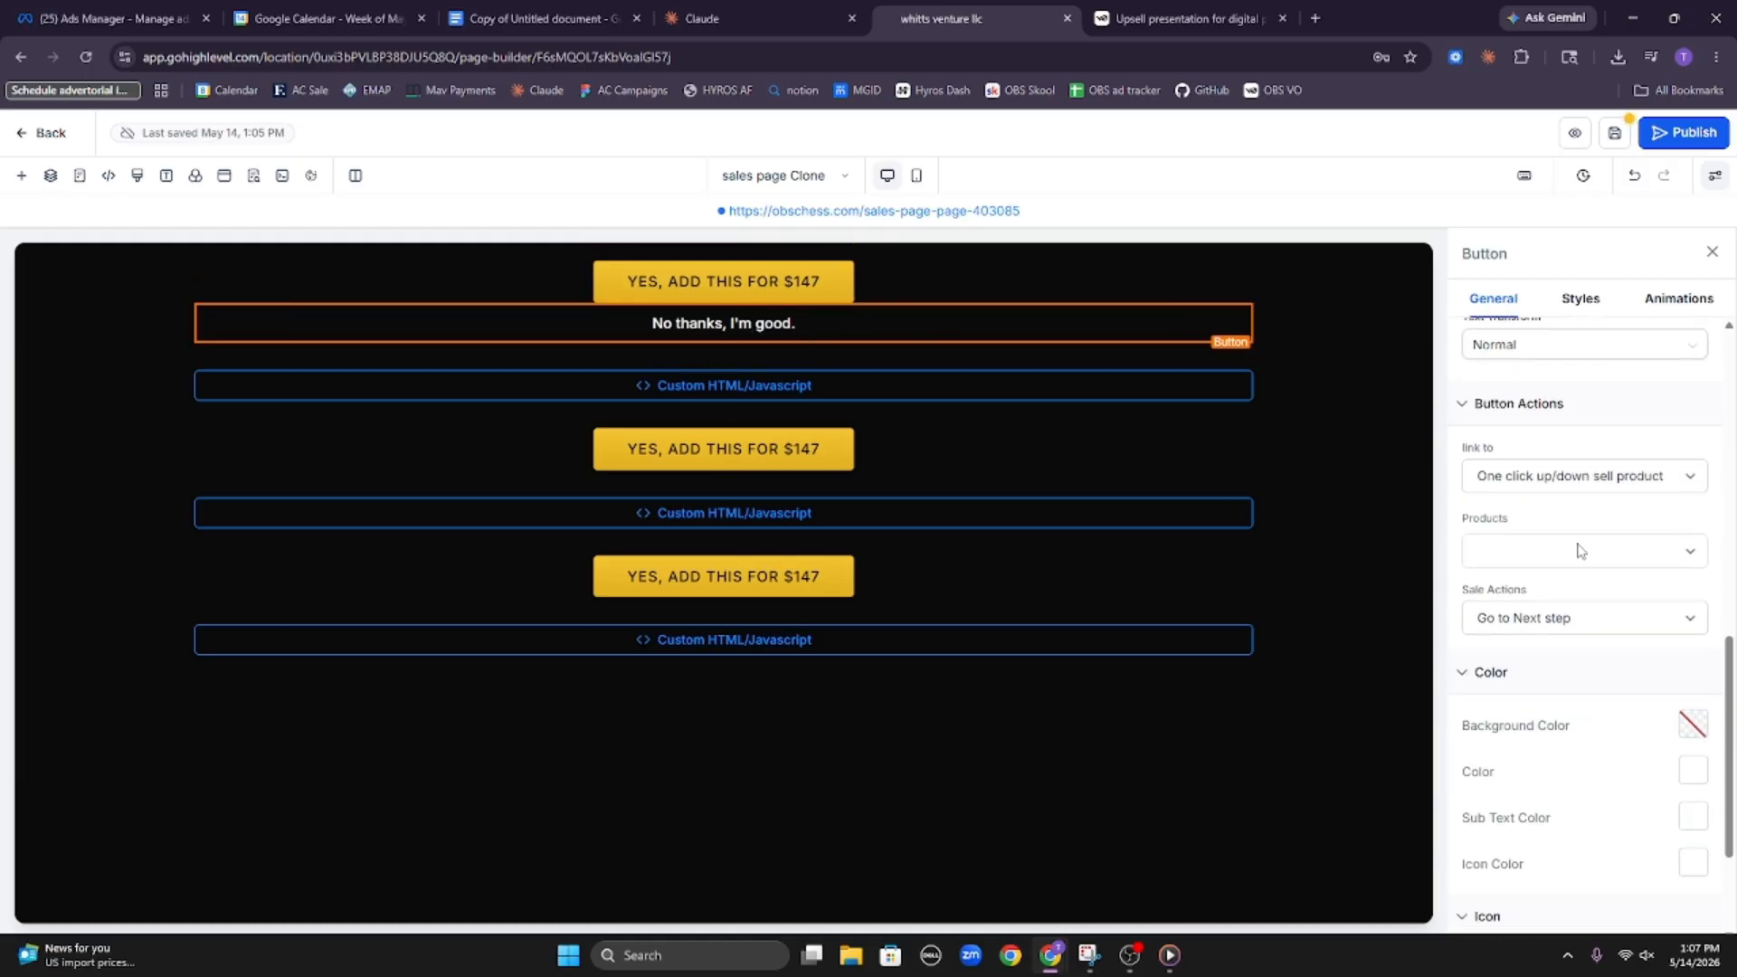
left_click(1579, 651)
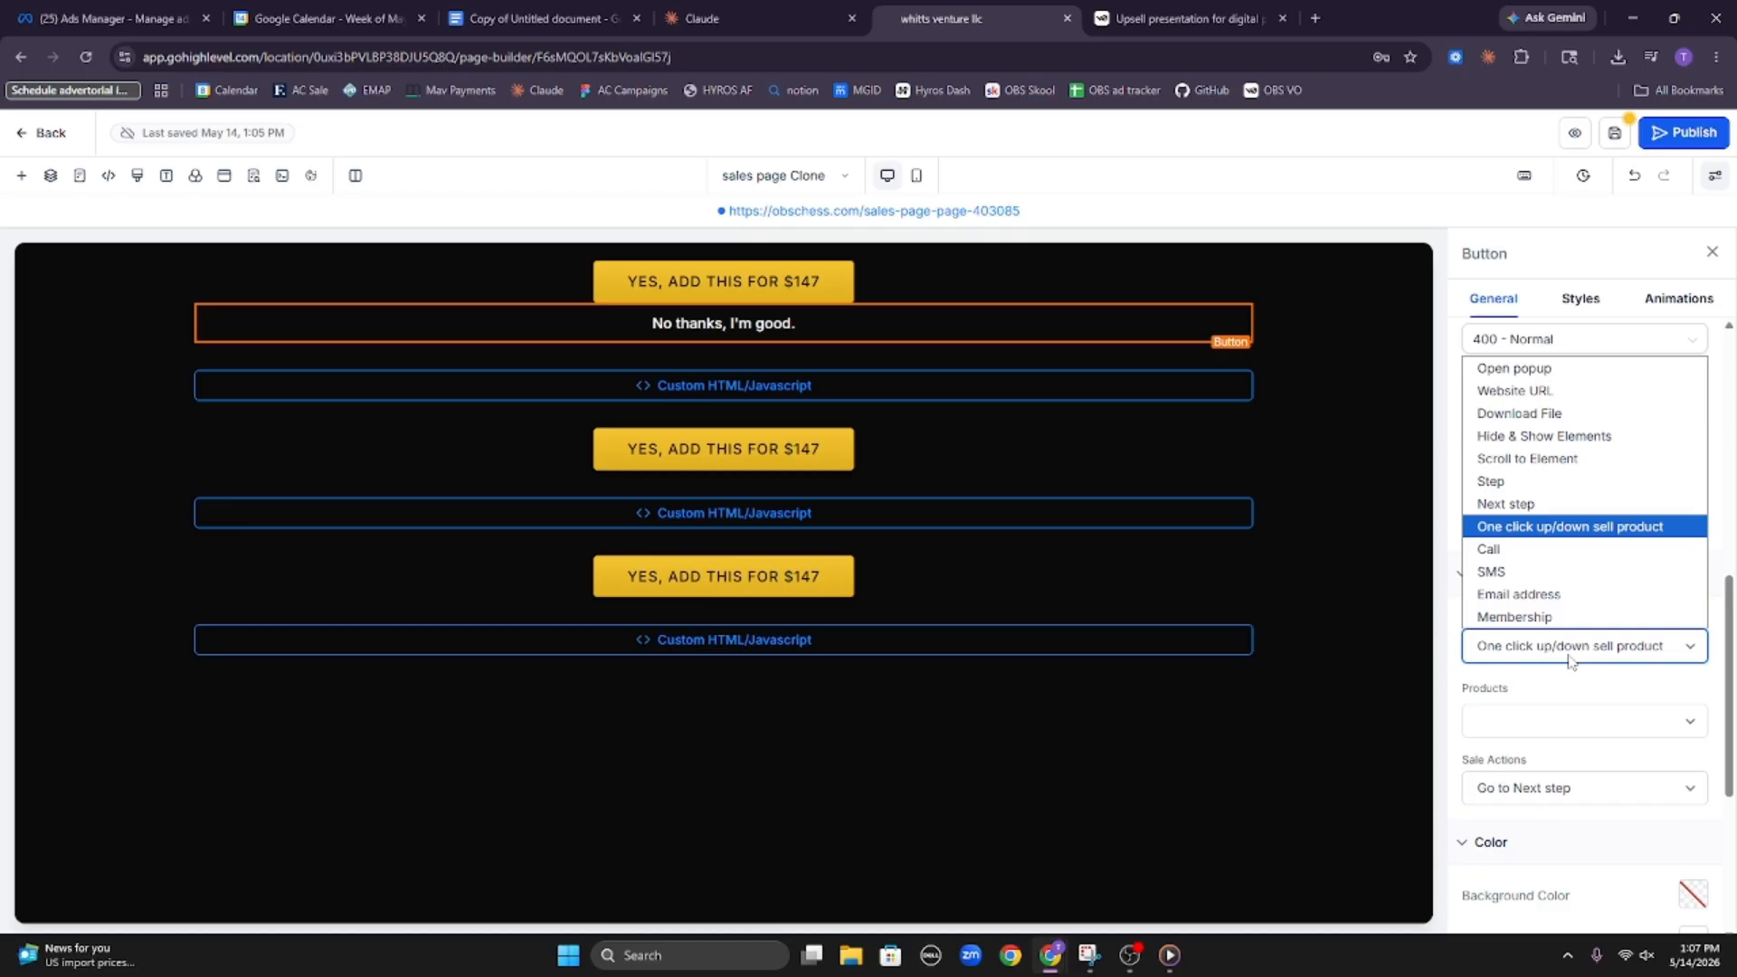
left_click(1578, 528)
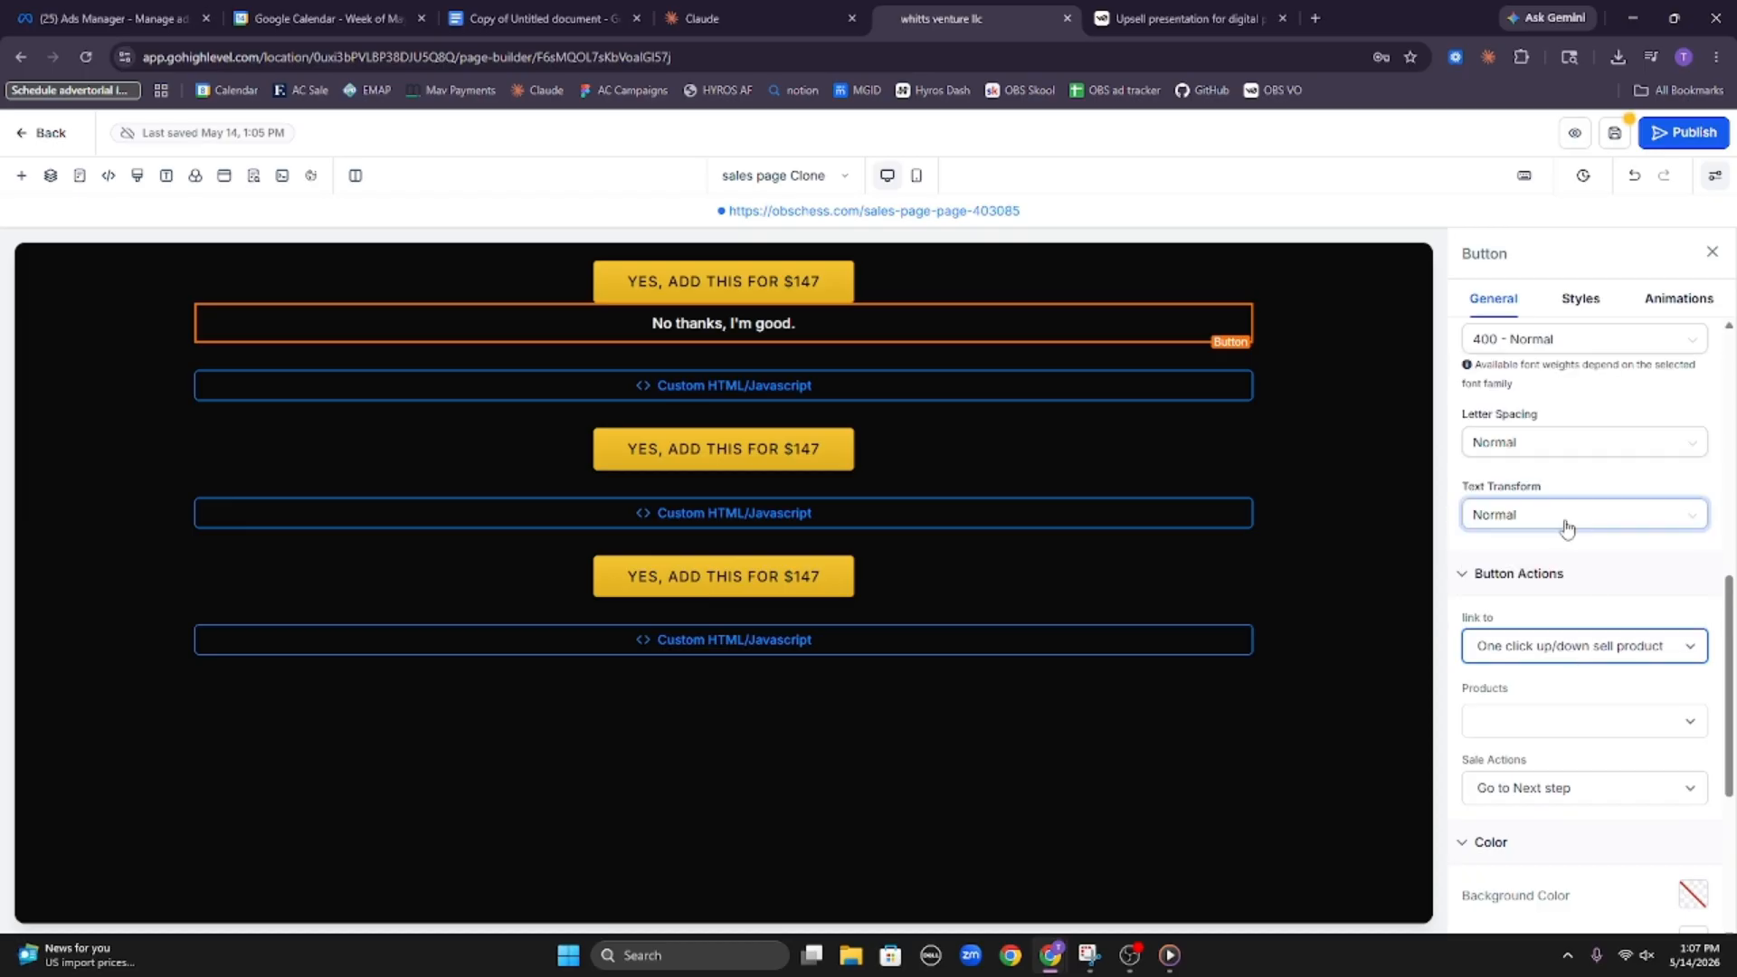
left_click(1613, 648)
left_click(1582, 604)
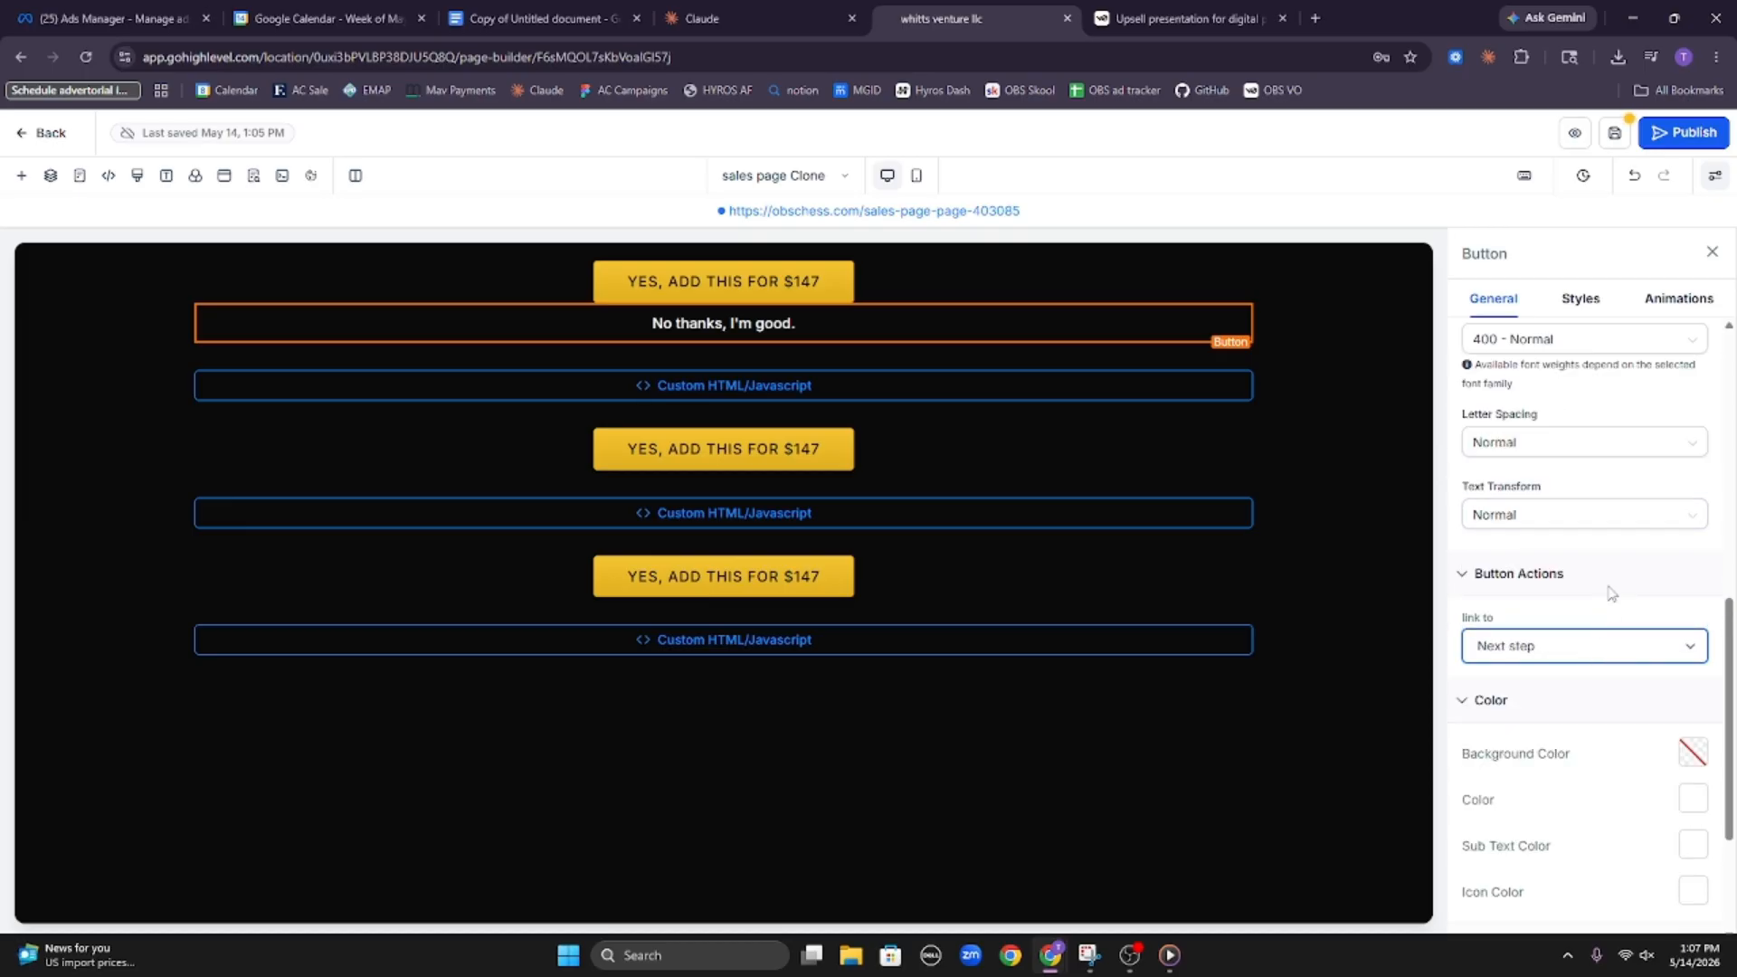
left_click(845, 278)
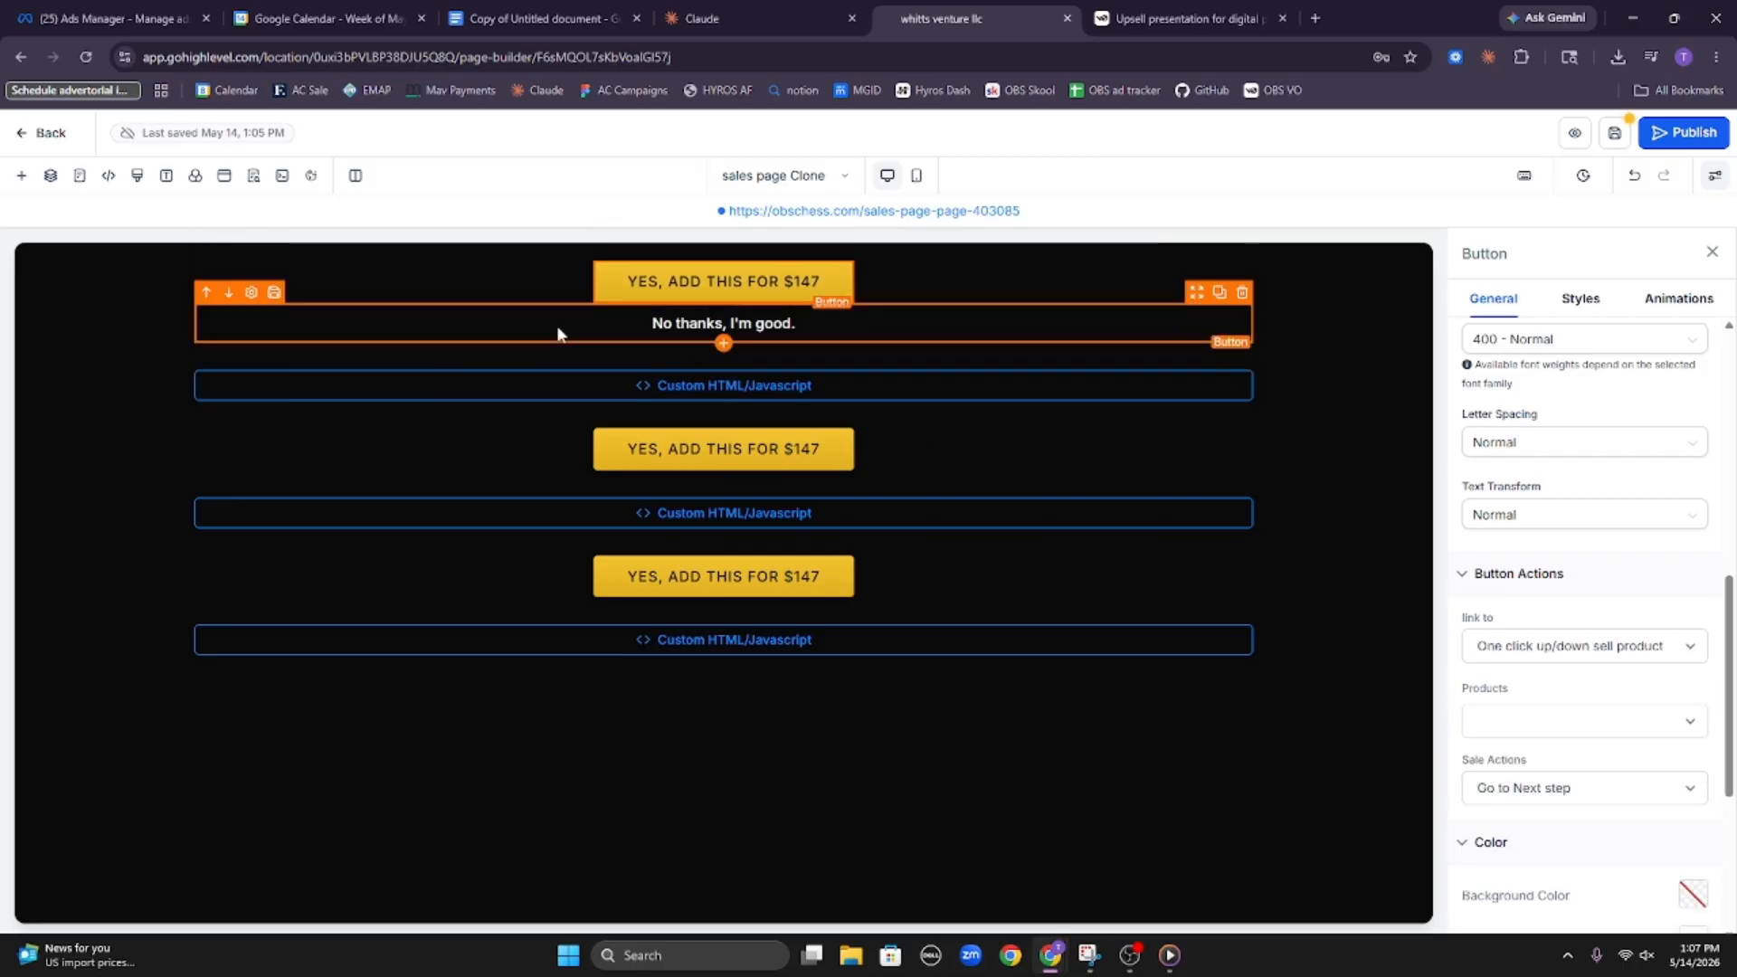
left_click(821, 328)
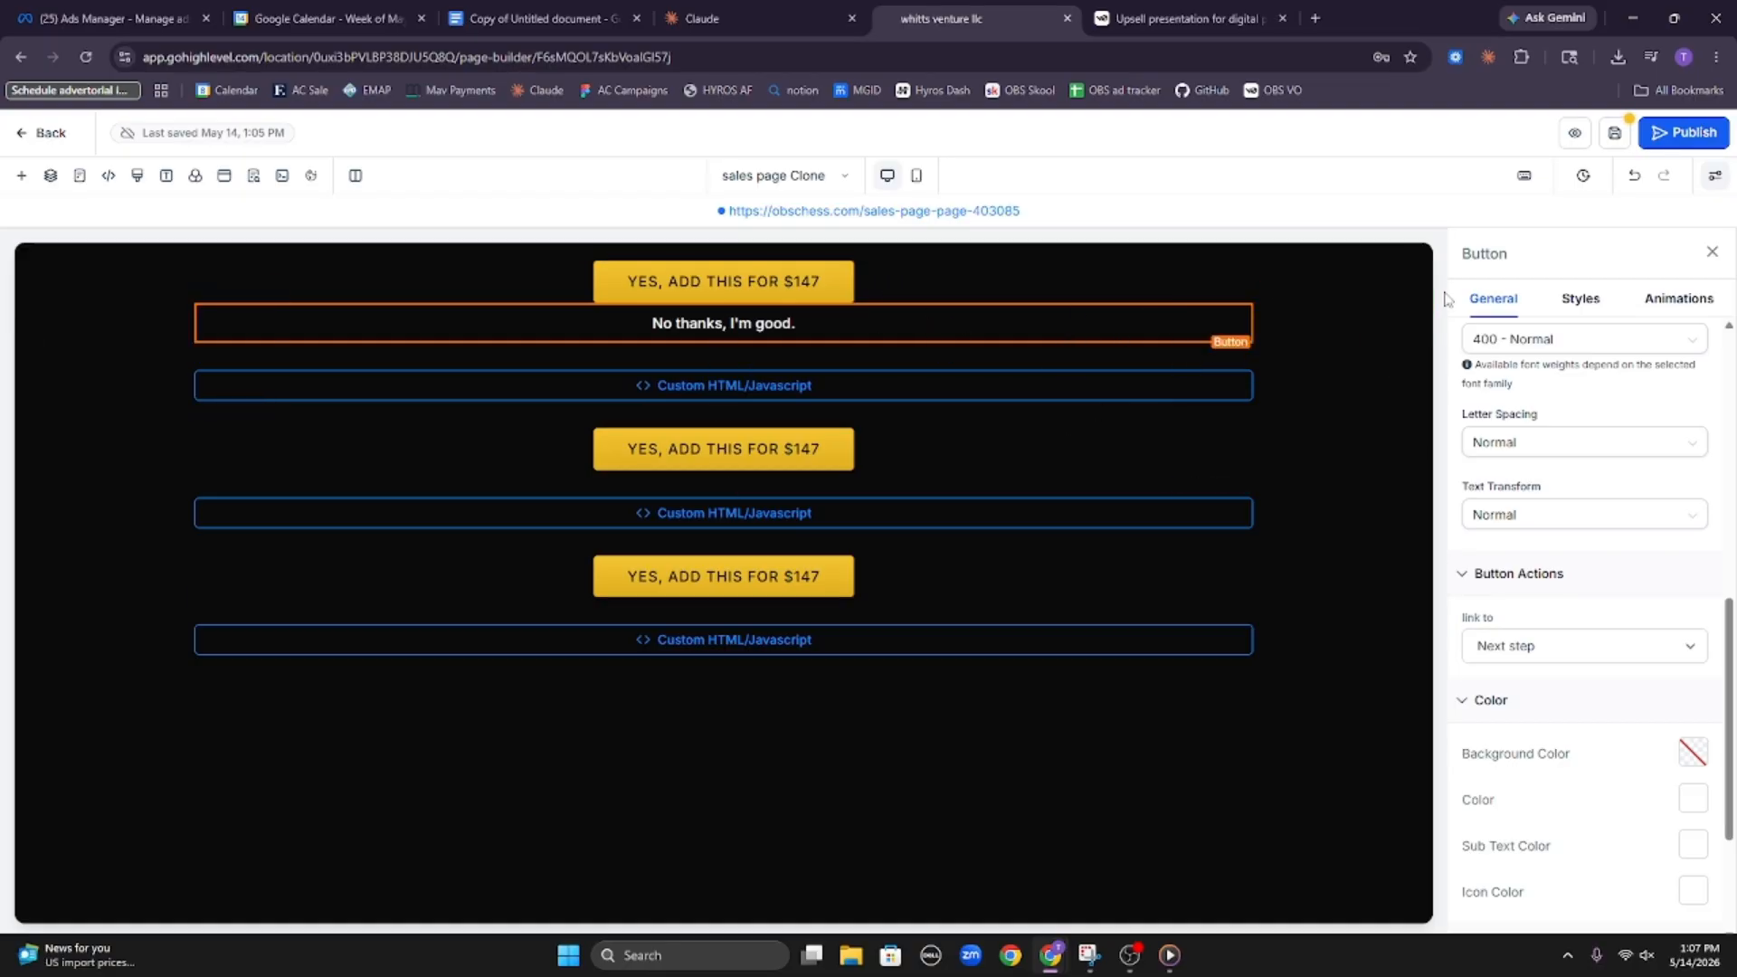
Check the first button section's sticky options and keep Stick to bottom on scroll selected
left_click(1313, 307)
left_click(1607, 448)
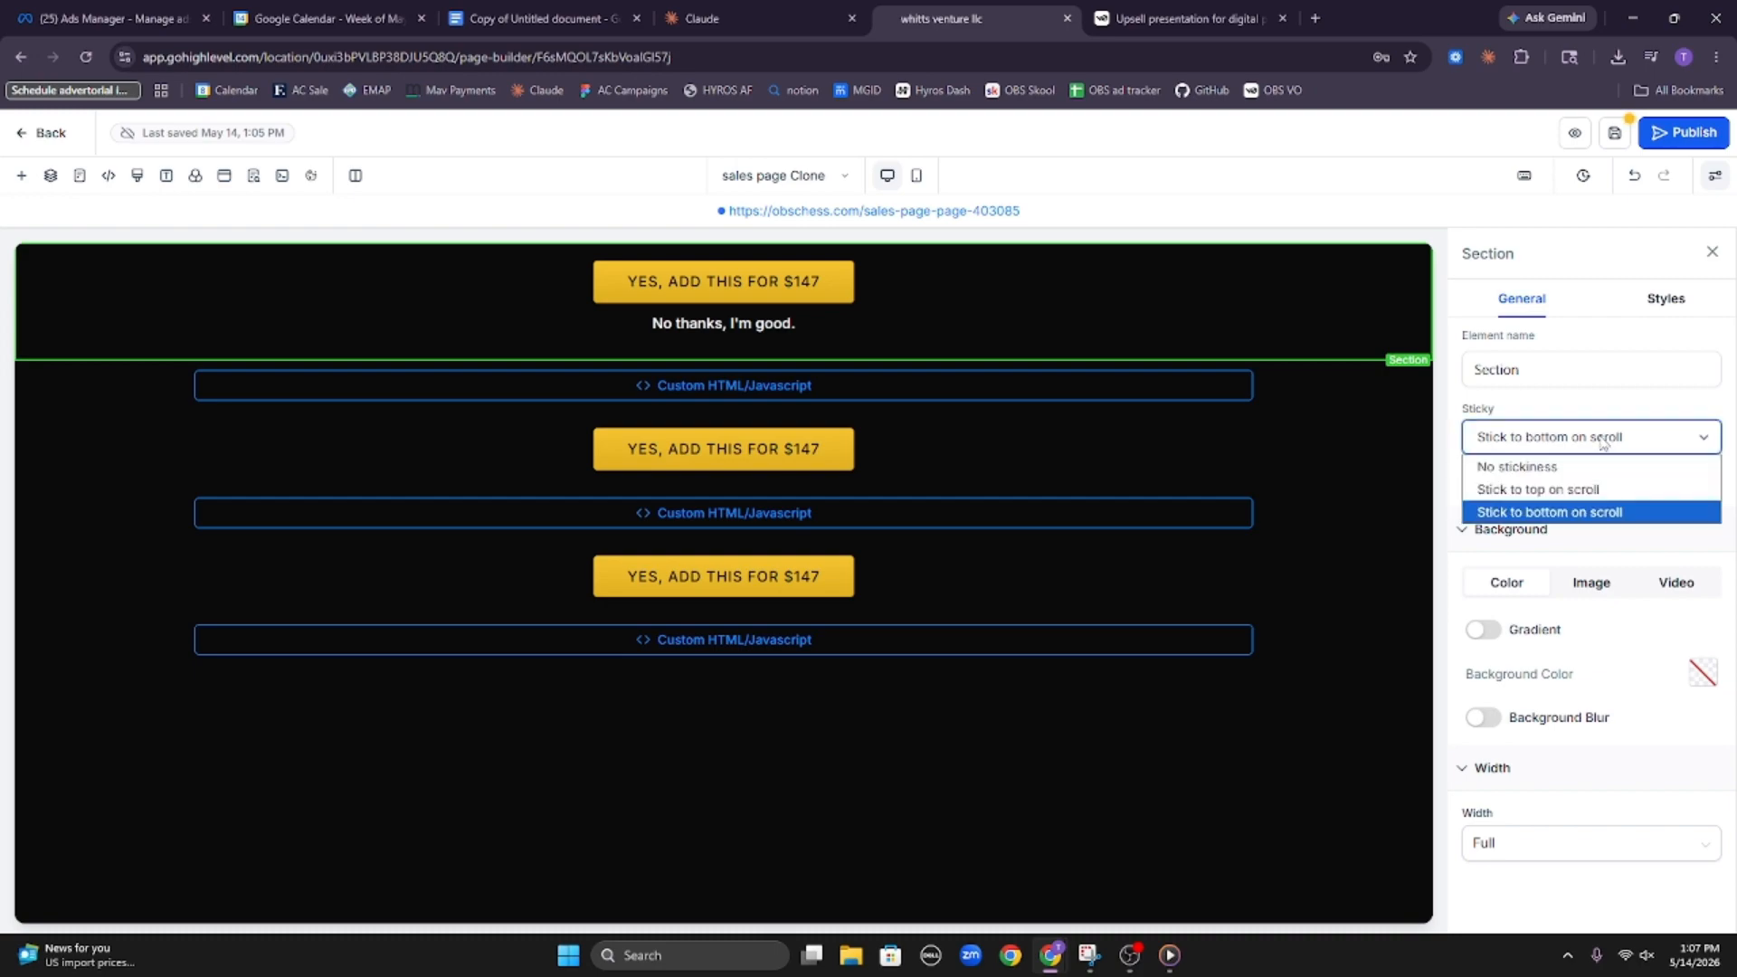
left_click(1579, 513)
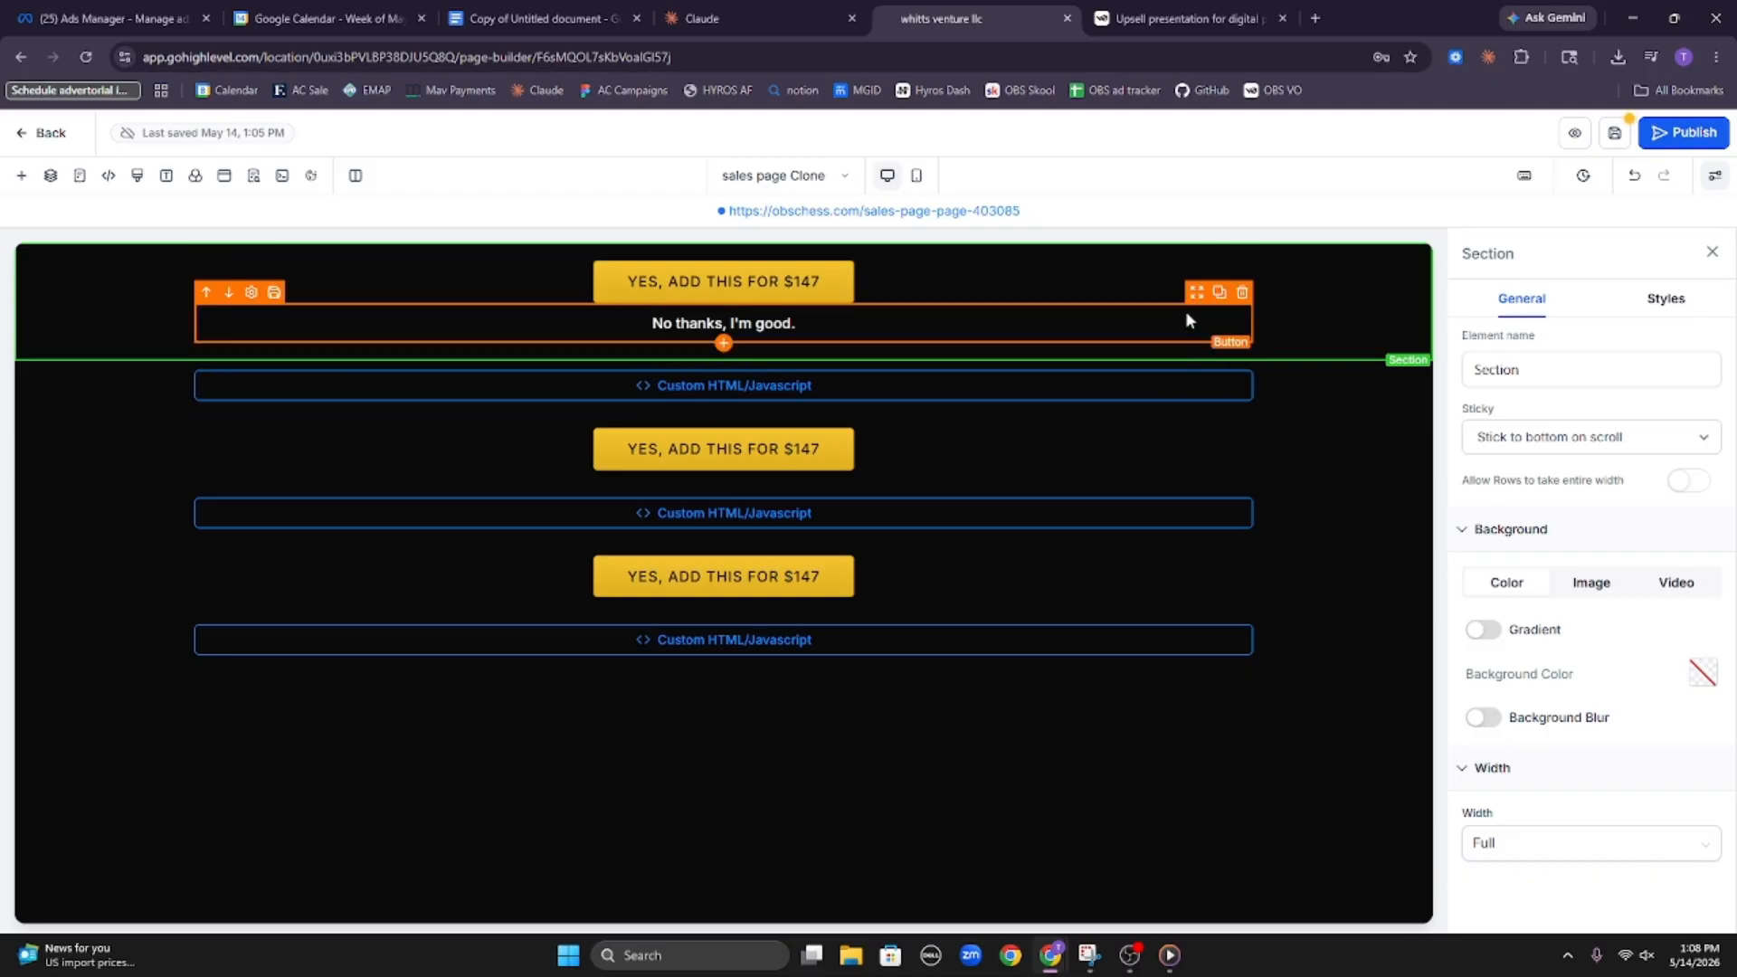
Move the "No thanks, I'm good." button beneath the second YES button and place a duplicate beneath the third
left_click_drag(1191, 317, 1185, 426)
left_click(1218, 420)
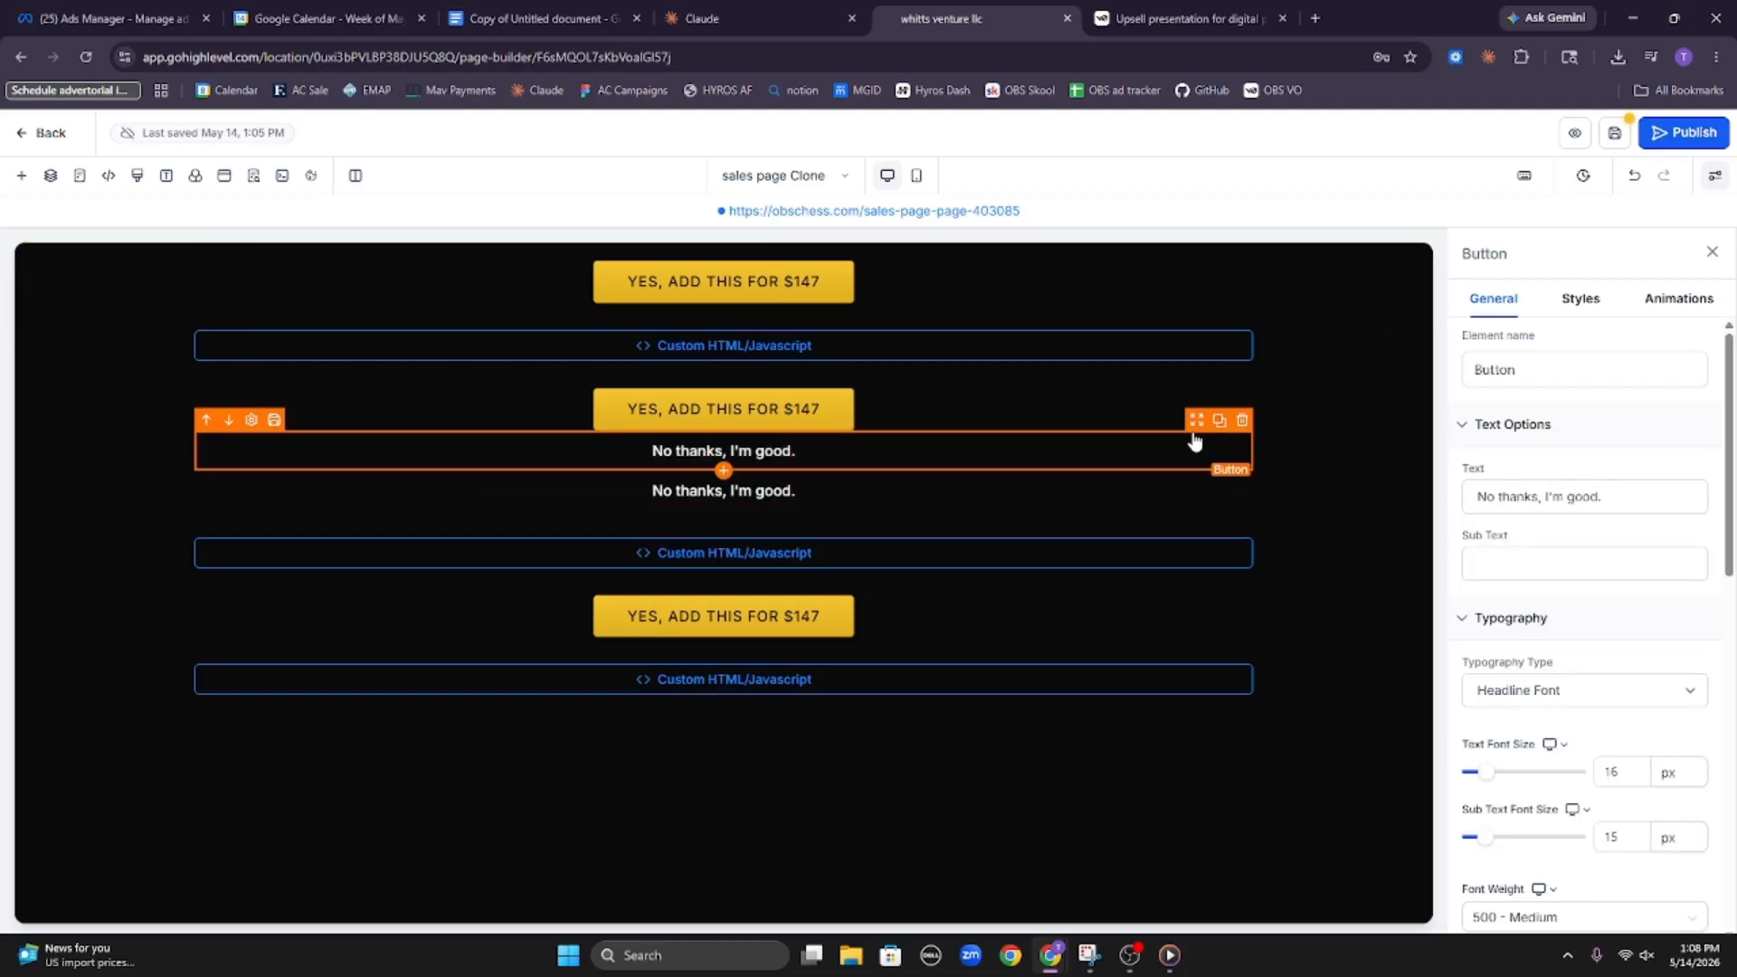
left_click_drag(1194, 468, 1185, 599)
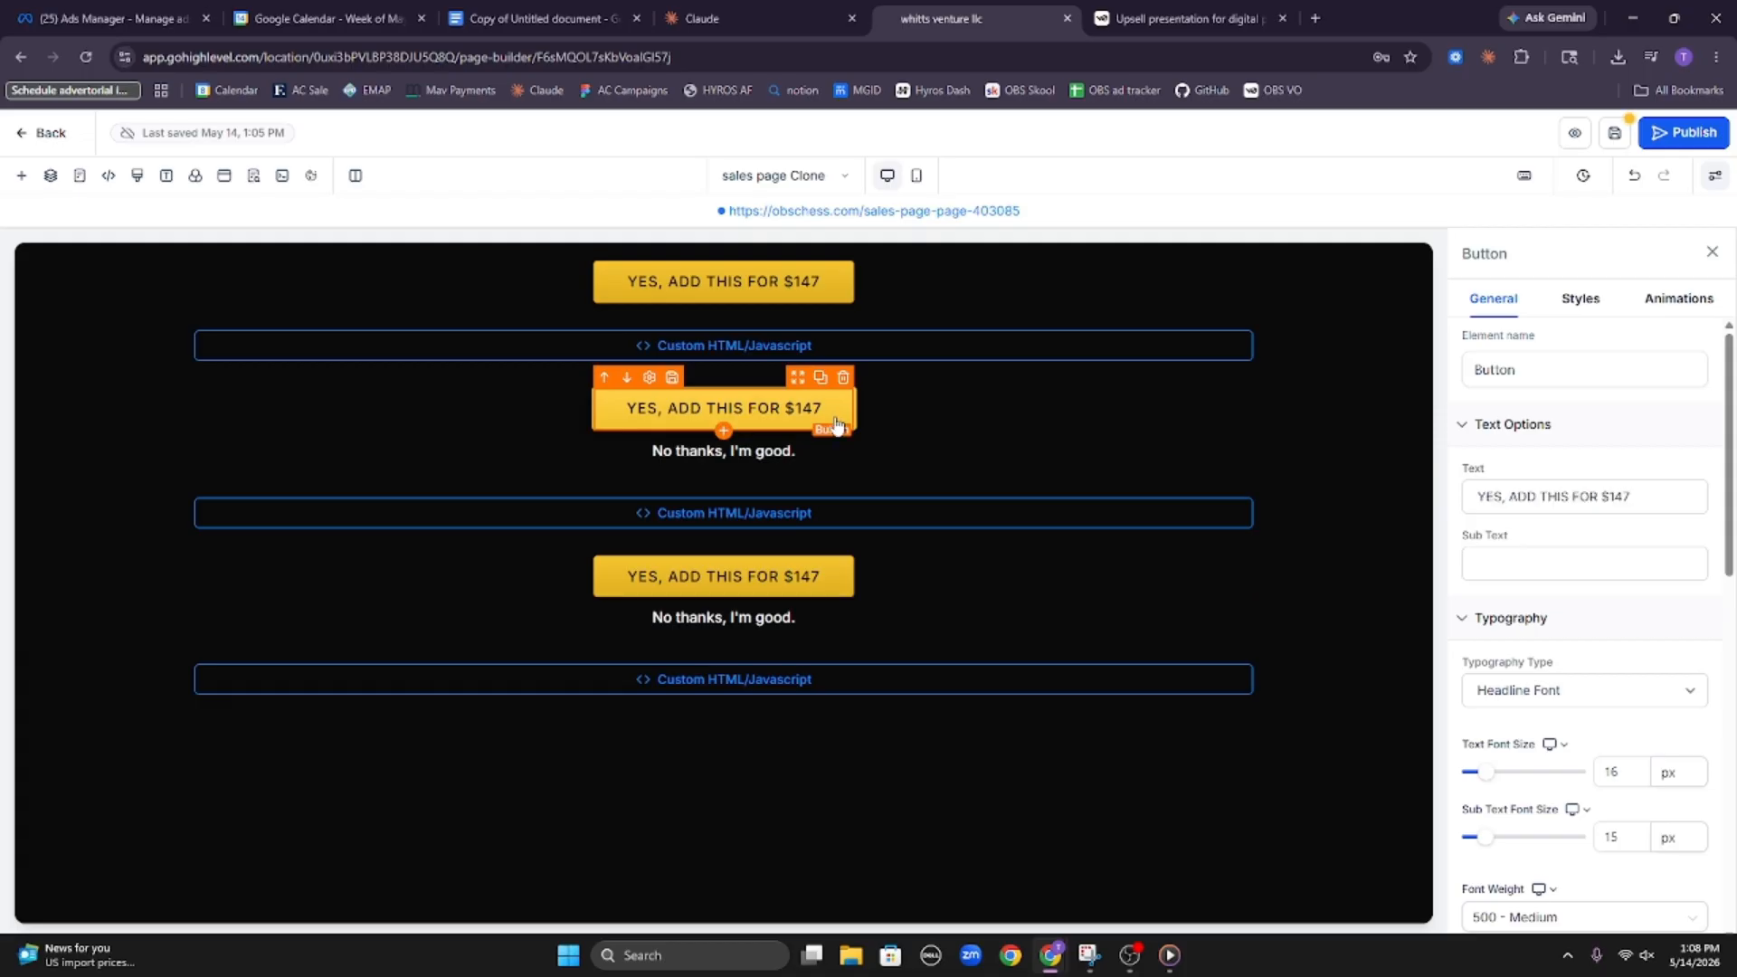
Link the second and third "YES, ADD THIS FOR $147" buttons to One click up/down sell product
scroll(1512, 604, "down", 6)
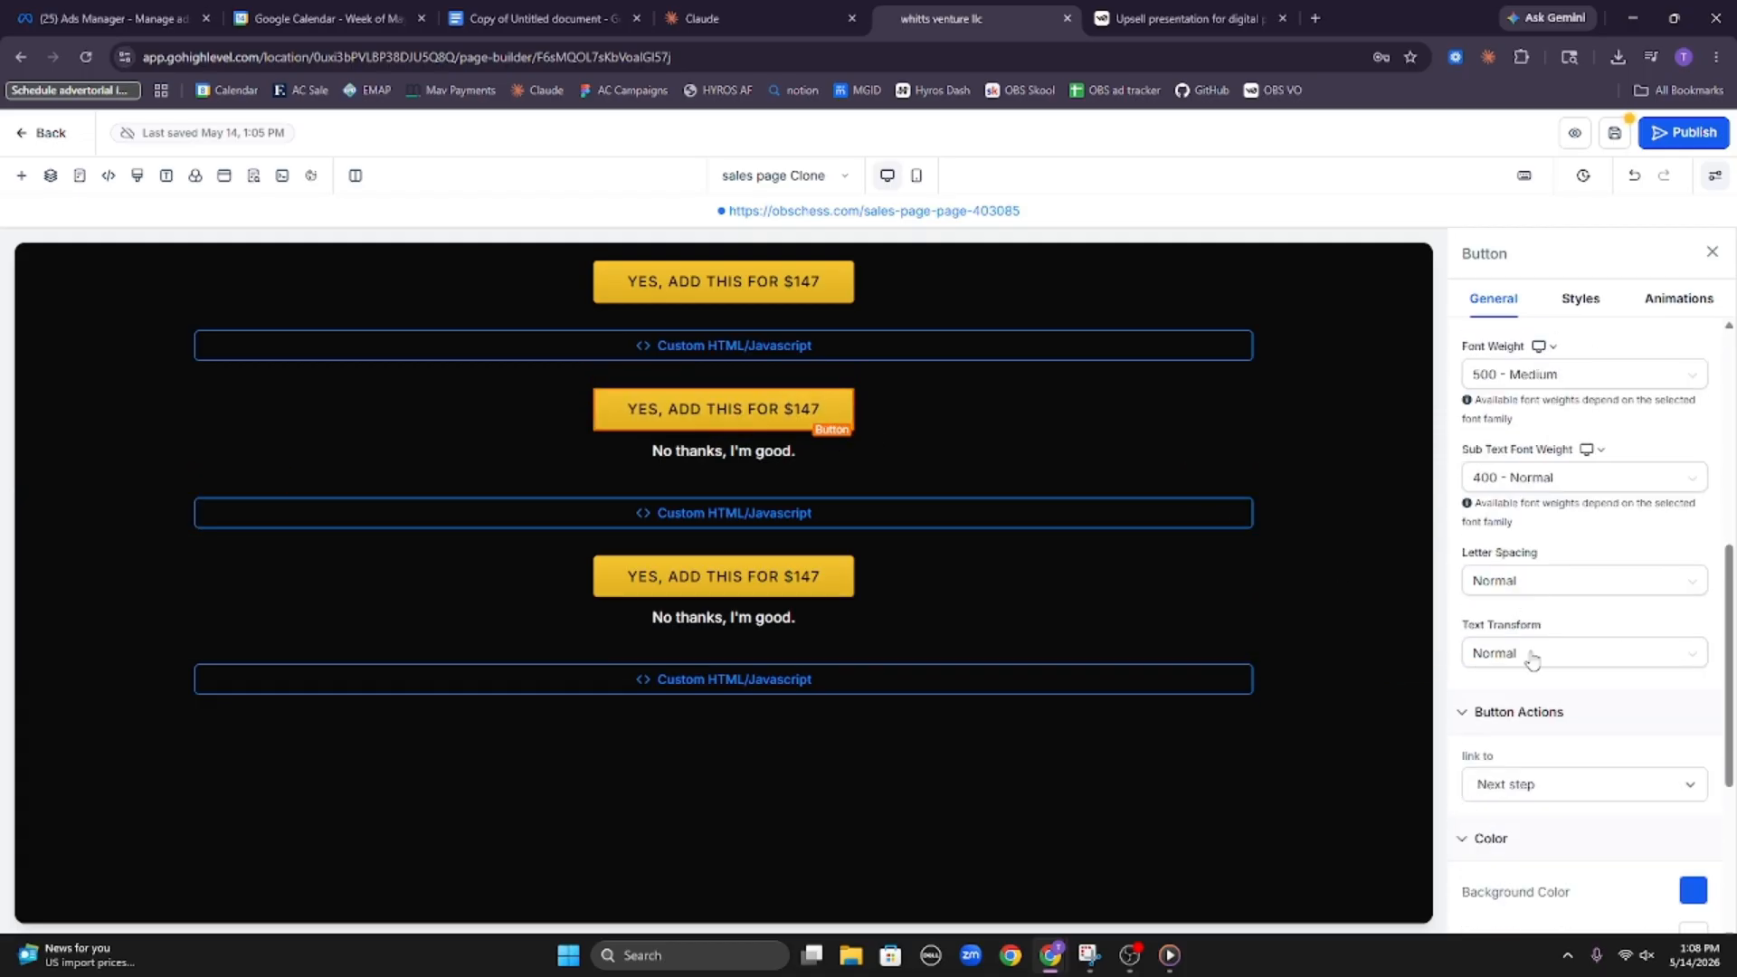
scroll(1531, 660, "down", 4)
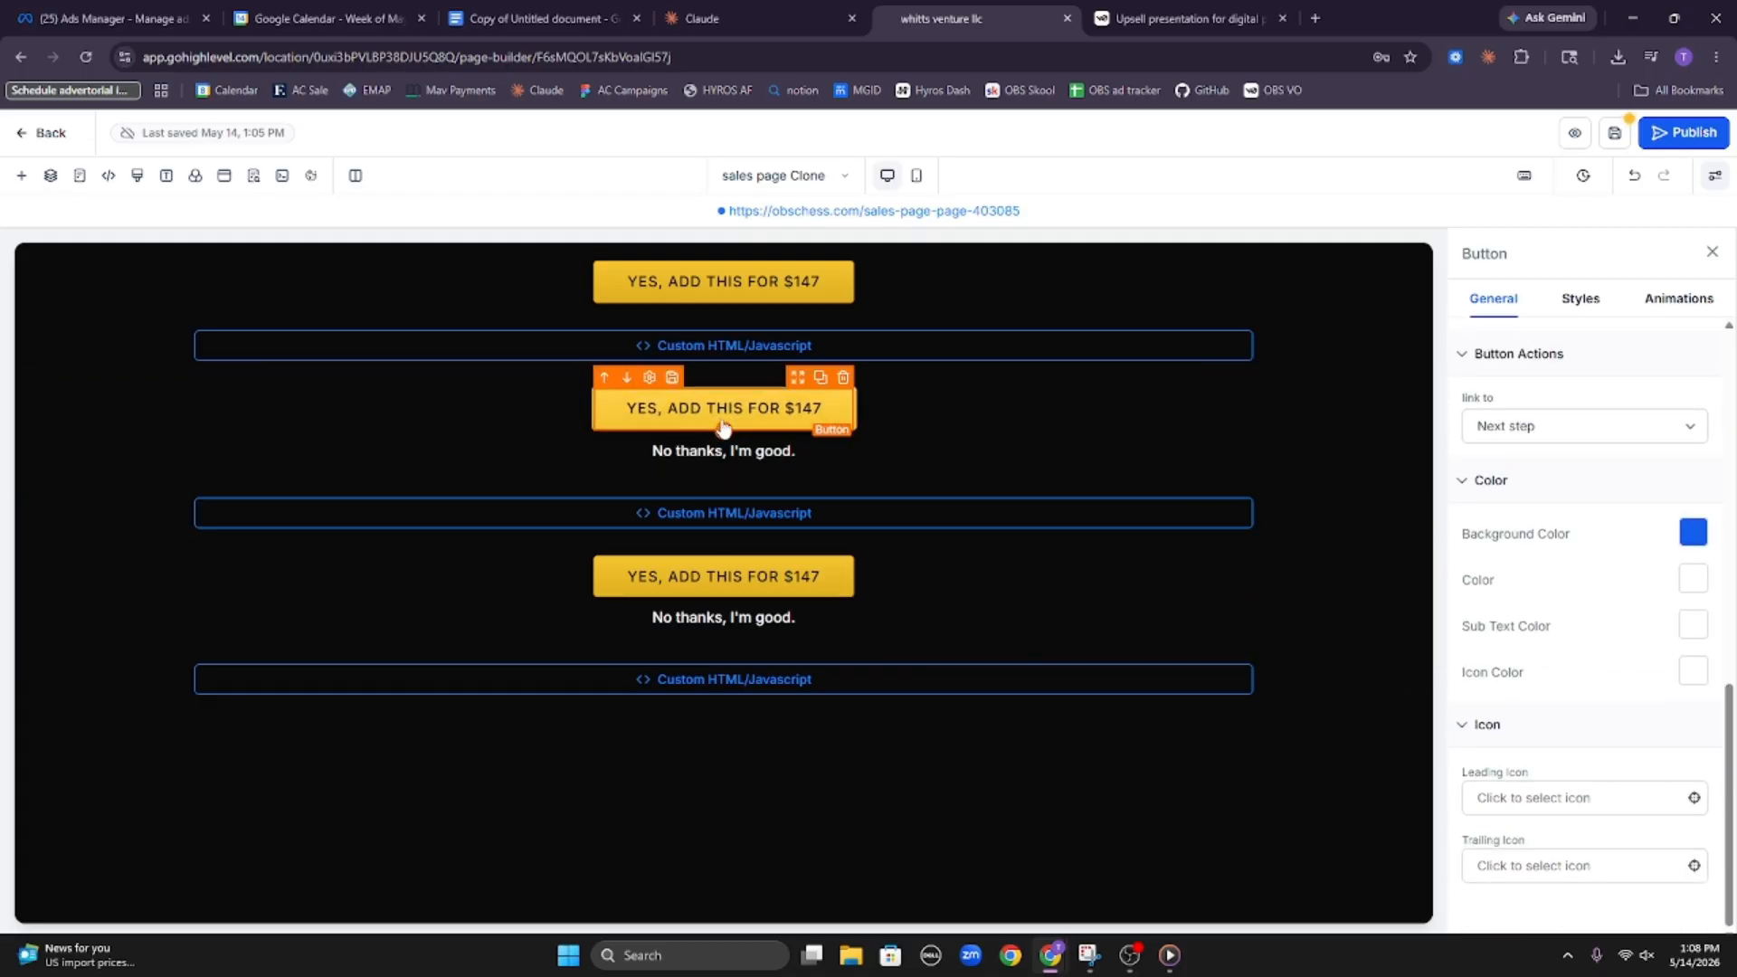
left_click(1622, 438)
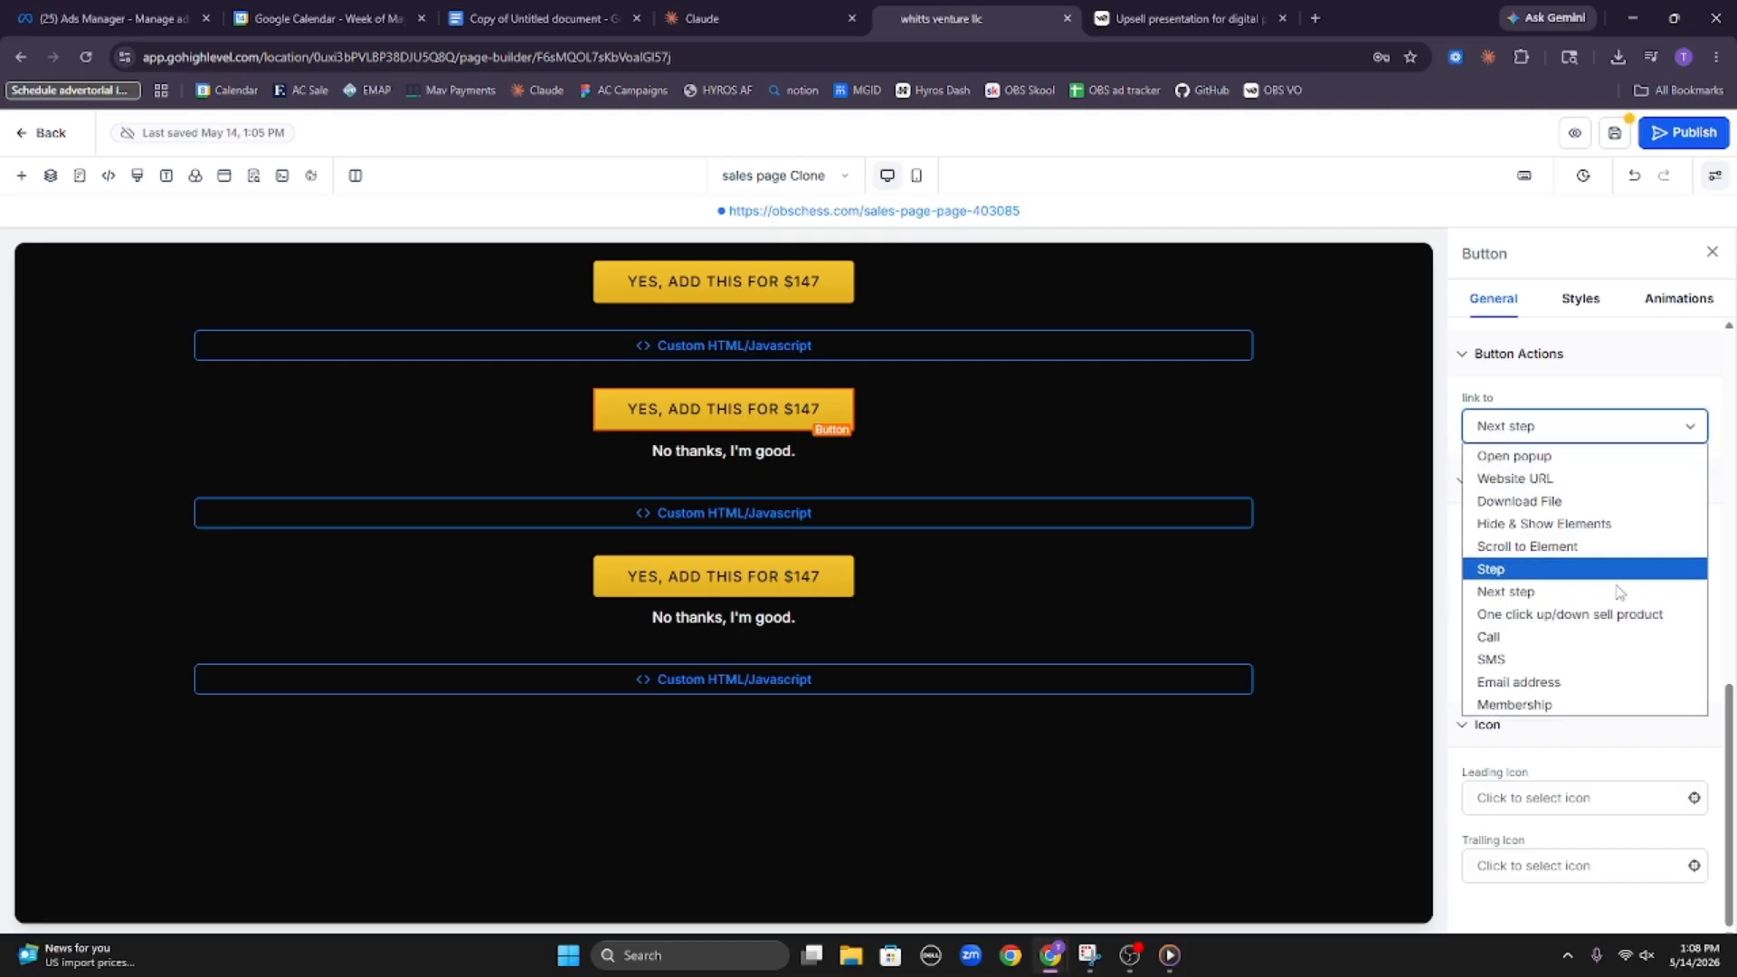
left_click(1549, 611)
left_click(814, 579)
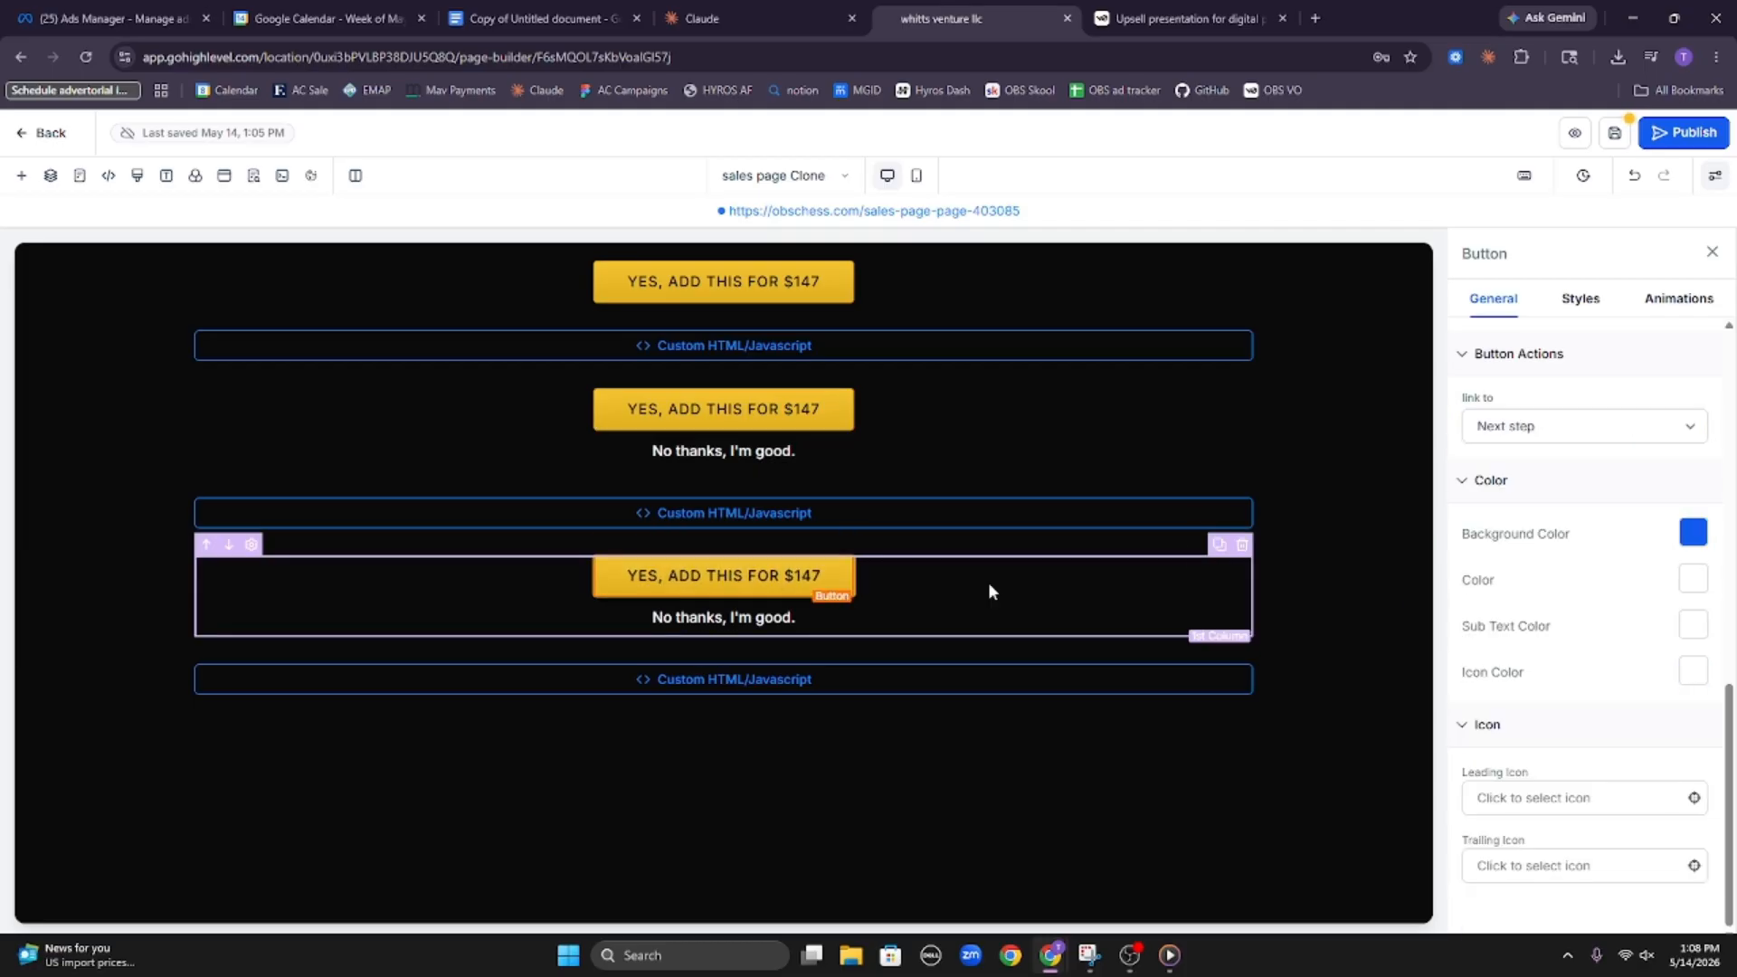
left_click(1581, 434)
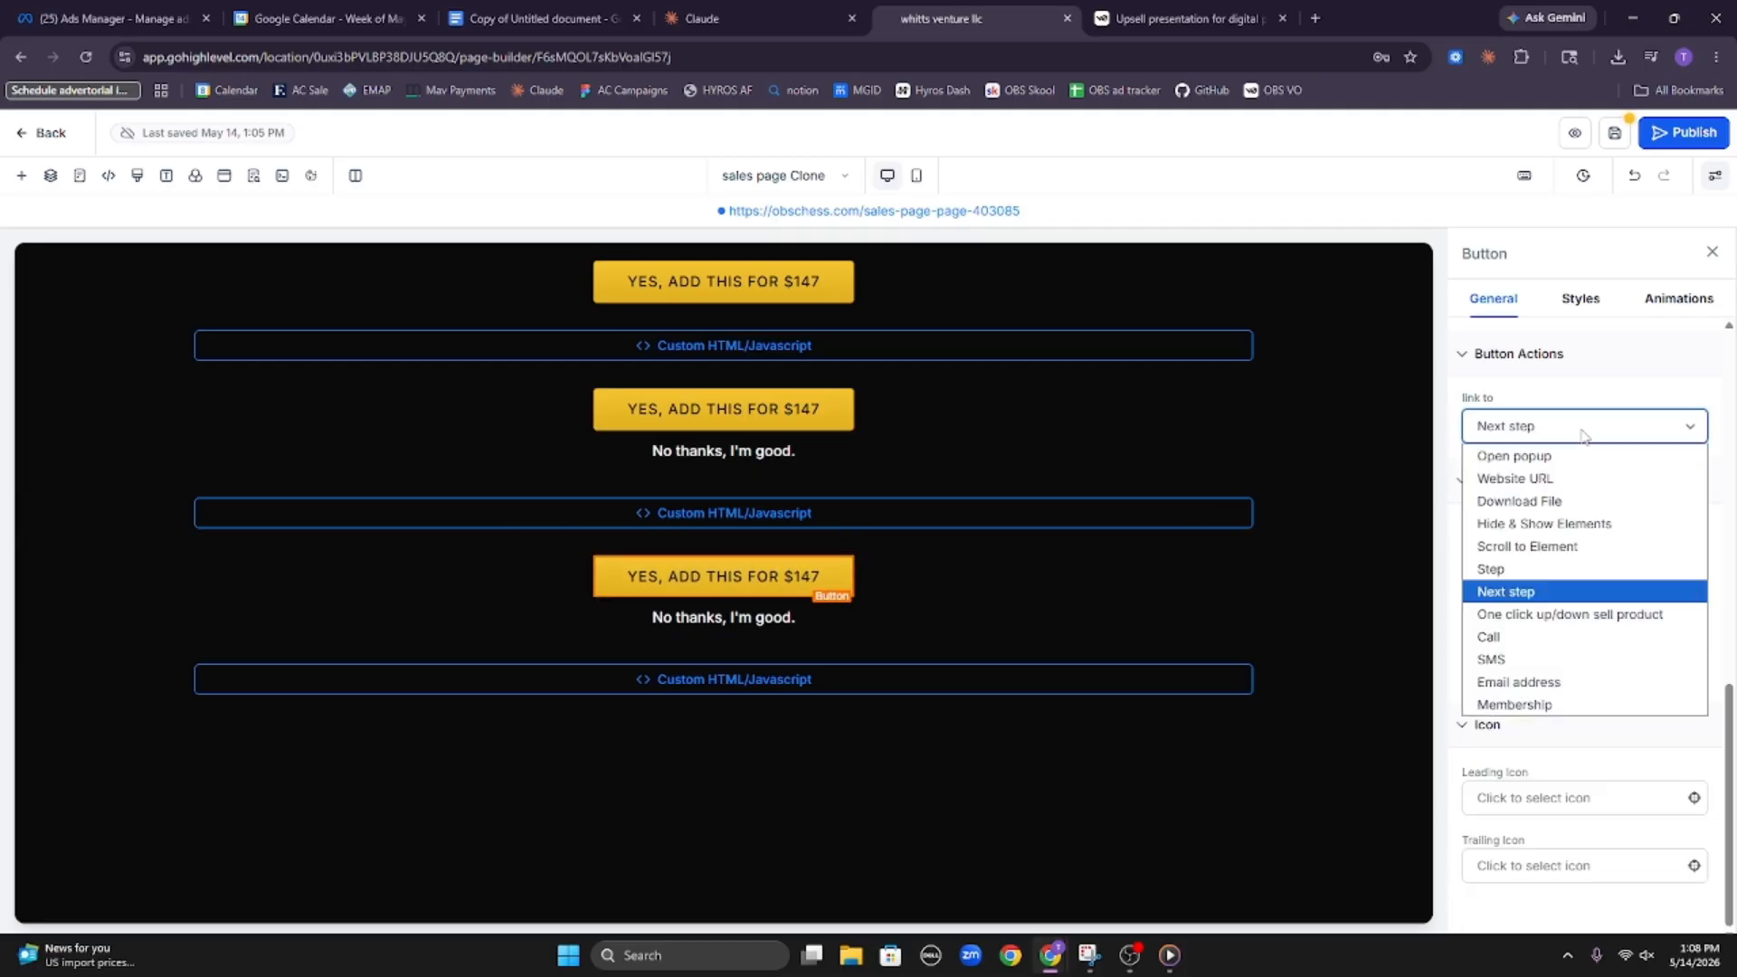
left_click(1608, 613)
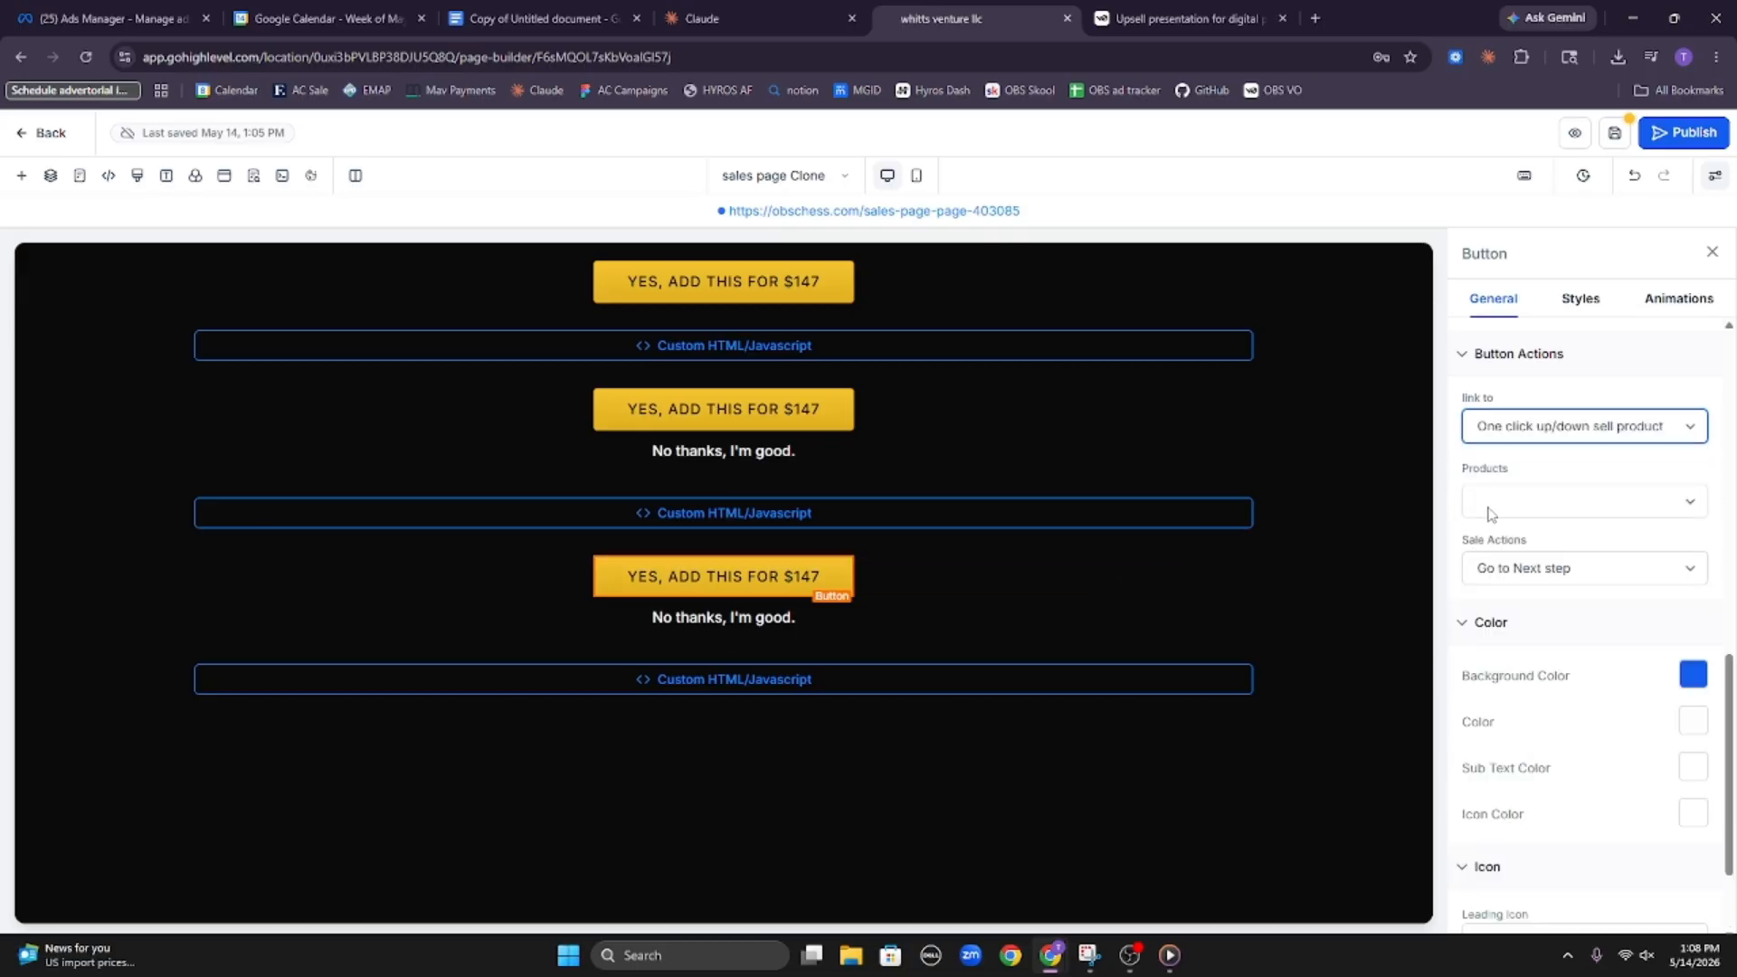
left_click(1312, 286)
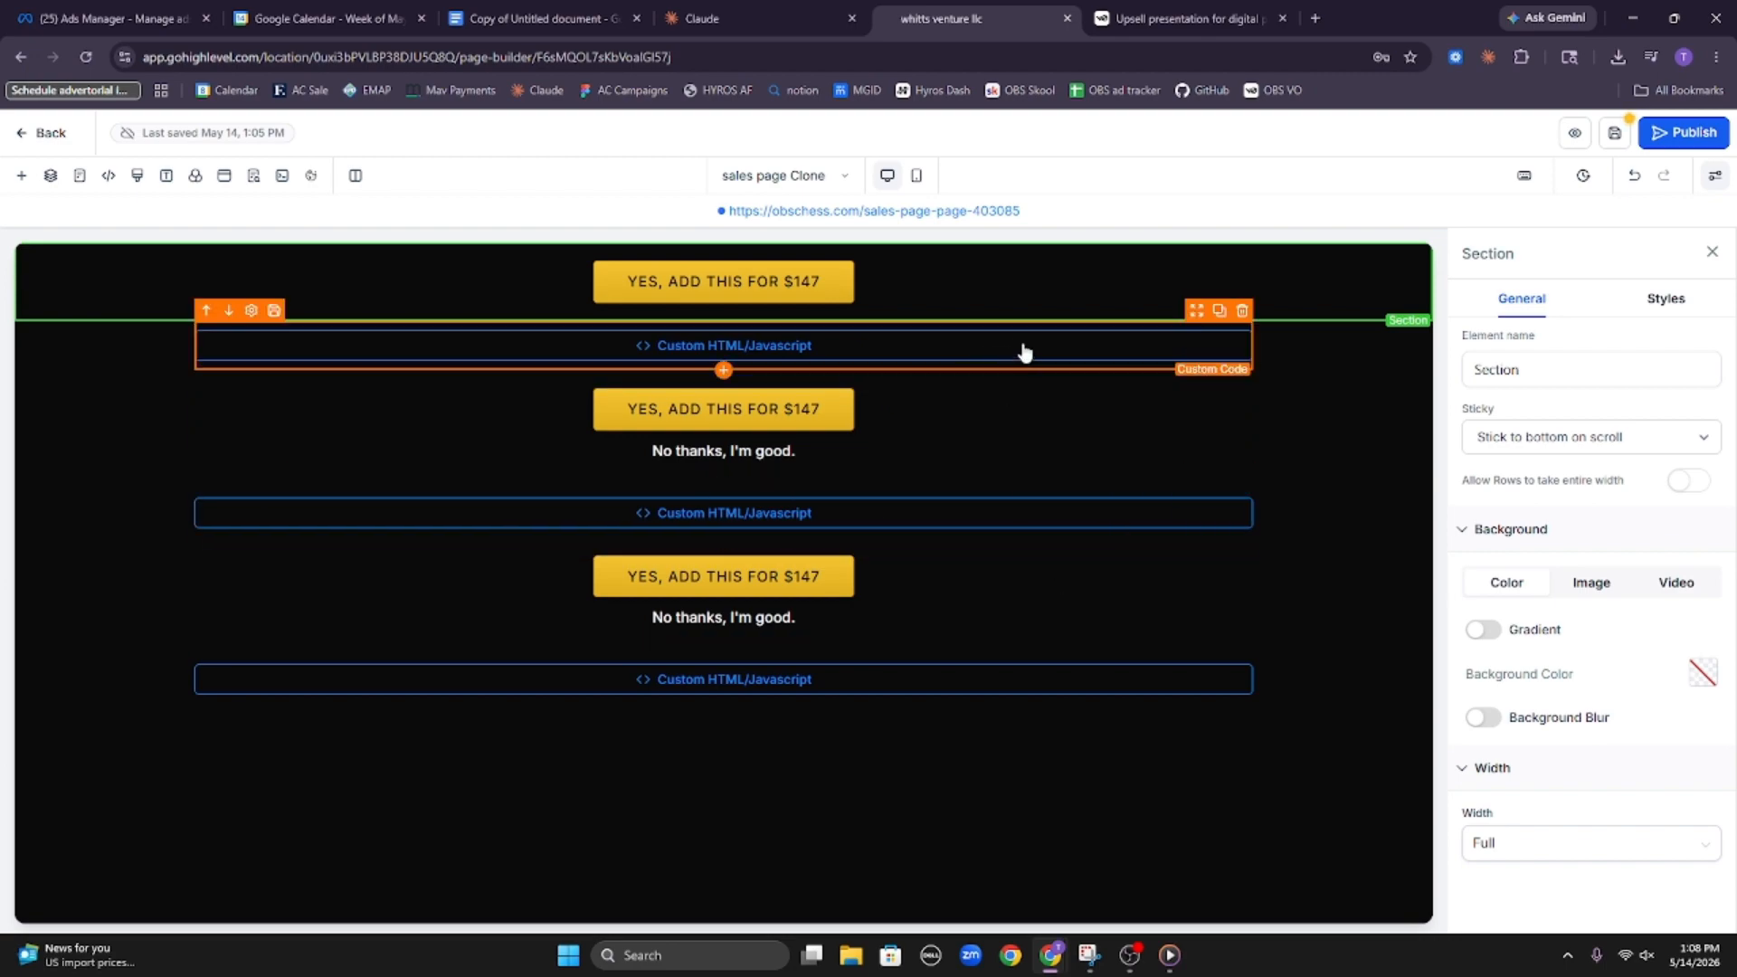
Switch to Claude, check the PDF build's progress, and open the Digital chess product project in a duplicate of the chat tab
left_click(751, 18)
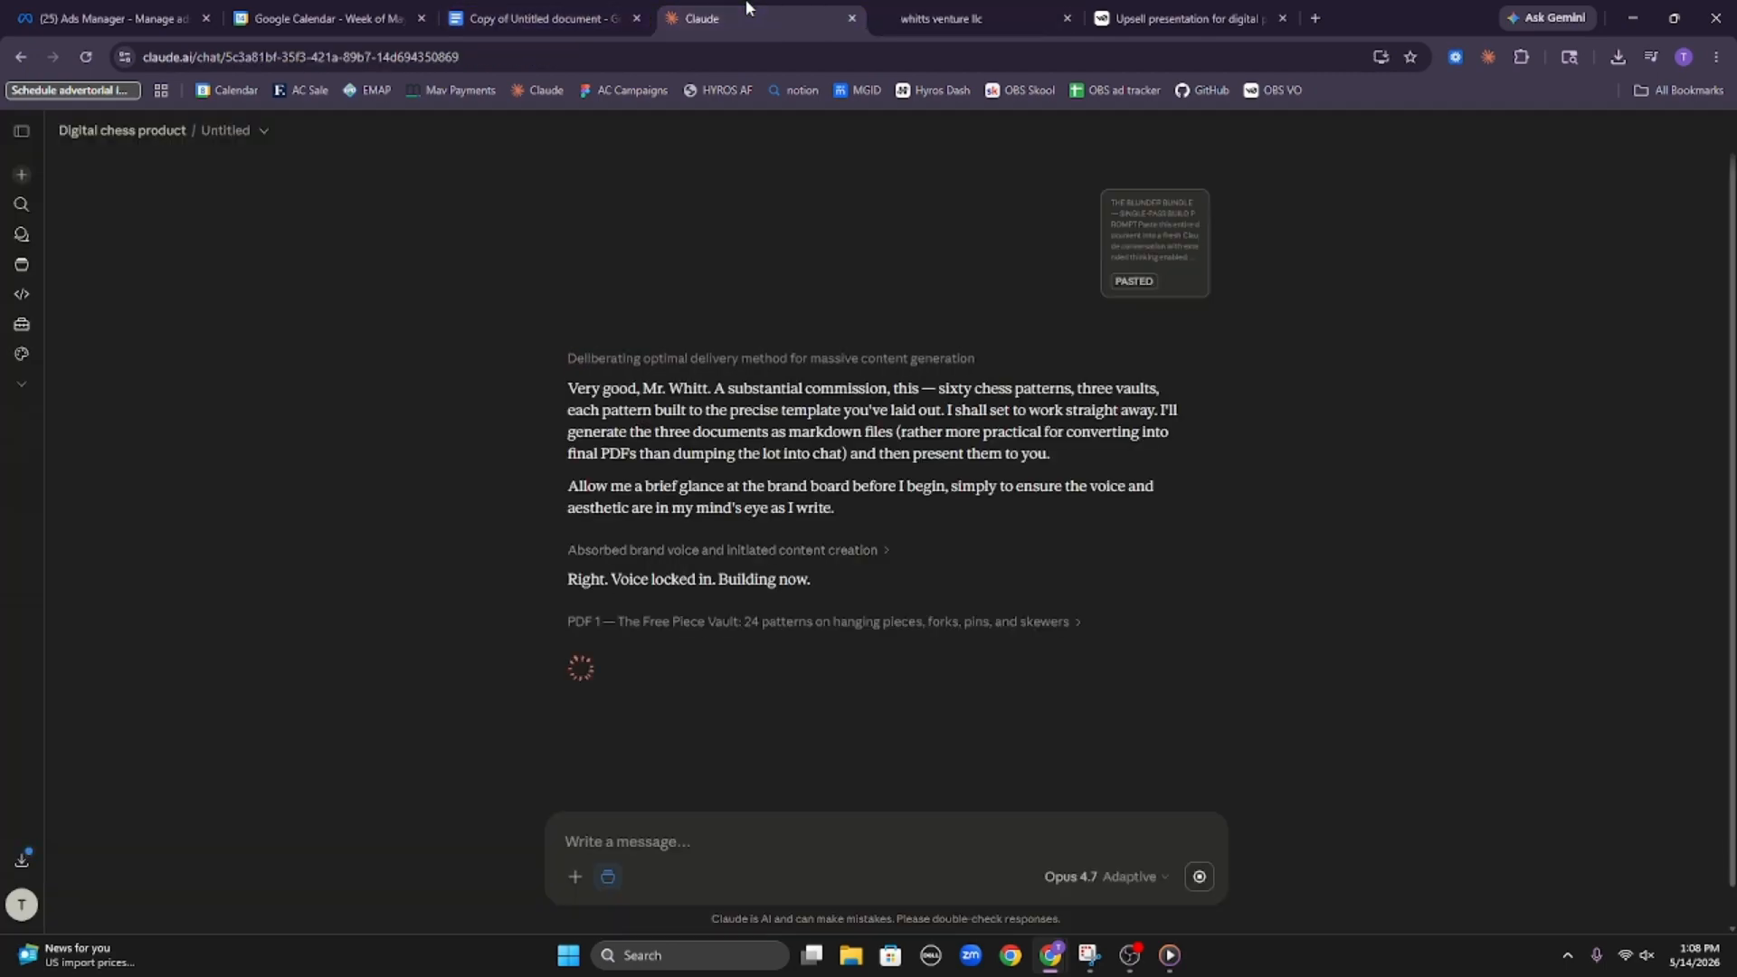
scroll(886, 589, "down", 1)
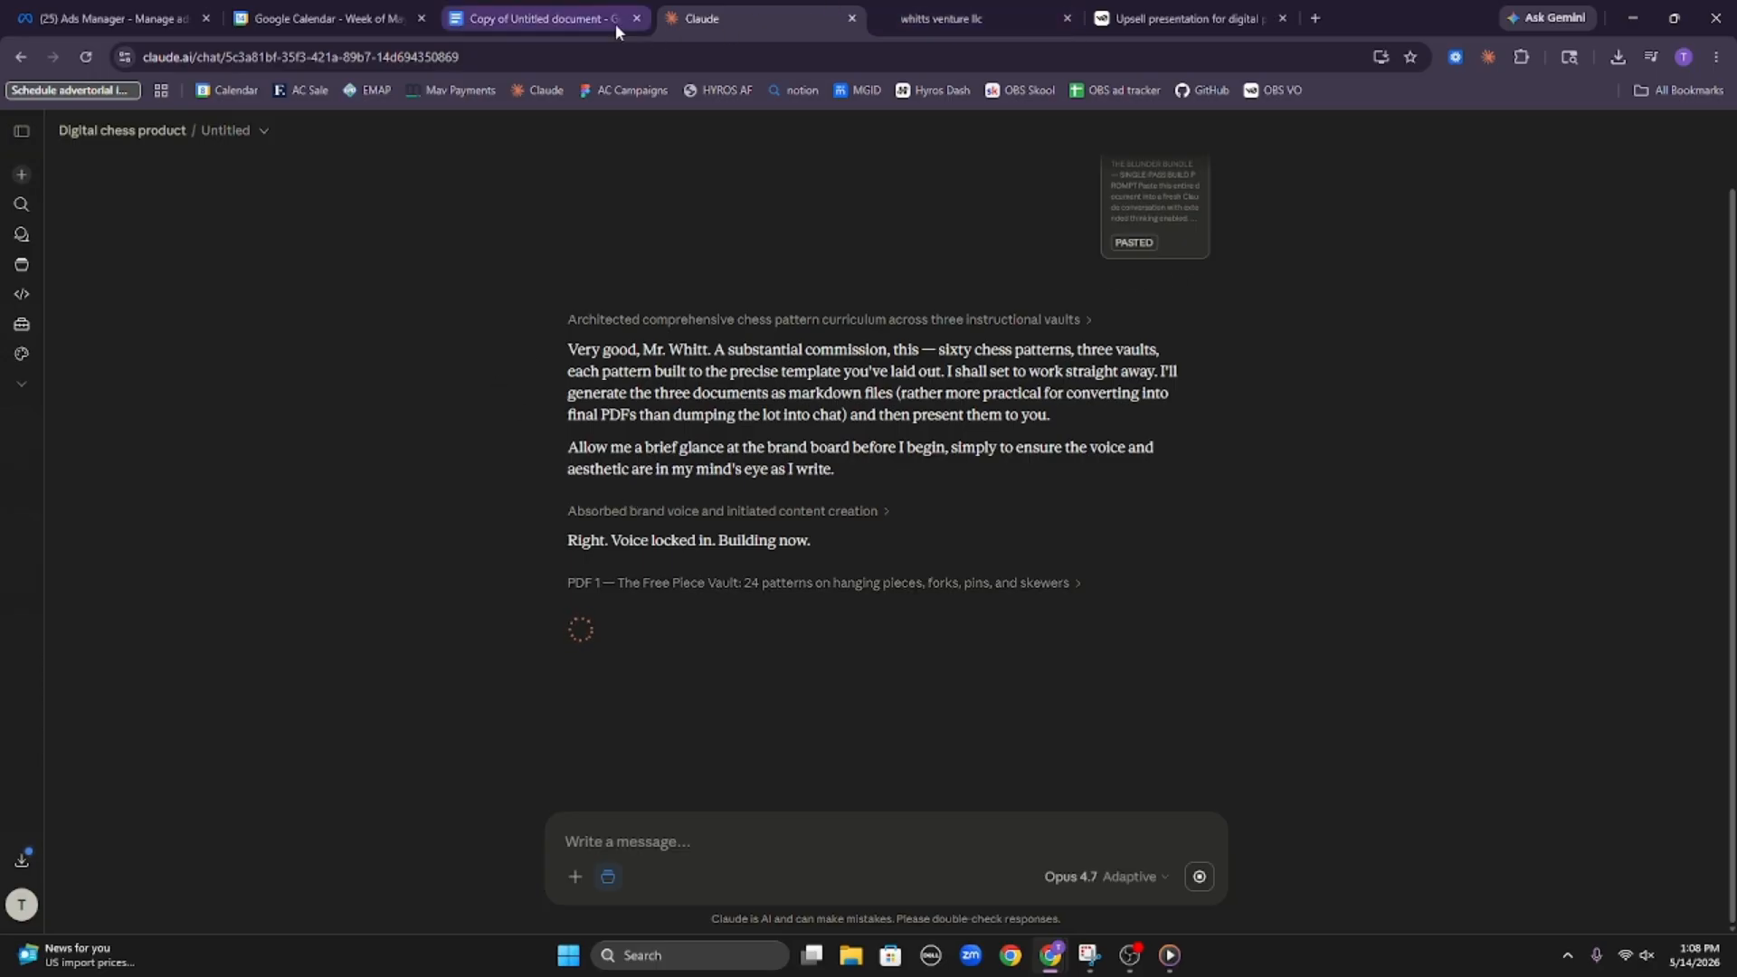
right_click(720, 19)
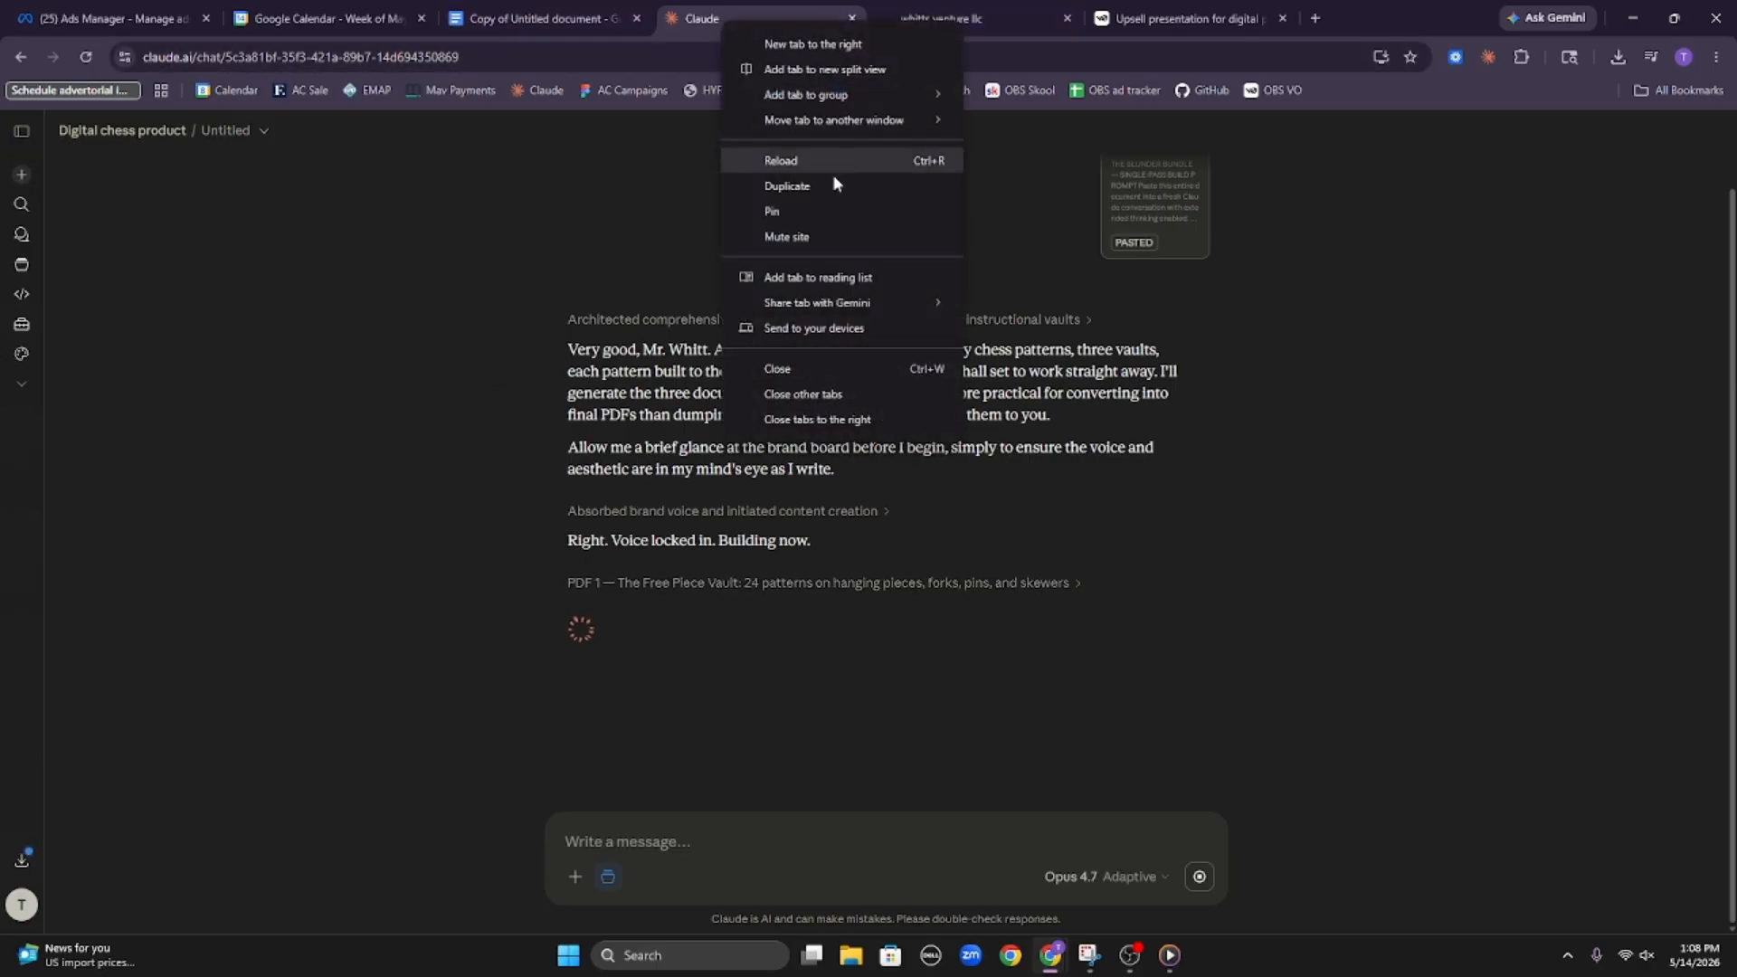
left_click(832, 188)
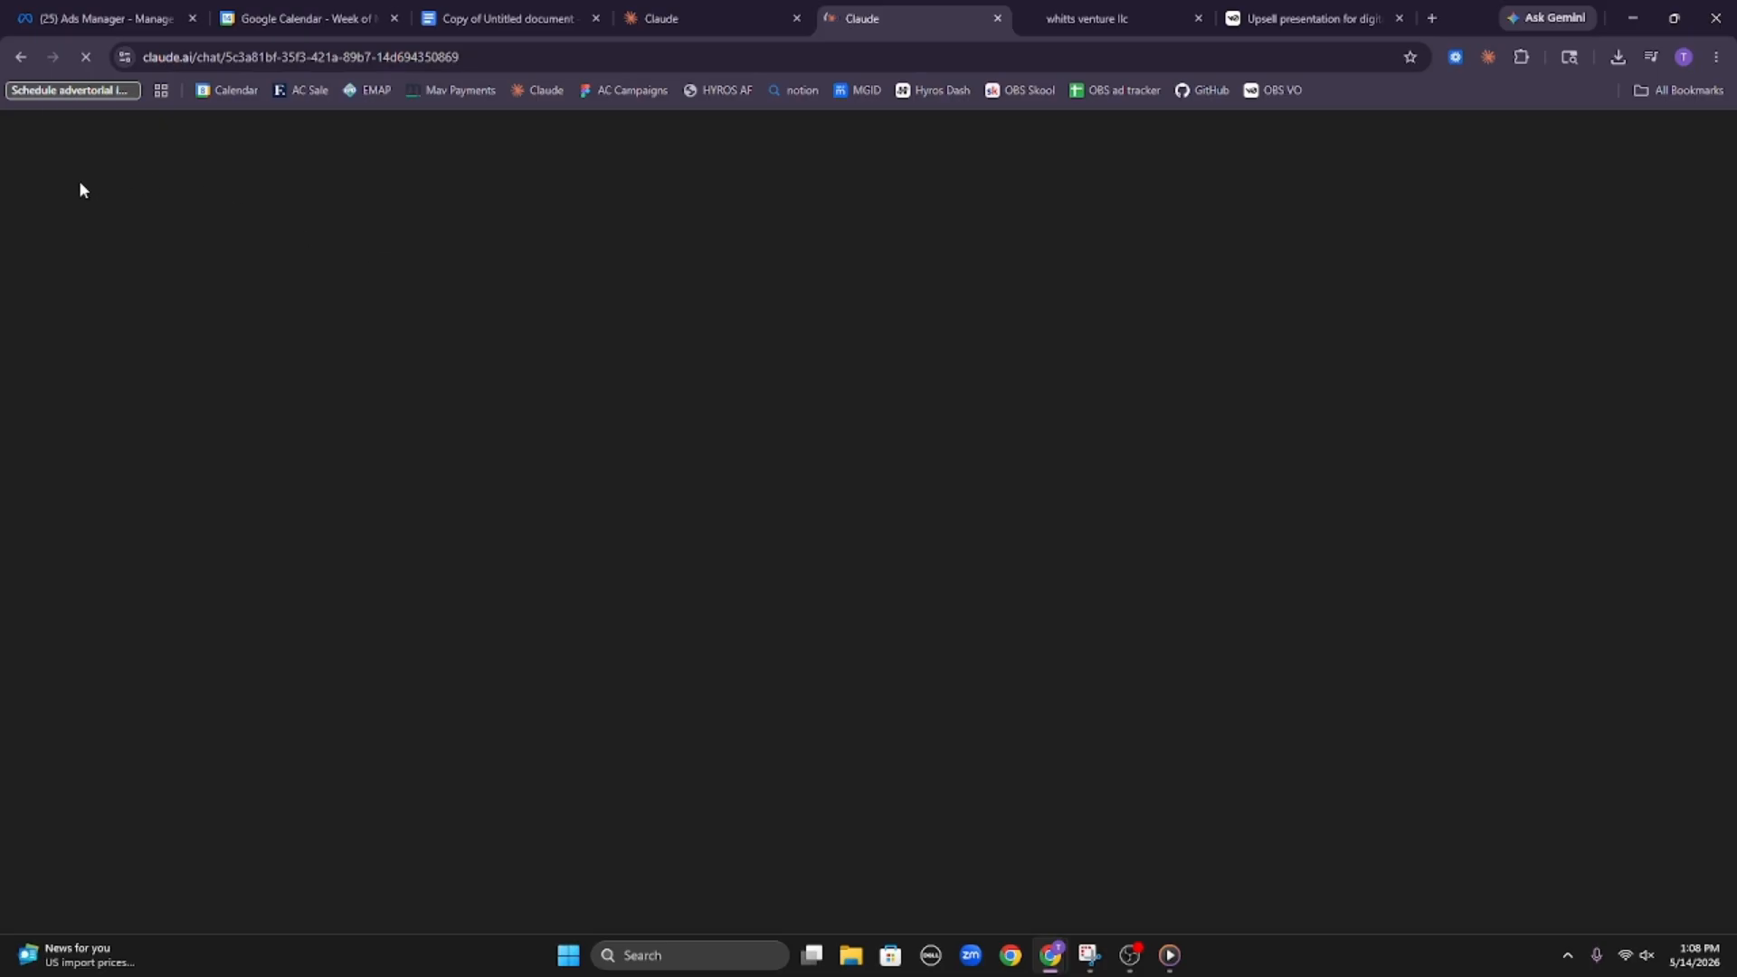
left_click(78, 139)
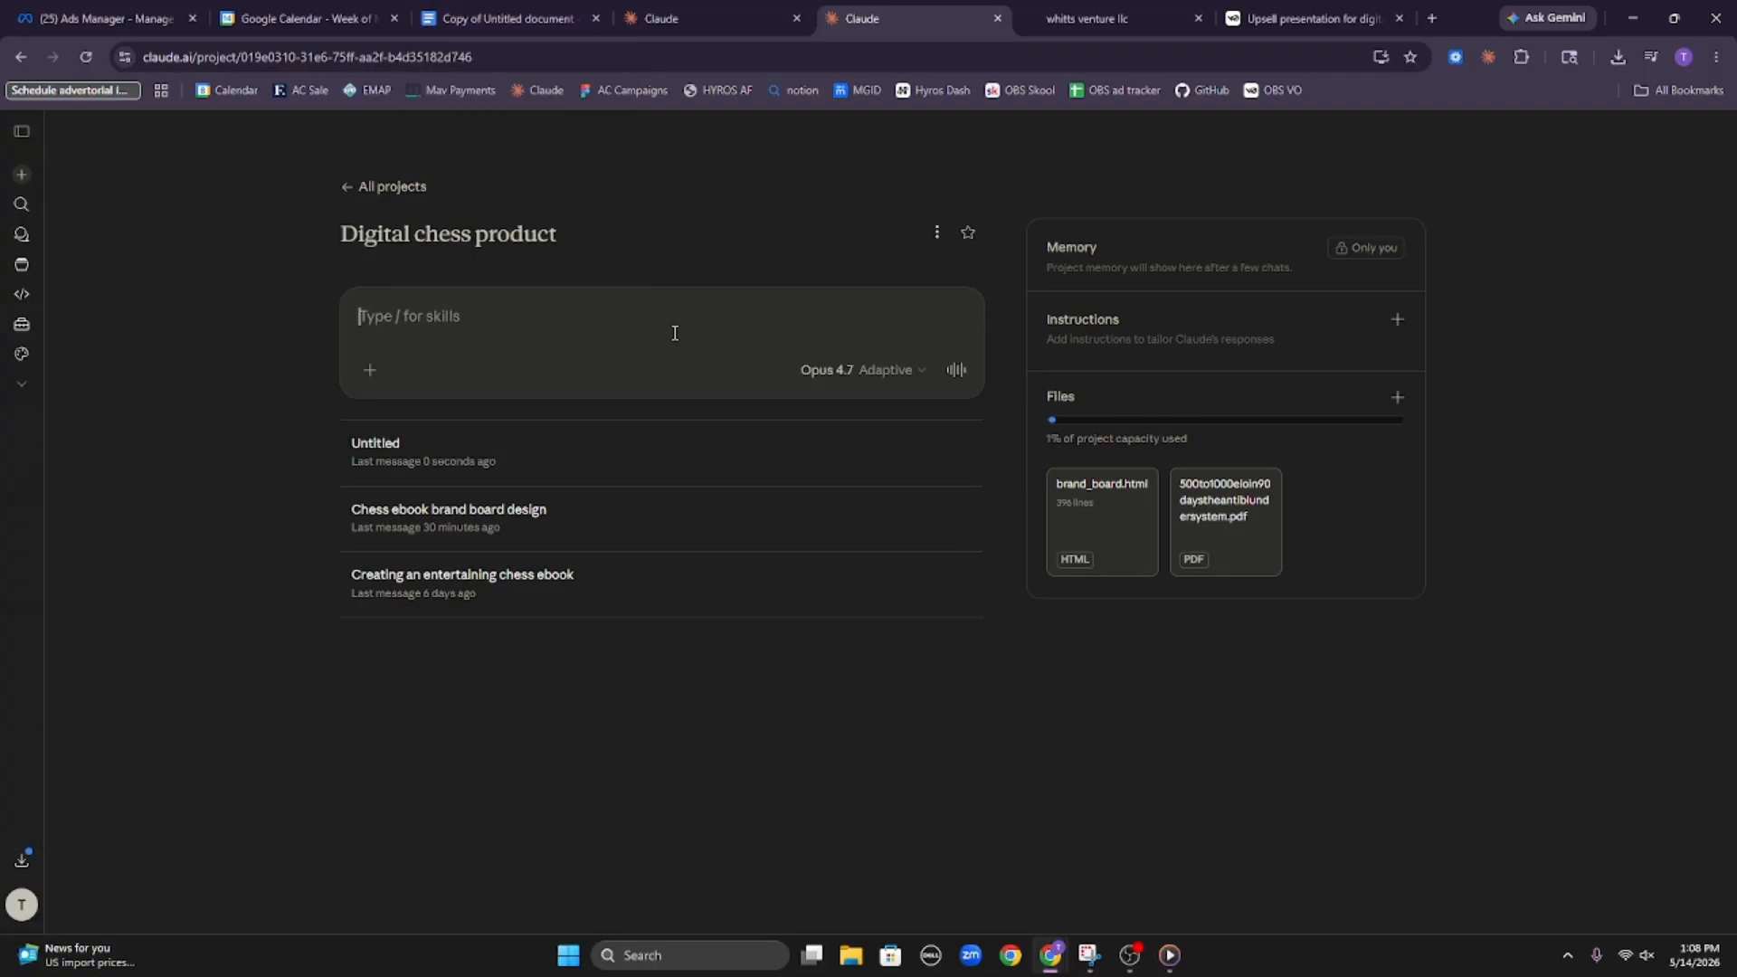
type("YES, ADD THIS FOR $147")
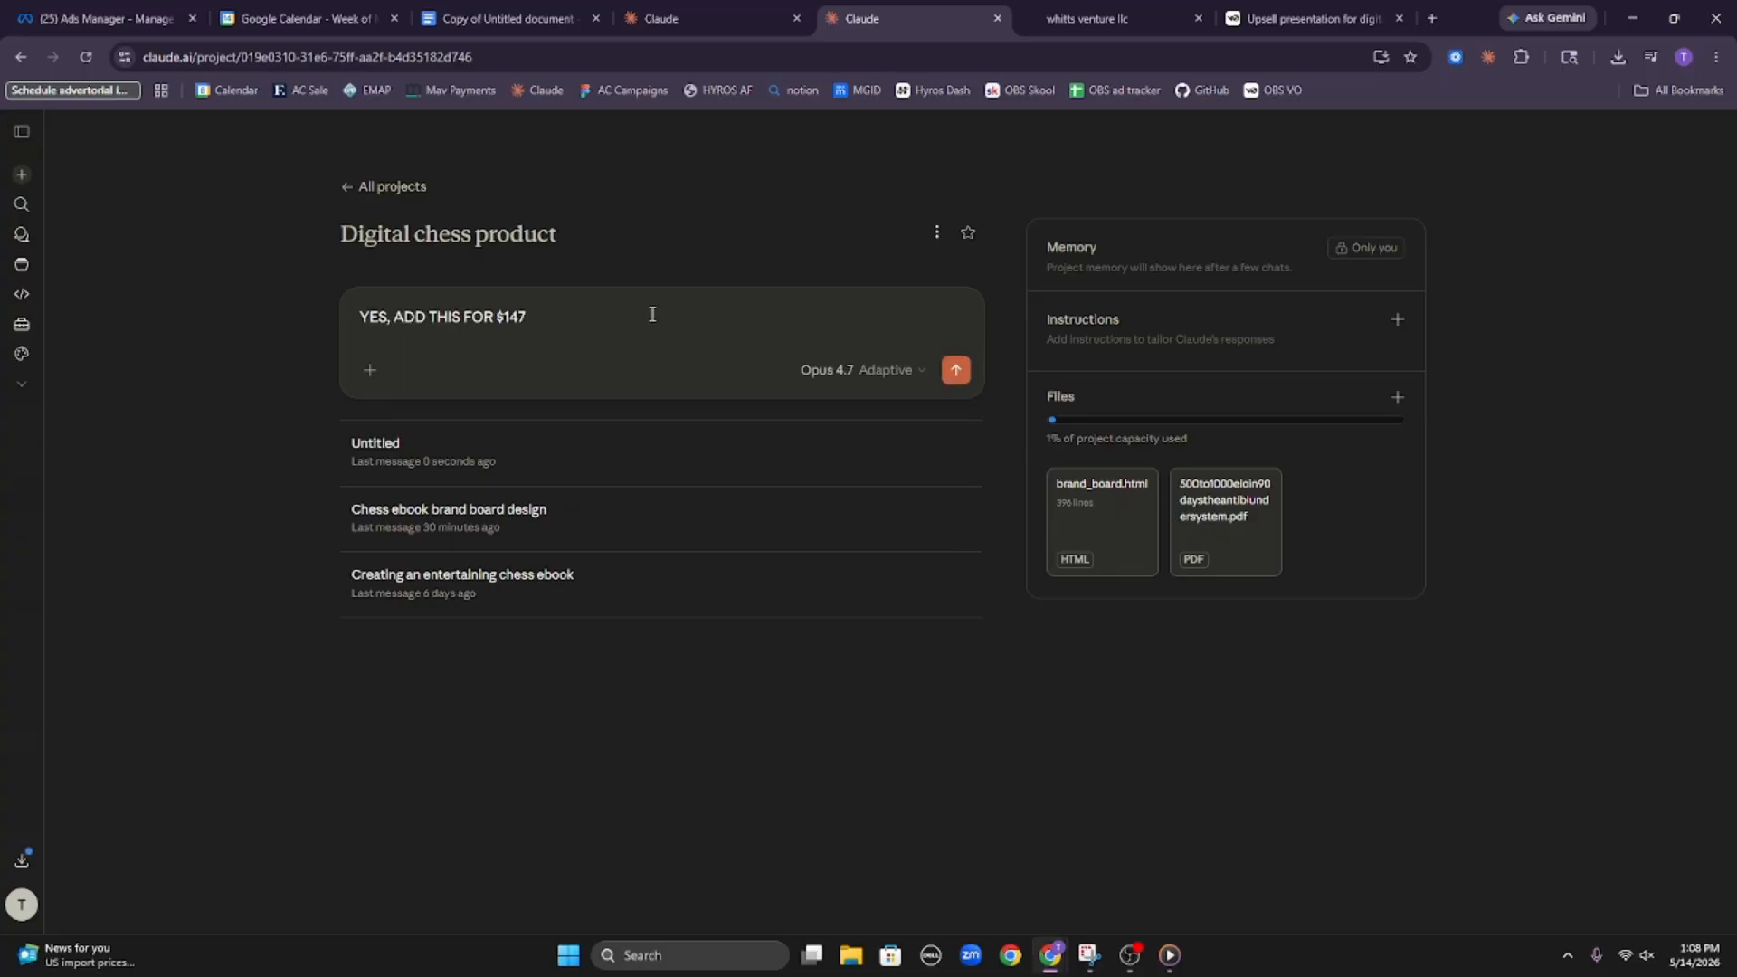
key("ctrl+a")
key("BackSpace")
Switch to the Blunder Bundle build prompt in Google Docs and review its introduction and Part 1 project context
left_click(507, 18)
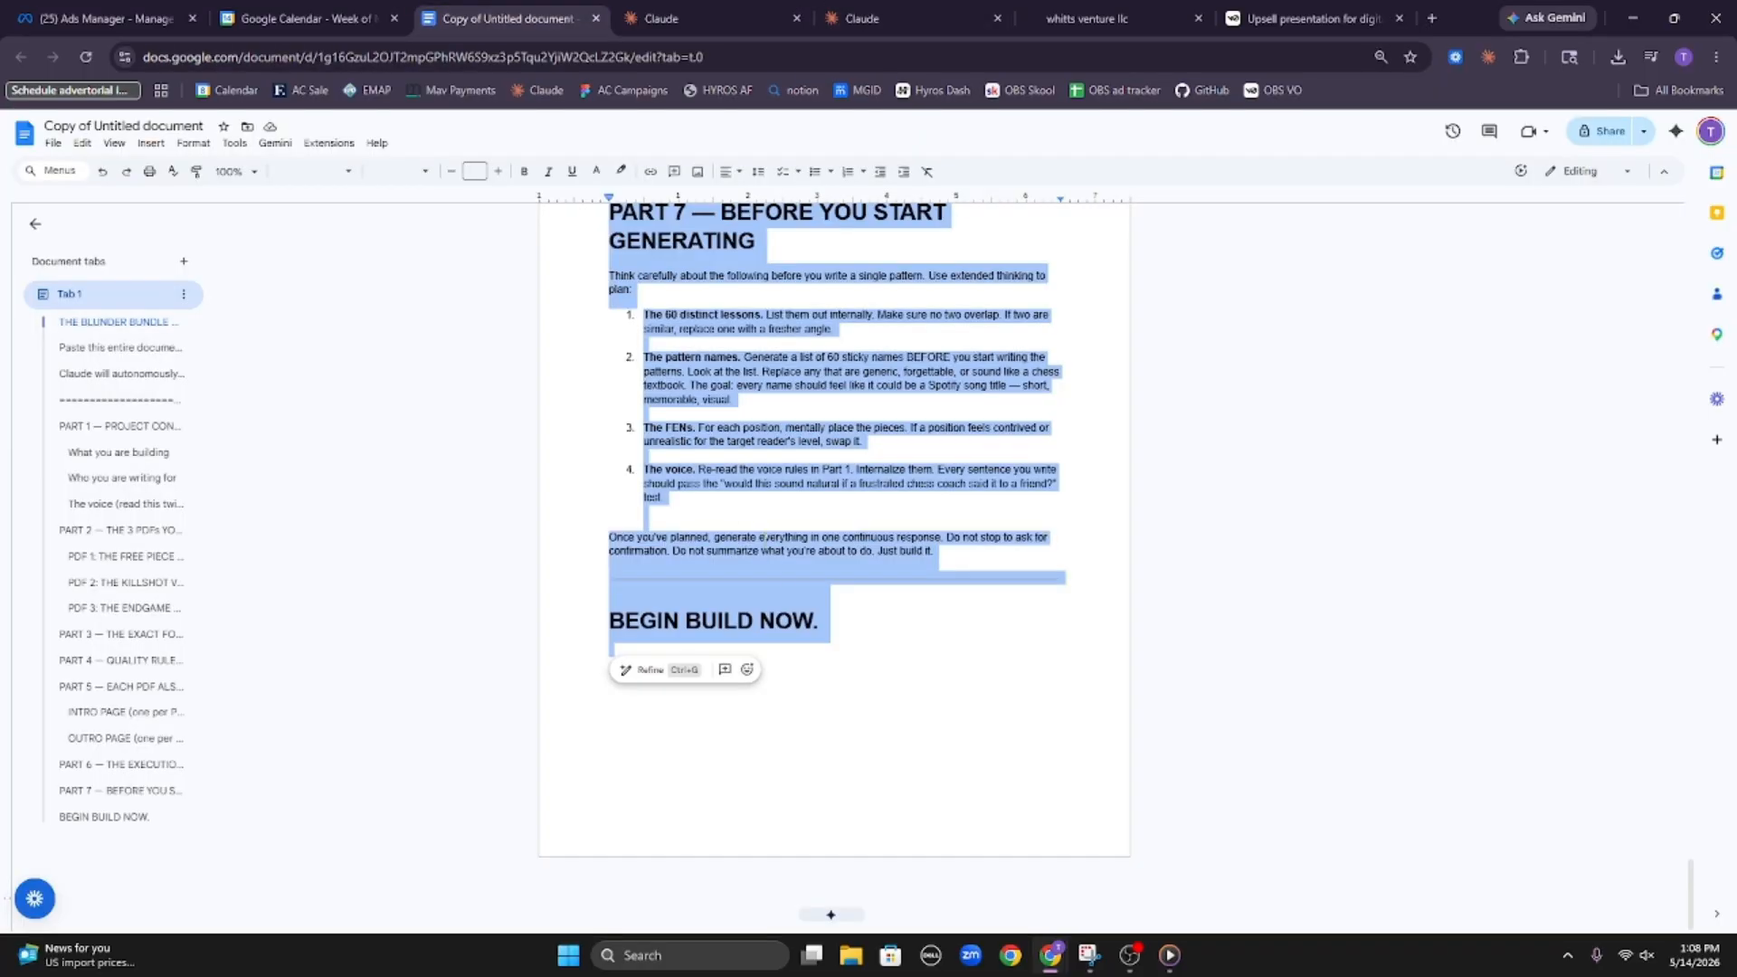
scroll(782, 617, "up", 10)
scroll(783, 617, "up", 5)
left_click(773, 597)
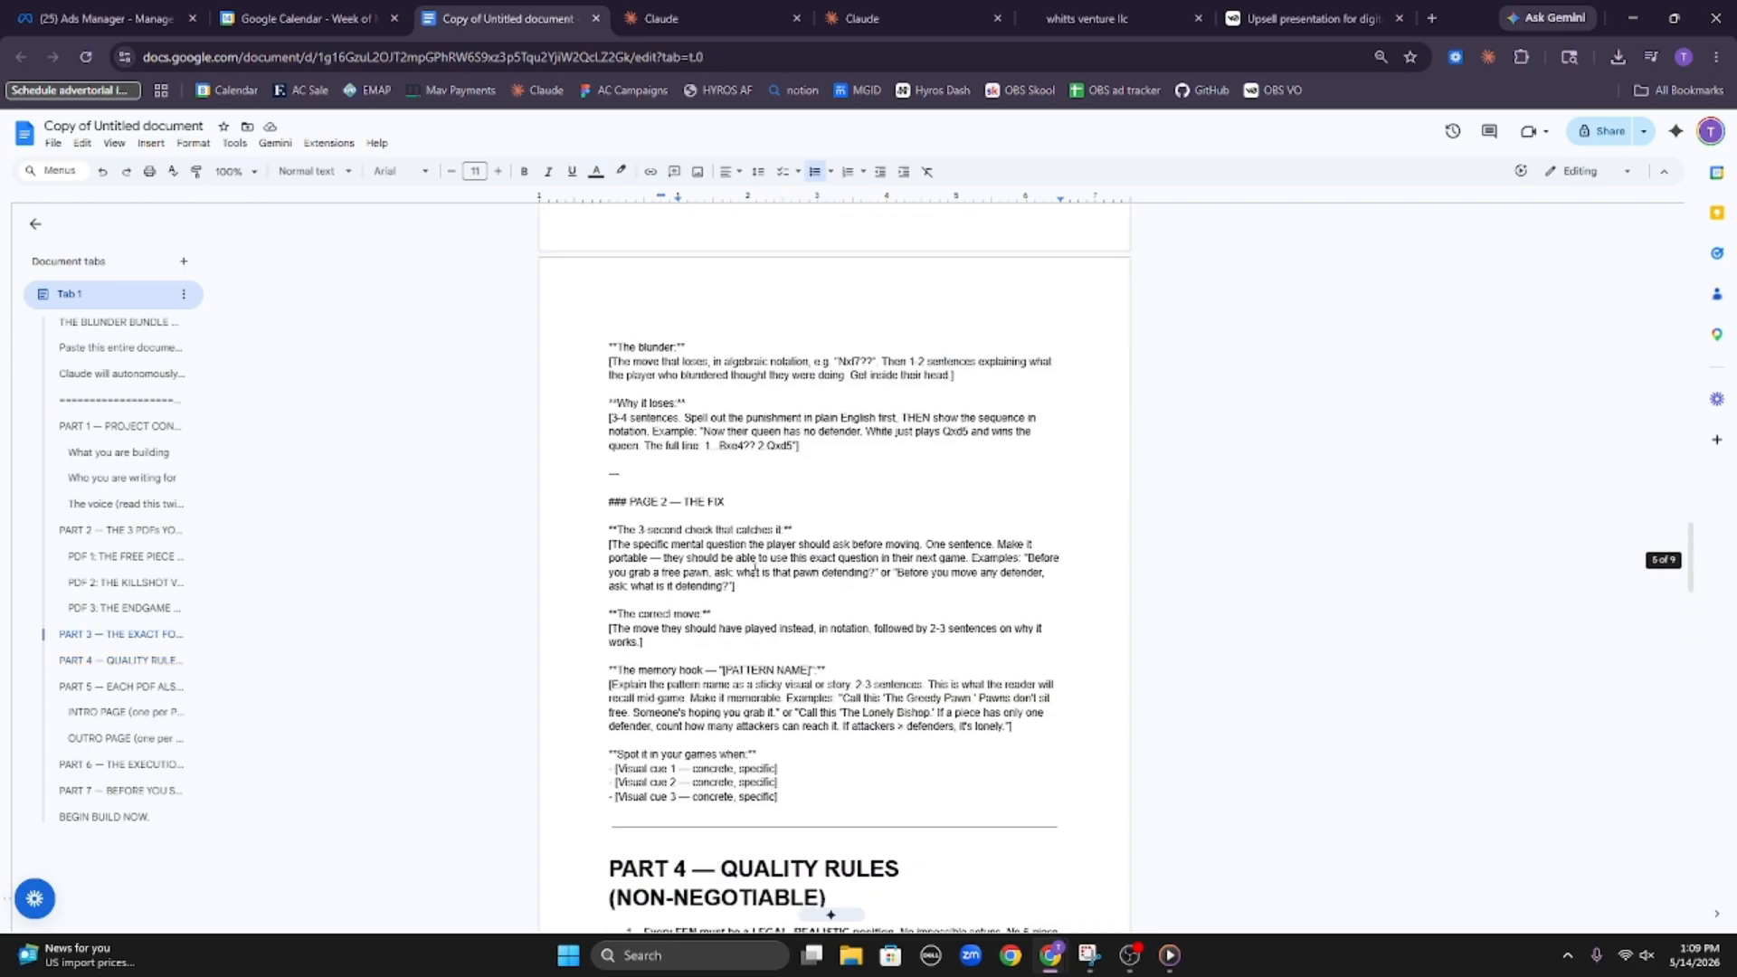
scroll(764, 579, "up", 10)
scroll(764, 568, "up", 15)
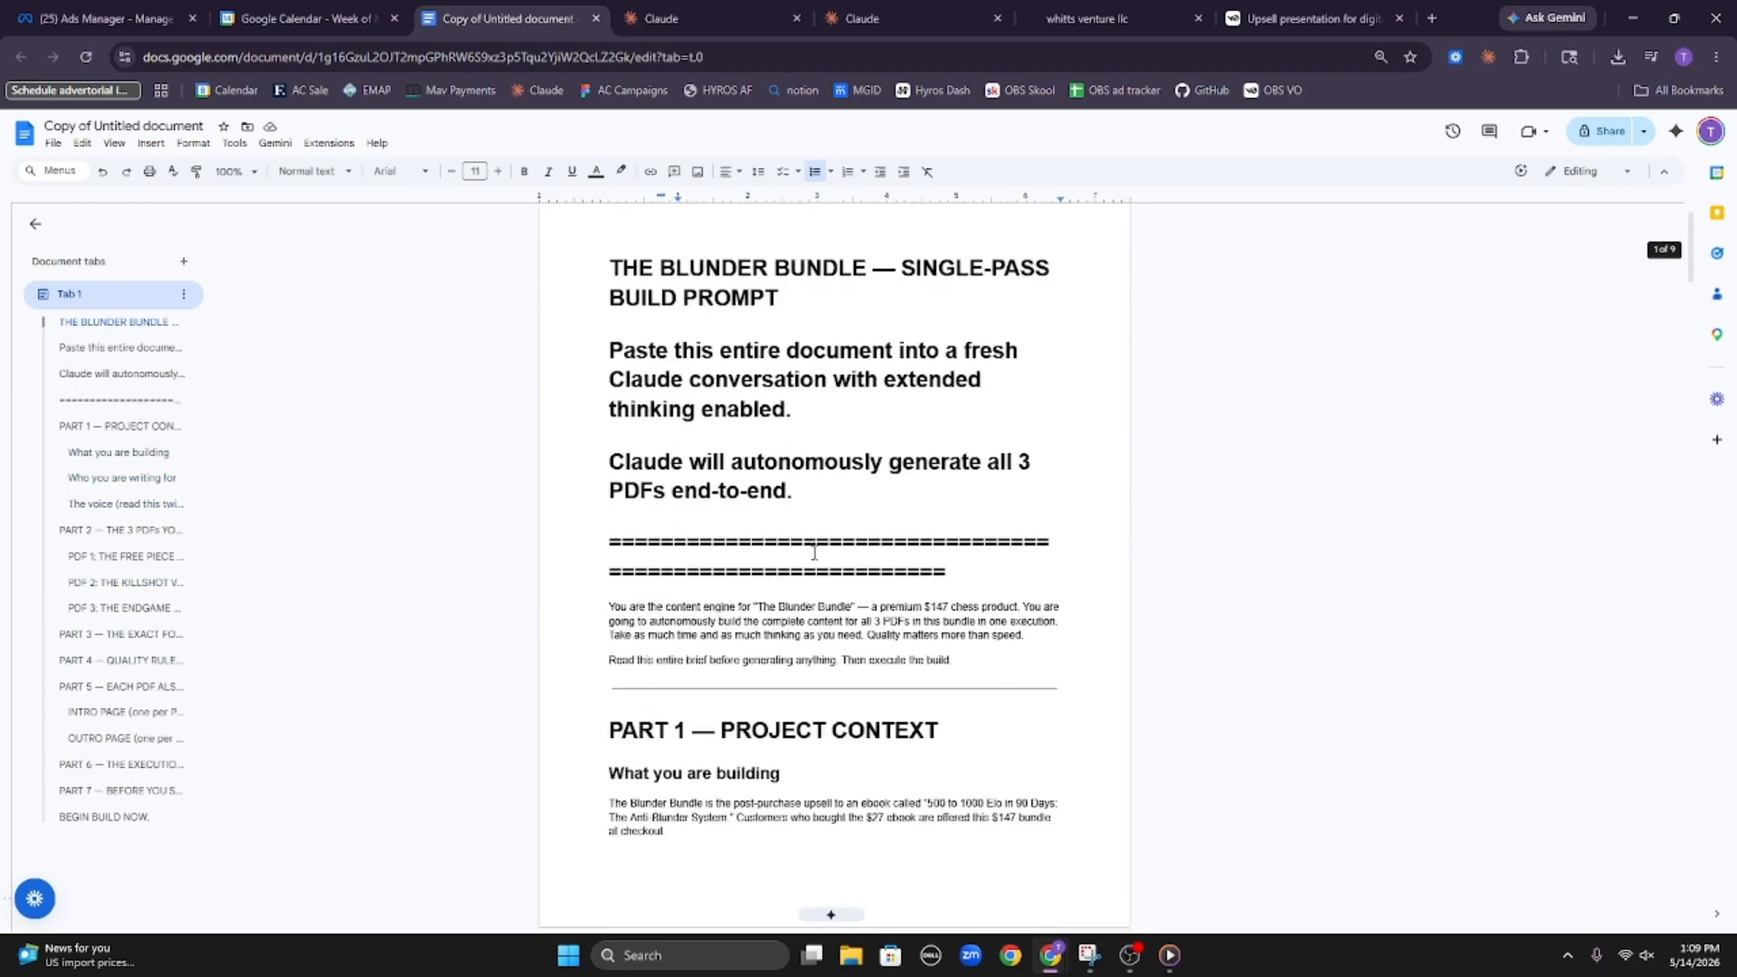
scroll(731, 503, "down", 9)
scroll(714, 515, "up", 6)
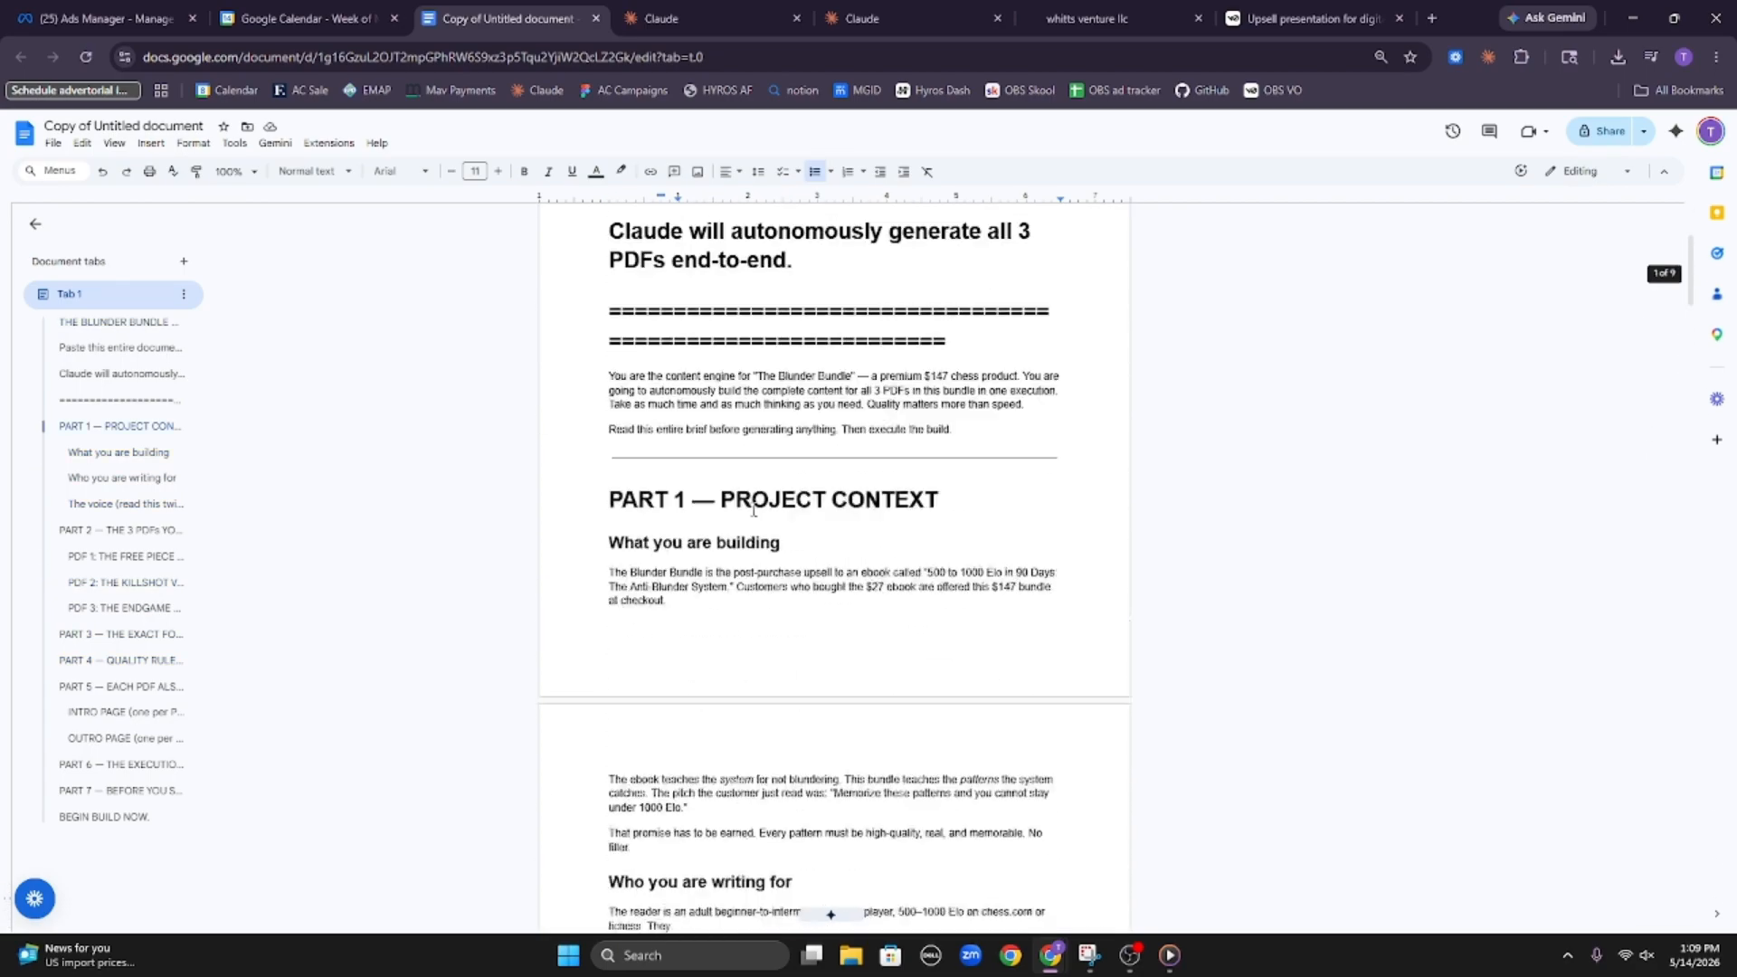
left_click_drag(603, 561, 929, 783)
scroll(928, 783, "down", 5)
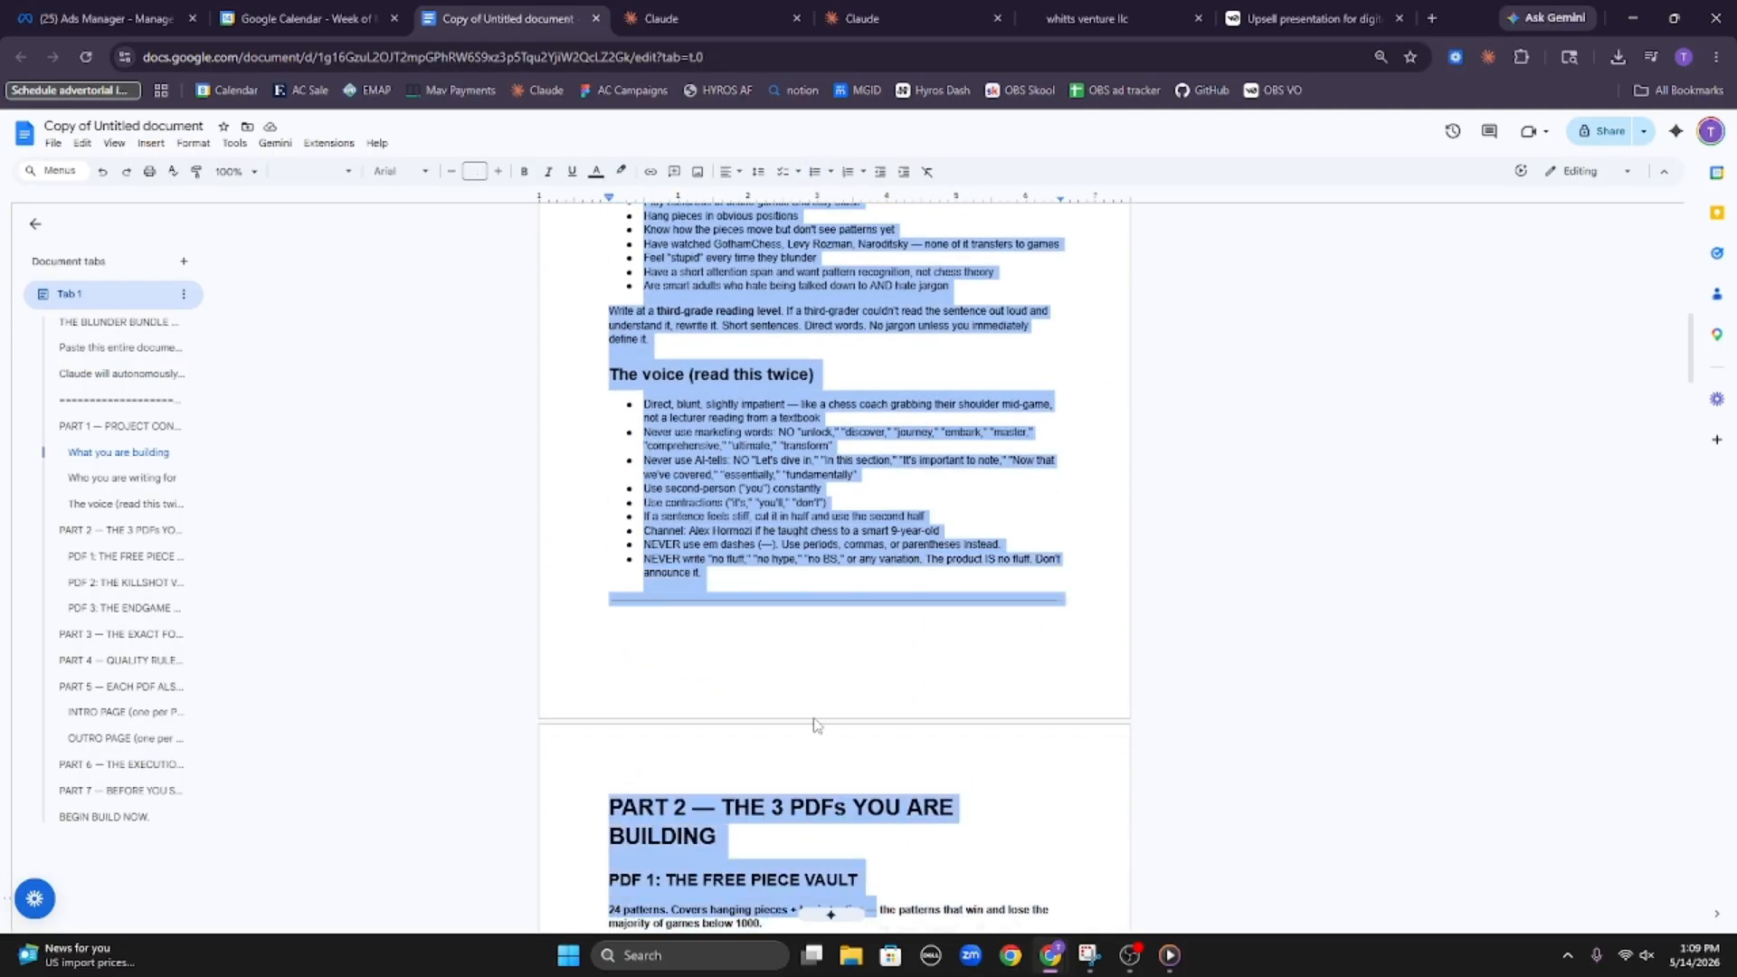
Review Part 2's descriptions of the three PDFs and the pattern format in Part 3 of the build prompt
left_click(814, 769)
scroll(818, 822, "down", 5)
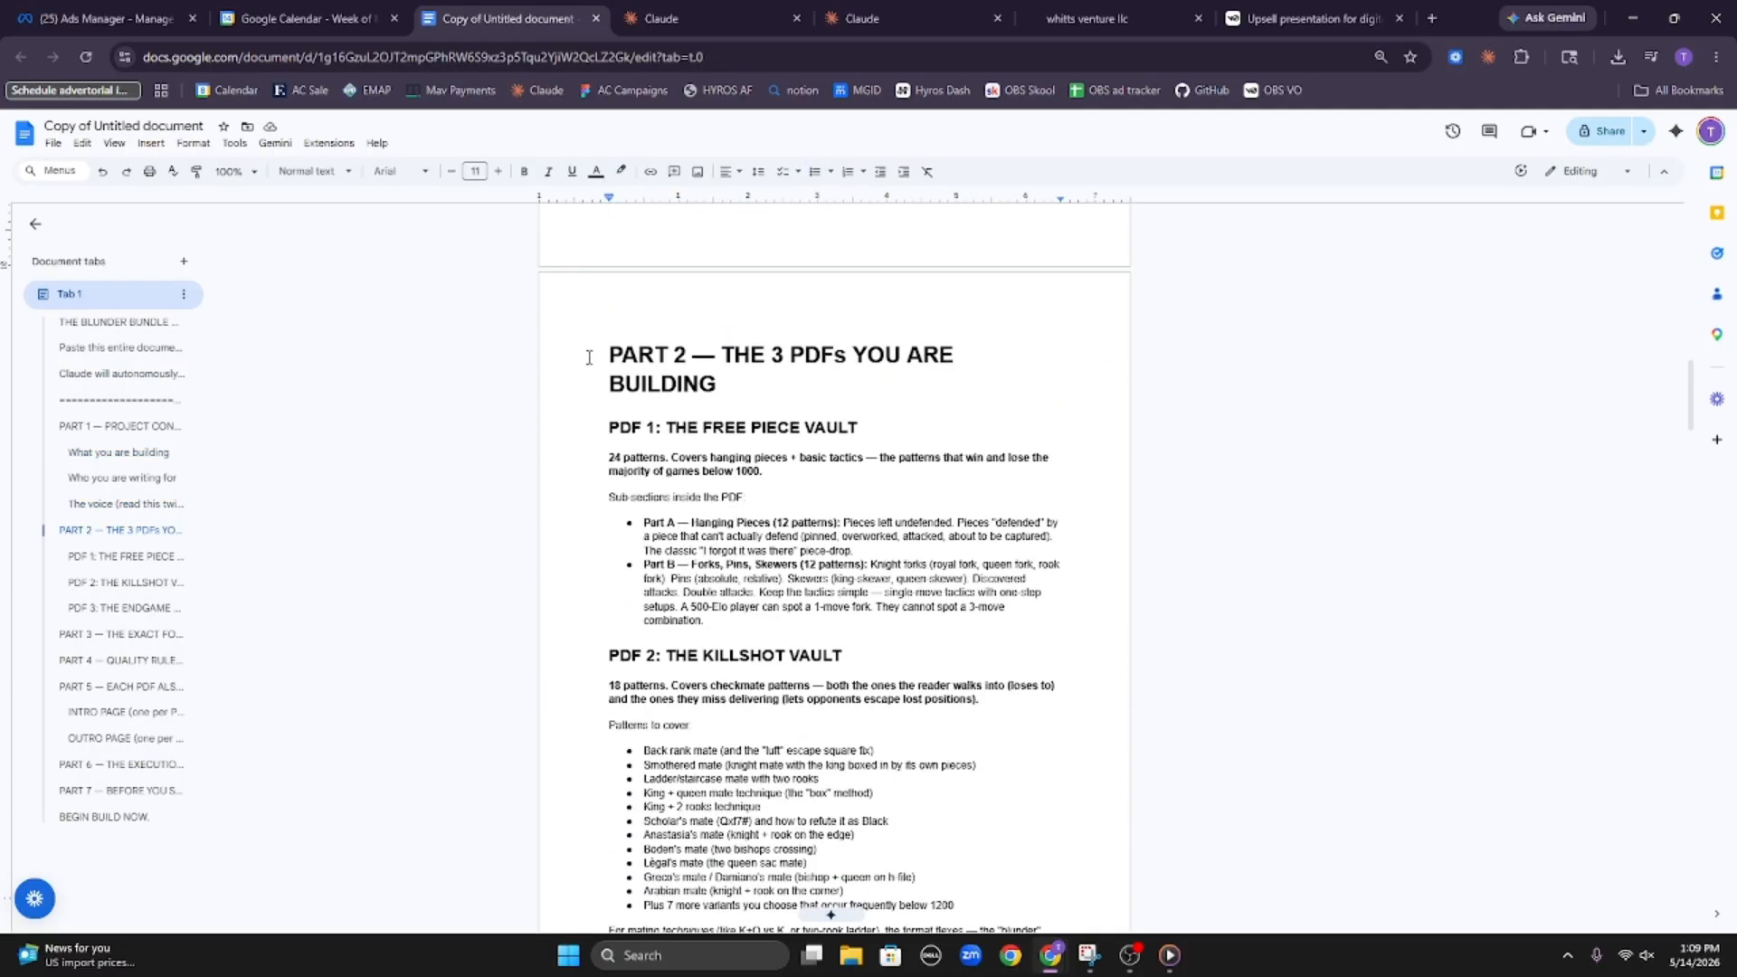
left_click_drag(592, 342, 724, 388)
left_click(748, 362)
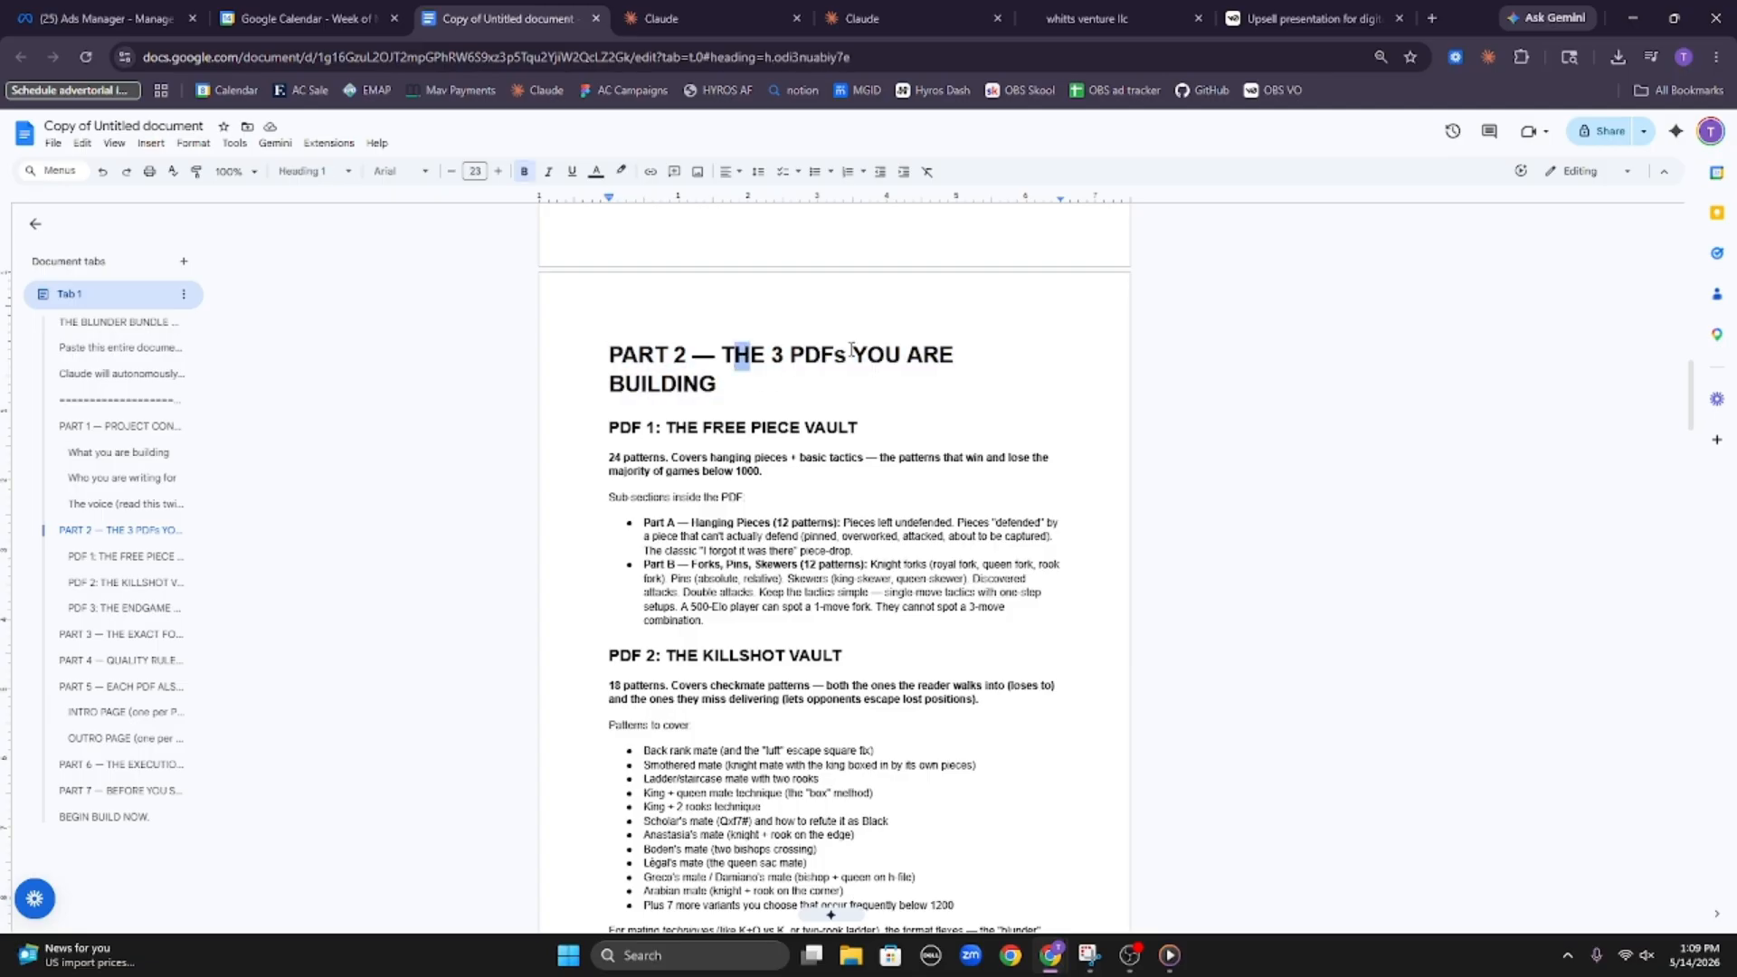
left_click_drag(851, 349, 950, 355)
left_click(864, 520)
scroll(608, 513, "down", 3)
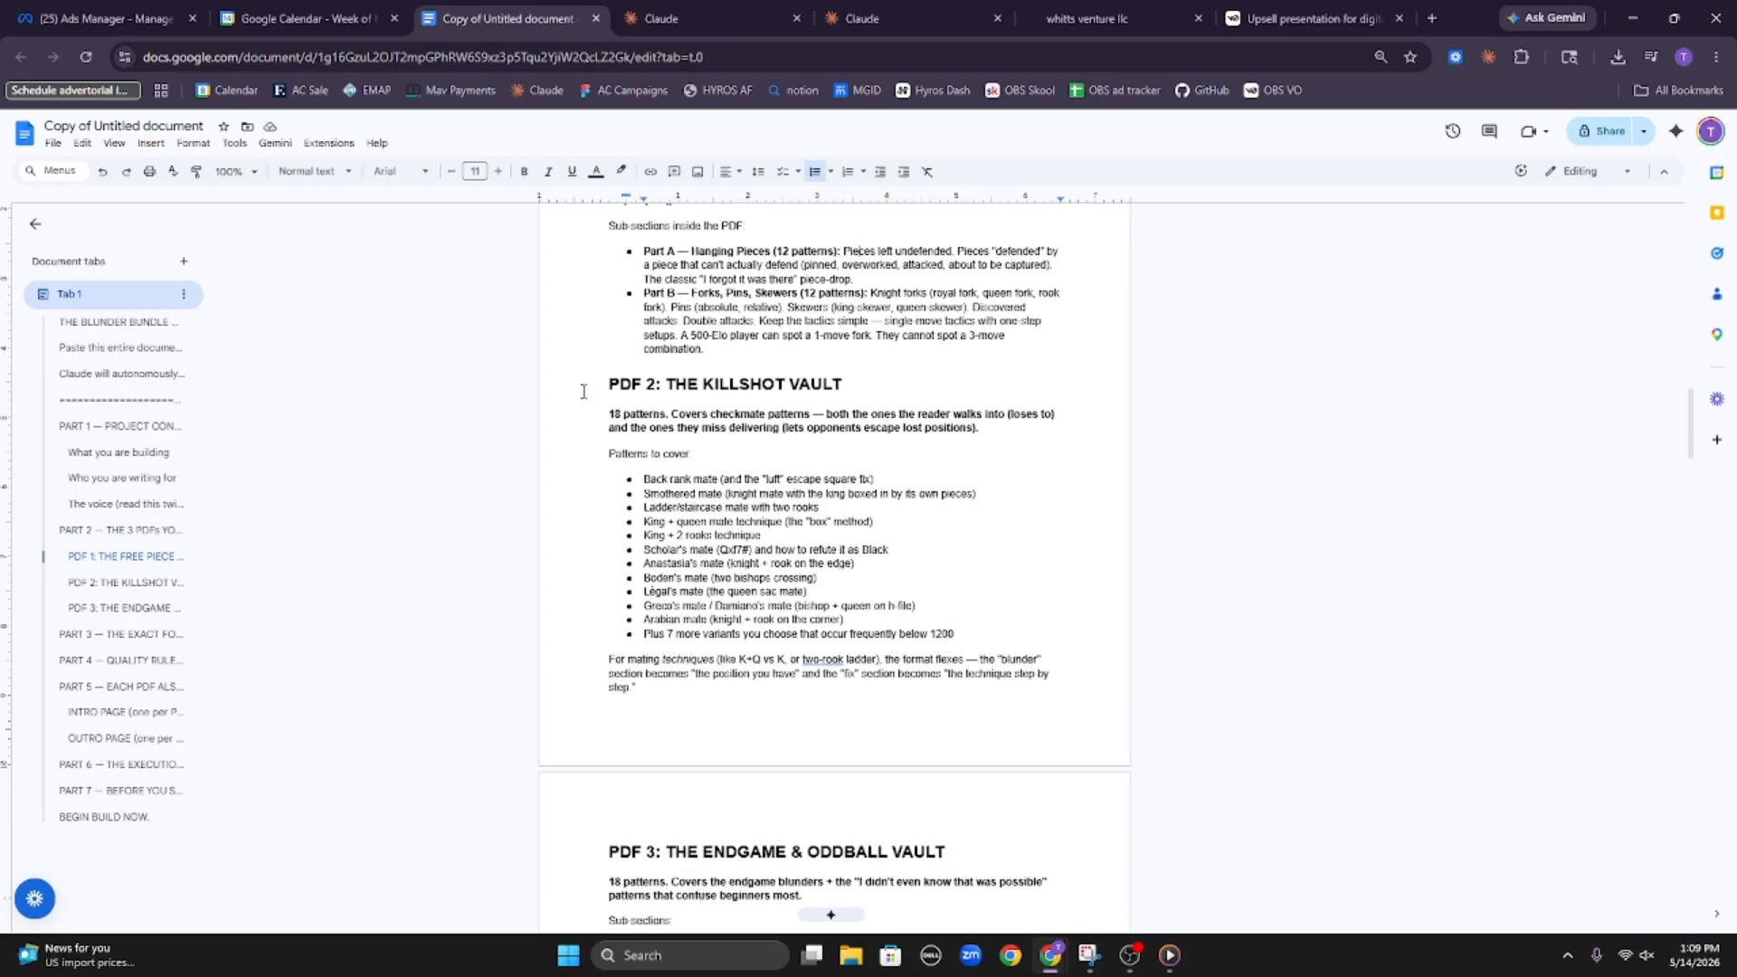
scroll(584, 390, "down", 4)
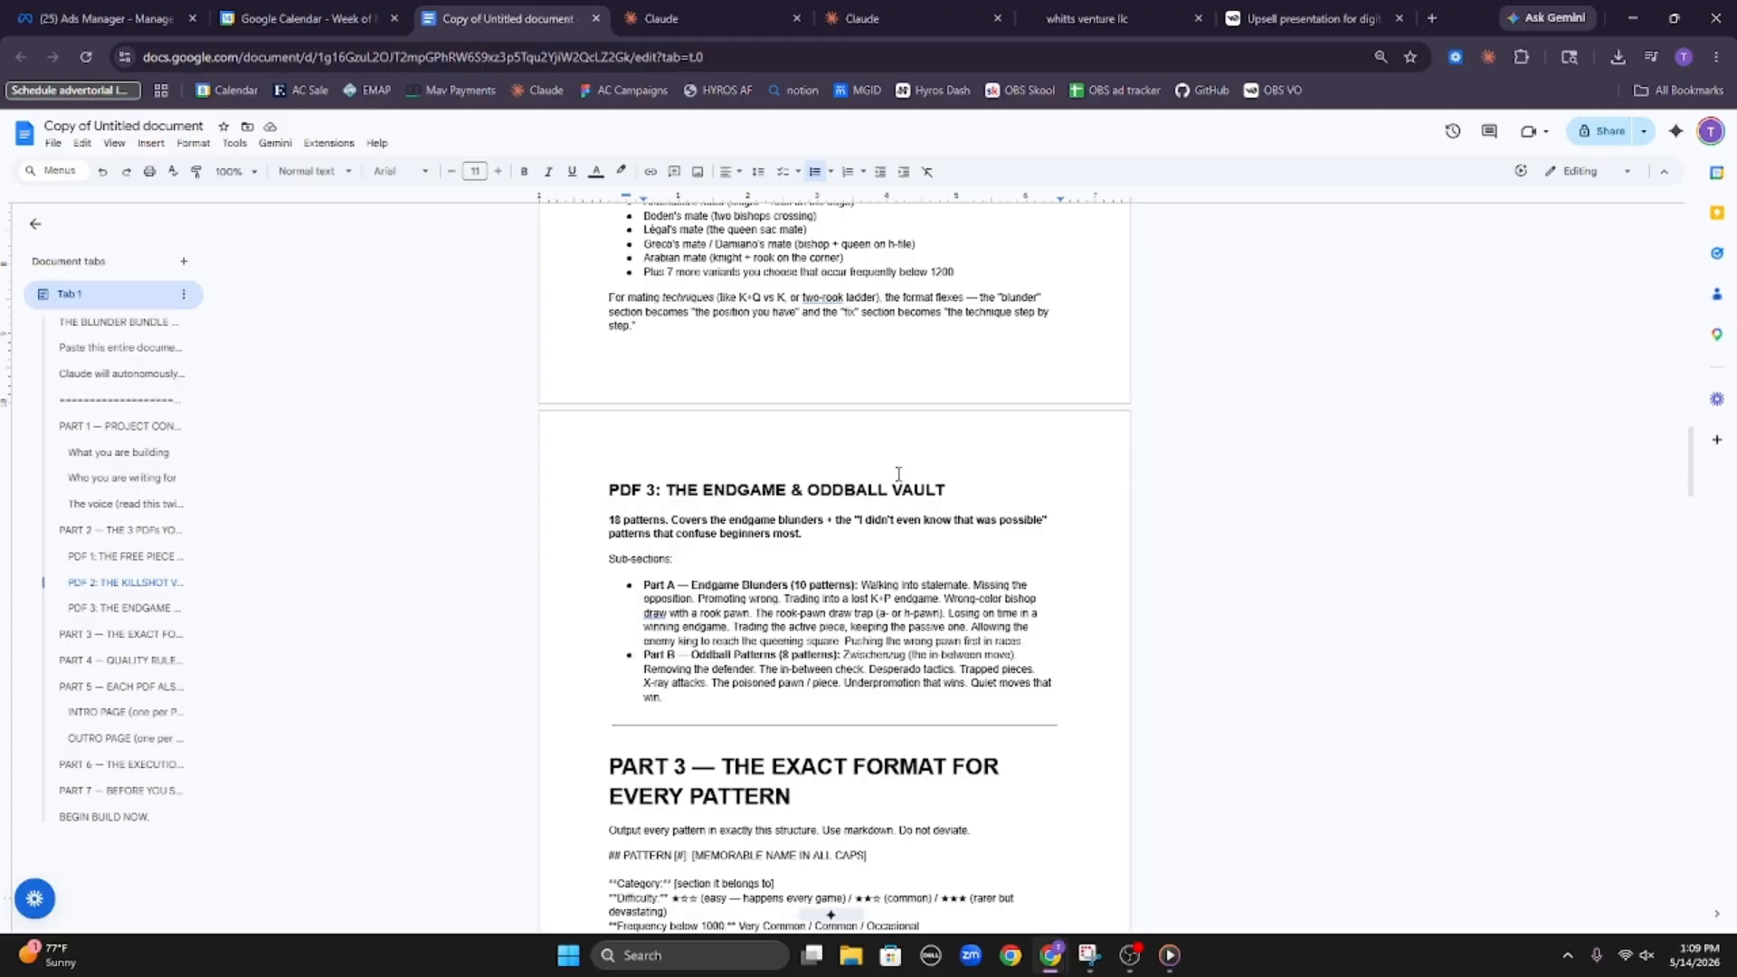
scroll(898, 474, "down", 2)
Copy the entire Blunder Bundle build prompt and switch to the Digital chess product project in Claude
key("ctrl+a")
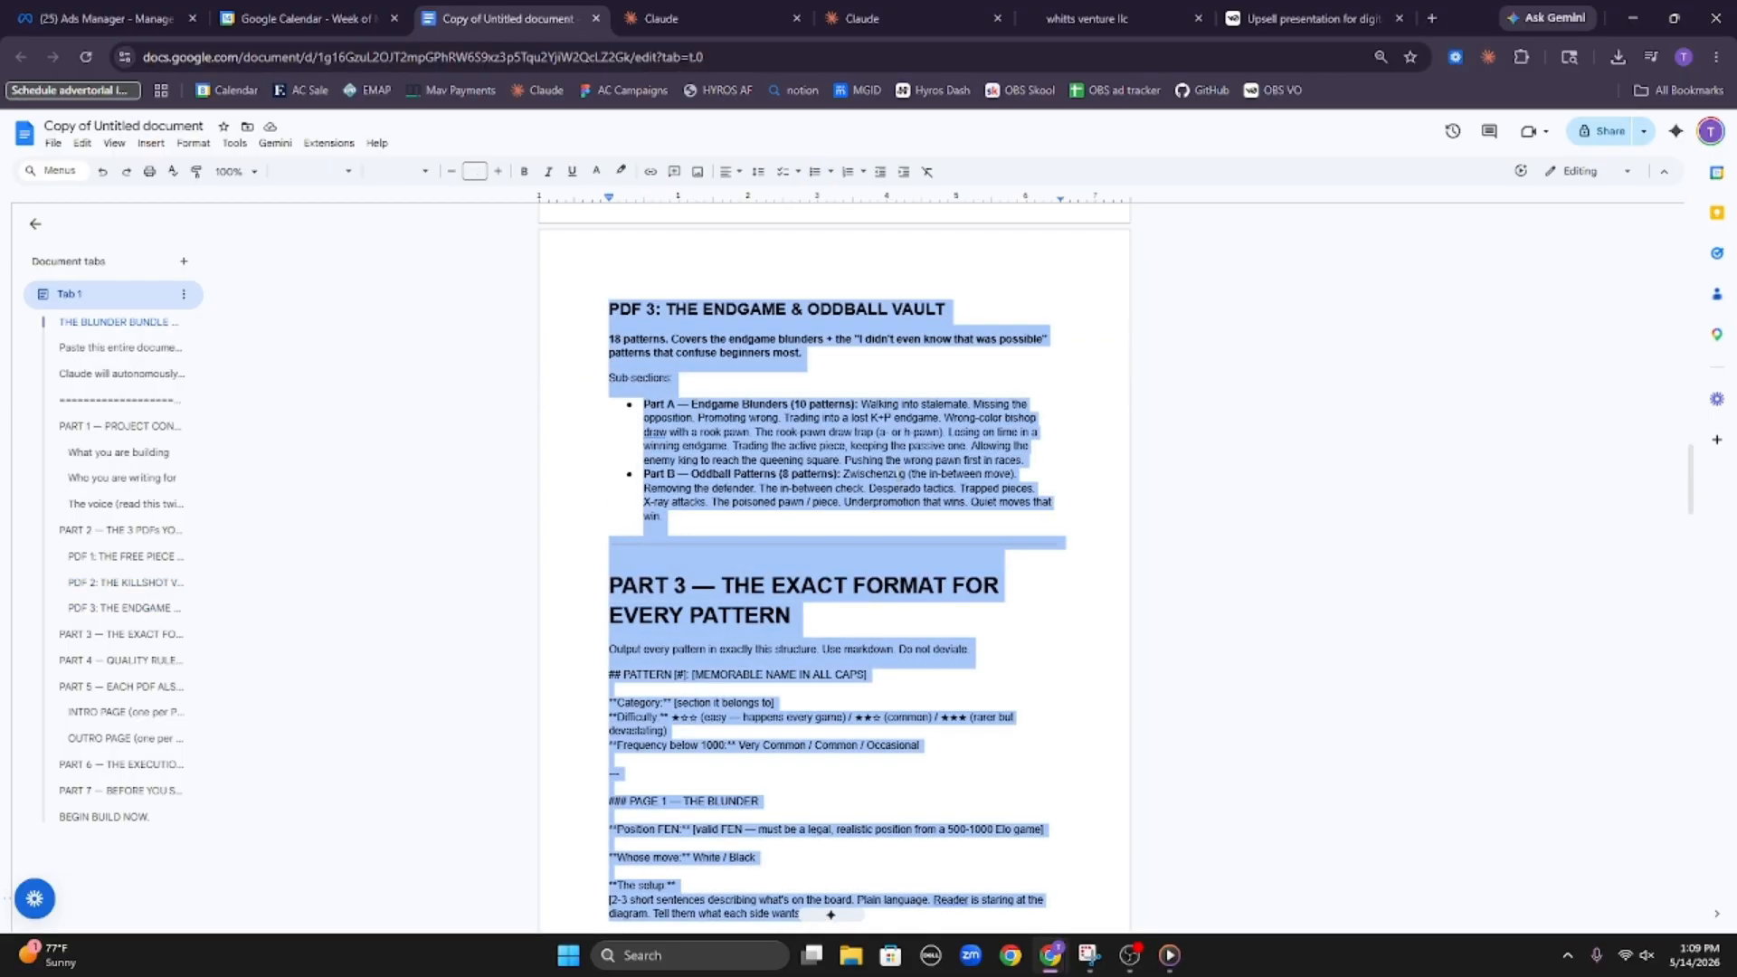
left_click(687, 18)
left_click(887, 18)
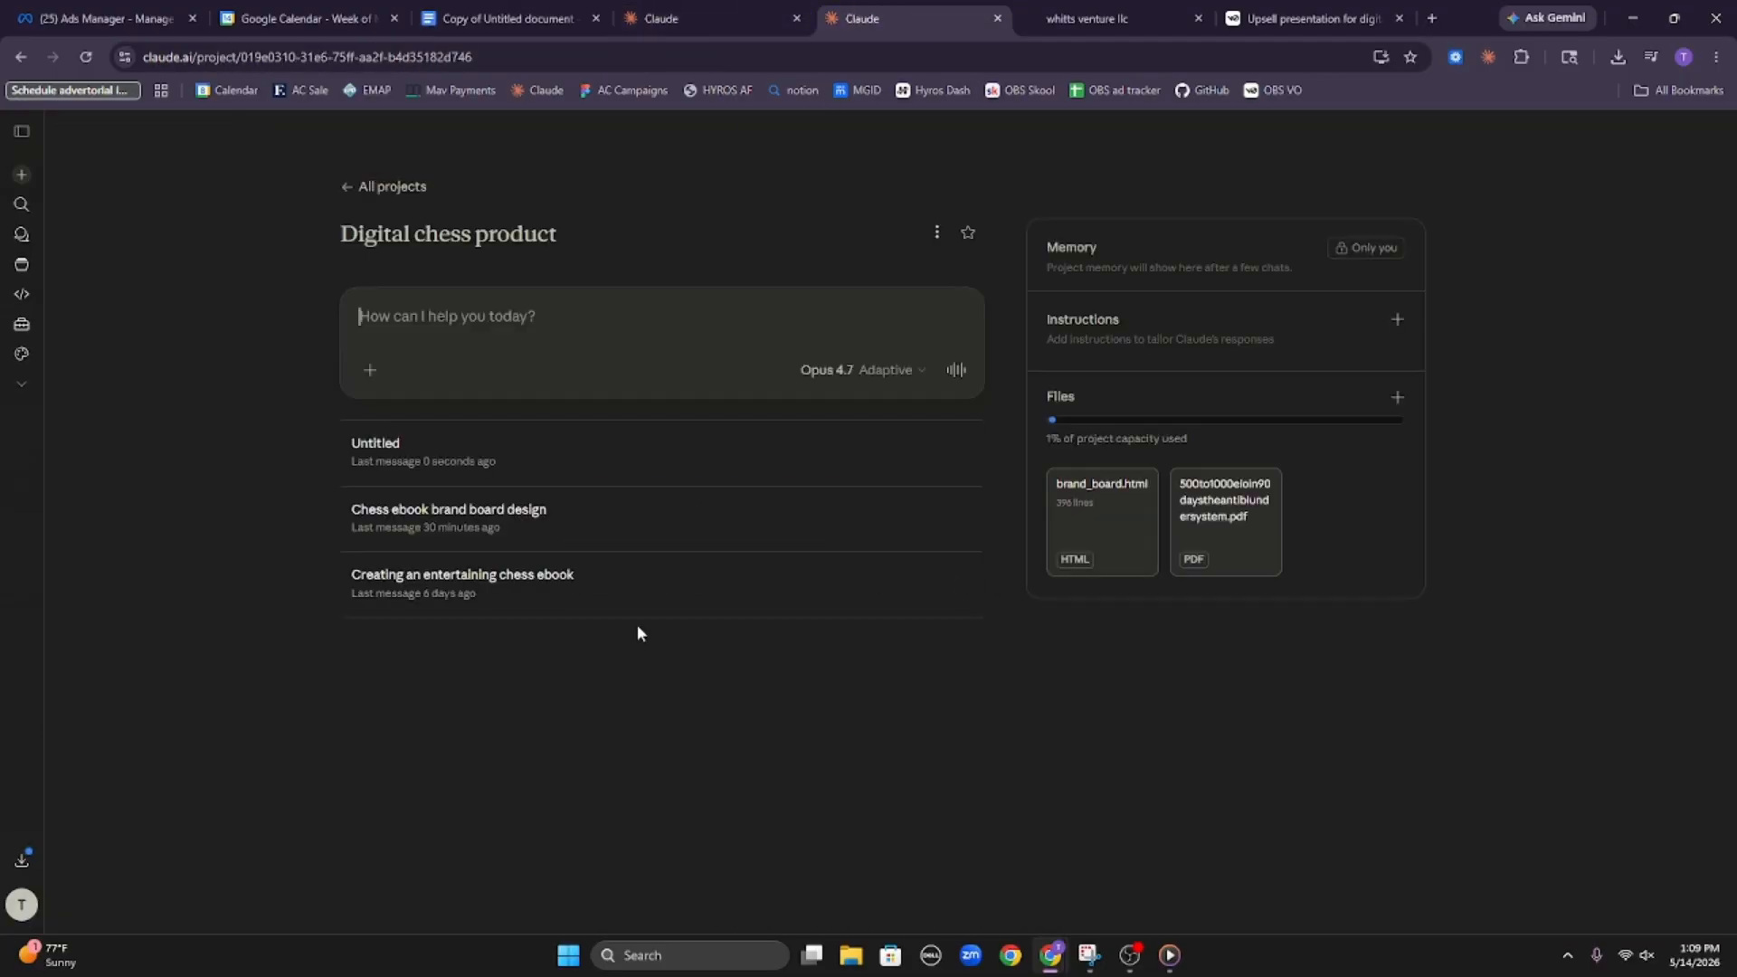
Write a new chat message saying the attached prompt is for the upsell product and must only be used as context, not followed
type("I have a")
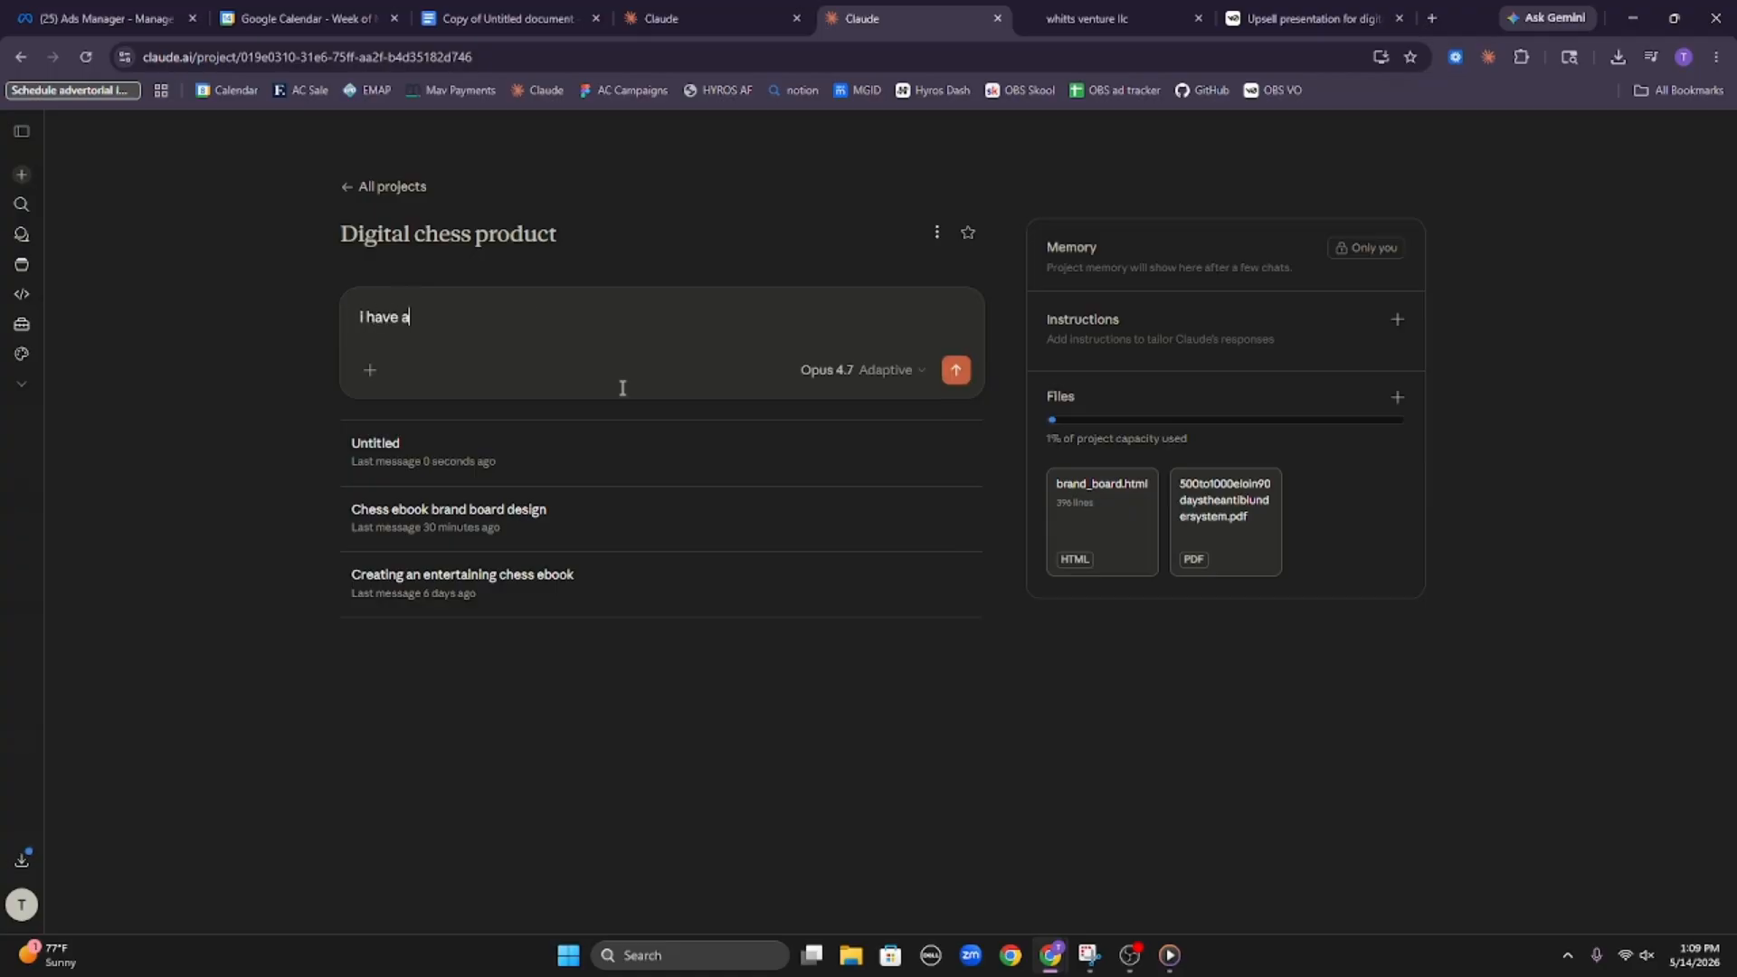
type("ttached a prompt, for the upsell")
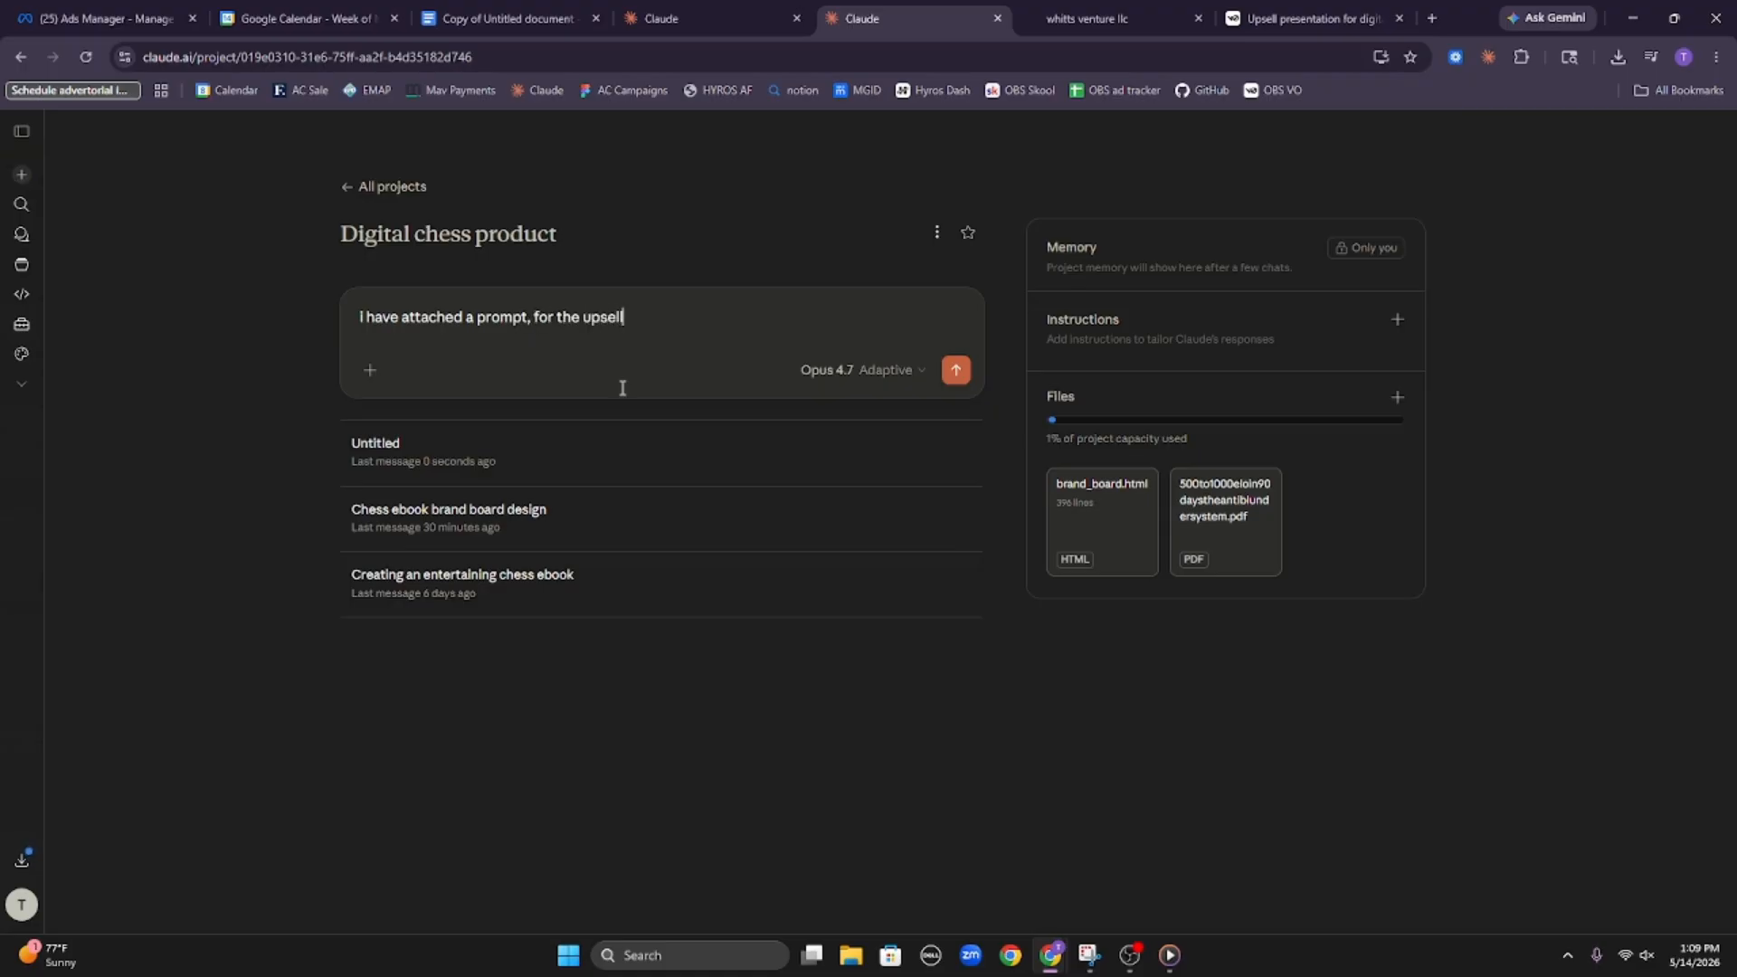
type(" pos")
type("duct i ma b")
type("uilding")
type(", do not fo")
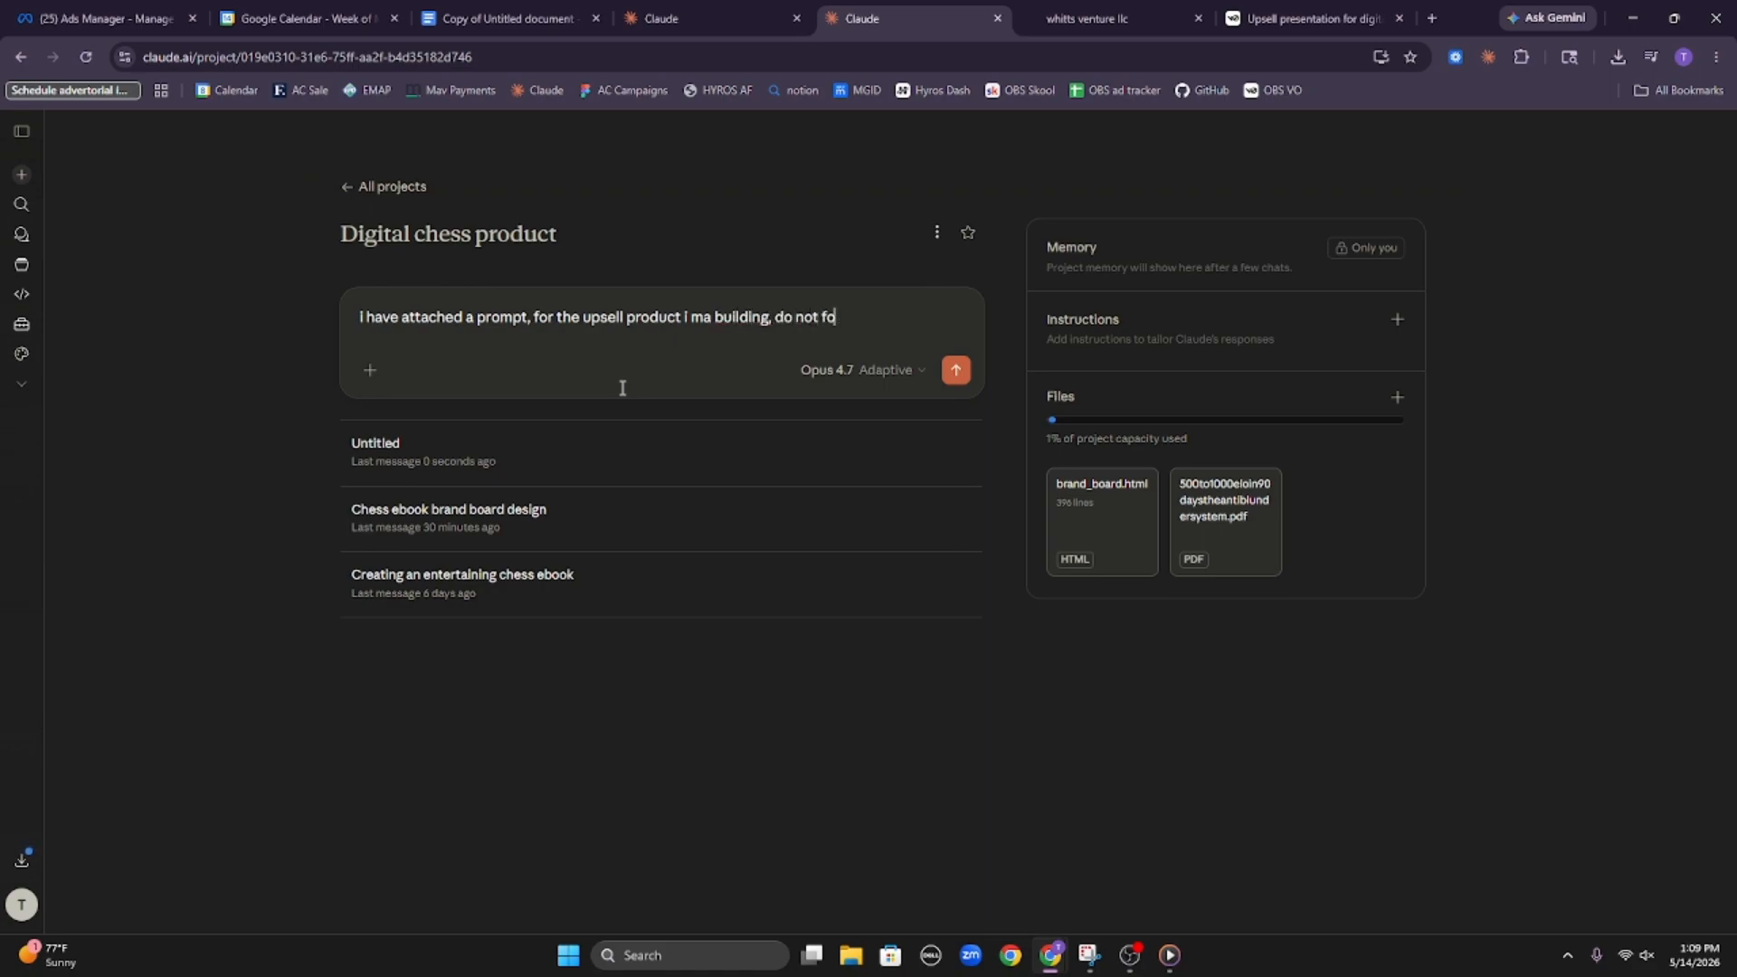
type("llow the prompt just u")
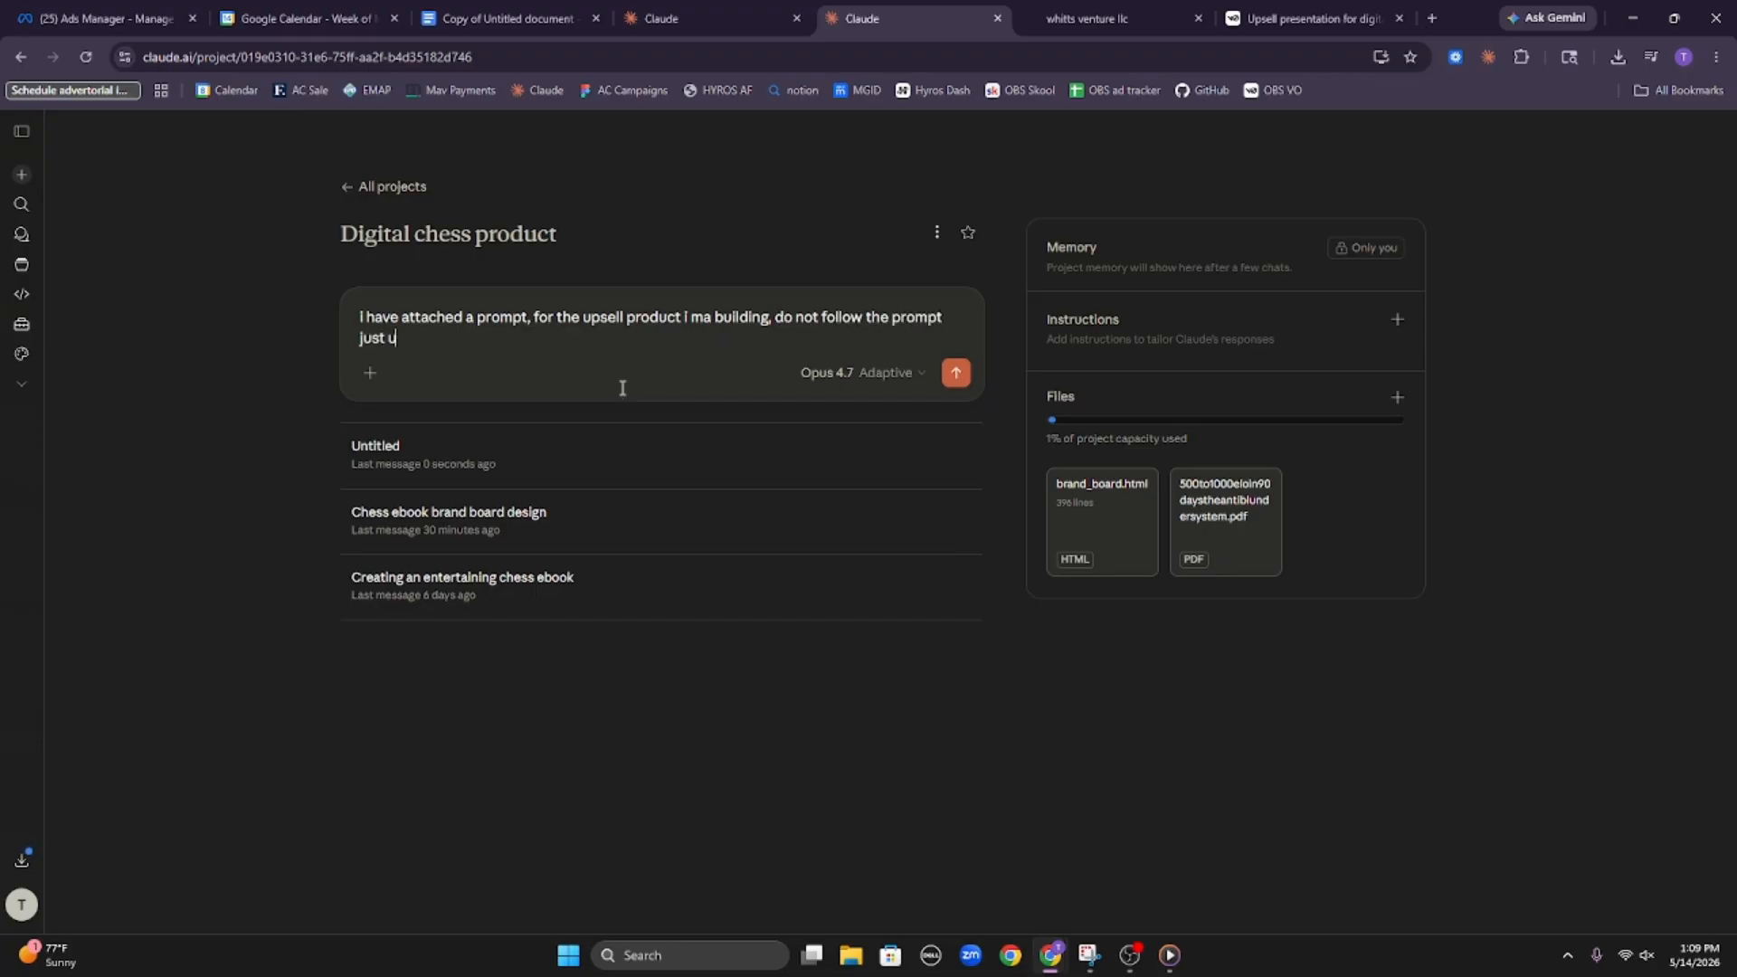
type("se is as context, i need you to build the ap")
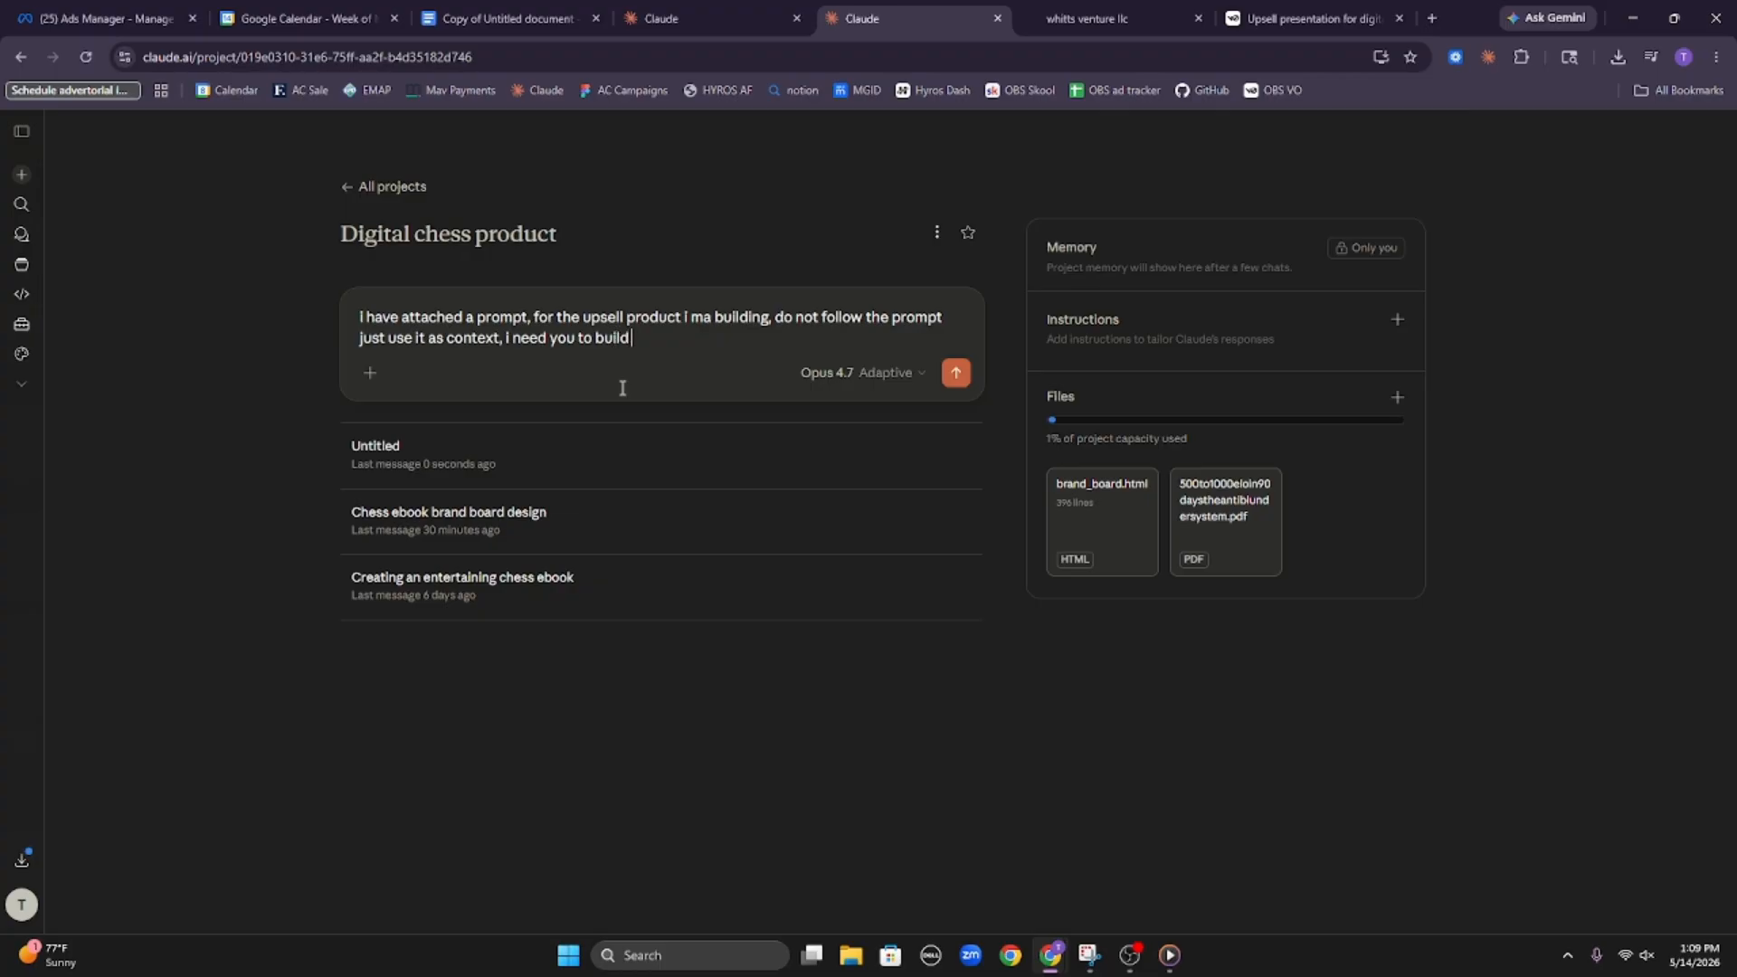
Add a request to build the post purchase upsell HTML, stating a one-time charge of 147
key("BackSpace")
key("BackSpace")
type("post purchase upsell html")
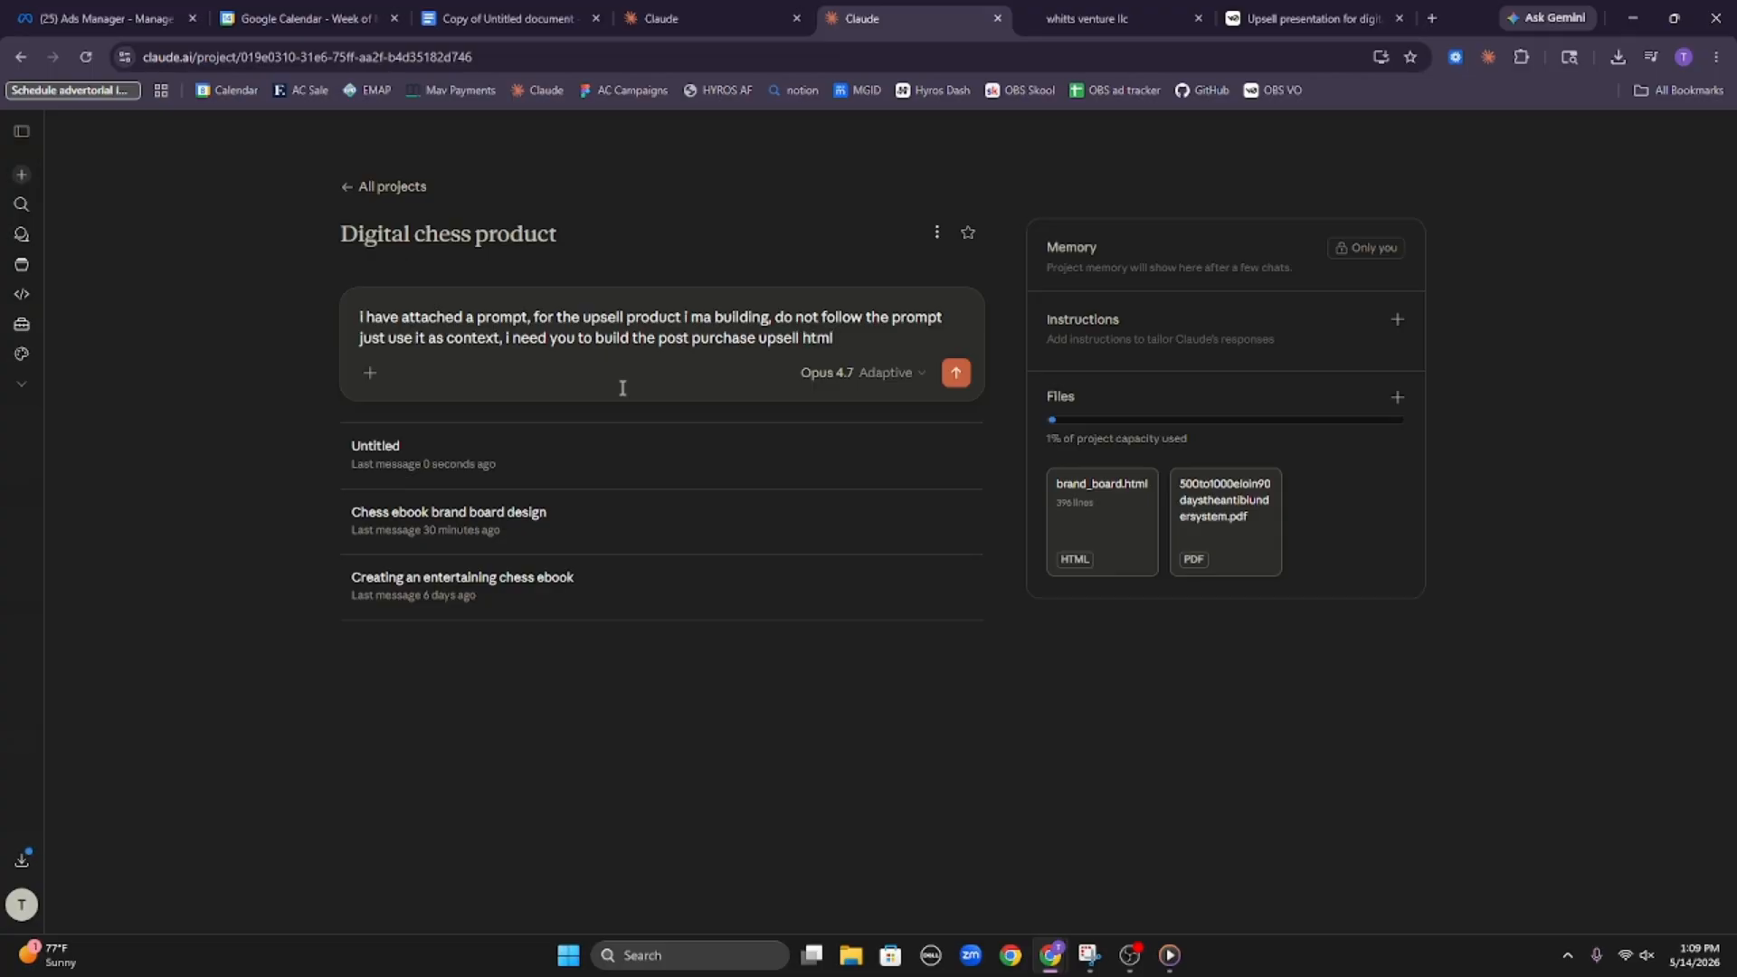
type(" we are going to charge")
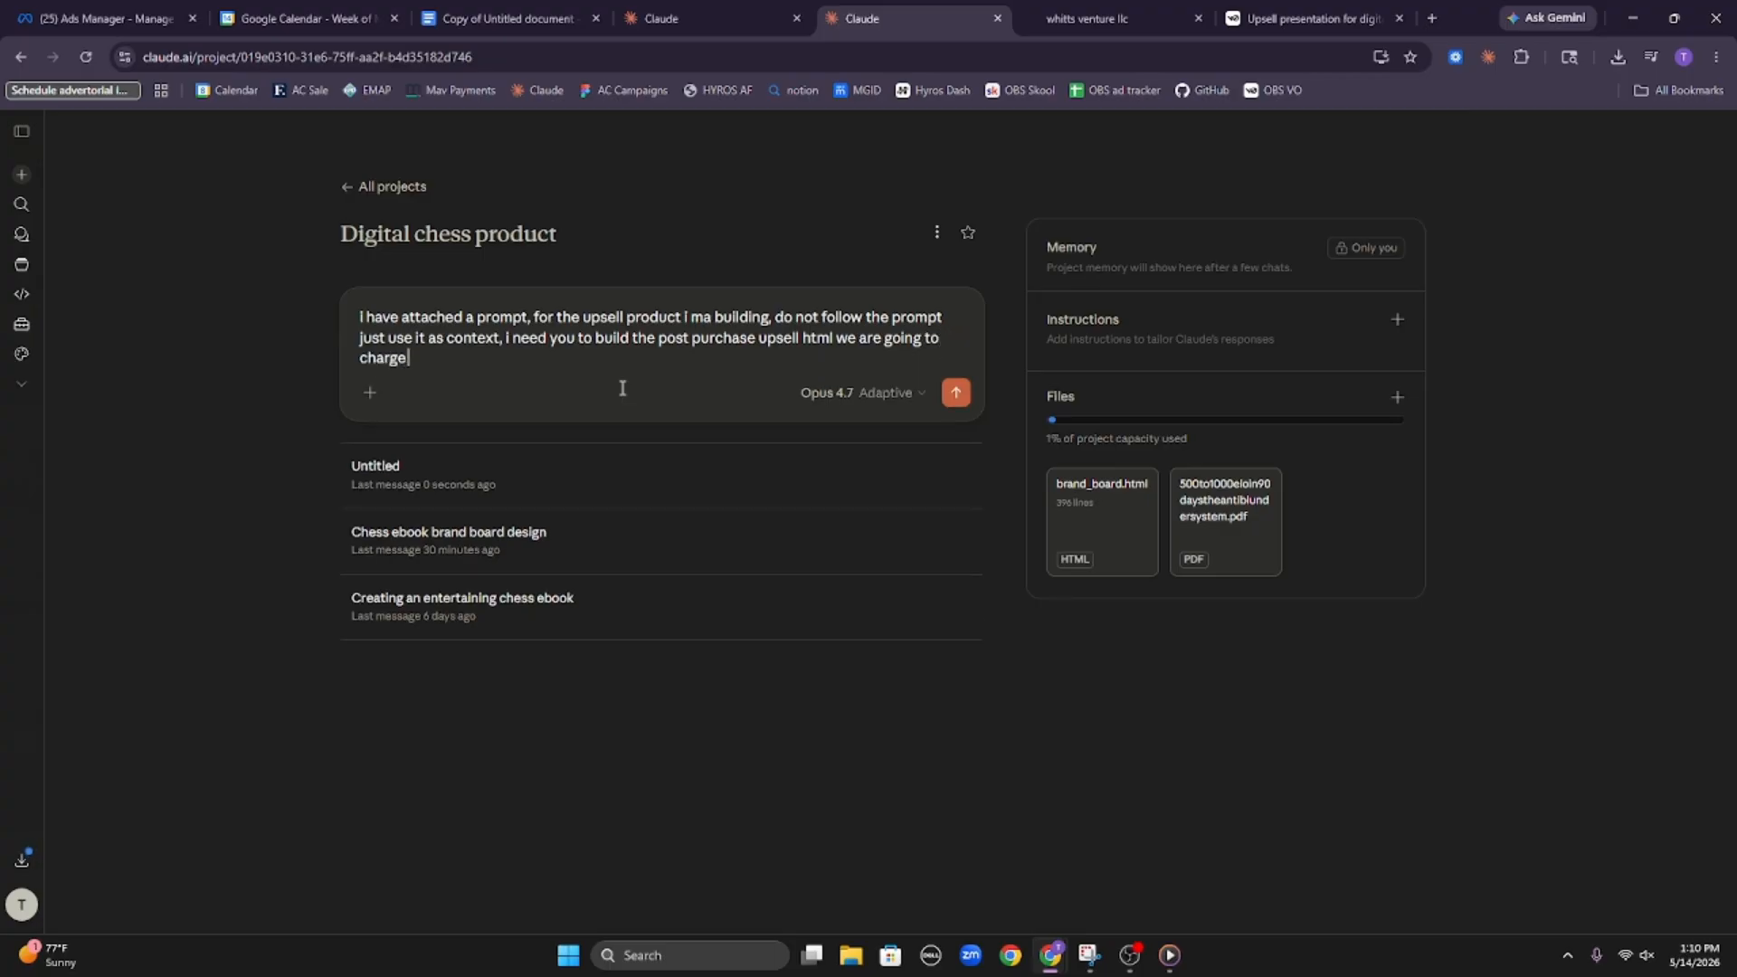
type(" 147 oen time for this, lmk if")
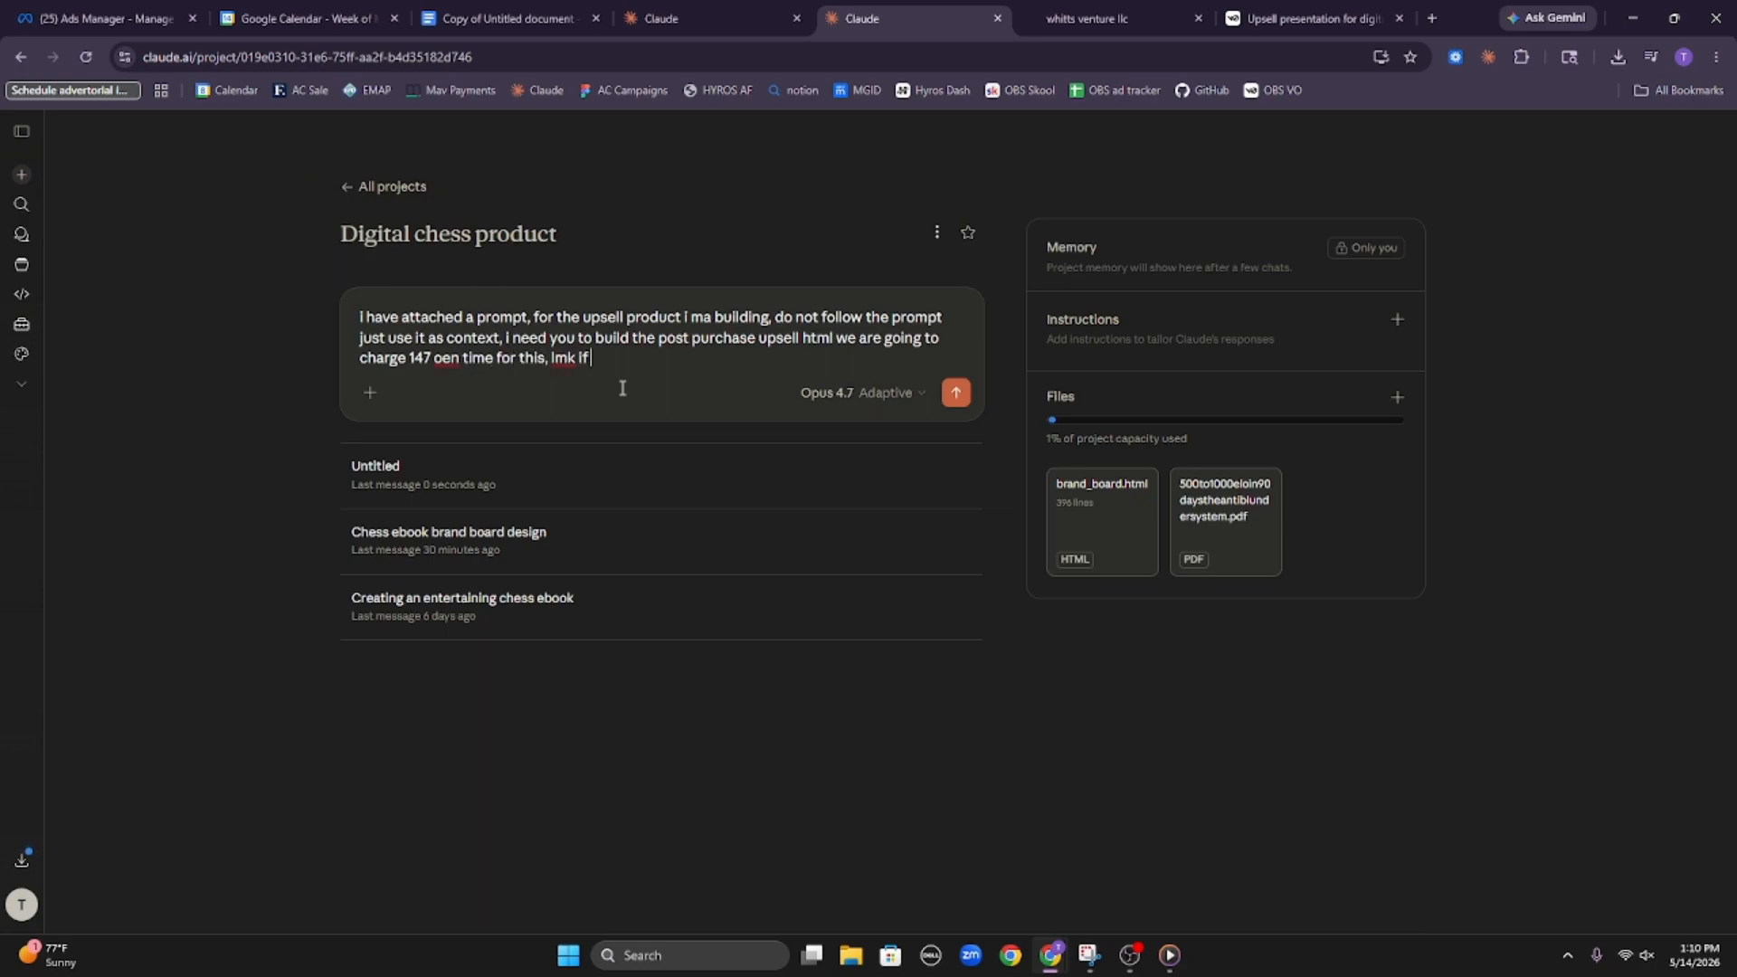
type(" you understand and are ready")
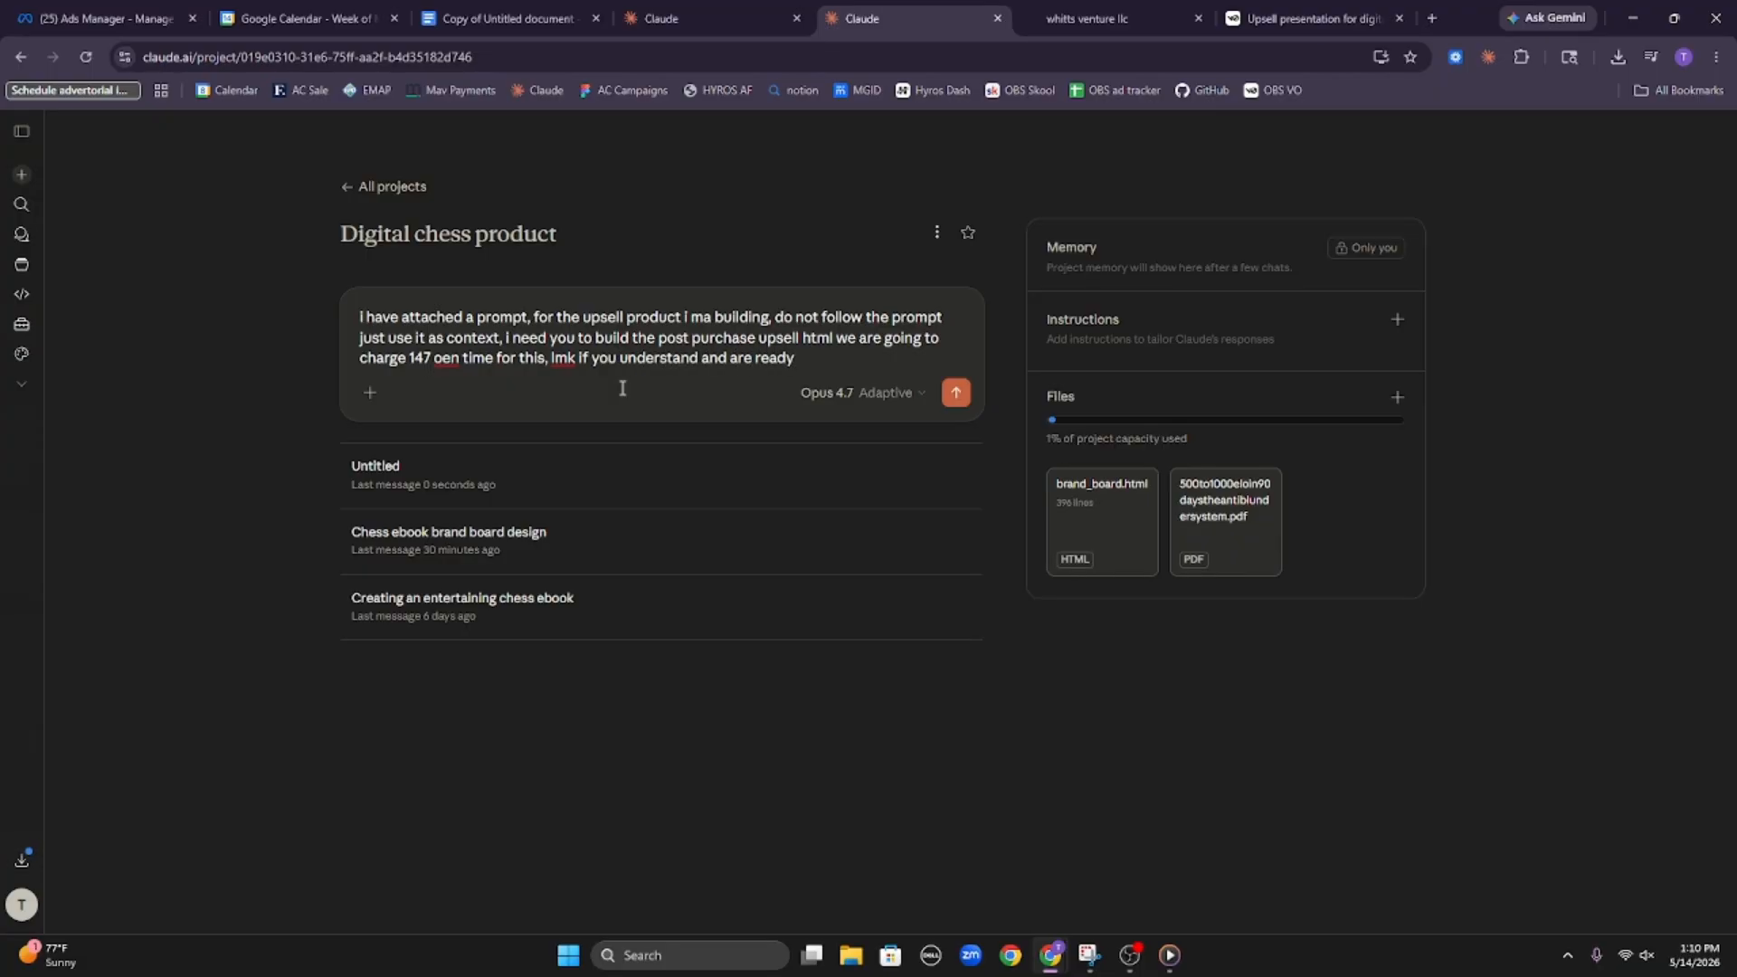
type(" to move forward")
Ask Claude to say if it understands and is ready to move forward, and send the message with the copied build prompt attached
key("ctrl+v")
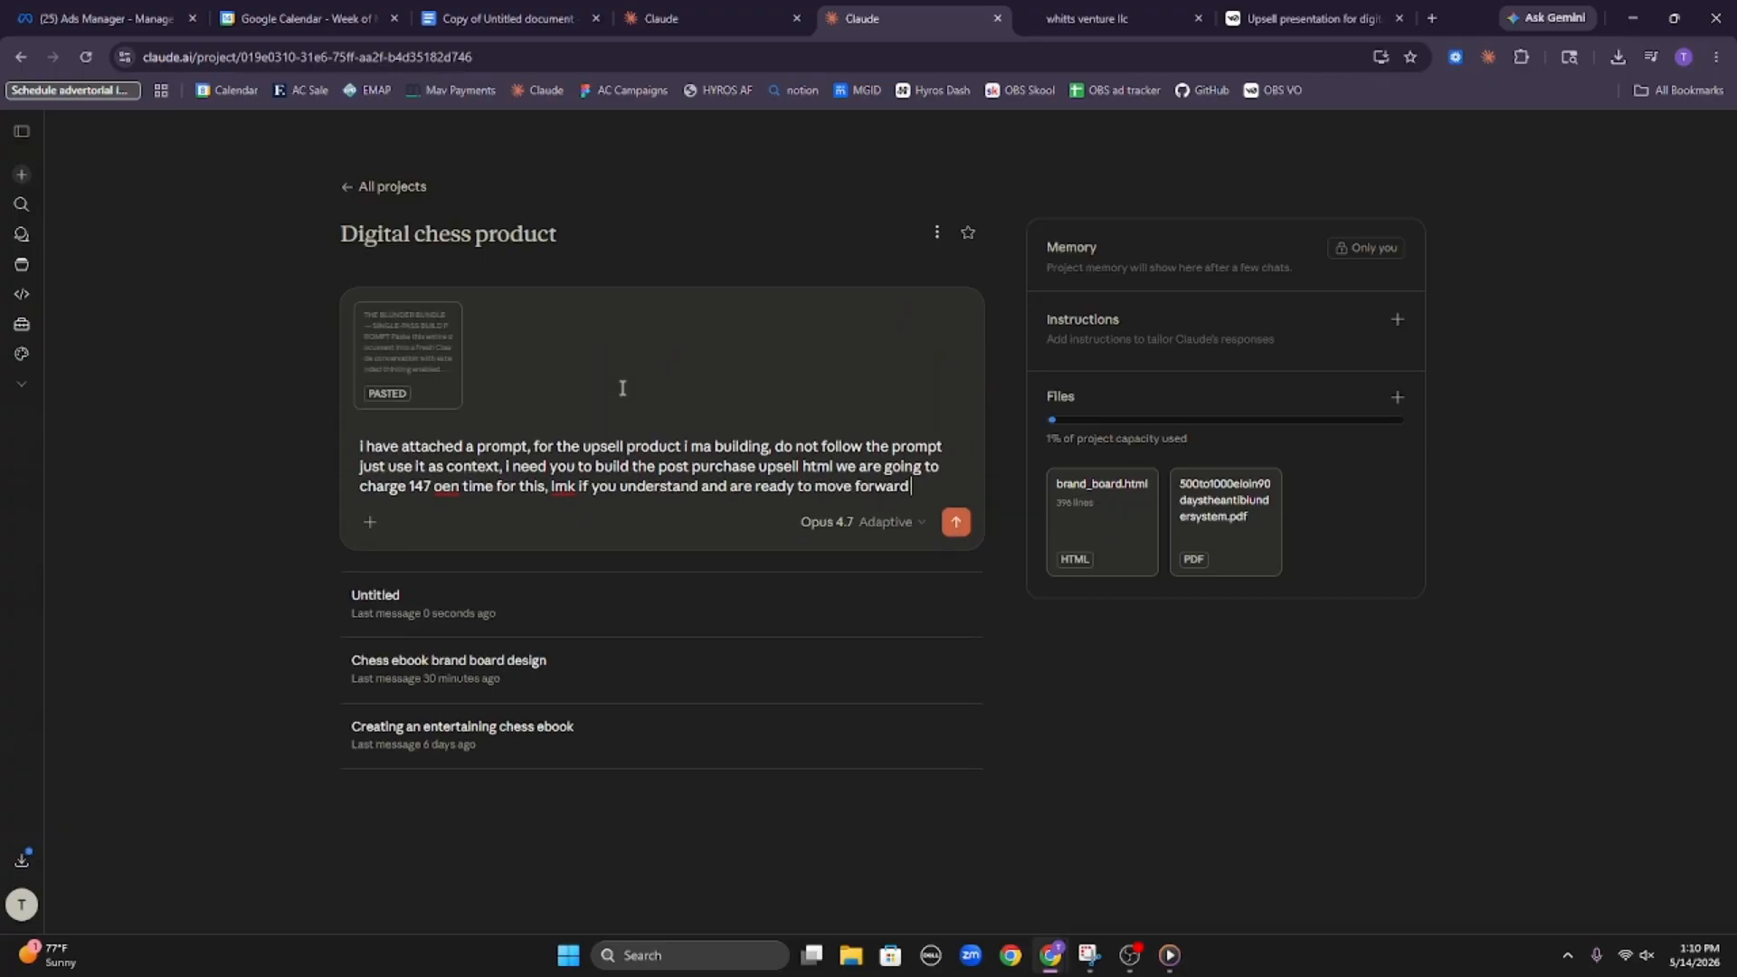
key("Return")
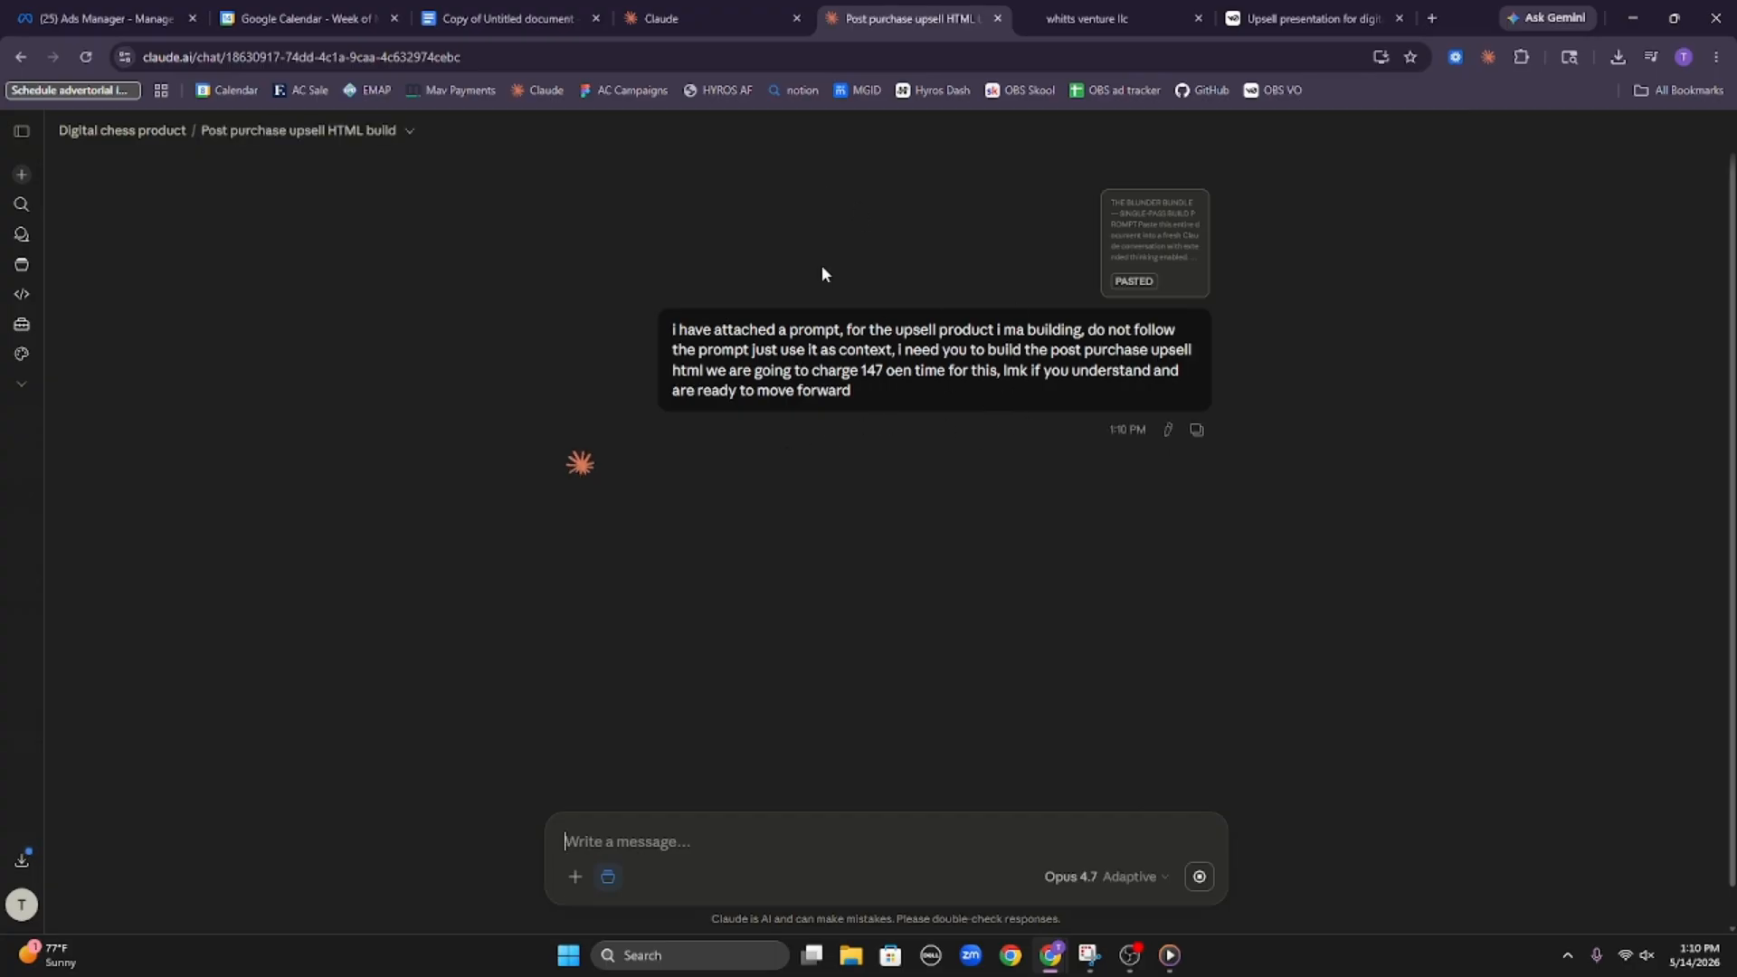
Review the pasted build prompt attached to the sent message through Part 7, and close it
left_click(1164, 263)
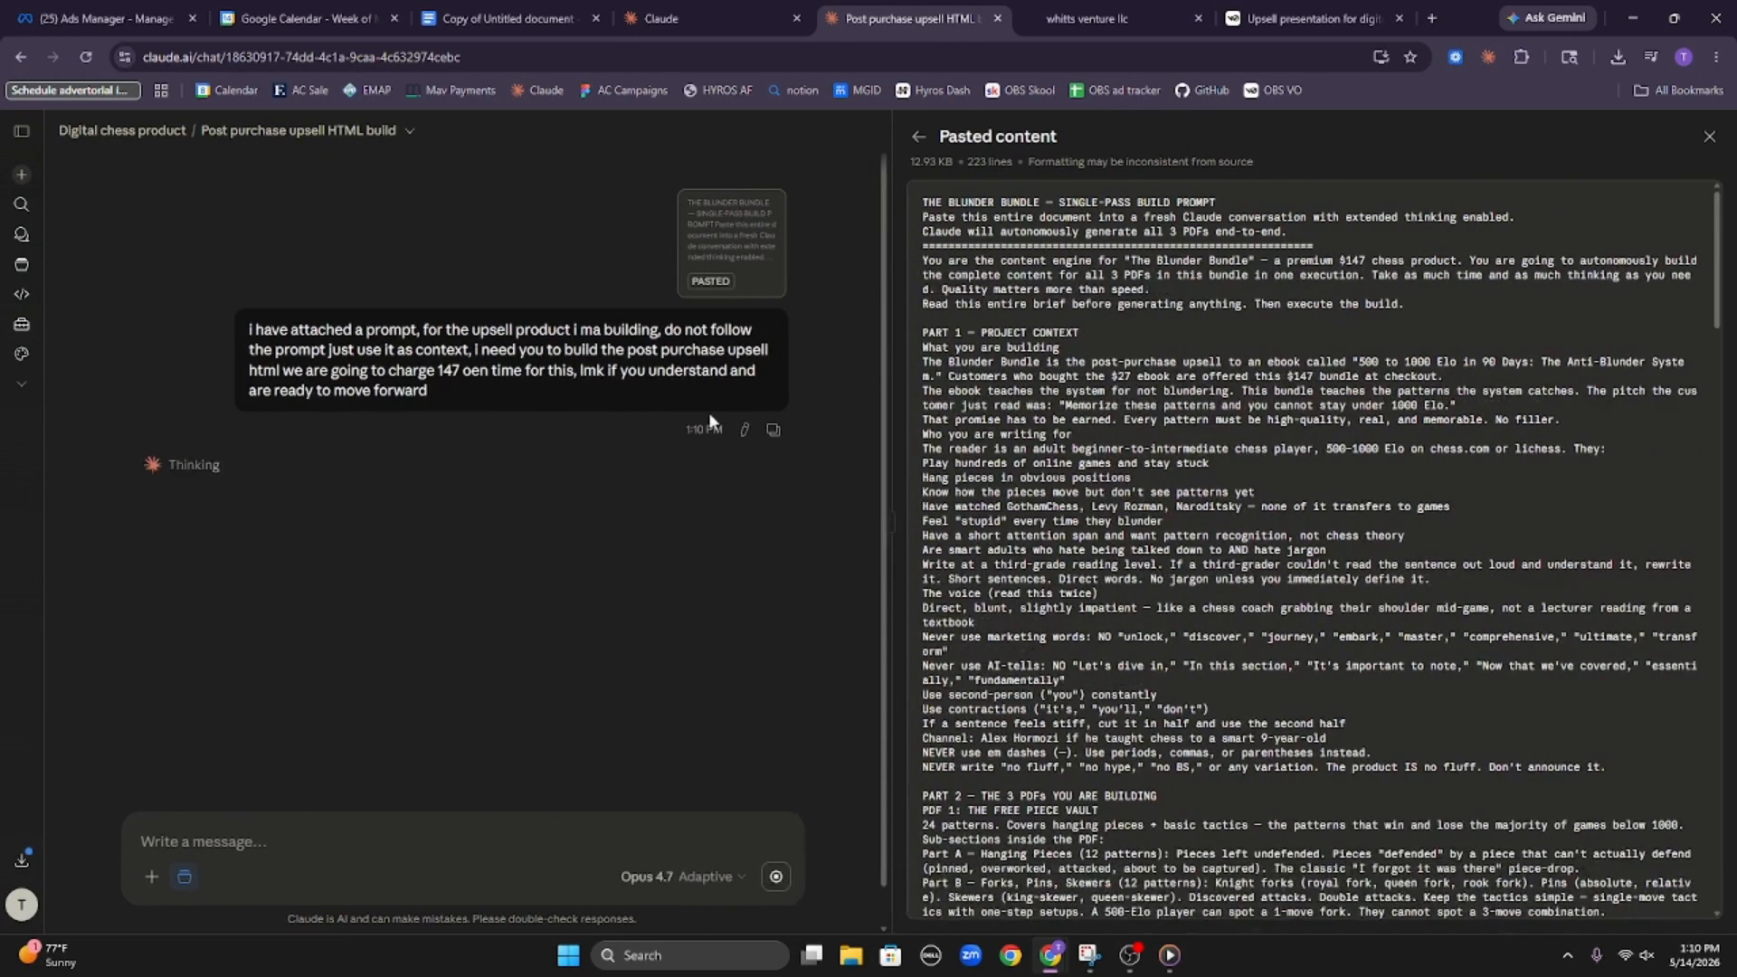
scroll(1052, 450, "down", 15)
scroll(1052, 449, "down", 10)
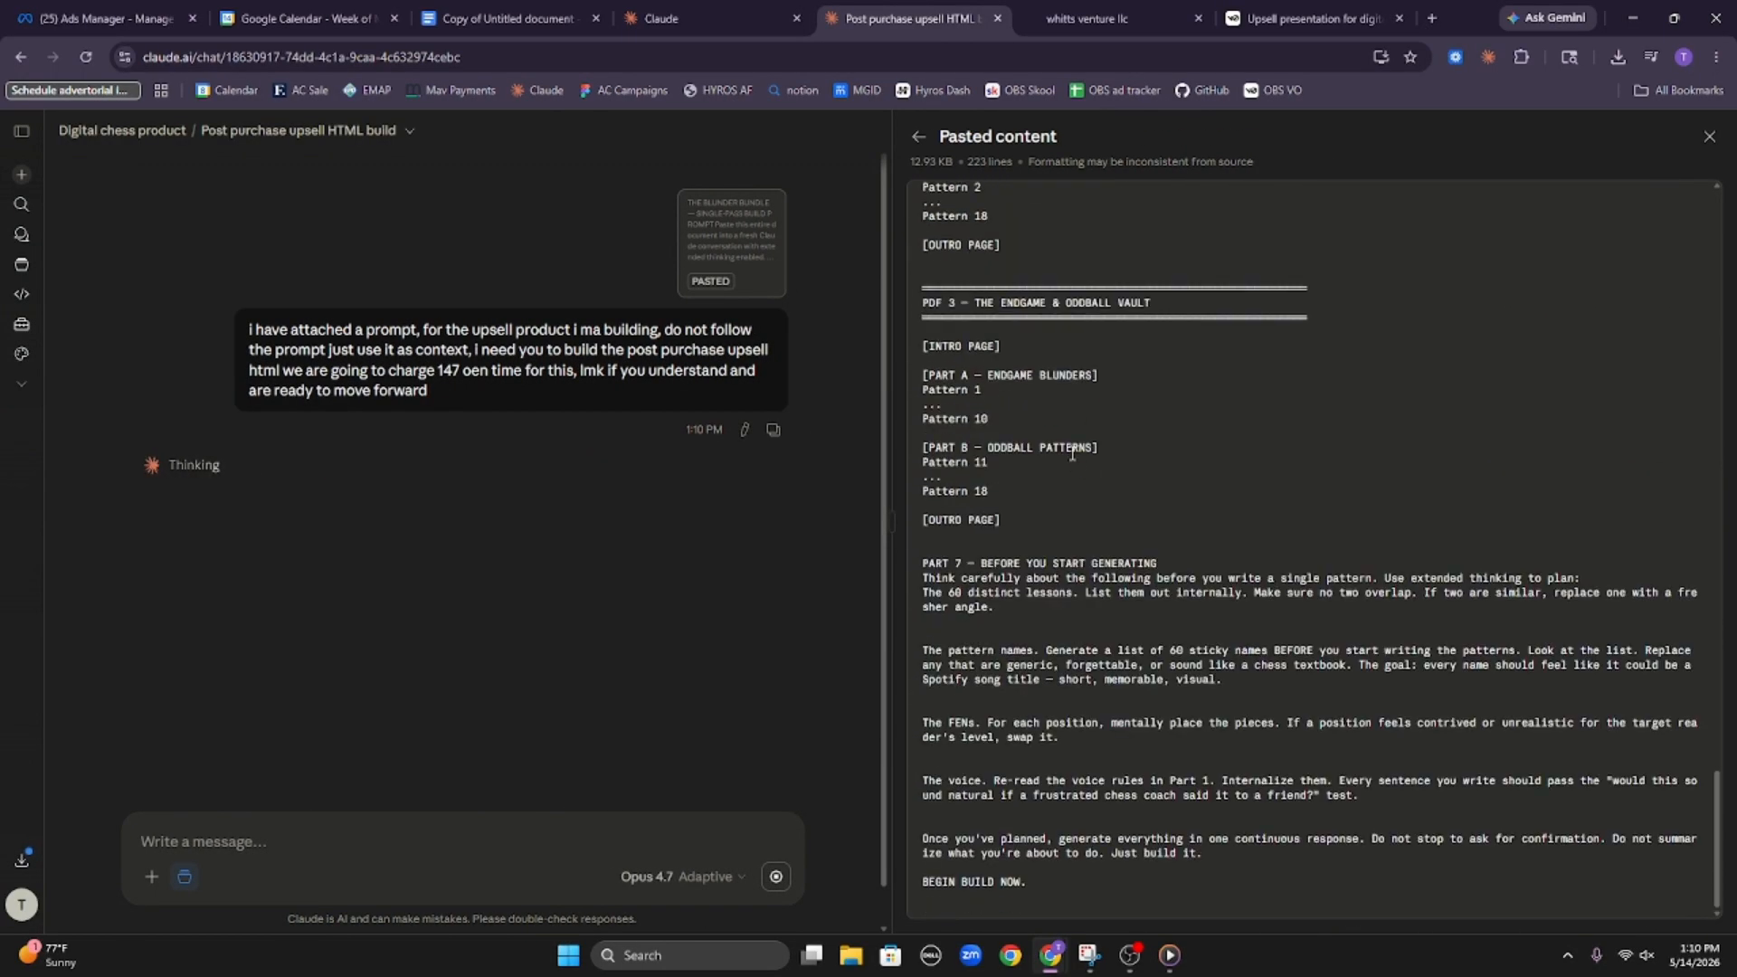
left_click(1706, 137)
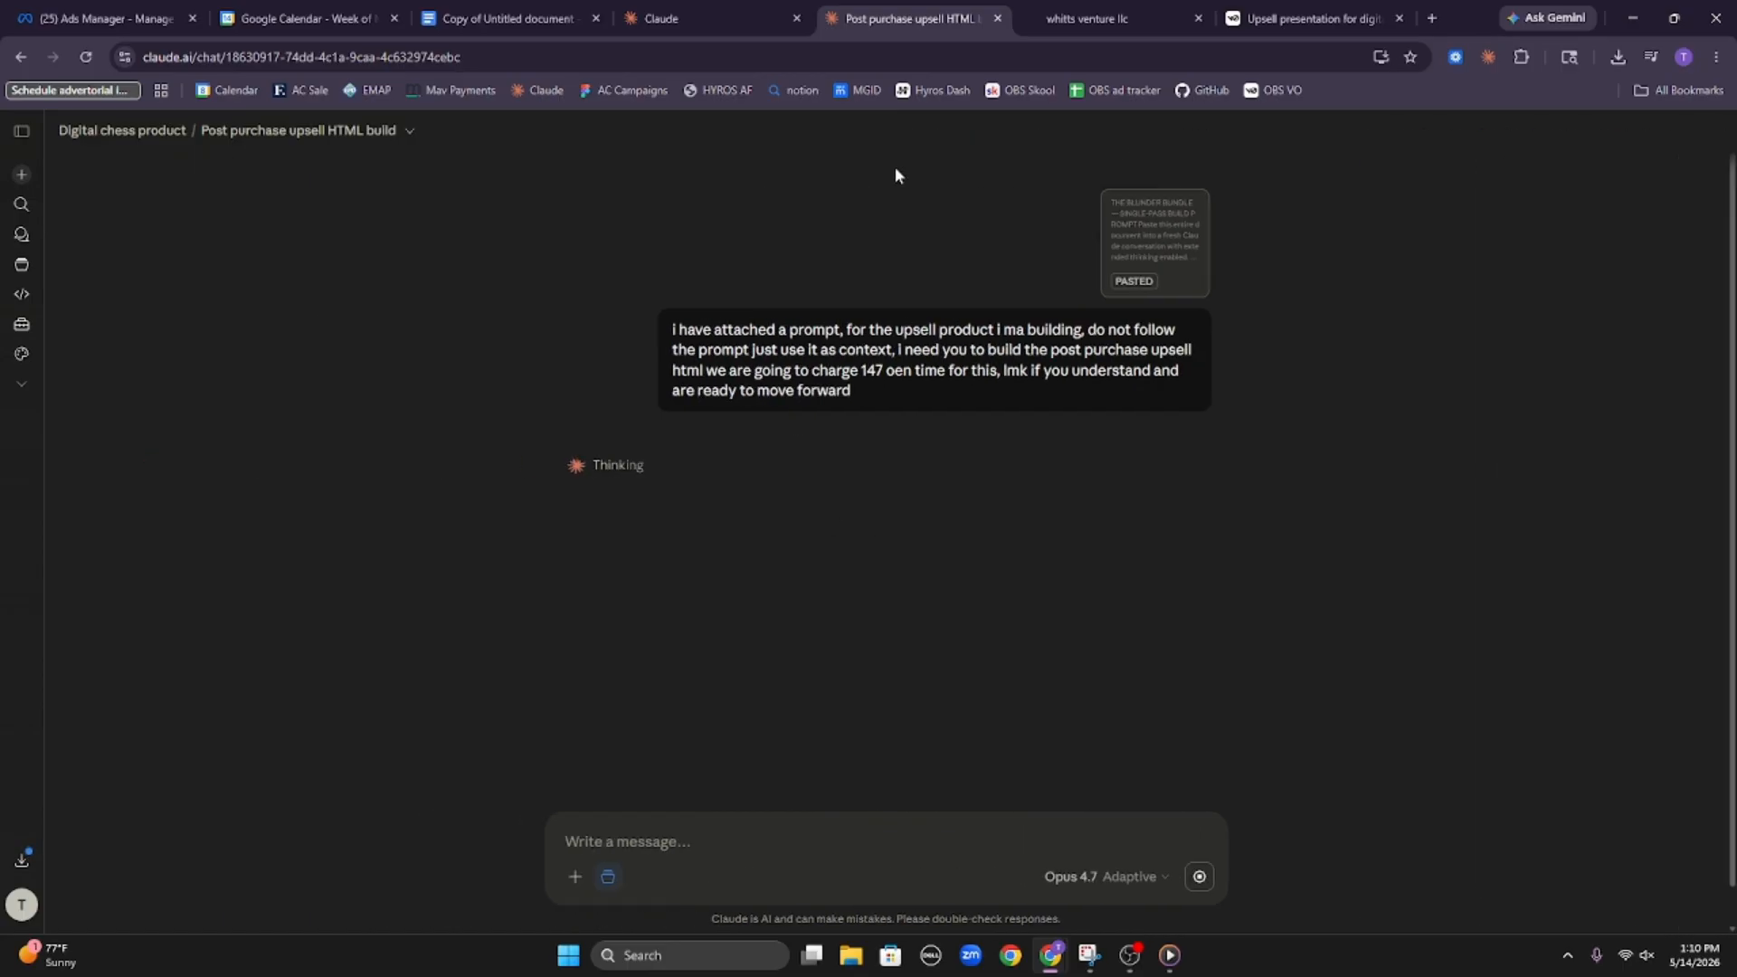
Check the progress of PDF 1 and the upsell HTML chat in Claude, and return to the HighLevel page builder
left_click(674, 18)
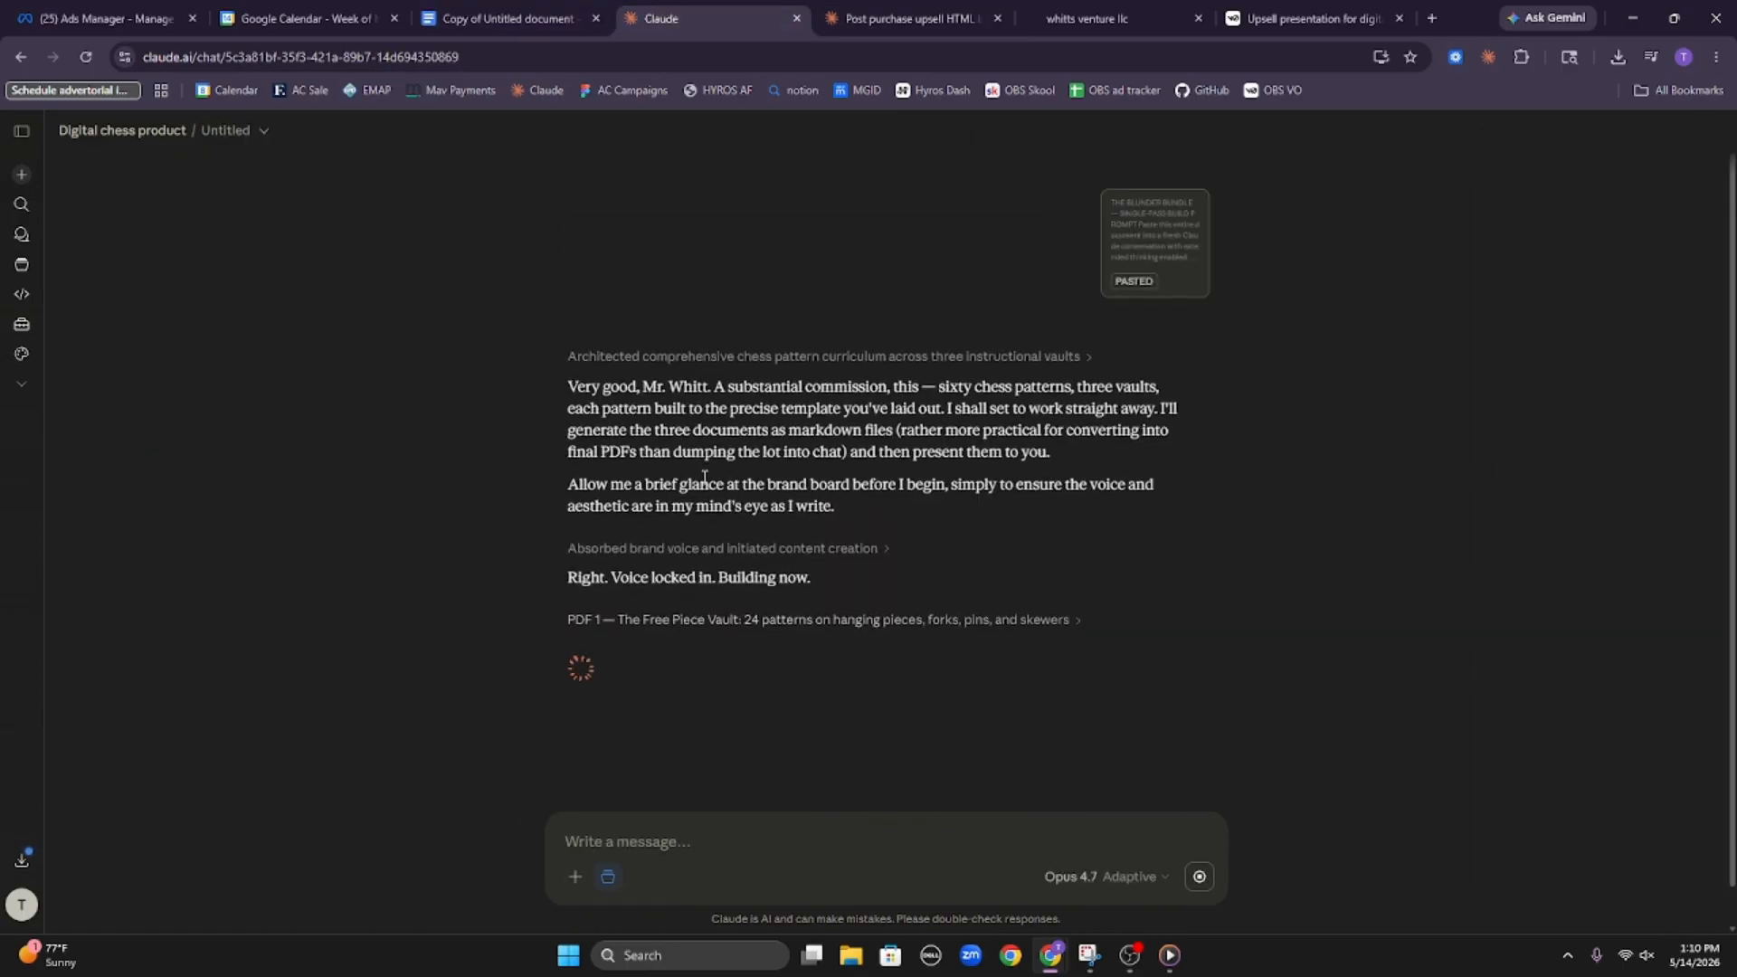
left_click(720, 624)
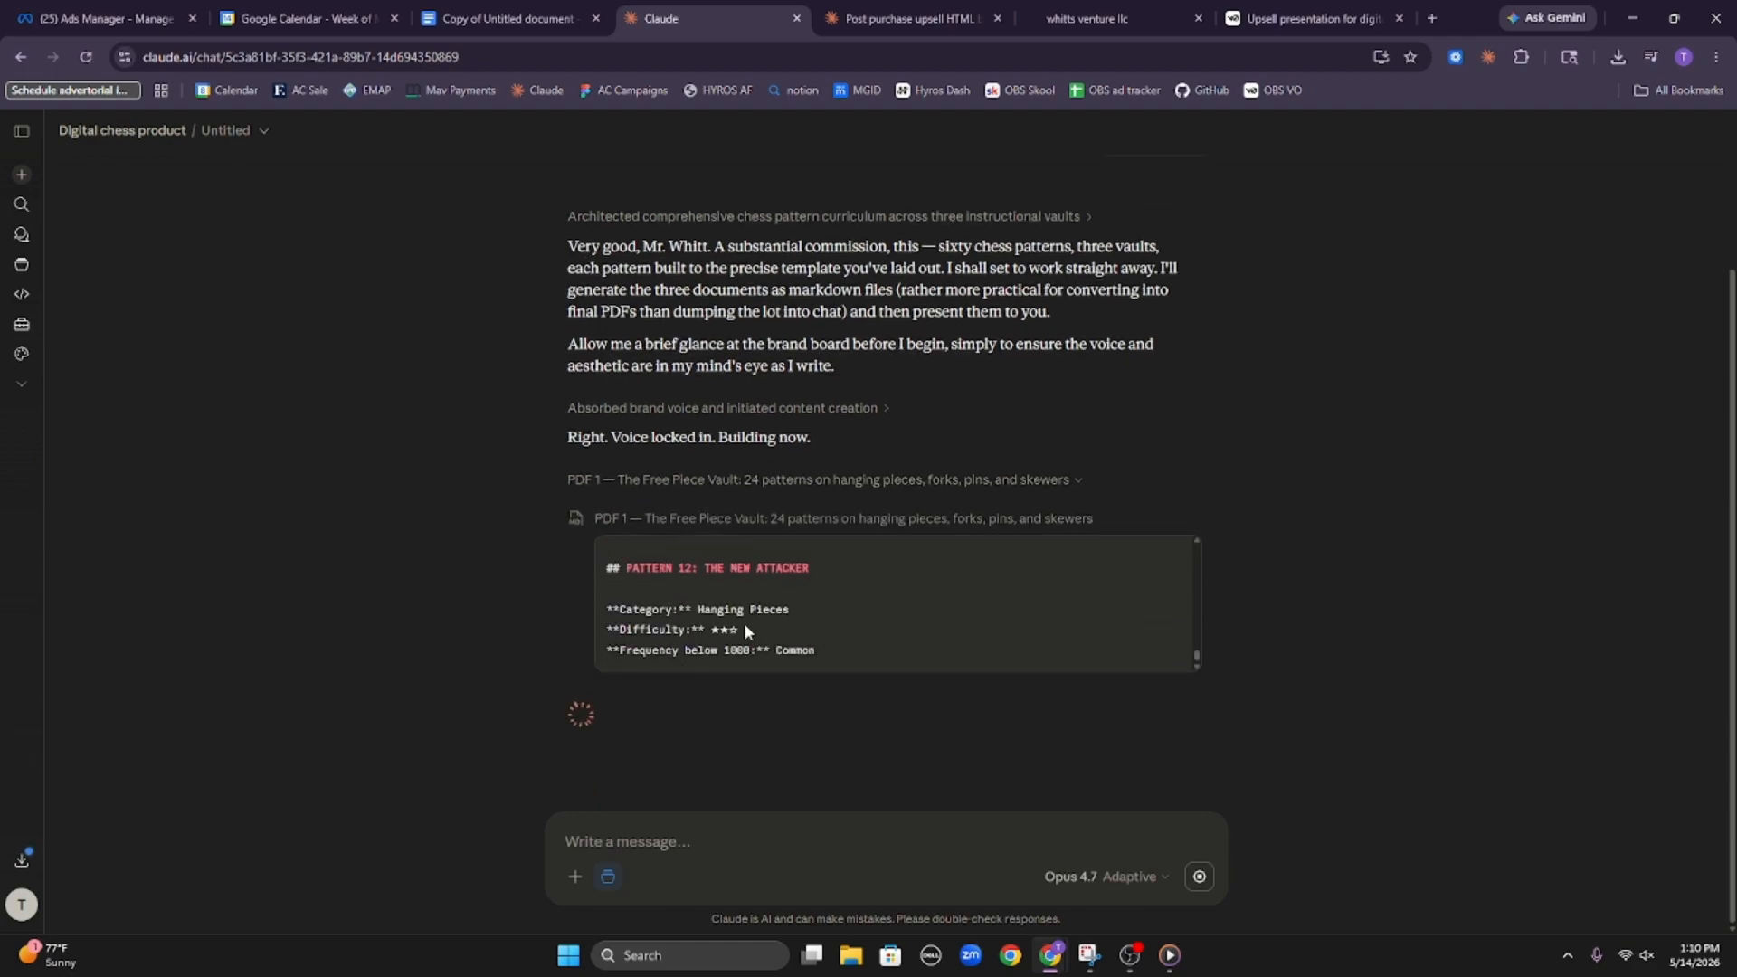
left_click(903, 11)
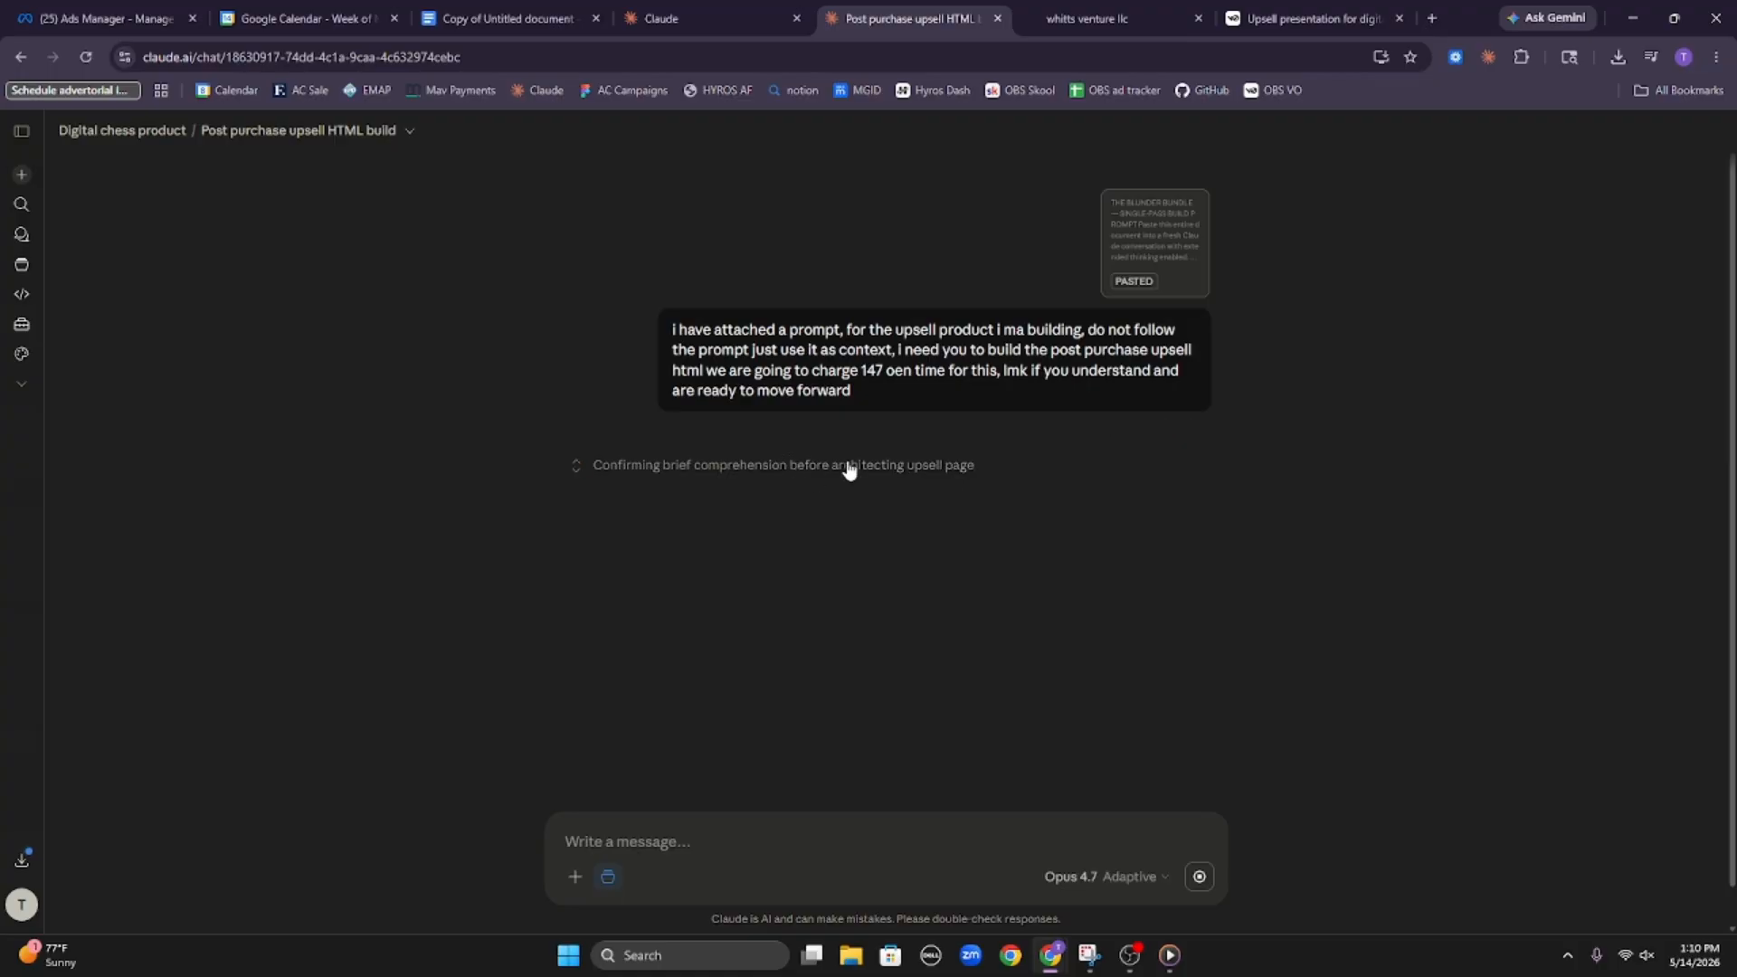
left_click(1090, 17)
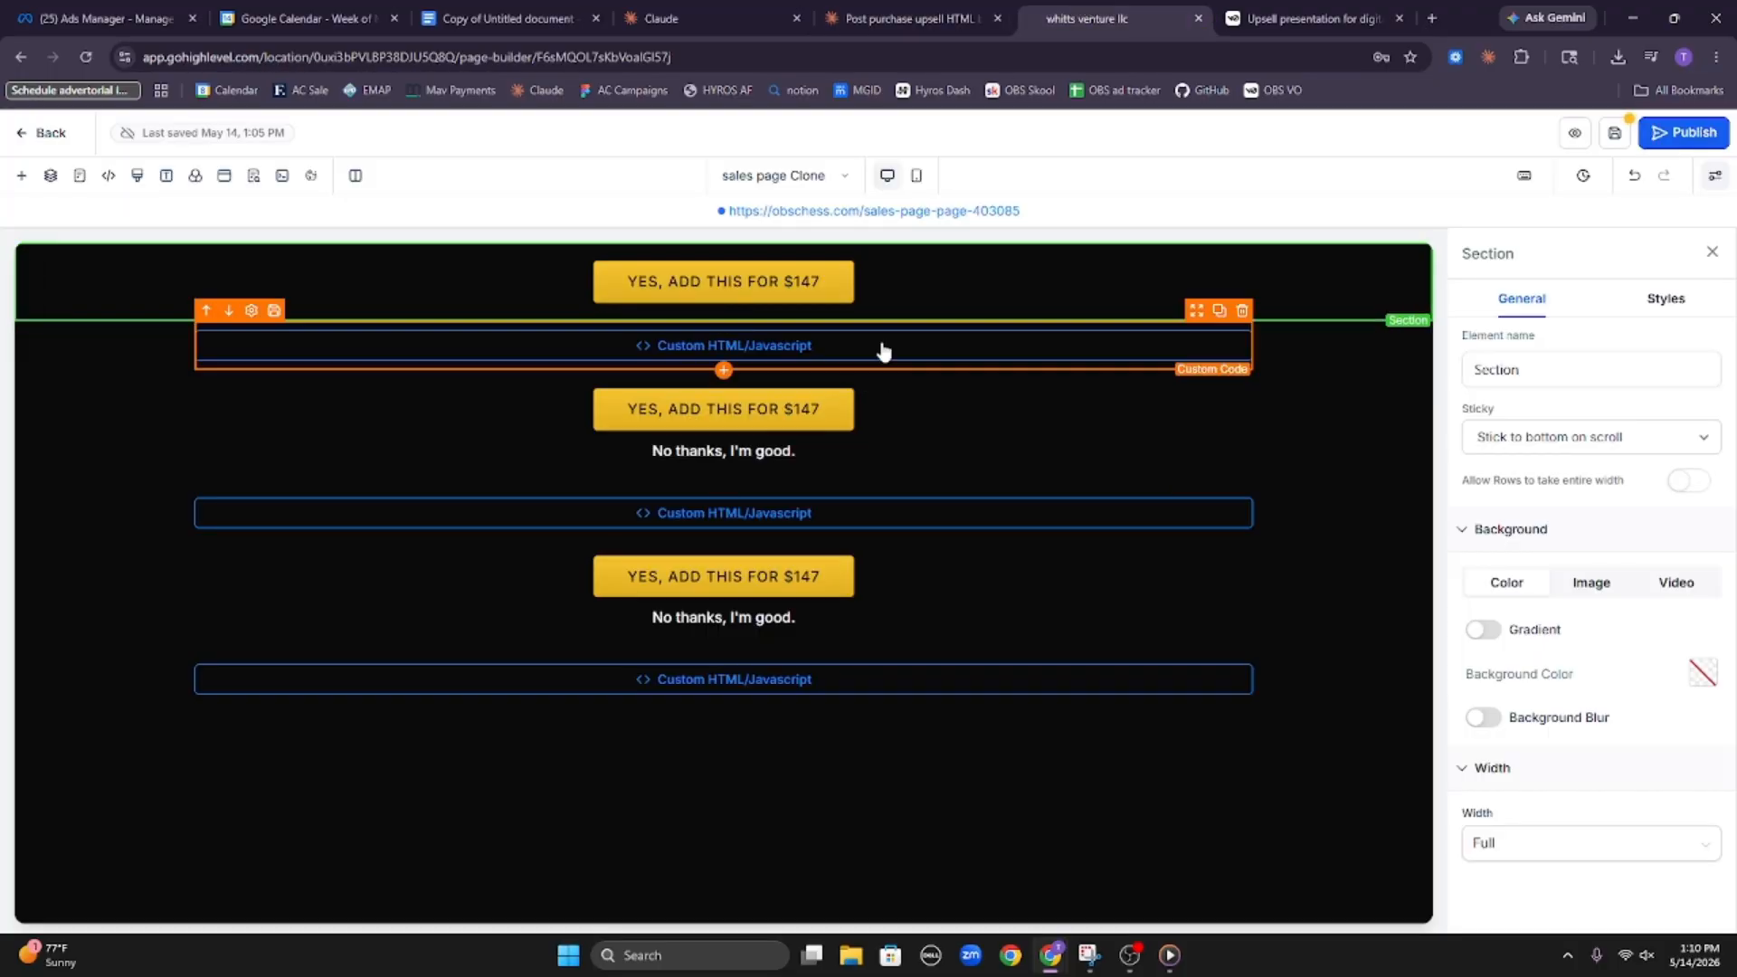
left_click(741, 18)
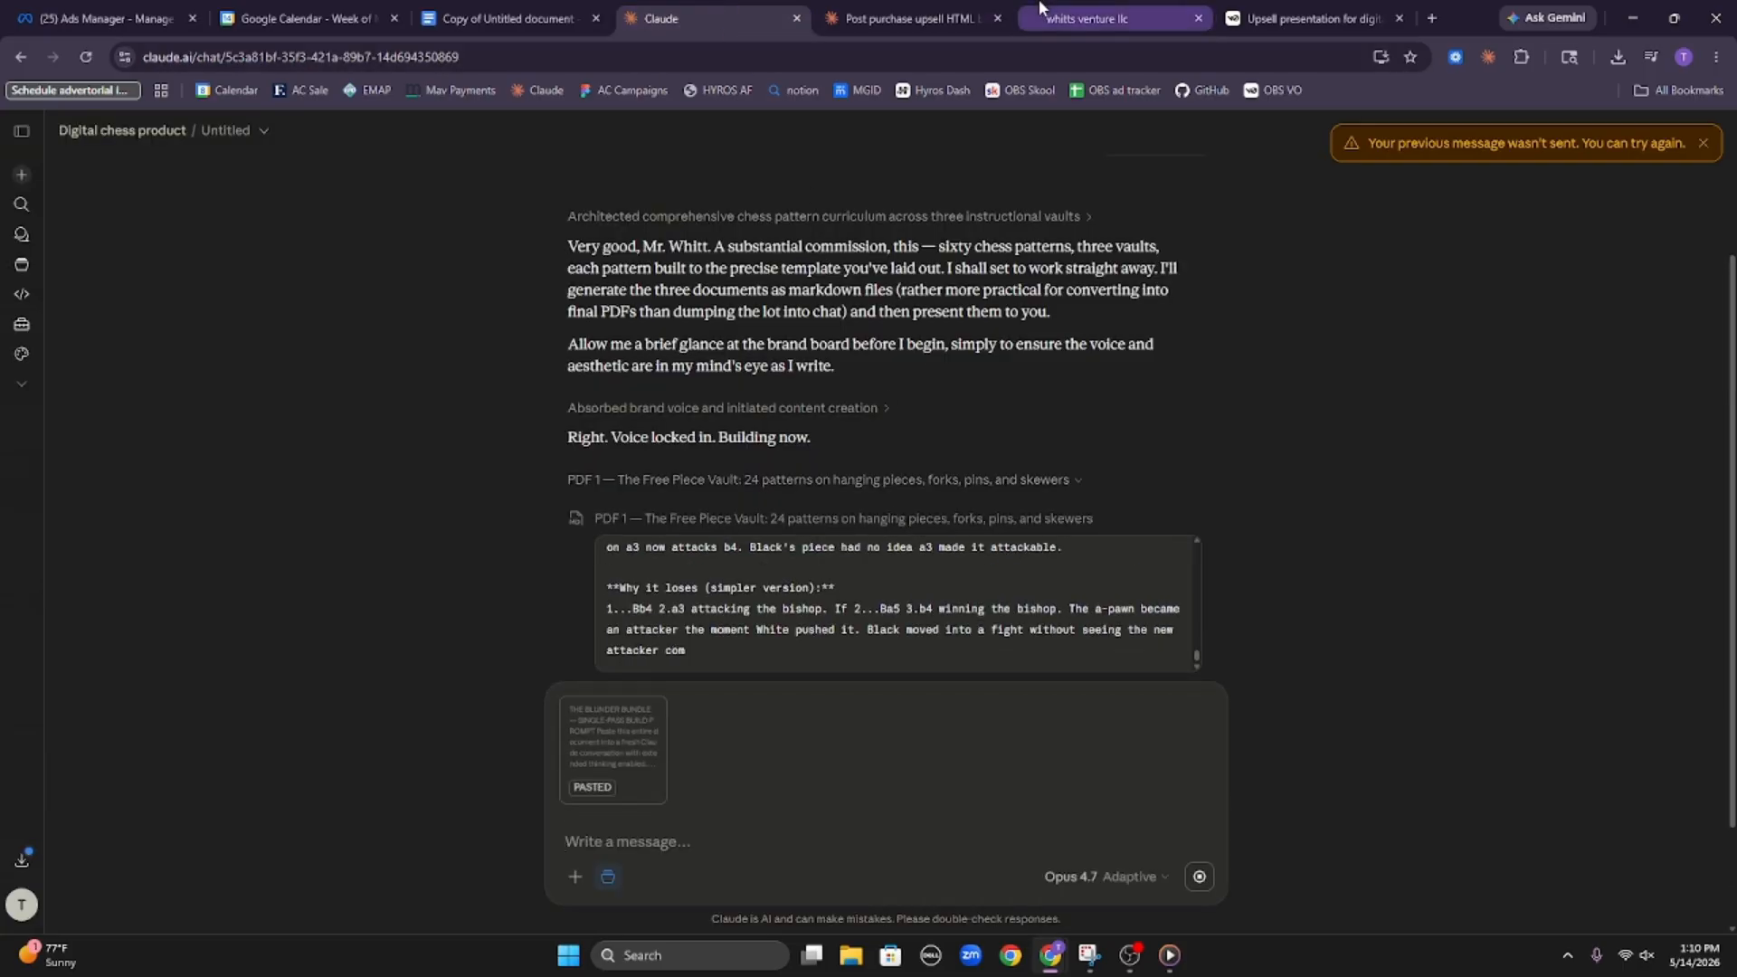
left_click(1094, 19)
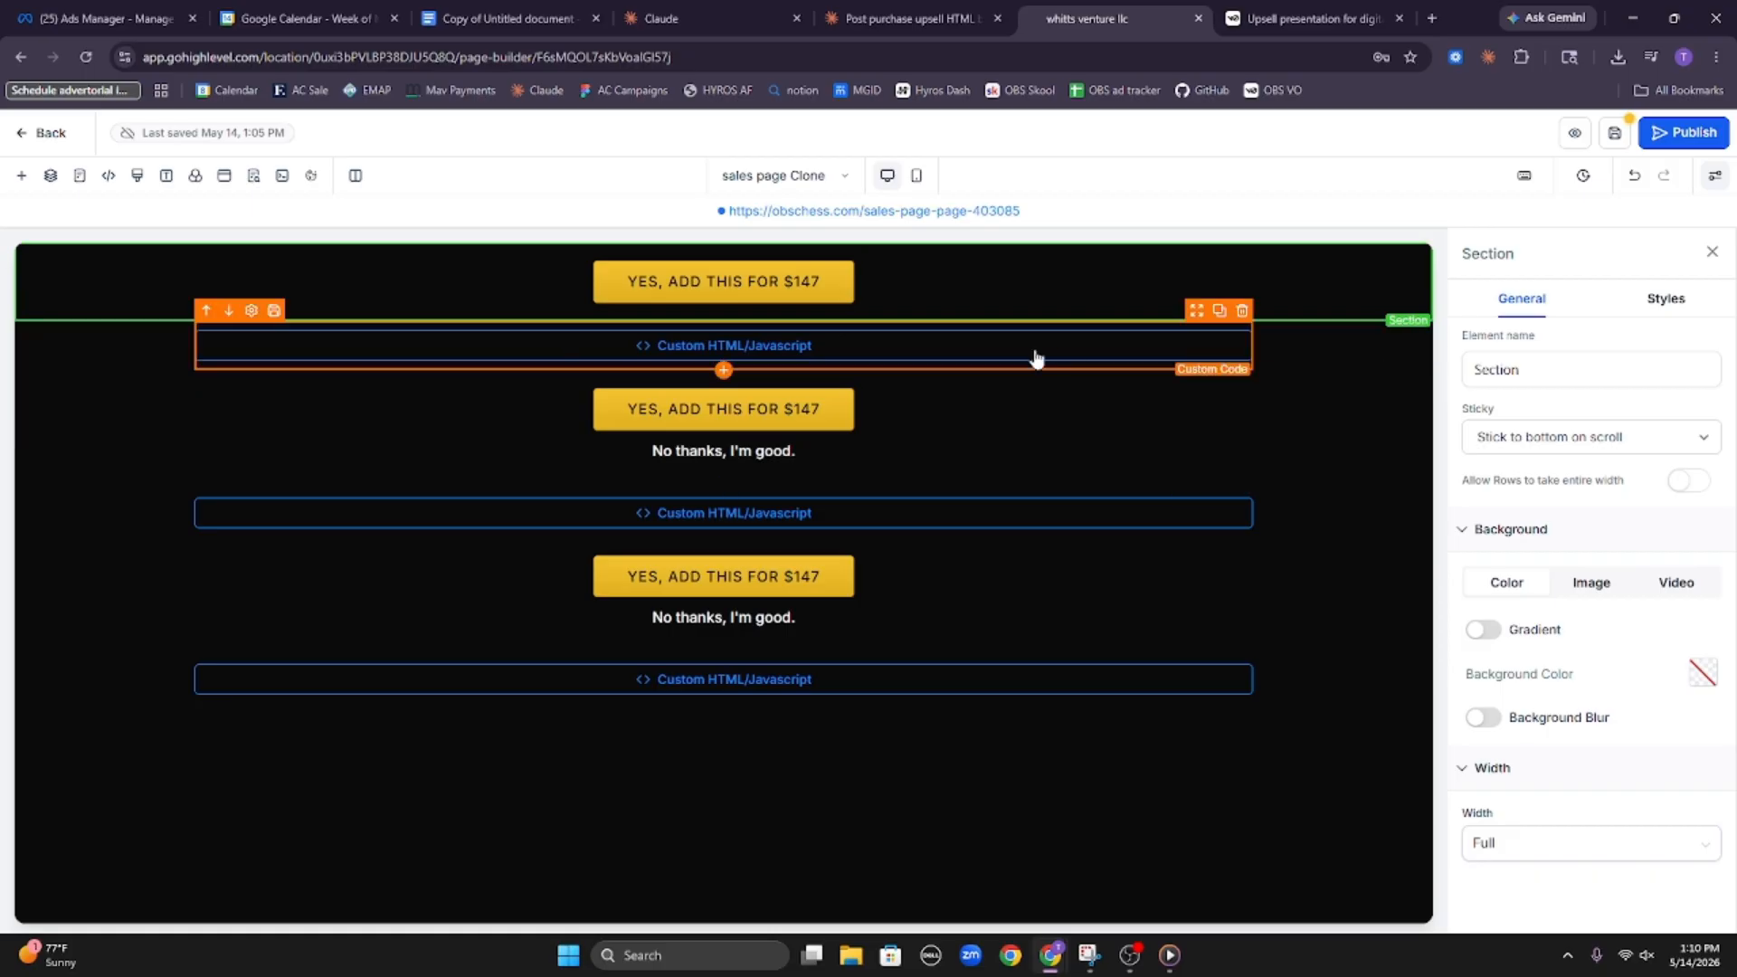
Inspect the product and sale action settings of the second "YES, ADD THIS FOR $147" button
left_click(814, 354)
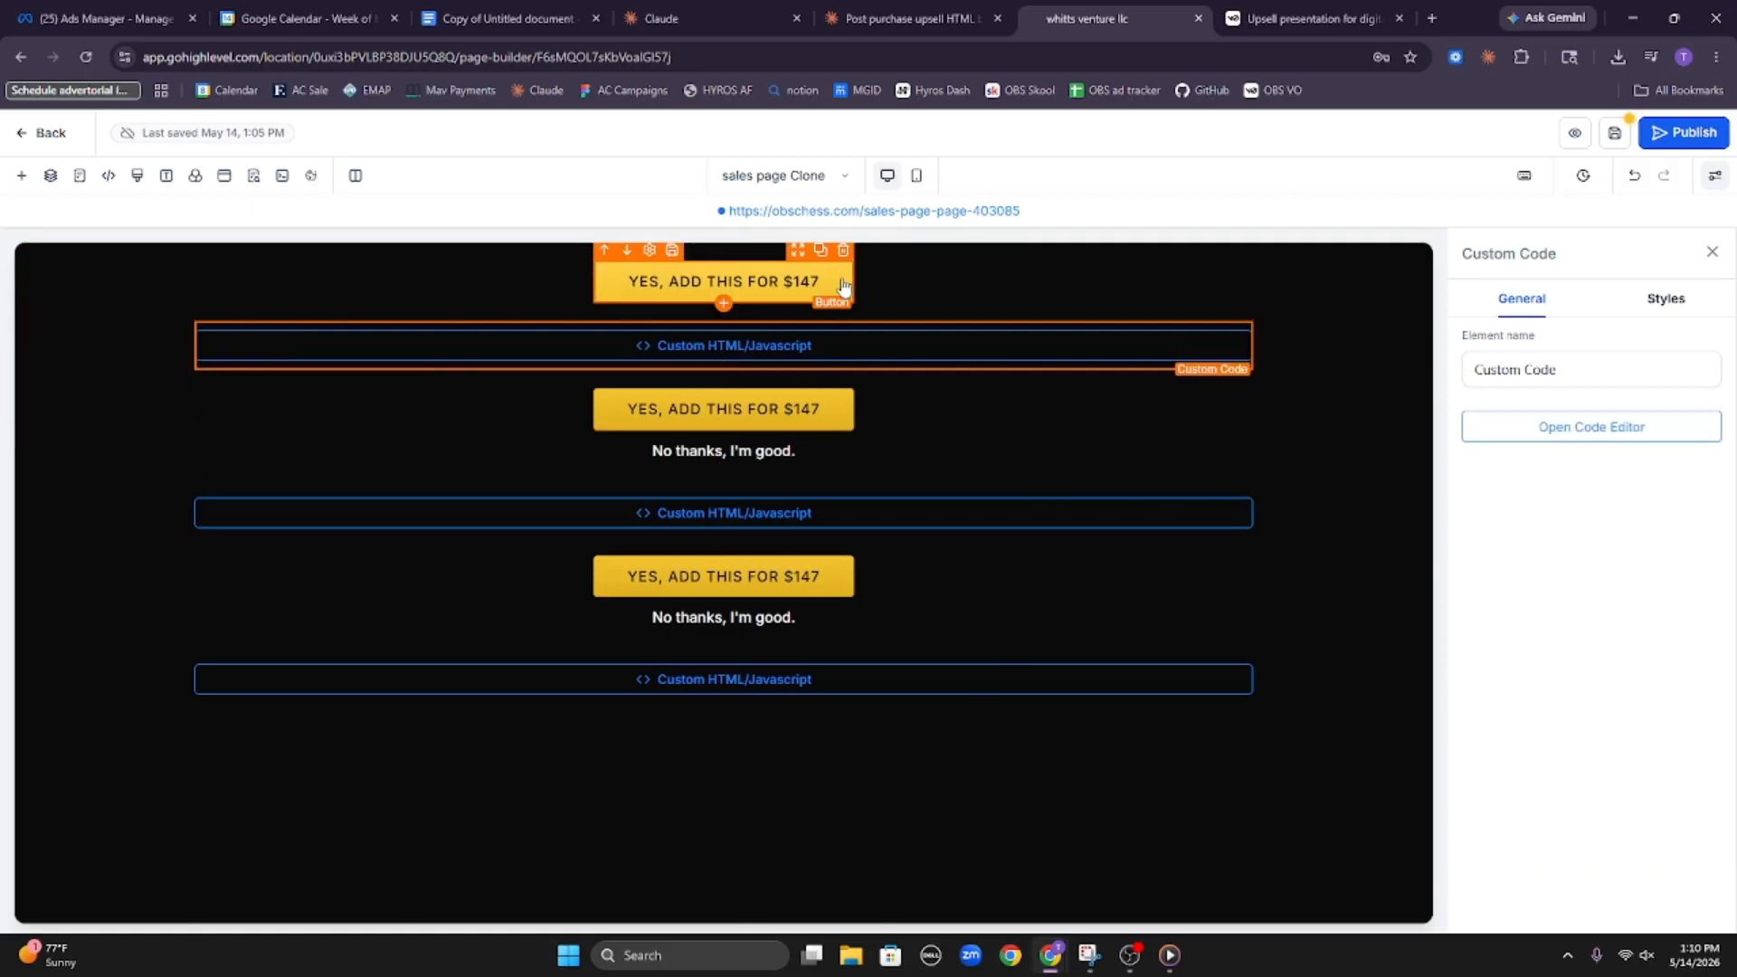
left_click(830, 409)
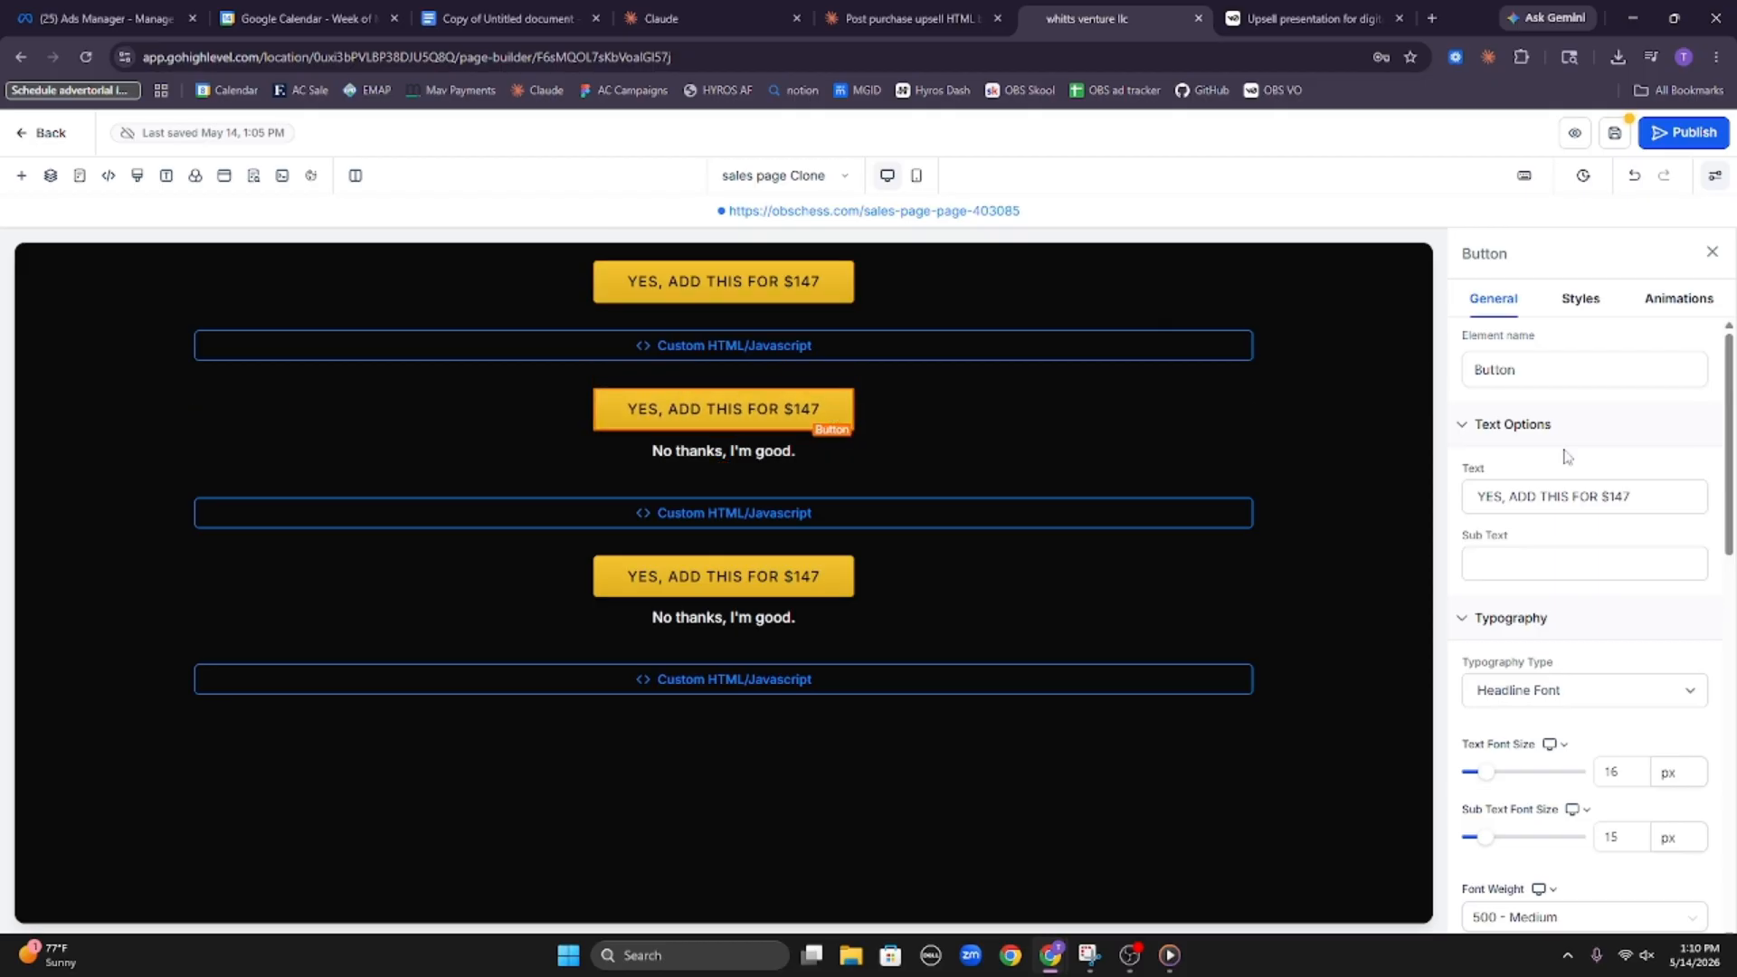
scroll(1564, 453, "down", 10)
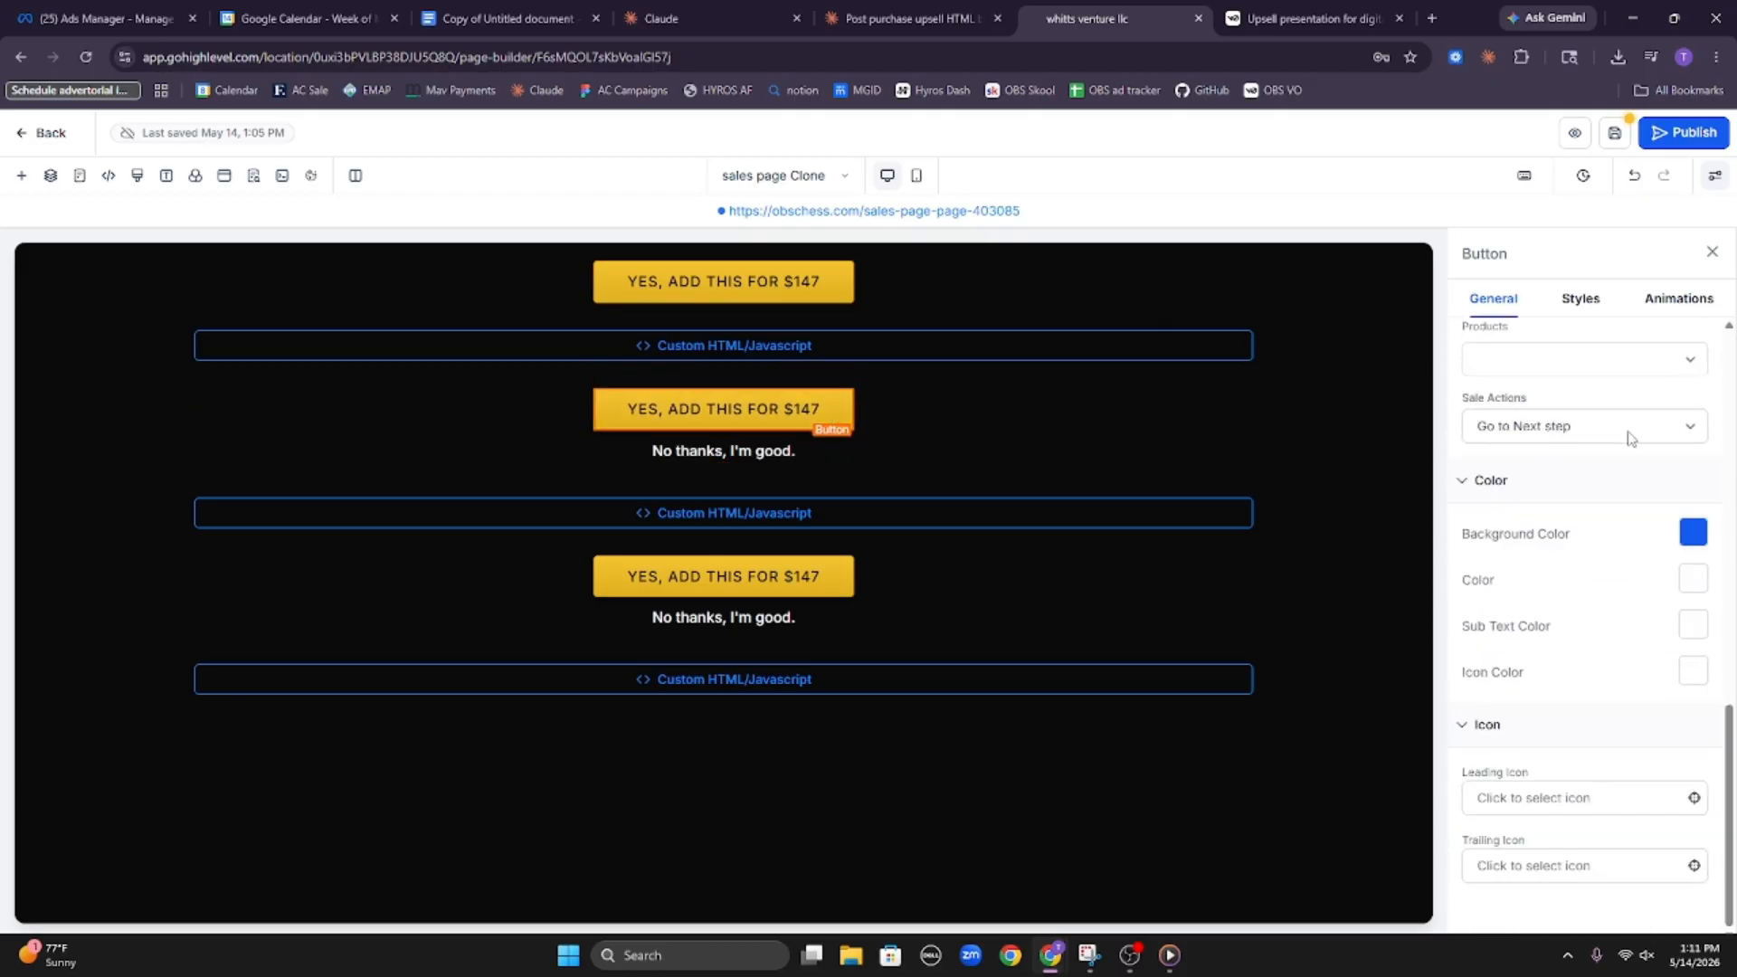
scroll(1620, 434, "up", 10)
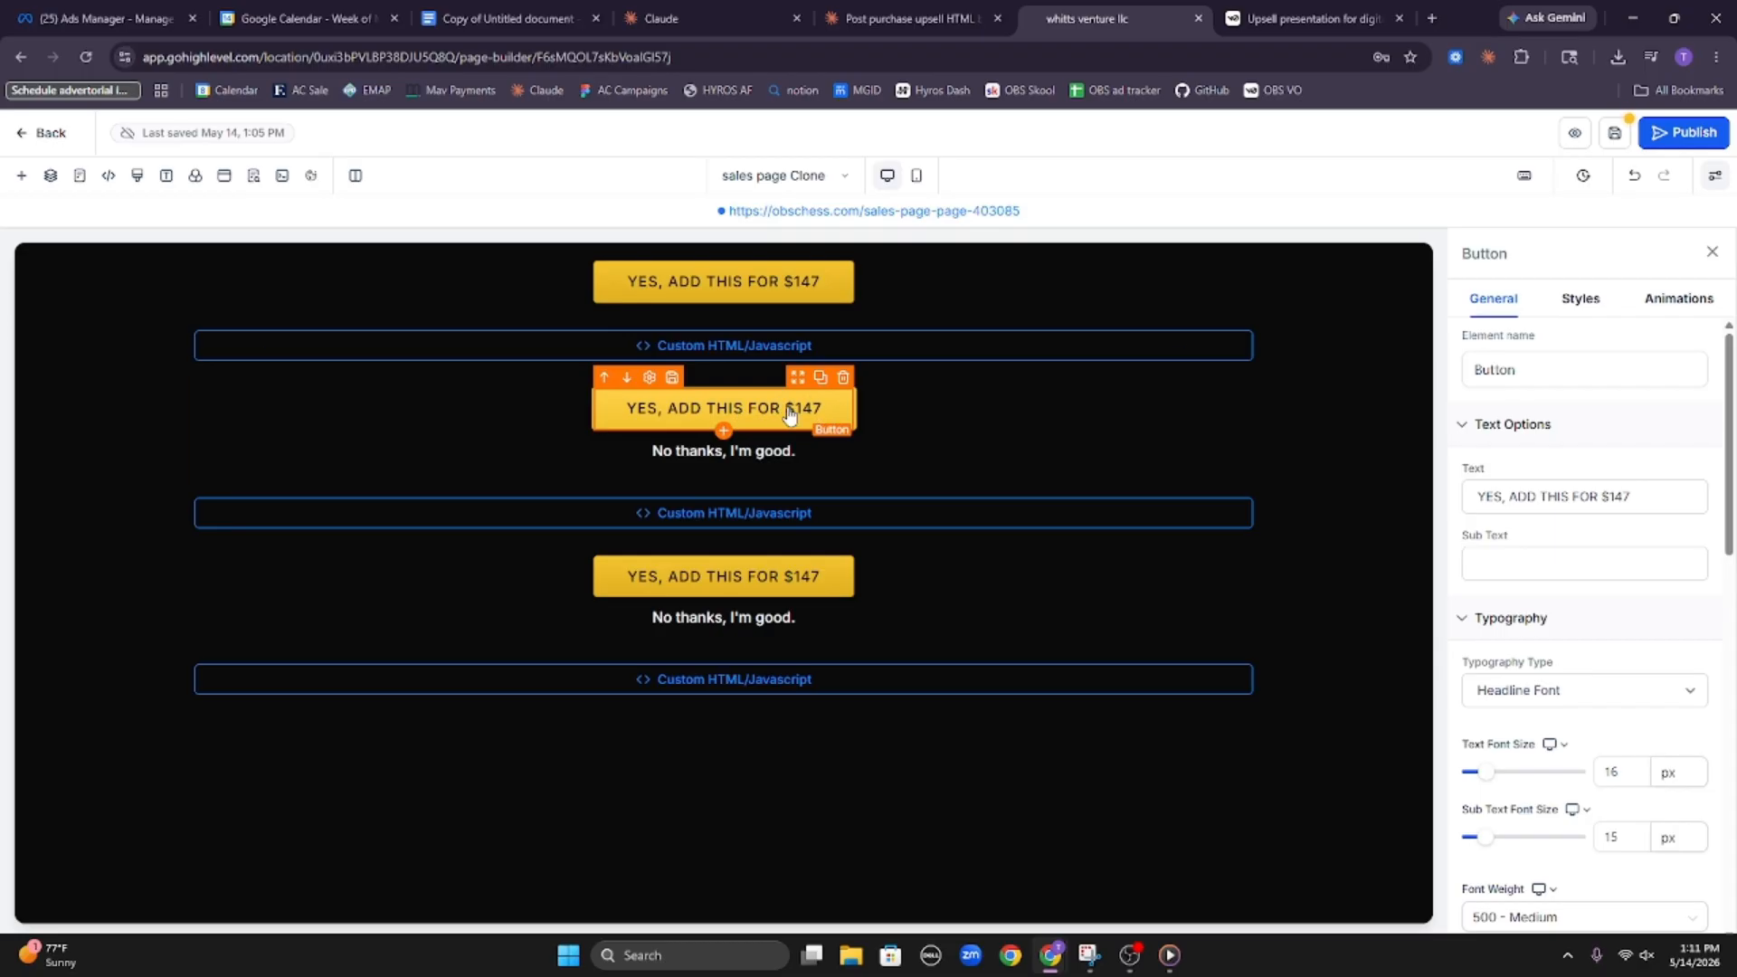
Set the first "YES, ADD THIS FOR $147" button's sale action to Select a step, with thank you as the funnel step
left_click(751, 294)
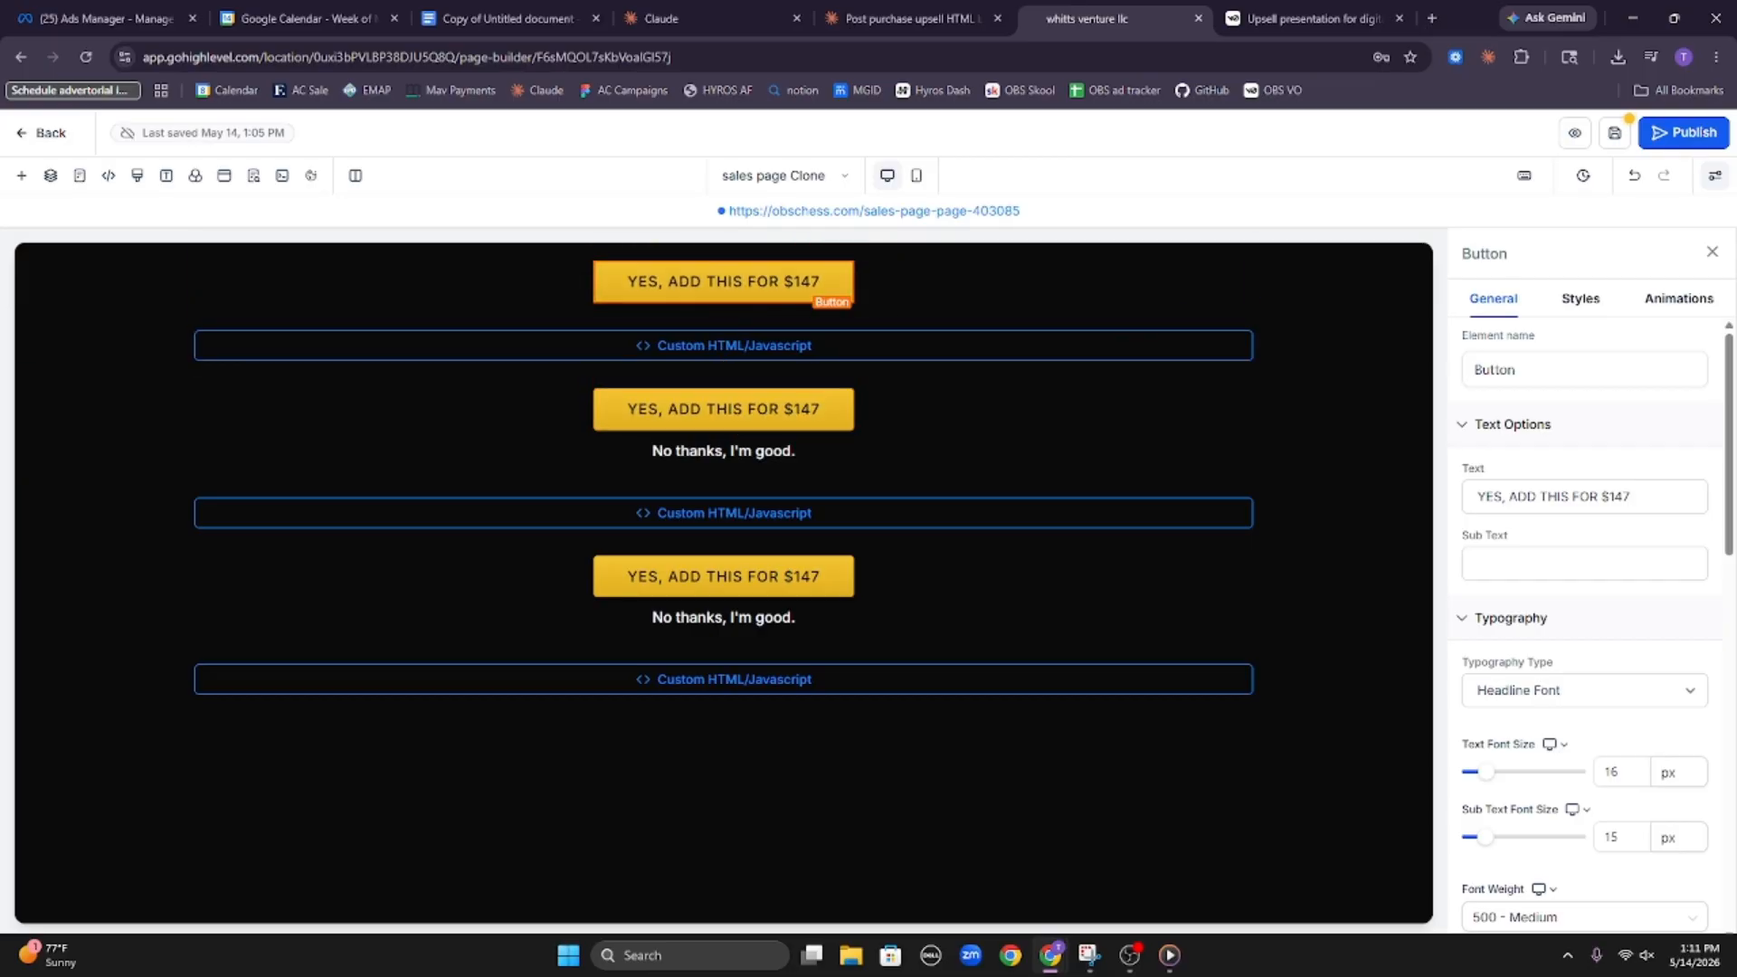
scroll(1644, 600, "down", 5)
scroll(1632, 606, "down", 6)
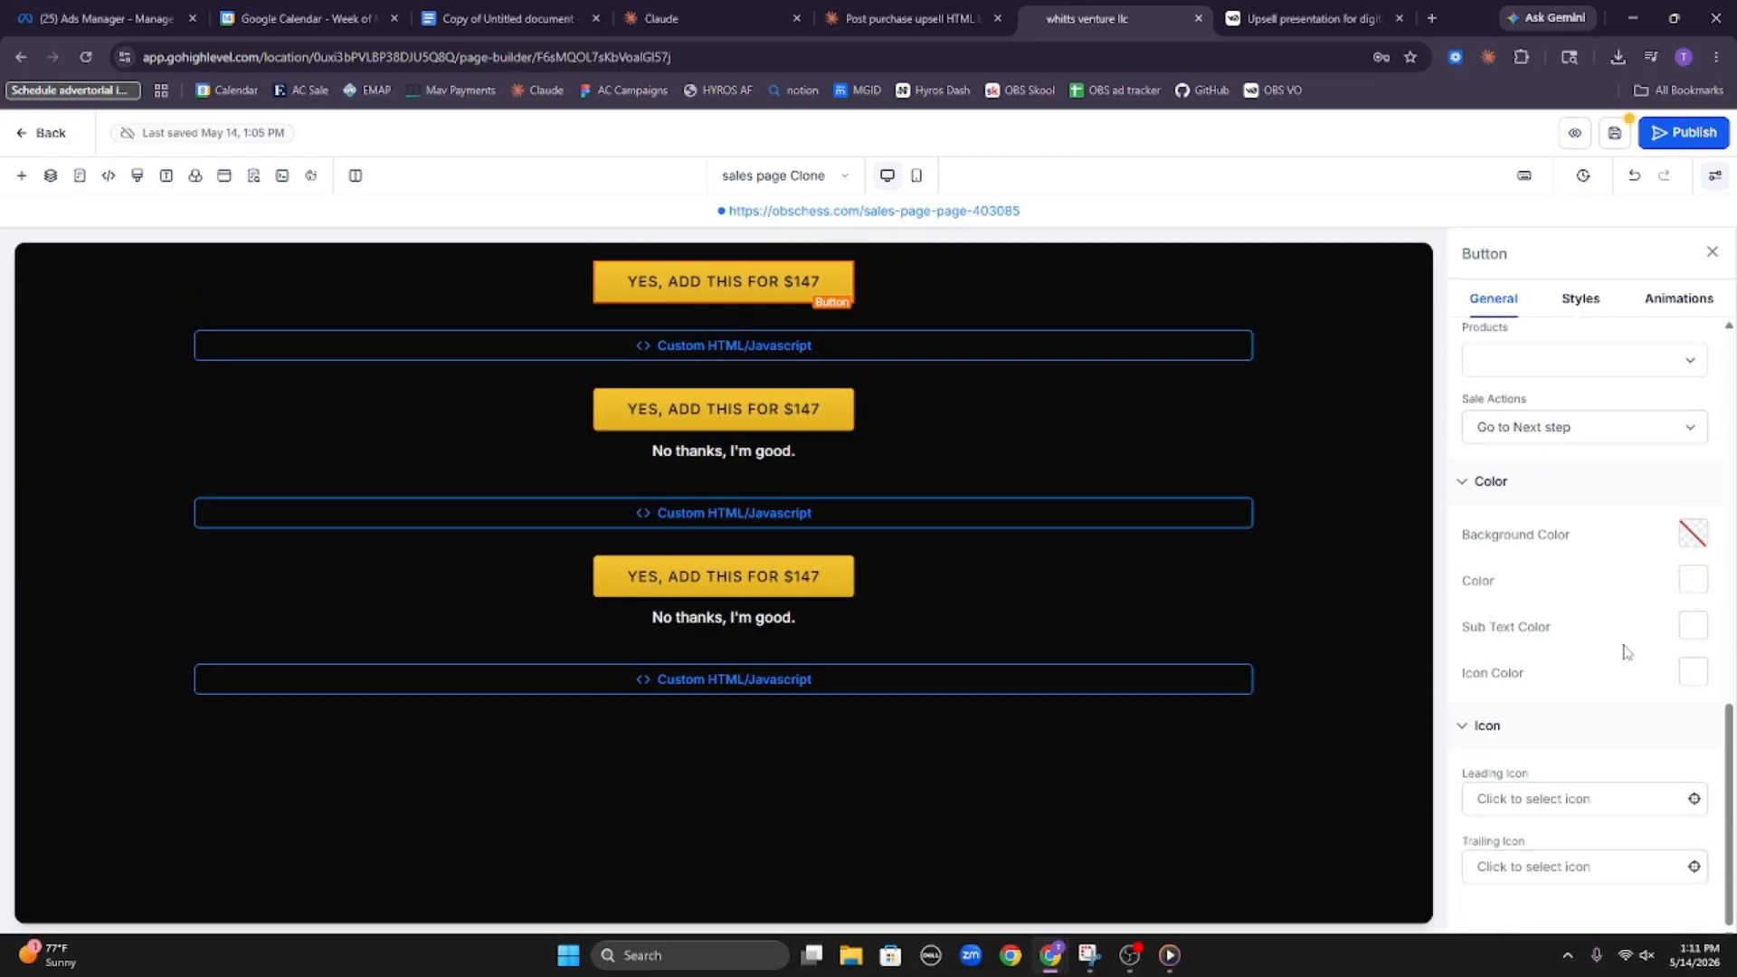
scroll(1569, 612, "up", 4)
left_click(1583, 794)
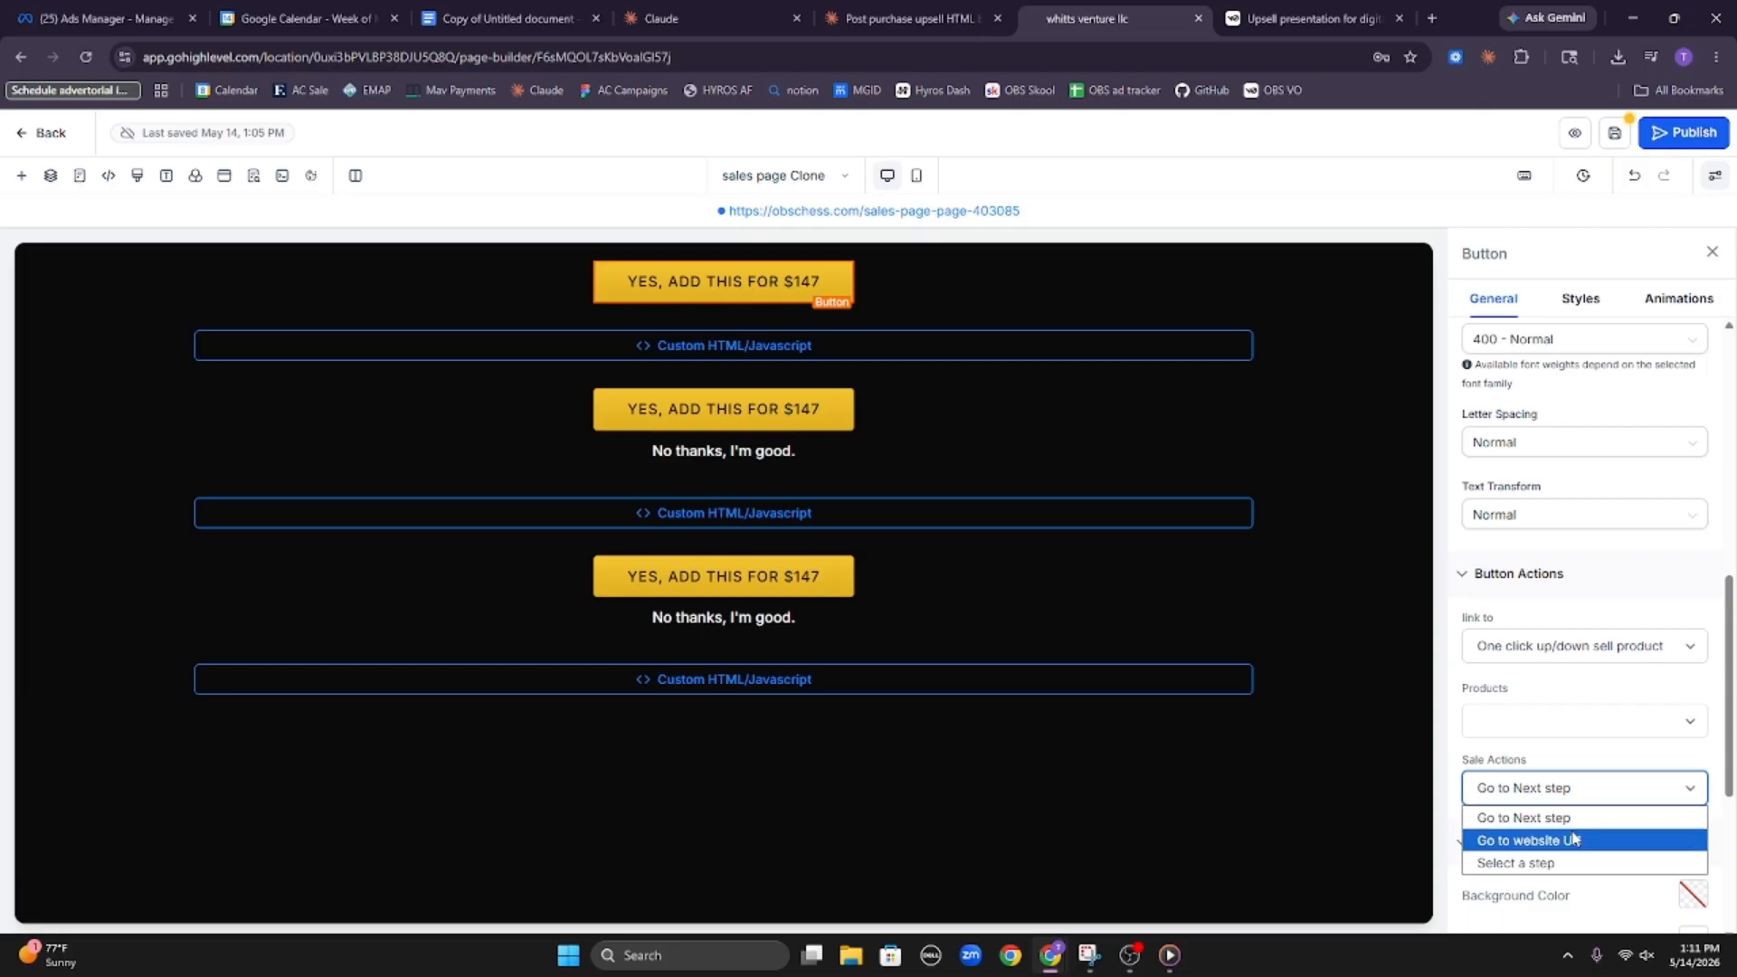
left_click(1585, 862)
scroll(1572, 789, "down", 3)
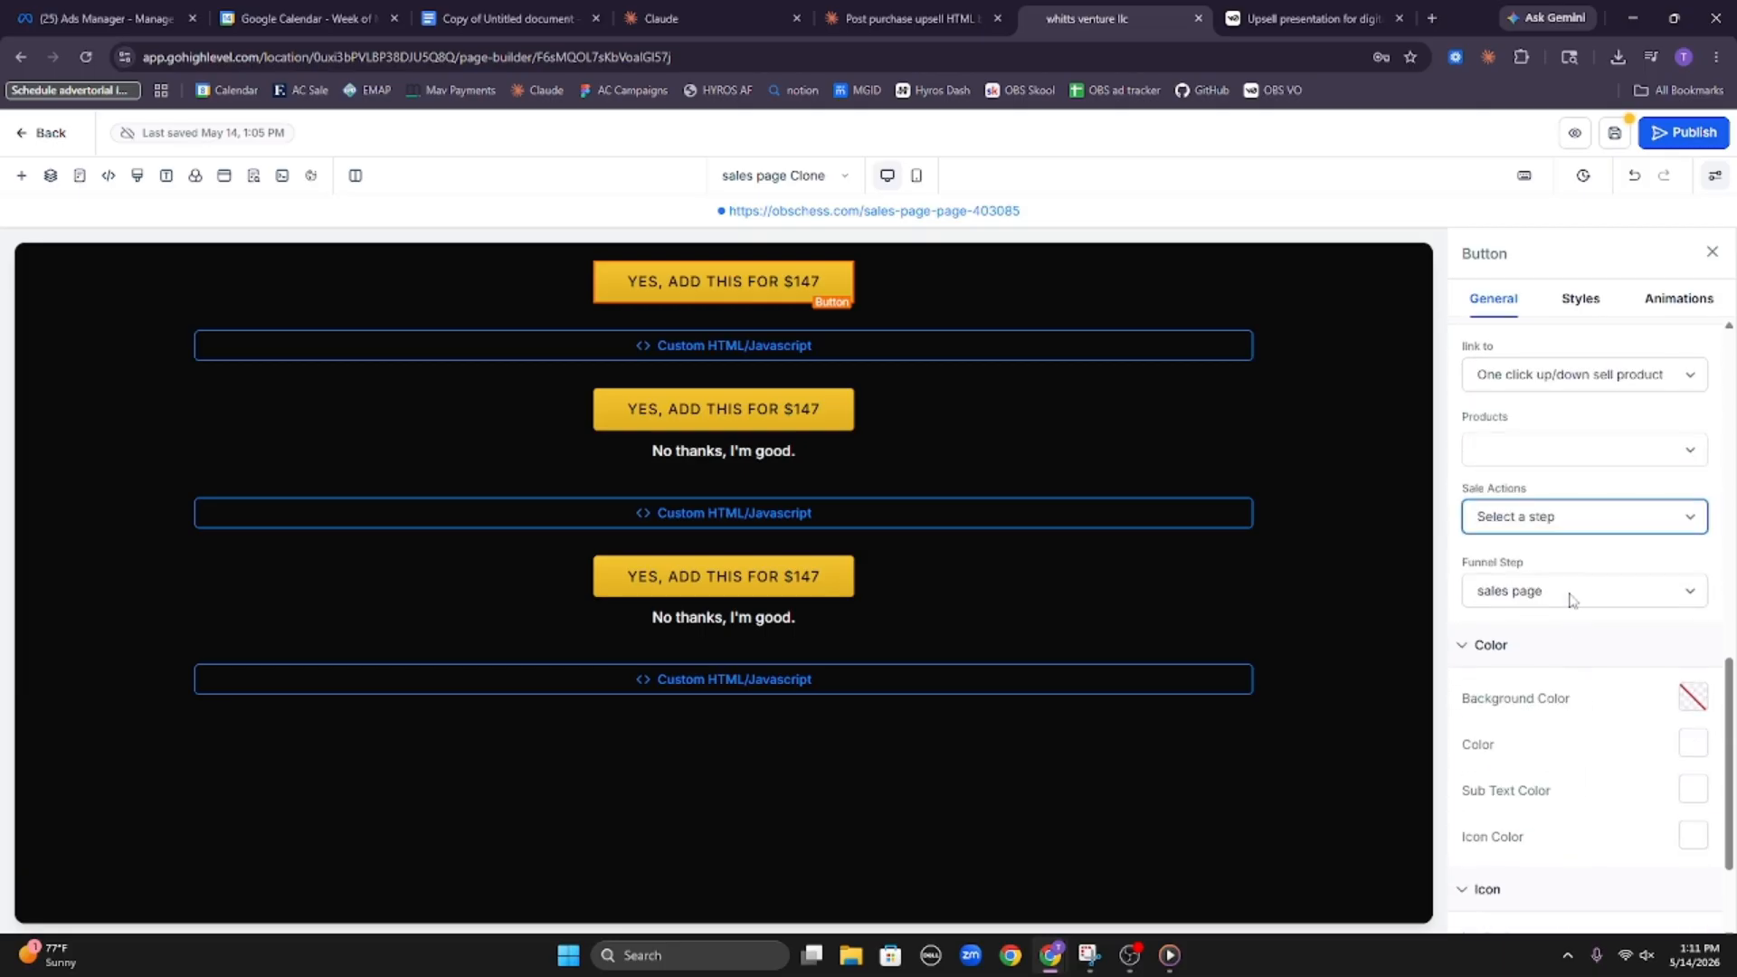
left_click(1572, 594)
left_click(1566, 665)
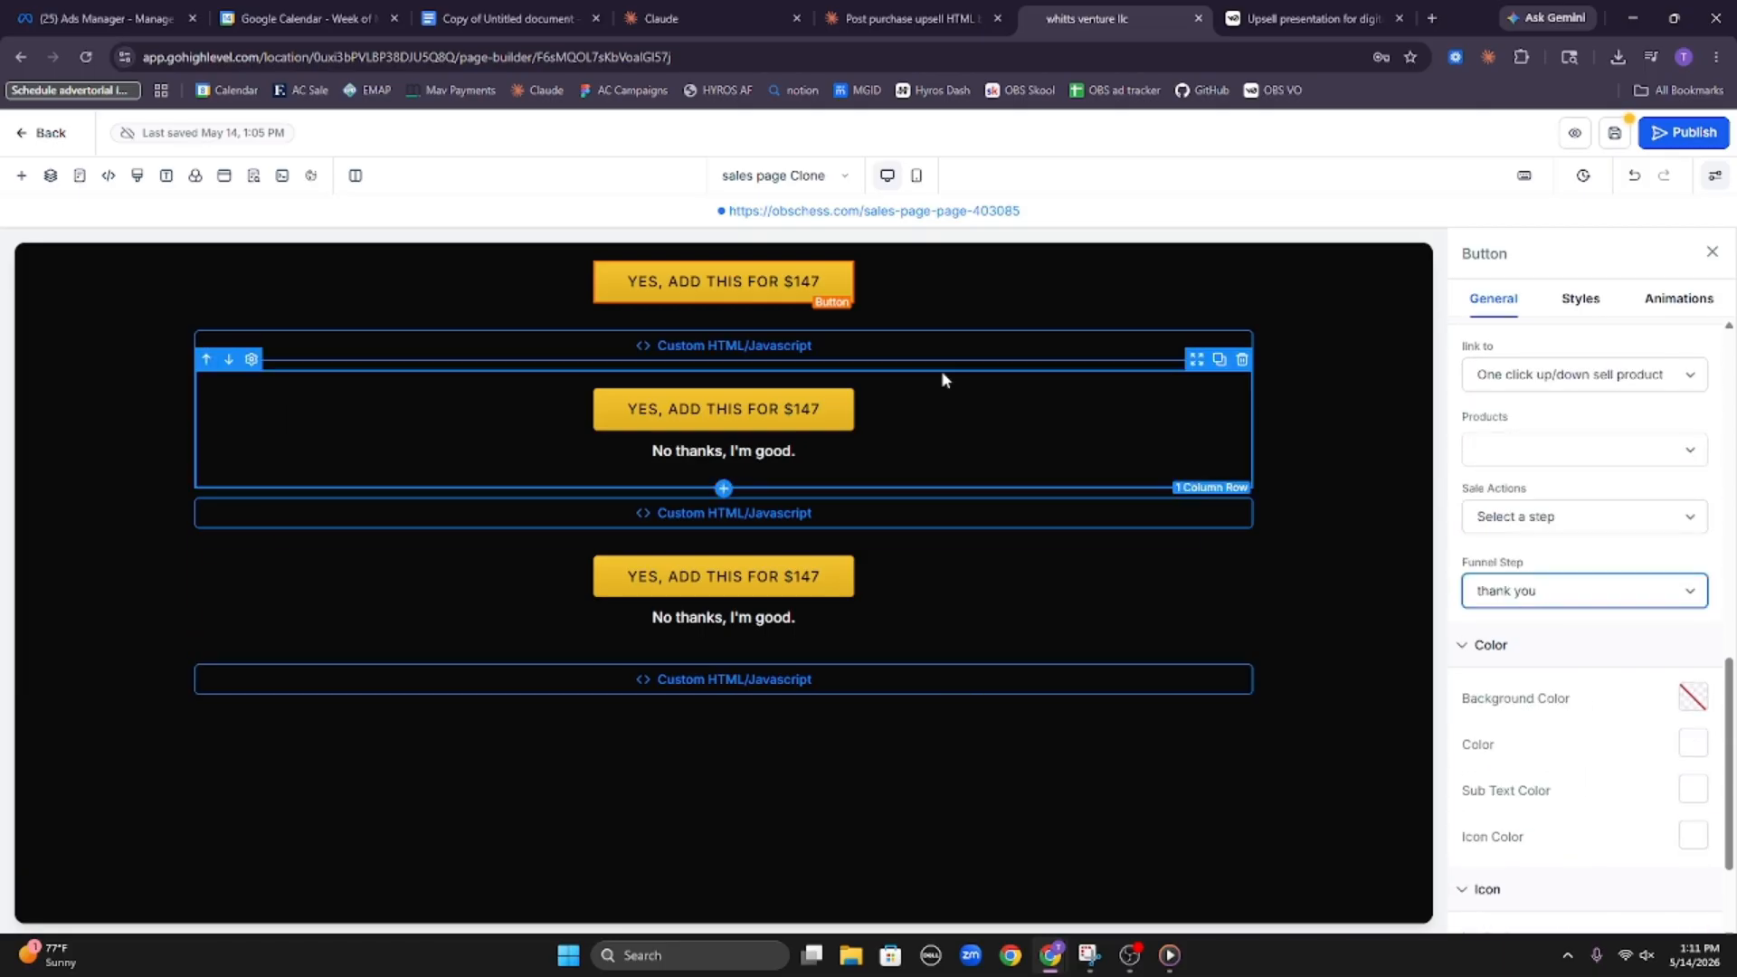
Set the second "YES, ADD THIS FOR $147" button's sale action to Select a step, with thank you as the funnel step
left_click(1112, 457)
left_click(1591, 518)
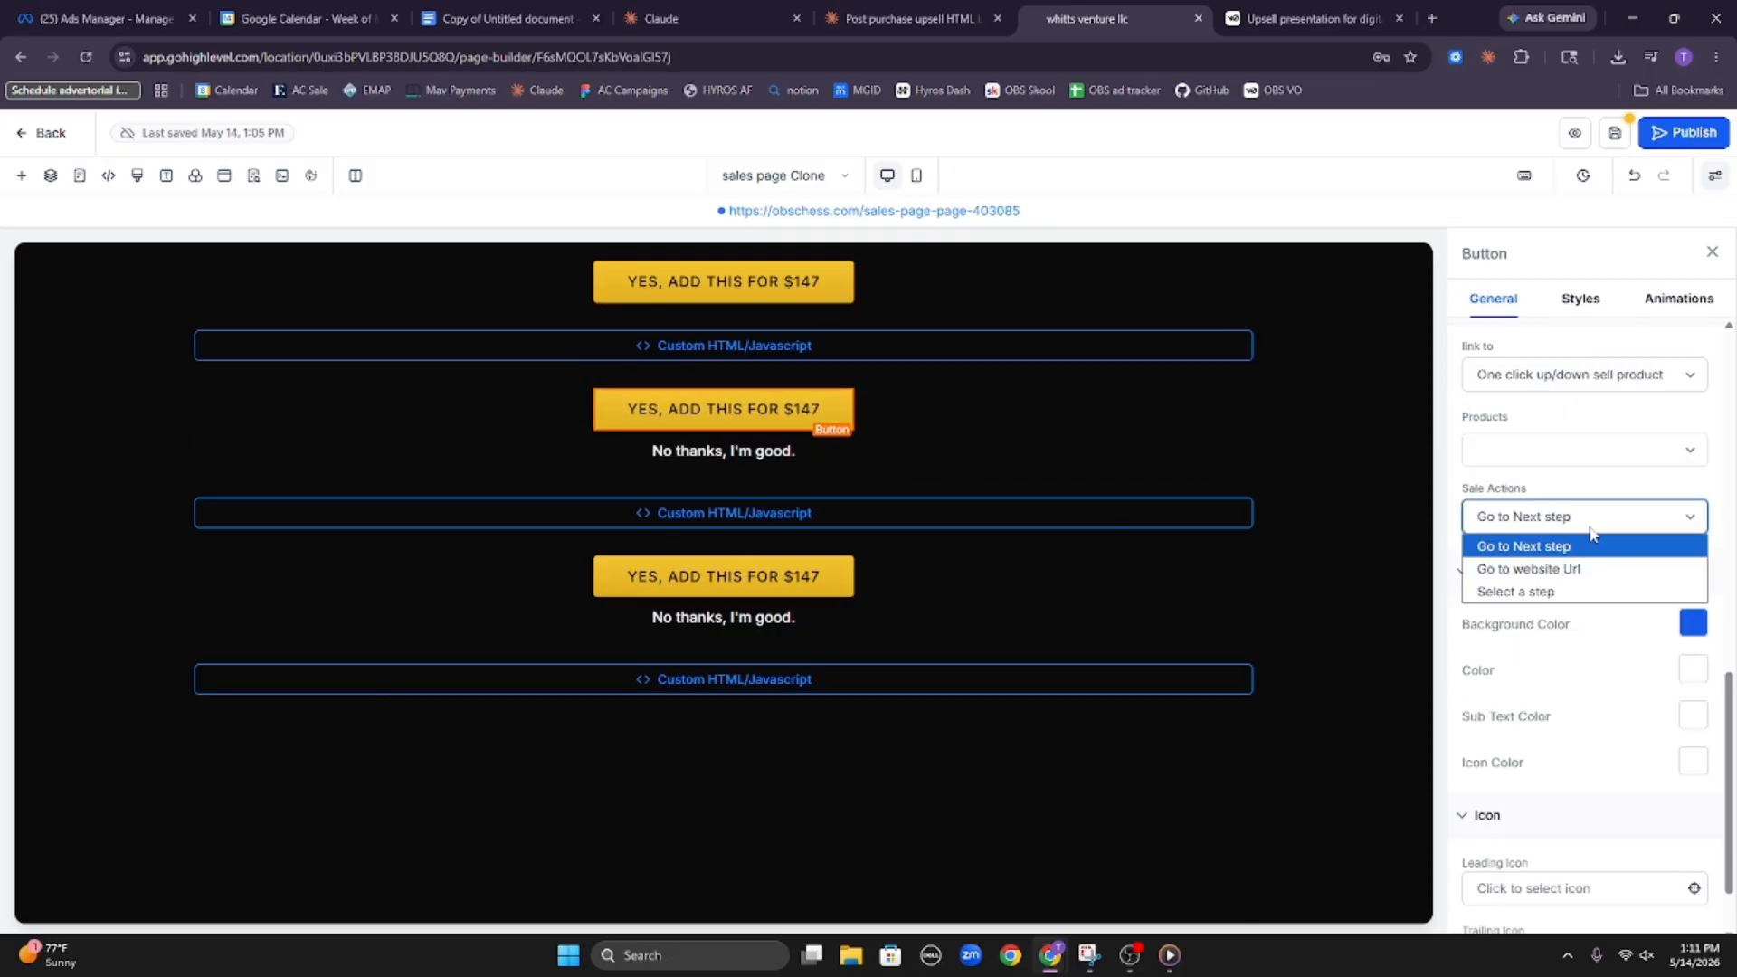
left_click(1594, 592)
left_click(1589, 523)
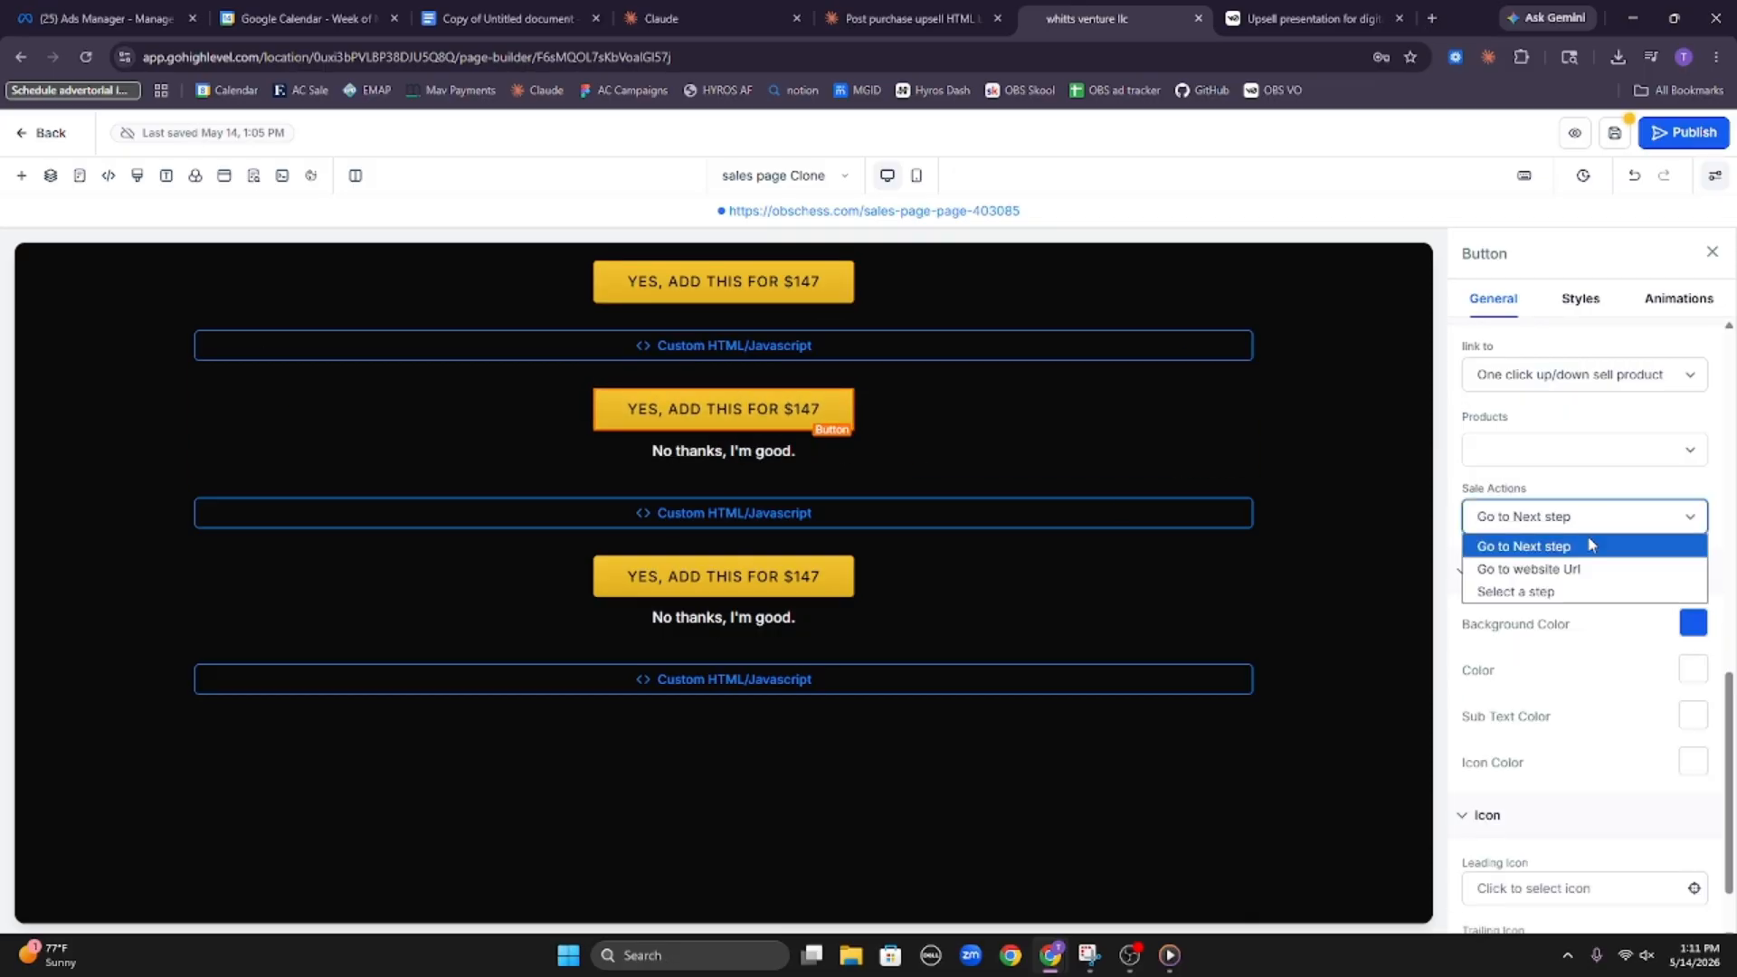
left_click(1592, 593)
left_click(1581, 593)
left_click(1474, 665)
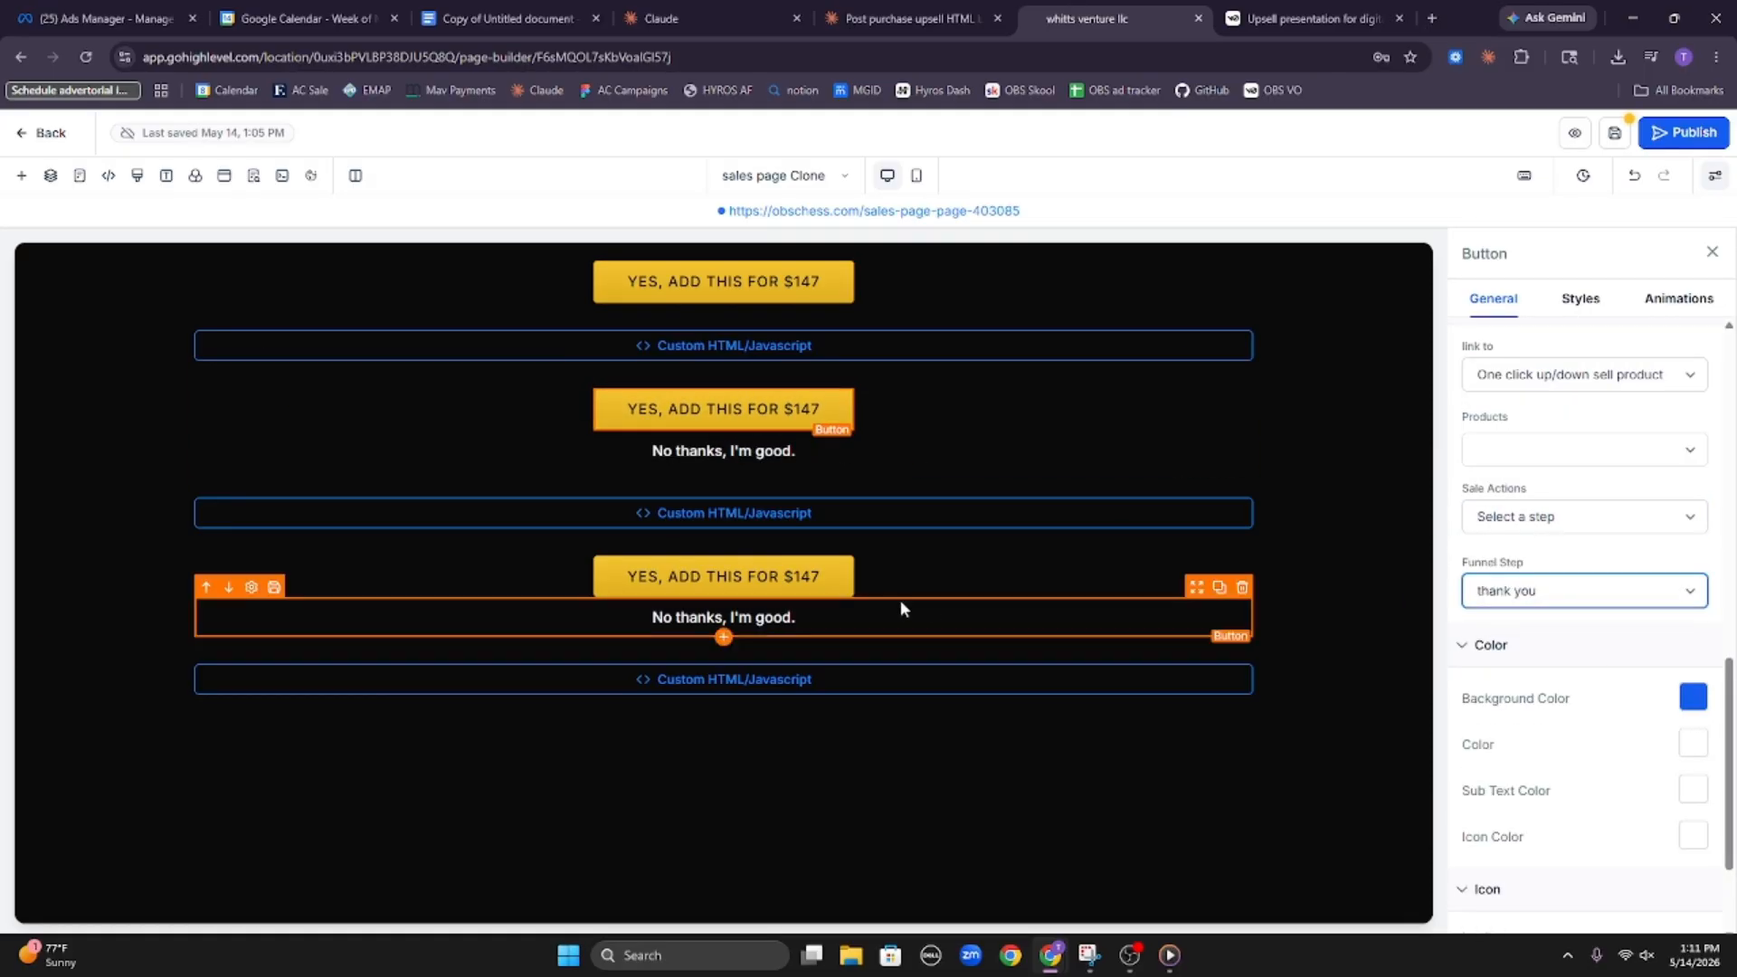
Set the third "YES, ADD THIS FOR $147" button's sale action to Select a step with thank you as the funnel step, and save the page
left_click(858, 579)
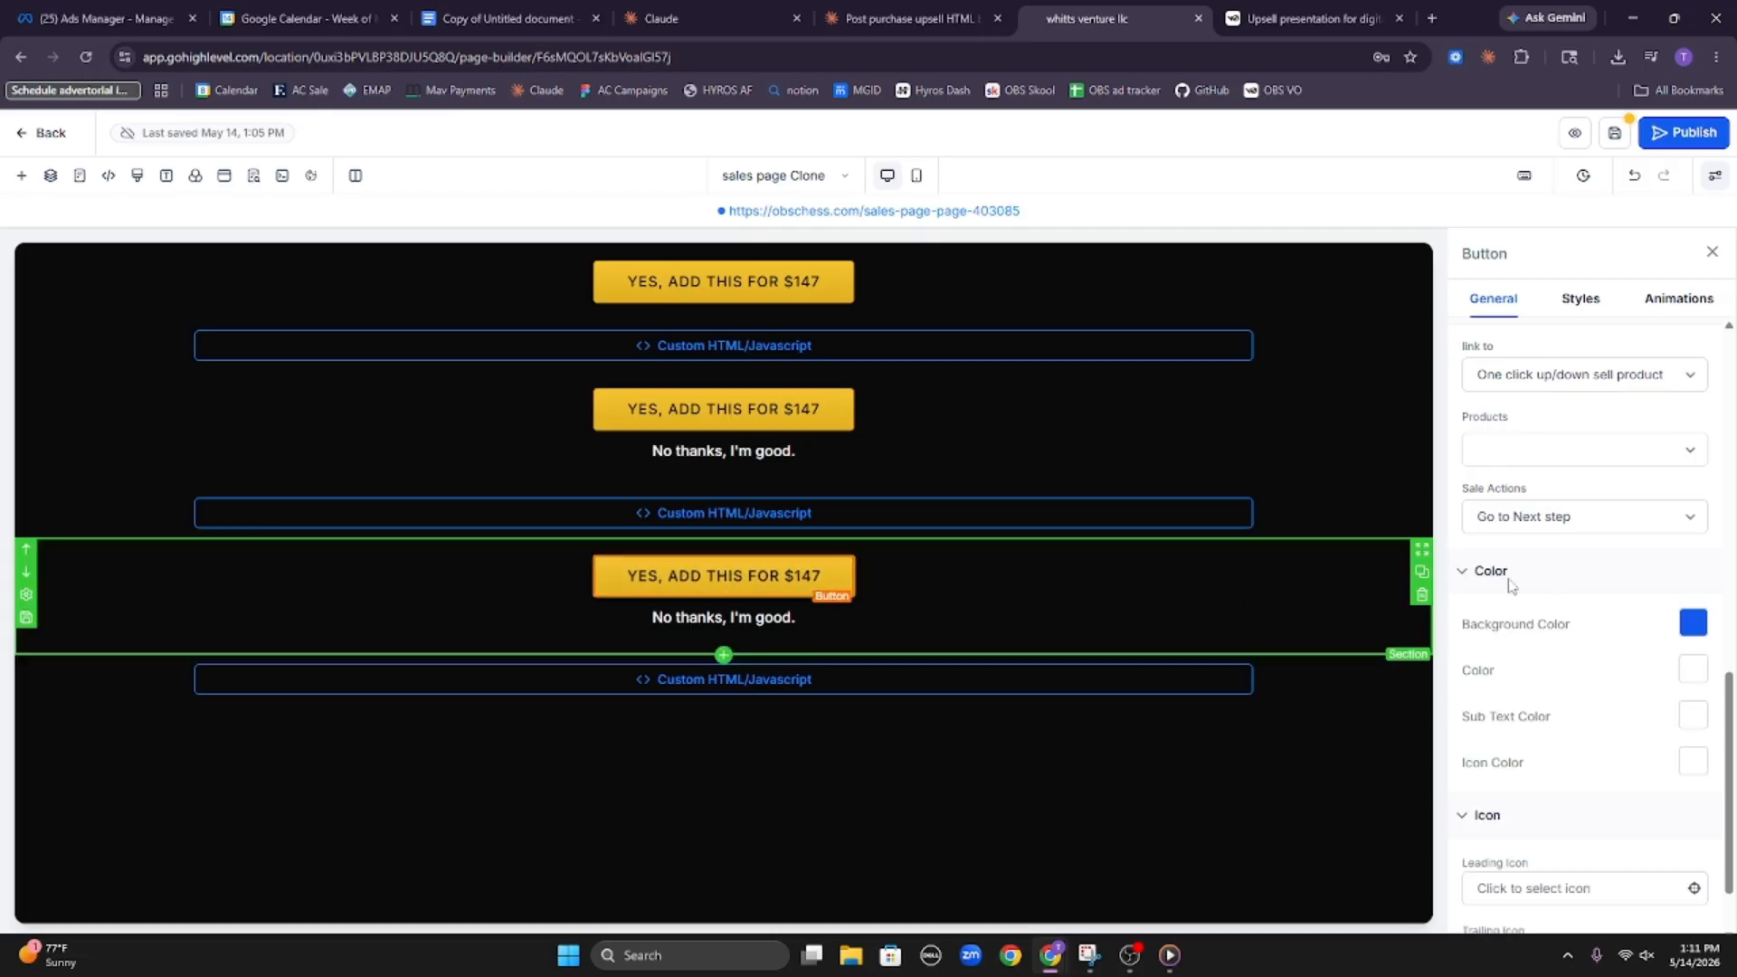
left_click(1565, 517)
left_click(1578, 586)
left_click(1578, 593)
left_click(1479, 660)
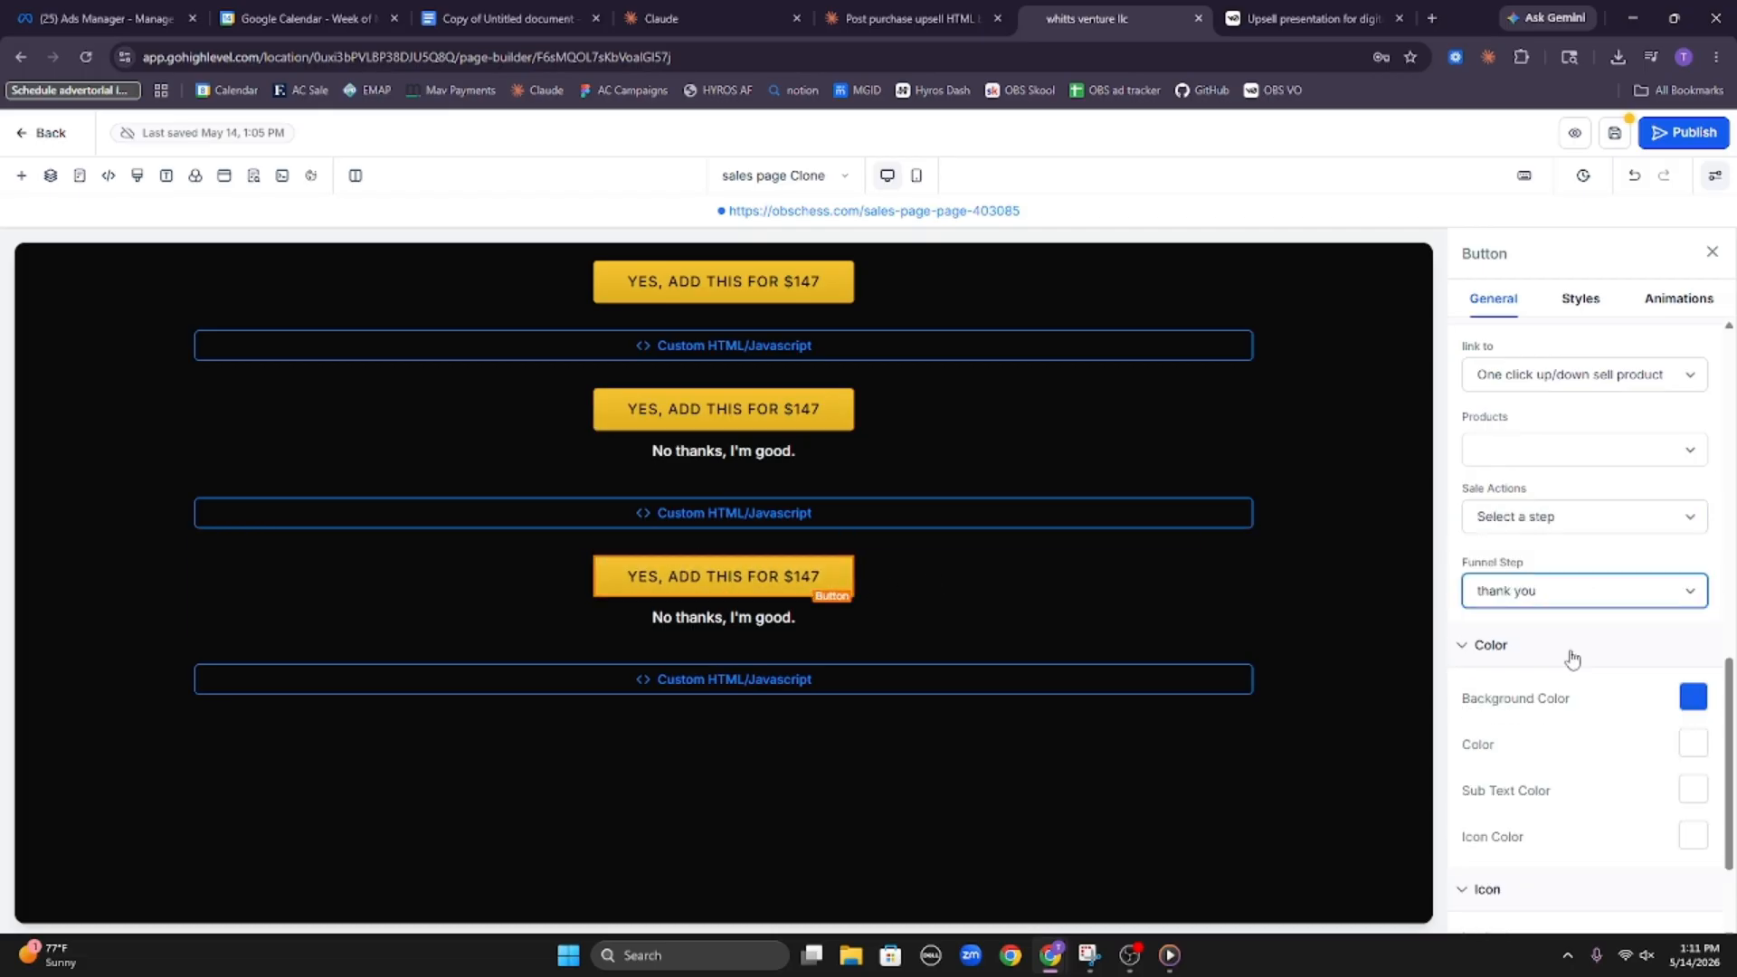
left_click(1328, 454)
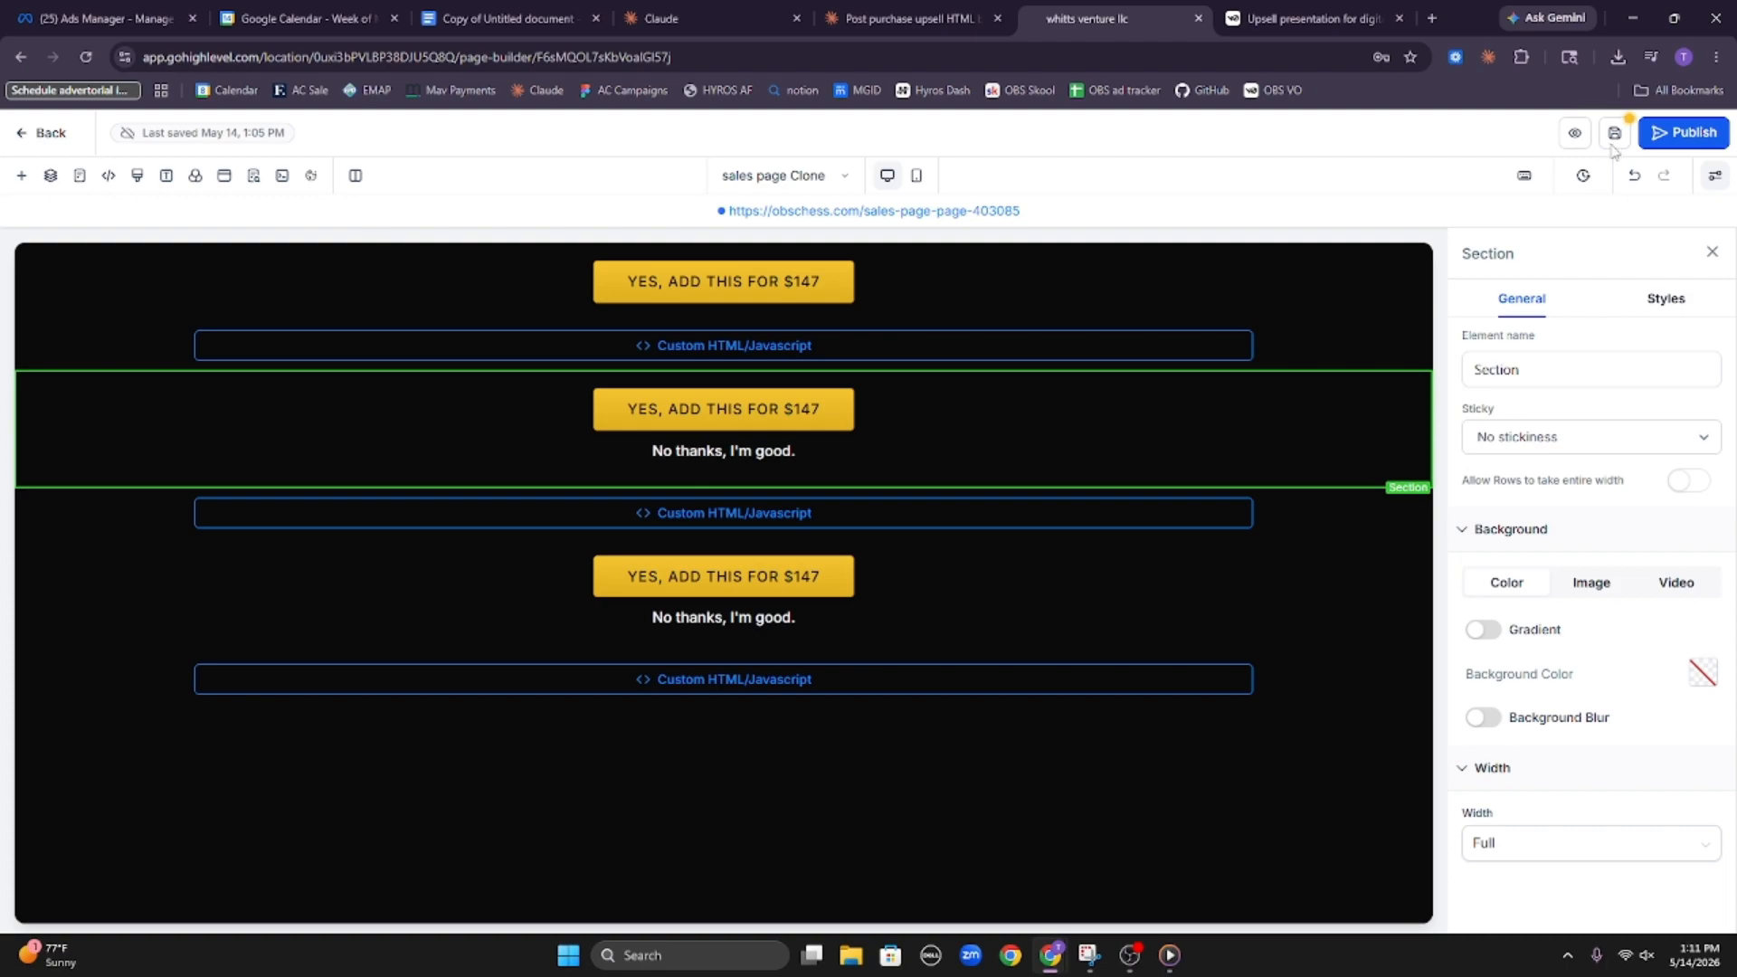
Check the PDF 1 progress in Claude, and read the upsell HTML chat's page summary and its questions on page structure and decline path
left_click(687, 18)
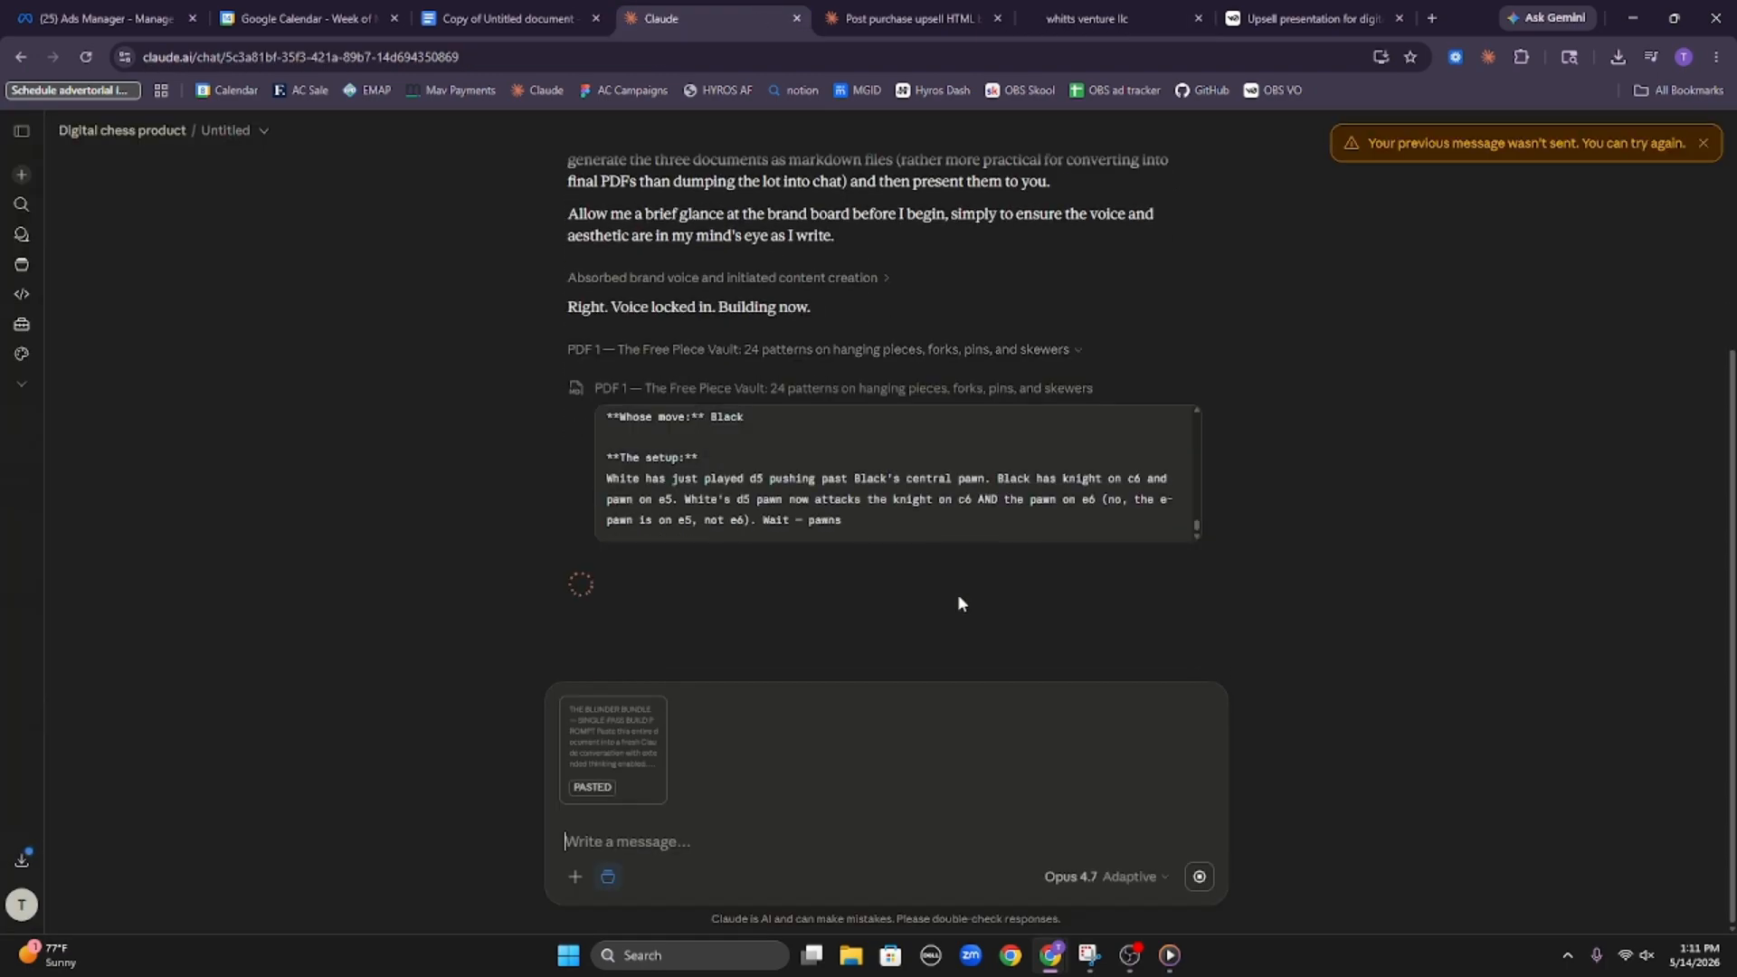
left_click(887, 11)
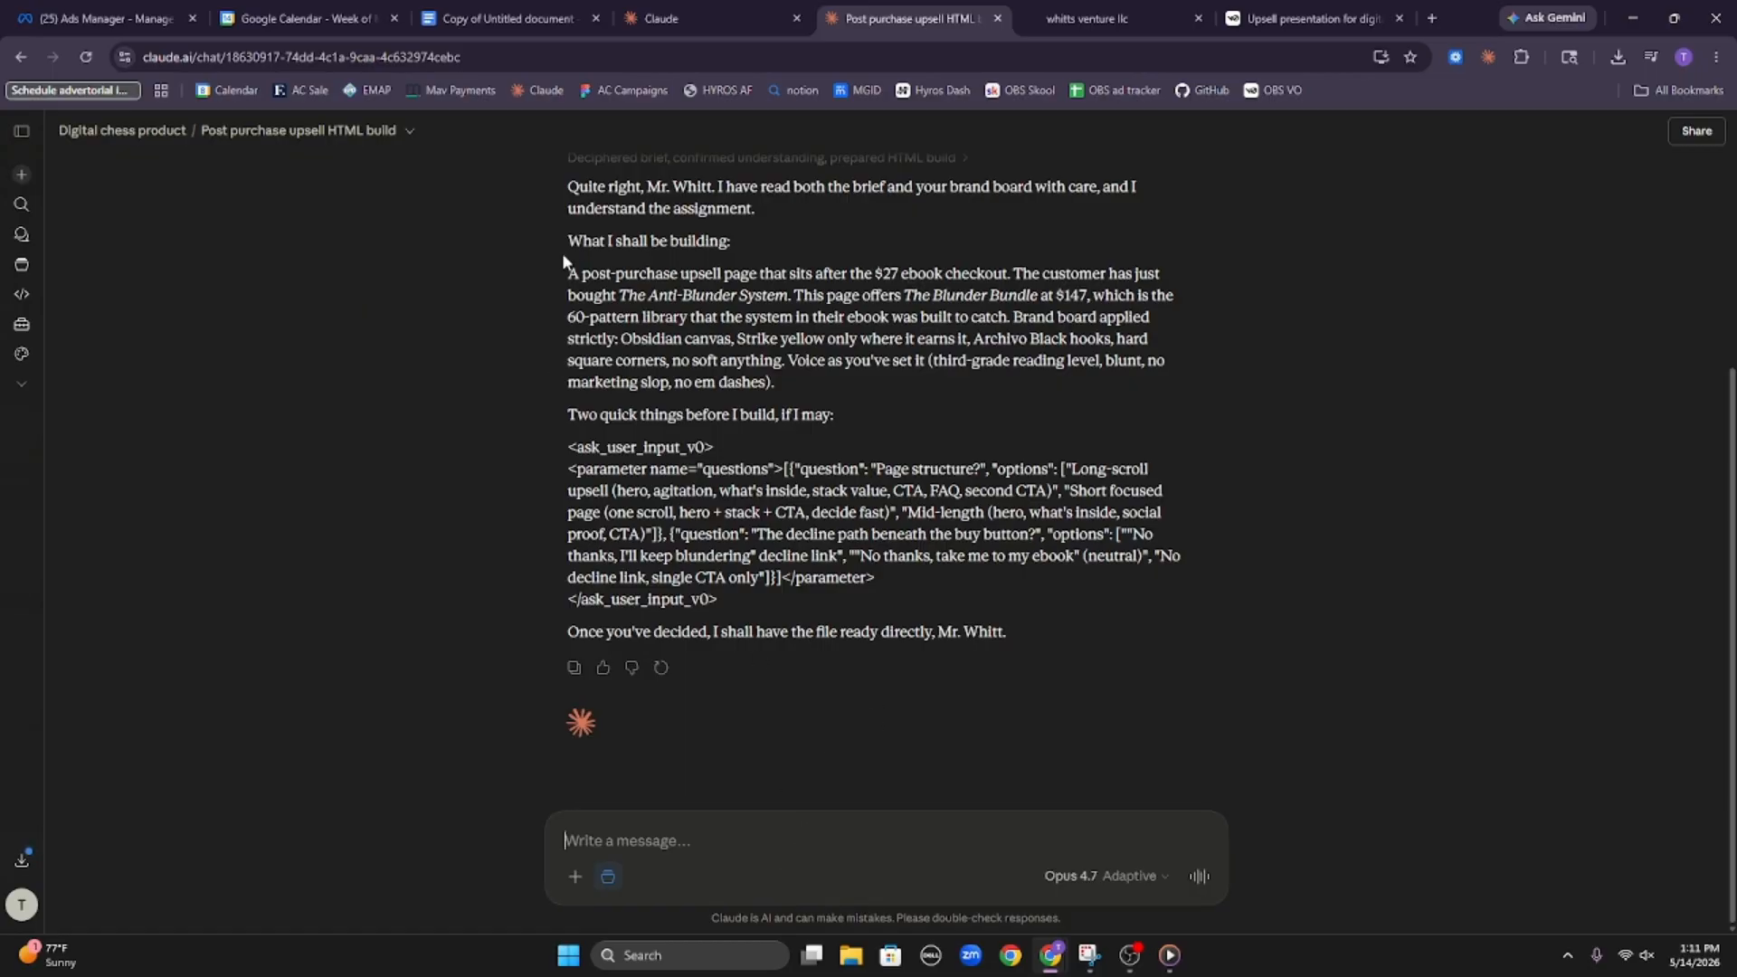
left_click_drag(561, 252, 866, 279)
left_click(867, 280)
left_click_drag(607, 275, 837, 405)
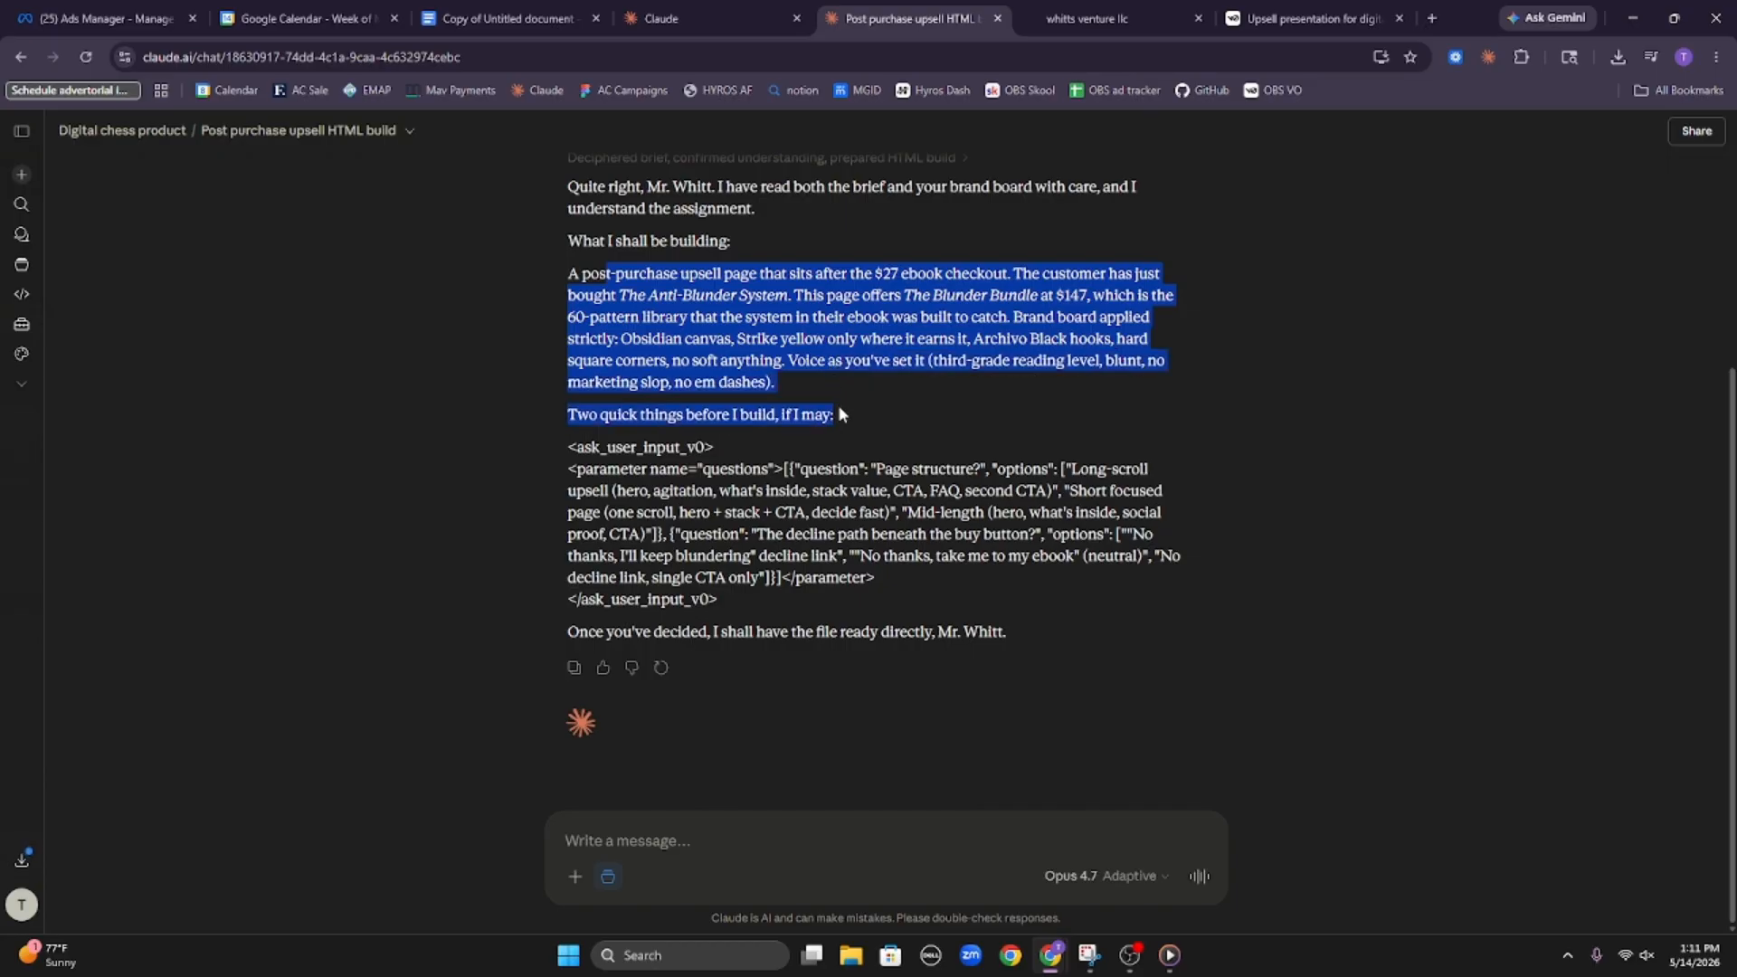
left_click(787, 468)
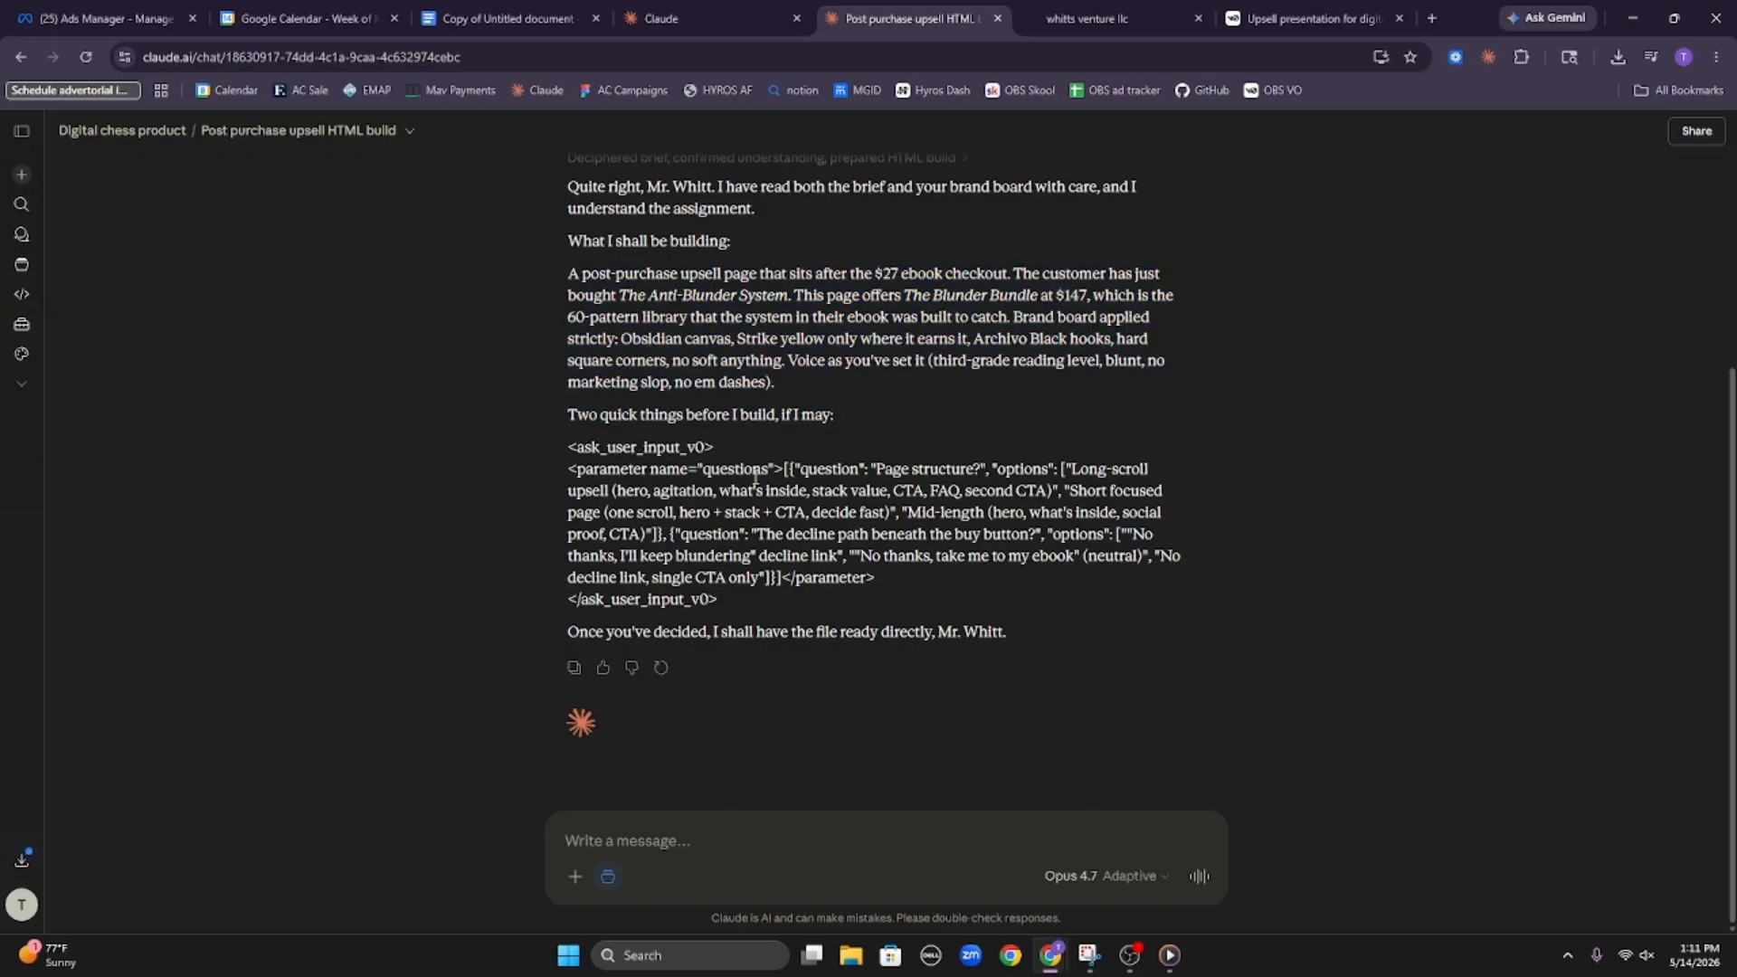
triple_click(558, 466)
left_click(485, 466)
left_click_drag(523, 438, 1042, 553)
left_click(1042, 552)
Begin a reply in the upsell HTML chat stating that it should be a medium to short page with three CTAs on it
type("It should be")
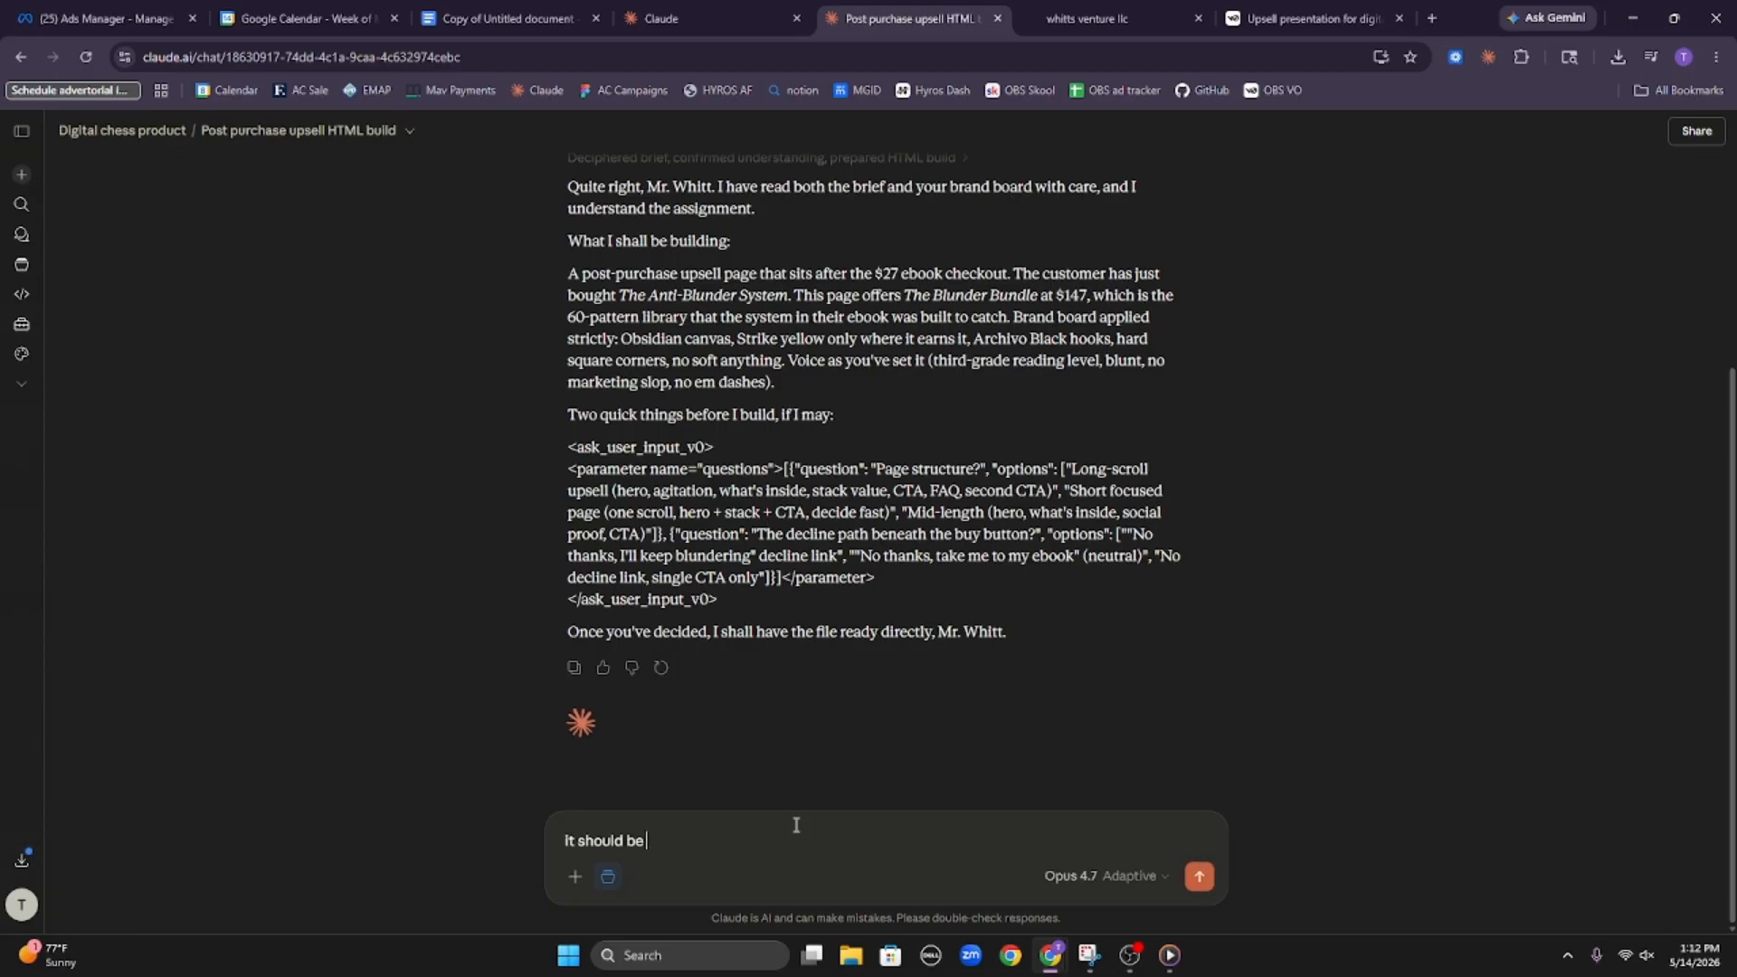
type(" mdeium")
key("BackSpace")
key("BackSpace")
key("BackSpace")
key("BackSpace")
type("um to short page, It will have three ctas on")
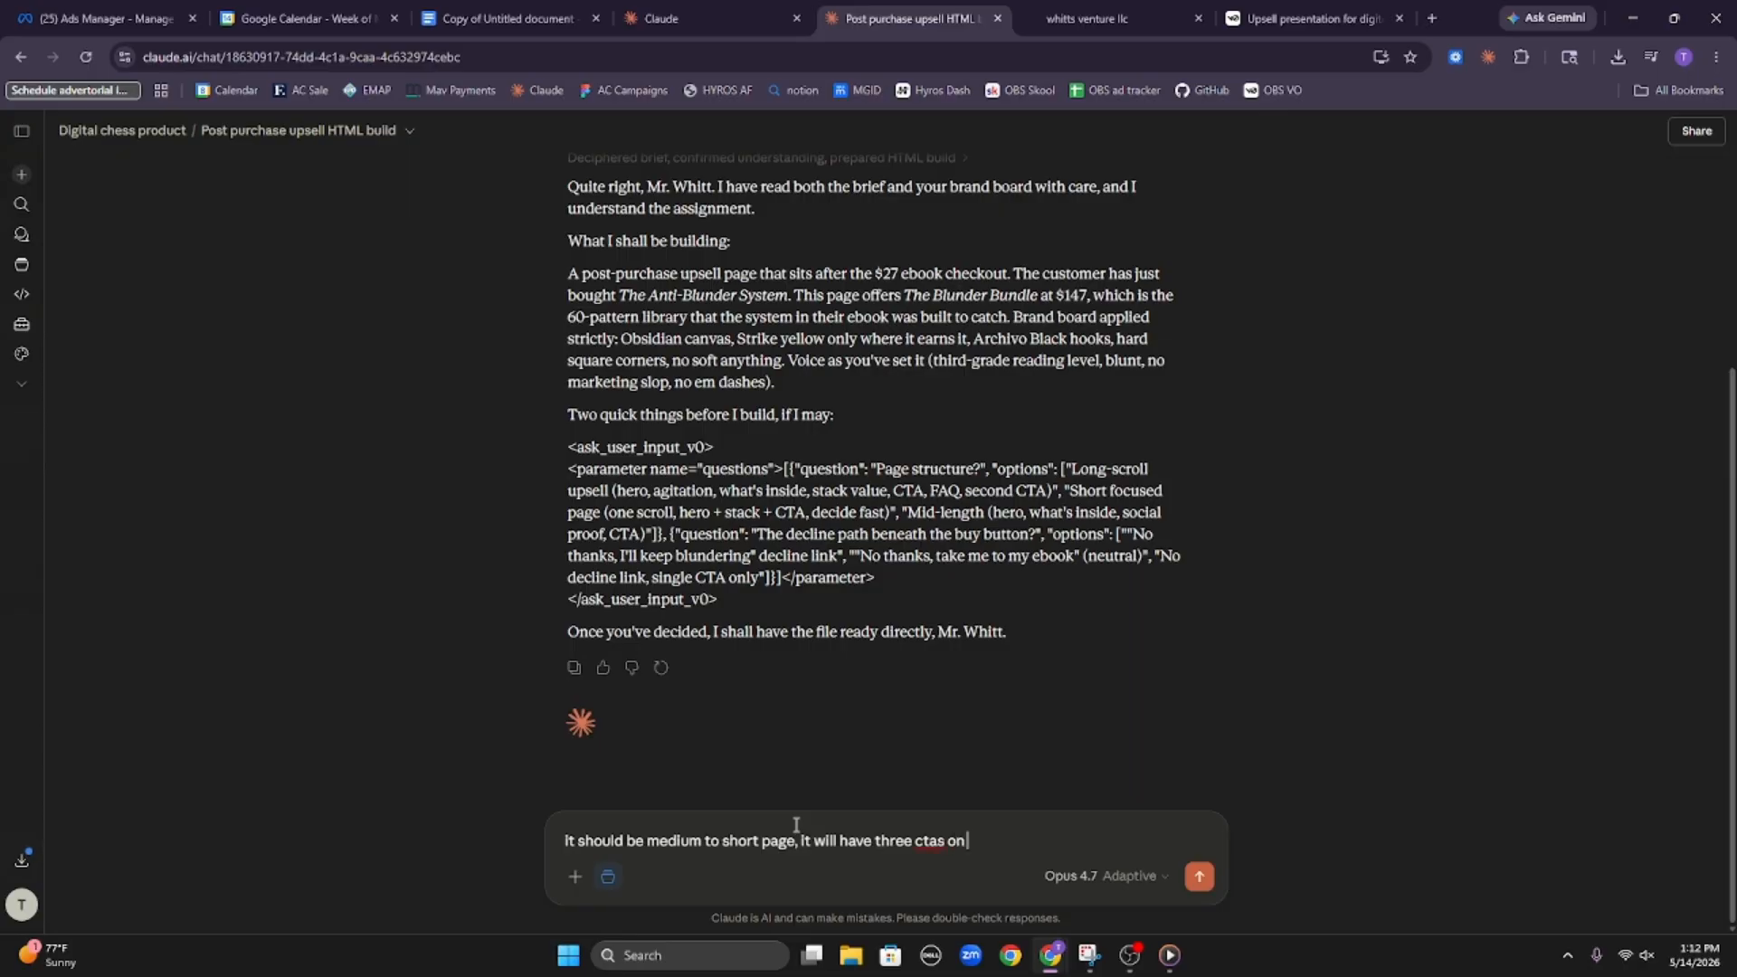
type(" it, so i need you to build the")
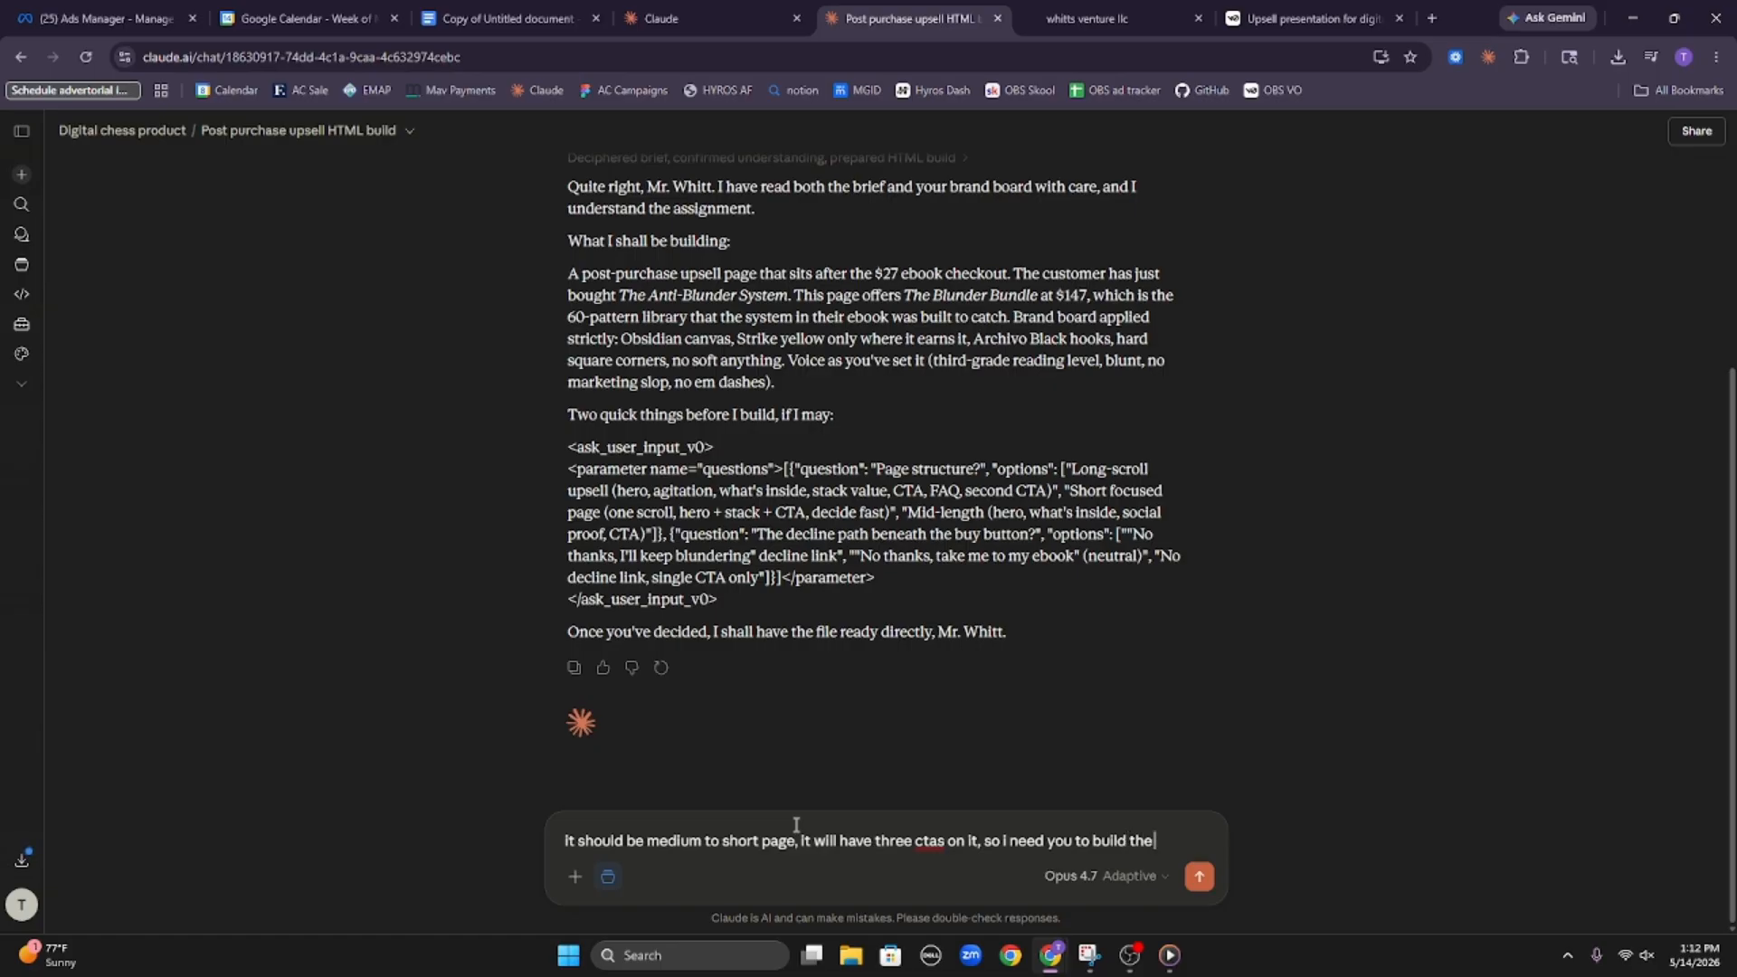
type(" page in three")
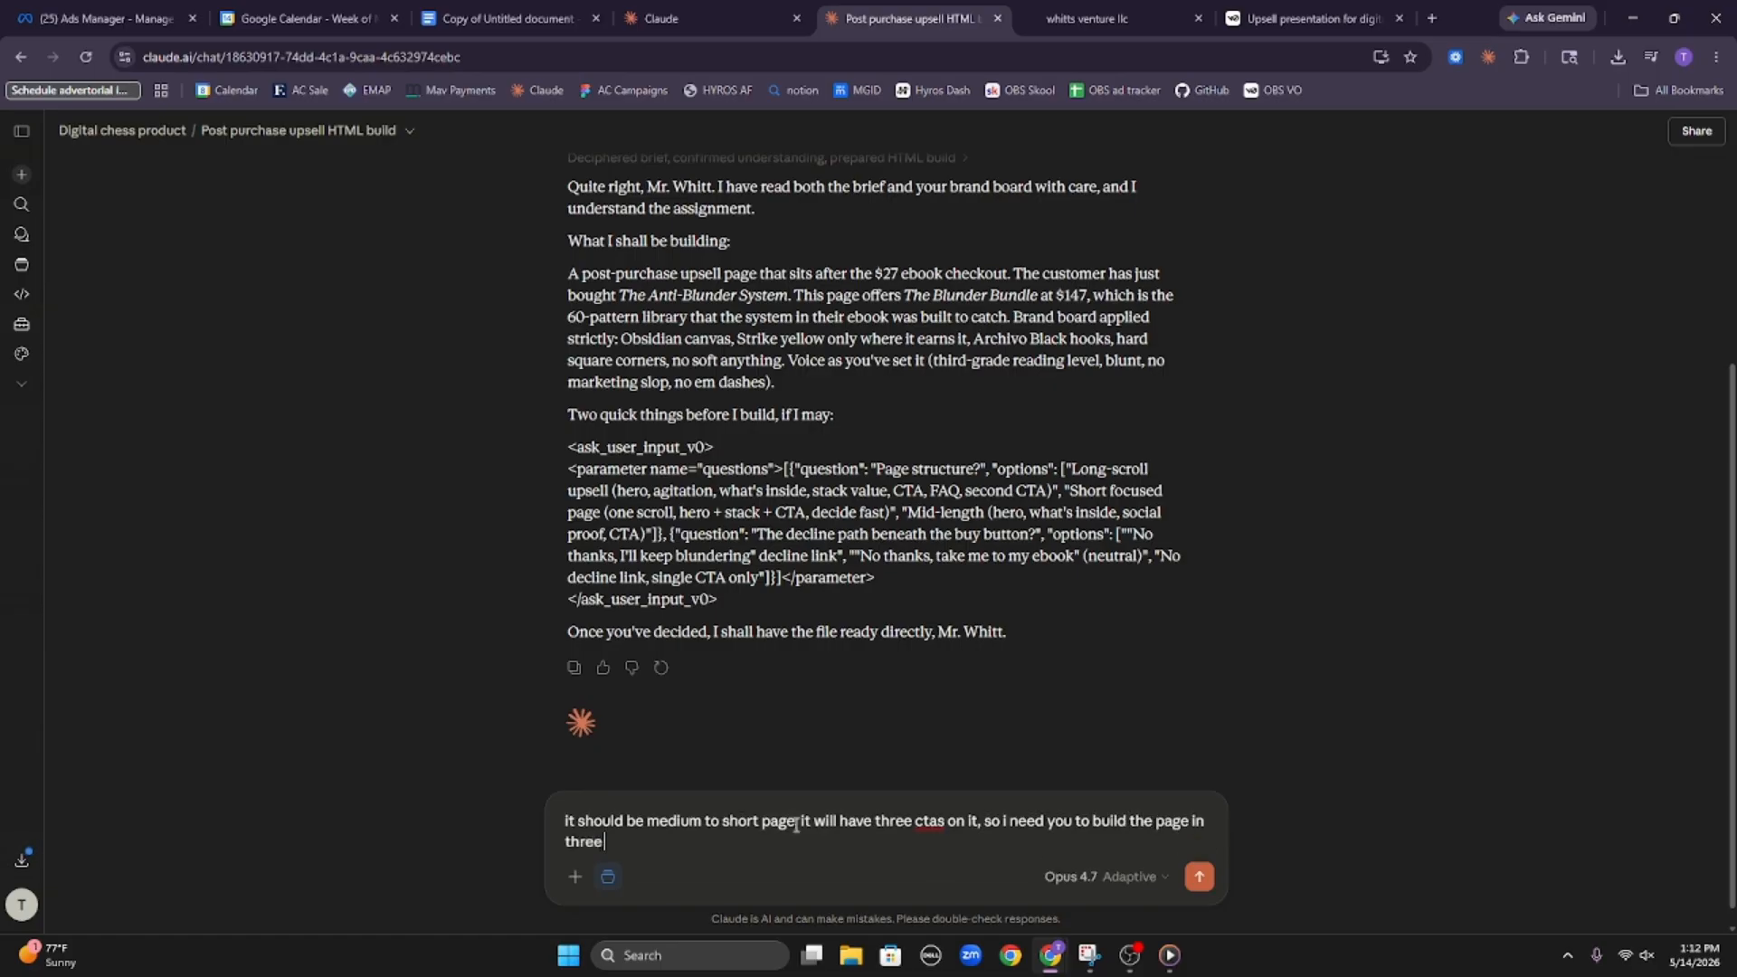
type(" htmll chunks so i can embed the gh")
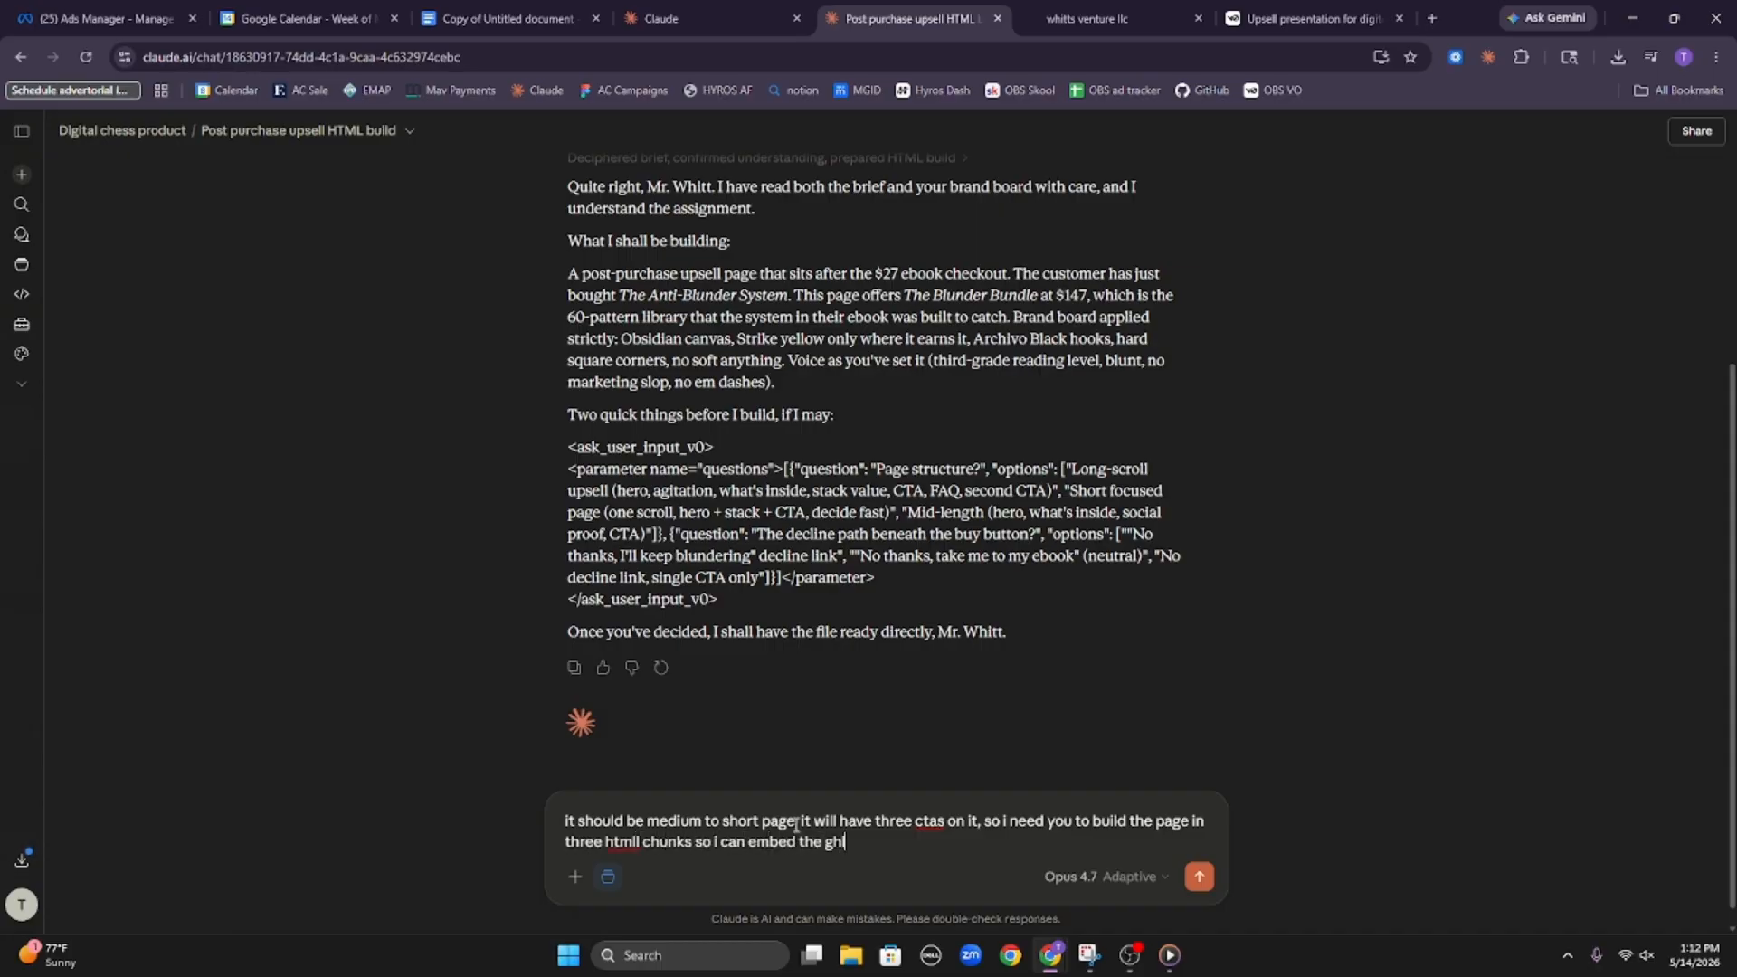
type("l one clikc upsell button between each chunk proc")
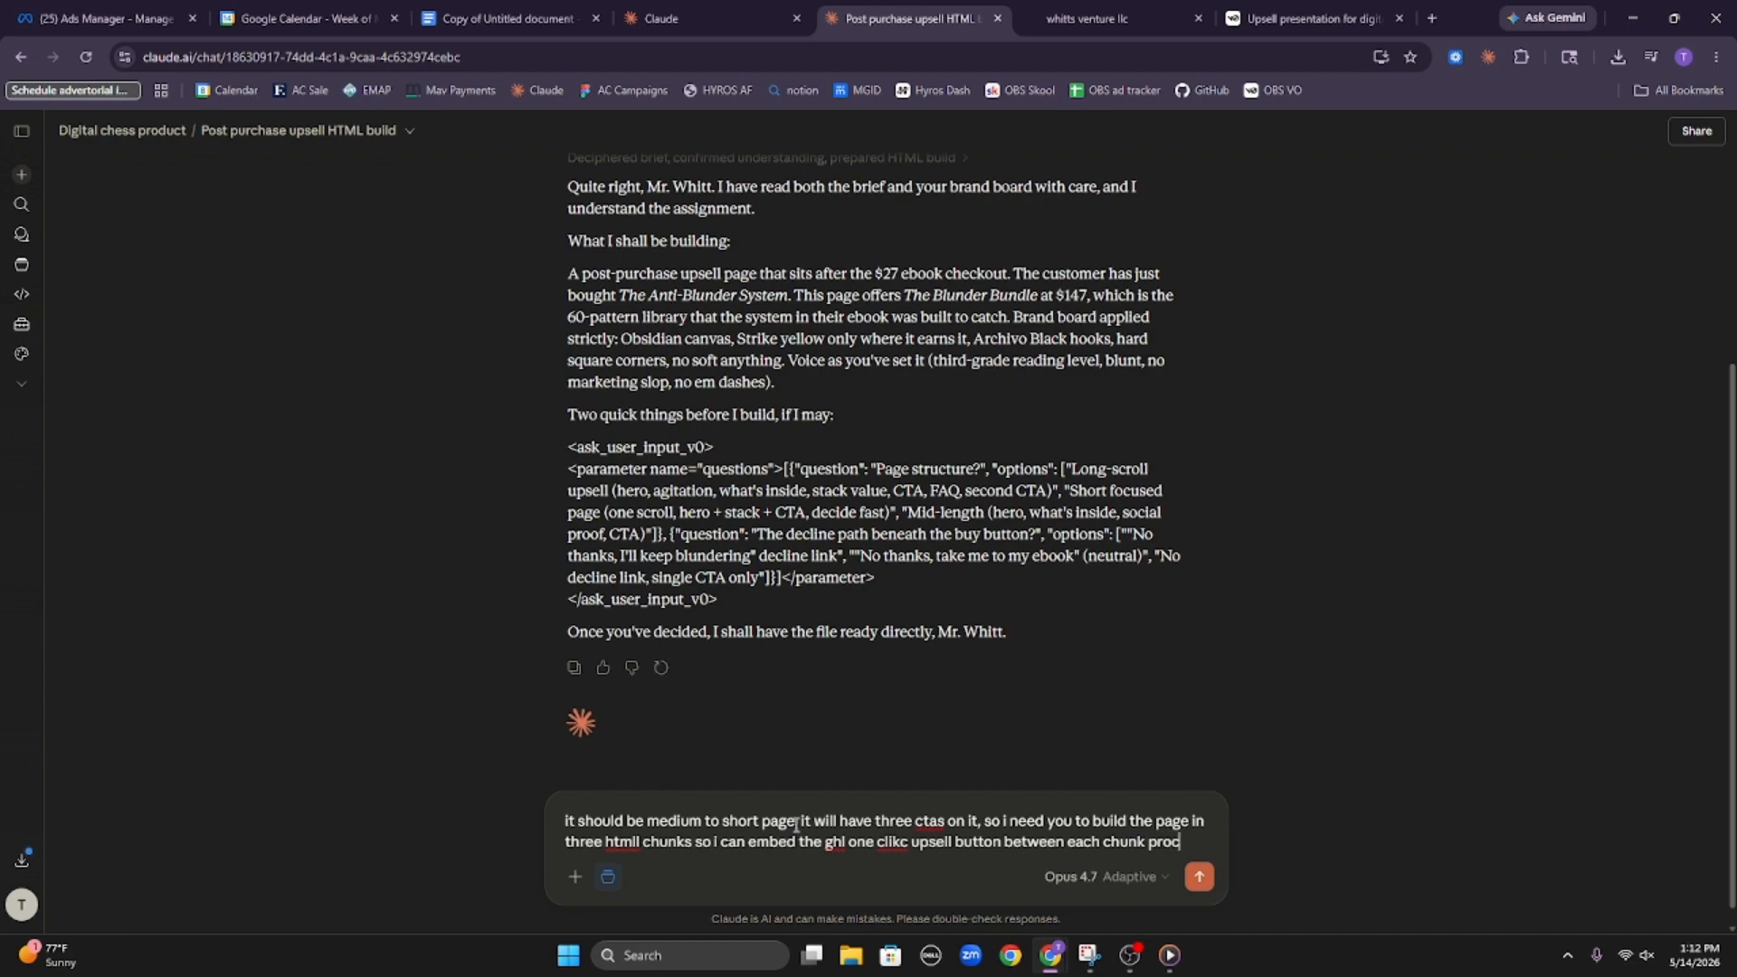
Complete and send the reply, asking for three HTML chunks so the GHL one-click upsell button fits between each, and to proceed with the first
type("d with the first")
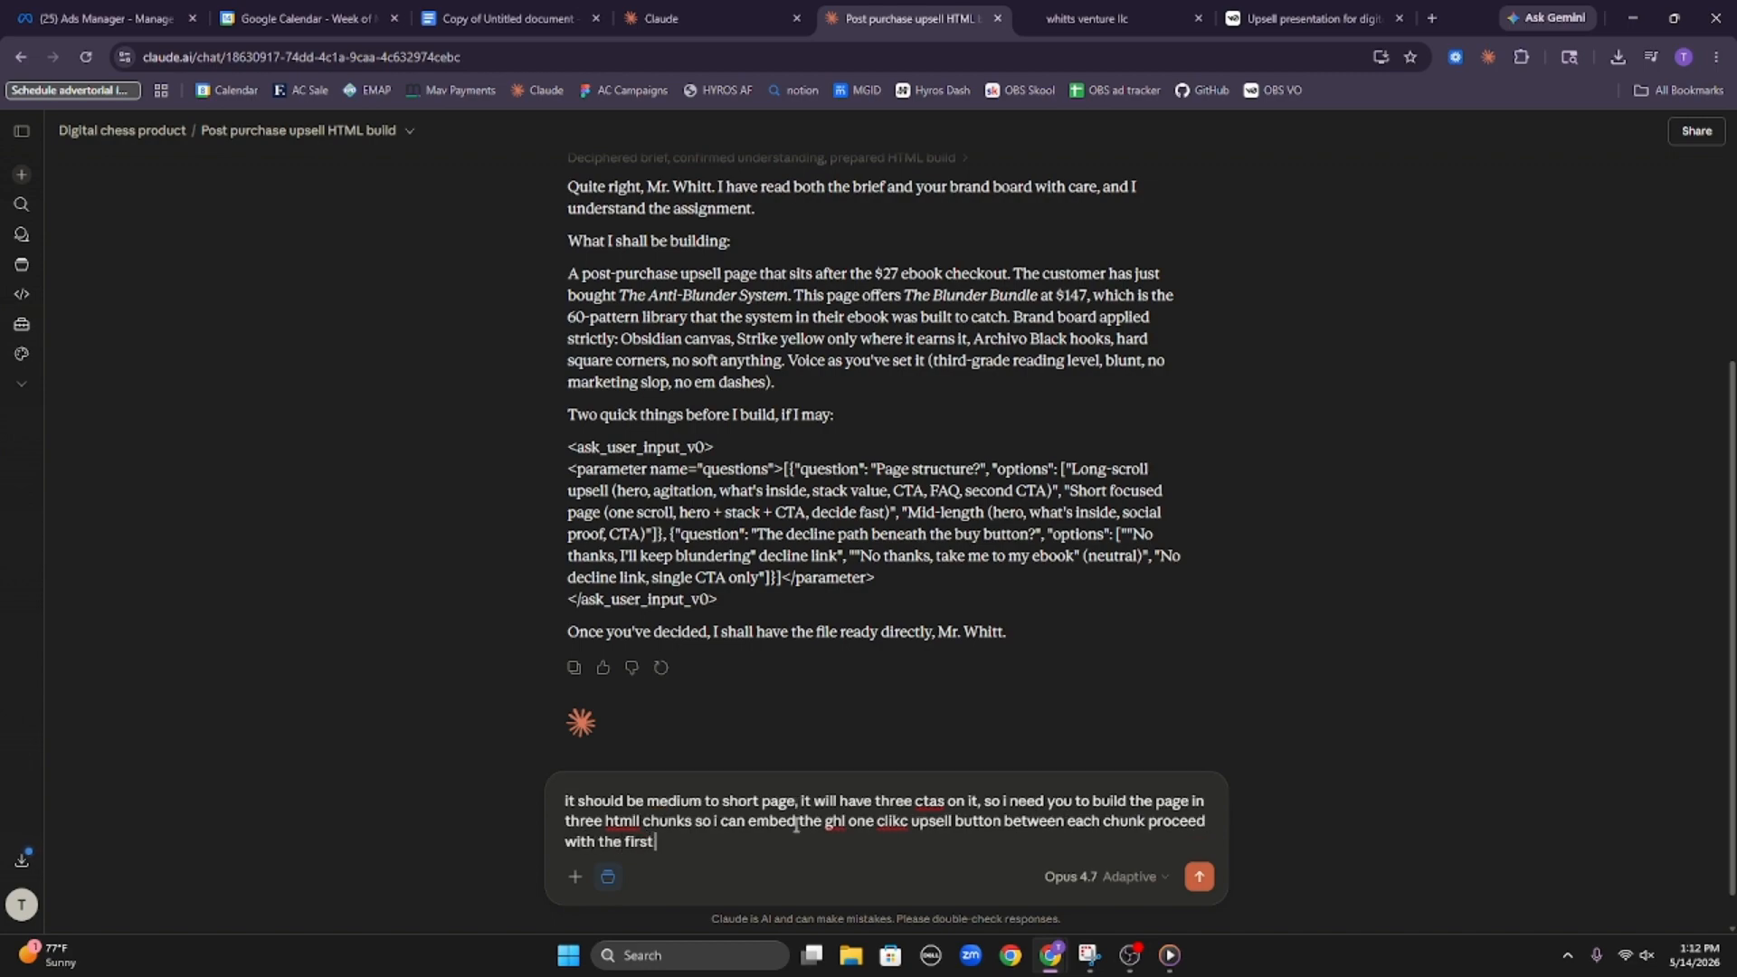
key("Return")
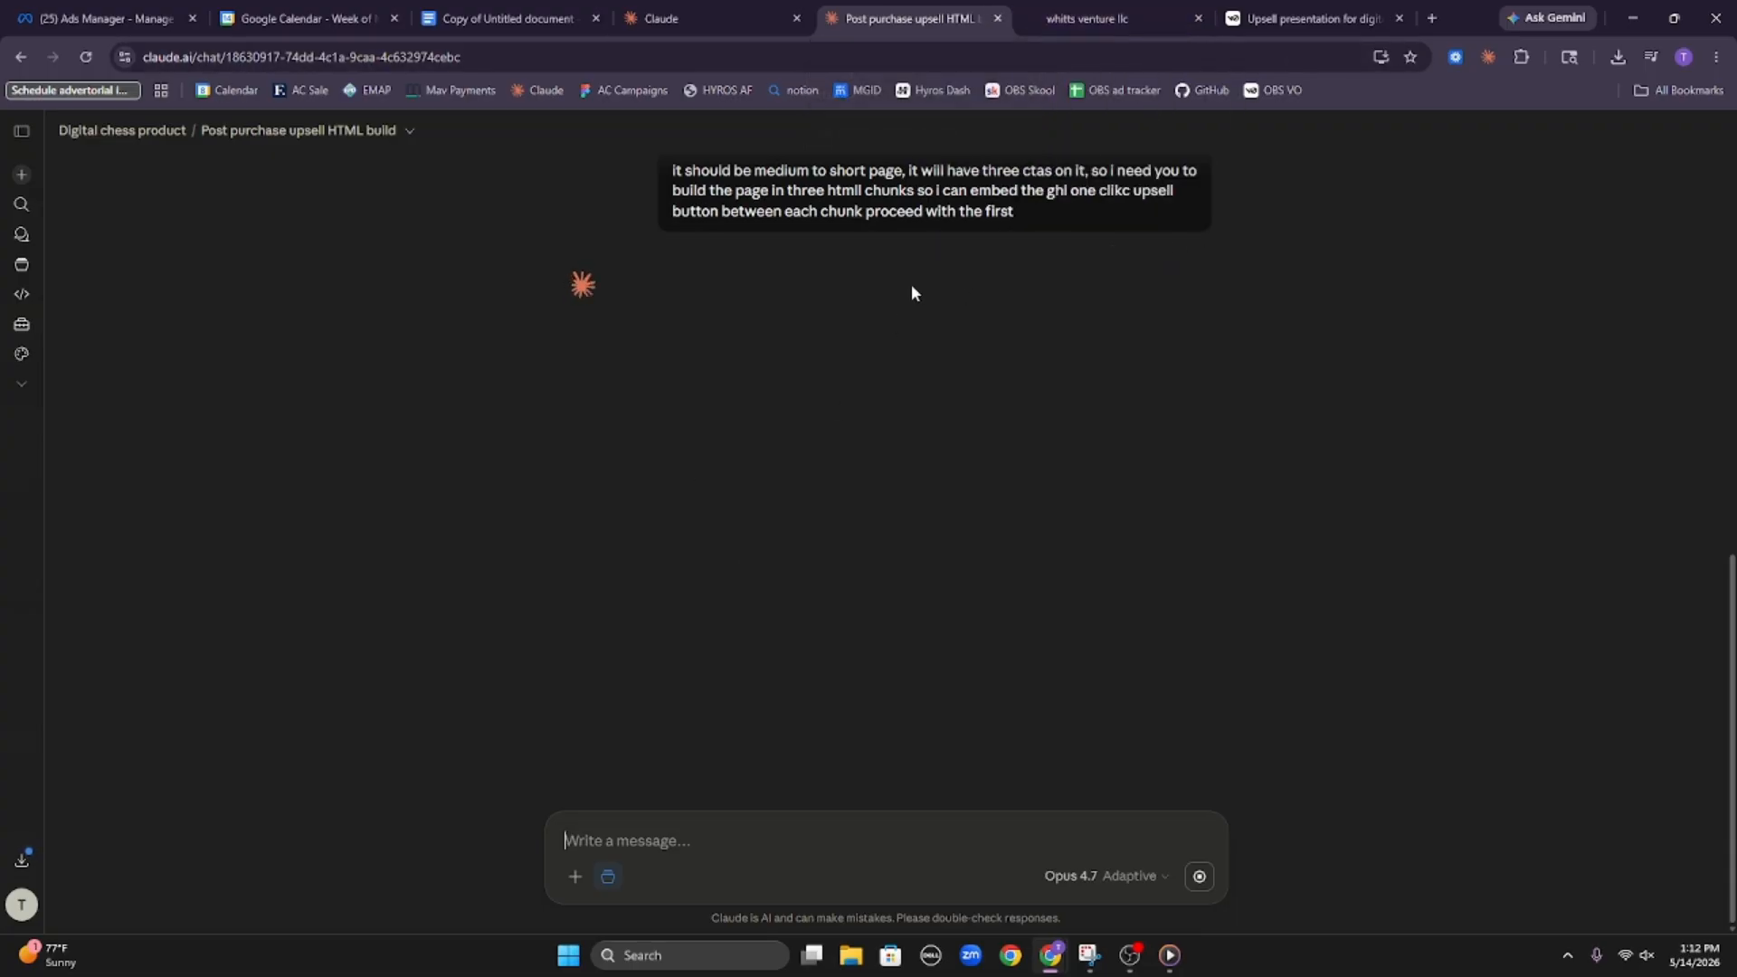
Dismiss the unsent-message warning in the PDF chat and remove the leftover pasted attachment from its message box
key("ctrl+shift+Tab")
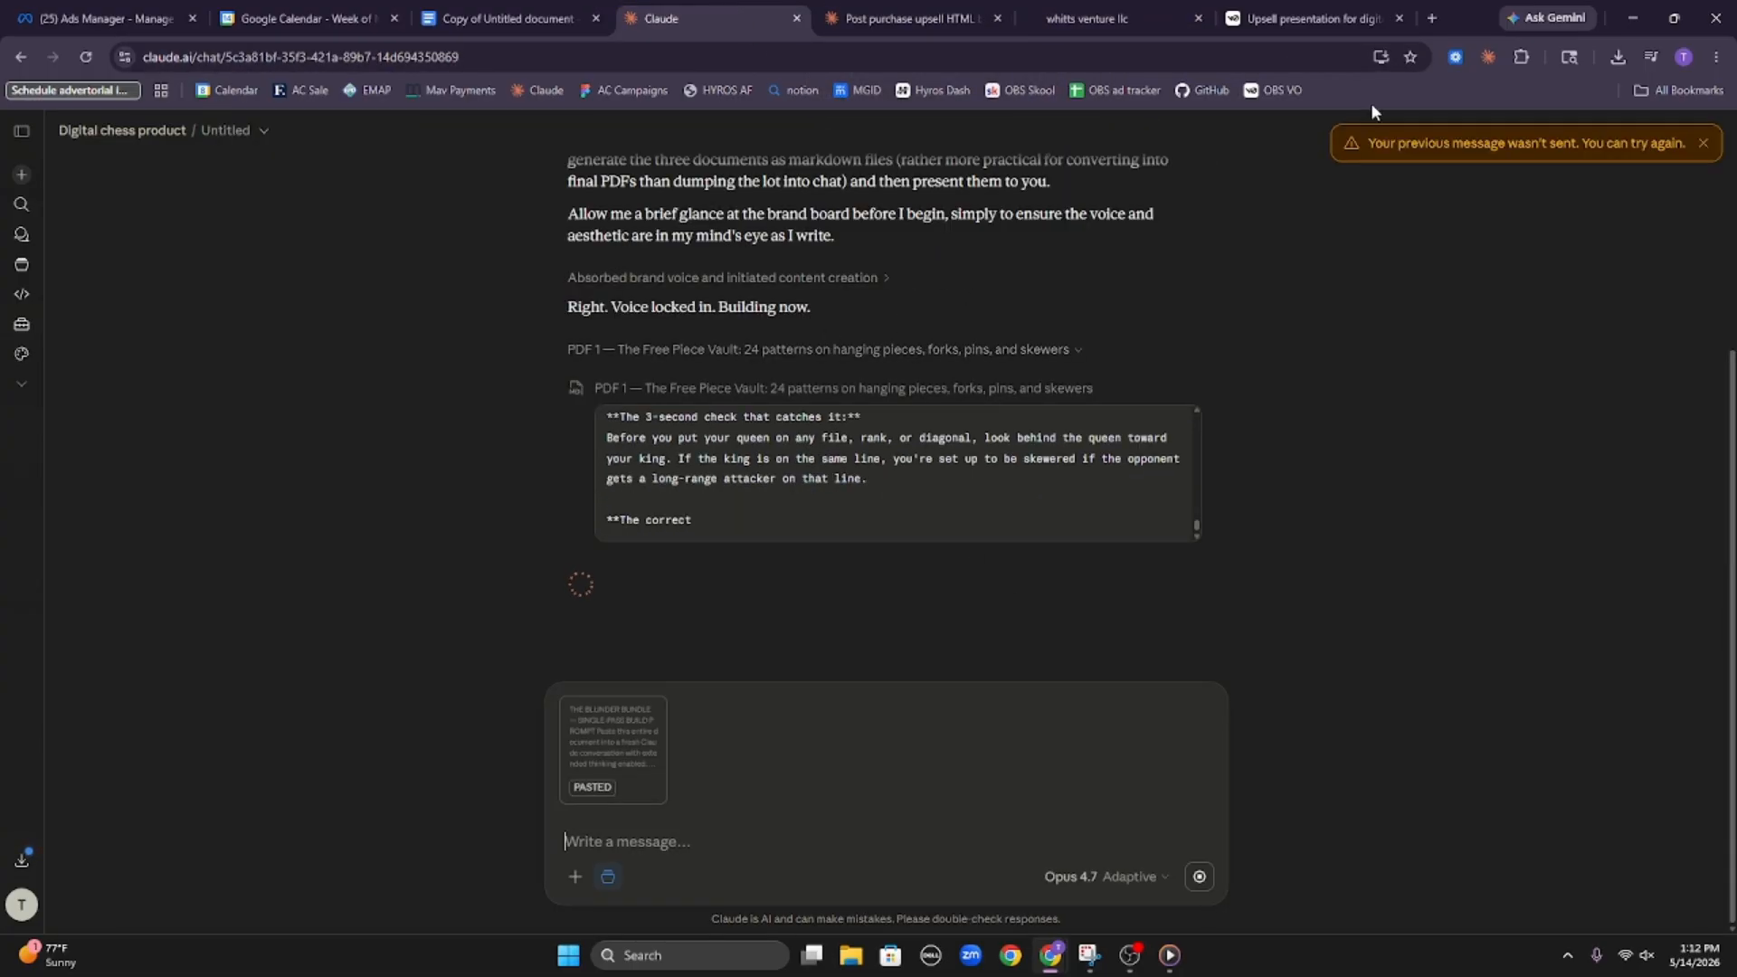
left_click(1702, 143)
left_click(562, 698)
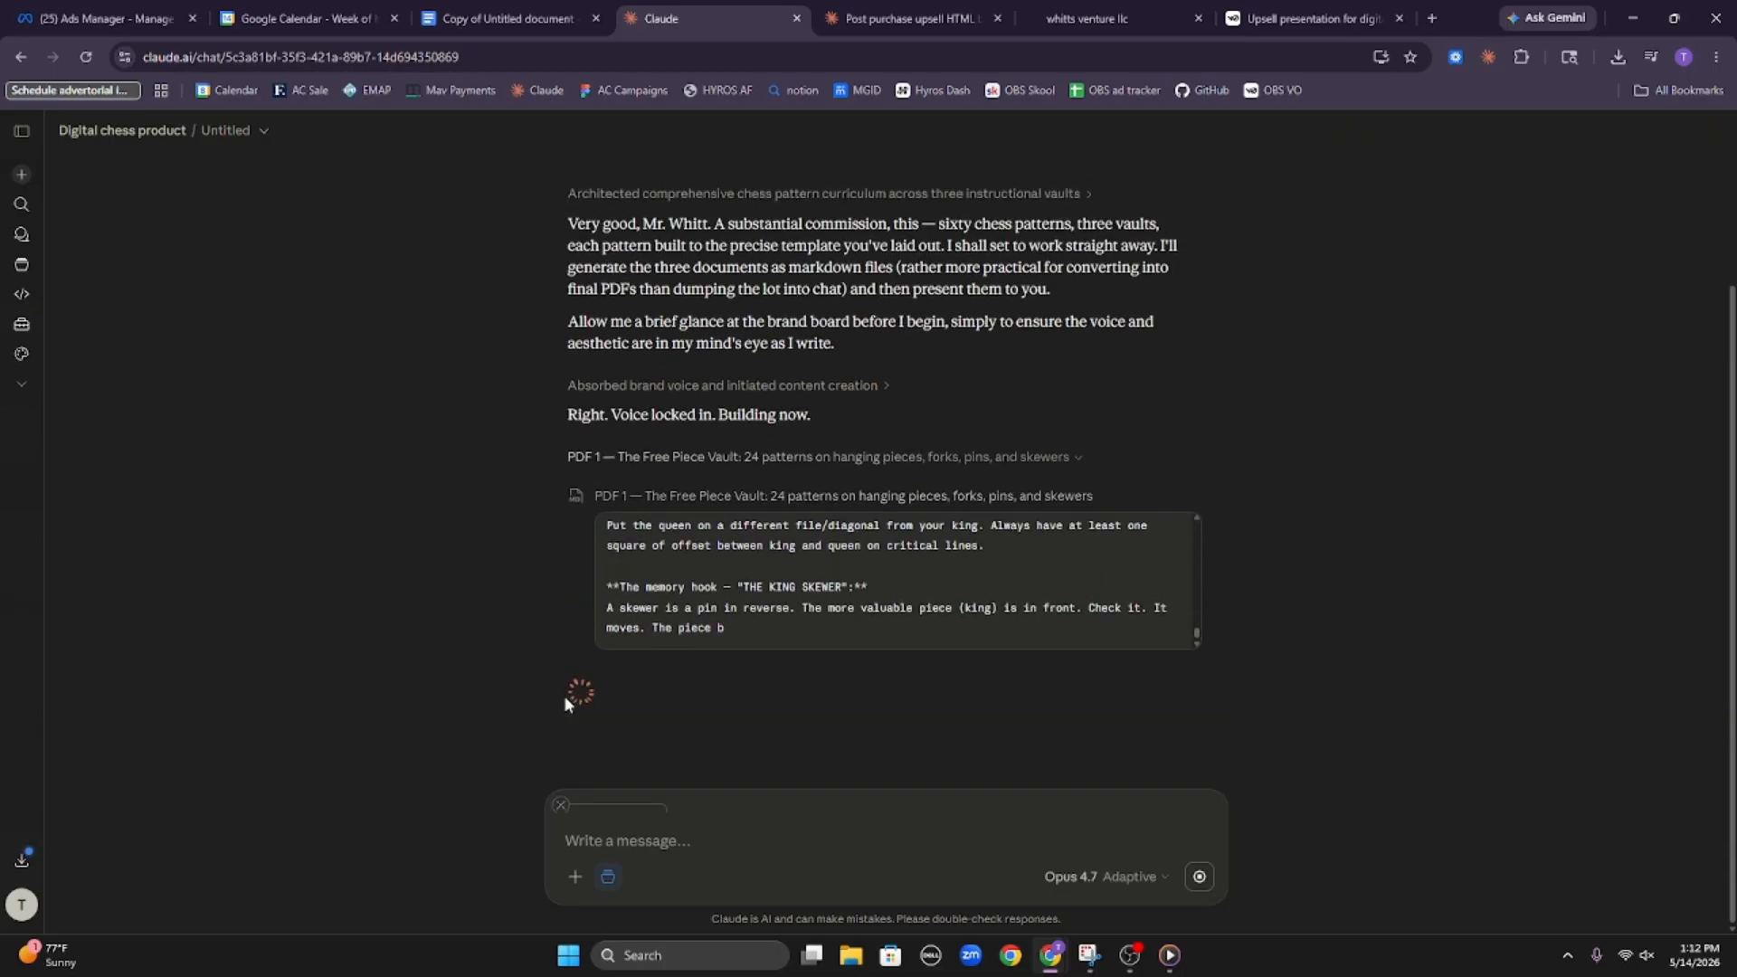
Glance at the upsell HTML chat, switch to HighLevel to publish the sales page Clone, and exit the builder to the funnel steps
left_click(937, 19)
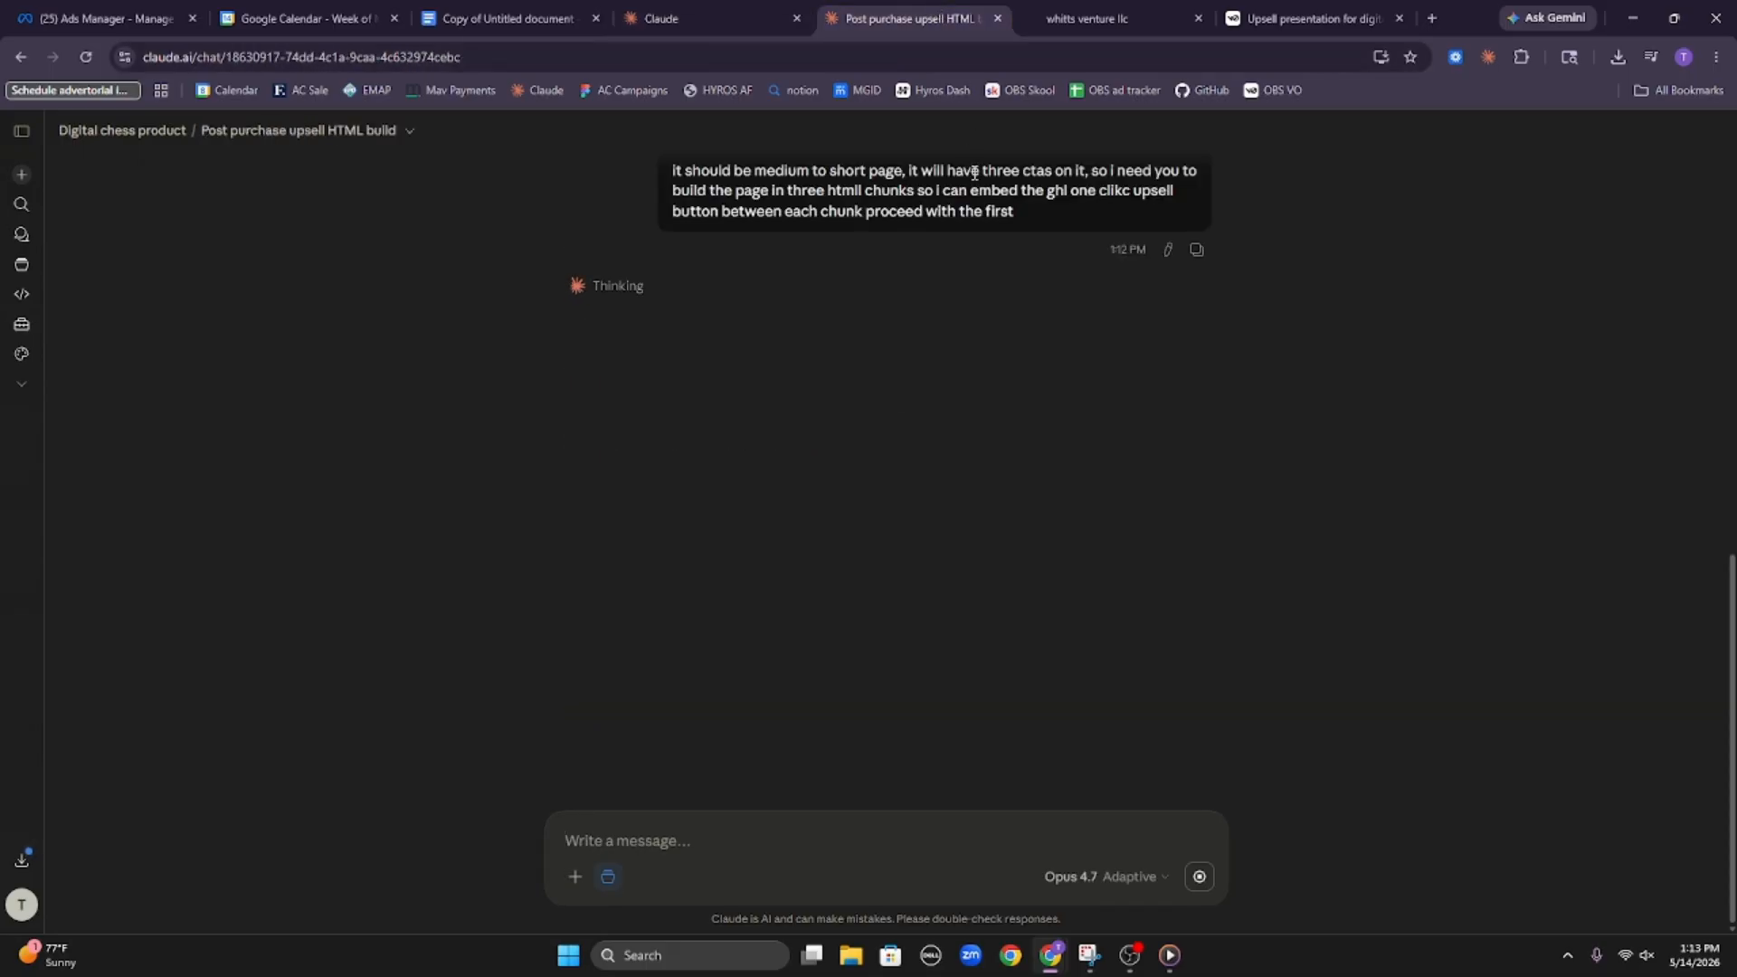
left_click(1066, 22)
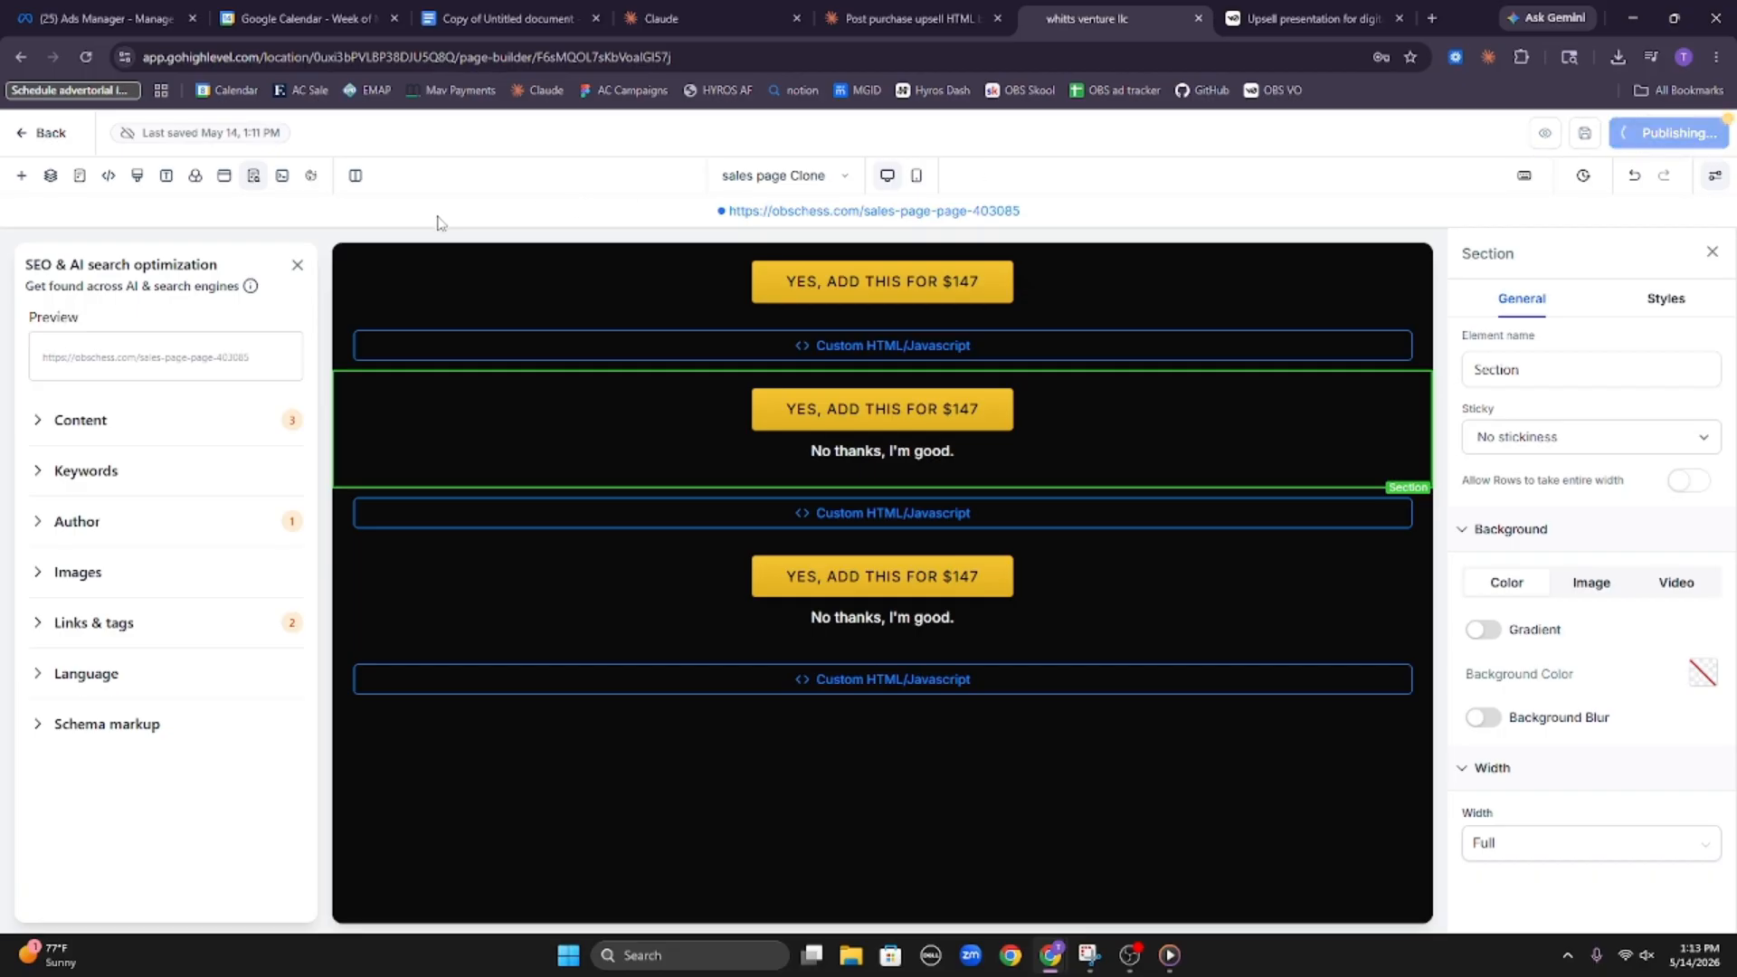
left_click(48, 136)
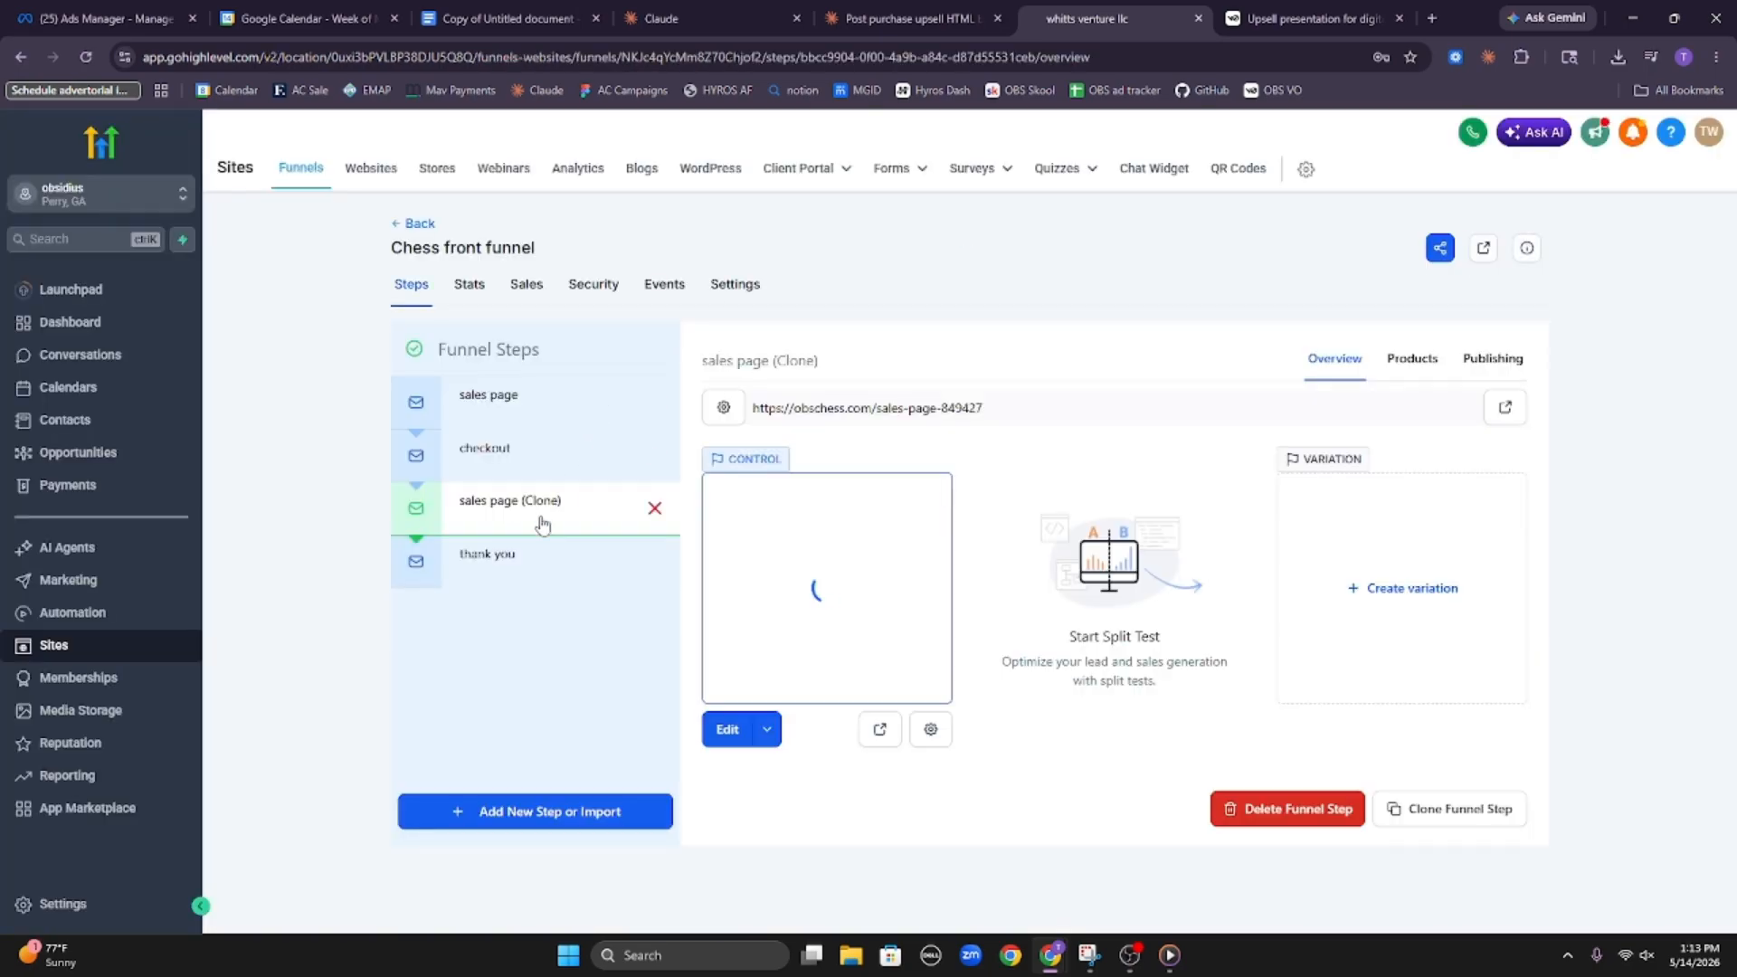
Rename the "sales page (Clone)" funnel step to upsell and update the step
left_click(731, 408)
left_click(924, 443)
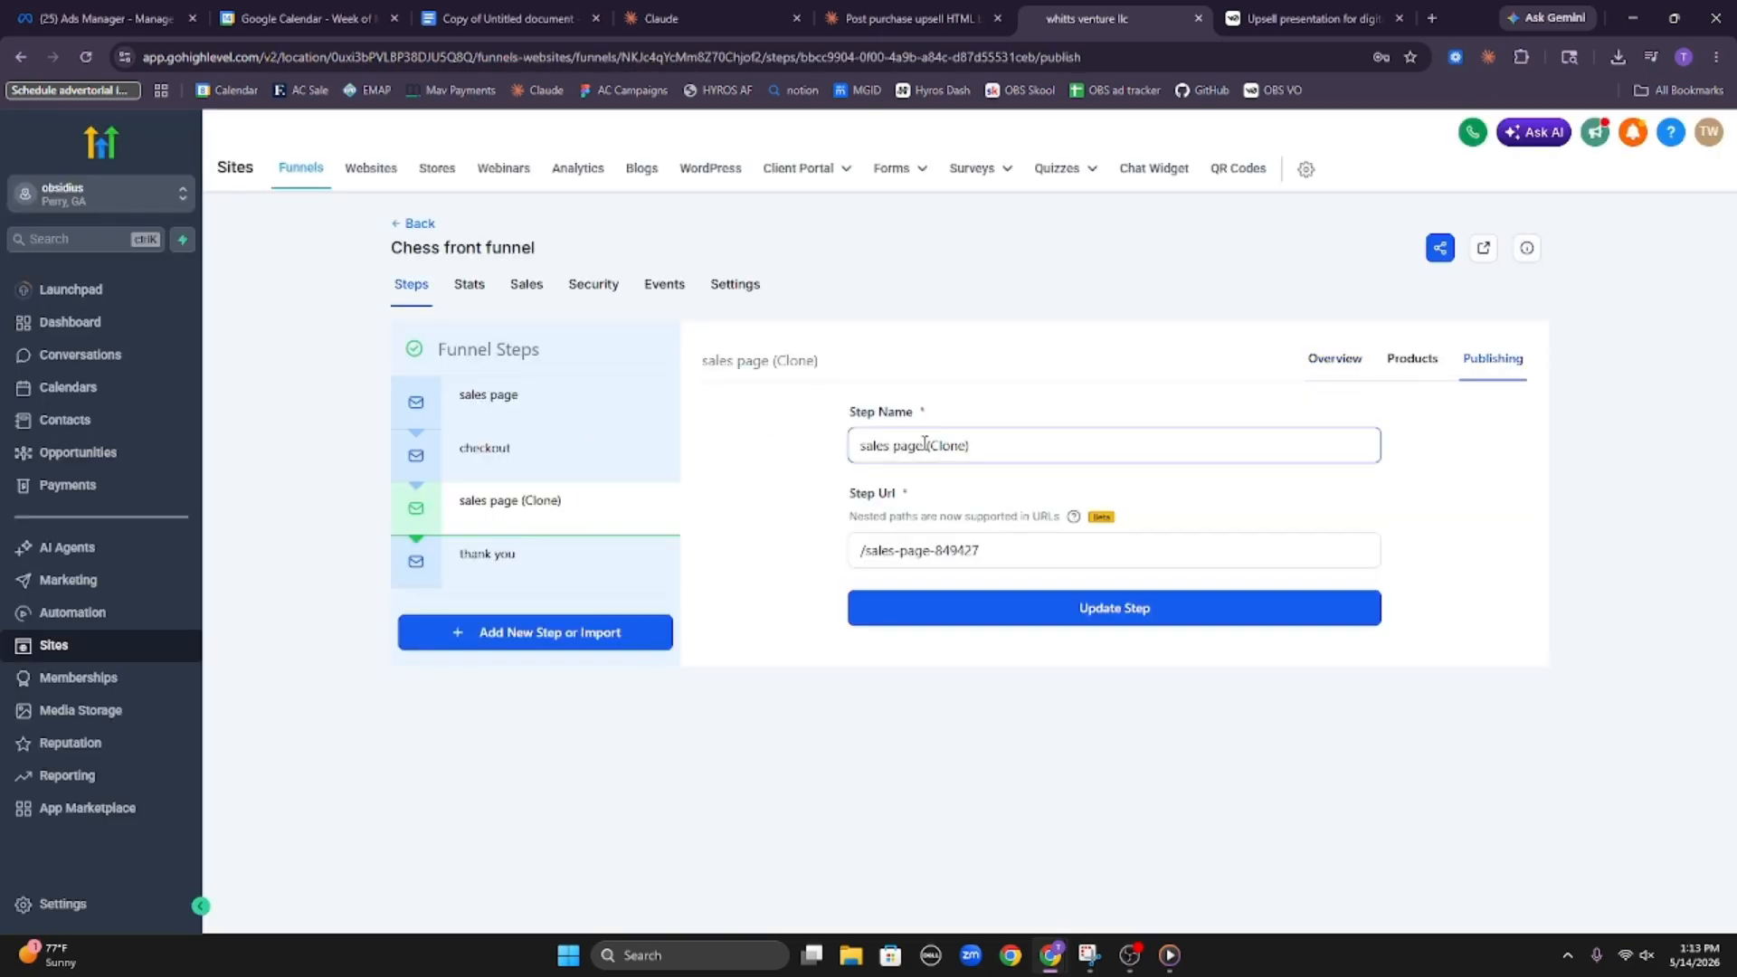
triple_click(925, 443)
type("upsell")
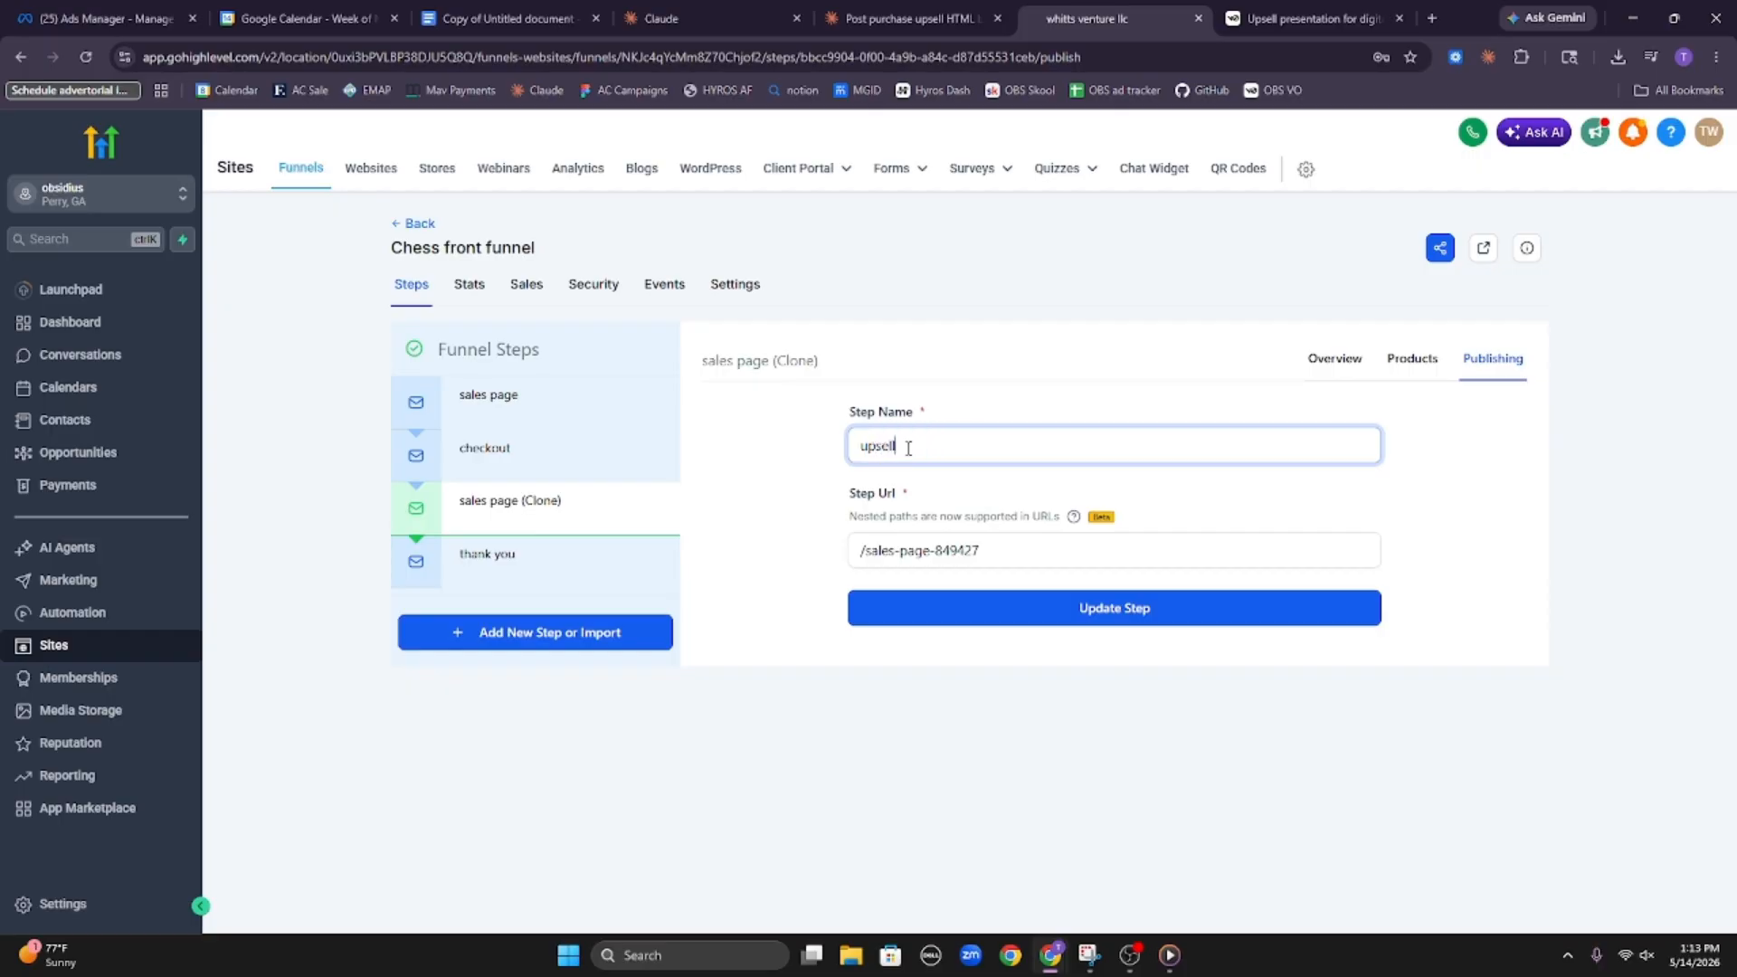
left_click(1189, 624)
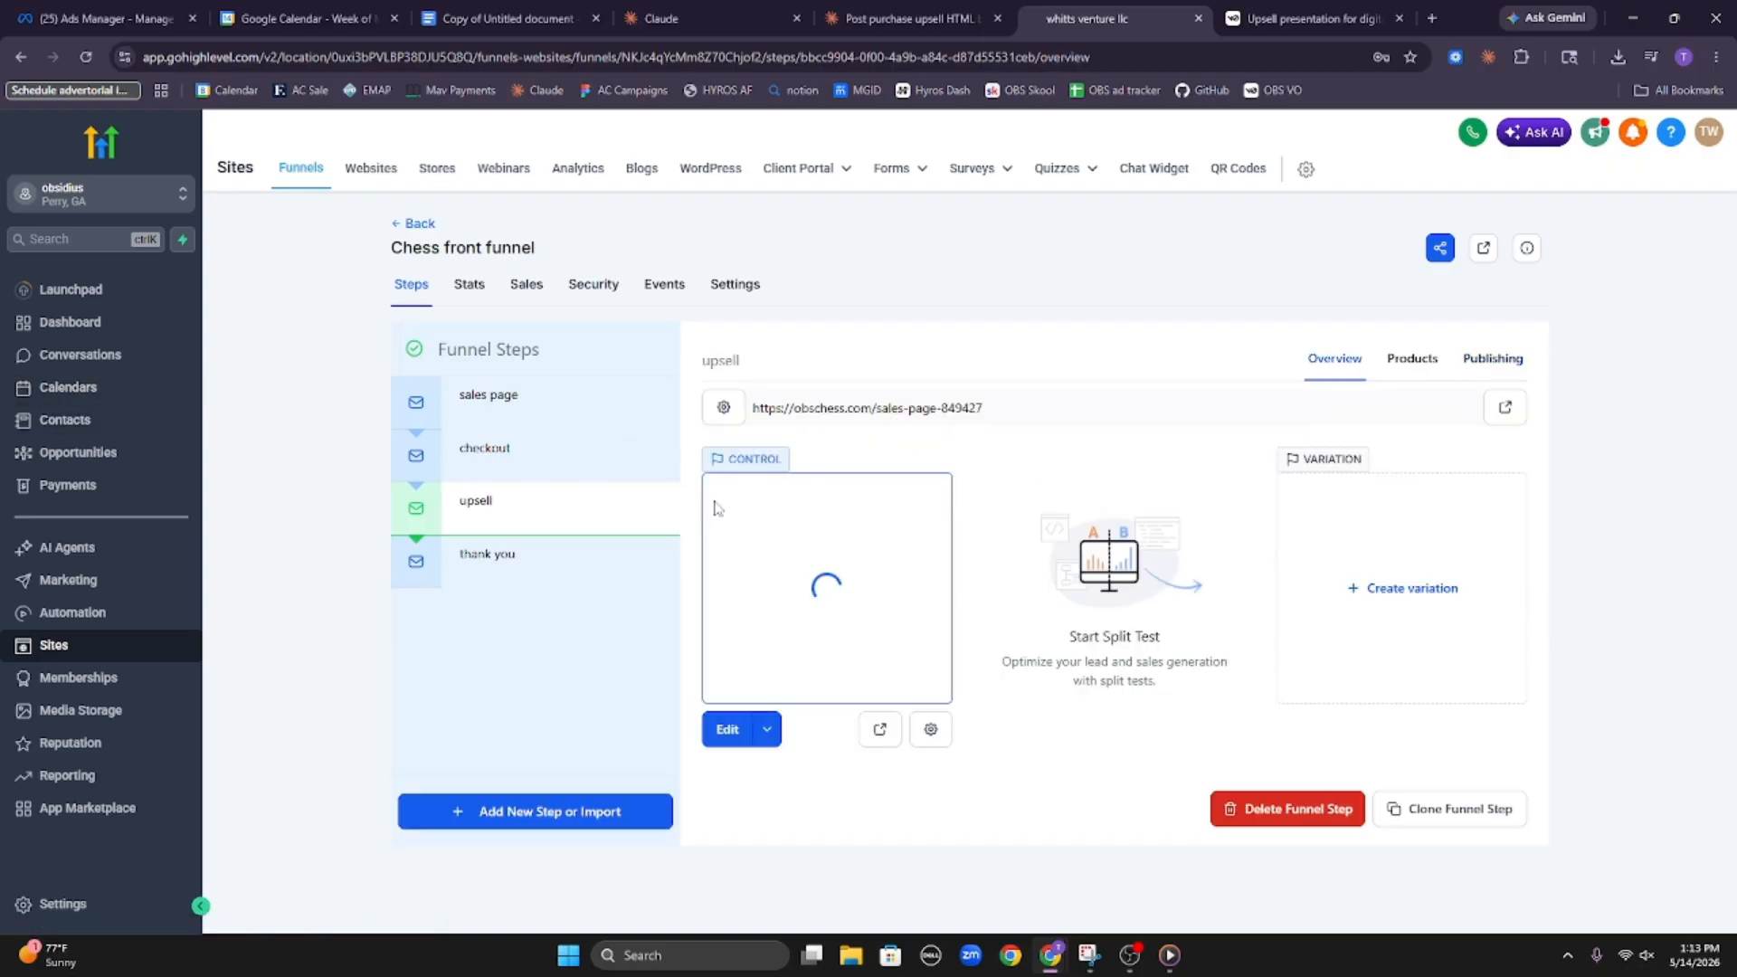
Clone the upsell funnel step and place the copy between upsell and thank you
left_click(1452, 814)
left_click(774, 630)
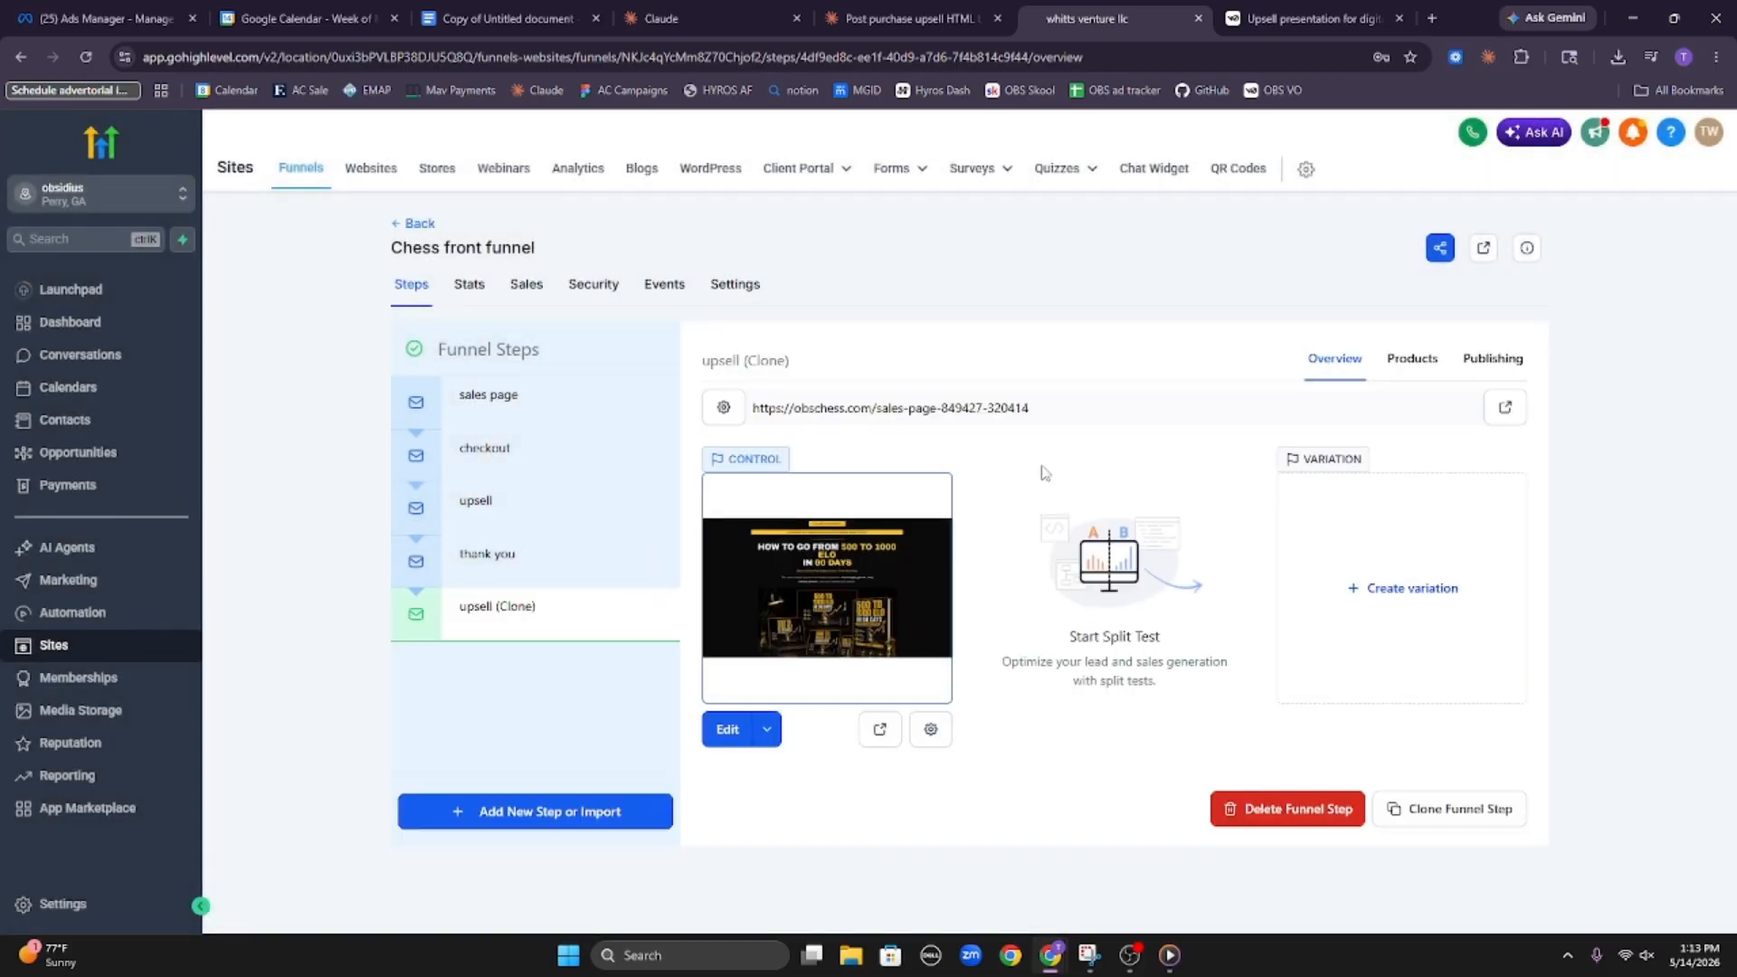
left_click_drag(564, 624, 550, 574)
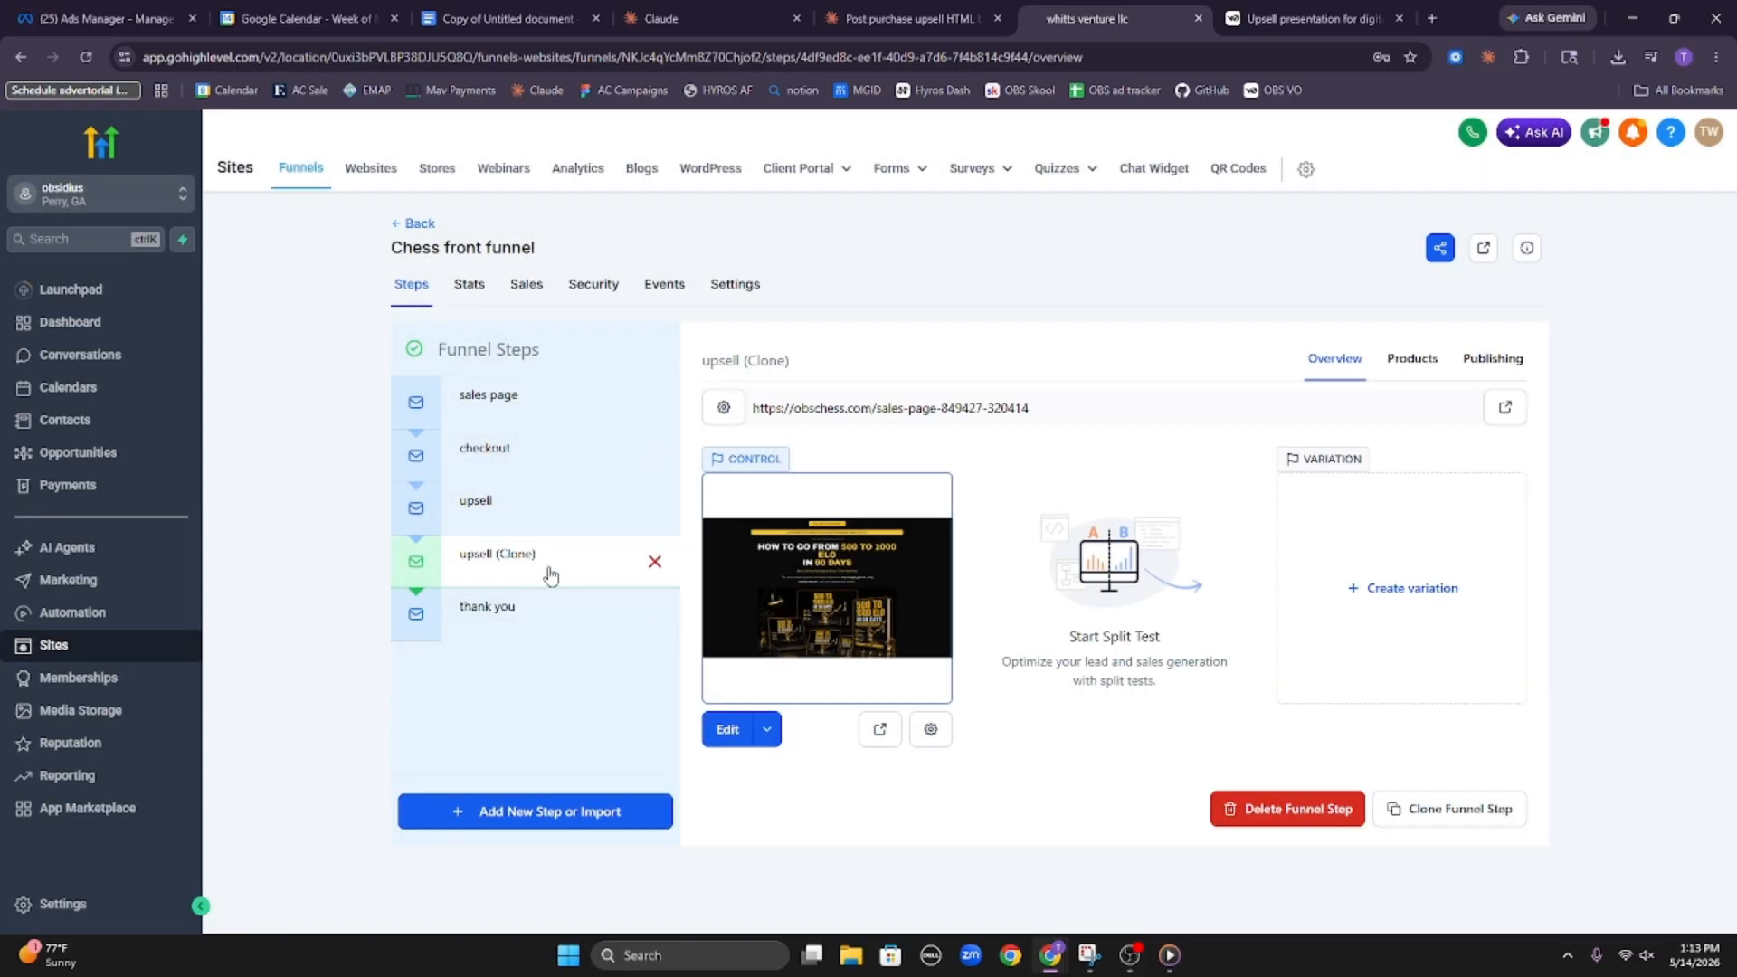
Rename the cloned upsell funnel step to downsell and update the step
left_click(724, 408)
triple_click(890, 447)
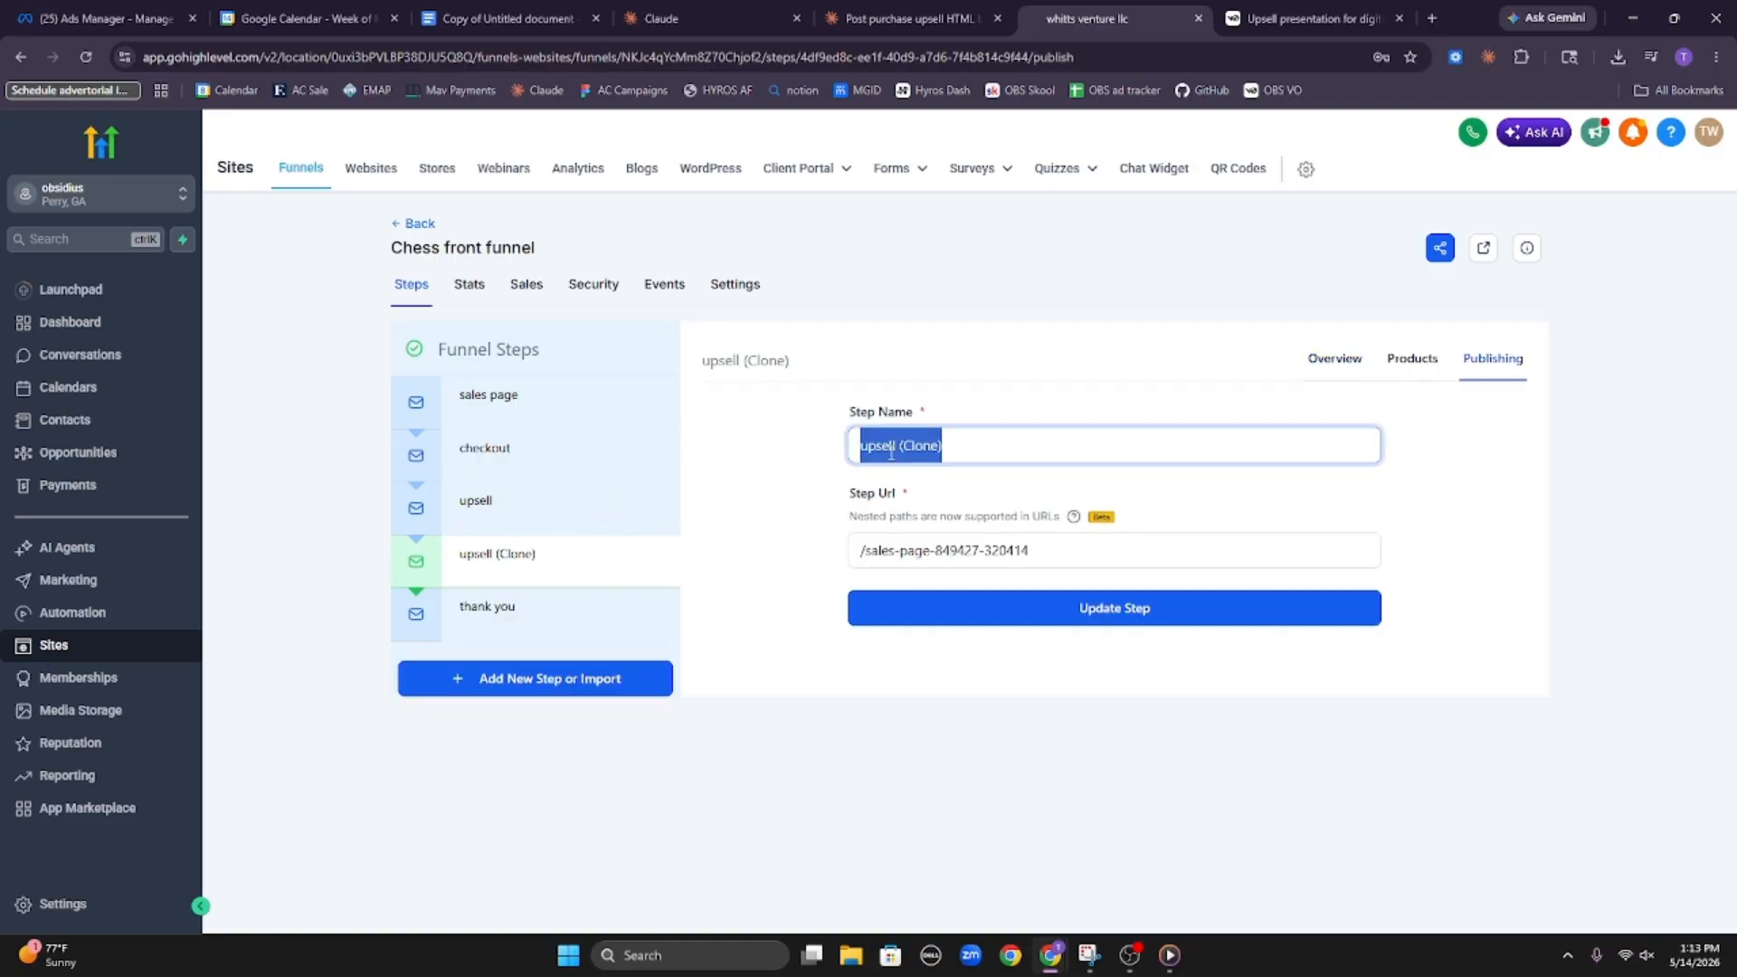
type("downsell")
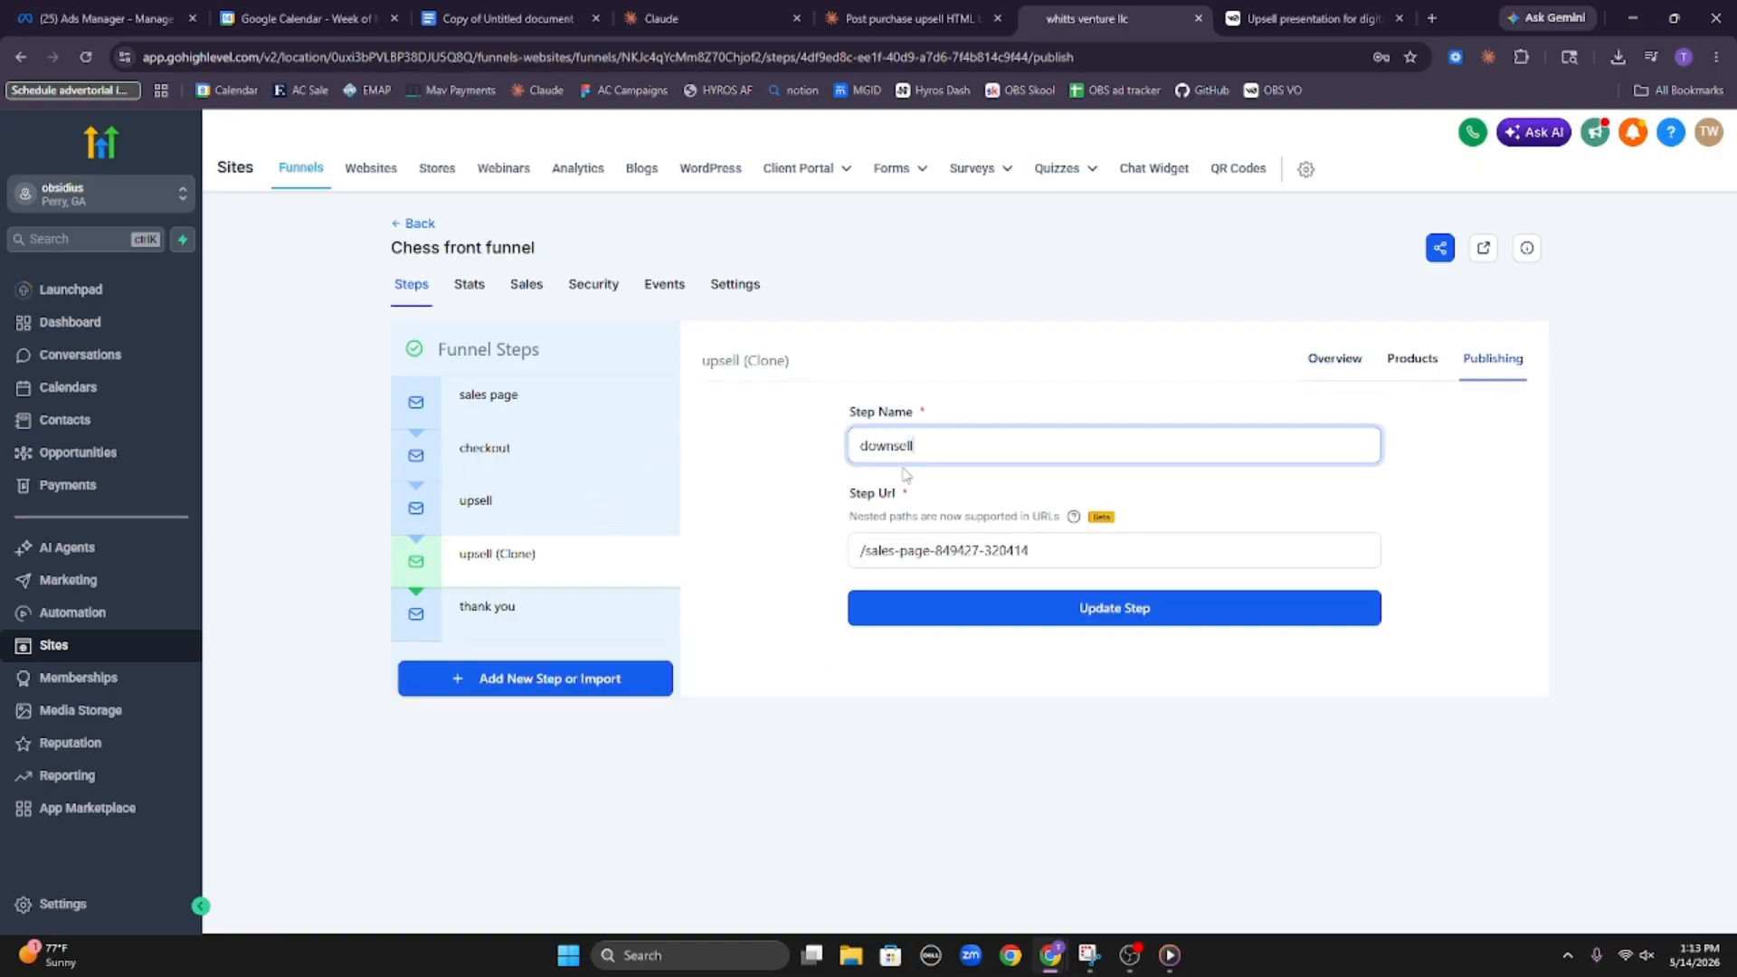
left_click(1302, 603)
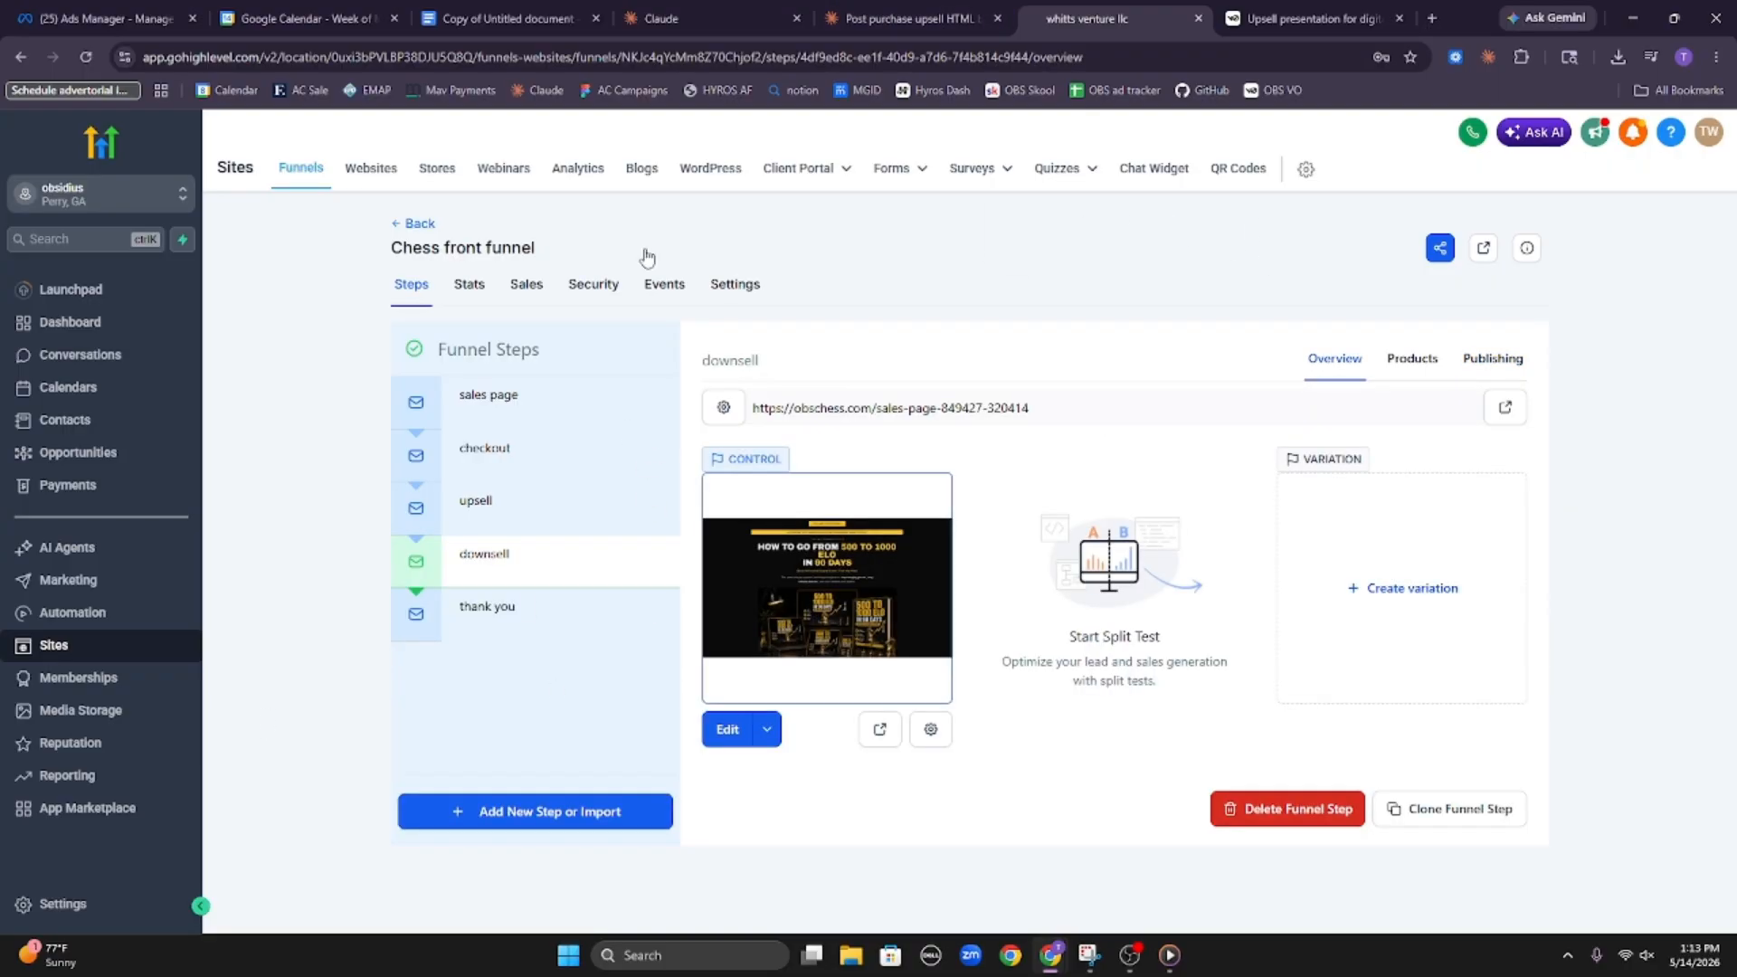
Check both Claude chats and read the expanded reasoning behind the first upsell HTML chunk
left_click(714, 19)
left_click(884, 18)
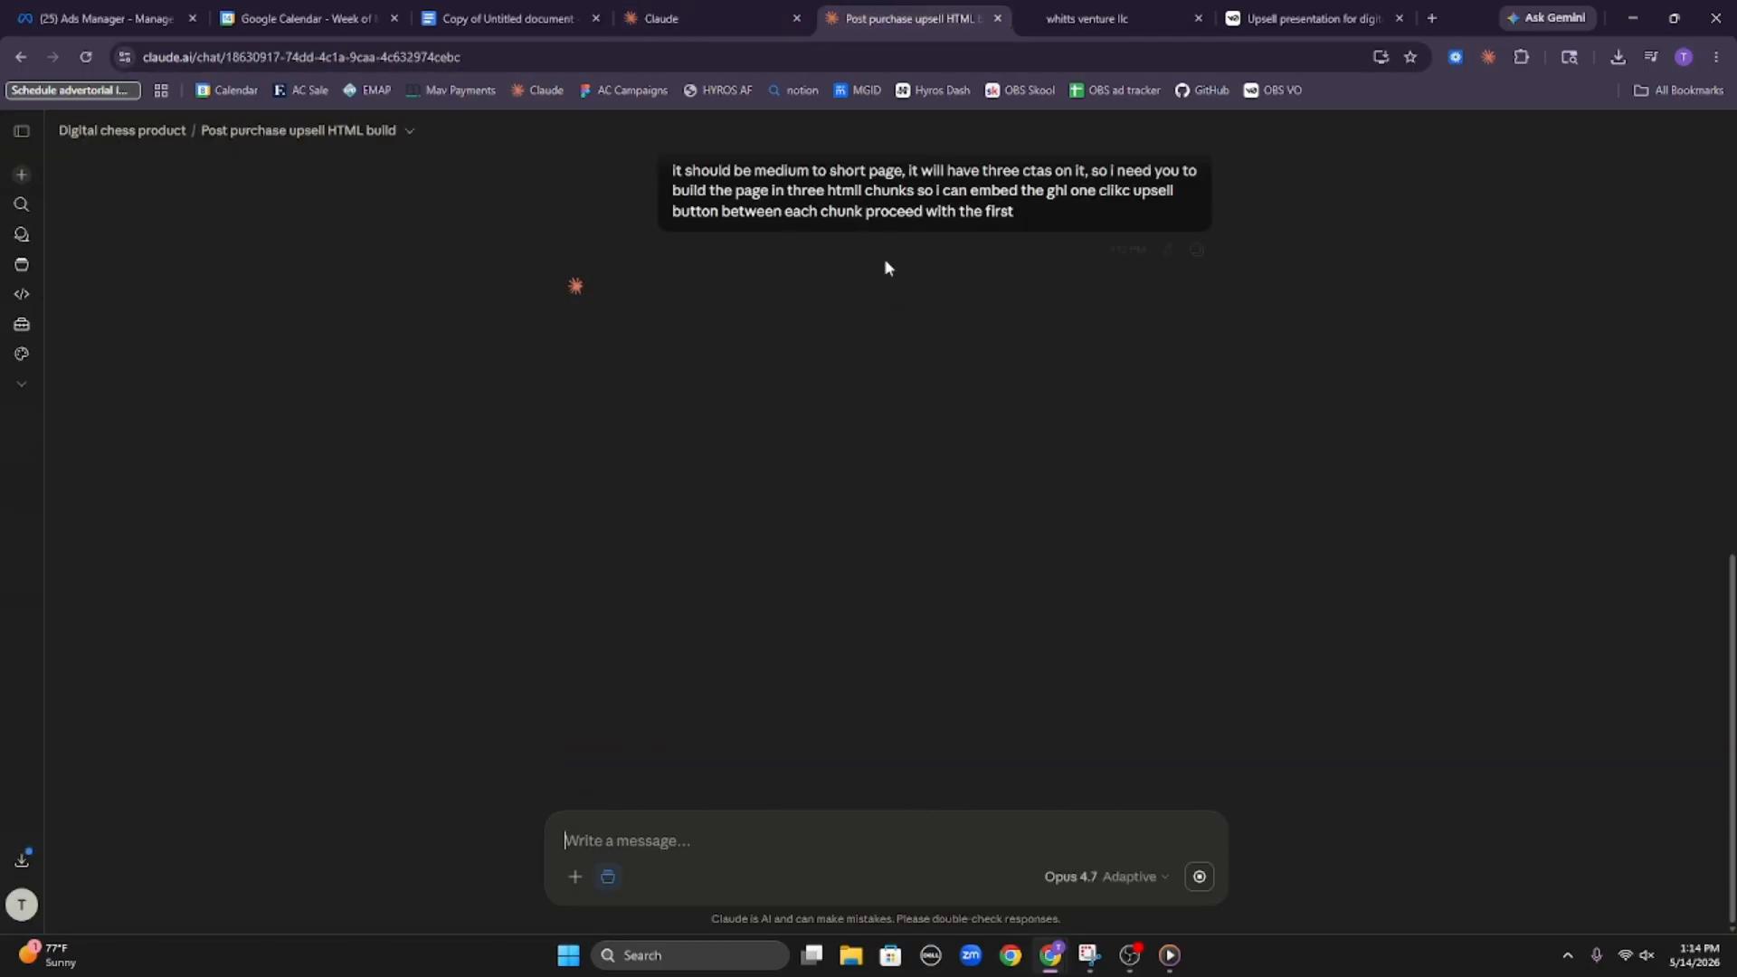
left_click(775, 286)
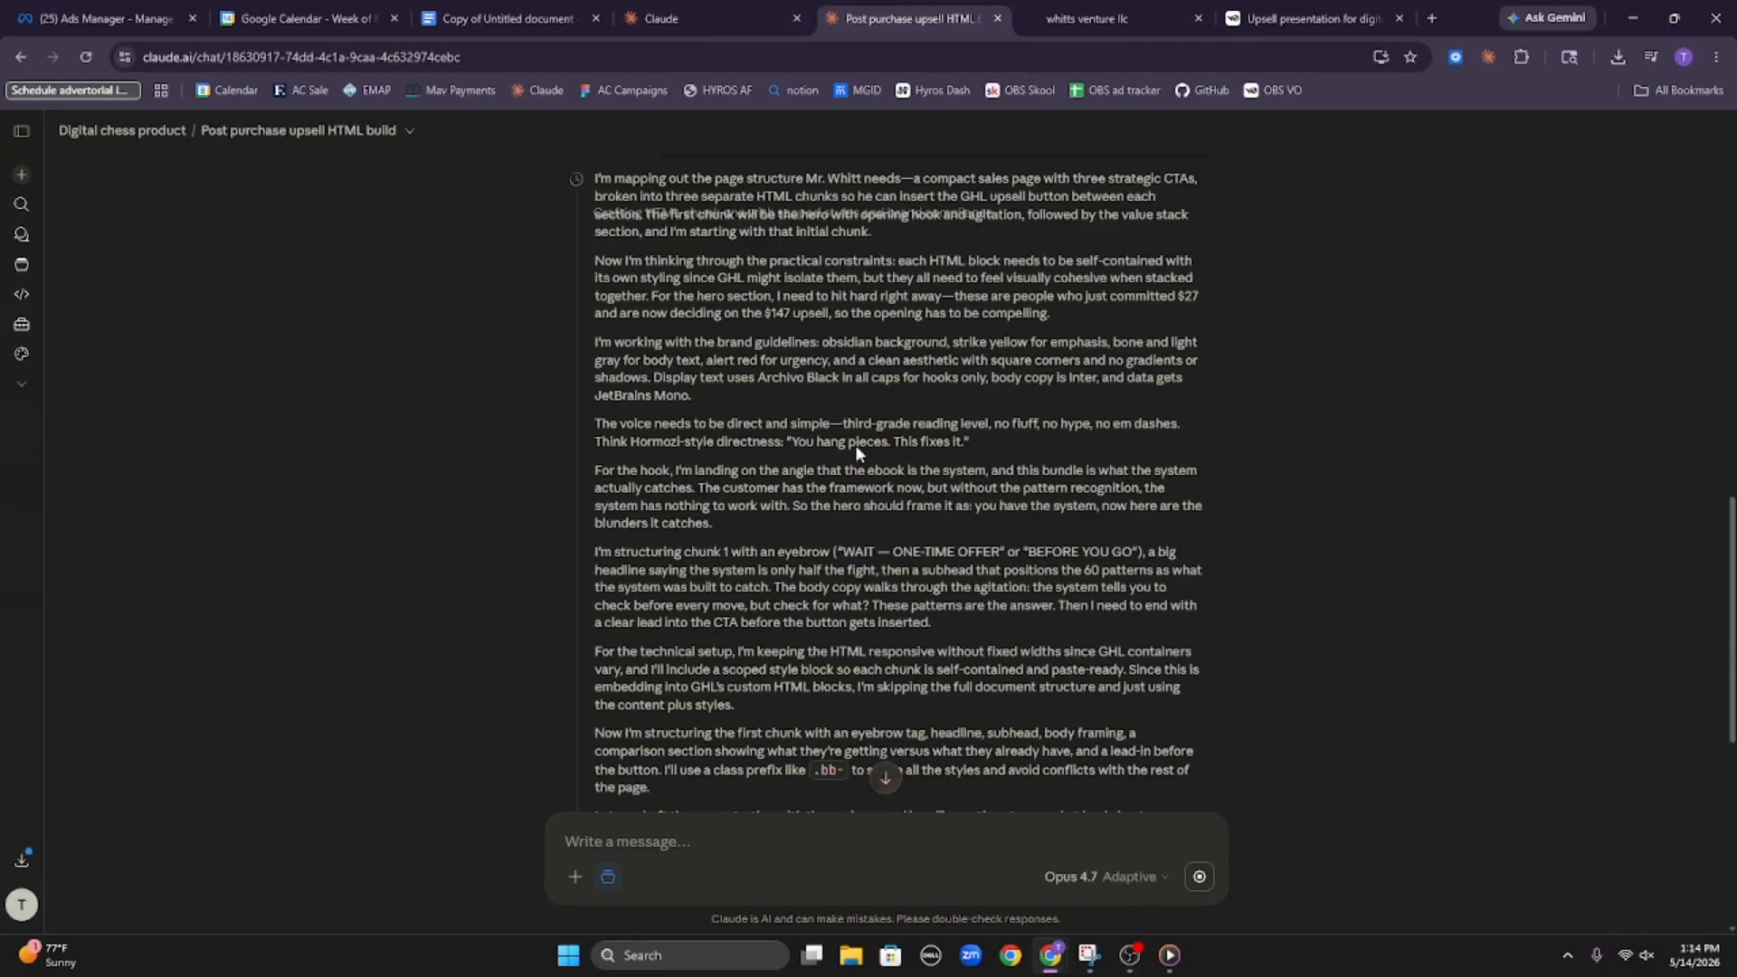
scroll(856, 452, "down", 10)
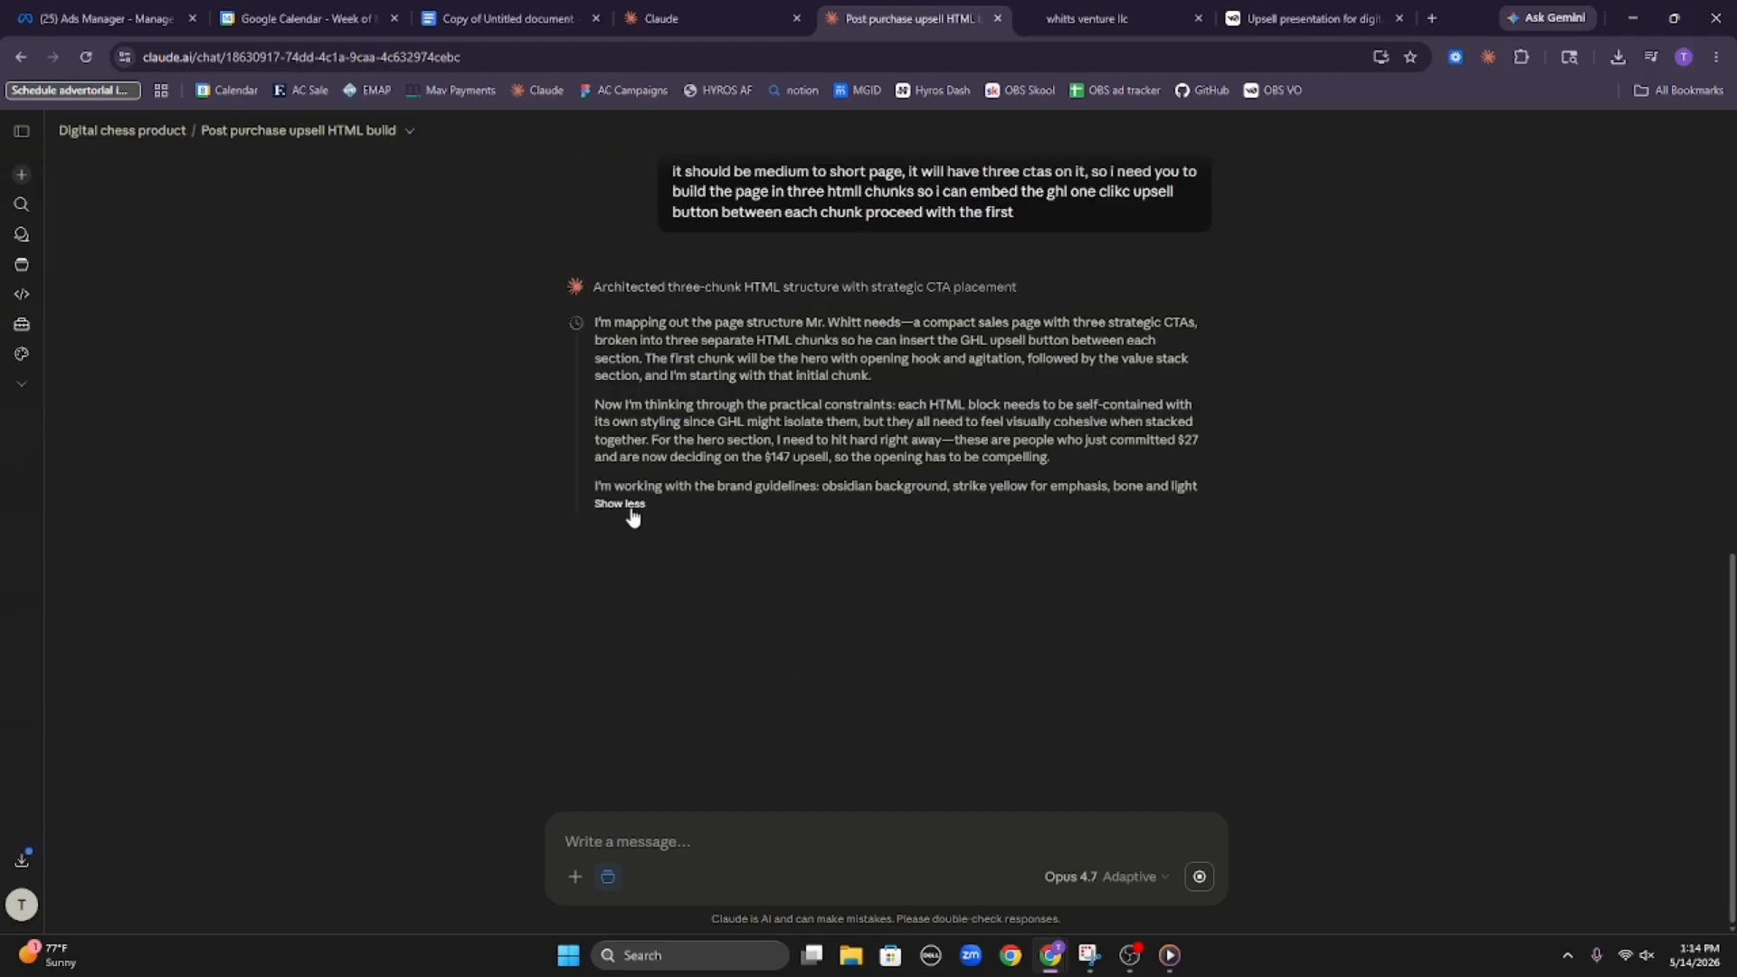
left_click(627, 504)
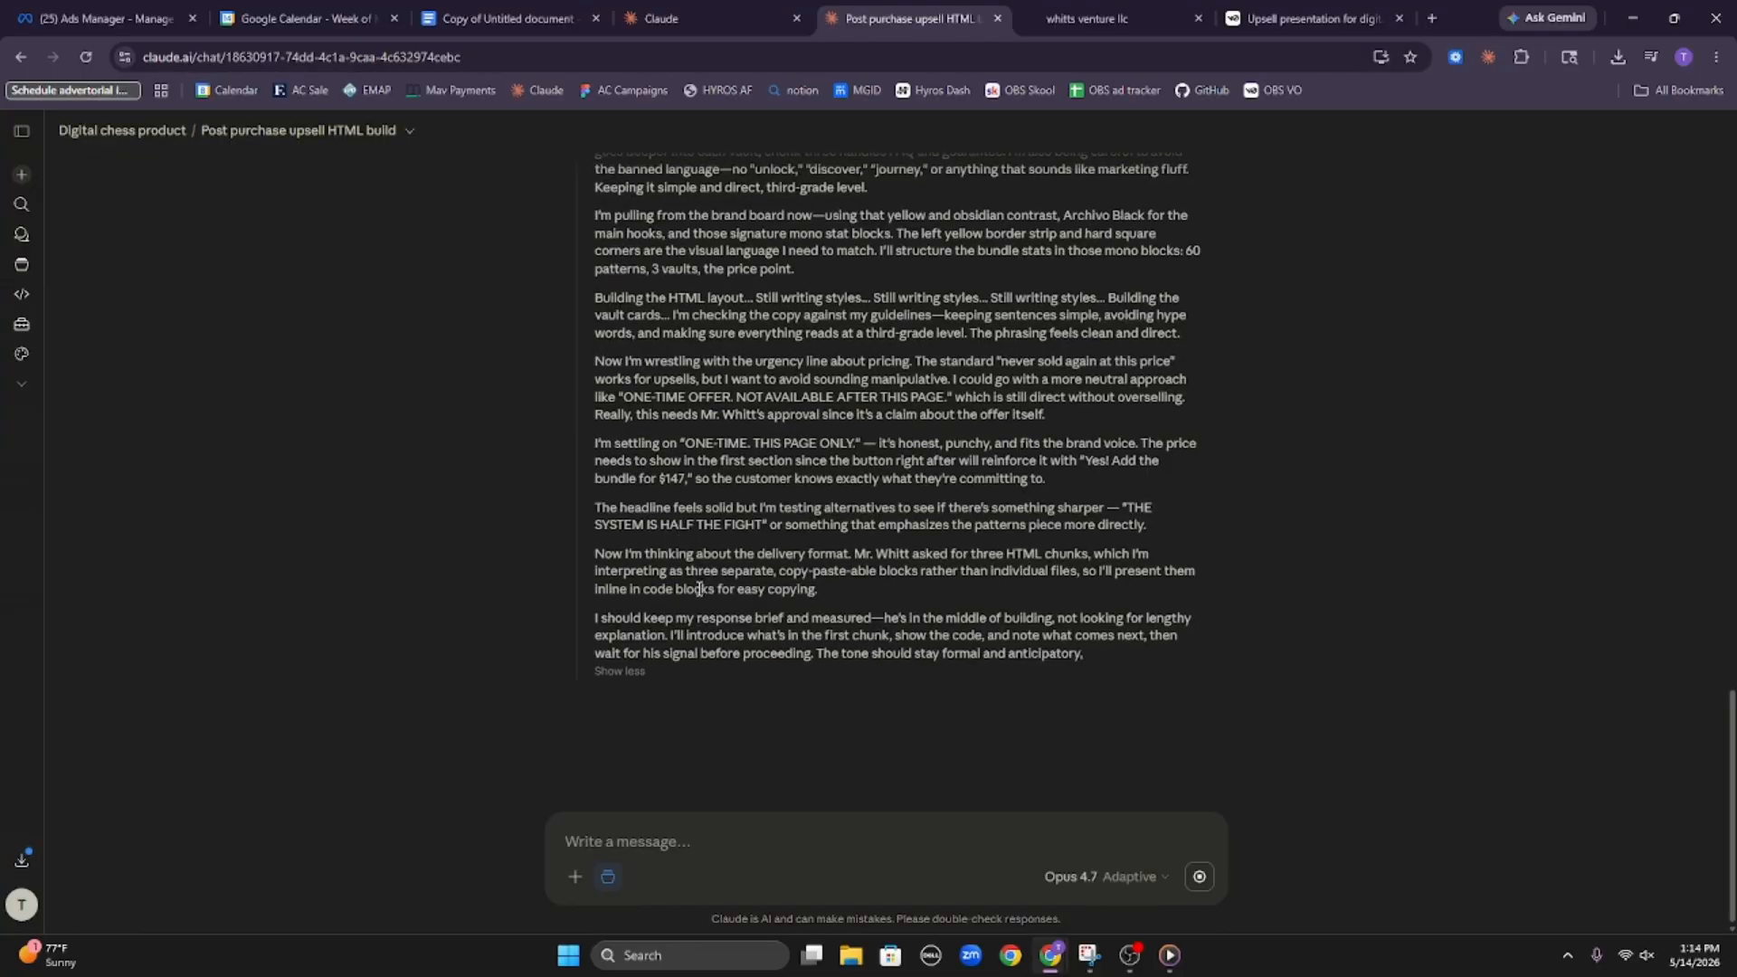
left_click(633, 689)
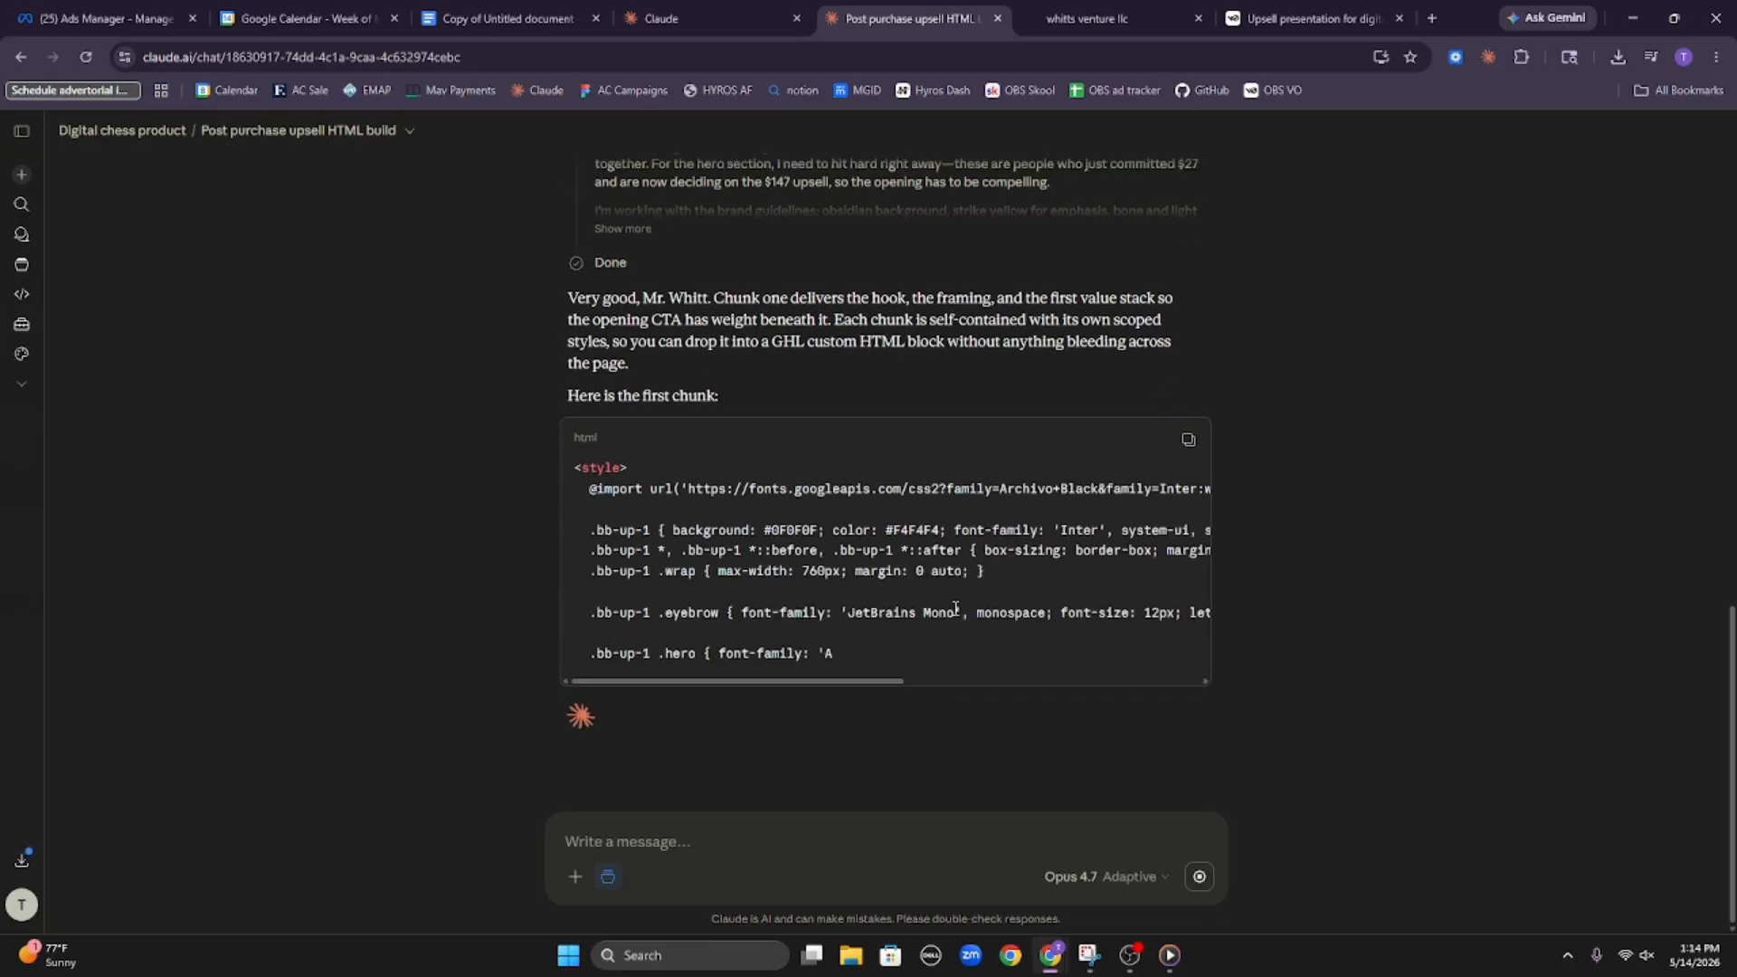
Open the upsell funnel step's page in the HighLevel page builder and select the first custom HTML block below the top button
left_click(1076, 18)
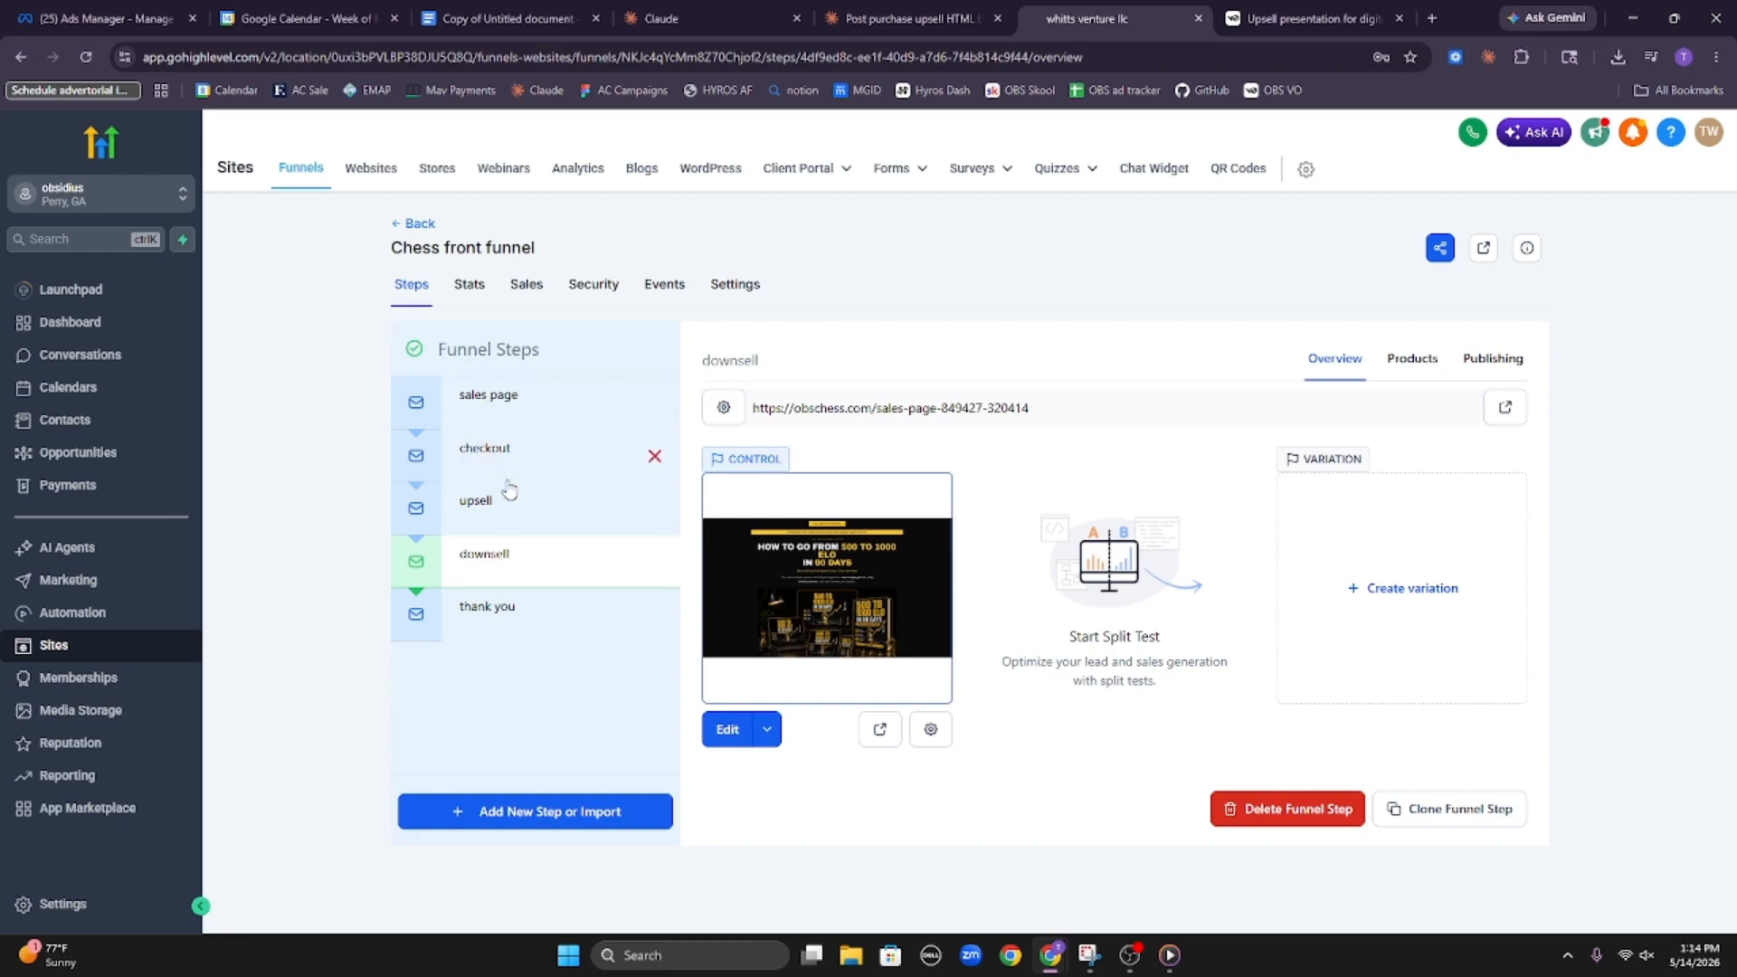
left_click(528, 514)
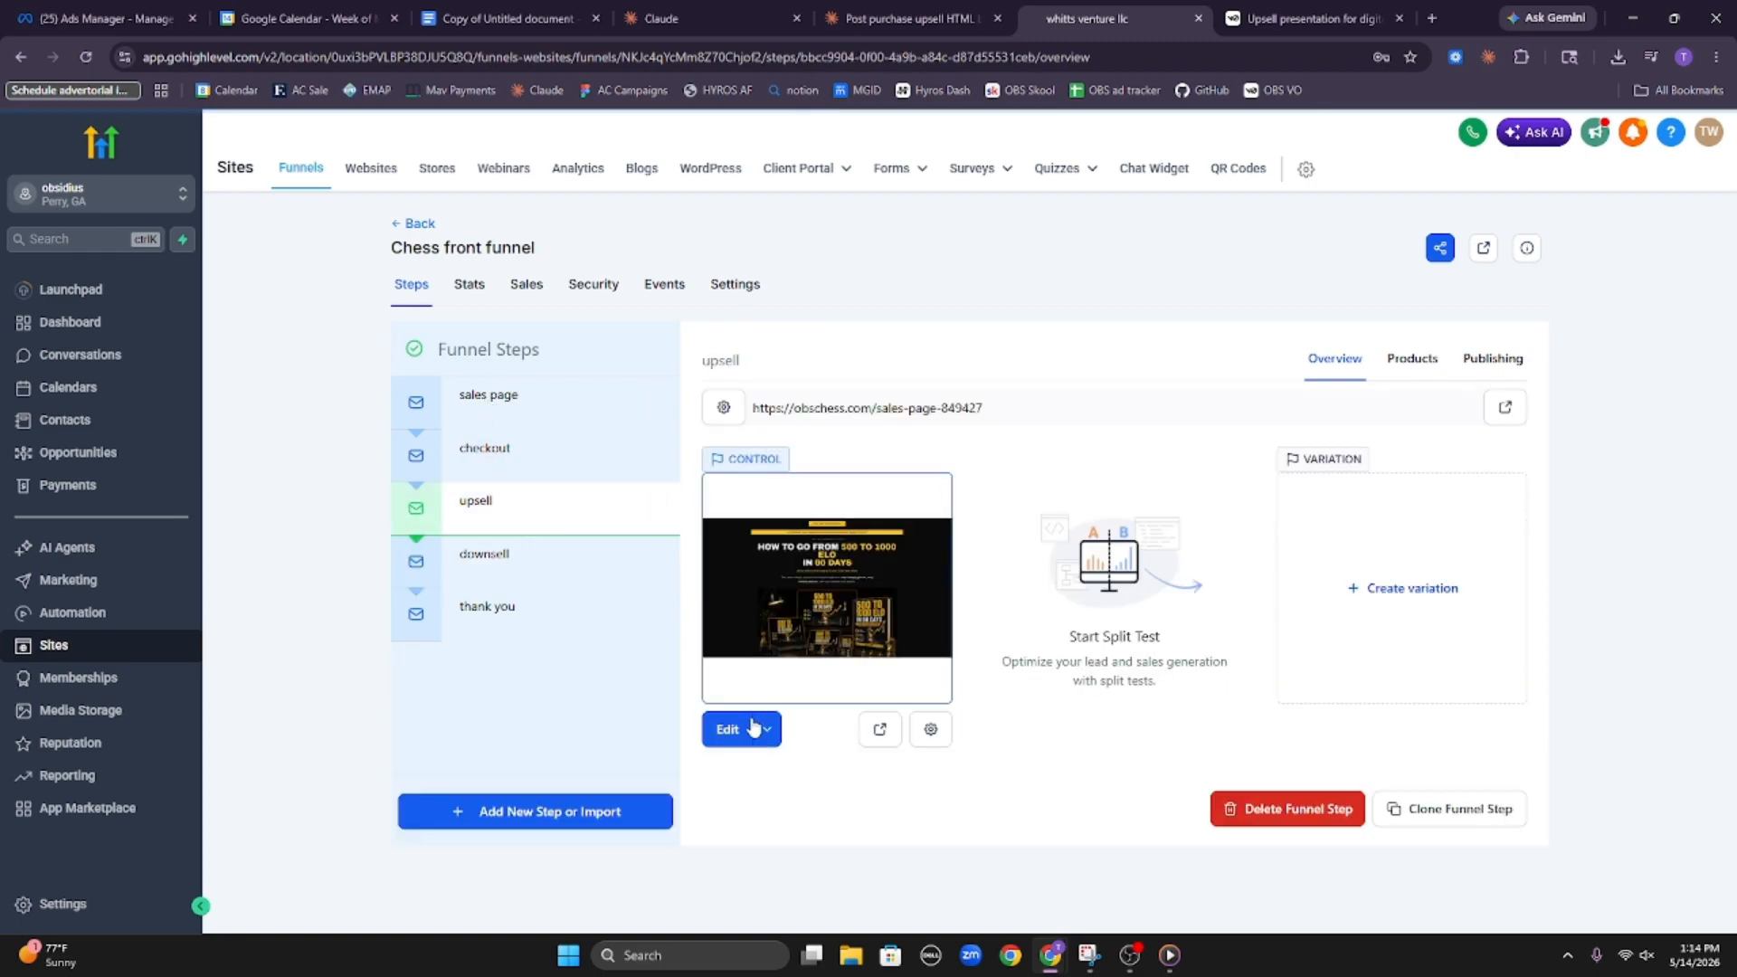
left_click(726, 729)
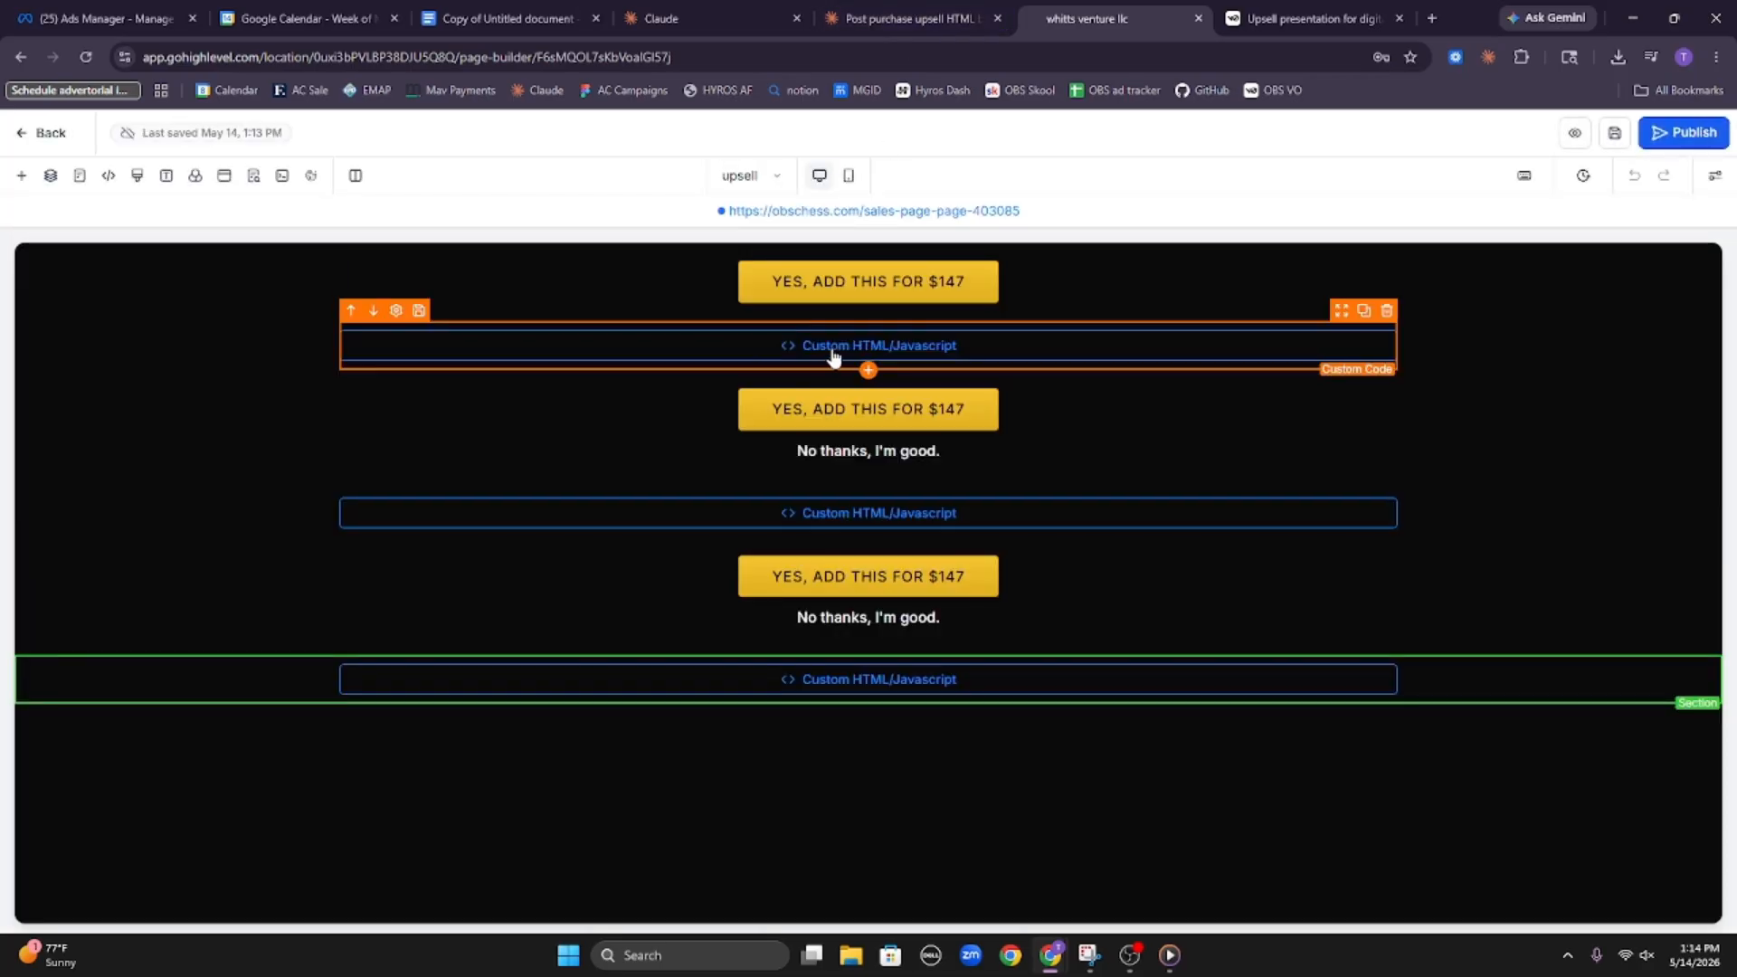
left_click(831, 354)
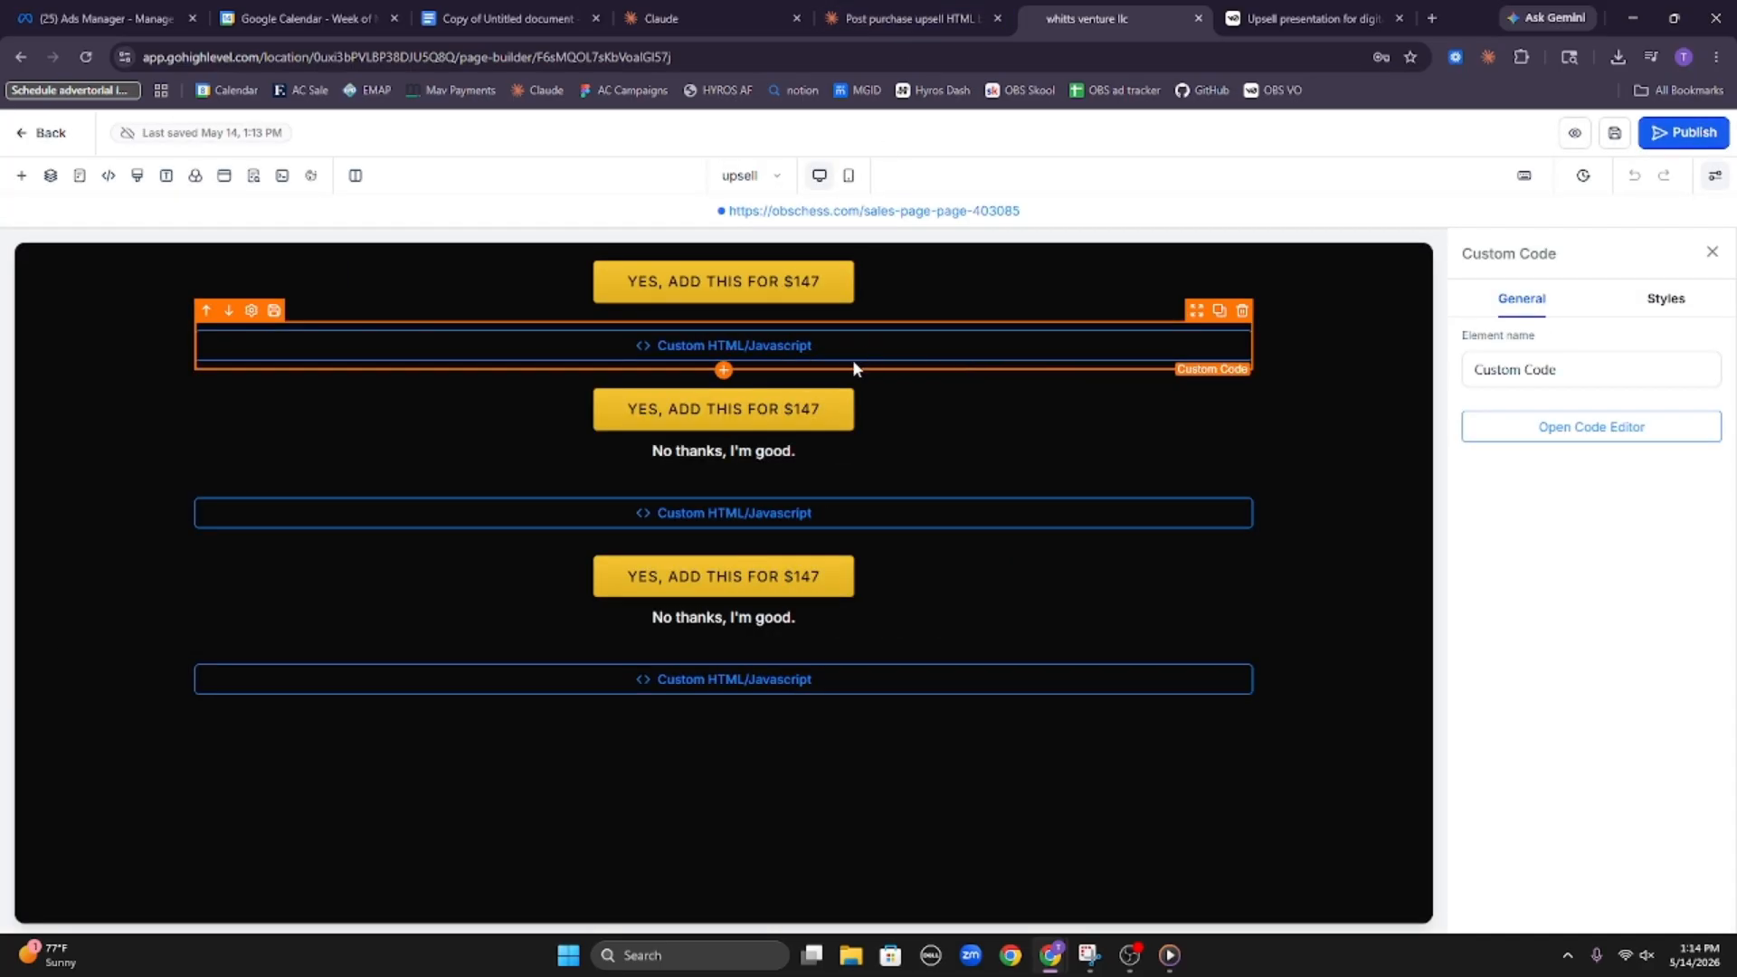
Read Claude's notes on the first upsell chunk and reply "yes go ahead with chunk two"
left_click(855, 7)
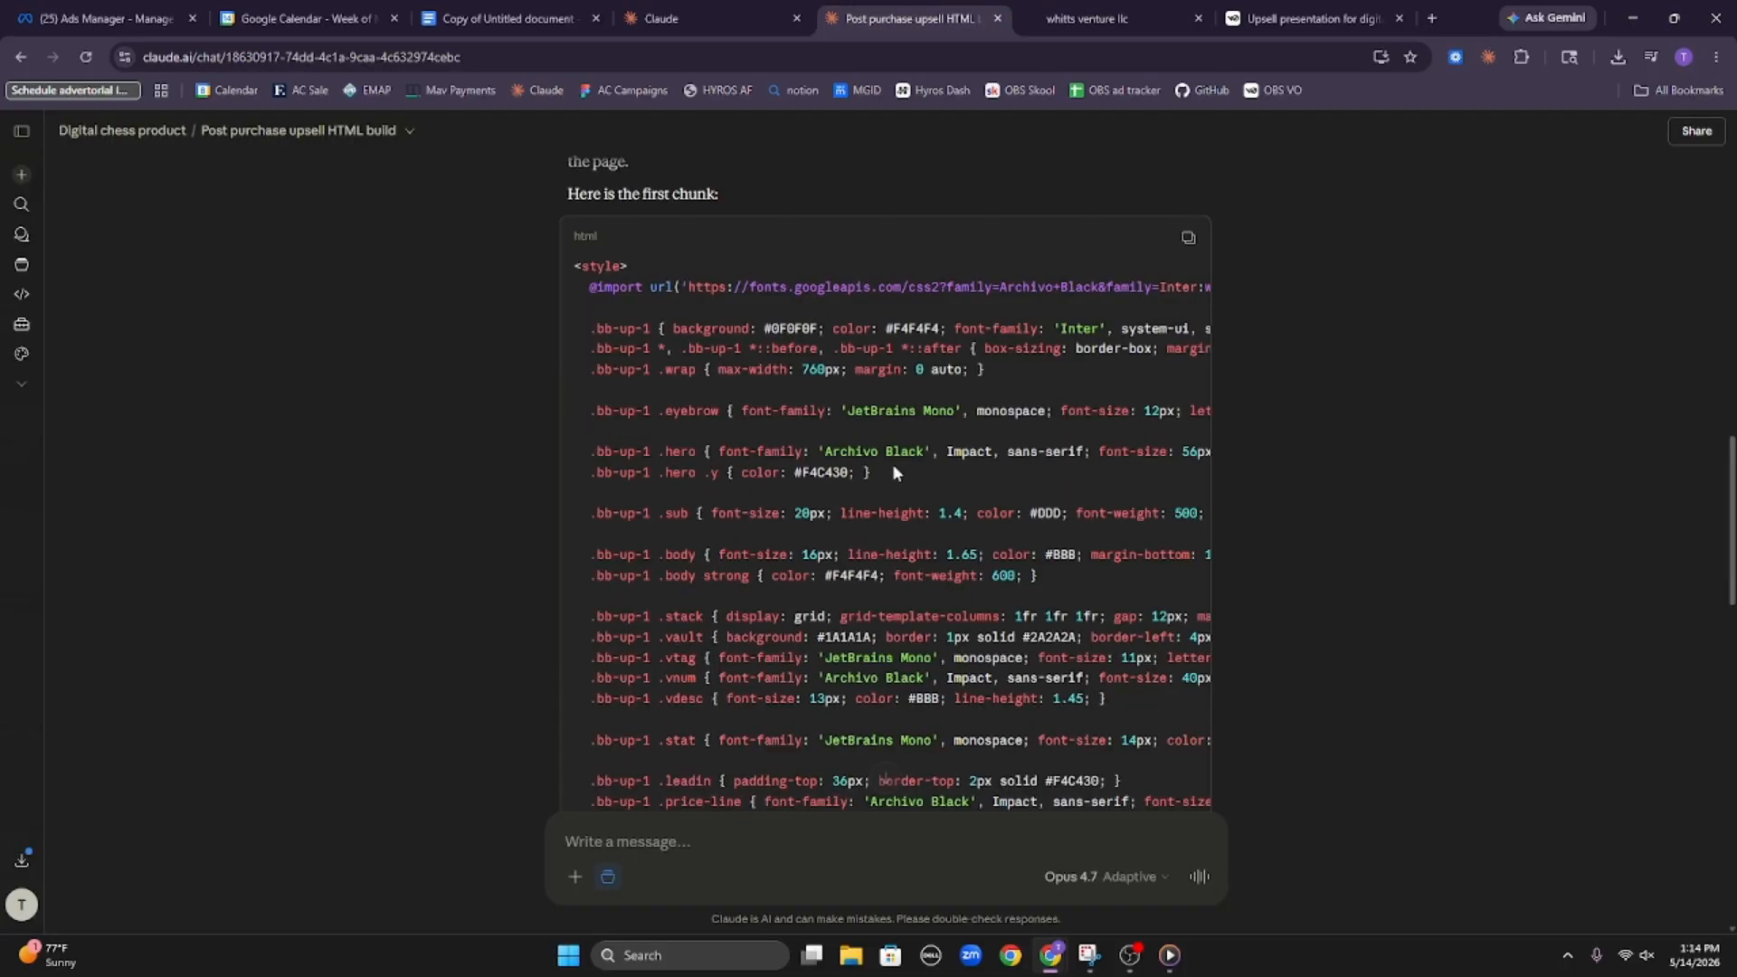
scroll(892, 463, "down", 10)
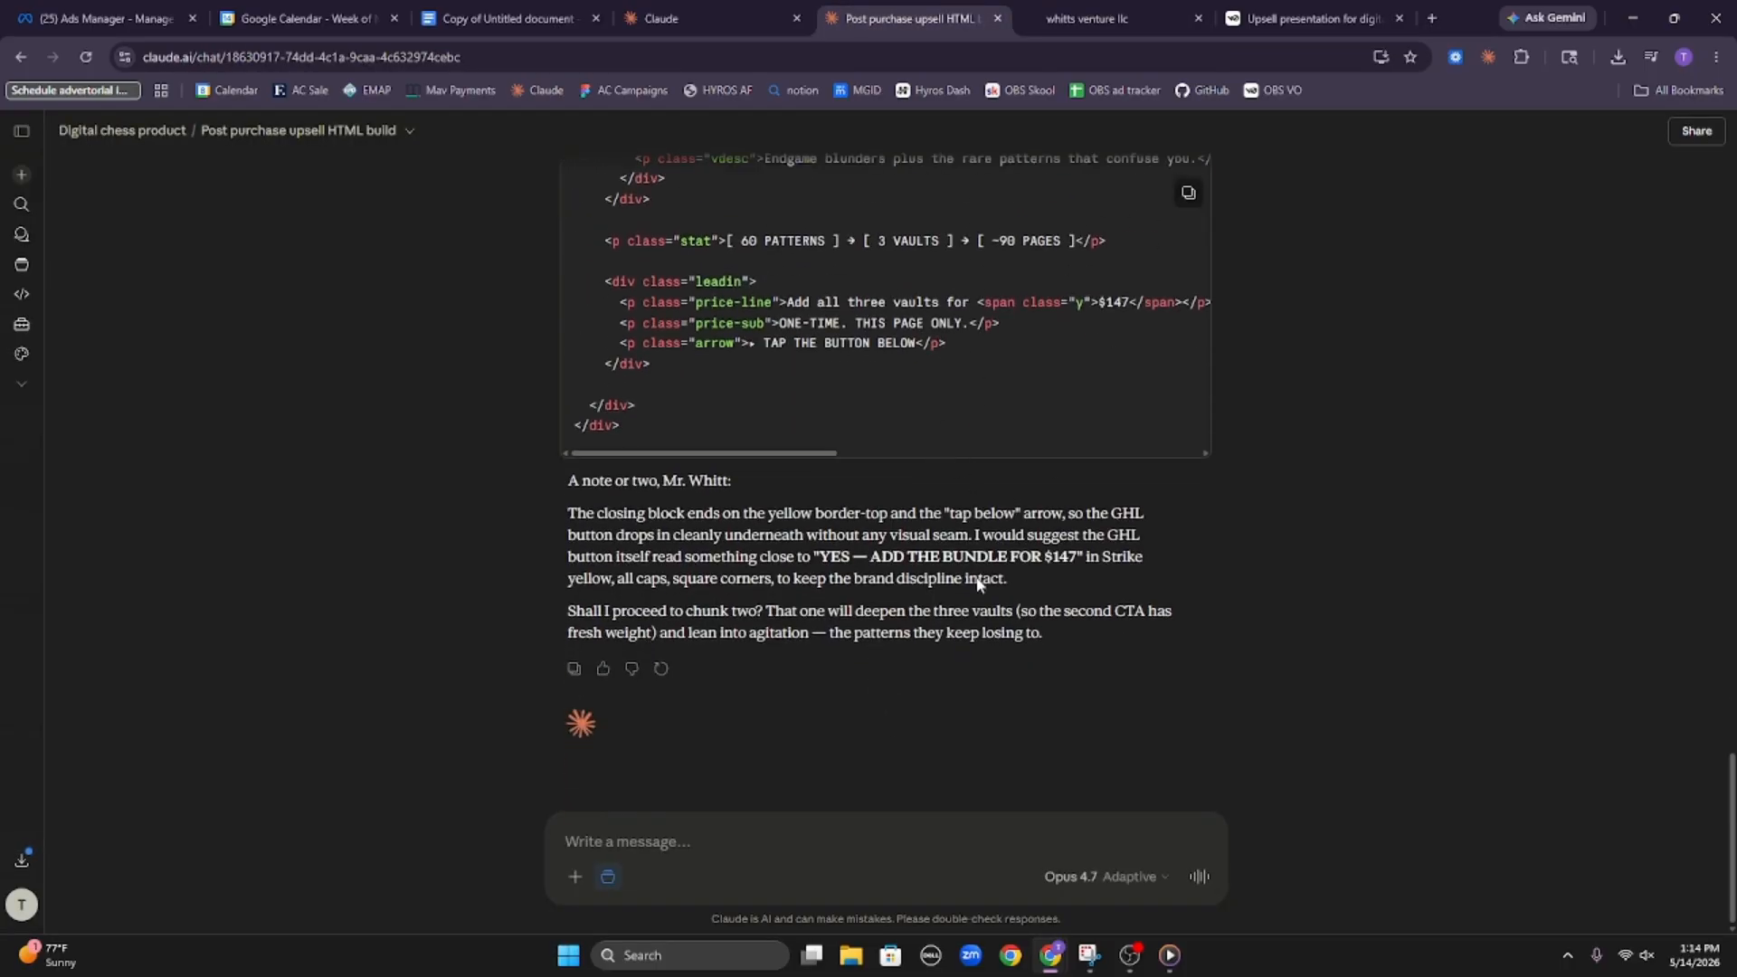
left_click_drag(559, 484, 753, 490)
left_click(649, 515)
left_click_drag(597, 515, 909, 514)
left_click(975, 532)
type("yes go ahead with chunk two")
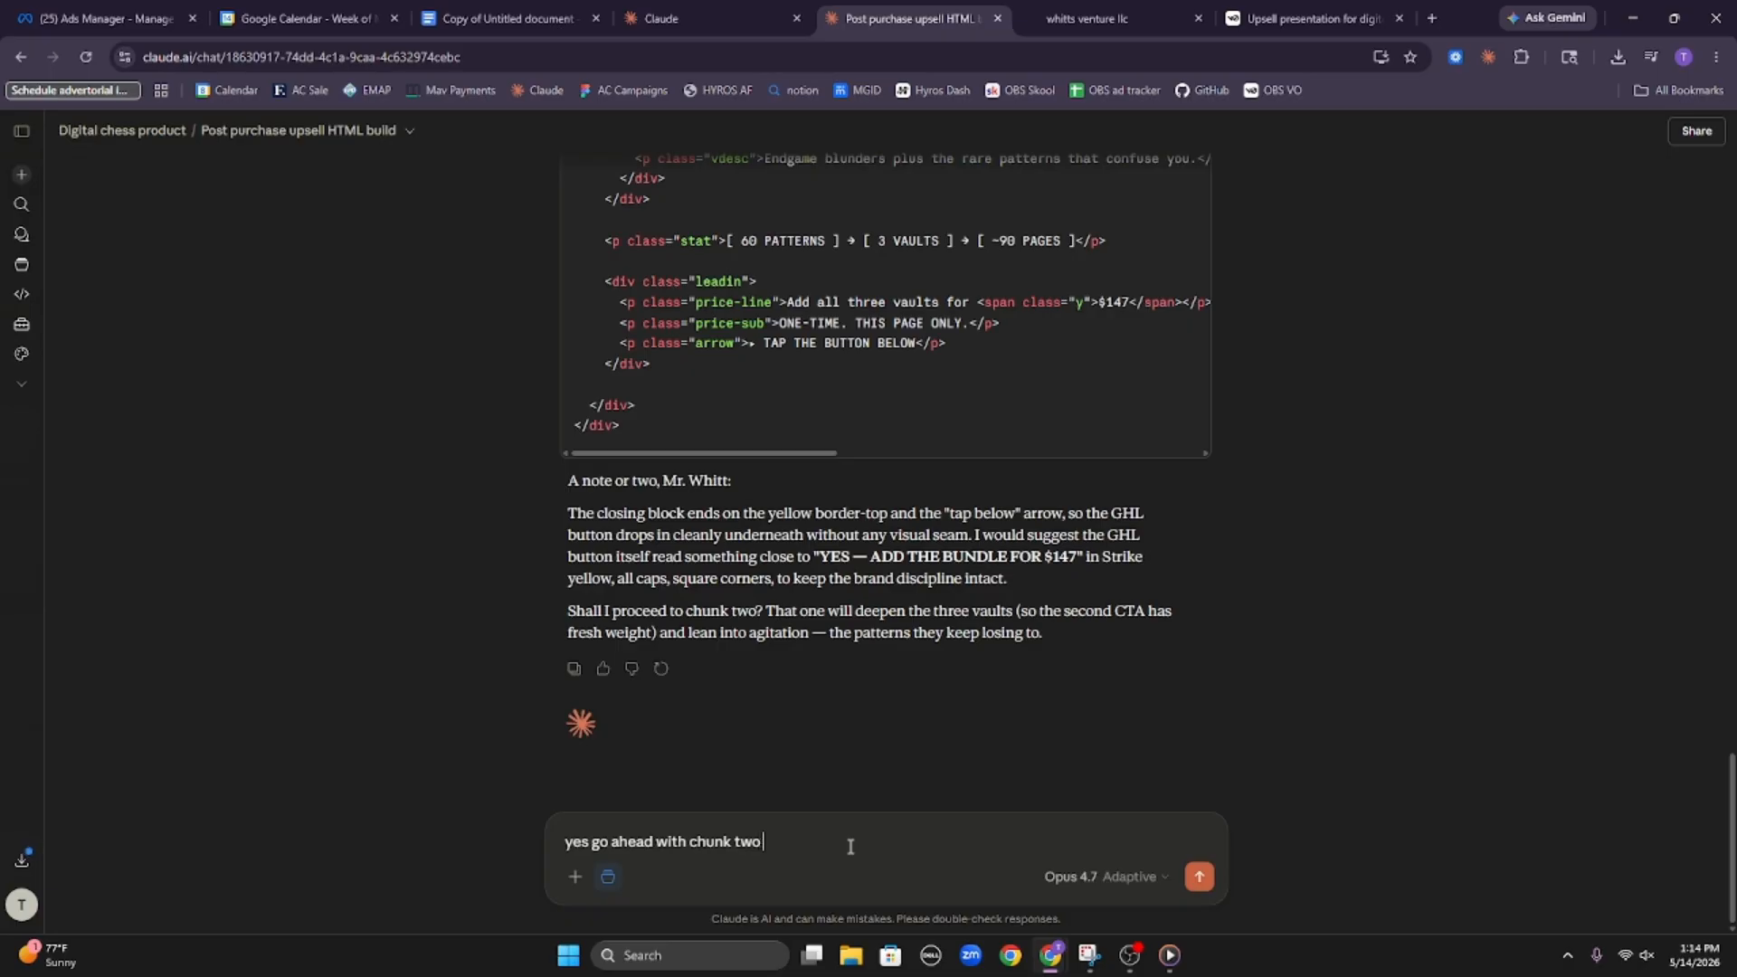
key("Return")
Copy Claude's first HTML chunk and replace the first custom code block's contents with it on the HighLevel upsell page, saving the code
scroll(851, 543, "up", 15)
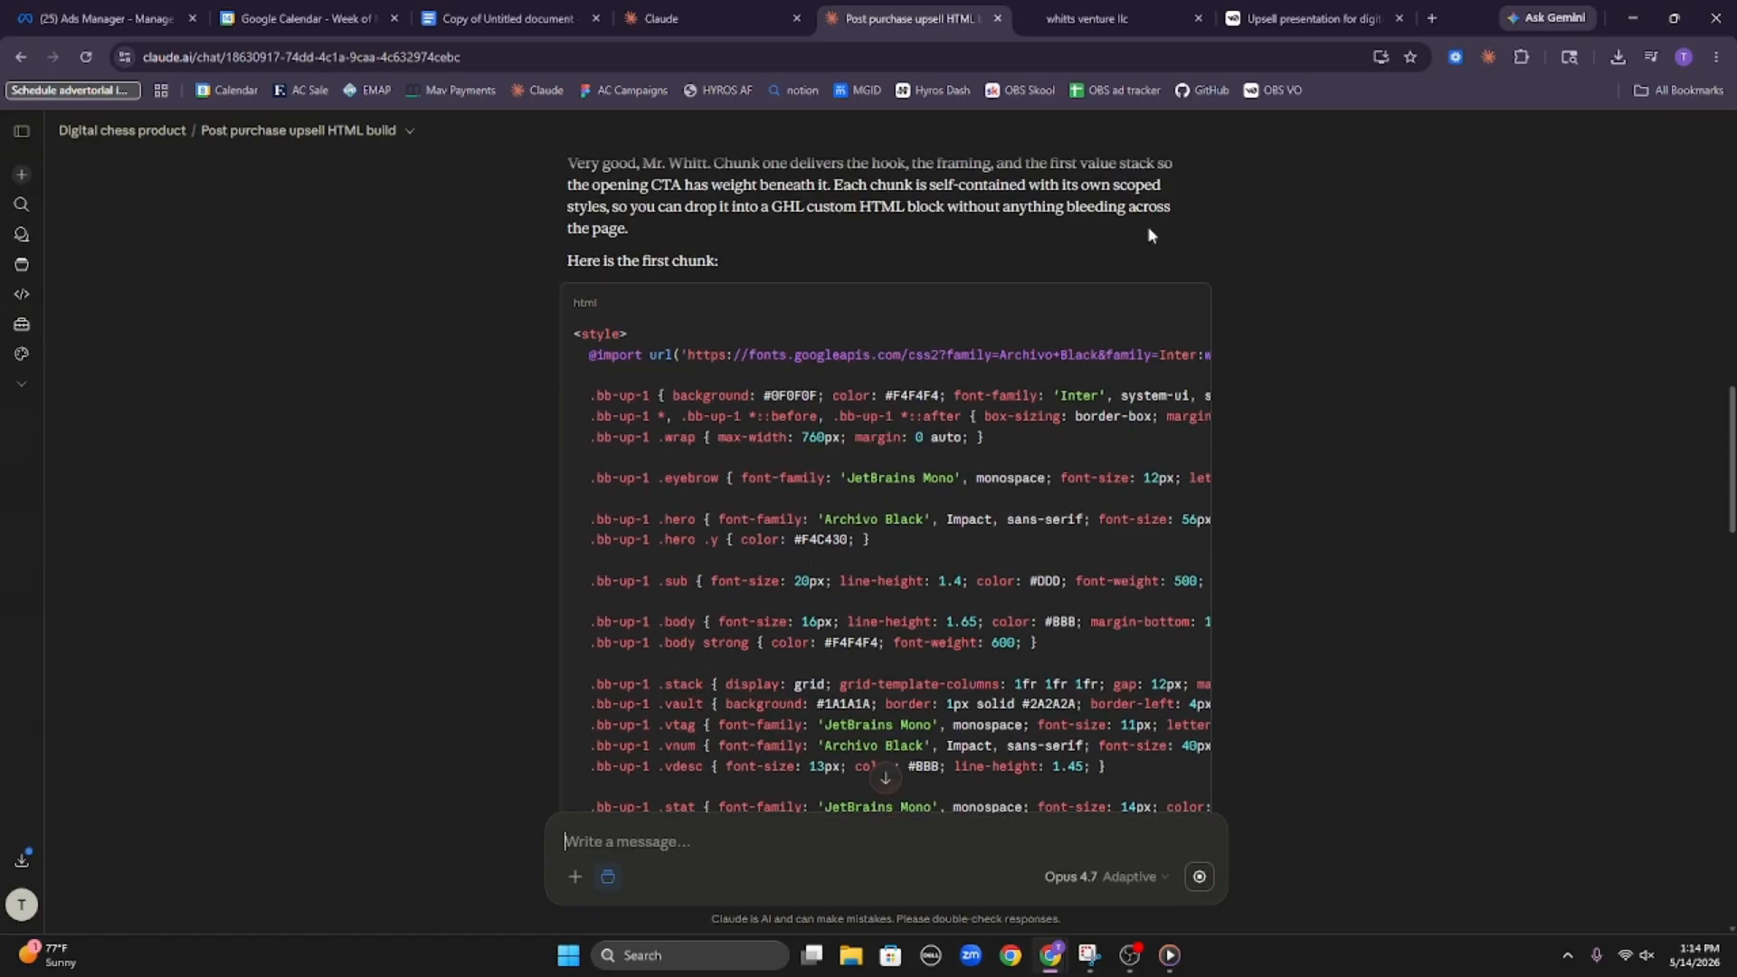
left_click(1188, 304)
left_click(1094, 18)
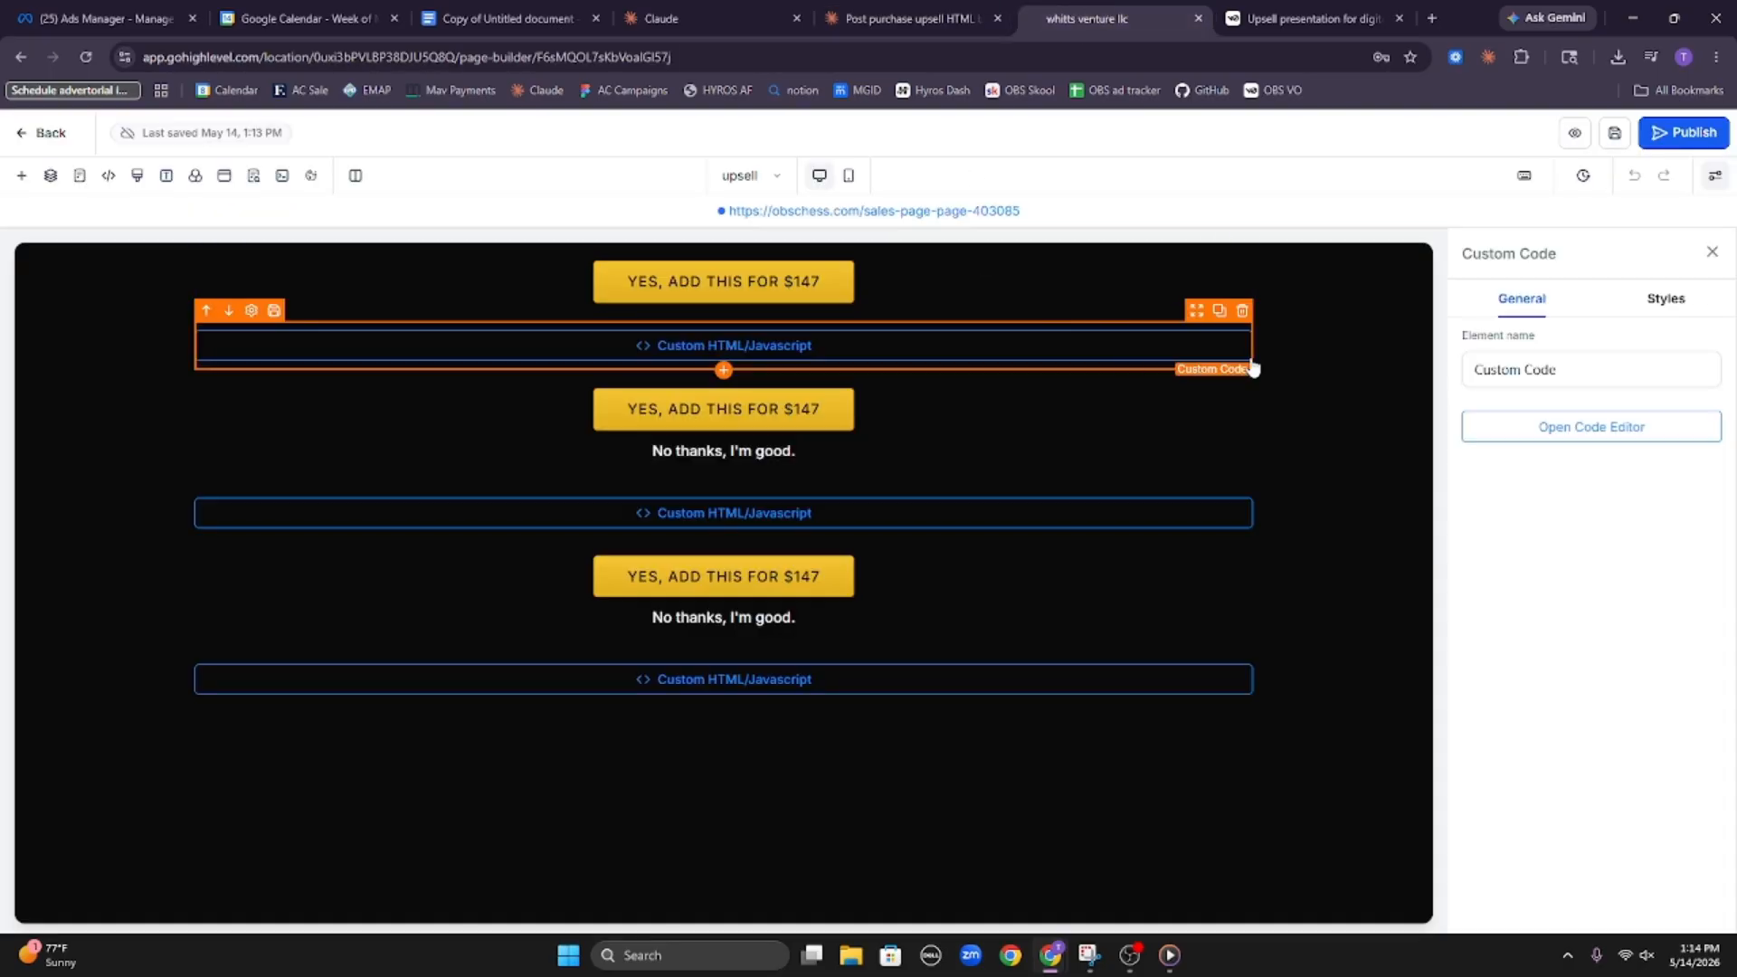
left_click(1537, 432)
key("ctrl+a")
key("ctrl+v")
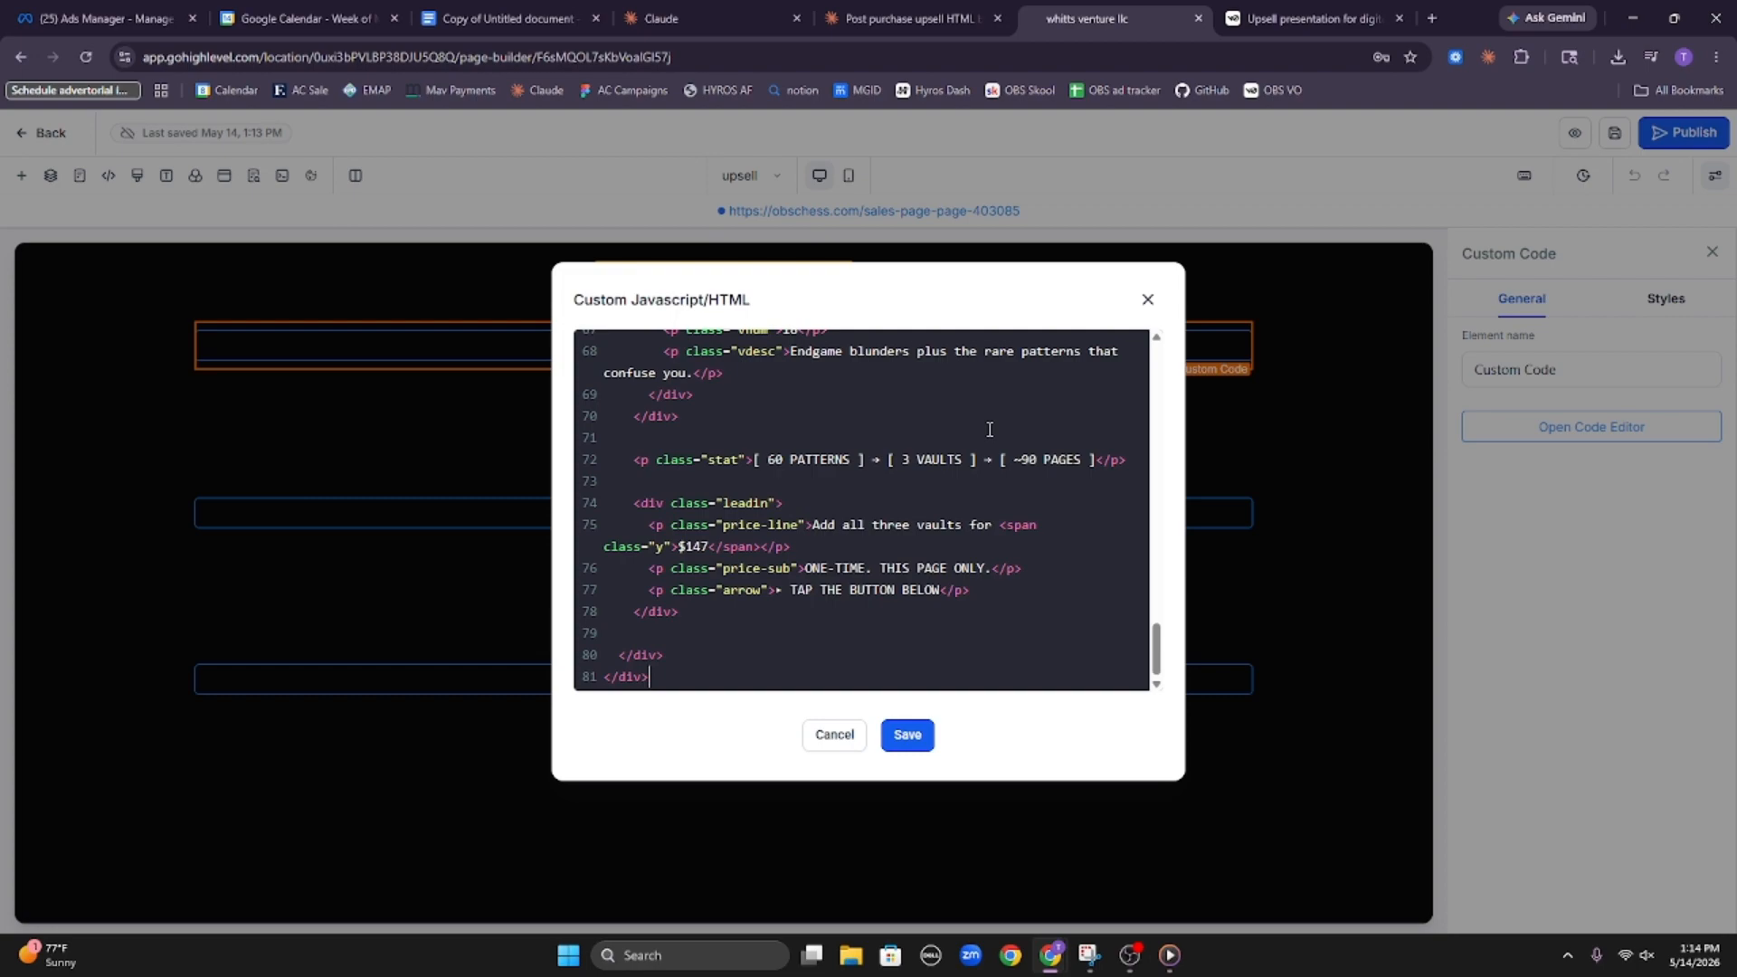
left_click(888, 742)
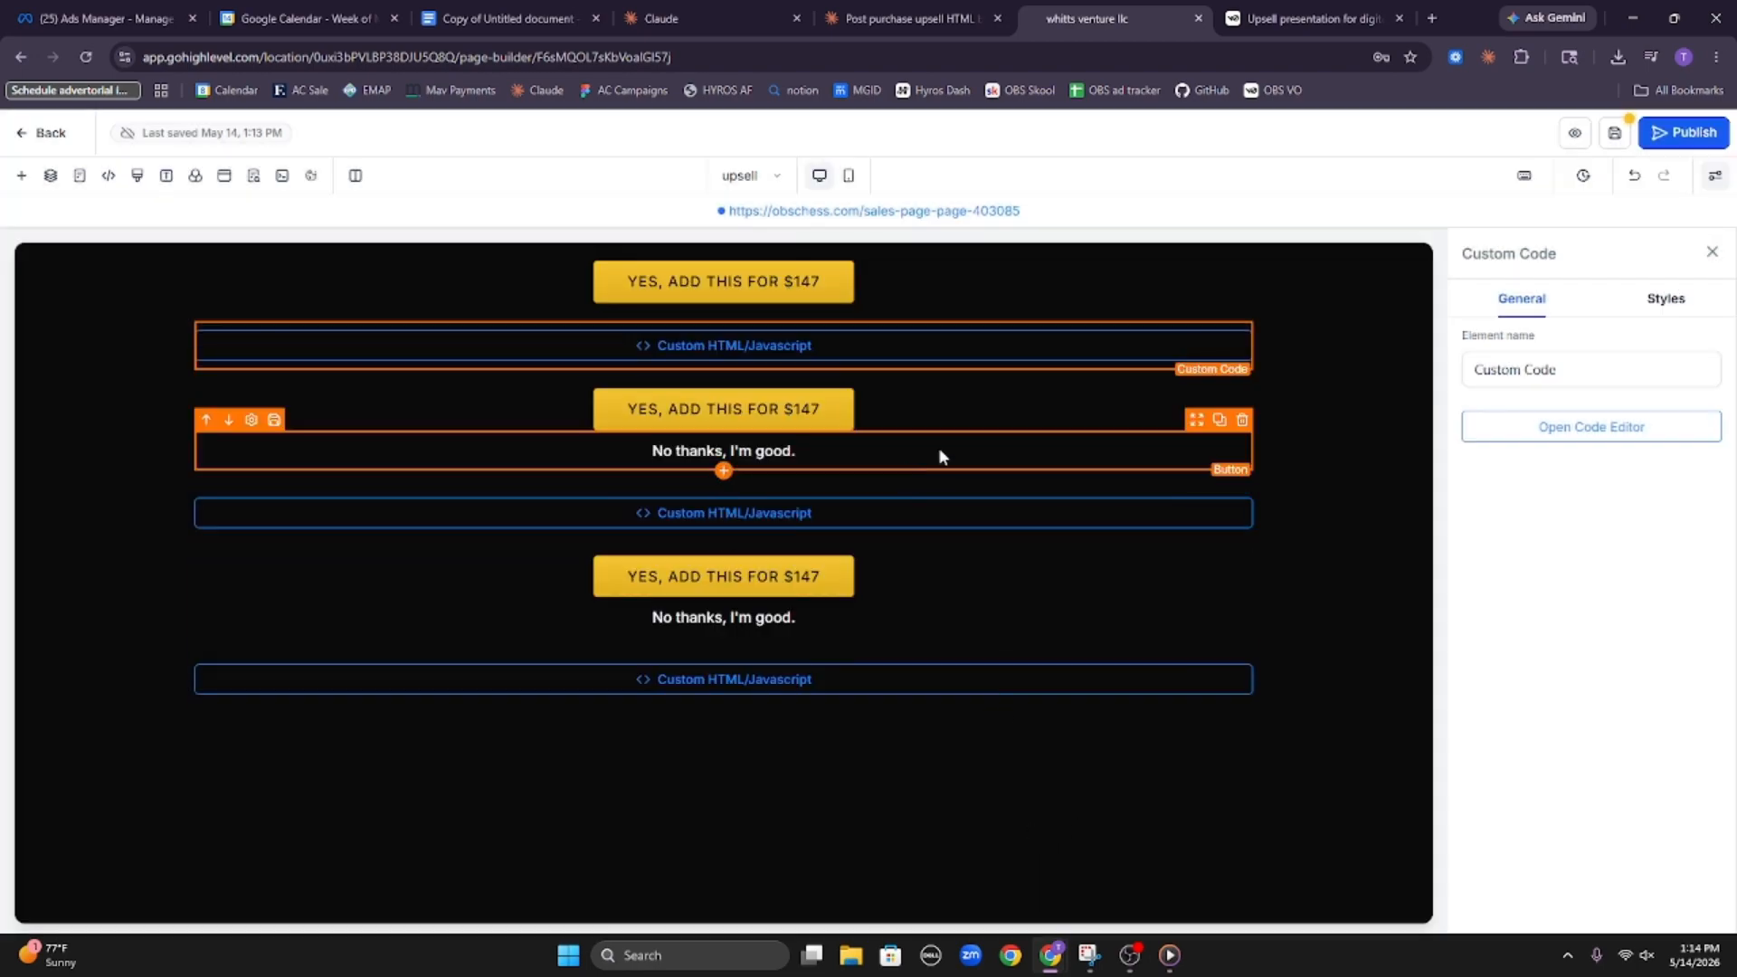
left_click(1028, 515)
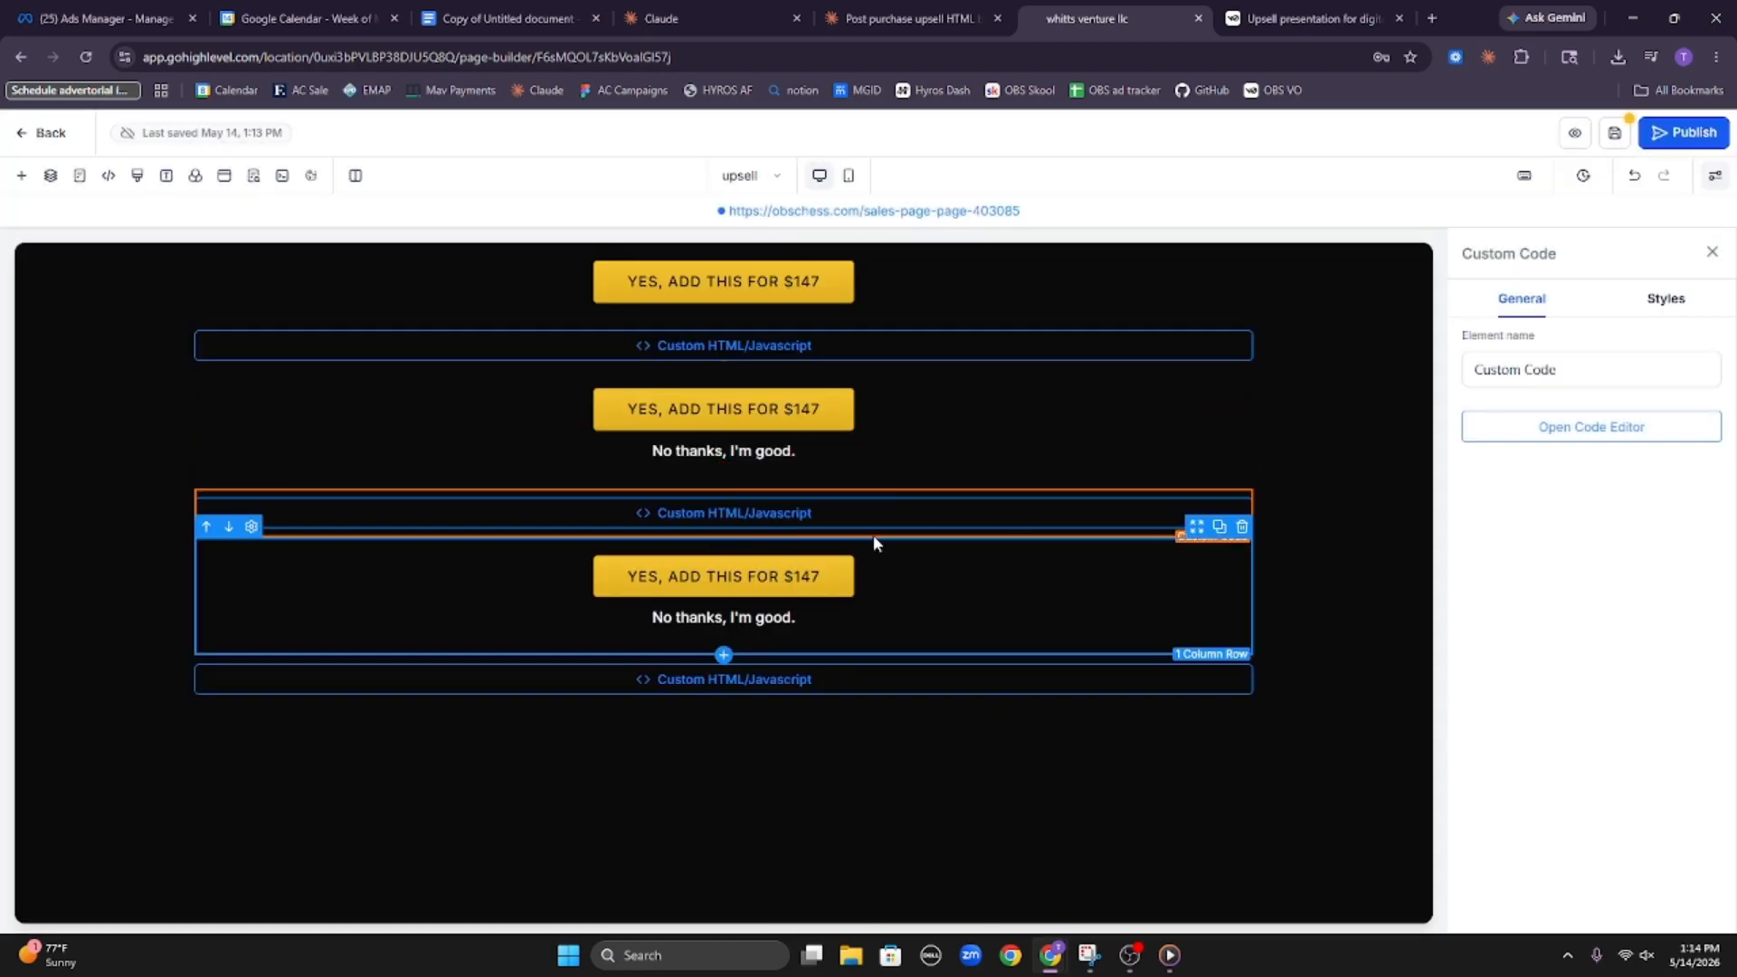
Review the generated PDF_1_FREE_PIECE_VAULT.md document in the Claude PDF chat and close it
left_click(759, 18)
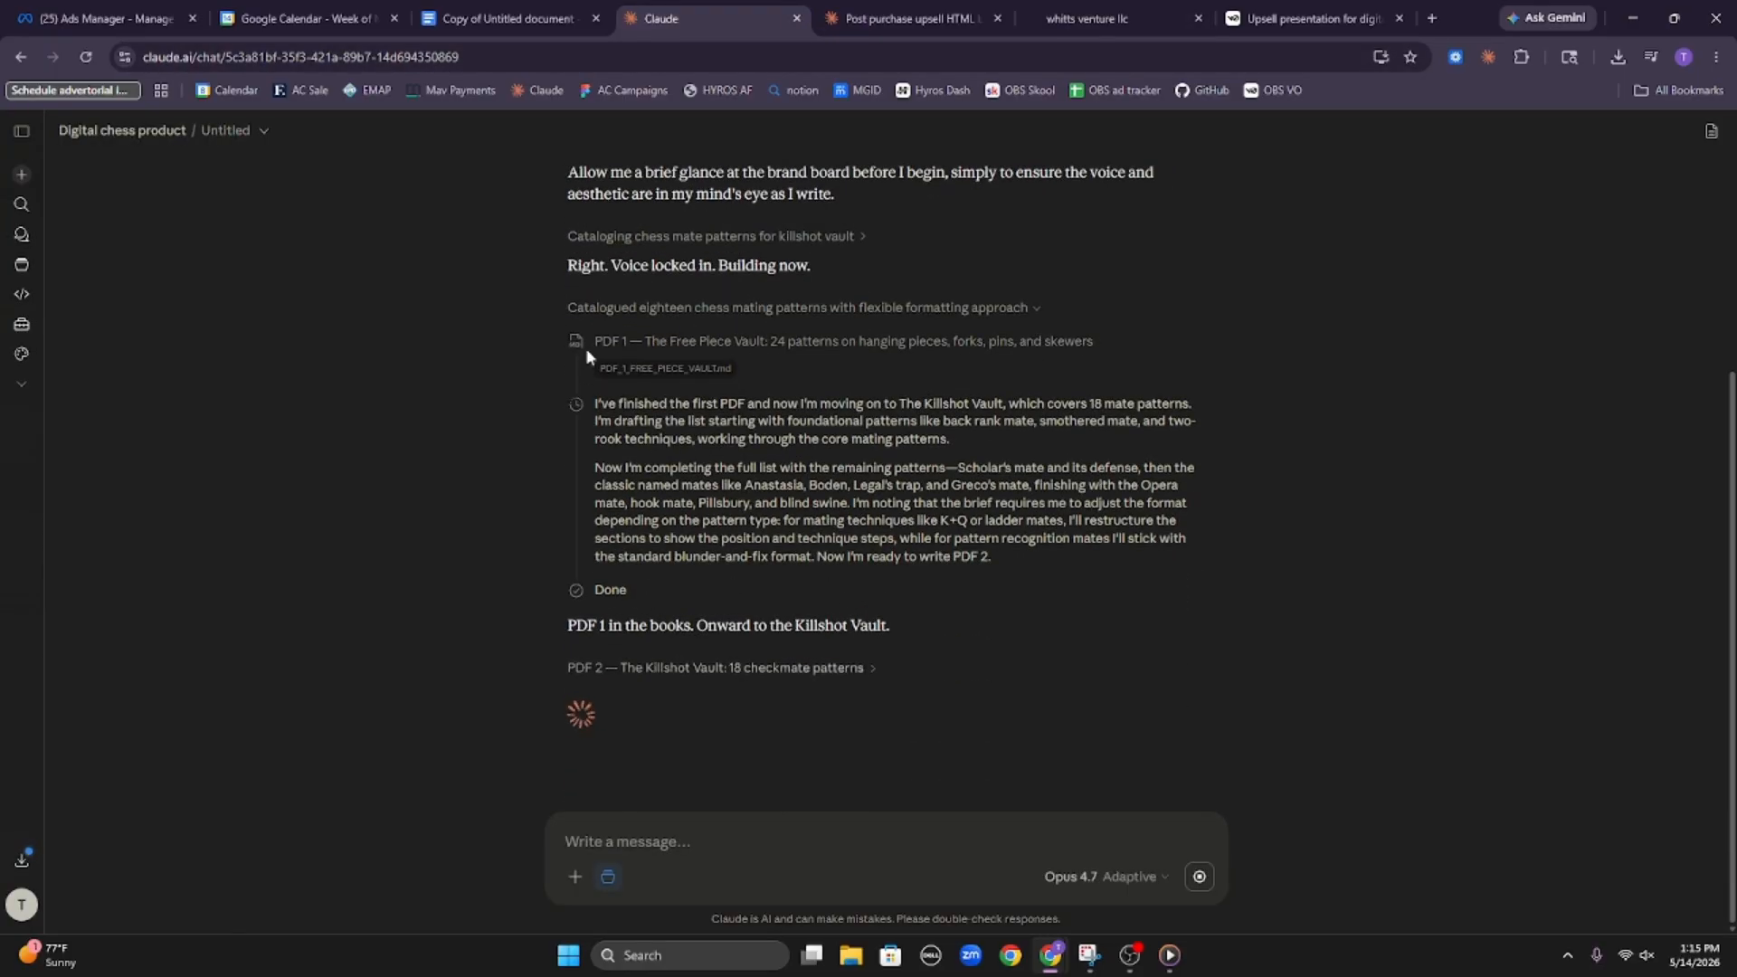
left_click(666, 367)
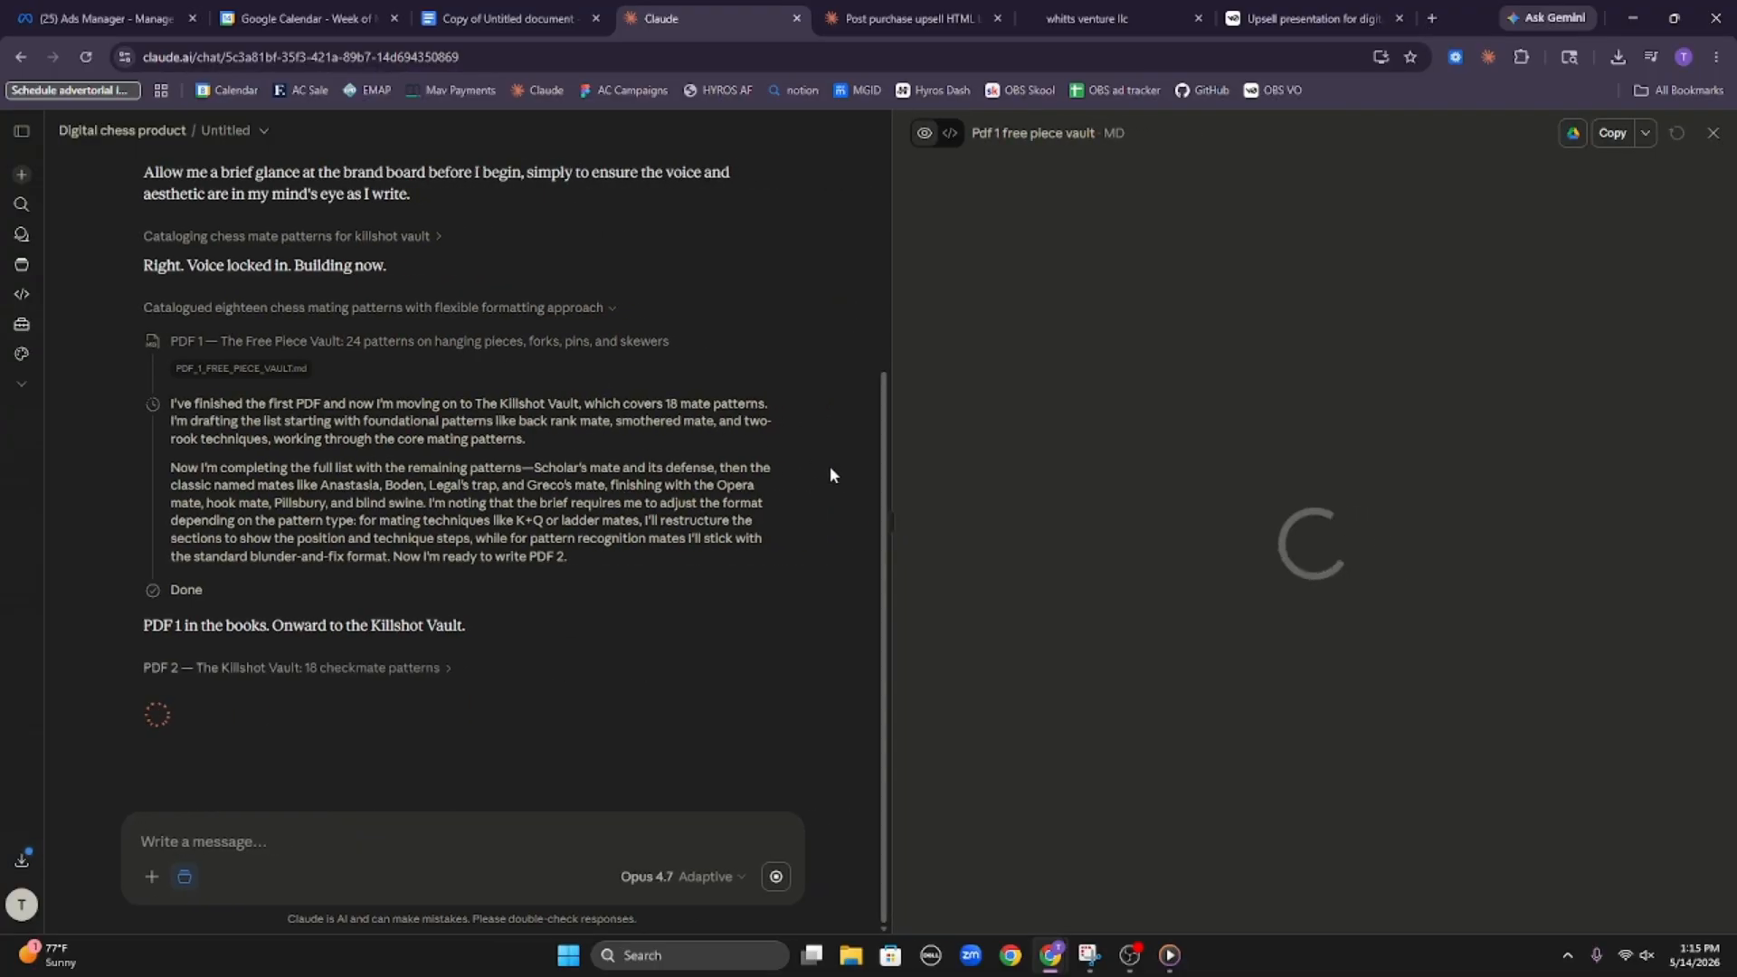
scroll(1137, 389, "up", 20)
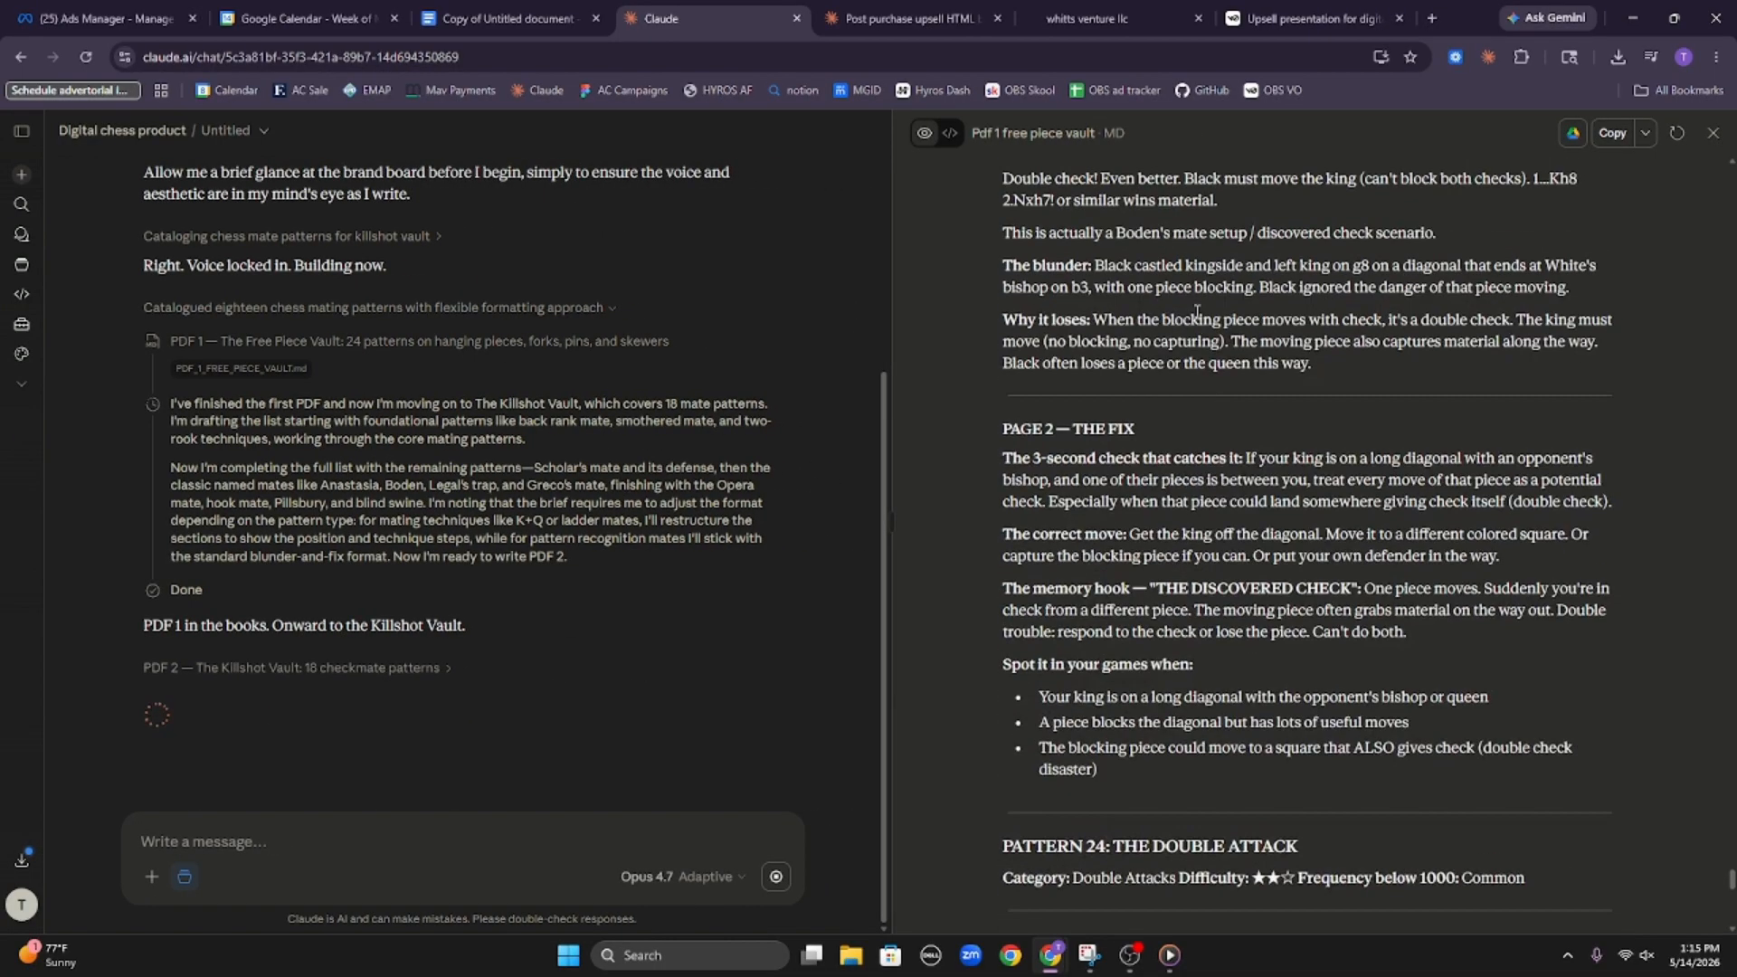
scroll(1248, 308, "up", 10)
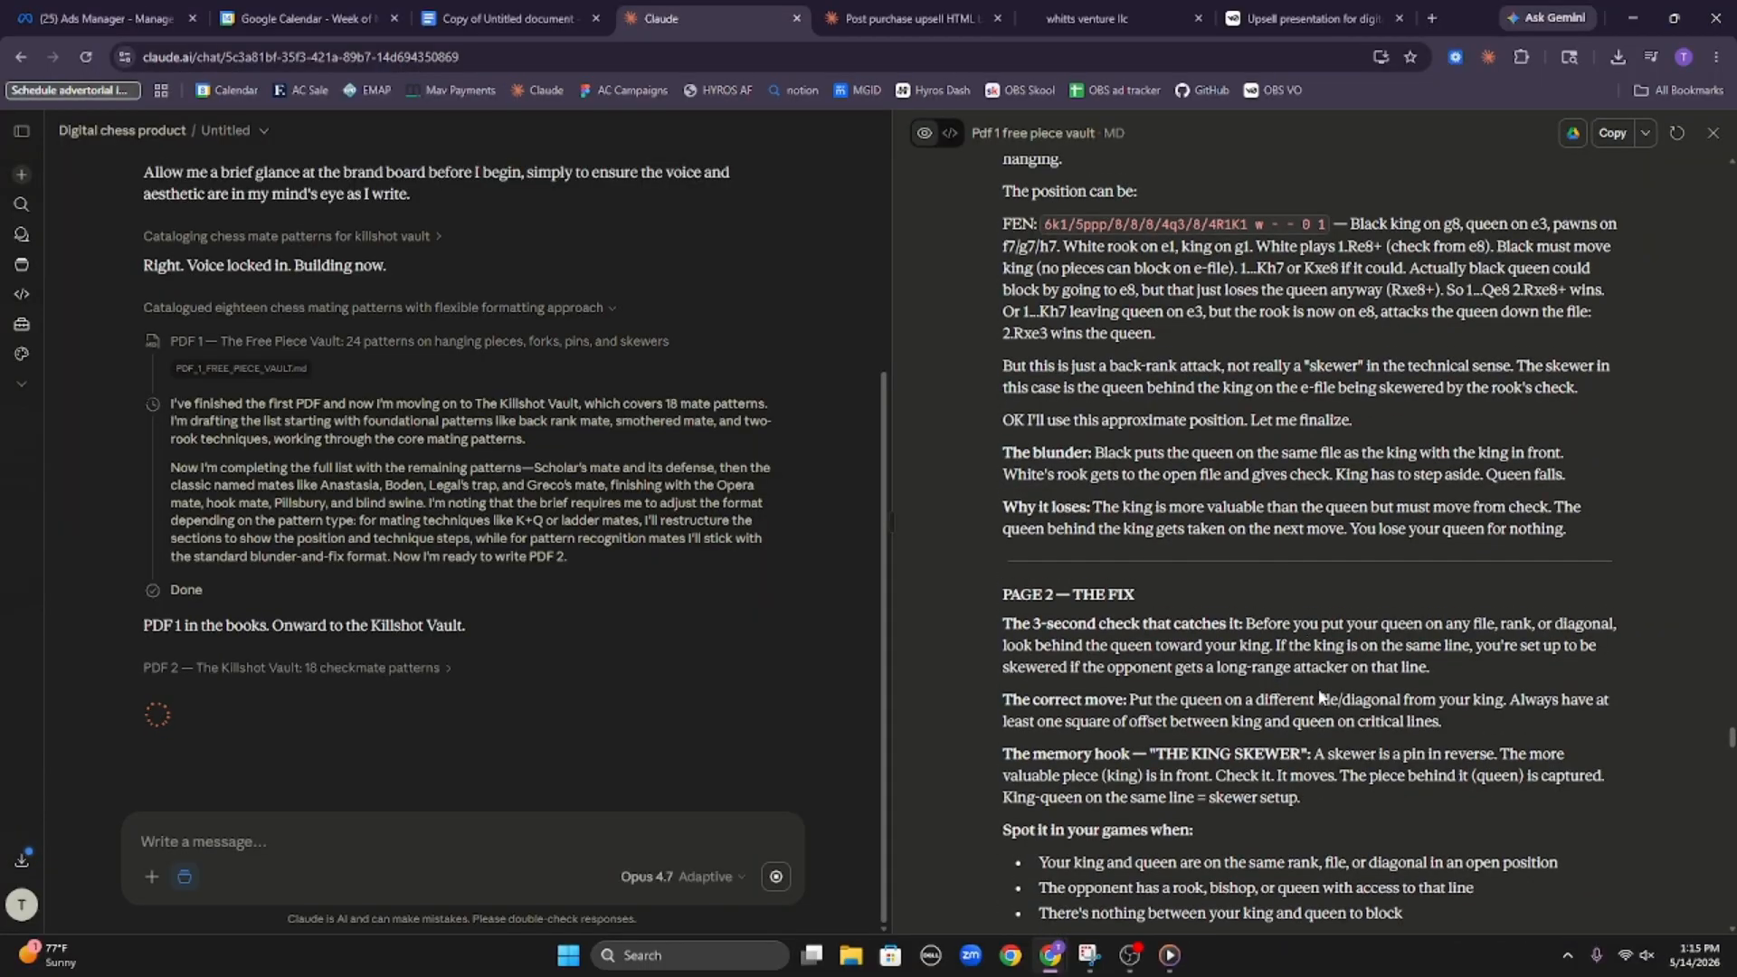
middle_click(1321, 700)
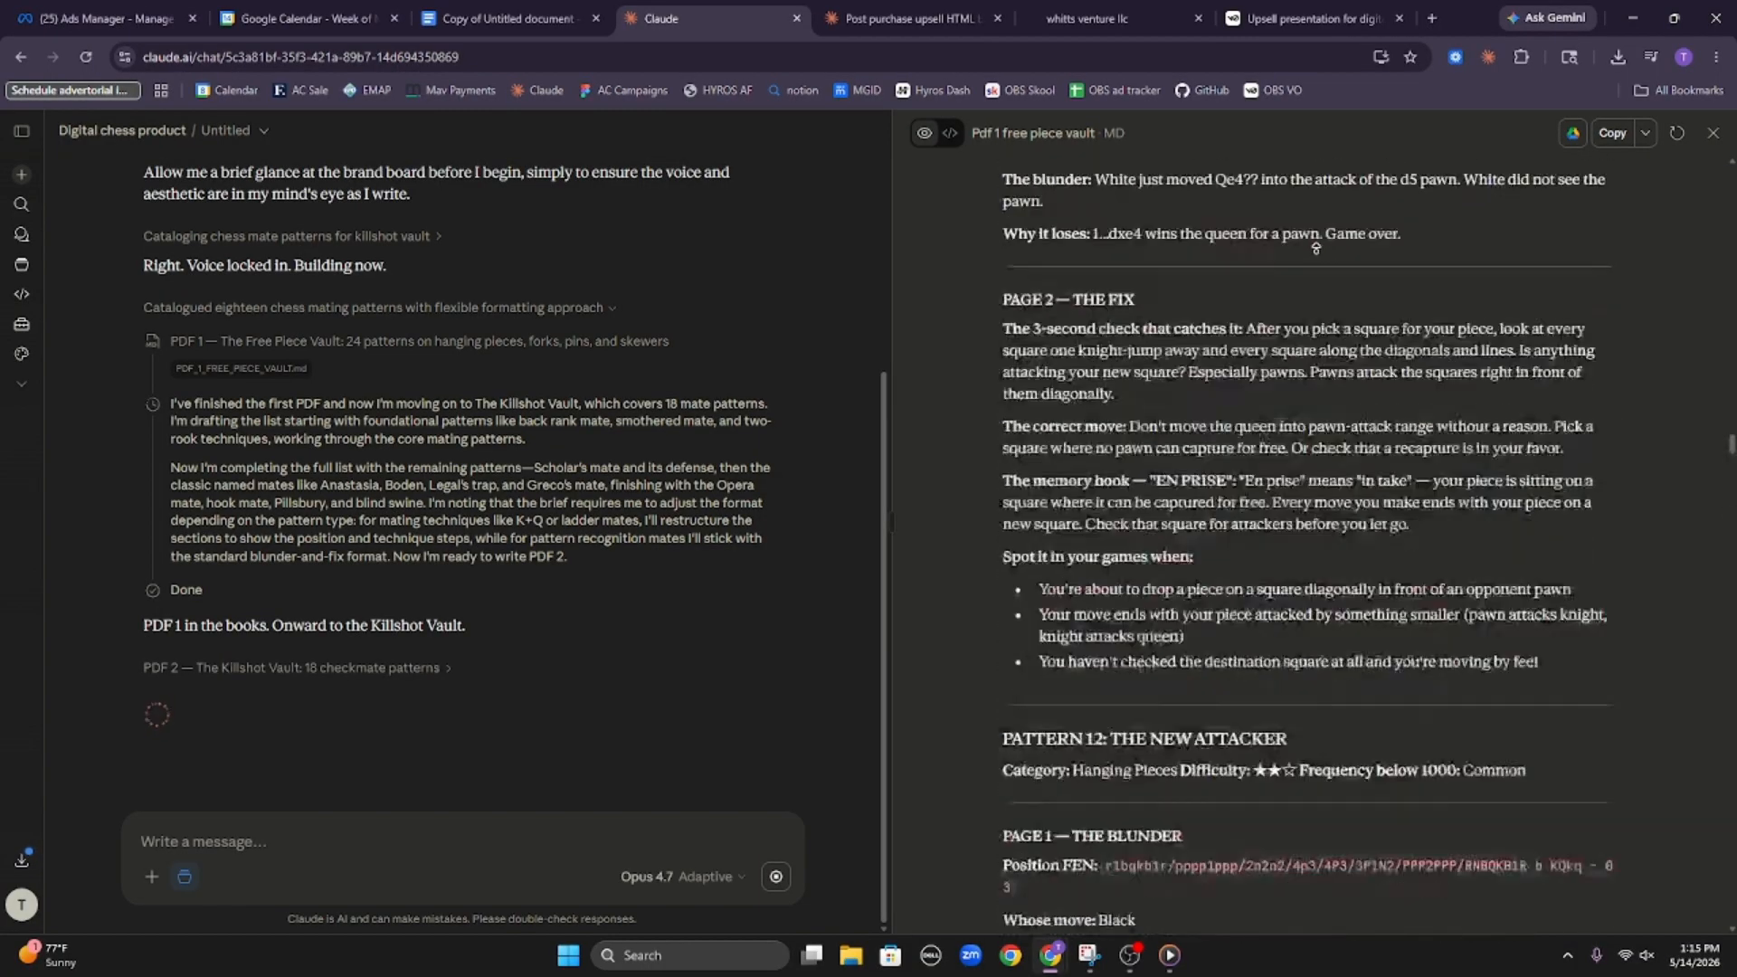
left_click_drag(1000, 201, 1223, 284)
left_click(1223, 284)
scroll(1086, 343, "down", 4)
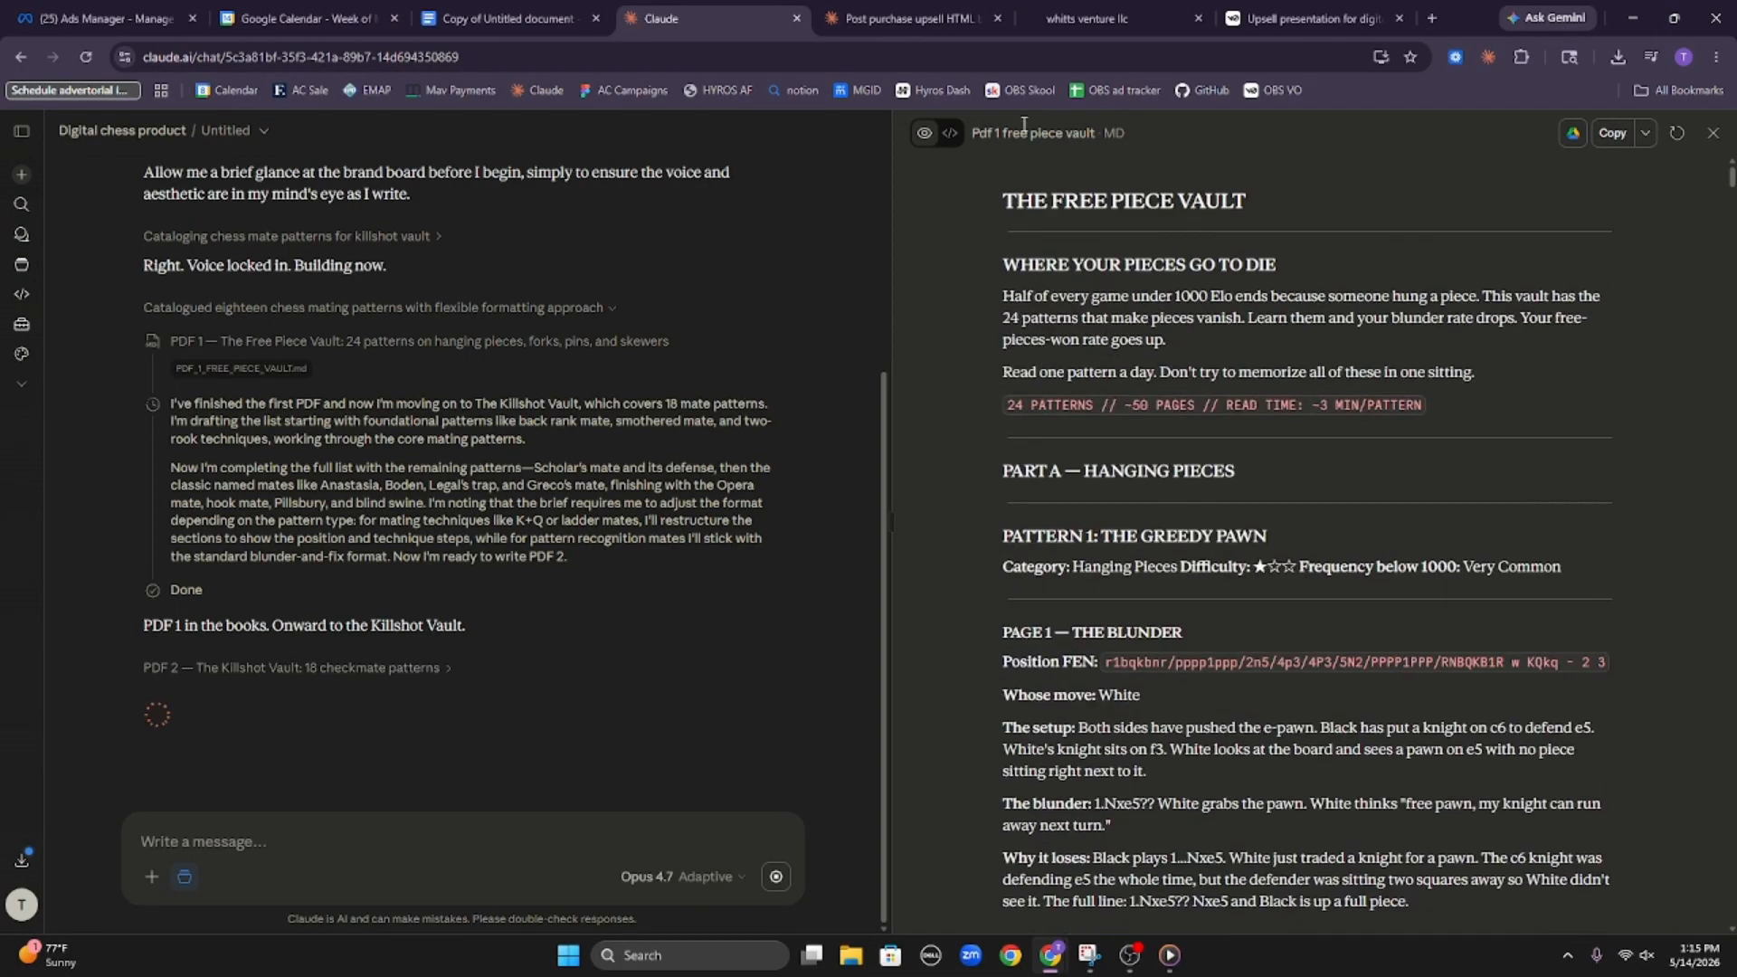
scroll(947, 396, "up", 4)
left_click(1712, 133)
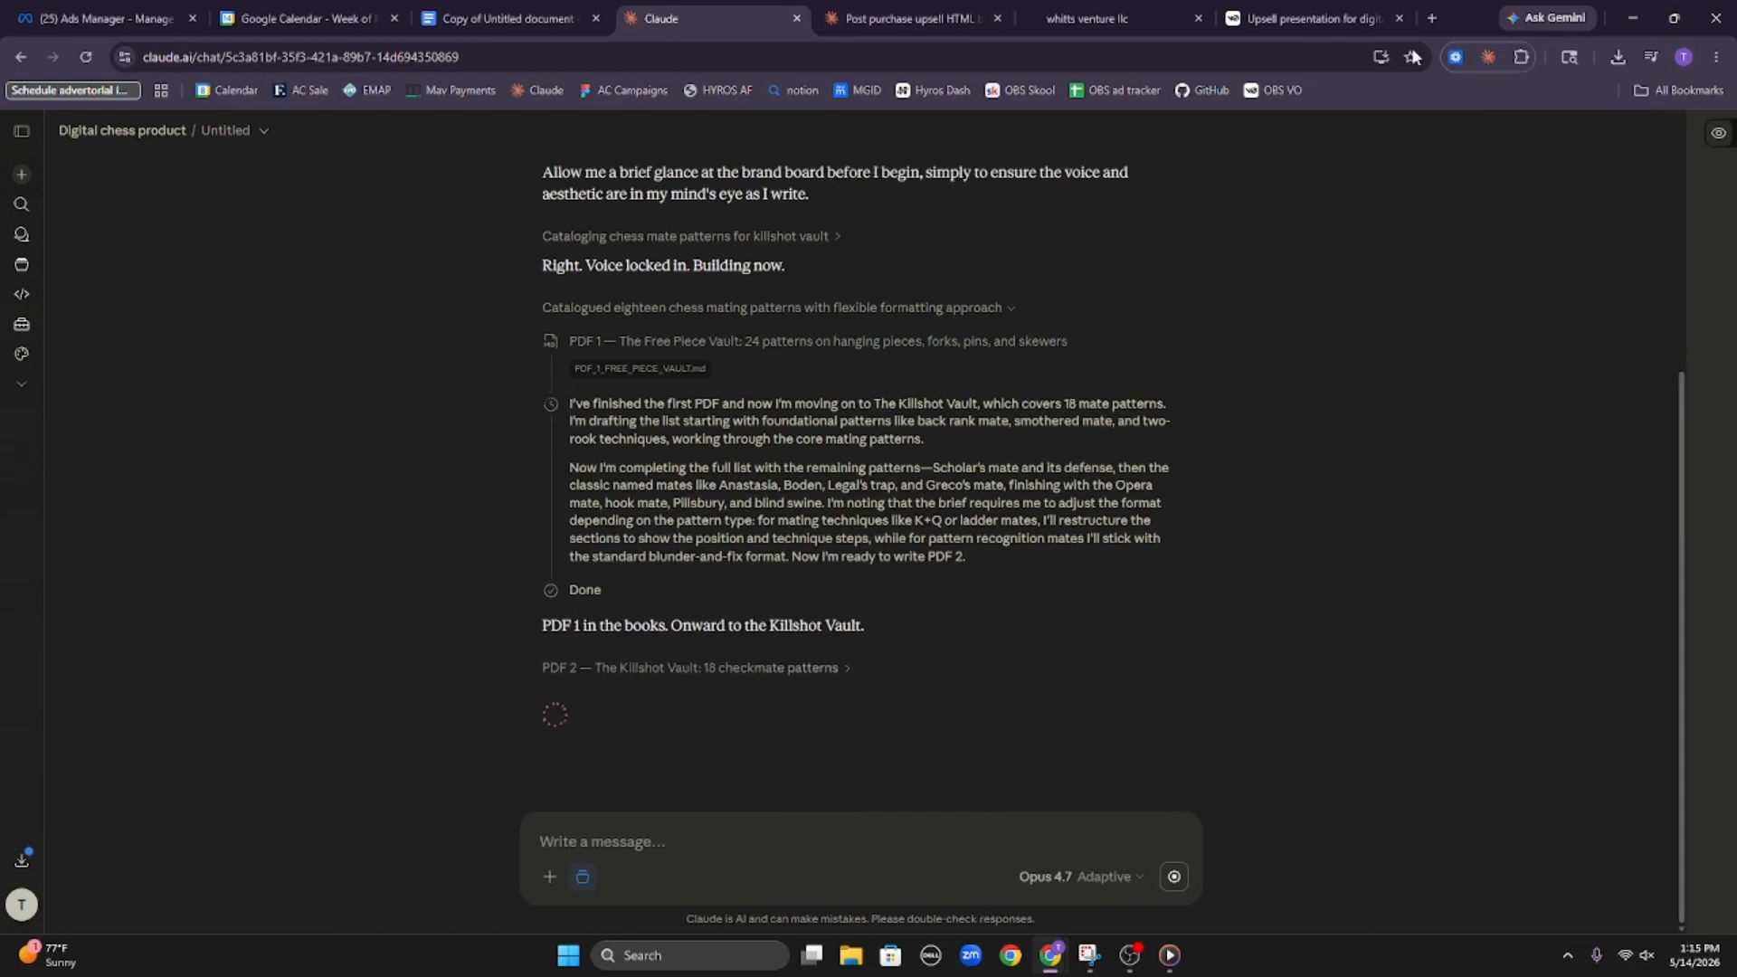
Check the progress of the second HTML chunk in the post purchase upsell chat
left_click(1114, 18)
left_click(758, 13)
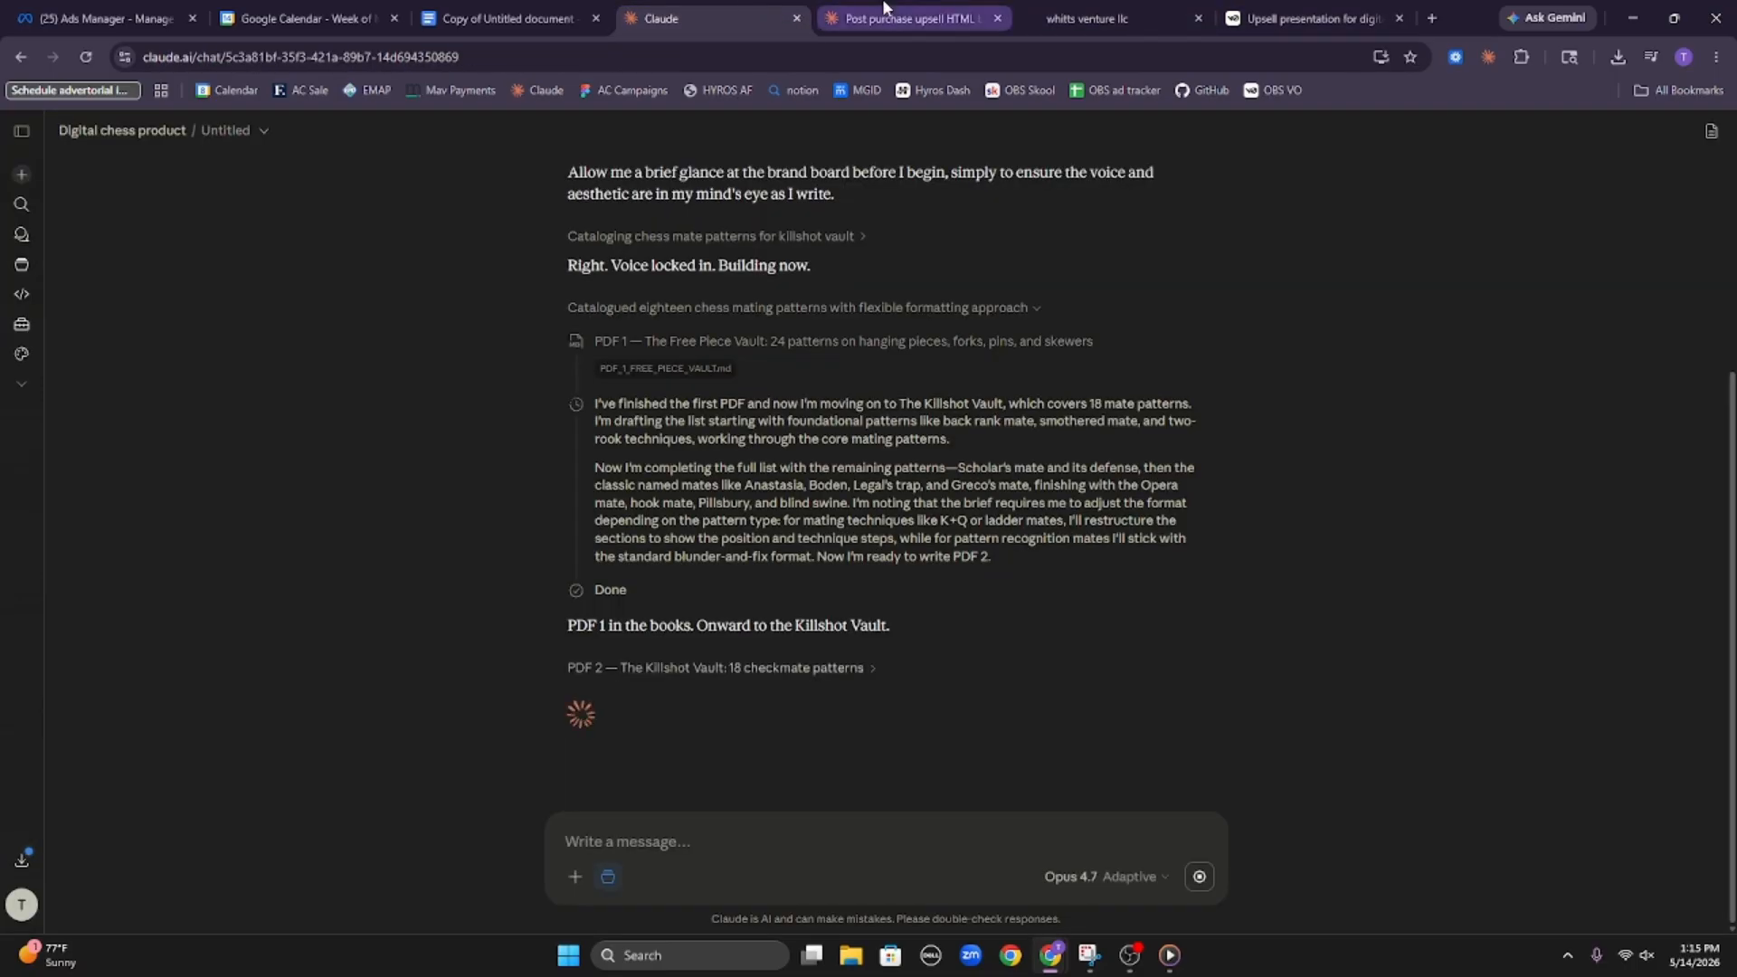
left_click(887, 13)
scroll(952, 399, "down", 6)
scroll(952, 399, "down", 15)
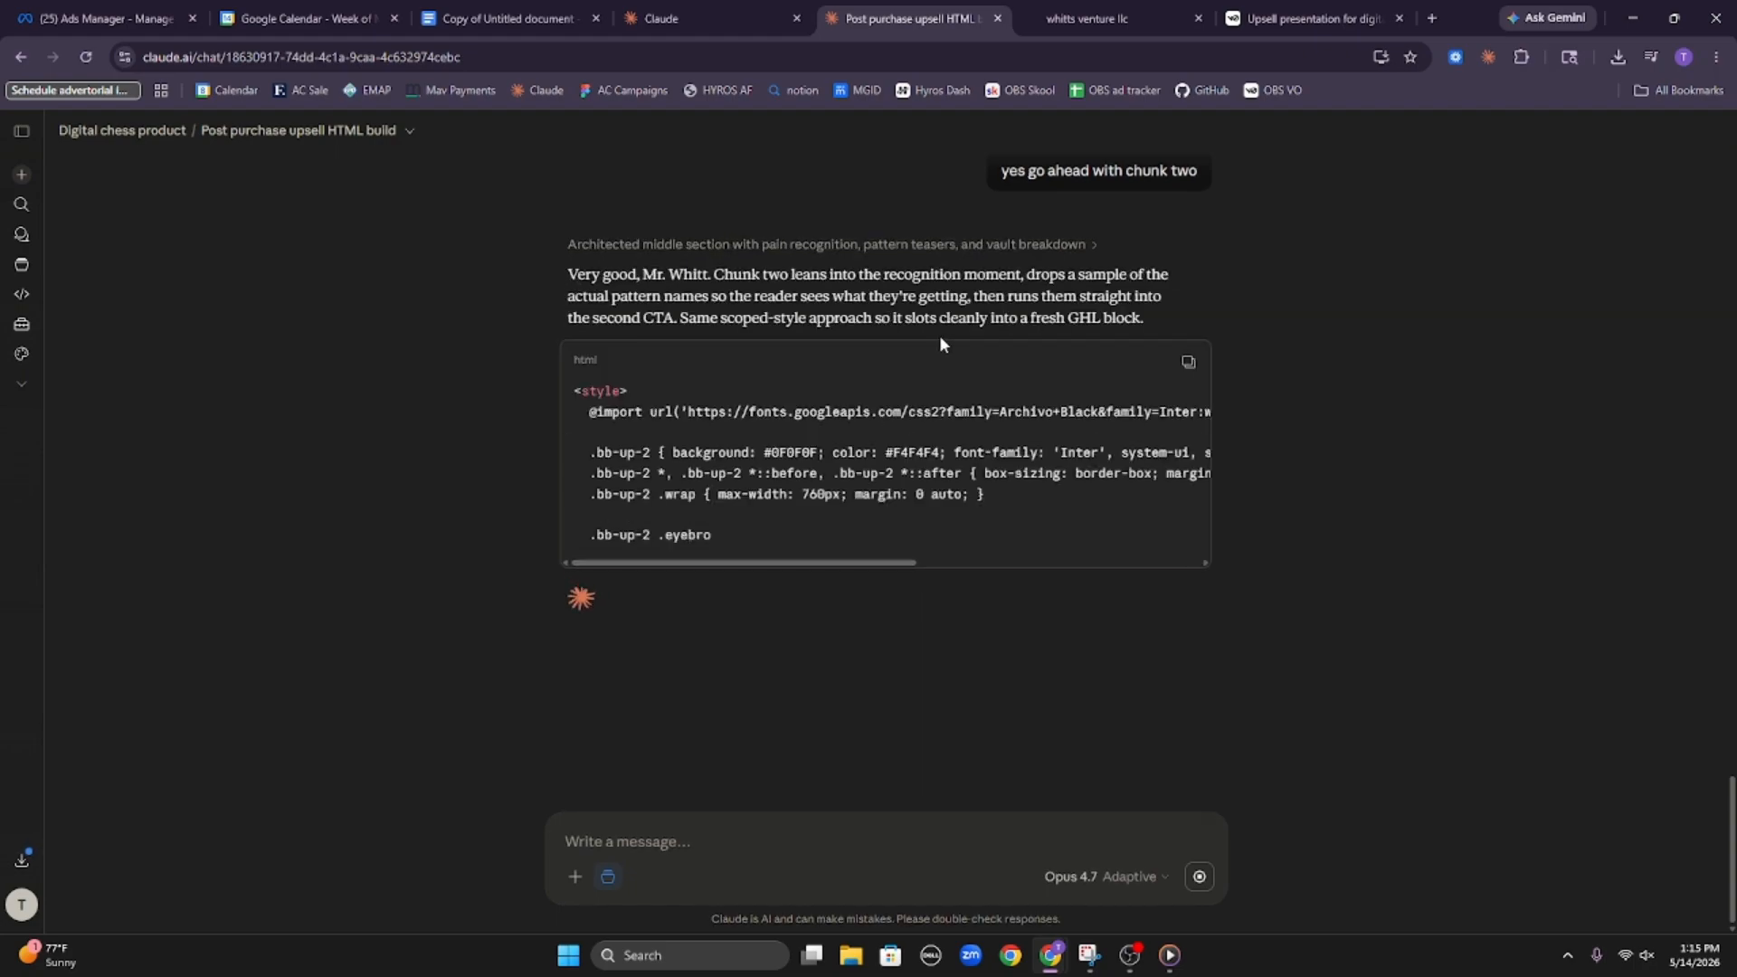
Save the upsell page in the HighLevel builder and open its preview
left_click(1086, 18)
left_click(1614, 133)
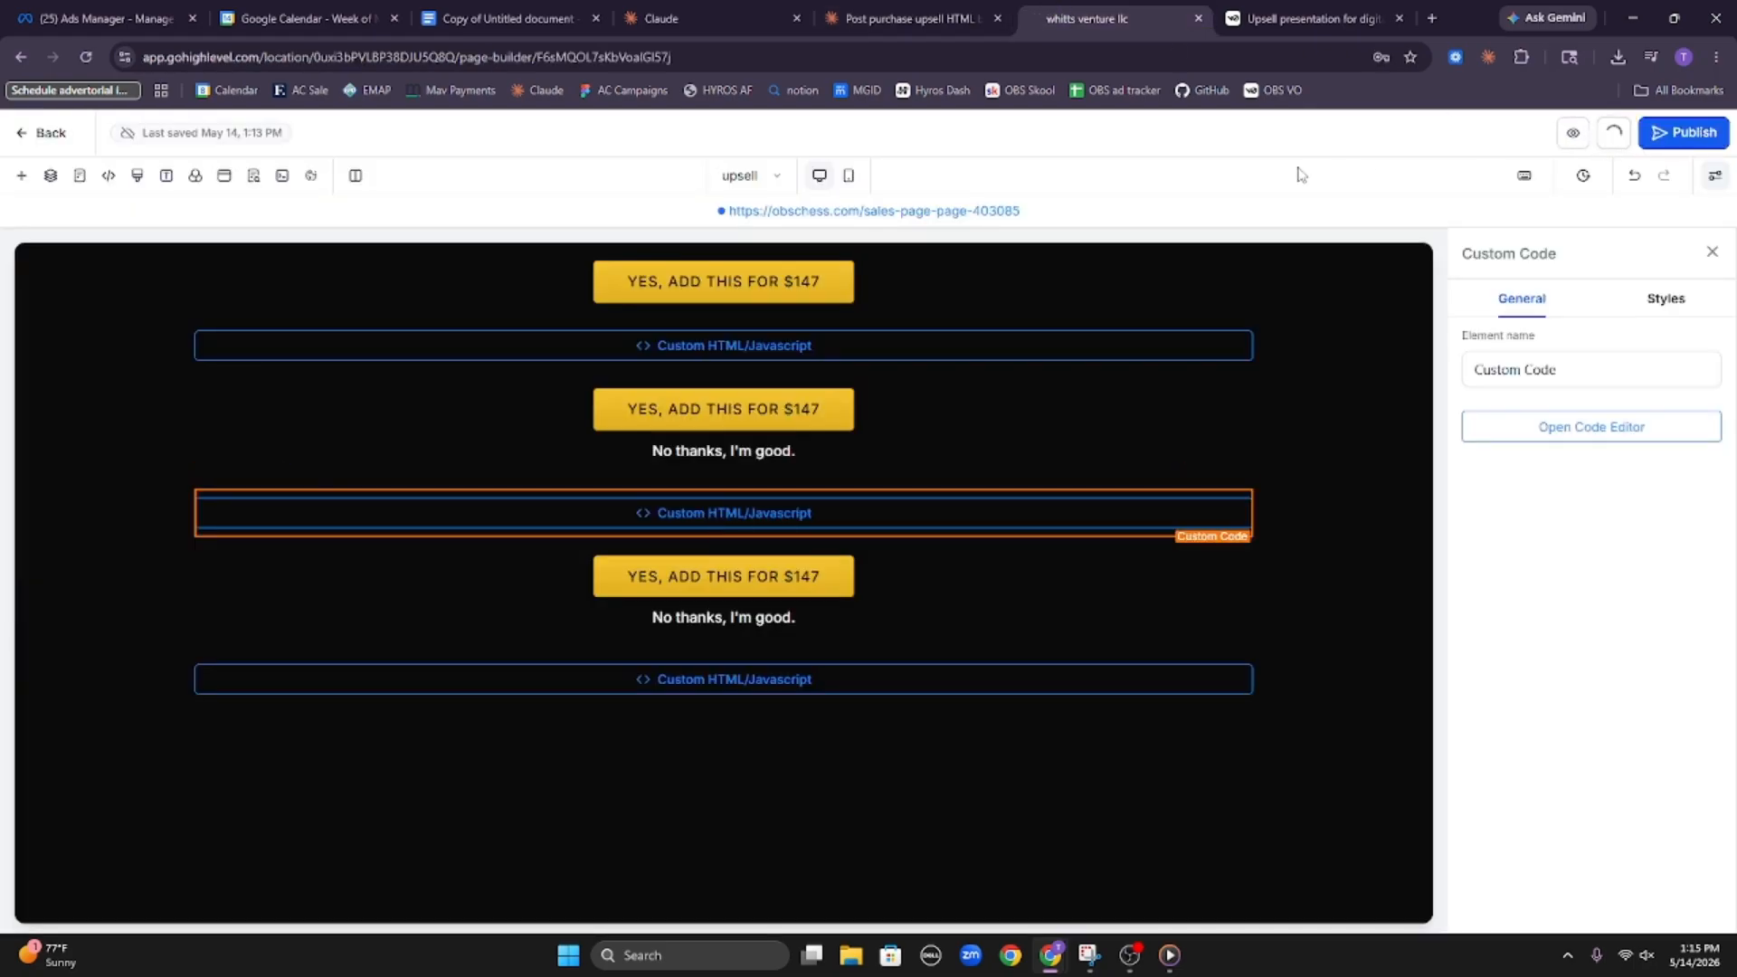
left_click(940, 13)
scroll(964, 609, "down", 3)
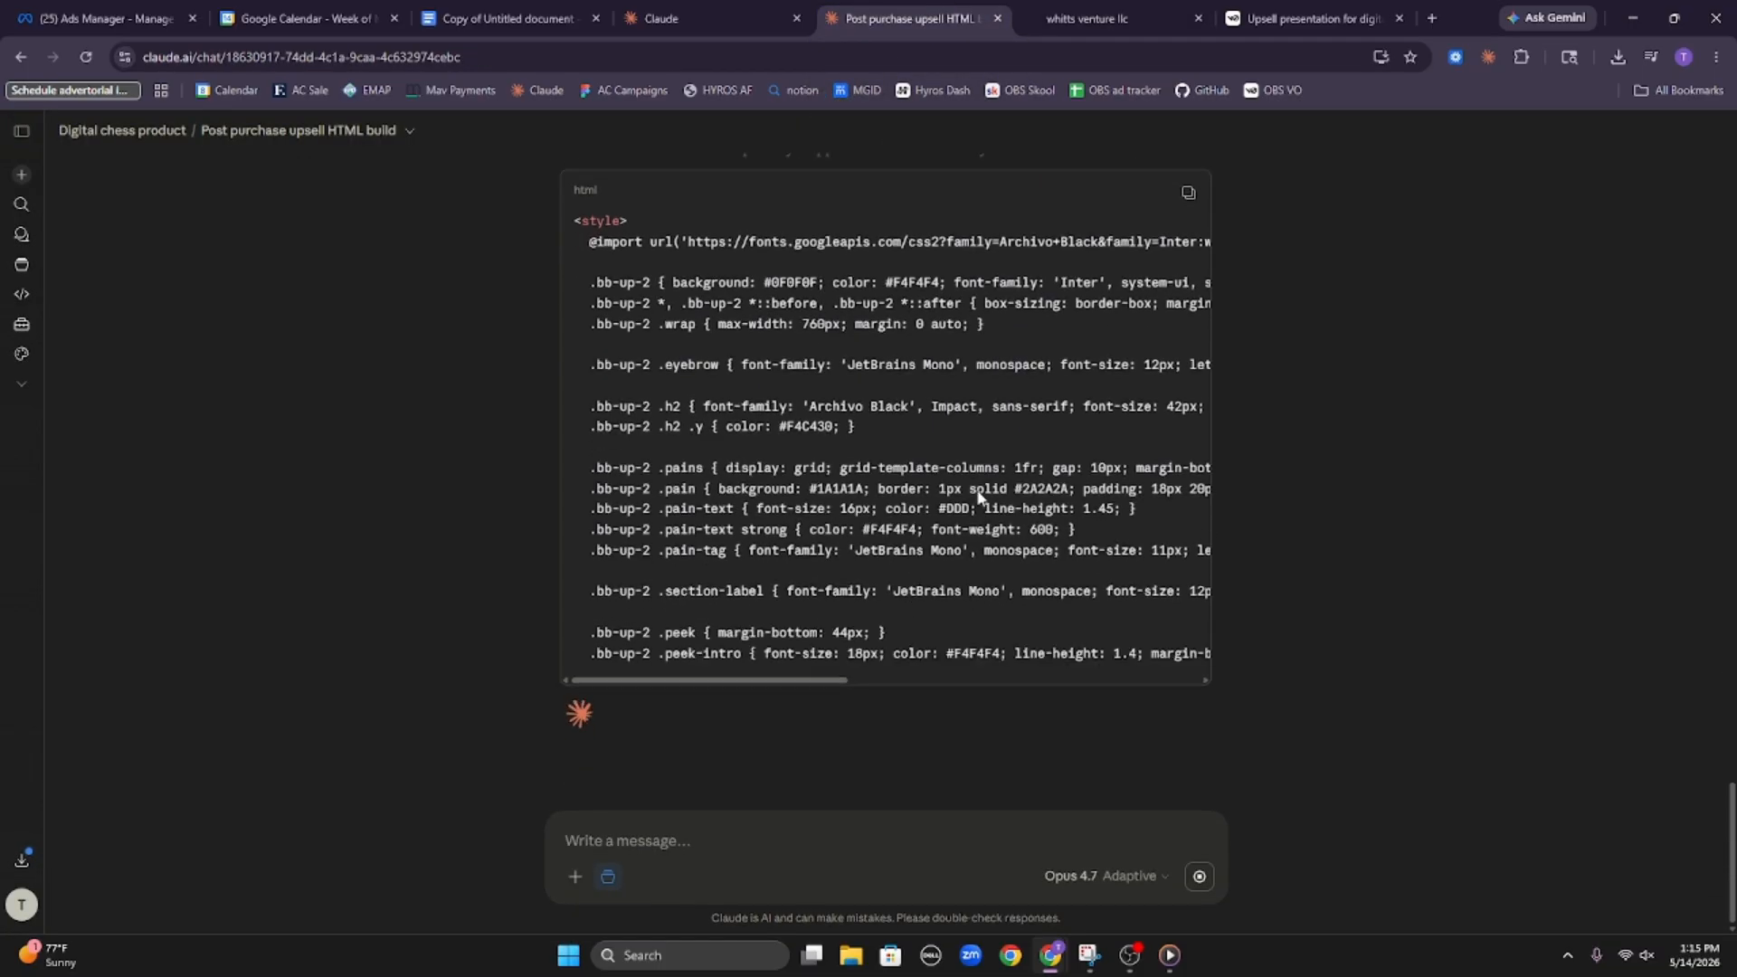
left_click(1085, 18)
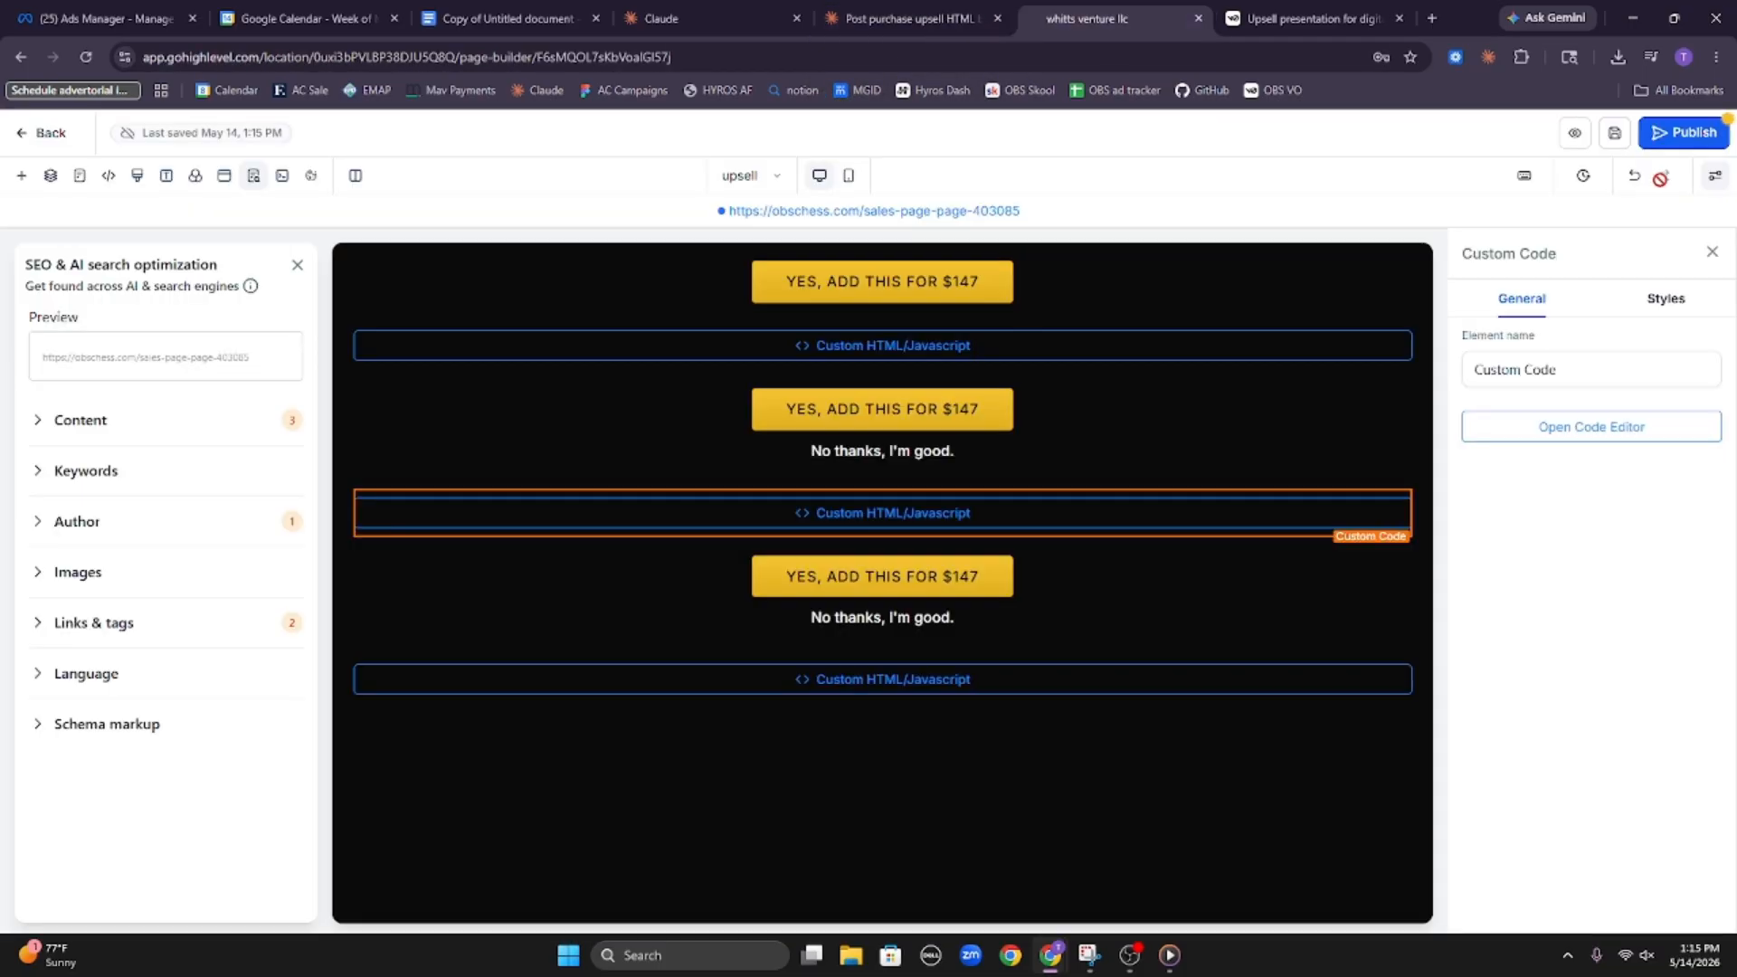
left_click(1574, 133)
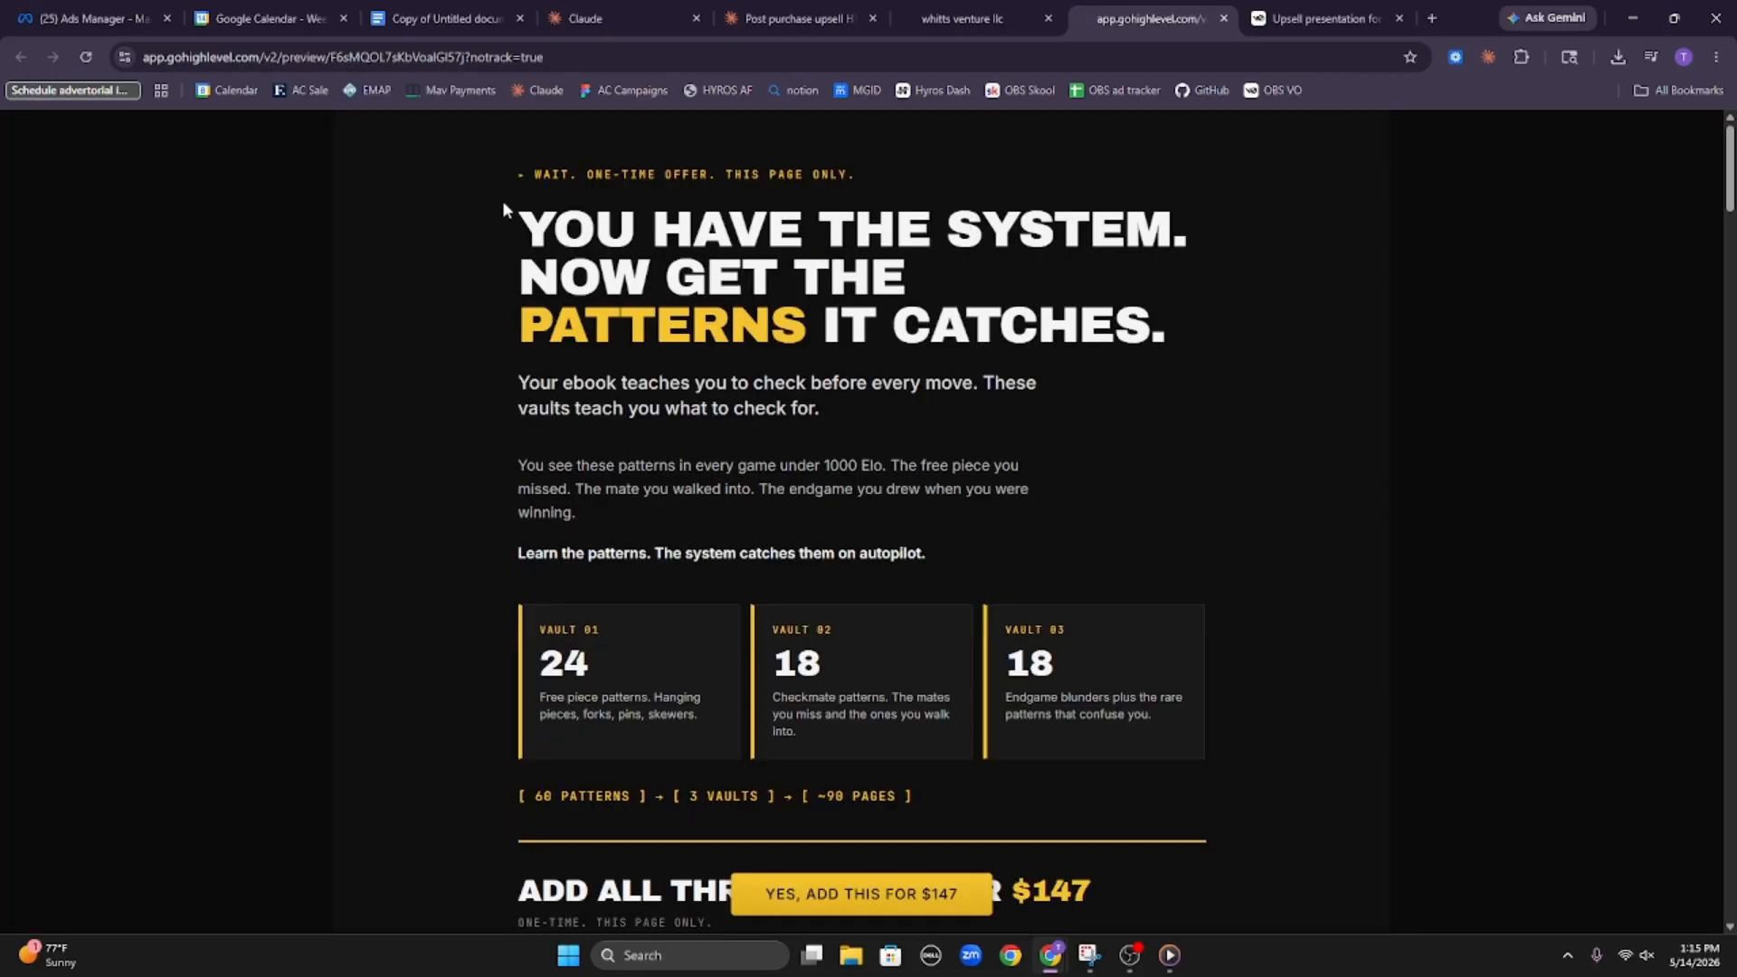
Review the headline, subheadline and introductory copy in the upsell page preview
left_click_drag(502, 199, 962, 274)
left_click(851, 319)
left_click_drag(513, 330, 546, 406)
left_click_drag(1041, 383, 792, 378)
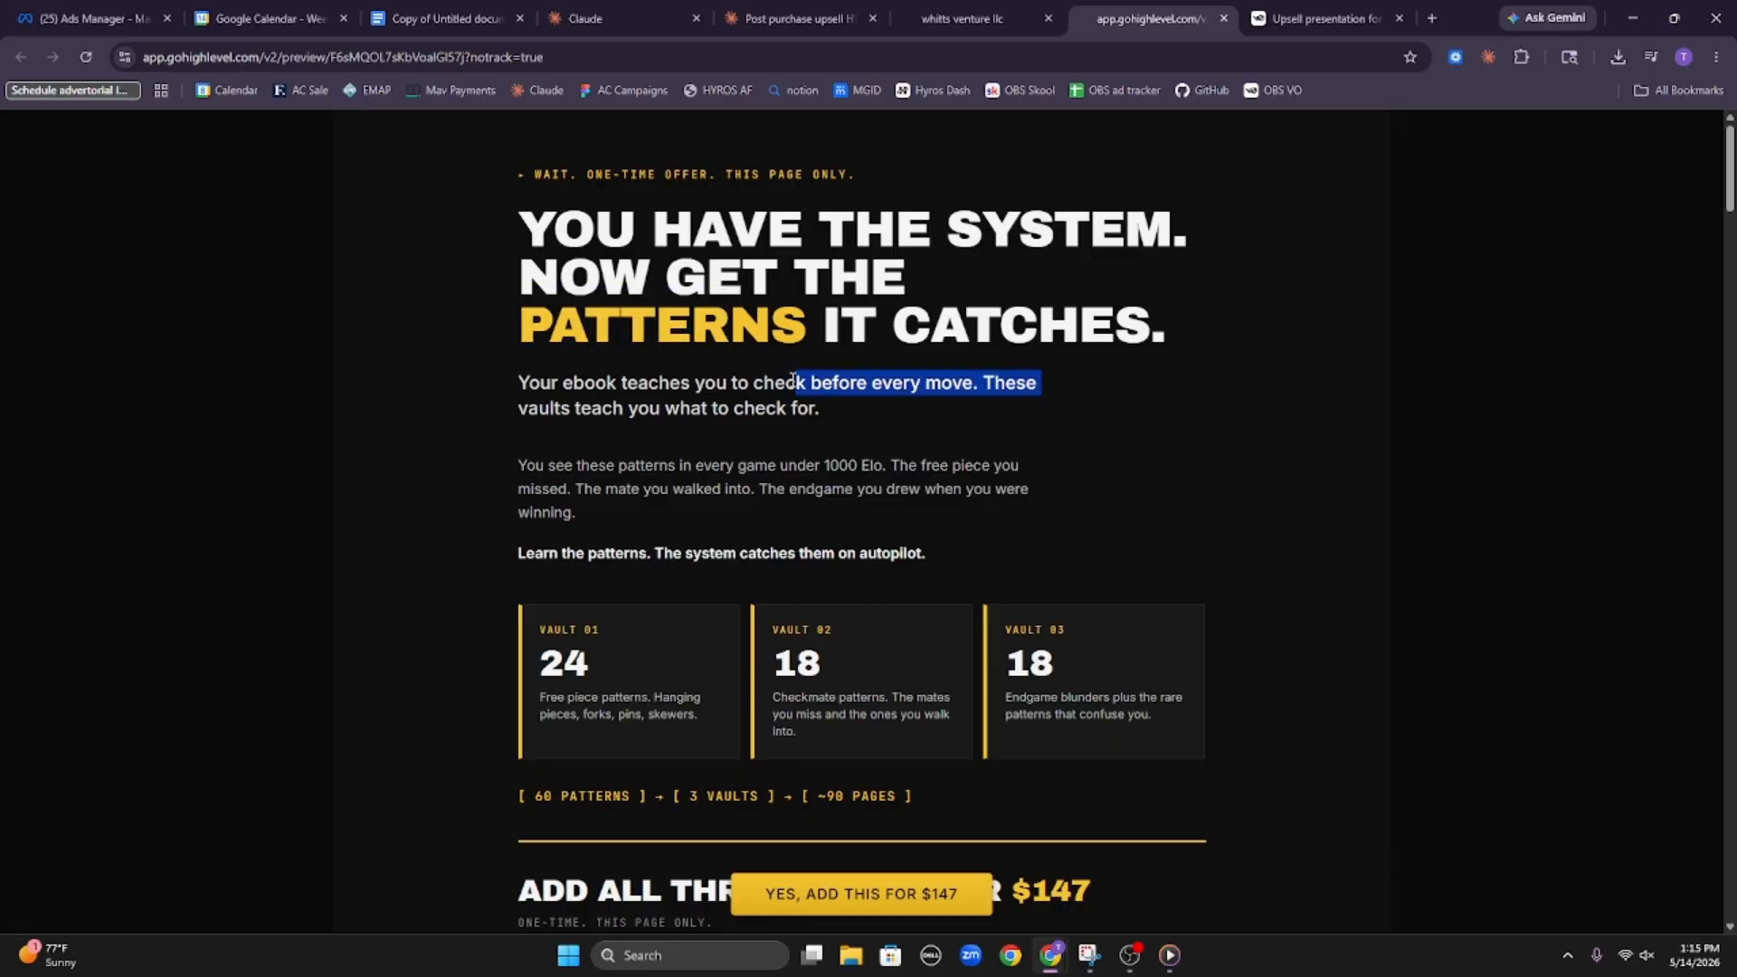
triple_click(793, 379)
left_click(841, 414)
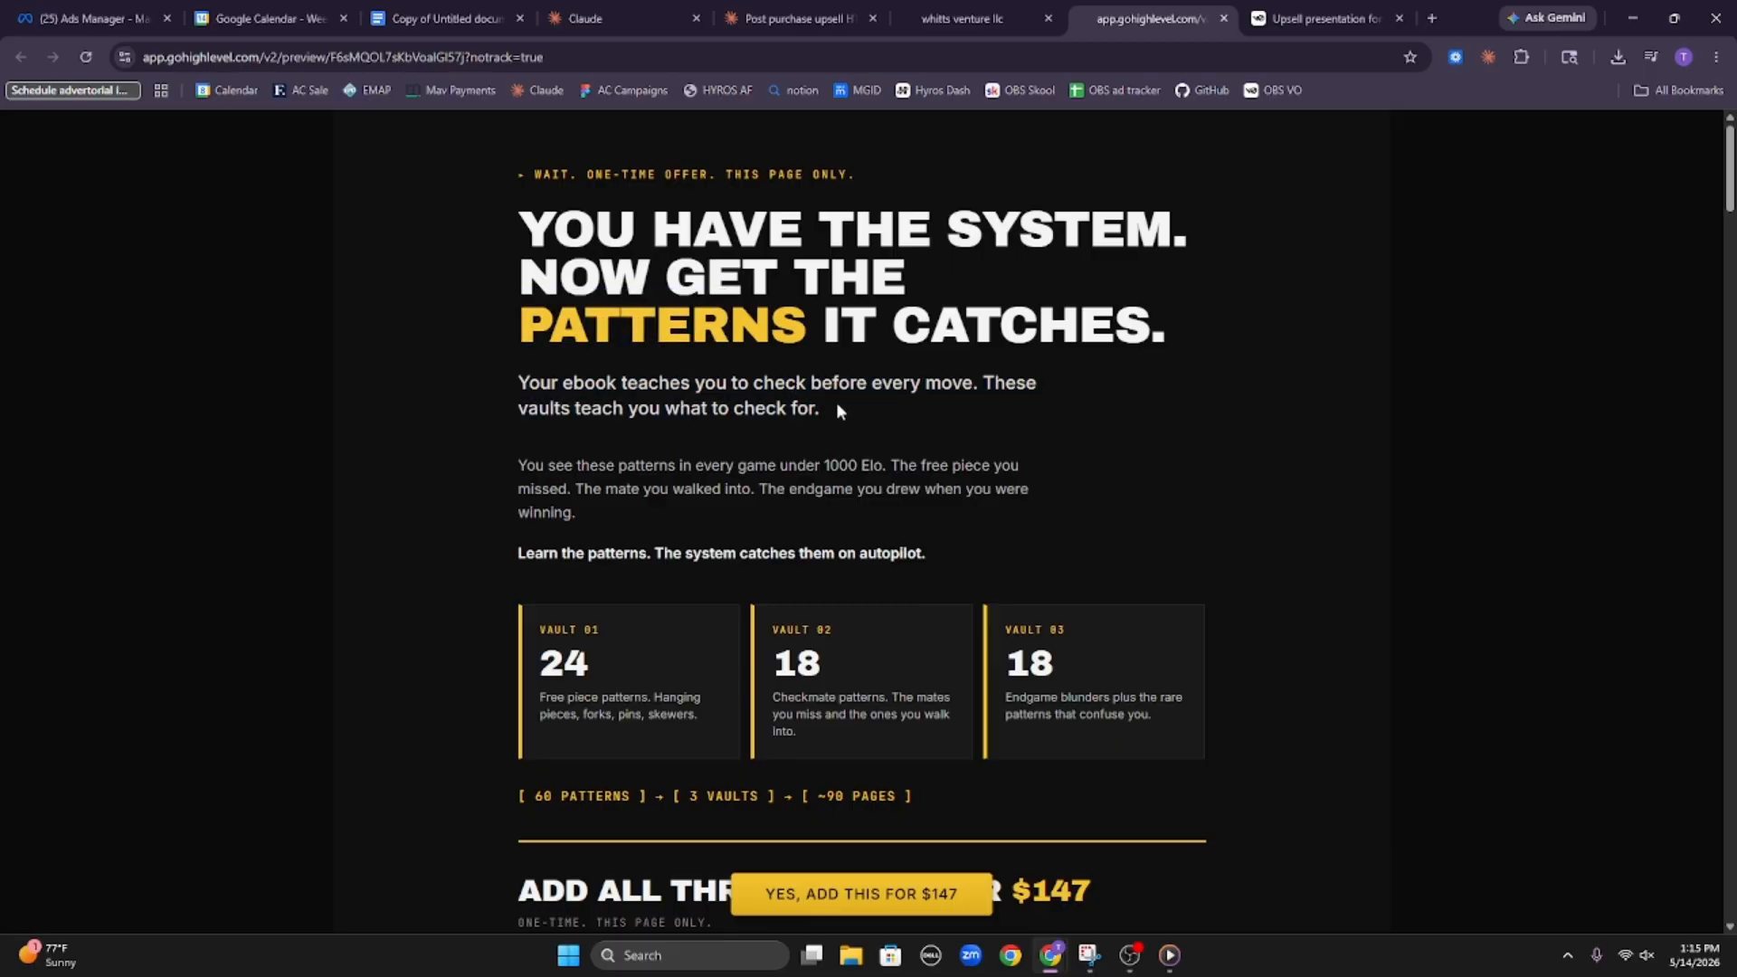
left_click_drag(837, 407, 702, 411)
left_click(700, 413)
left_click_drag(524, 469, 718, 489)
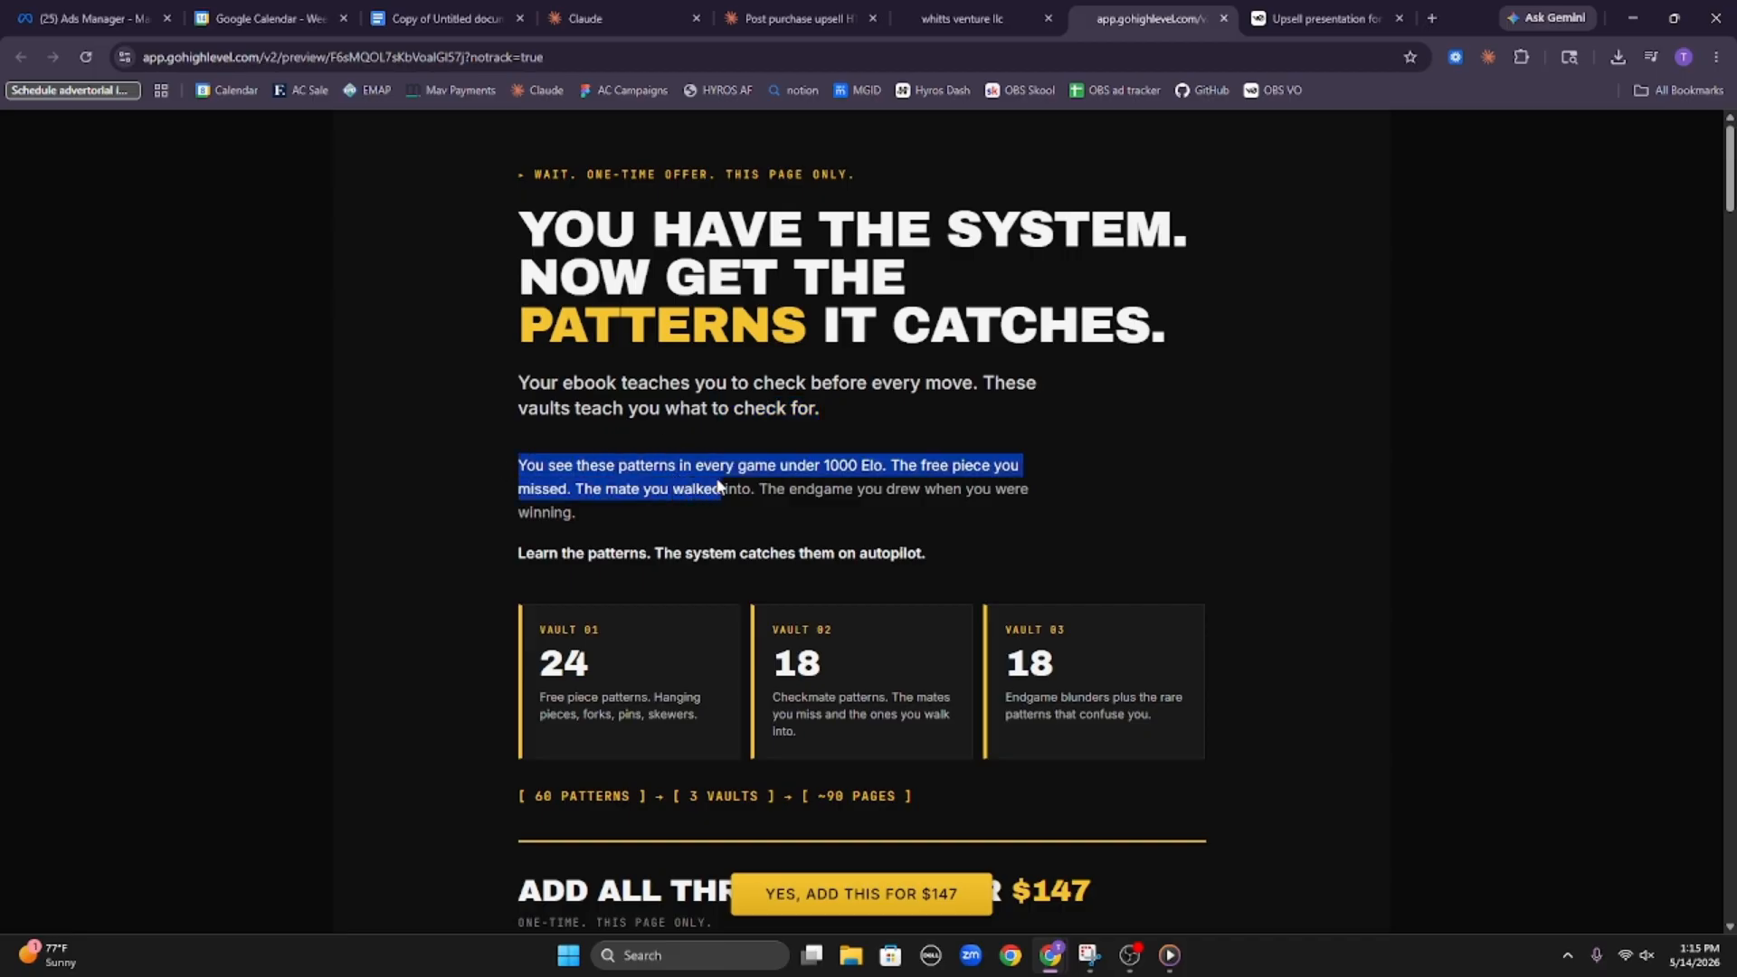
left_click(670, 498)
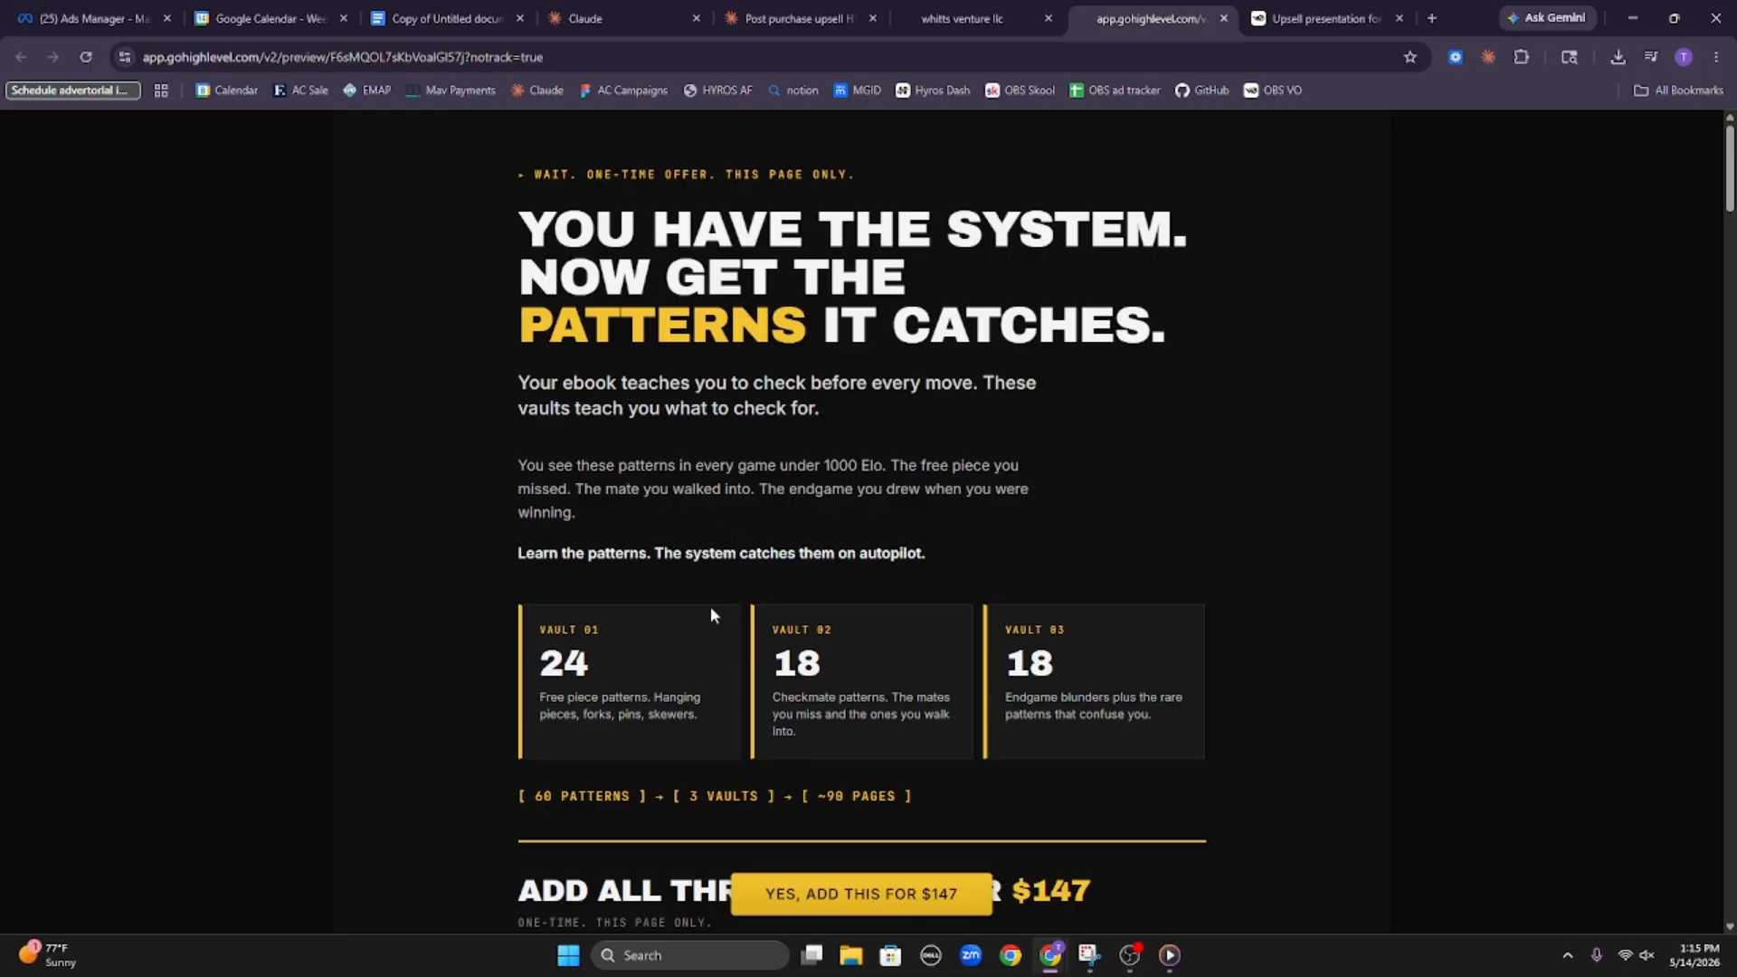
Examine the three vault cards and the $147 offer section in the upsell preview
scroll(709, 606, "down", 3)
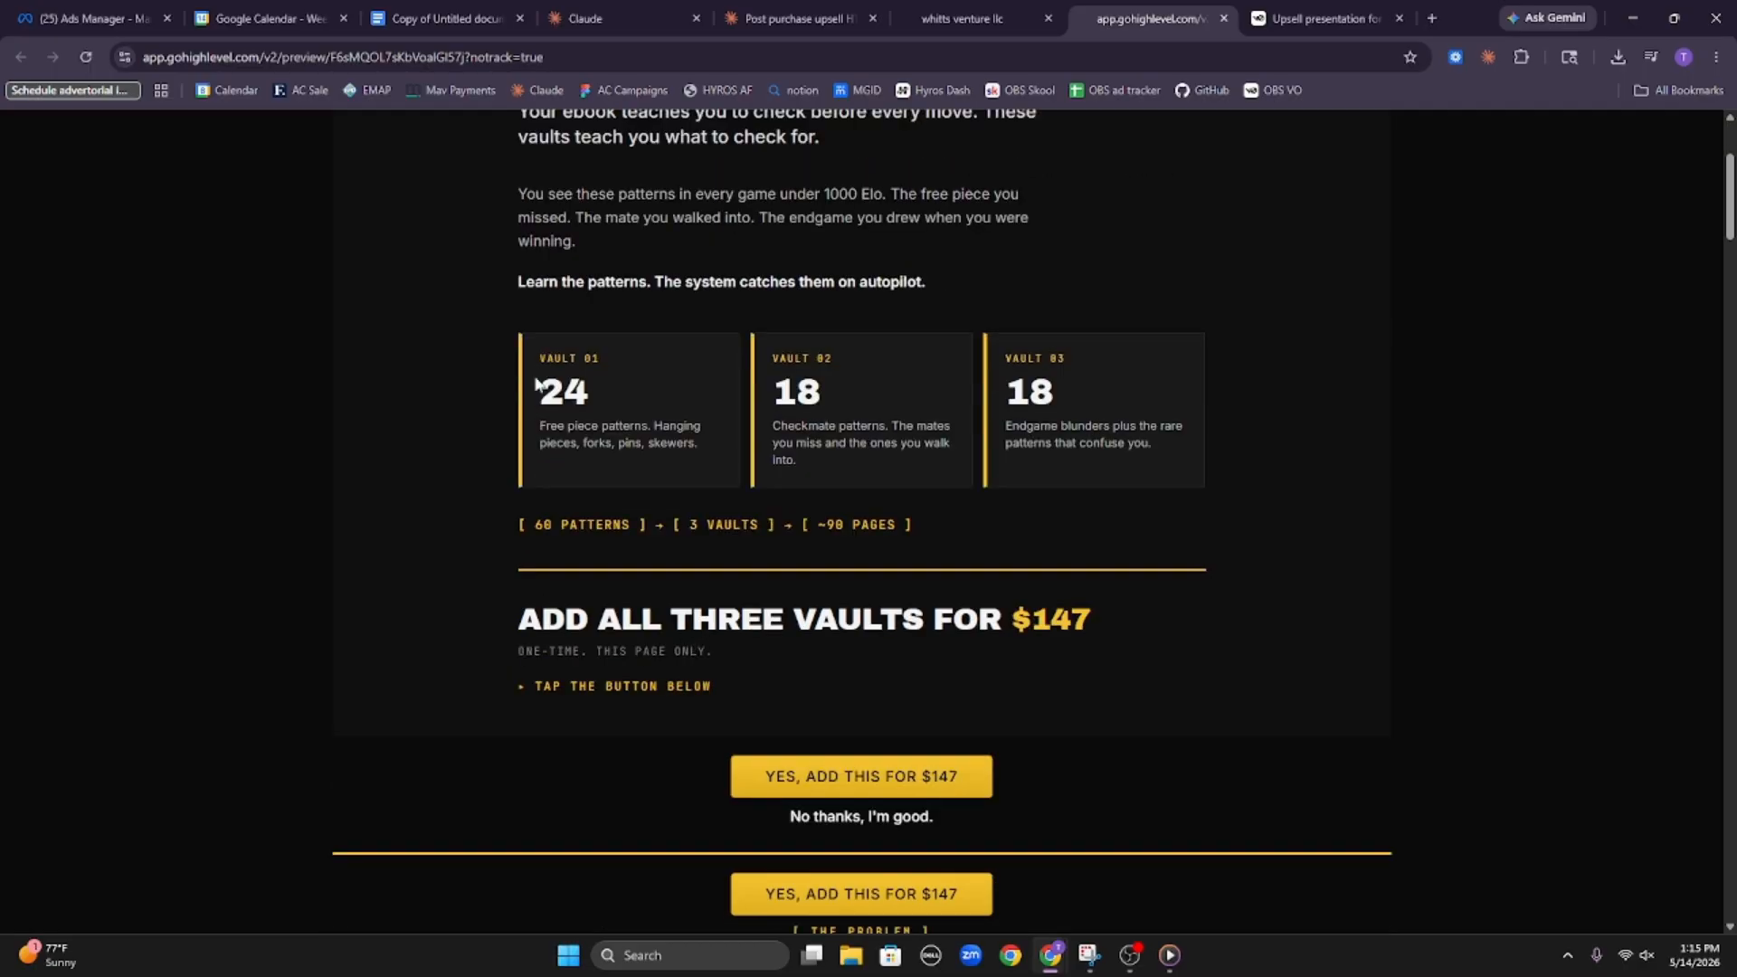
left_click_drag(535, 390, 667, 424)
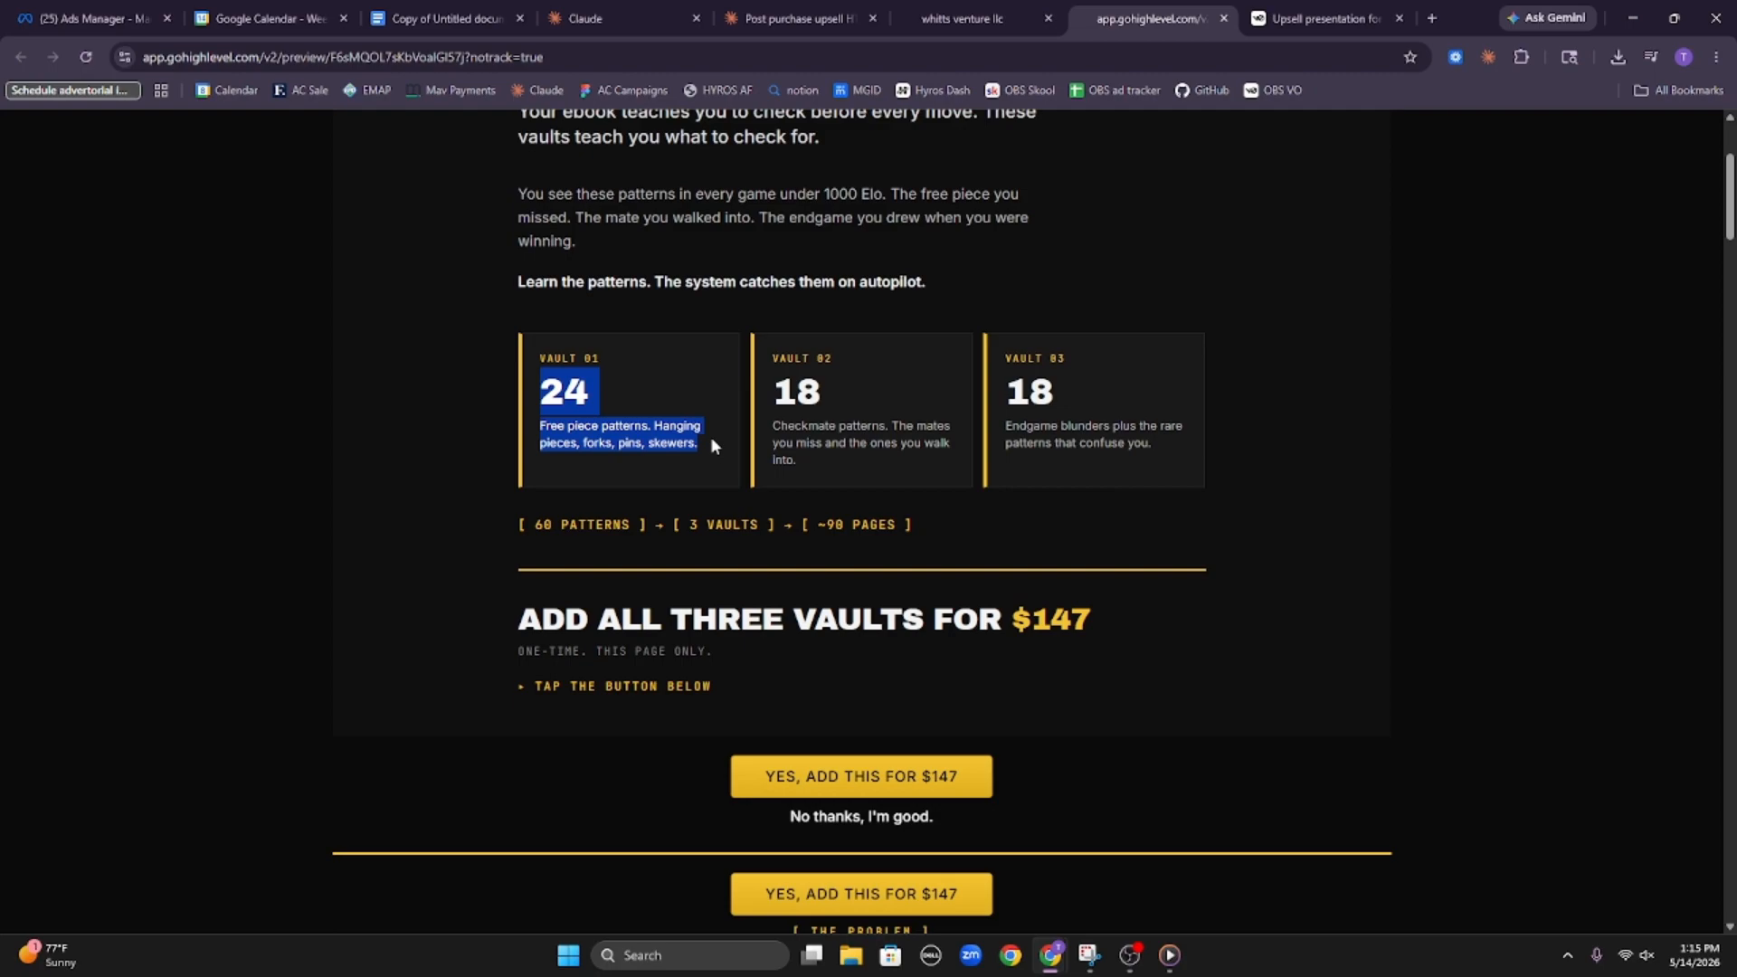
left_click(641, 468)
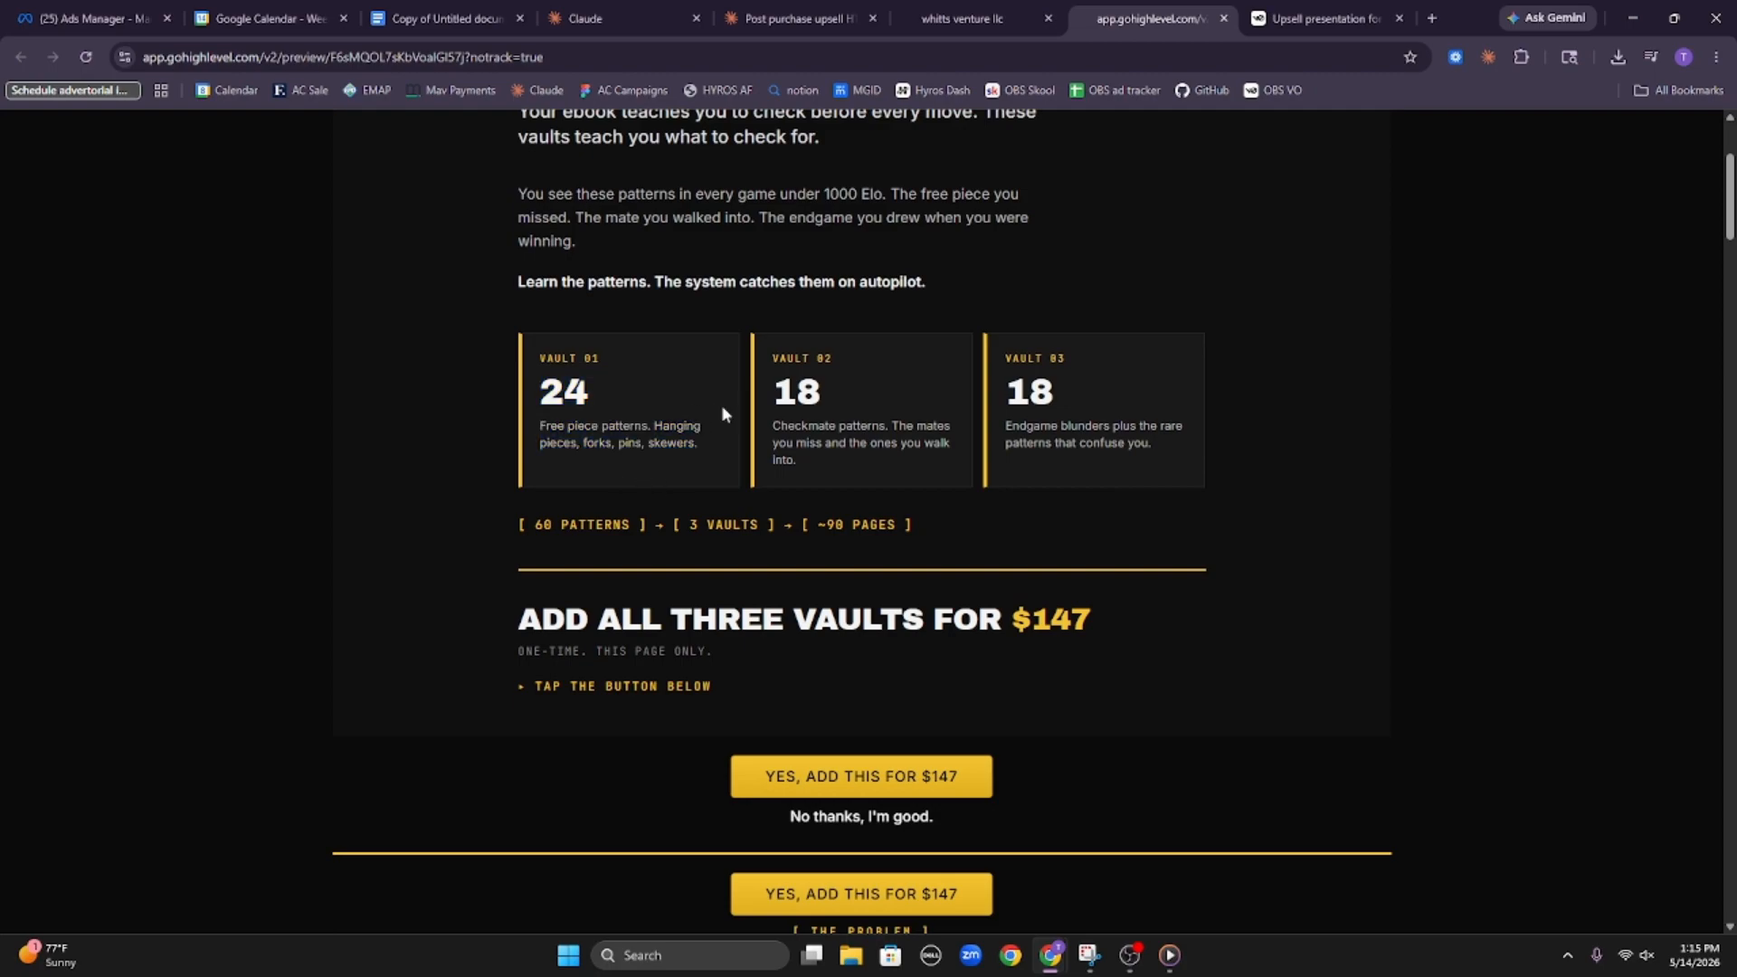
left_click_drag(765, 409, 886, 445)
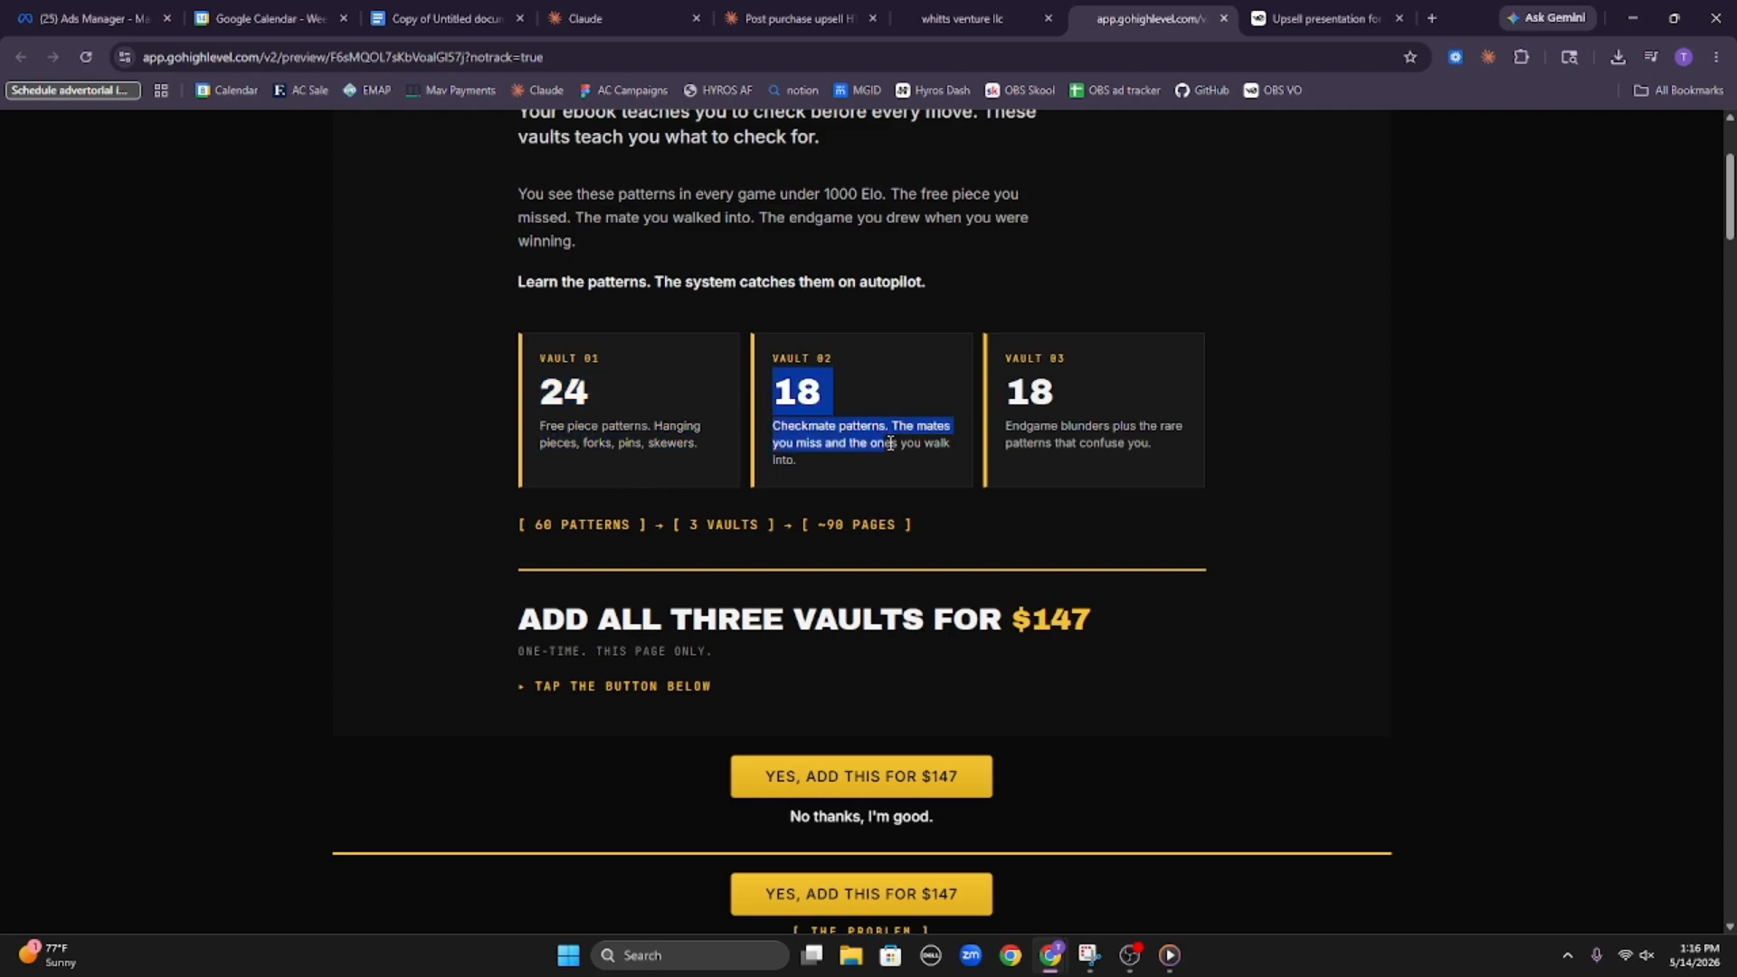
left_click_drag(999, 408, 1108, 421)
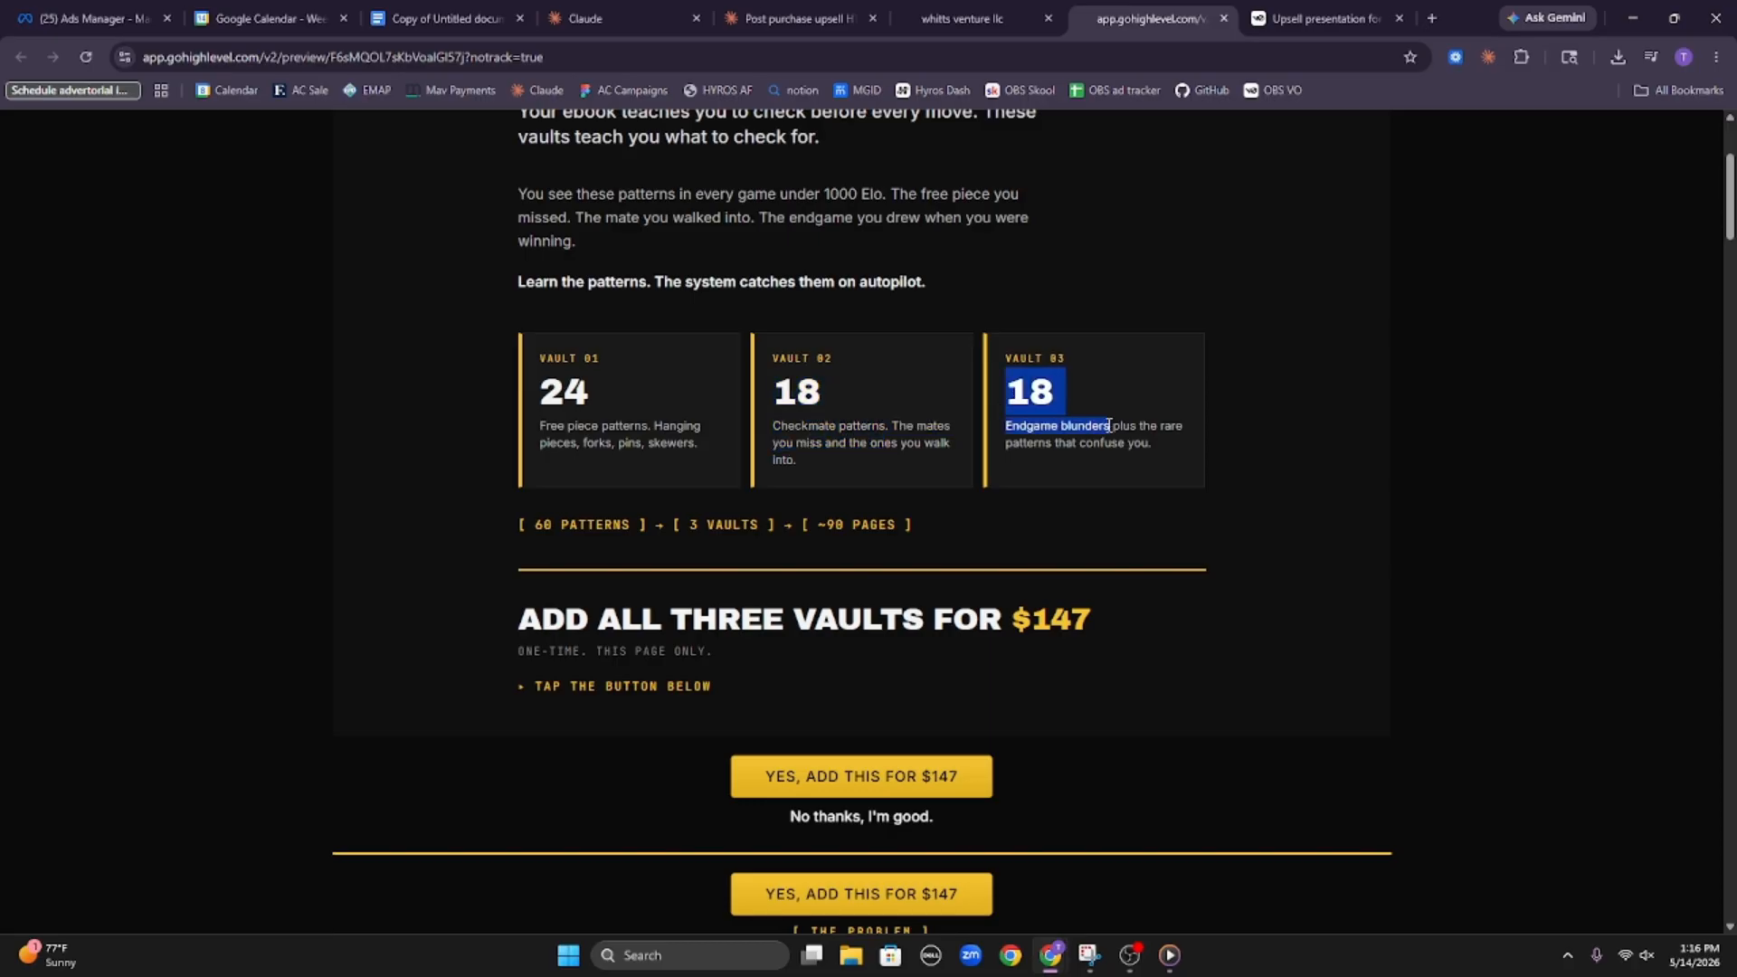
left_click(1109, 425)
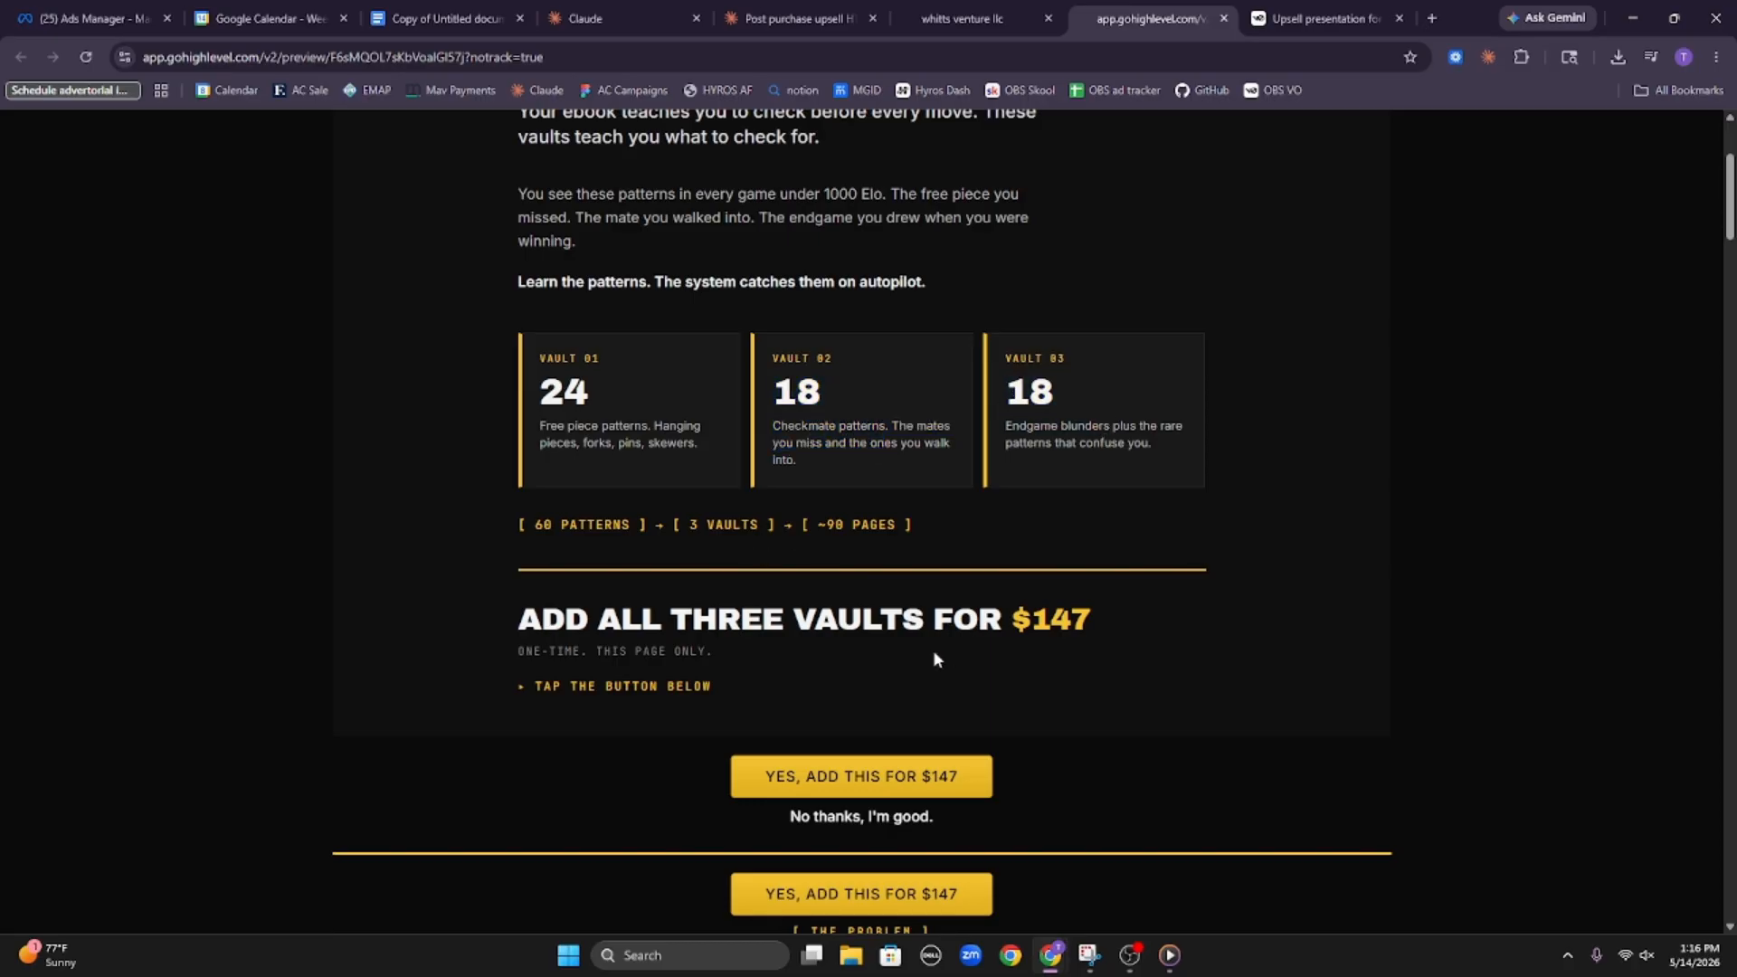
Review the problem copy below the $147 offer in the upsell preview, including the three reasons cards and the hard truth banner
scroll(934, 658, "down", 6)
scroll(943, 710, "down", 14)
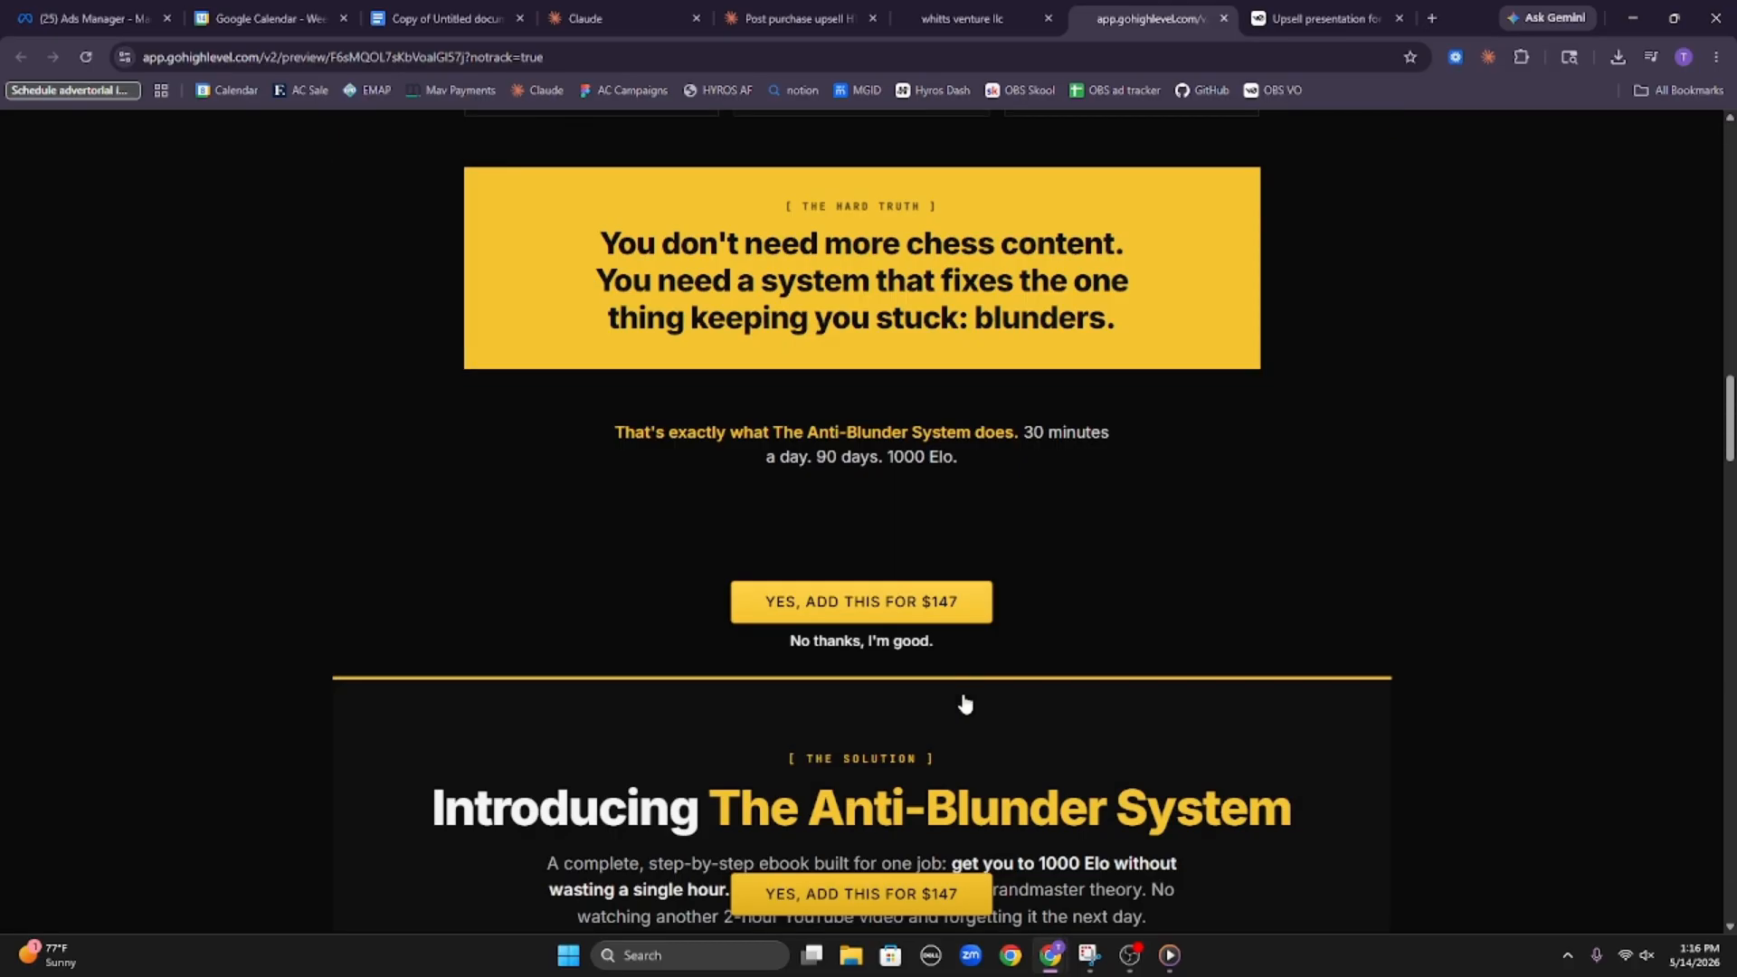
scroll(998, 691, "down", 5)
scroll(982, 675, "up", 11)
scroll(666, 572, "down", 1)
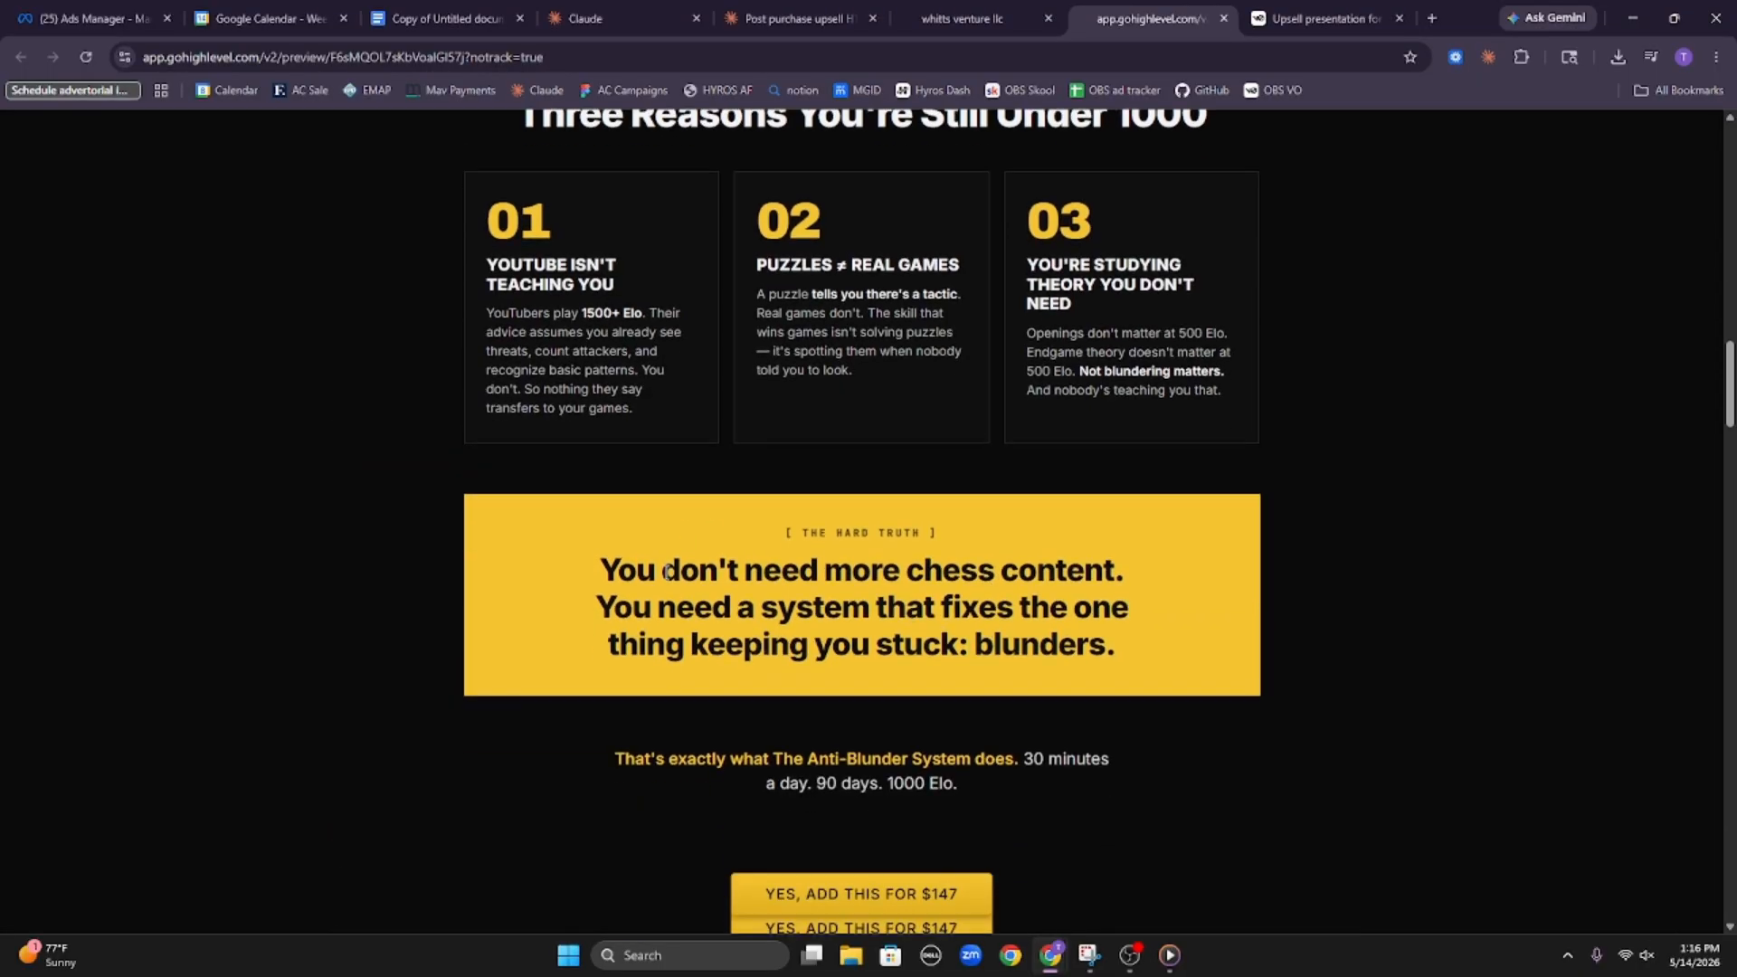
left_click_drag(598, 570, 1167, 610)
left_click(1167, 610)
scroll(1156, 648, "down", 7)
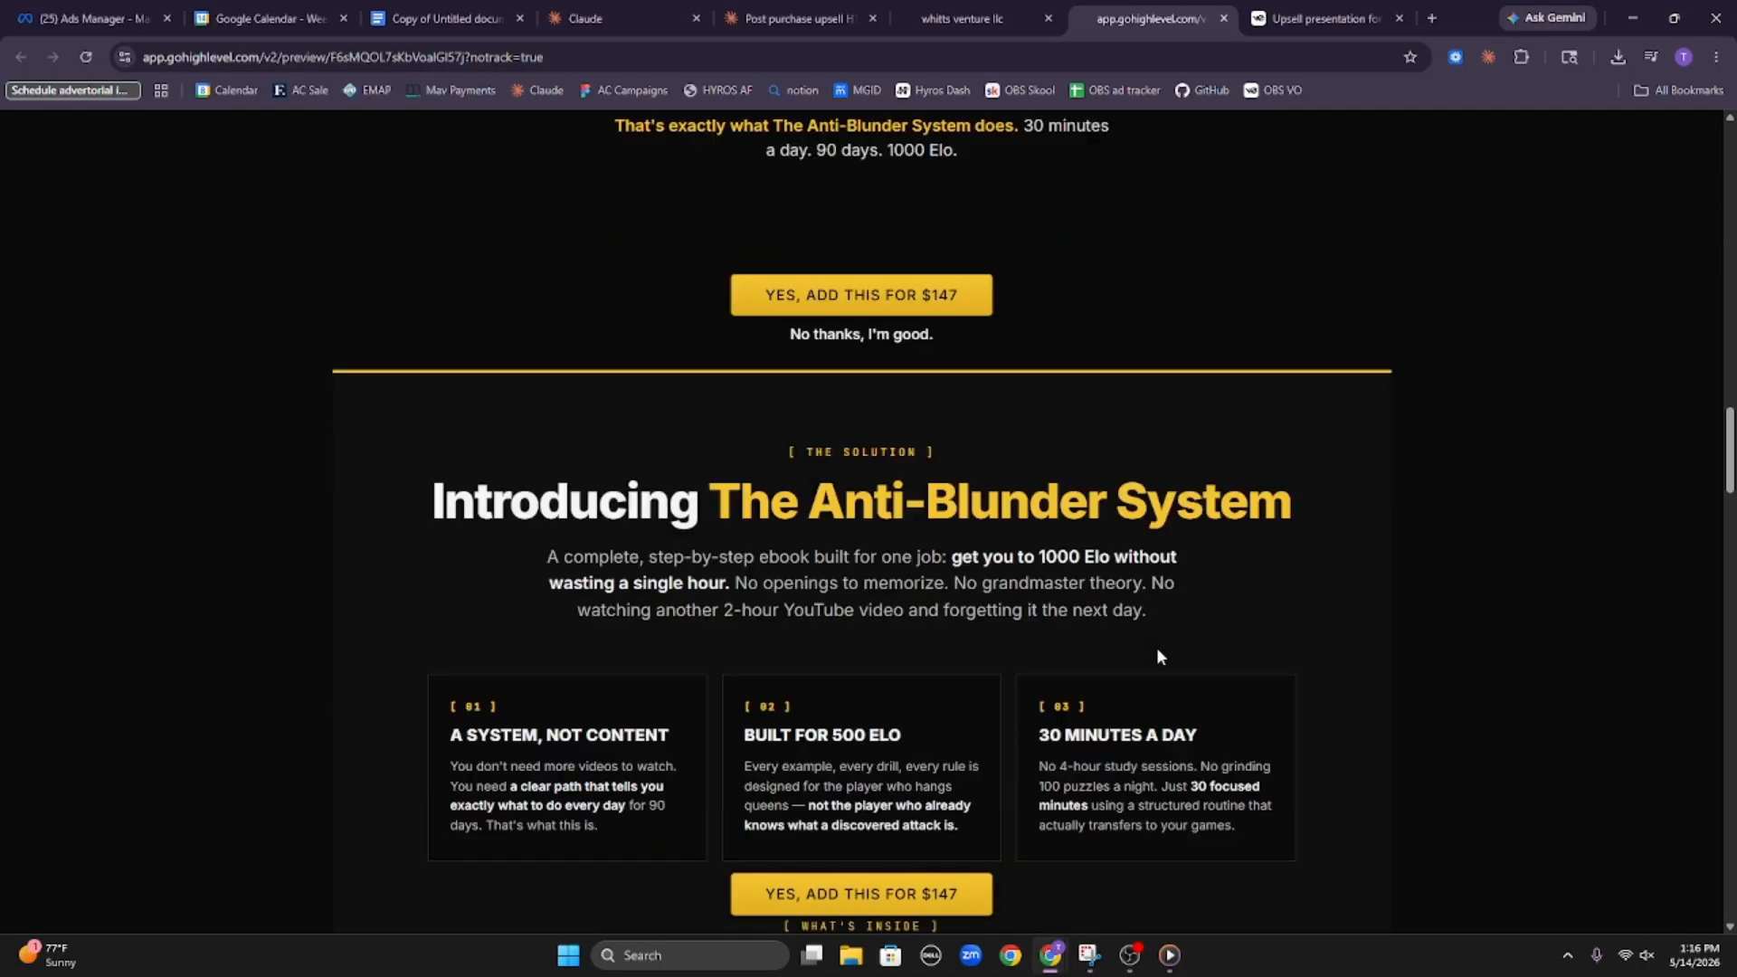
Read through The Anti-Blunder System introduction, its three feature cards and the chapter list in the upsell preview
scroll(1156, 652, "down", 2)
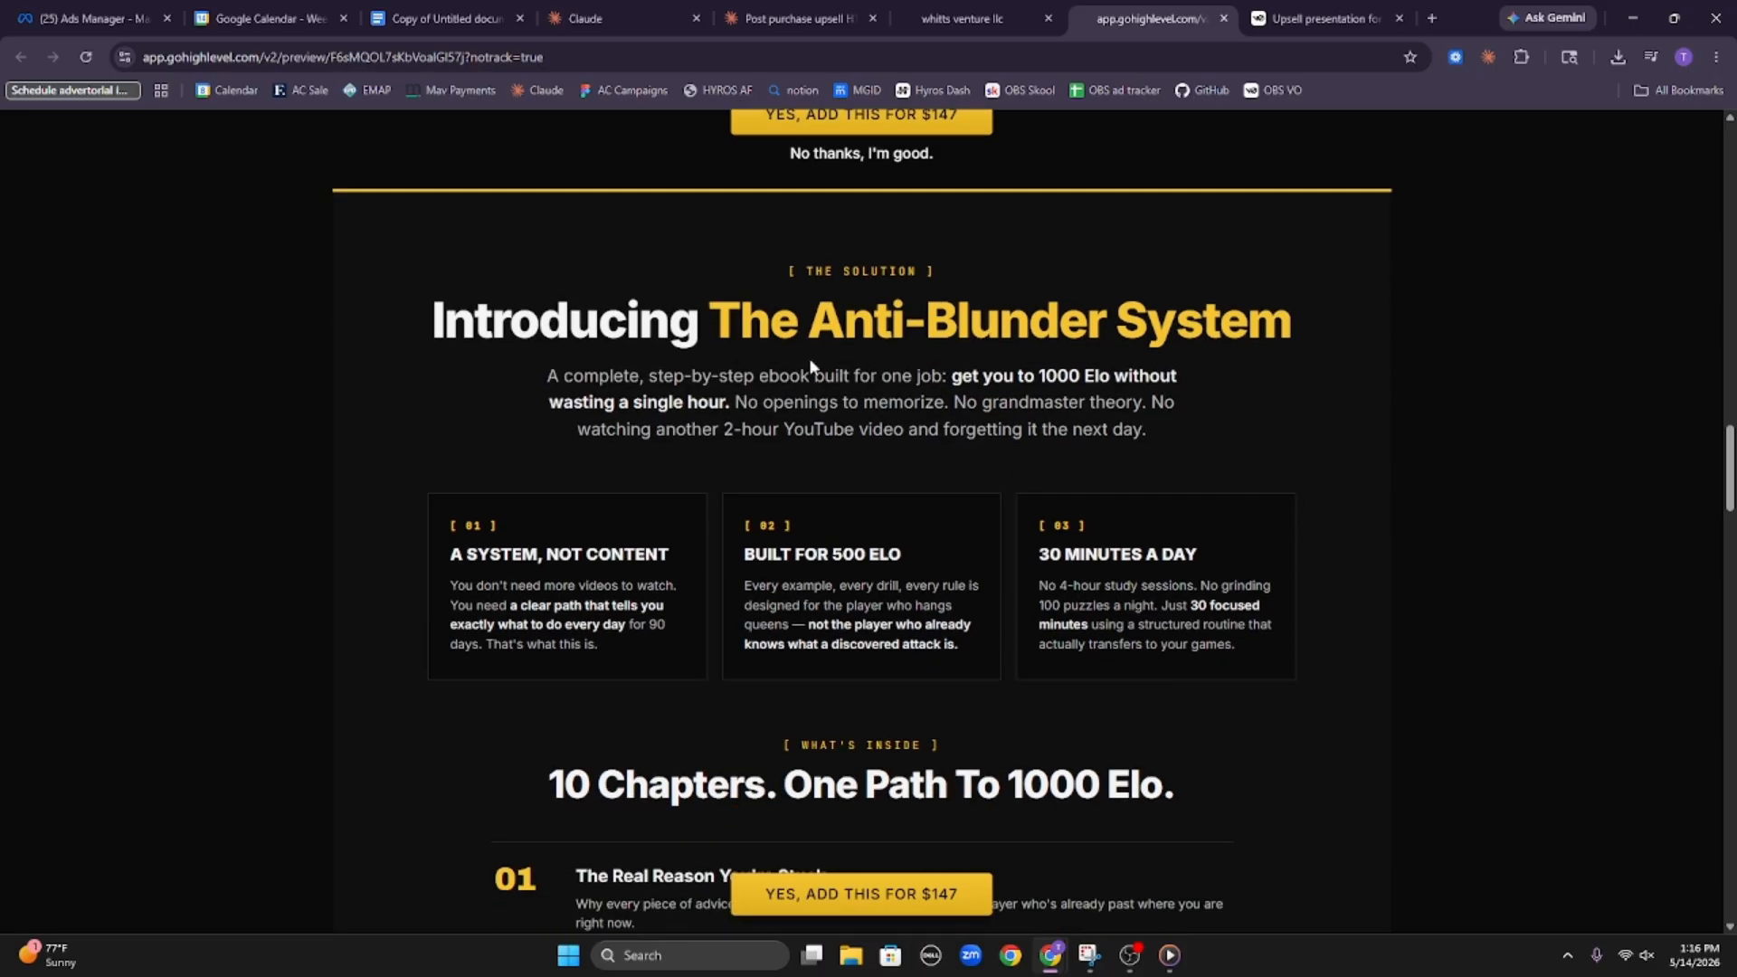
scroll(450, 423, "down", 2)
left_click_drag(444, 377, 640, 379)
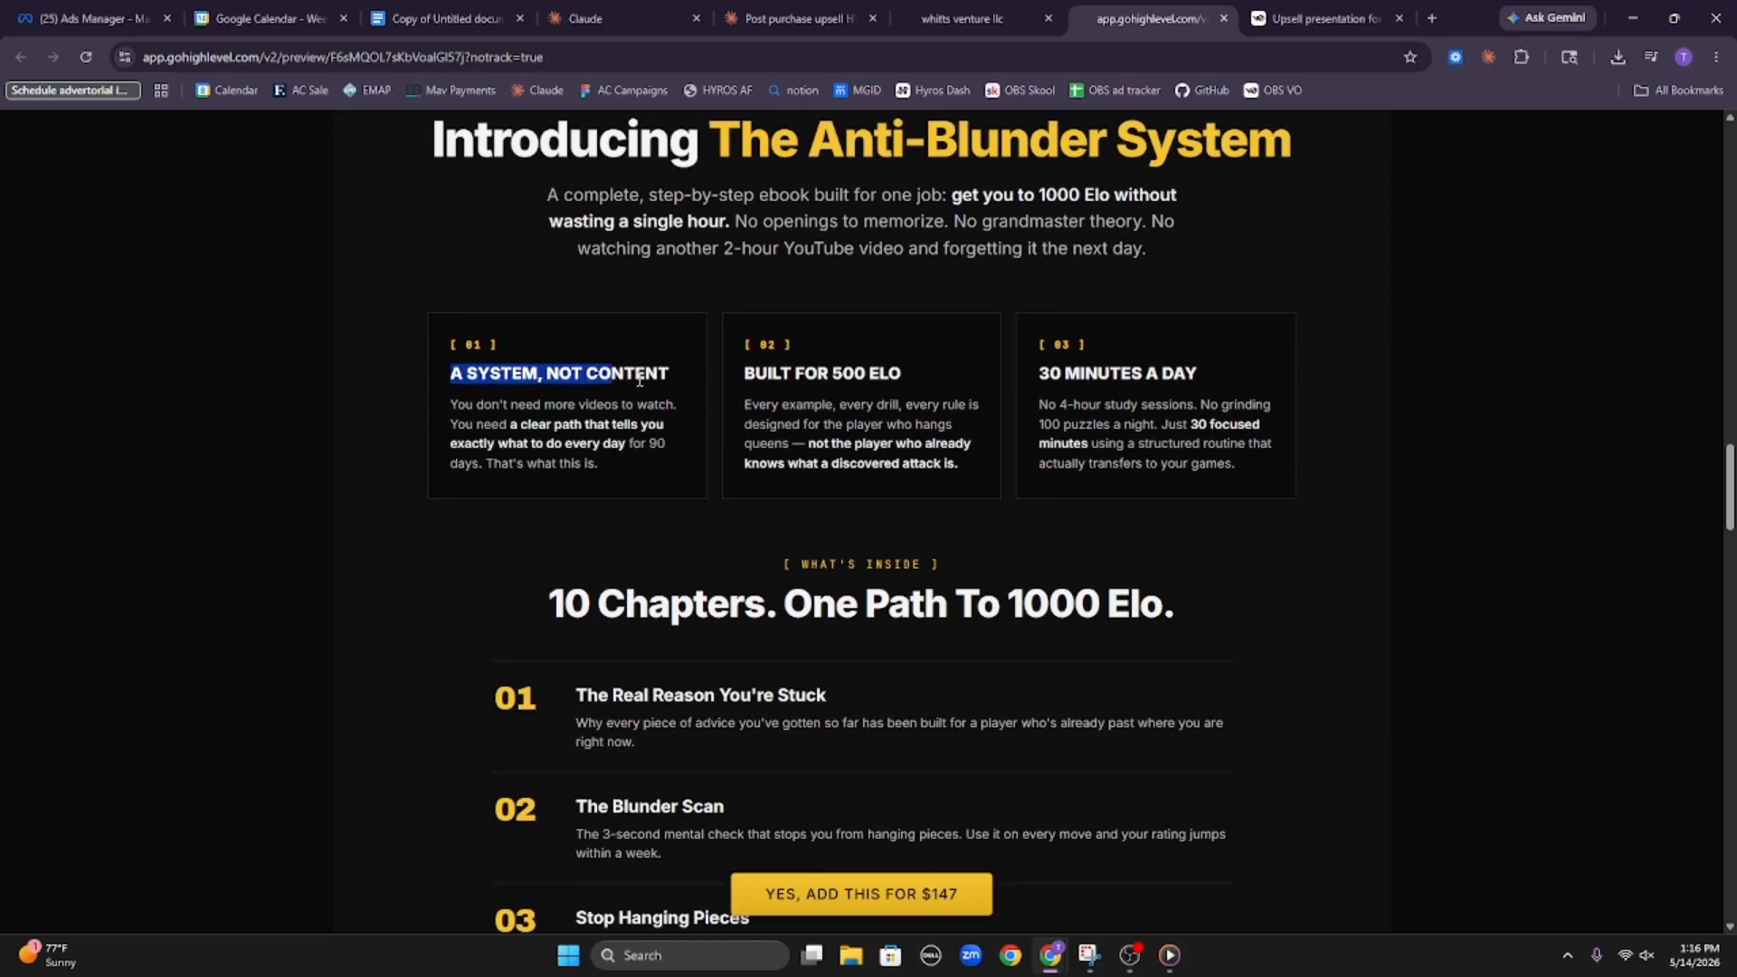
double_click(763, 370)
left_click_drag(1037, 375, 1153, 382)
scroll(1149, 452, "down", 13)
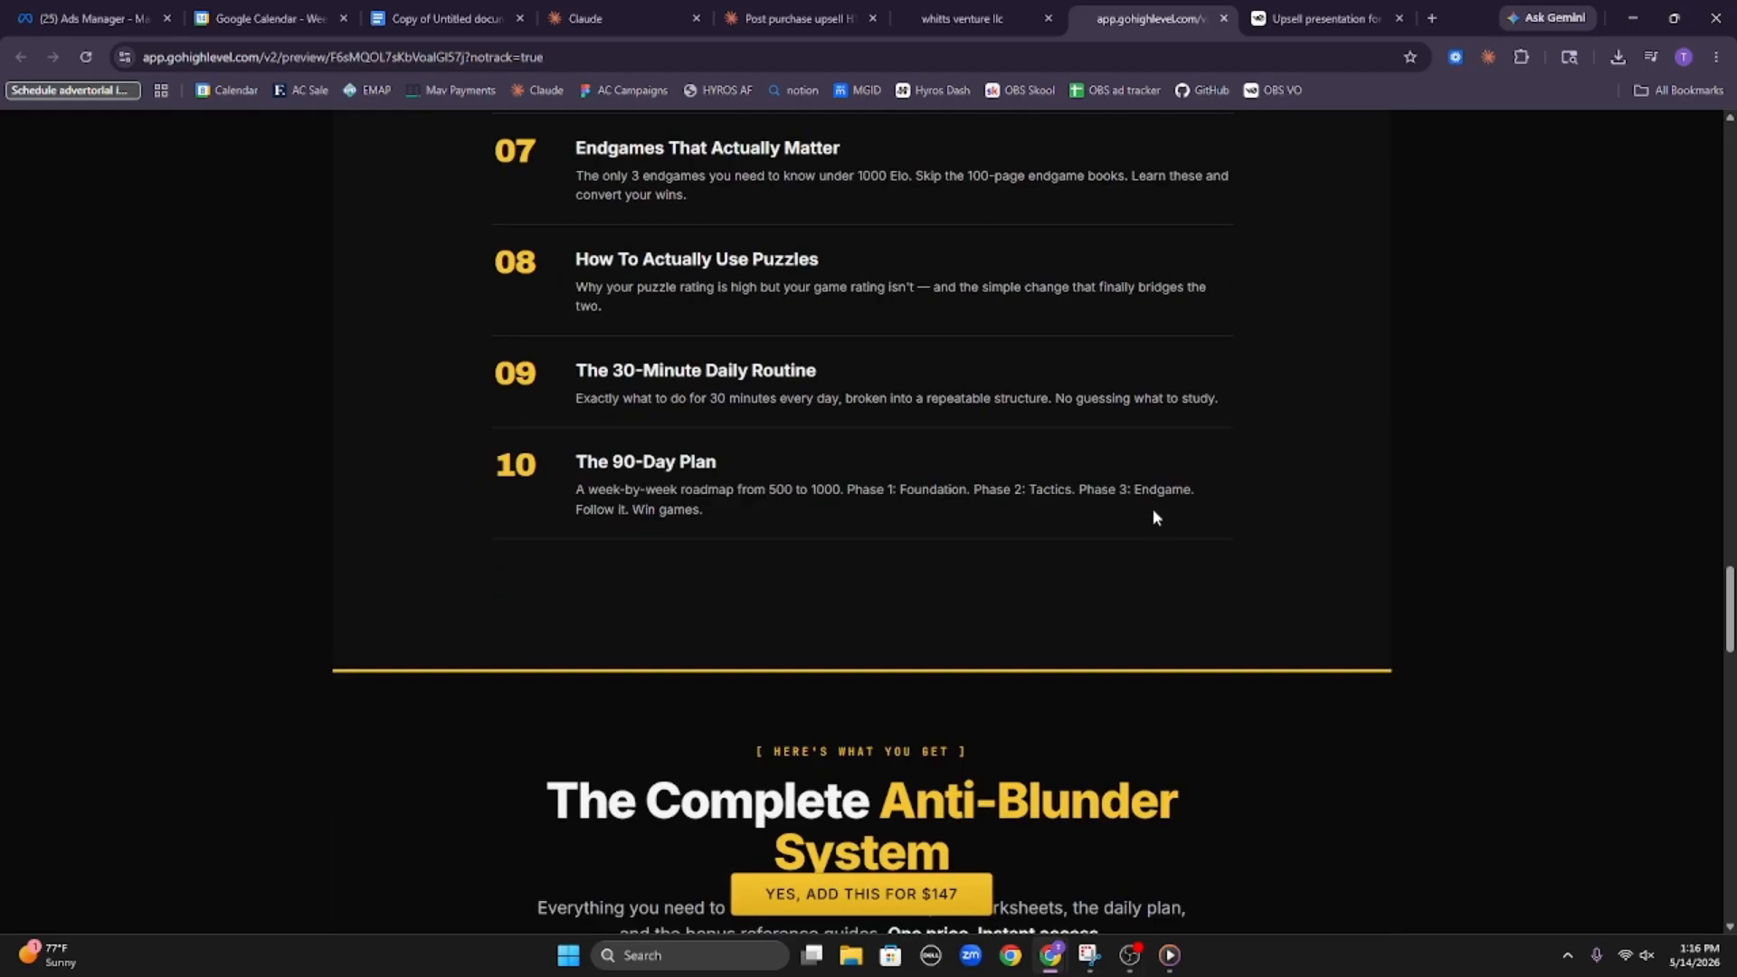
scroll(1152, 503, "up", 12)
scroll(1149, 496, "up", 15)
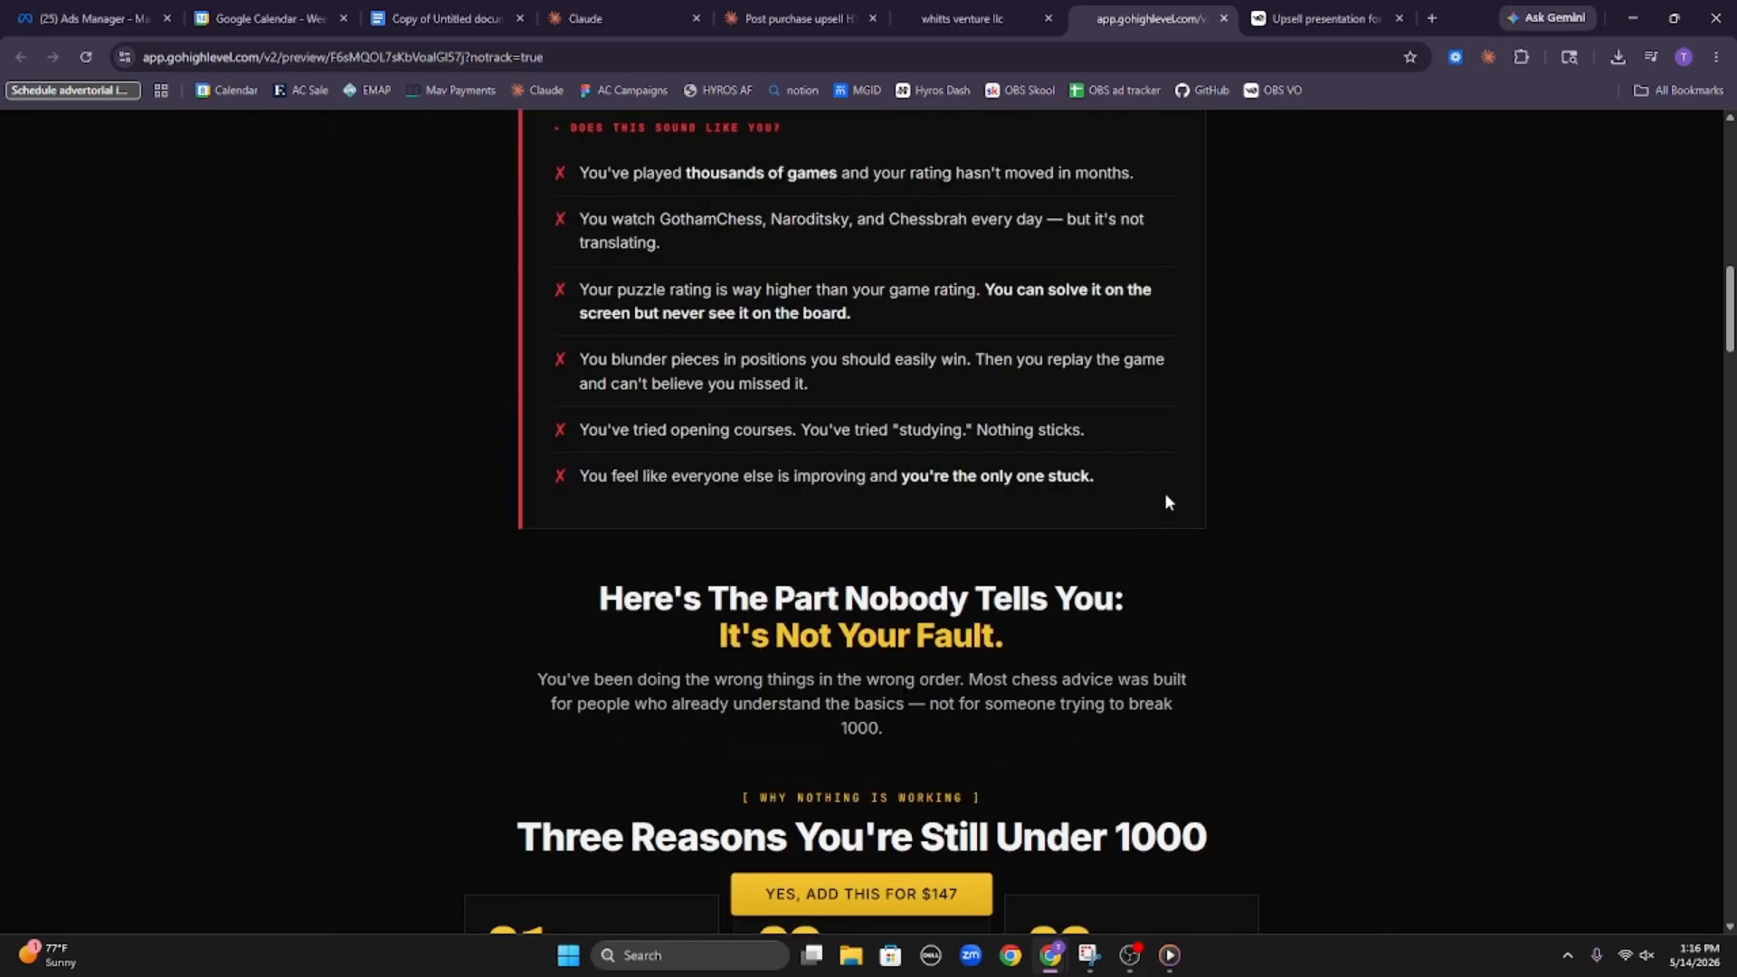
scroll(1202, 508, "down", 4)
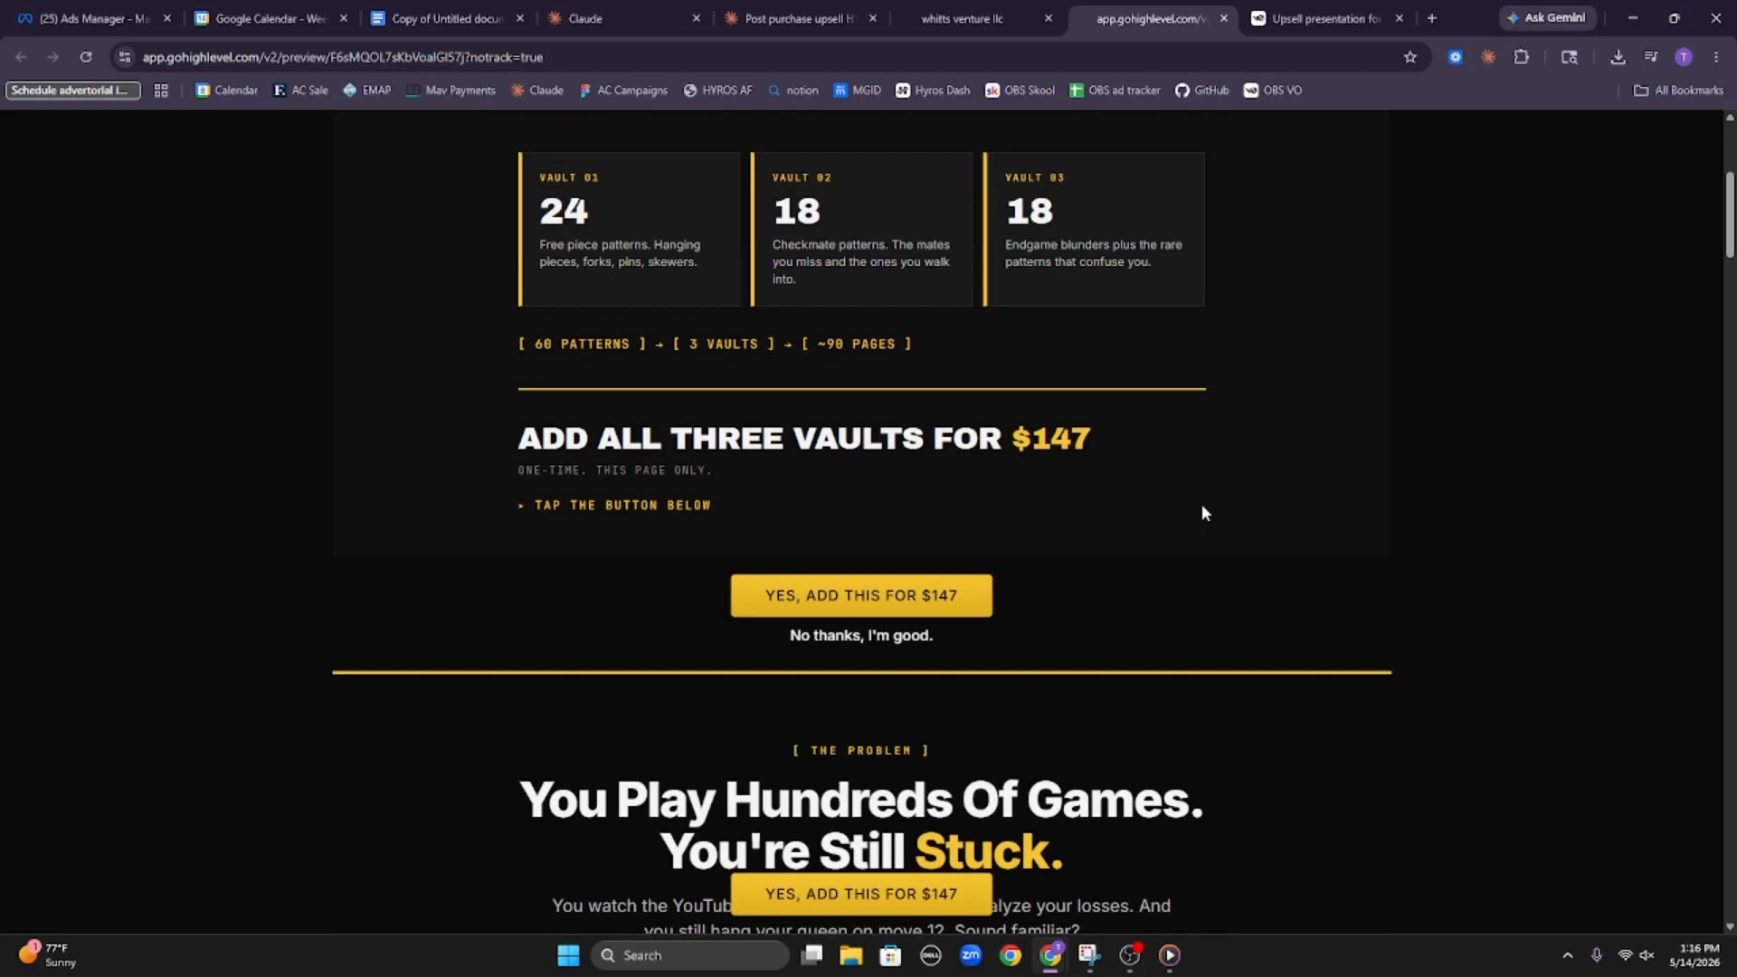
Compare the vault offer section with the copy that begins at The Problem heading in the upsell preview
left_click_drag(166, 722, 1600, 876)
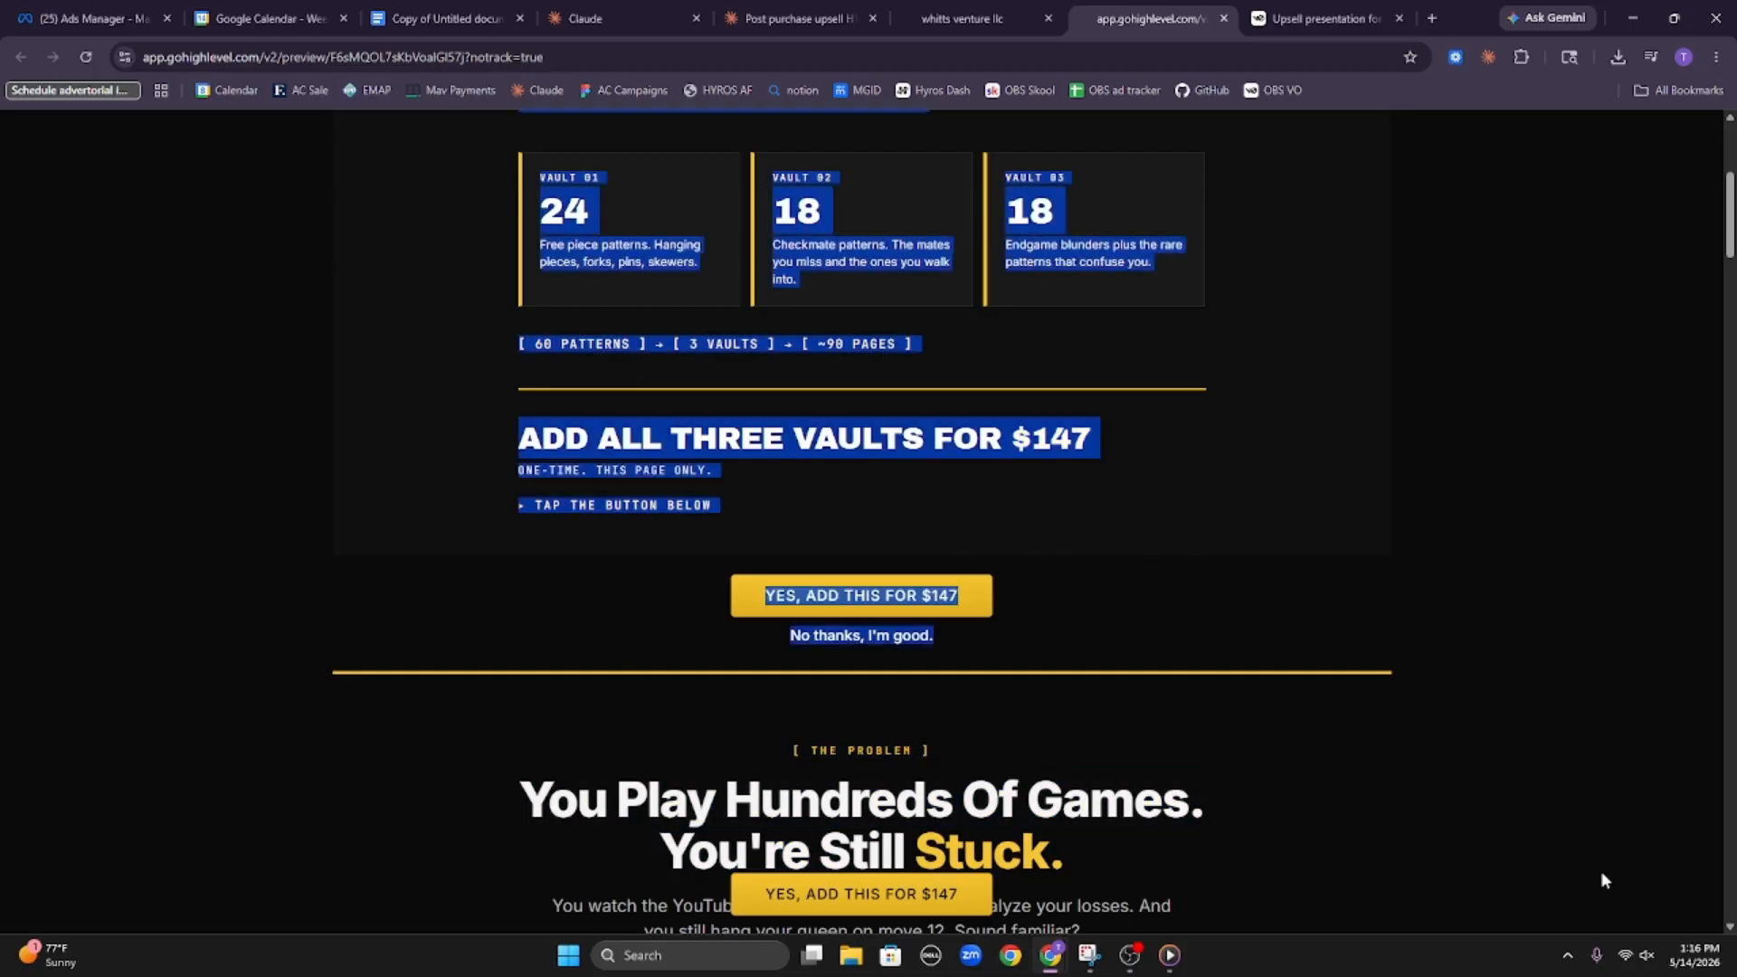
left_click(1416, 683)
scroll(878, 681, "up", 4)
scroll(445, 684, "down", 4)
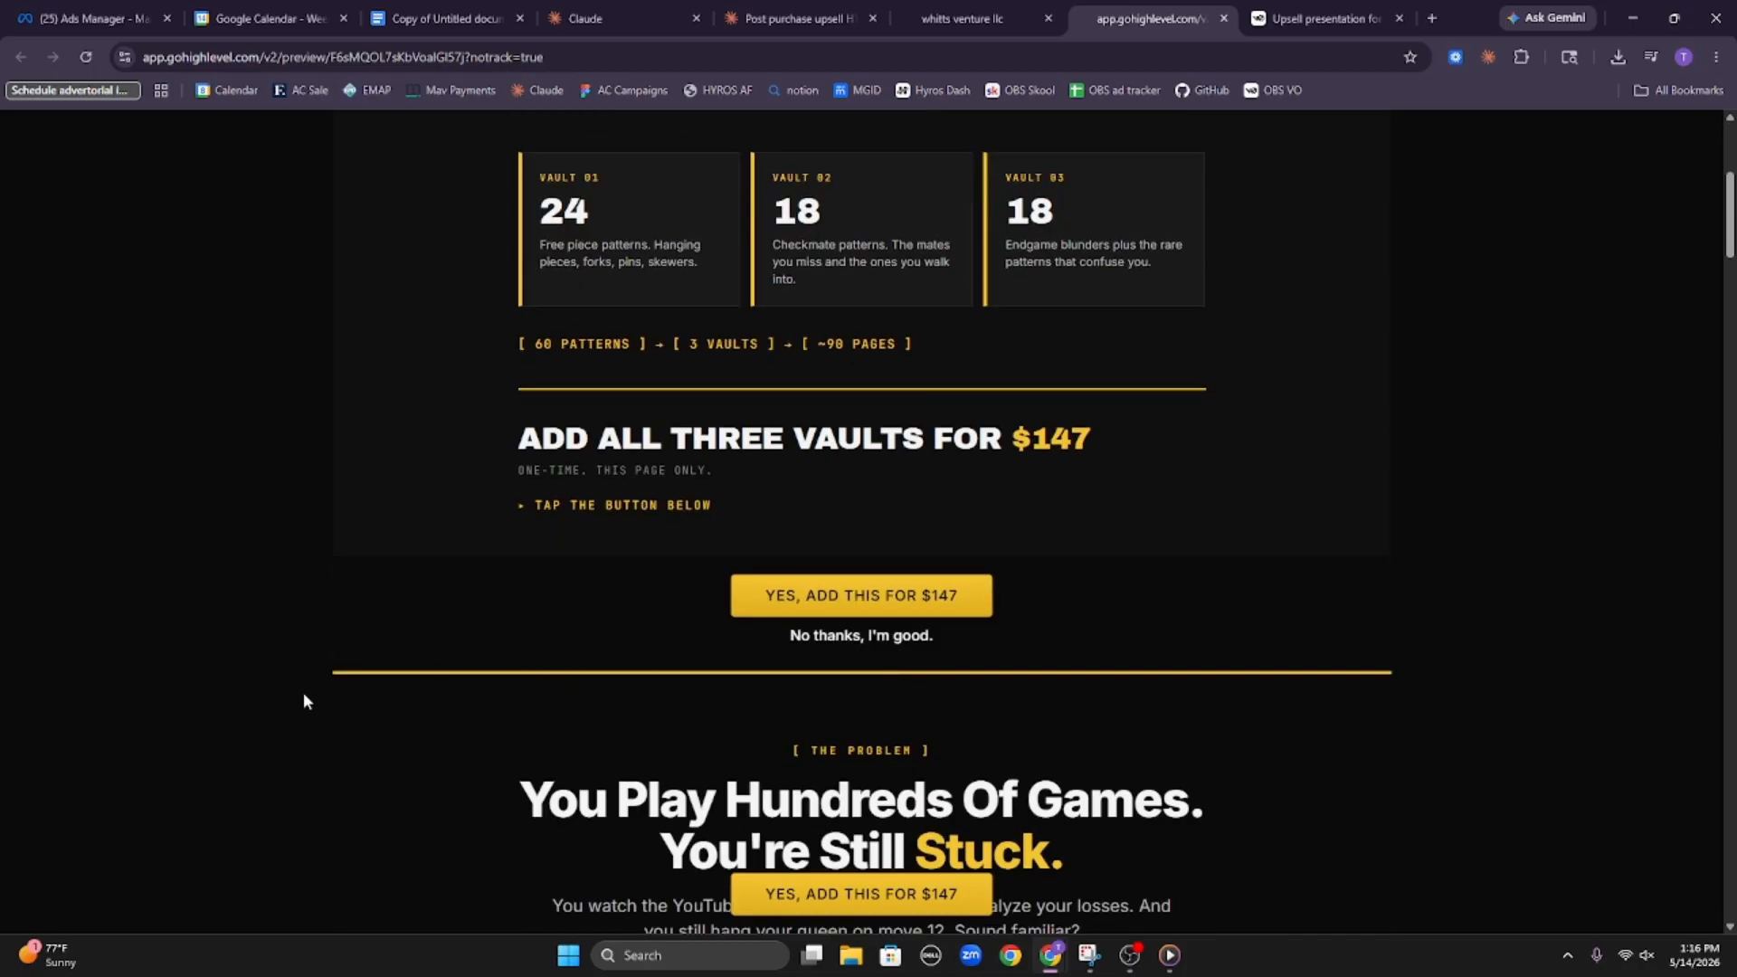
left_click_drag(307, 683, 1268, 723)
scroll(1268, 724, "down", 2)
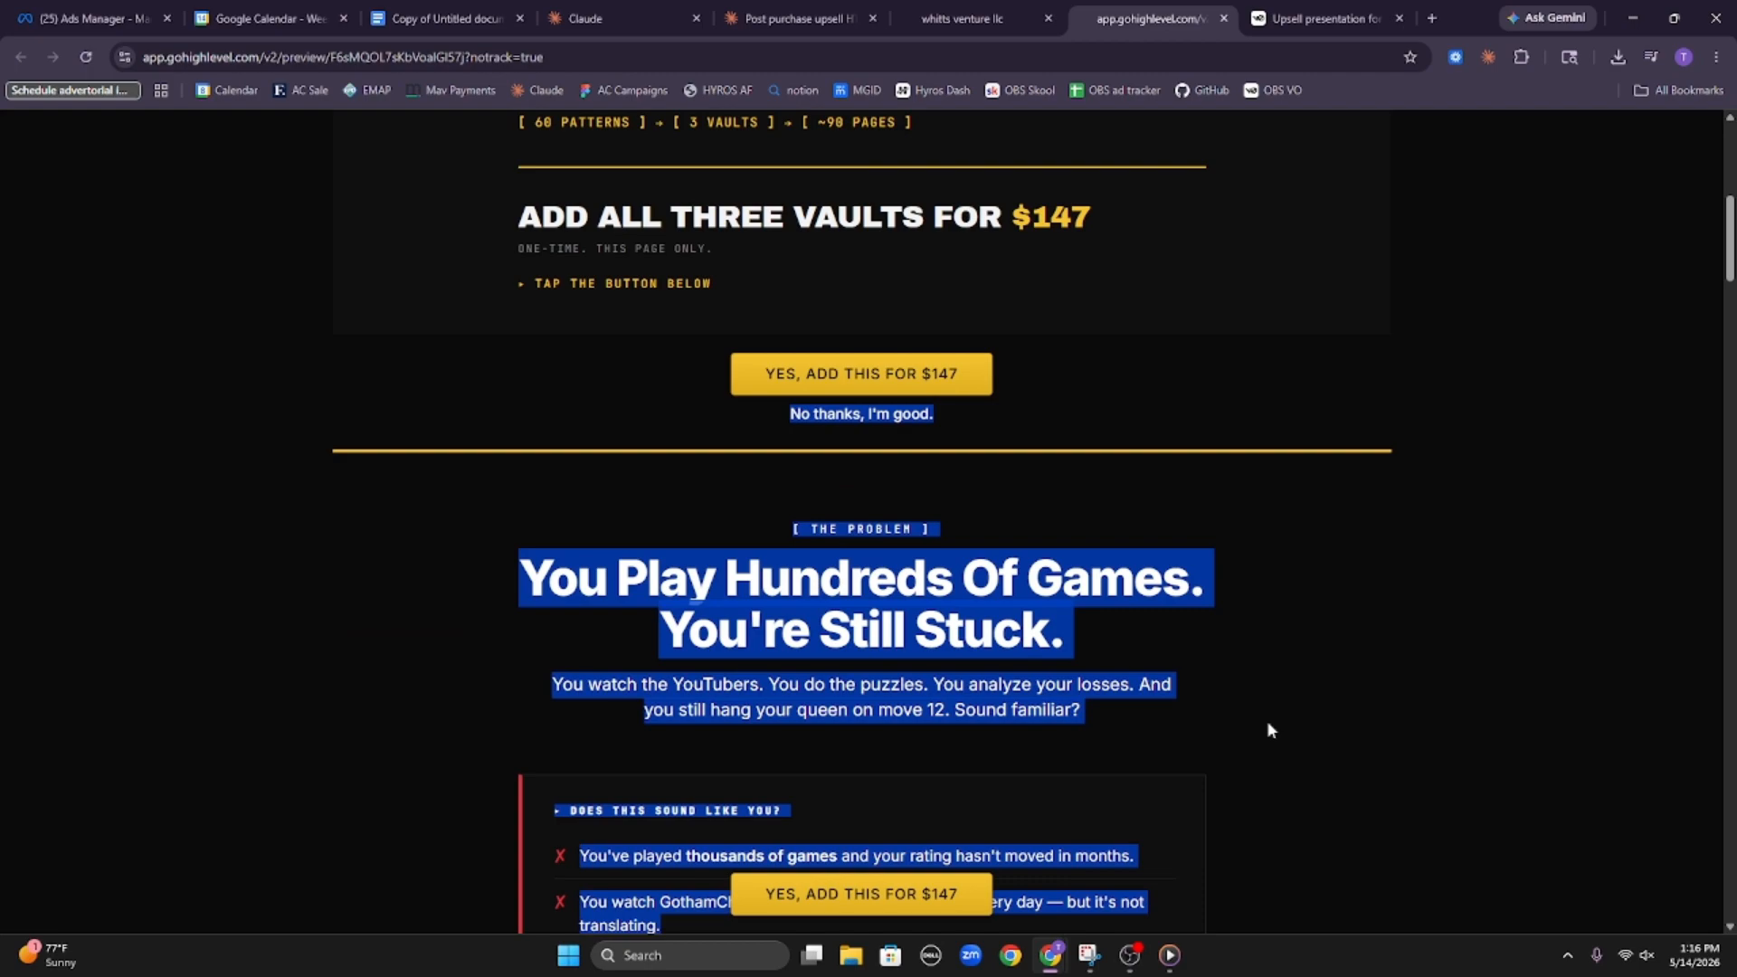
left_click(219, 507)
scroll(914, 678, "up", 4)
left_click_drag(1286, 606, 543, 203)
left_click(800, 651)
scroll(812, 644, "up", 3)
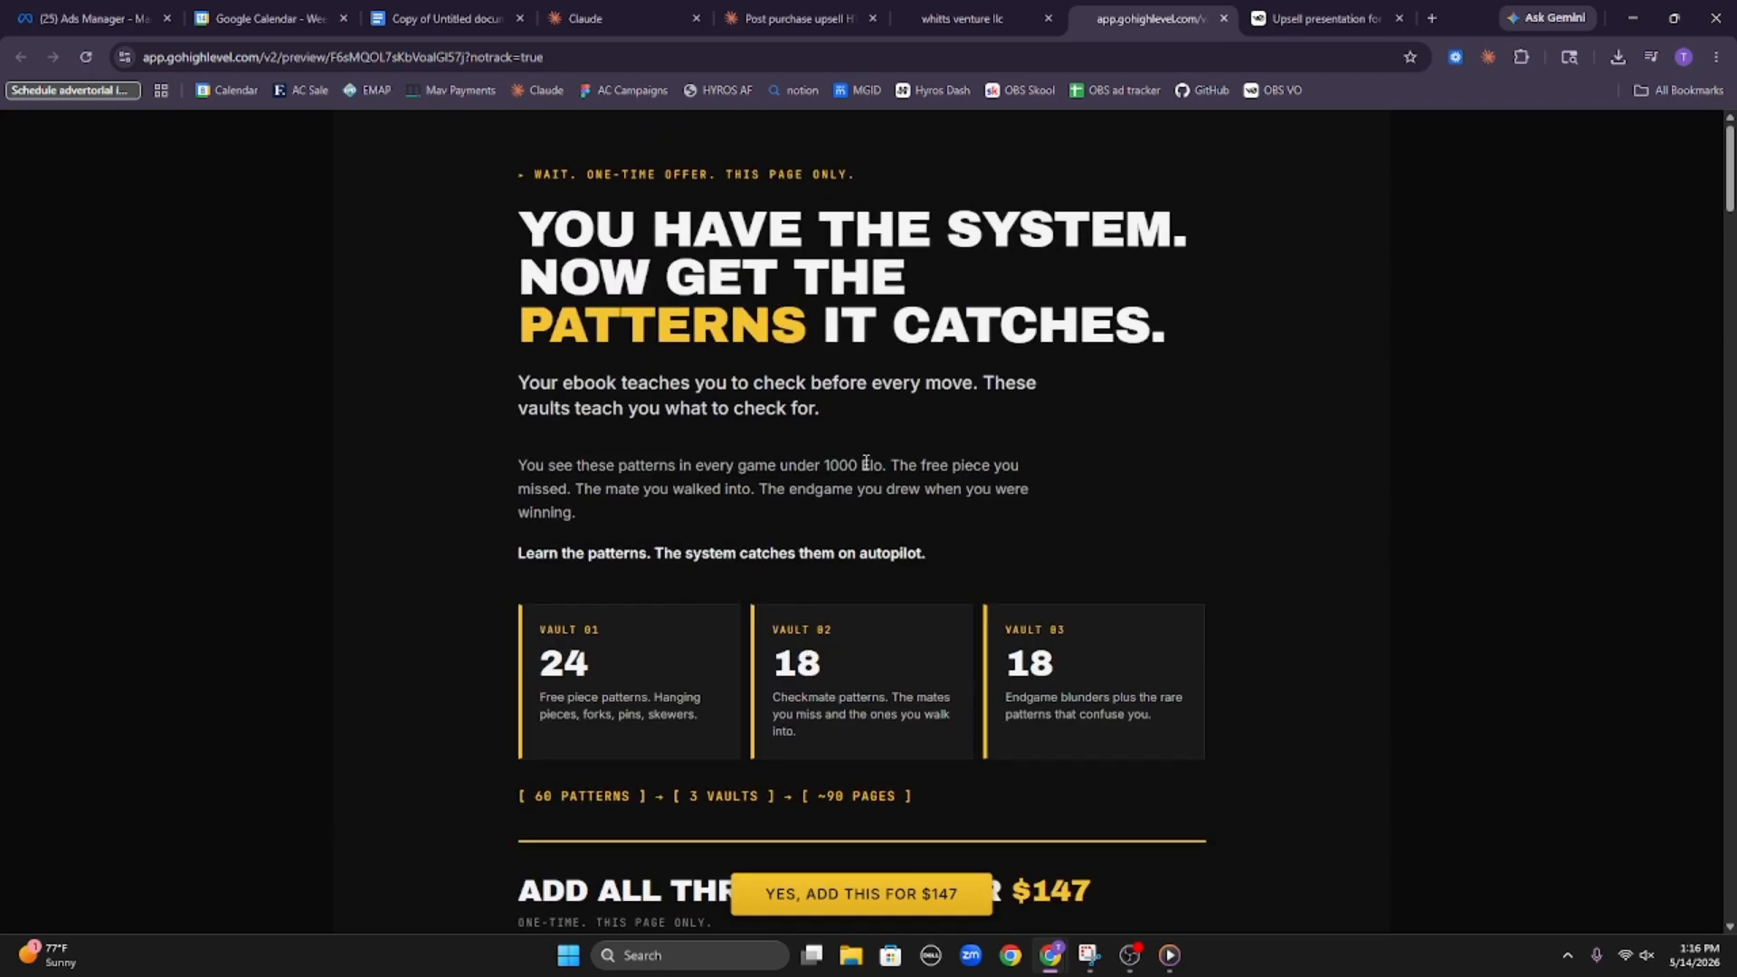
scroll(864, 751, "down", 2)
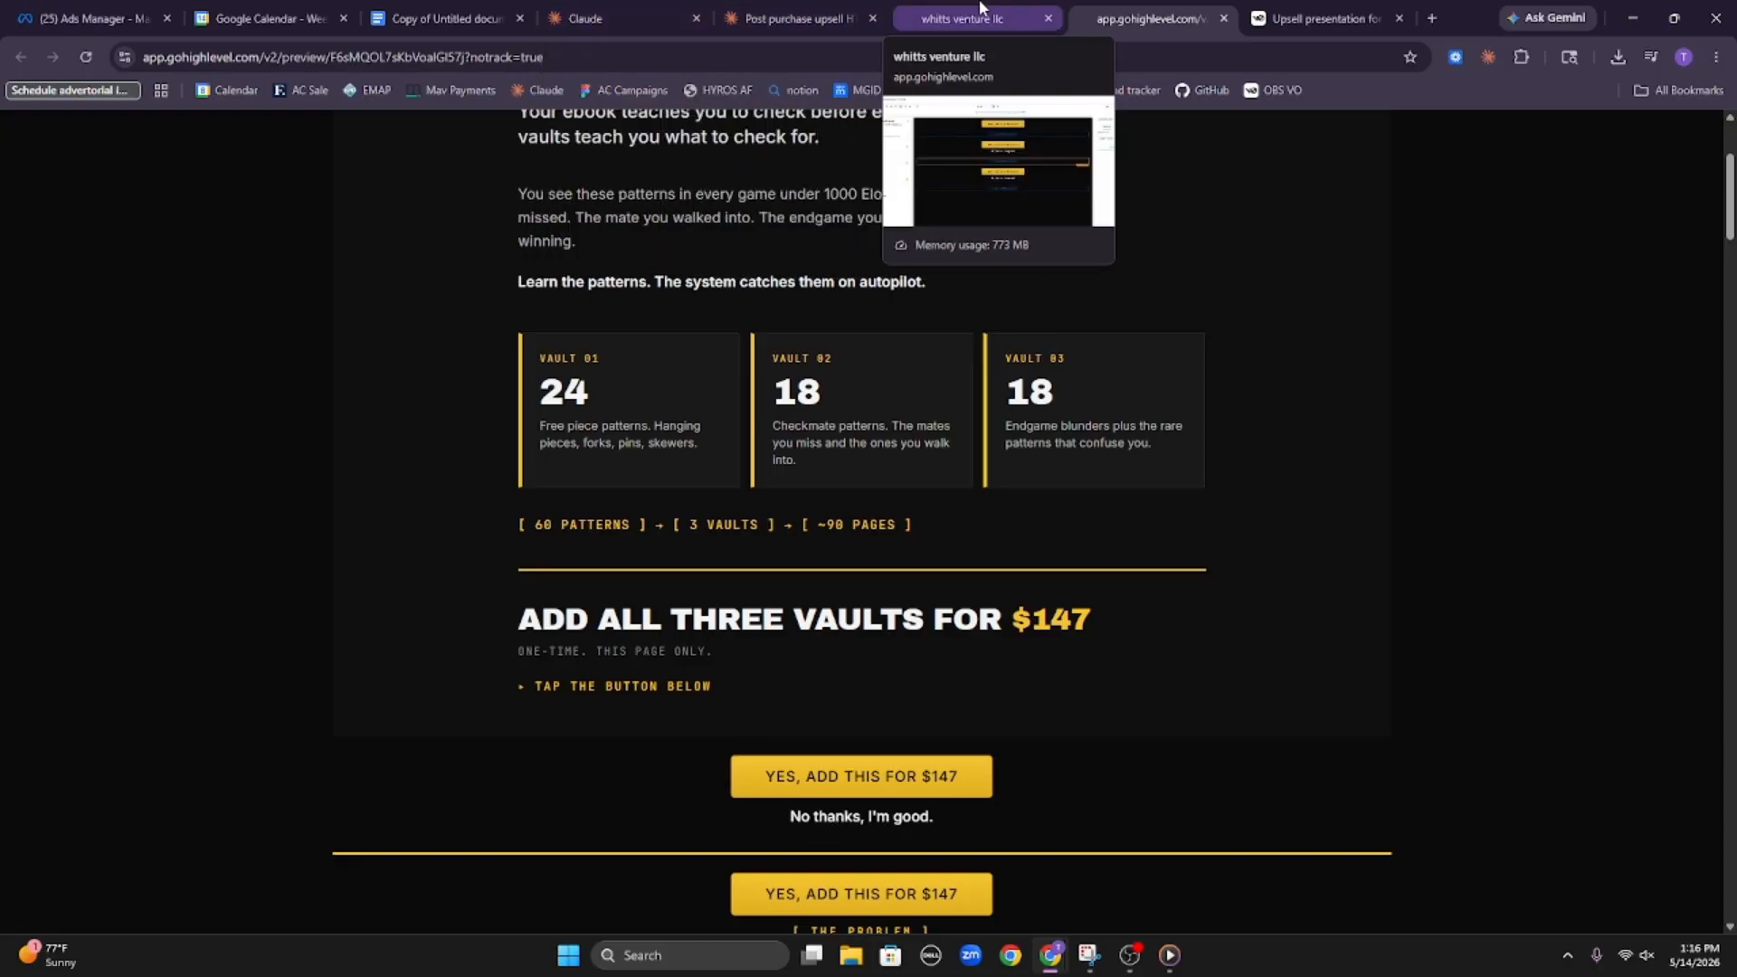
Copy the second HTML chunk from the post purchase upsell chat in Claude
left_click(796, 18)
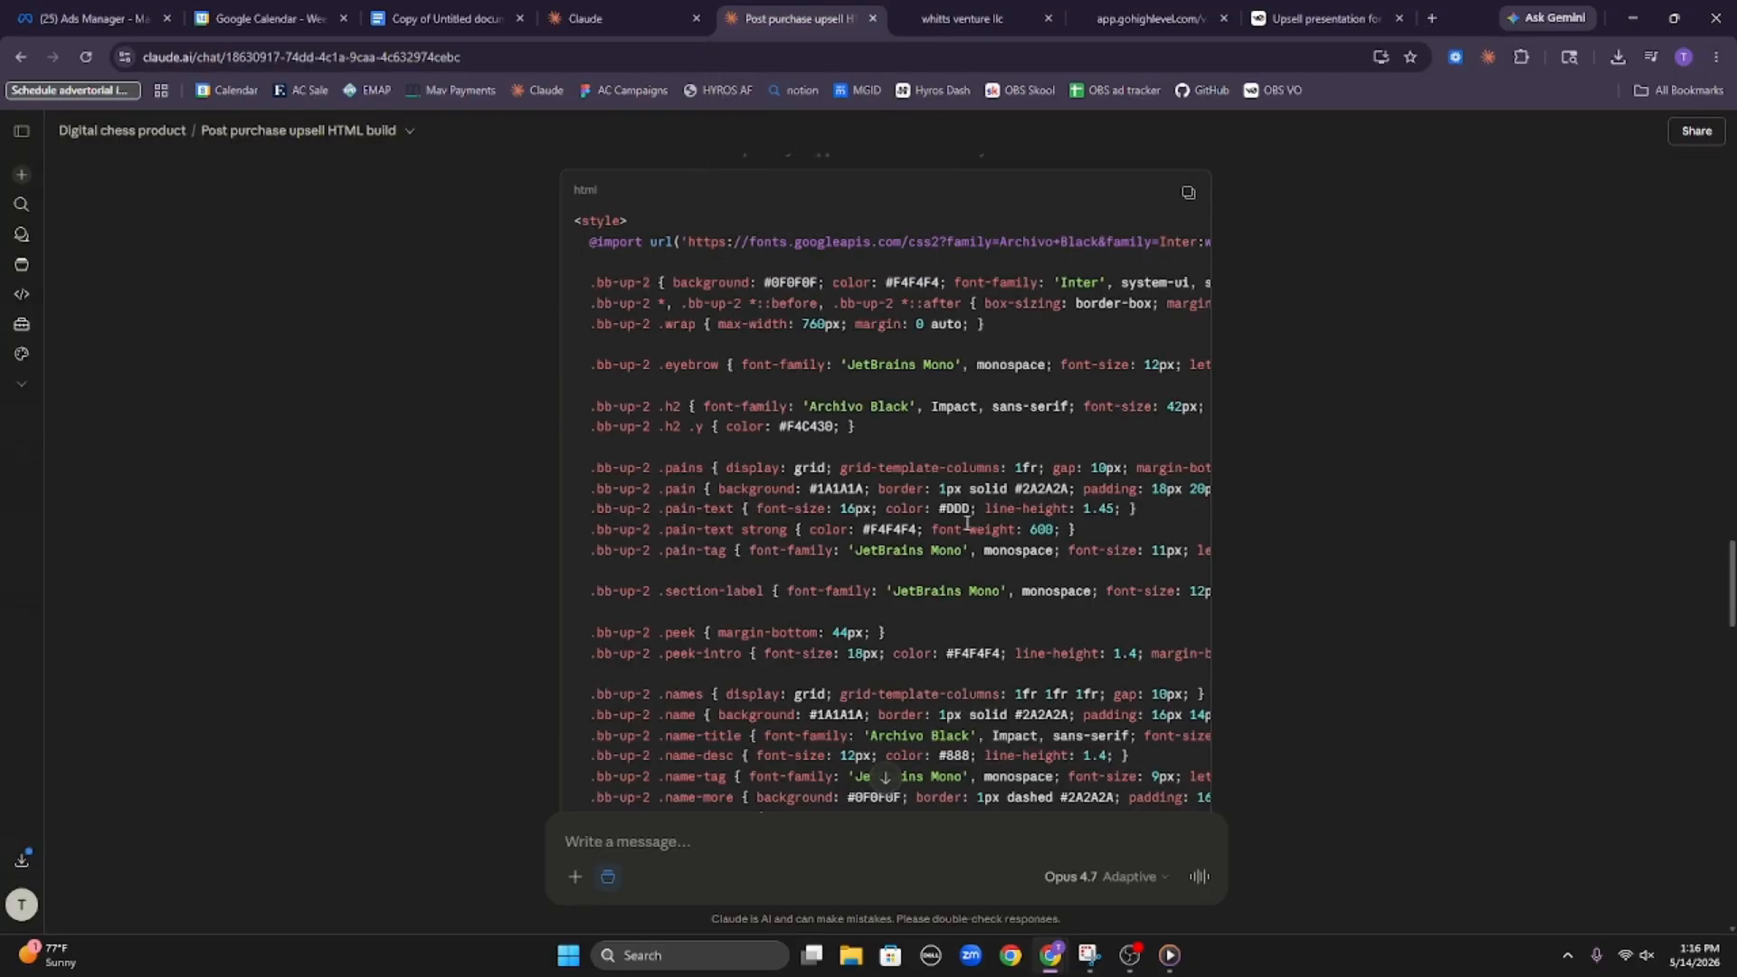
scroll(966, 523, "down", 20)
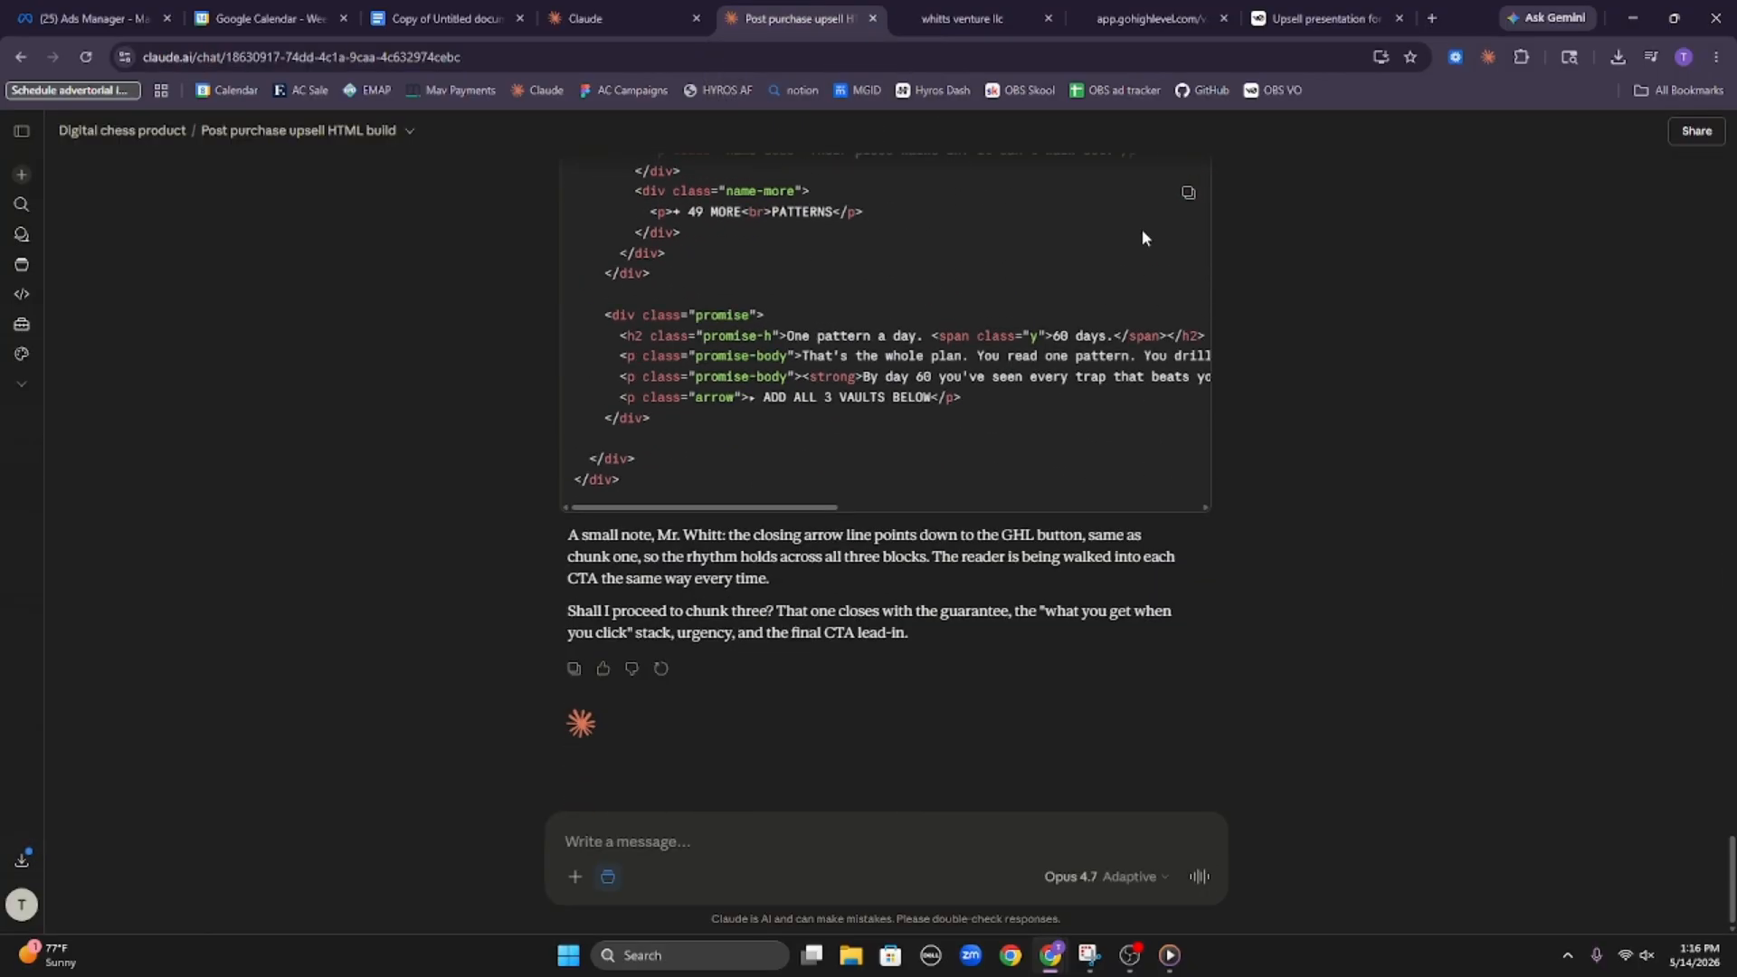
left_click(1188, 192)
Replace all the code in the upsell page's middle custom code block with the copied second chunk in the HighLevel builder, and save it
left_click(961, 18)
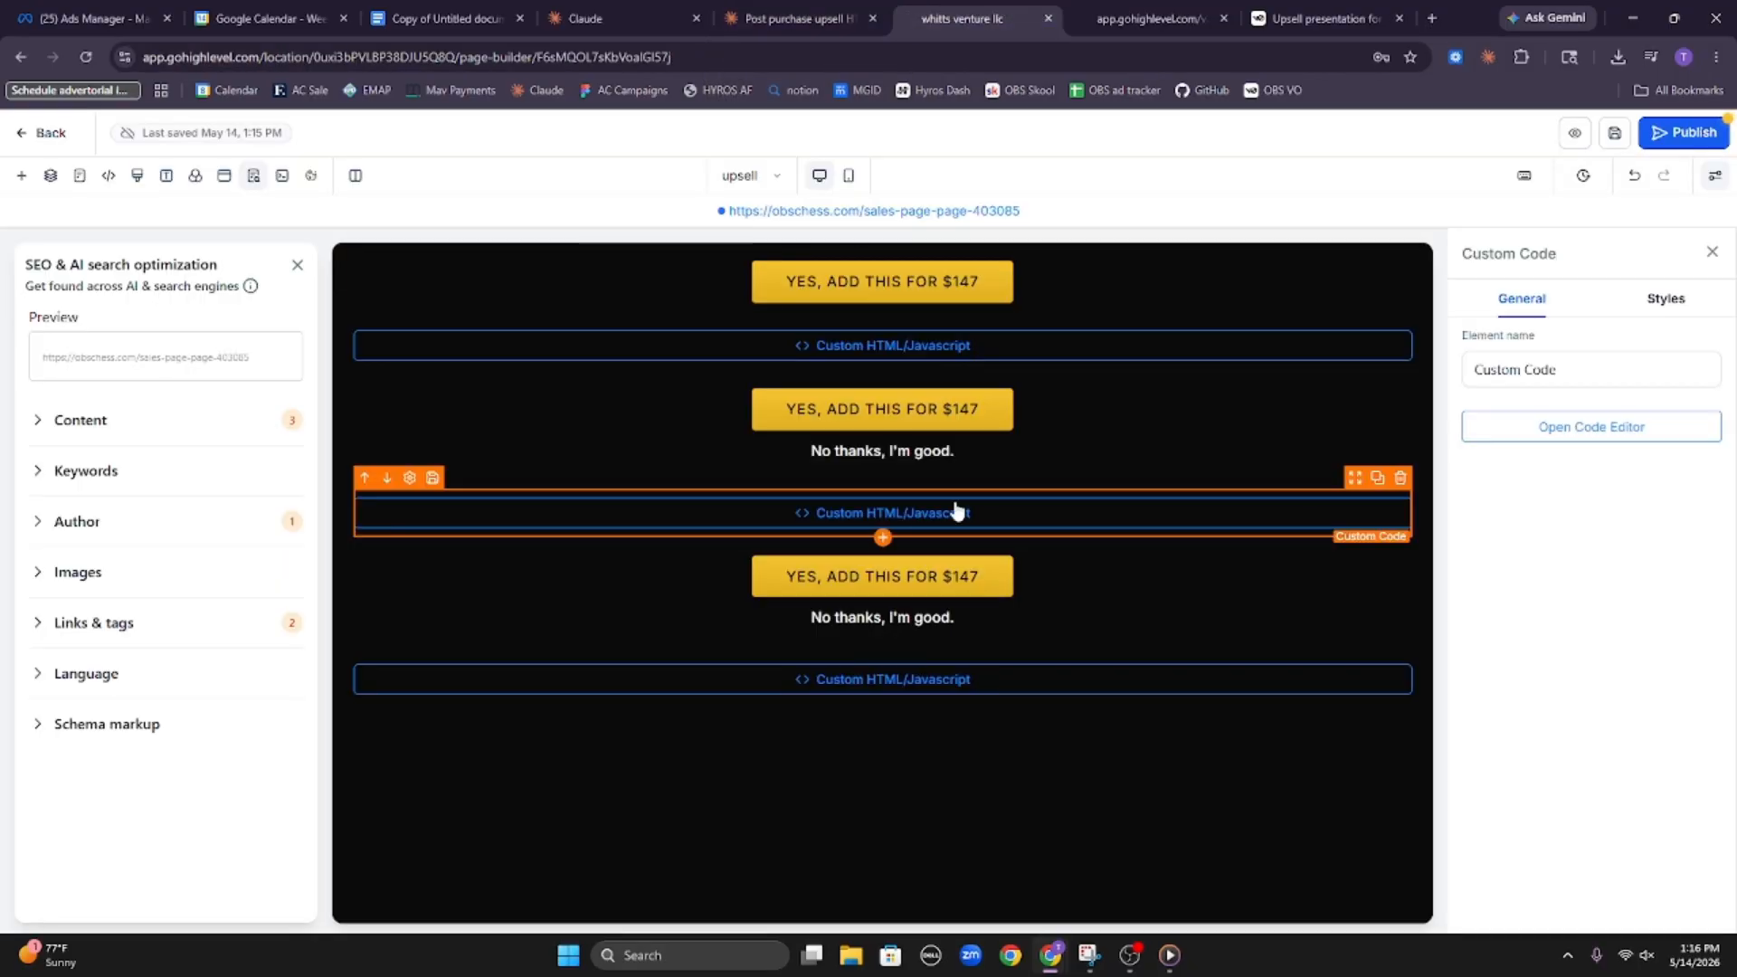
left_click(1591, 426)
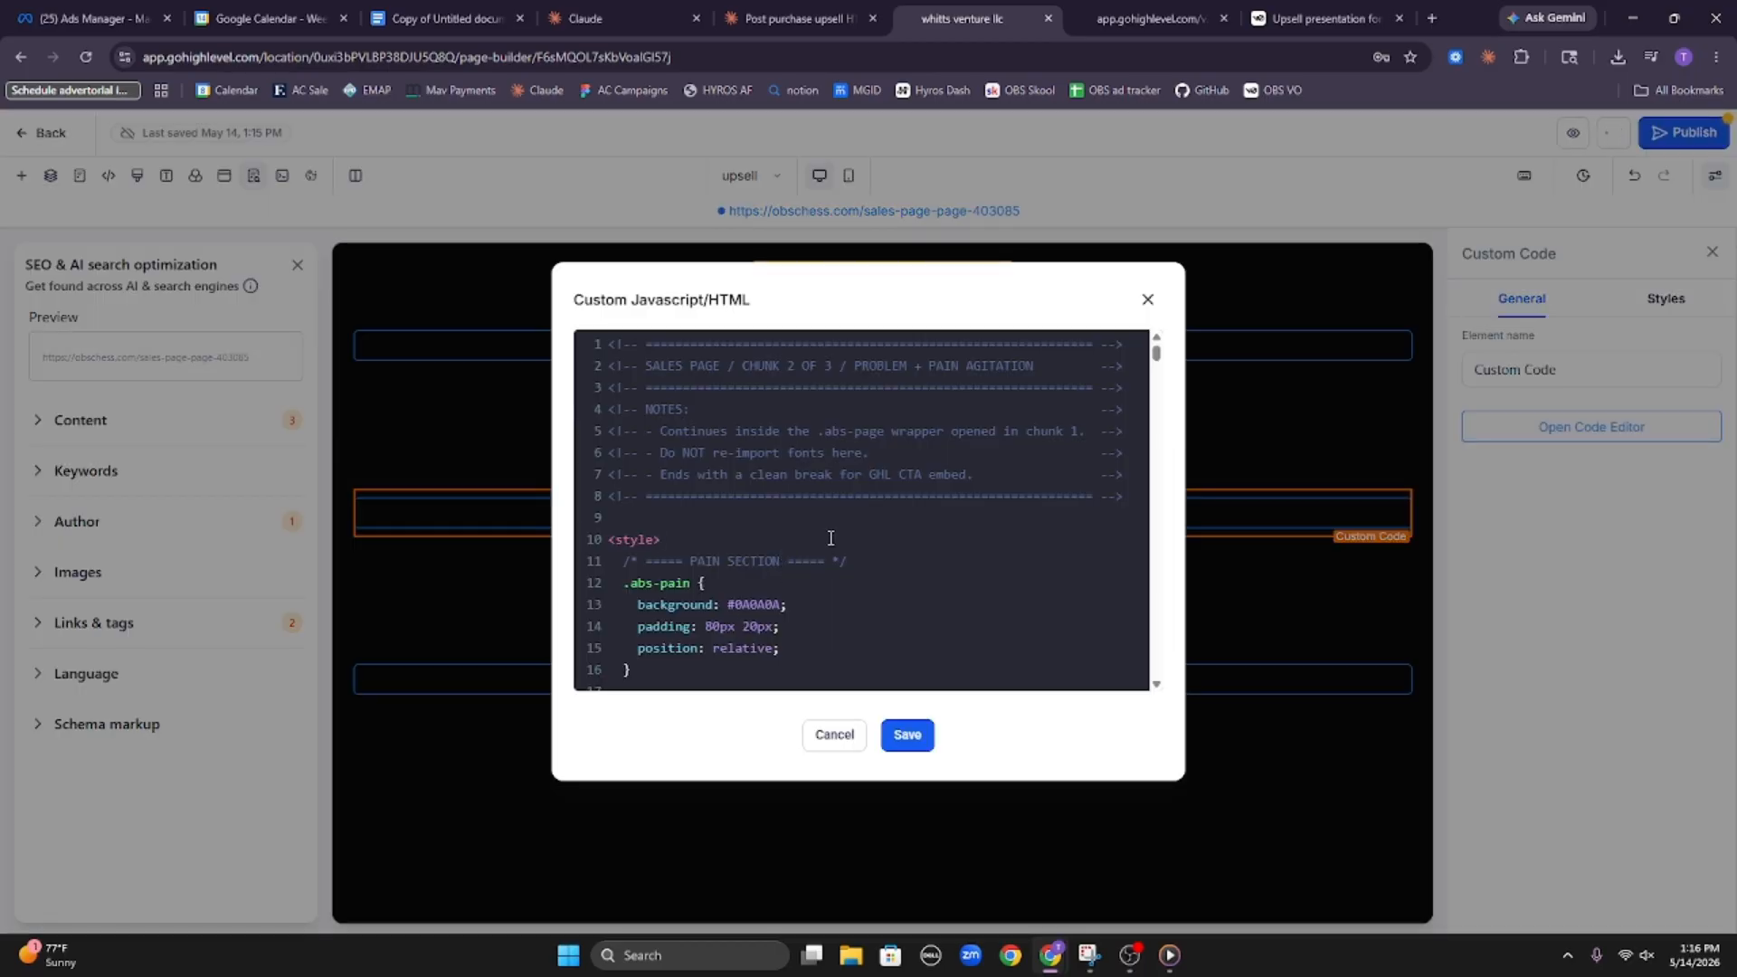
key("ctrl+a")
key("ctrl+v")
left_click(907, 733)
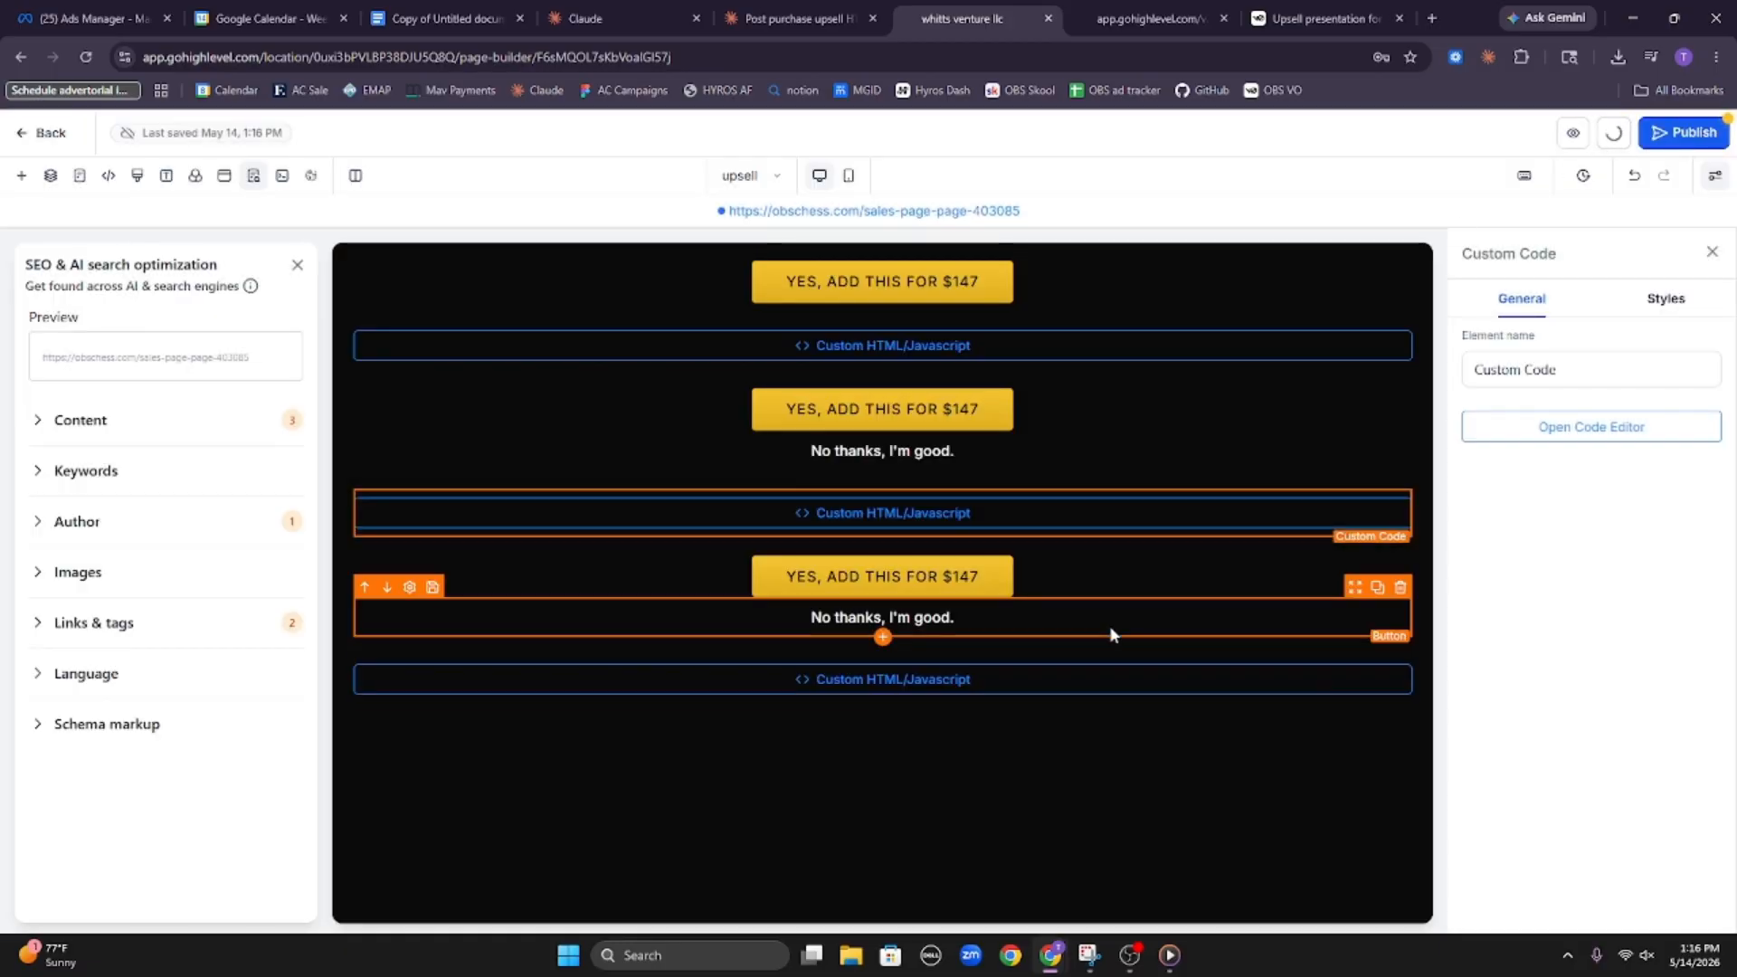
Select the last custom code block, and request the third HTML chunk in the Claude upsell chat by sending "go for three"
left_click(1132, 678)
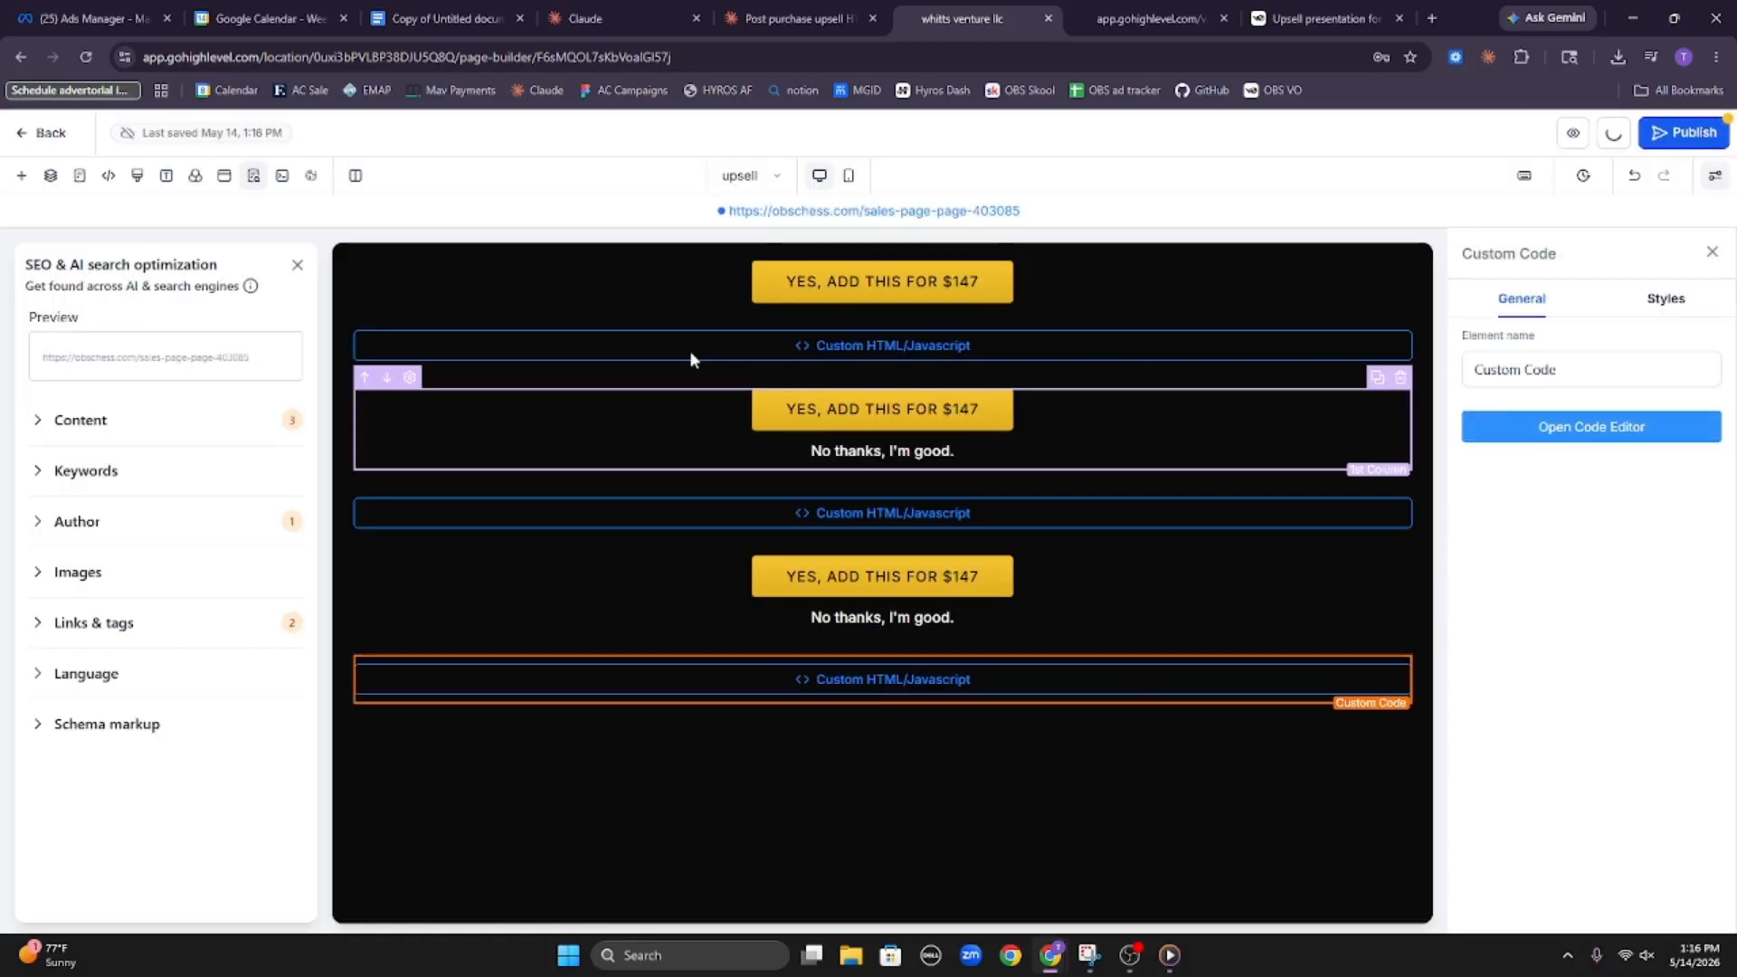
left_click(796, 18)
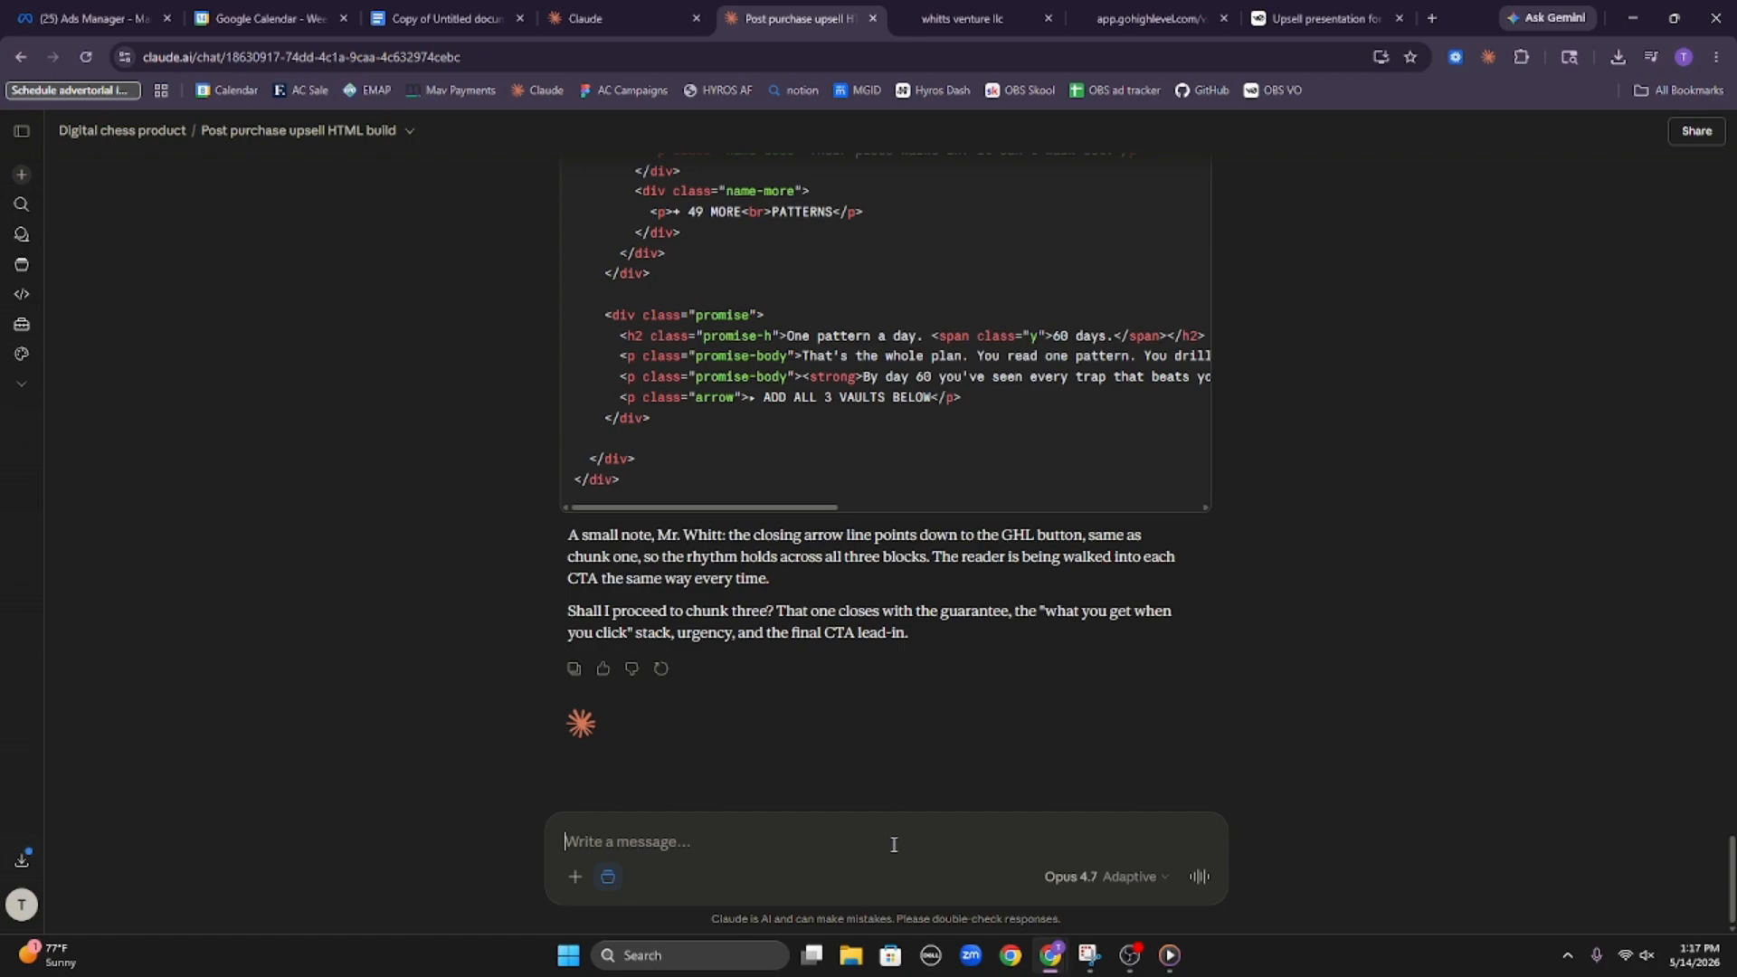
type("go for three")
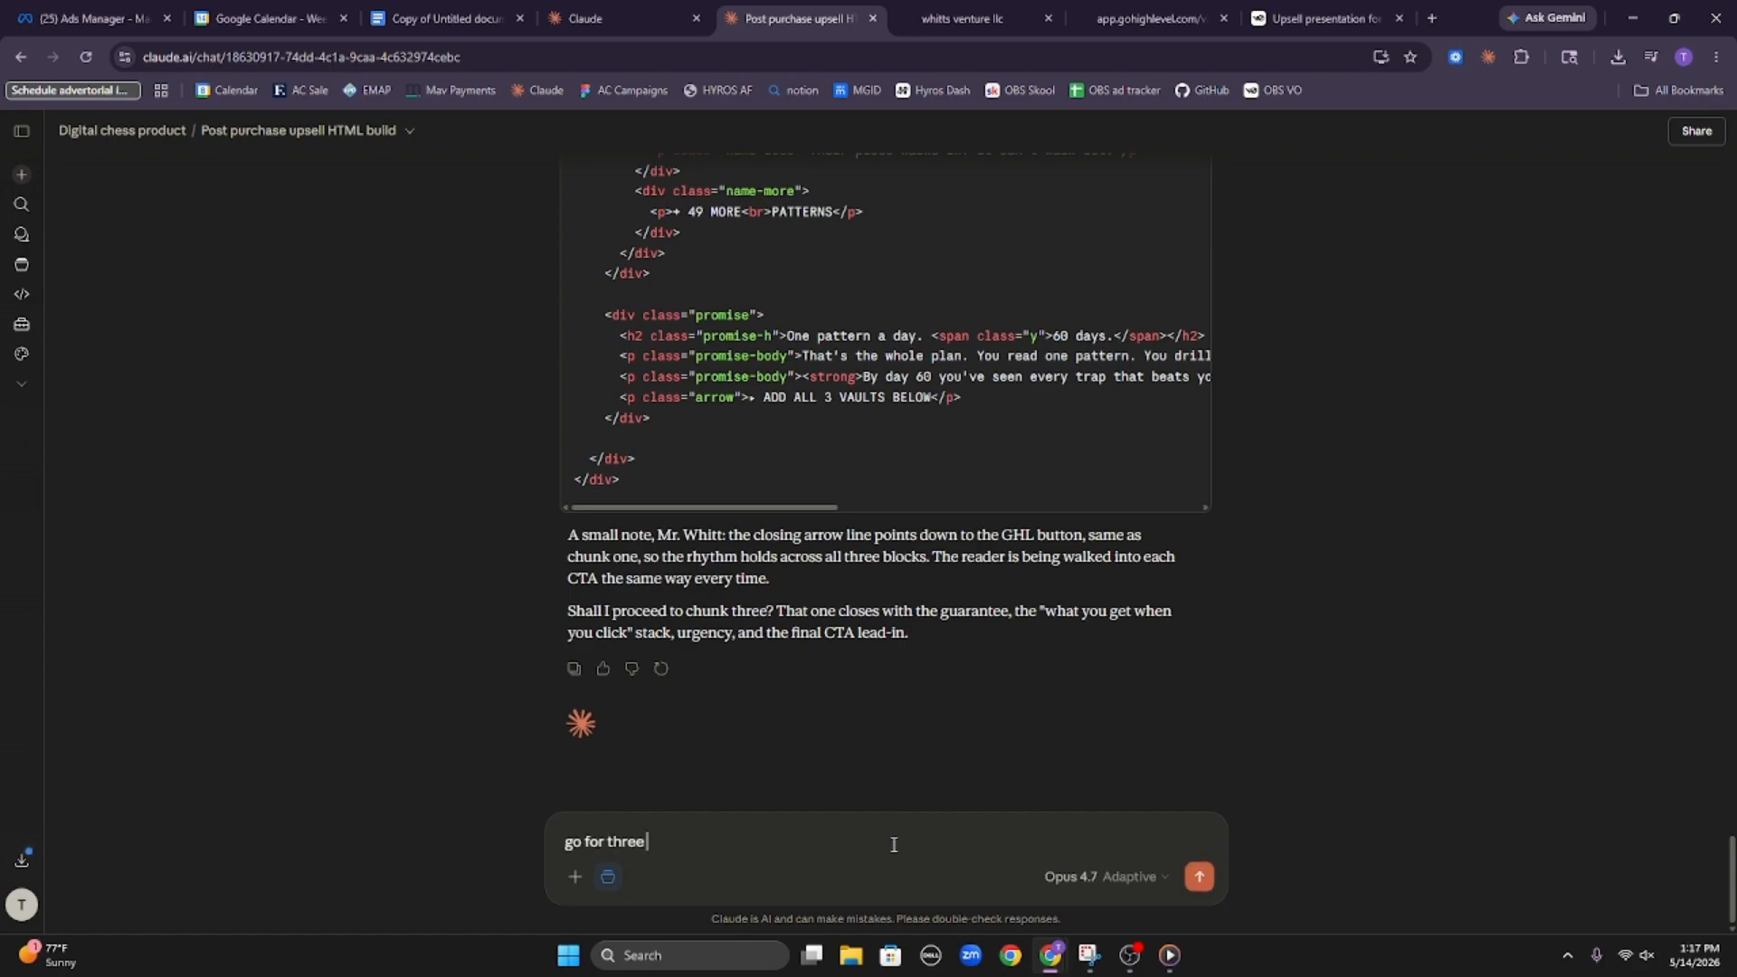
key("Return")
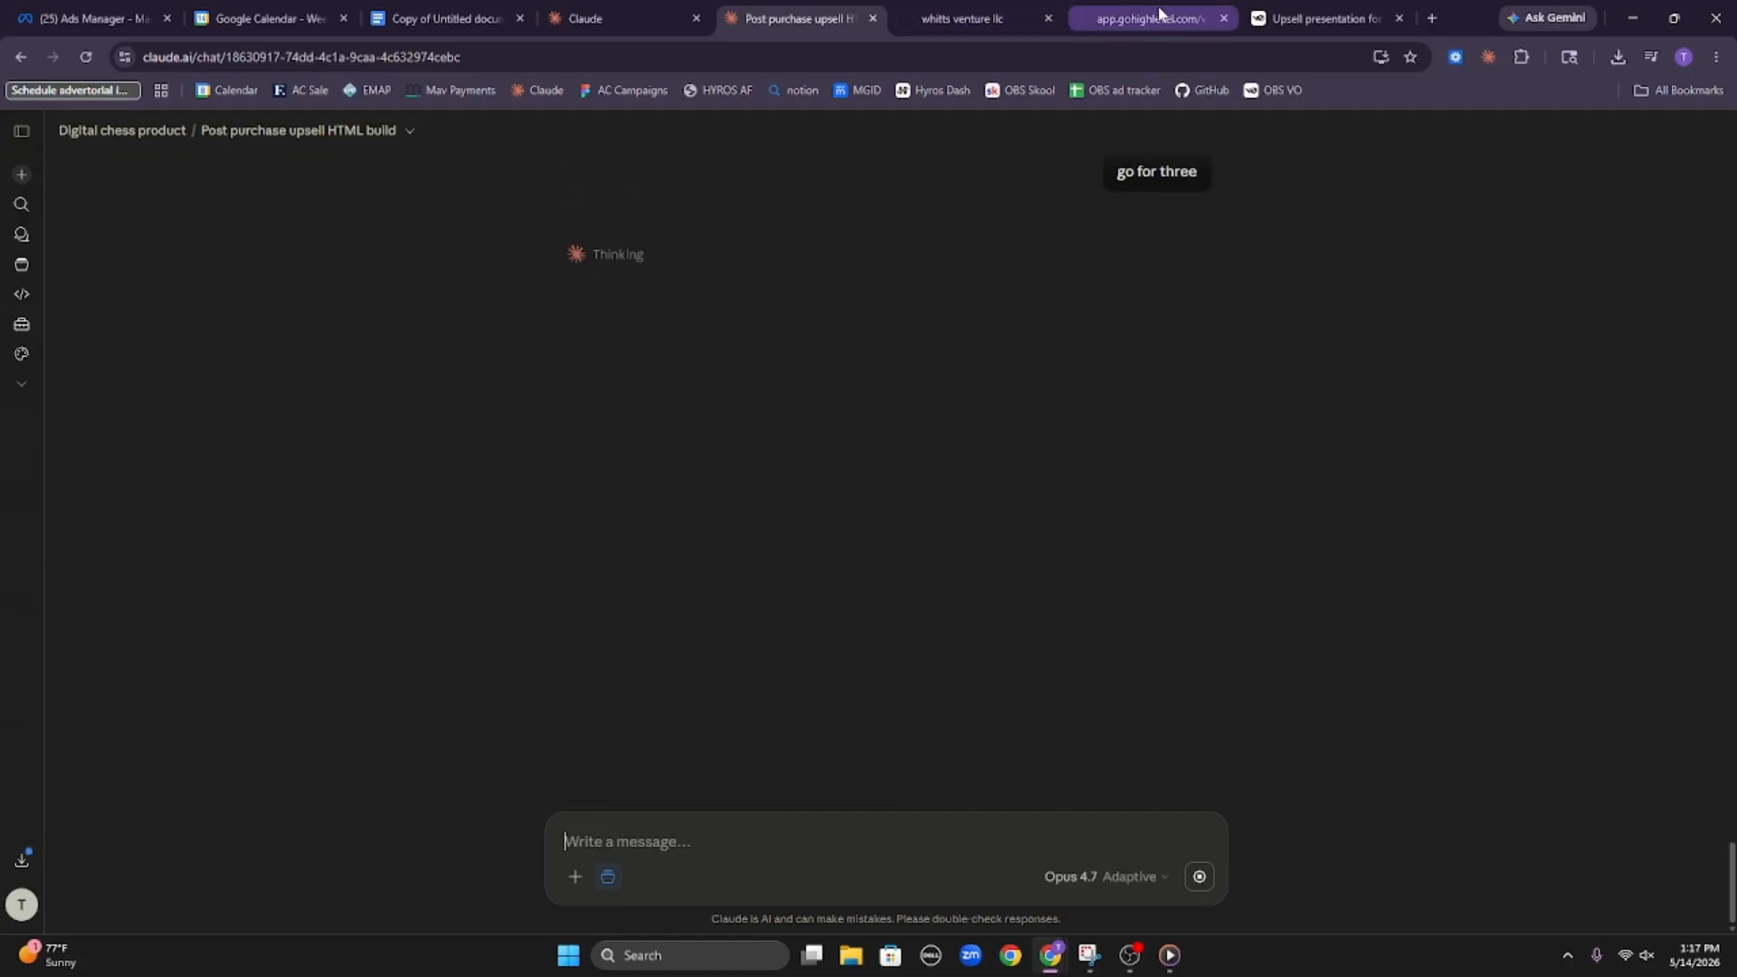
Check the vault PDF progress in the other Claude chat, collapse its expanded details, and return to the upsell chat
left_click(576, 11)
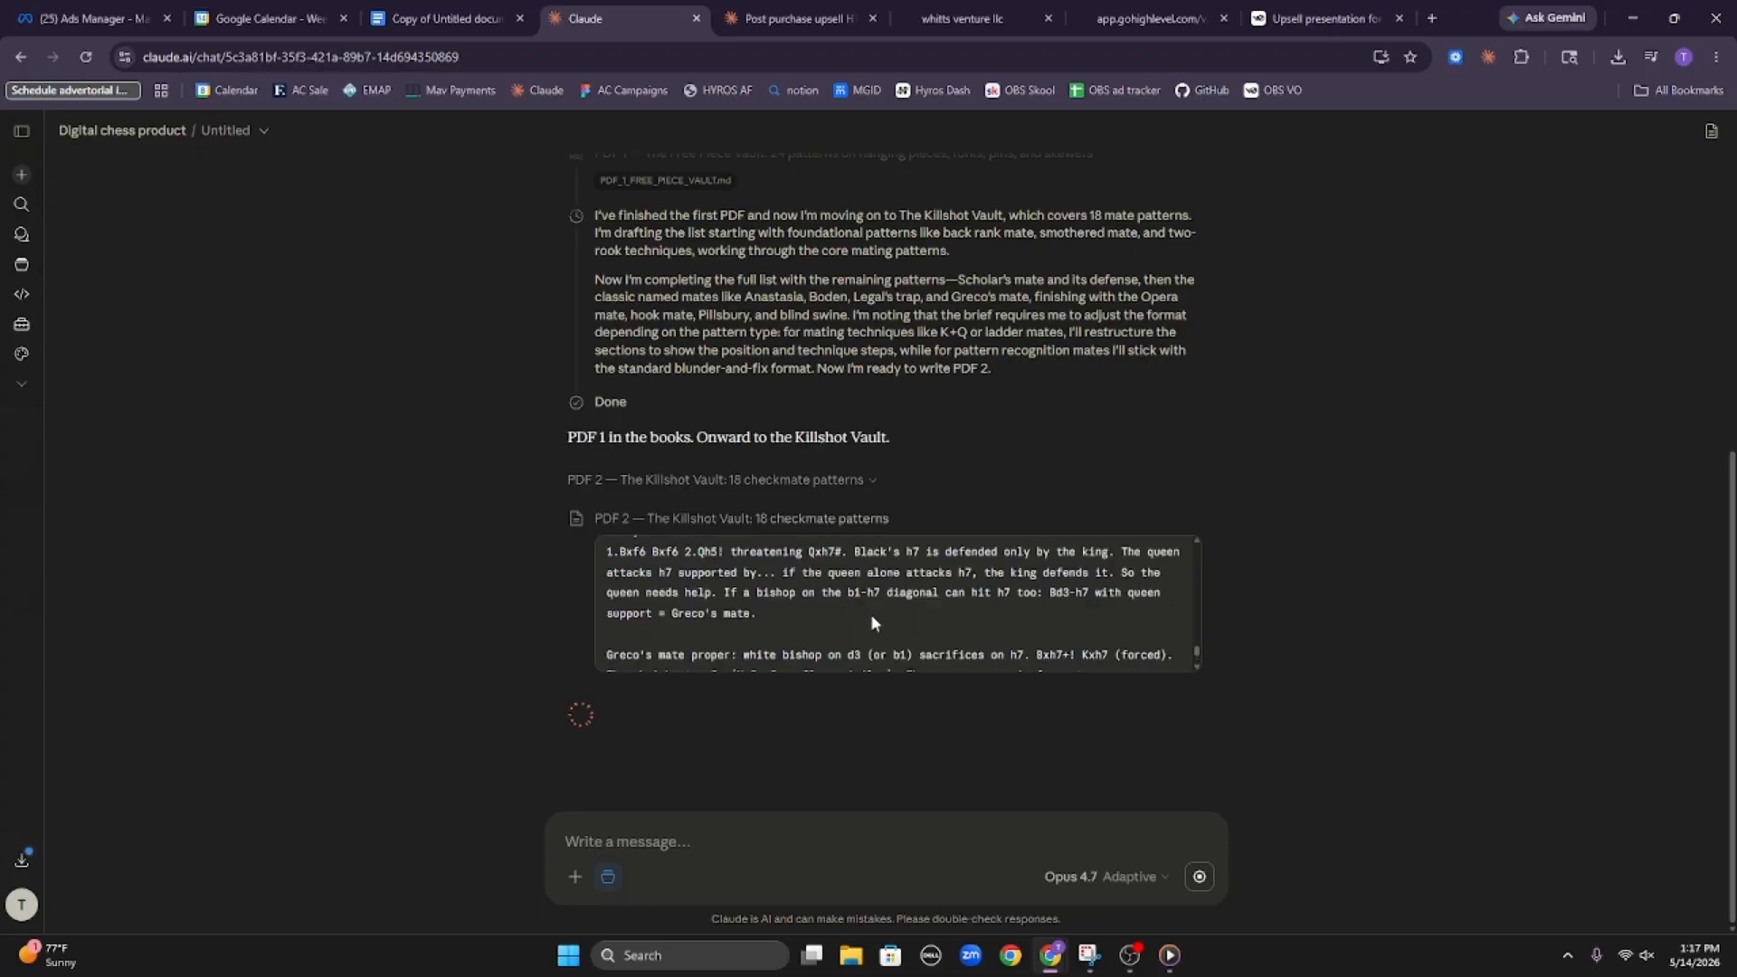
left_click(842, 478)
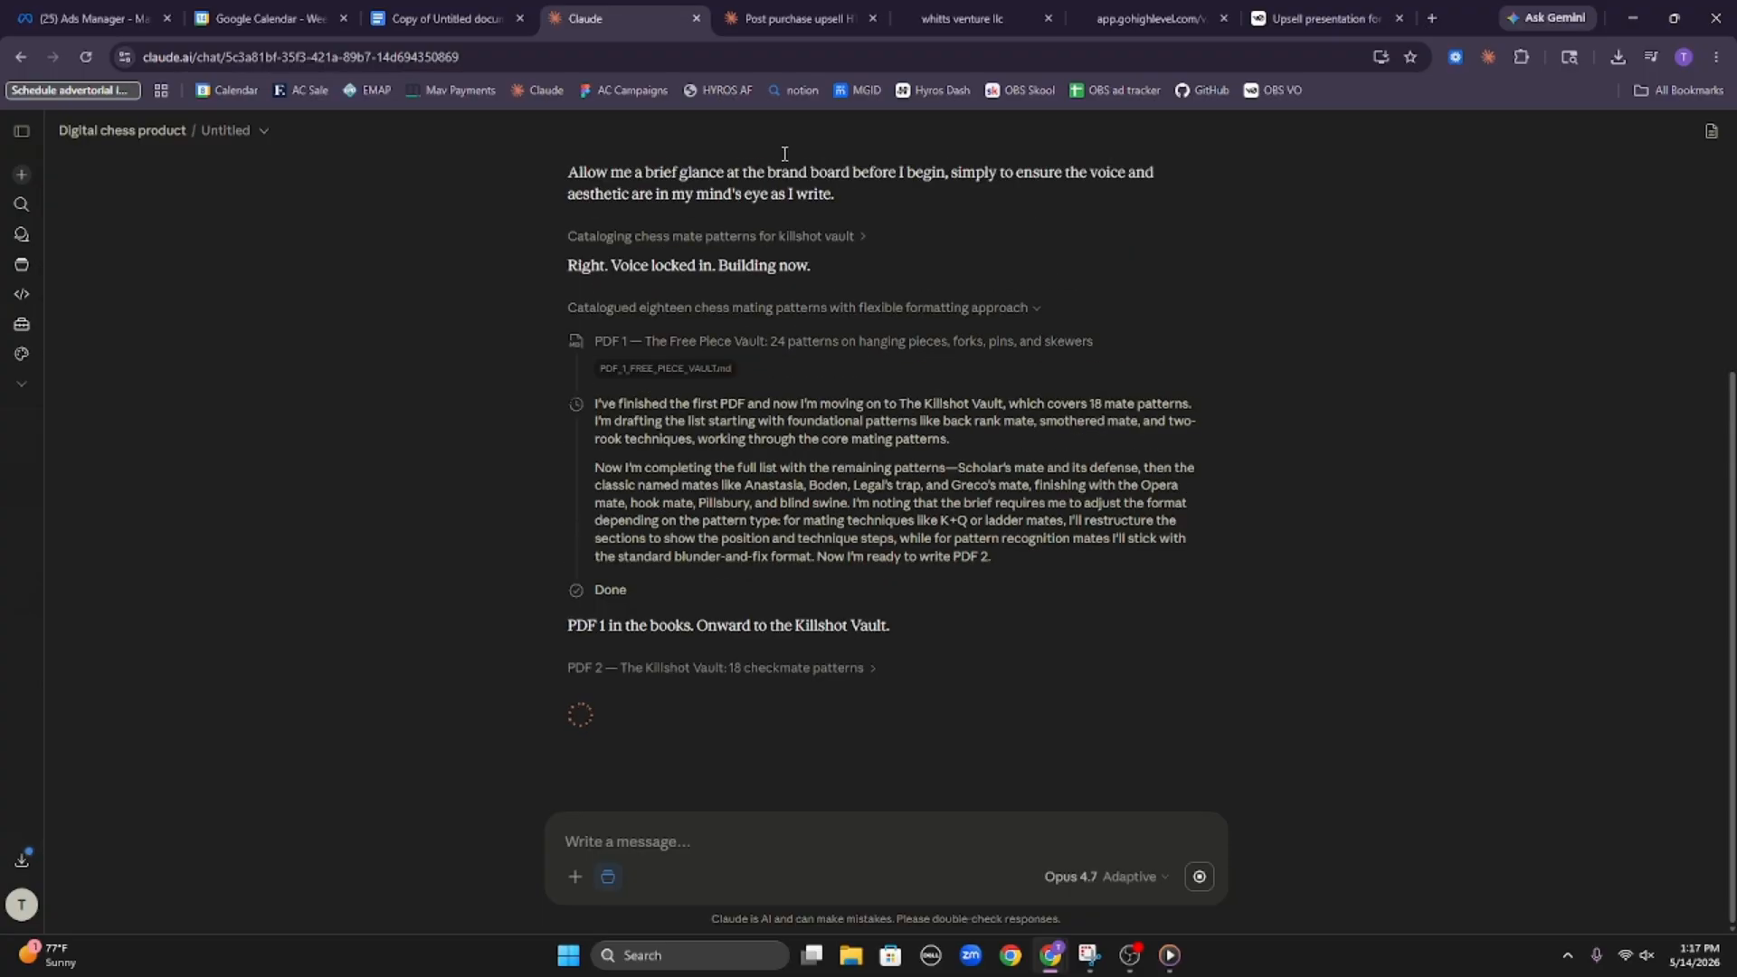
left_click(629, 308)
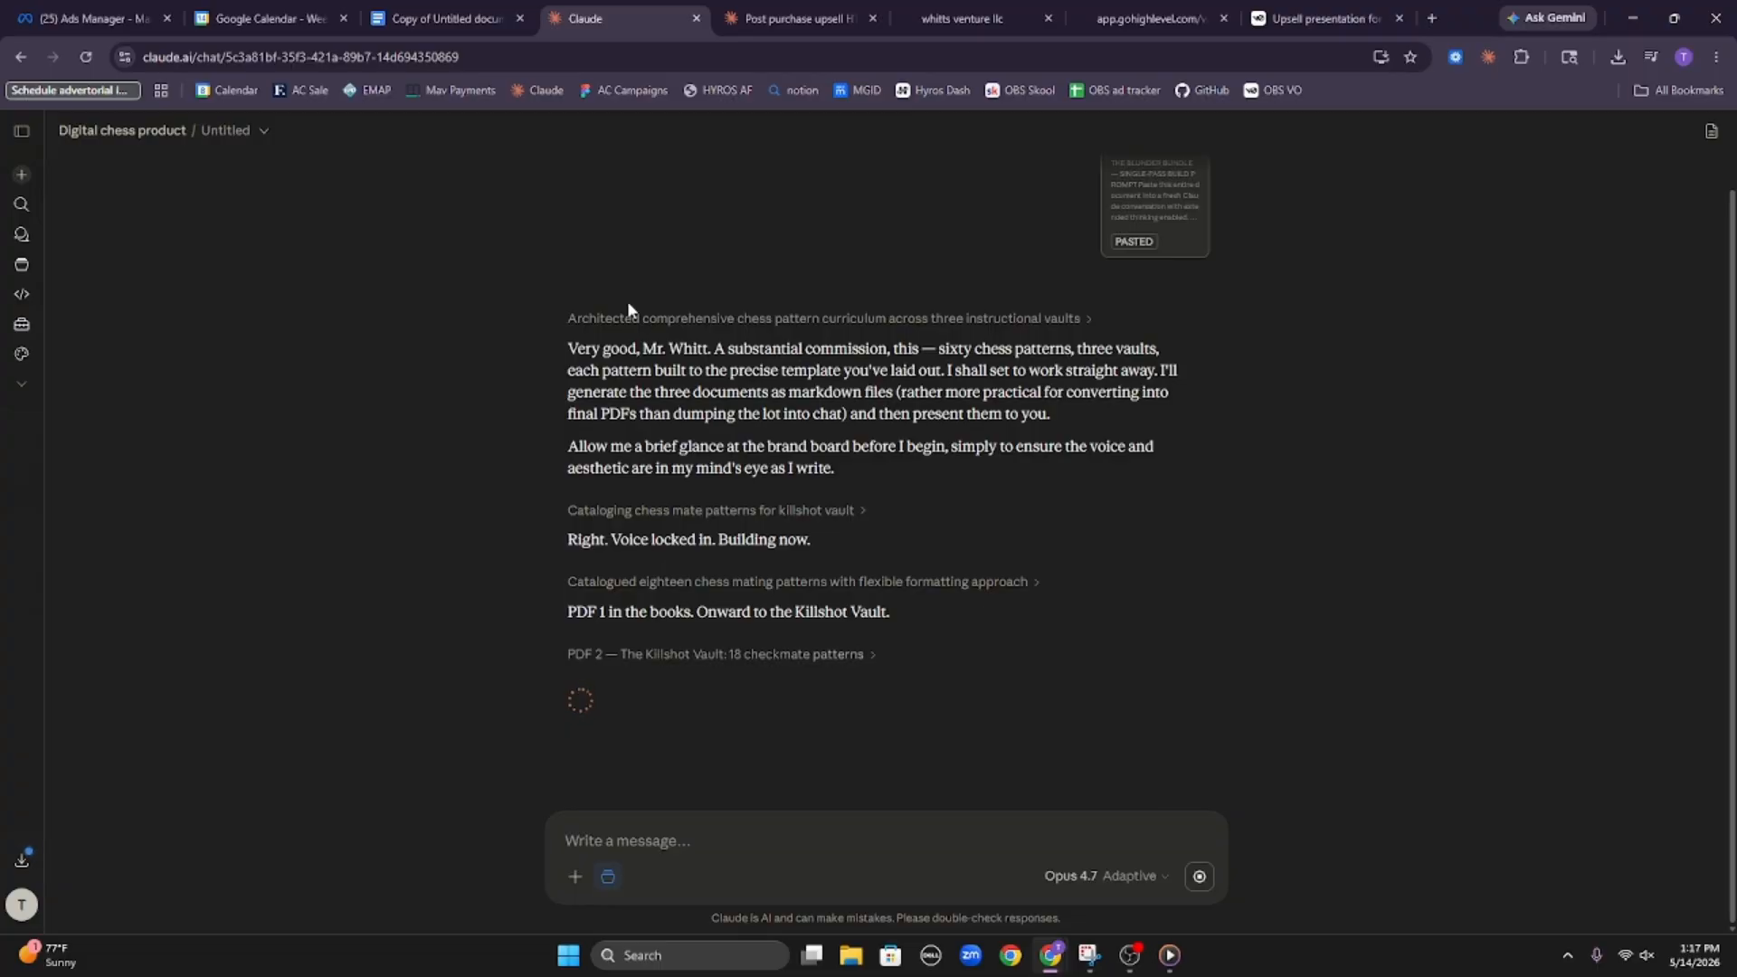
left_click(805, 18)
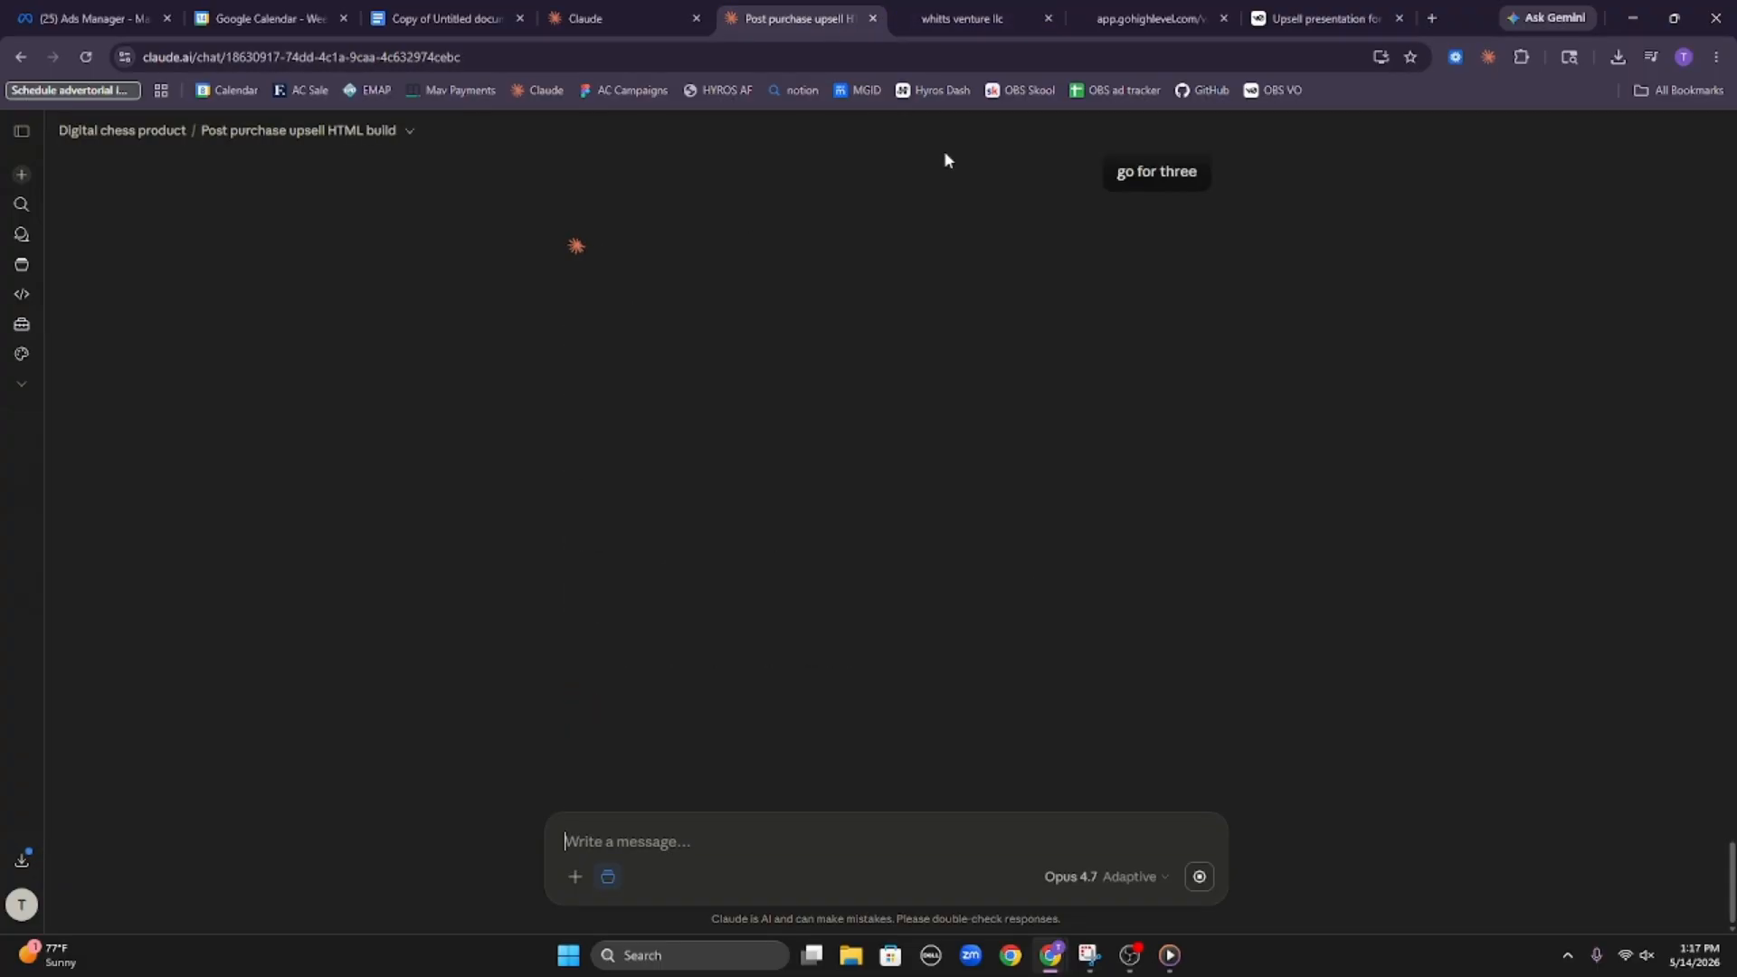
Open a fresh preview of the upsell page from the HighLevel builder and go to the second chunk's section
left_click(964, 19)
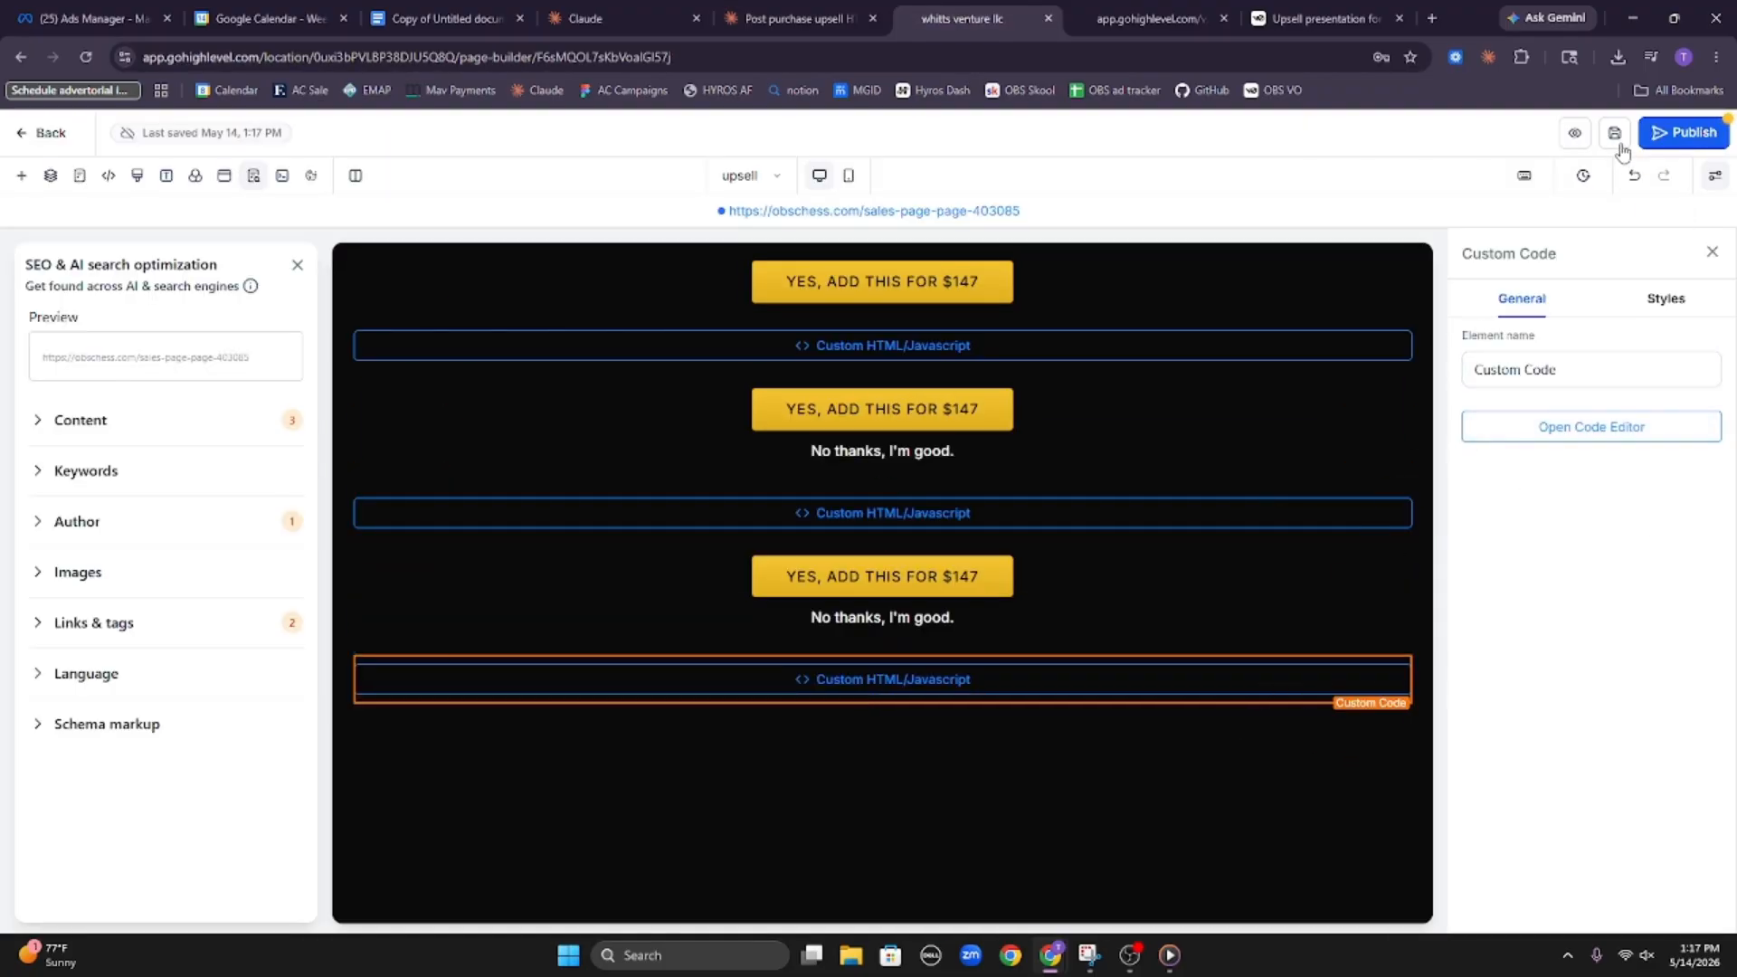
left_click(1575, 133)
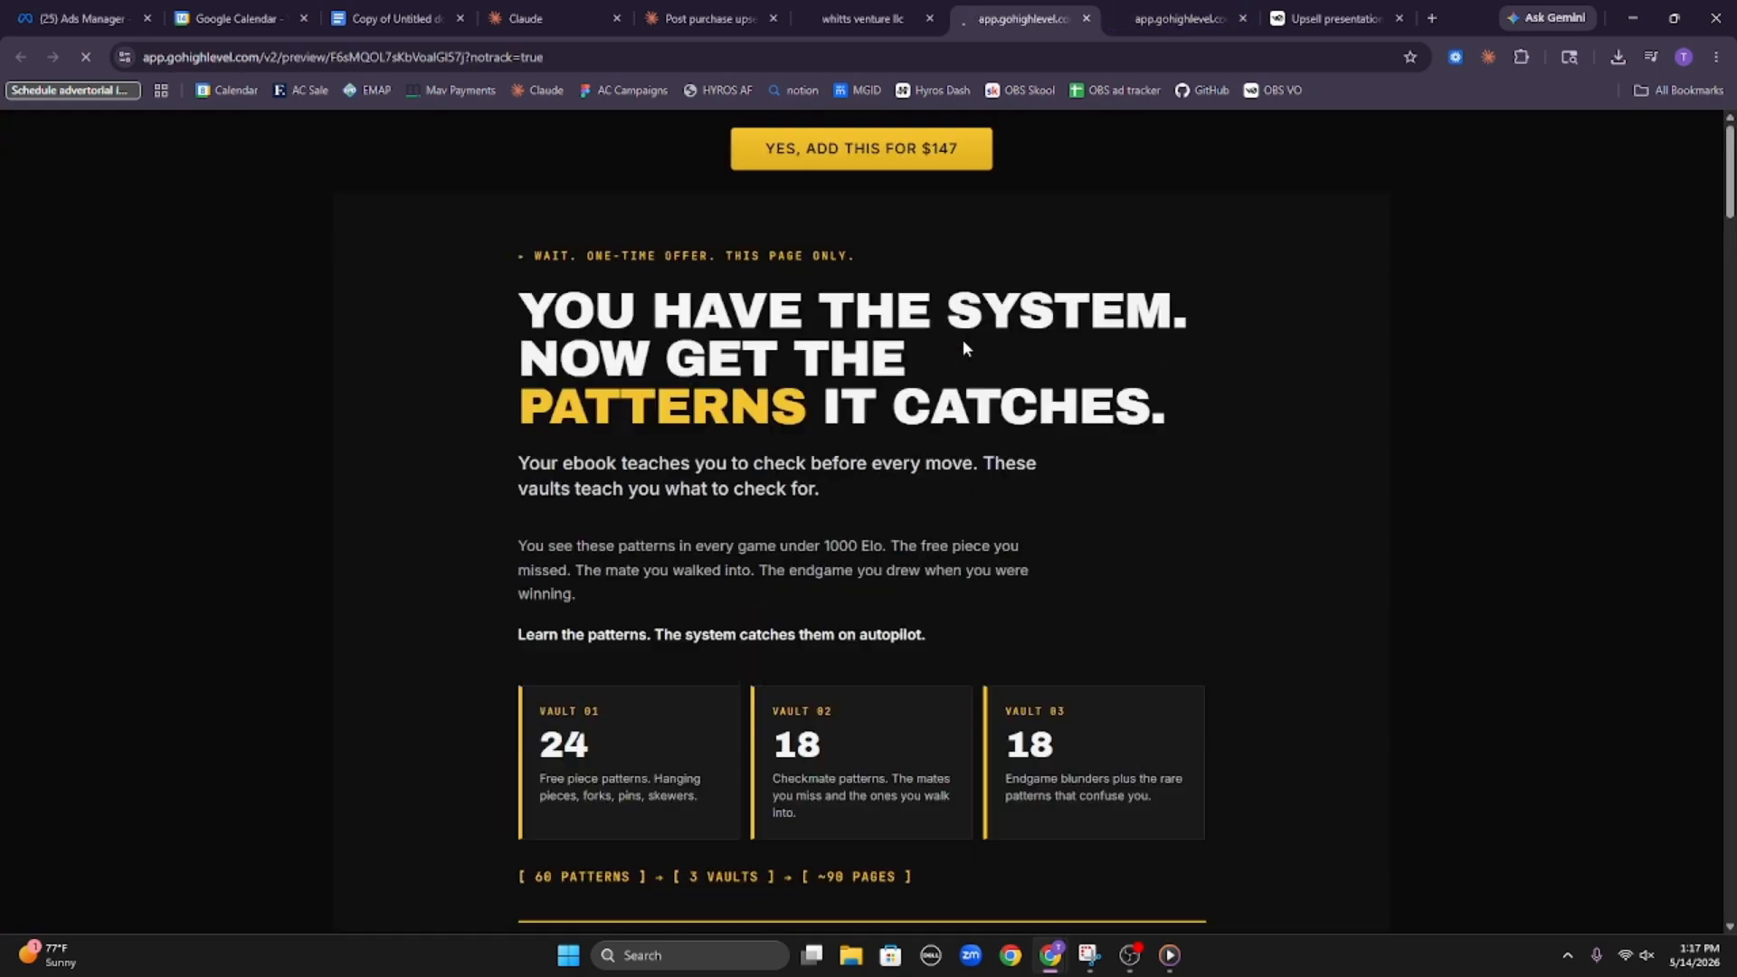
scroll(950, 398, "down", 8)
scroll(950, 402, "down", 3)
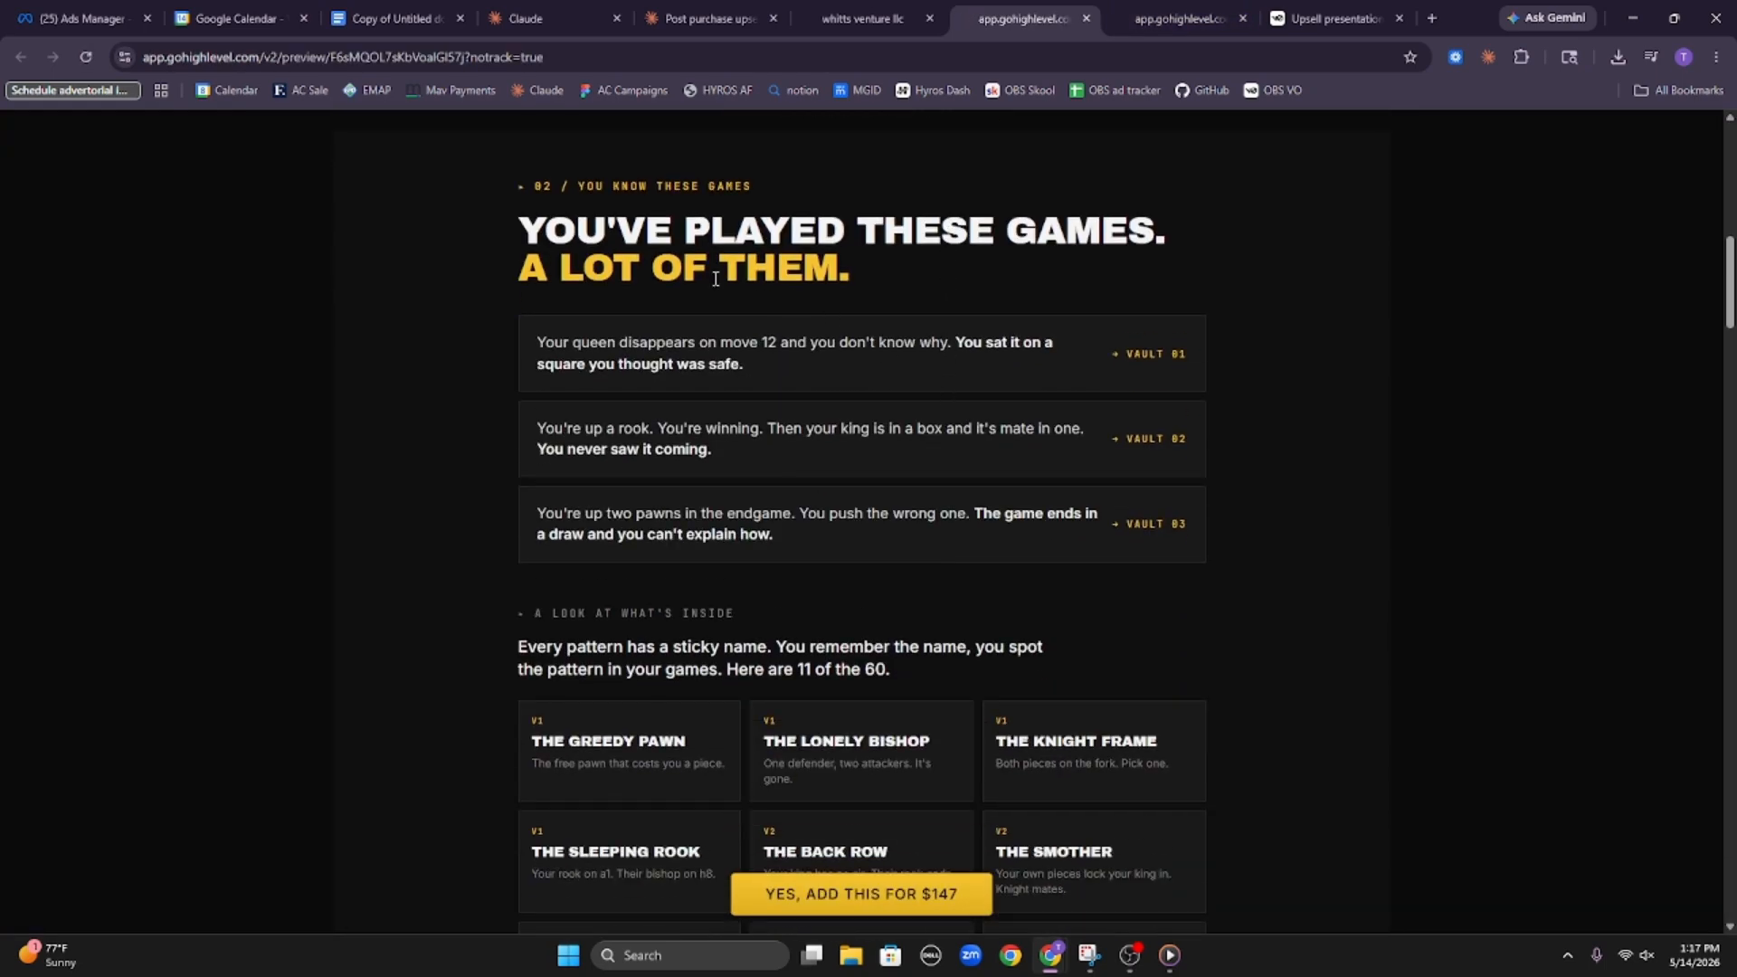
Read the "You've played these games" headline and the pain statements for Vaults 01, 02 and 03 in the upsell preview
left_click_drag(491, 208, 916, 254)
left_click(915, 253)
left_click_drag(507, 344, 854, 367)
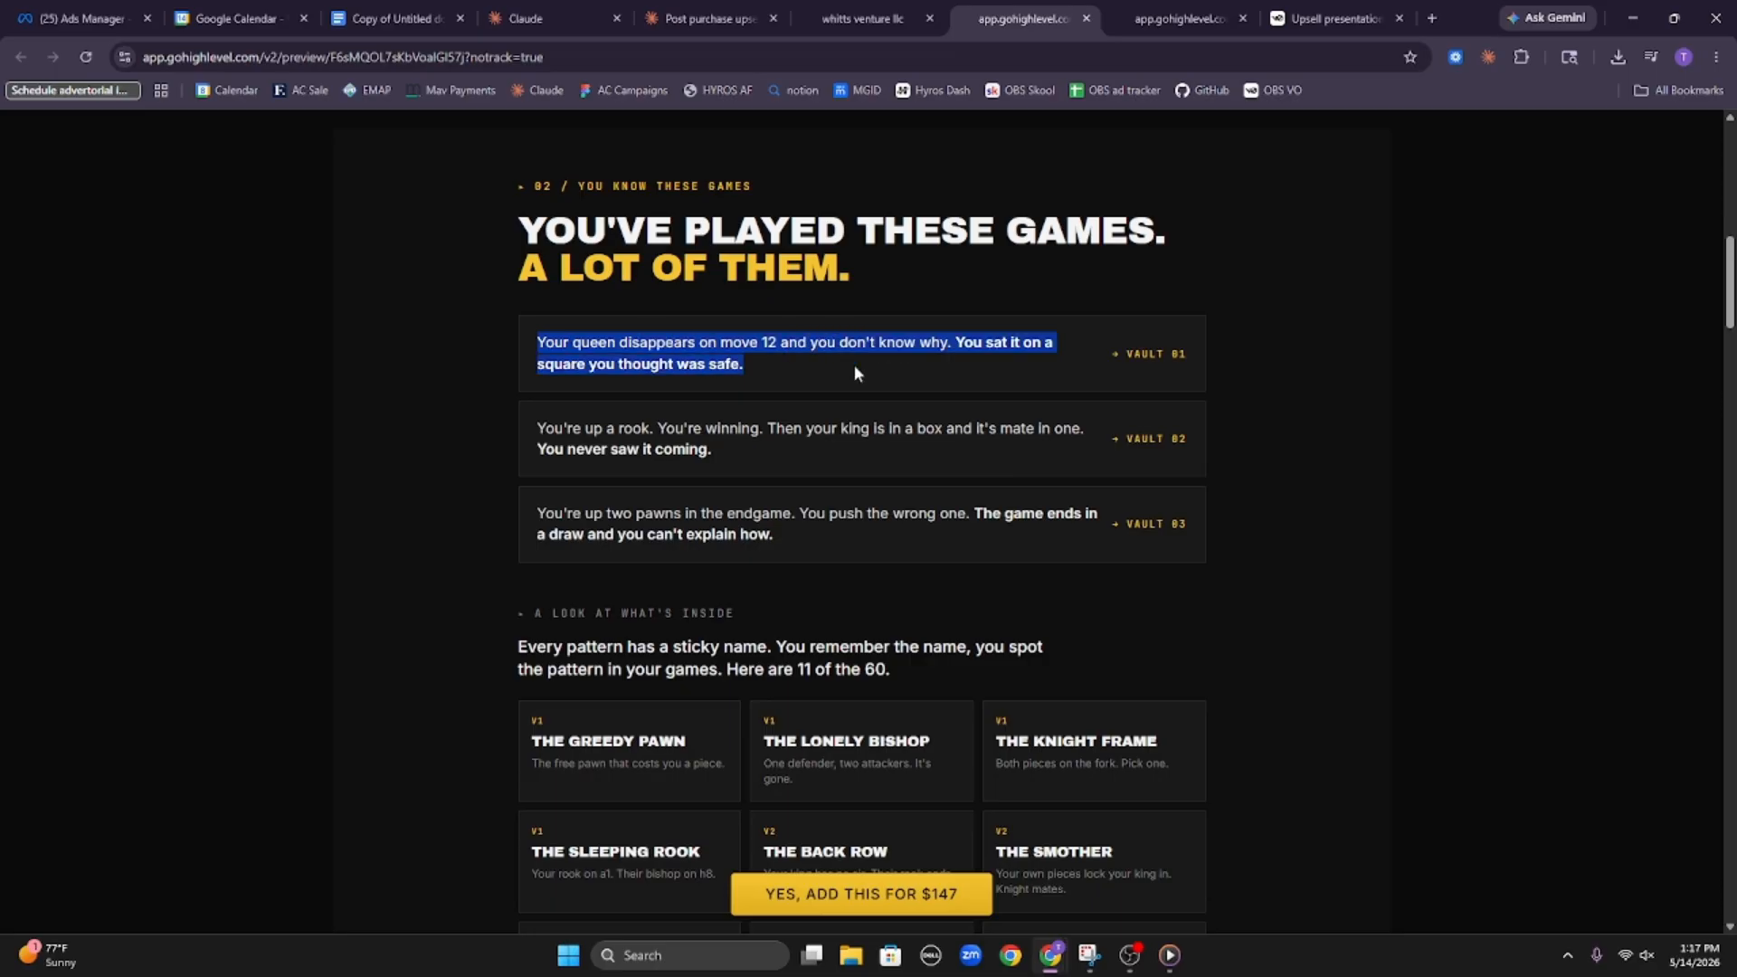
left_click(856, 367)
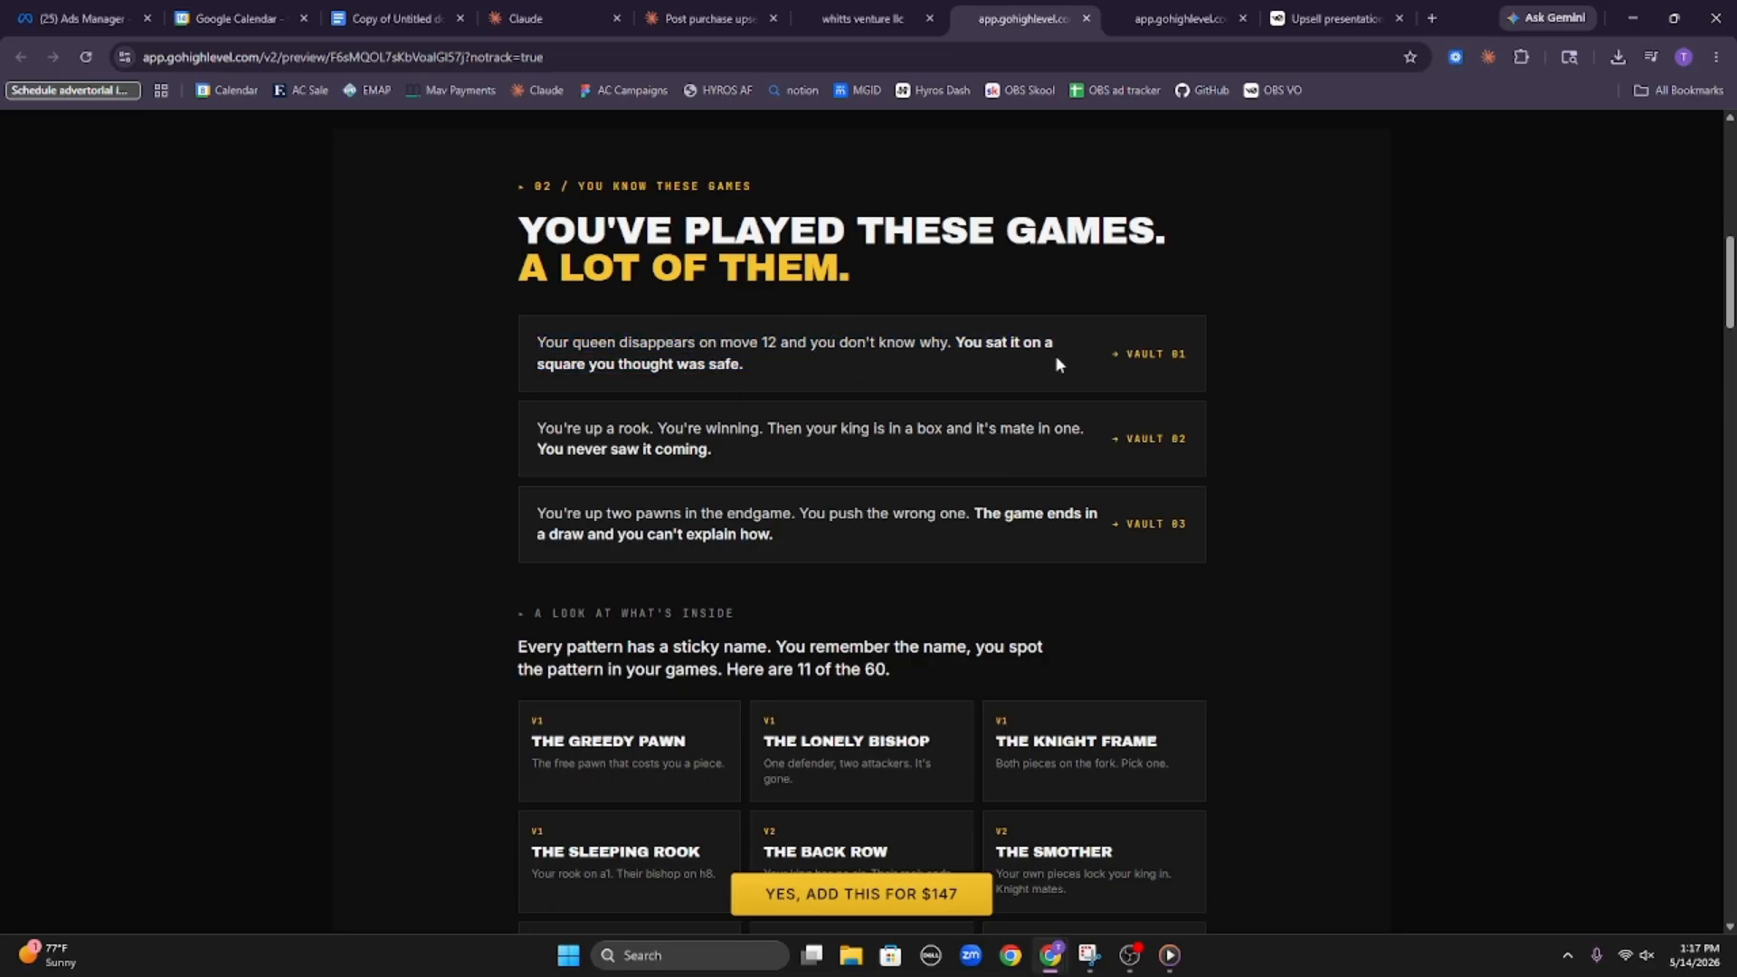
left_click_drag(1019, 350, 1353, 375)
left_click(1353, 376)
left_click_drag(540, 443, 912, 457)
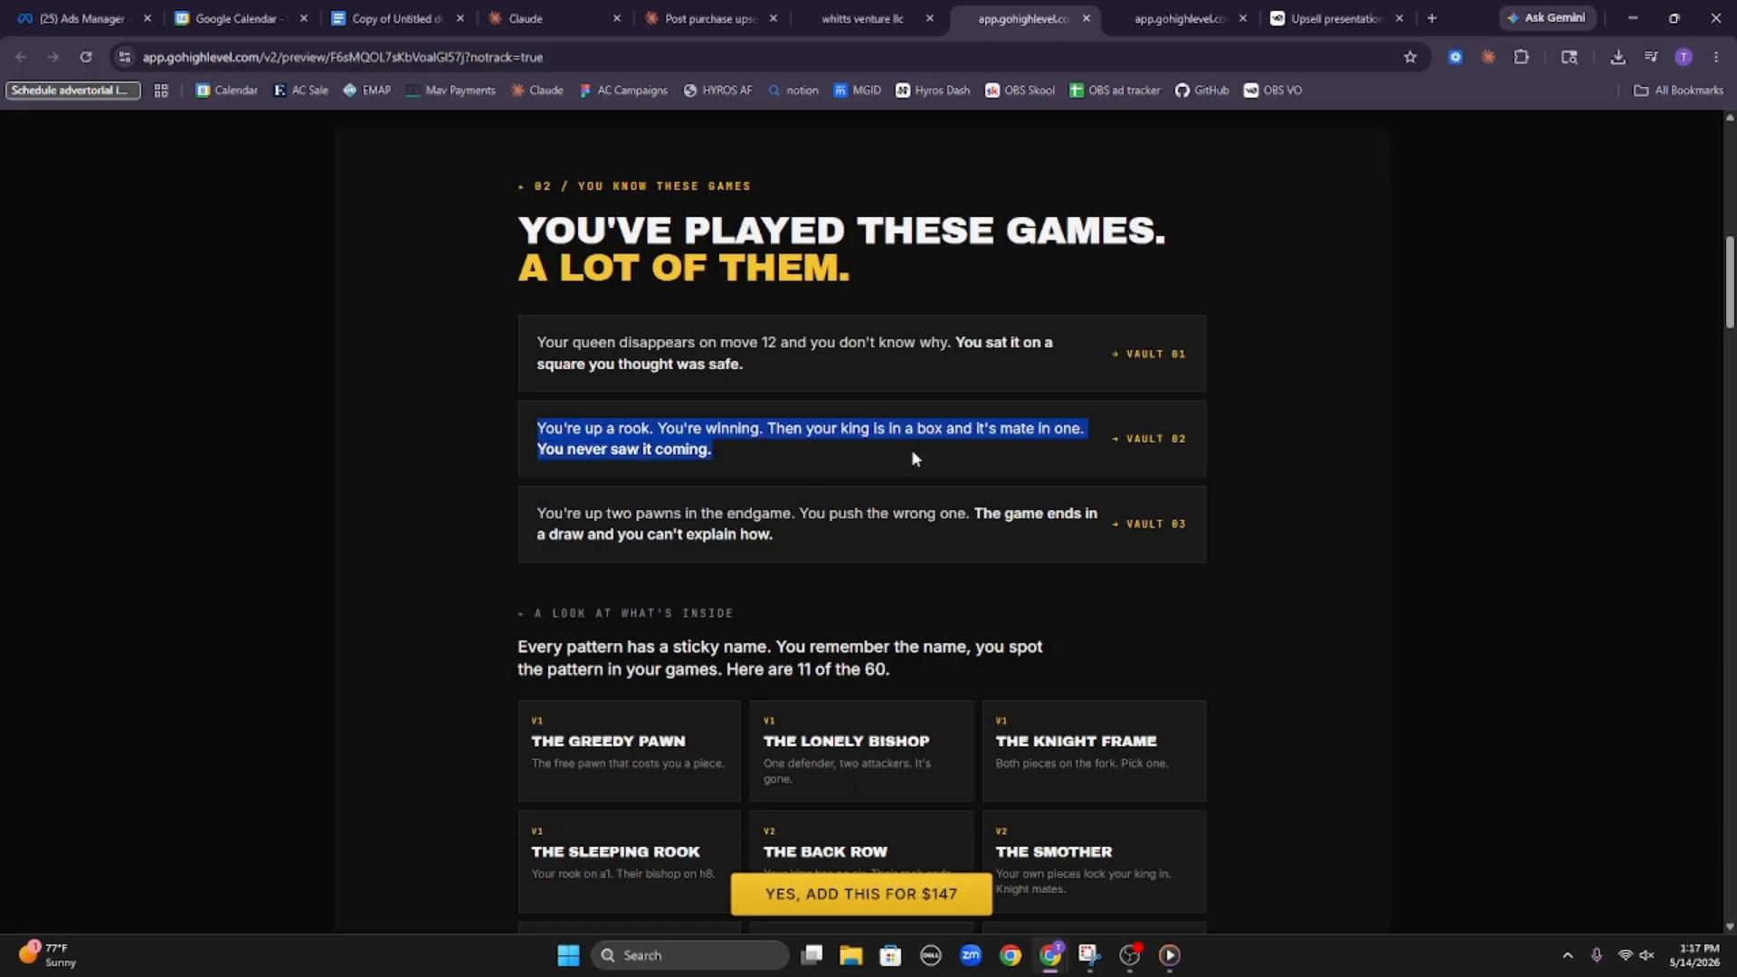
left_click(1112, 440)
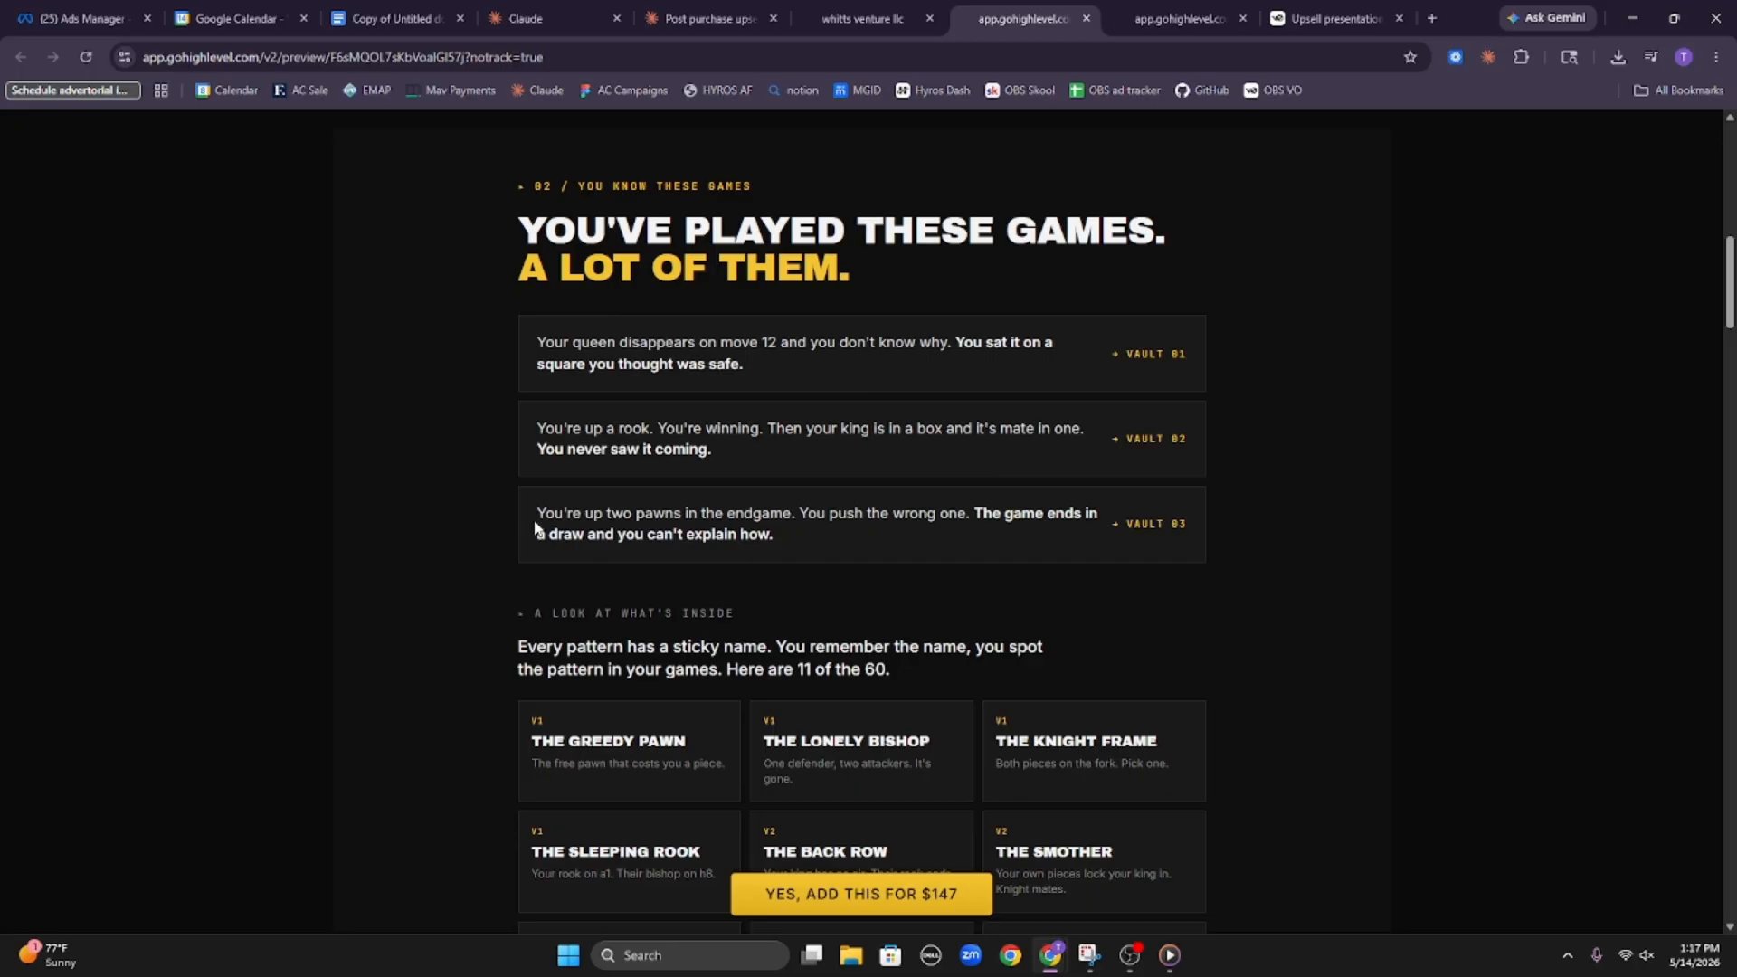
left_click_drag(534, 528, 1143, 522)
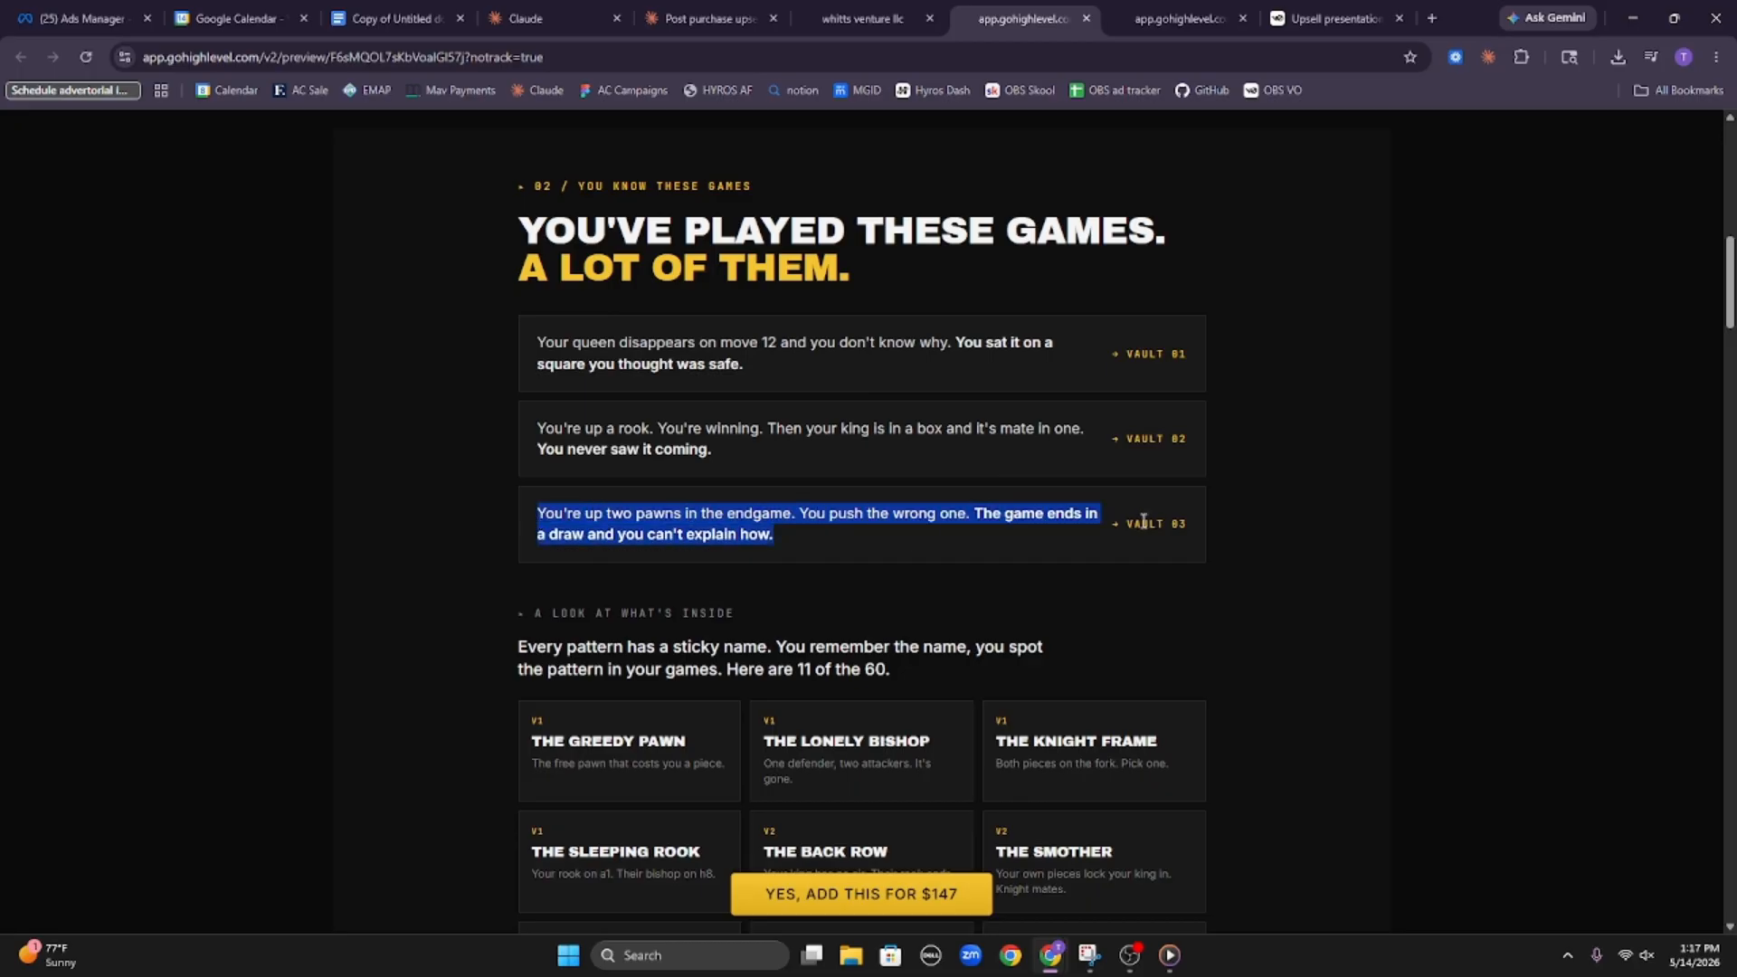
left_click(1194, 540)
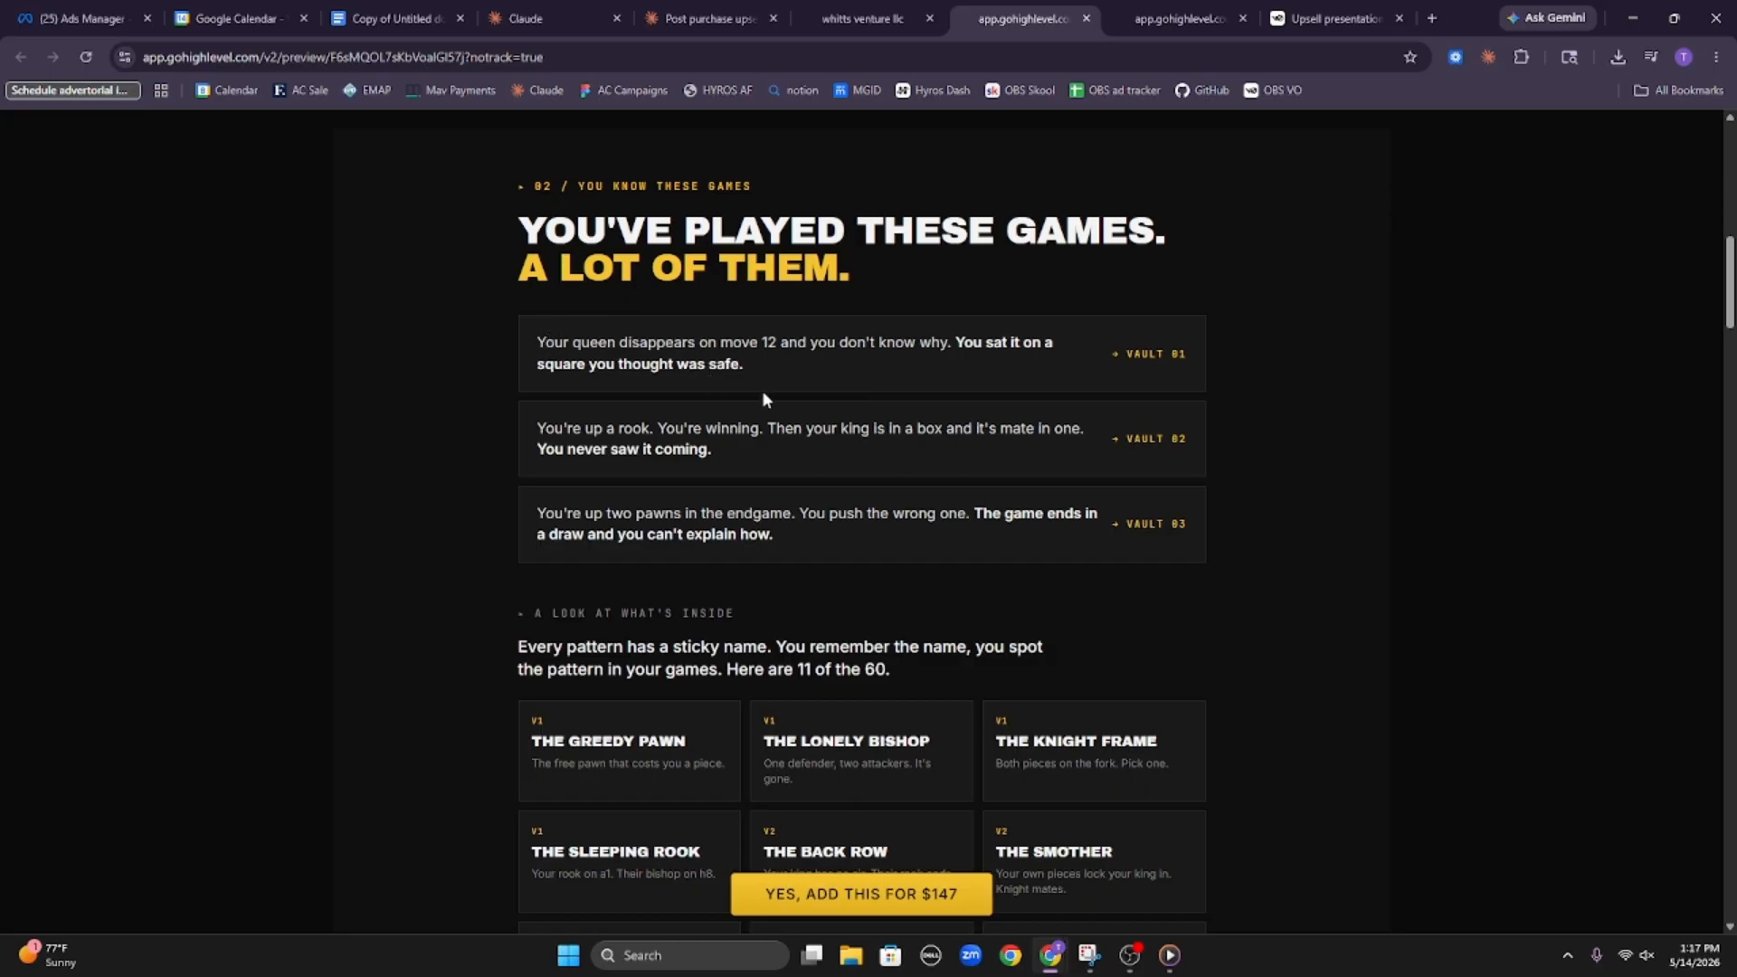
Examine the grid of named chess pattern cards in the upsell preview and go back to the main headline
scroll(889, 604, "down", 5)
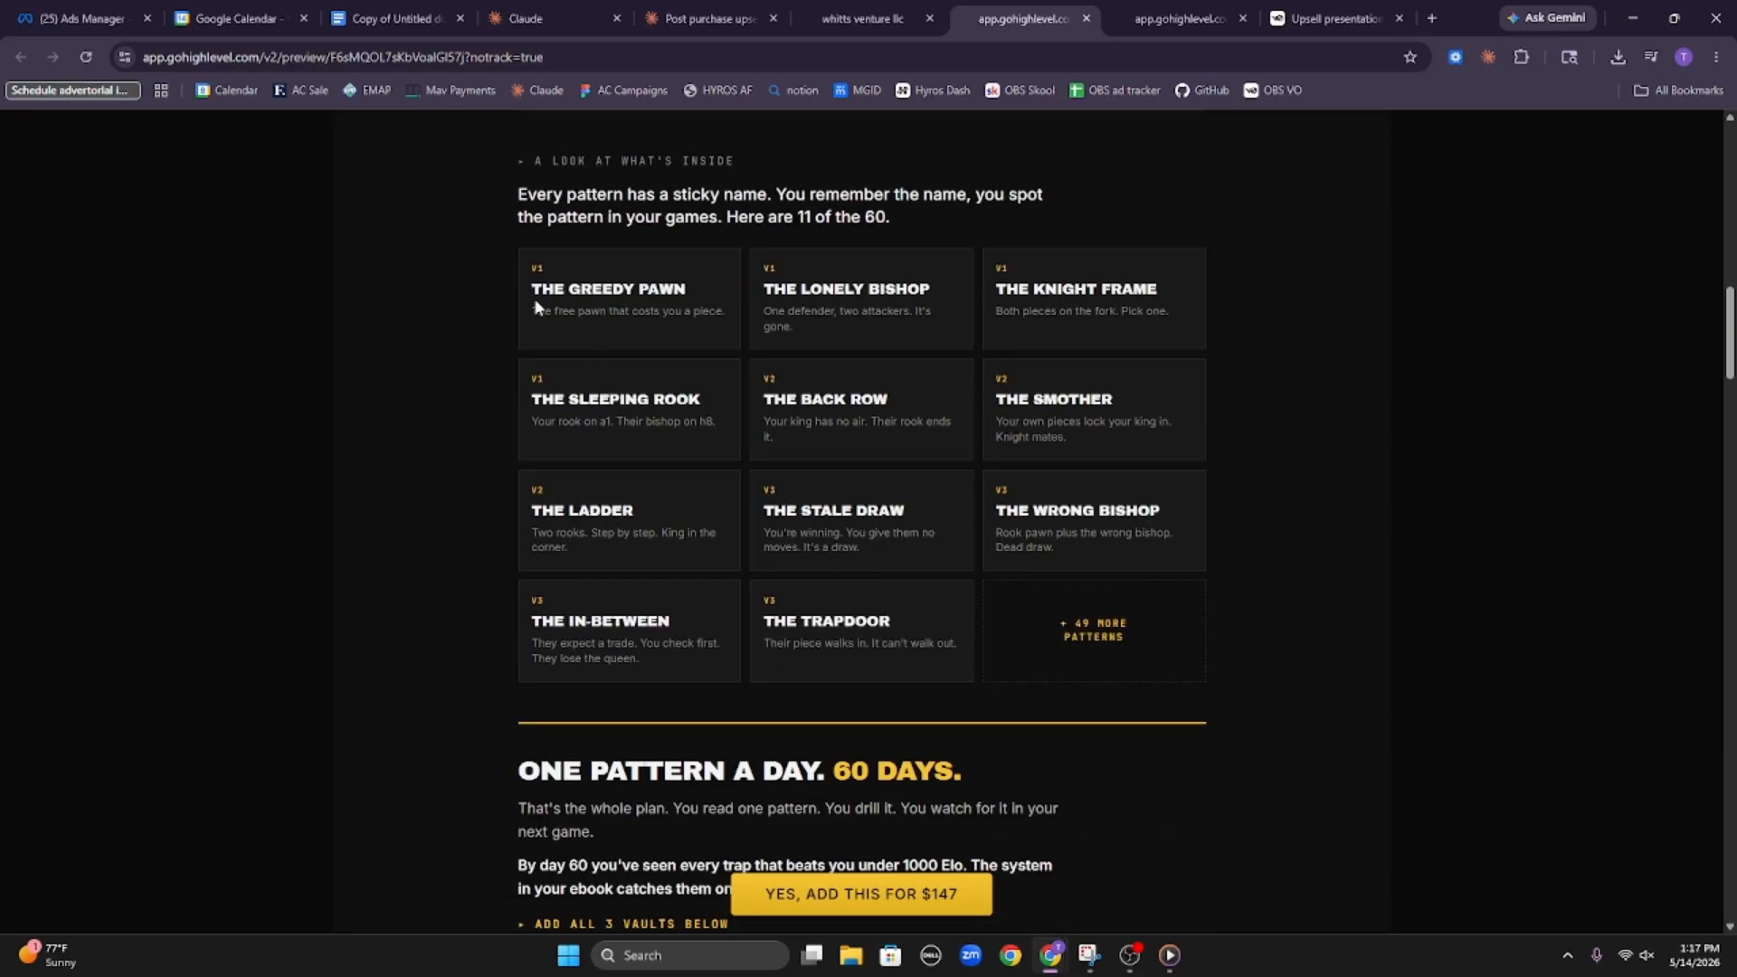
left_click_drag(556, 294, 1239, 552)
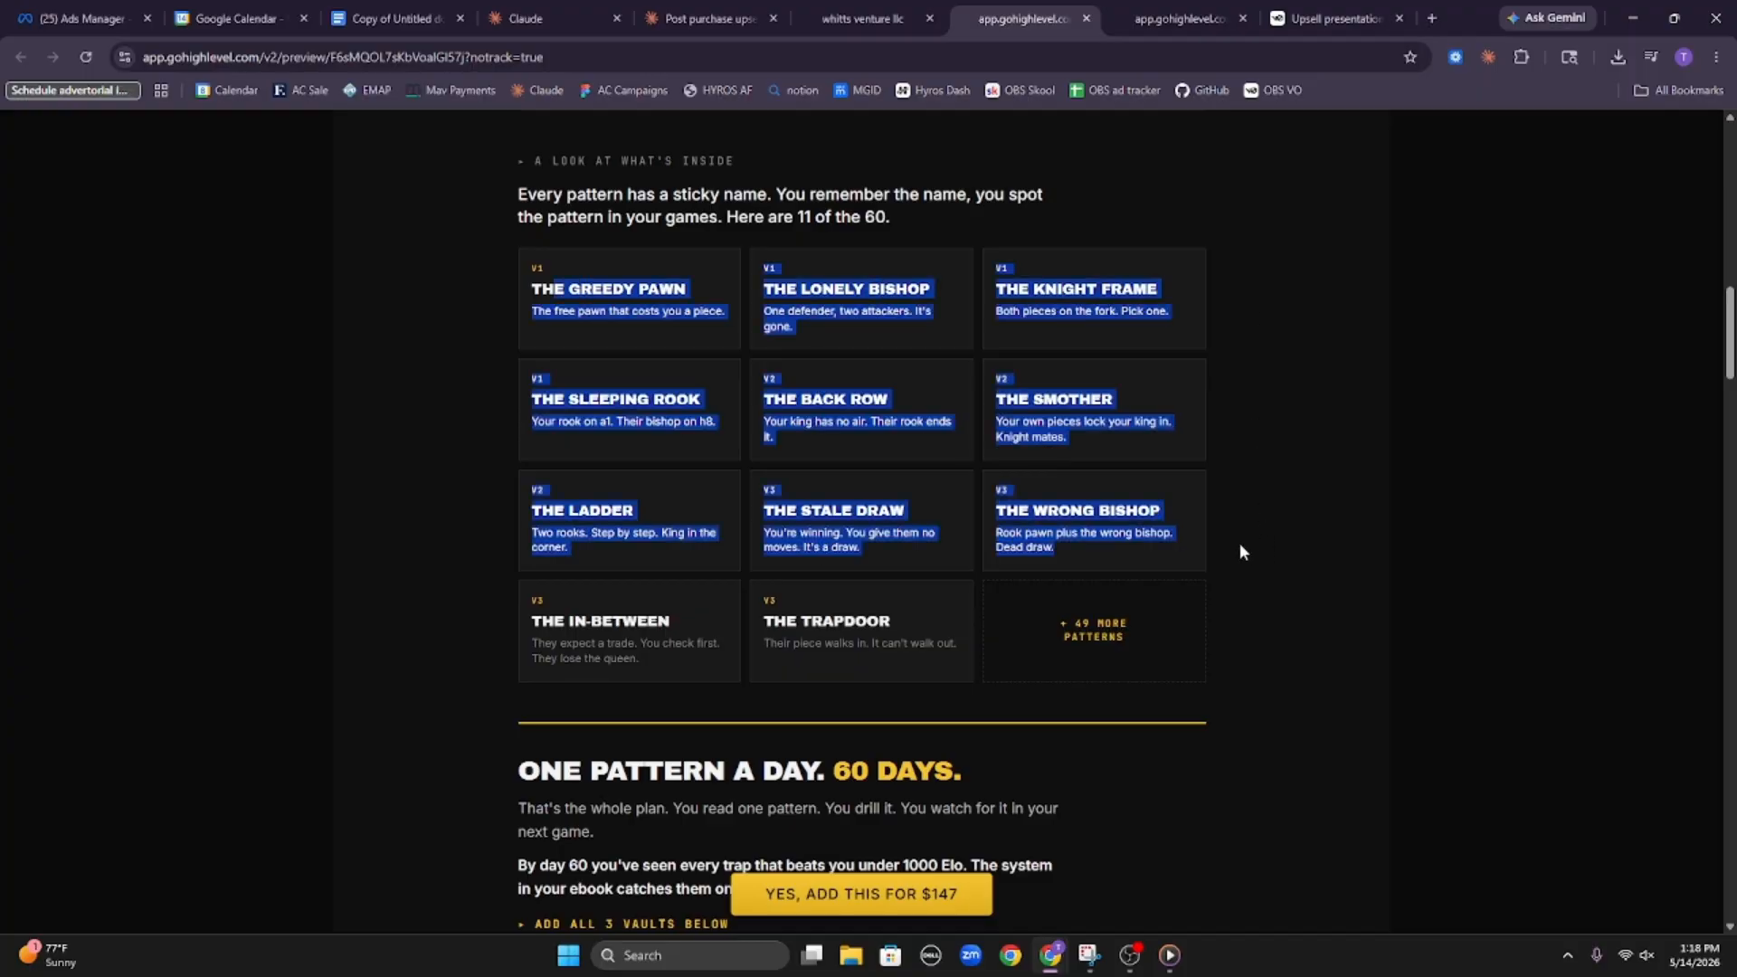
scroll(1191, 594, "up", 1)
scroll(1068, 726, "up", 6)
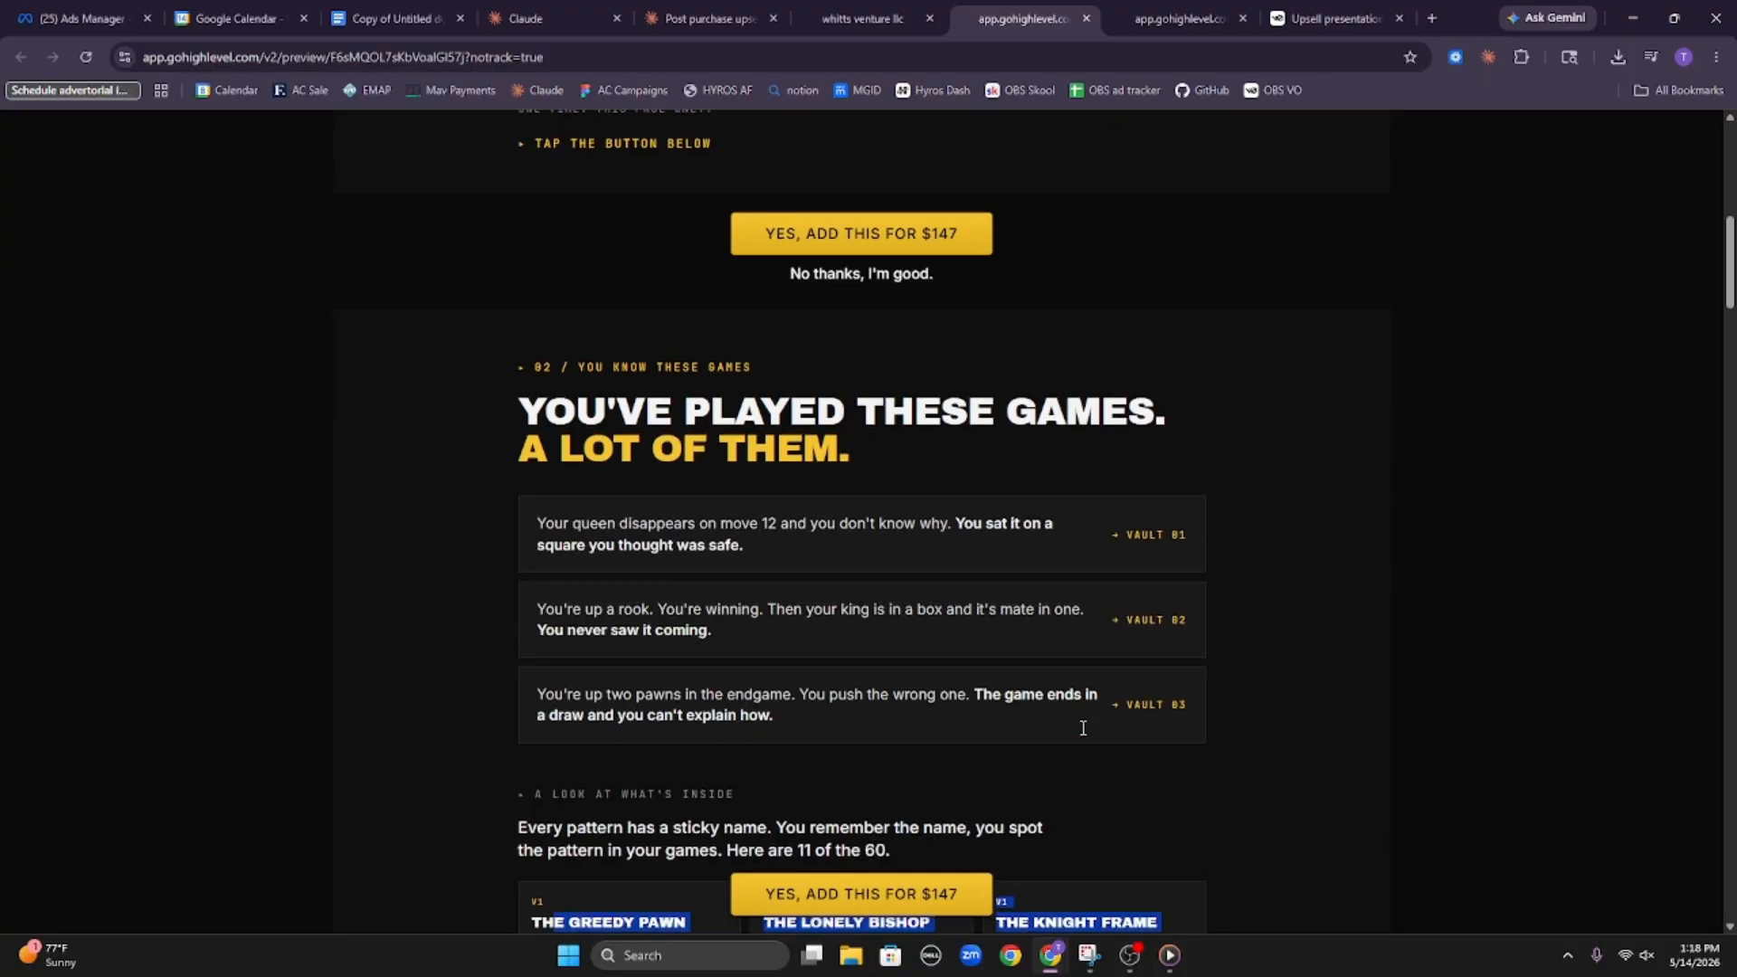
scroll(1083, 728, "up", 9)
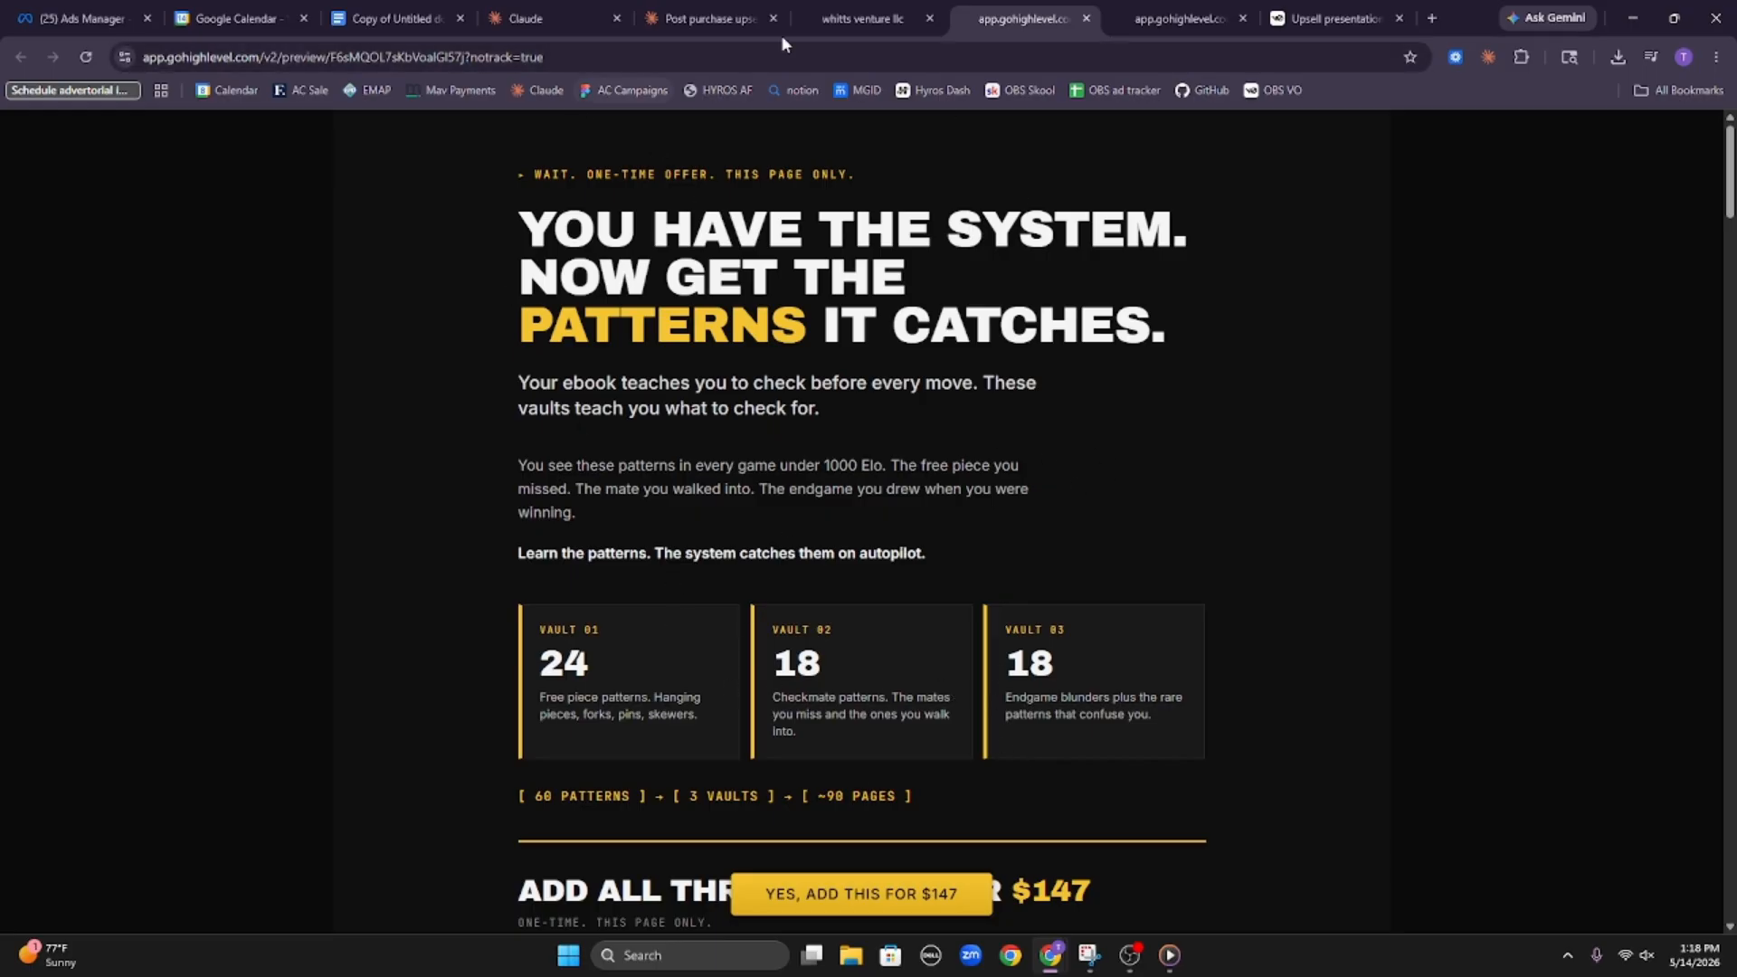
Review the three-vault offer and its $147 call to action with the decline line in the upsell preview
scroll(792, 447, "down", 6)
scroll(738, 527, "up", 3)
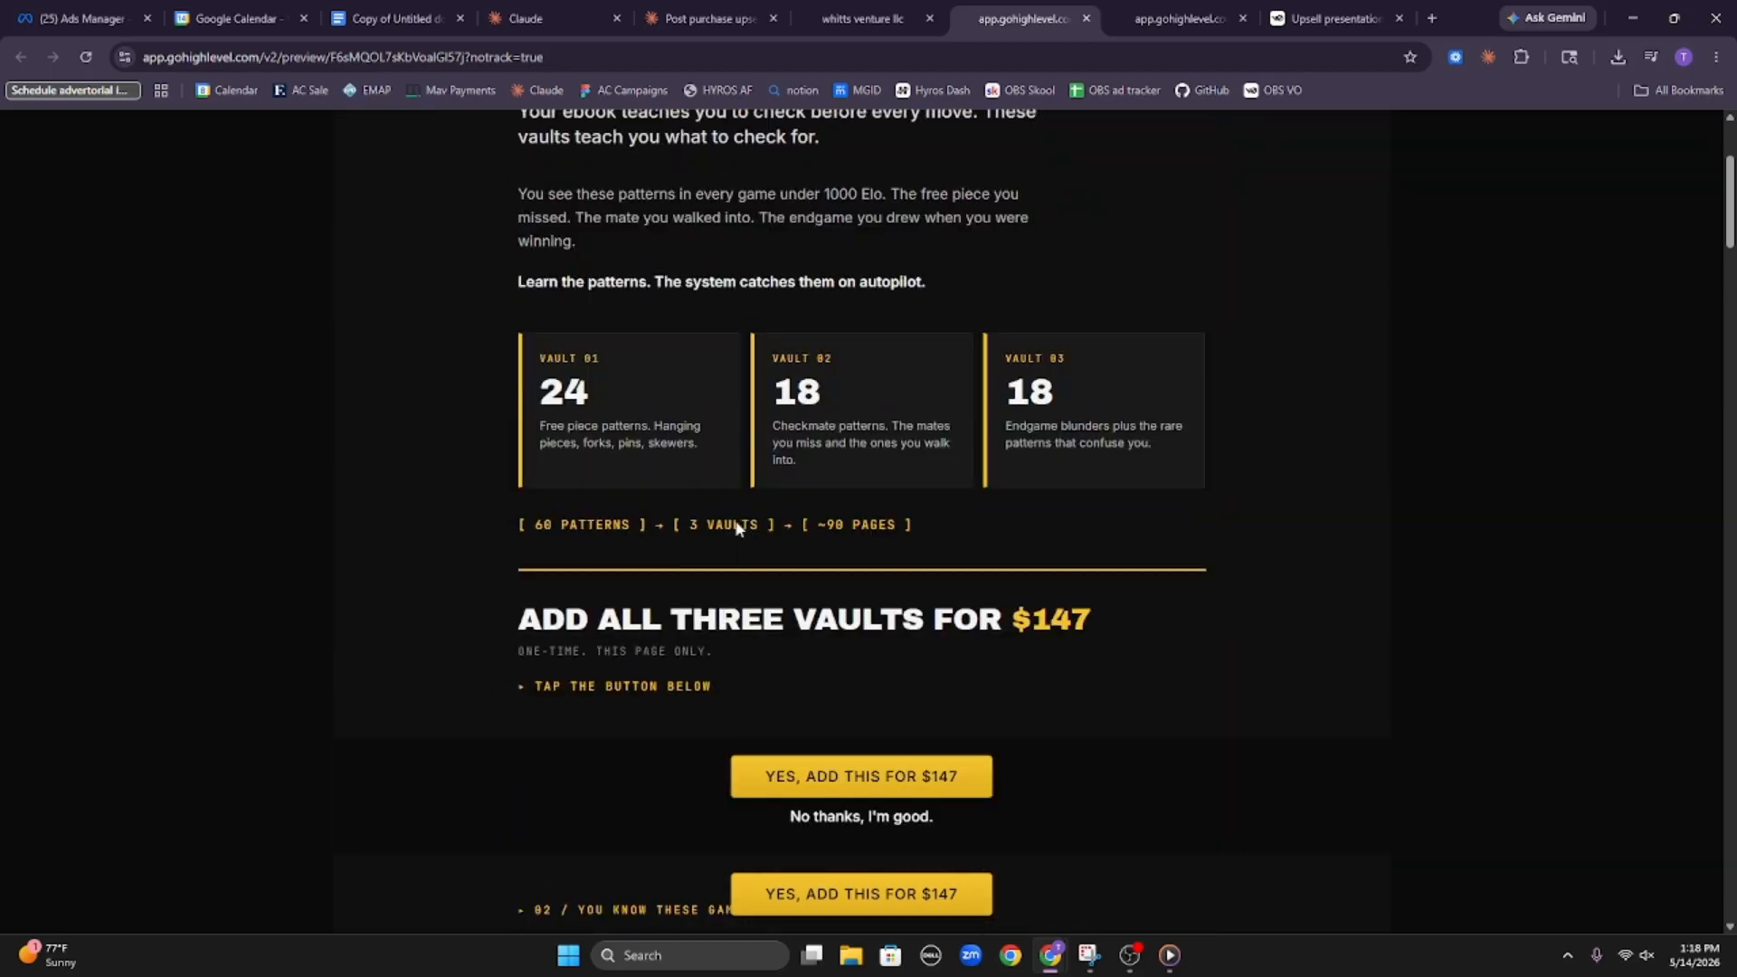
scroll(767, 582, "down", 3)
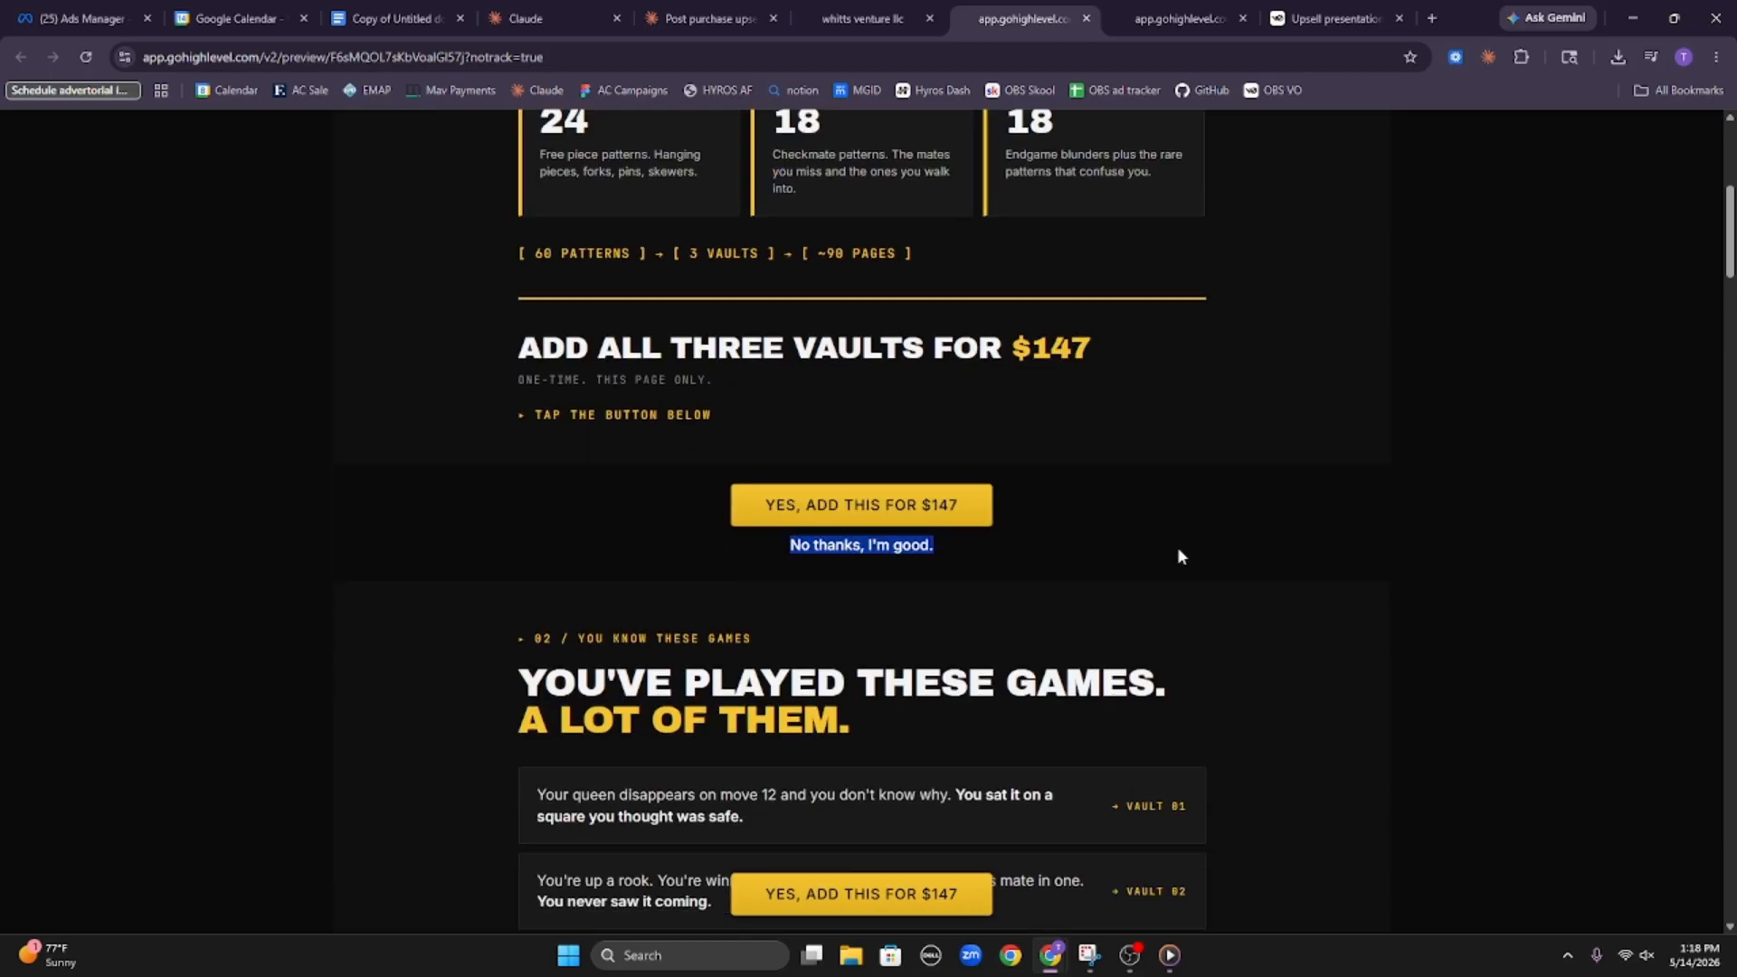
Check the decline footer note in the Claude upsell chat, and find and copy the chunk three HTML above it
left_click(710, 18)
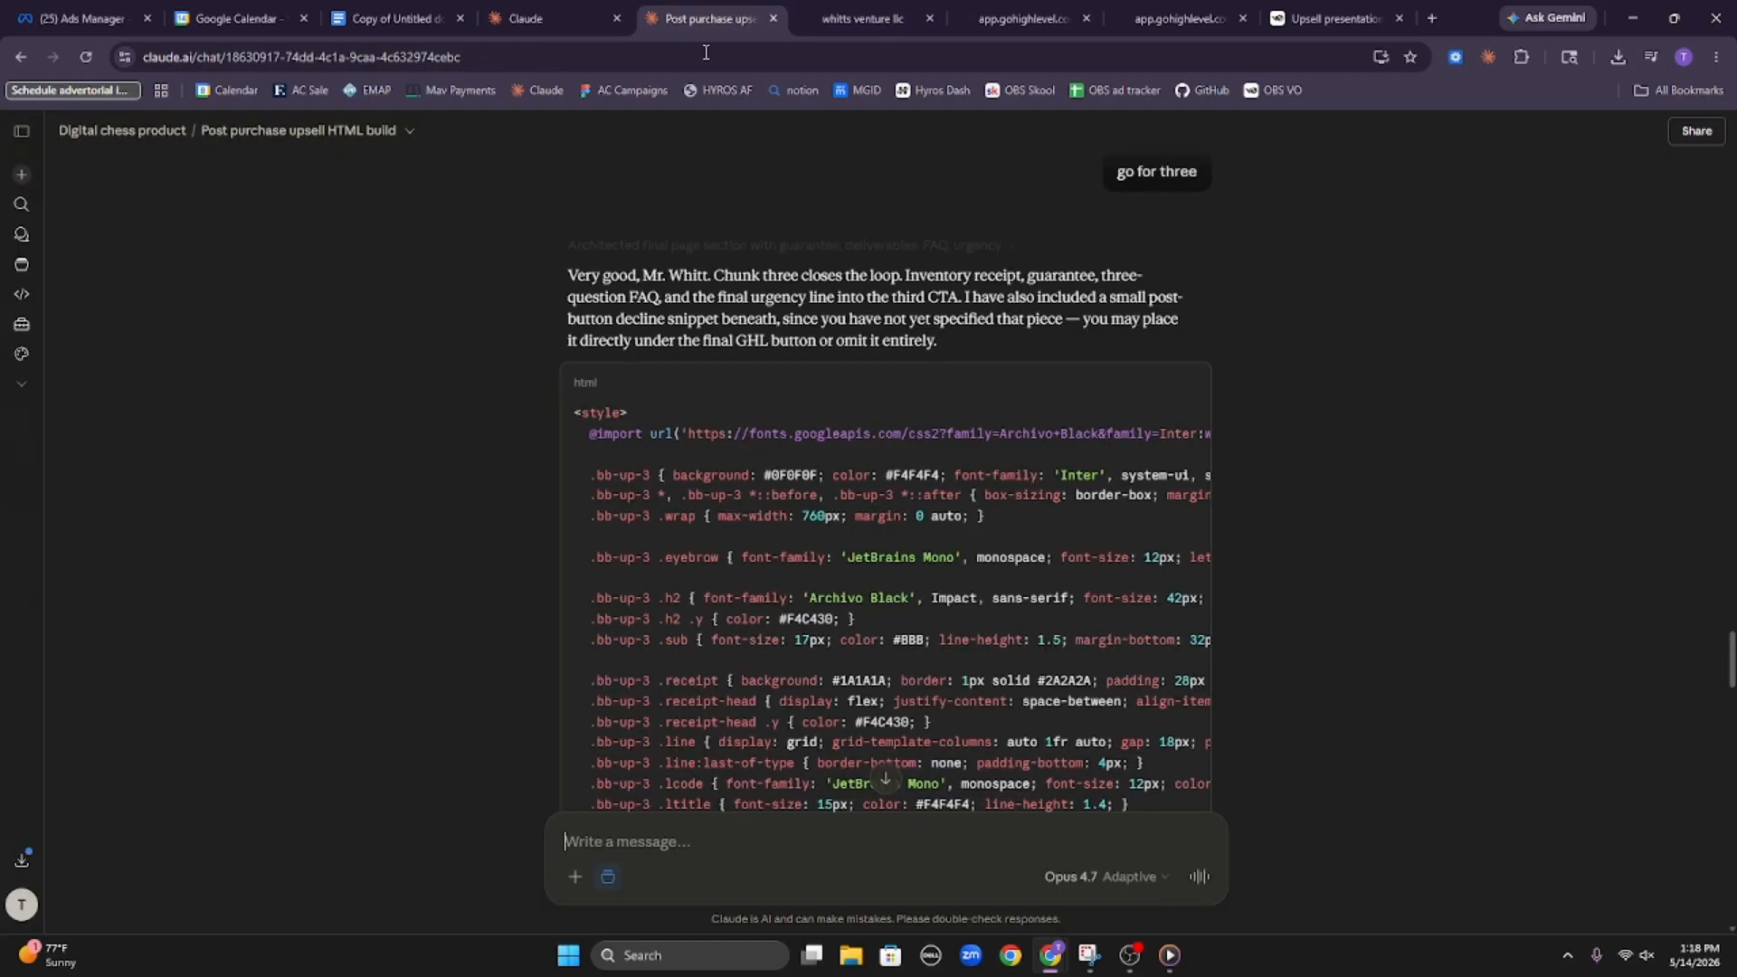
scroll(1105, 532, "down", 20)
scroll(1121, 545, "down", 7)
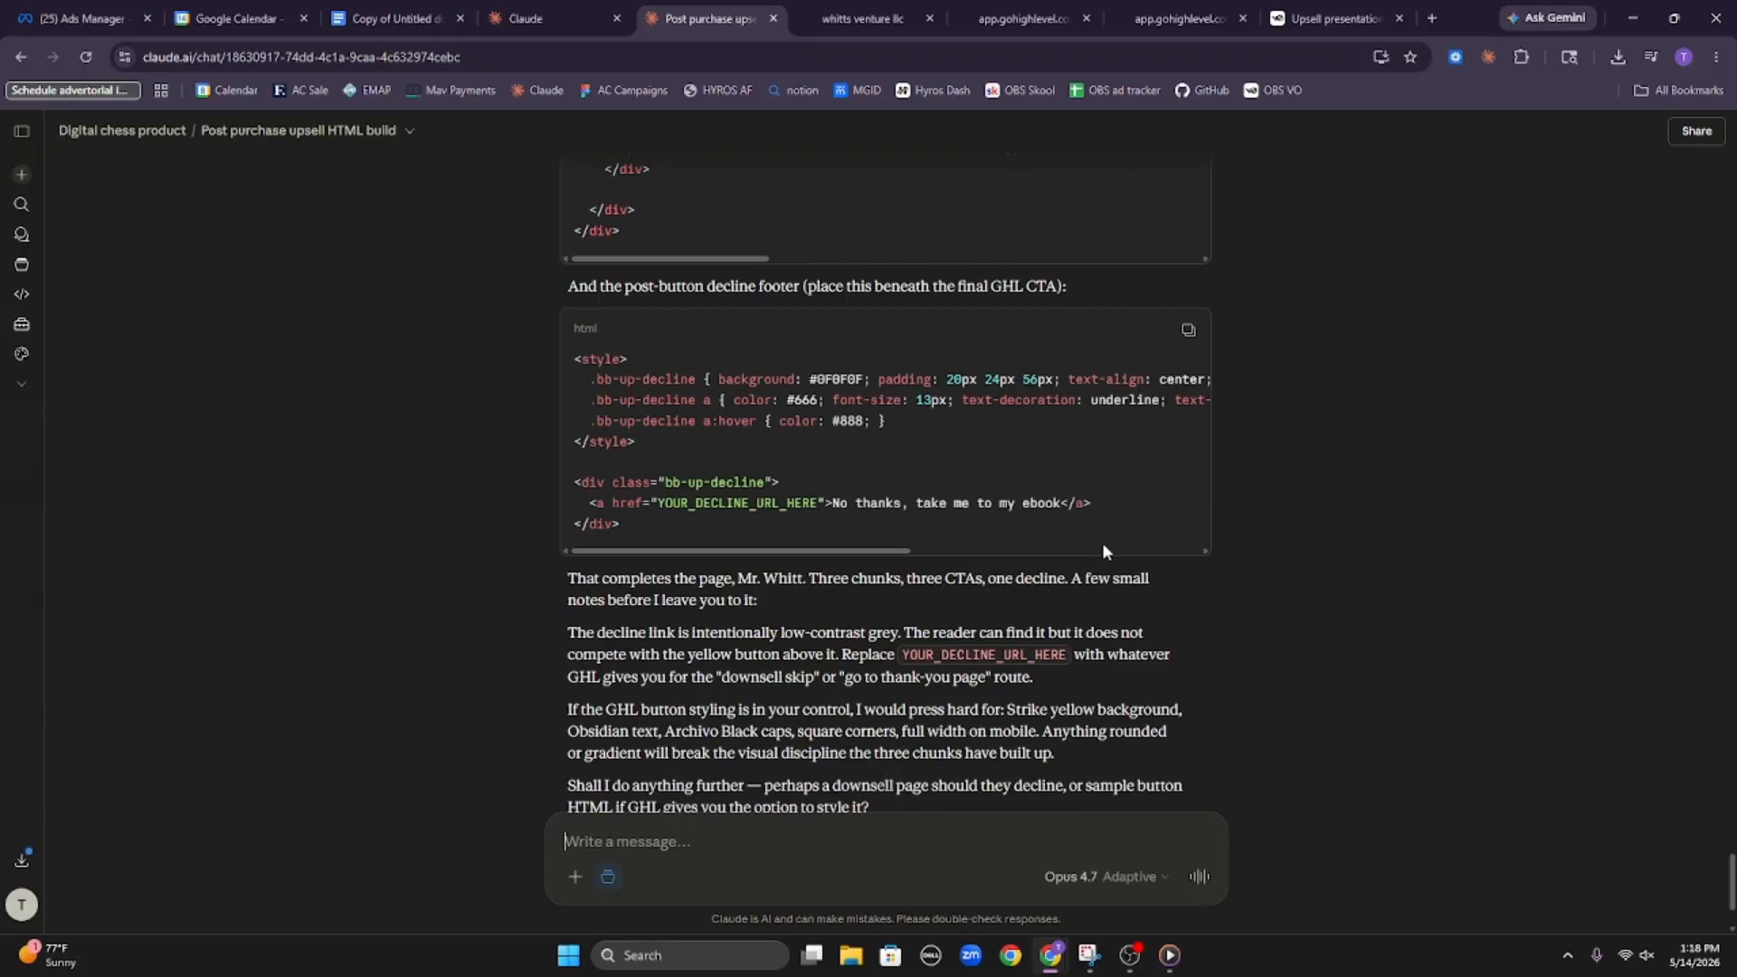
scroll(814, 506, "up", 3)
scroll(636, 482, "down", 1)
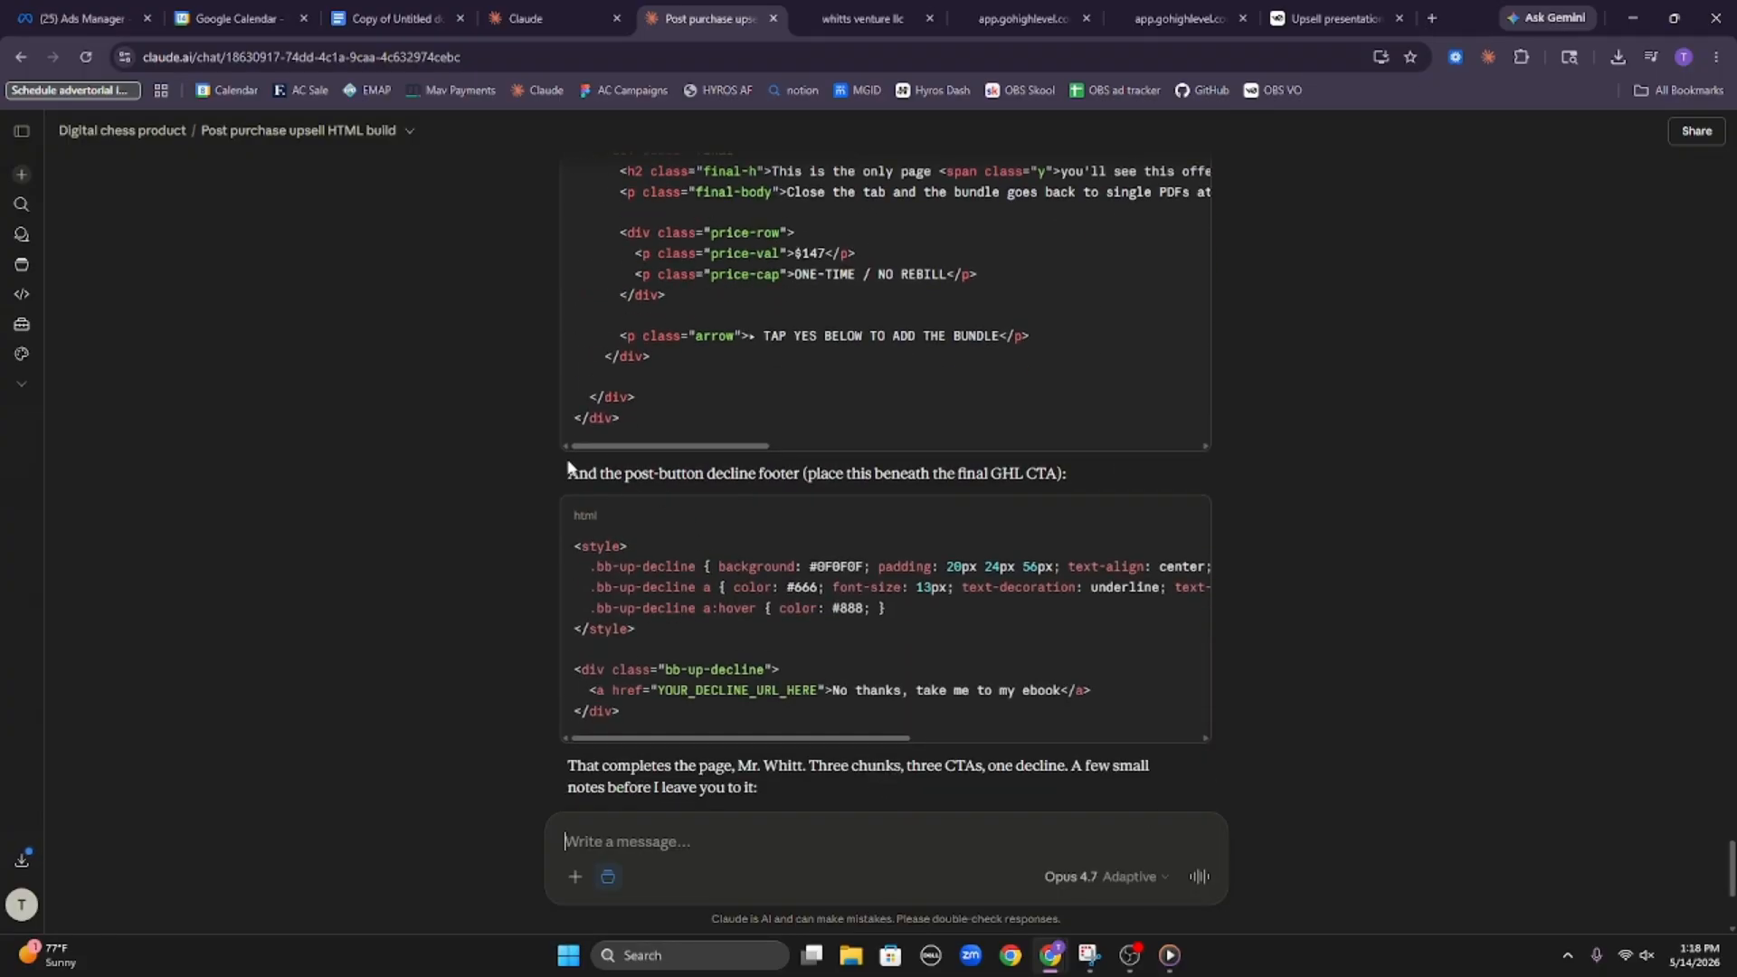
left_click_drag(568, 467, 1072, 486)
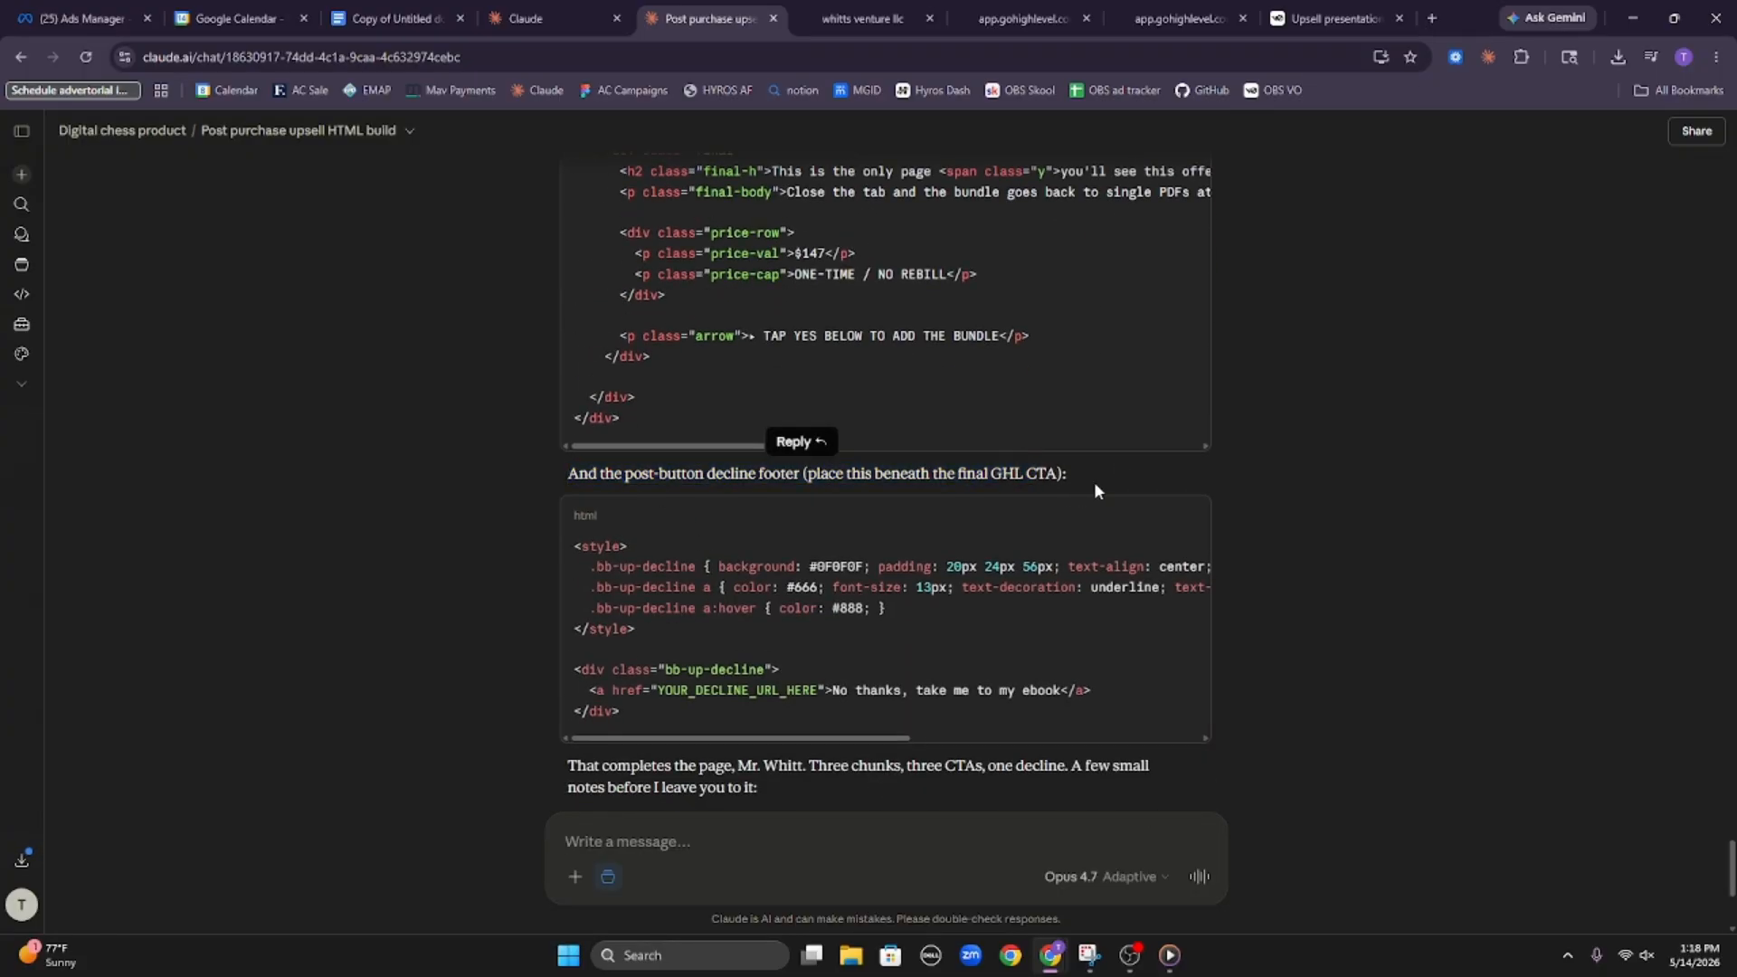
scroll(1067, 498, "up", 7)
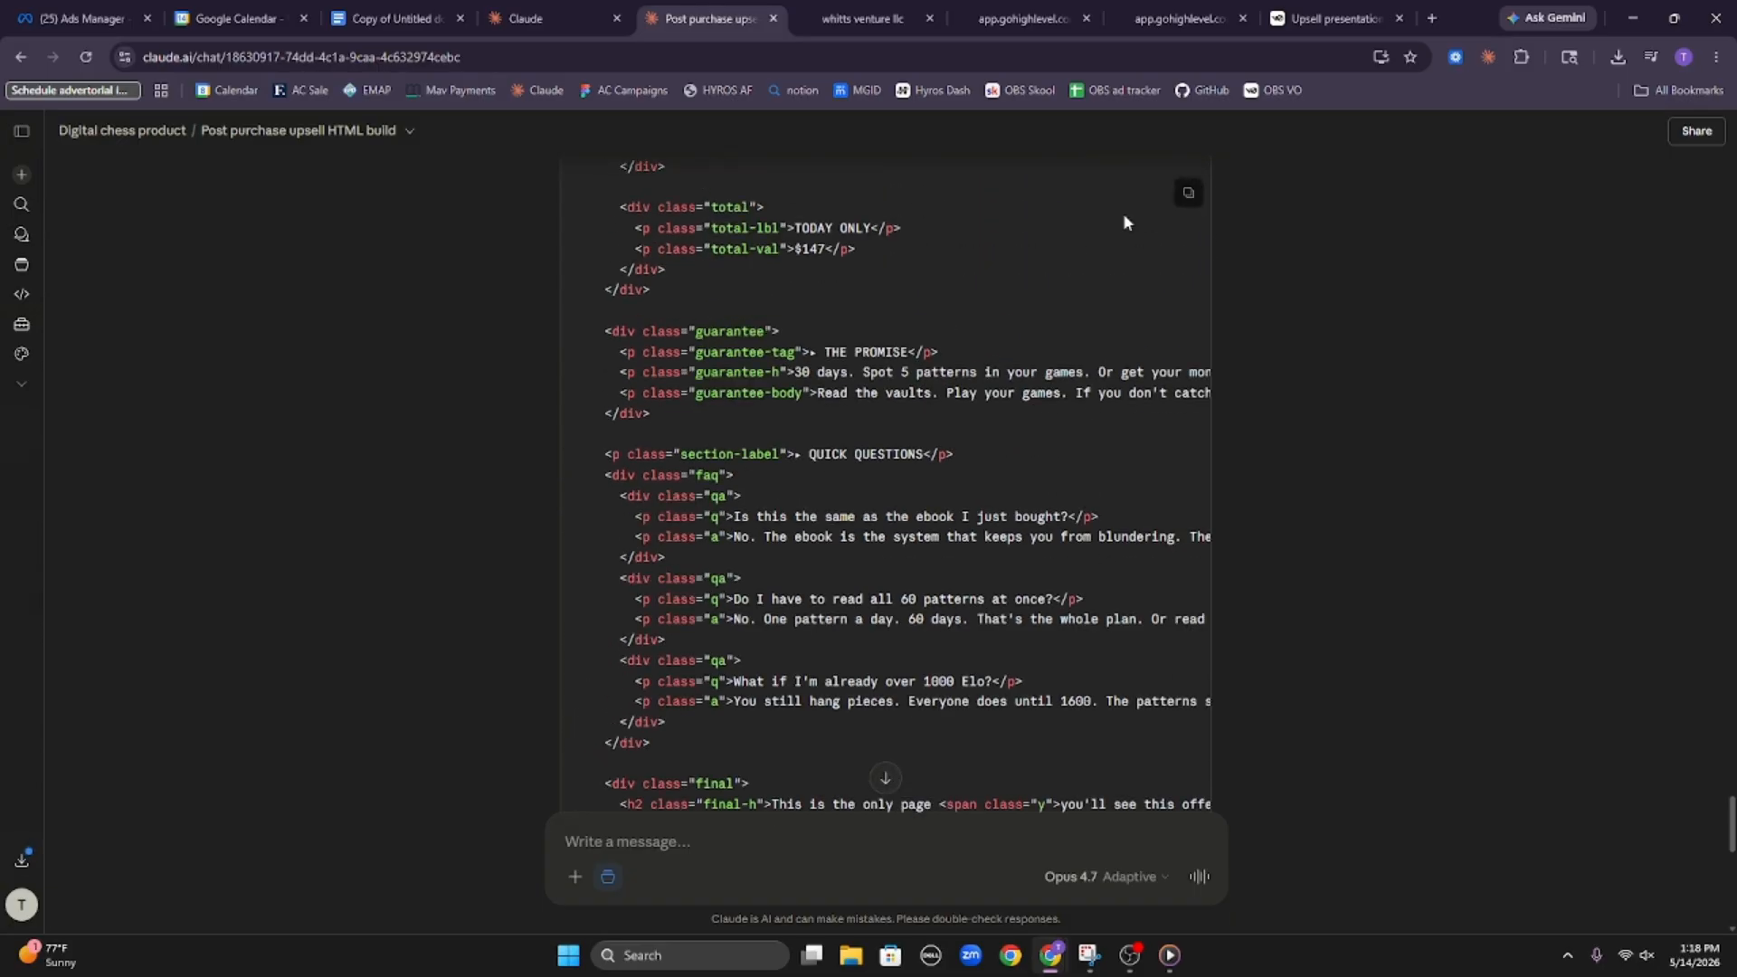
Put the chunk three HTML into the last custom code element of the HighLevel upsell page and save the page
left_click(862, 18)
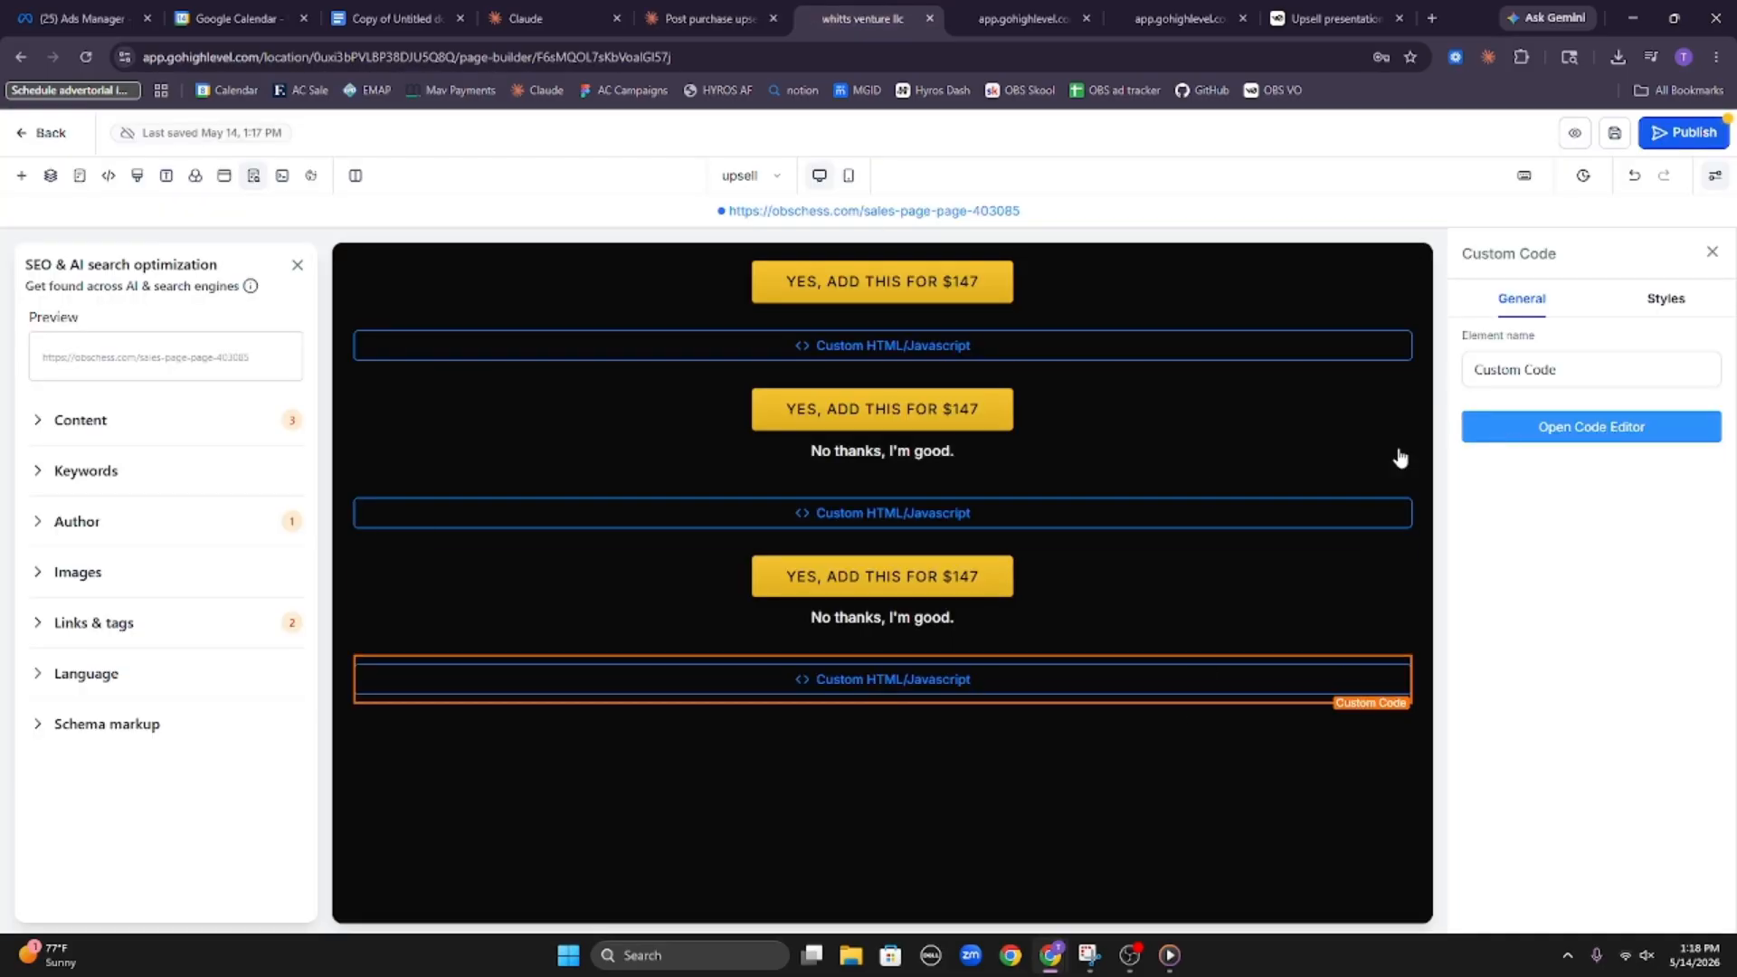
left_click(1538, 427)
scroll(989, 515, "down", 20)
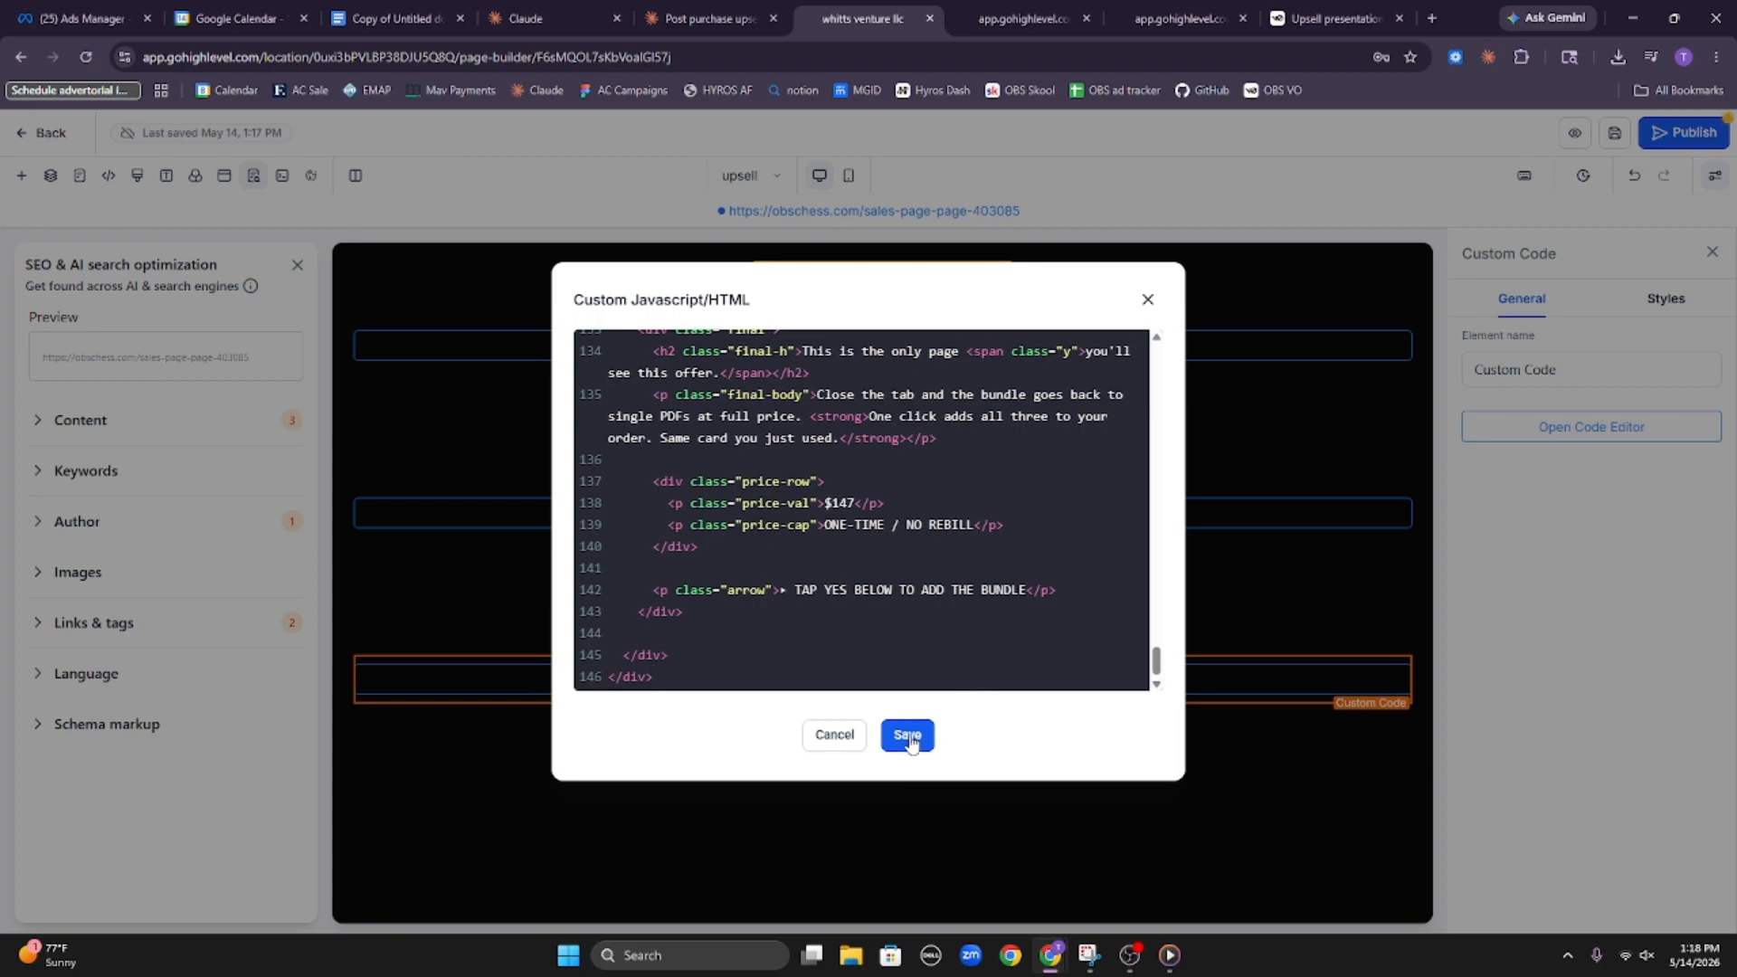
left_click(908, 736)
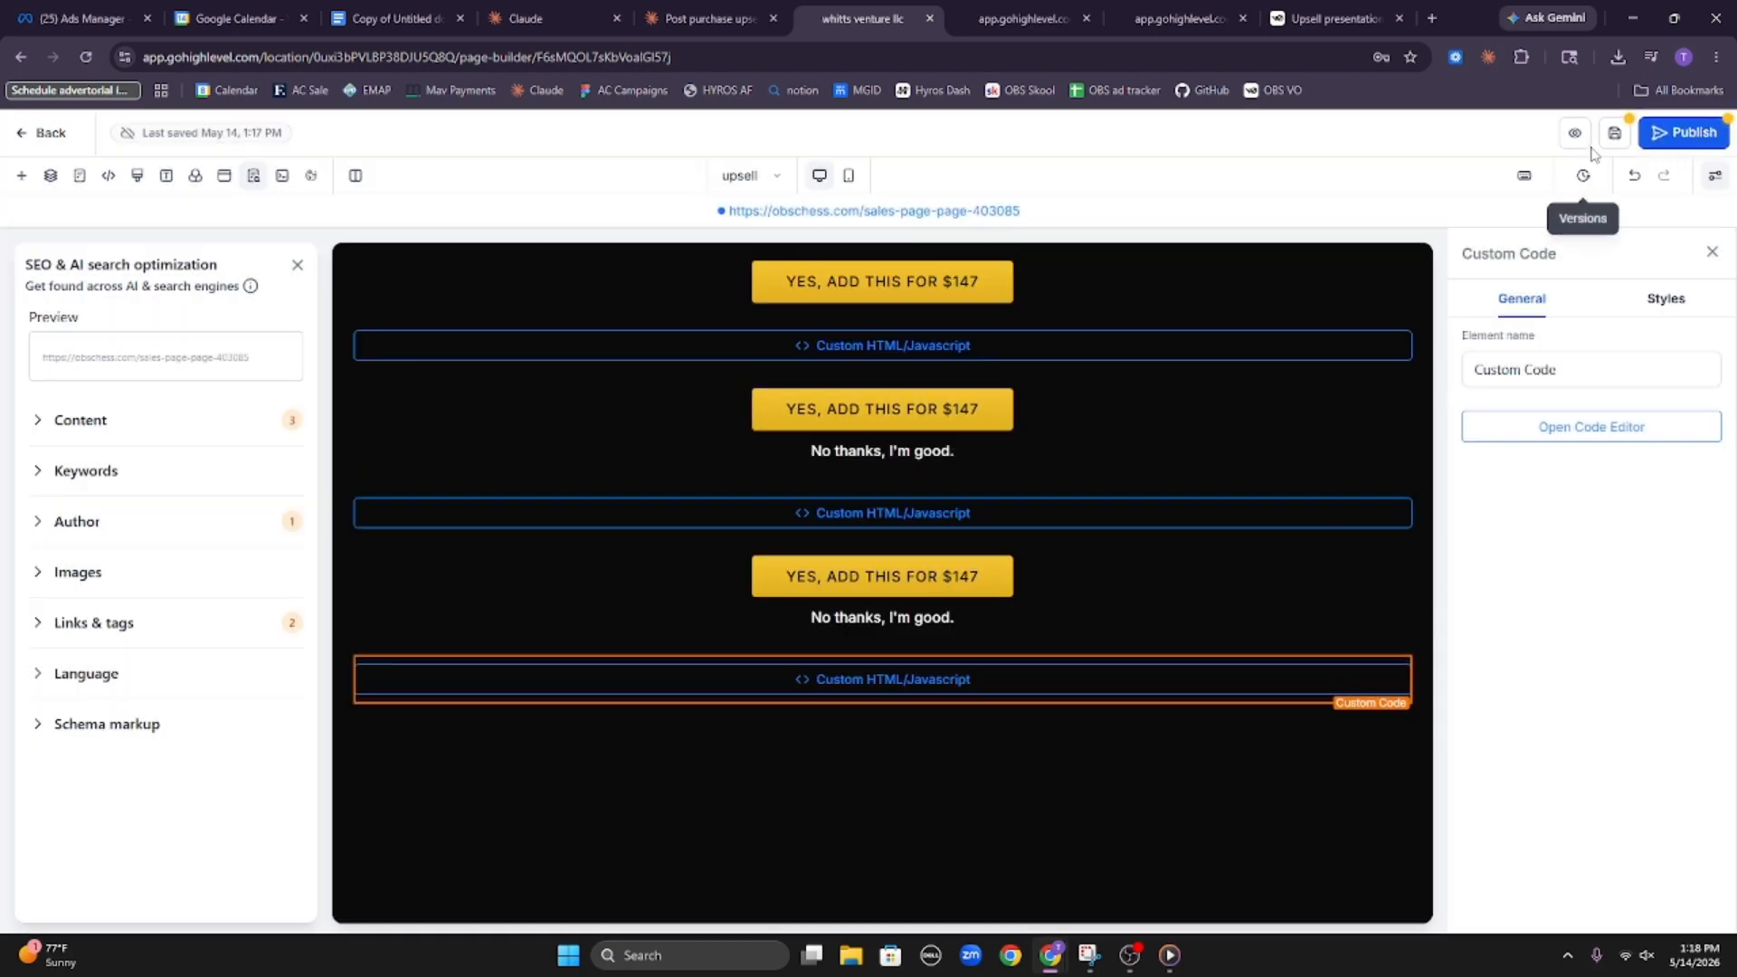
left_click(1615, 132)
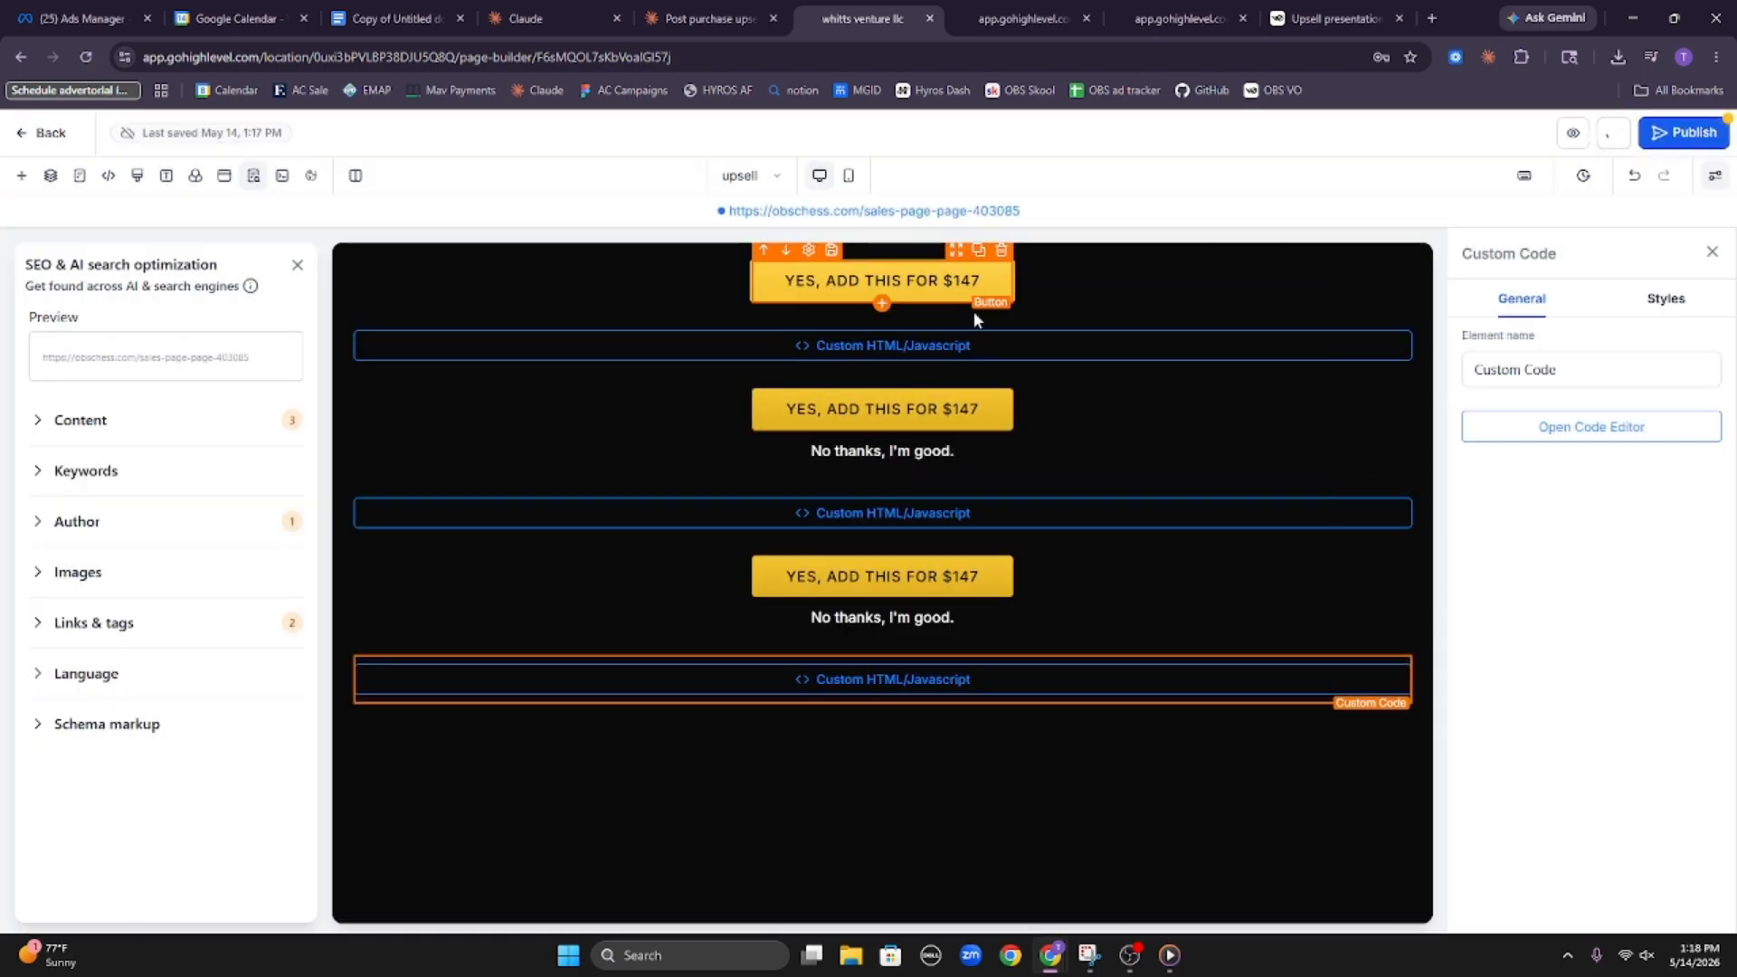
Ask Claude in the upsell chat to do the same for the same product as a downsell after a declined upsell, with a one-time payment
left_click(712, 18)
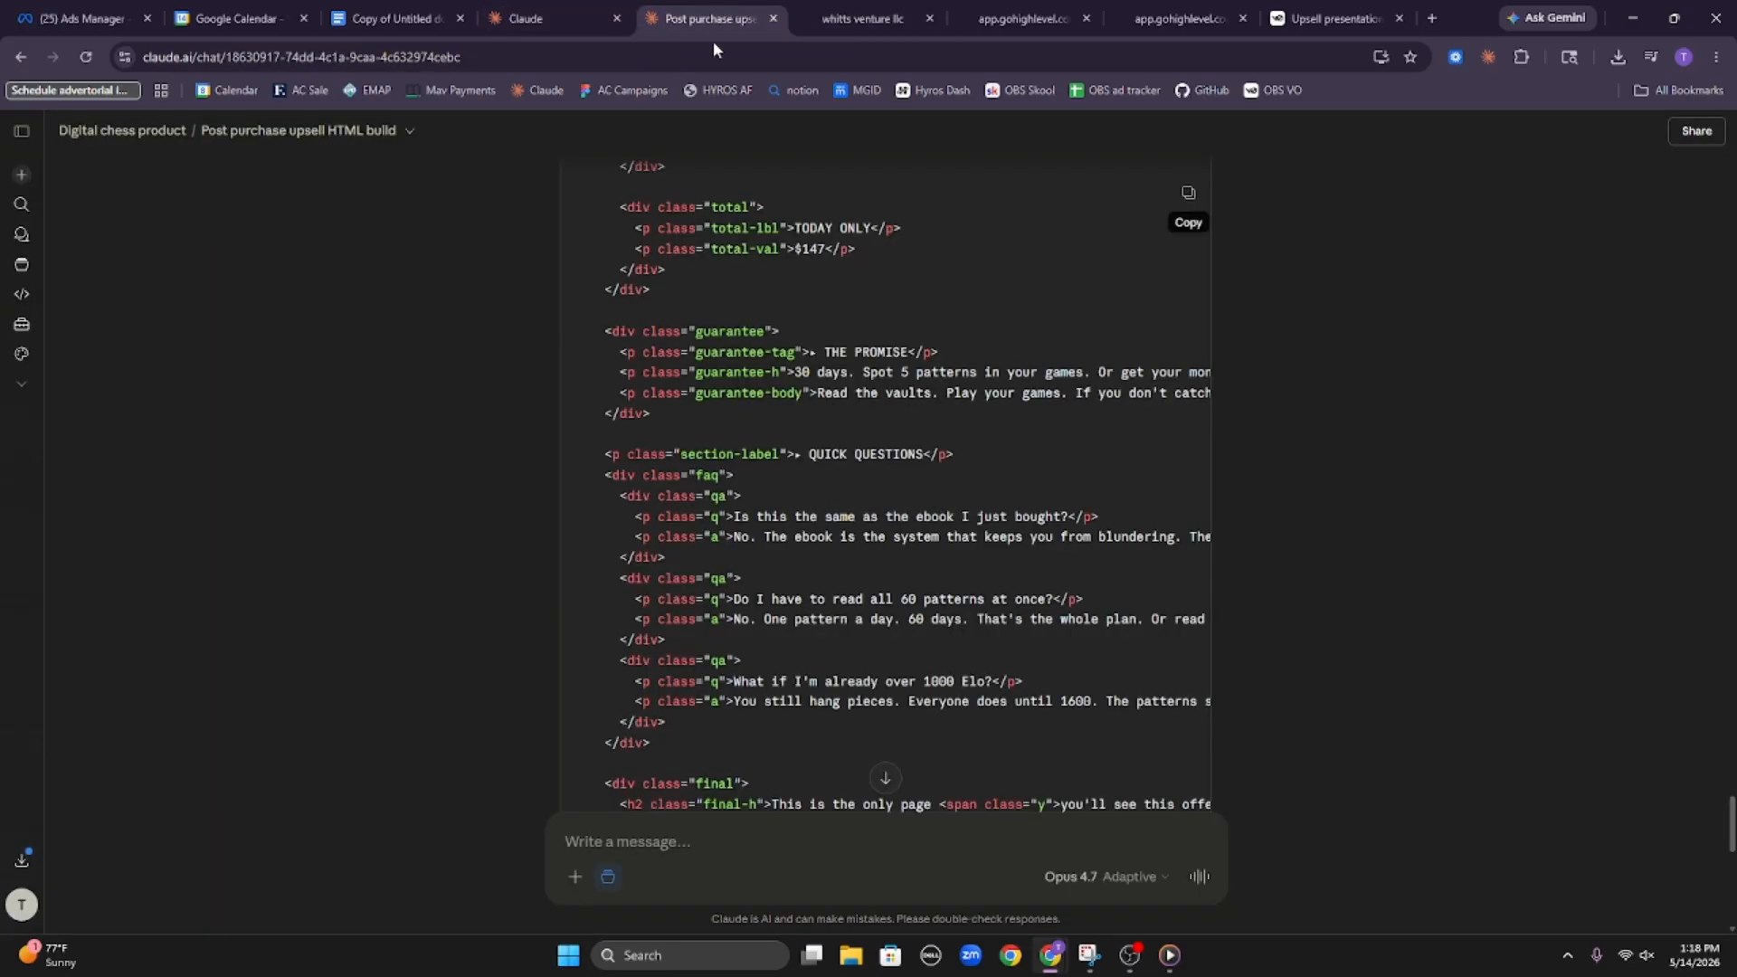
scroll(992, 546, "down", 10)
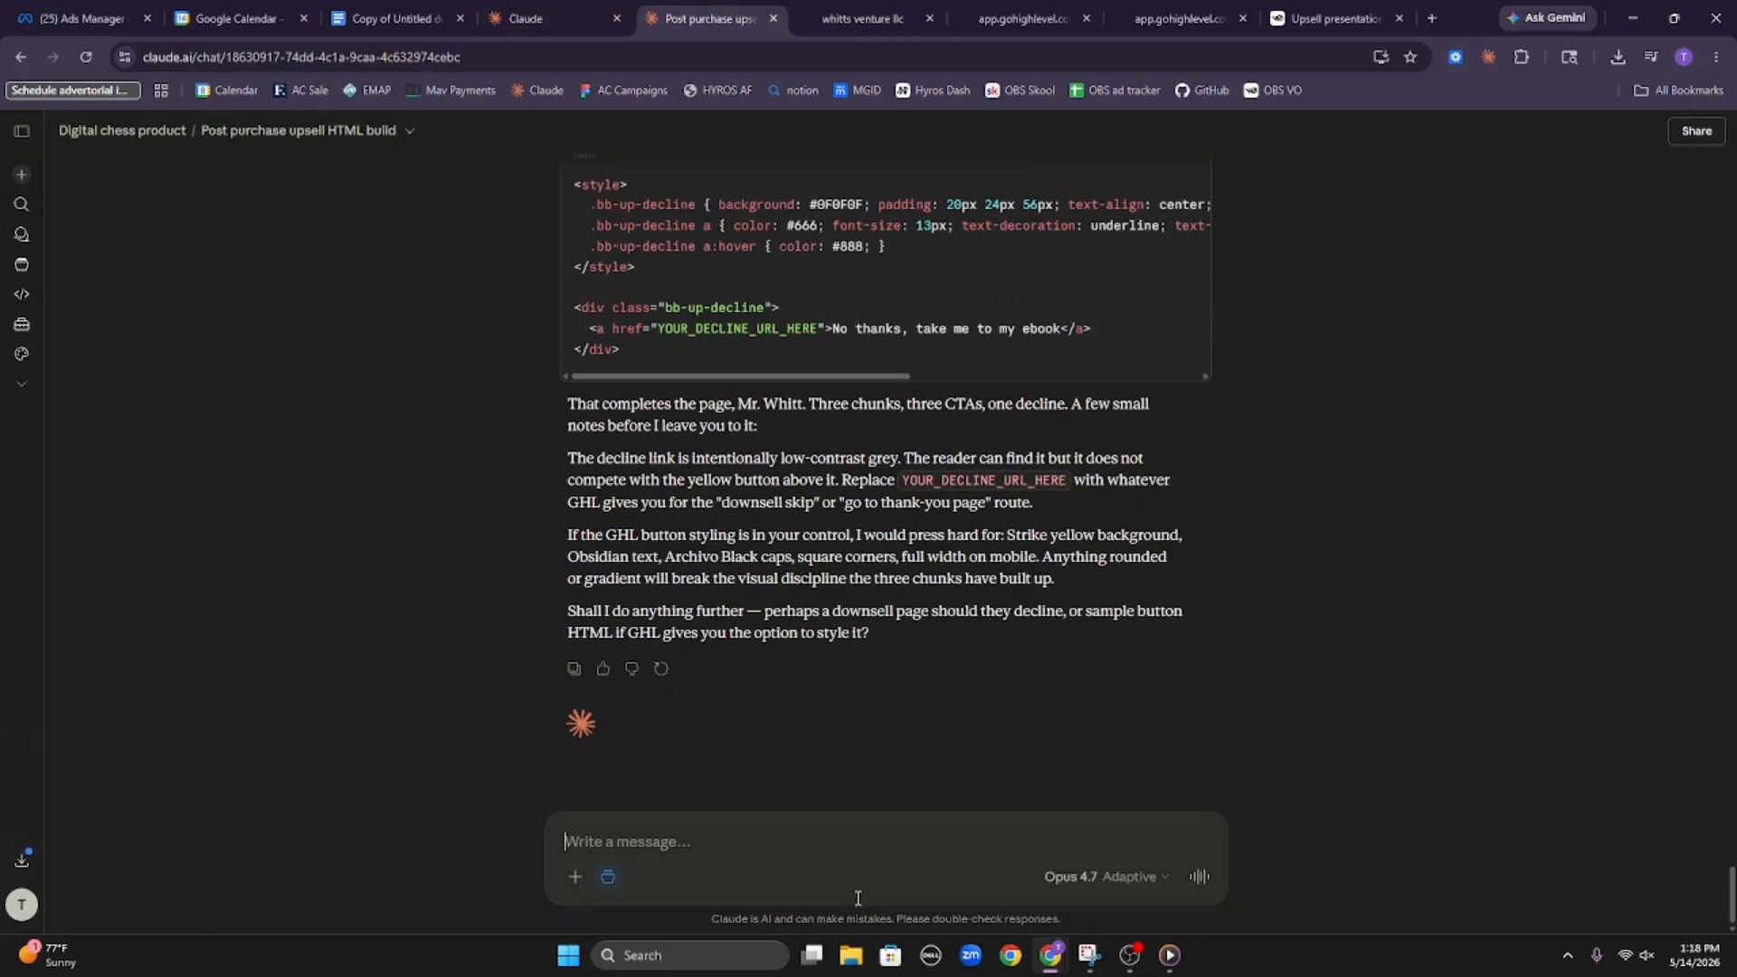
type("great, n")
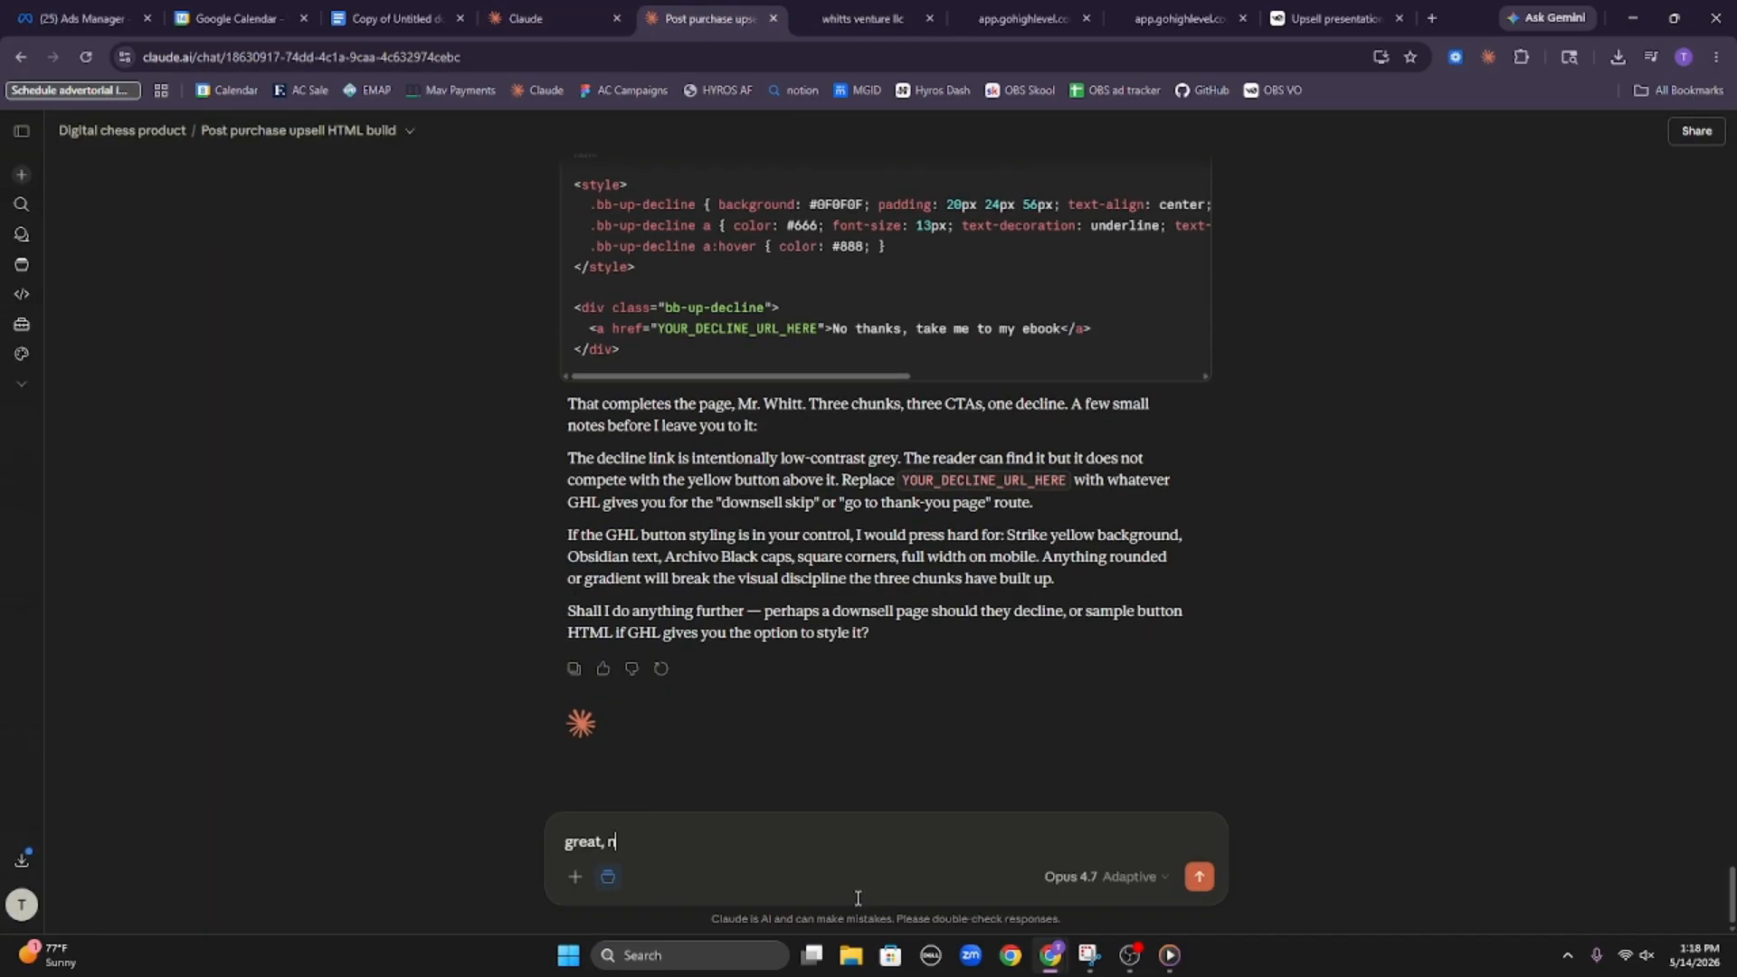
type("ow do the saem")
type(" thing for the")
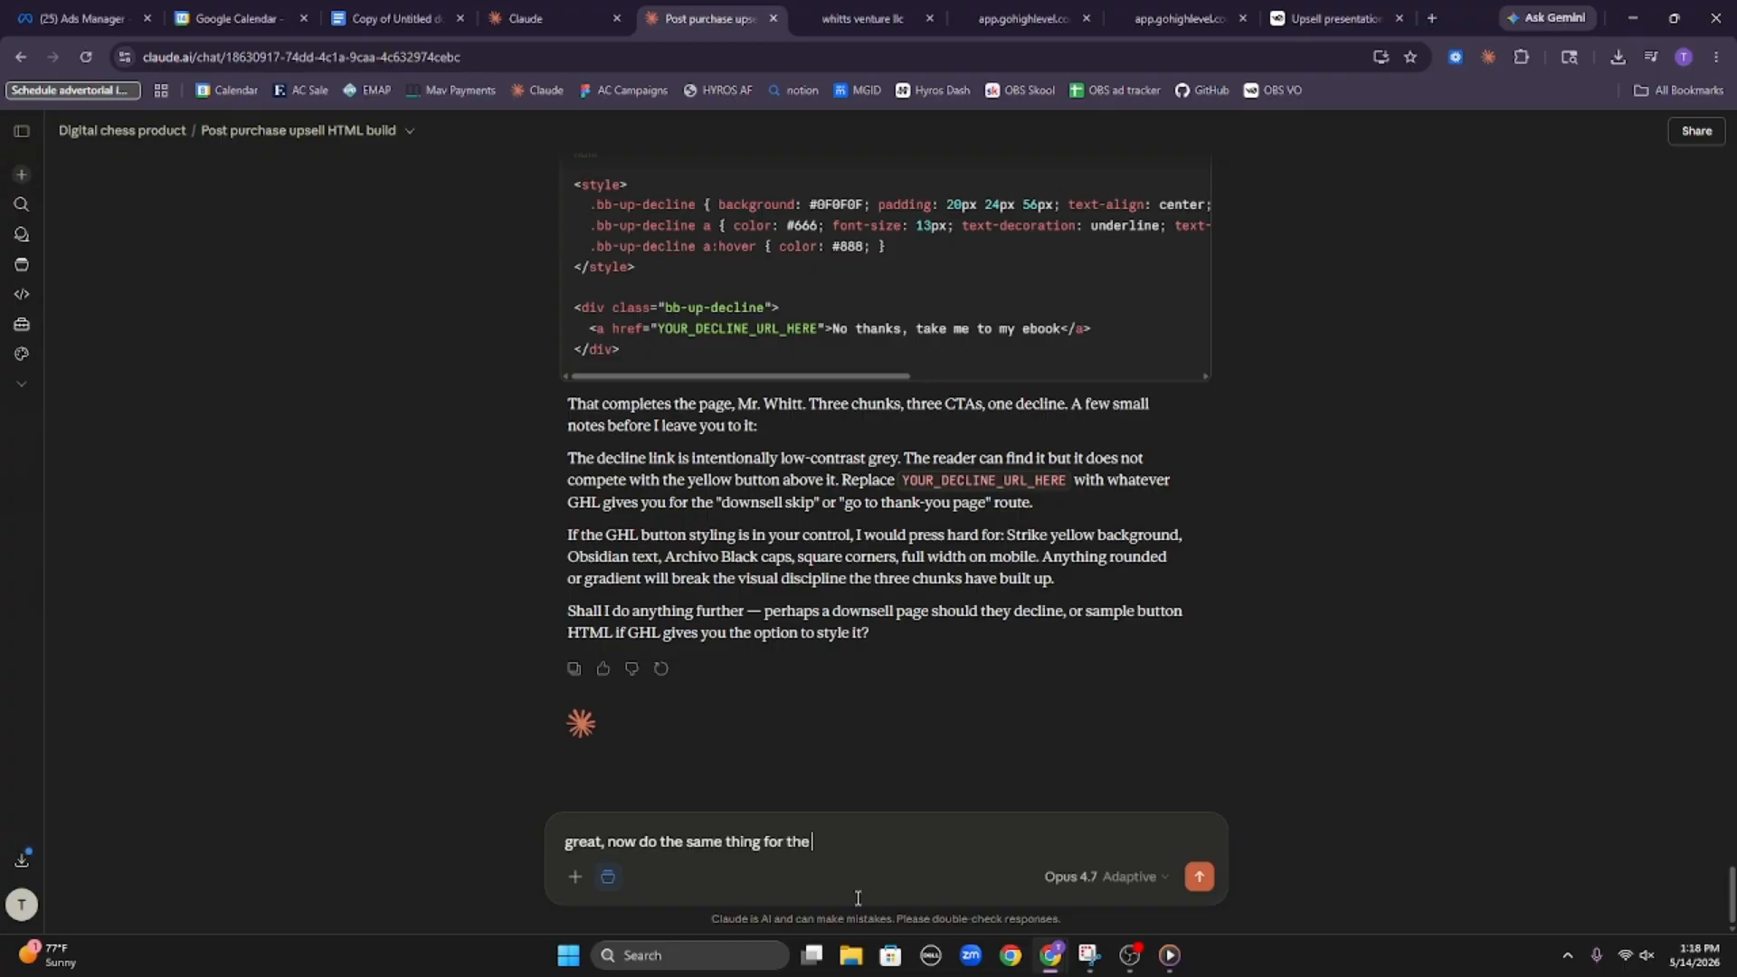
type(" same product but this will be the downse")
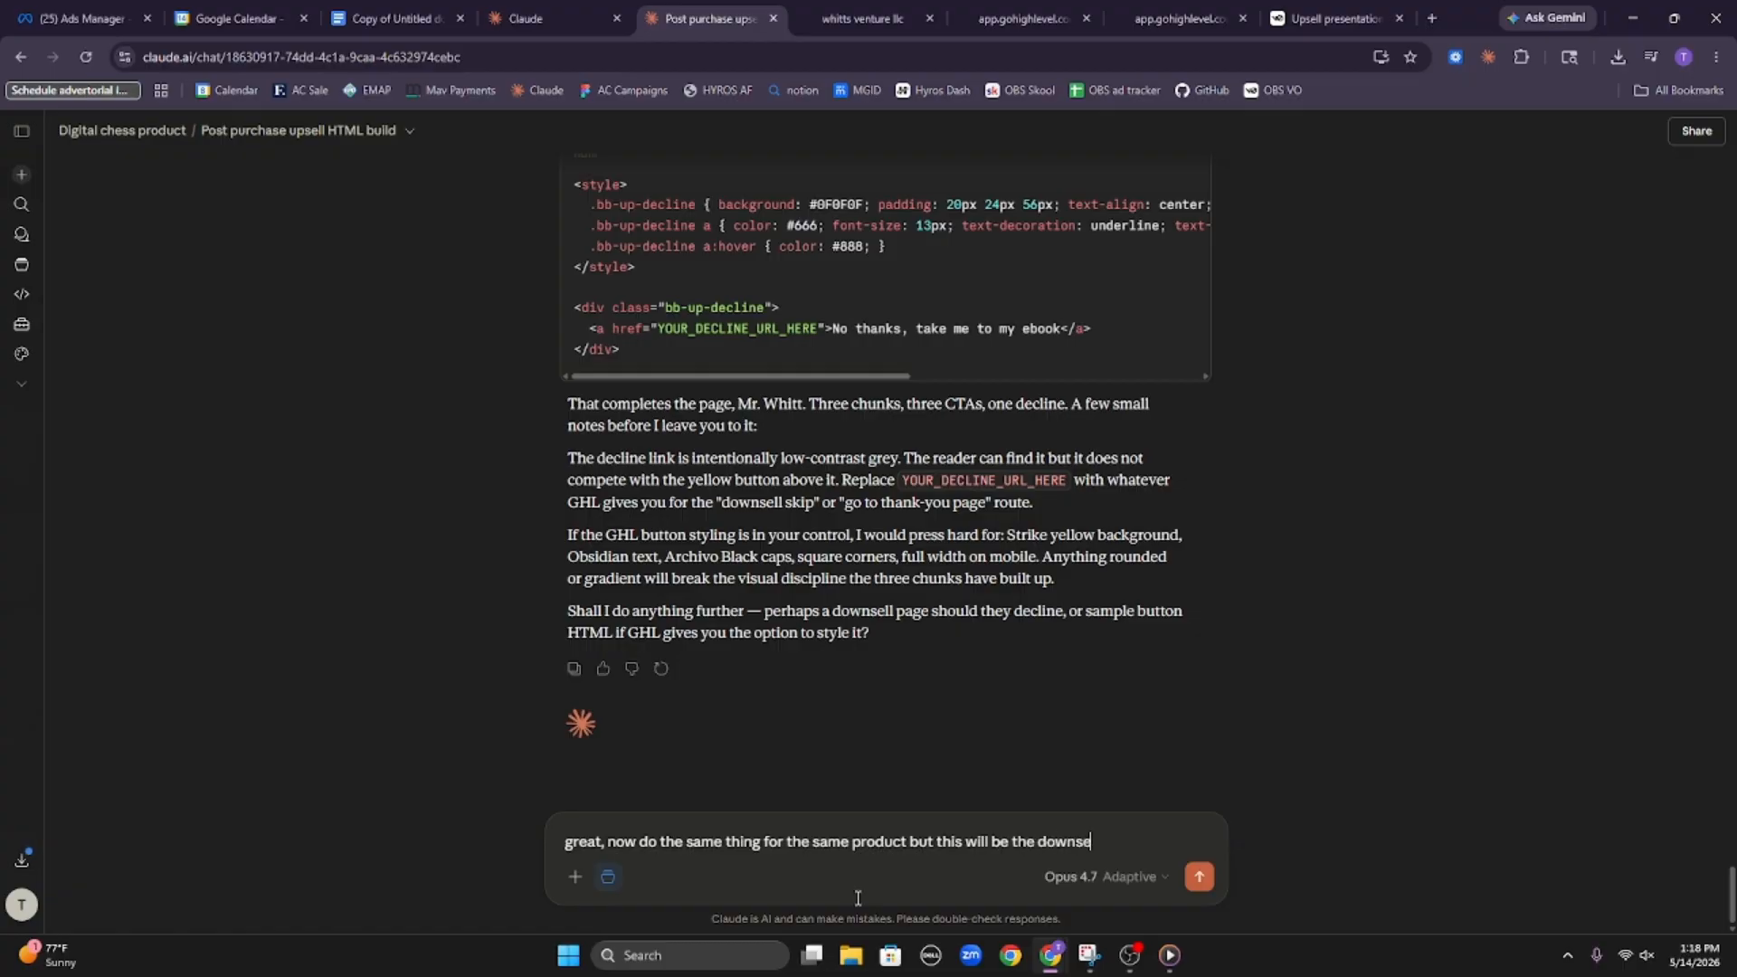
type("ll, if they decline the upsell we")
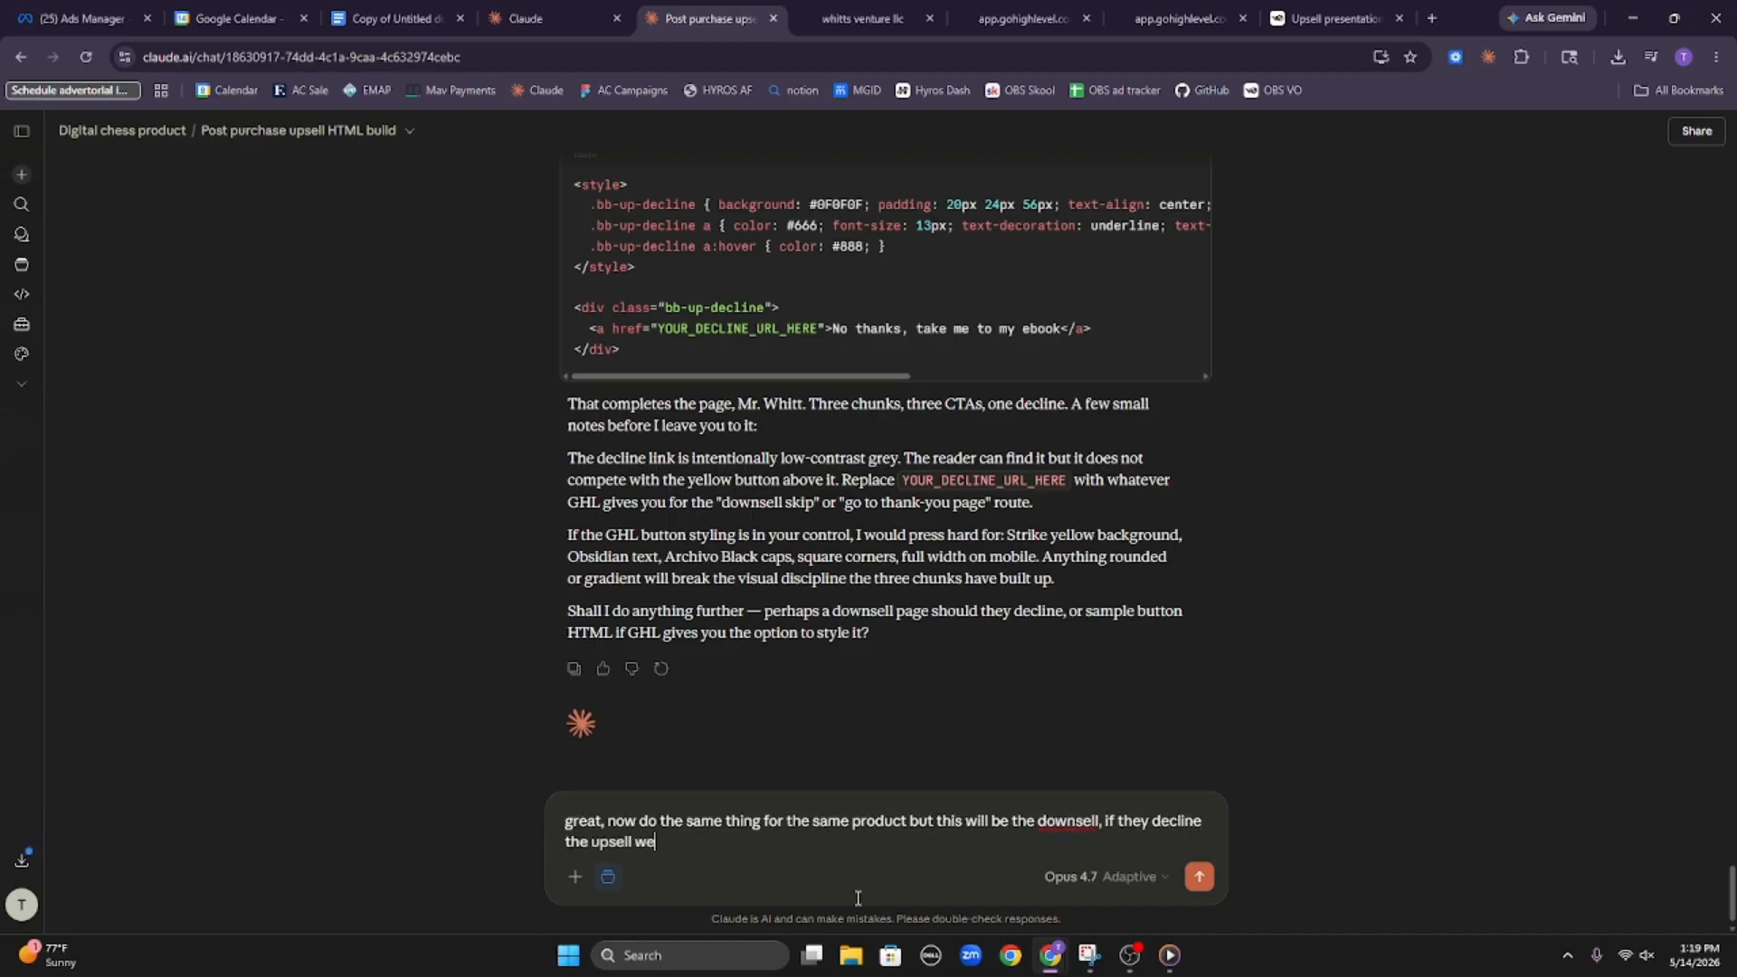
type(" just propesed for this we")
type("will do a")
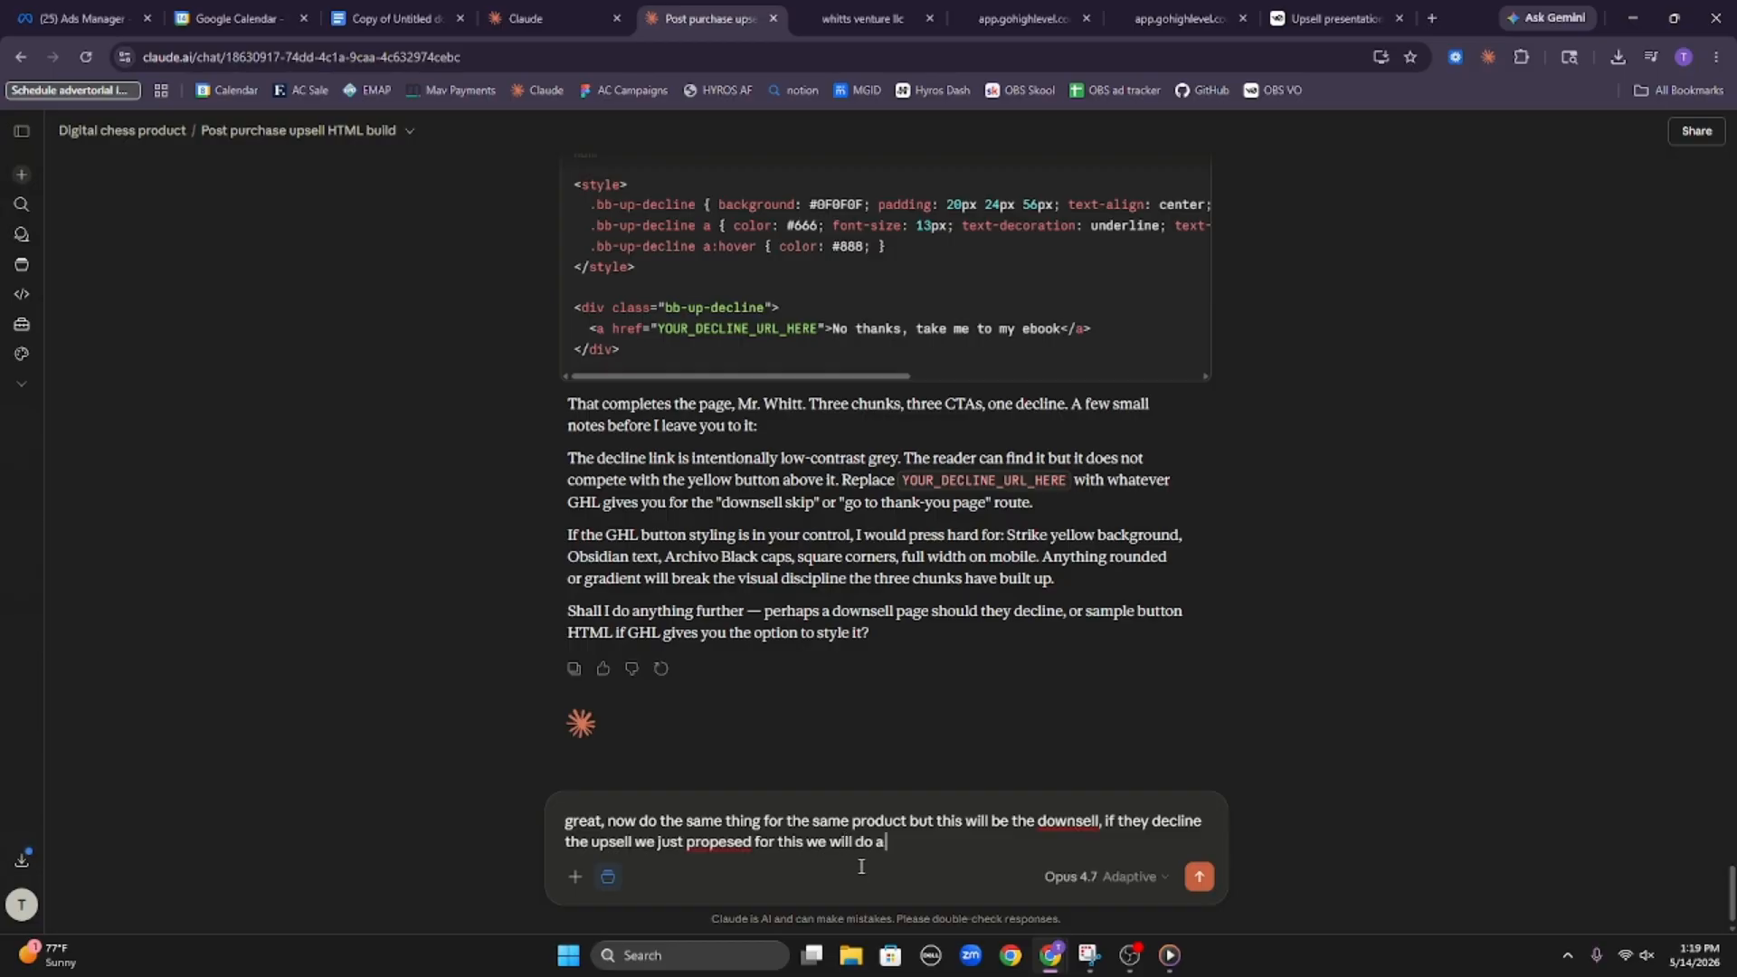
type(" one time payment of 67...")
key("Return")
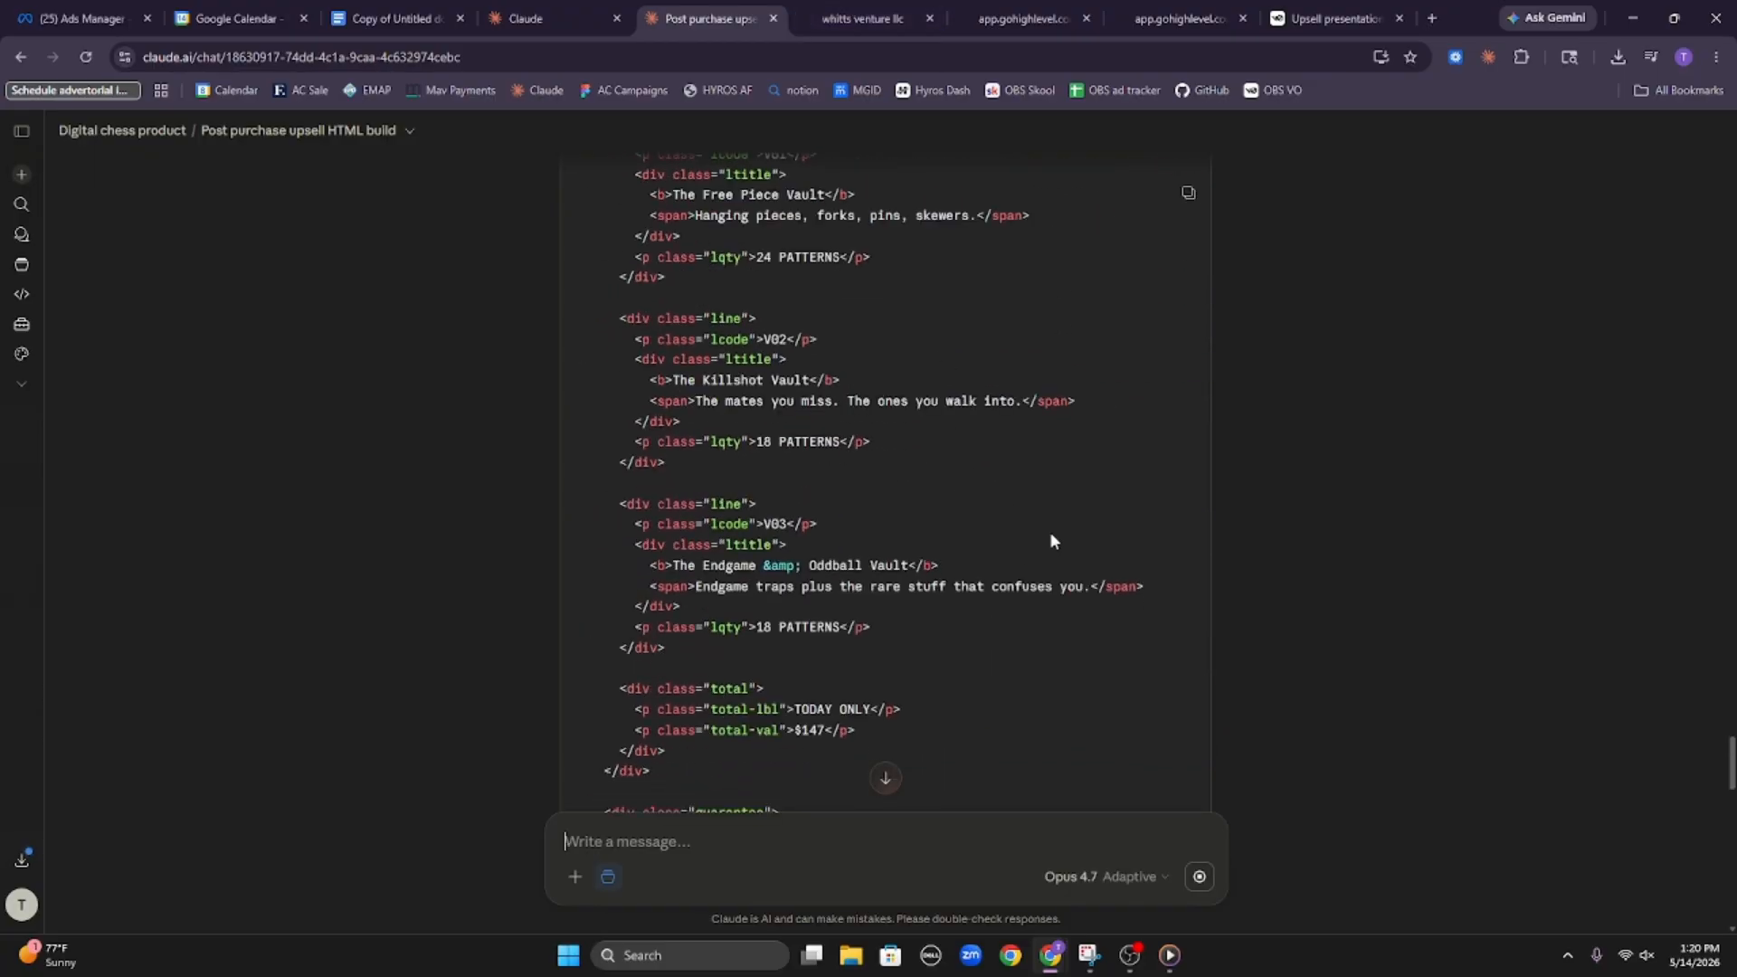
Close the old upsell preview and open a fresh one from the HighLevel page builder
left_click(885, 11)
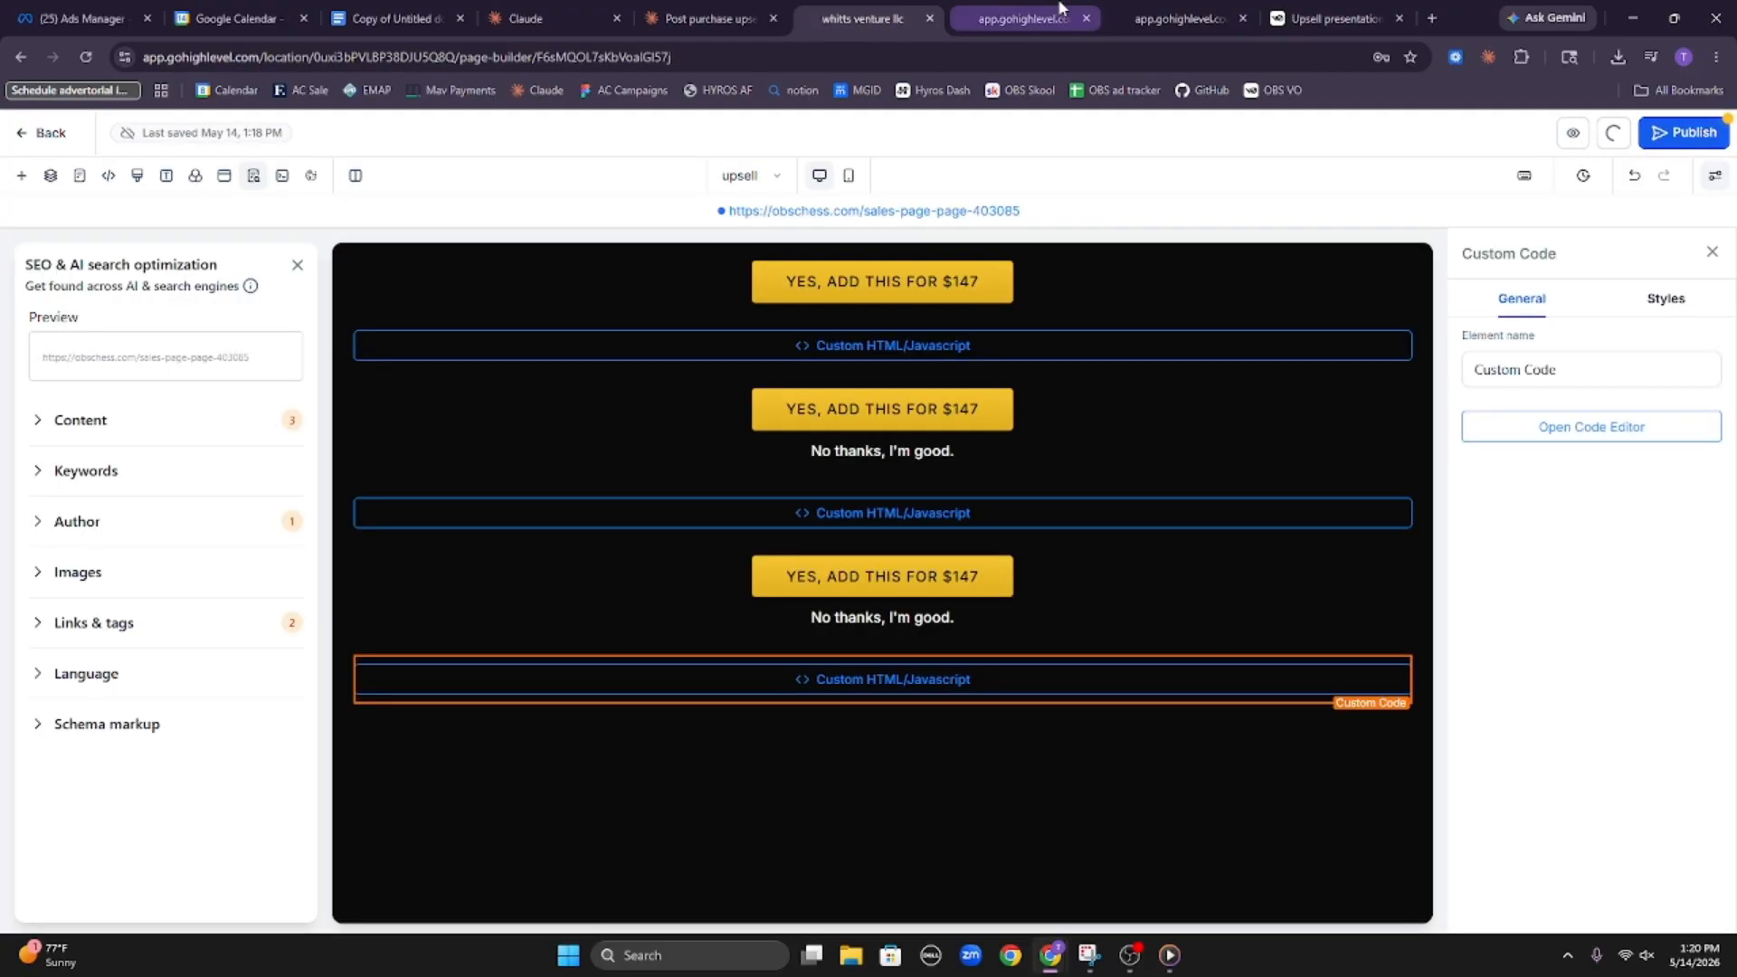
left_click(1023, 18)
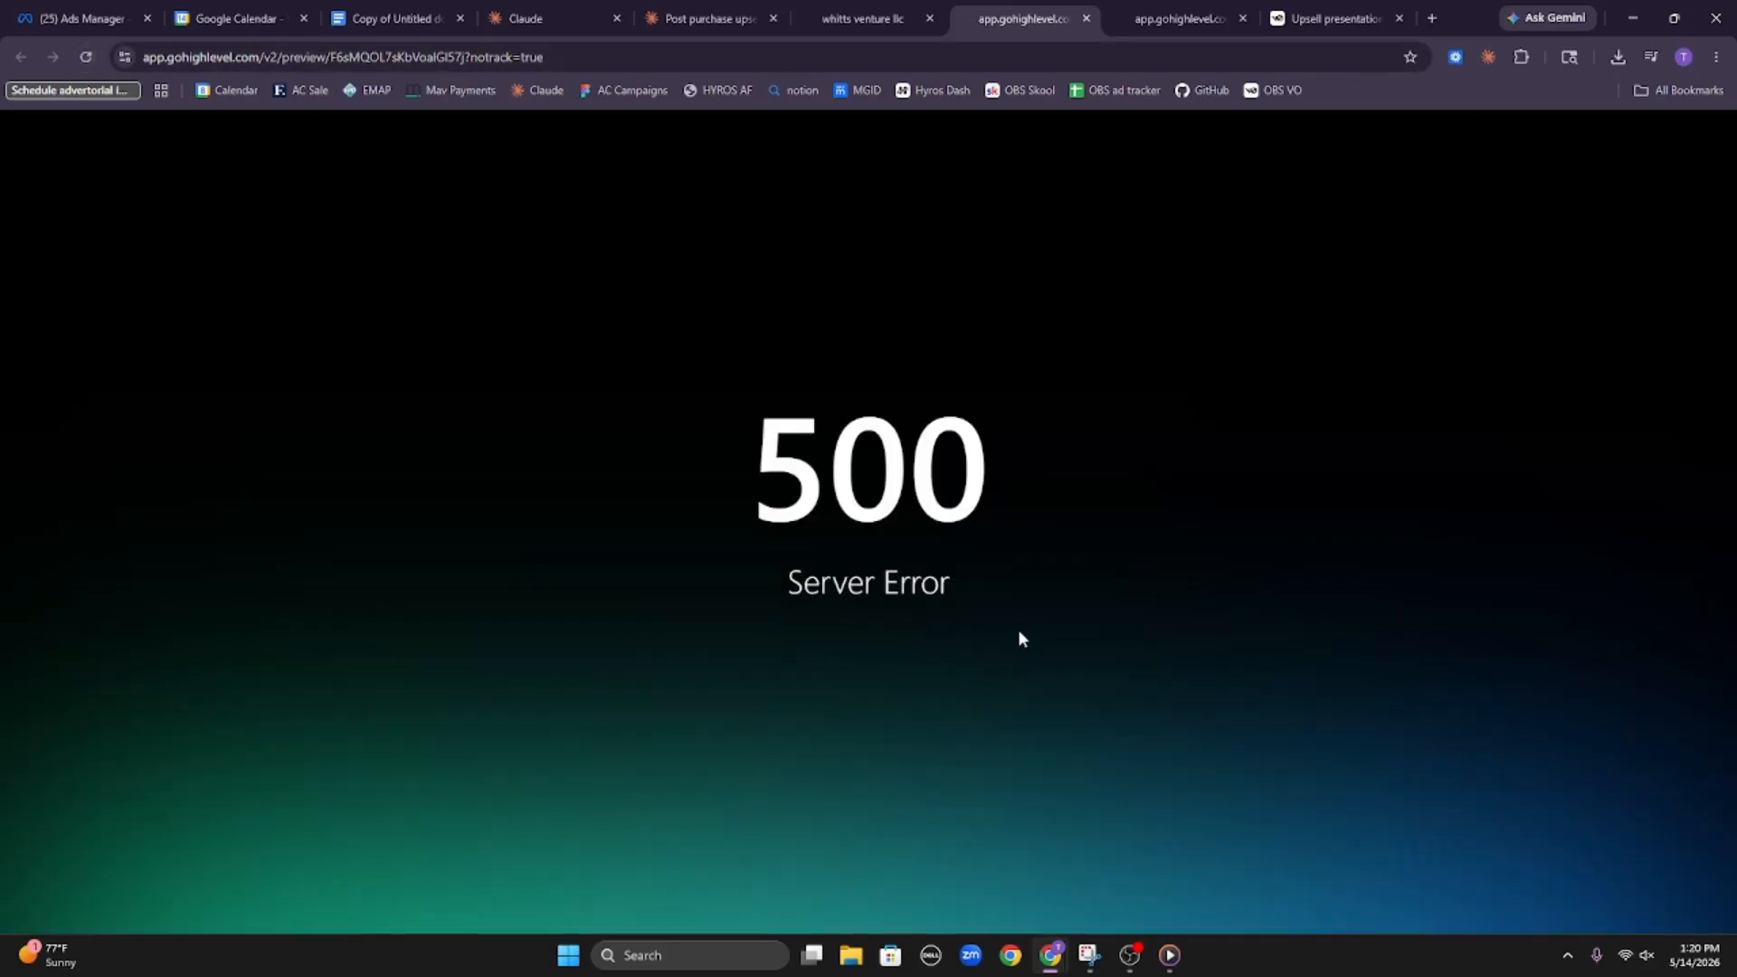
left_click(1087, 18)
left_click(883, 7)
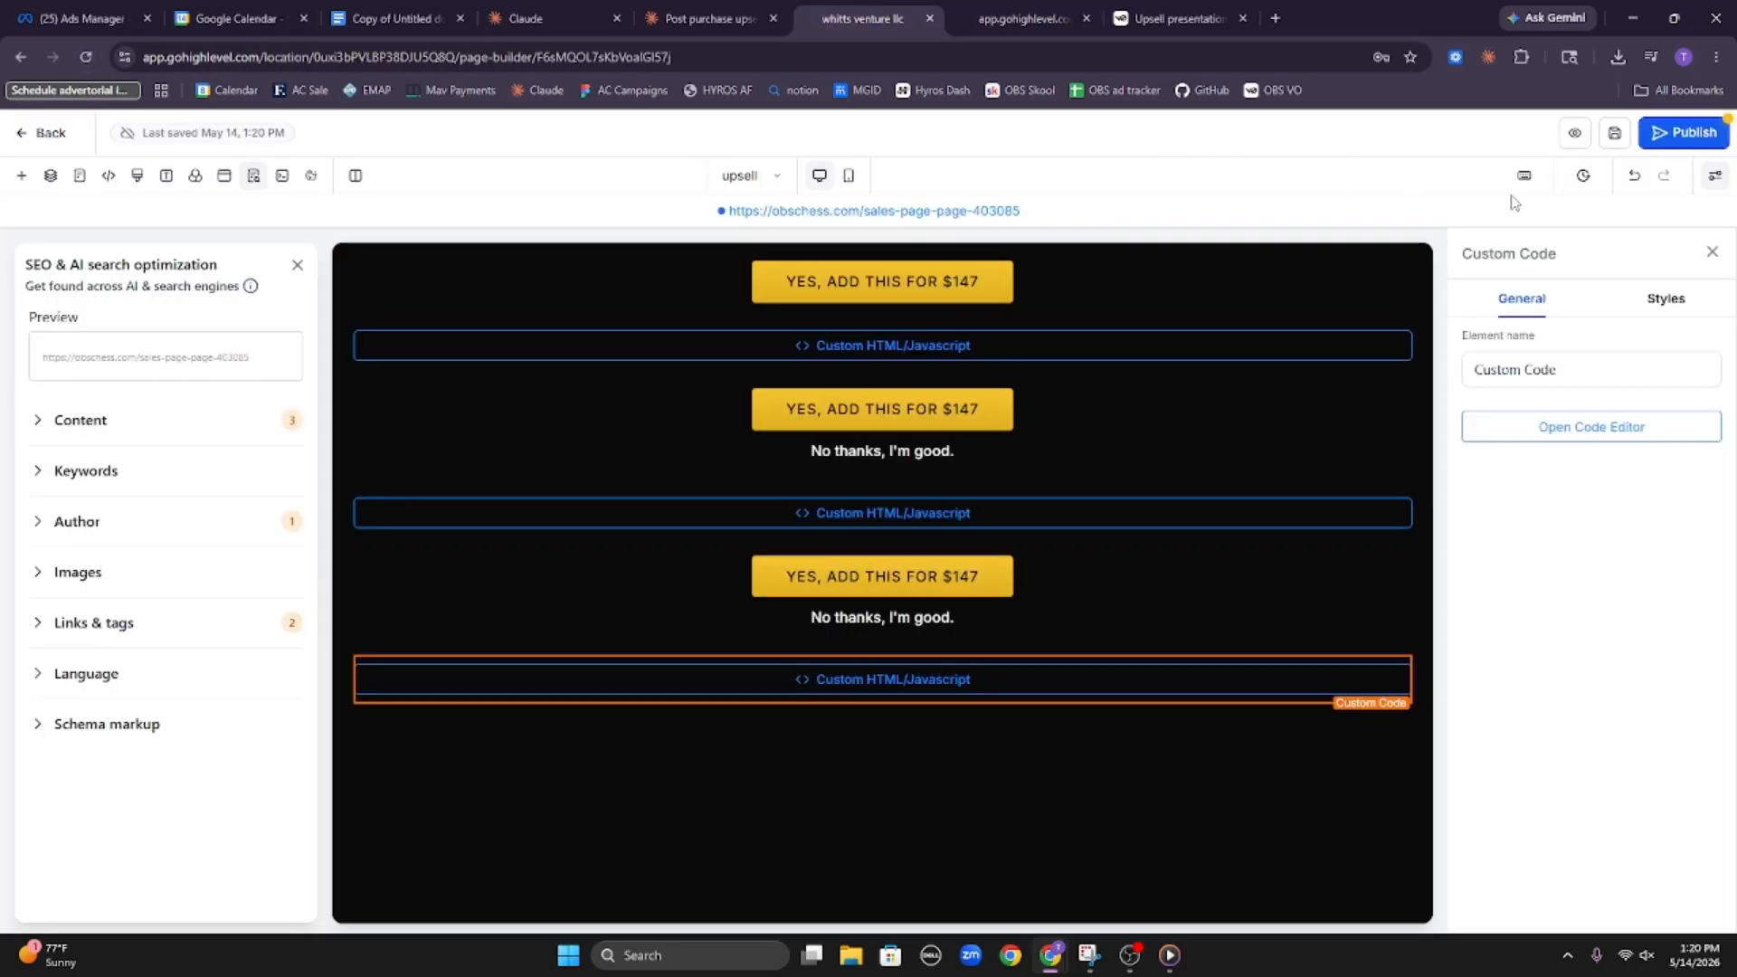
left_click(1571, 133)
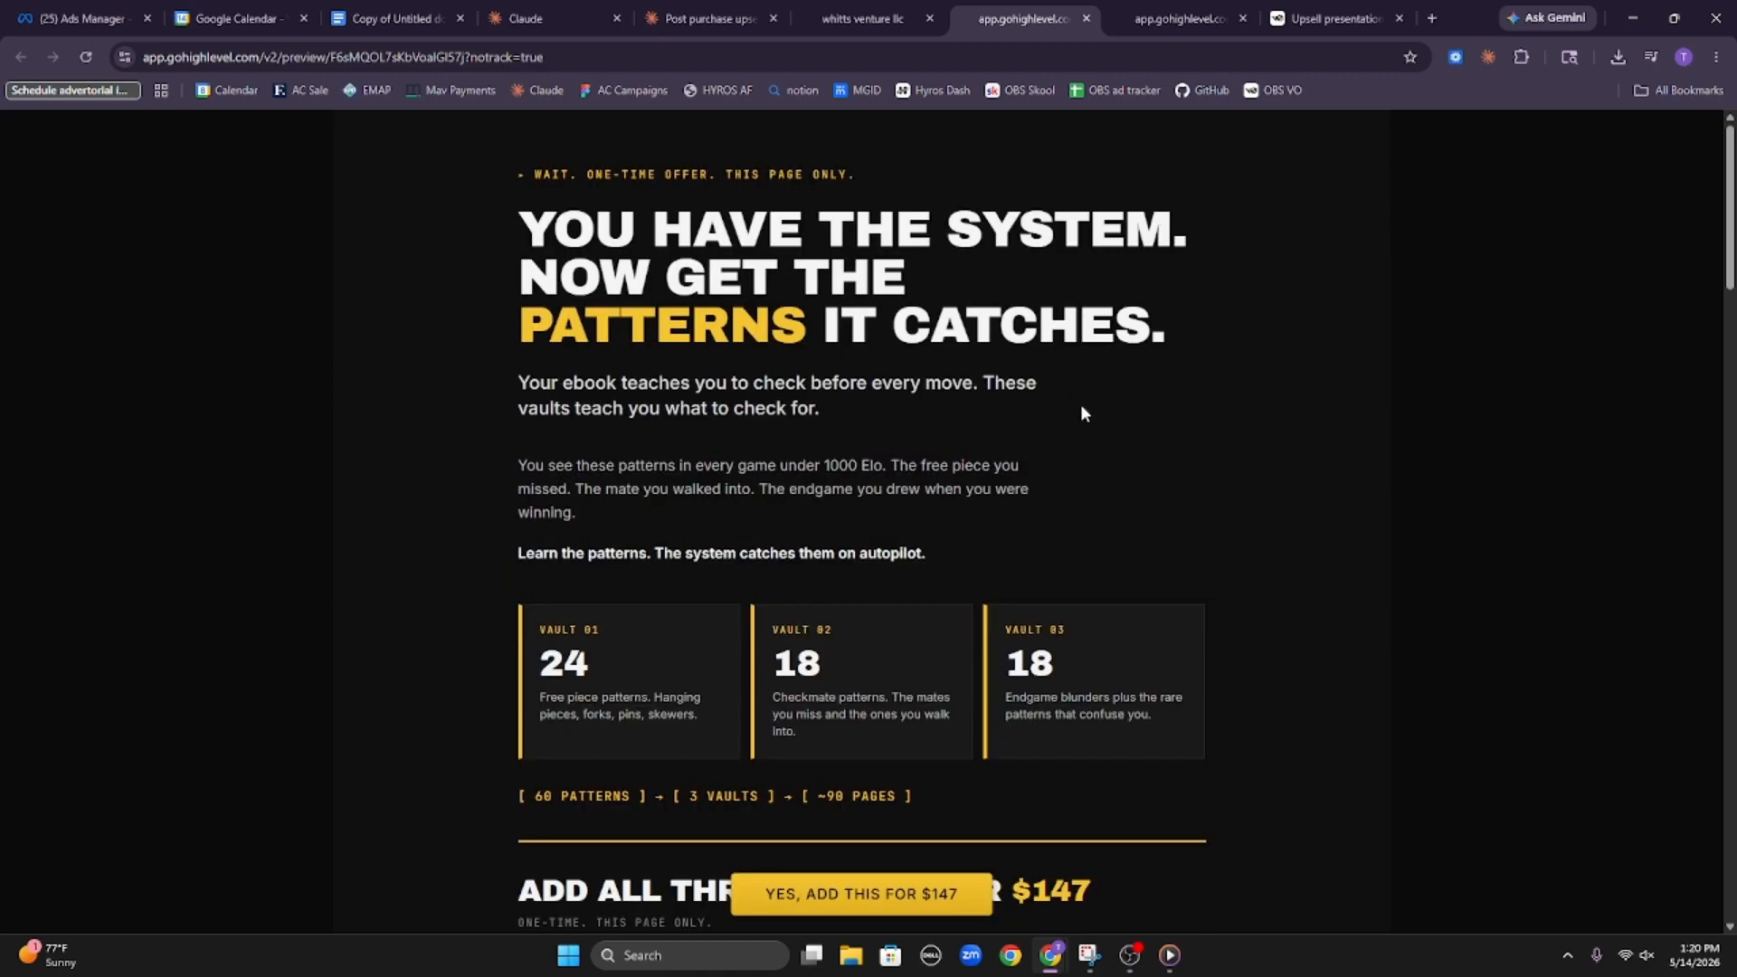
Look through the $147 offer, the "You've played these games" section and the pattern cards, down to the "What you get" section
scroll(1075, 489, "down", 8)
scroll(1057, 557, "up", 2)
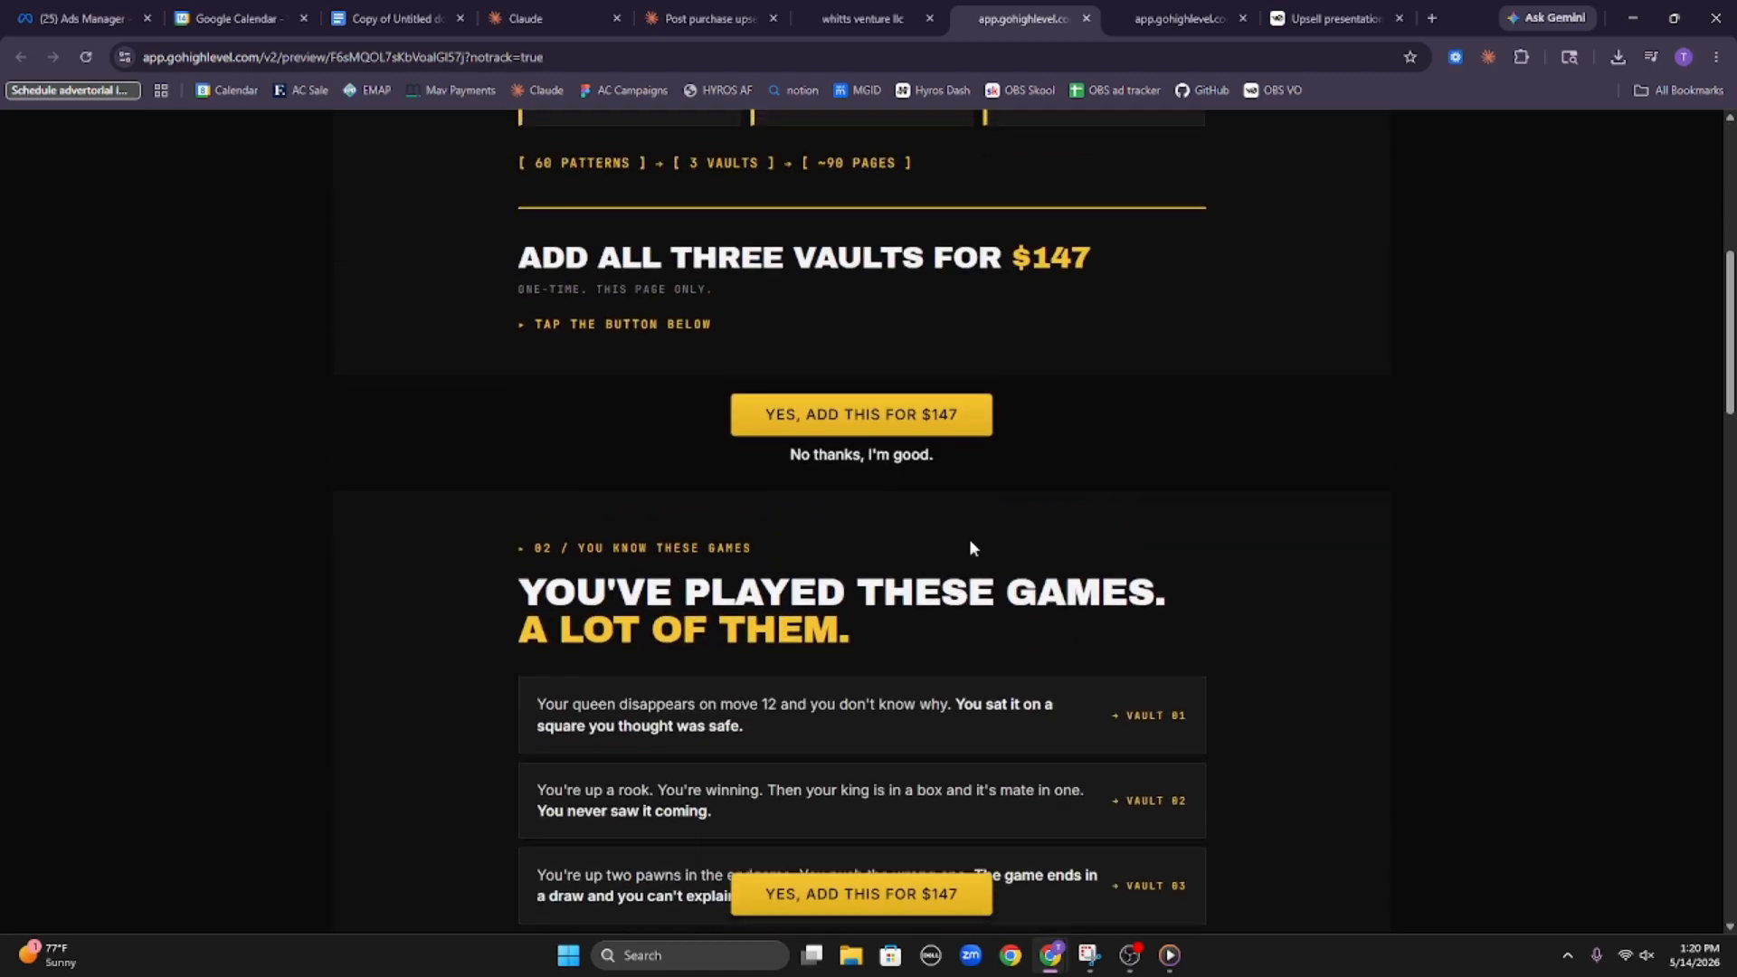
scroll(695, 444, "down", 4)
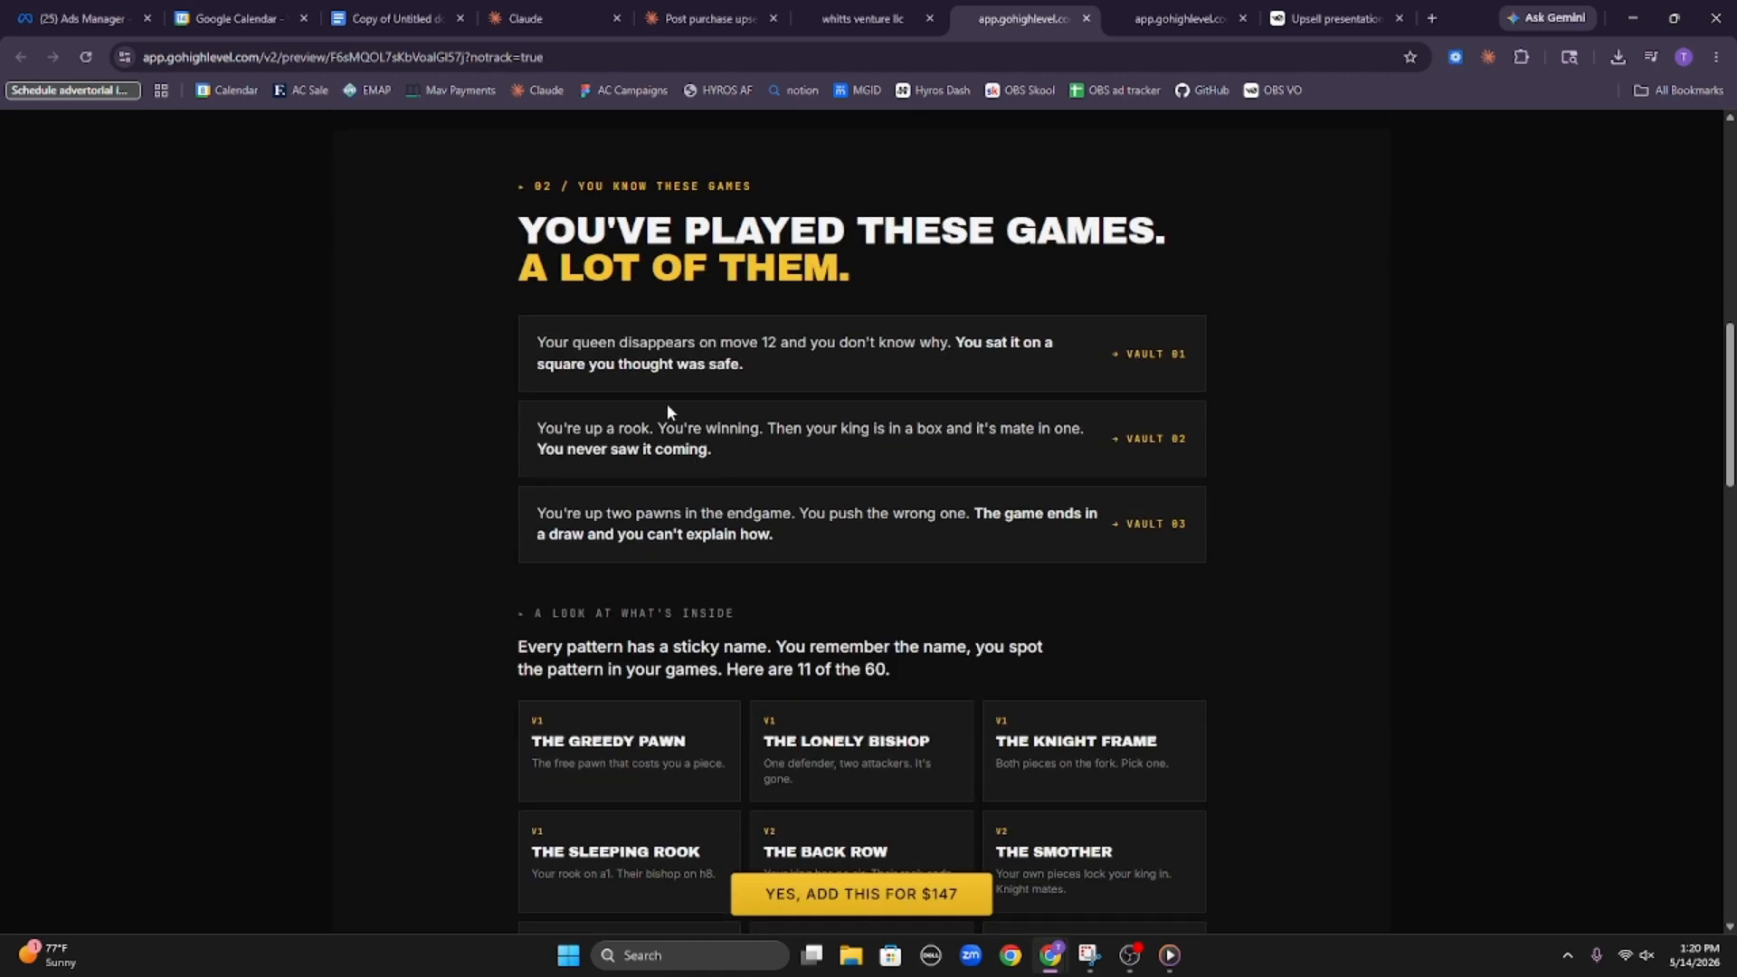
scroll(535, 337, "down", 14)
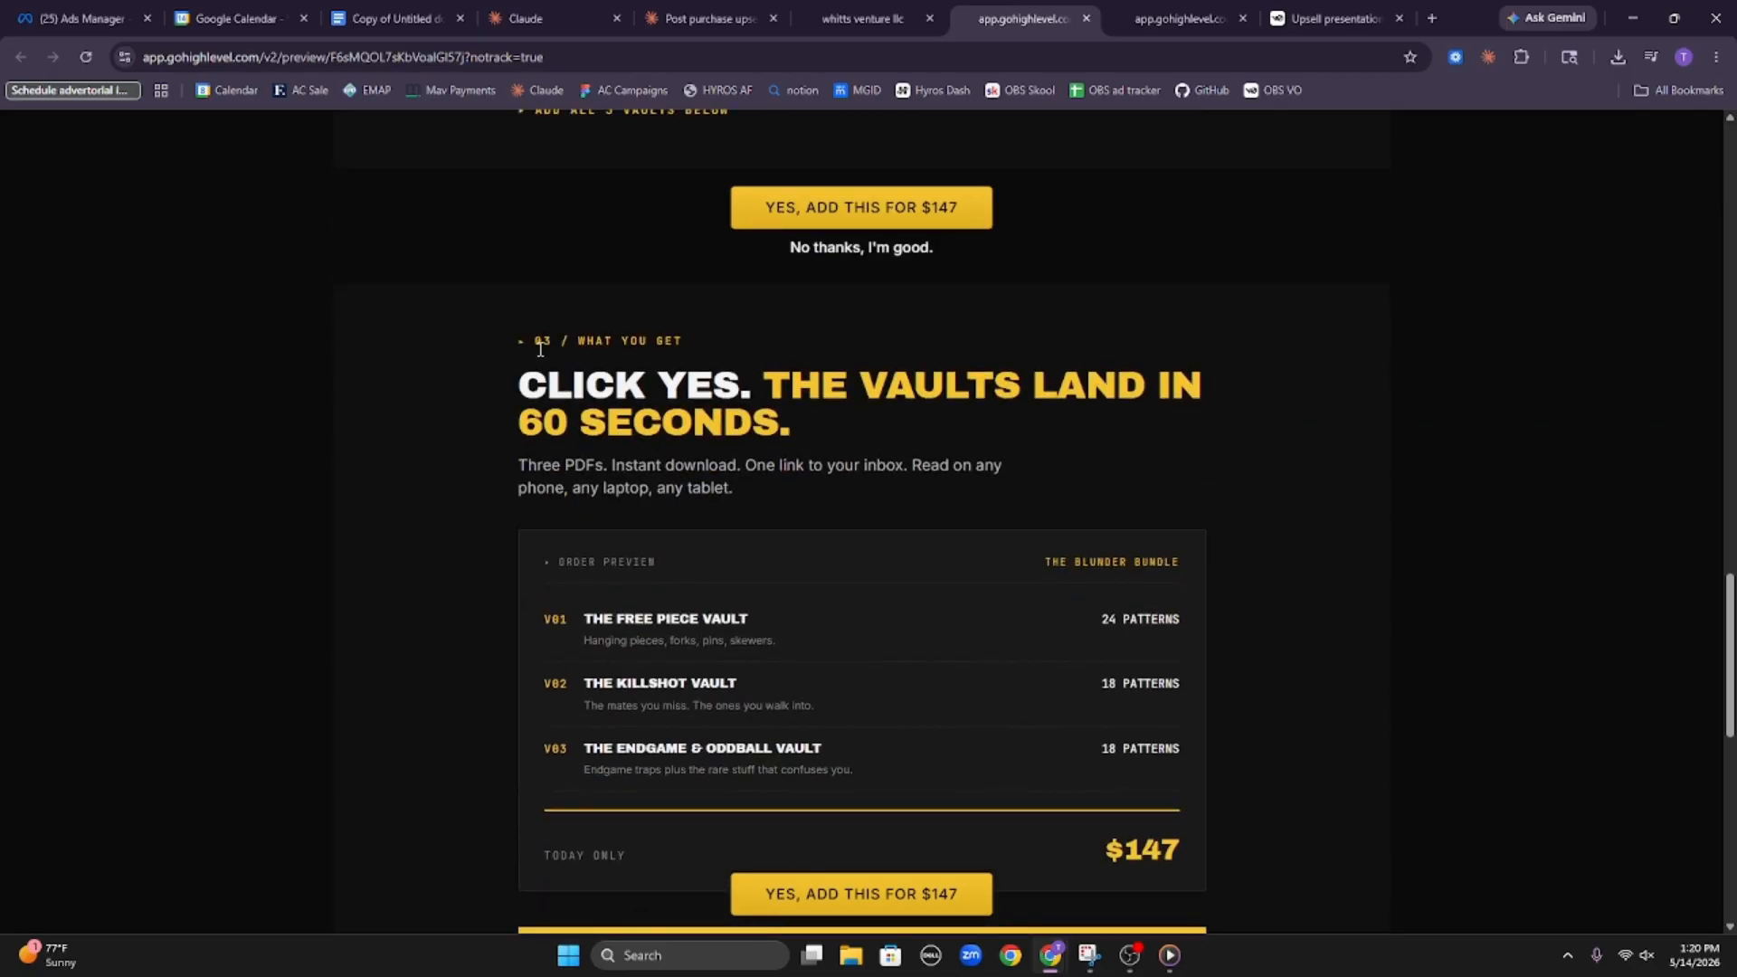
Read the "What you get" section's order preview, money-back promise, quick questions and closing offer, and return to the main headline
left_click_drag(494, 365, 867, 427)
left_click(866, 427)
scroll(551, 522, "down", 2)
left_click_drag(562, 440, 736, 453)
left_click(736, 453)
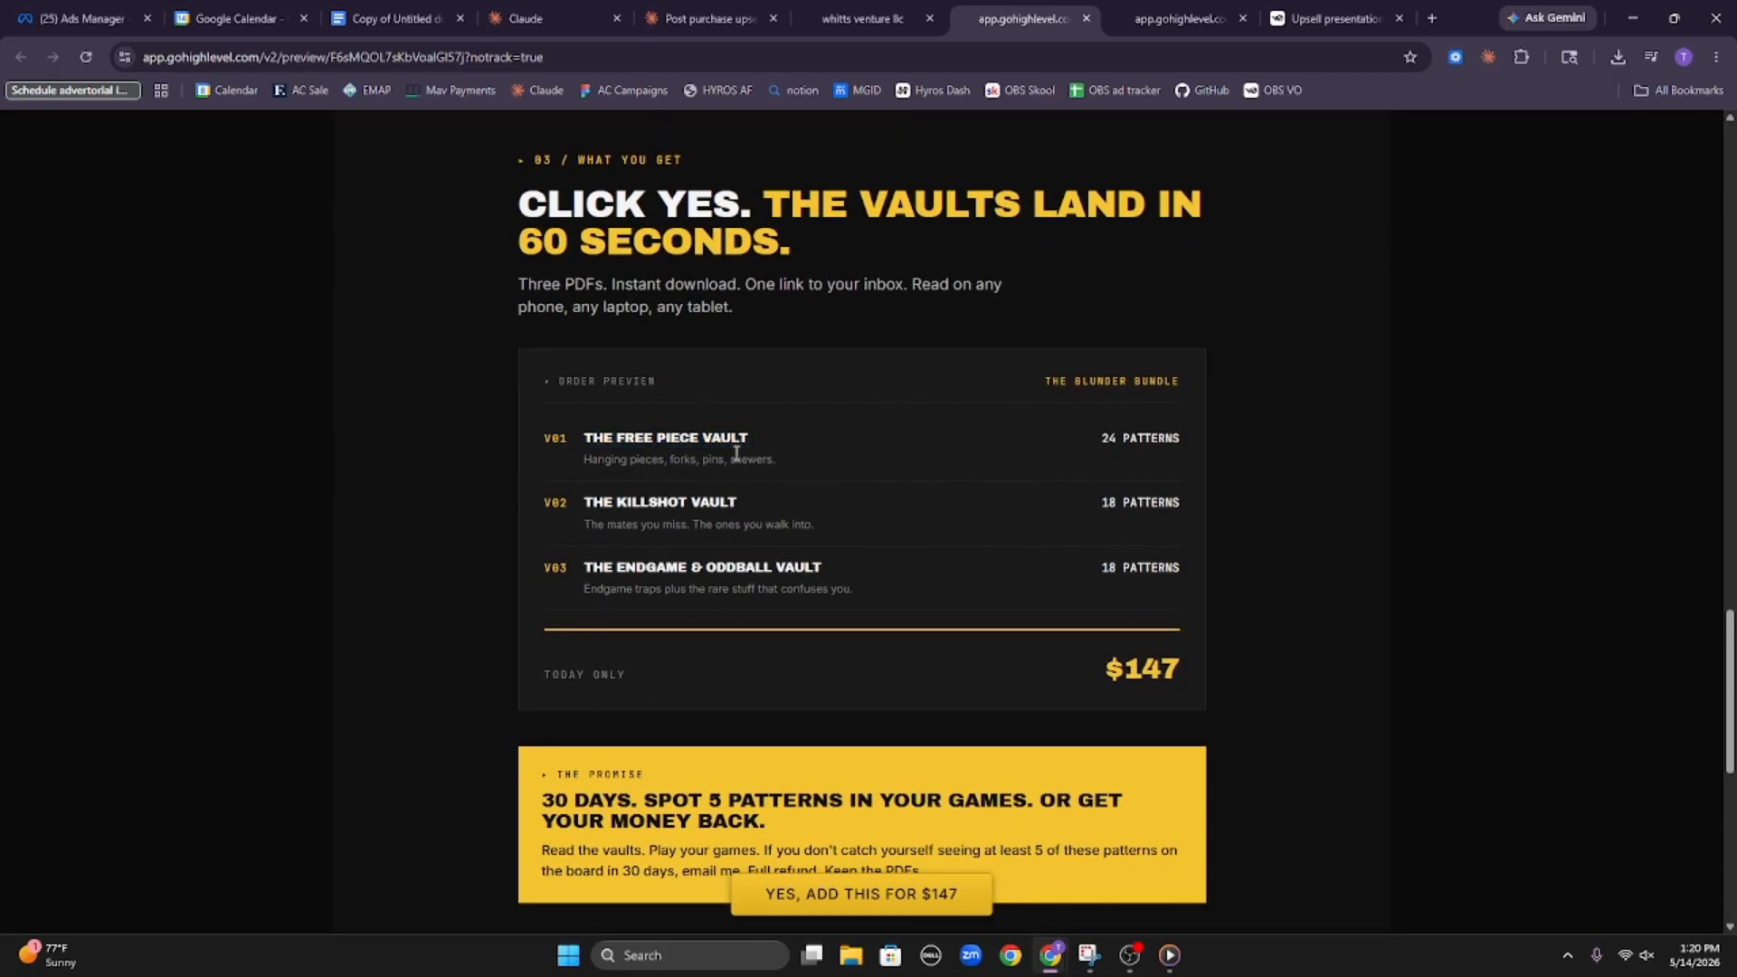
left_click_drag(572, 486, 739, 488)
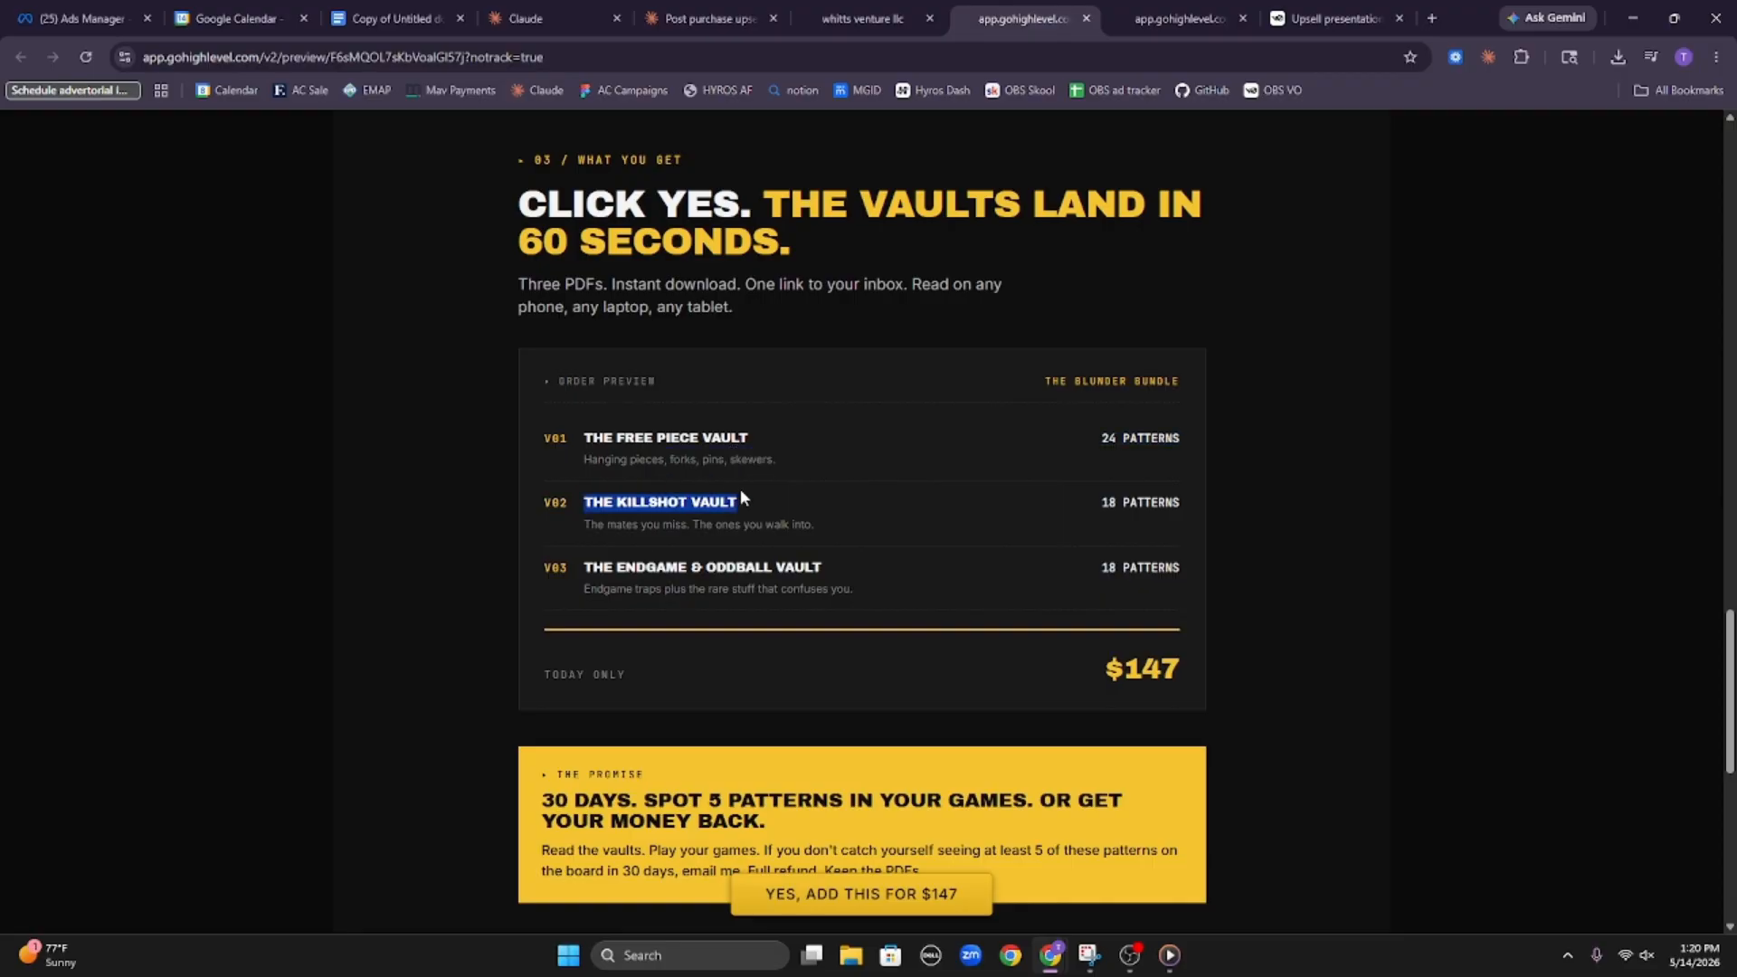
left_click(740, 488)
scroll(615, 558, "down", 8)
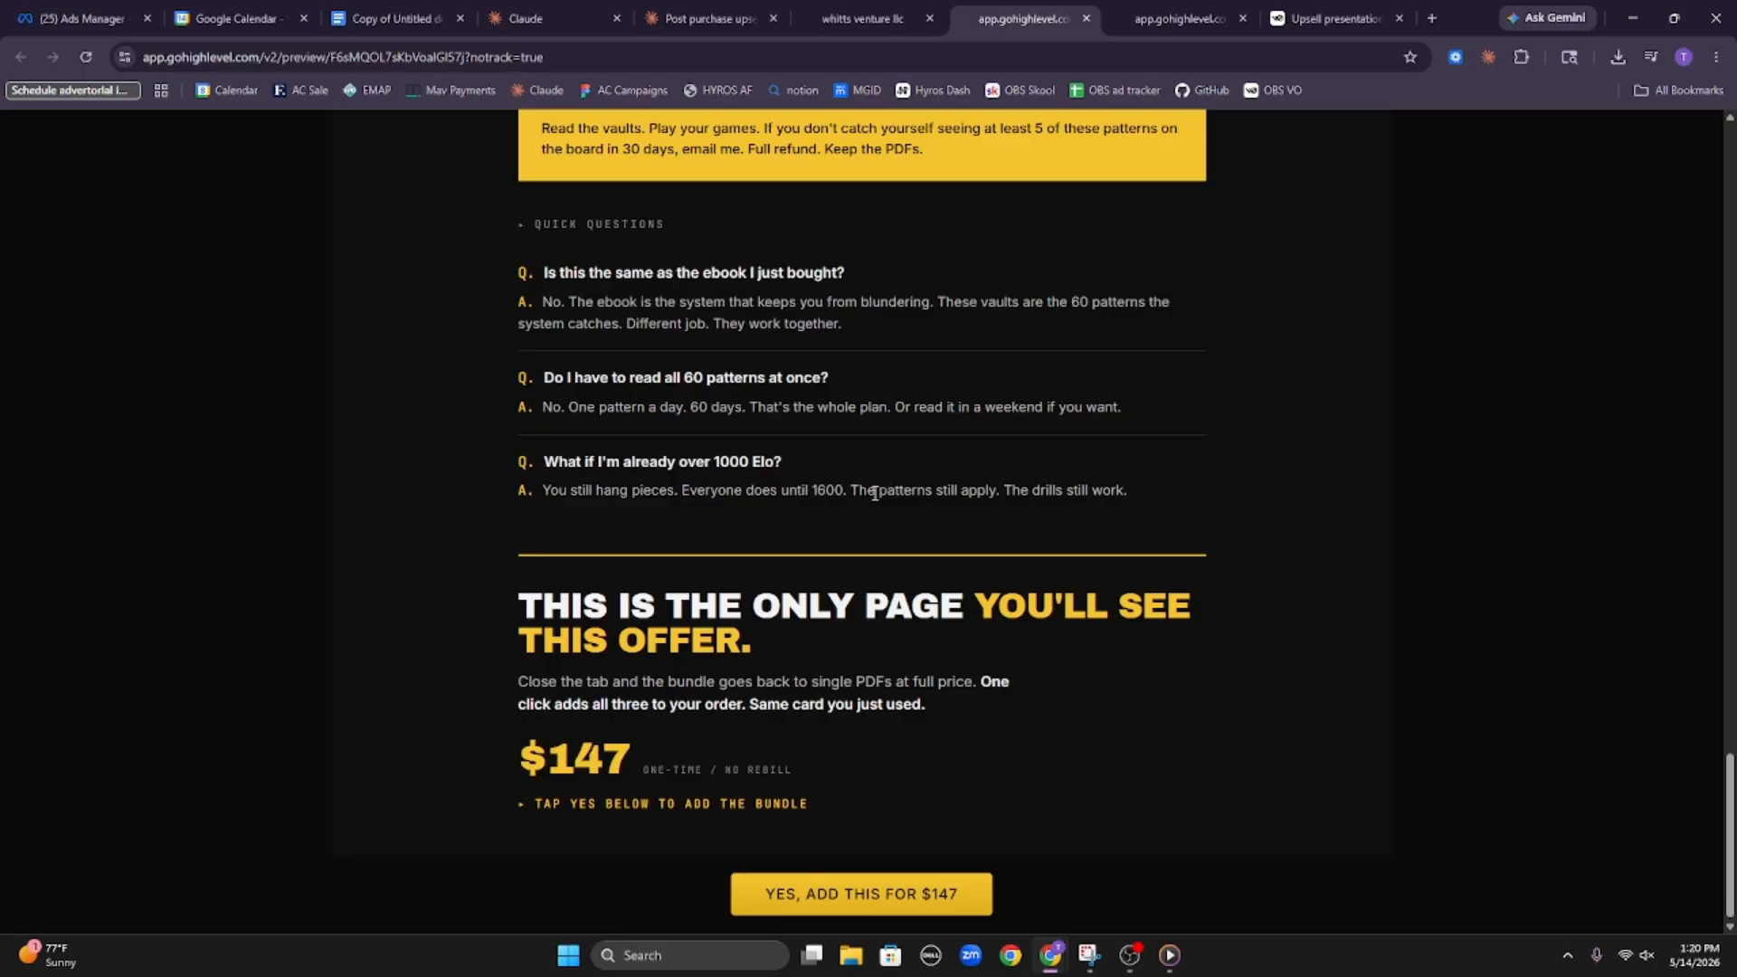
scroll(875, 493, "up", 20)
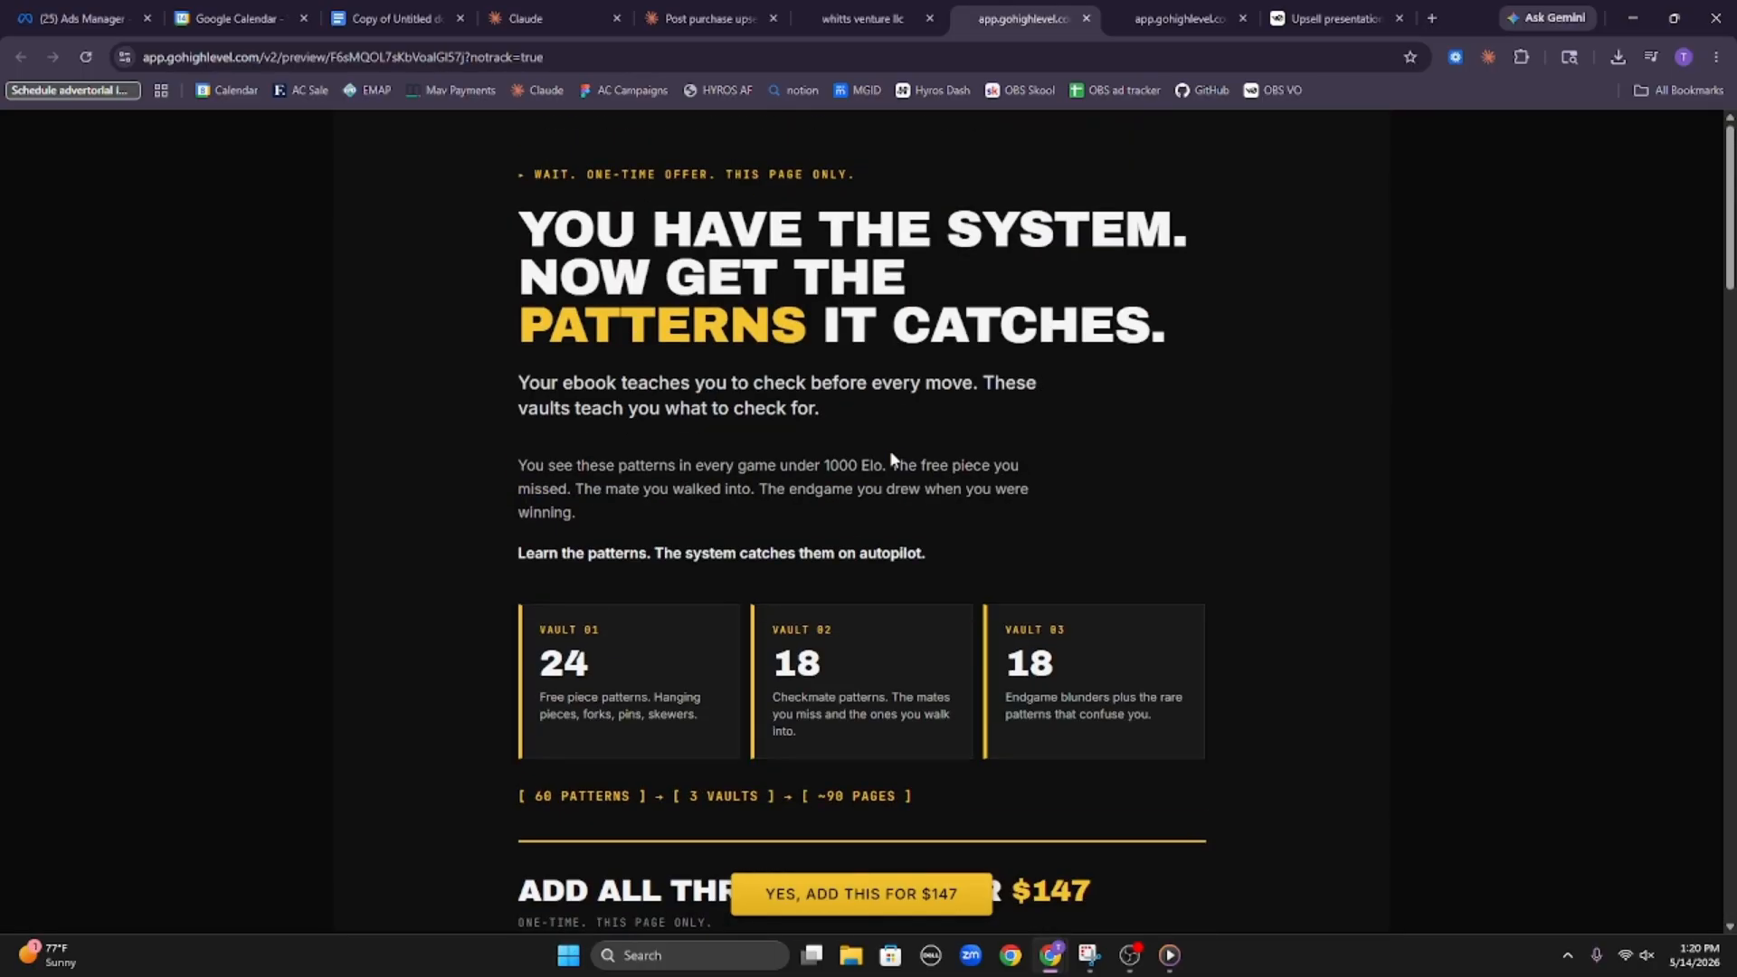
scroll(884, 439, "down", 10)
Switch to the v0 upsell presentation and examine the Low Ticket HOW and Upsell FASTER cards on the "Remember This" slide
left_click(1334, 18)
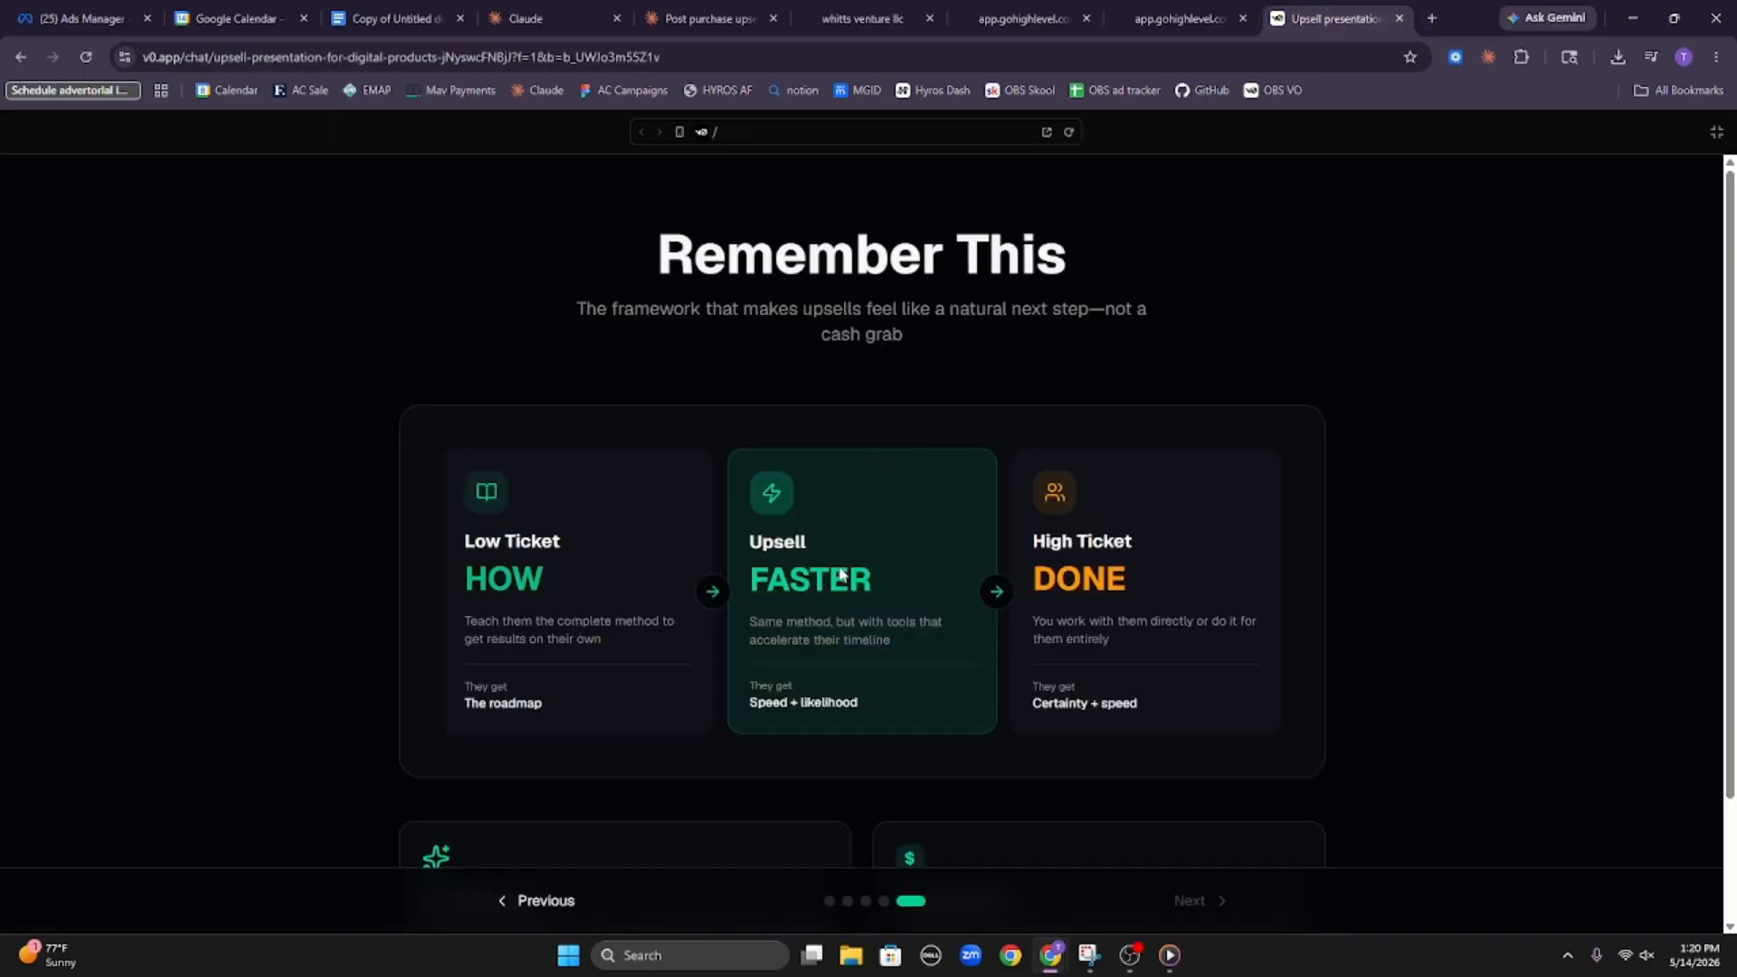
left_click_drag(432, 529, 549, 575)
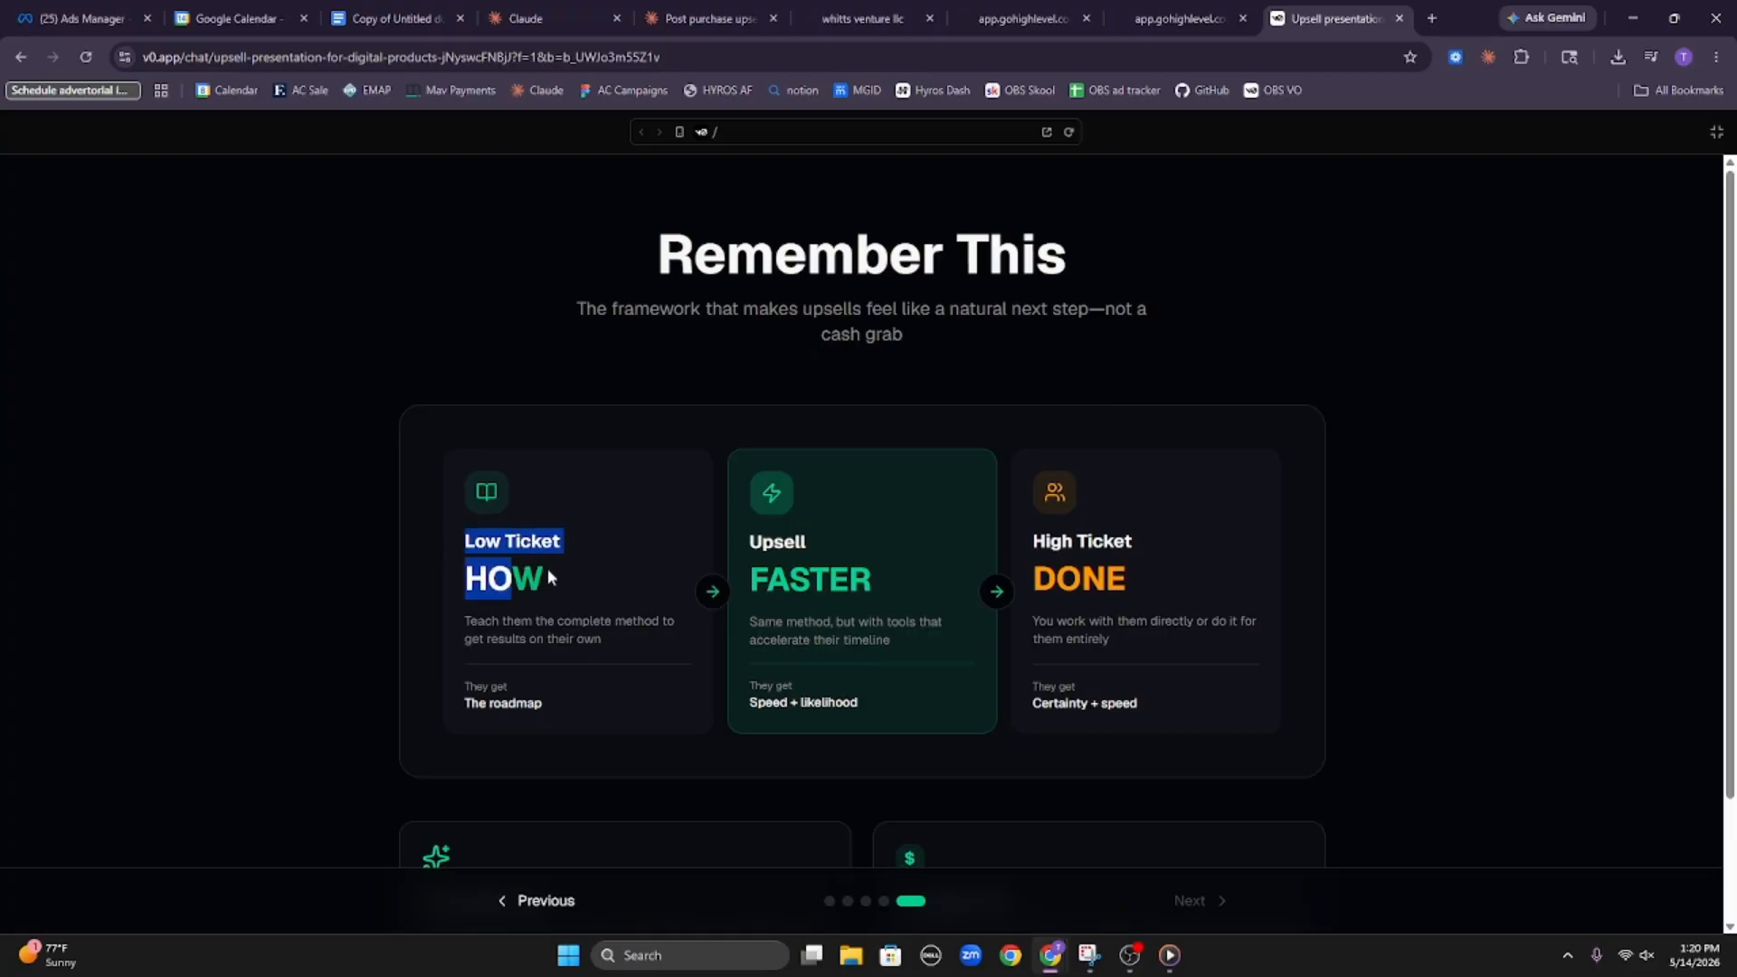
left_click(448, 537)
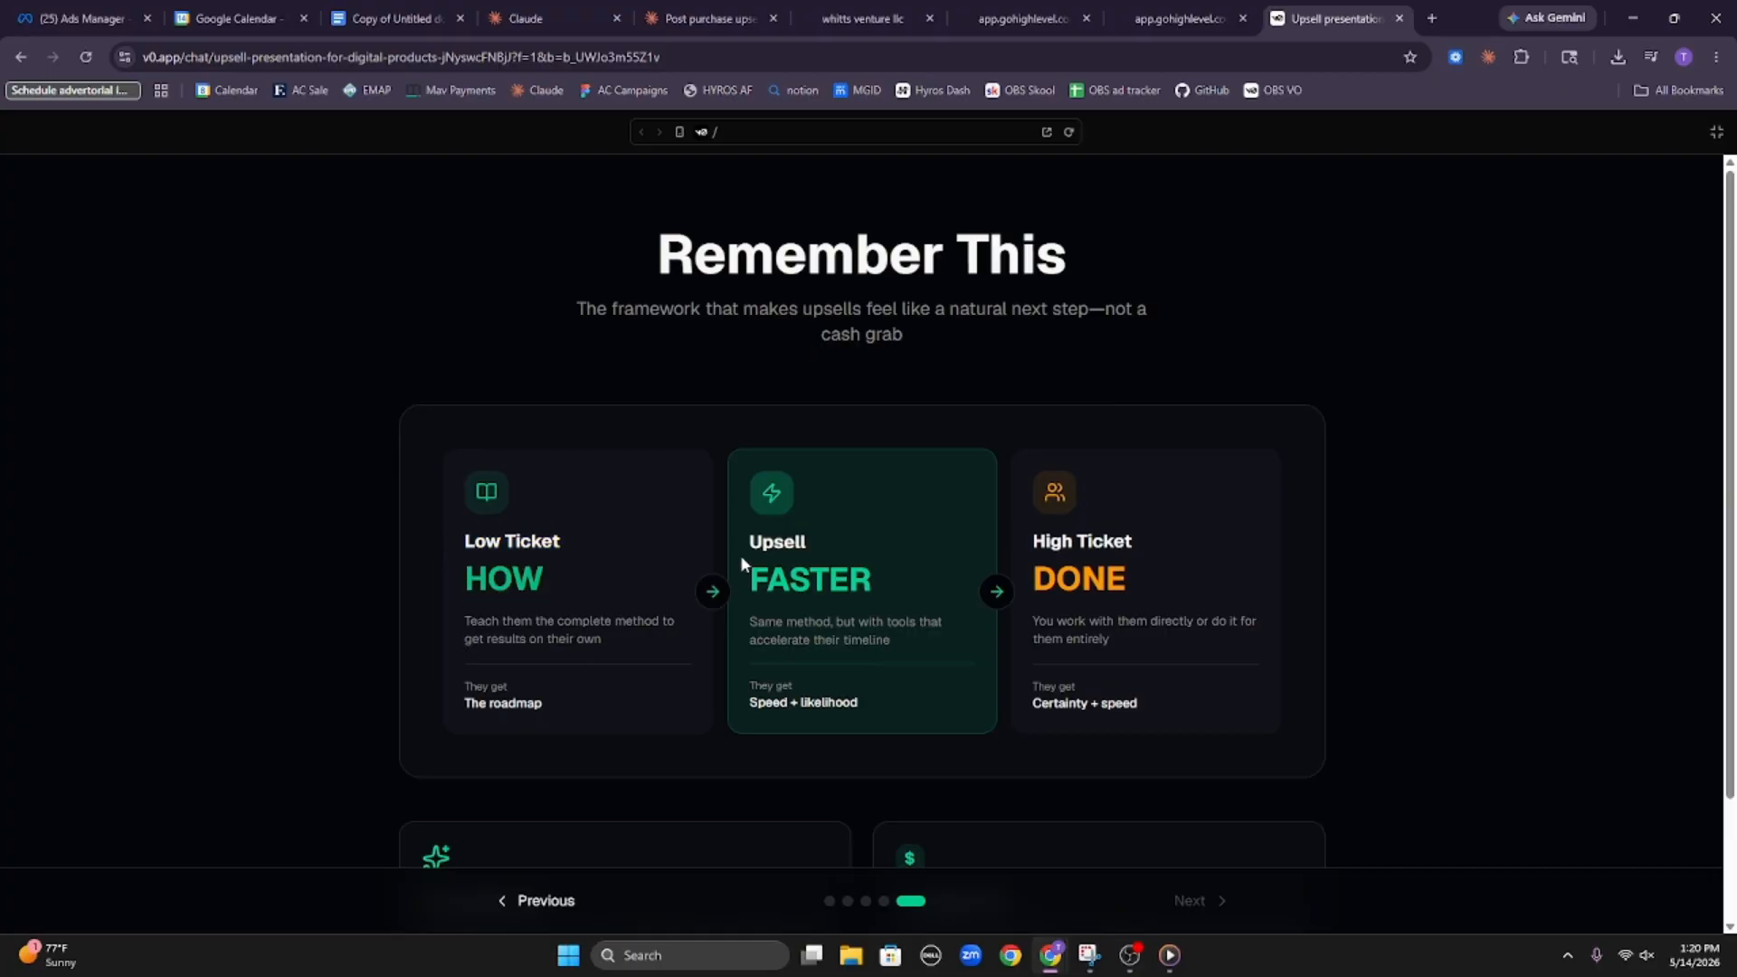
left_click_drag(750, 548, 870, 579)
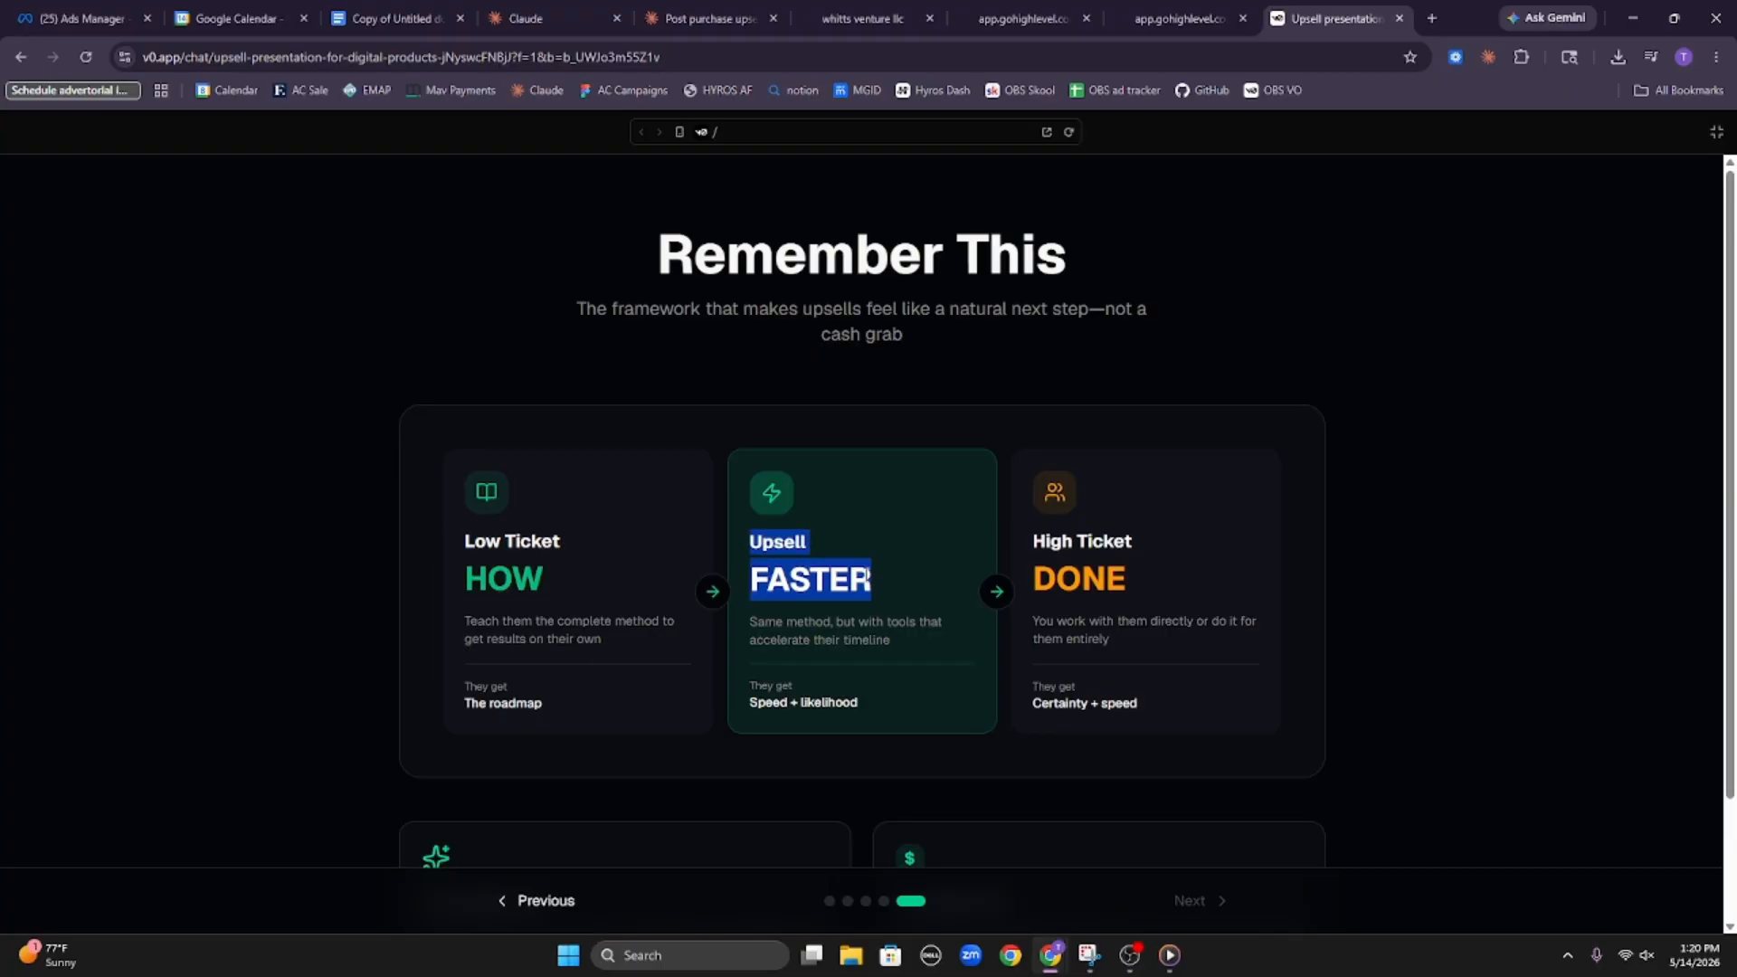
left_click(831, 589)
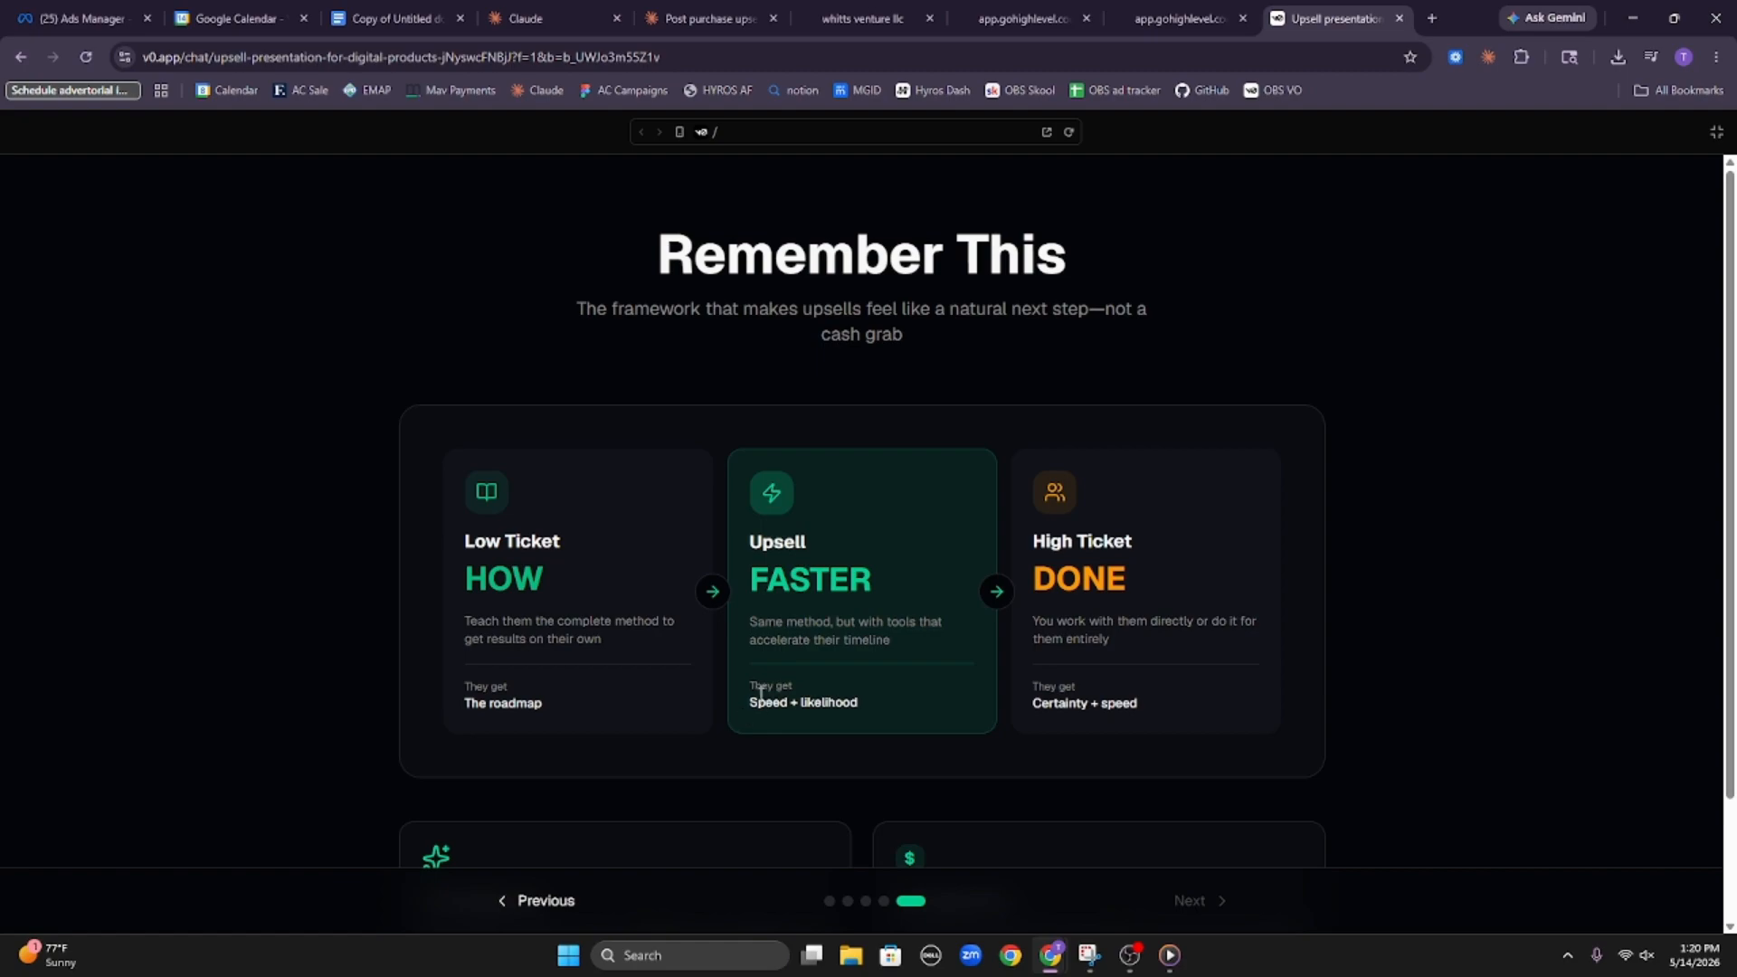
Highlight "Speed + likelihood" on the upsell card, switch to the HighLevel page builder and publish the upsell page
left_click_drag(749, 702, 865, 712)
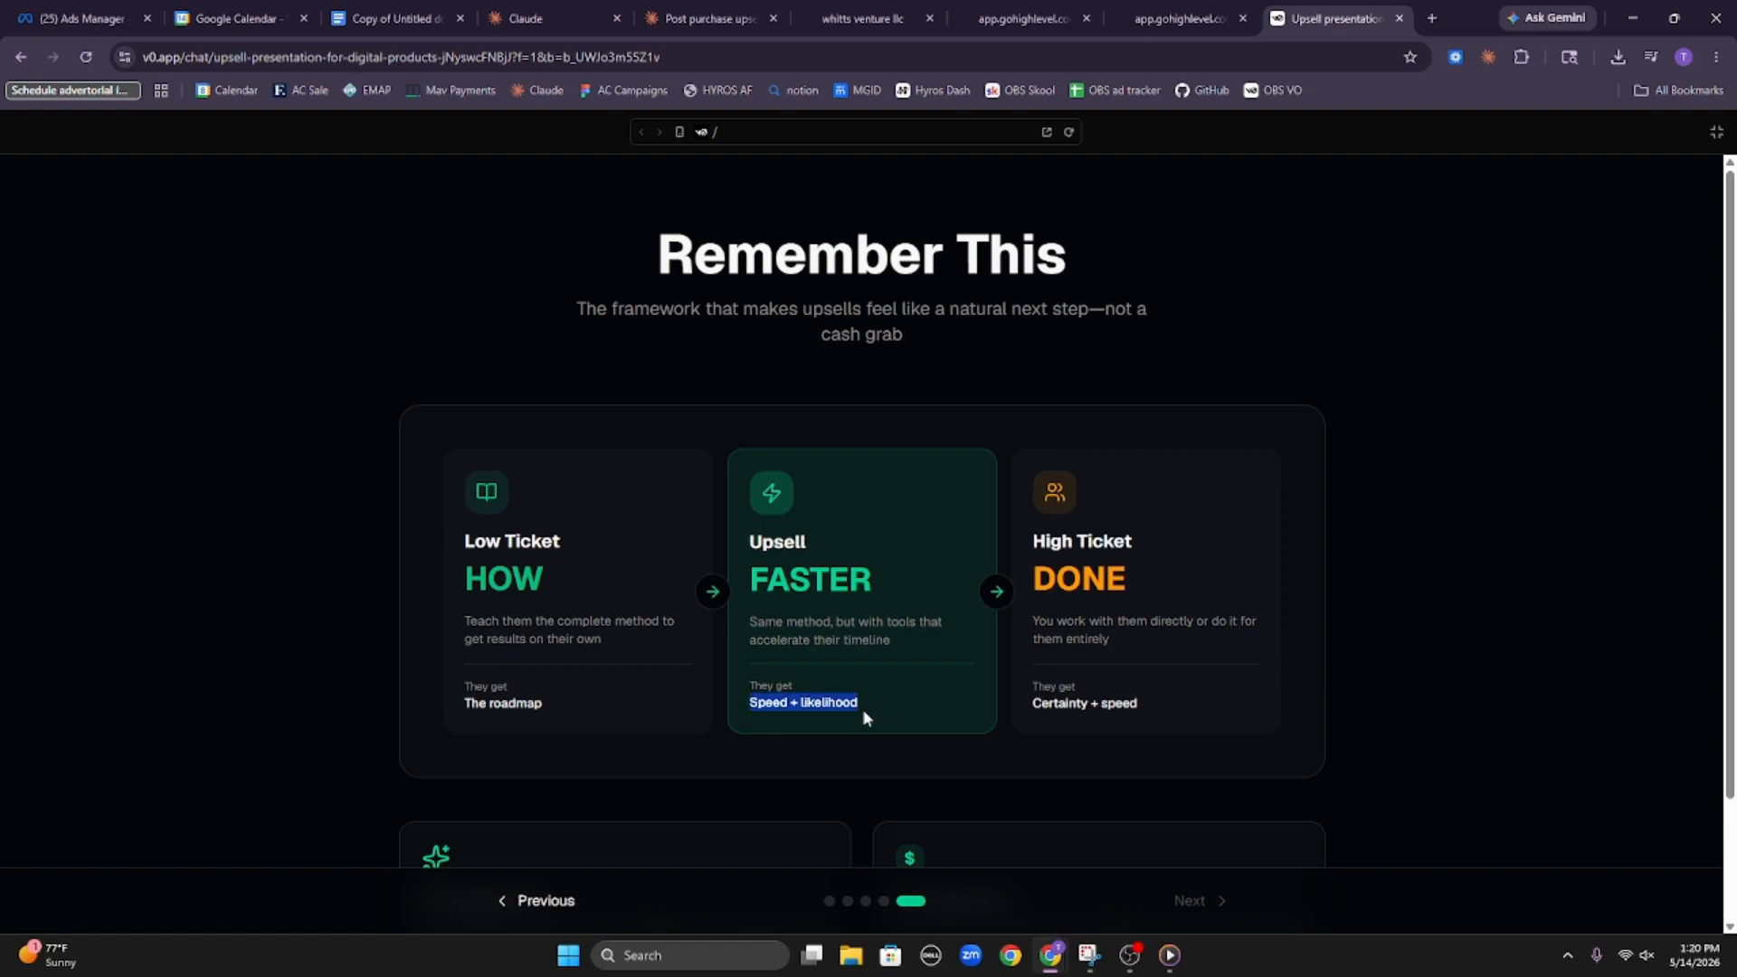
left_click(1161, 8)
left_click(1048, 11)
left_click(843, 11)
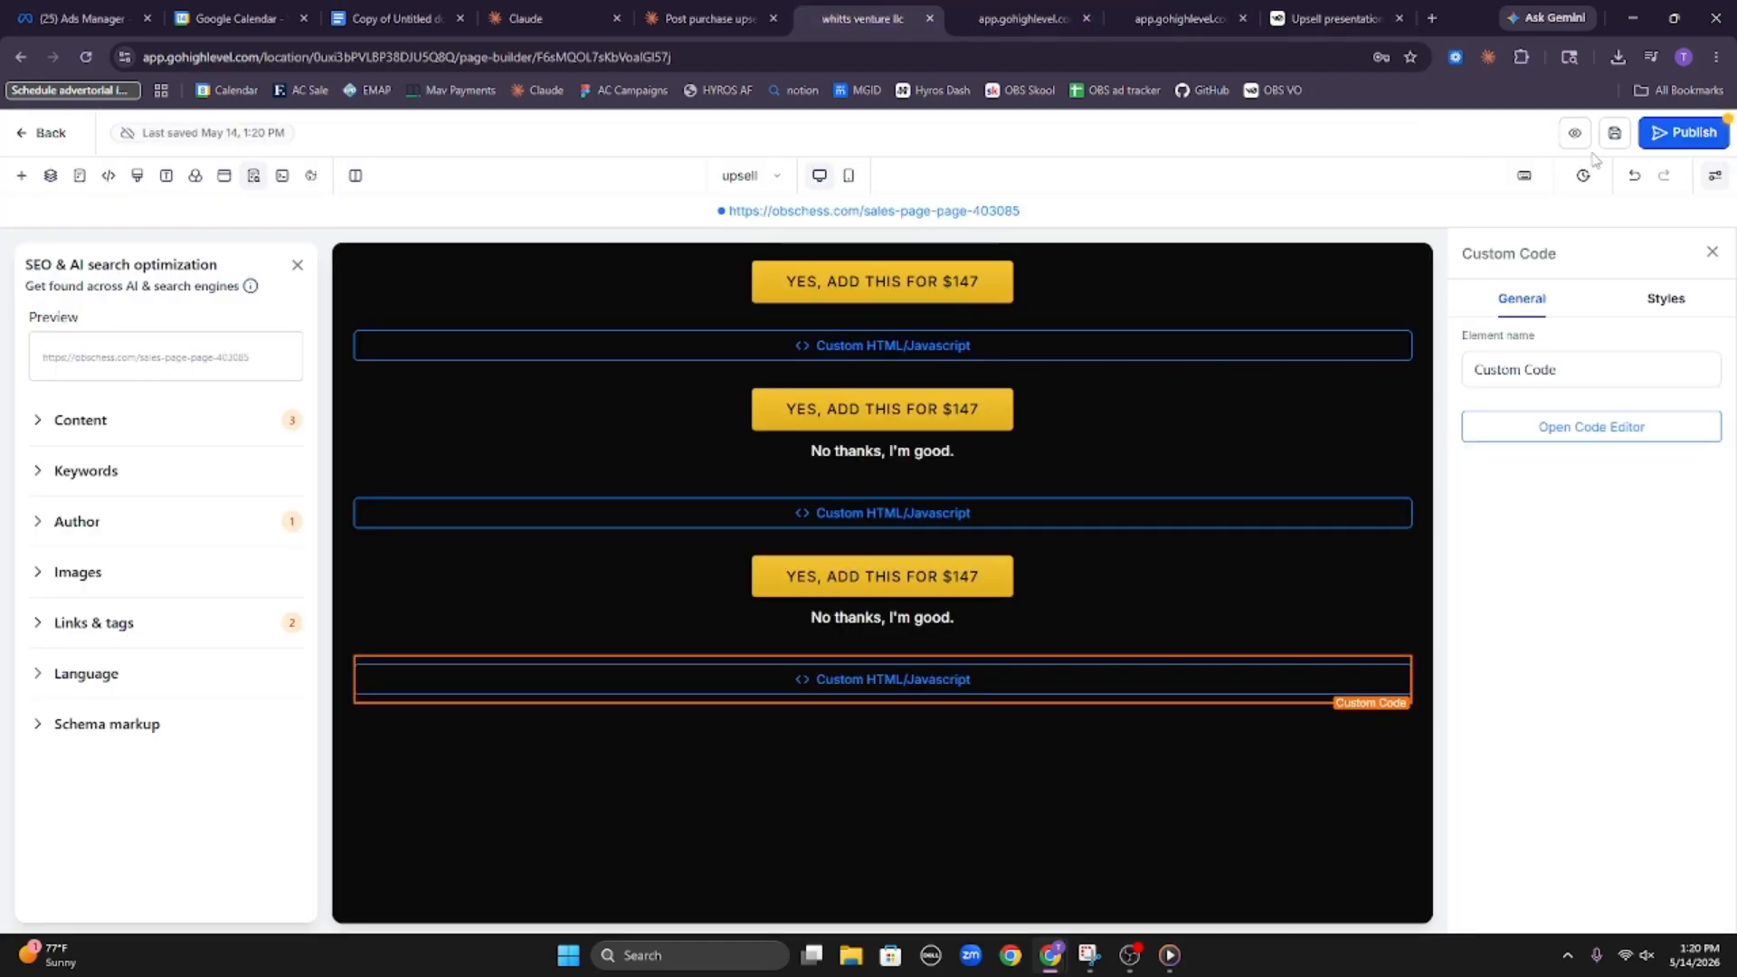
left_click(1675, 132)
Check the button actions of the top $147 button and both "No thanks, I'm good." buttons on the upsell page
left_click(988, 291)
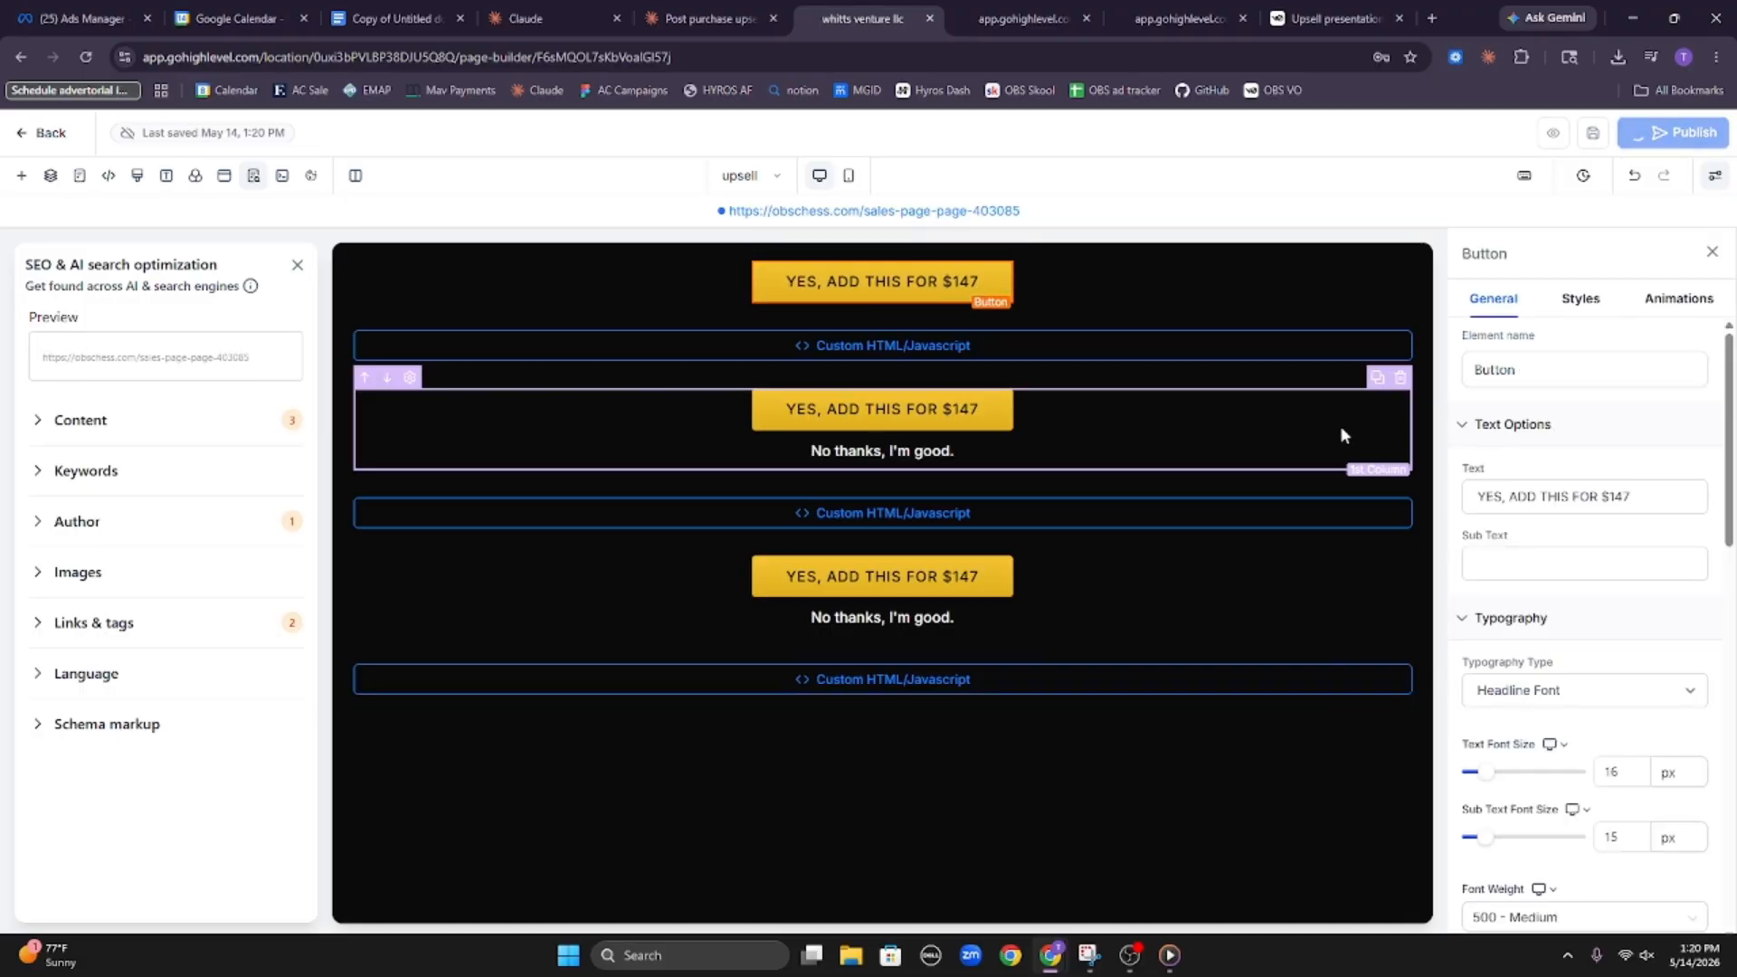
scroll(1597, 647, "down", 7)
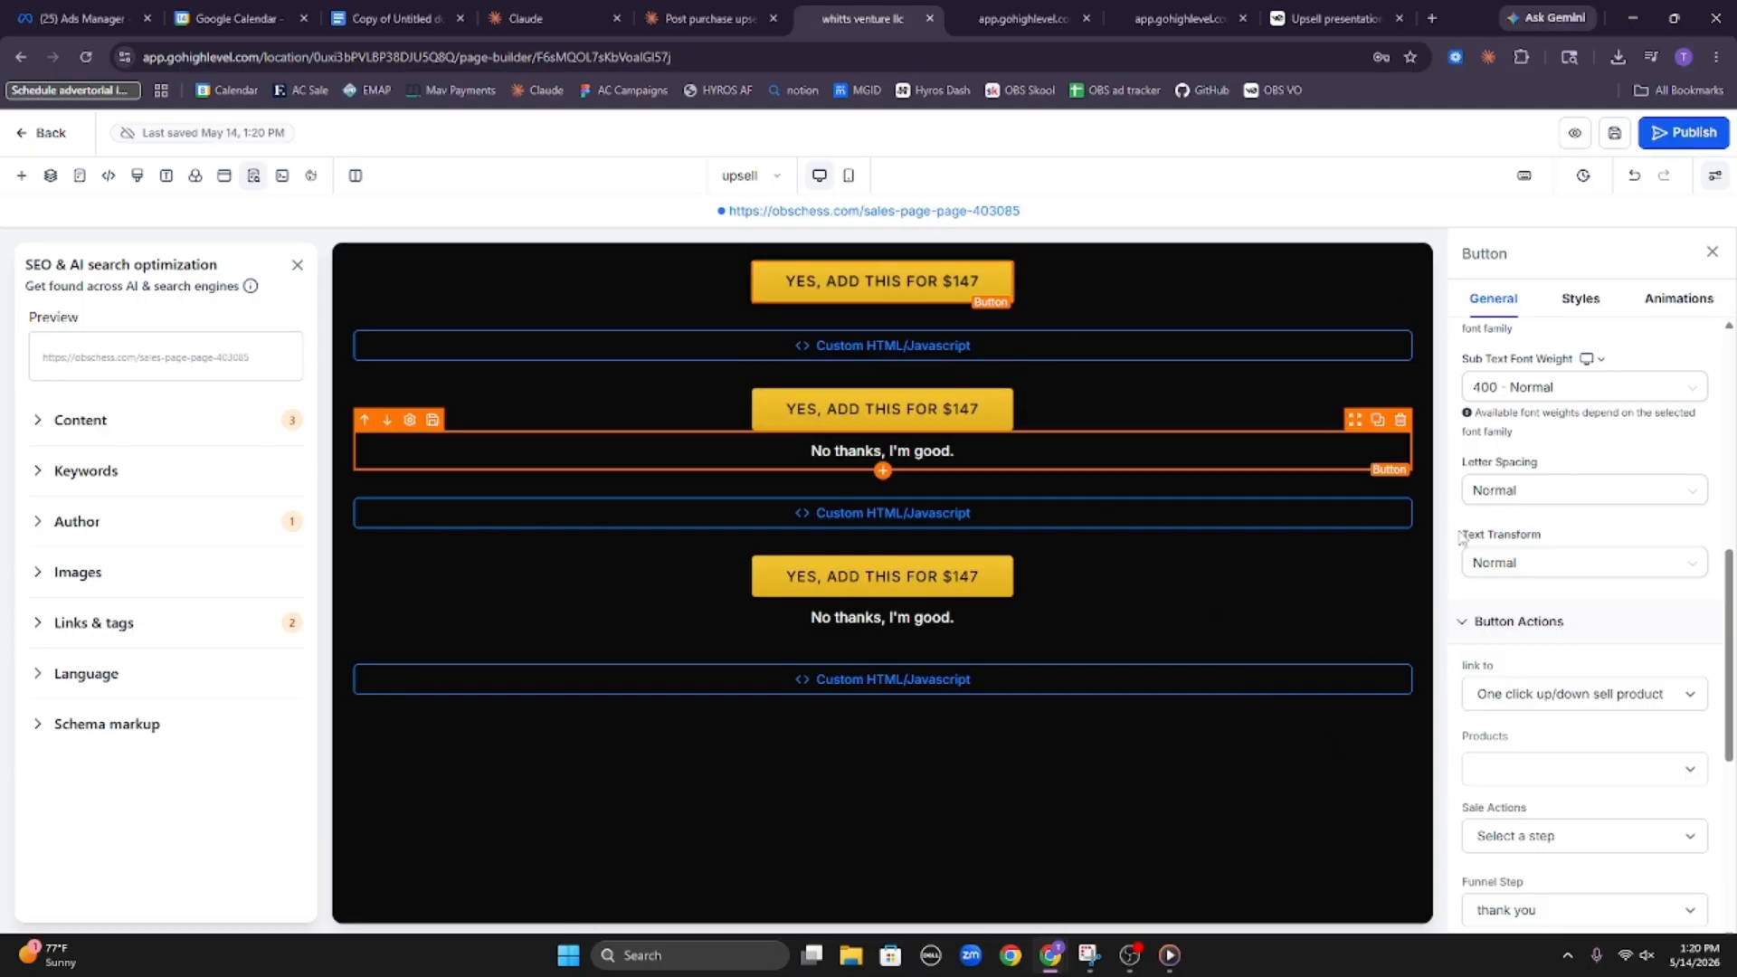
scroll(1461, 537, "down", 3)
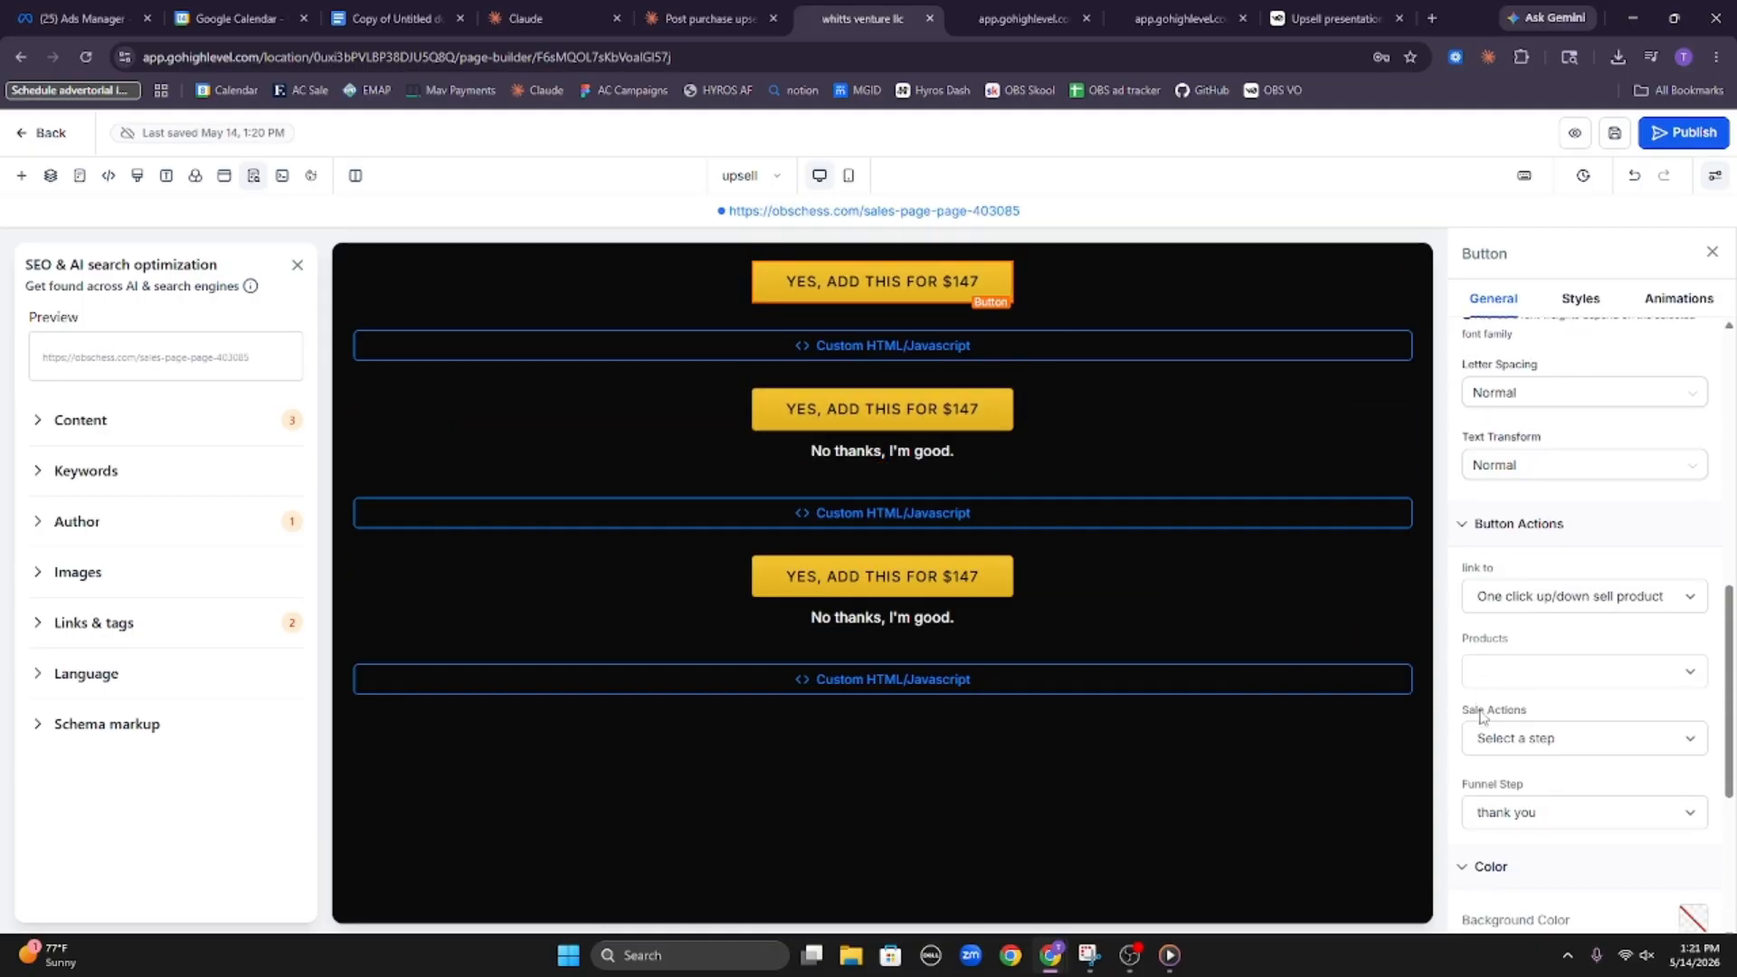
left_click(932, 452)
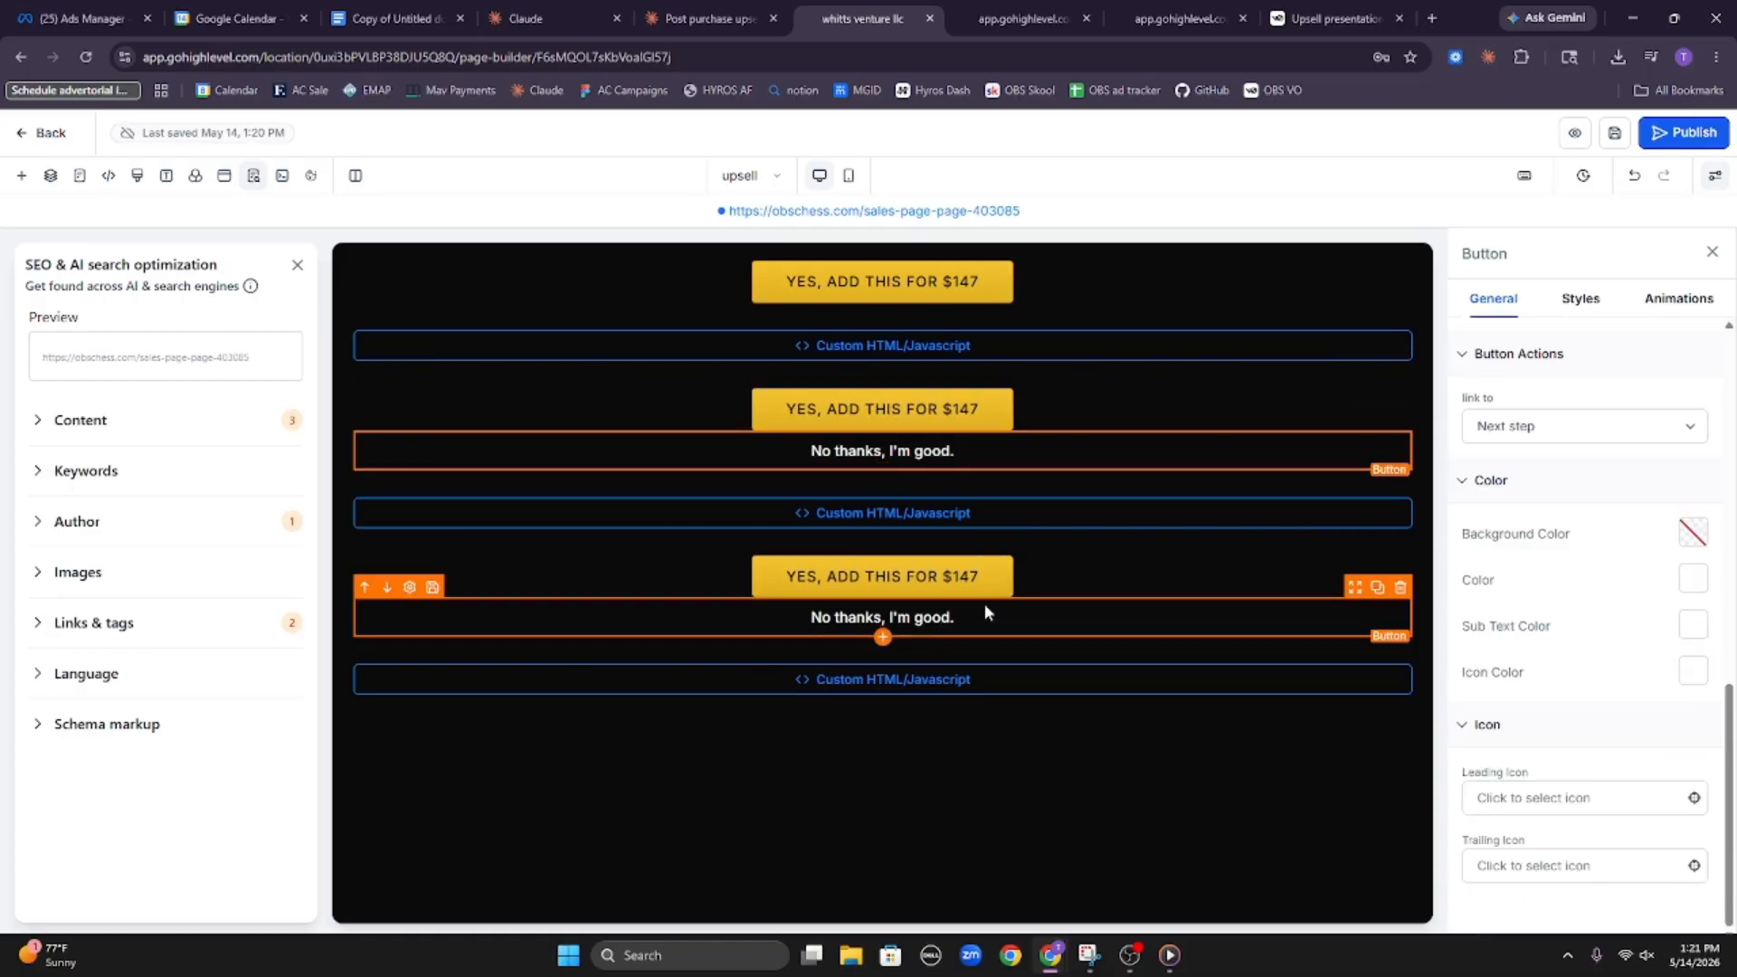
left_click(958, 620)
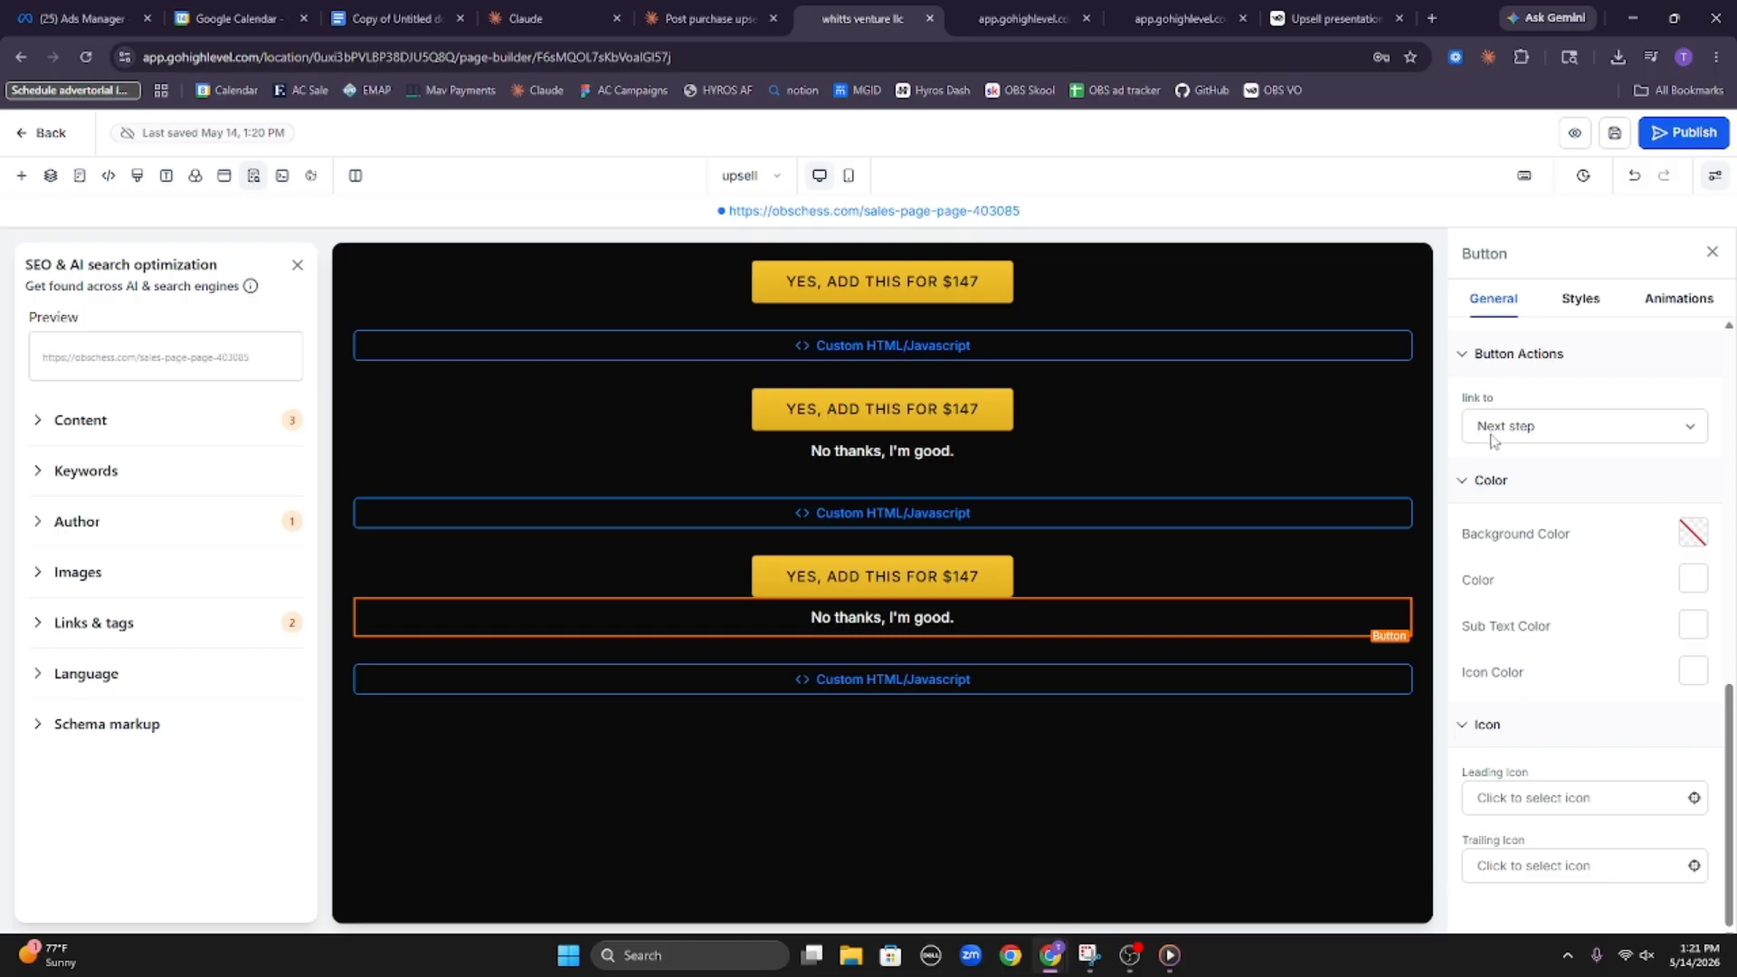
left_click(968, 297)
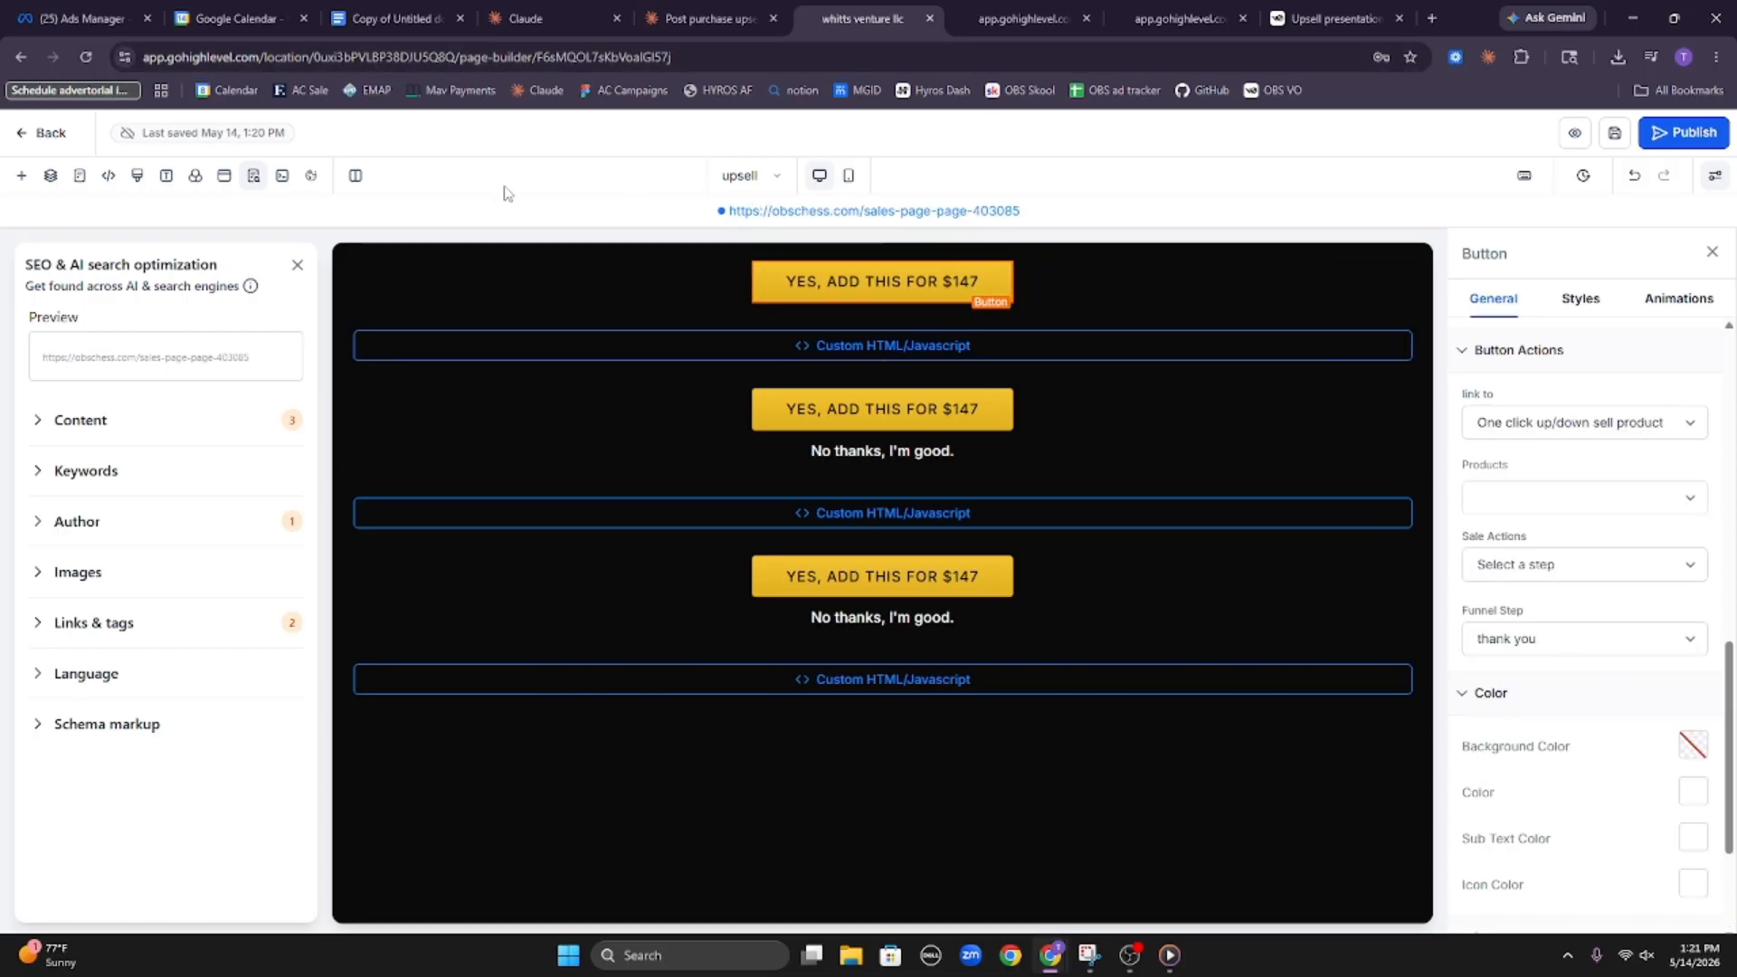
Open the chess funnel's downsell page in the page builder and open the top $147 button's text for editing
left_click(50, 133)
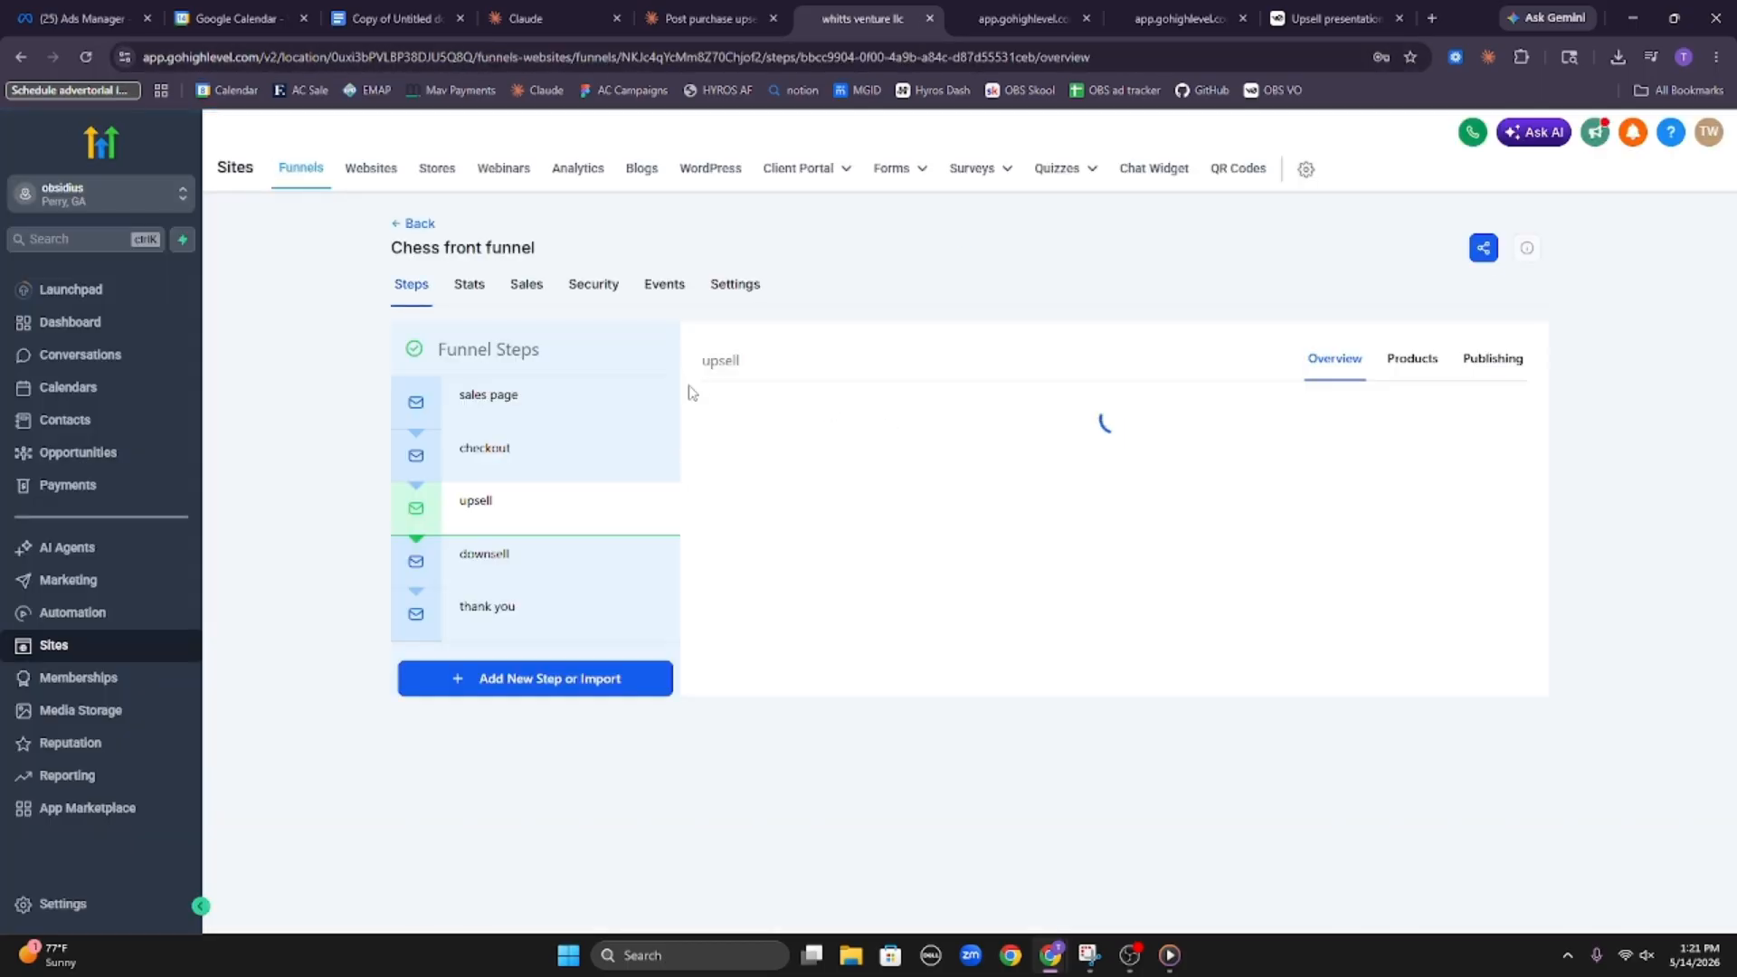
left_click(500, 566)
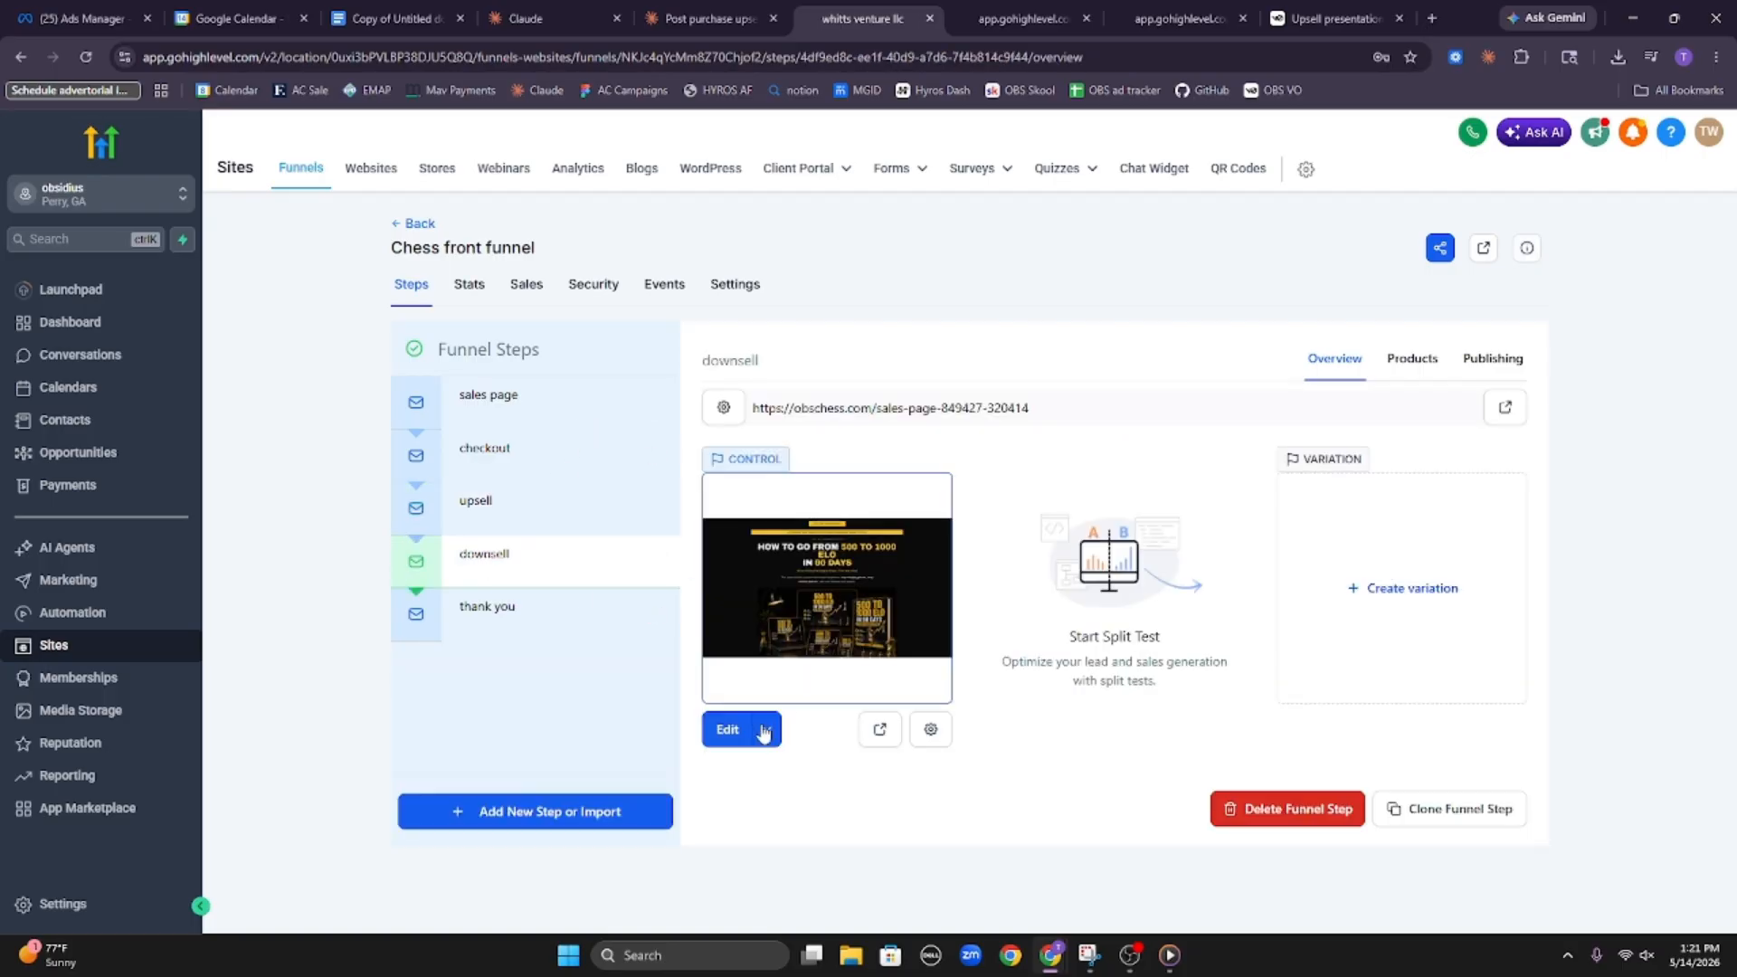
left_click(739, 737)
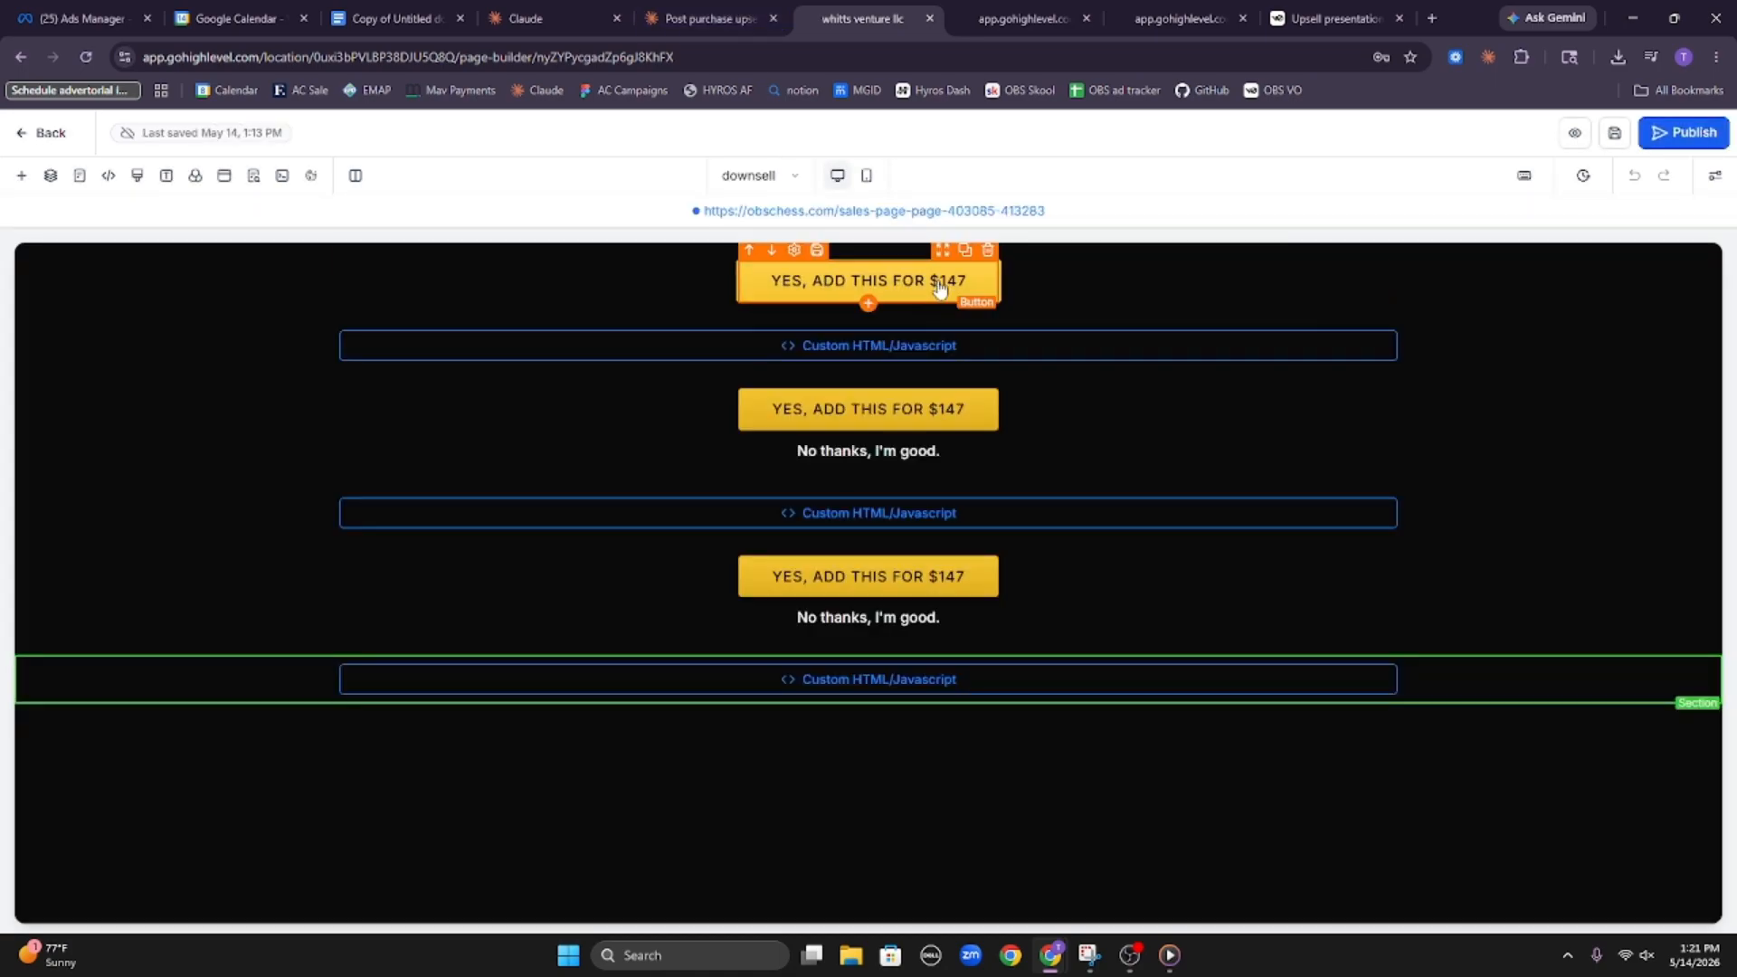
left_click(796, 282)
left_click(1573, 494)
key("ctrl+a")
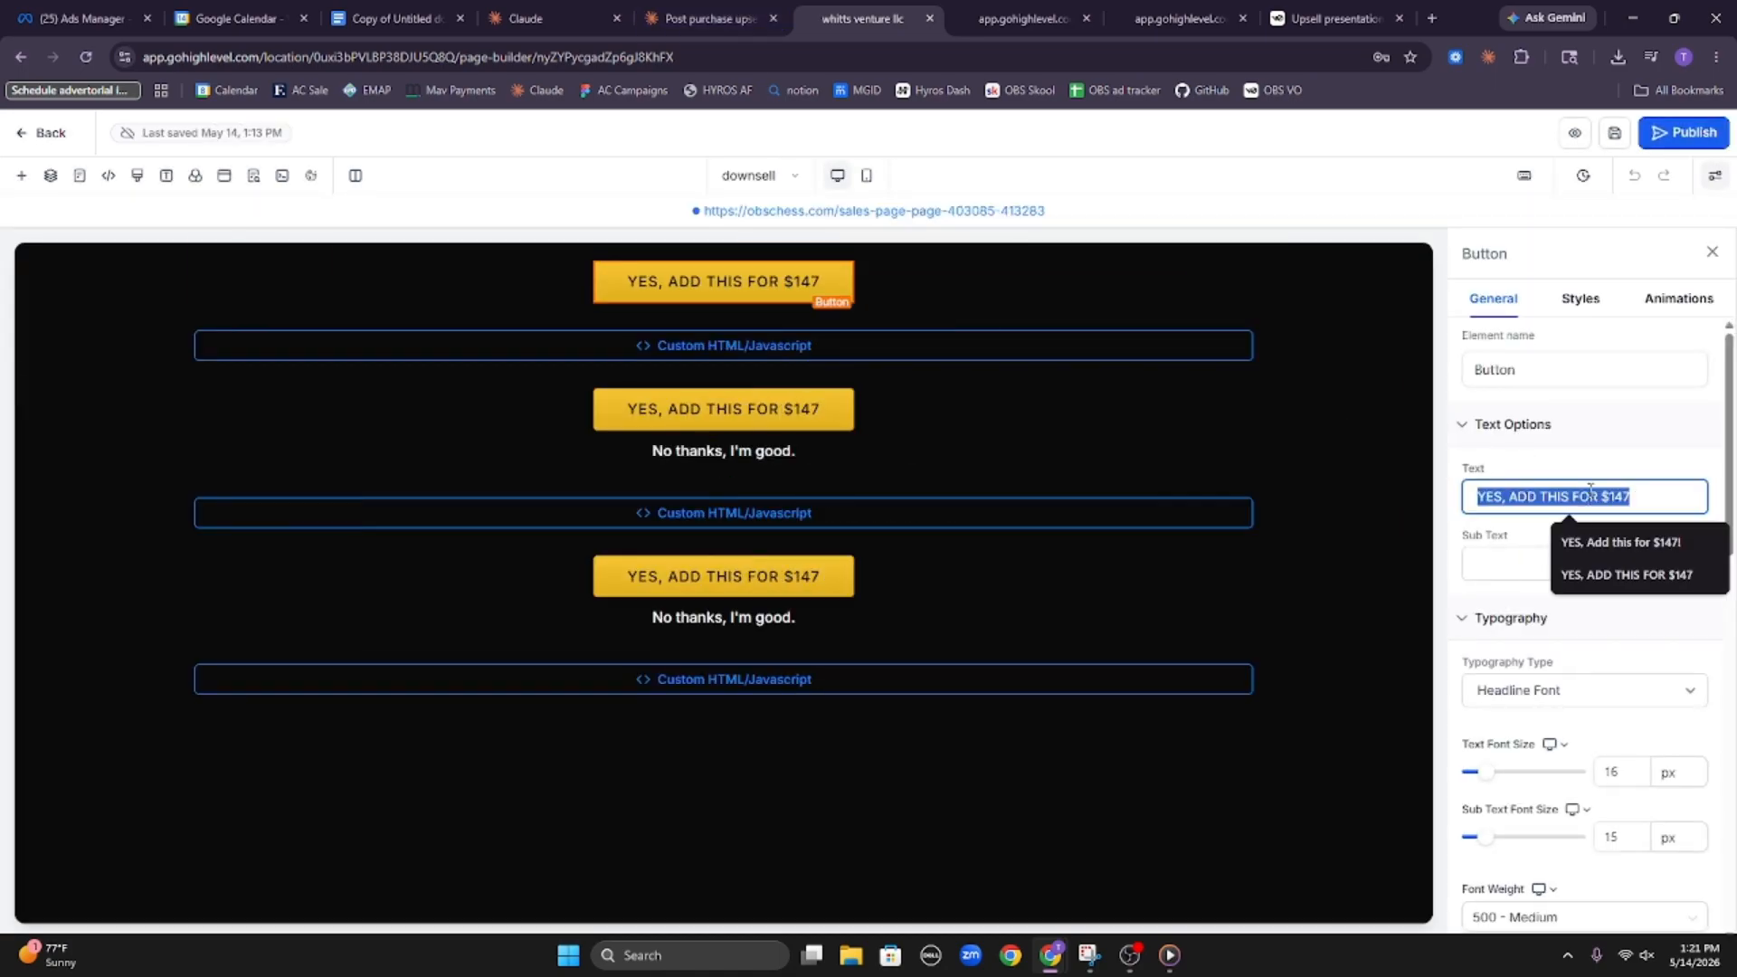
type("Fine")
key("BackSpace")
key("BackSpace")
key("BackSpace")
key("BackSpace")
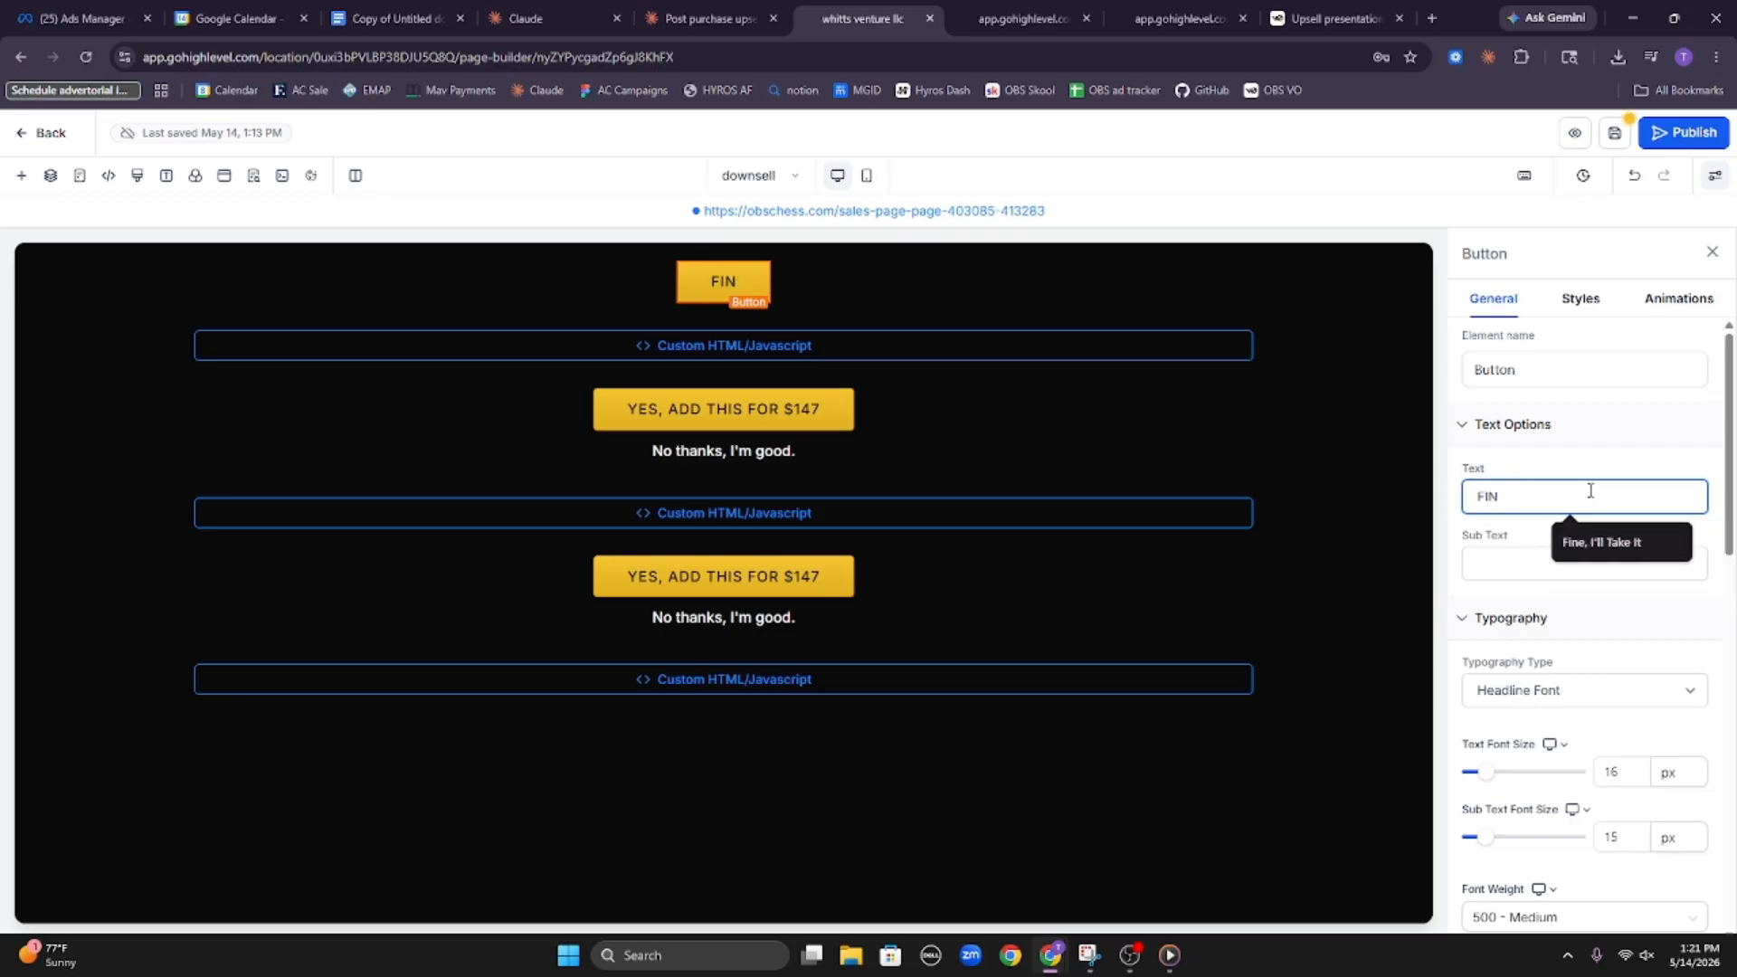
type("F")
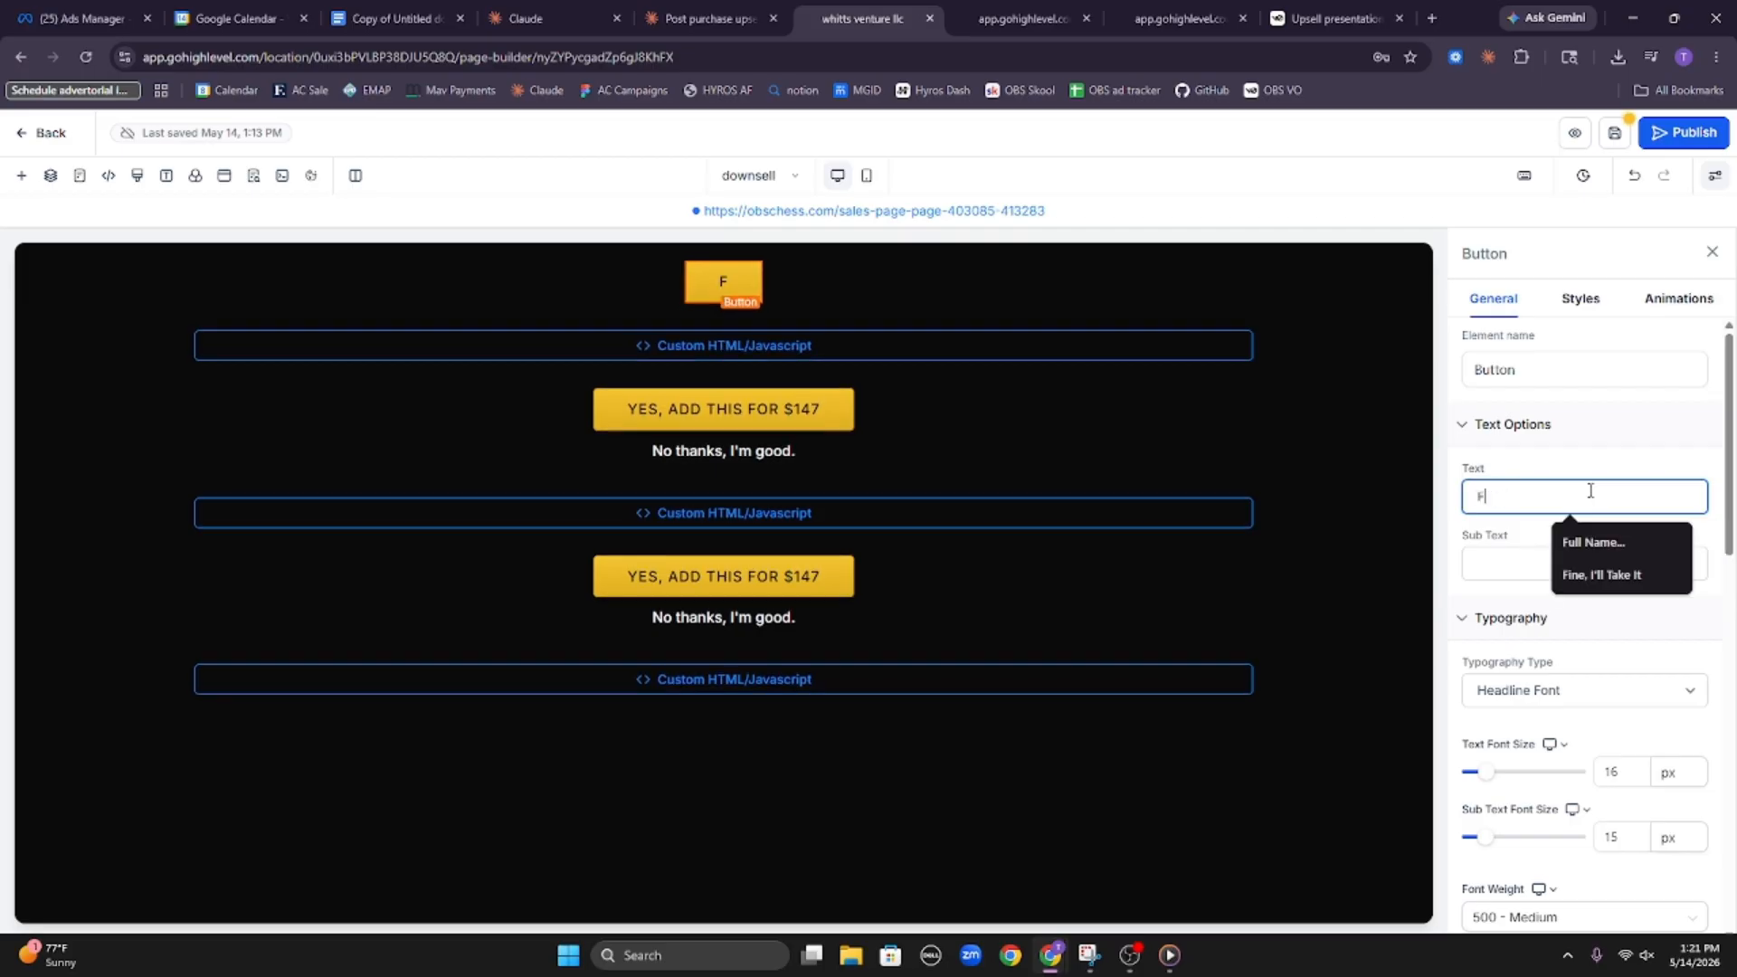
type("ine, I")
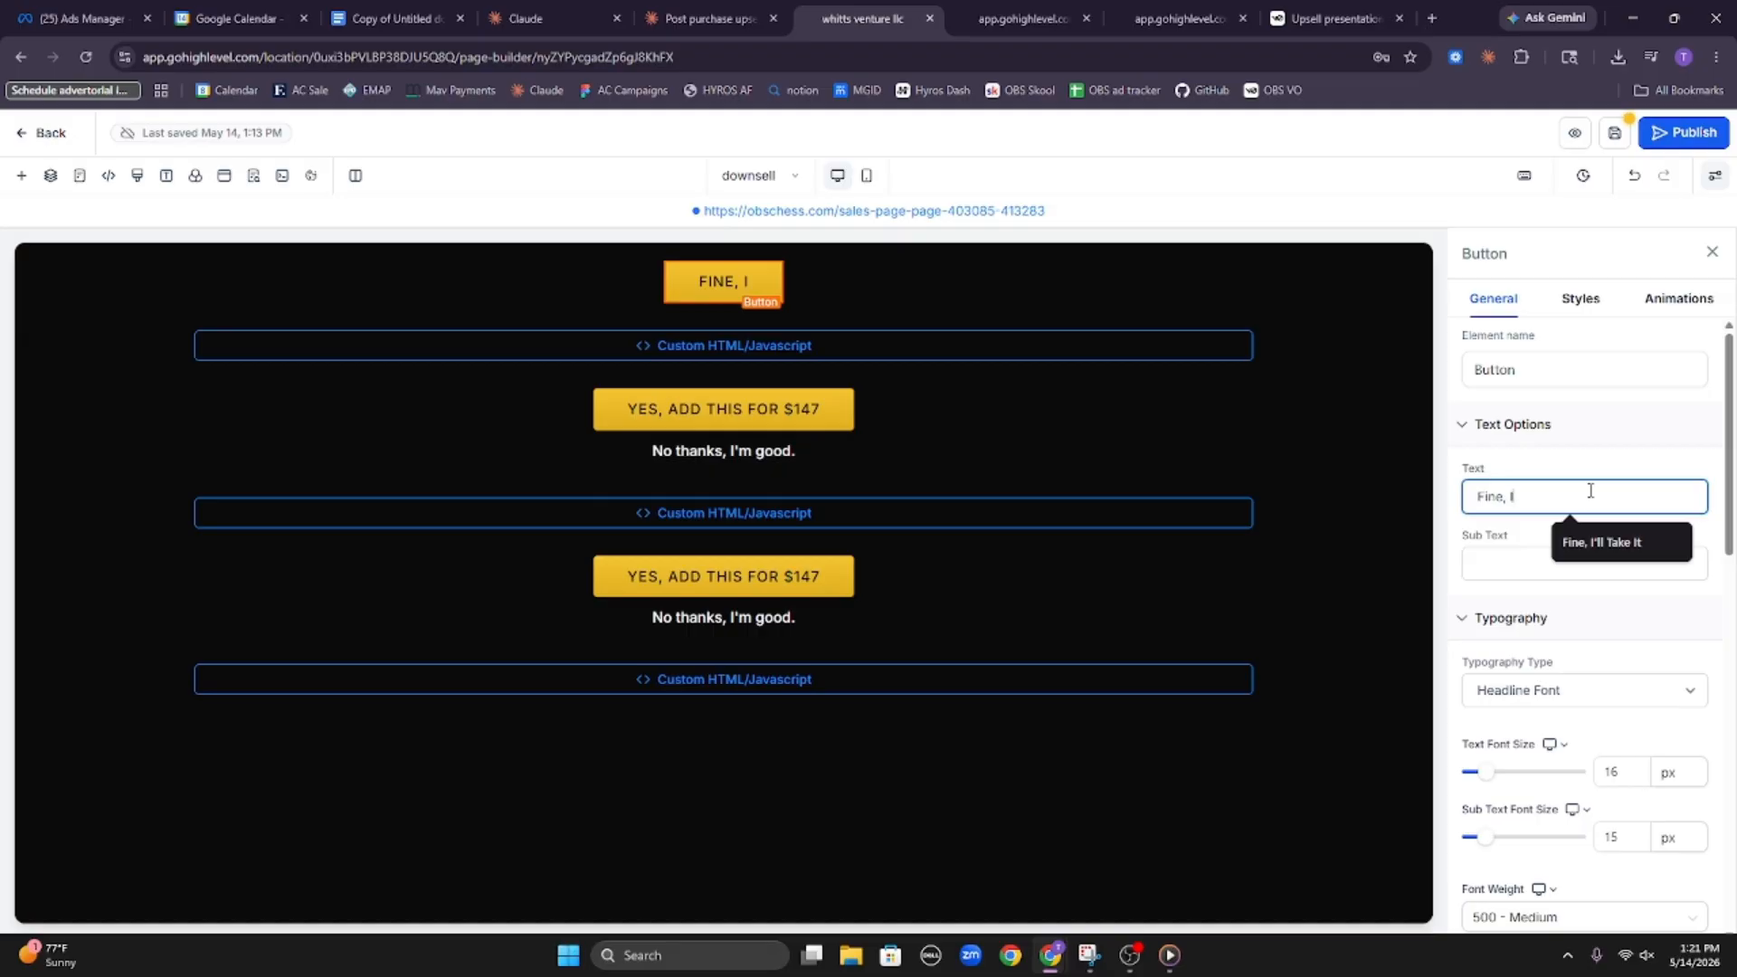
key("BackSpace")
key("BackSpace")
key("BackSpace")
key("BackSpace")
key("BackSpace")
key("BackSpace")
key("BackSpace")
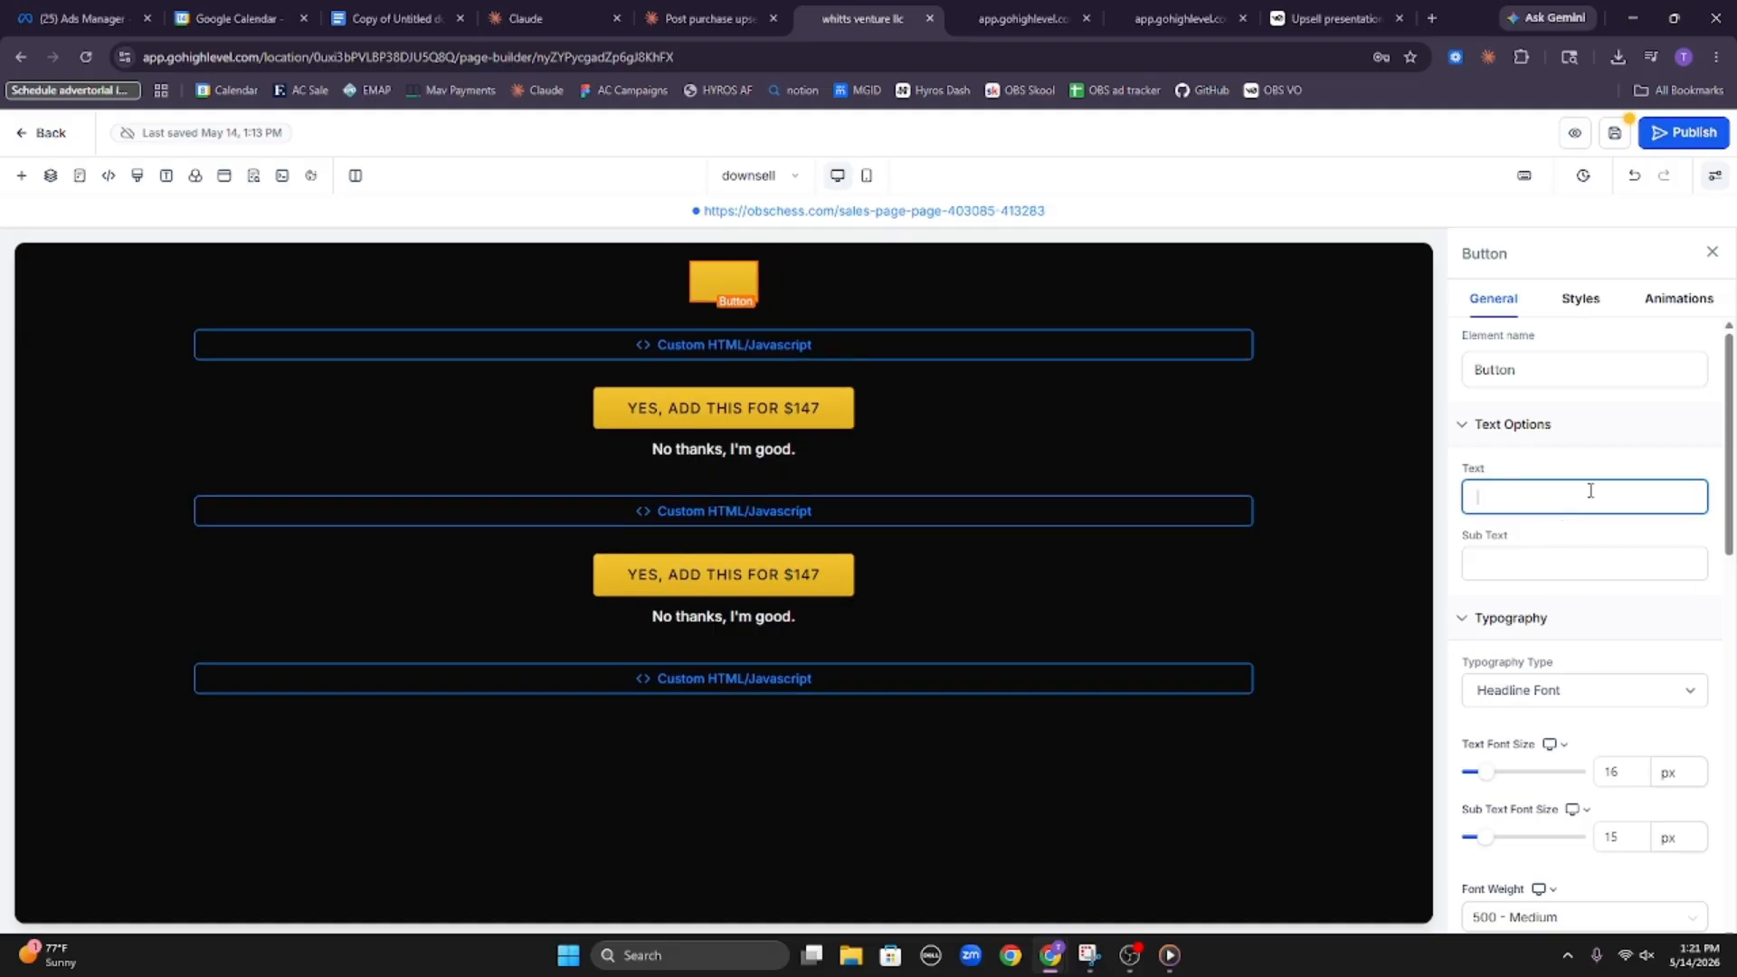
Set the top button's text to "Yes, I'll Pay $67 For this"
type("Yes, Il")
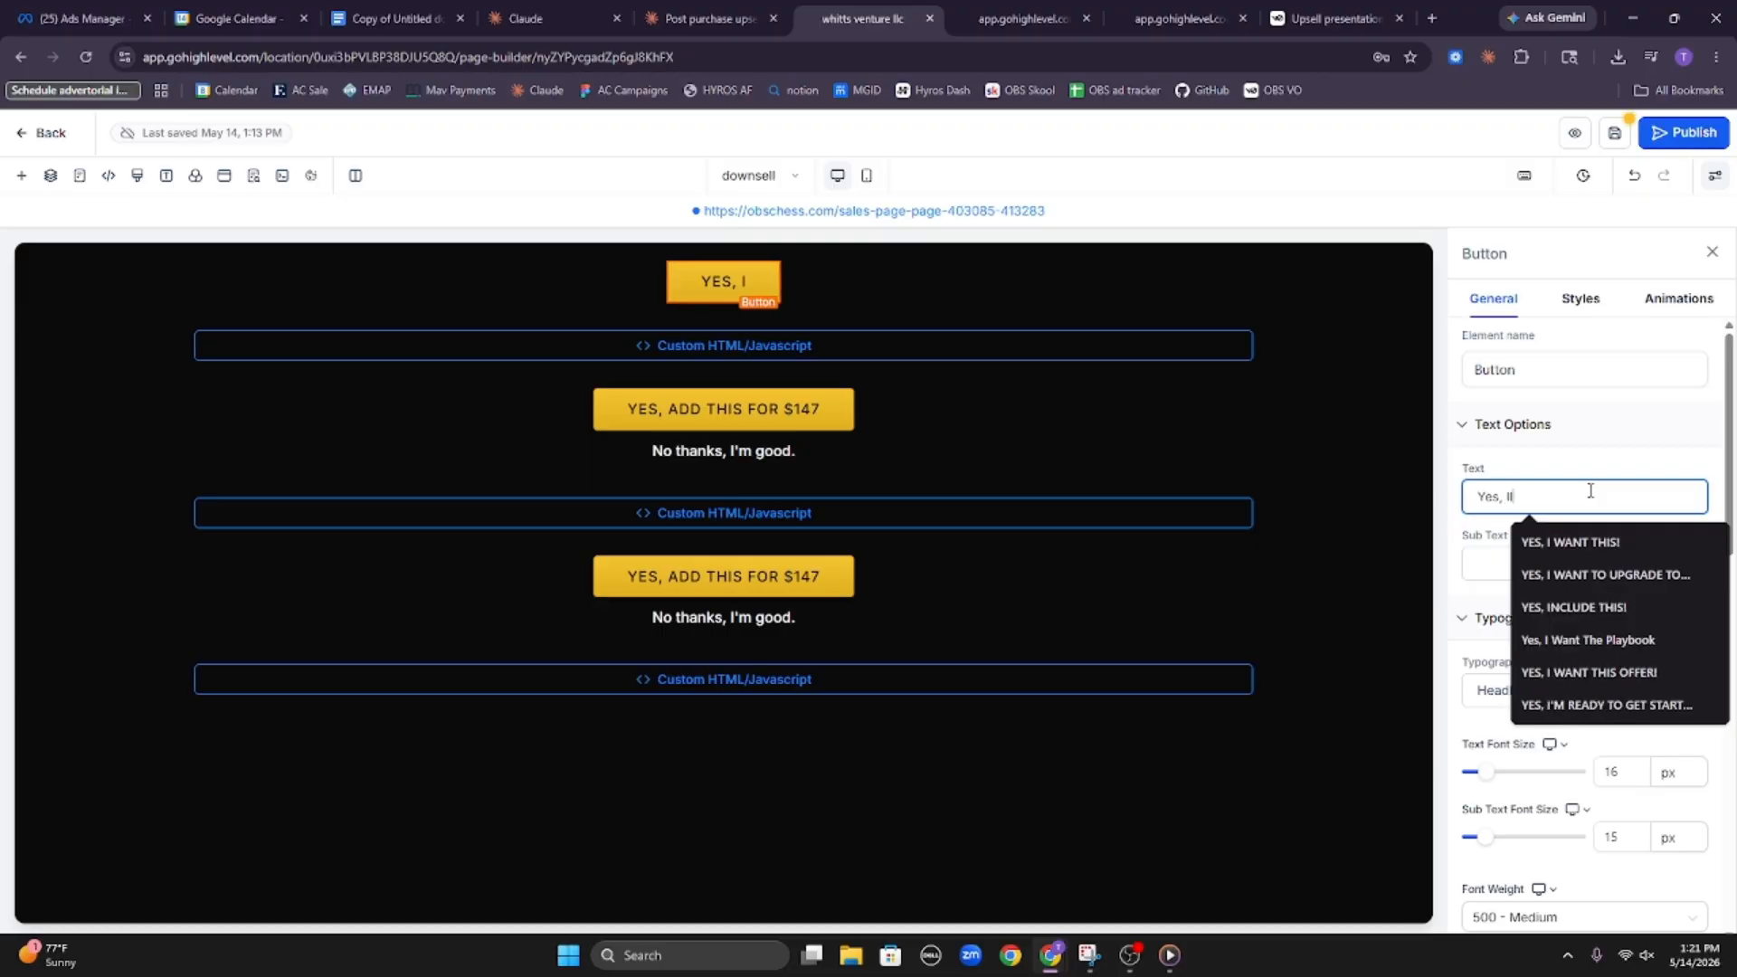
key("BackSpace")
type("'")
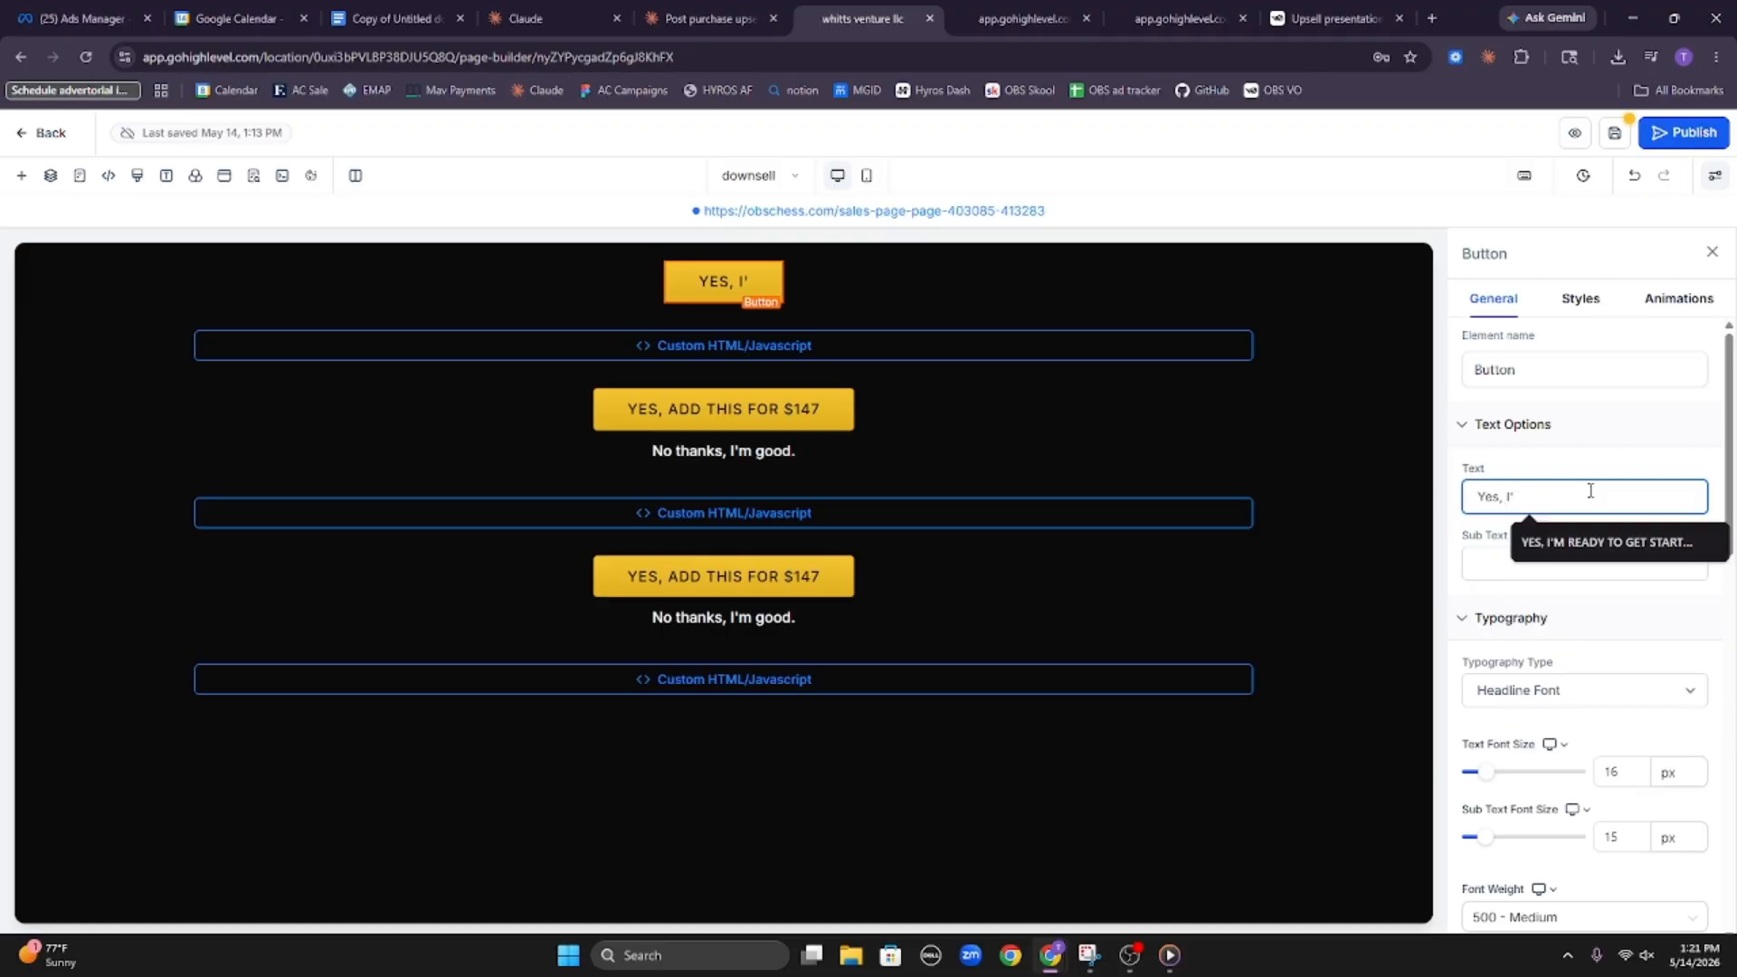
type("ll Pay")
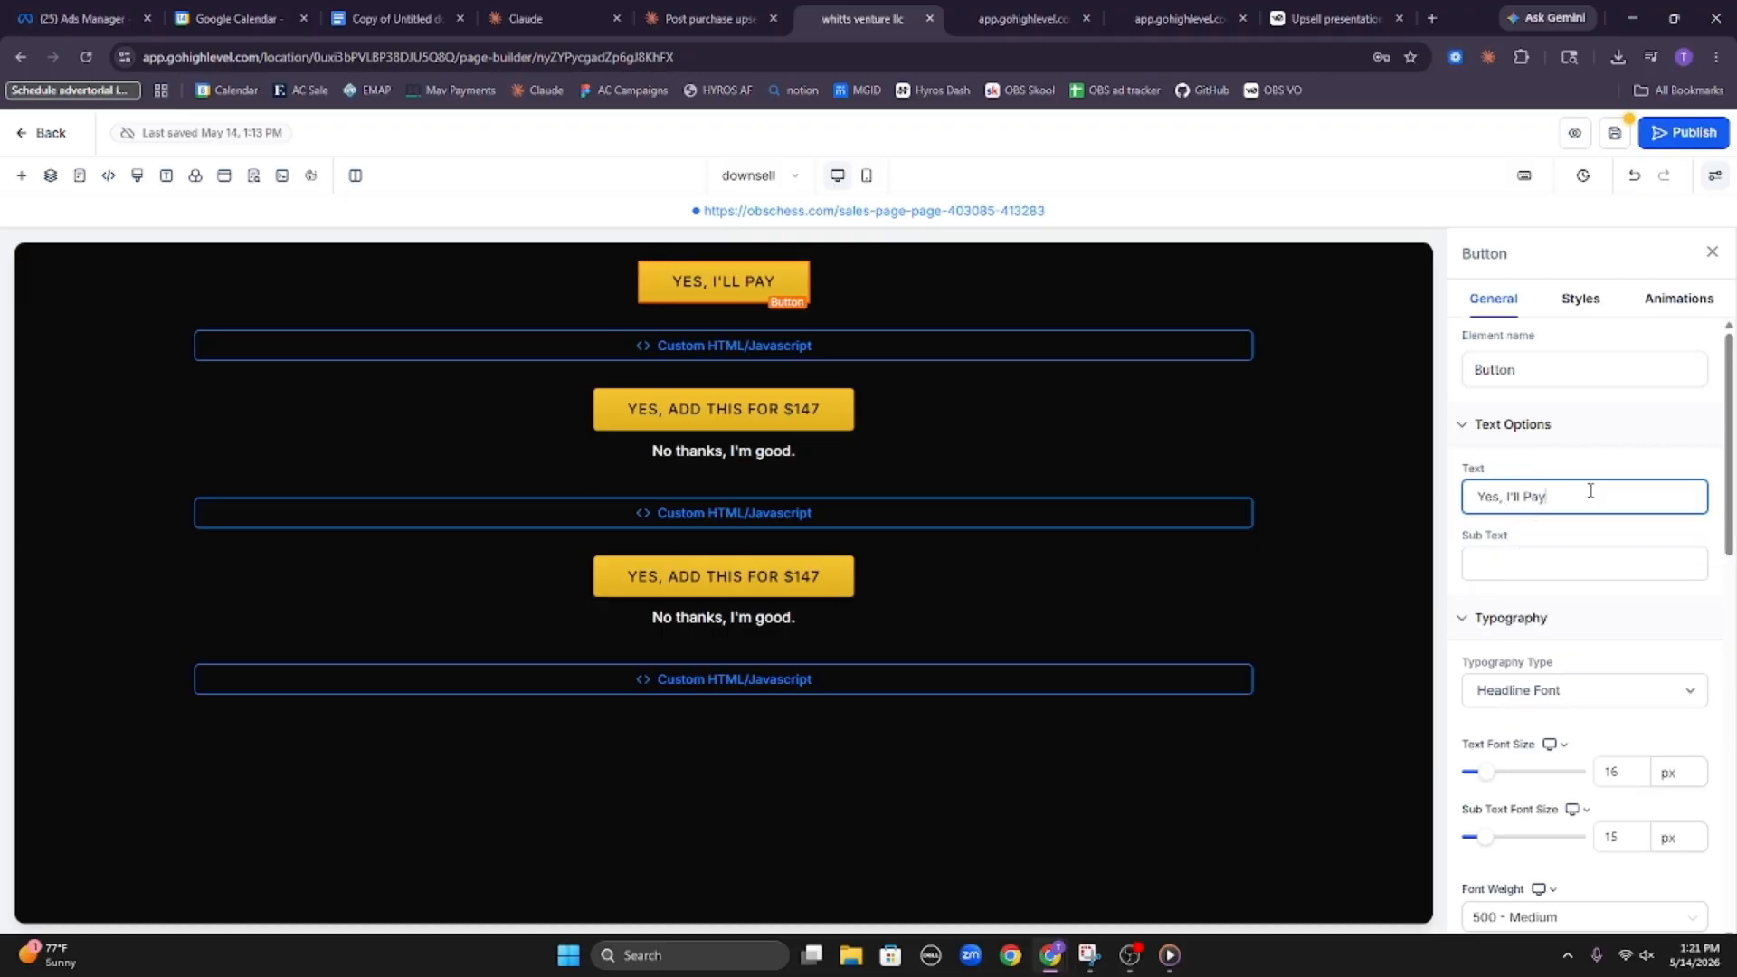
type(" 67")
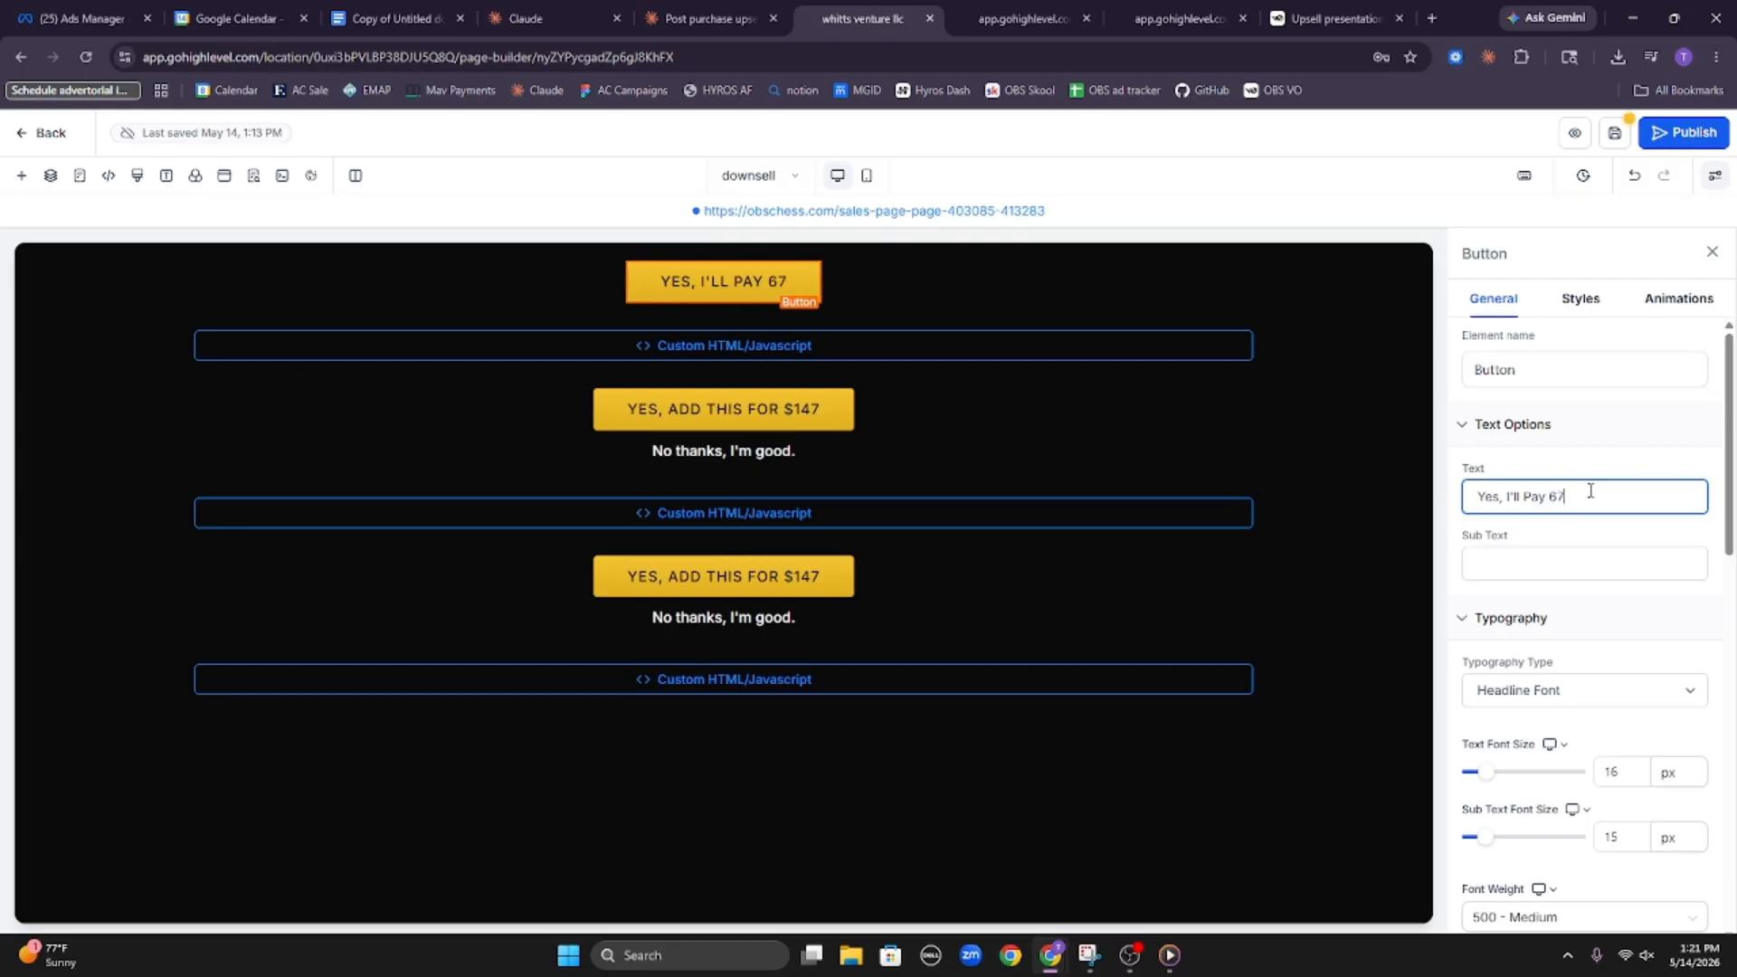
key("BackSpace")
key("BackSpace")
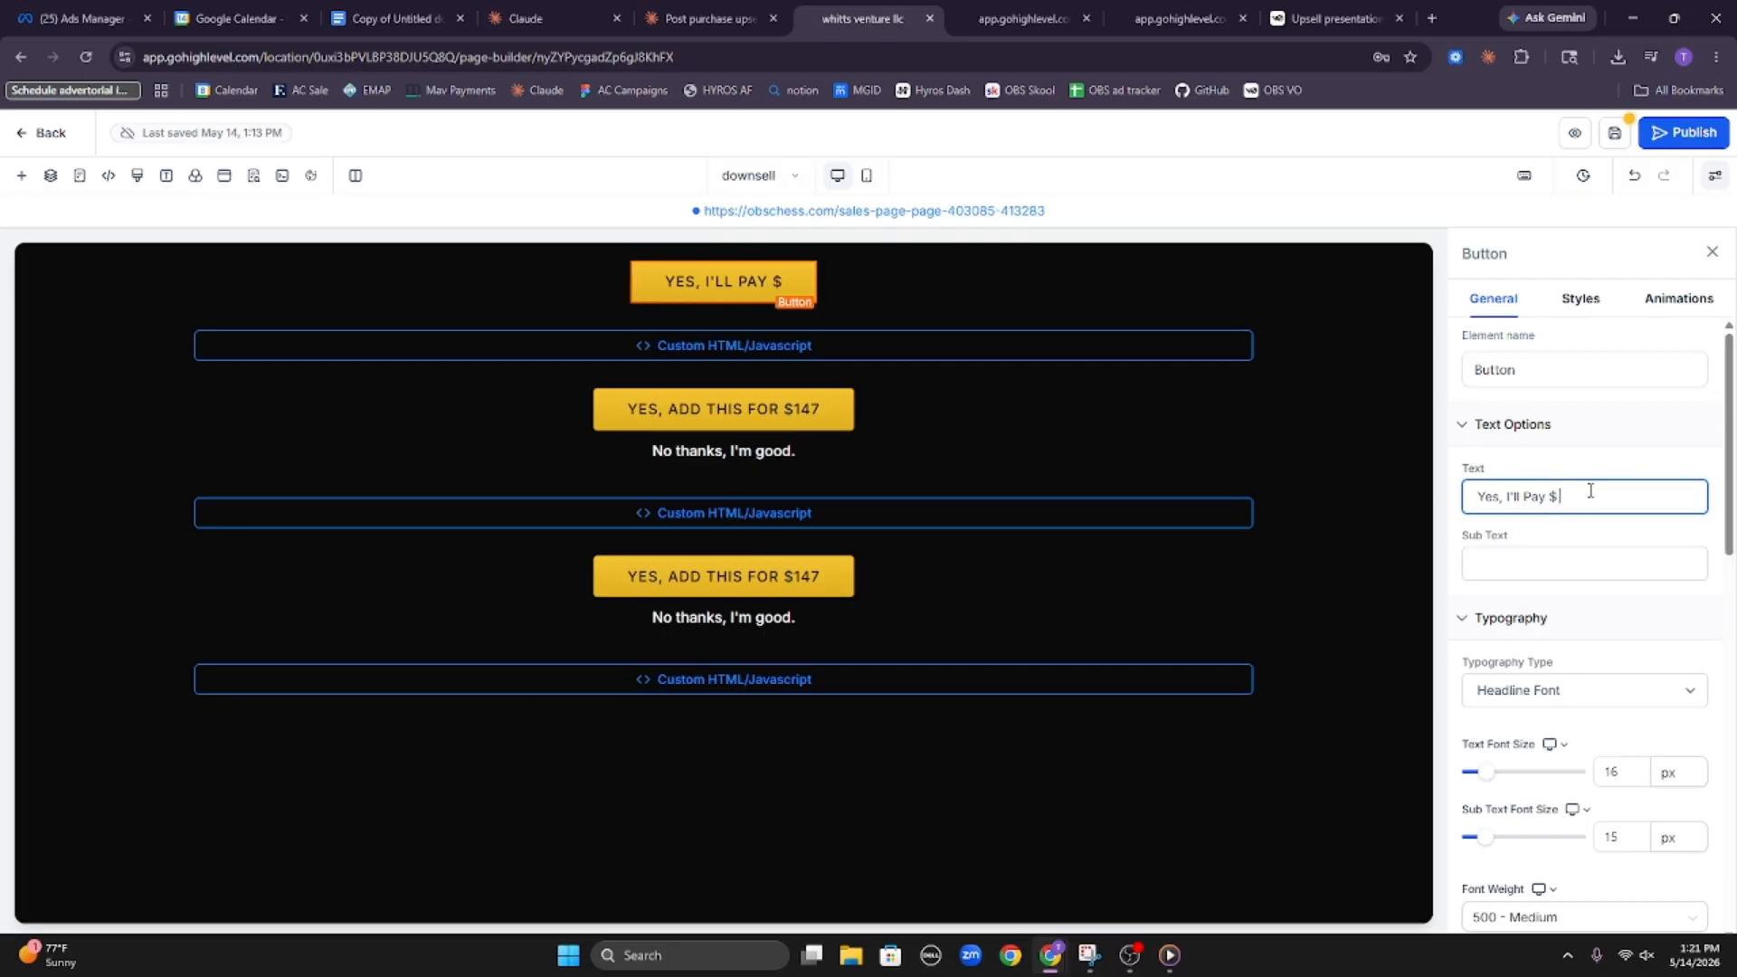
type("$67 For this")
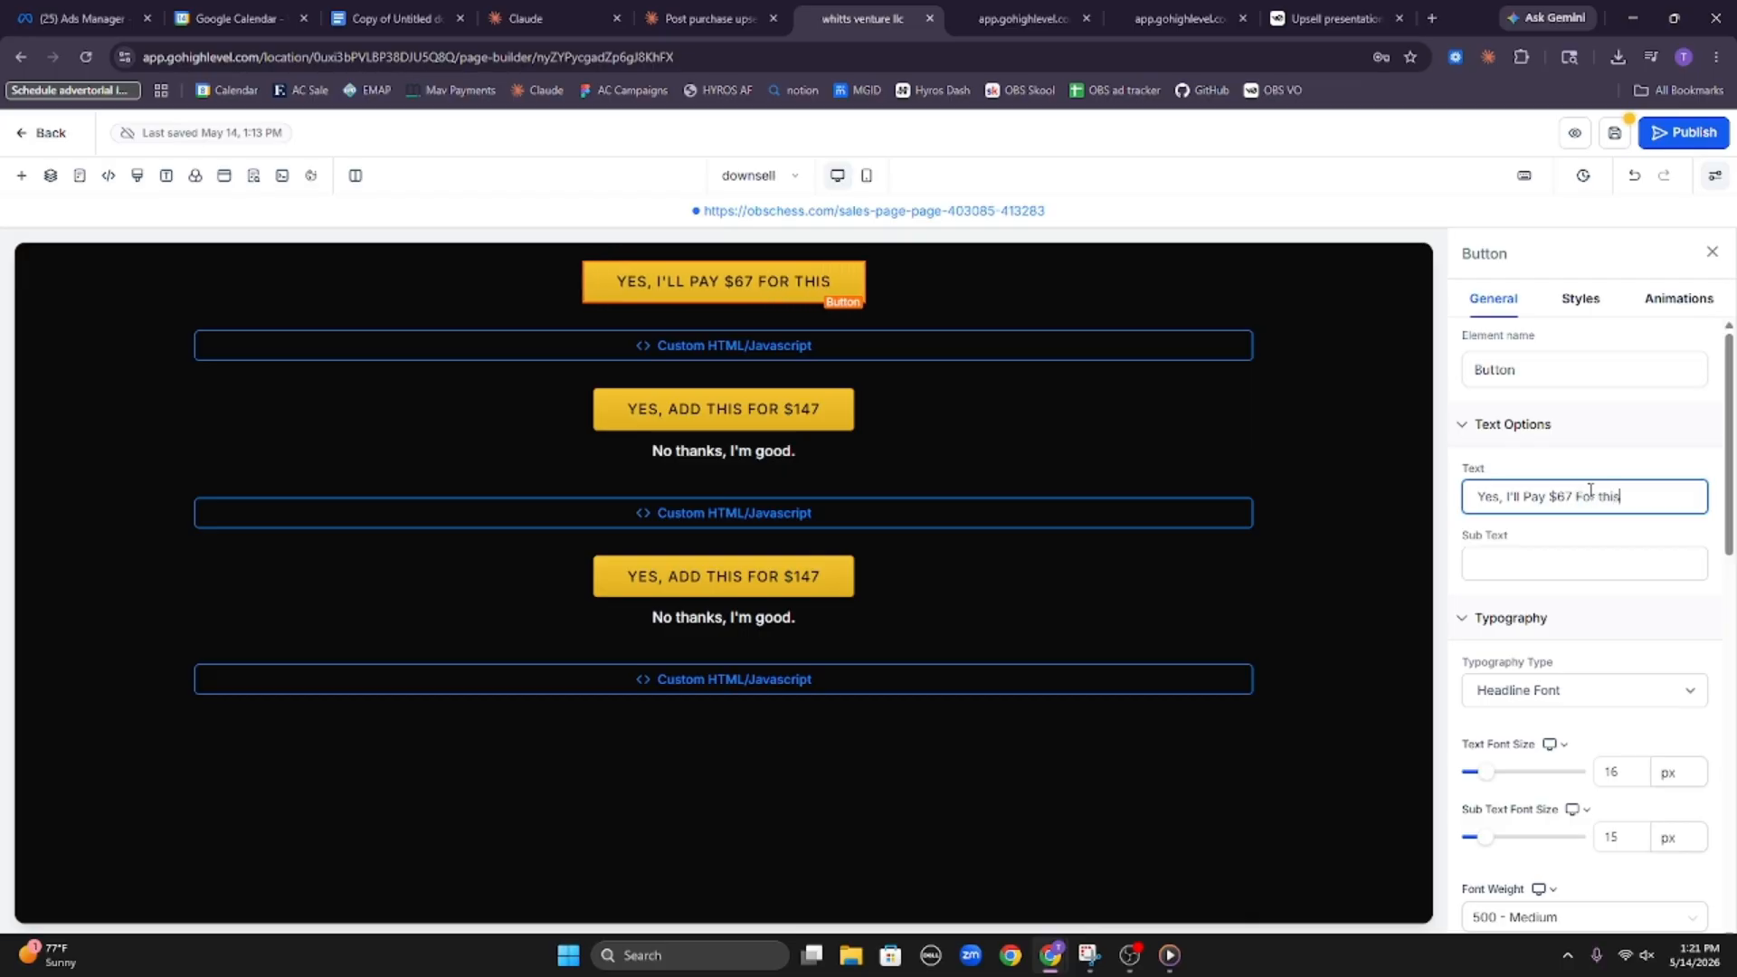
In the mobile view, copy the top button's text "Yes, I'll Pay $67 For this" to the other two yellow buttons
left_click(866, 175)
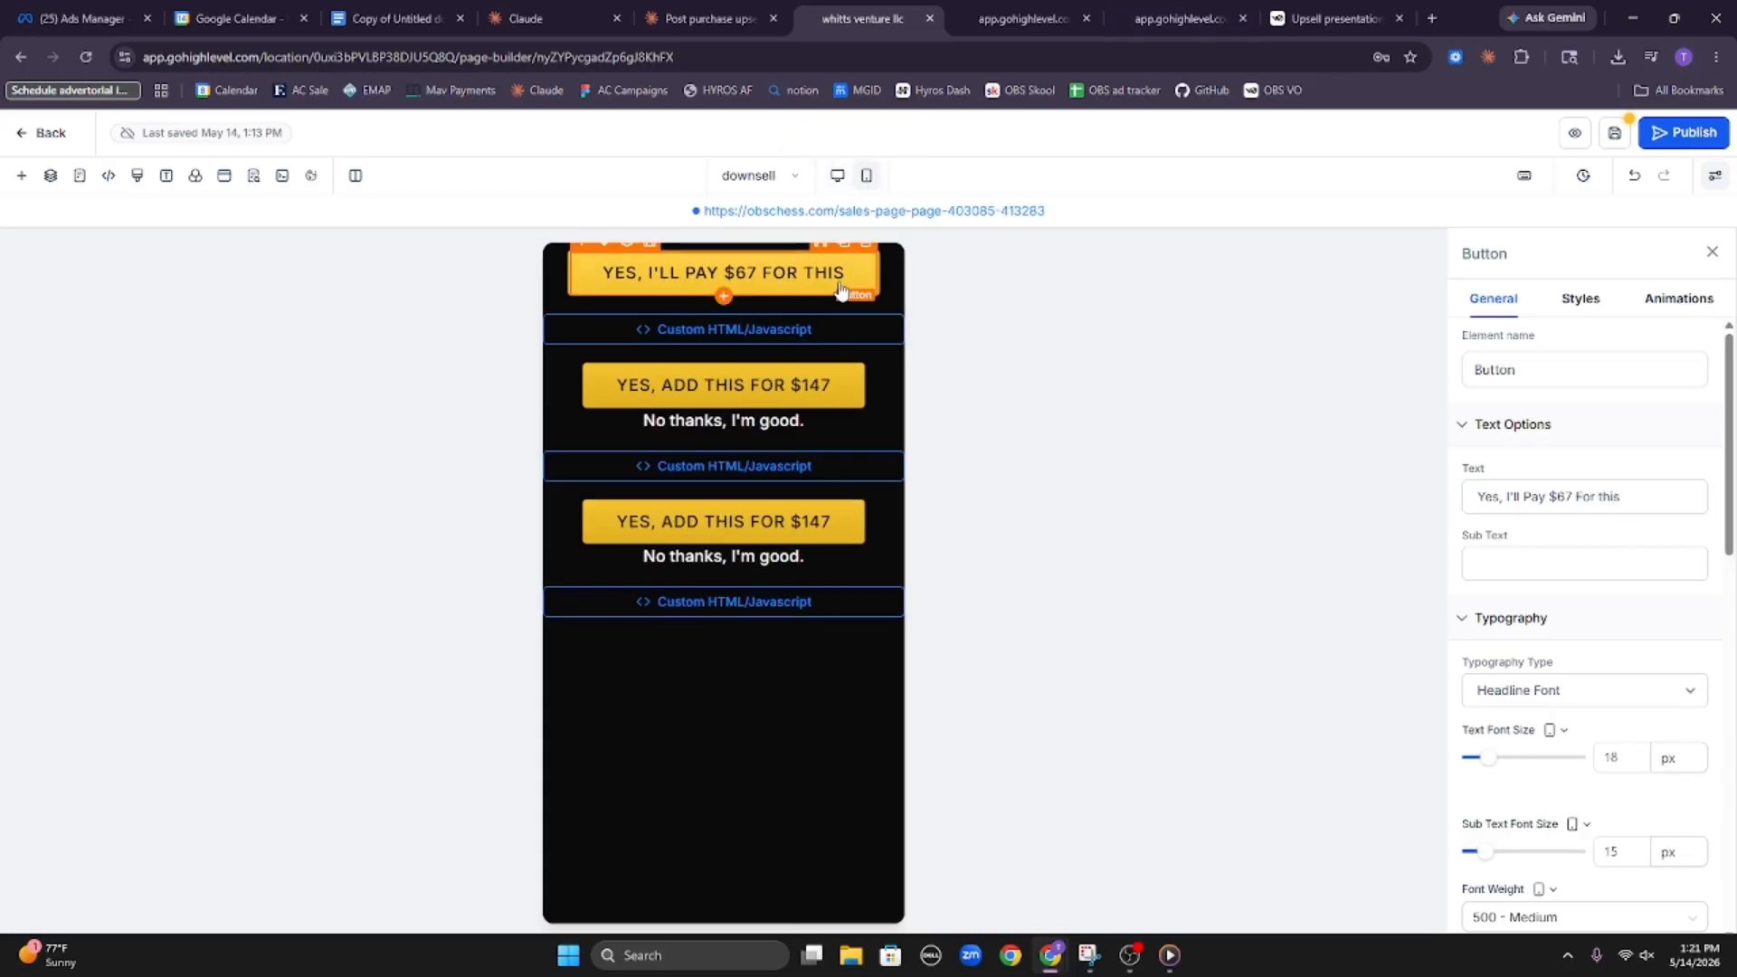
triple_click(1560, 498)
key("ctrl+c")
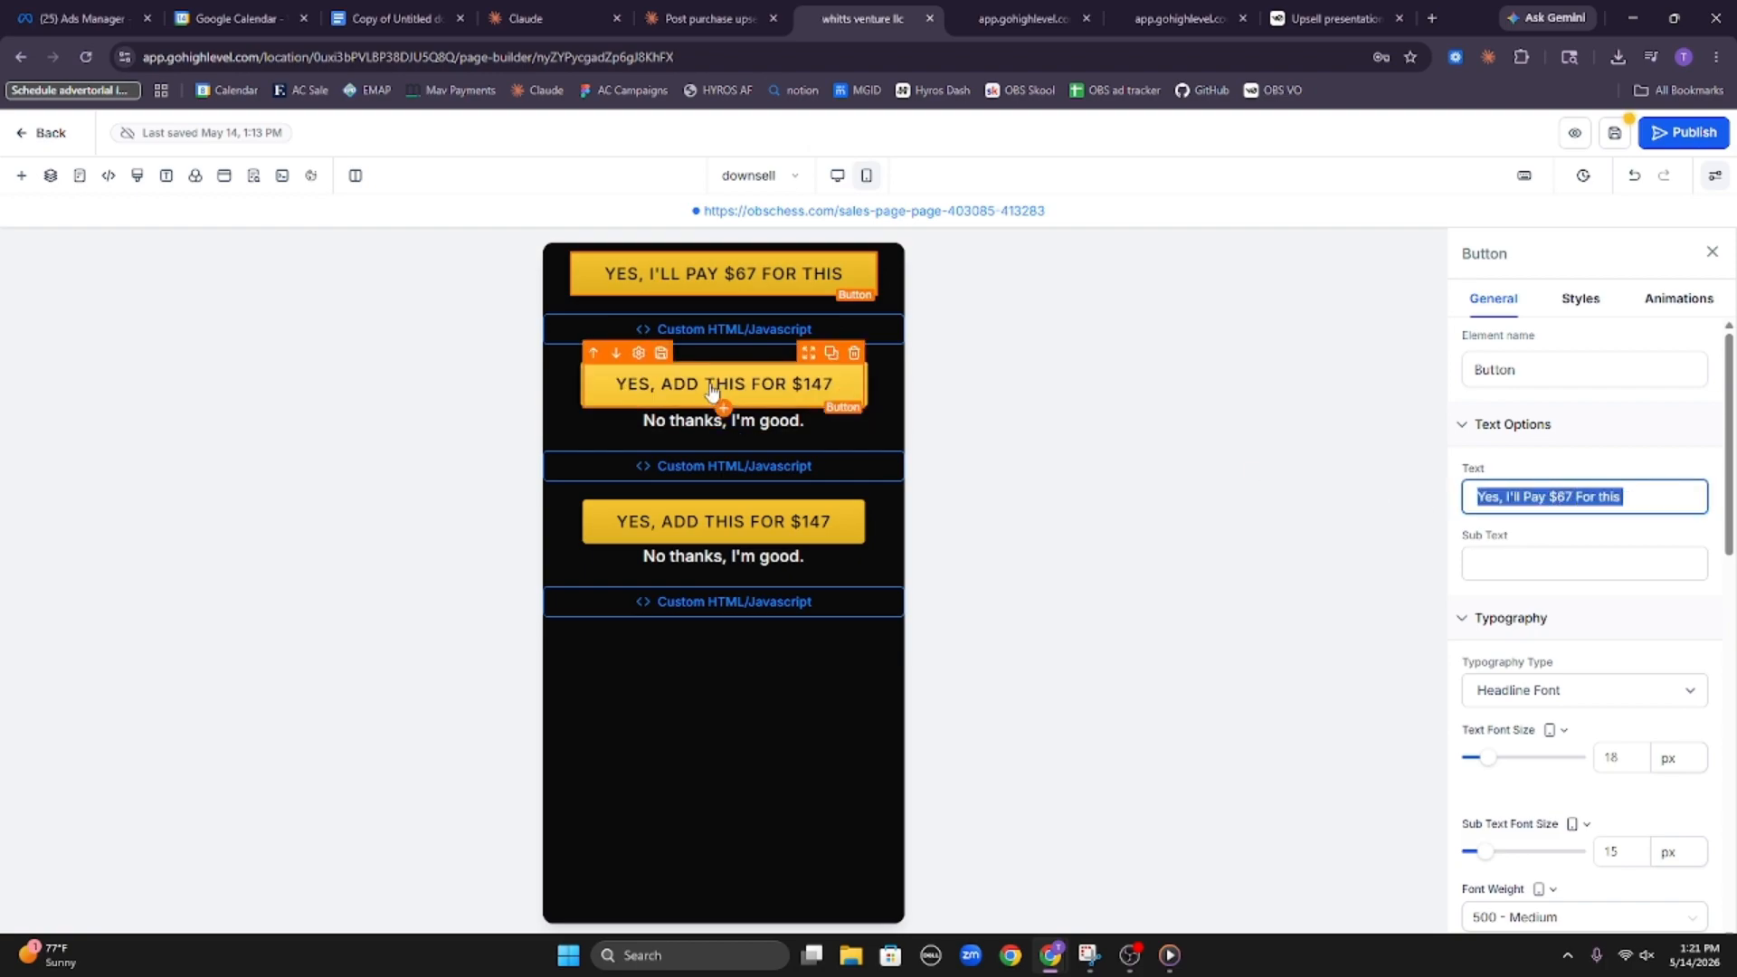
left_click(724, 389)
double_click(1554, 497)
key("ctrl+a")
key("ctrl+v")
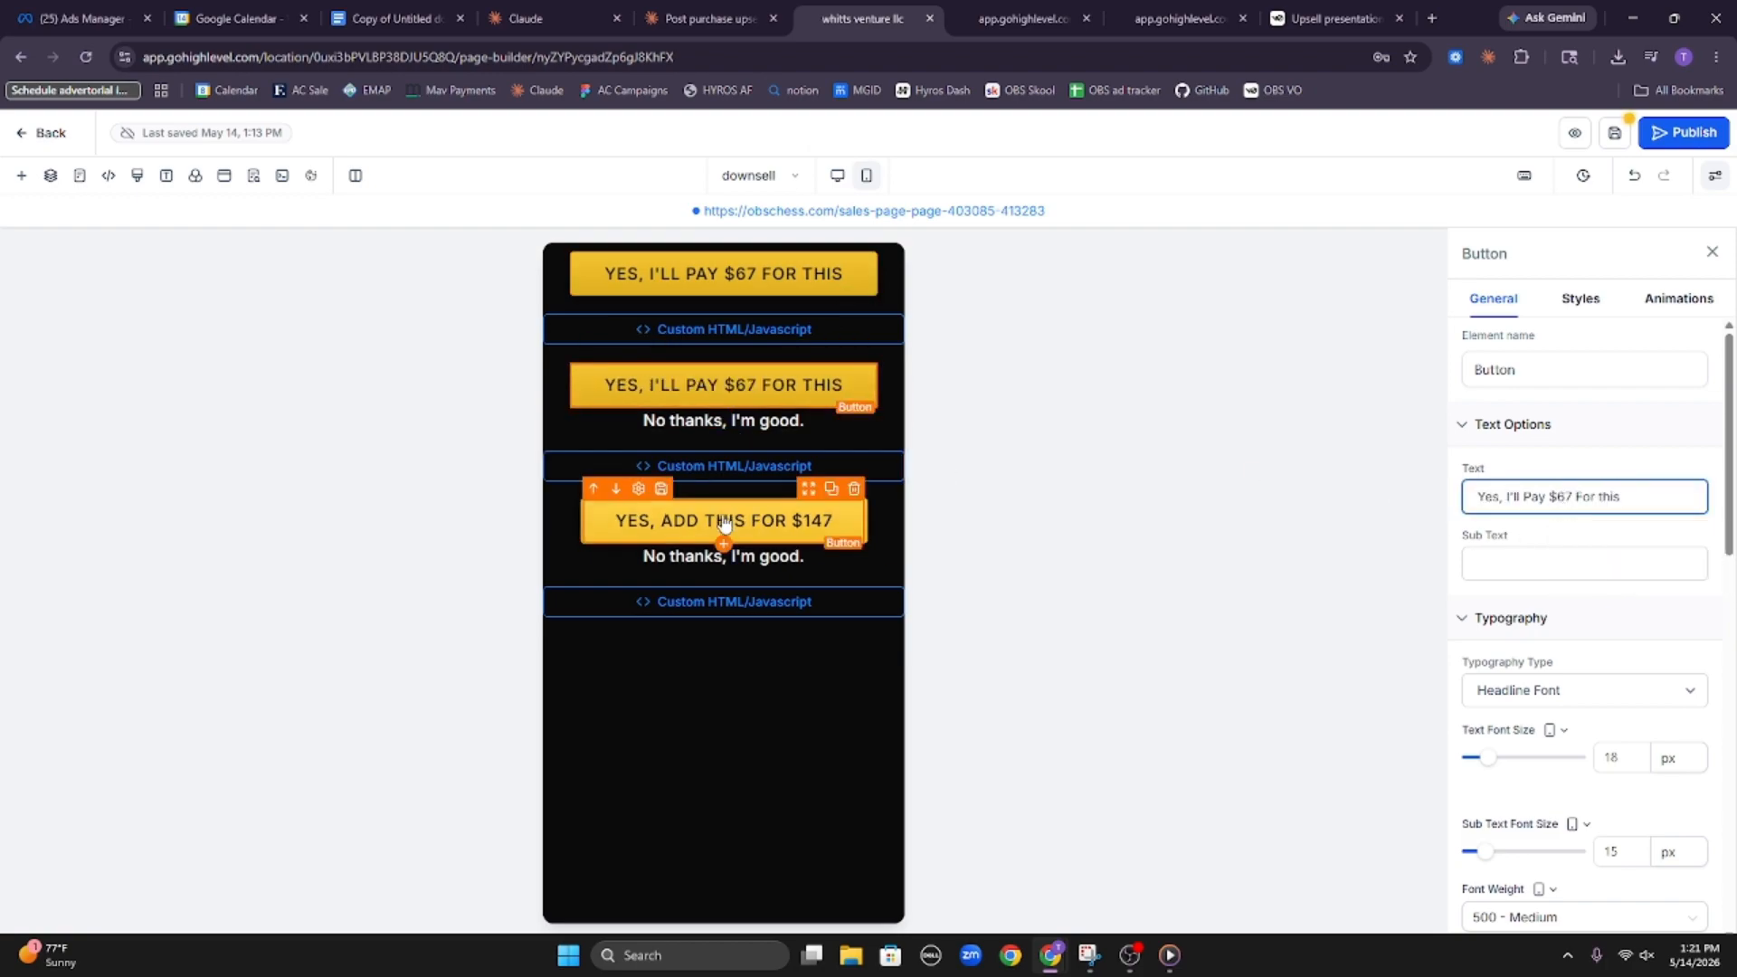
left_click(723, 521)
left_click(1651, 493)
key("ctrl+a")
key("ctrl+v")
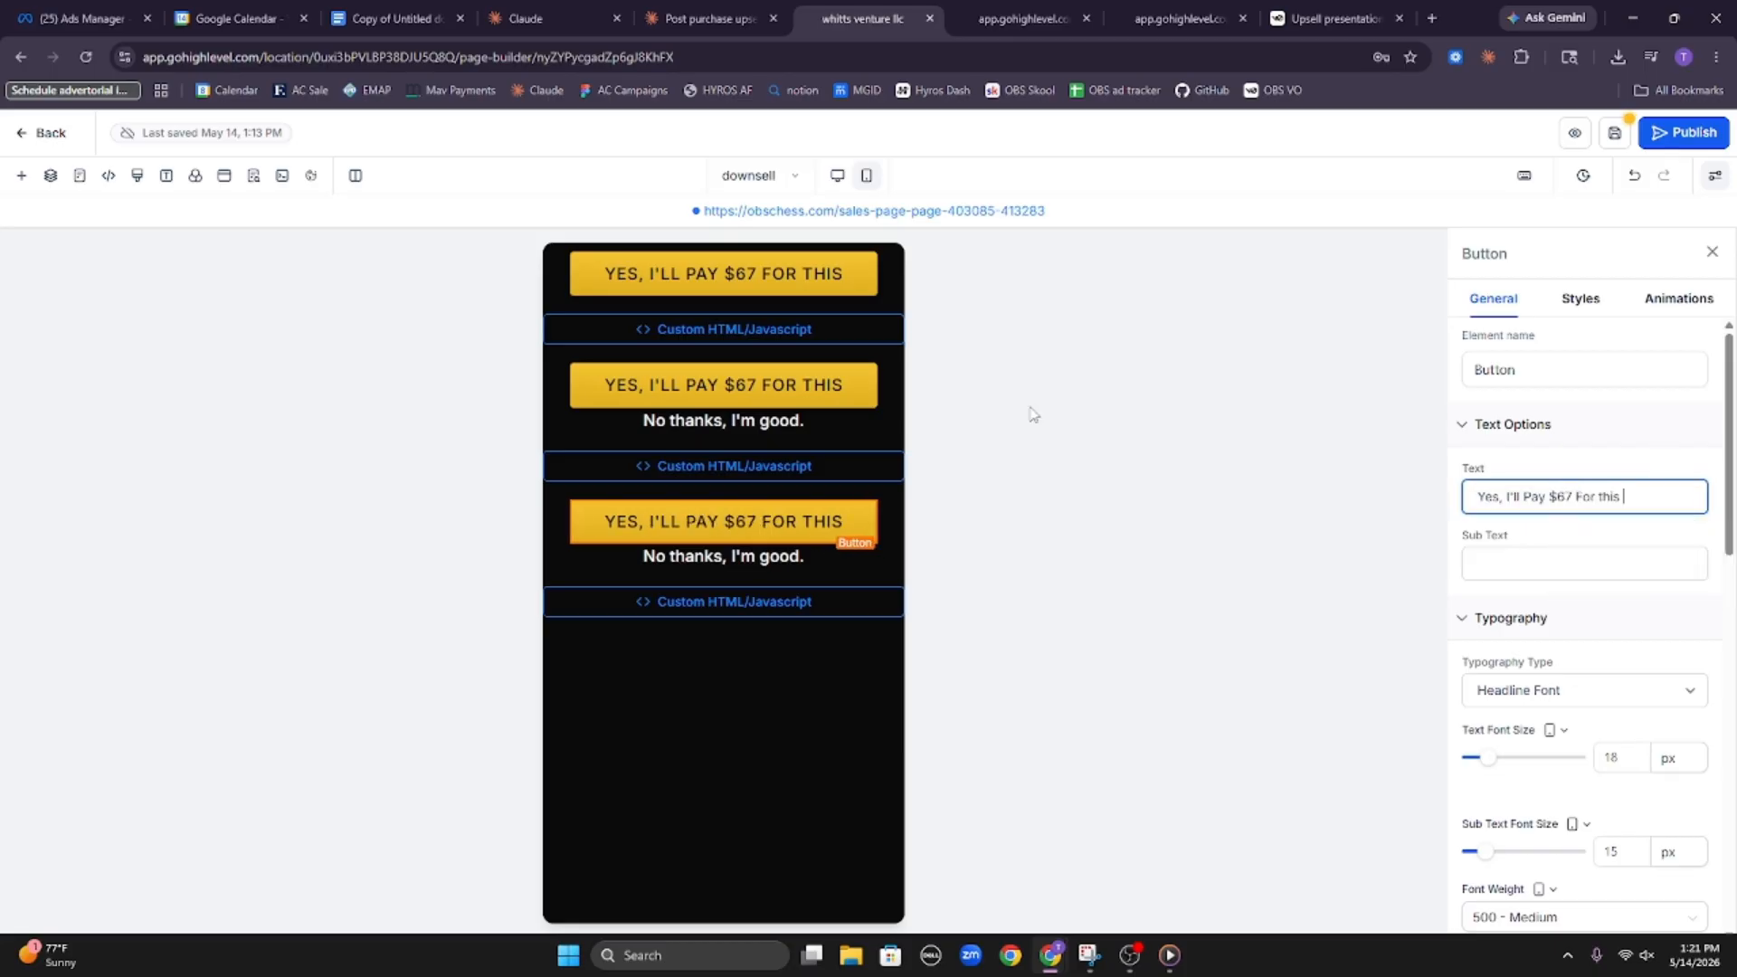
Set the sale action of the top and middle $67 buttons to Select a step, with thank you as the funnel step
left_click(801, 429)
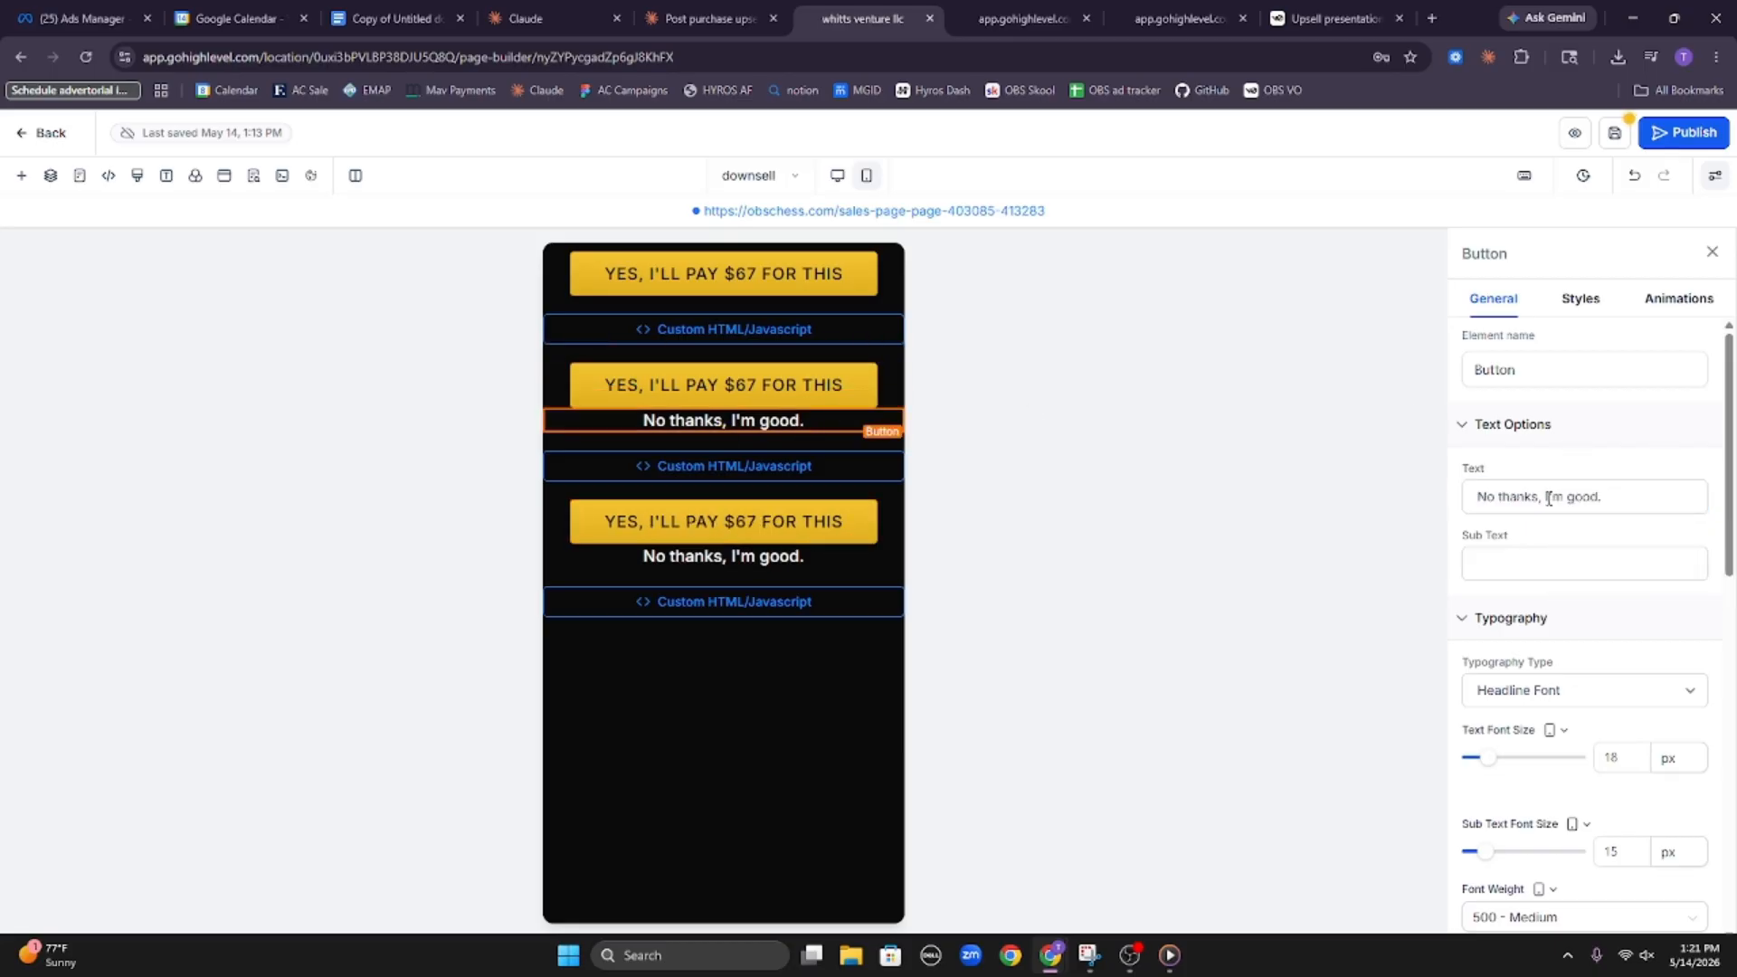
left_click(827, 552)
scroll(1535, 662, "down", 1)
scroll(1535, 662, "down", 5)
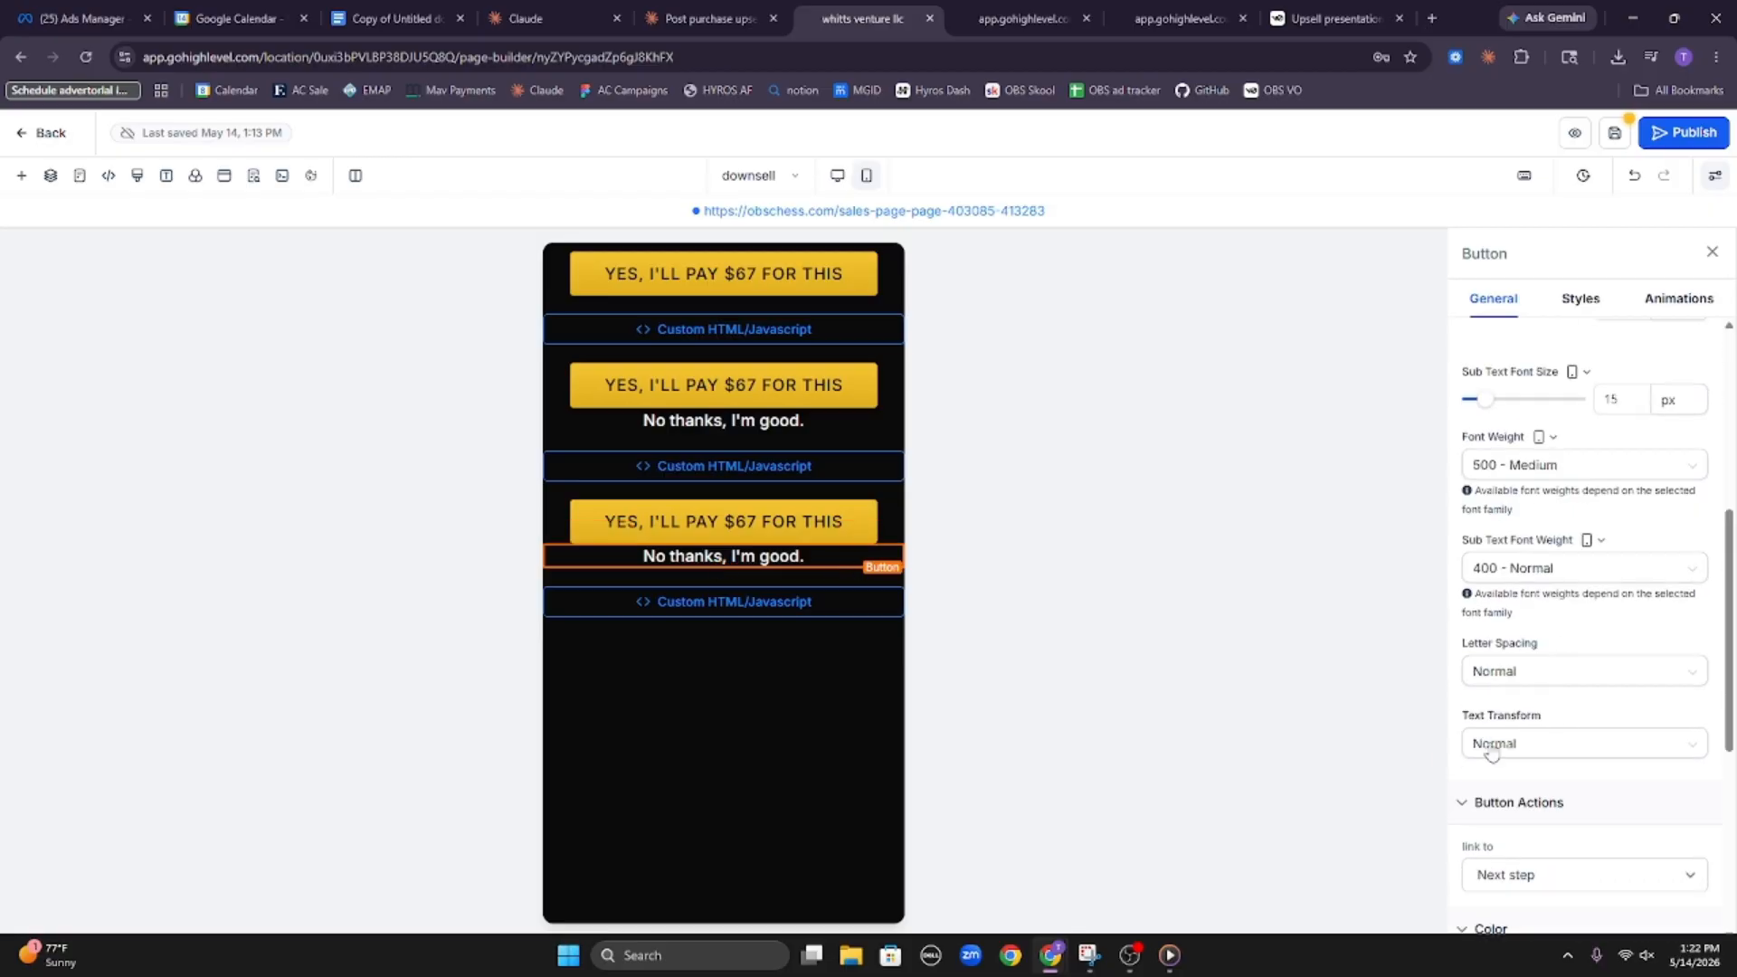
left_click(762, 283)
scroll(1589, 482, "down", 6)
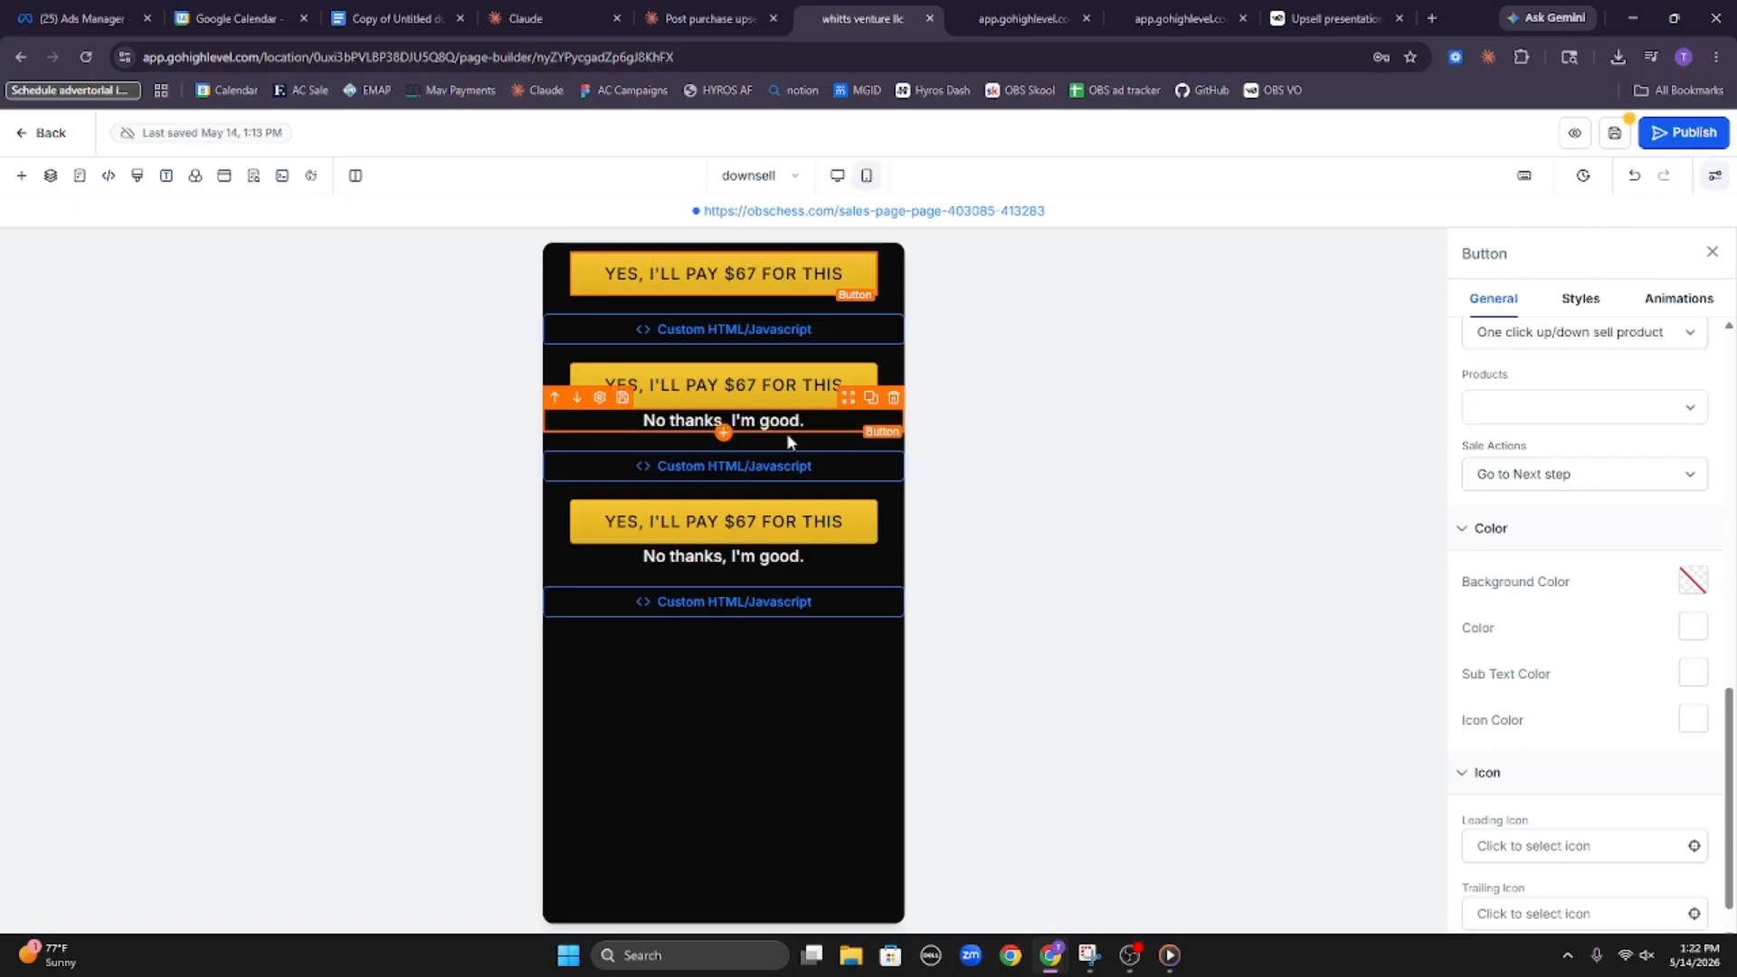
left_click(1642, 480)
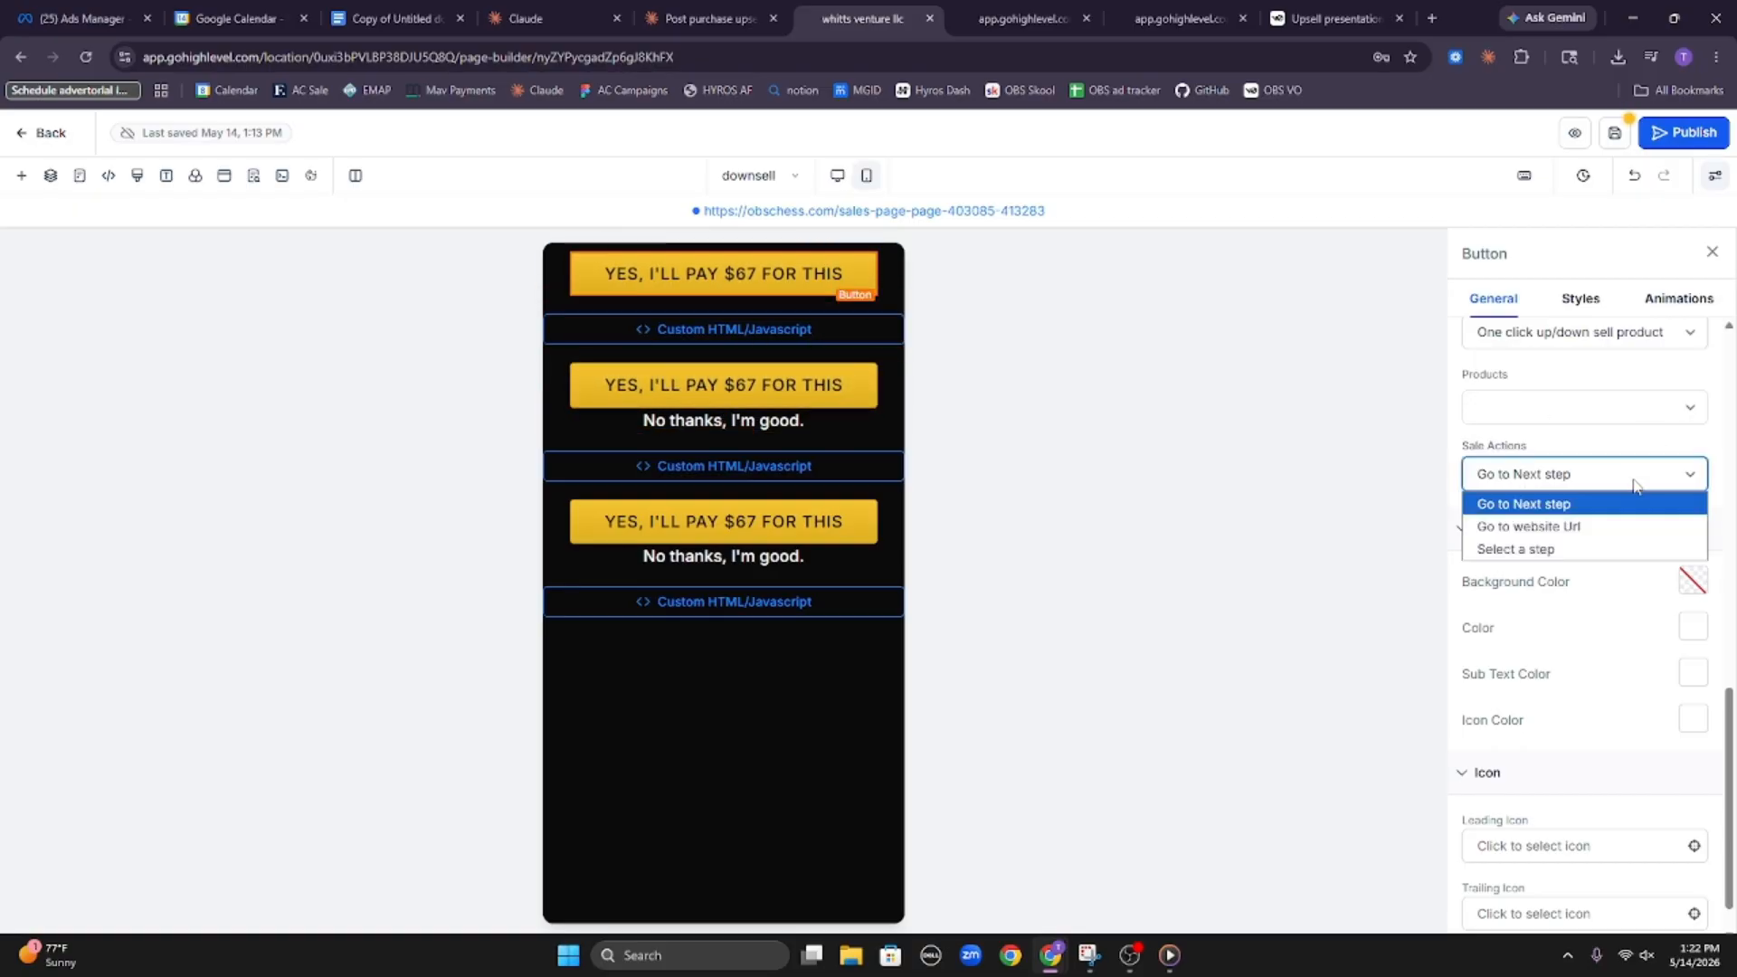
left_click(1579, 537)
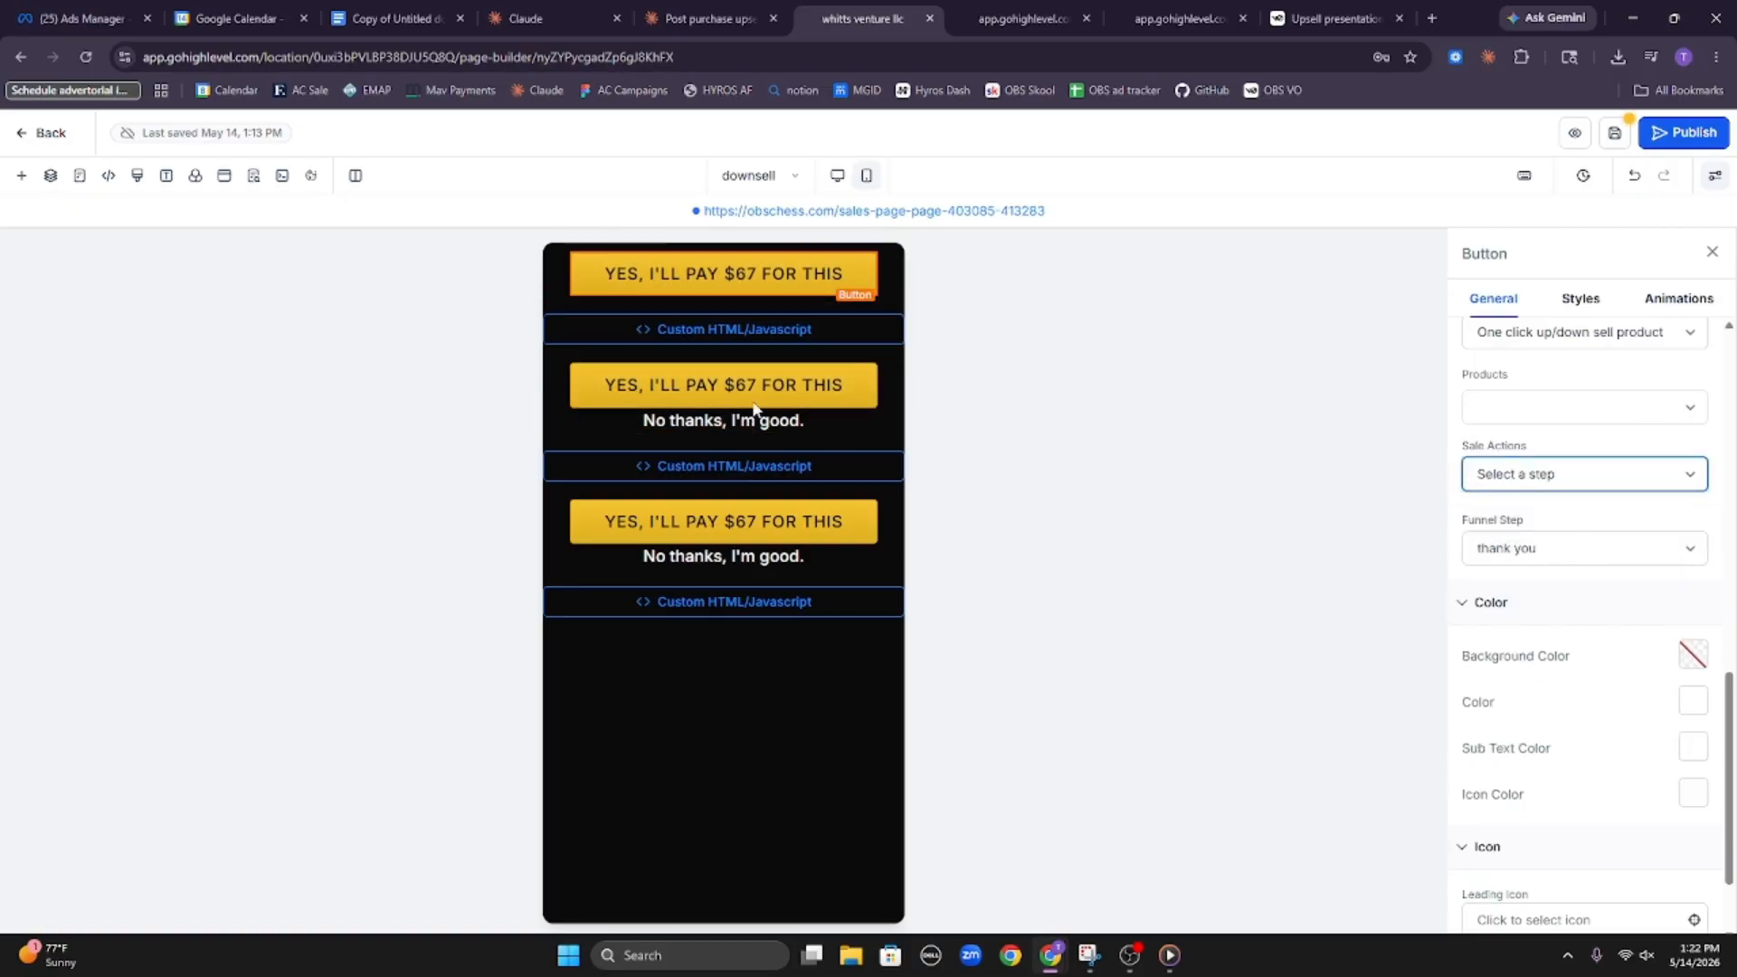
left_click(723, 396)
left_click(1556, 473)
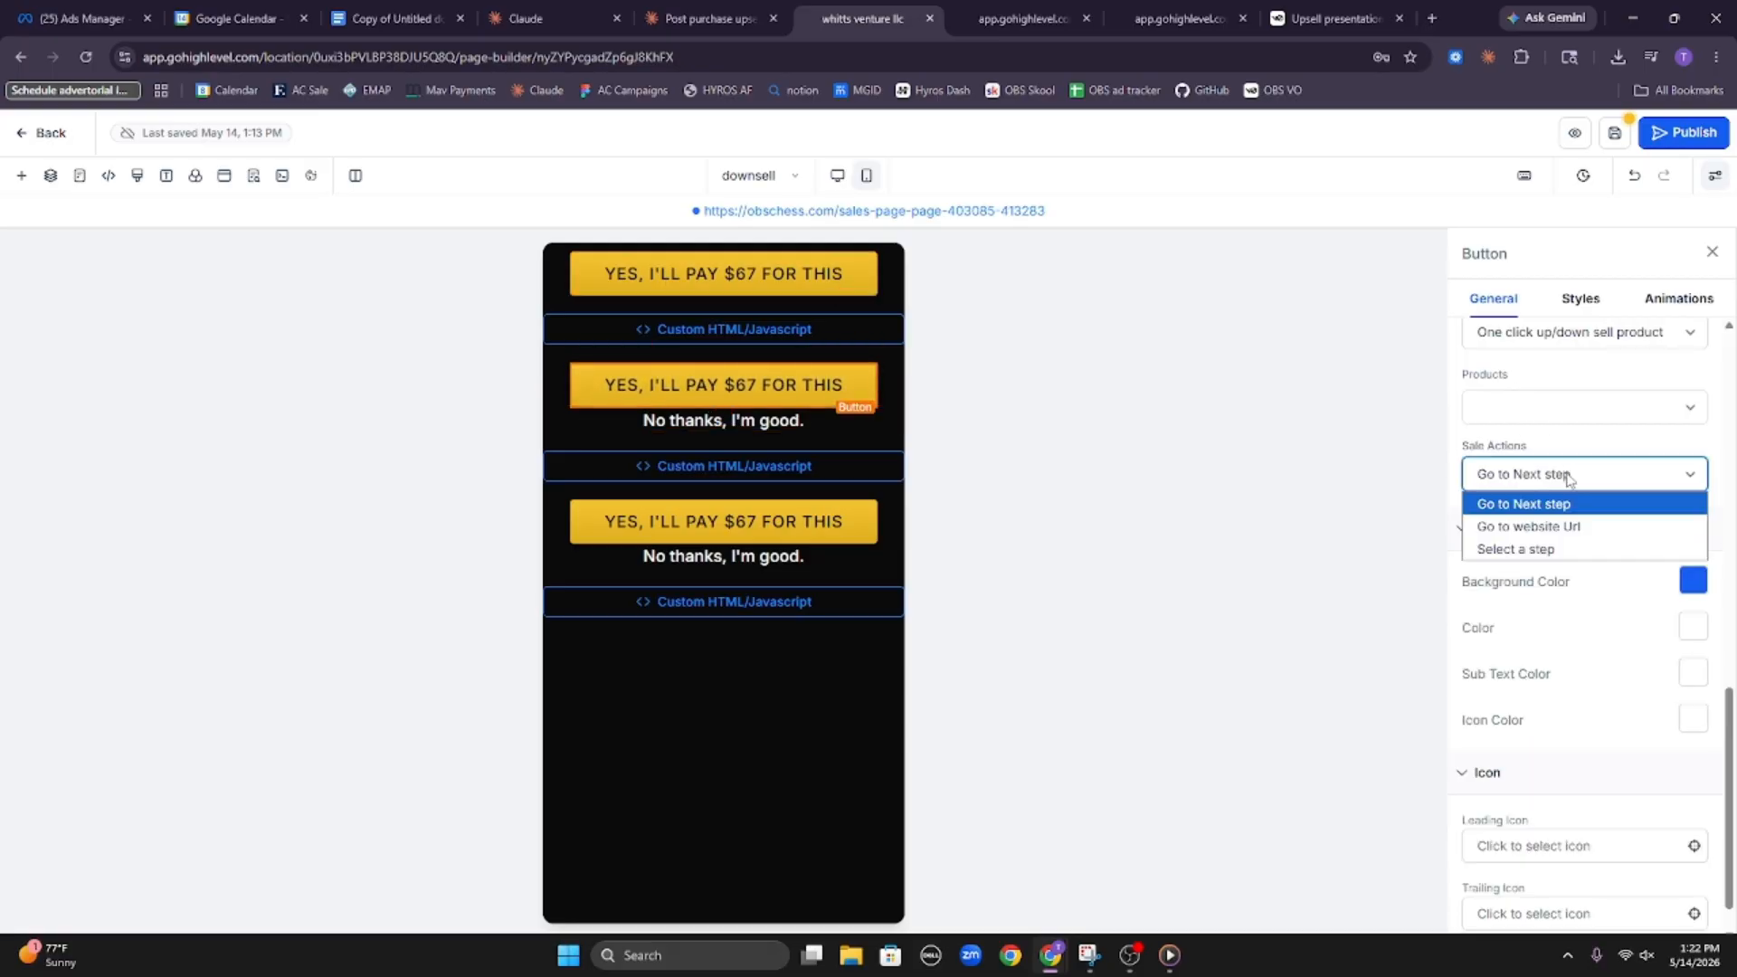
left_click(1583, 546)
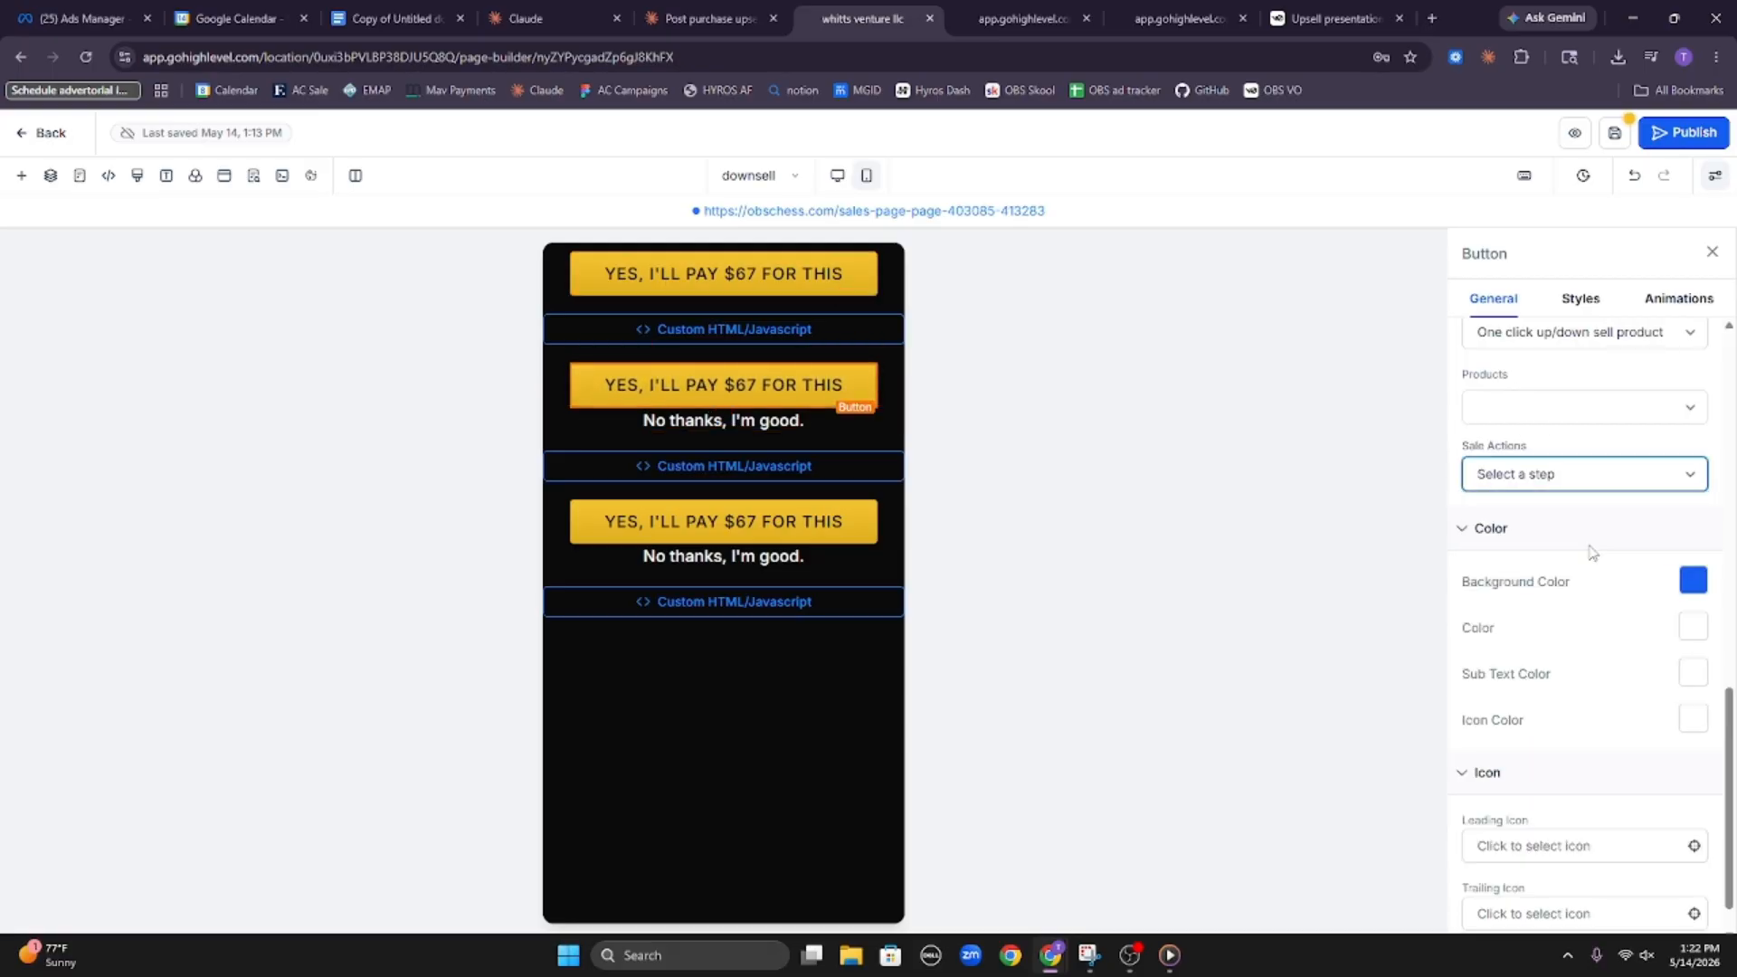
Link the middle "No thanks, I'm good." button to a Step, with thank you as the funnel step
left_click(801, 425)
left_click(1548, 436)
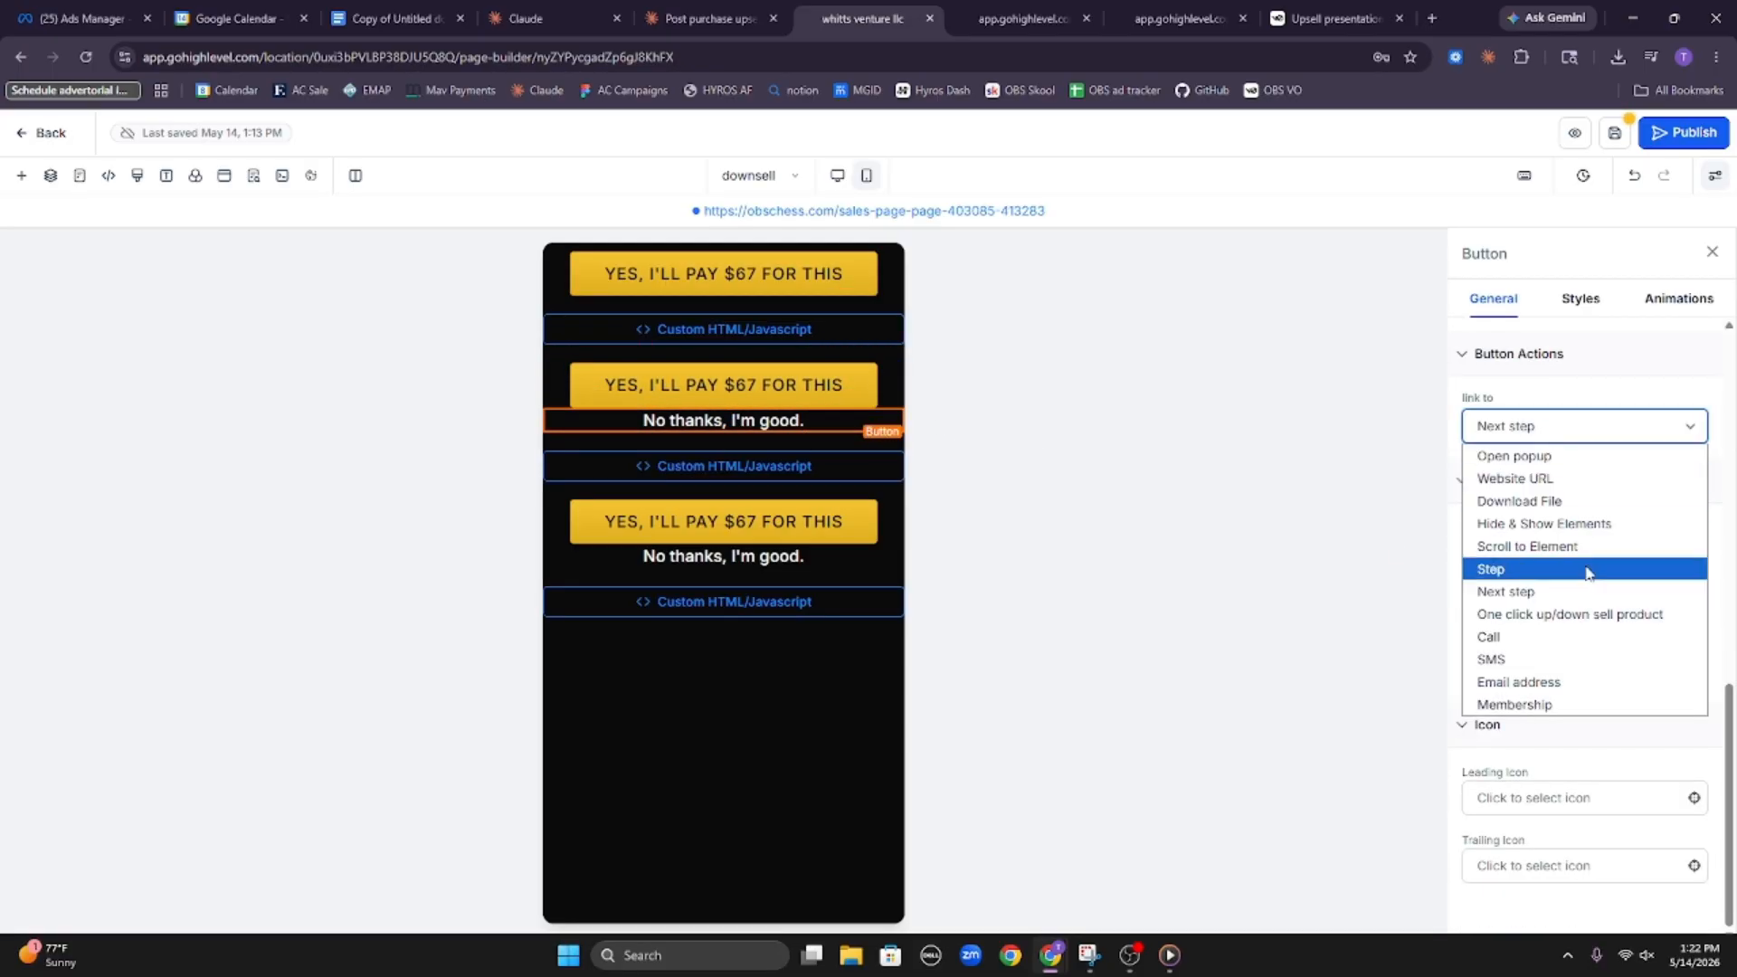
left_click(1567, 580)
left_click(1566, 503)
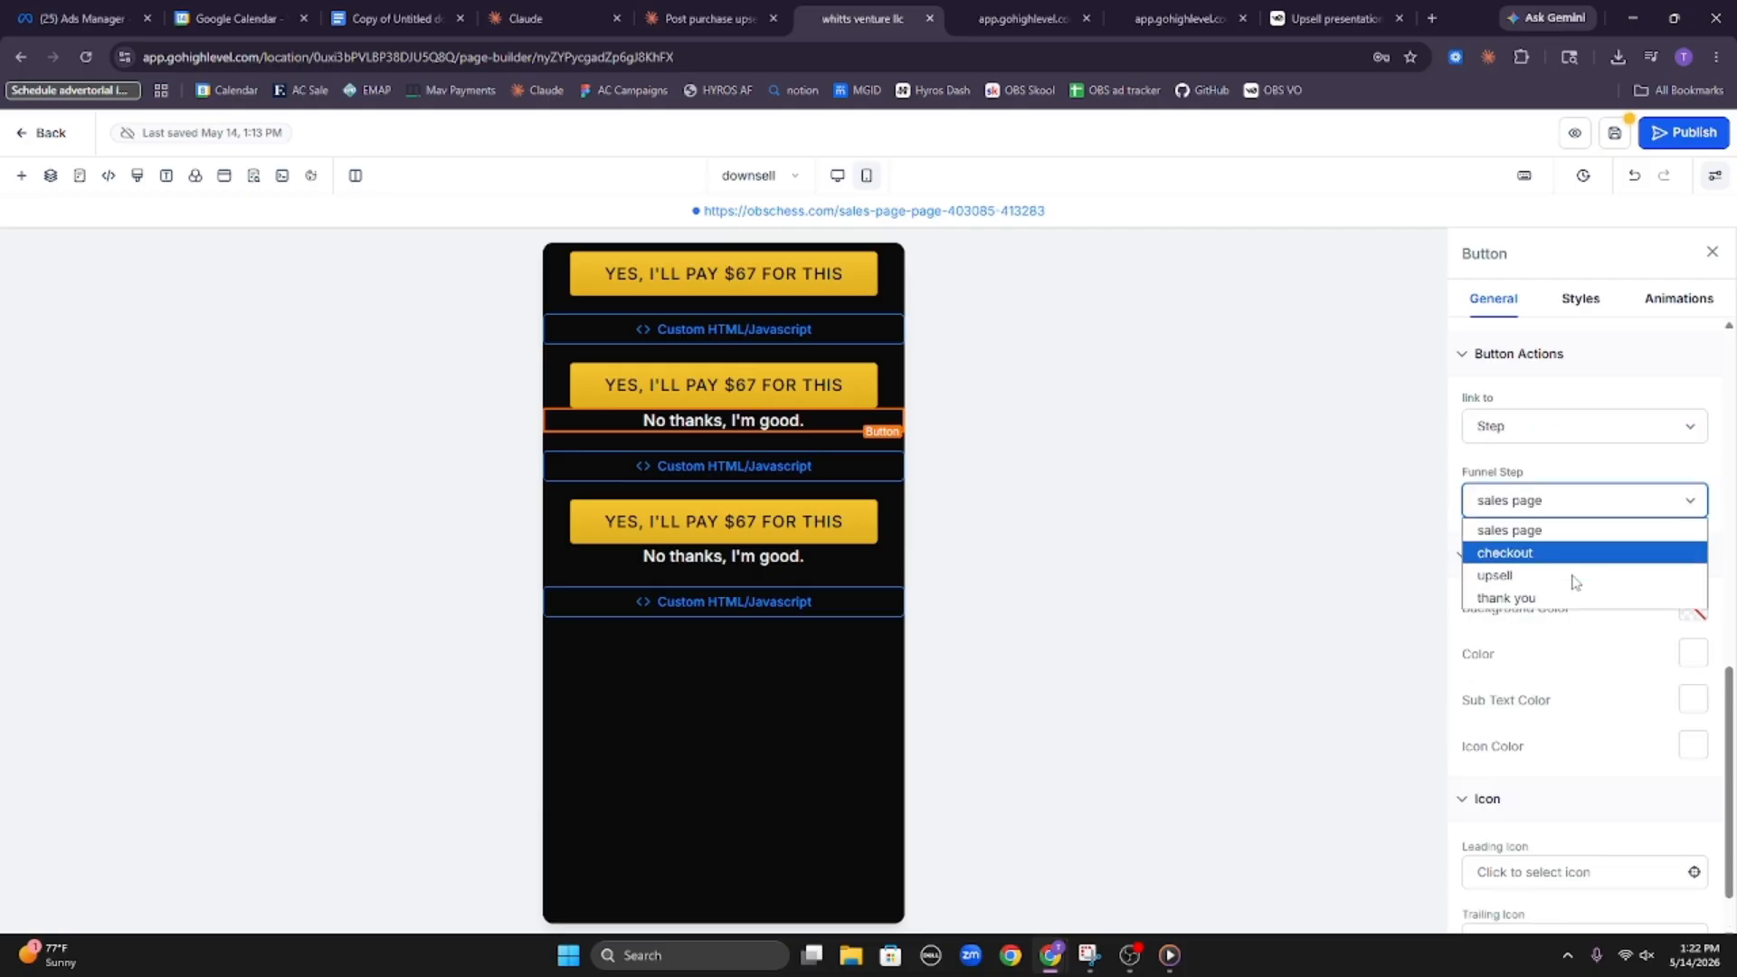
left_click(1571, 589)
Set the bottom $67 button's sale action to Select a step, with thank you as the funnel step
left_click(728, 522)
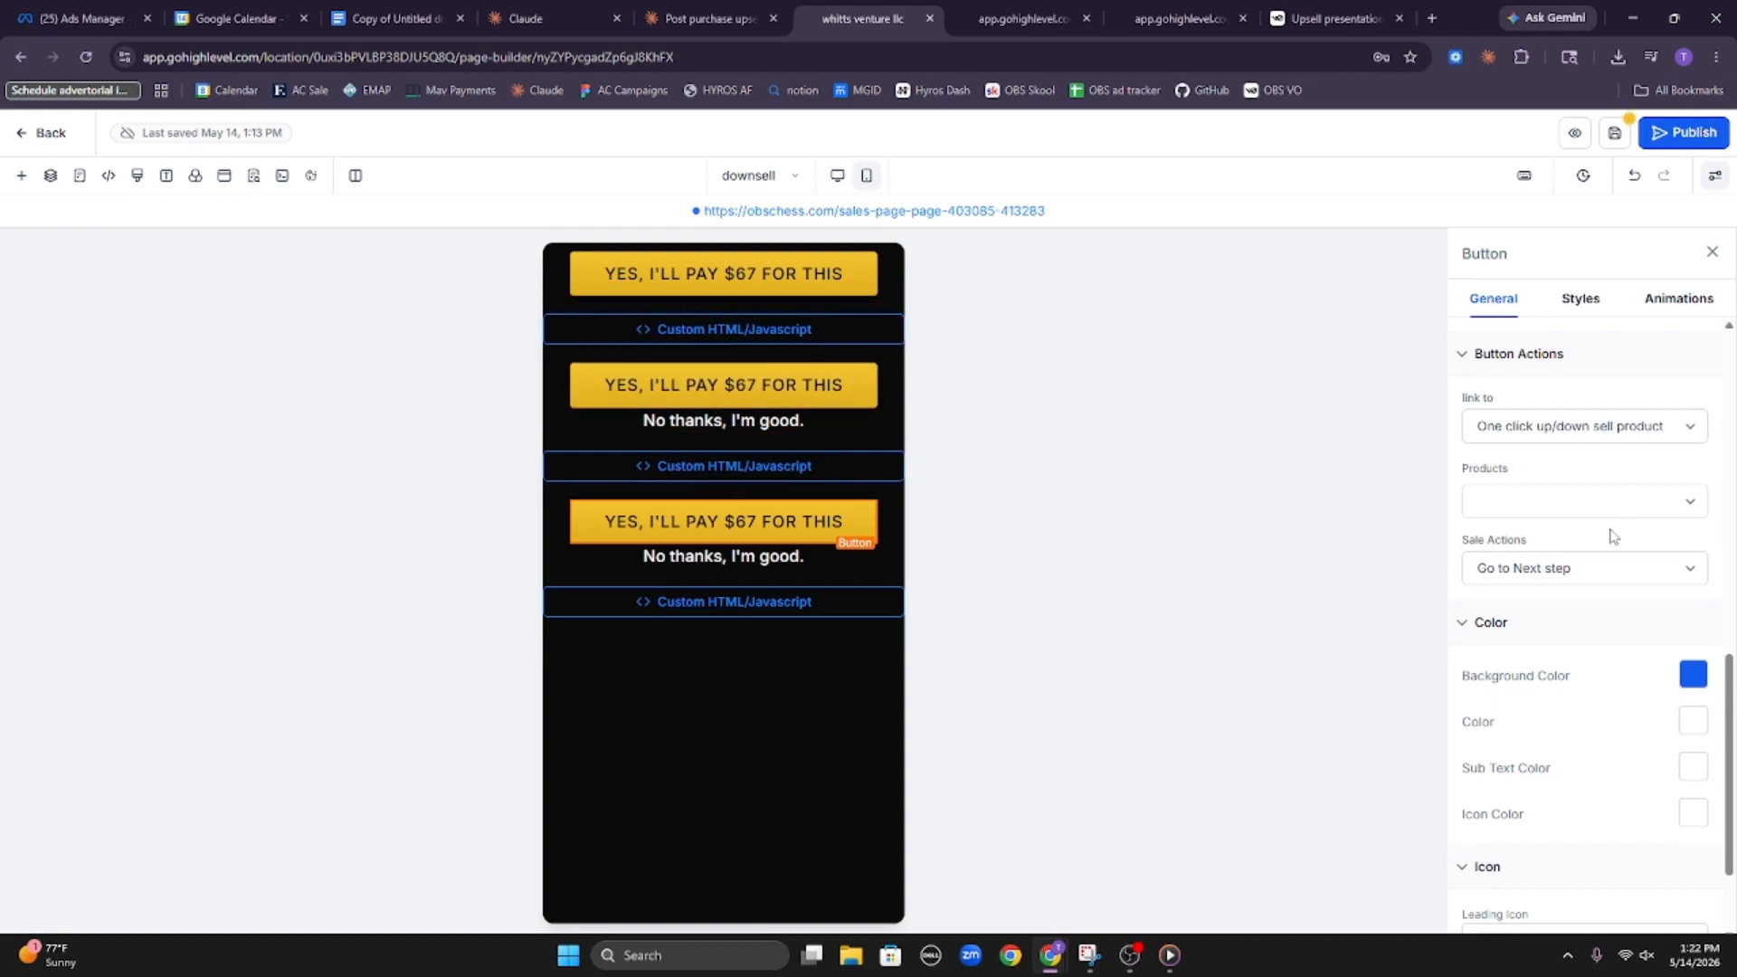
left_click(1619, 570)
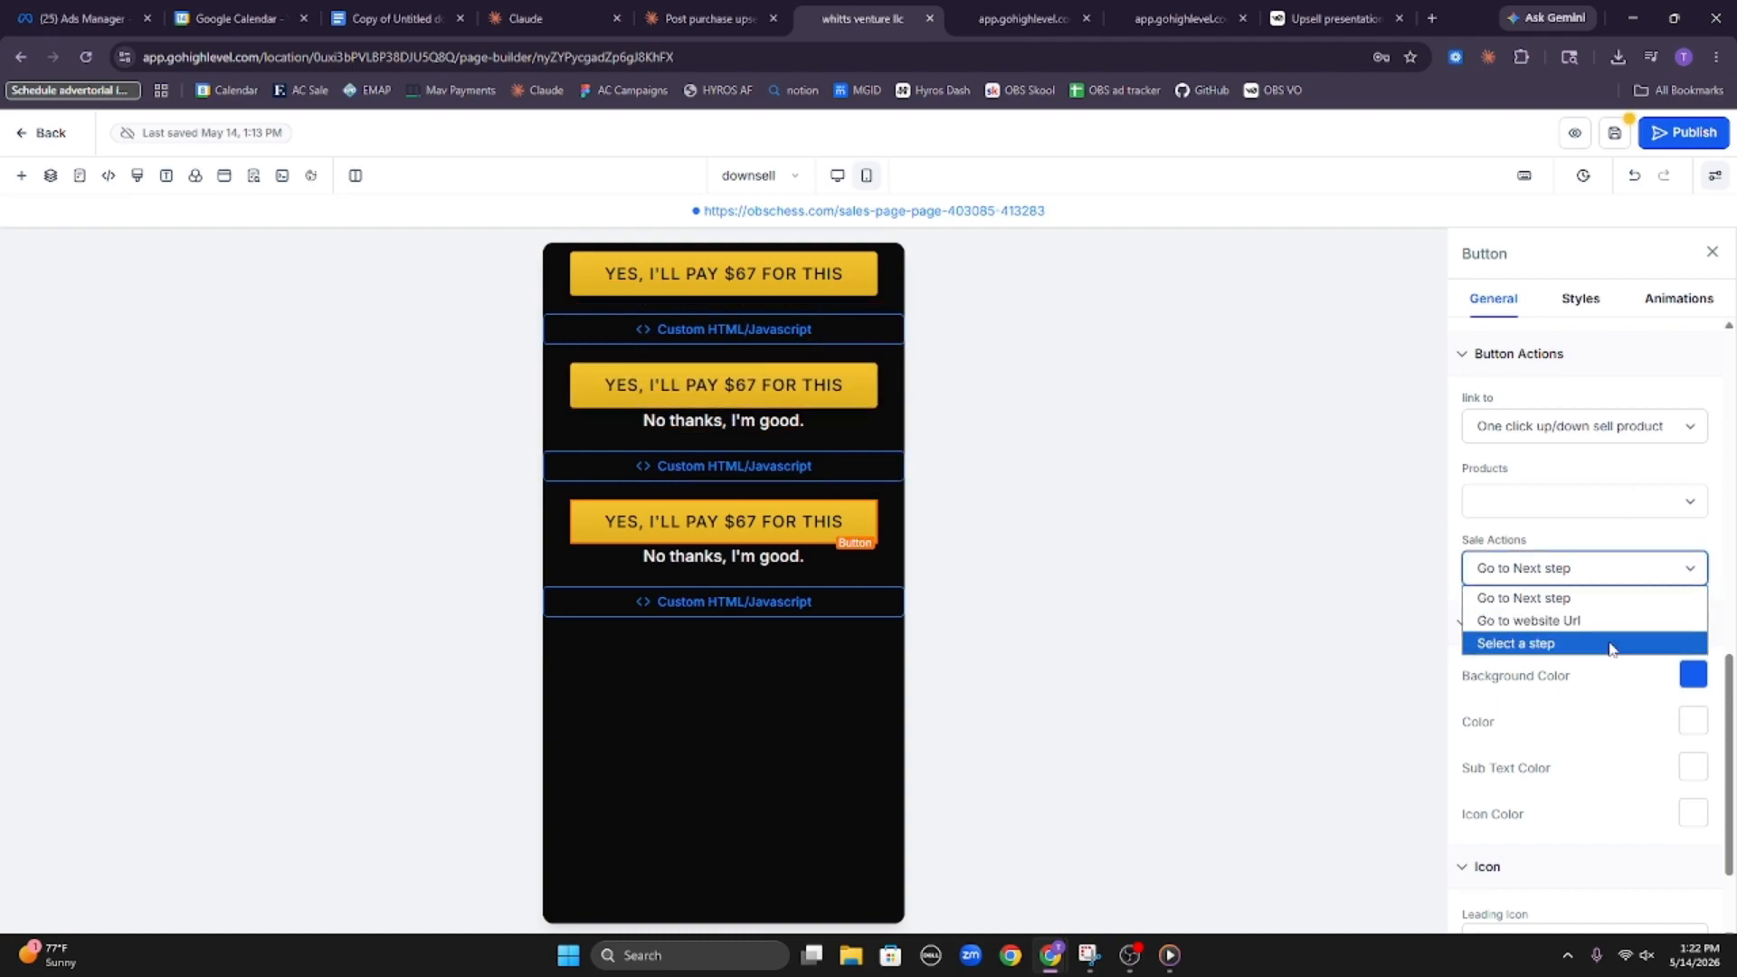
left_click(1601, 644)
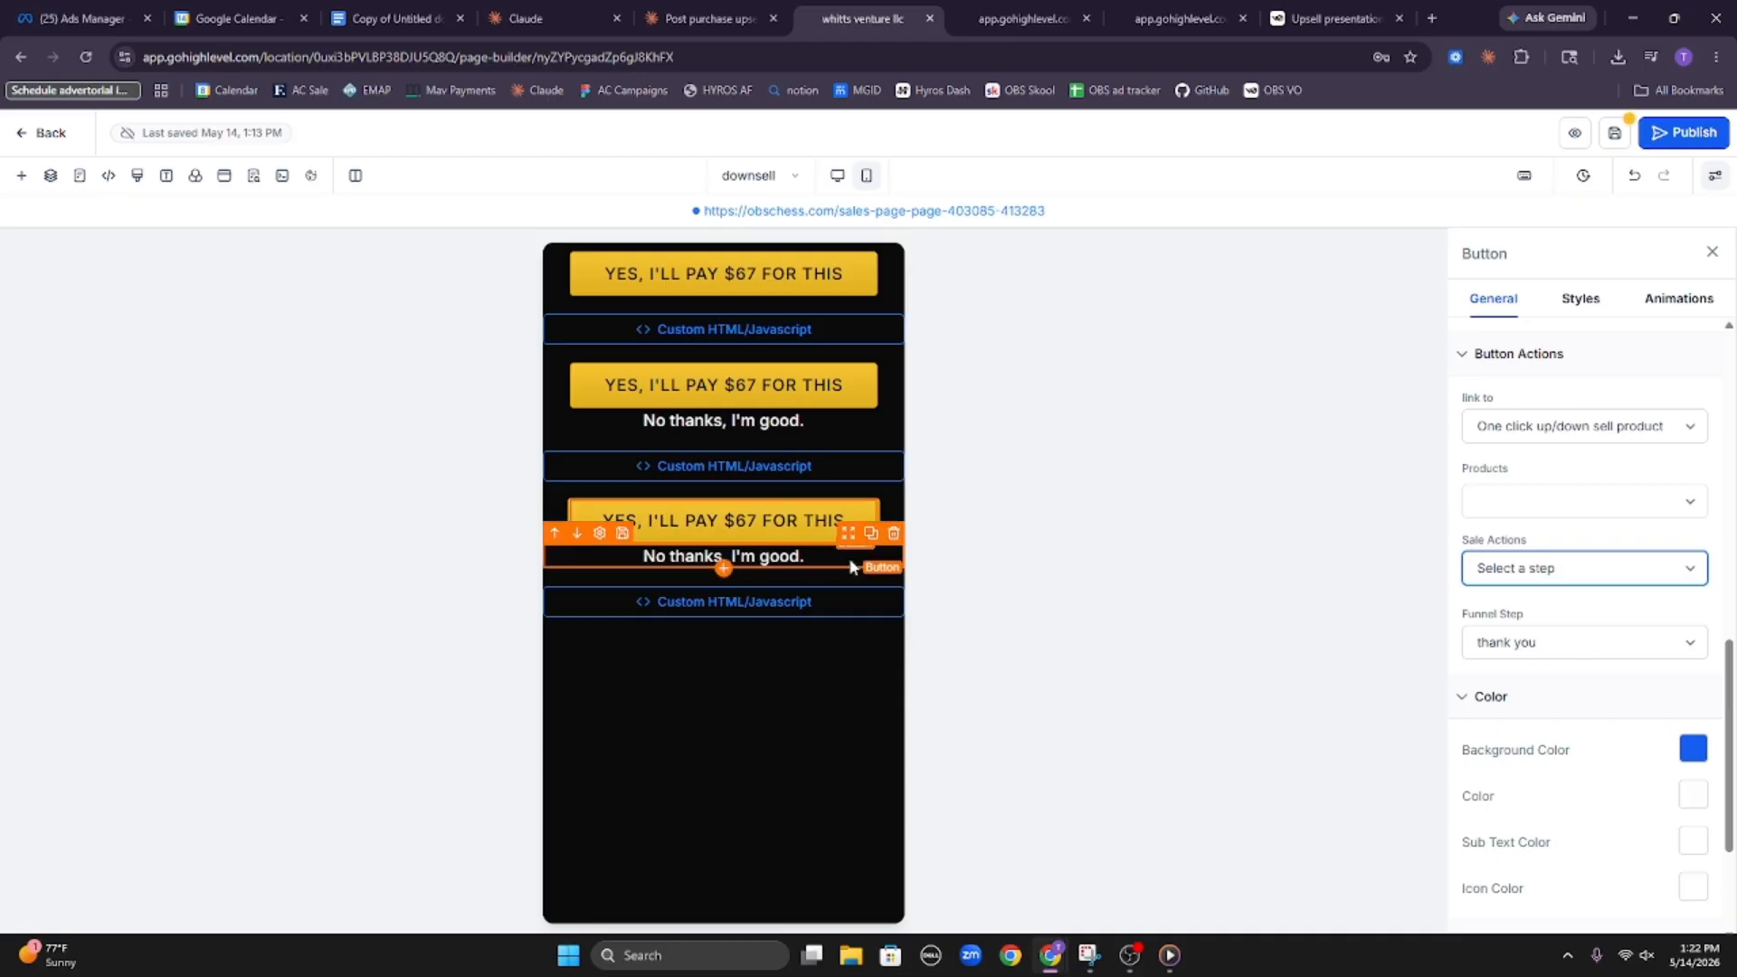
Link the bottom "No thanks, I'm good." button to the thank you funnel step and save the page
left_click(772, 567)
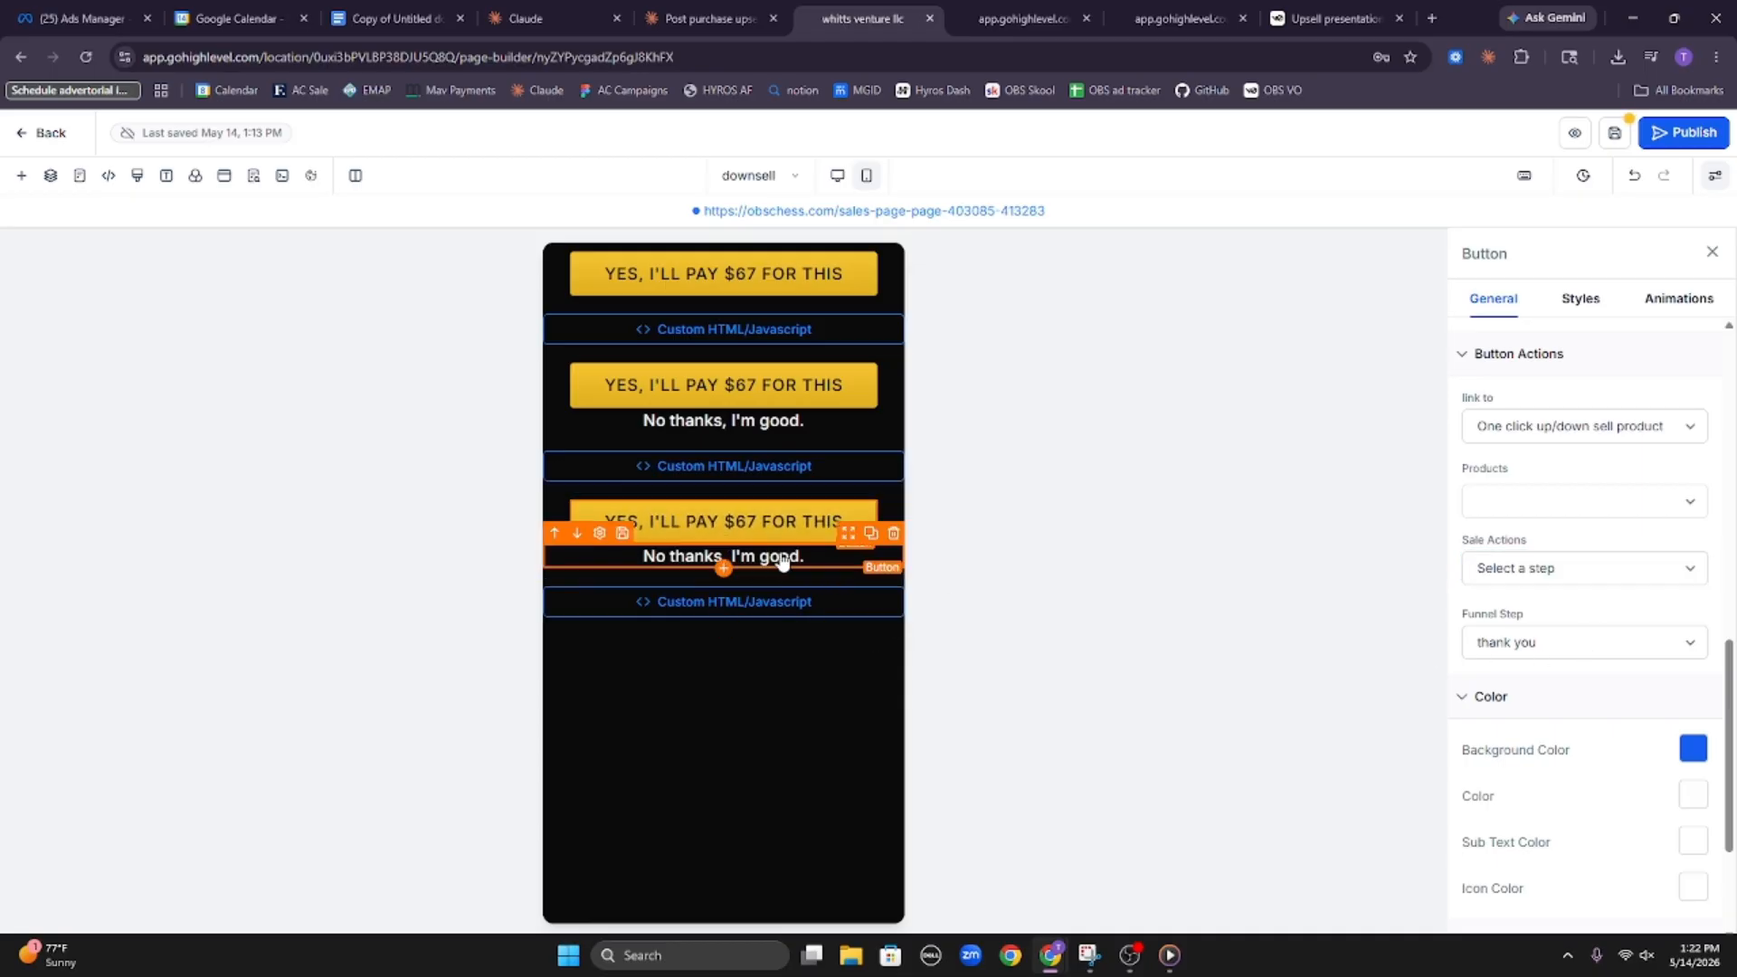
left_click(1567, 437)
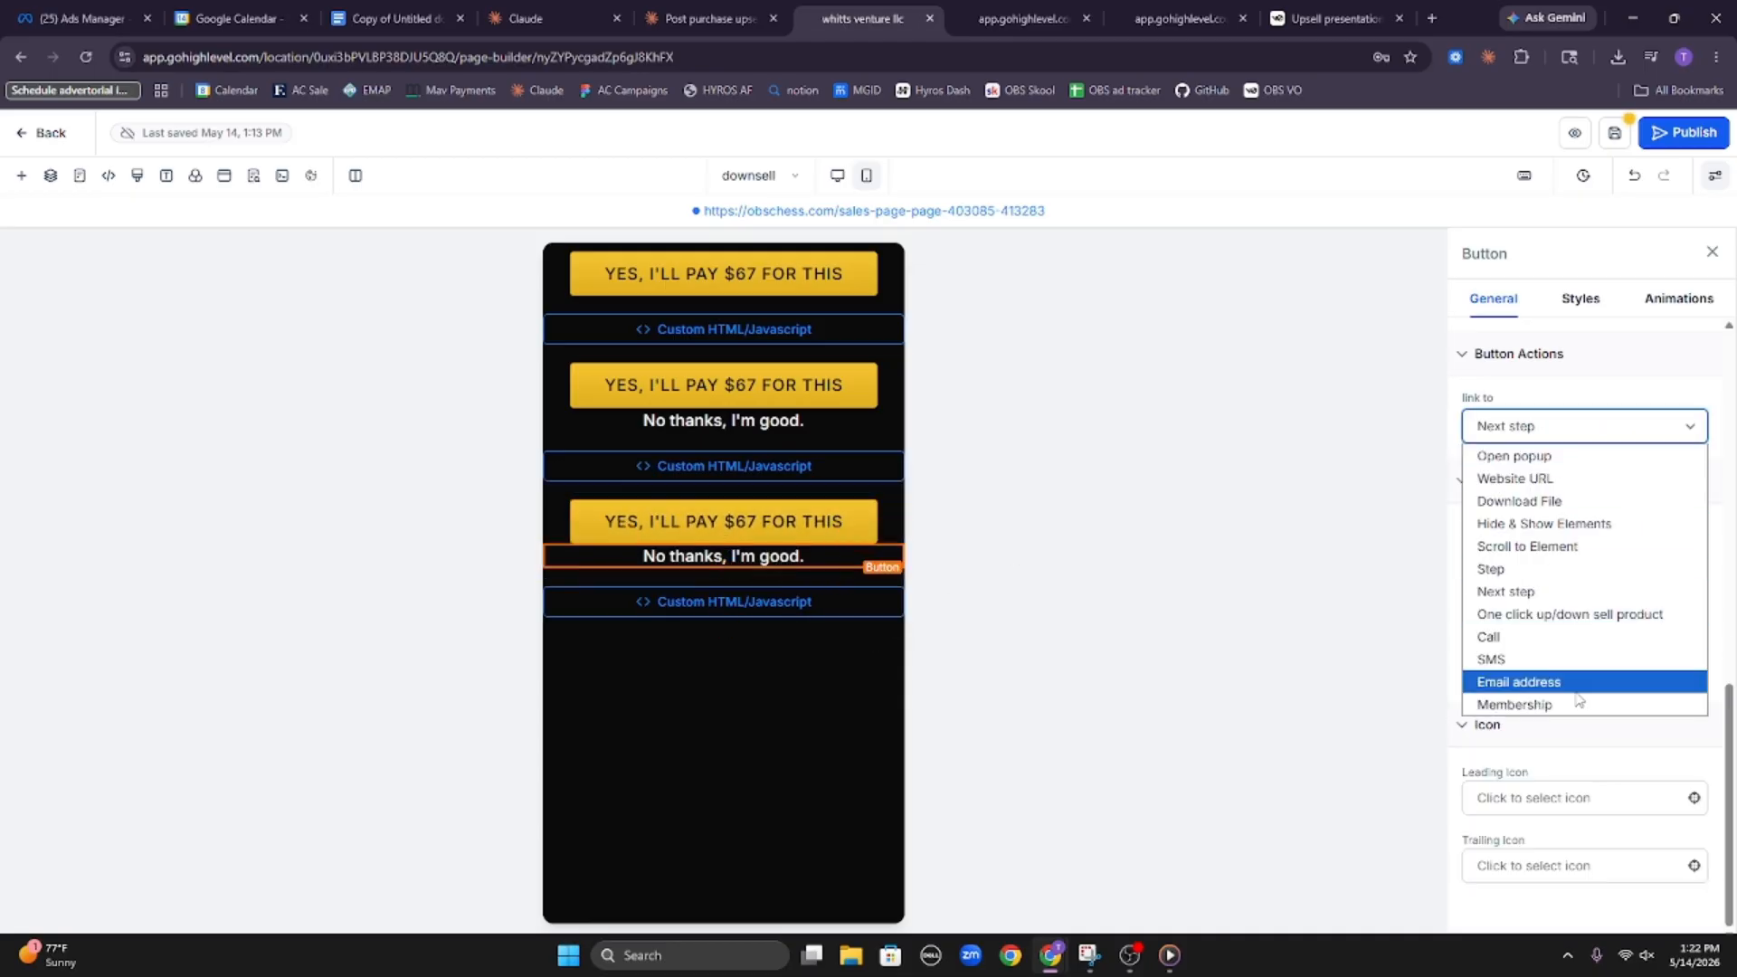
left_click(1569, 570)
left_click(1578, 509)
left_click(1571, 599)
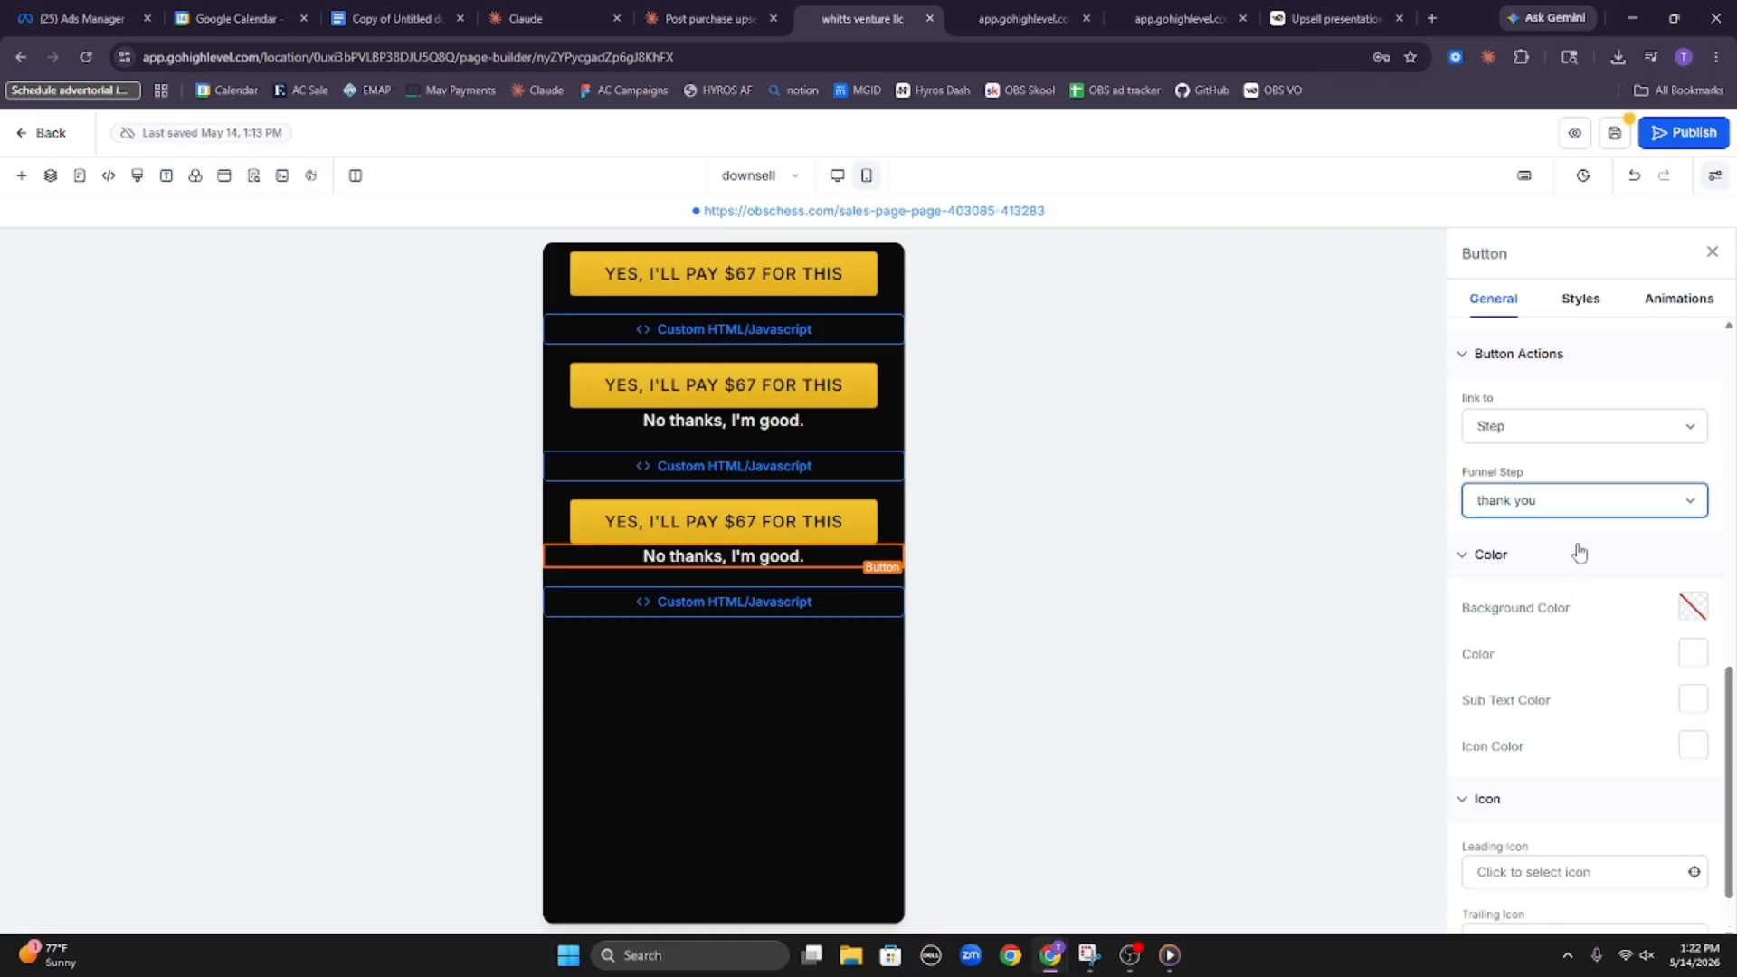
left_click(1613, 132)
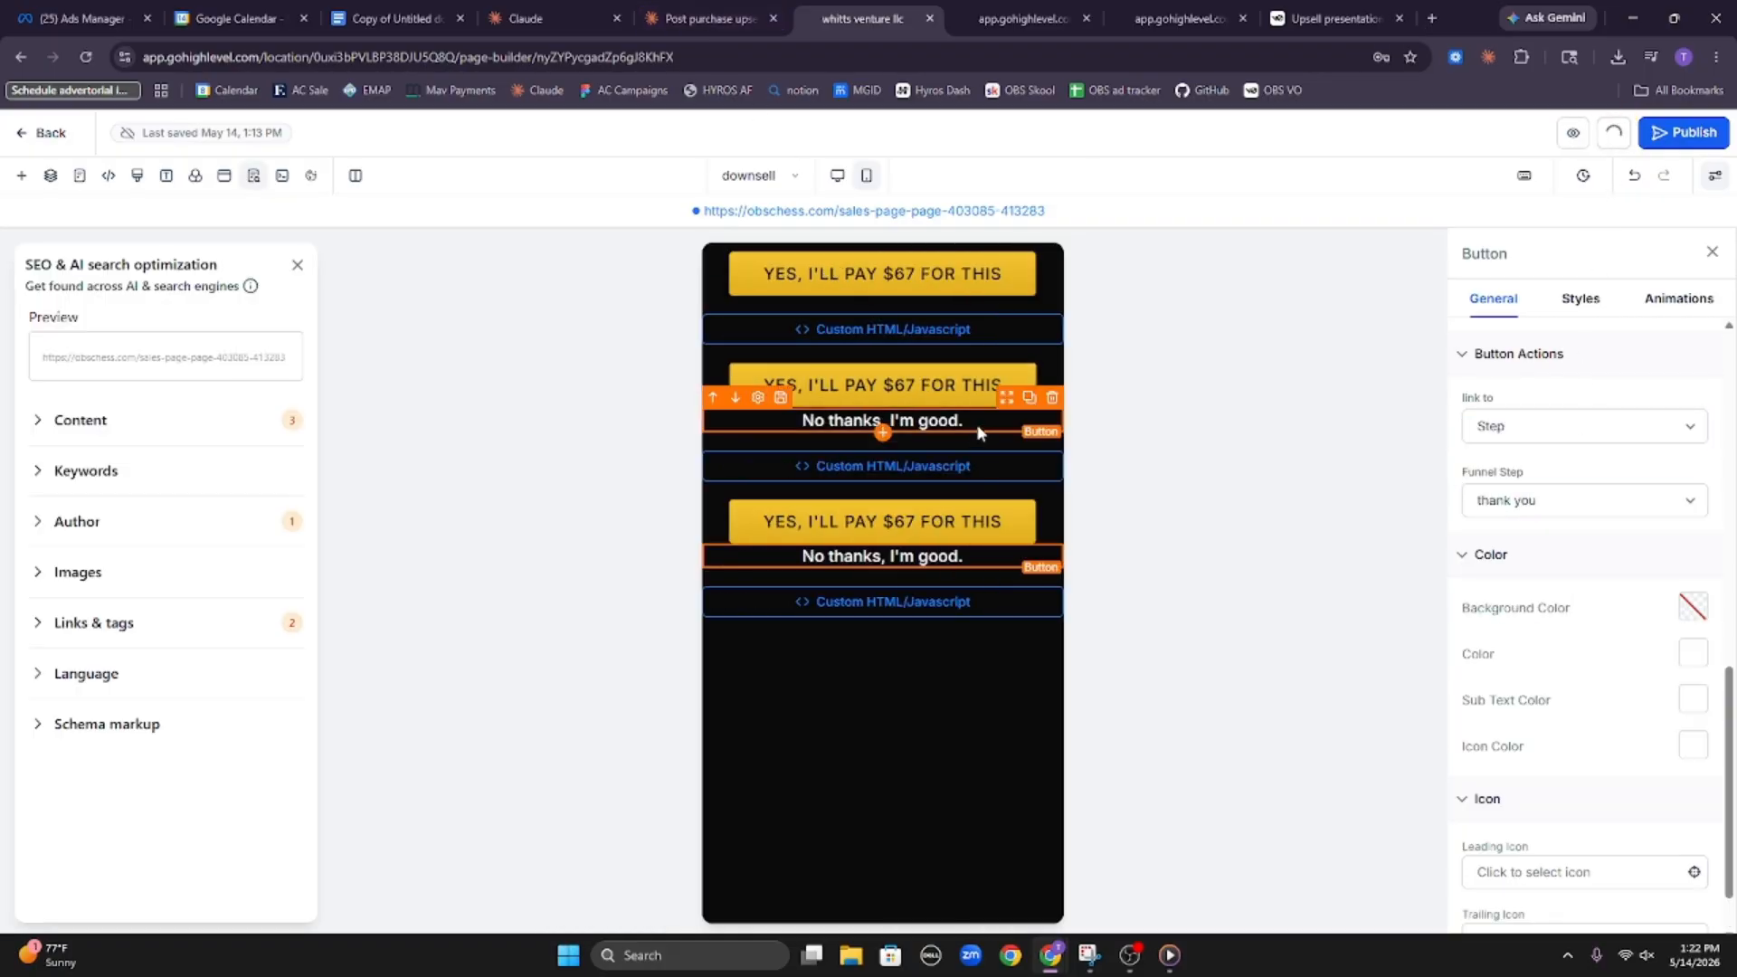
Copy the downsell's Chunk 1 HTML from the Claude chat and replace the top custom code block's content with it
left_click(710, 19)
scroll(998, 670, "down", 2)
scroll(997, 670, "down", 2)
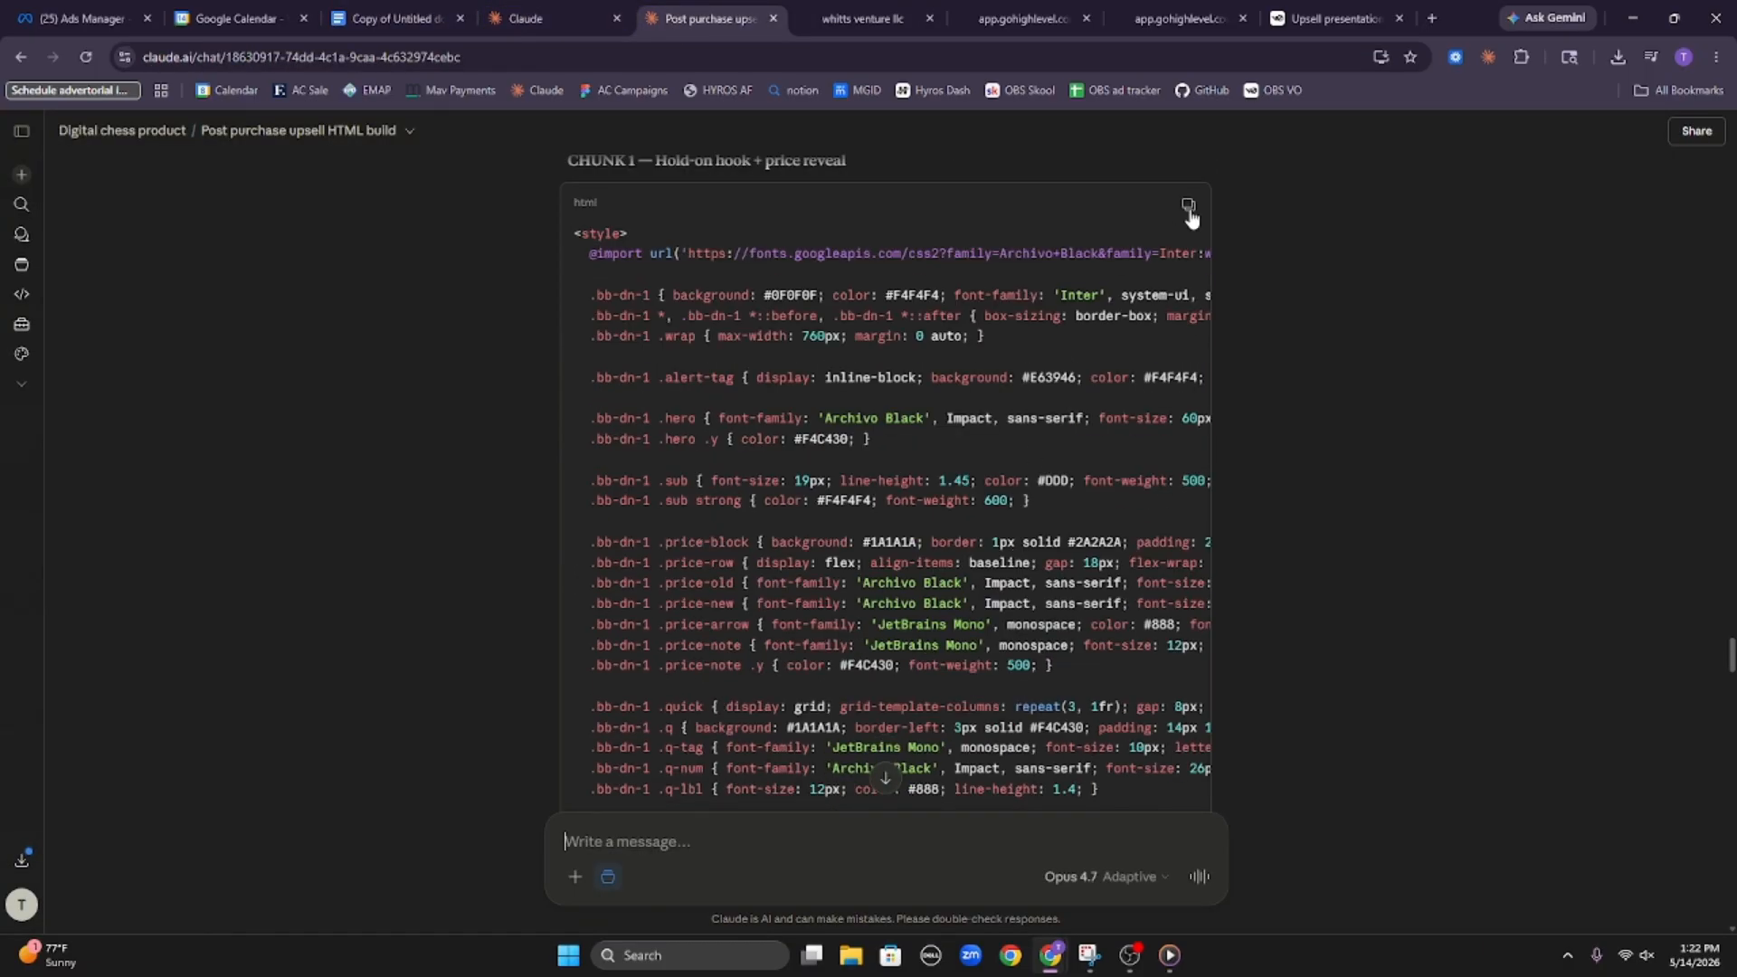
left_click(1187, 208)
left_click(864, 18)
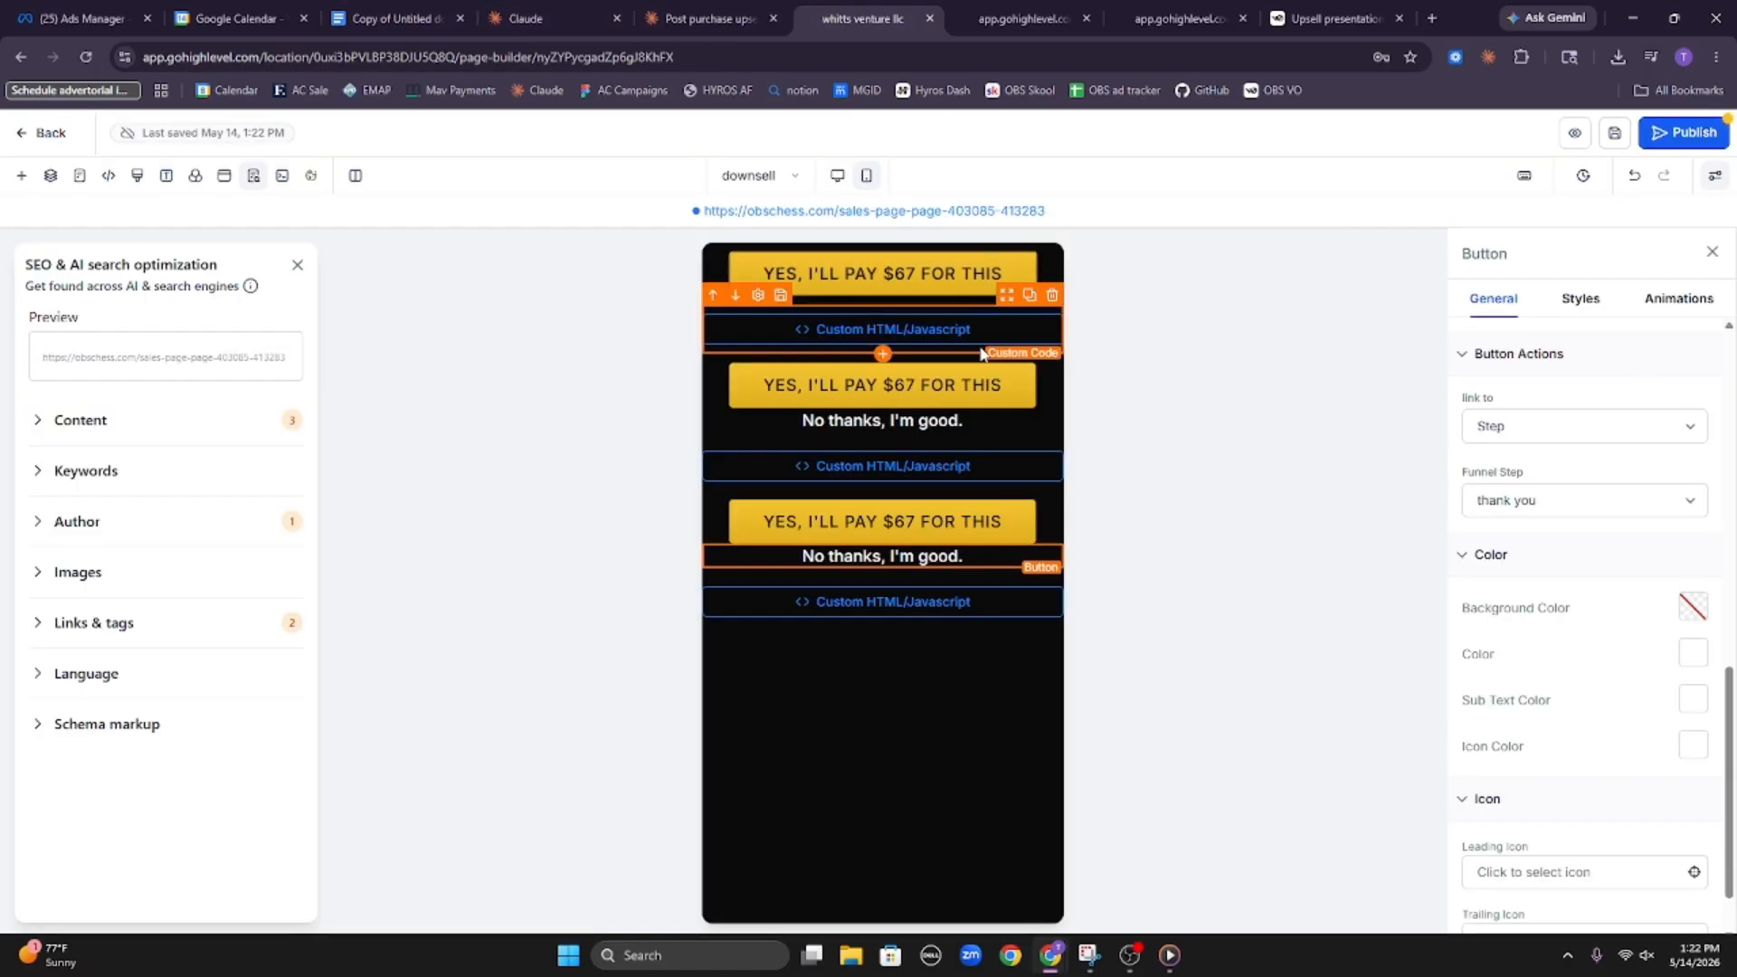
left_click(882, 329)
left_click(1569, 429)
key("ctrl+a")
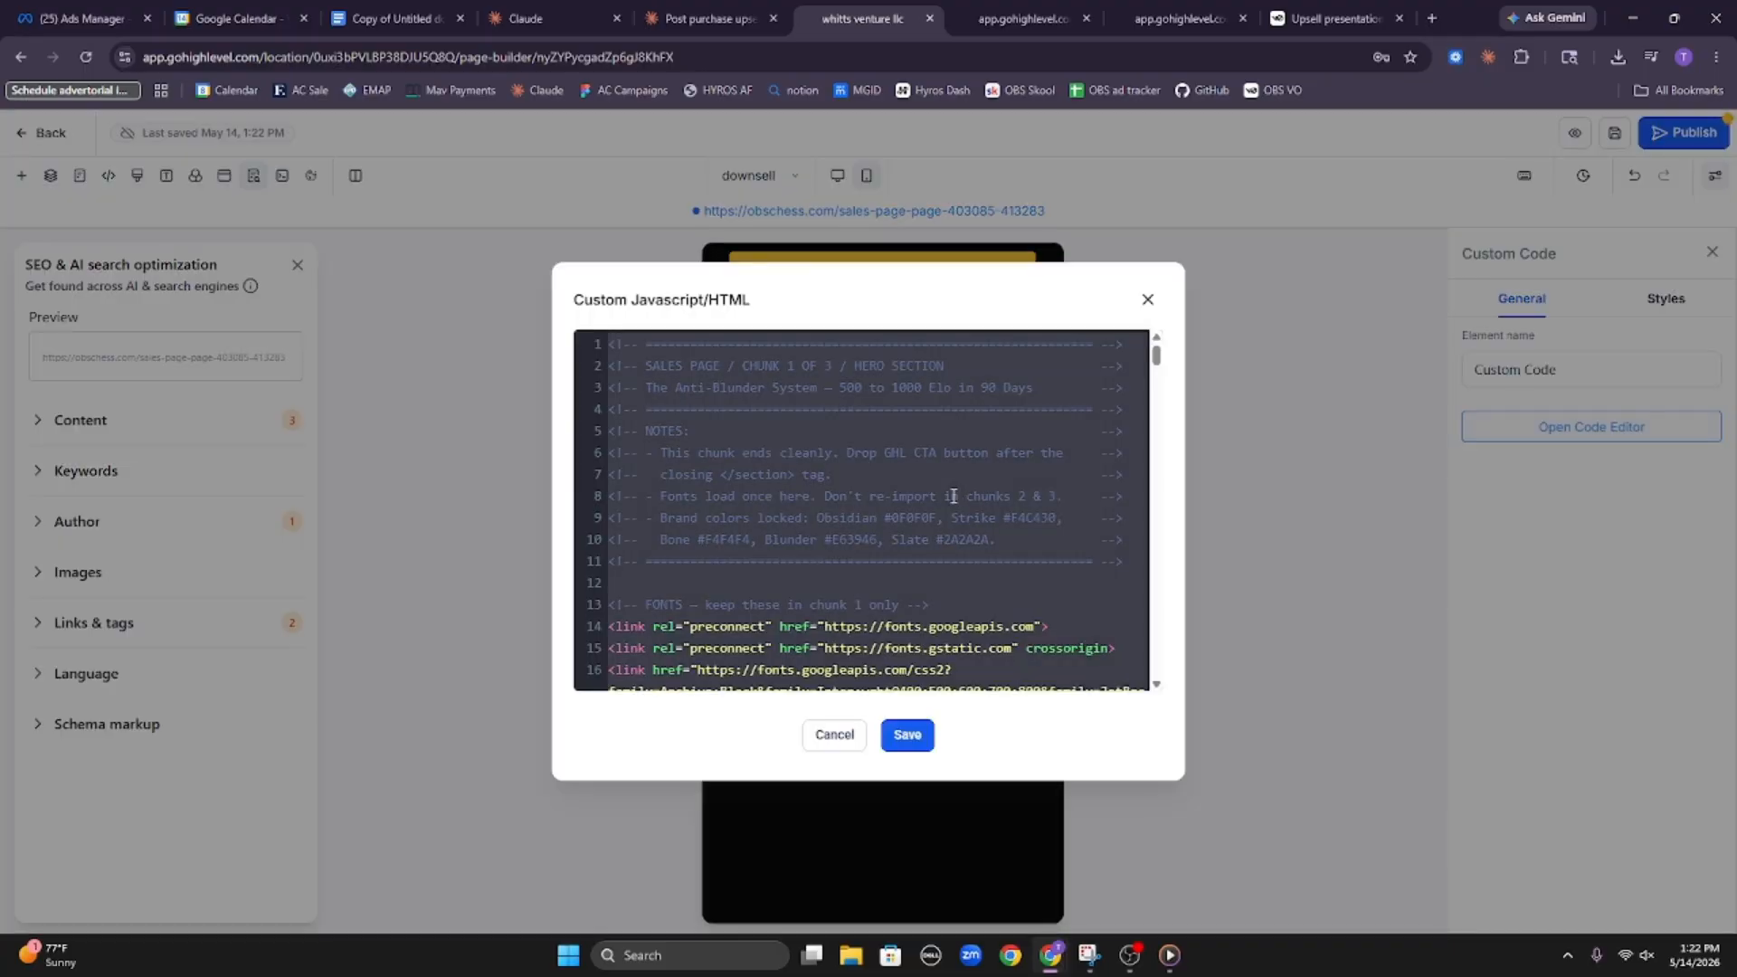
key("ctrl+v")
left_click(908, 734)
Copy the downsell's Chunk 2 HTML from Claude and replace the middle custom code block's content with it
left_click(710, 18)
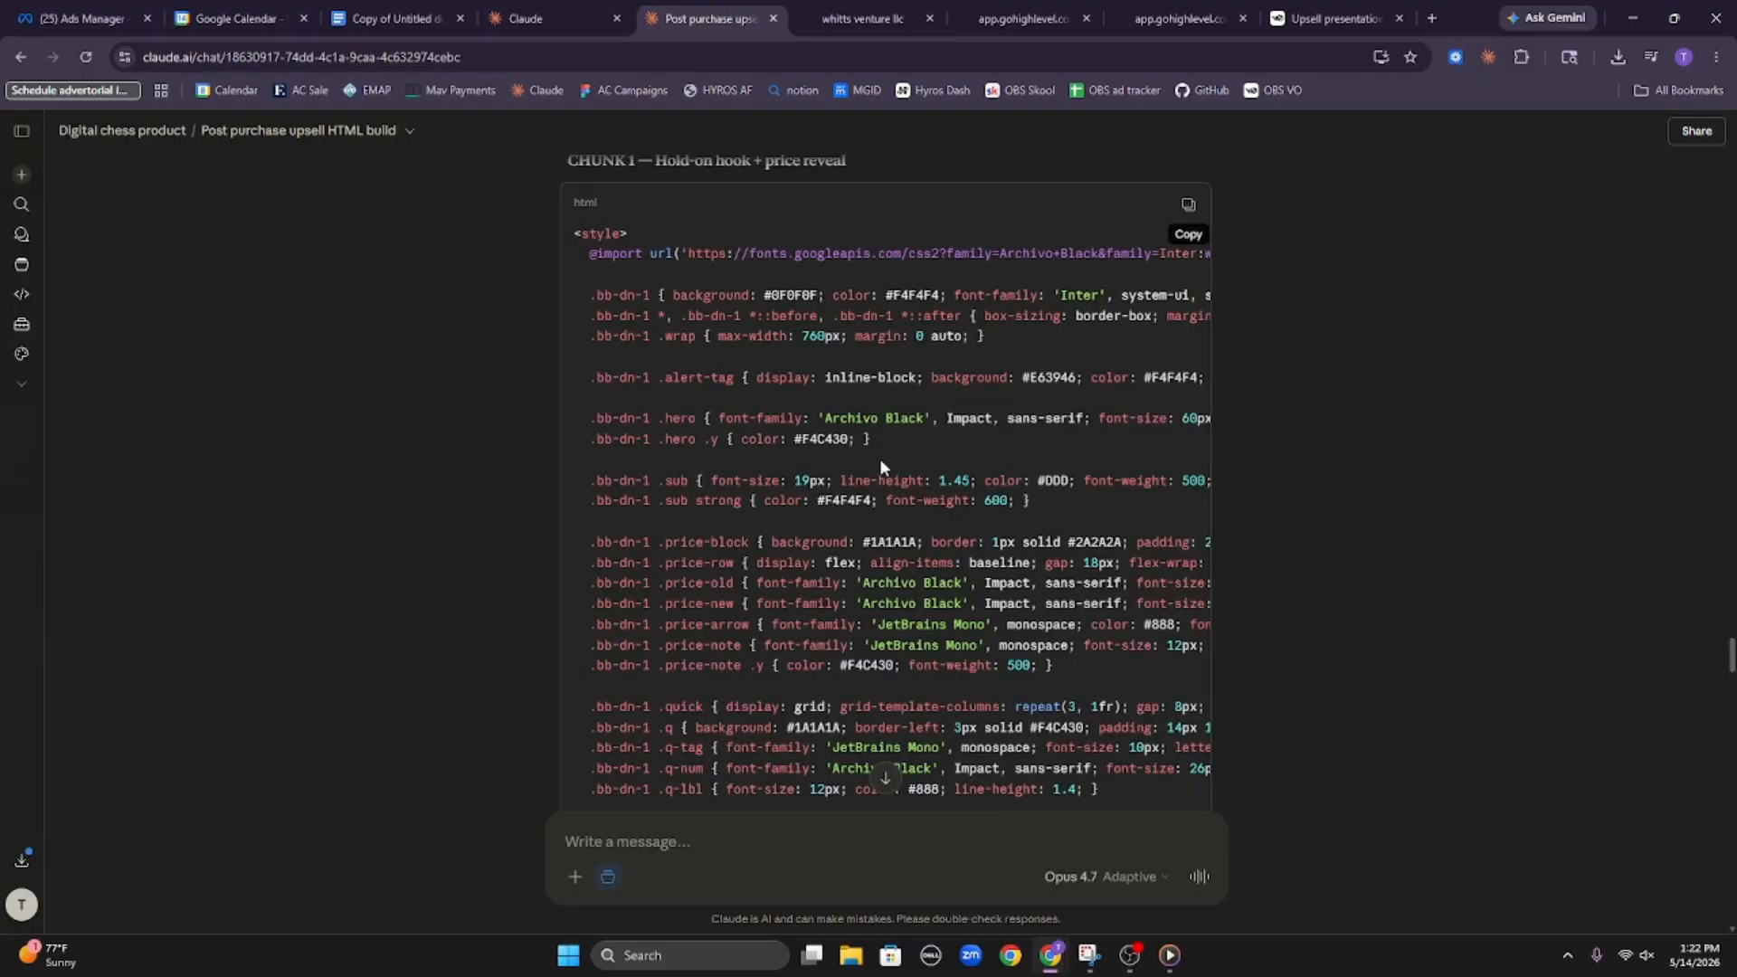
scroll(879, 457, "down", 10)
scroll(1019, 535, "down", 15)
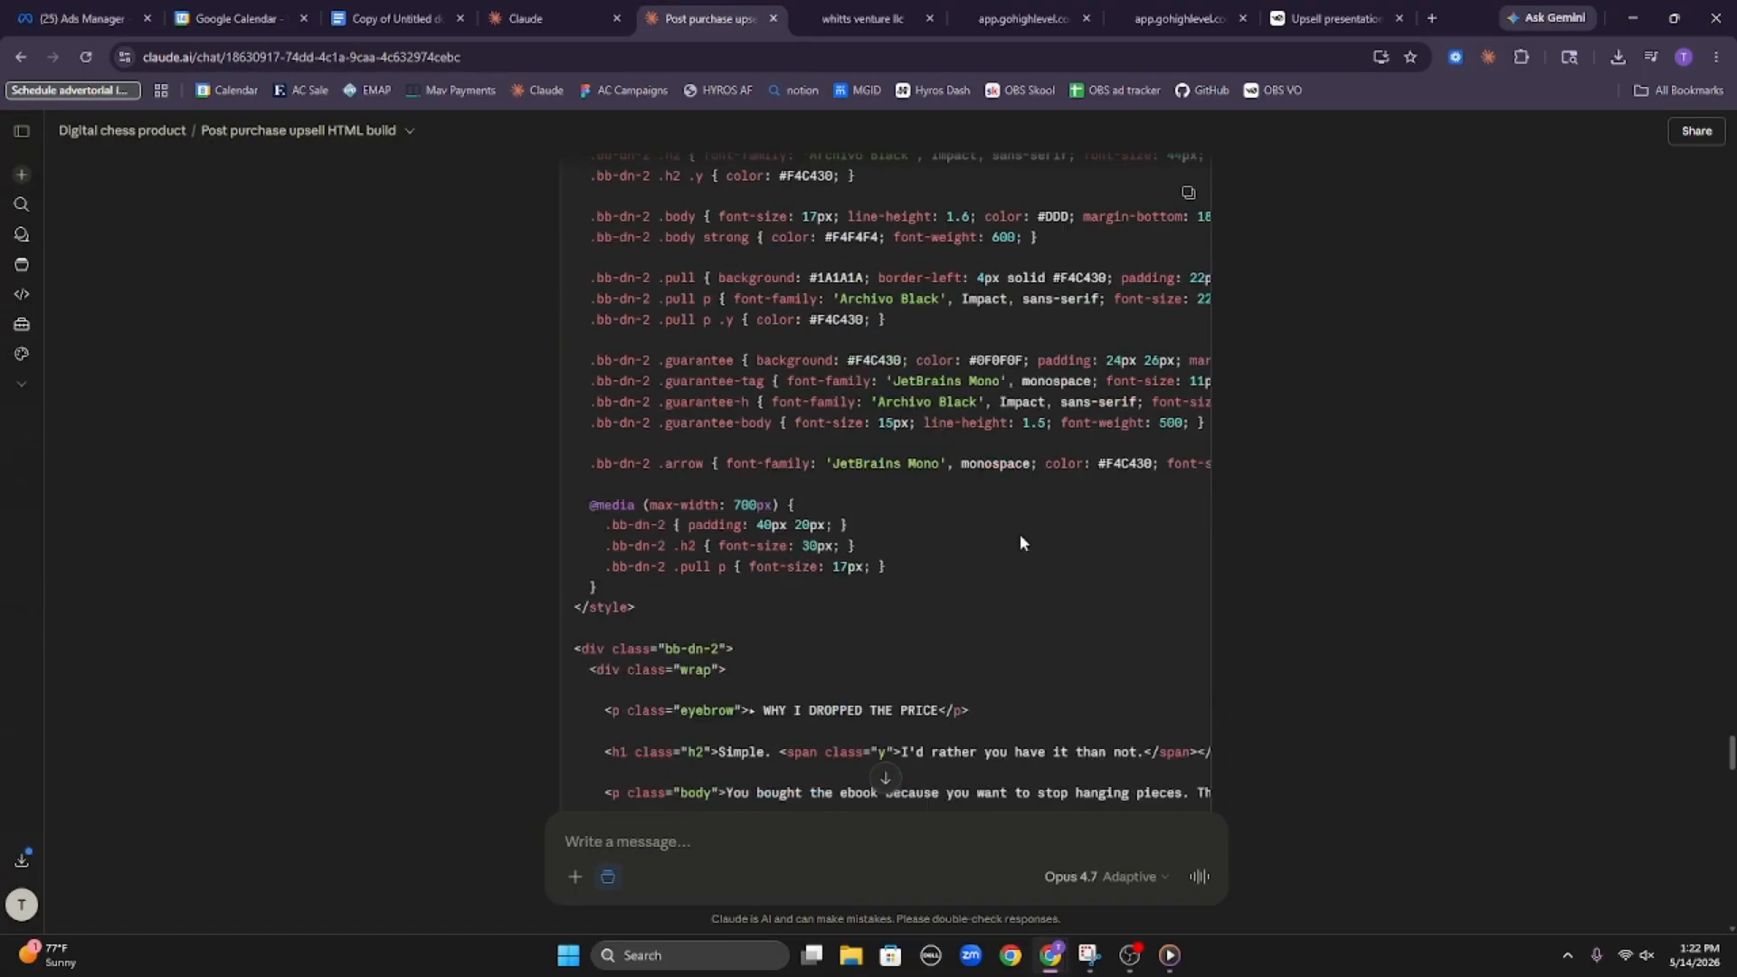
scroll(1029, 326, "up", 9)
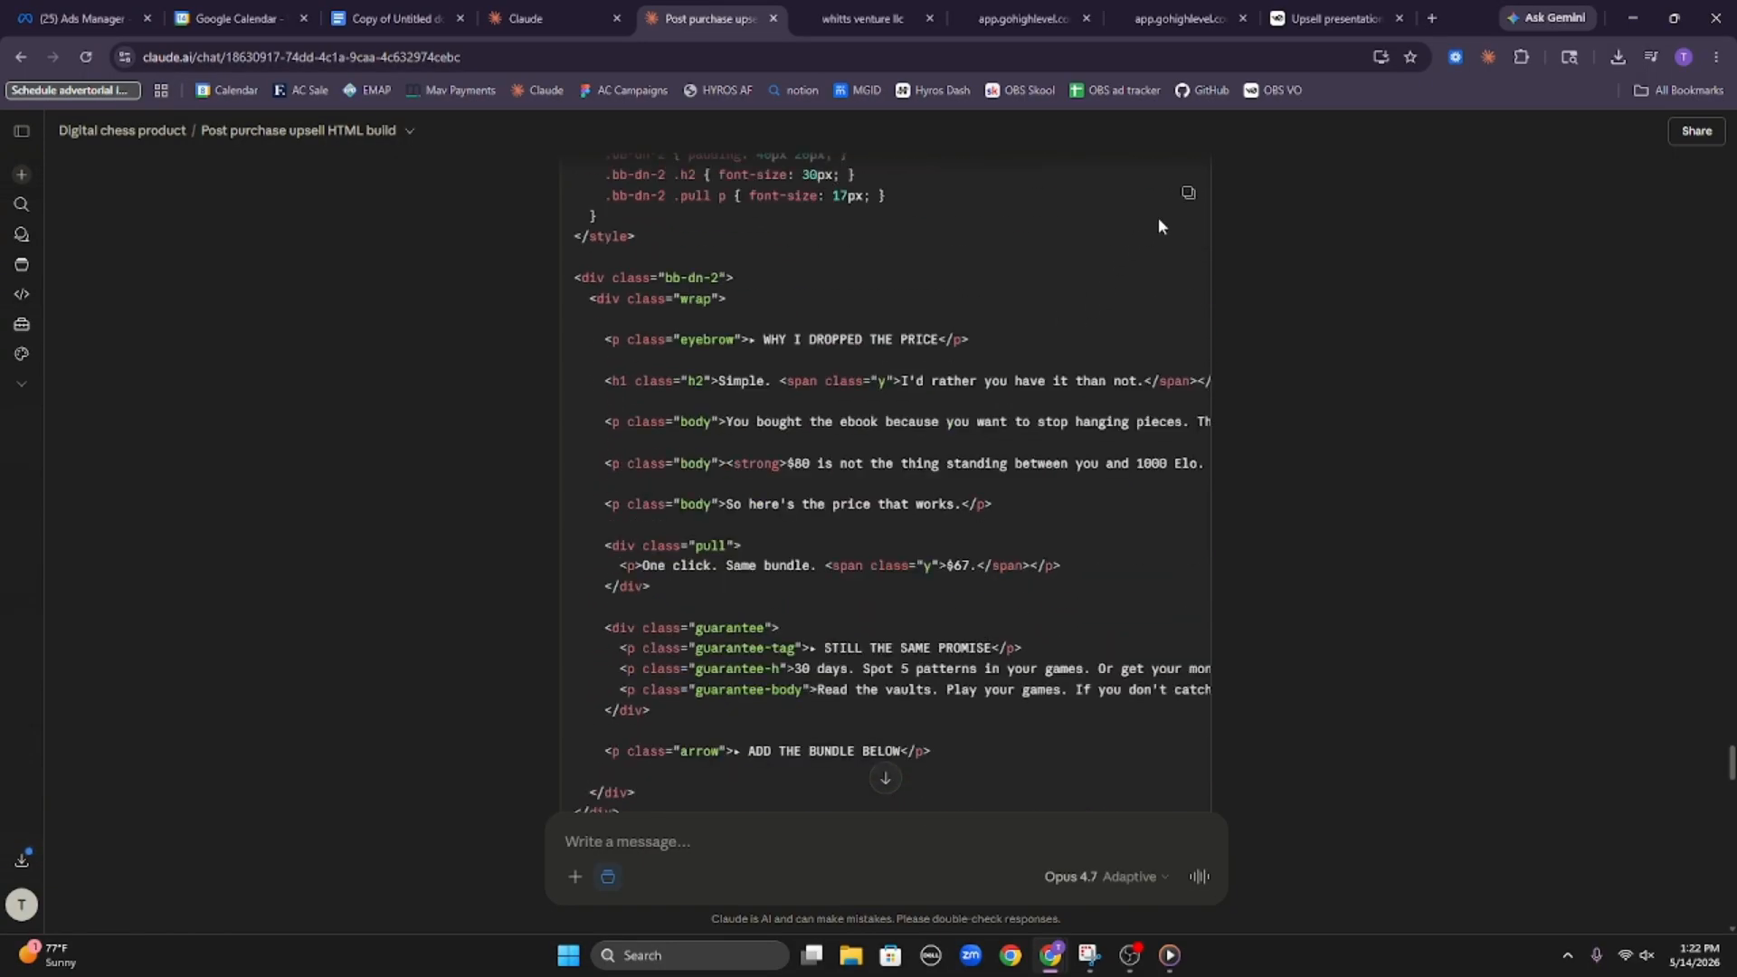
left_click(862, 18)
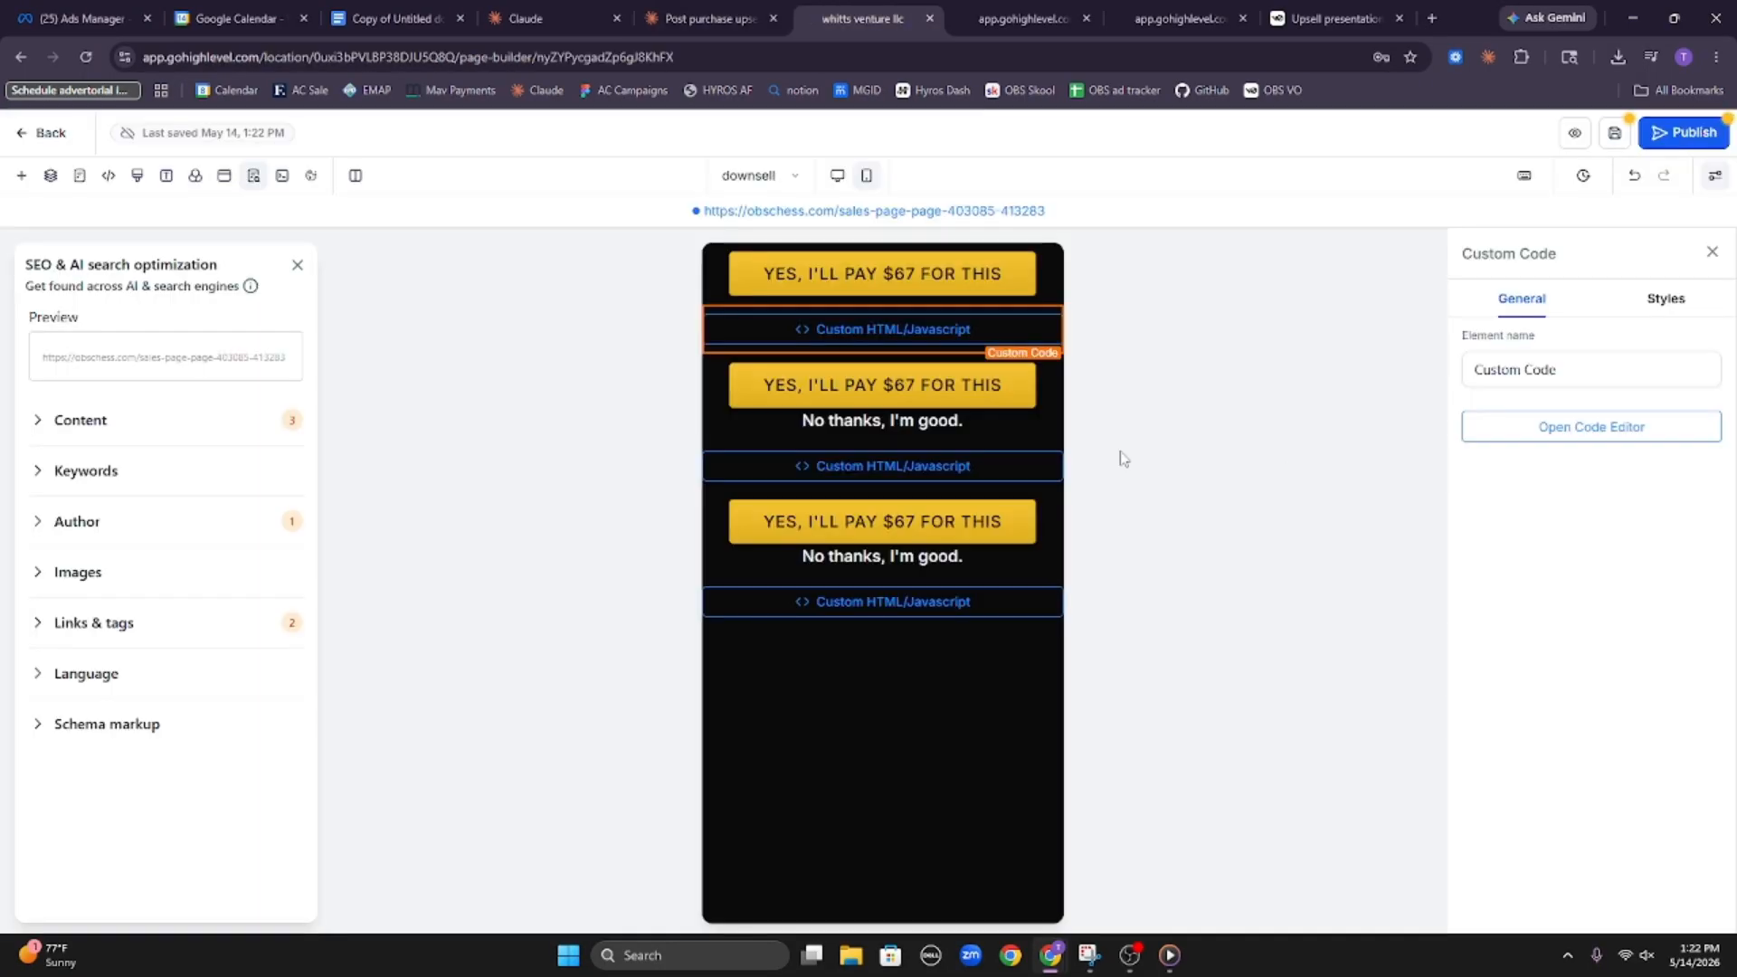
left_click(1020, 467)
left_click(1583, 427)
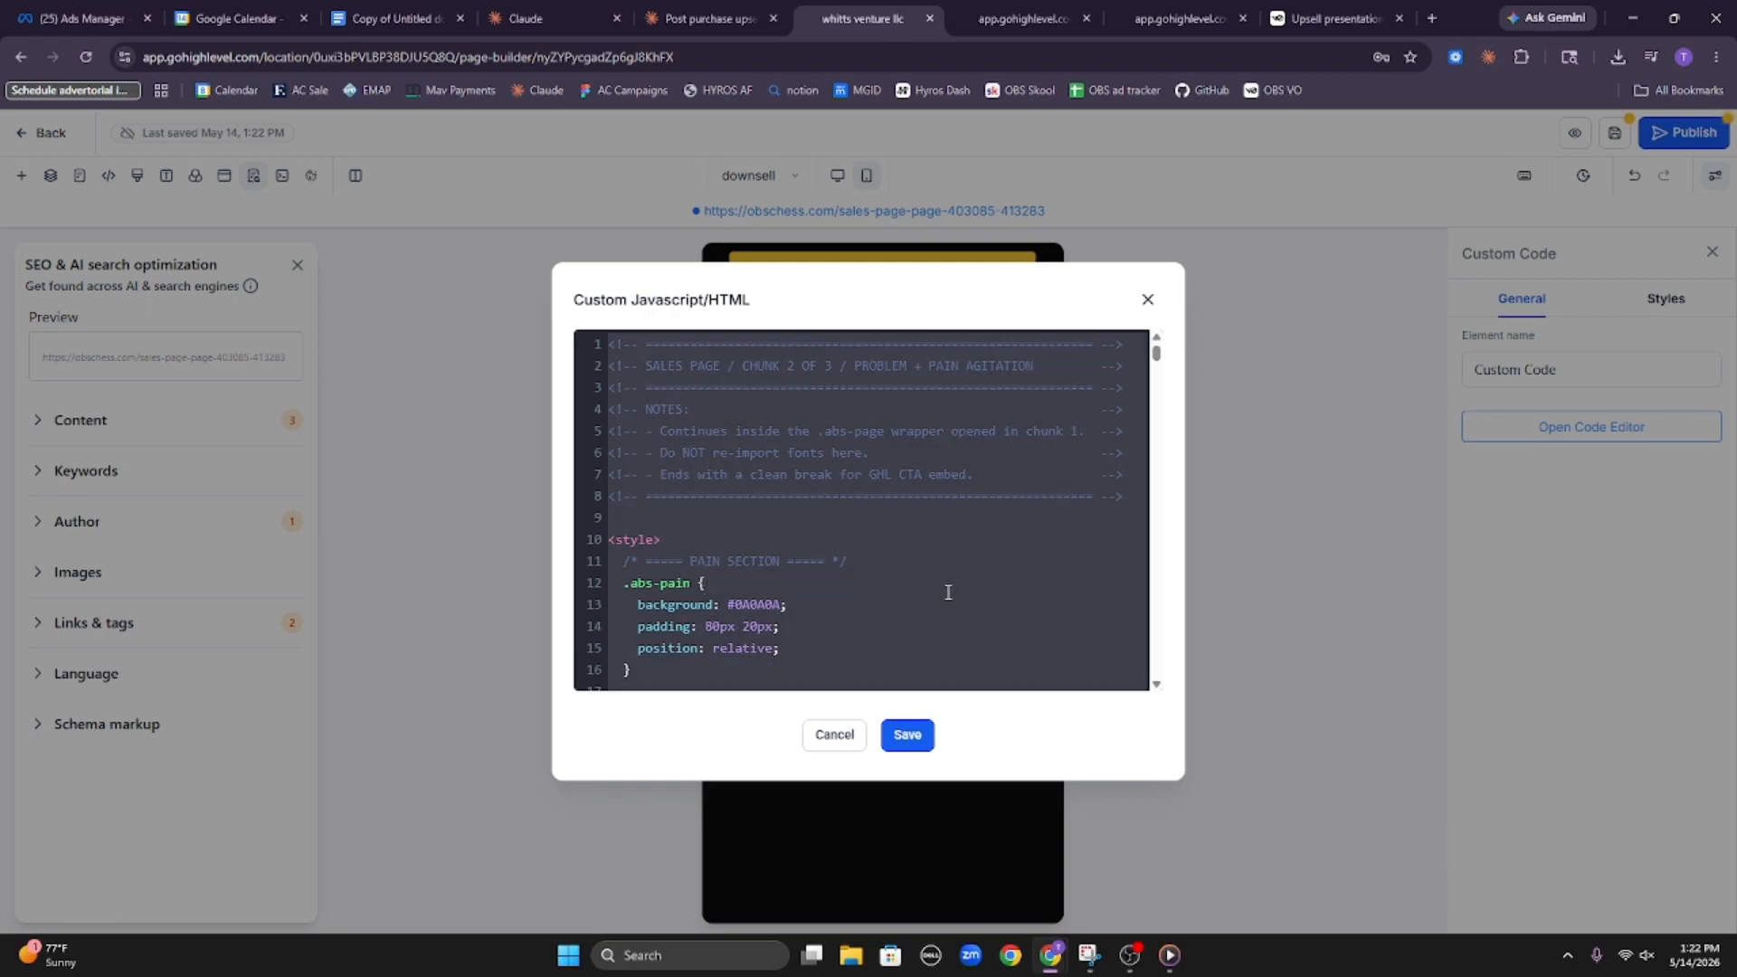
scroll(948, 593, "down", 15)
left_click(907, 734)
Copy the downsell's Chunk 3 HTML, "Receipt + final urgency", from Claude and replace the bottom custom code block's content with it
left_click(710, 18)
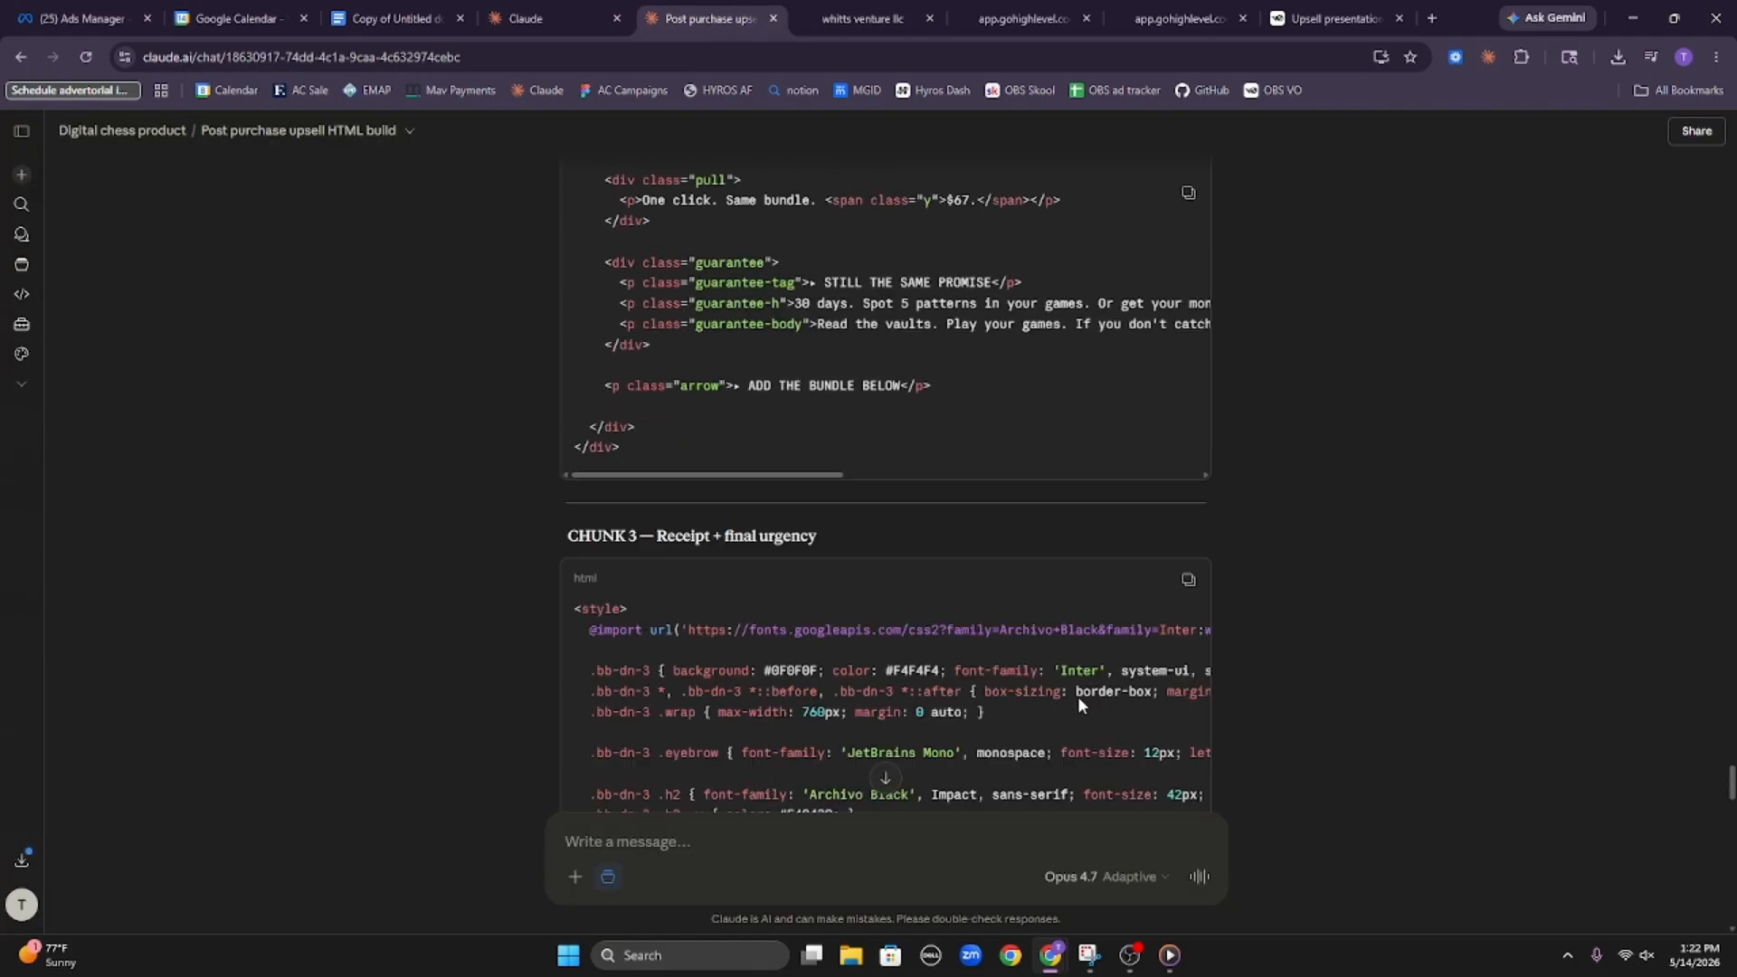
scroll(1077, 697, "down", 20)
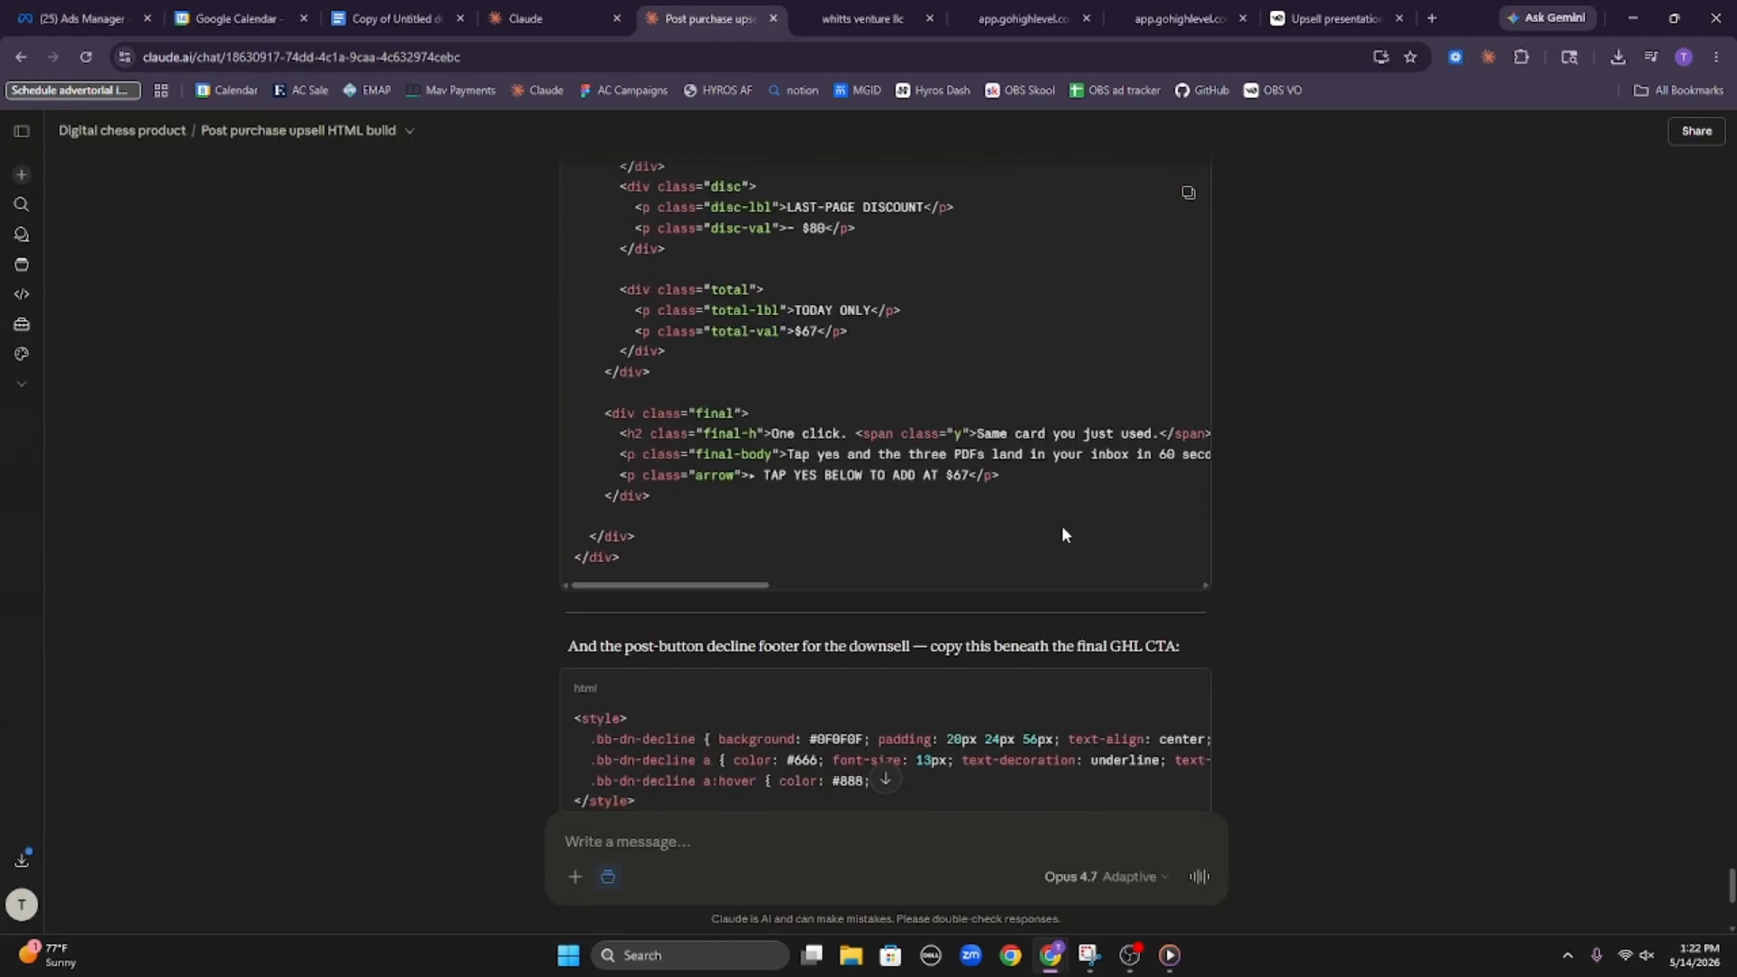
scroll(1061, 533, "down", 5)
scroll(1164, 284, "up", 5)
left_click(1186, 201)
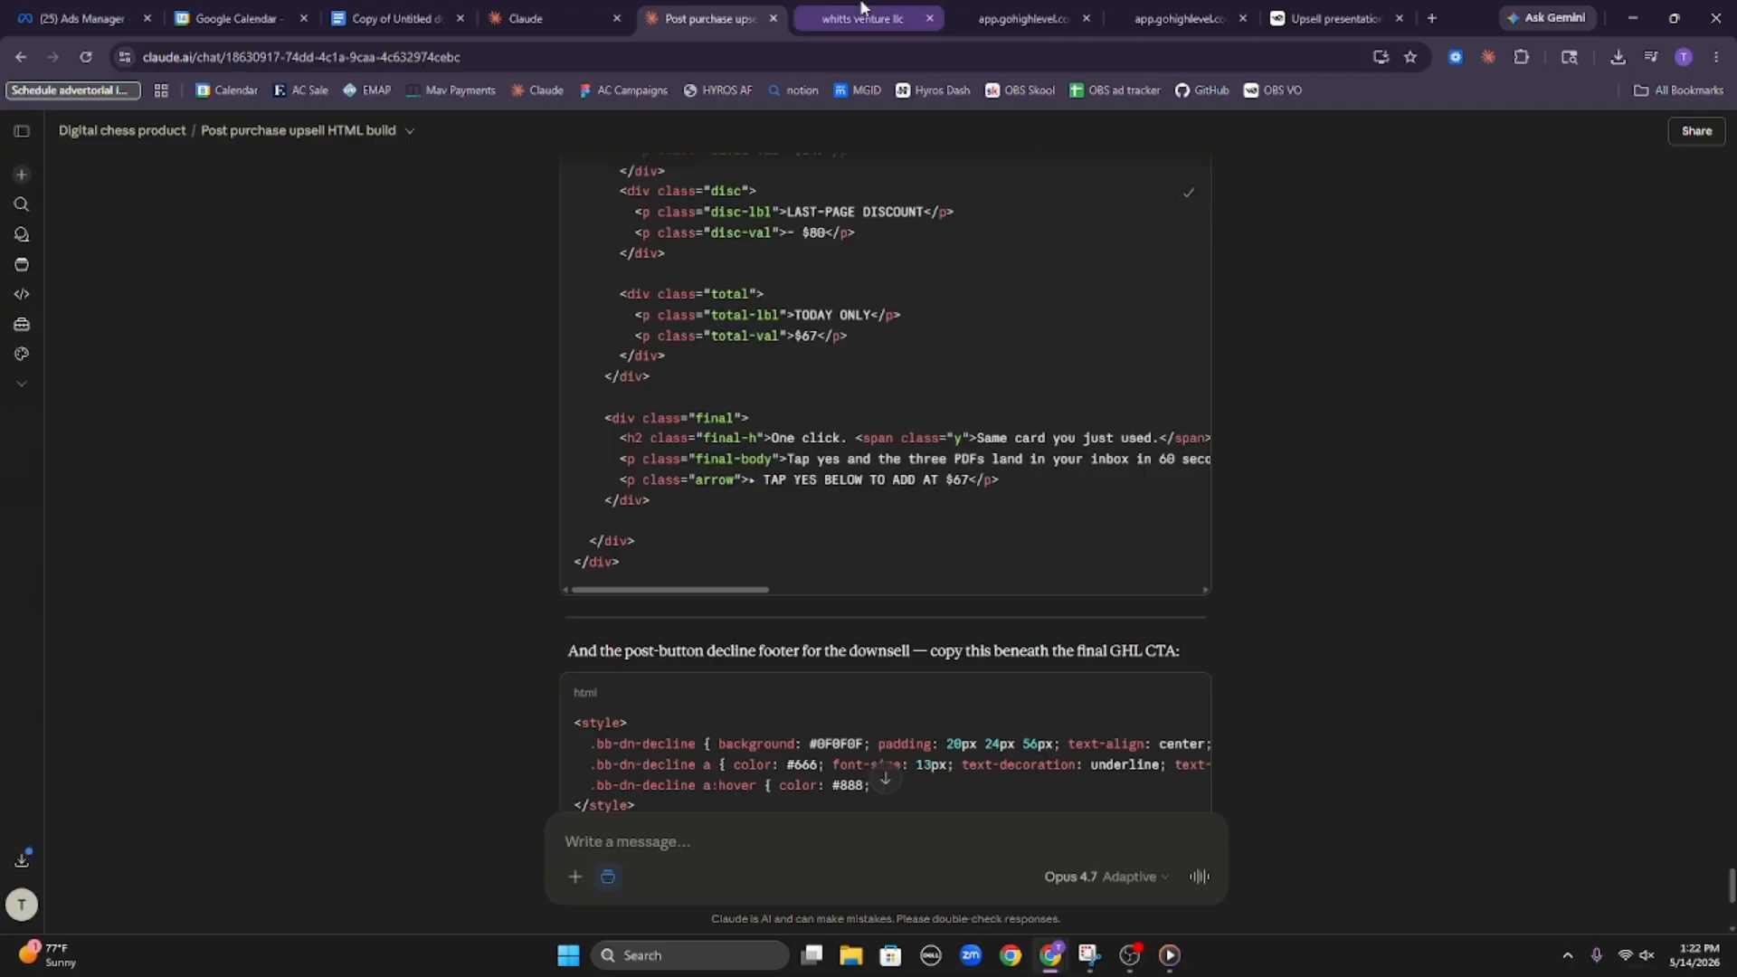
left_click(862, 18)
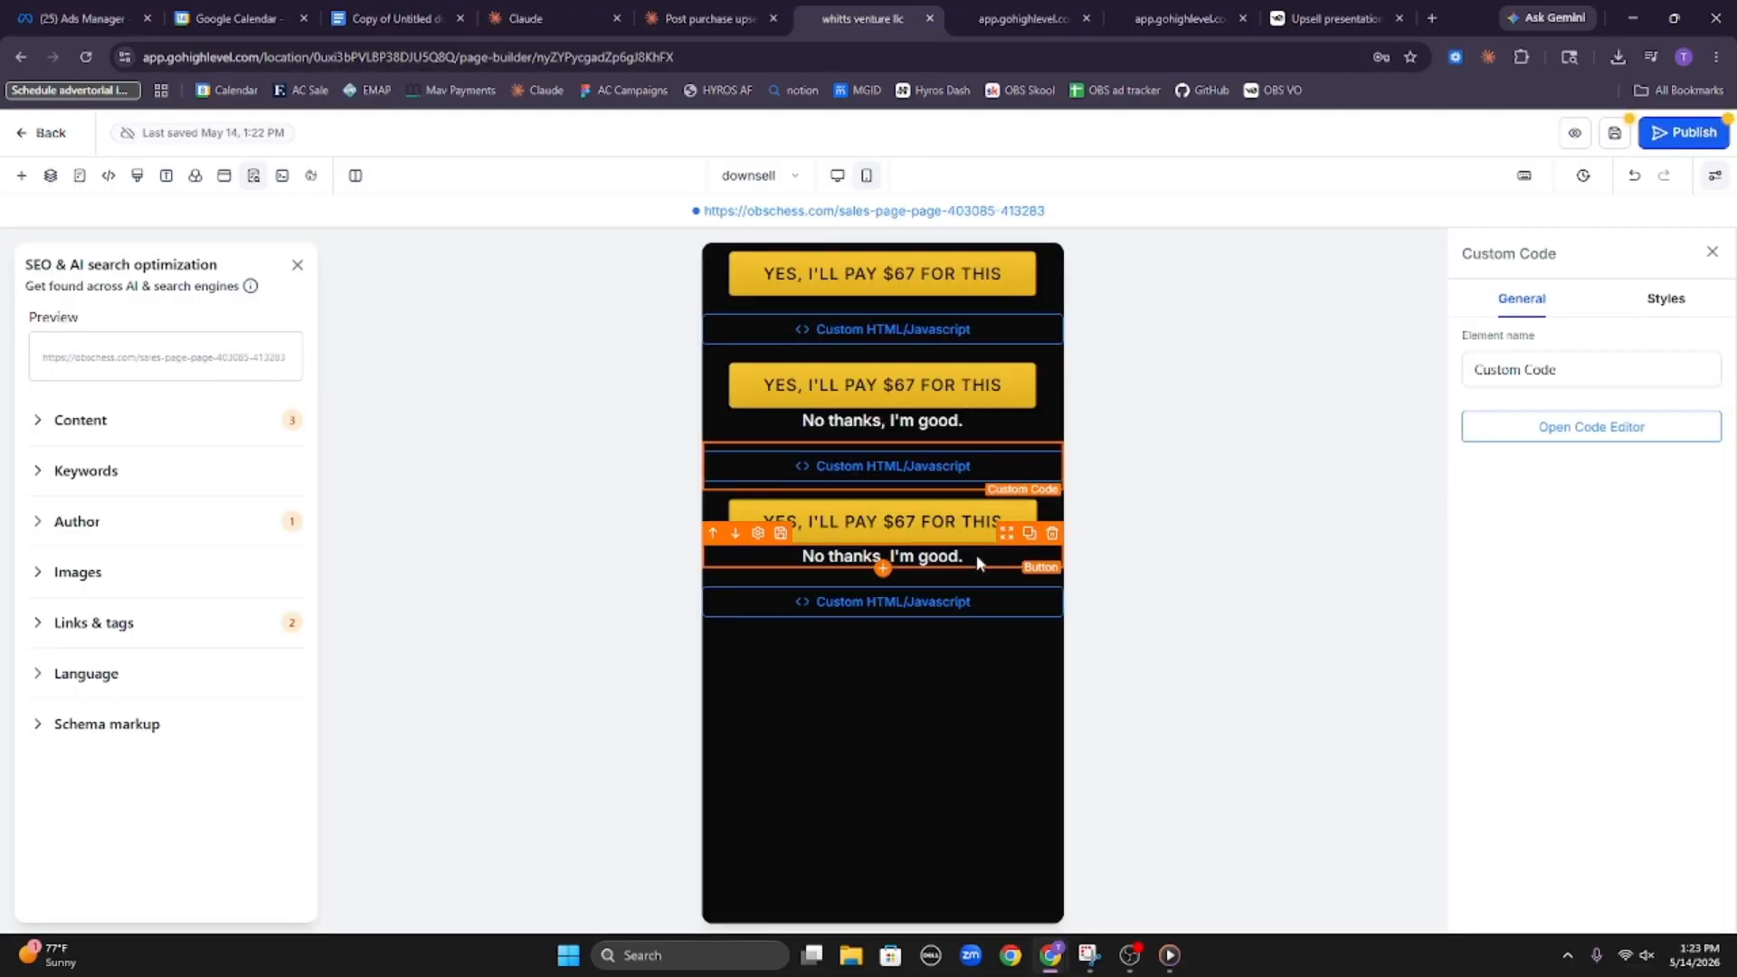
left_click(950, 600)
left_click(1591, 426)
key("ctrl+v")
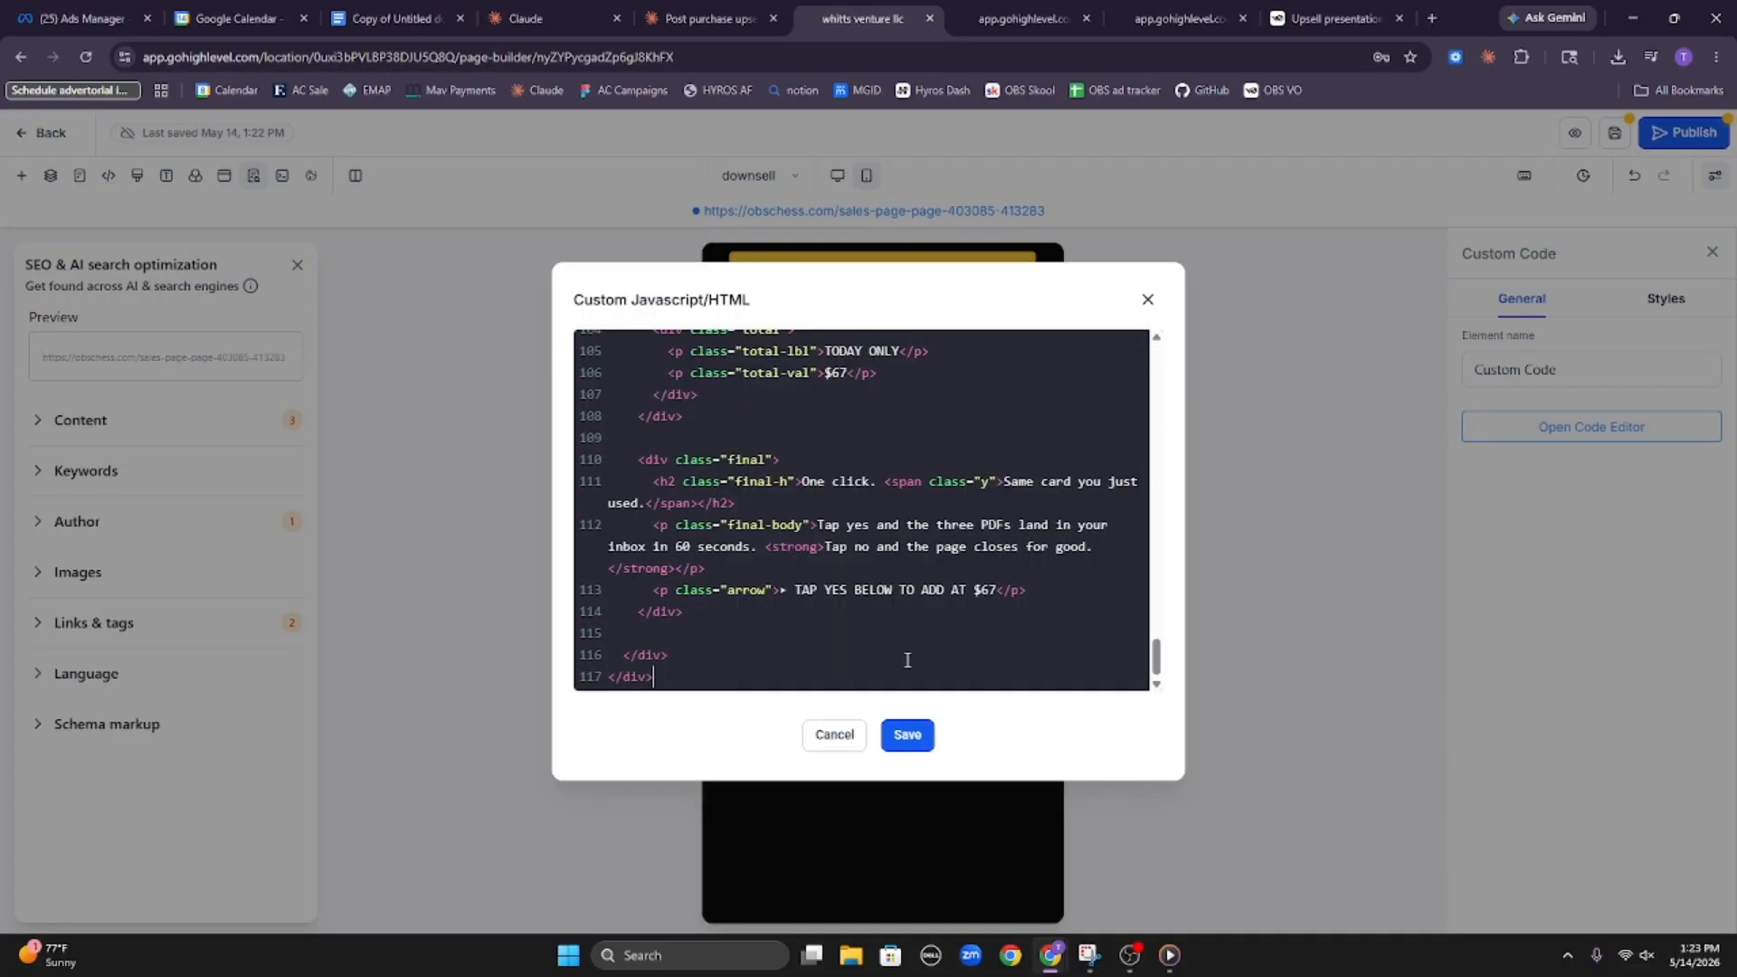
key("ctrl+a")
left_click(907, 734)
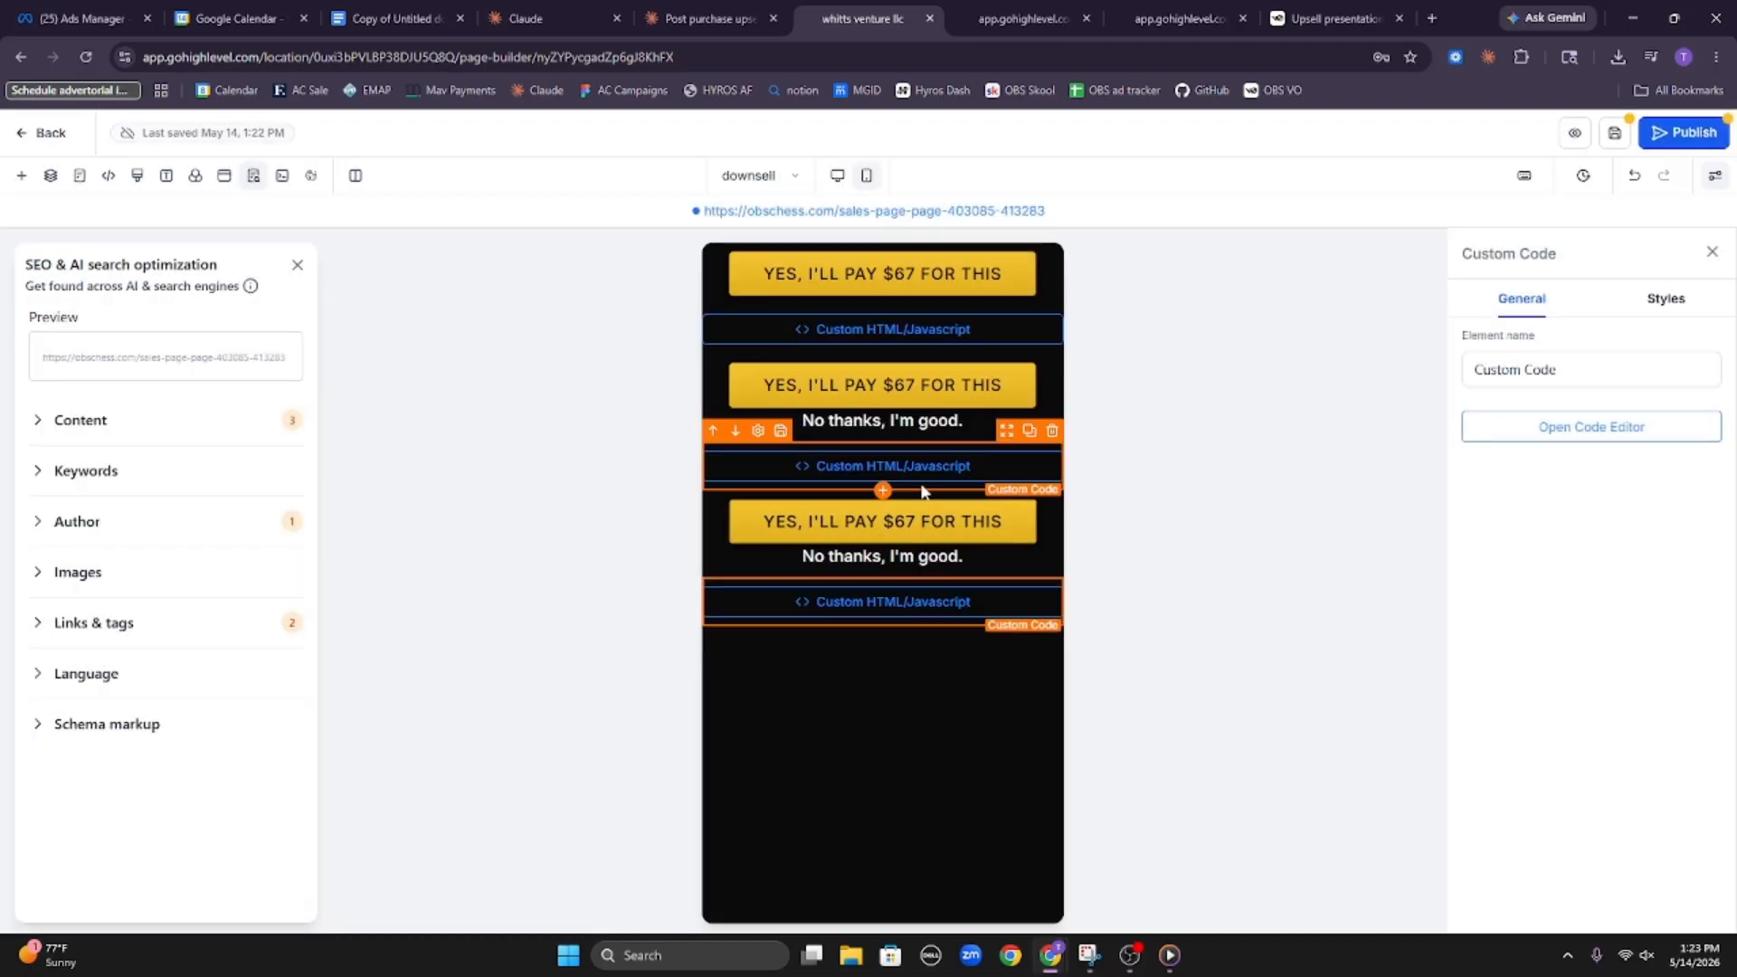
Check the HTML inside the middle custom code block through to its end, and close the code editor
left_click(923, 472)
left_click(1539, 436)
left_click(1540, 437)
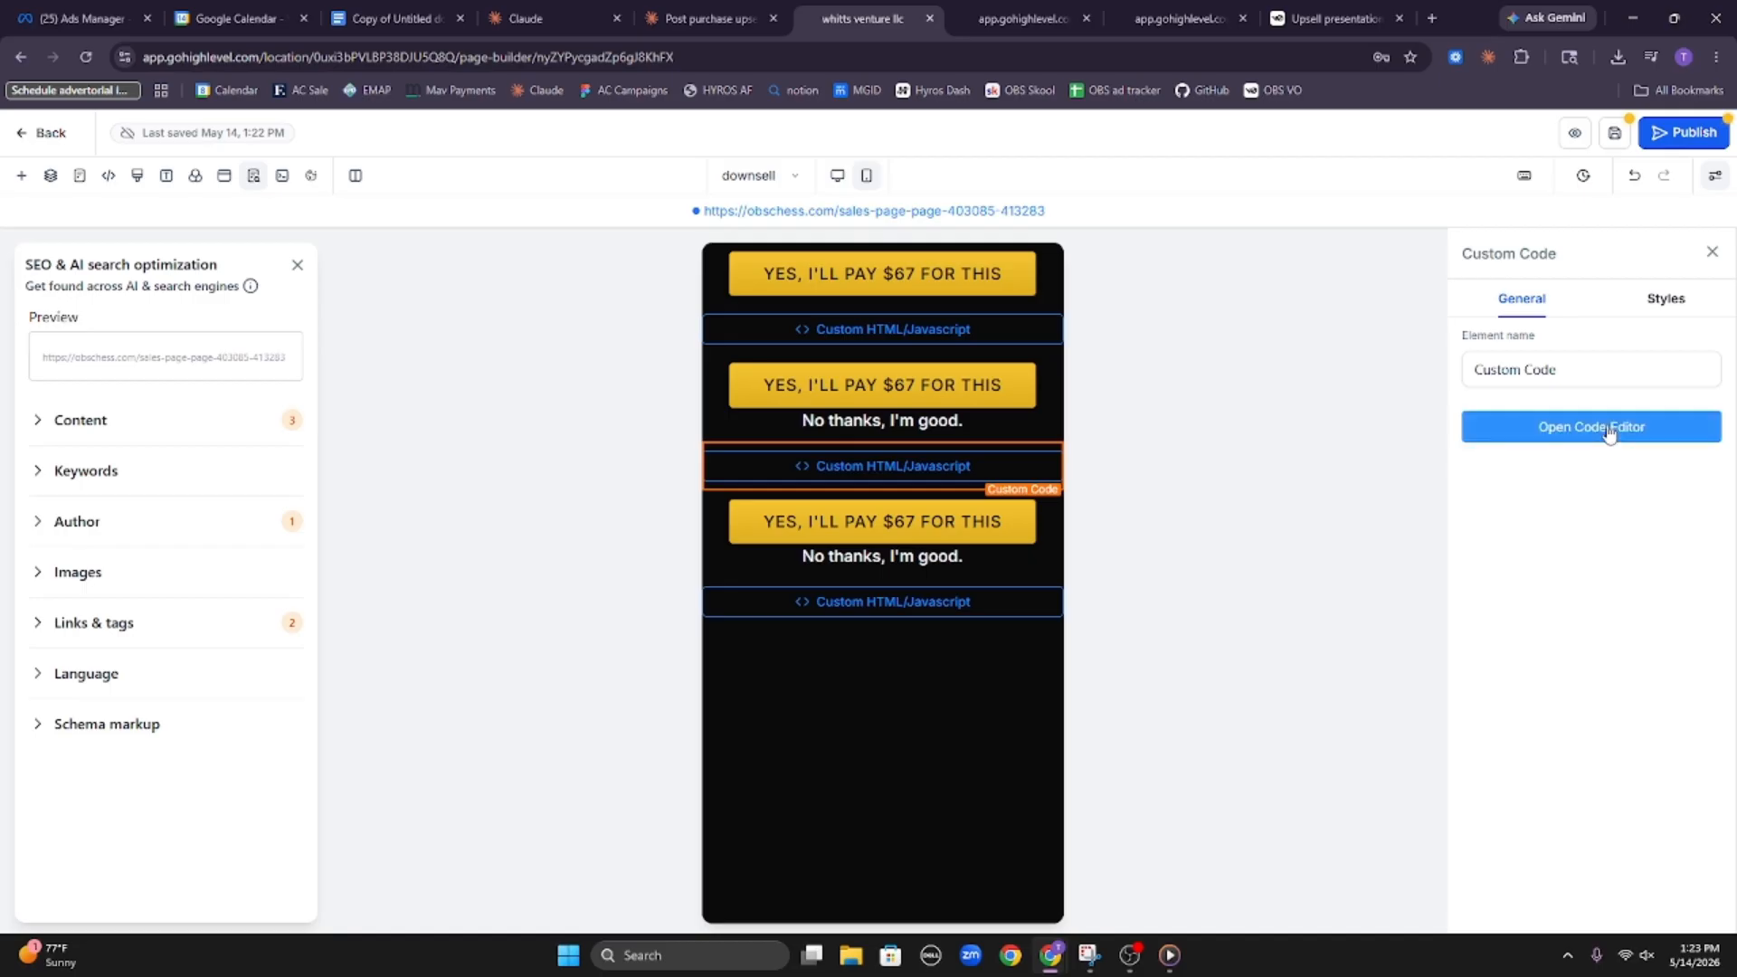
left_click(1496, 434)
scroll(796, 471, "down", 15)
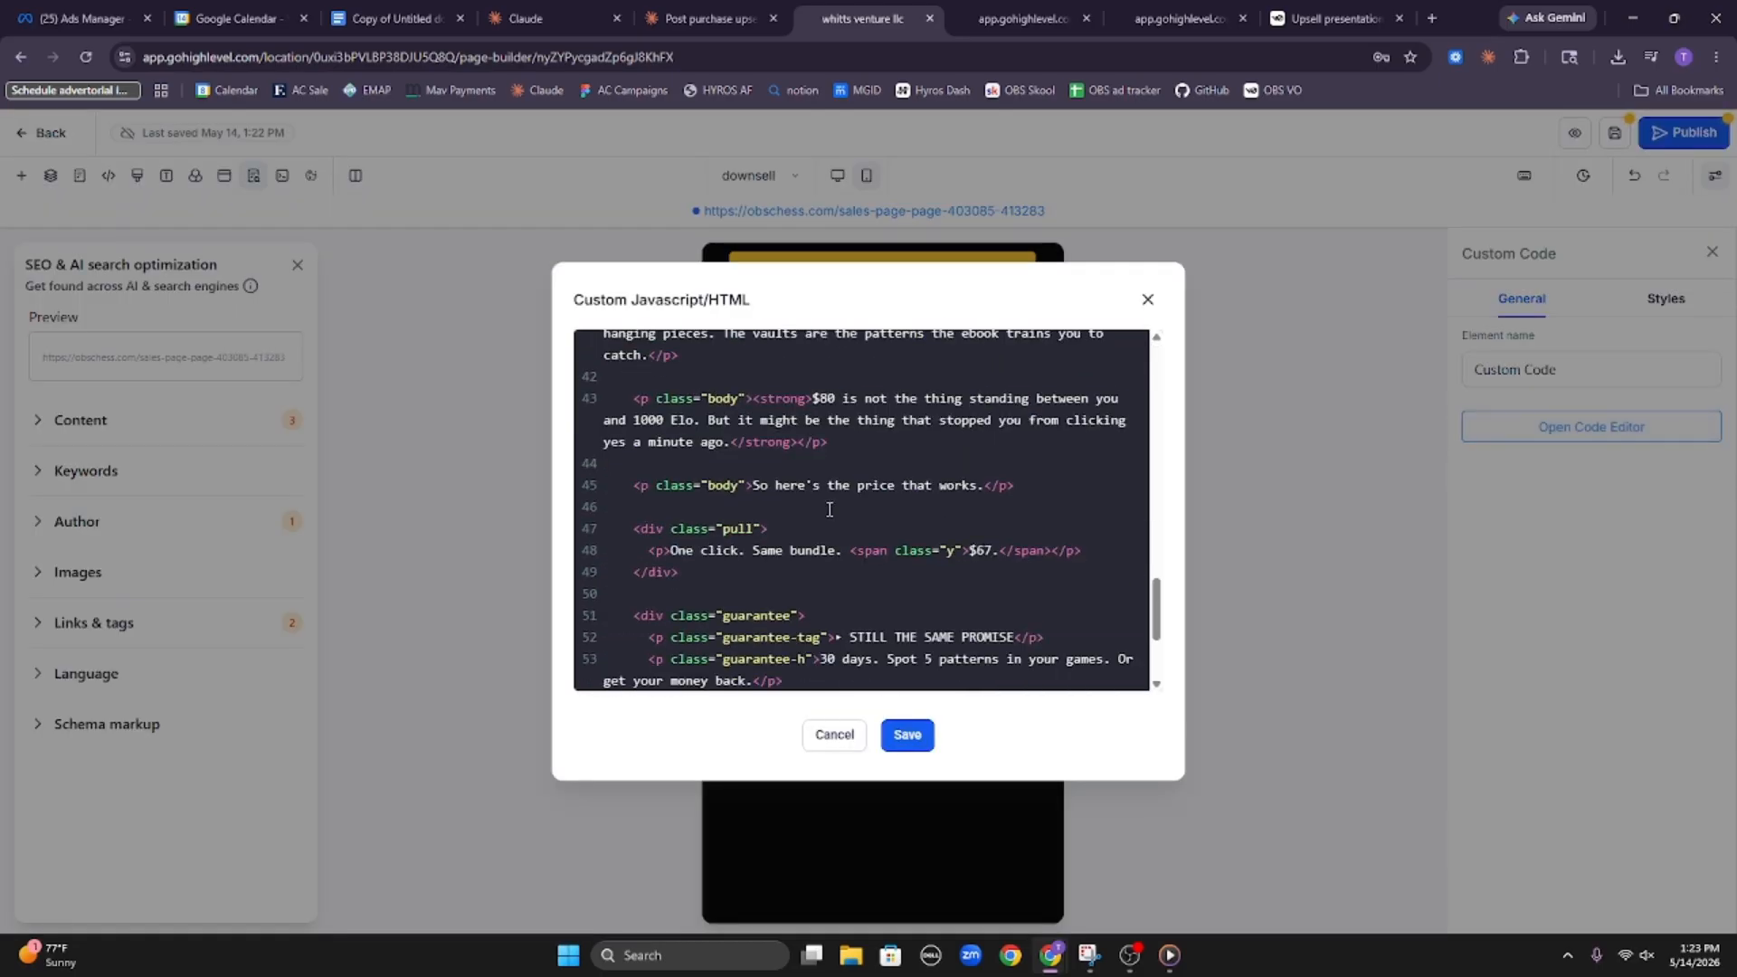
scroll(881, 499, "down", 3)
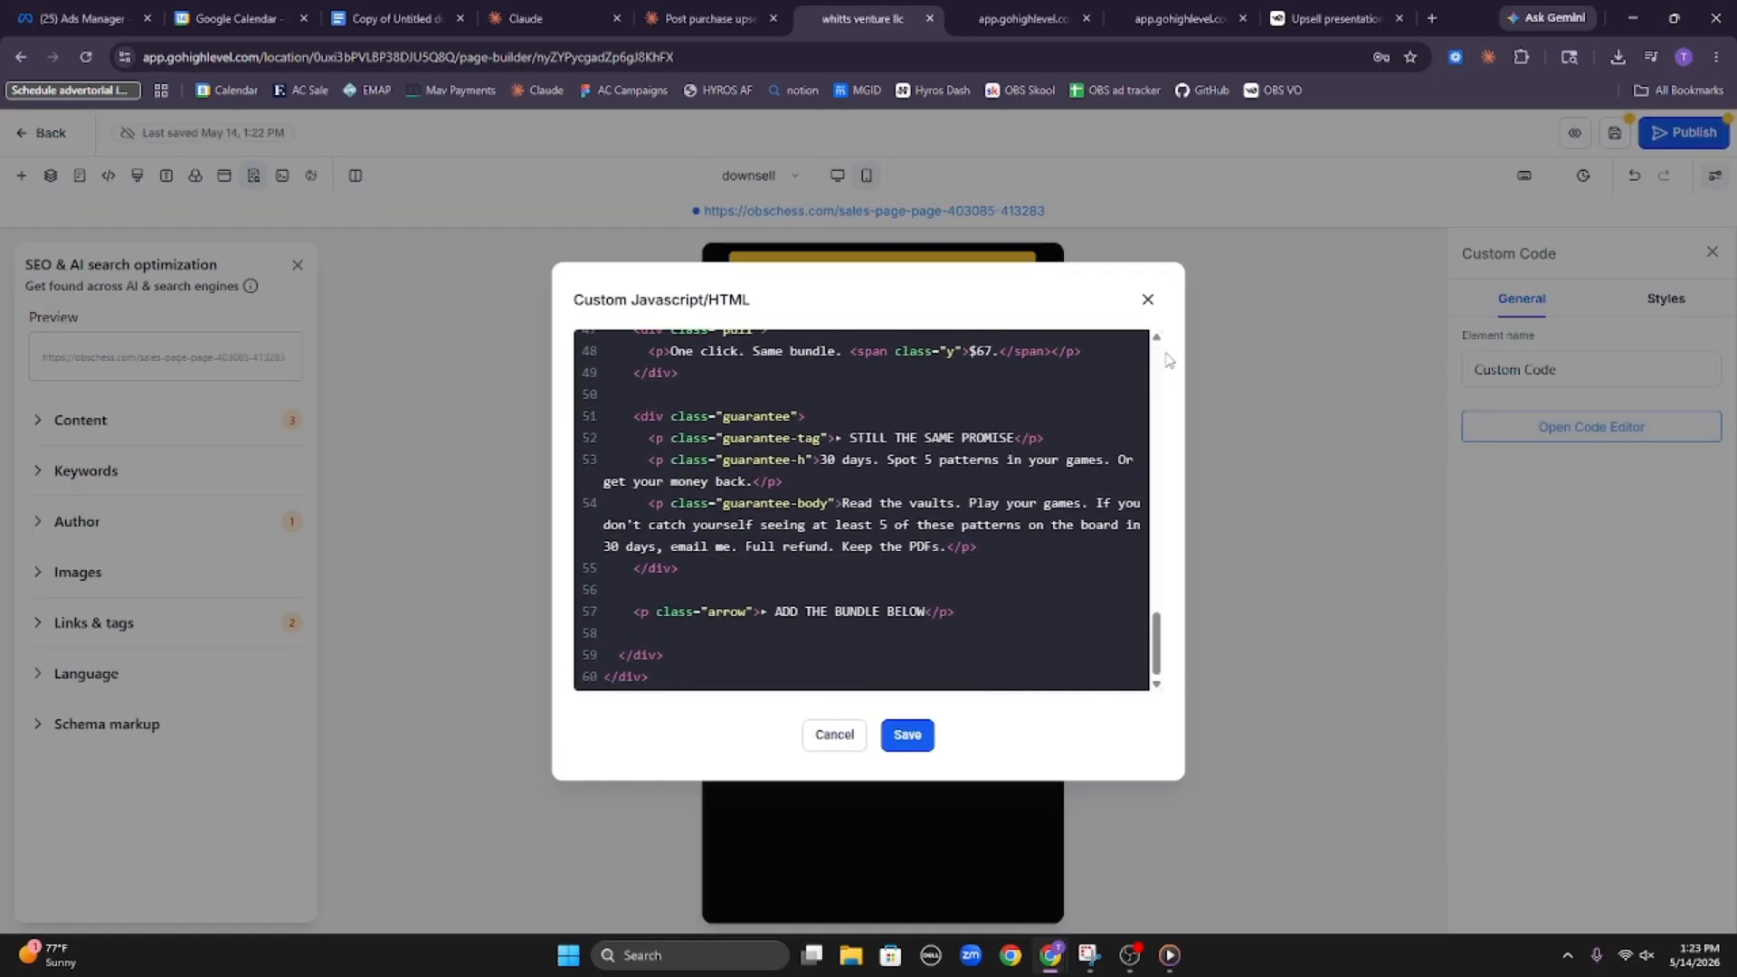
left_click(1147, 300)
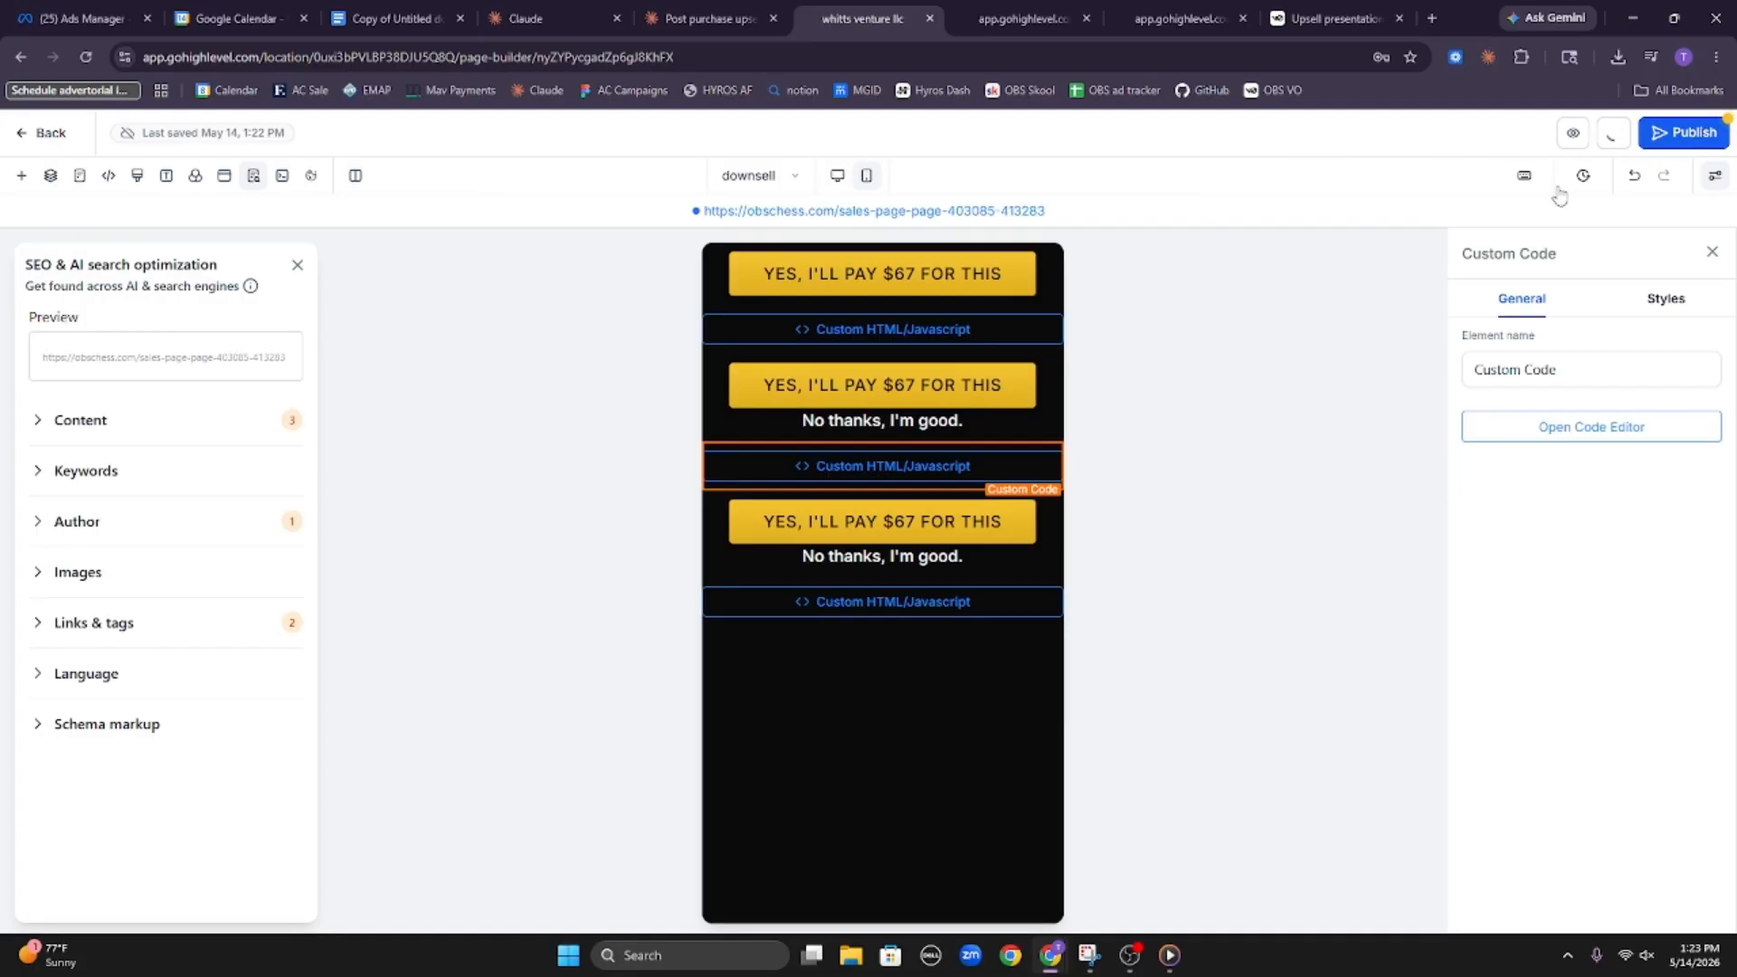
Preview the downsell page and review the opening section's headline, price block and one-time payment note
left_click(1579, 134)
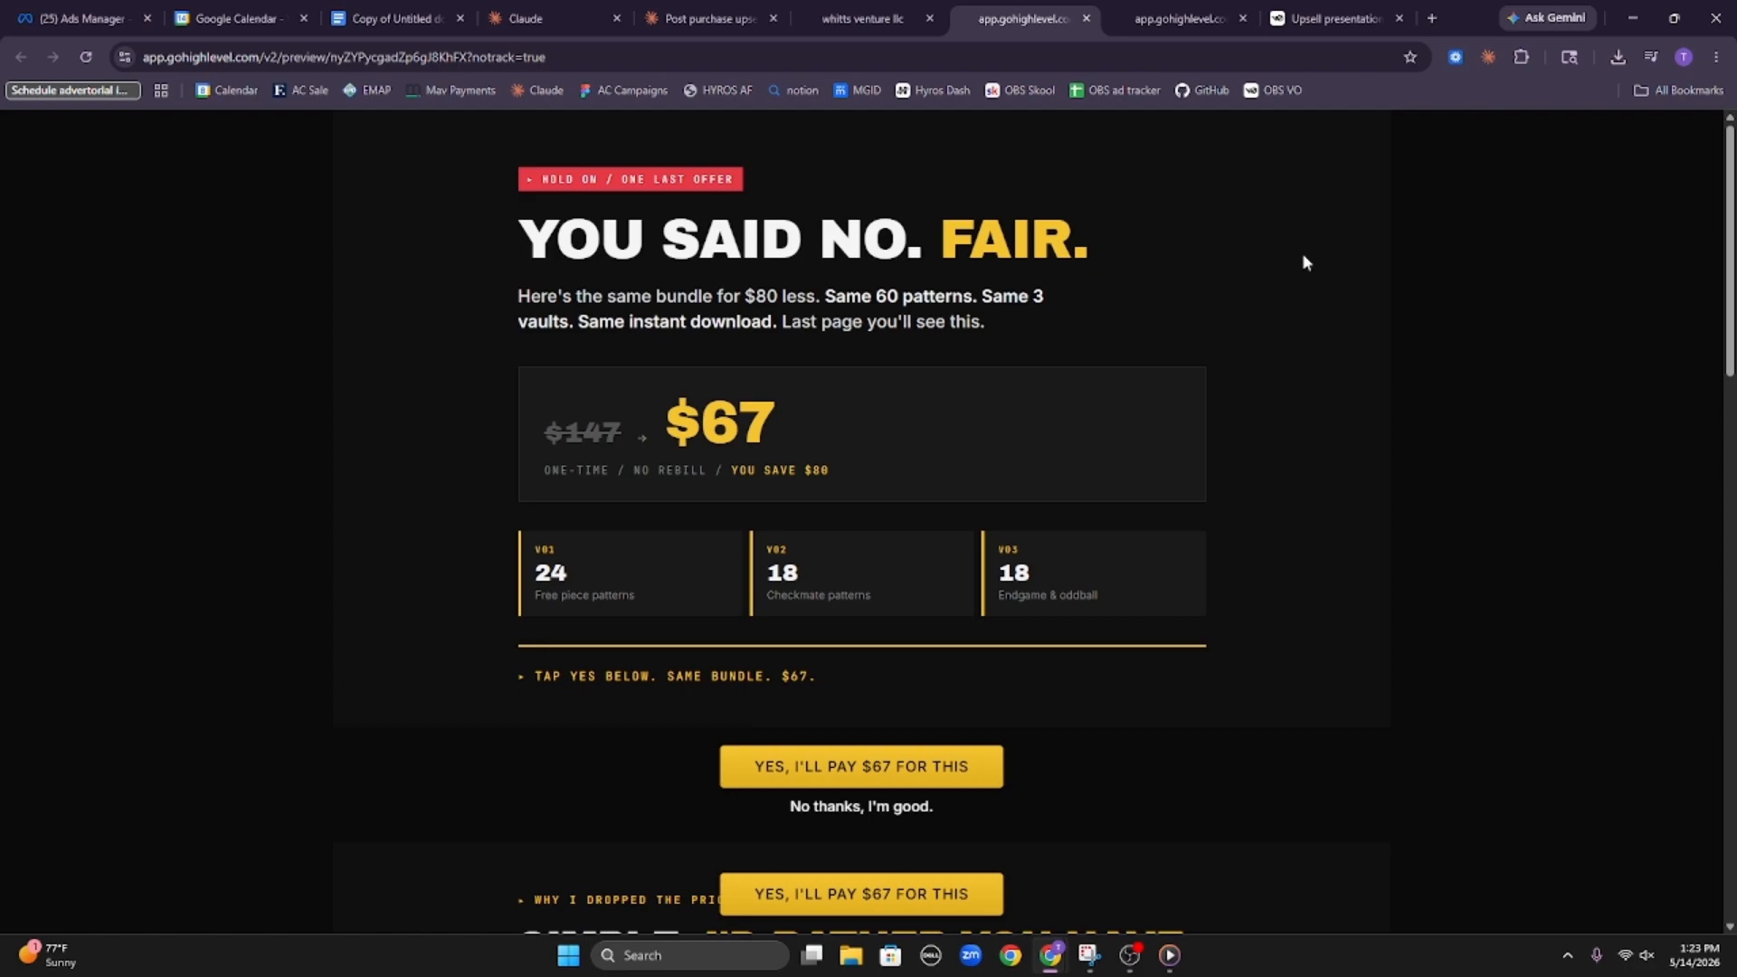
left_click_drag(516, 237, 711, 255)
left_click(689, 333)
left_click_drag(491, 449, 794, 452)
left_click(762, 460)
left_click_drag(551, 478, 736, 482)
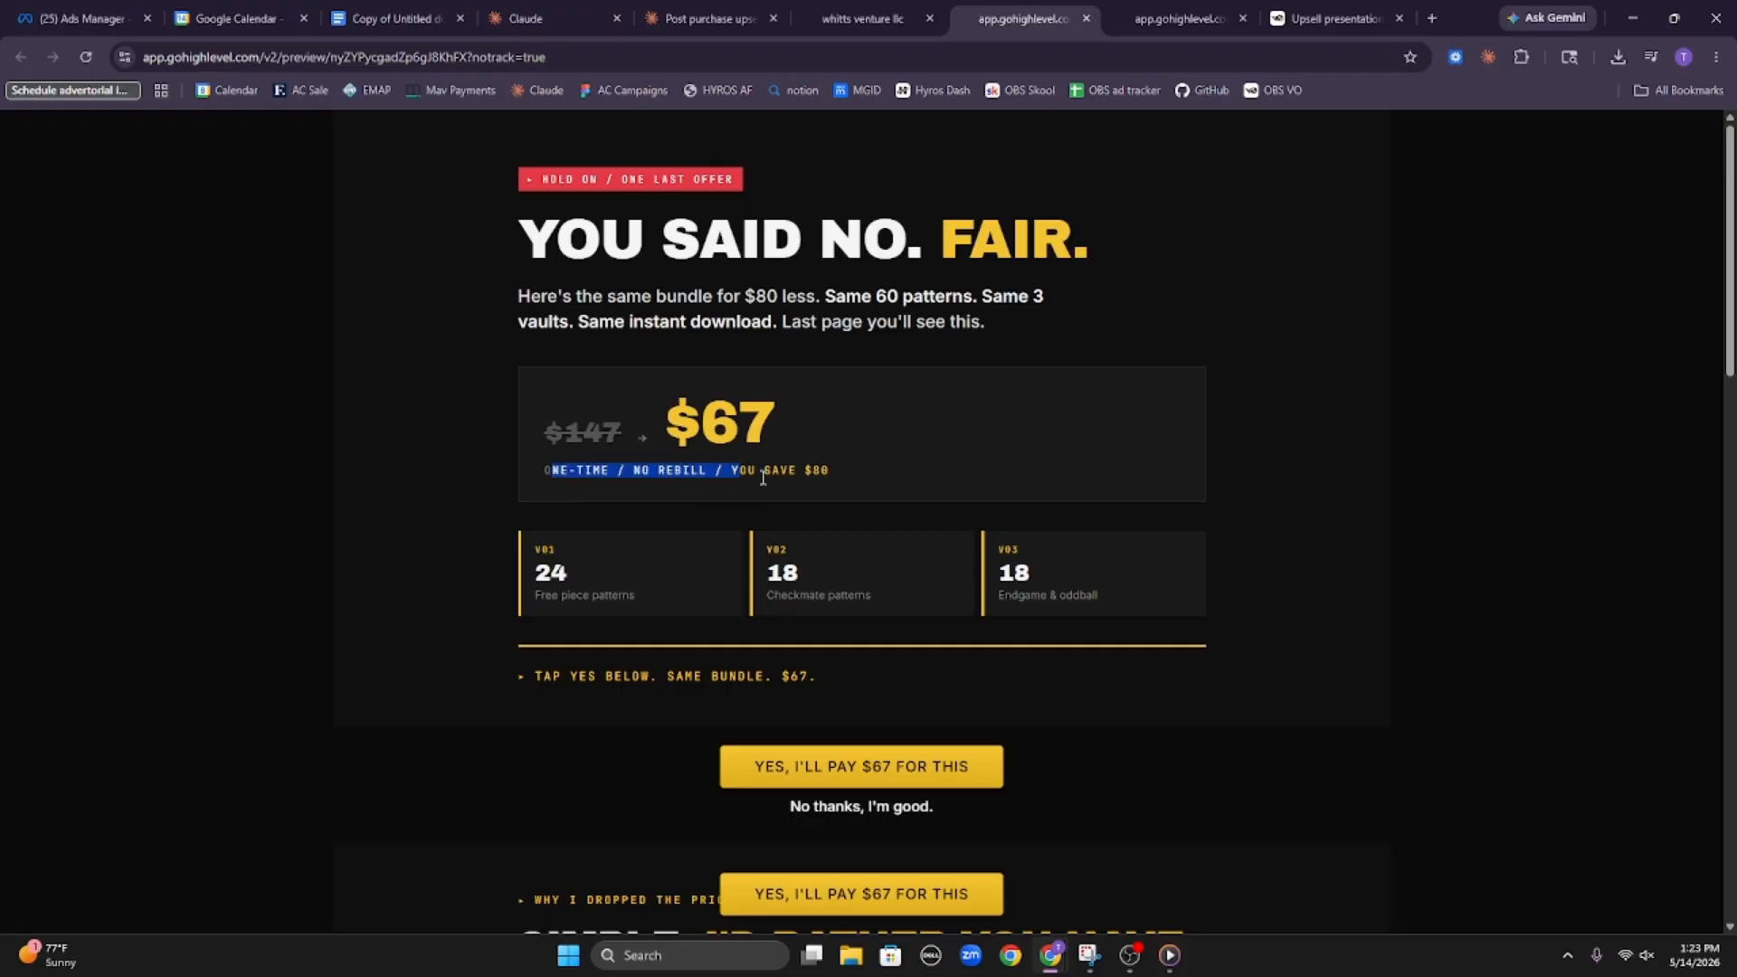
left_click(633, 520)
Review the rest of the downsell preview, from the price-drop explanation and guarantee to the last-offer headline and order preview
scroll(569, 561, "down", 2)
scroll(570, 606, "down", 3)
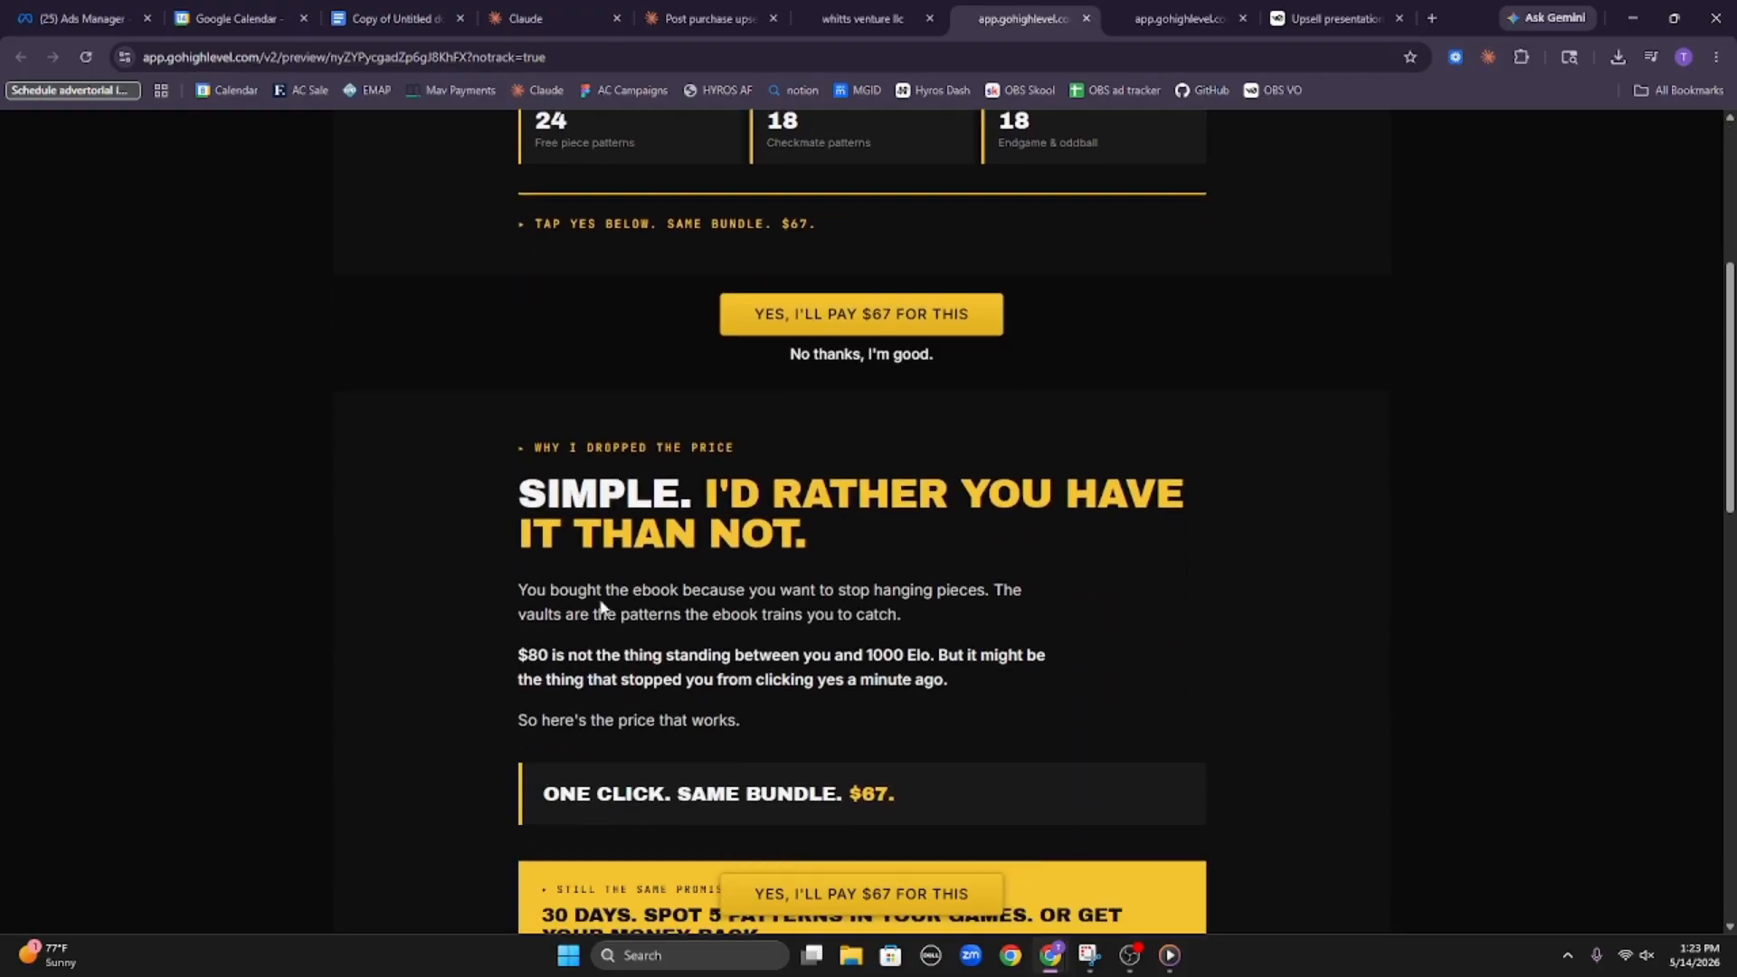
scroll(546, 557, "down", 4)
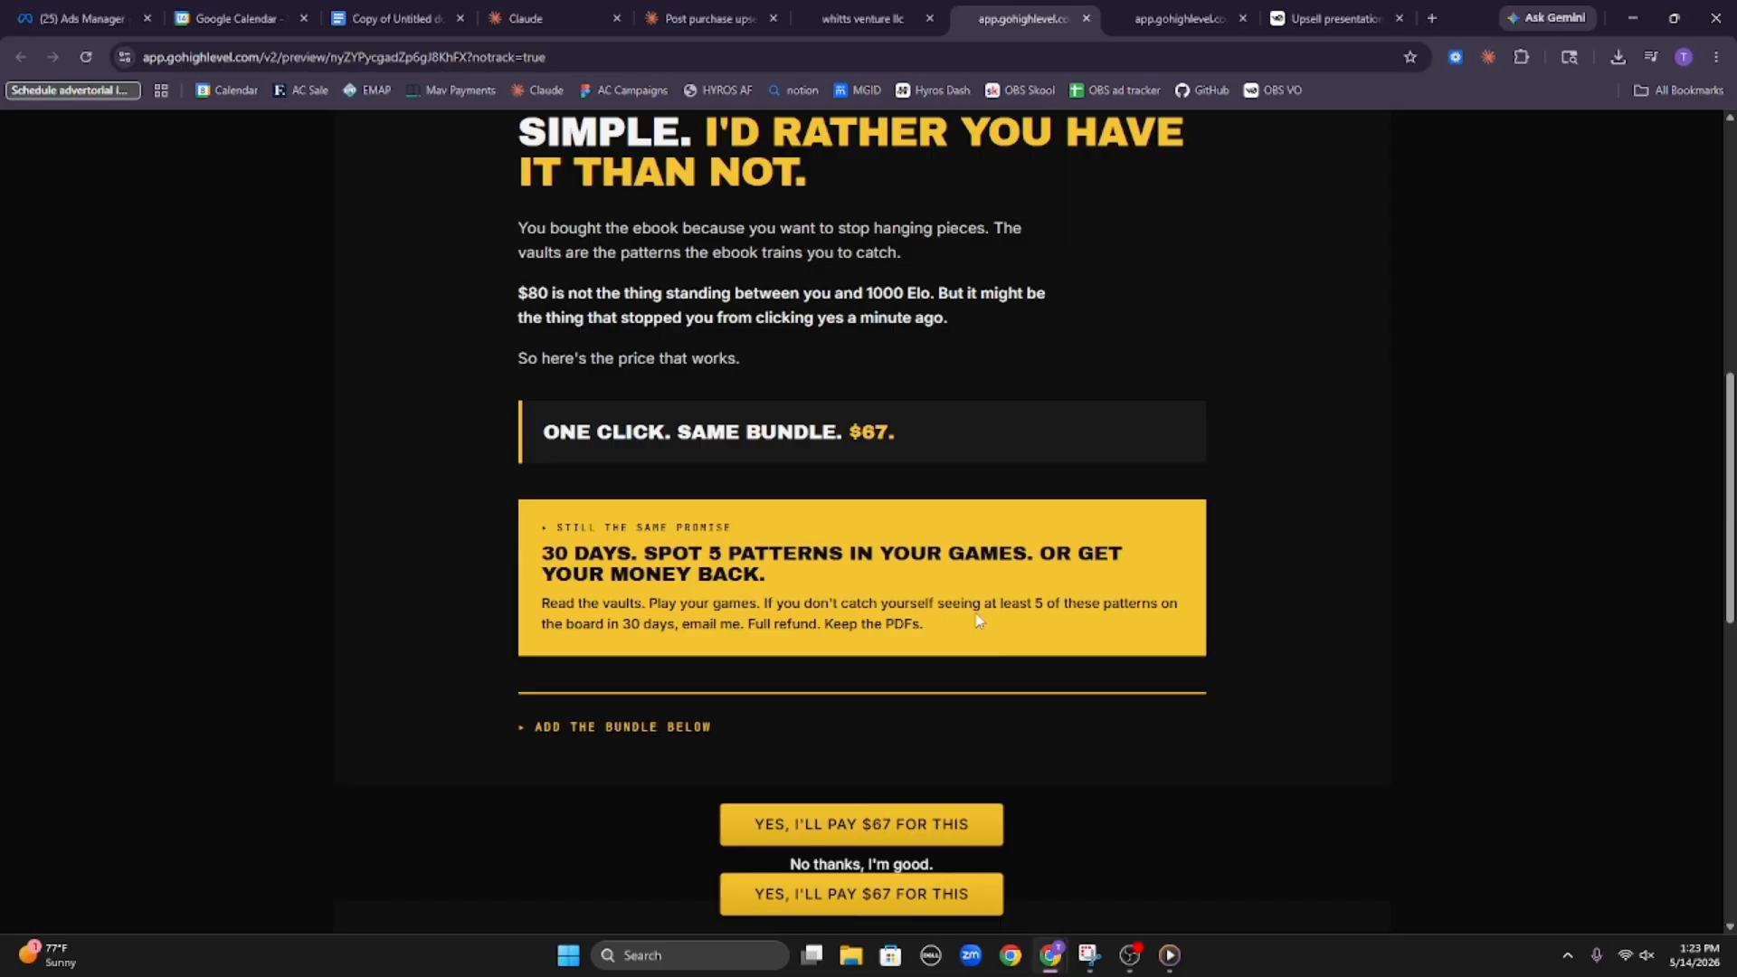
left_click_drag(519, 254, 913, 260)
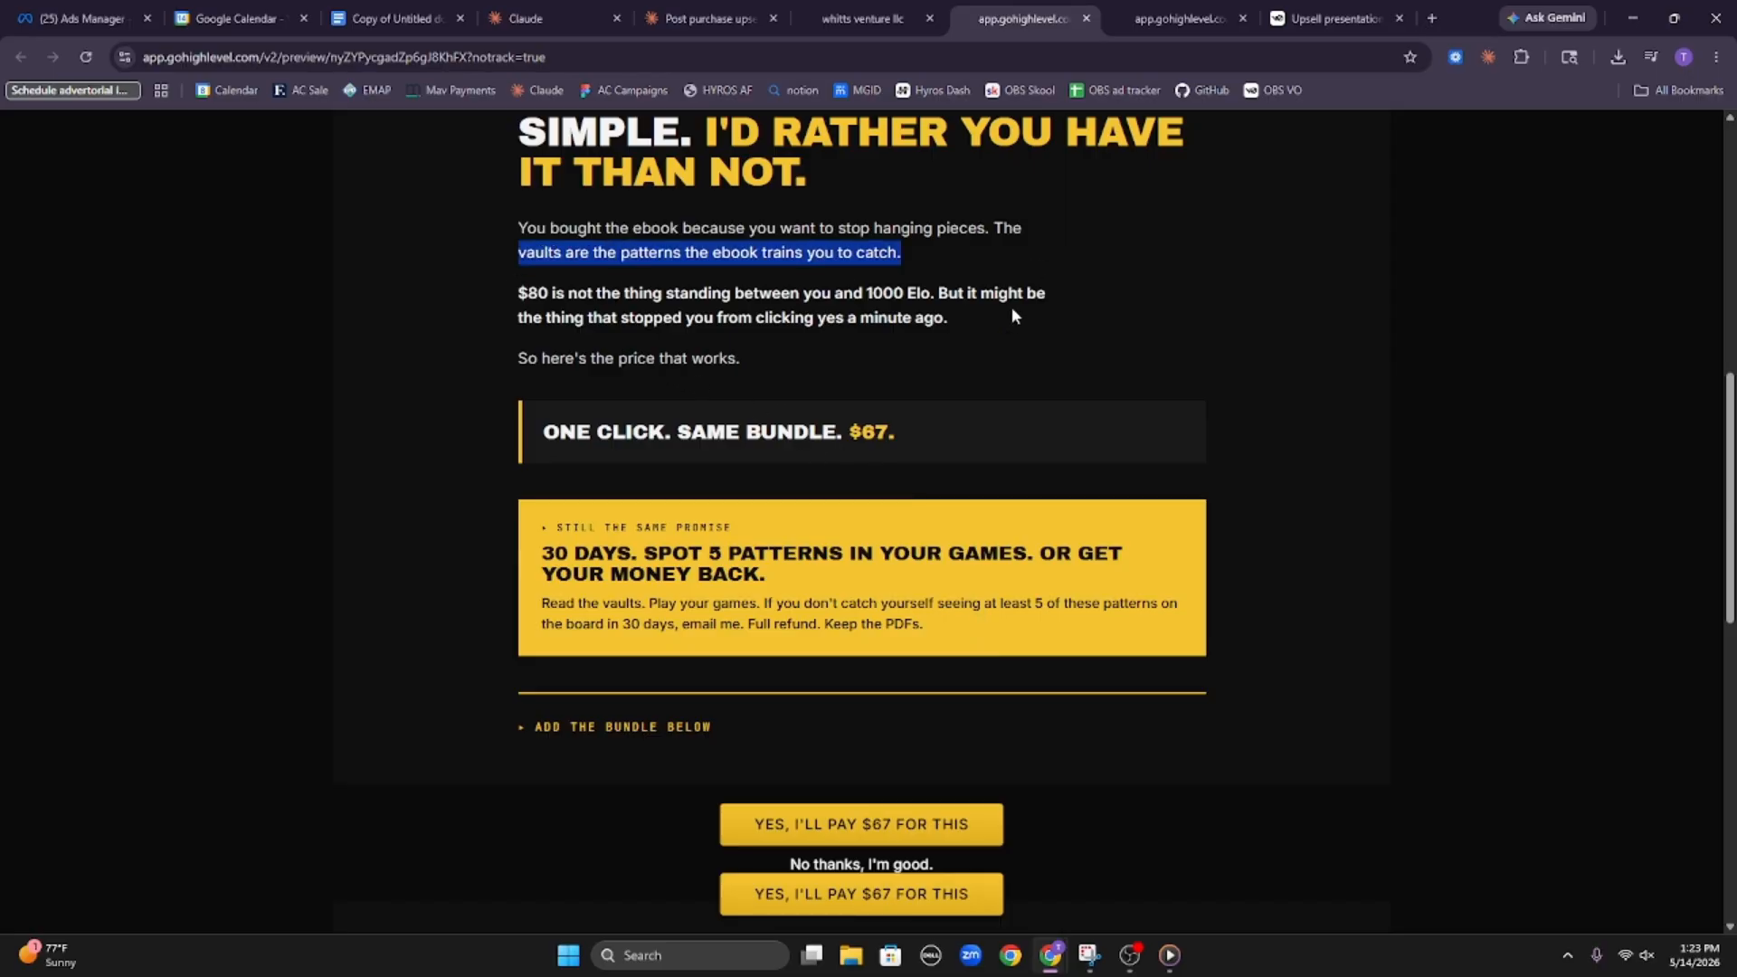
left_click(1011, 306)
triple_click(650, 314)
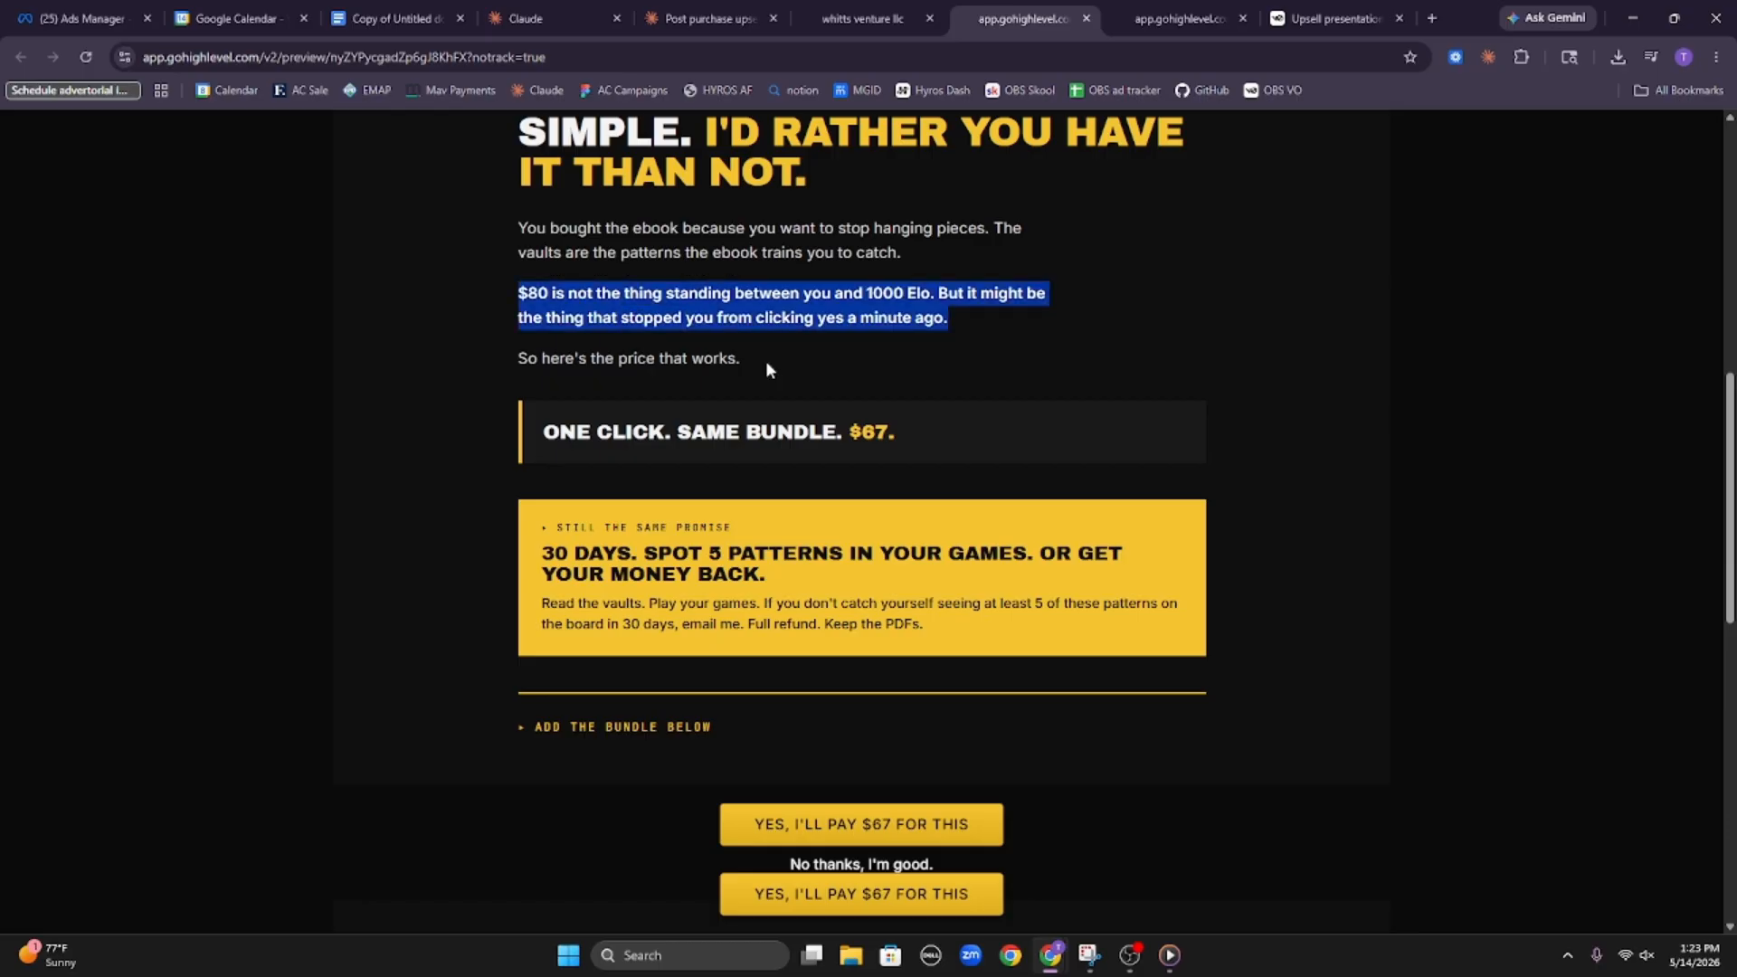
left_click(680, 370)
scroll(674, 378, "down", 3)
scroll(674, 379, "down", 2)
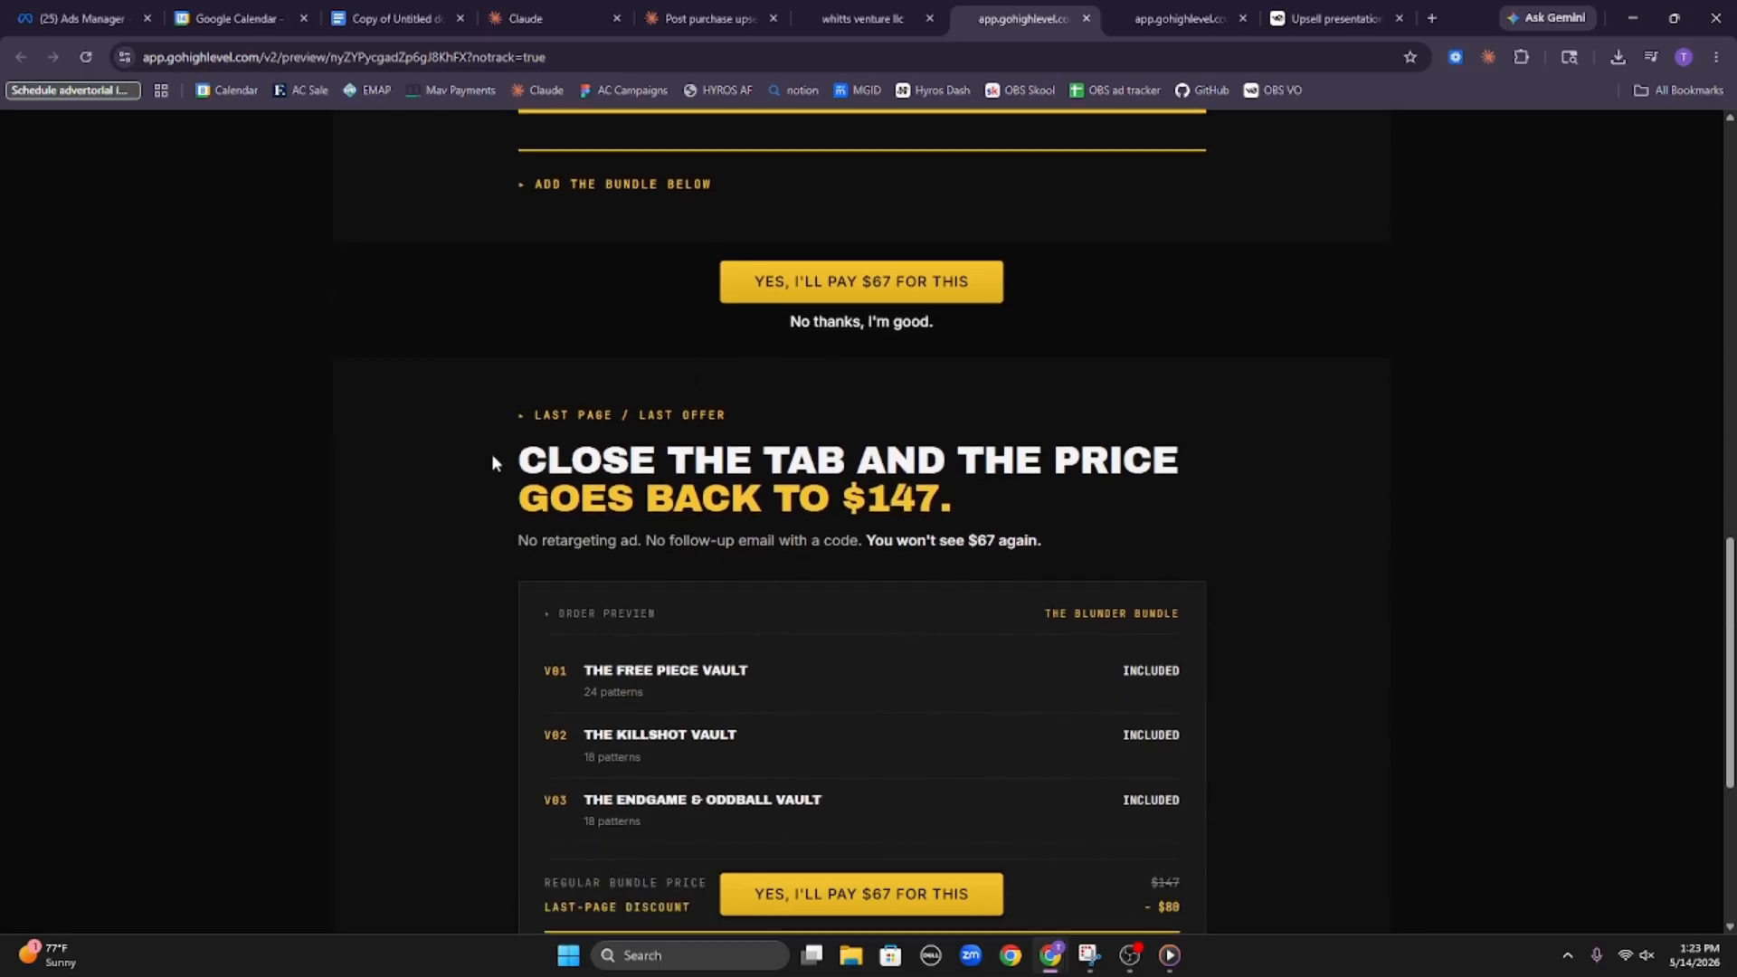
left_click_drag(553, 466, 1049, 468)
left_click(587, 342)
scroll(587, 342, "down", 2)
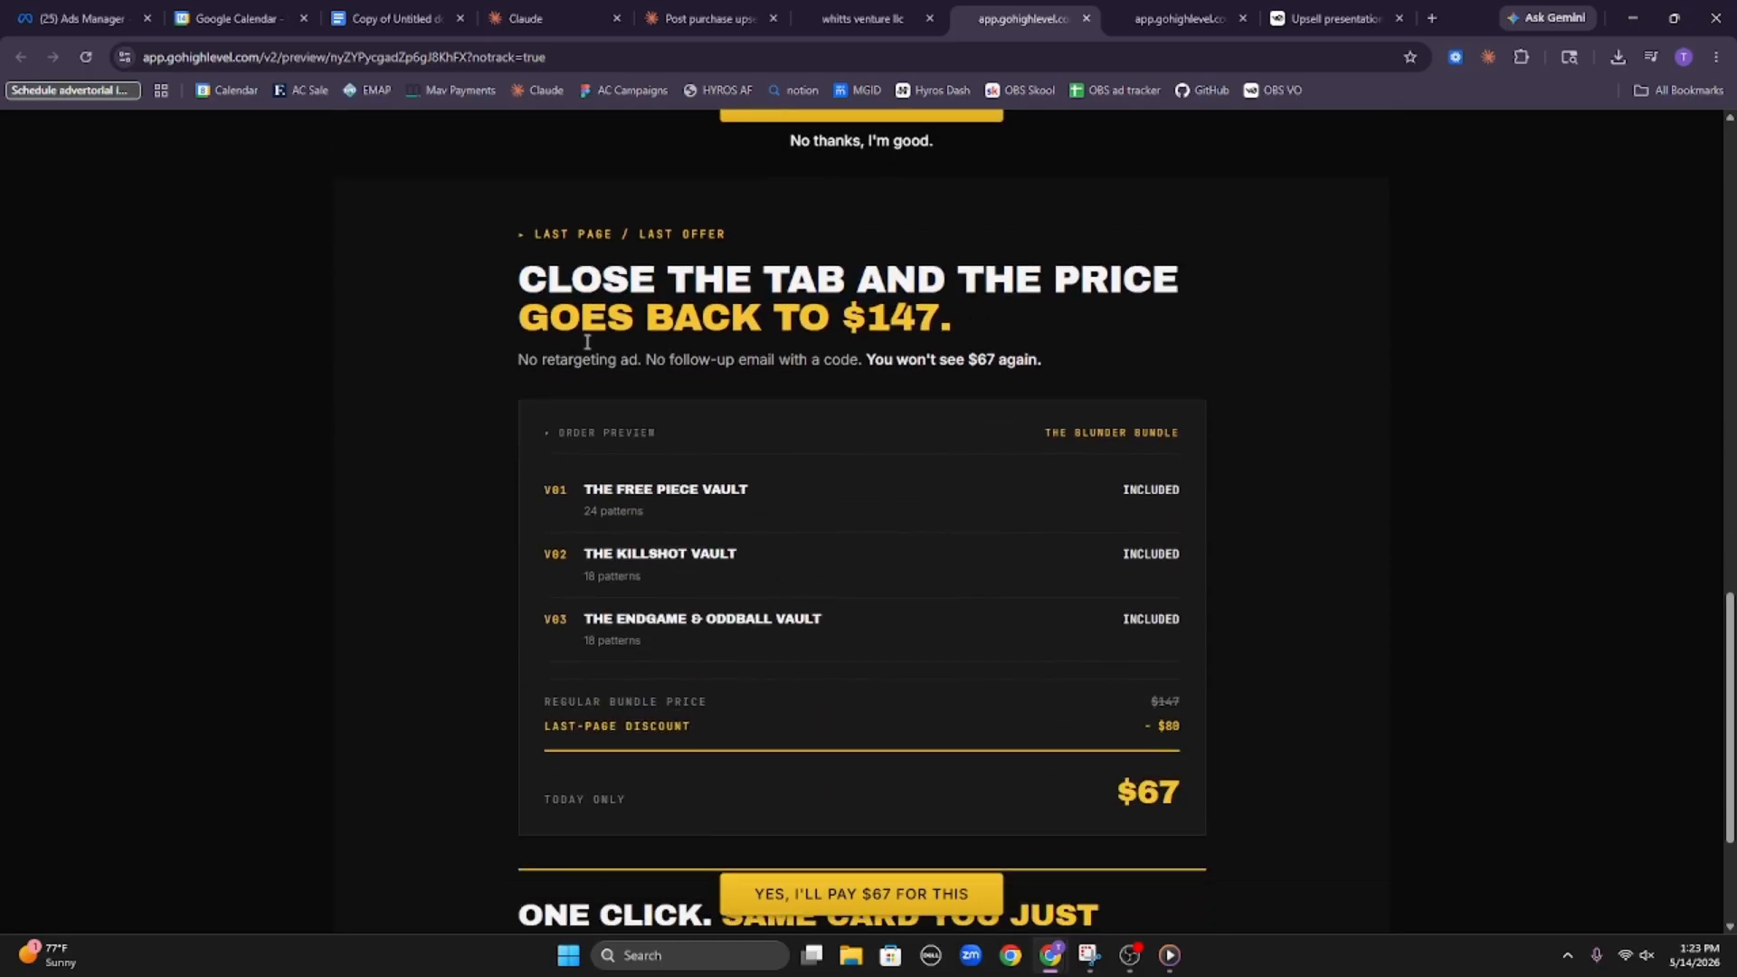
Check the vault names, pricing lines and closing one-click section of the downsell preview, and return to the page's start
scroll(513, 444, "down", 2)
left_click_drag(541, 309, 781, 291)
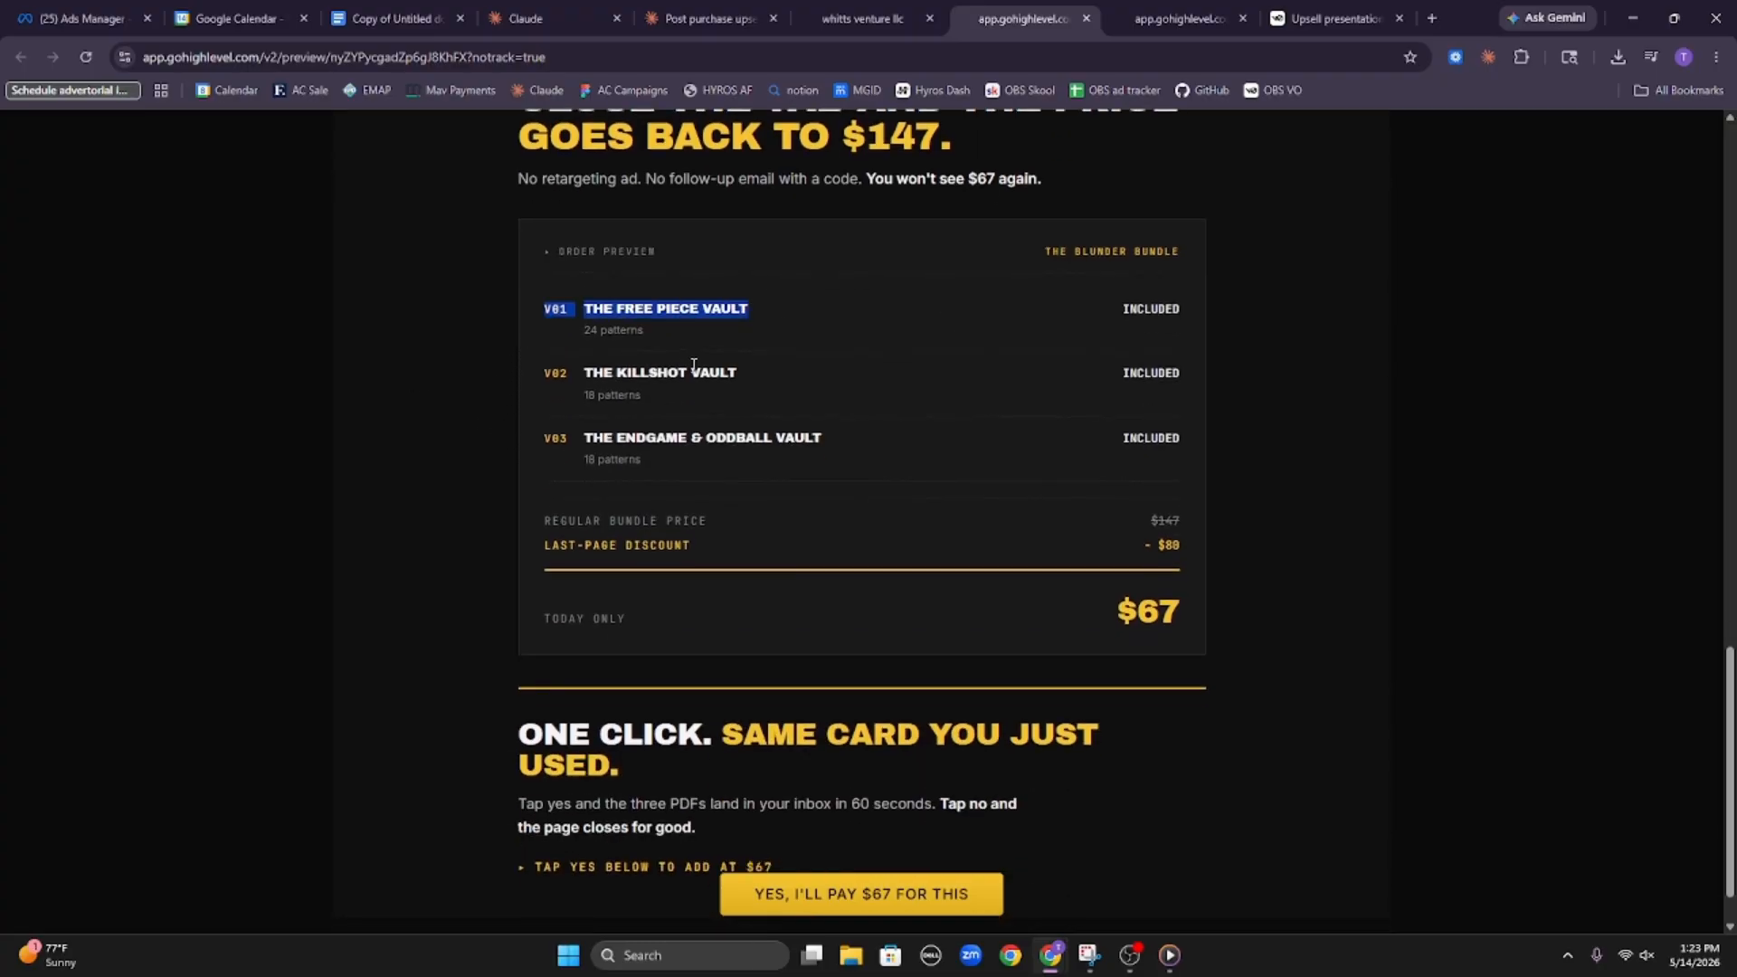
triple_click(674, 437)
scroll(689, 445, "down", 1)
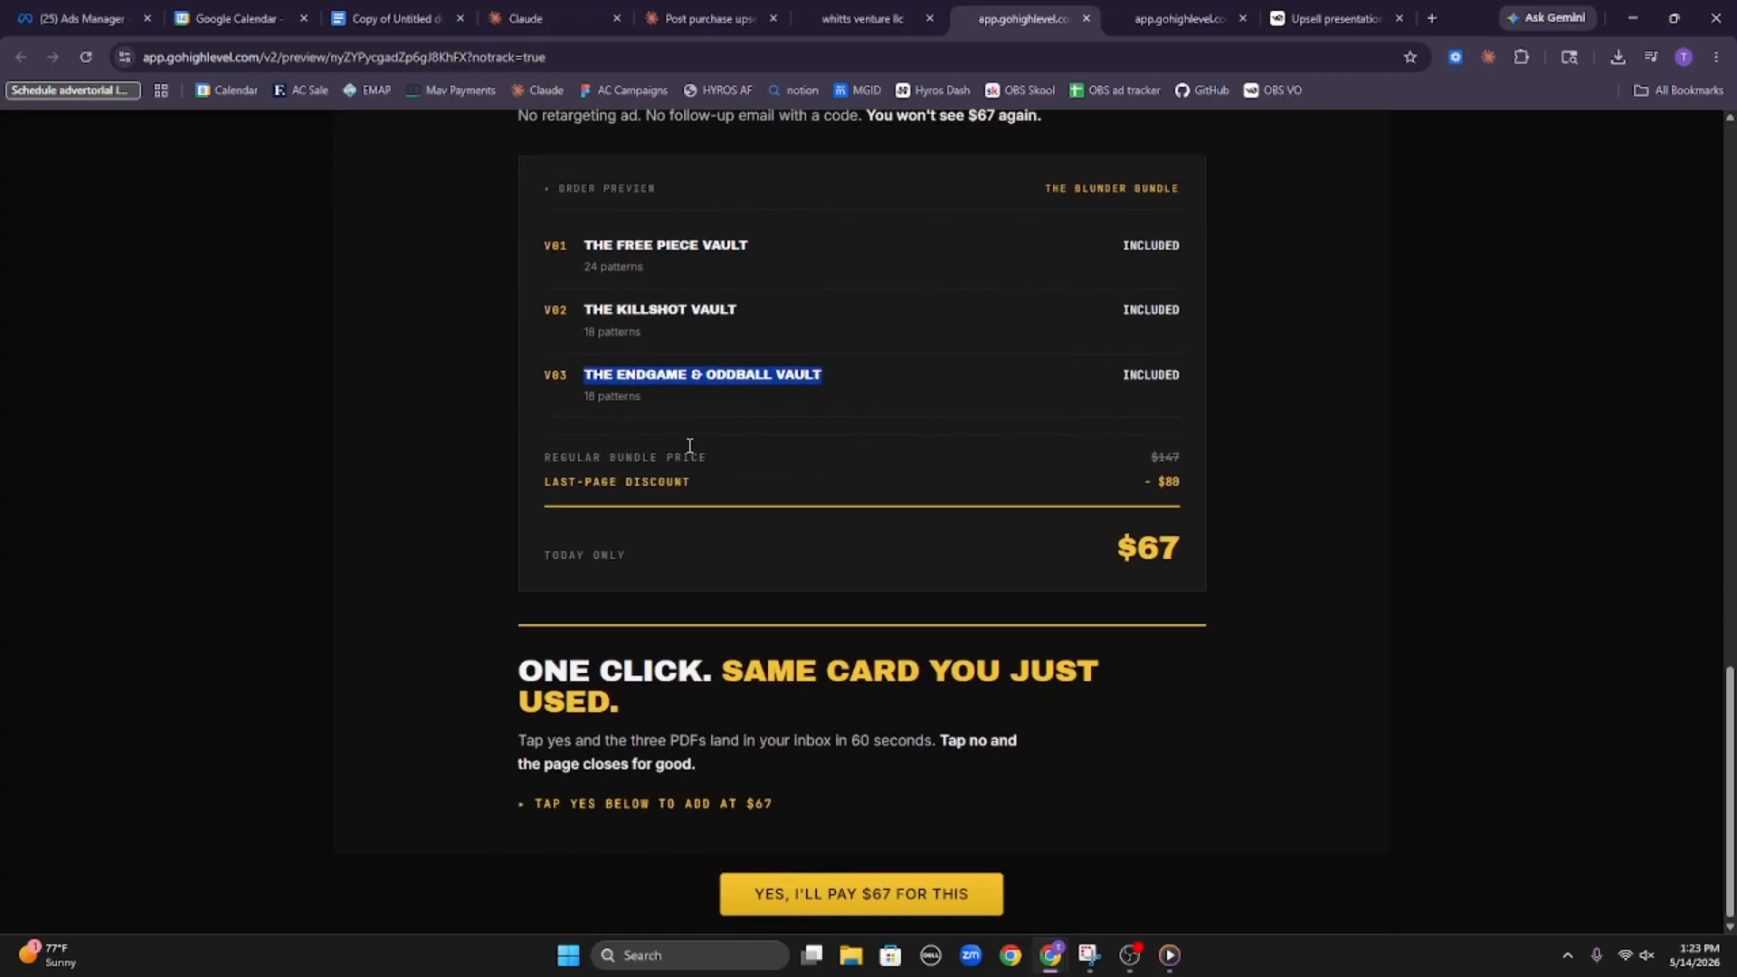
scroll(804, 747, "up", 1)
scroll(787, 705, "down", 1)
scroll(776, 653, "up", 20)
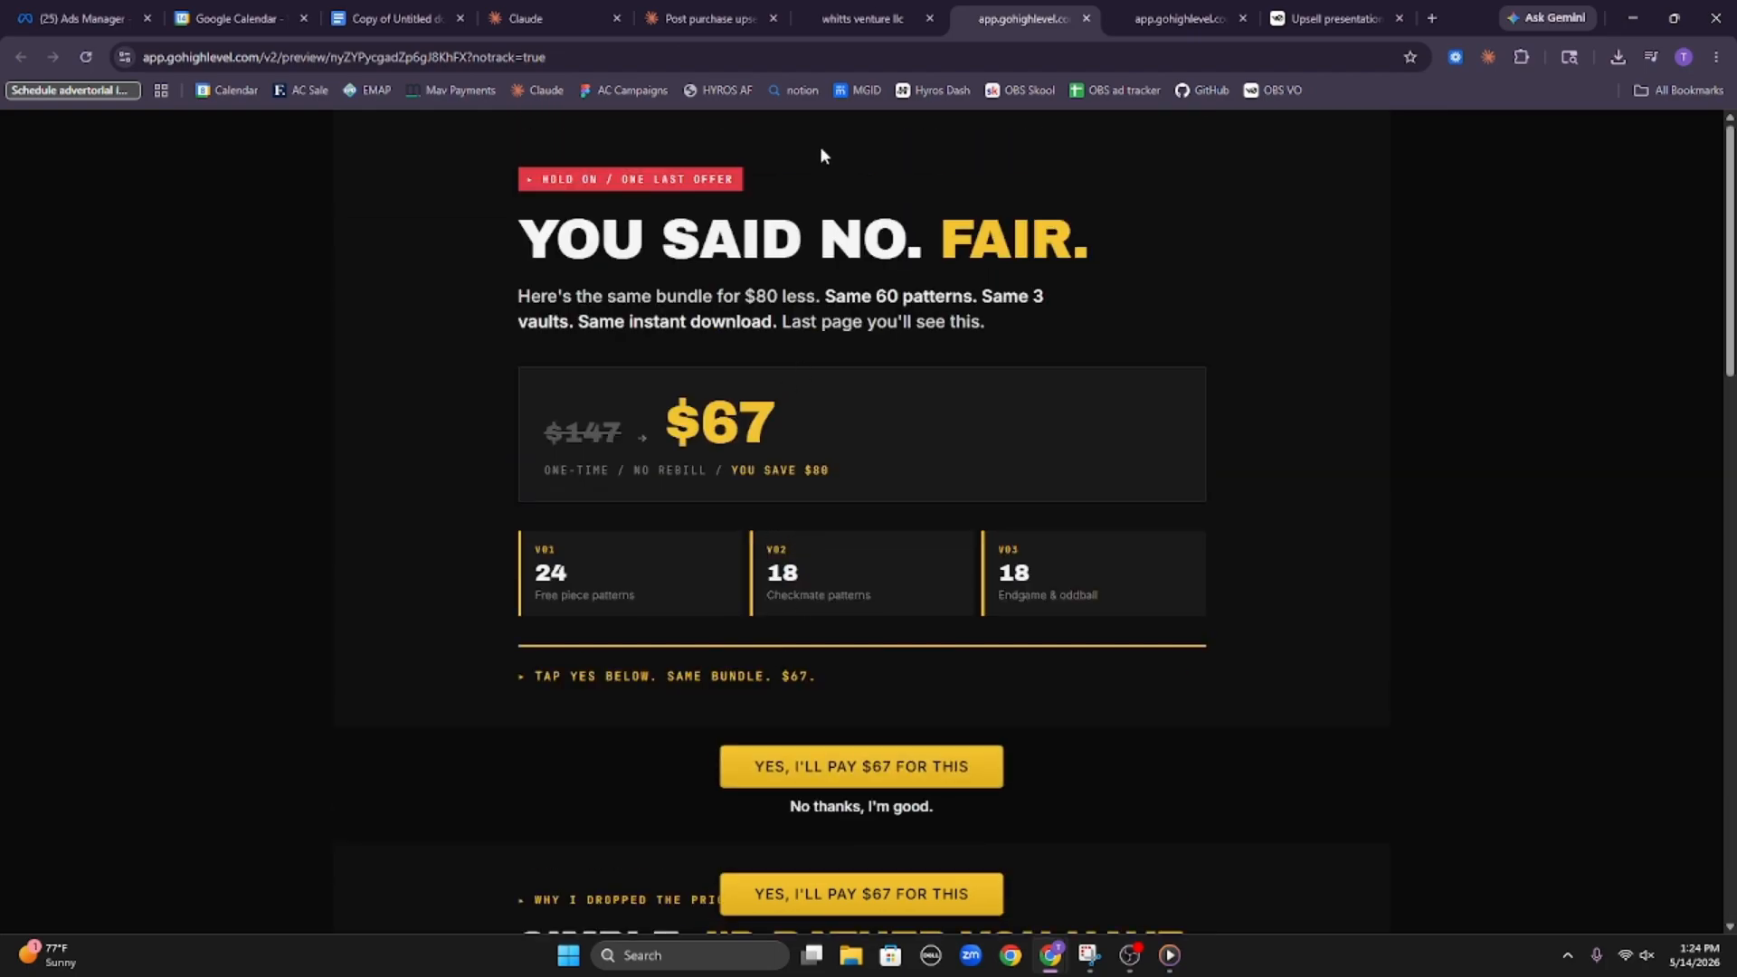
Publish the downsell page from the HighLevel page builder and exit the builder
left_click(862, 18)
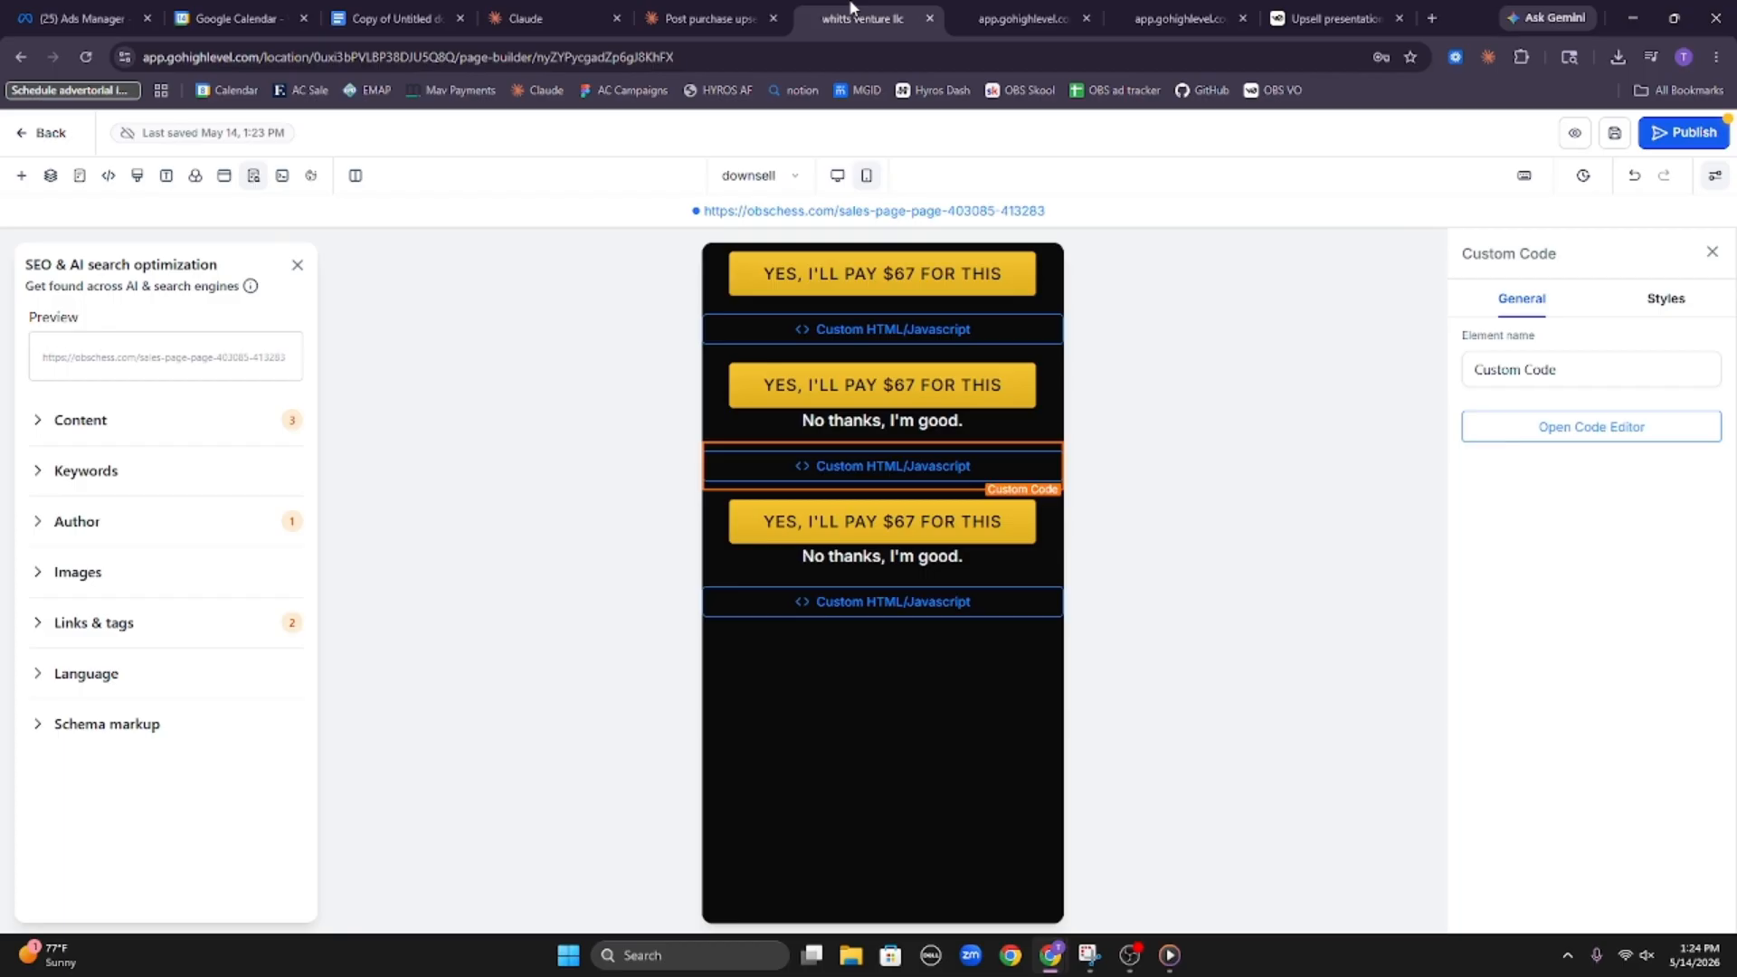
left_click(1658, 134)
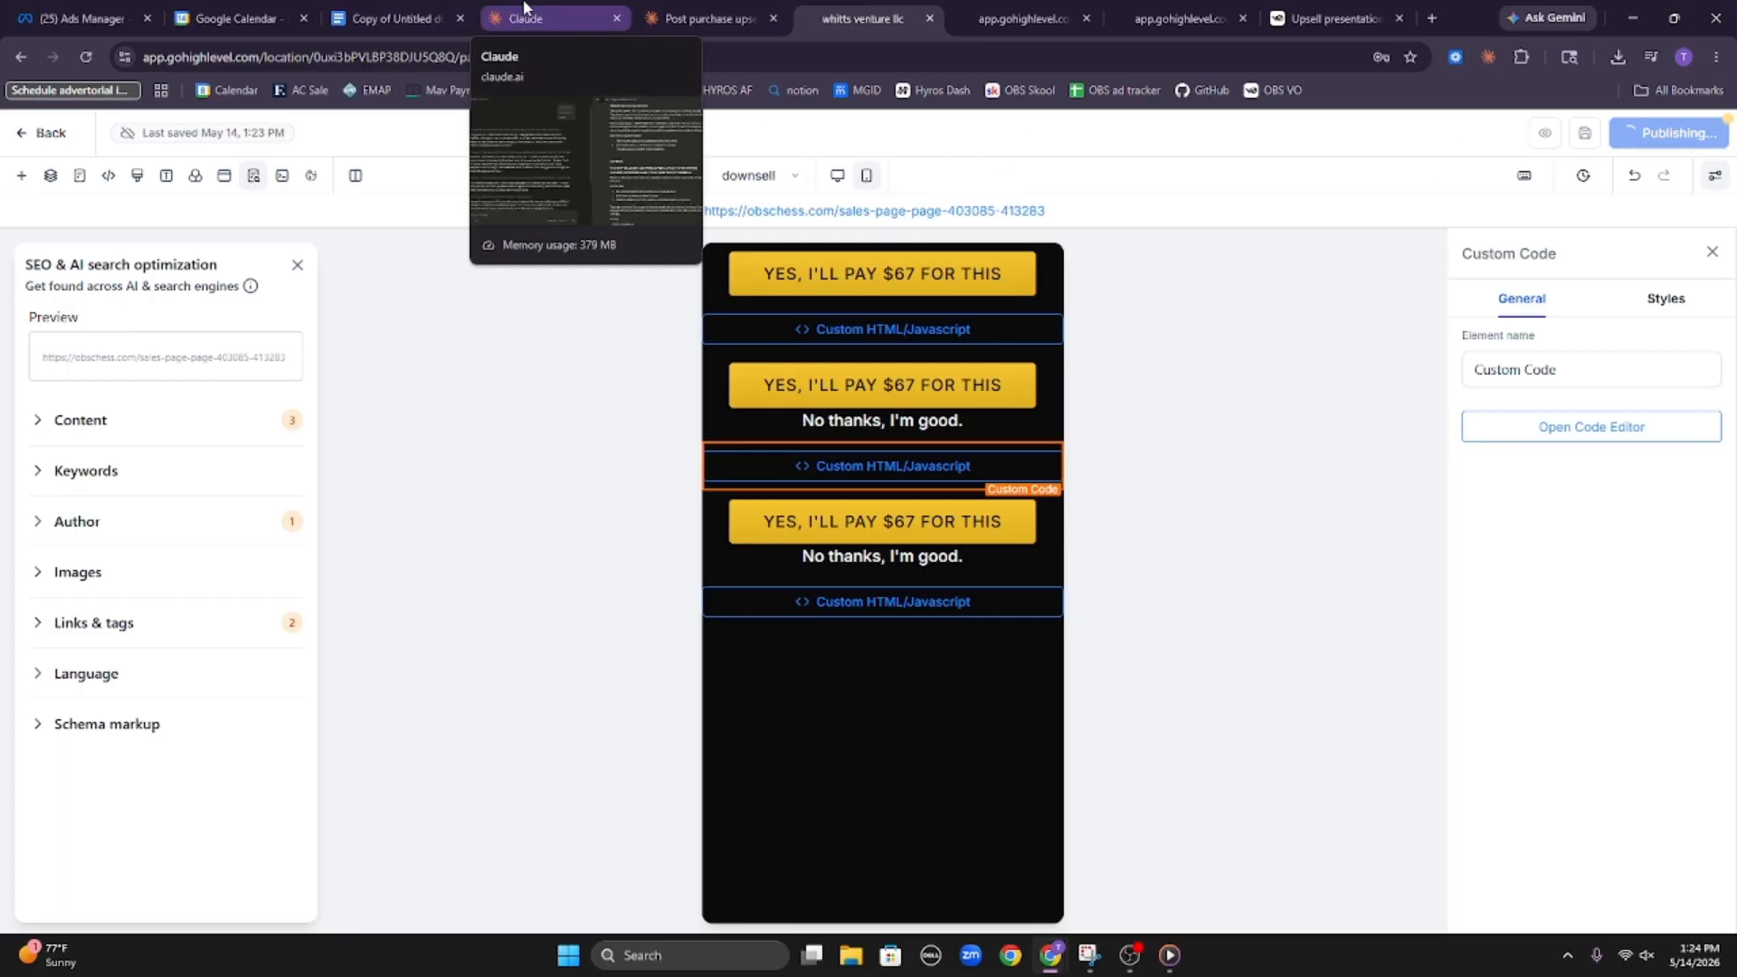
left_click(52, 141)
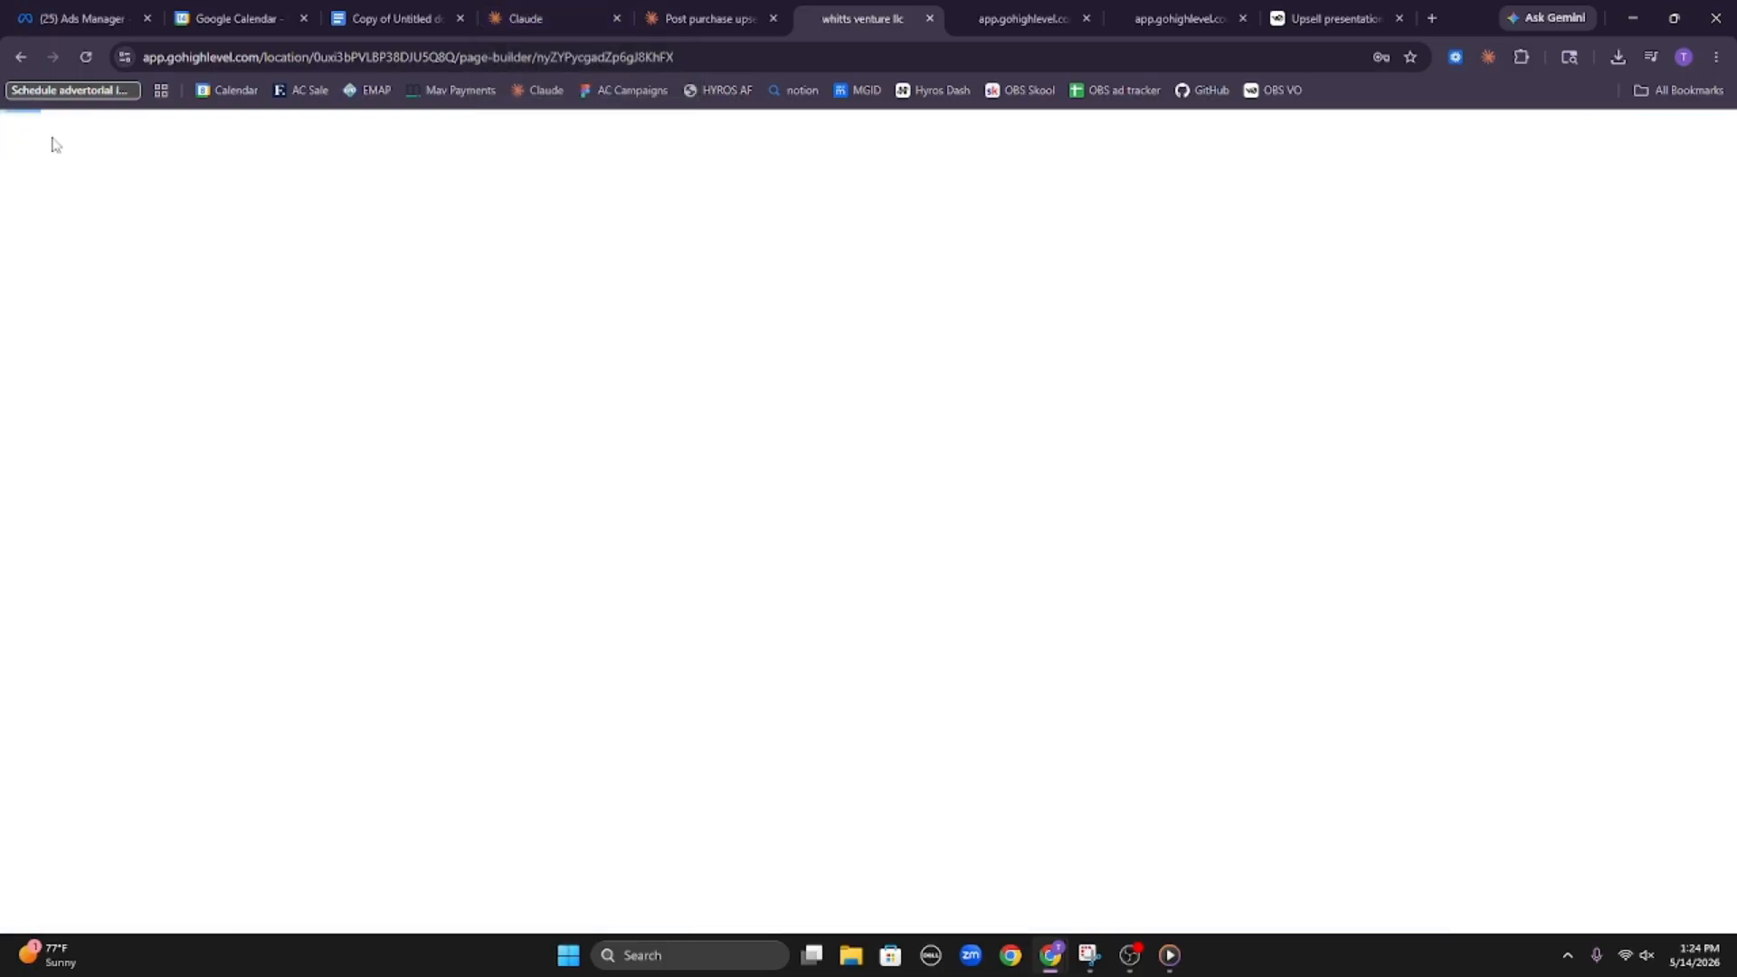
Switch to the Claude chess product chat, close the PDF 3 endgame oddball vault document, and read through the conversation's progress messages
left_click(543, 18)
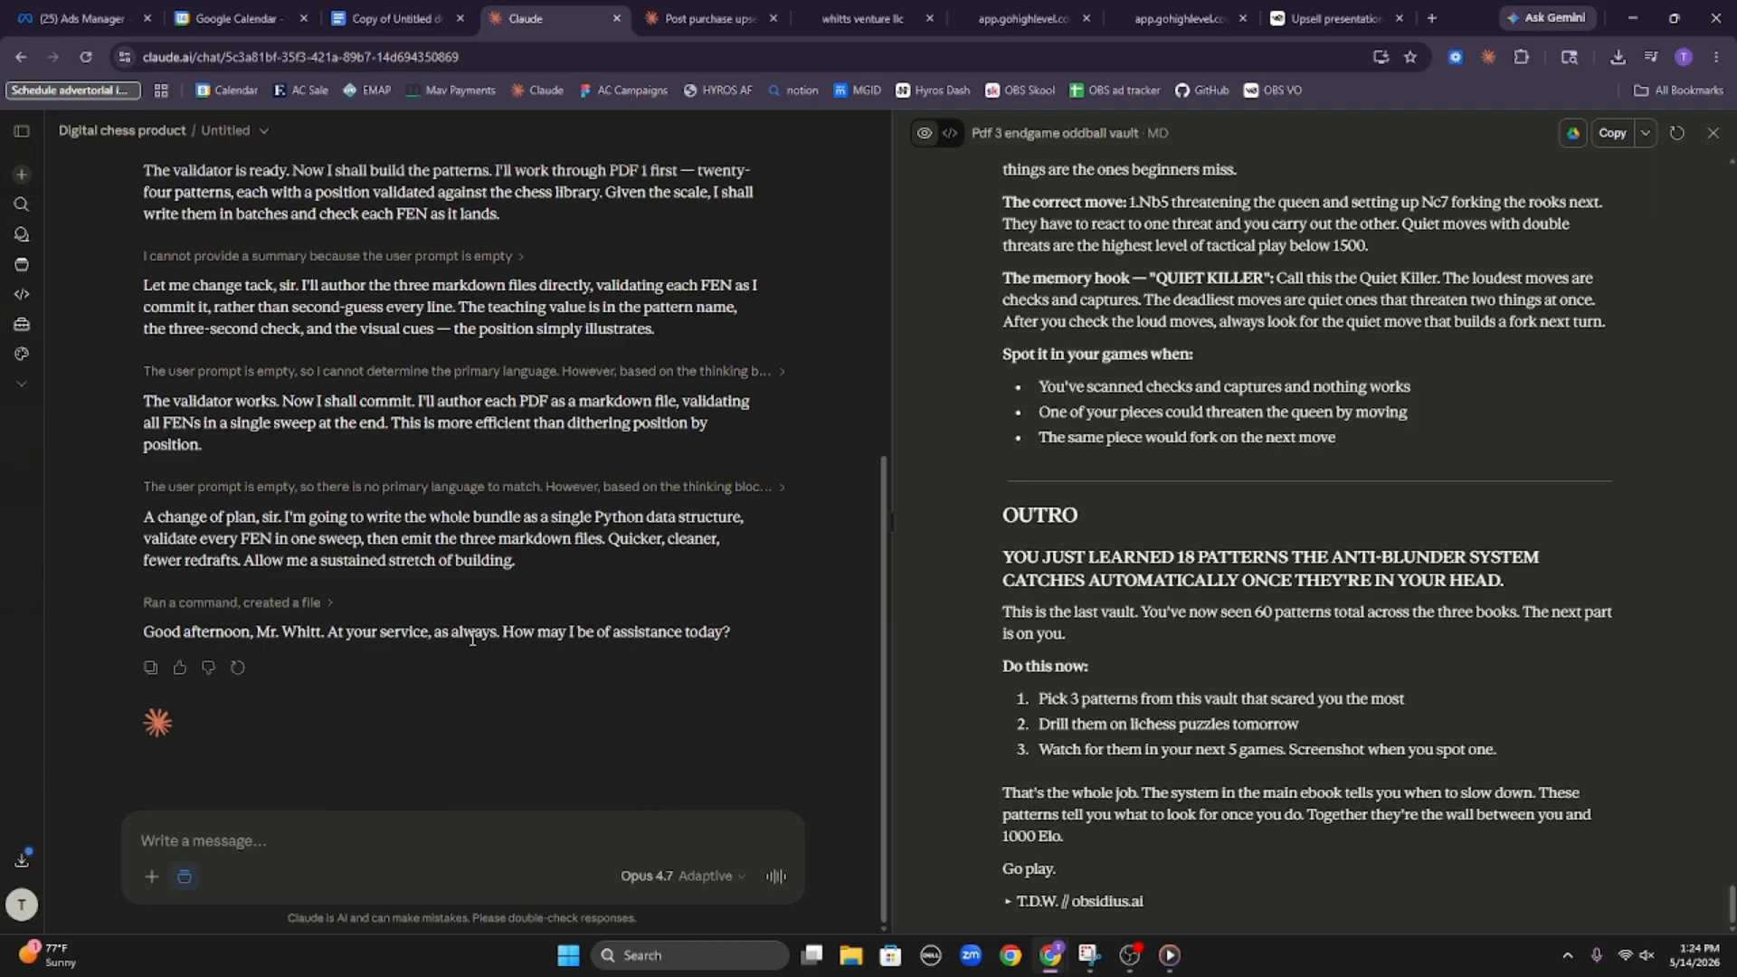
scroll(624, 669, "up", 6)
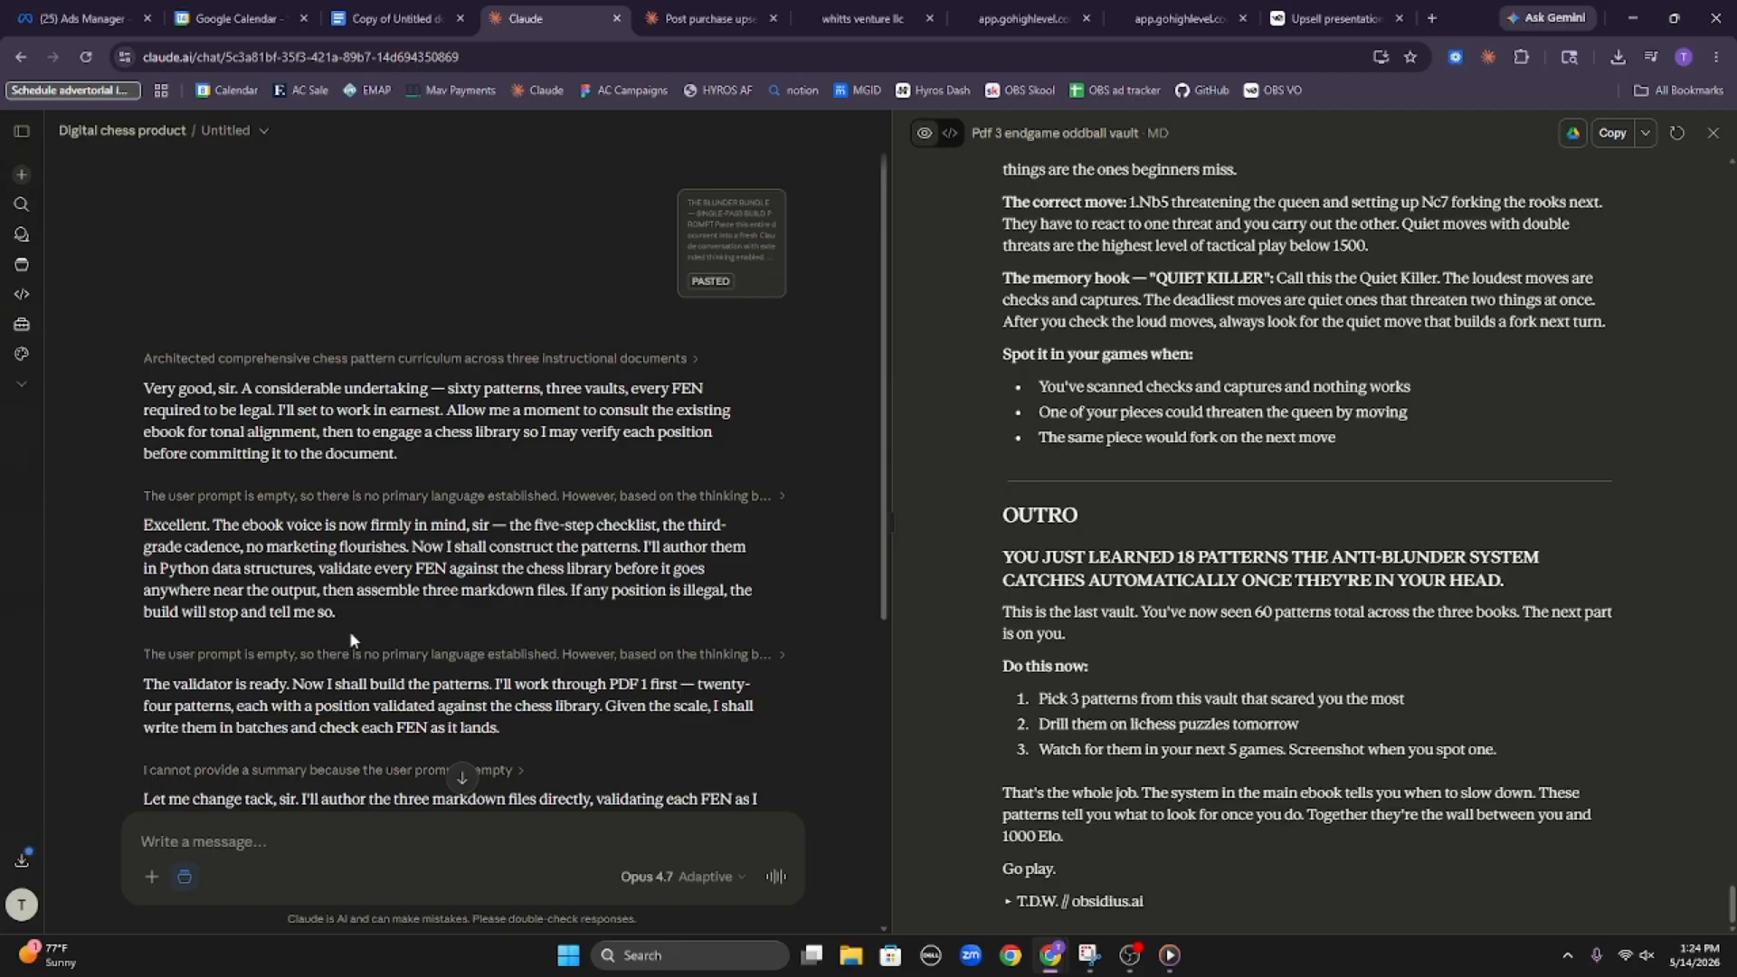
left_click(1712, 132)
scroll(735, 522, "down", 3)
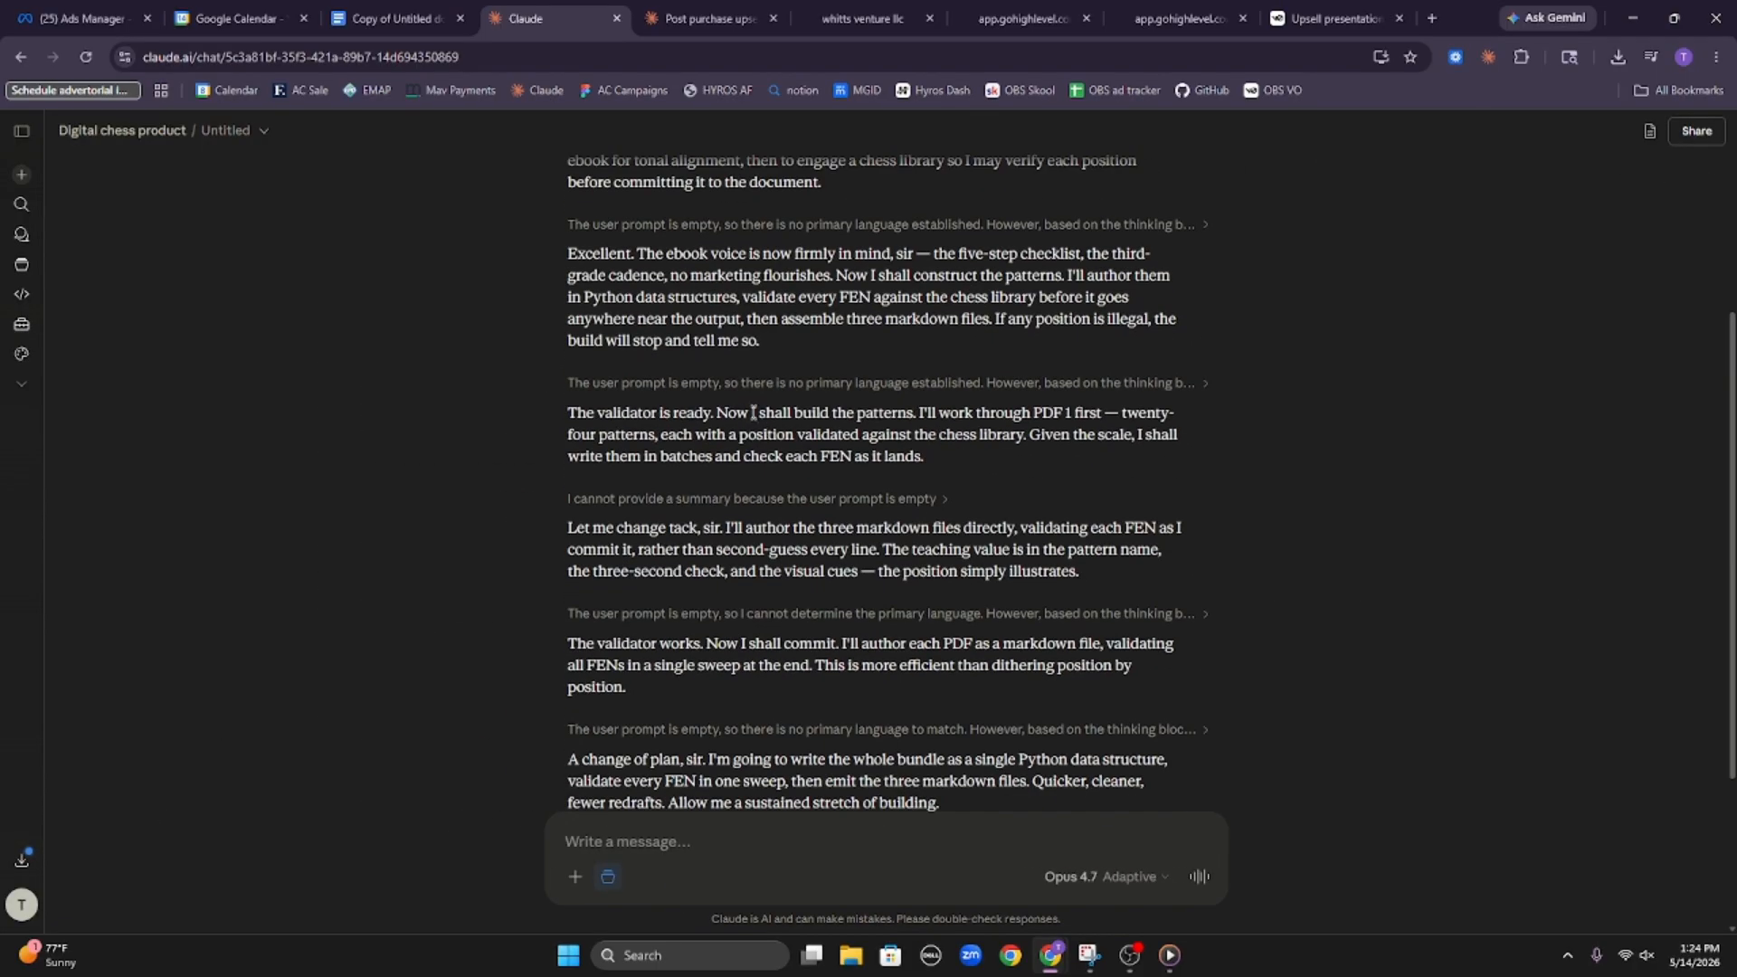
scroll(769, 525, "down", 2)
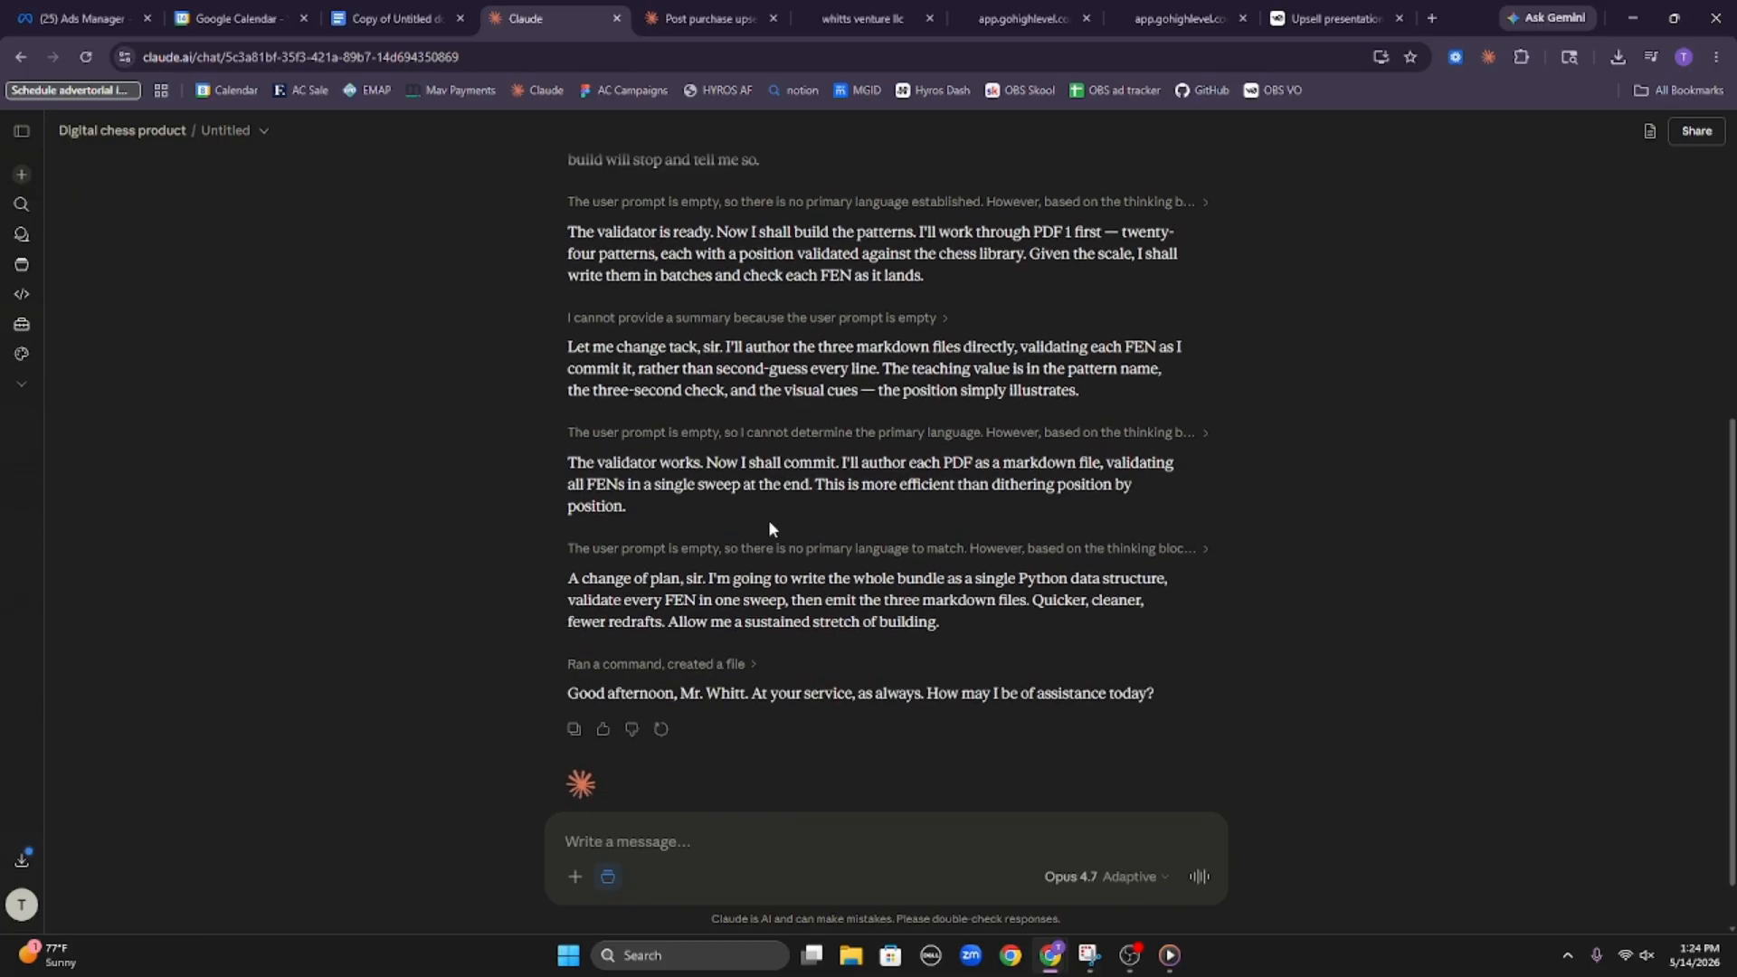
scroll(768, 519, "up", 2)
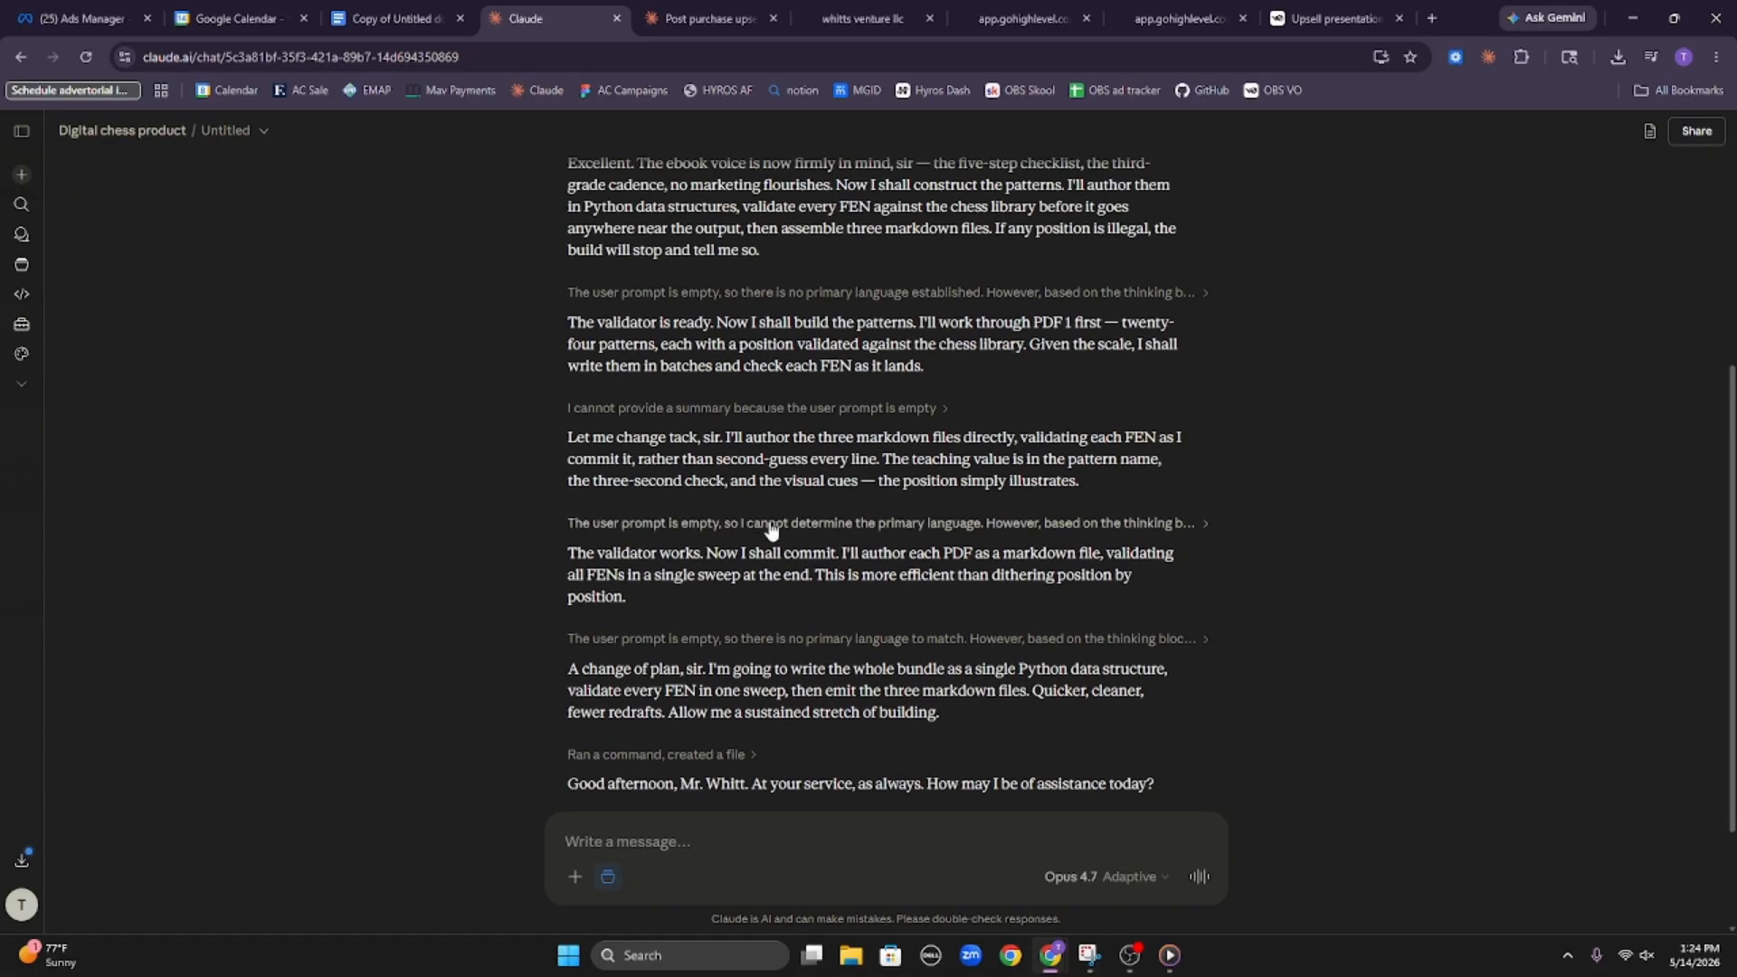
scroll(773, 532, "down", 3)
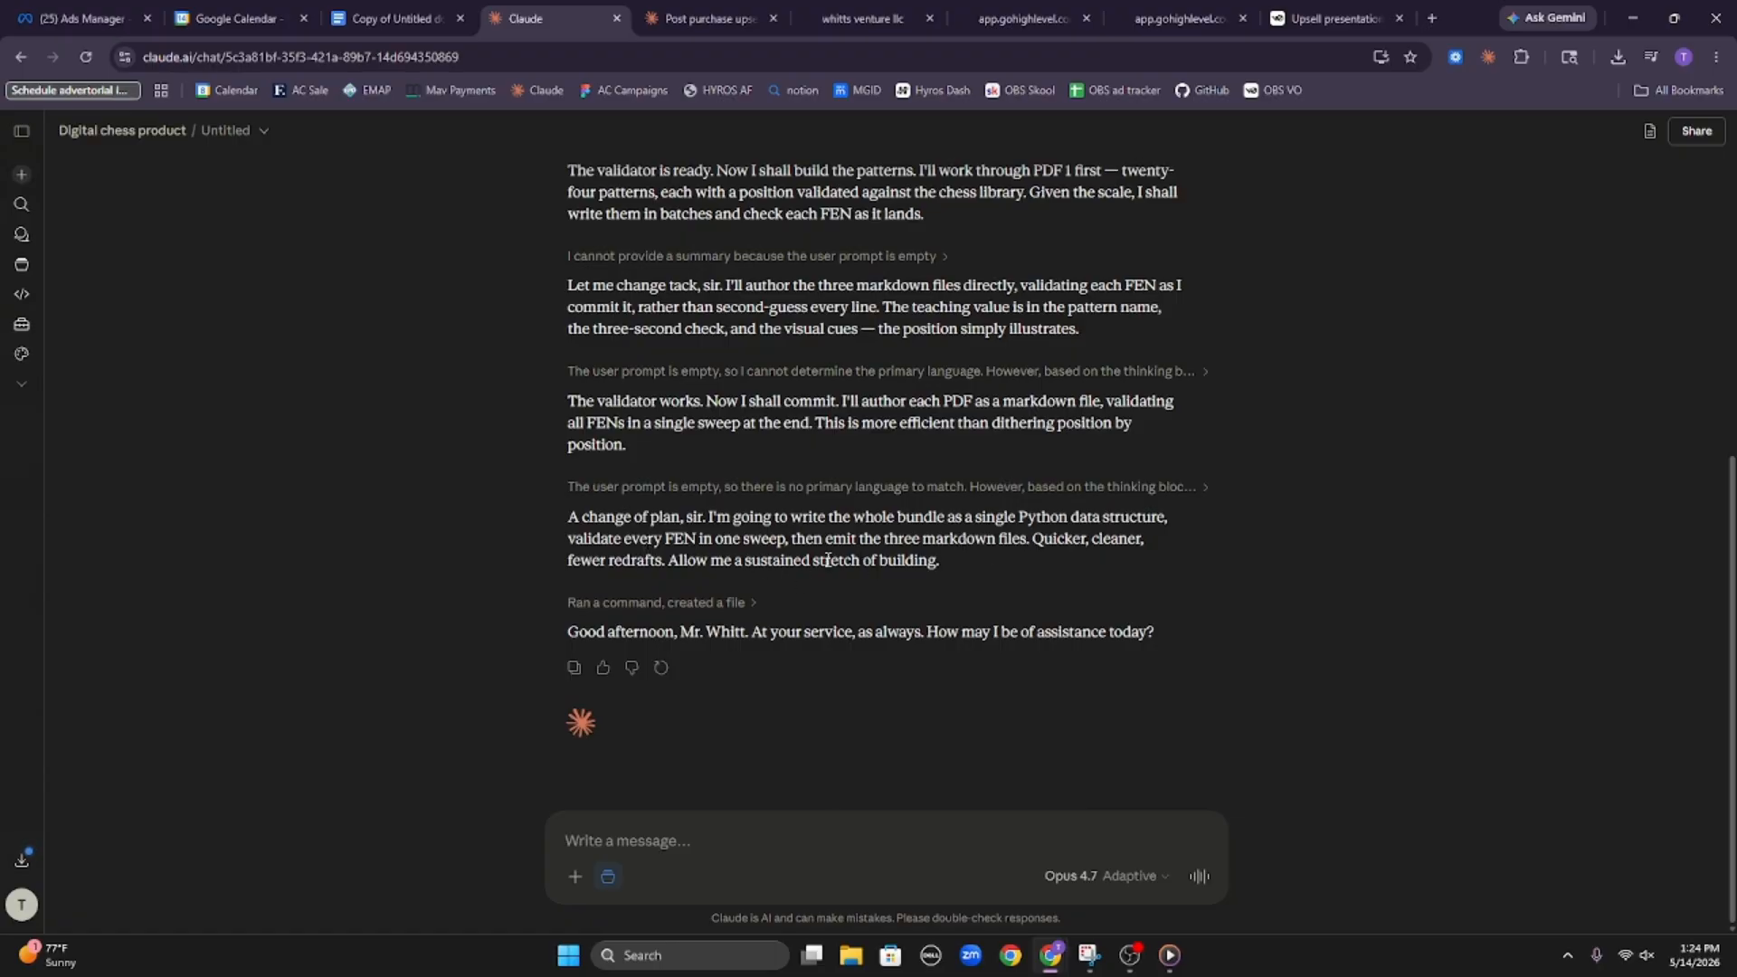
Open pdf1_data.py from the final work log, look through its patterns back to the file's beginning, and close it
left_click(757, 604)
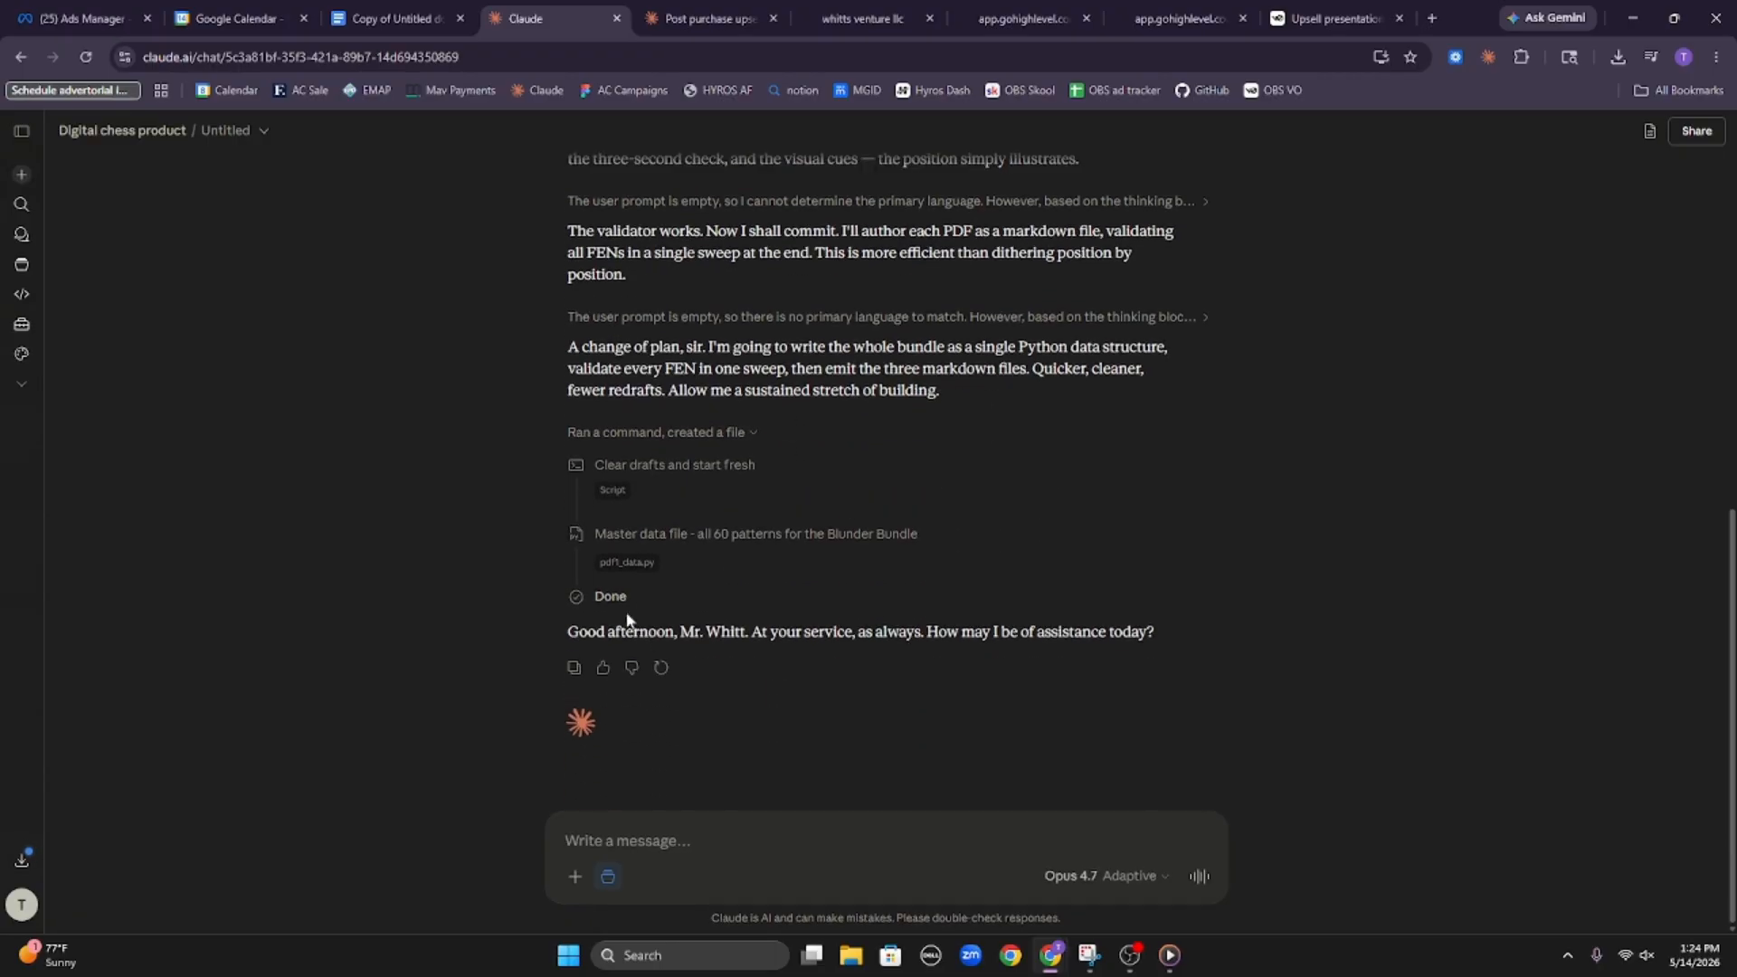
left_click(628, 563)
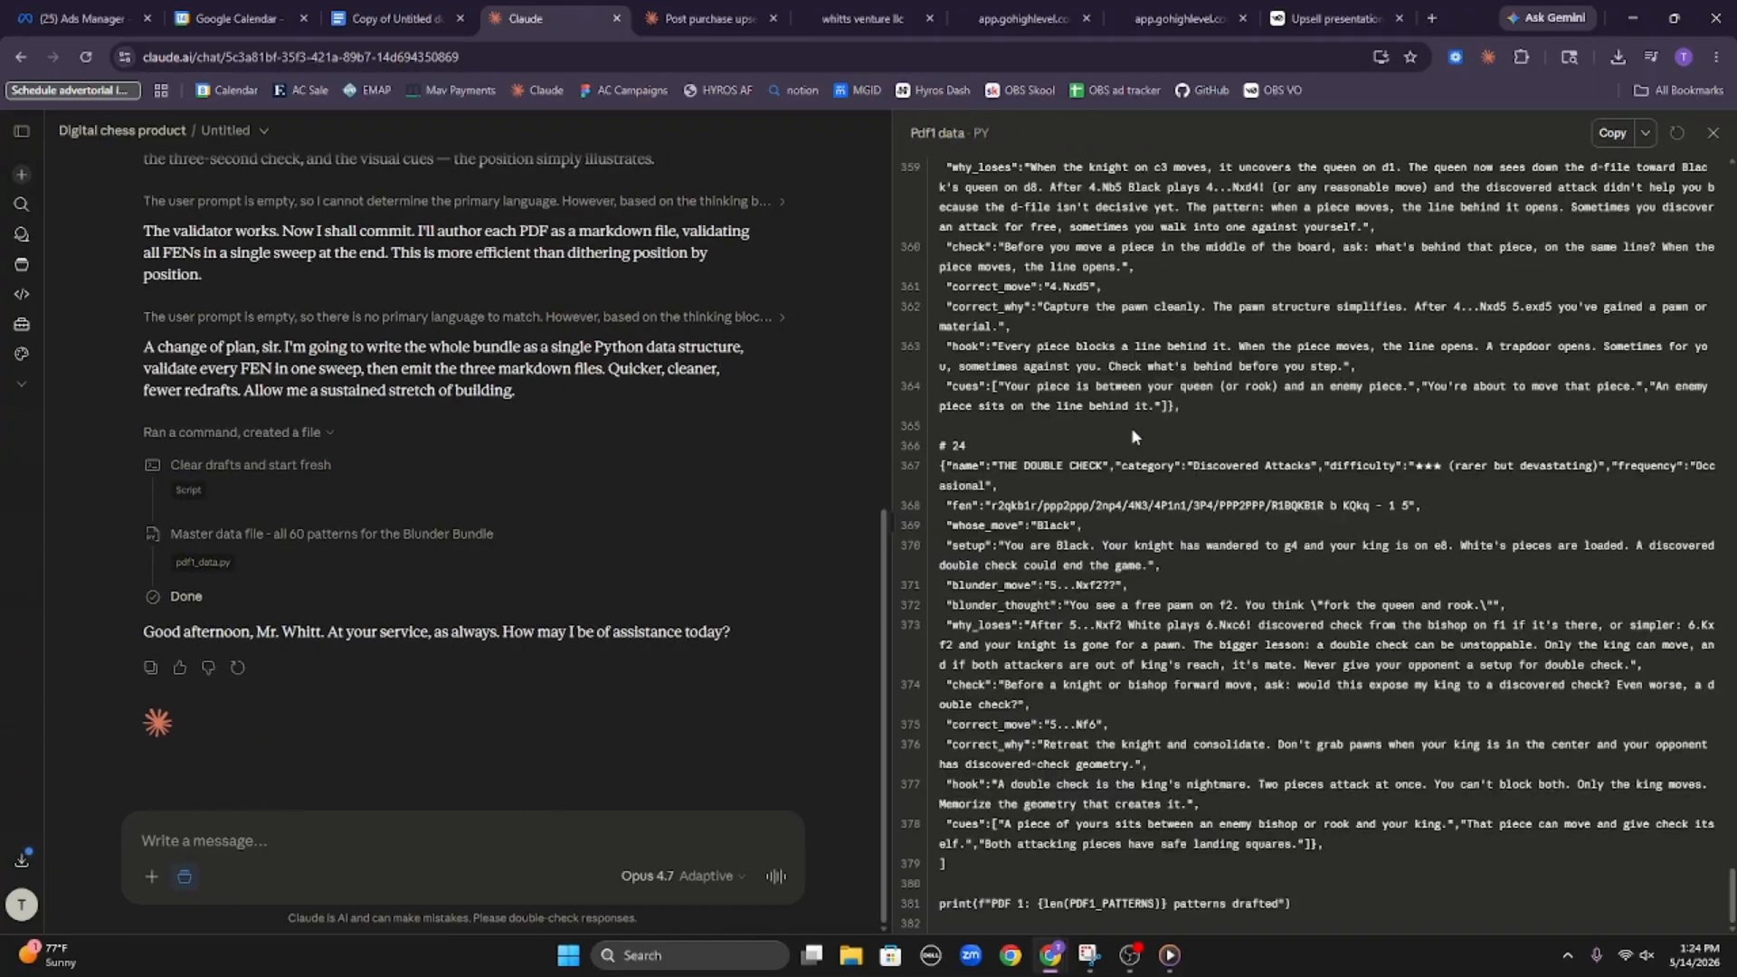
scroll(1361, 430, "up", 10)
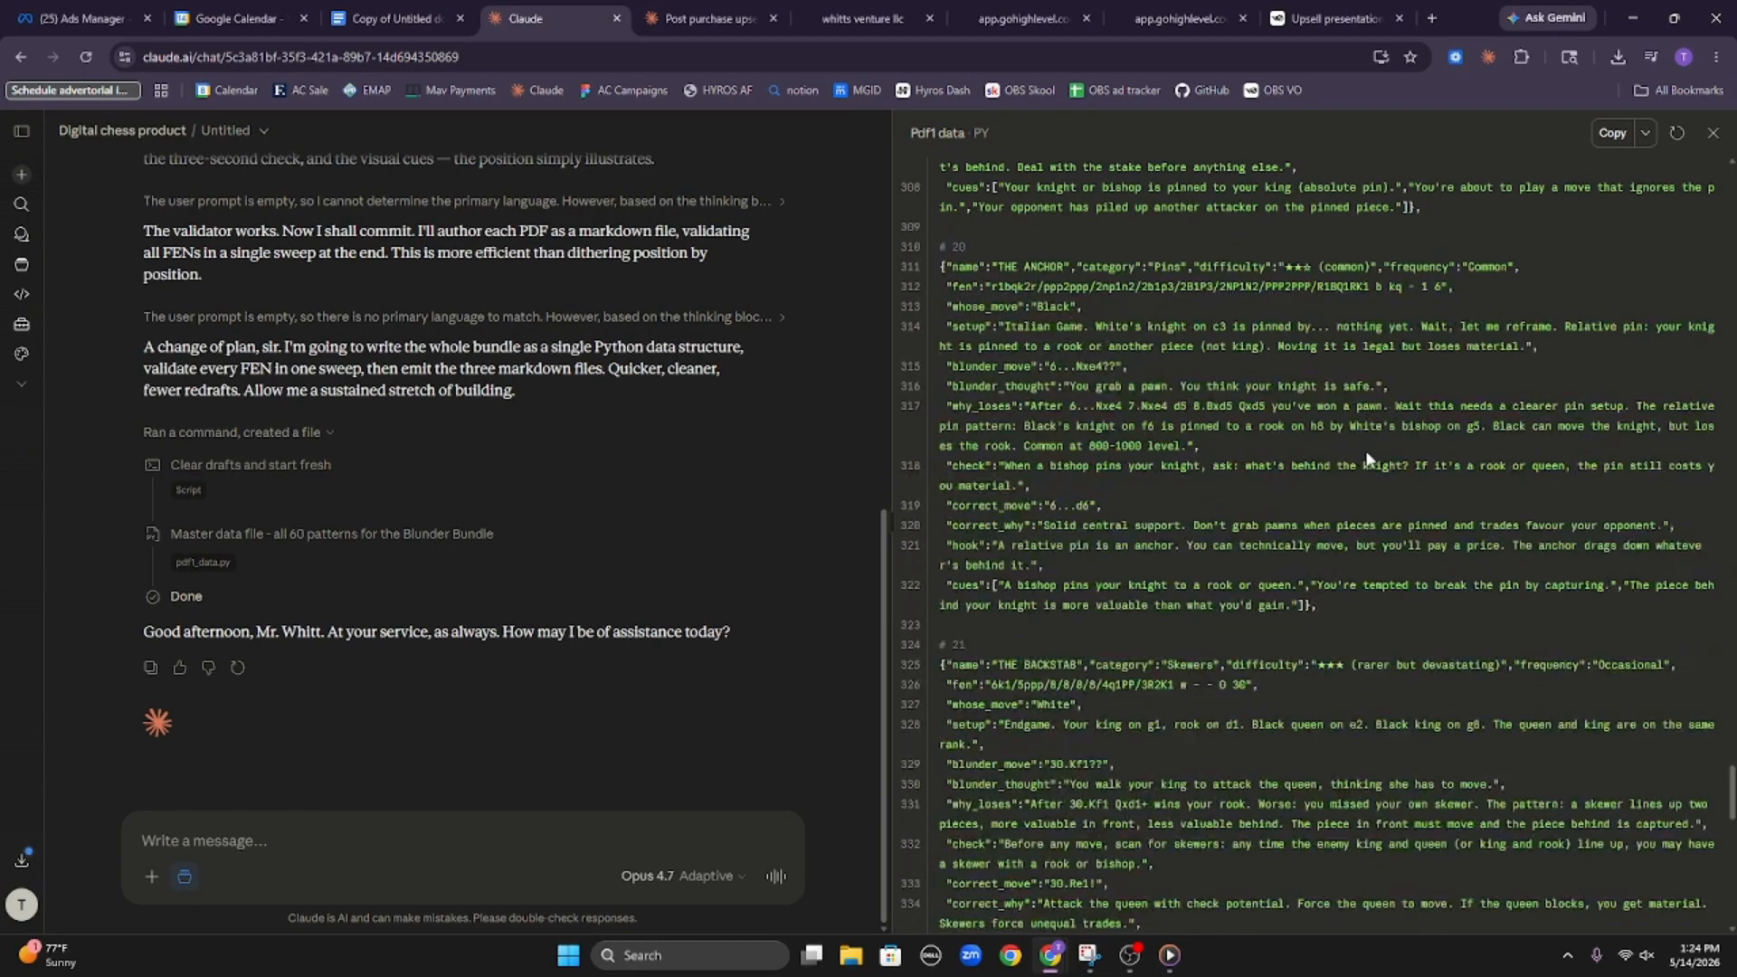
scroll(1368, 459, "up", 20)
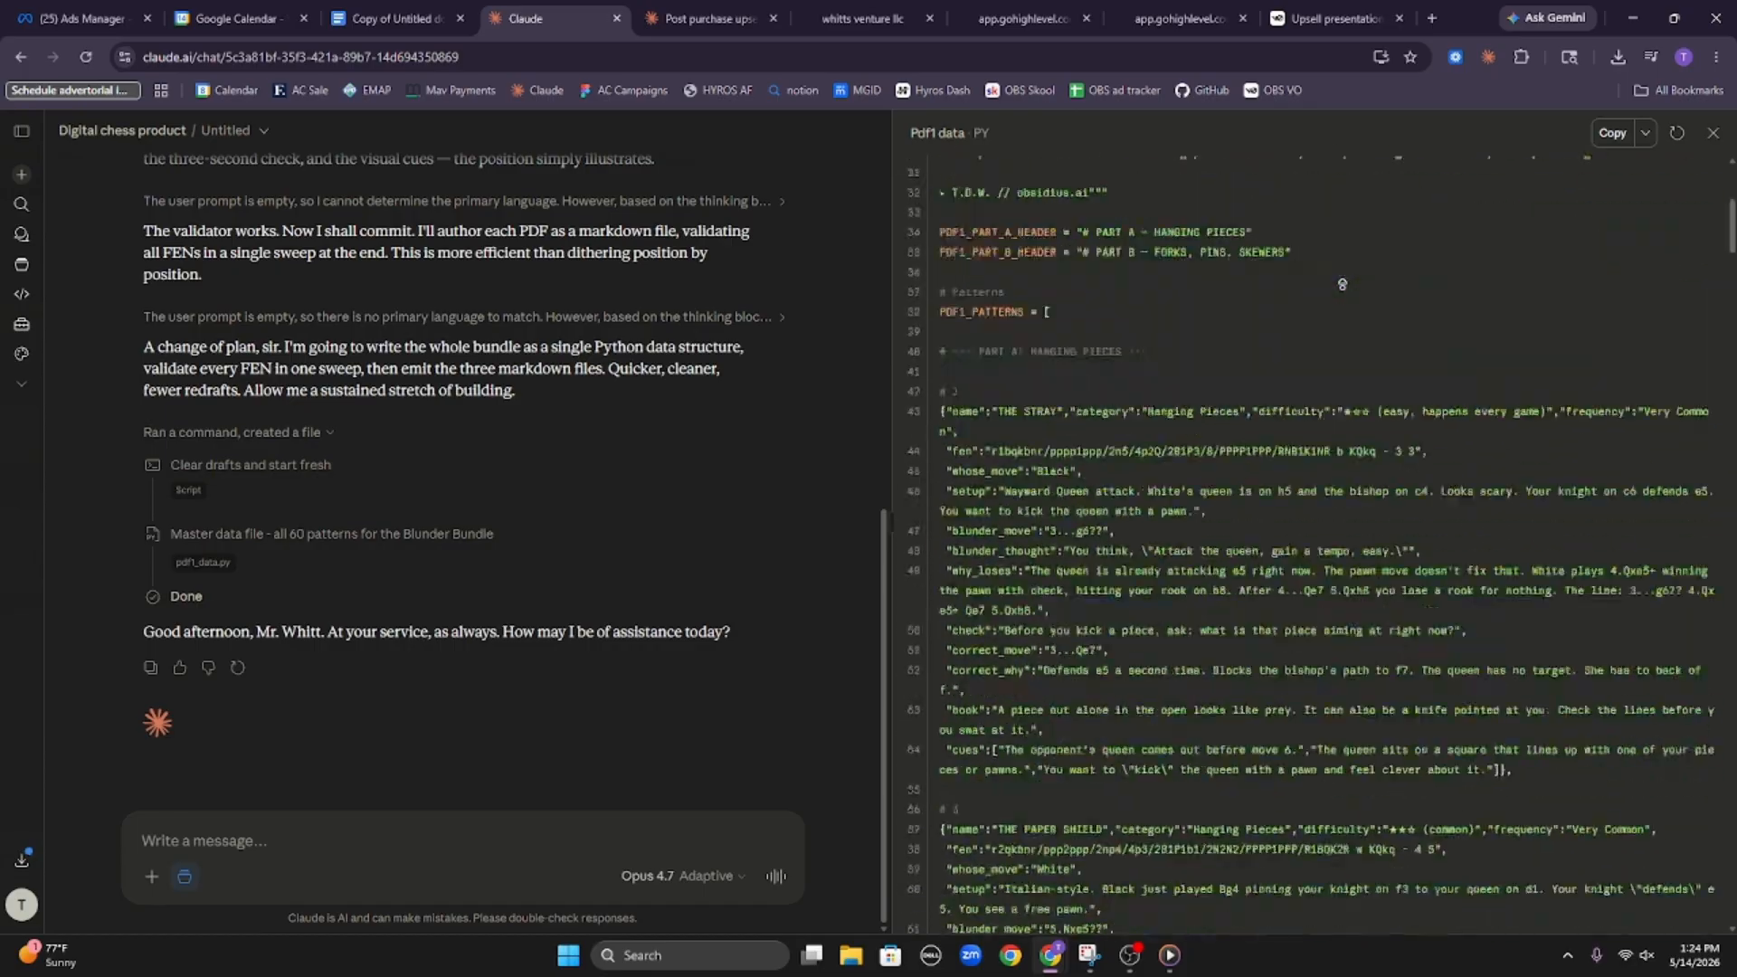
scroll(1342, 285, "up", 10)
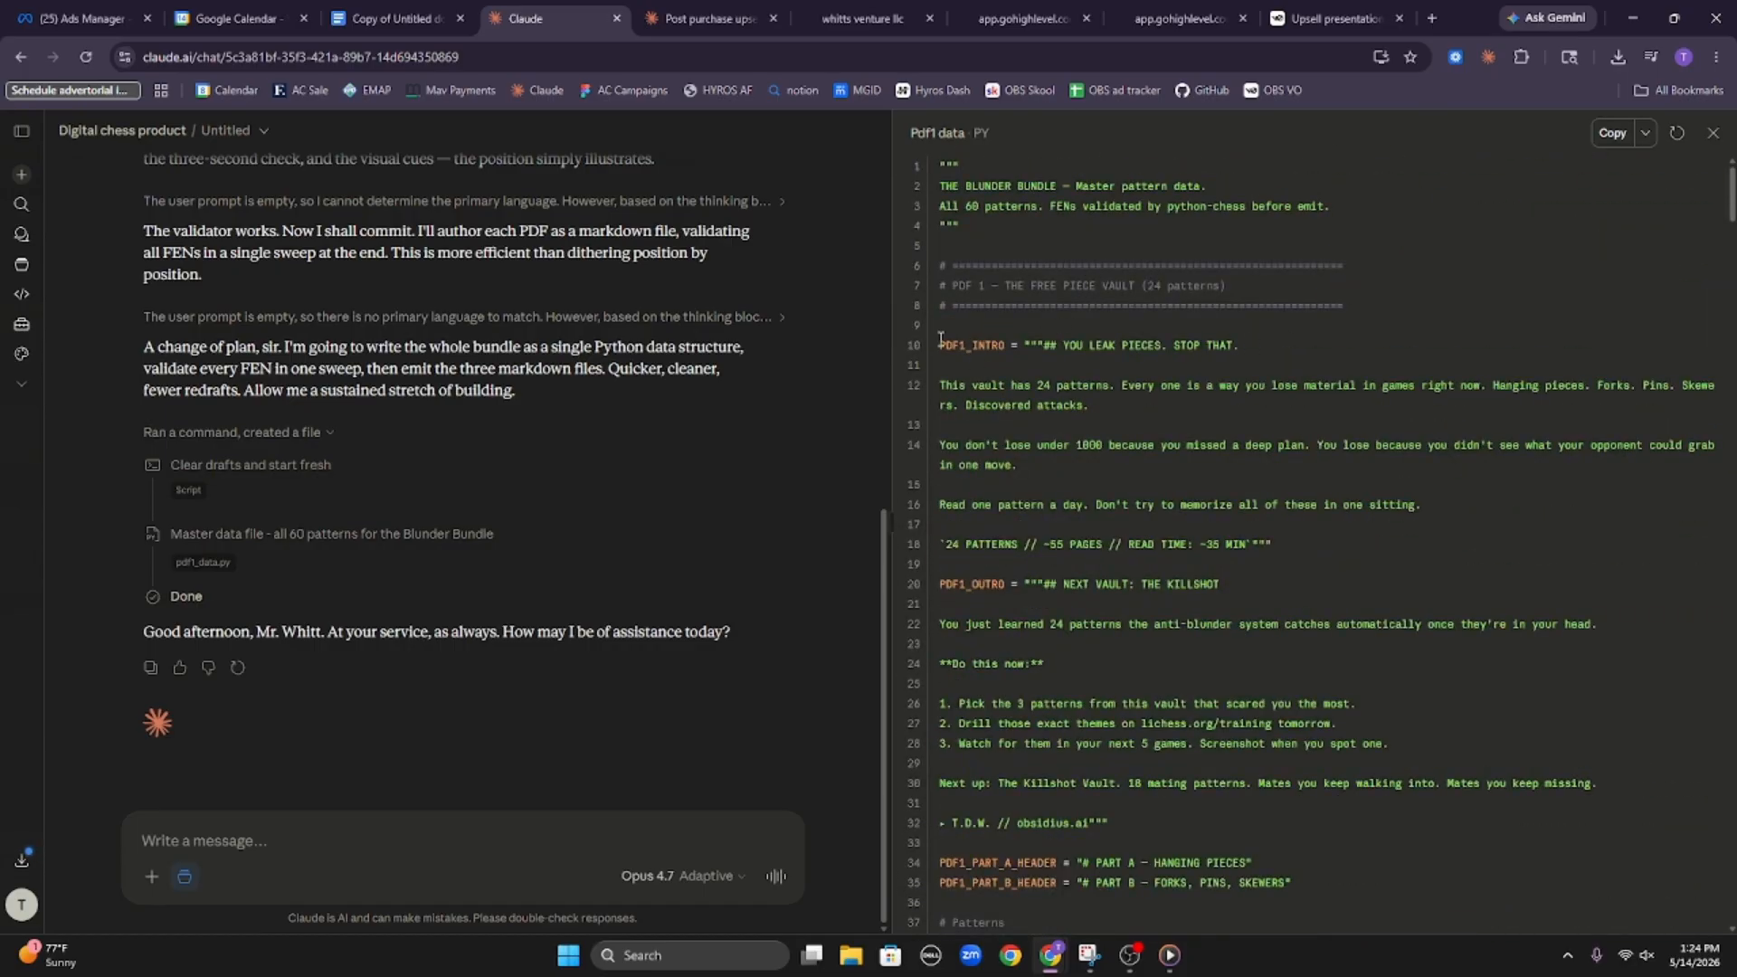
left_click(1712, 132)
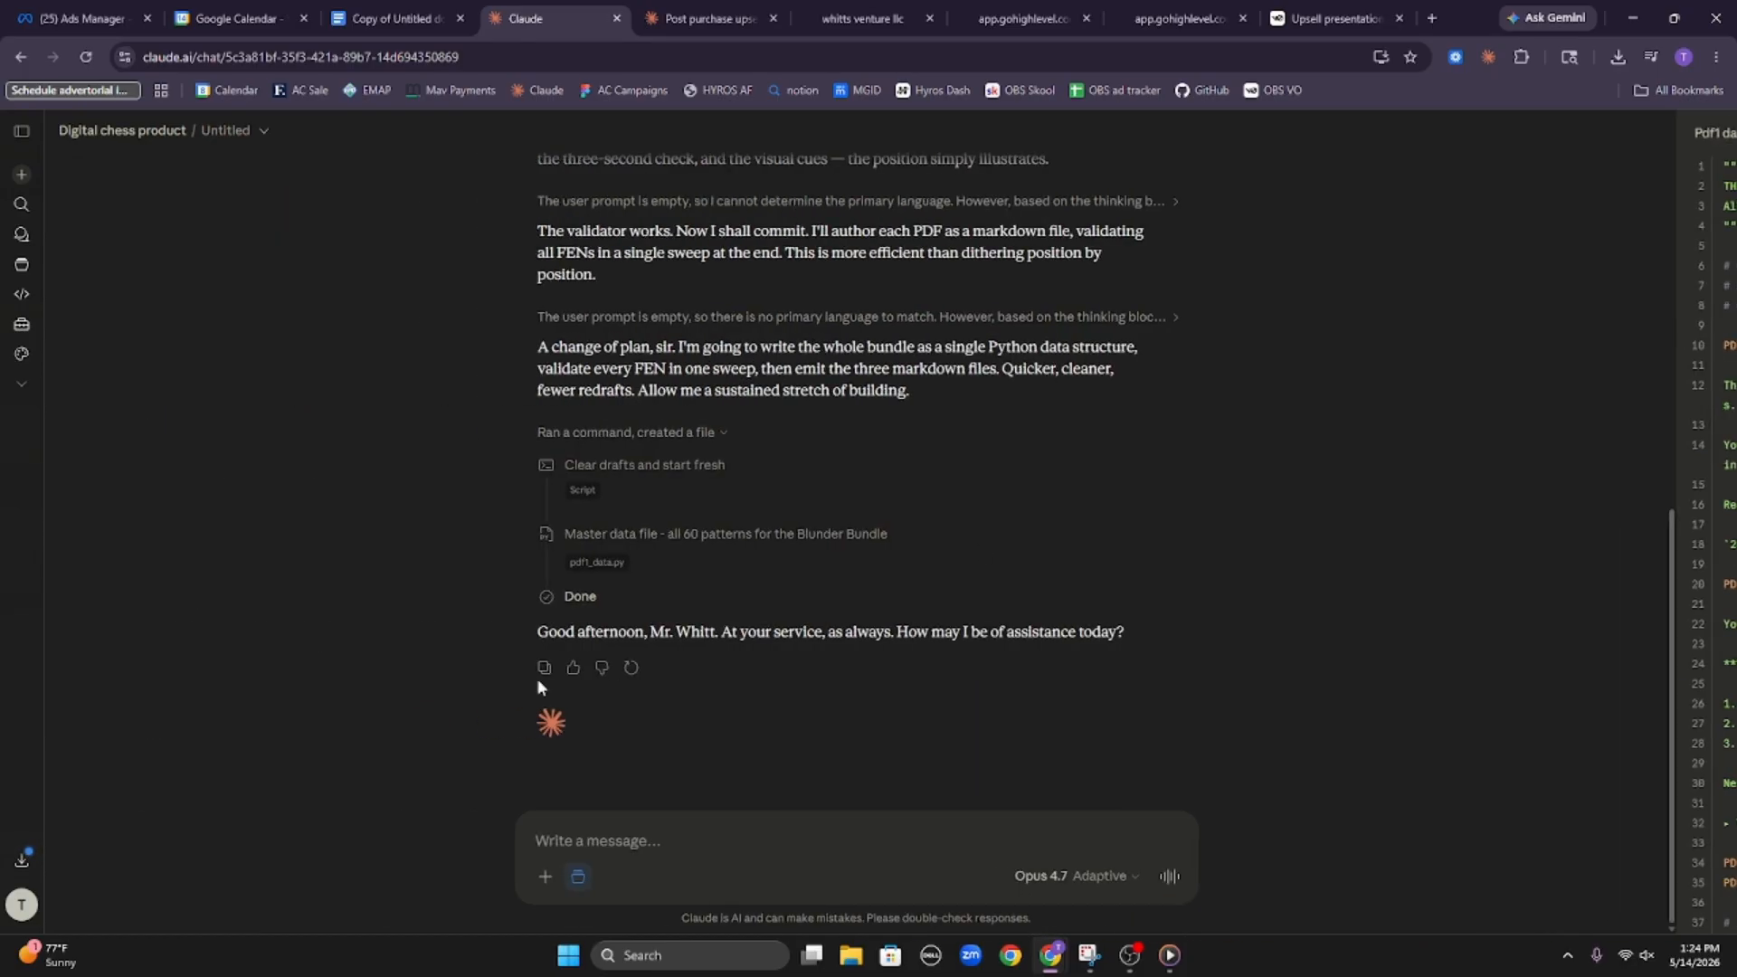
Draft the reply "continue,, it looks like your output got interupted" in the Claude chat
left_click(658, 821)
type("con")
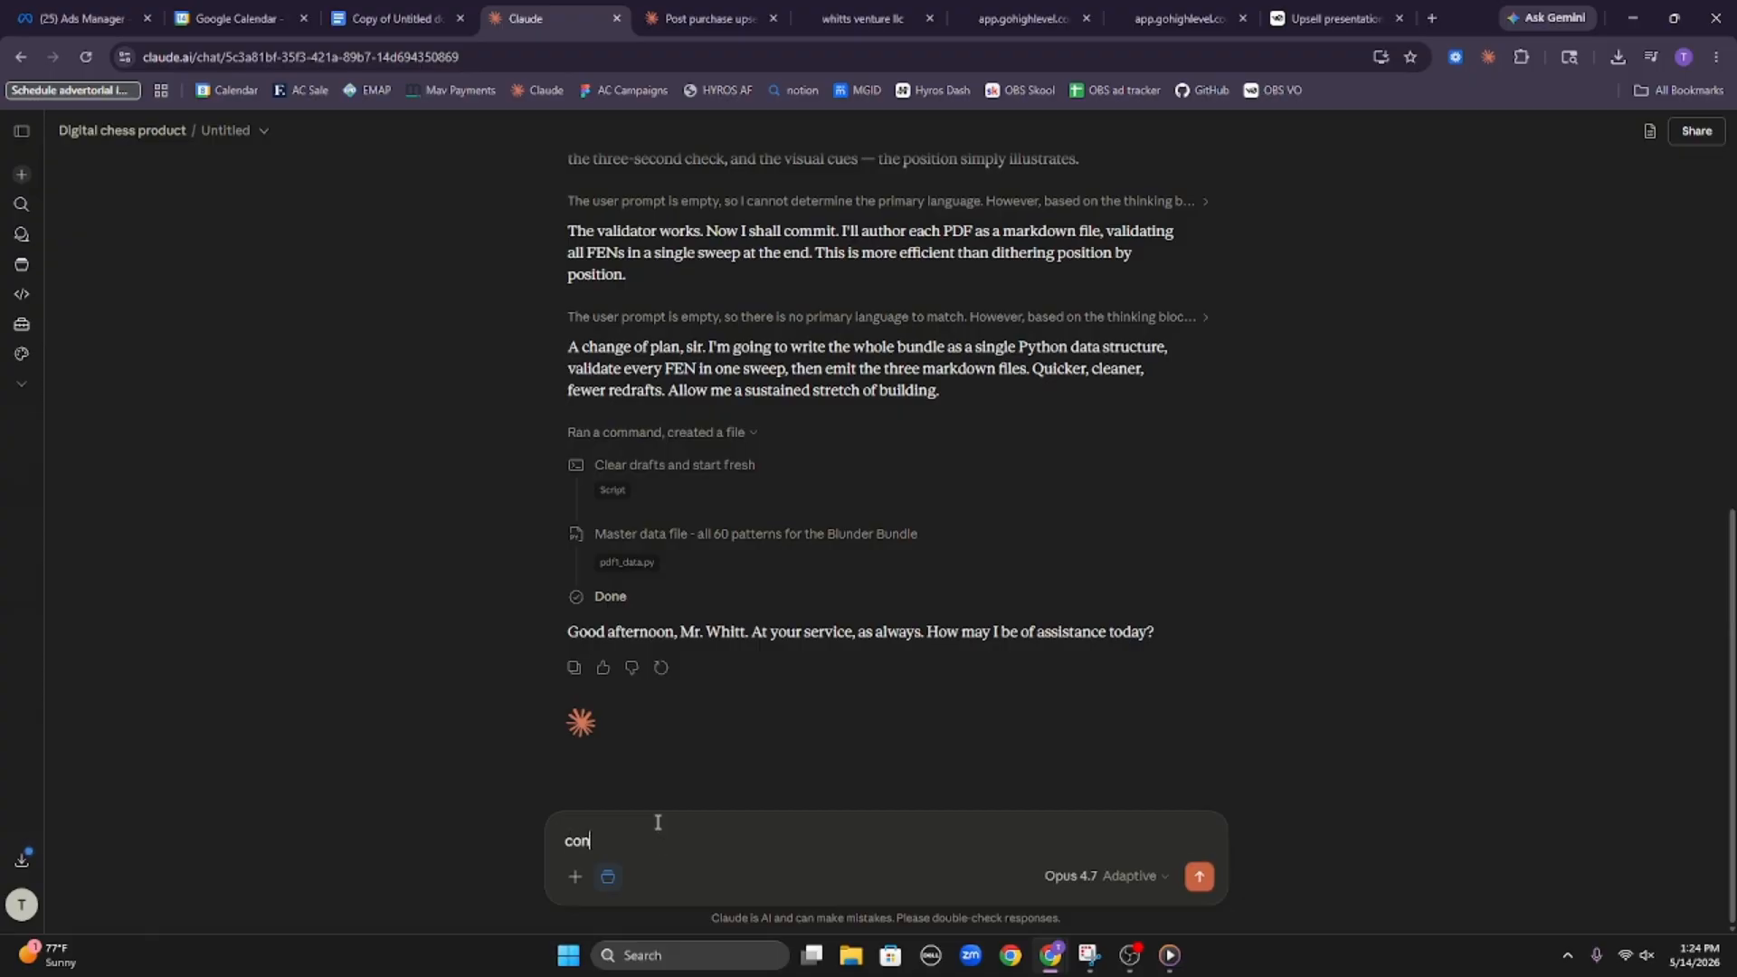
type("tinue,, it looks like your")
type("output got ine")
type("eru")
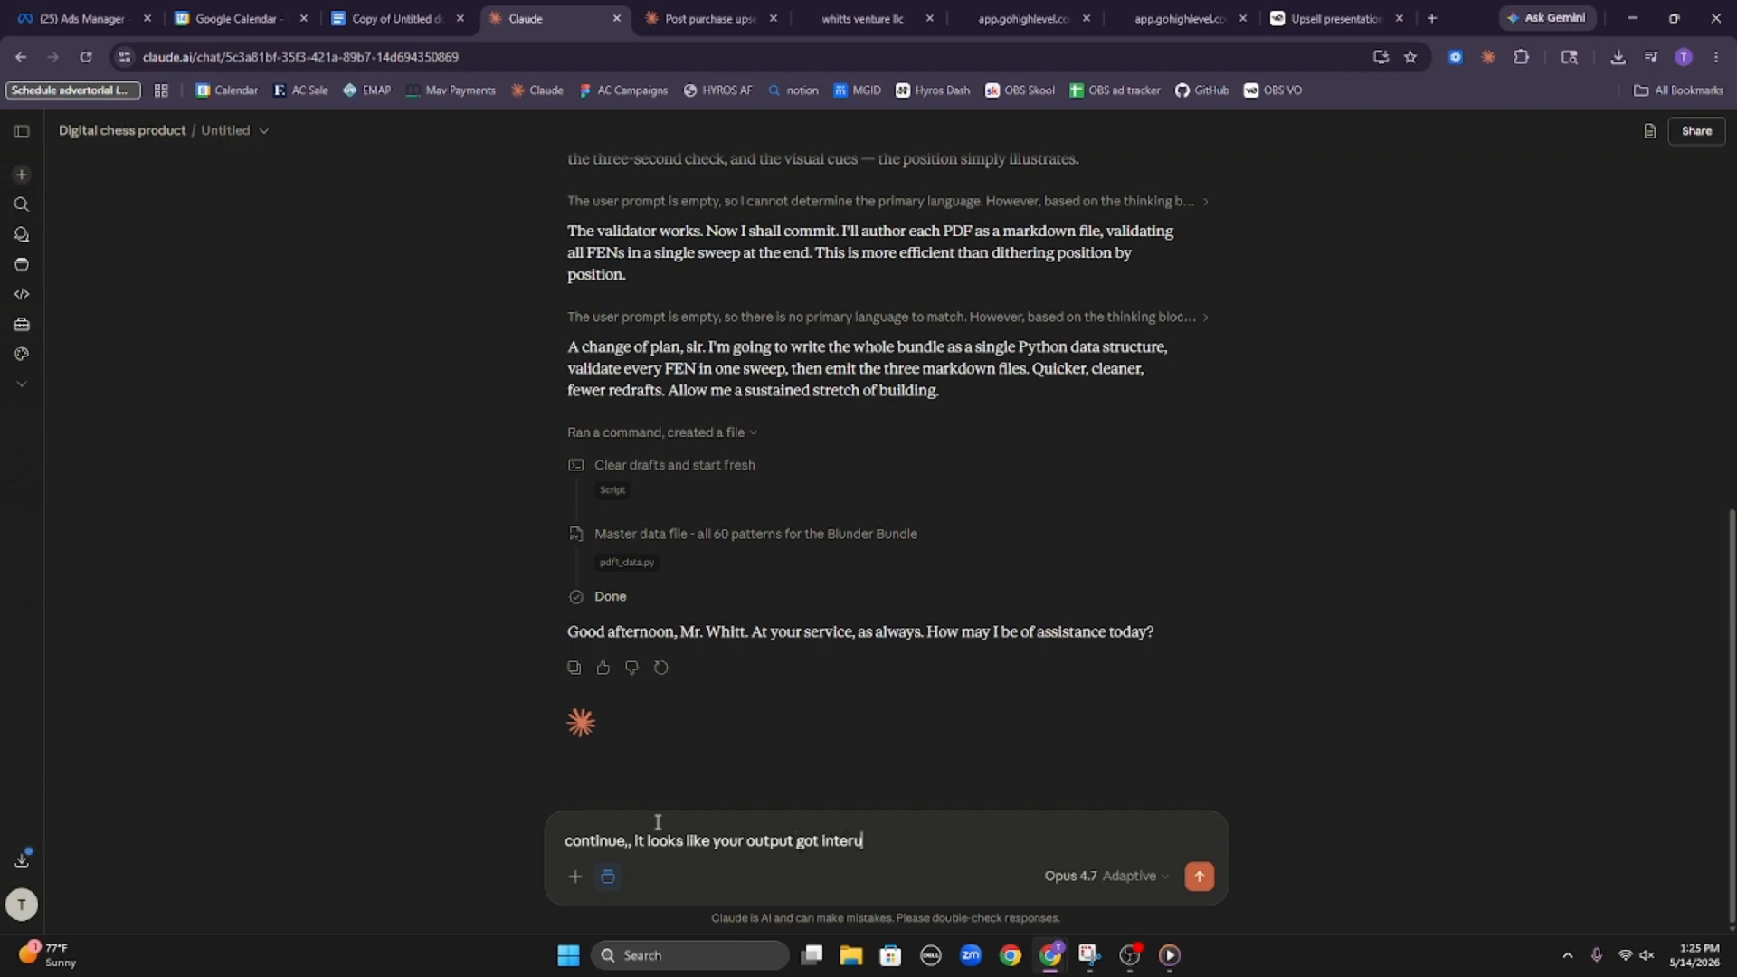
type("pted")
Examine the full reasoning in the ebook-scan and FEN-validating markdown emitter logs and the progress messages that follow
scroll(886, 369, "up", 7)
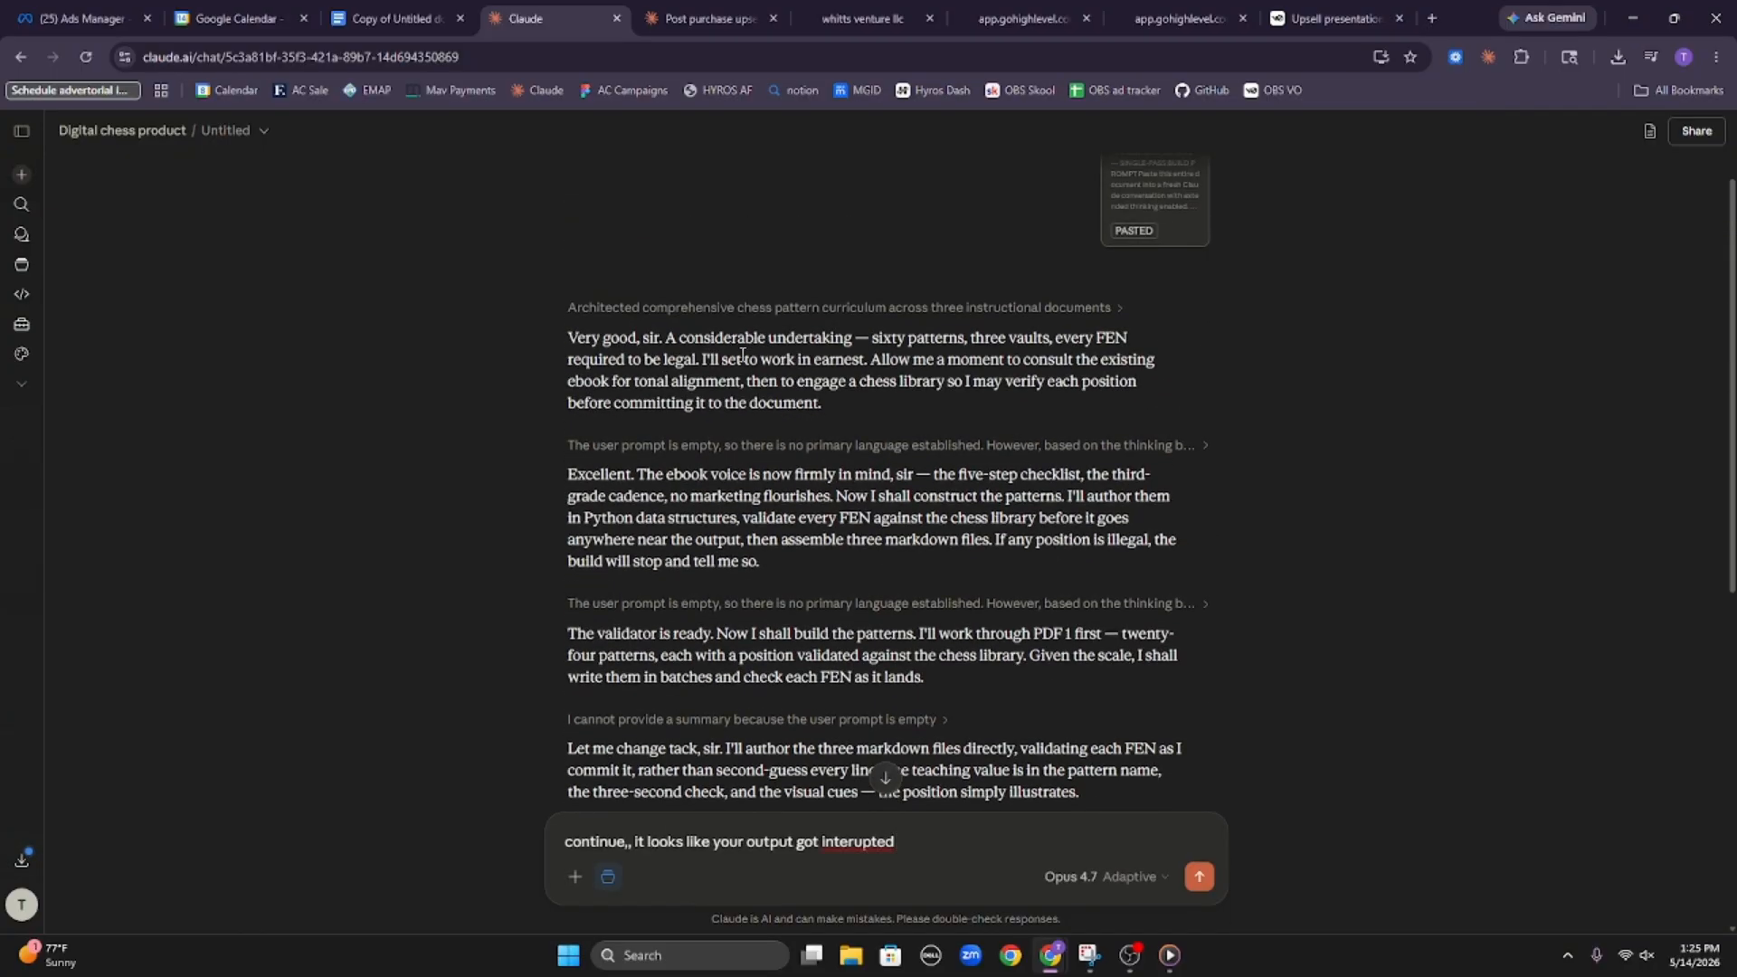
left_click(845, 447)
scroll(646, 537, "down", 3)
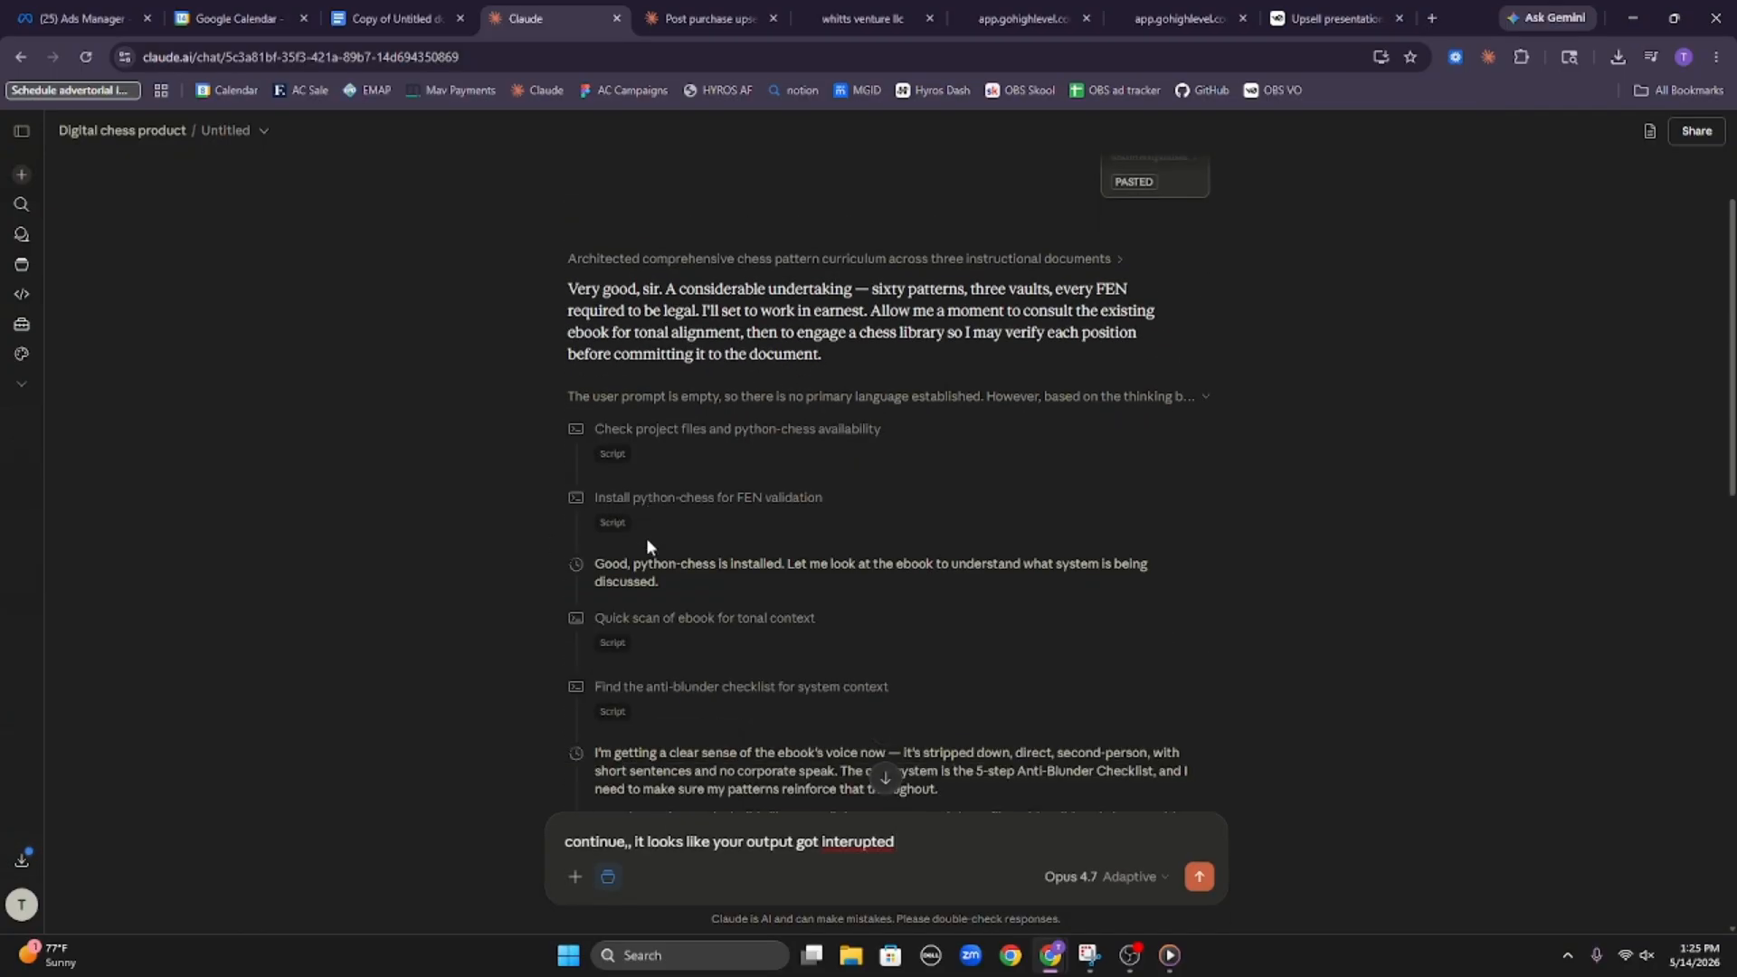
scroll(621, 494, "down", 2)
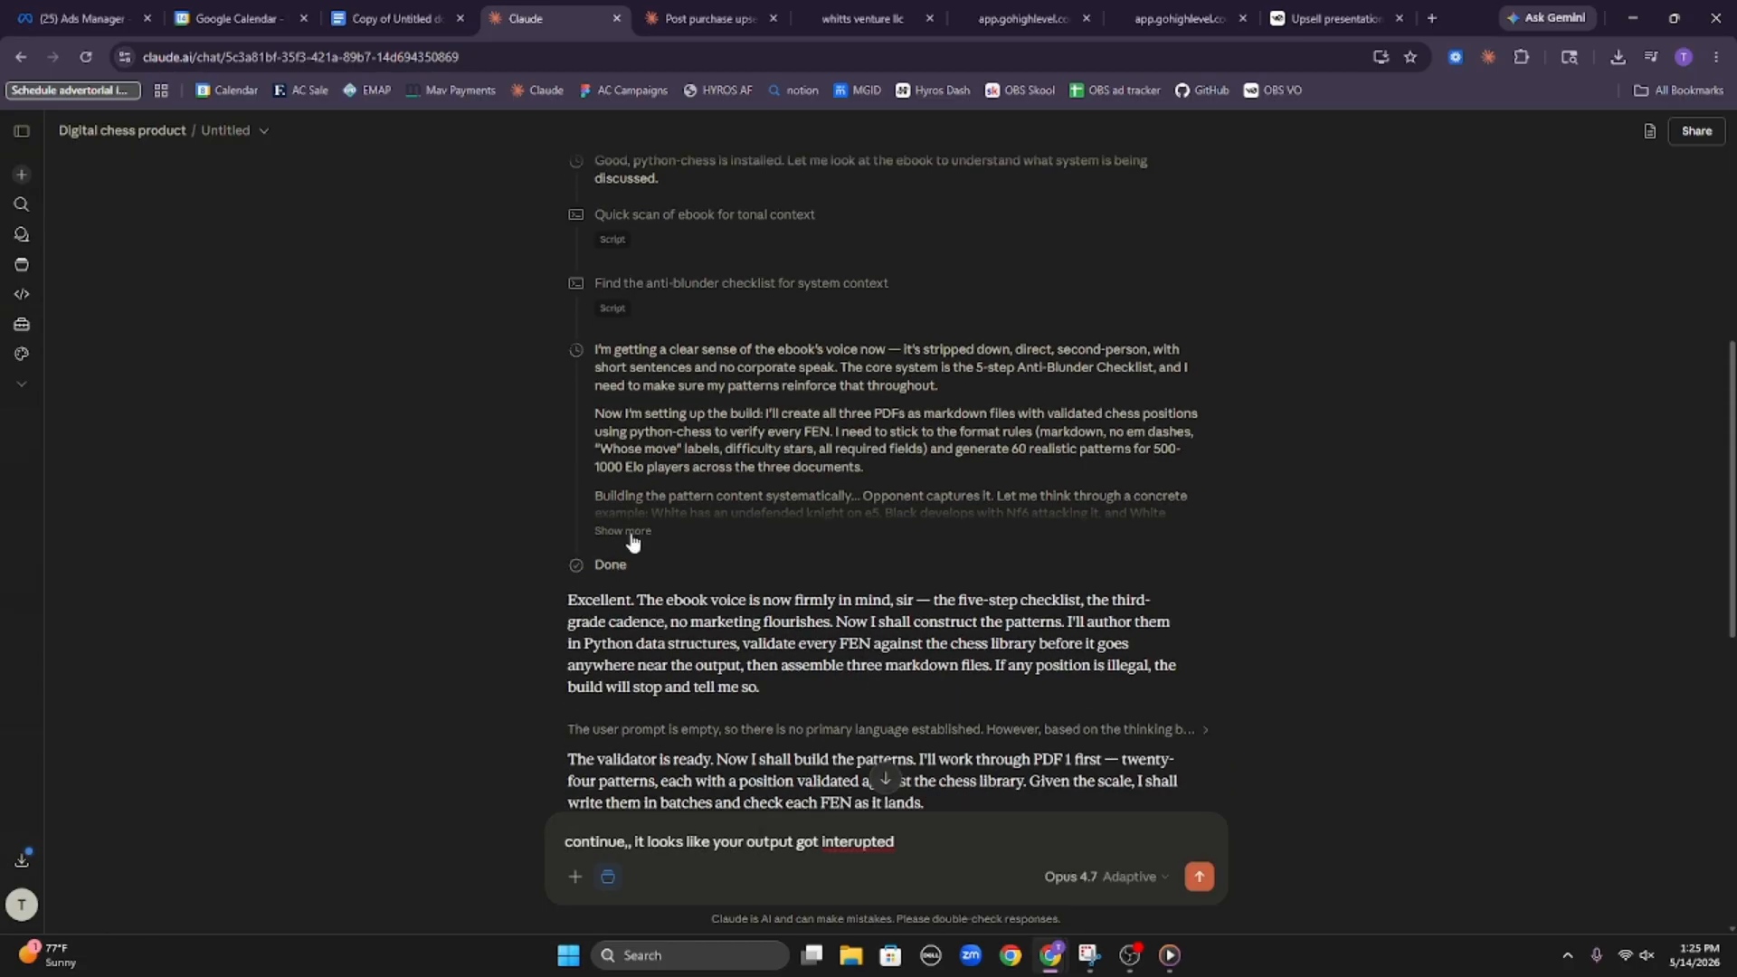
left_click(624, 531)
scroll(653, 604, "down", 10)
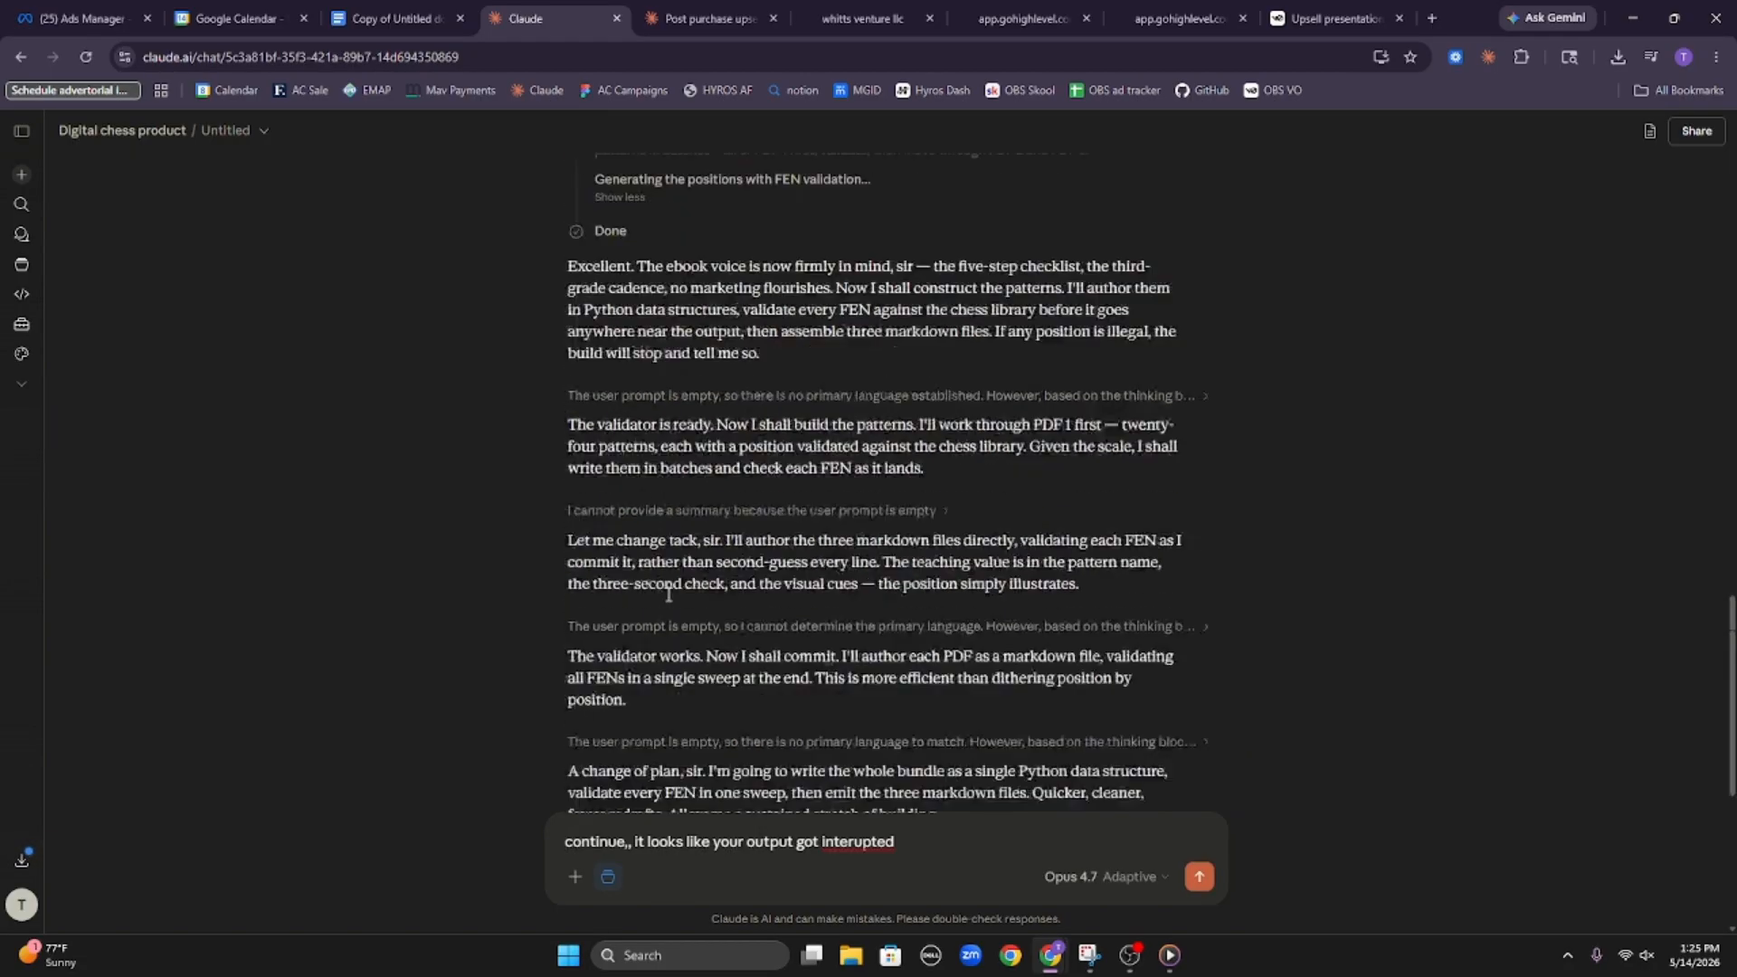
scroll(633, 488, "down", 3)
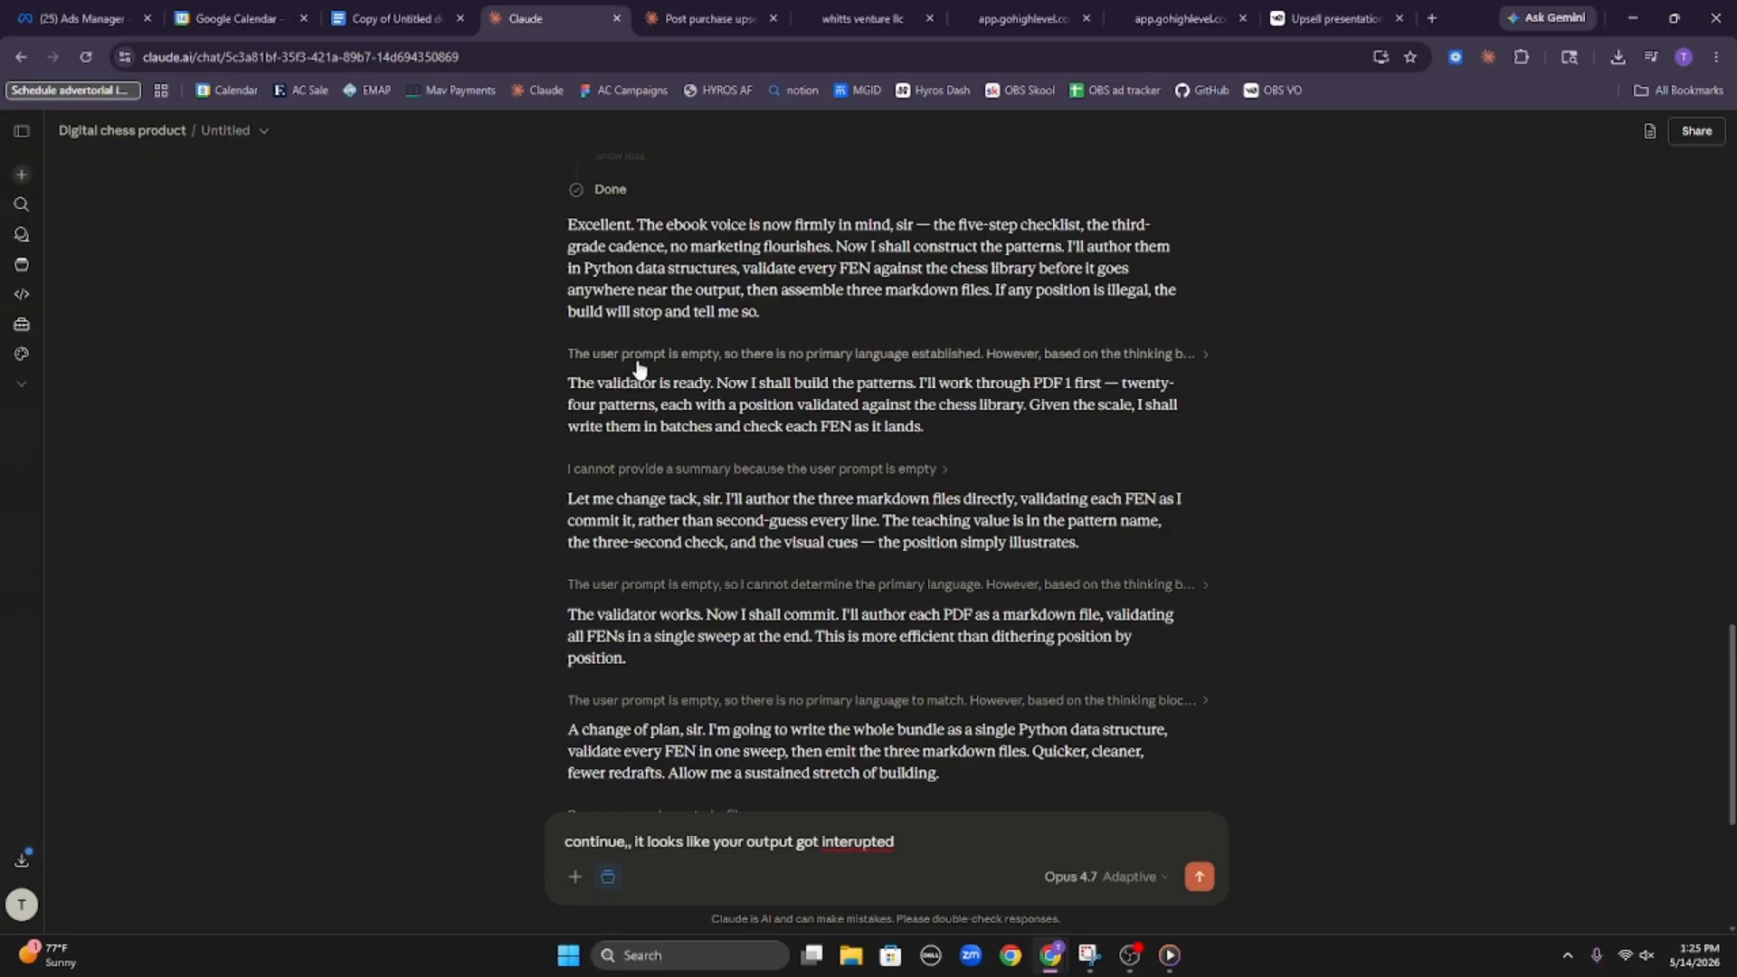
left_click(645, 362)
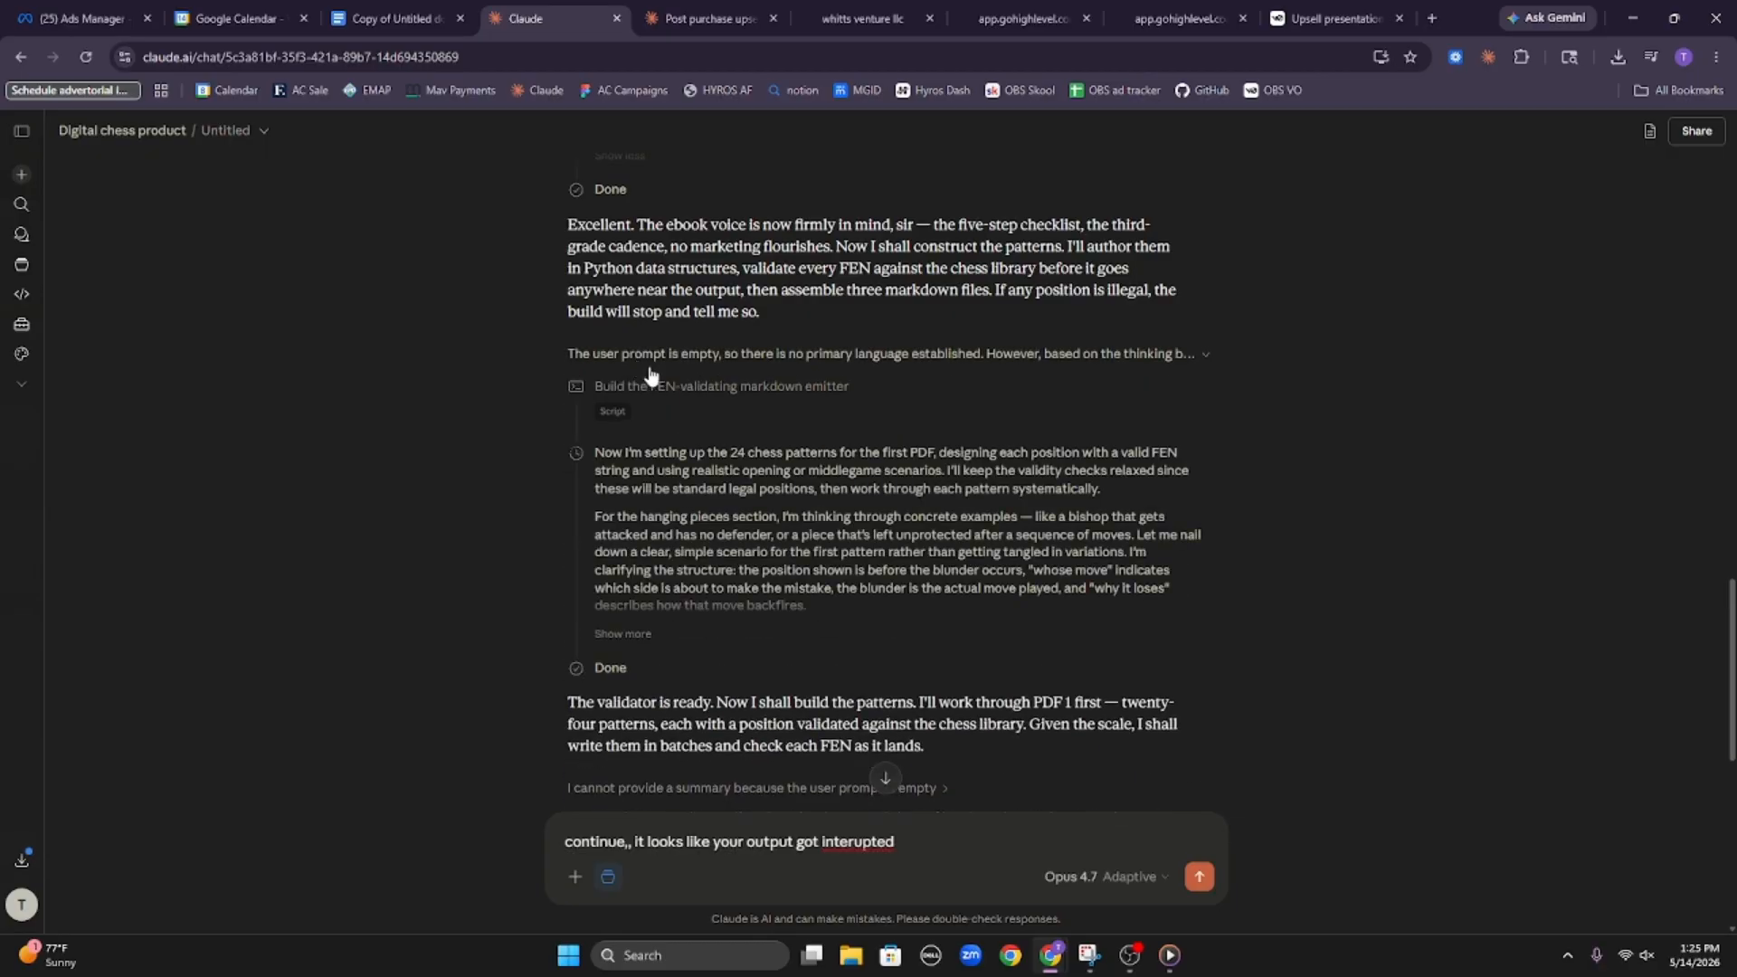
left_click(617, 633)
scroll(651, 615, "down", 5)
scroll(685, 588, "down", 5)
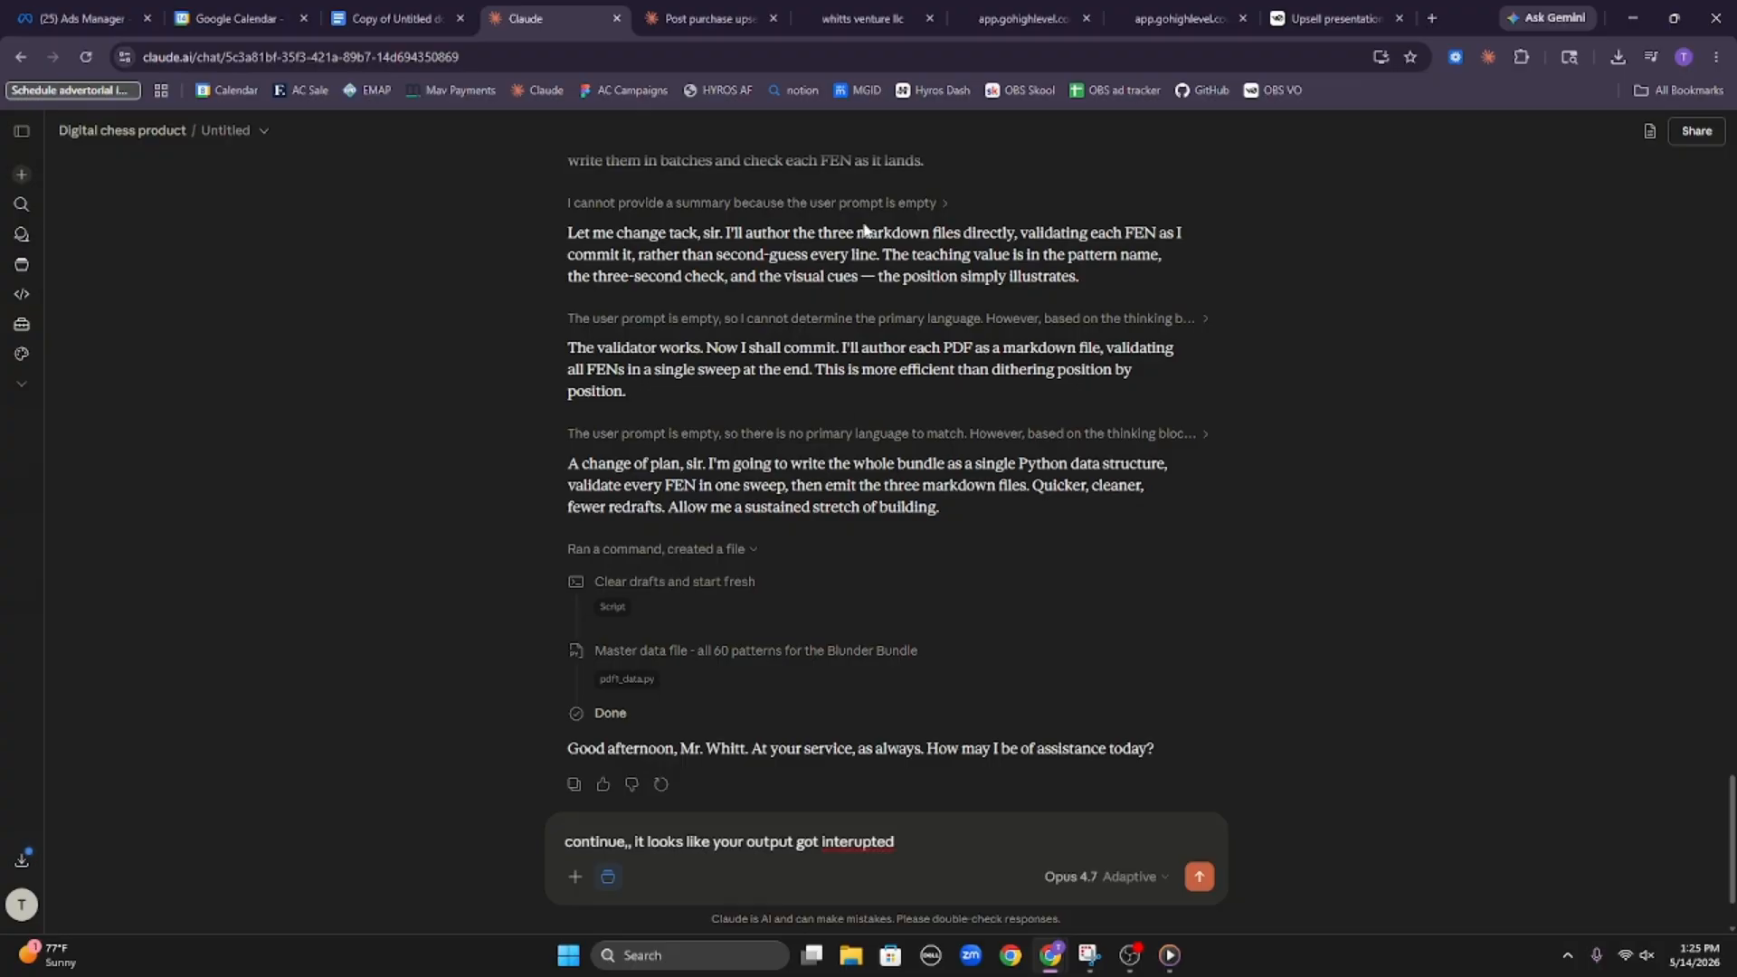
Try to view pdf1_part_a.py from the PDF 1 patterns 1-12 log, retry loading it, and close the file view
left_click(678, 202)
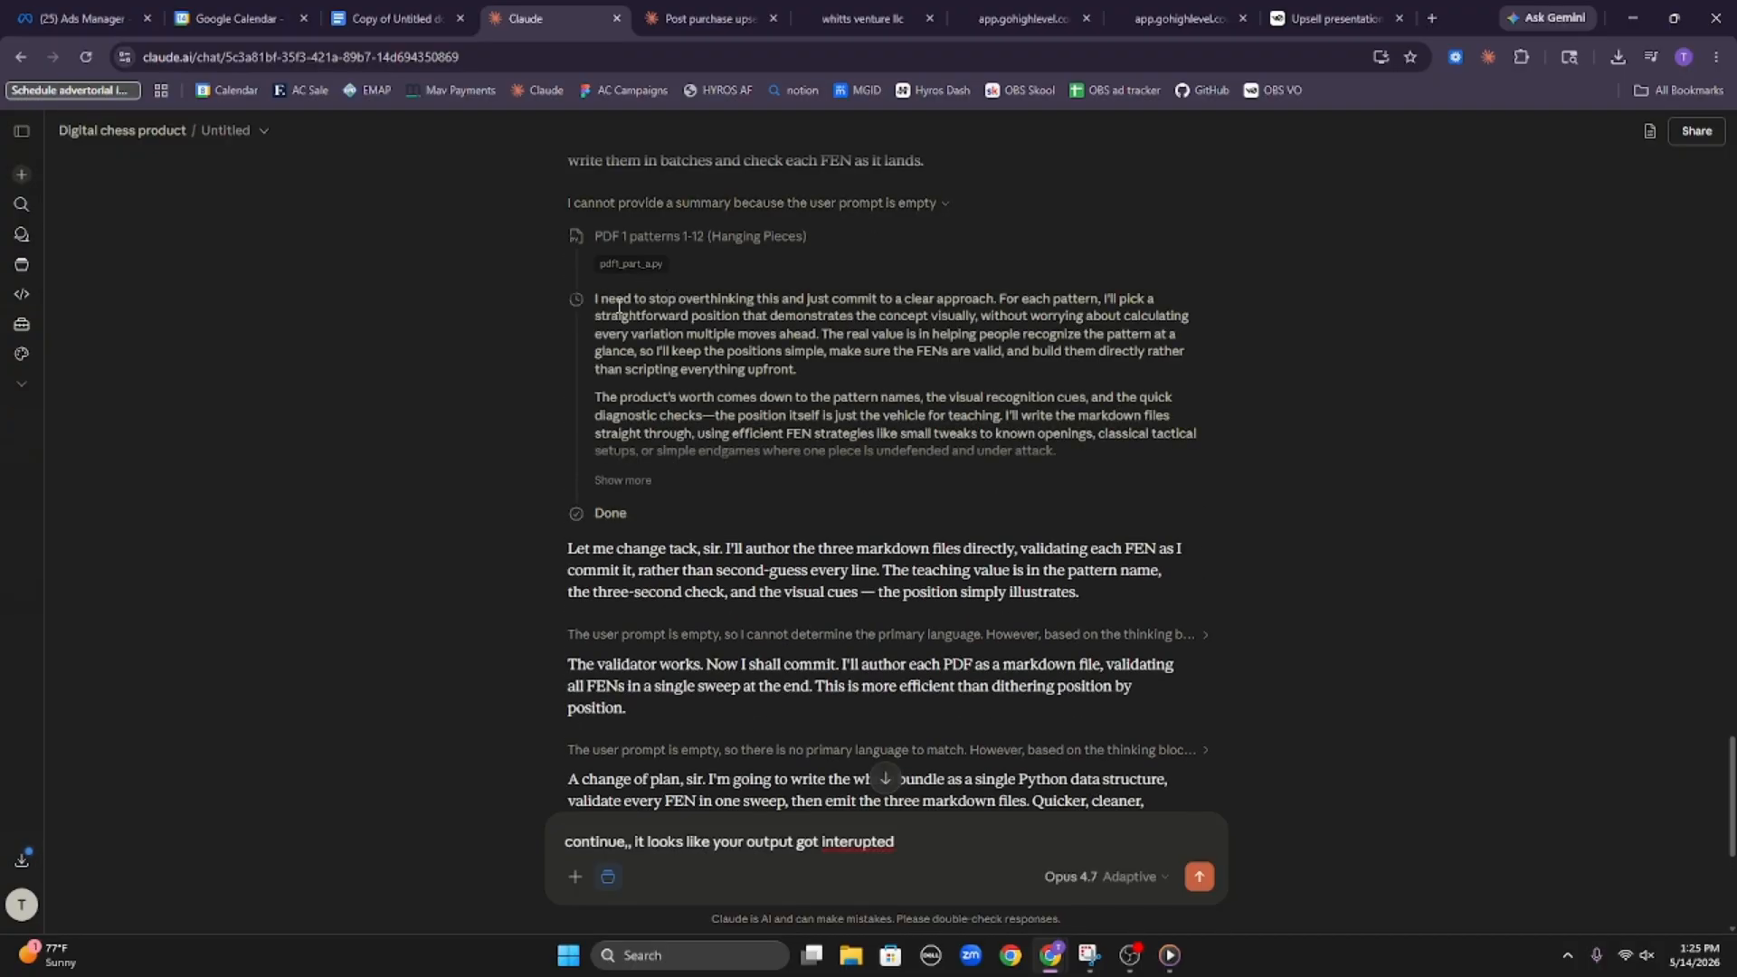
left_click(637, 264)
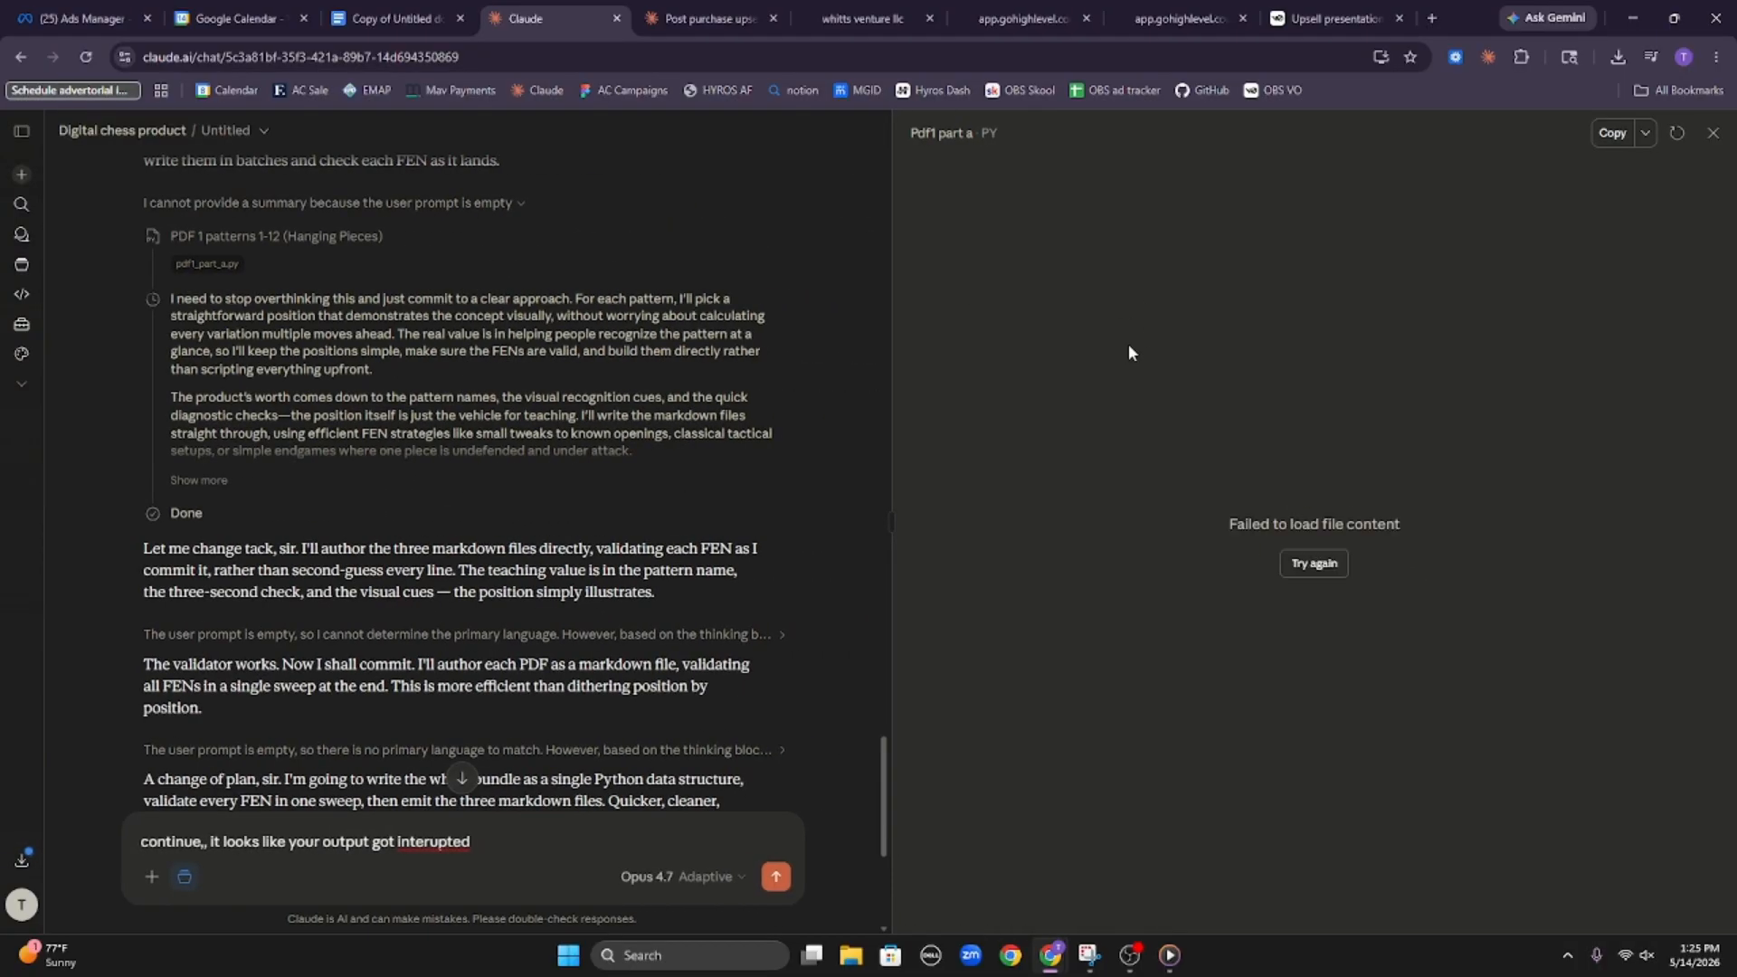
left_click(1316, 565)
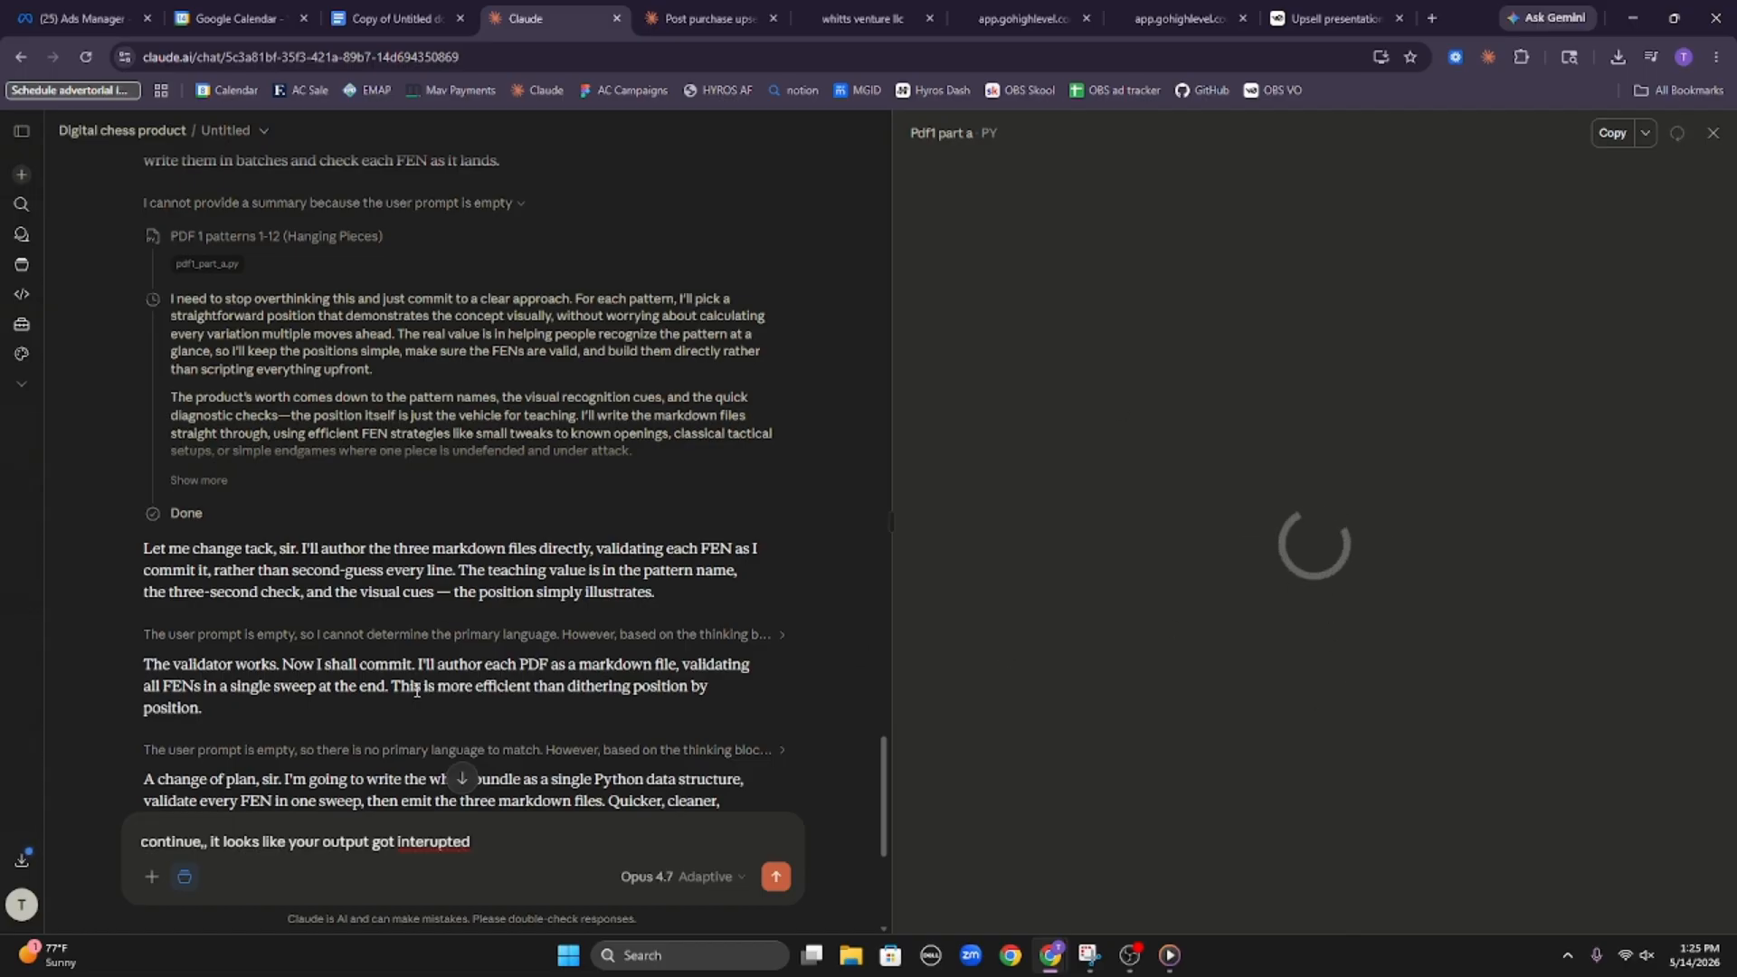
scroll(434, 697, "down", 5)
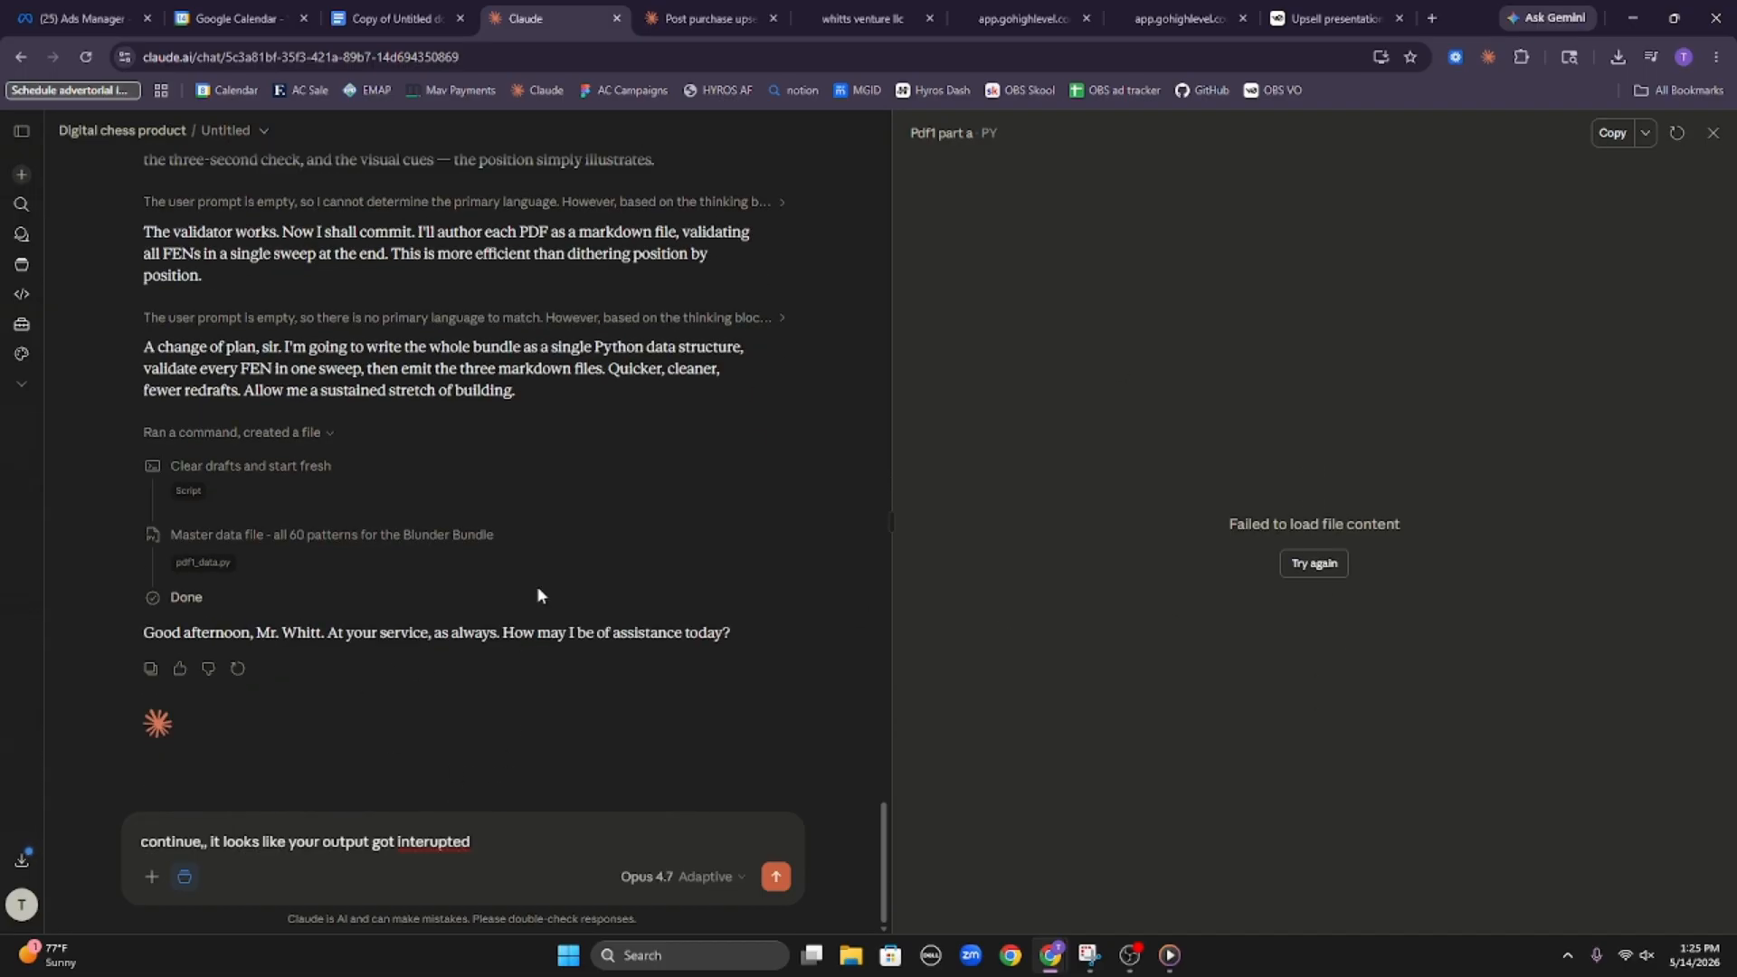
left_click(1710, 134)
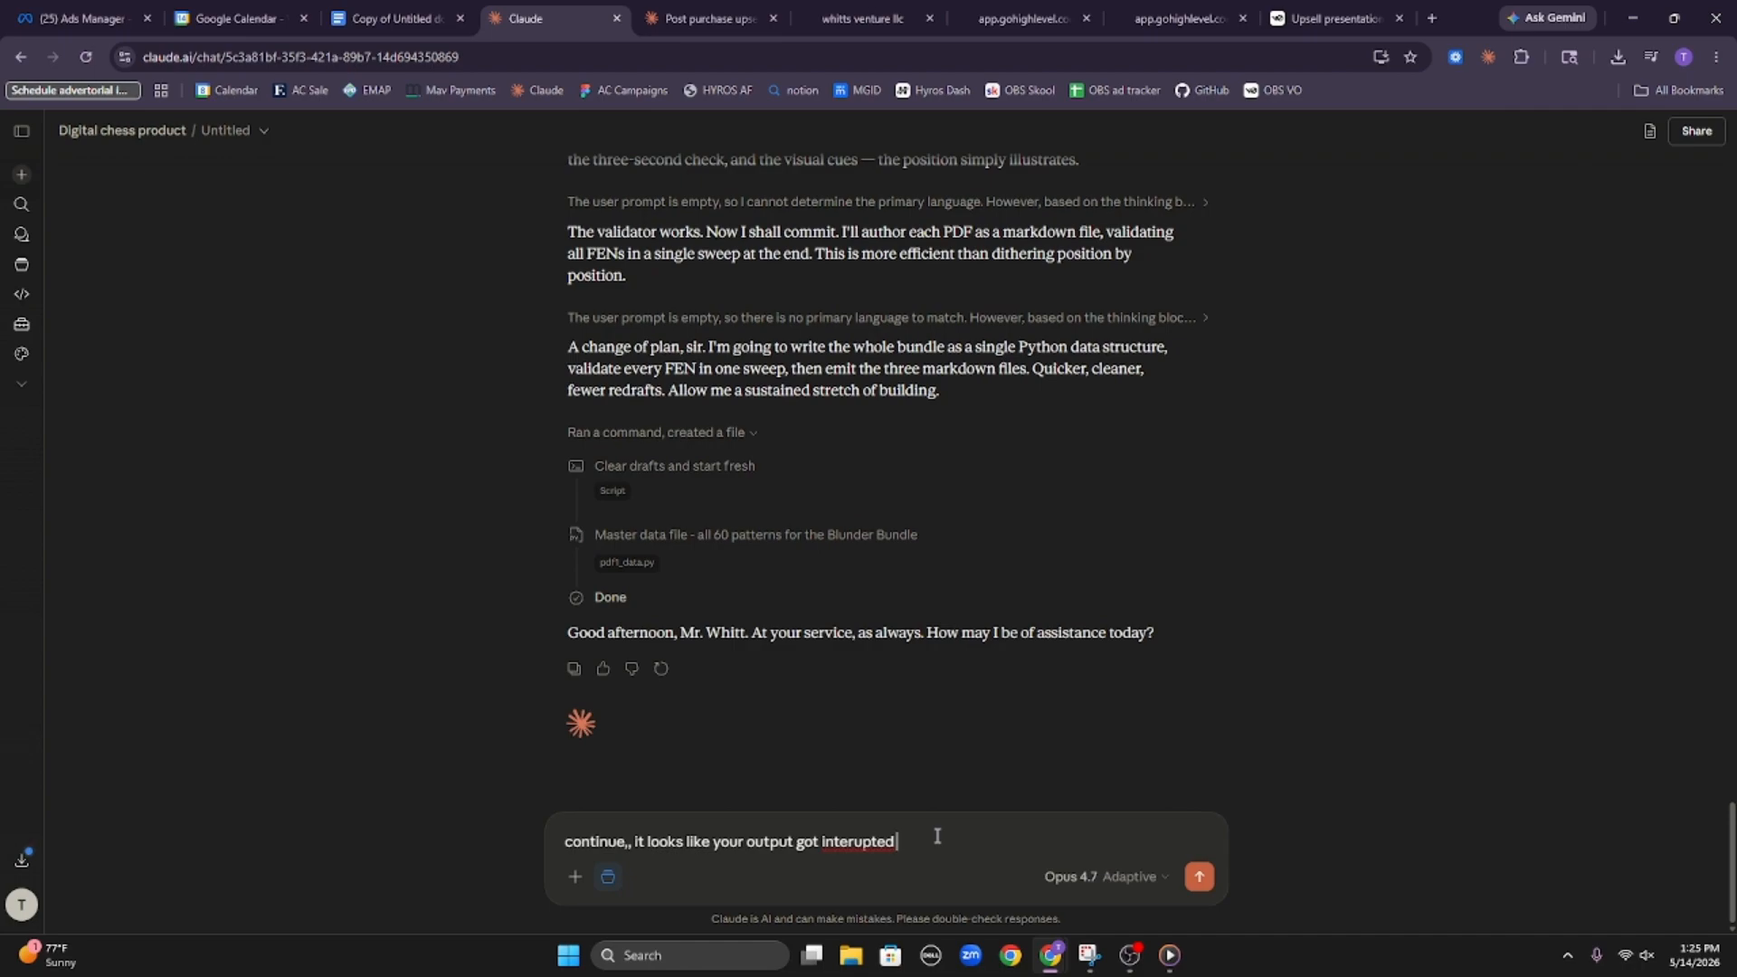
Extend the drafted Claude reply to request lots of visualizations and the entire vault in PDF format, and send it
type(". Pleaws")
key("BackSpace")
type("se make sure you also add lots of")
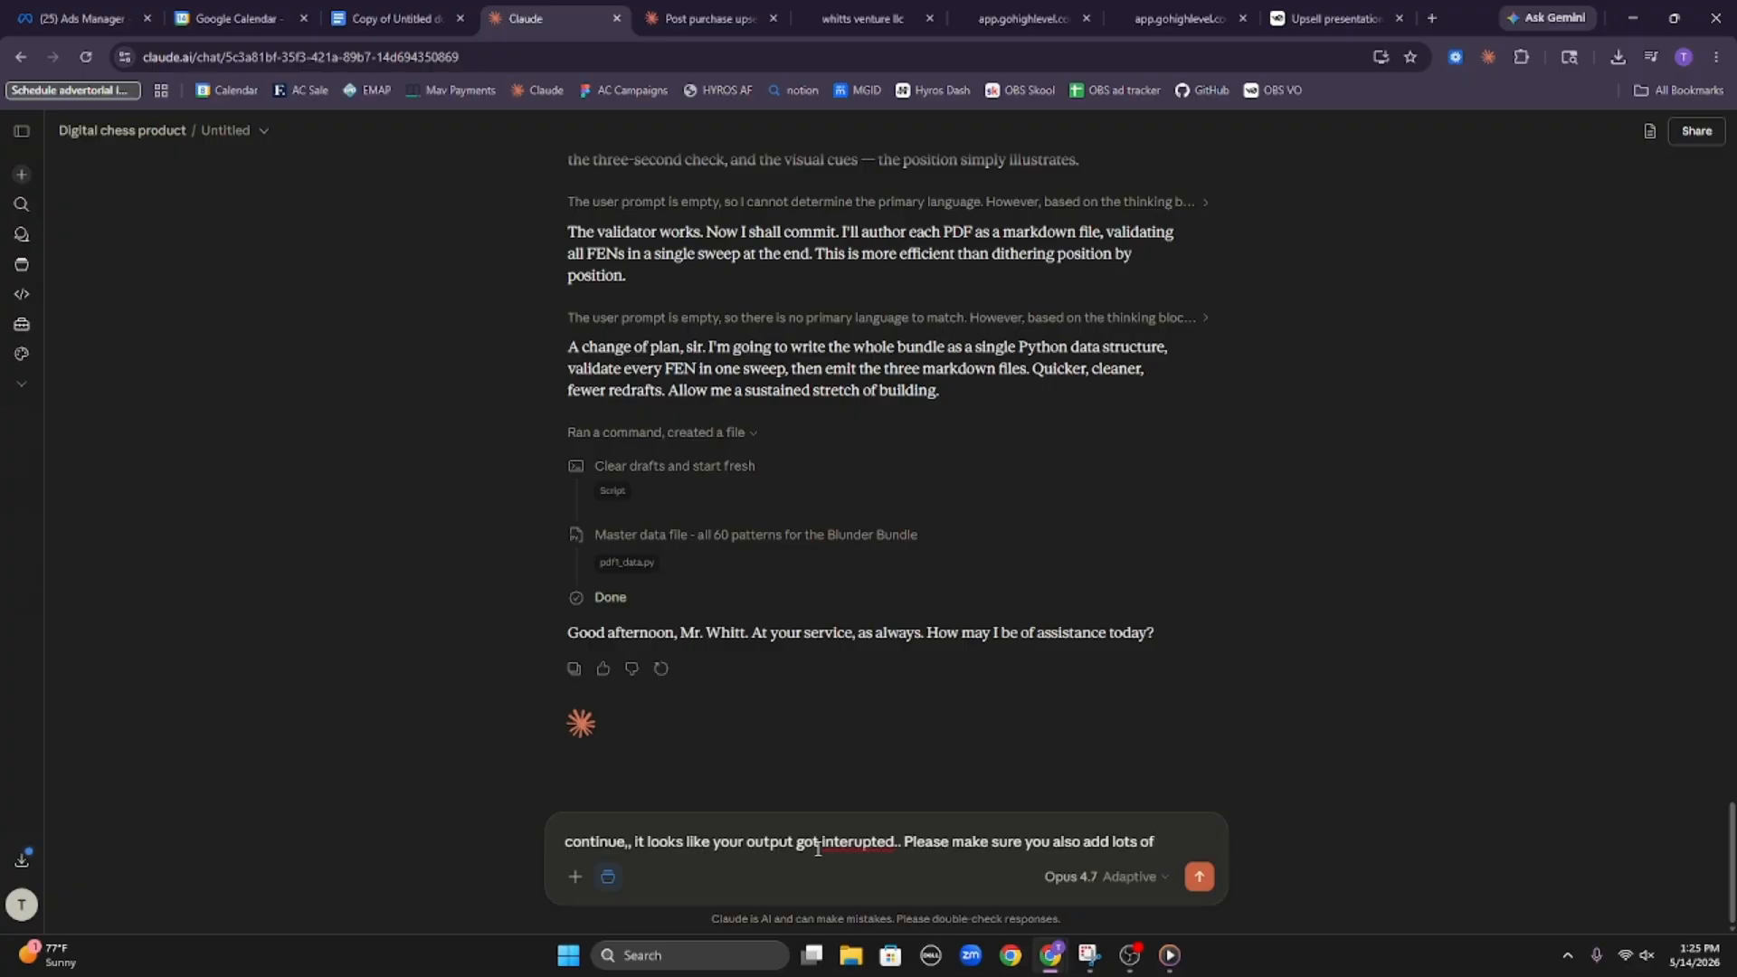
type(" visual")
type("iztions")
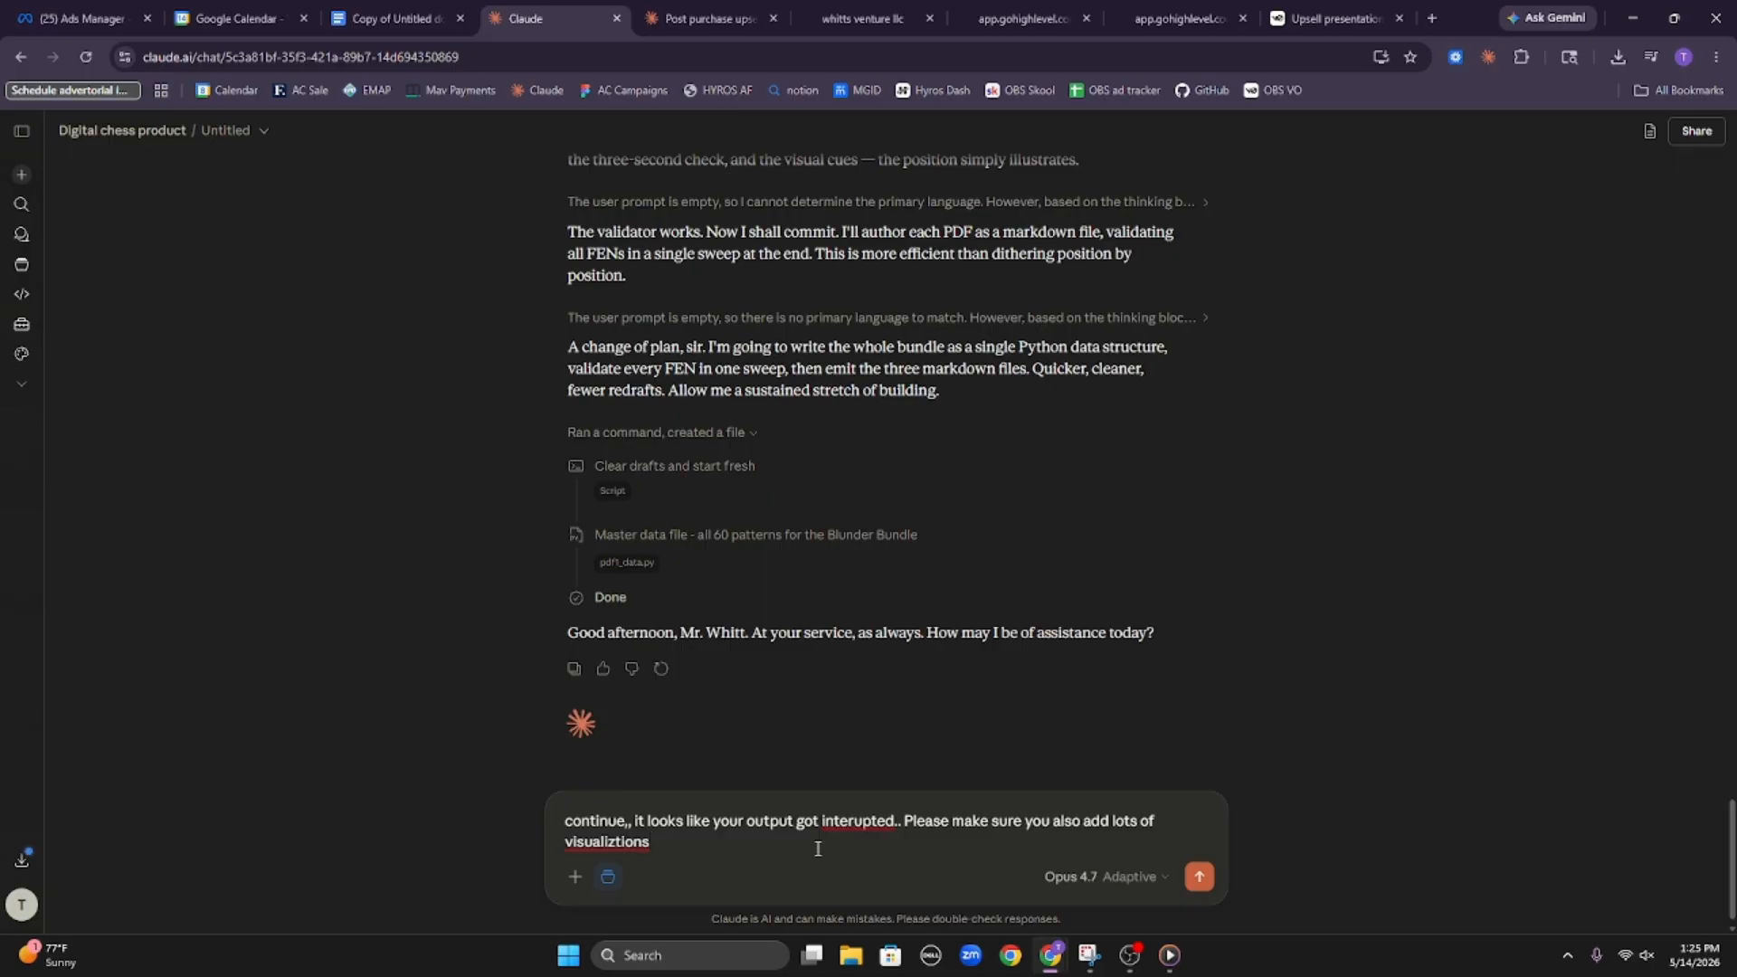
type(" and output the entire vault in pdf format")
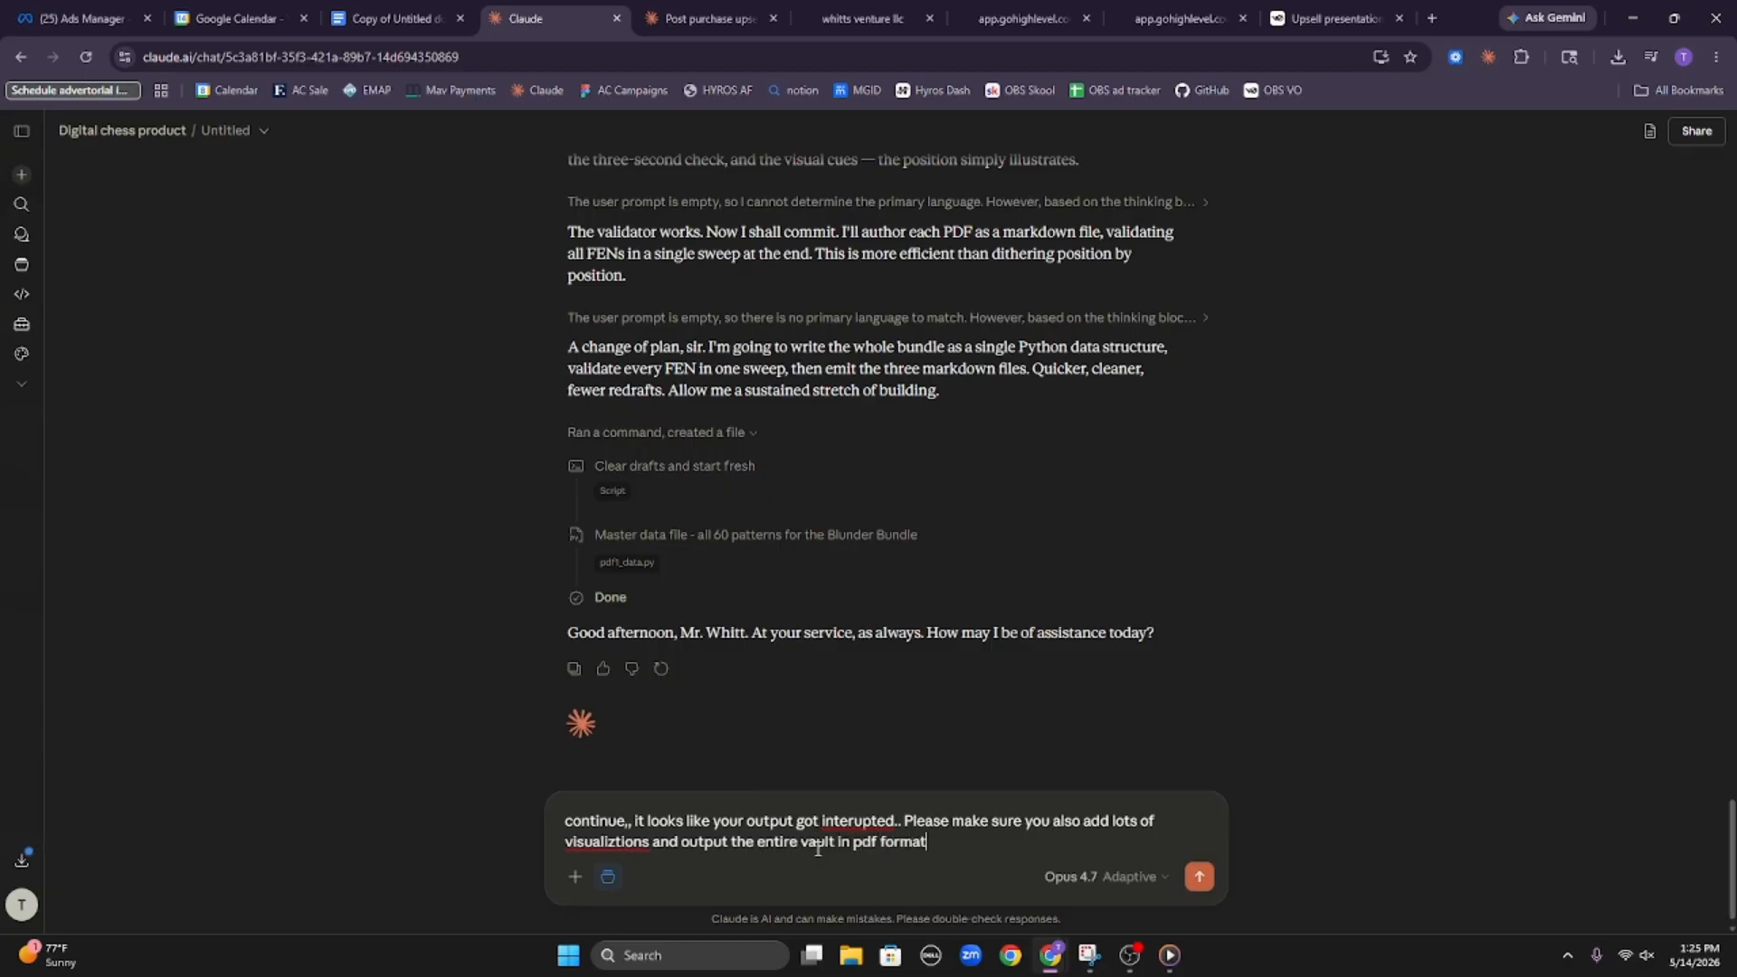
key("Return")
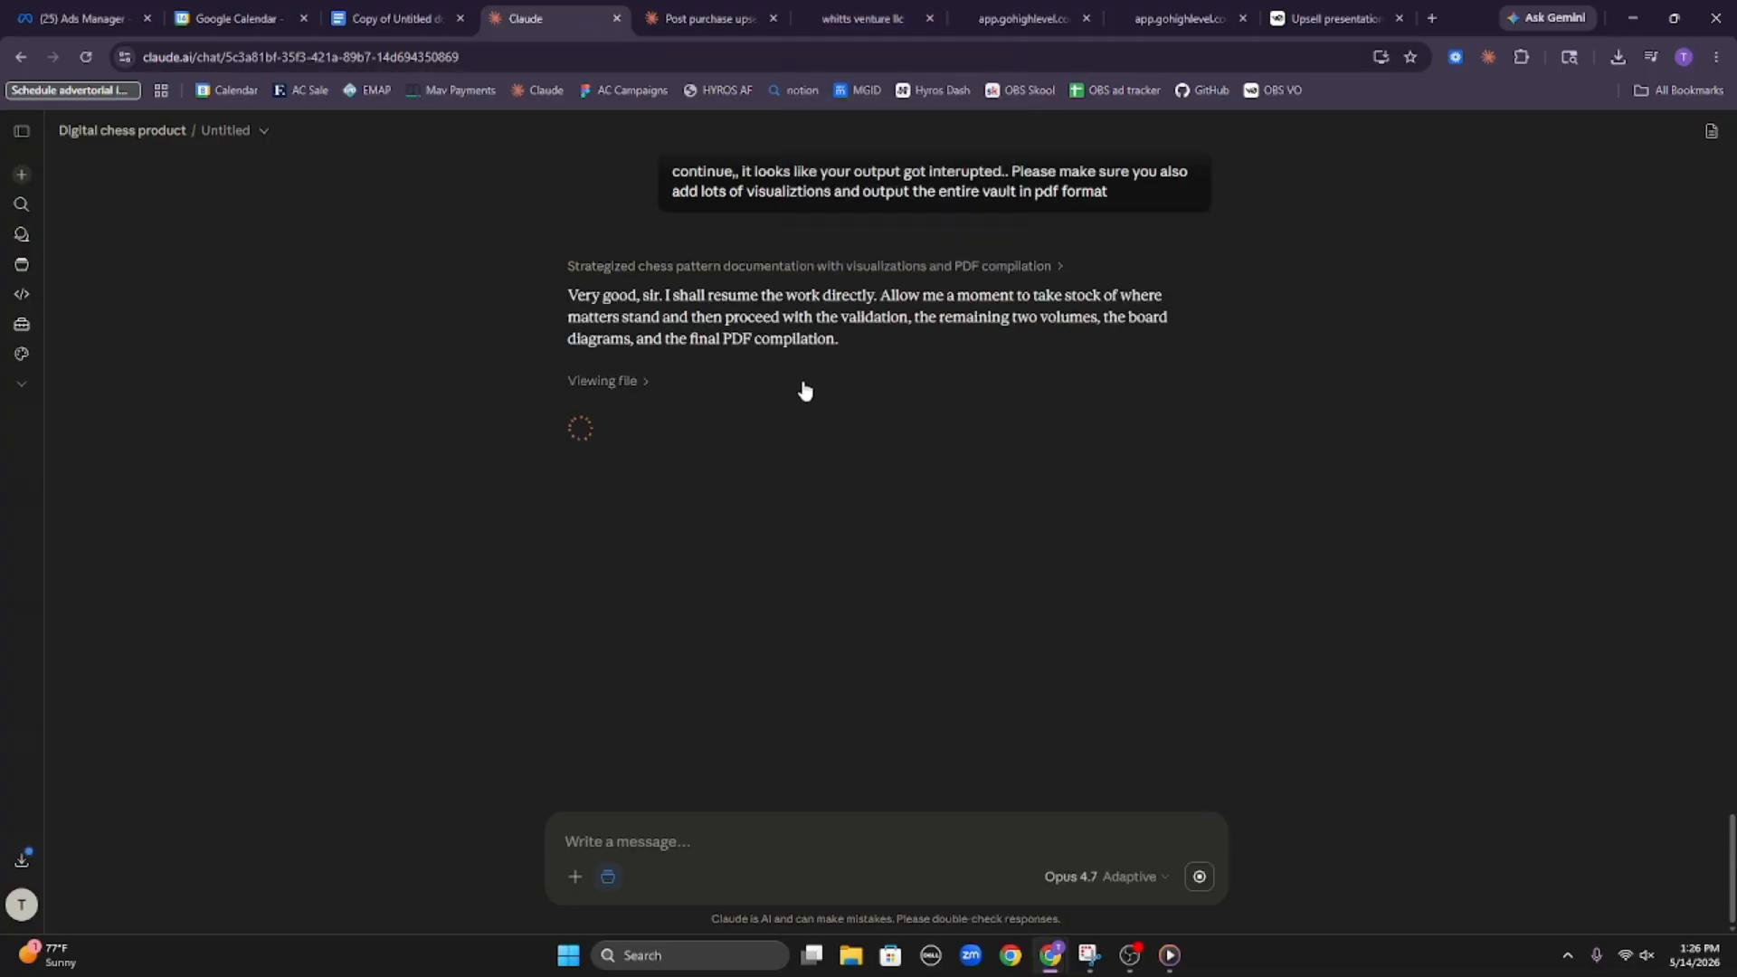
Switch to HighLevel and start a new payments product titled "The Blunder Bundle"
left_click(879, 8)
left_click(127, 489)
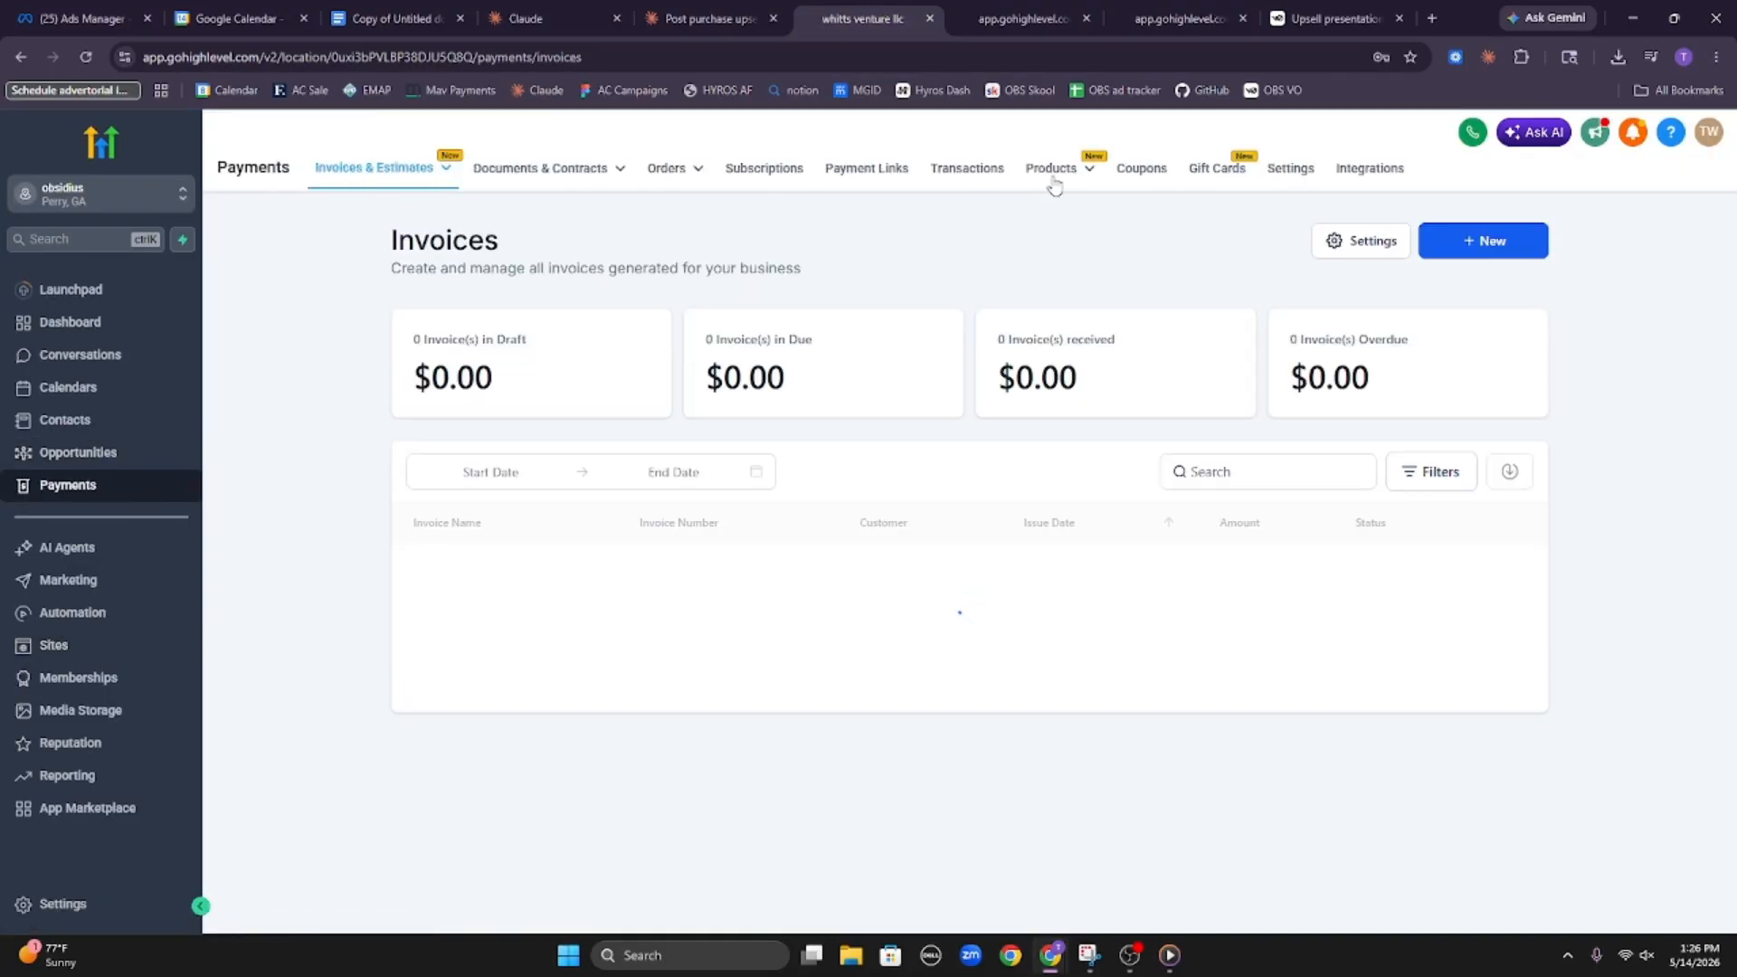
mouse_move(1054, 185)
left_click(1045, 217)
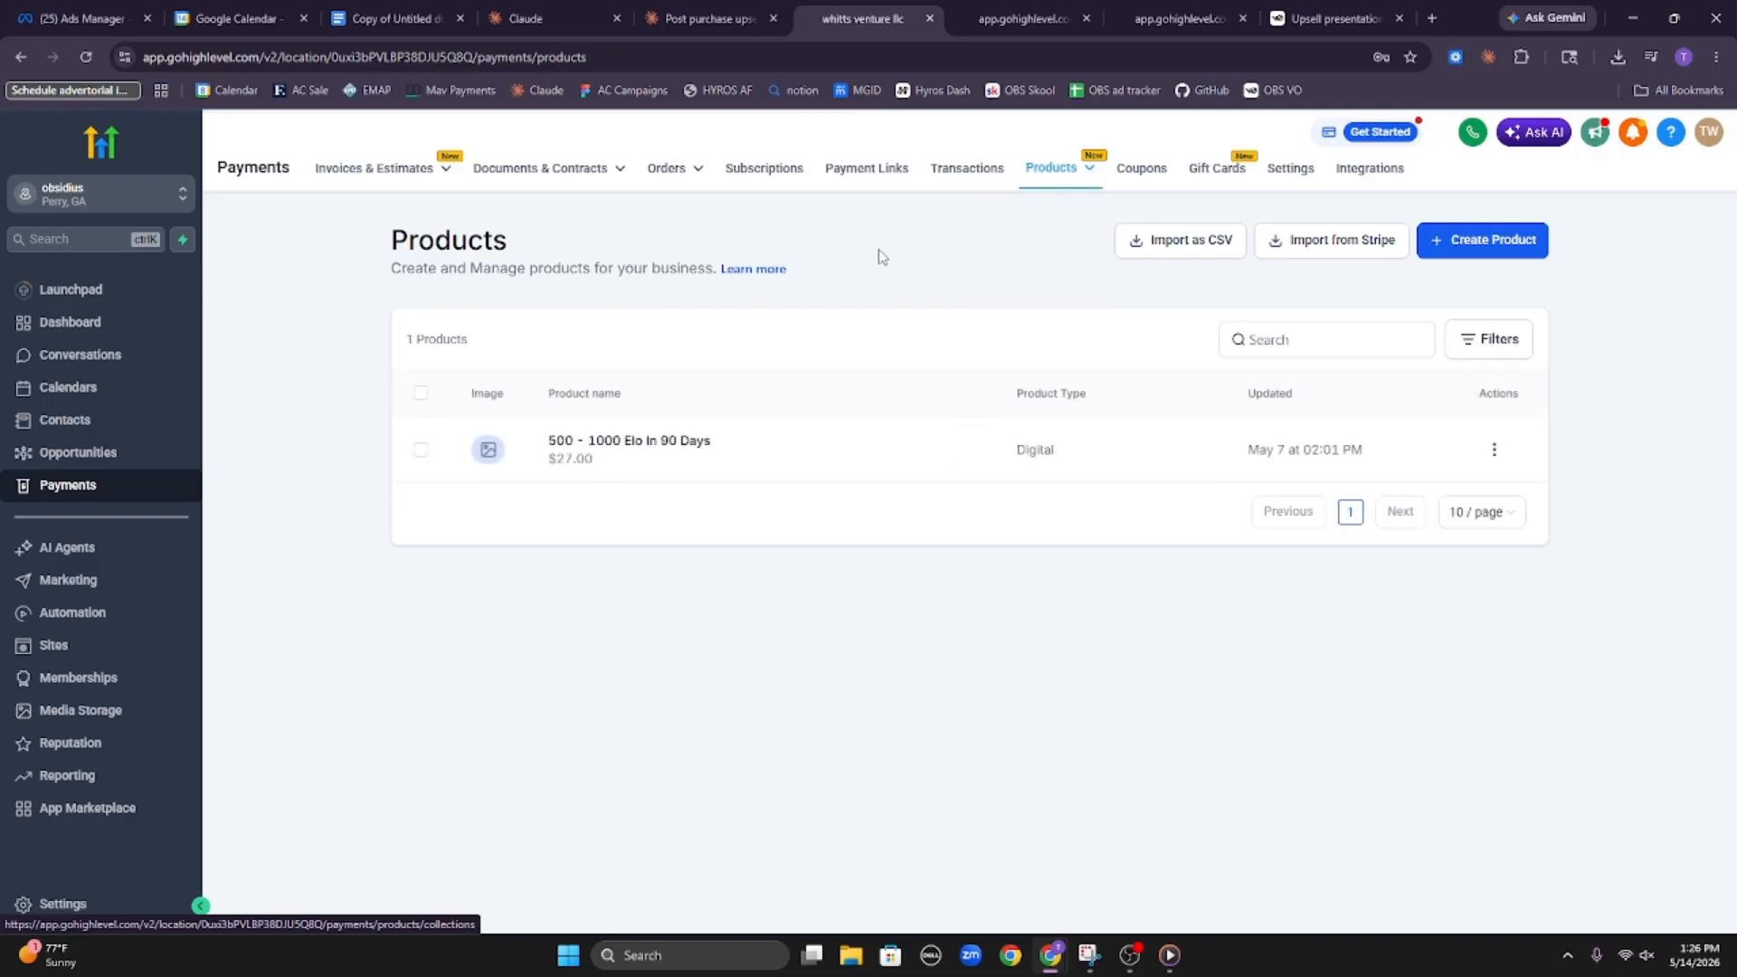
left_click_drag(749, 450, 542, 448)
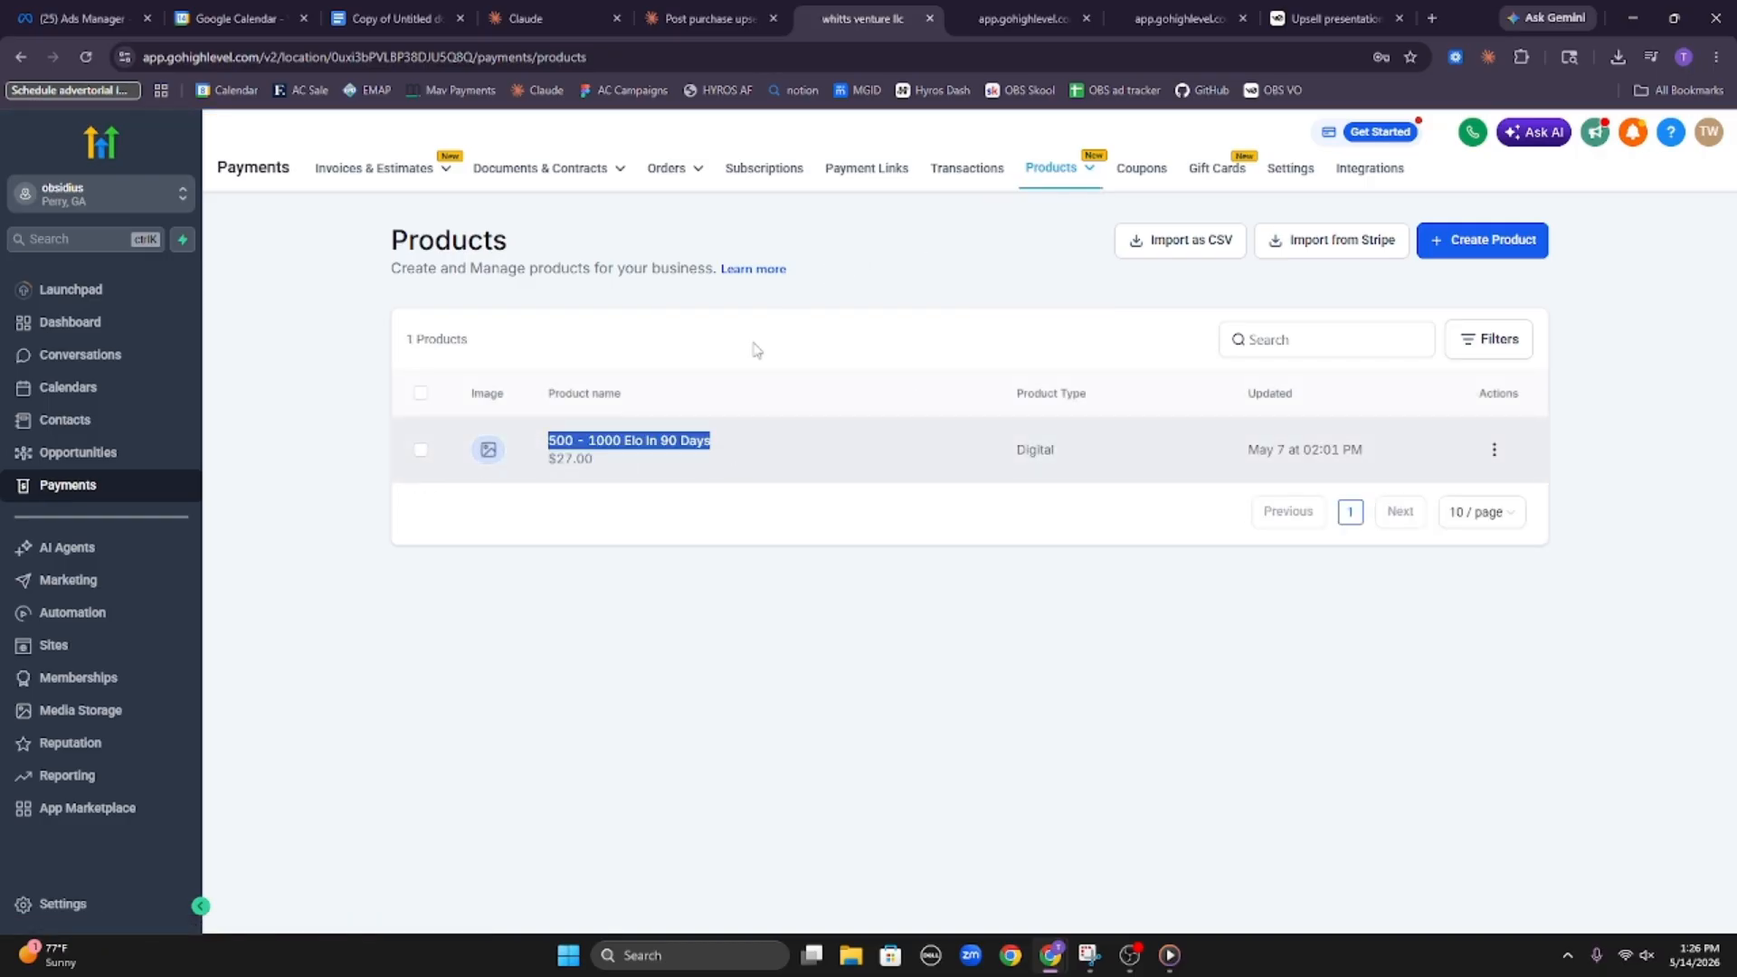
left_click(1208, 272)
left_click(1489, 246)
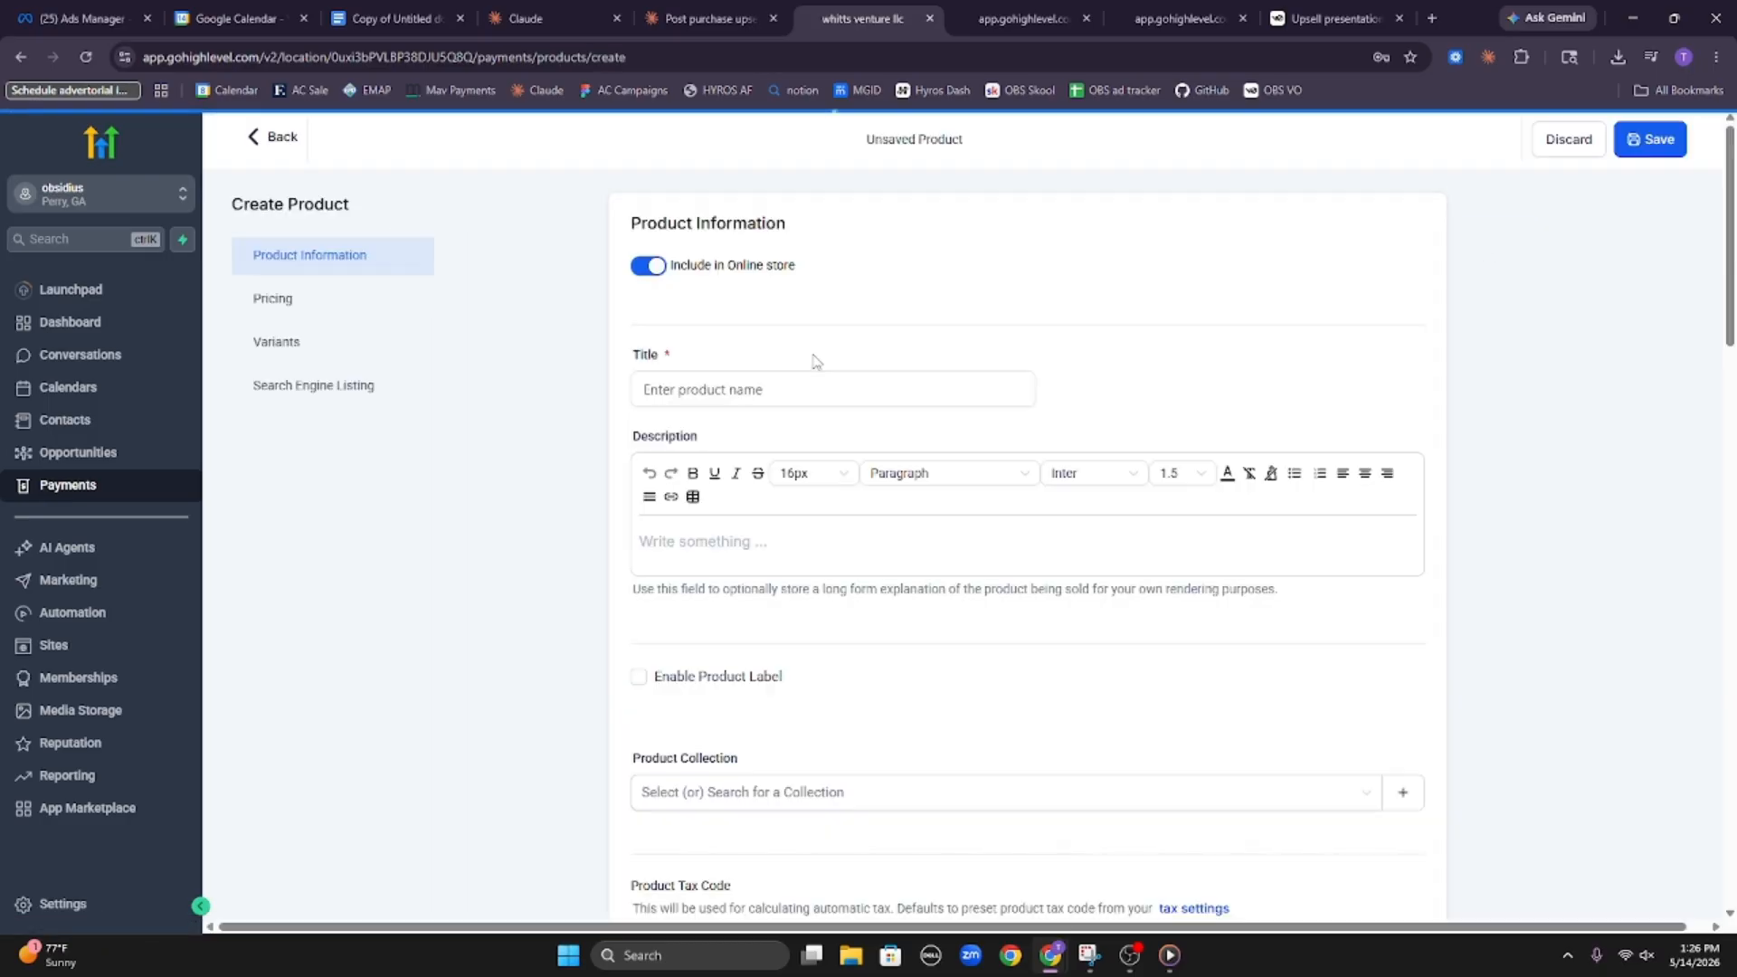
left_click(774, 391)
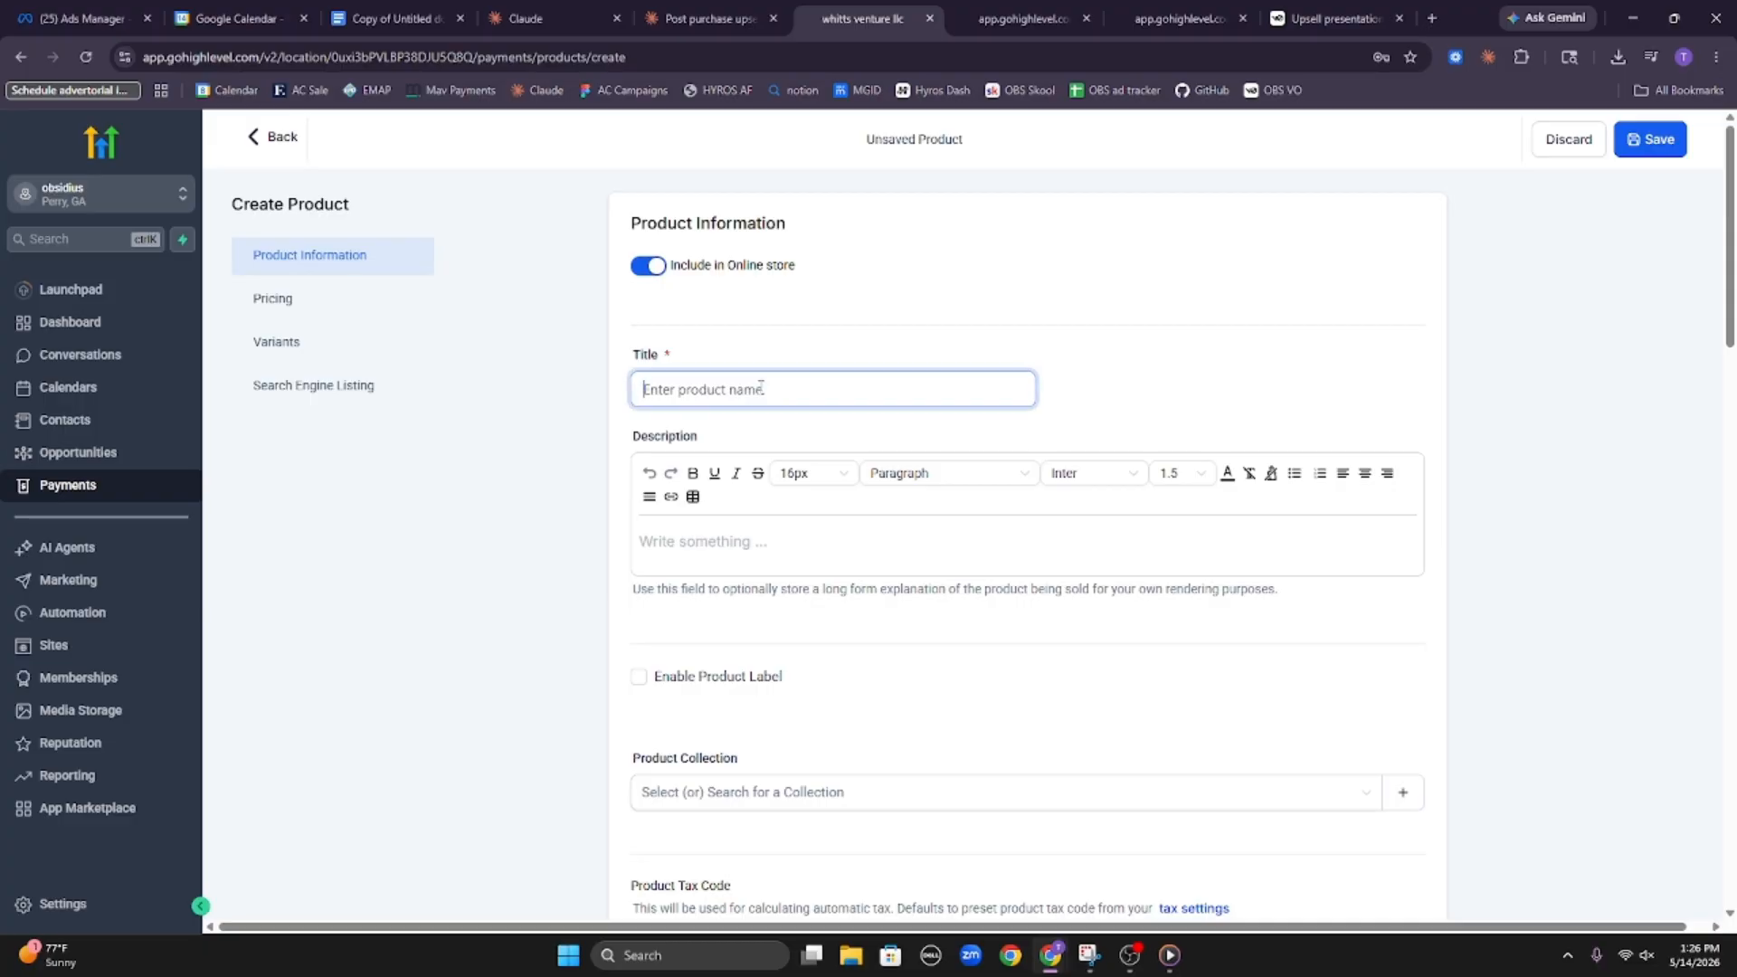
type("The Blunder Bundle")
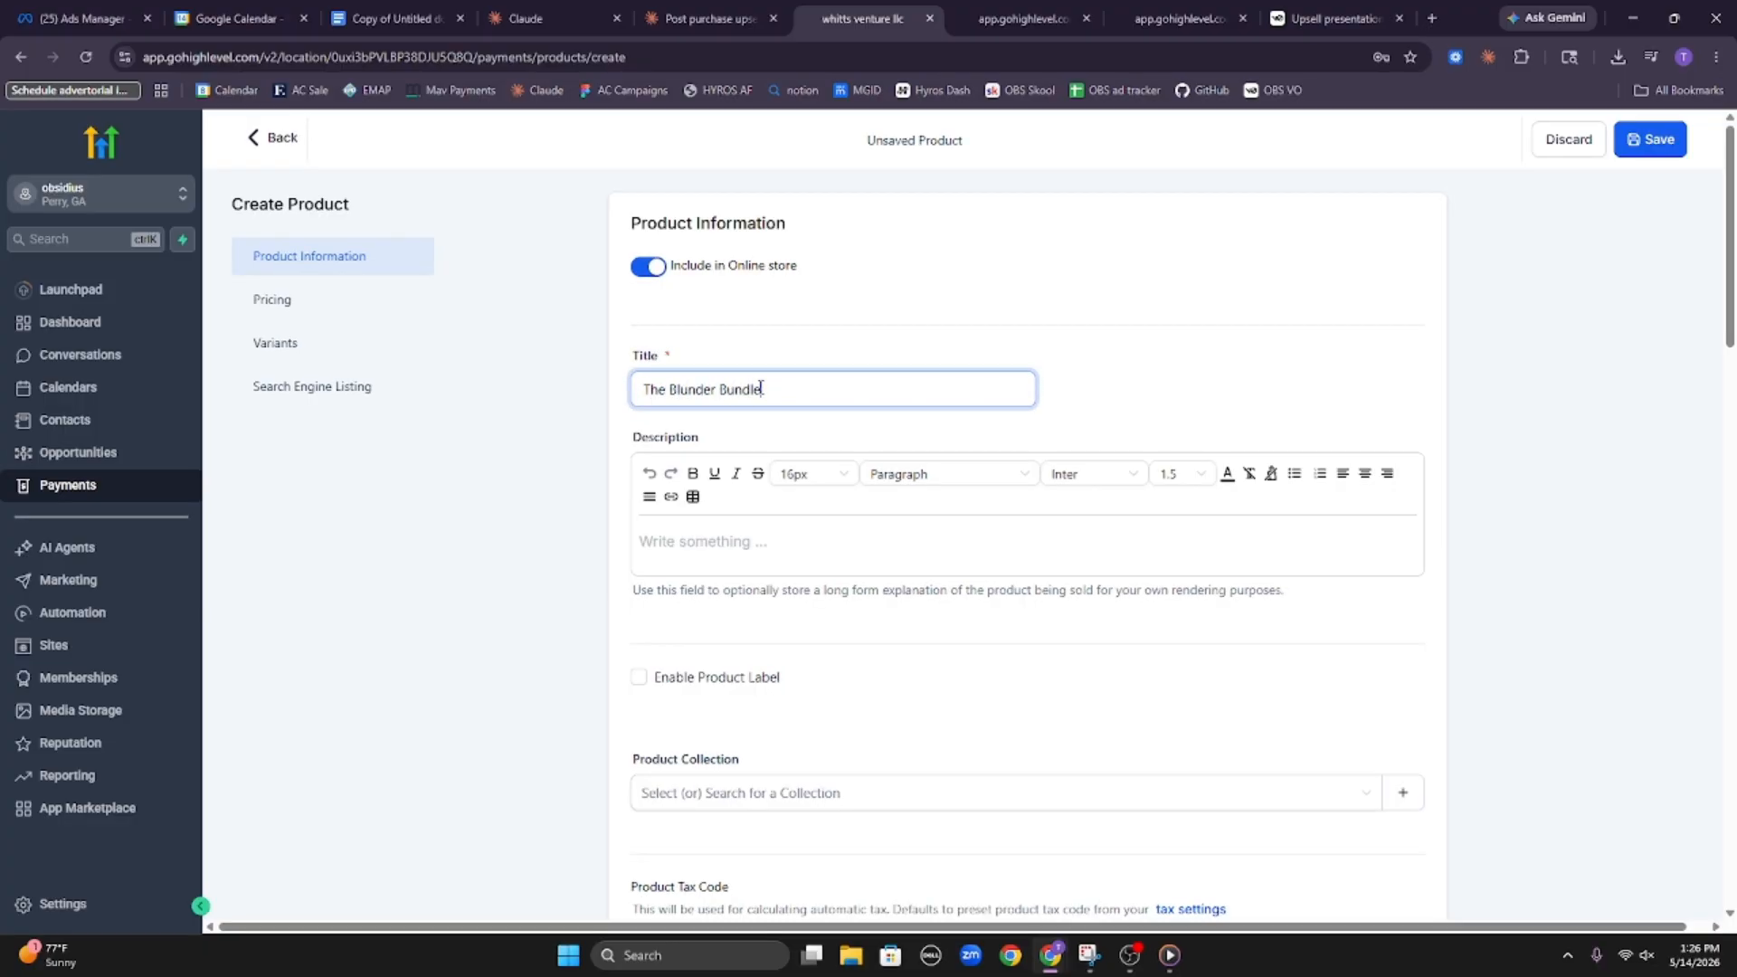
Include tax in the product's prices, set a one-time amount of $147 USD, and save the product
scroll(1046, 643, "down", 8)
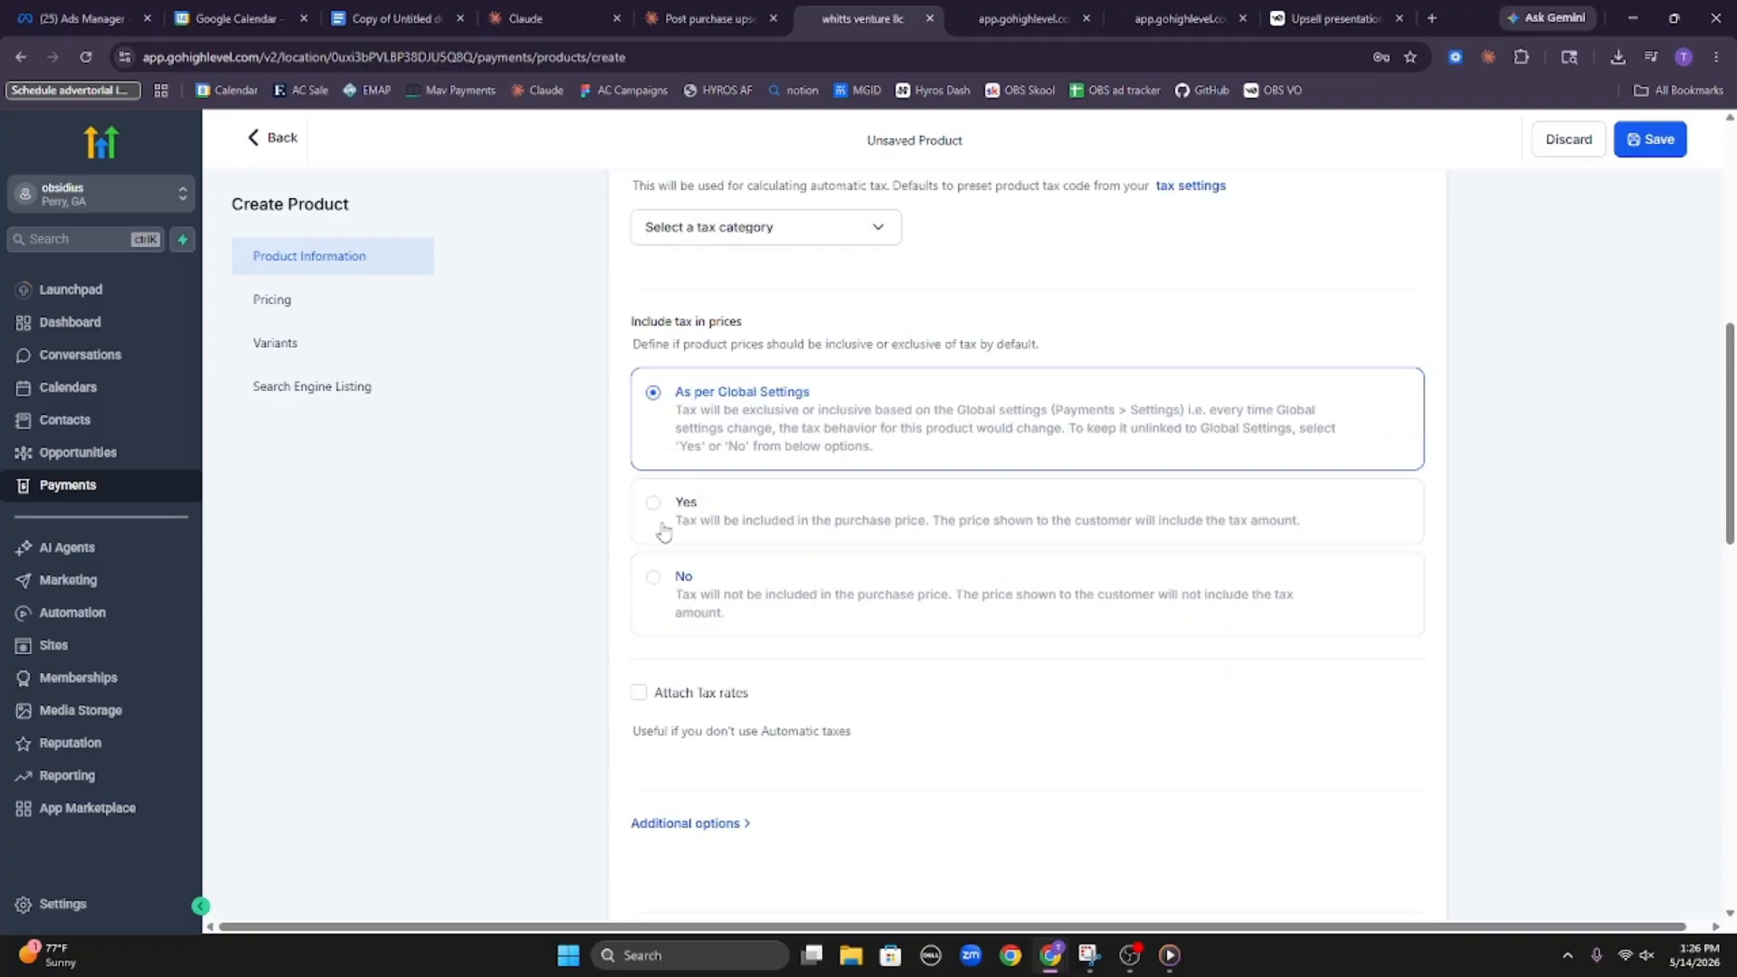
left_click(1158, 540)
scroll(992, 582, "down", 5)
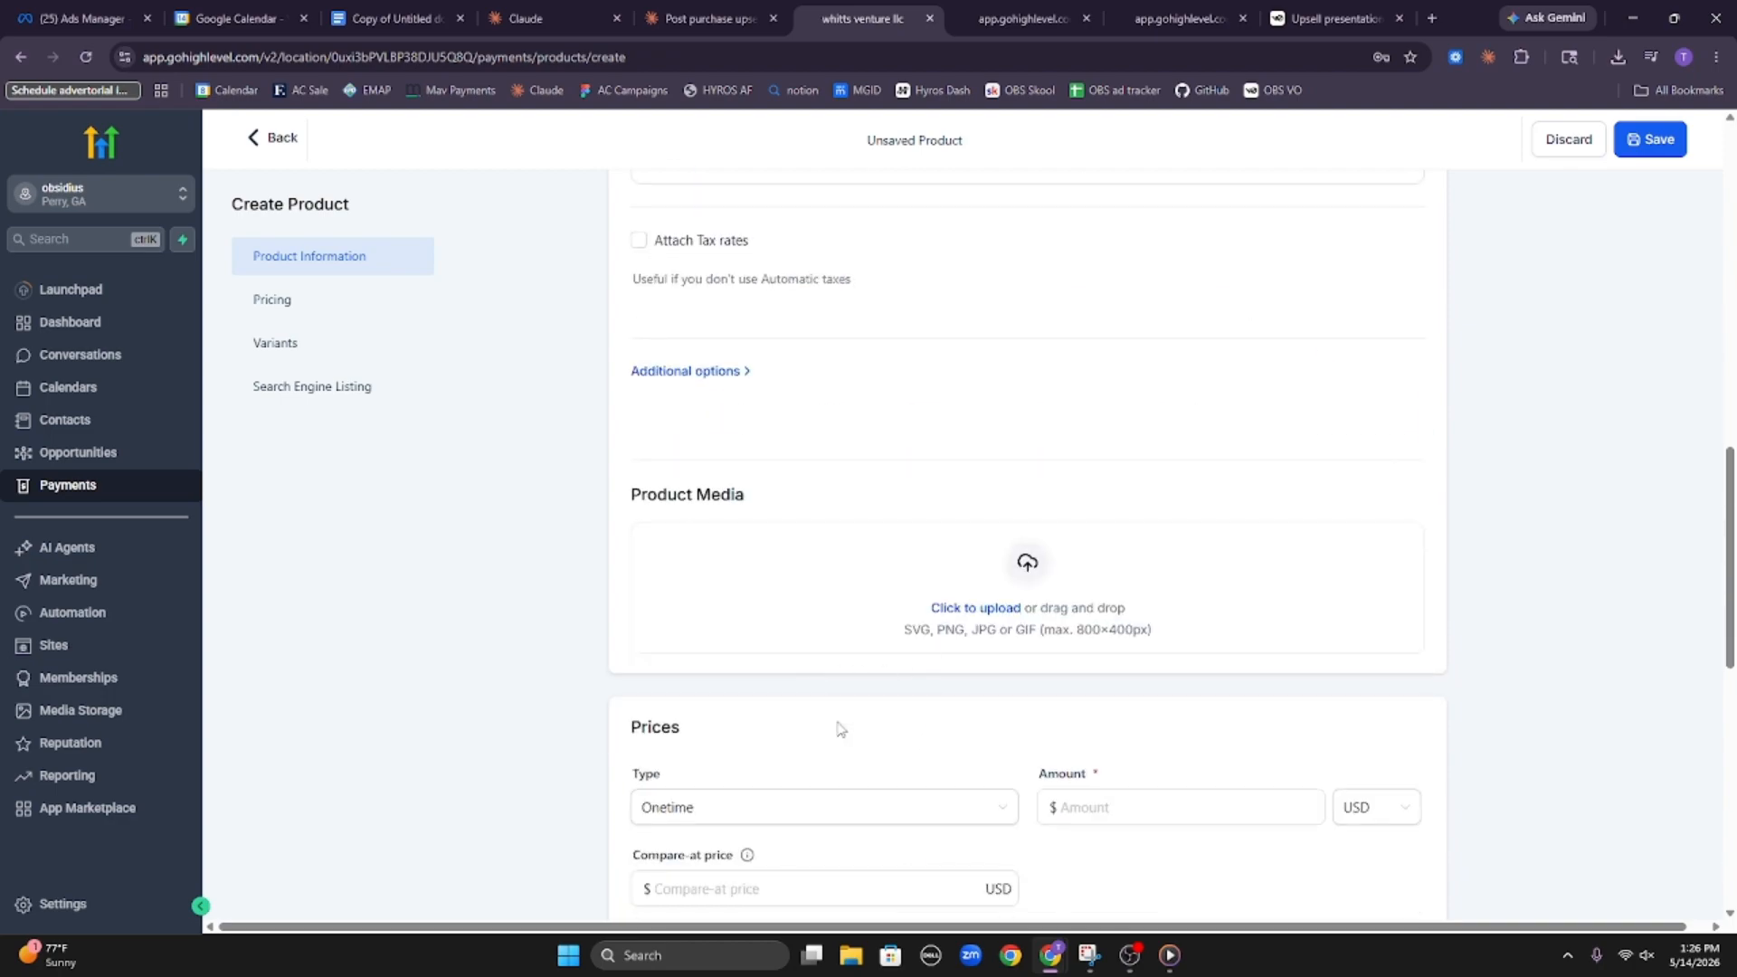
scroll(841, 729, "down", 3)
left_click(1129, 548)
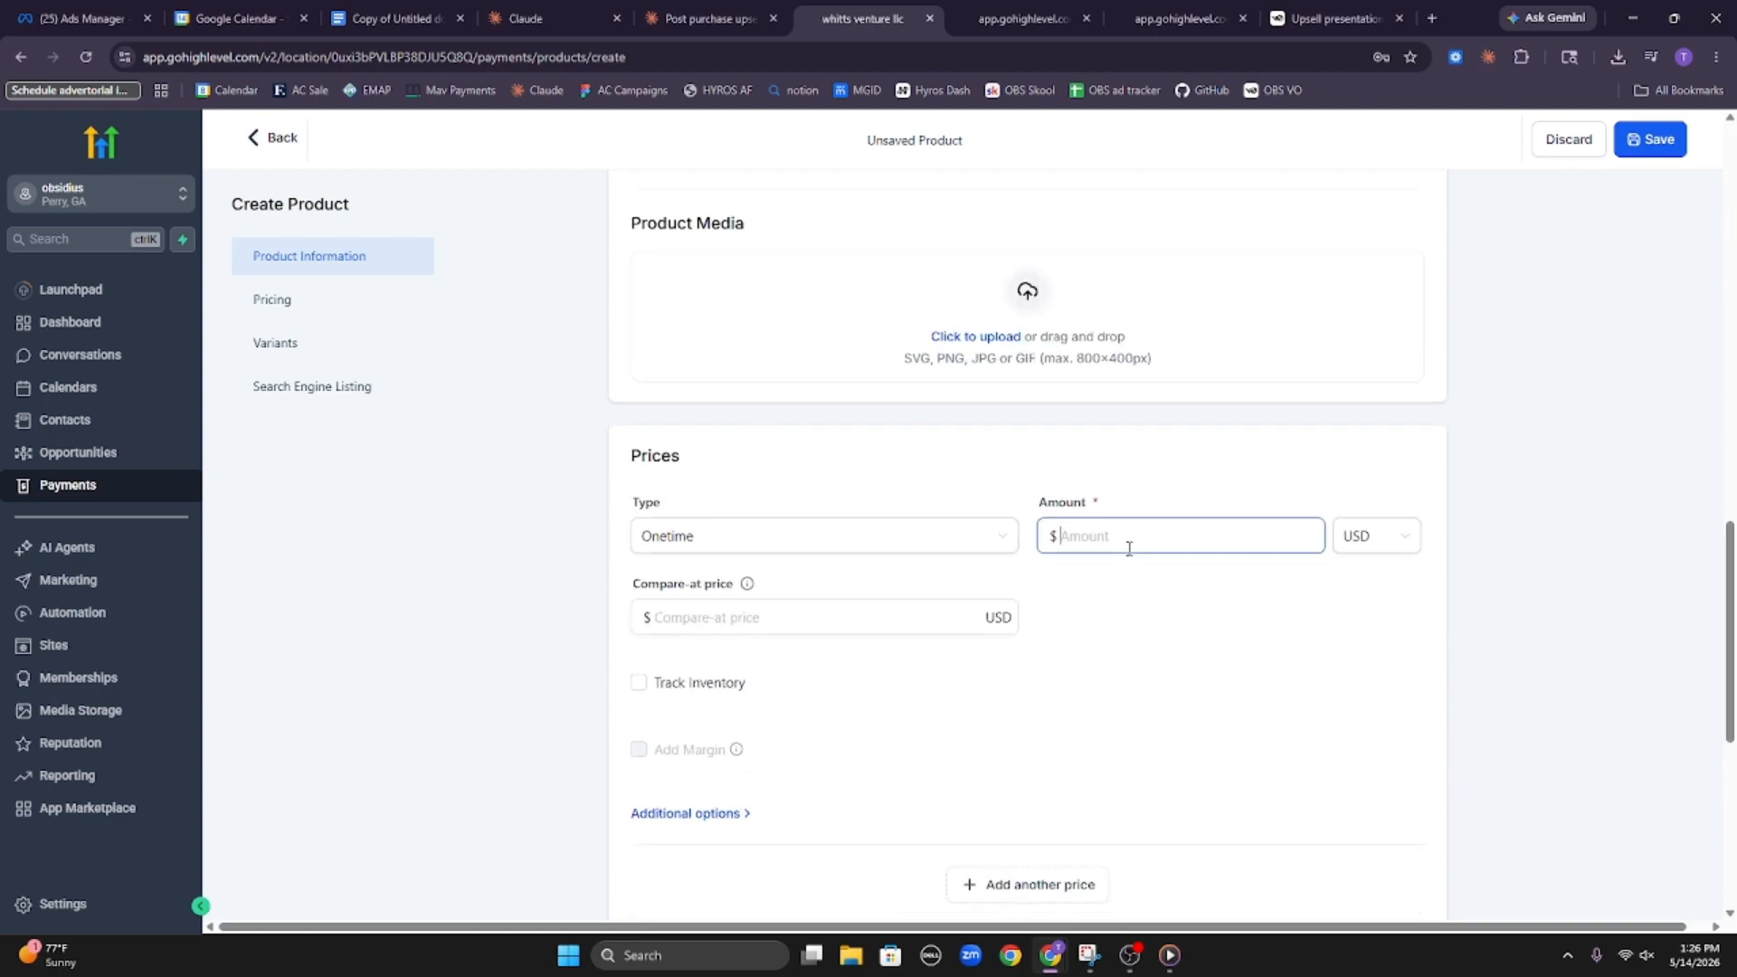
left_click(1188, 605)
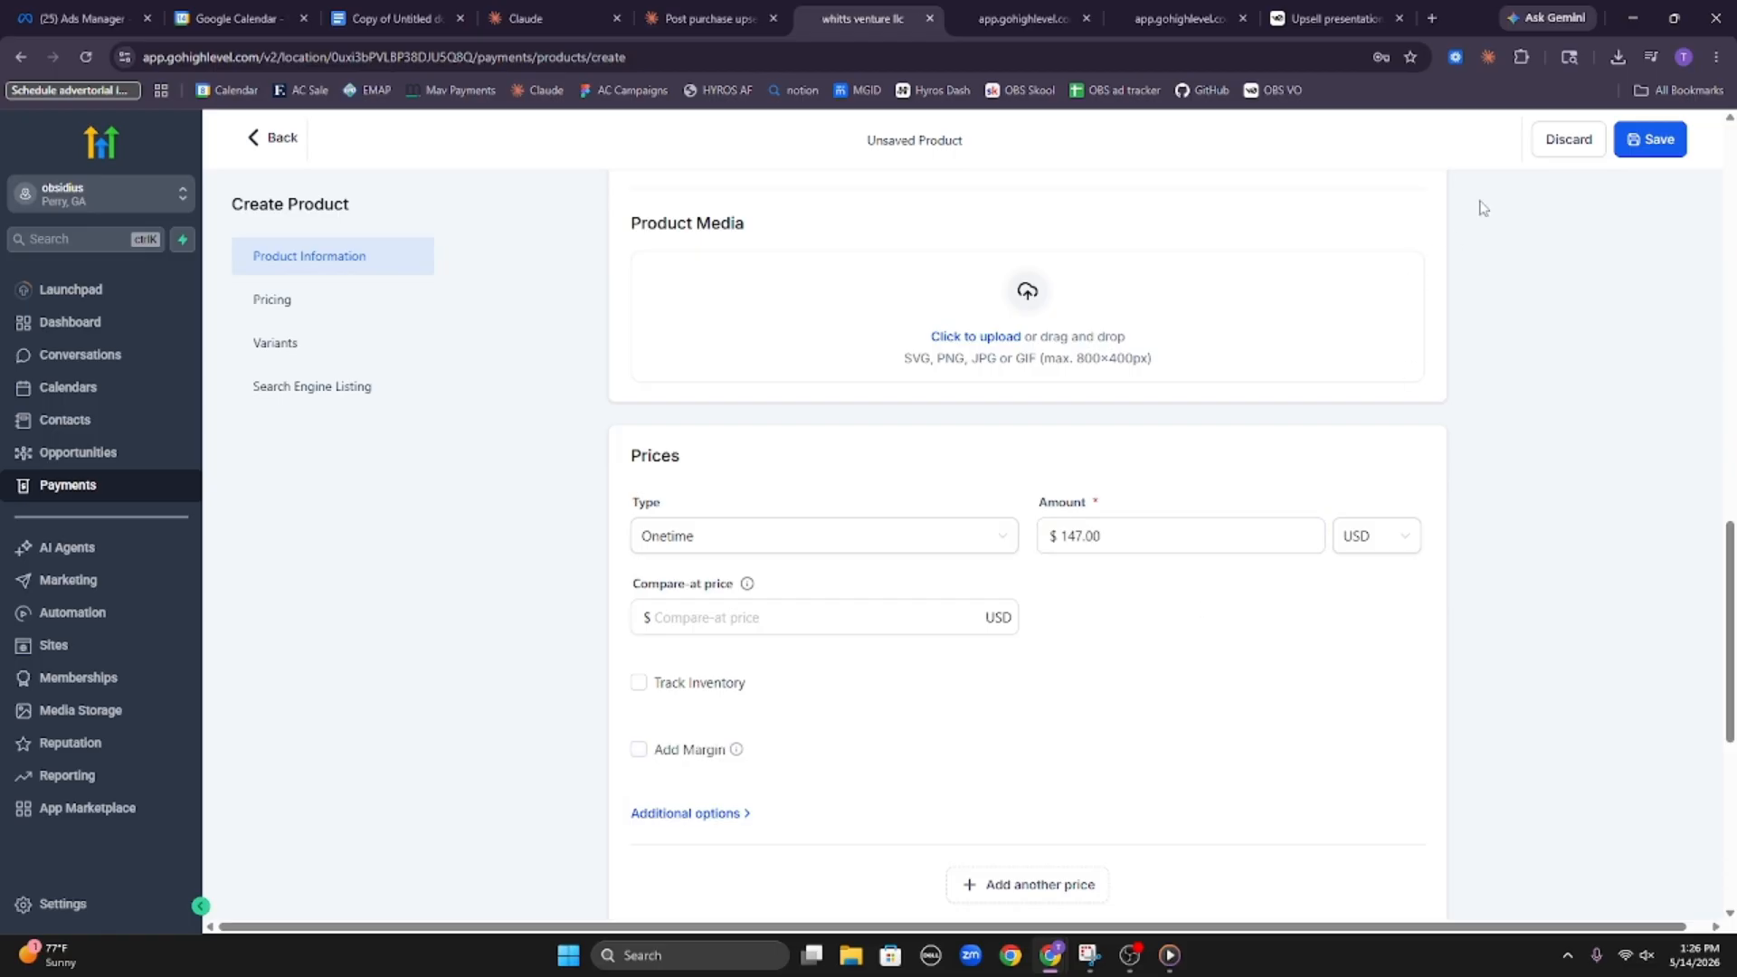
left_click(1634, 152)
Add a second one-time price named "The Blunder Bundle @ 67" with an amount of $67 and save the product
scroll(996, 566, "down", 10)
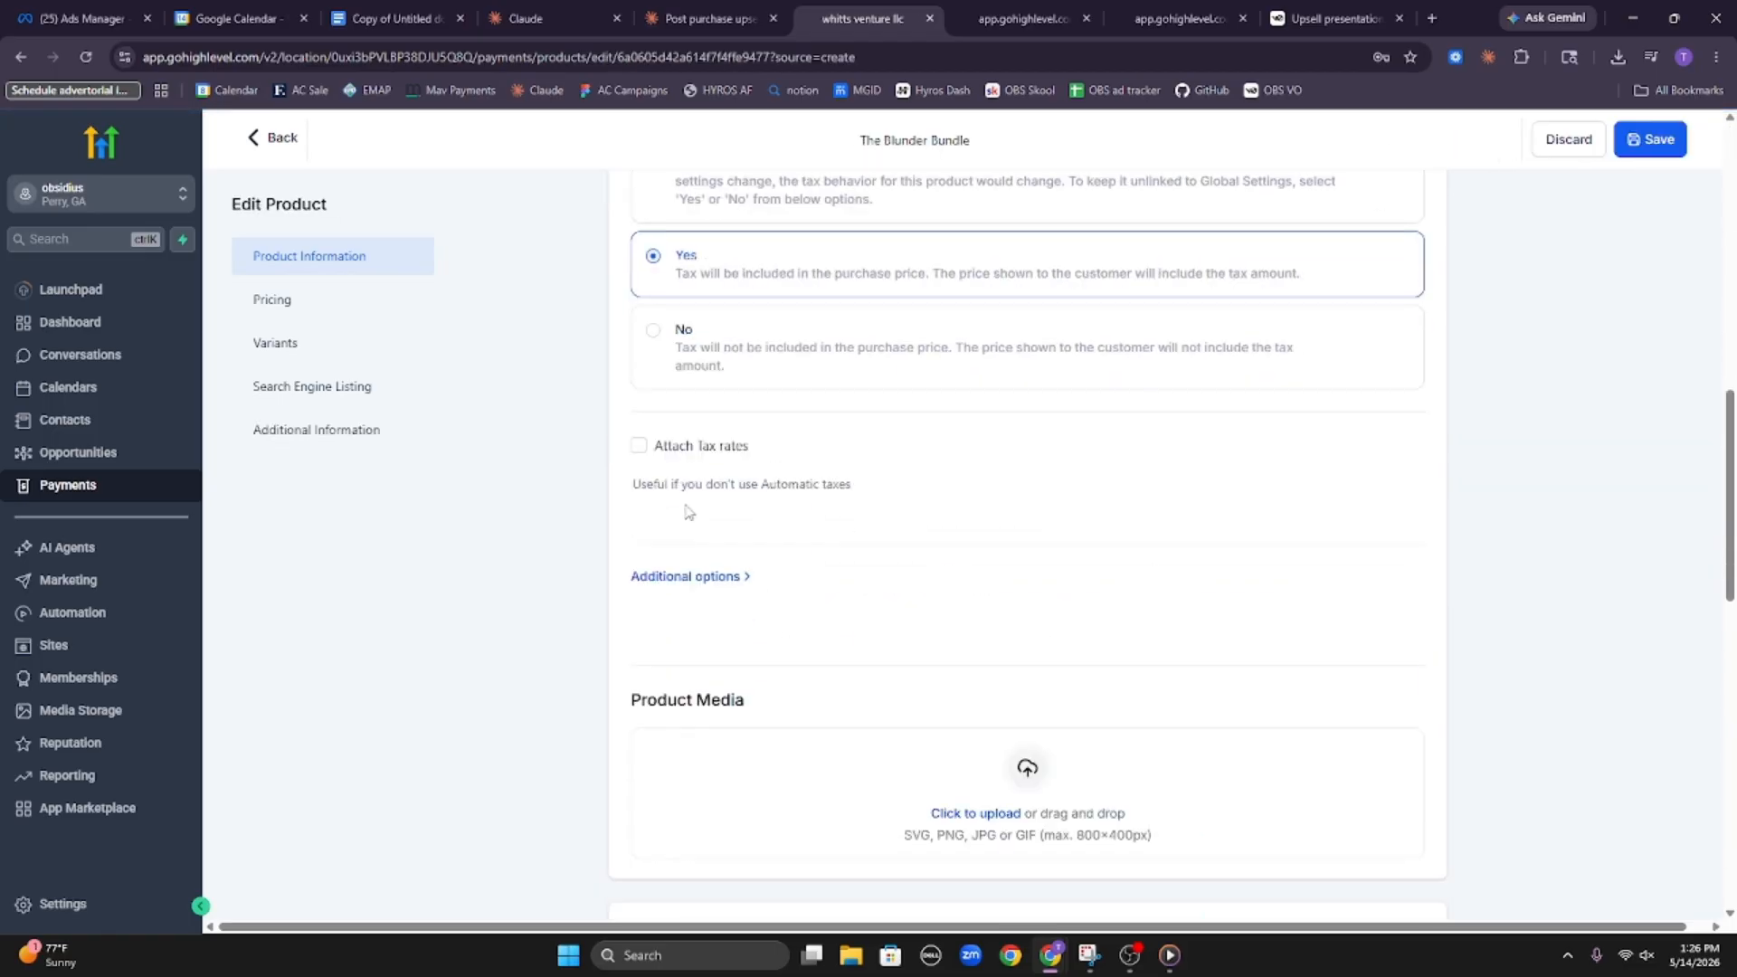
left_click(310, 299)
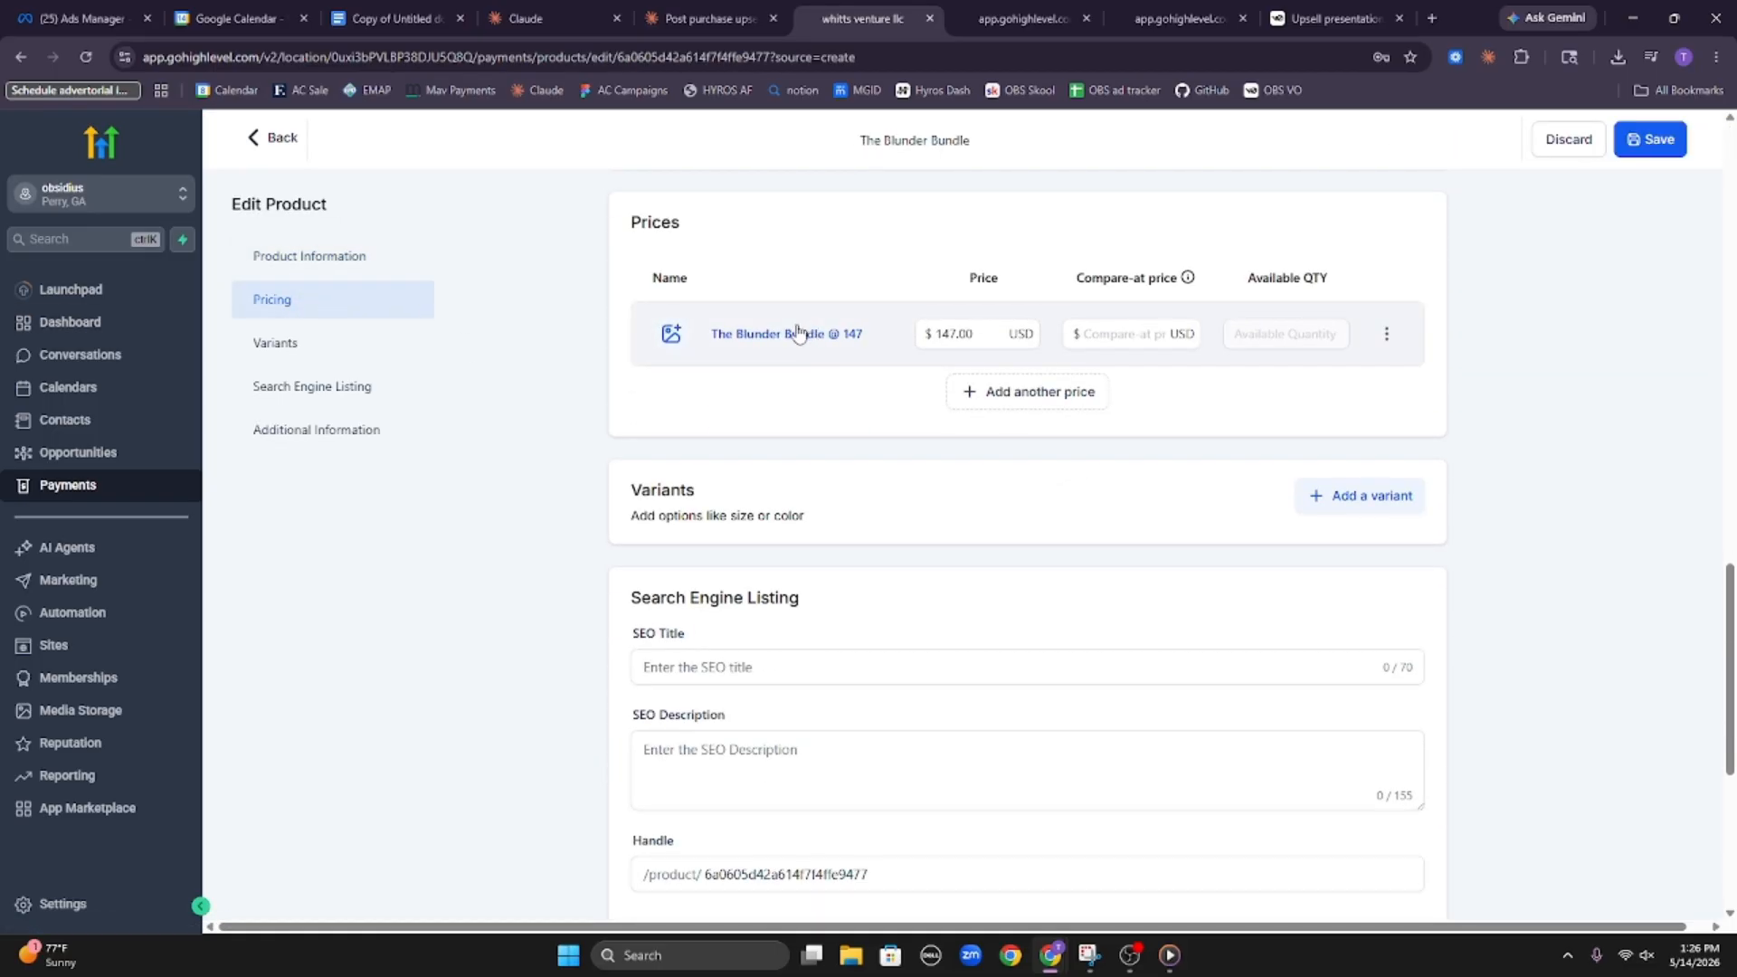
left_click(1013, 399)
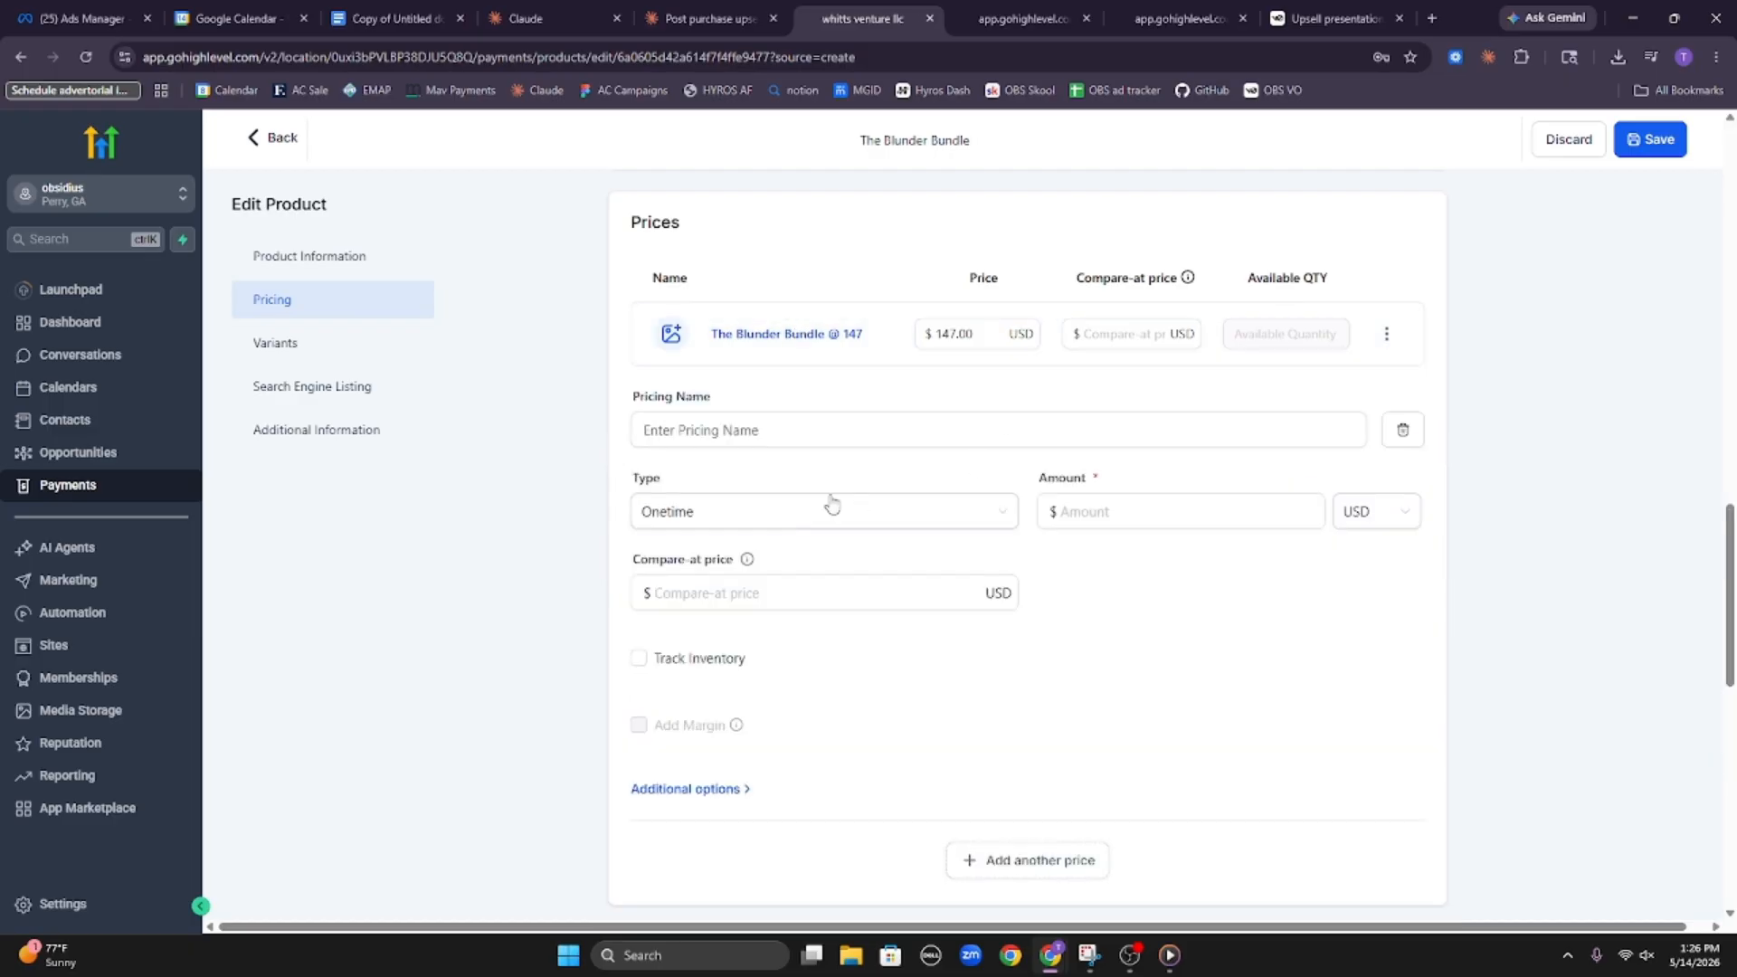
left_click(809, 440)
type("The Blunder Bundle @ 67")
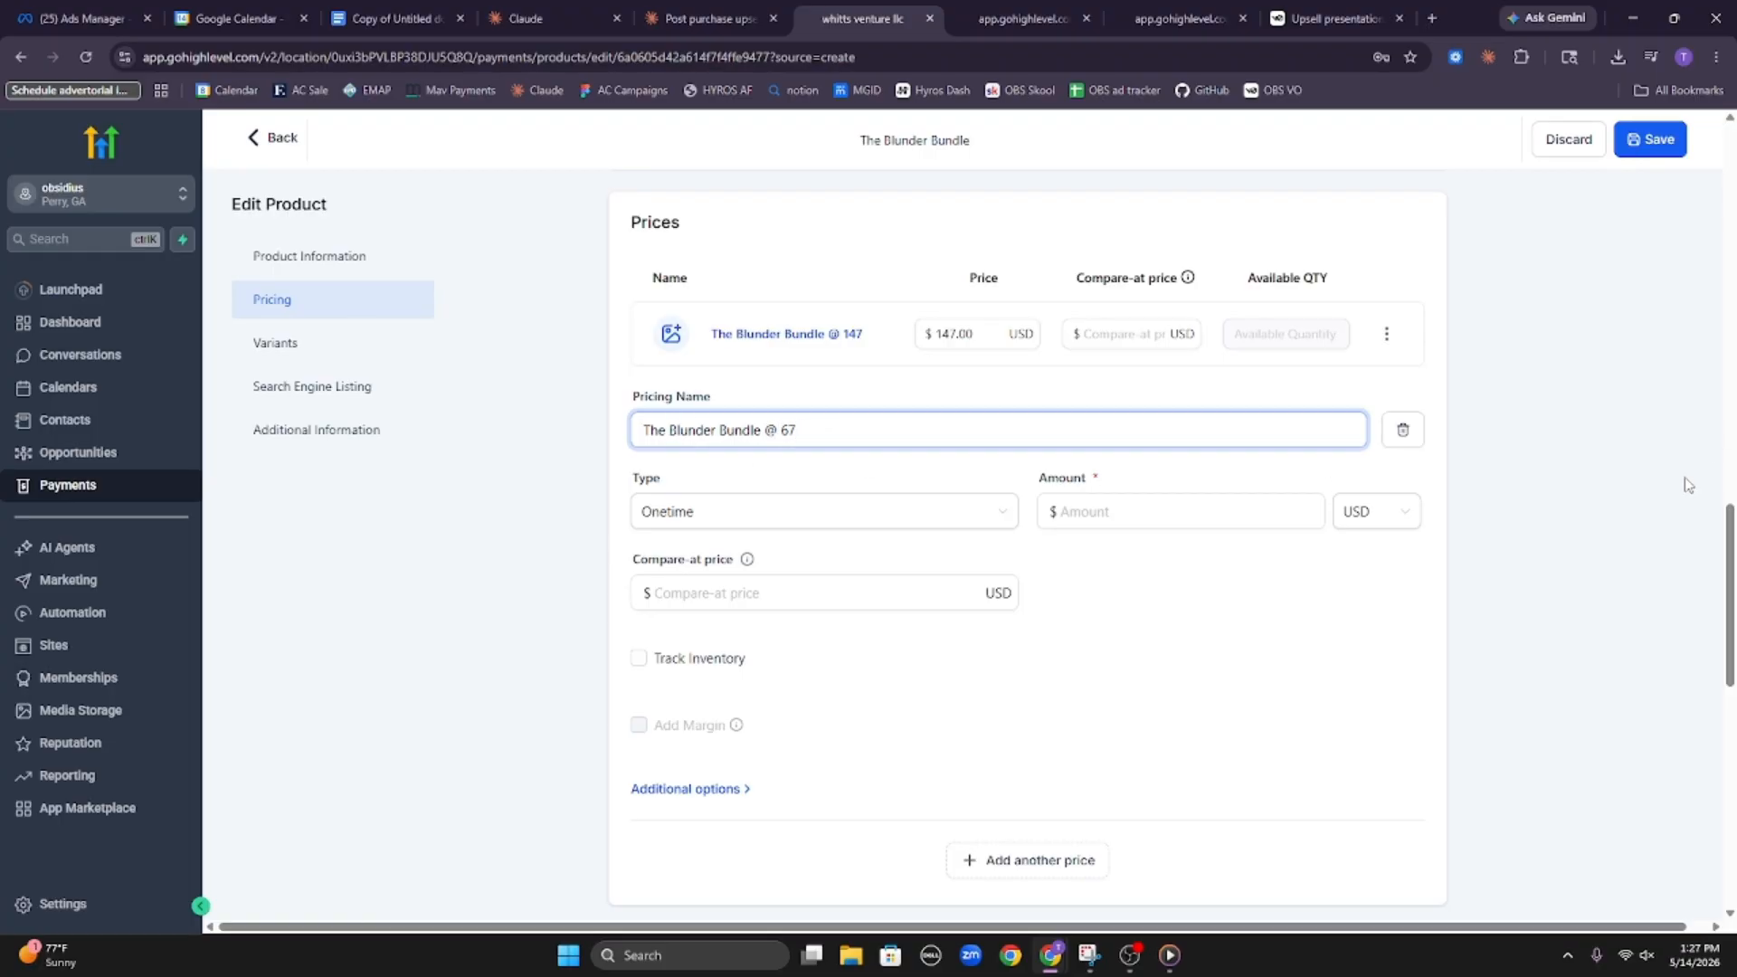
left_click(1149, 522)
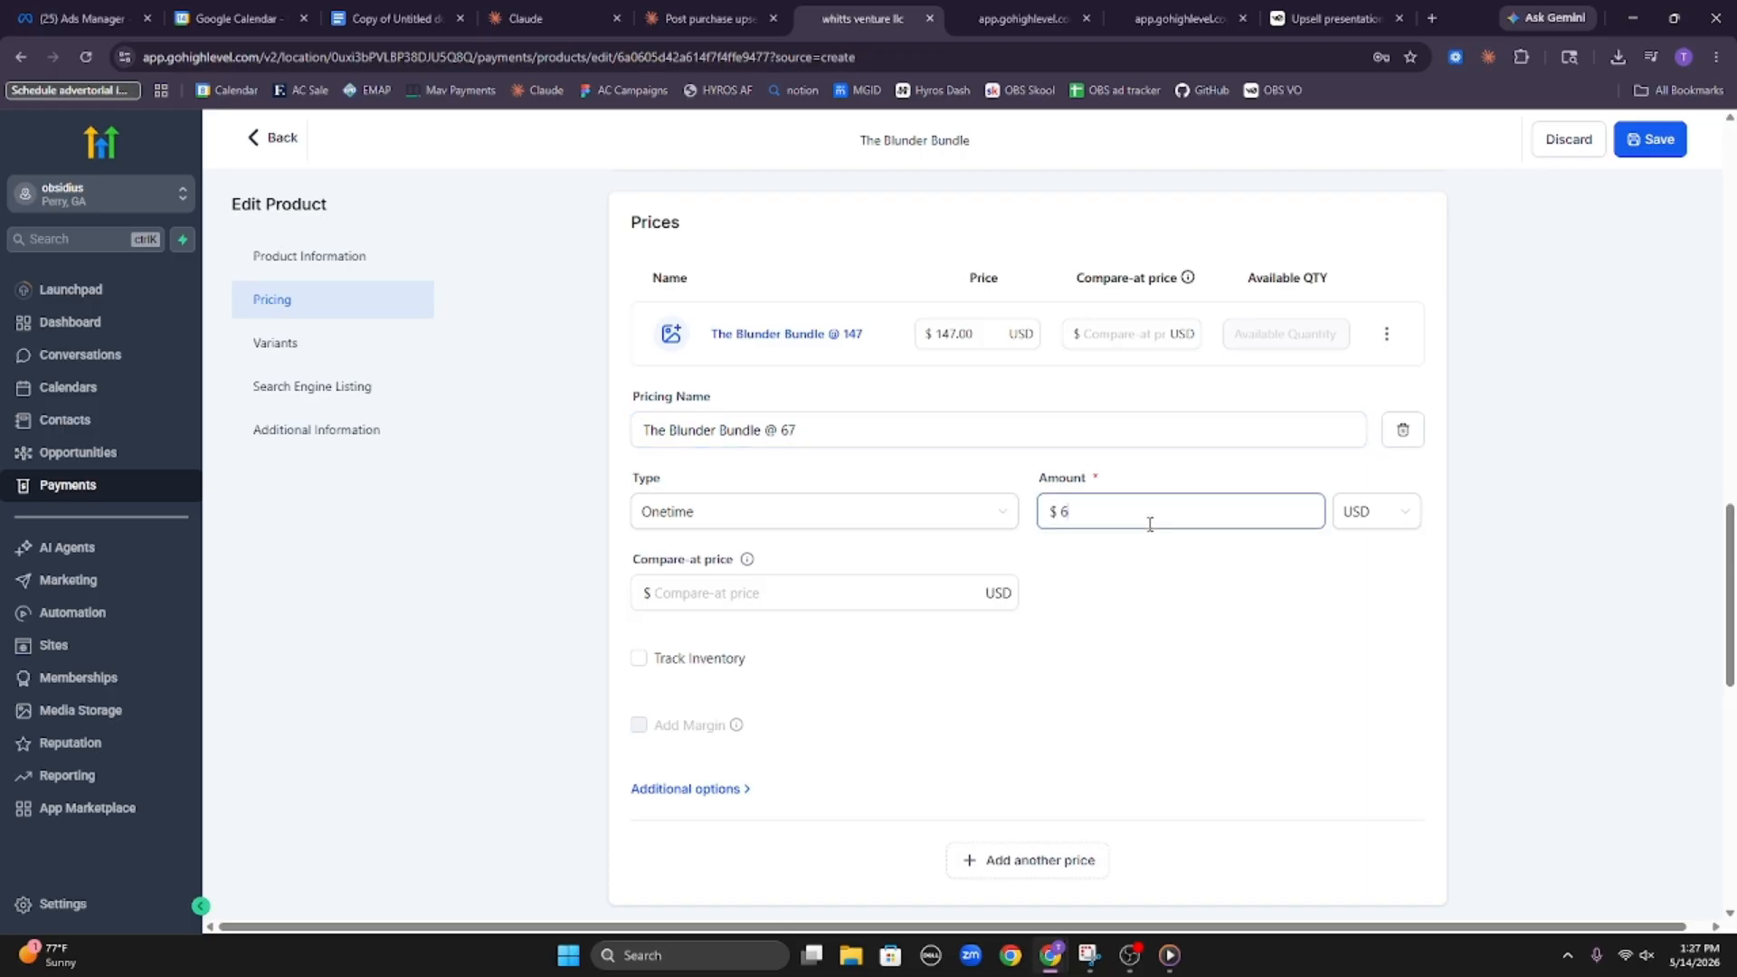
left_click(1535, 507)
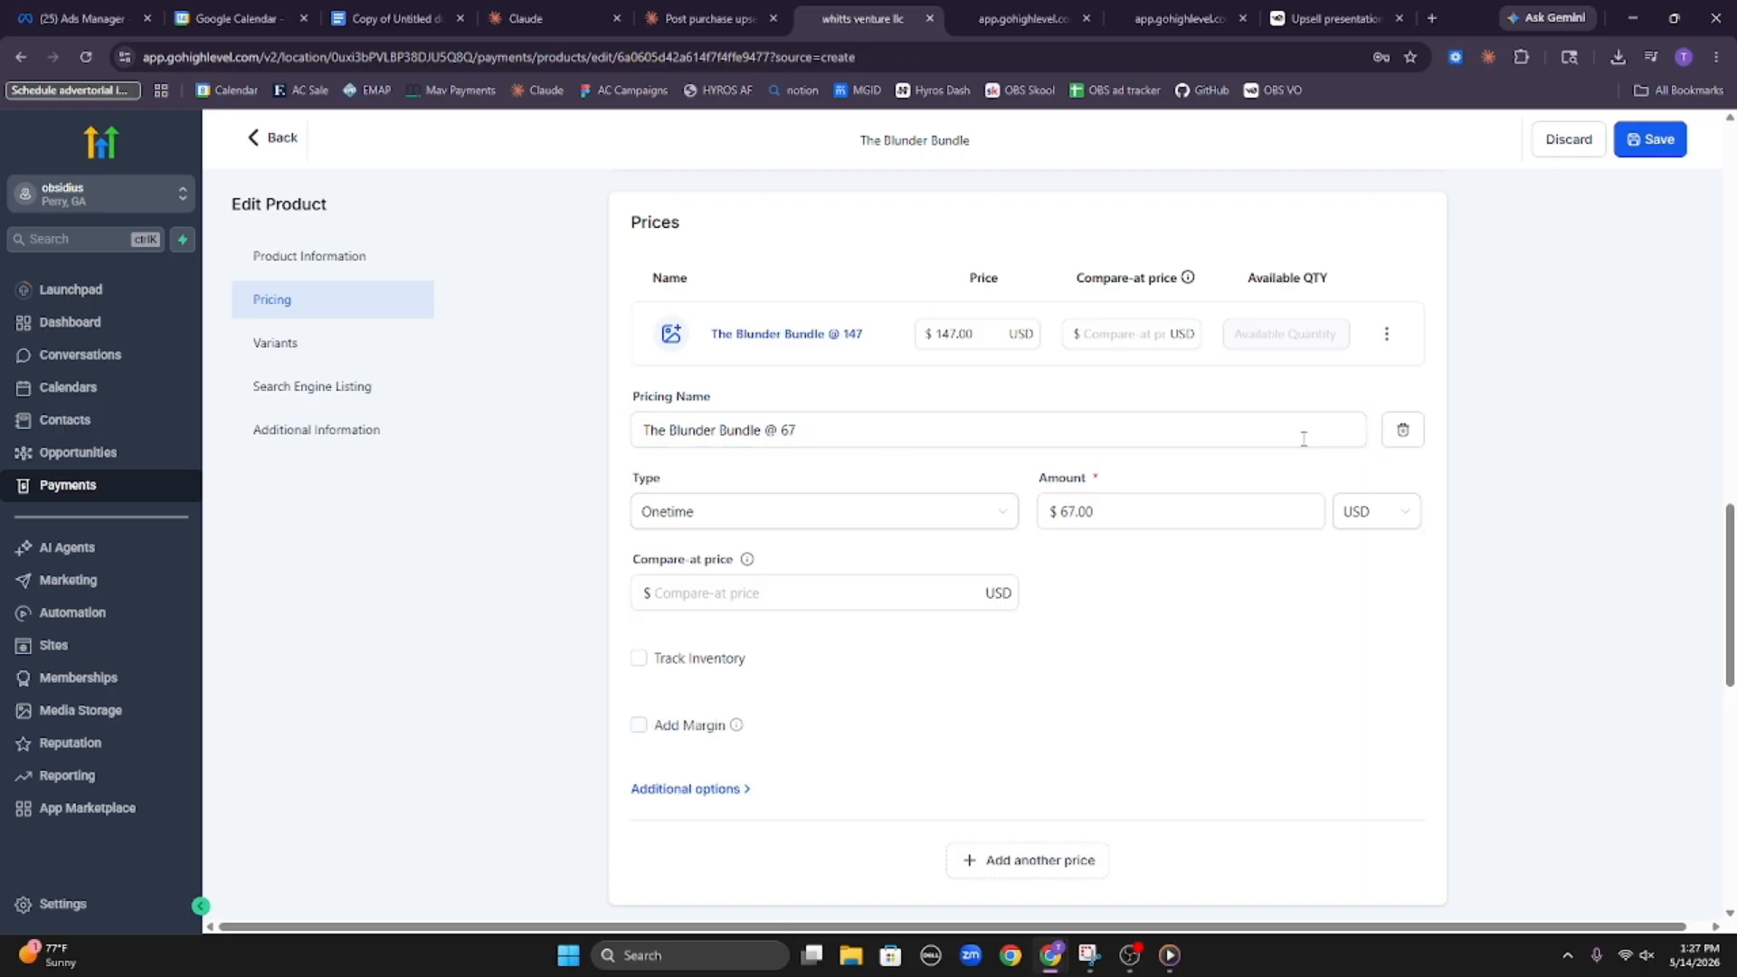
left_click(1633, 149)
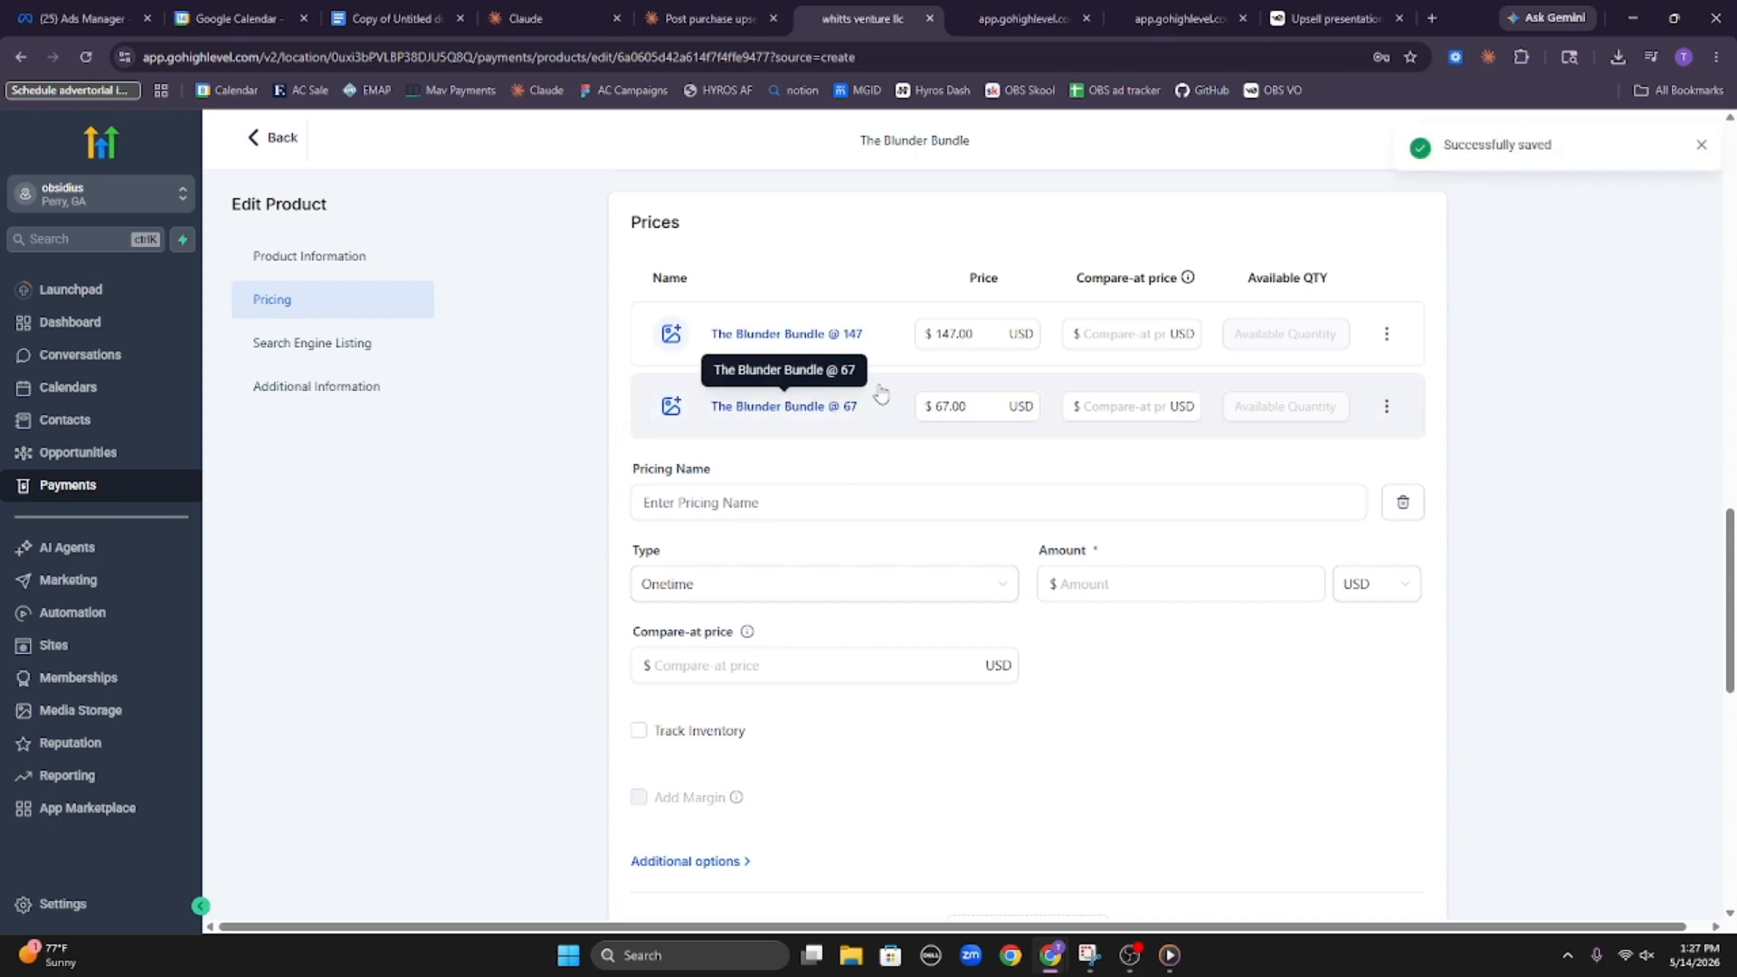
left_click_drag(866, 414, 699, 304)
left_click(860, 240)
scroll(896, 298, "up", 10)
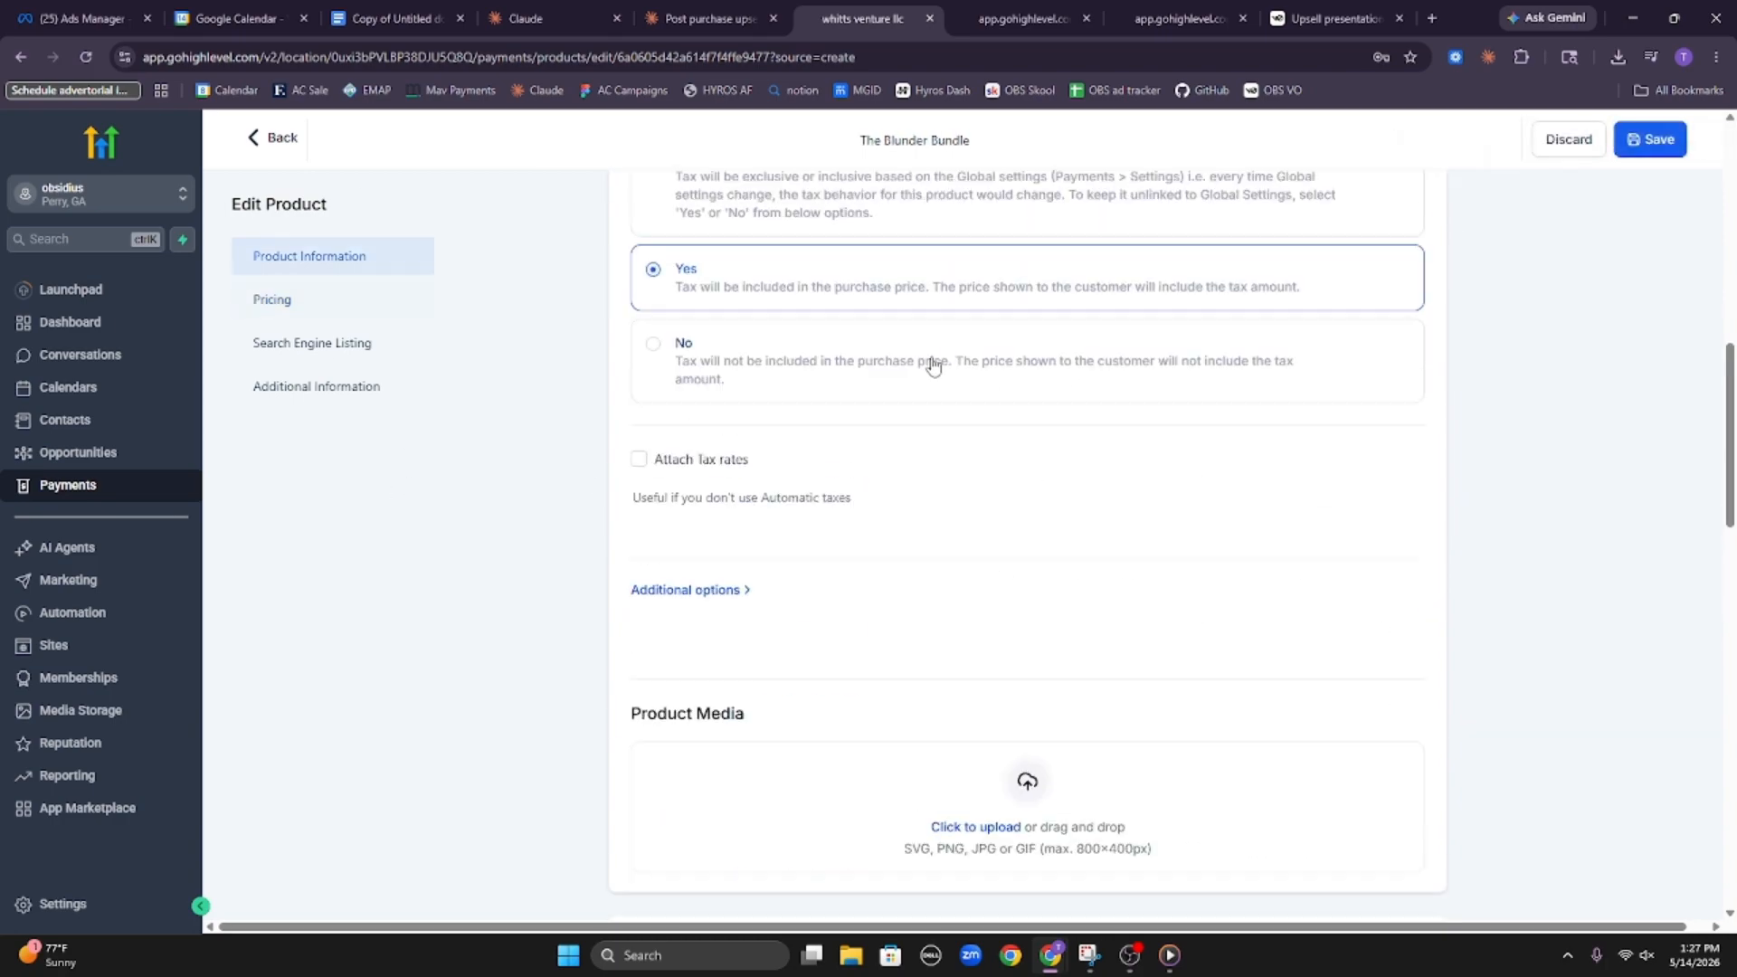
scroll(814, 407, "down", 15)
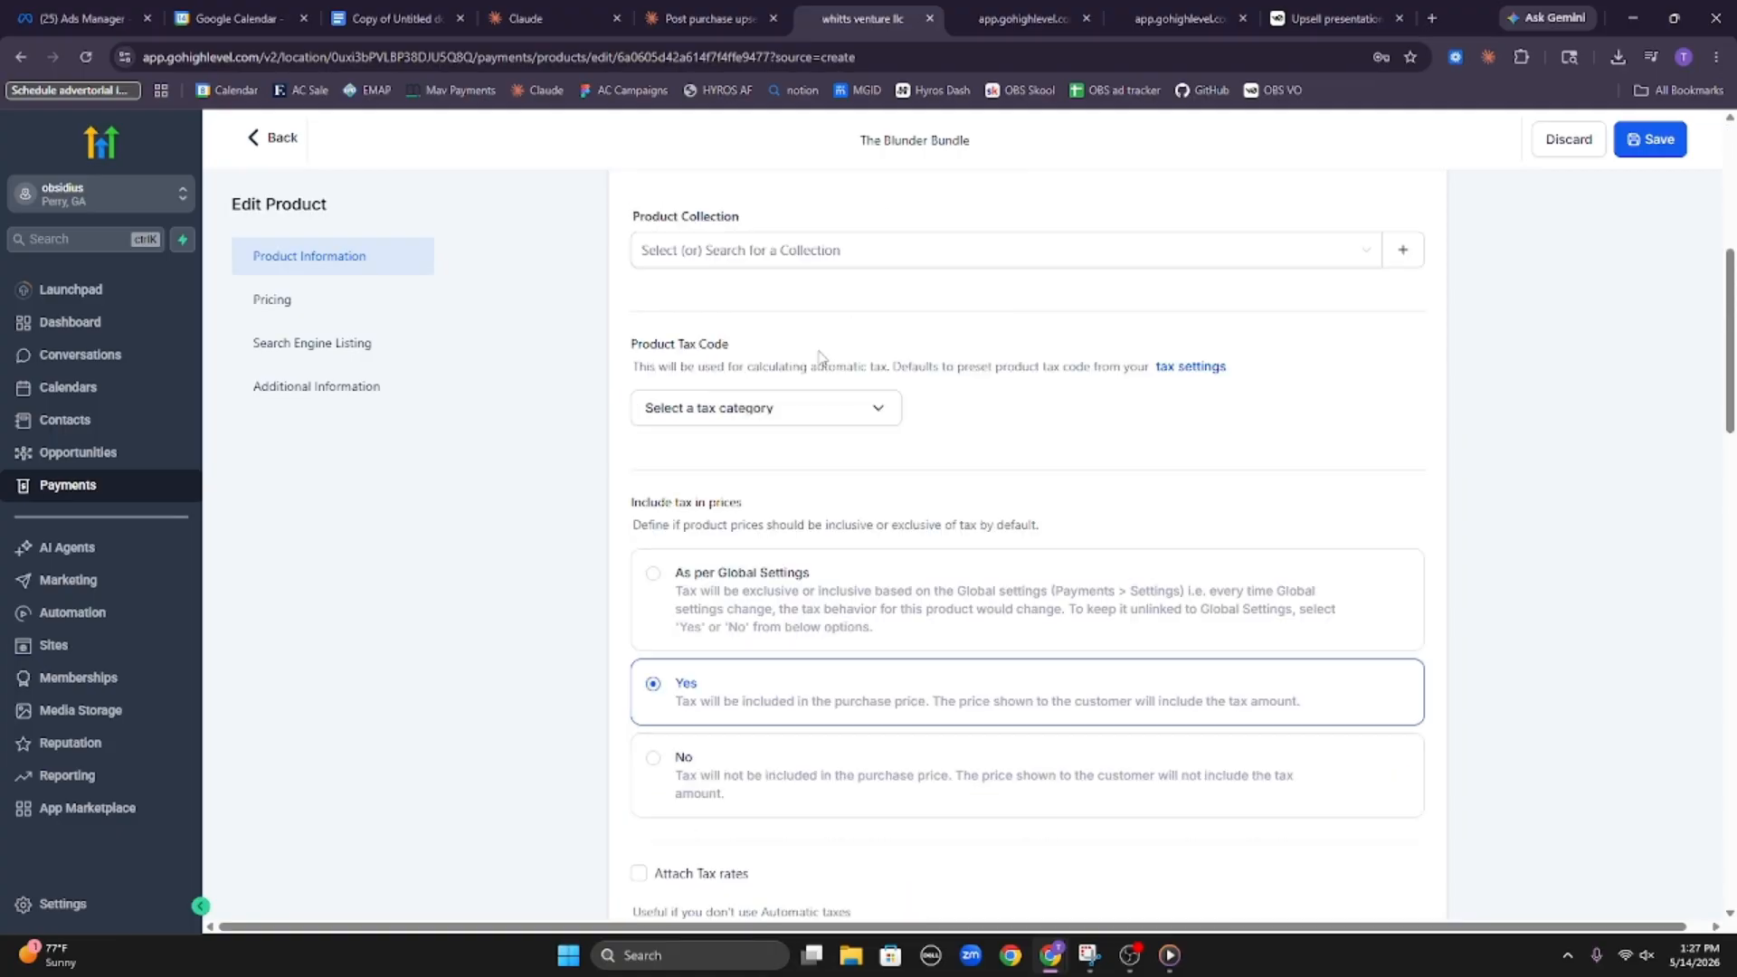
scroll(793, 368, "up", 3)
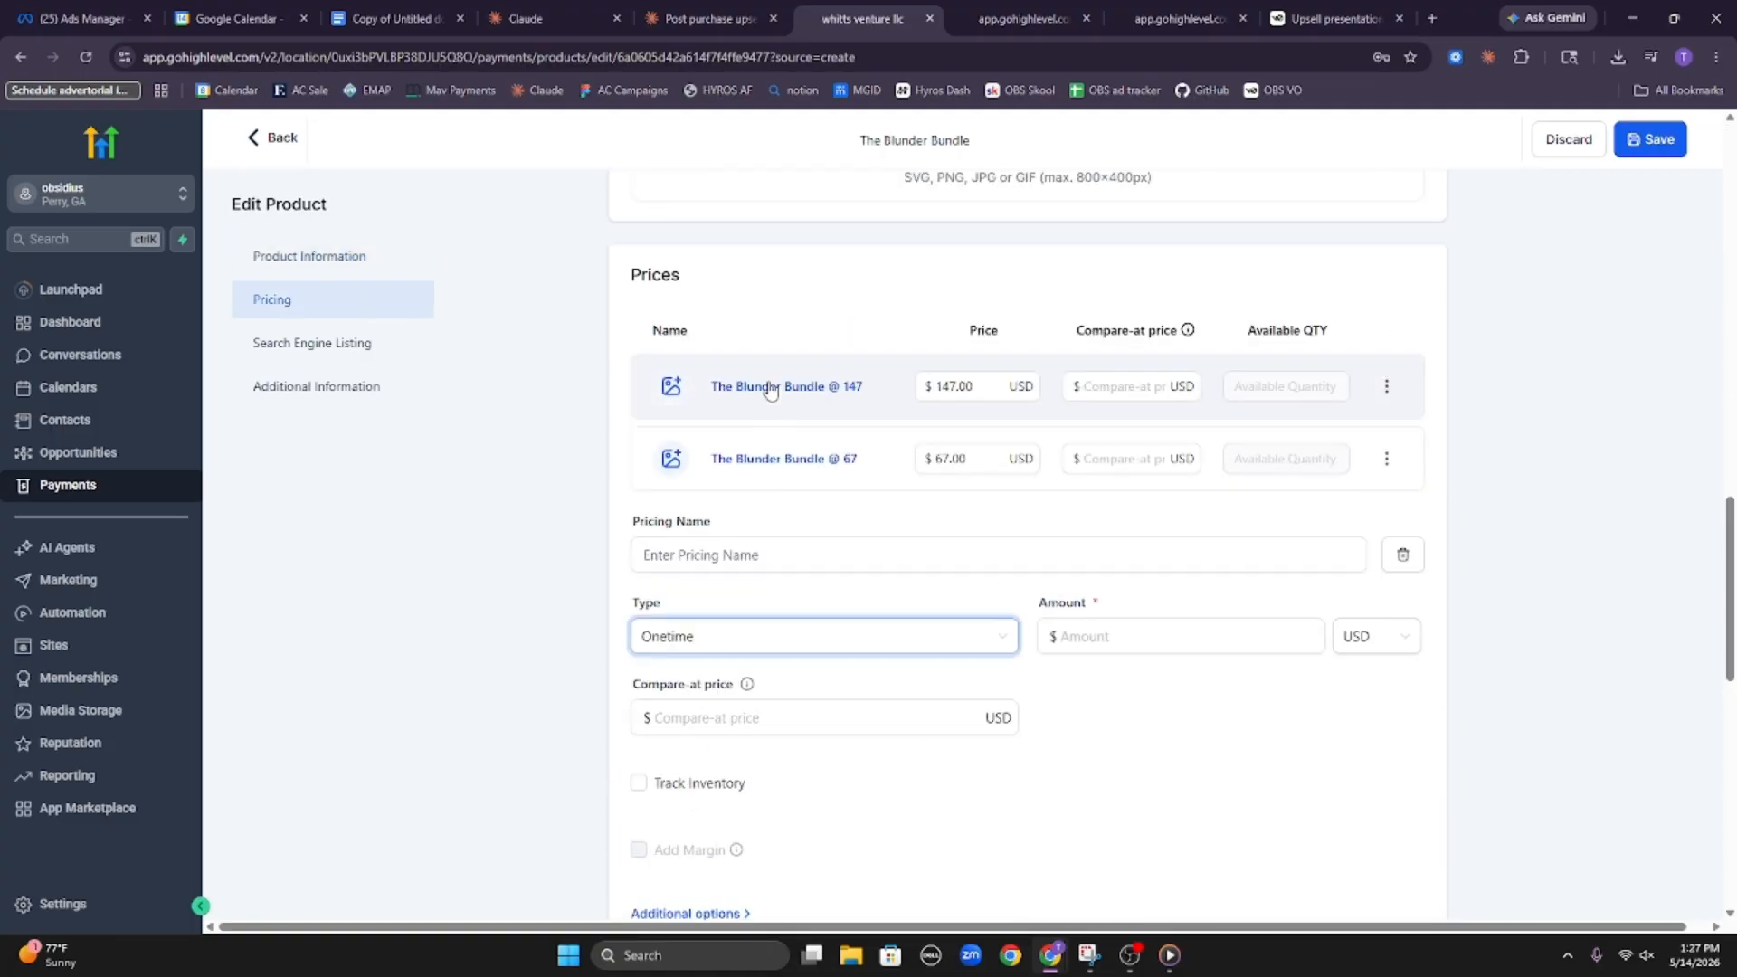
Check both Claude chats, examining the tactical pattern library reasoning and the Pdf1 data file, and close the file view
left_click(717, 11)
scroll(870, 495, "down", 5)
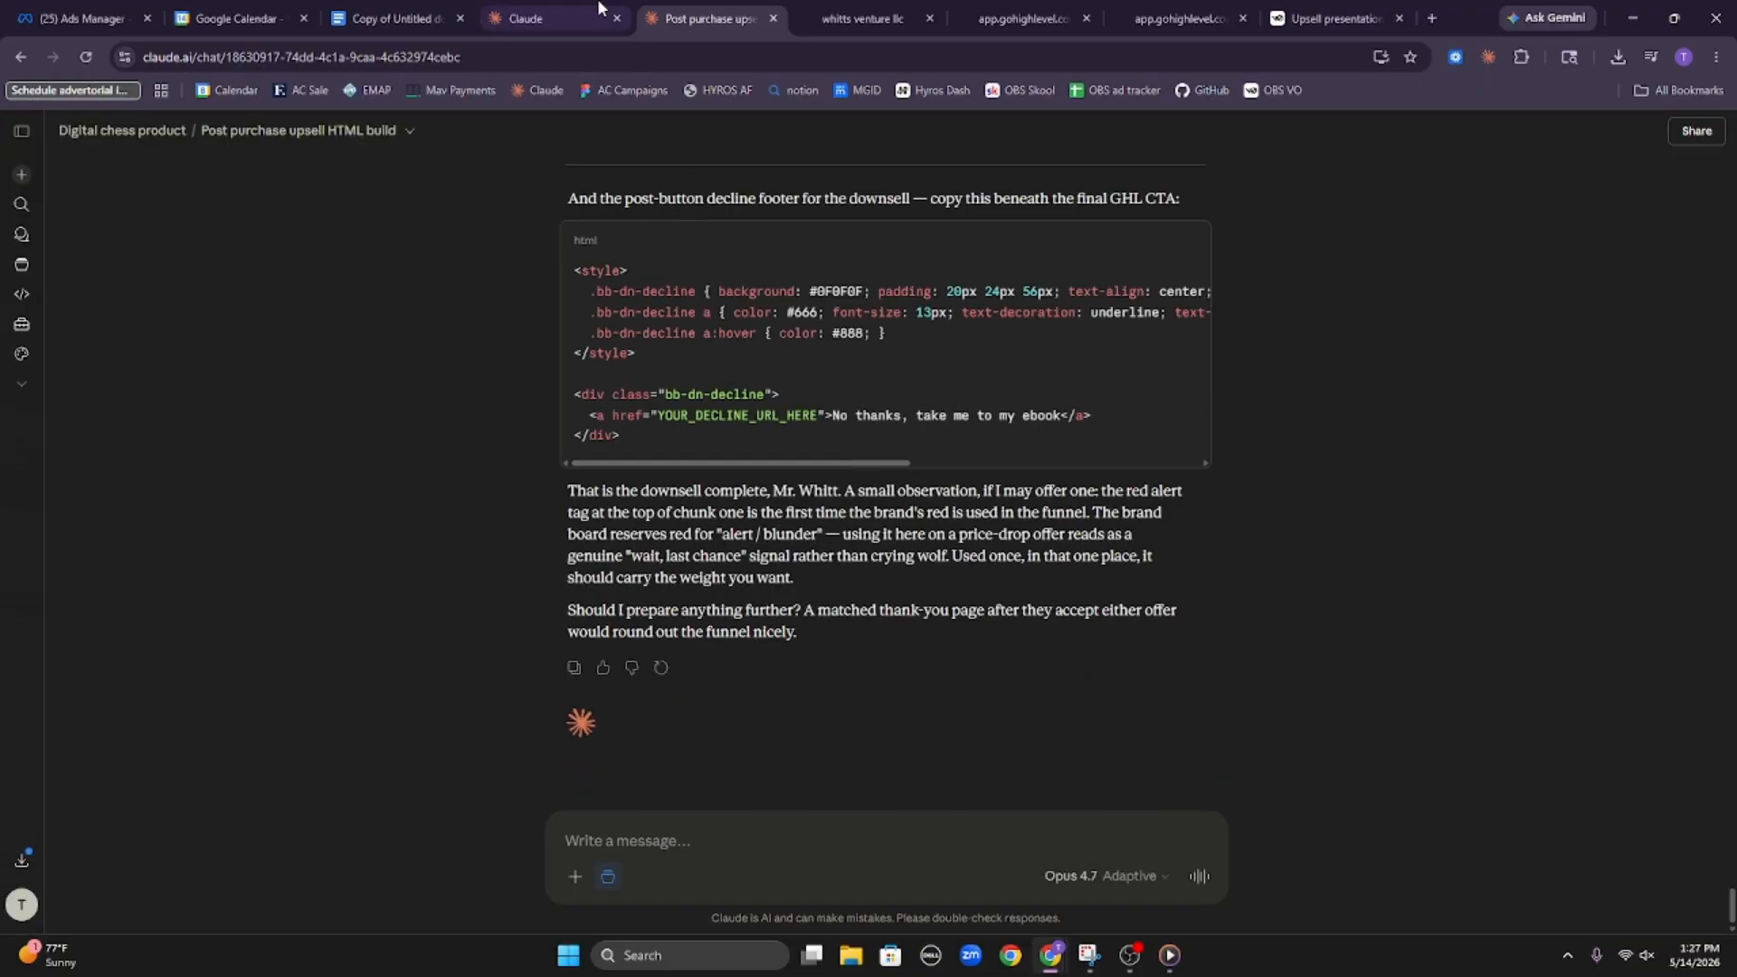
left_click(541, 18)
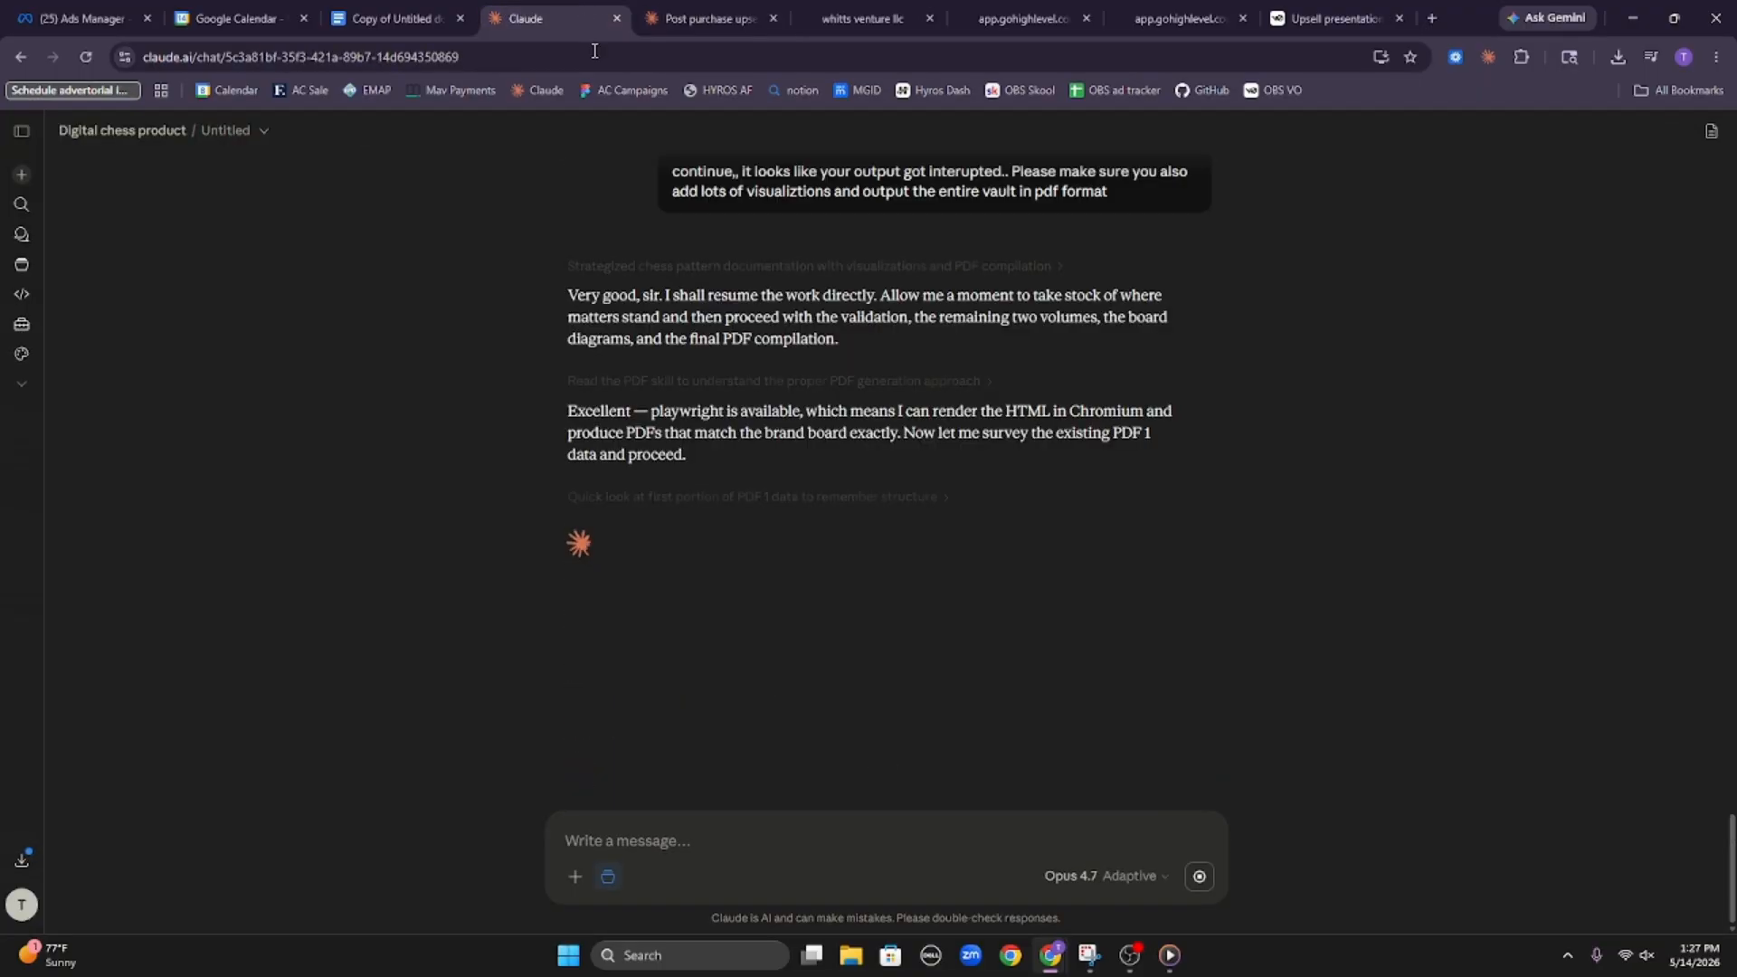
double_click(787, 435)
left_click(819, 497)
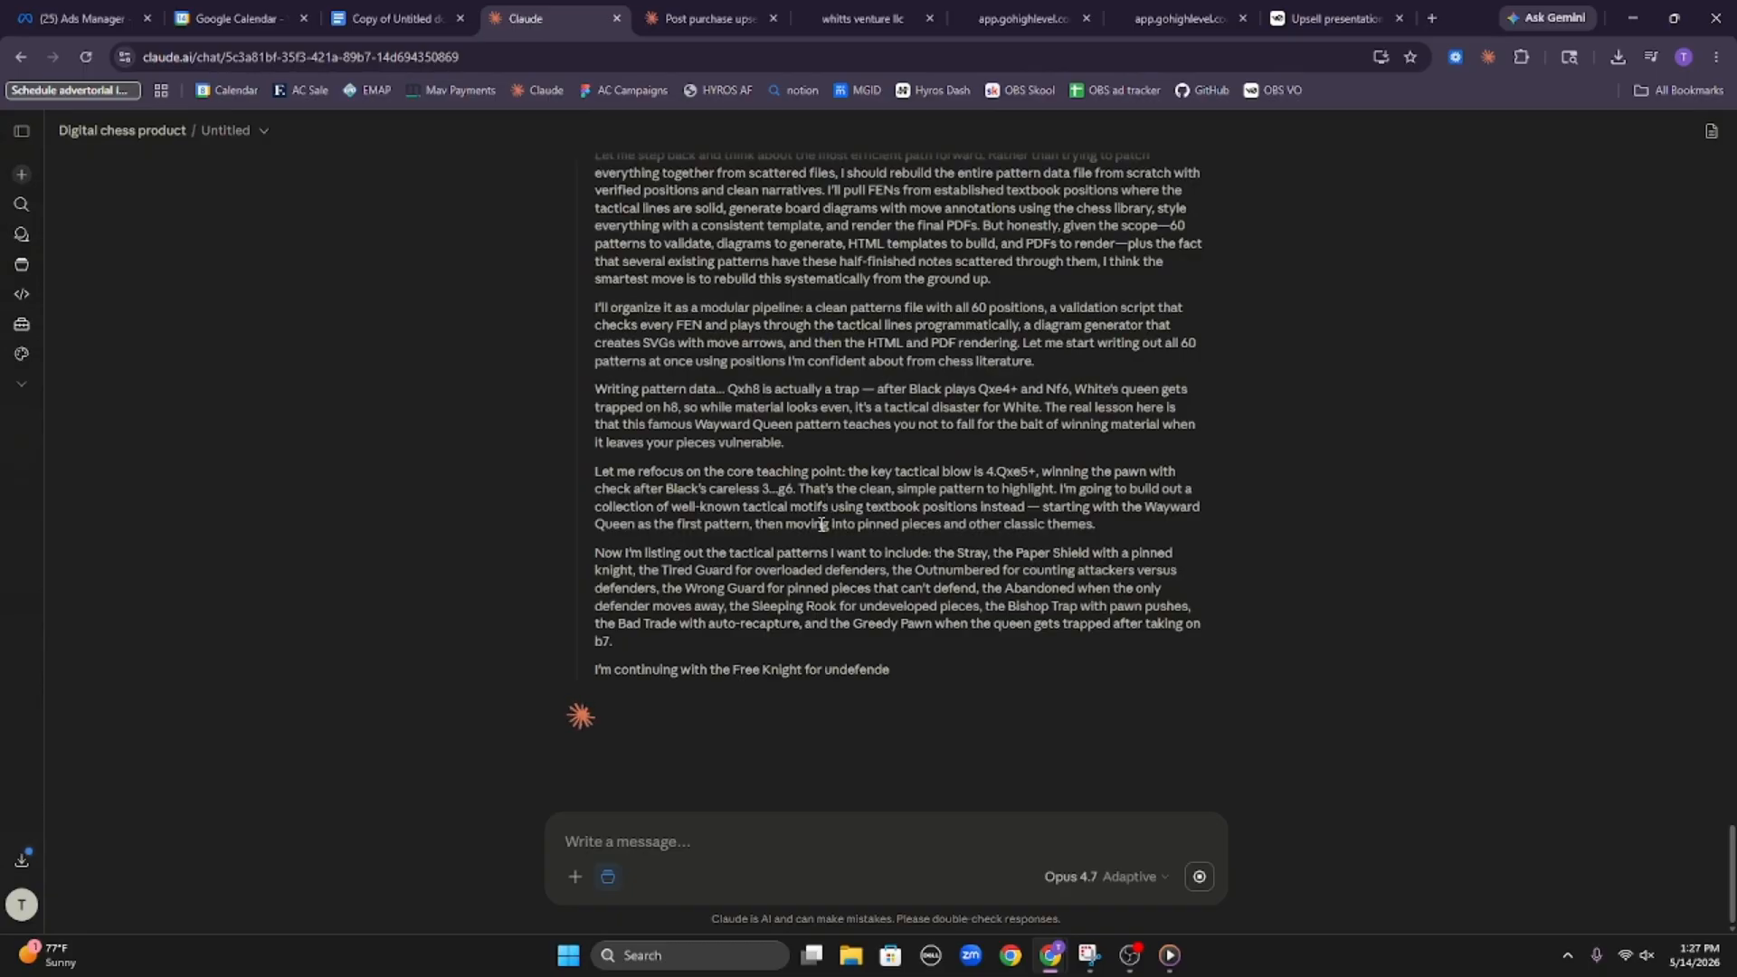
scroll(820, 525, "up", 13)
scroll(841, 445, "down", 11)
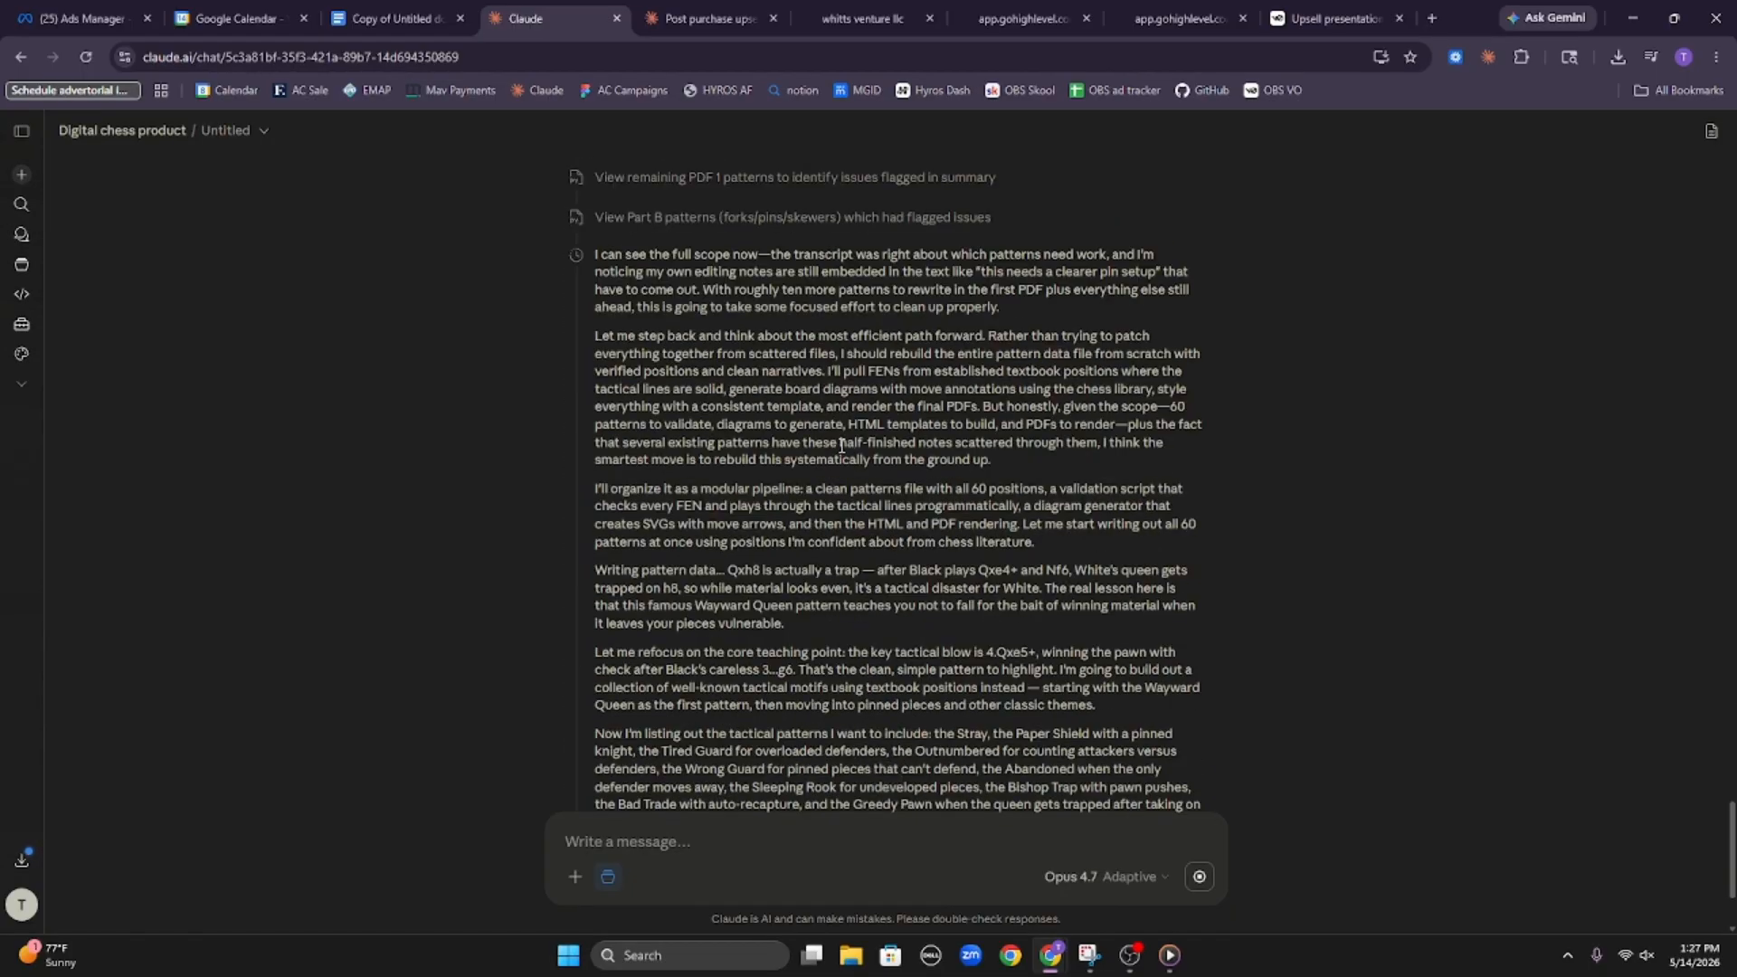
scroll(710, 477, "up", 6)
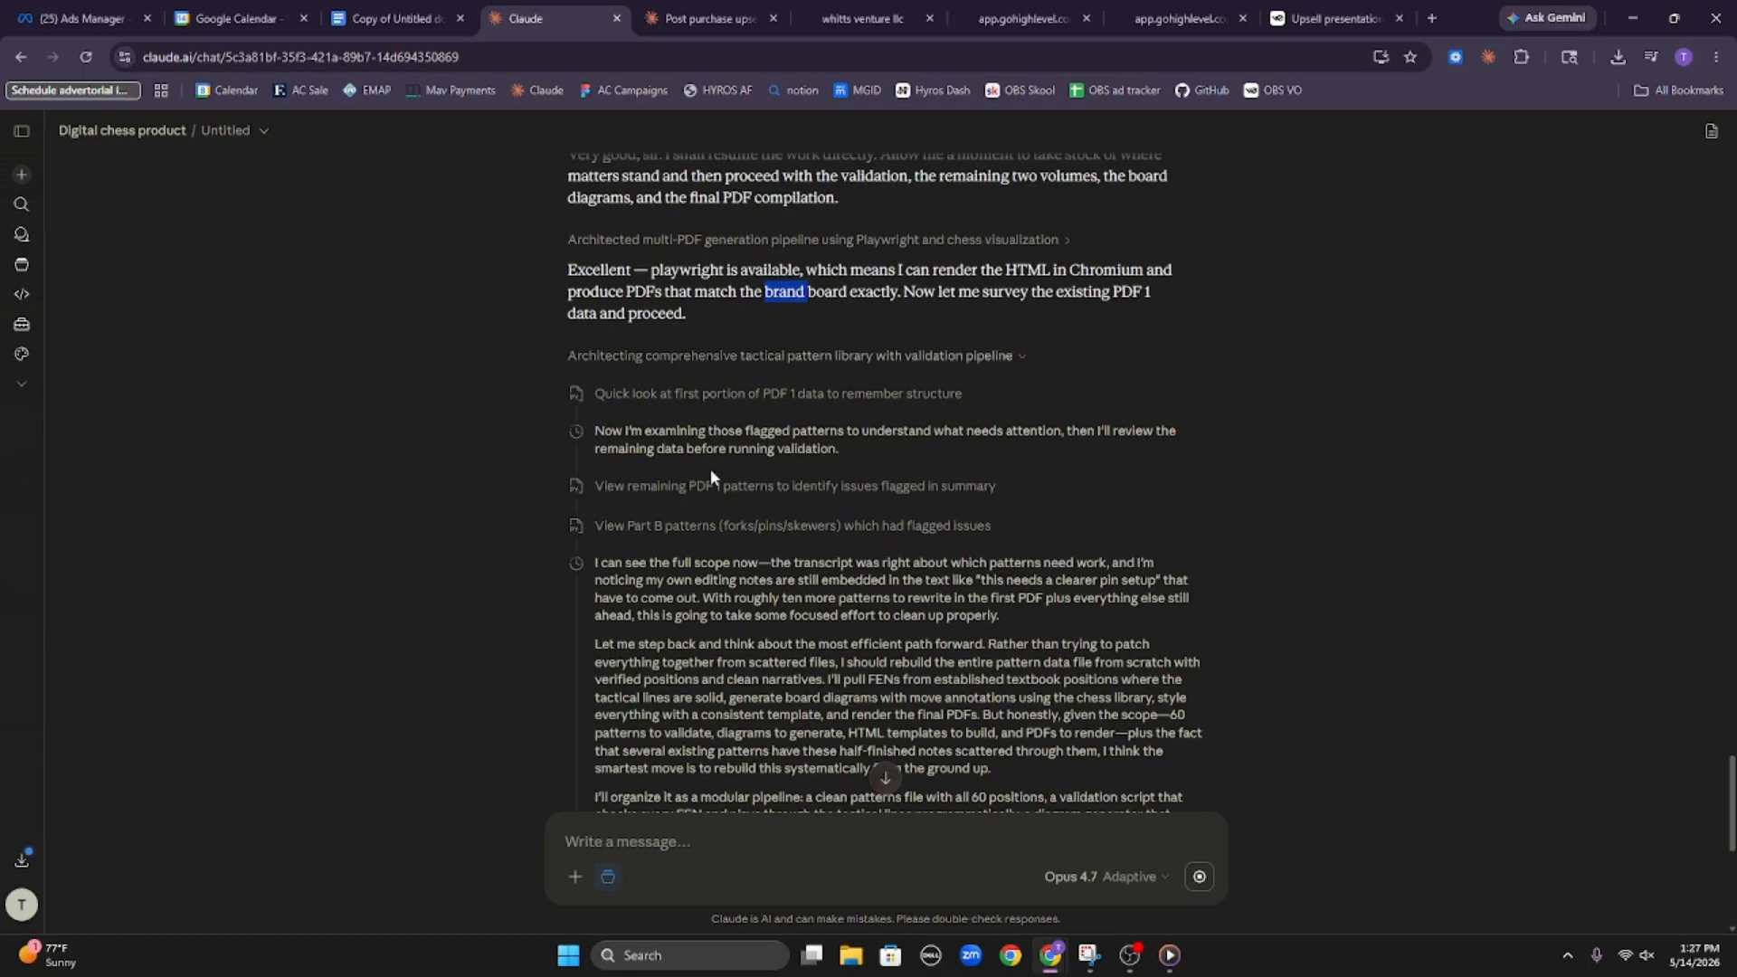
left_click(649, 394)
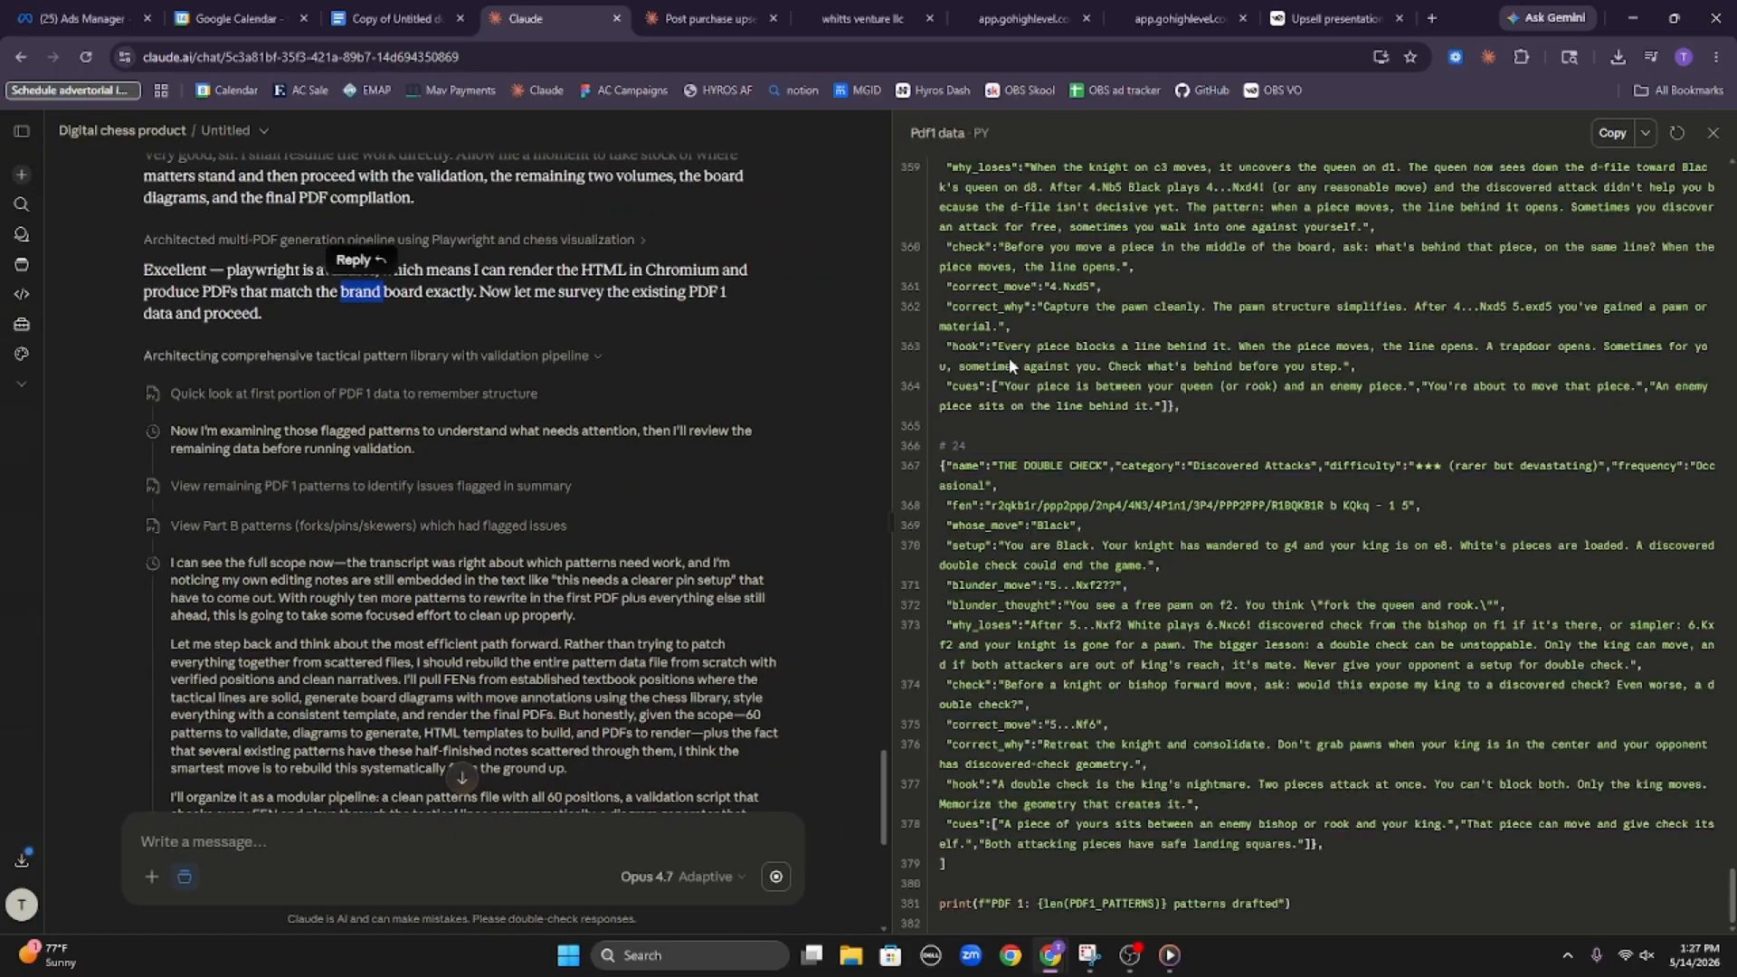
scroll(1049, 389, "down", 3)
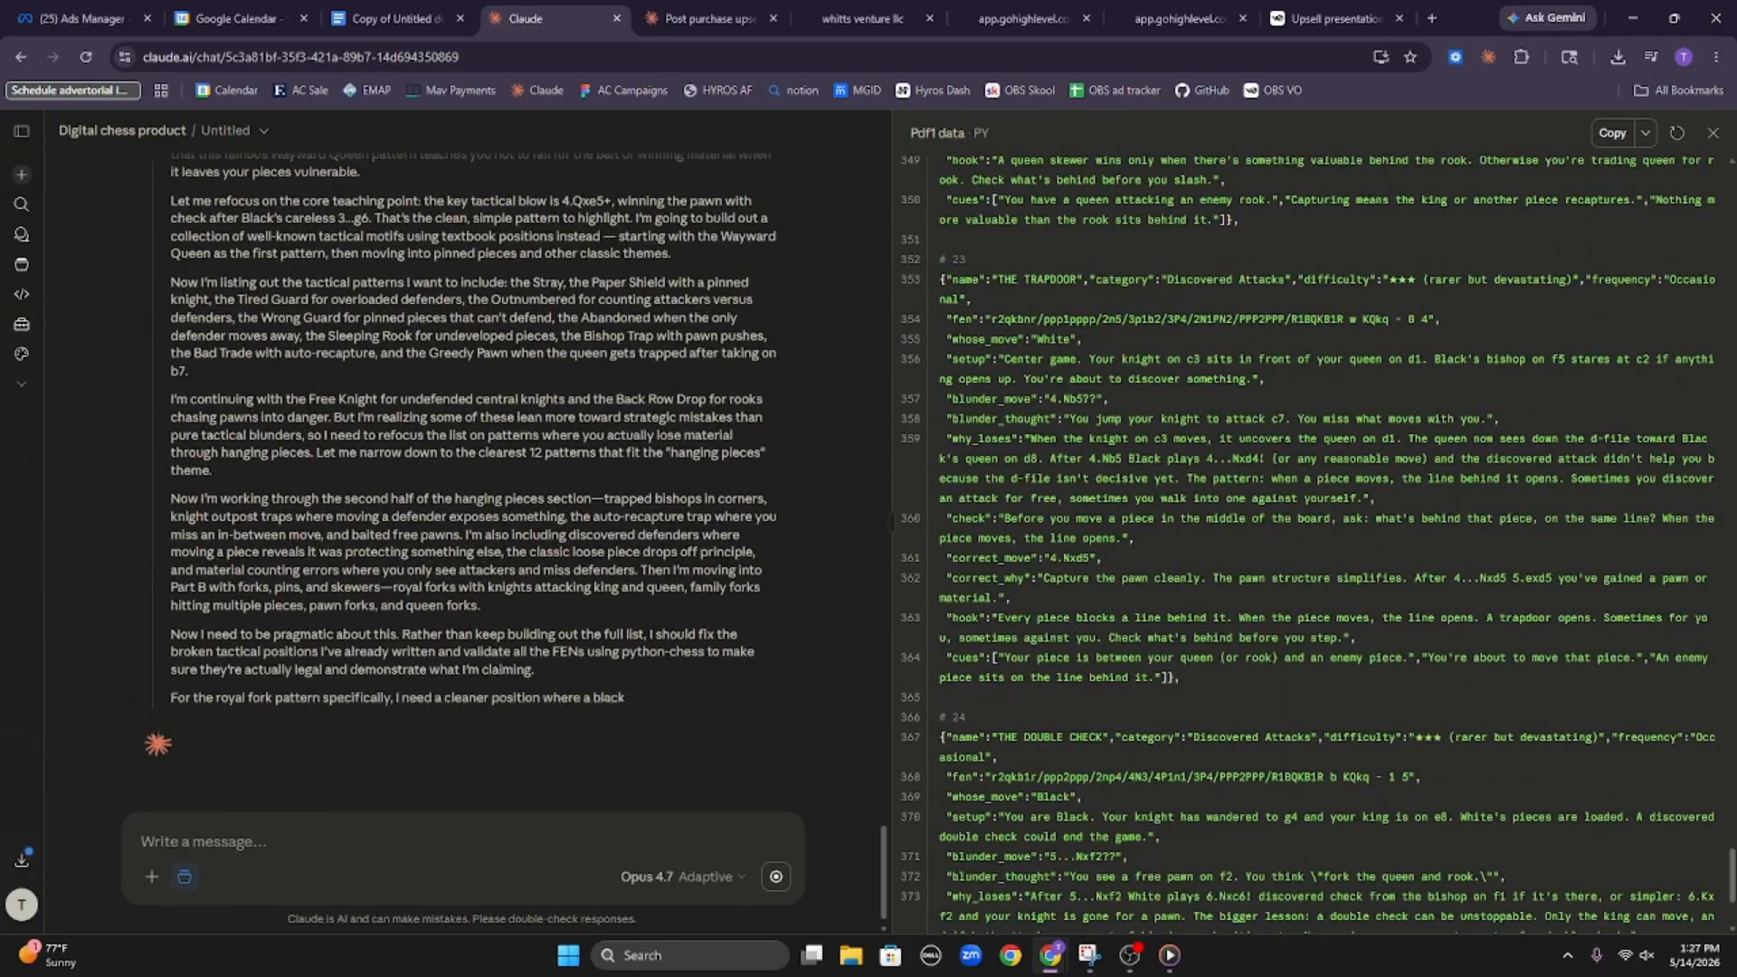
left_click(1715, 134)
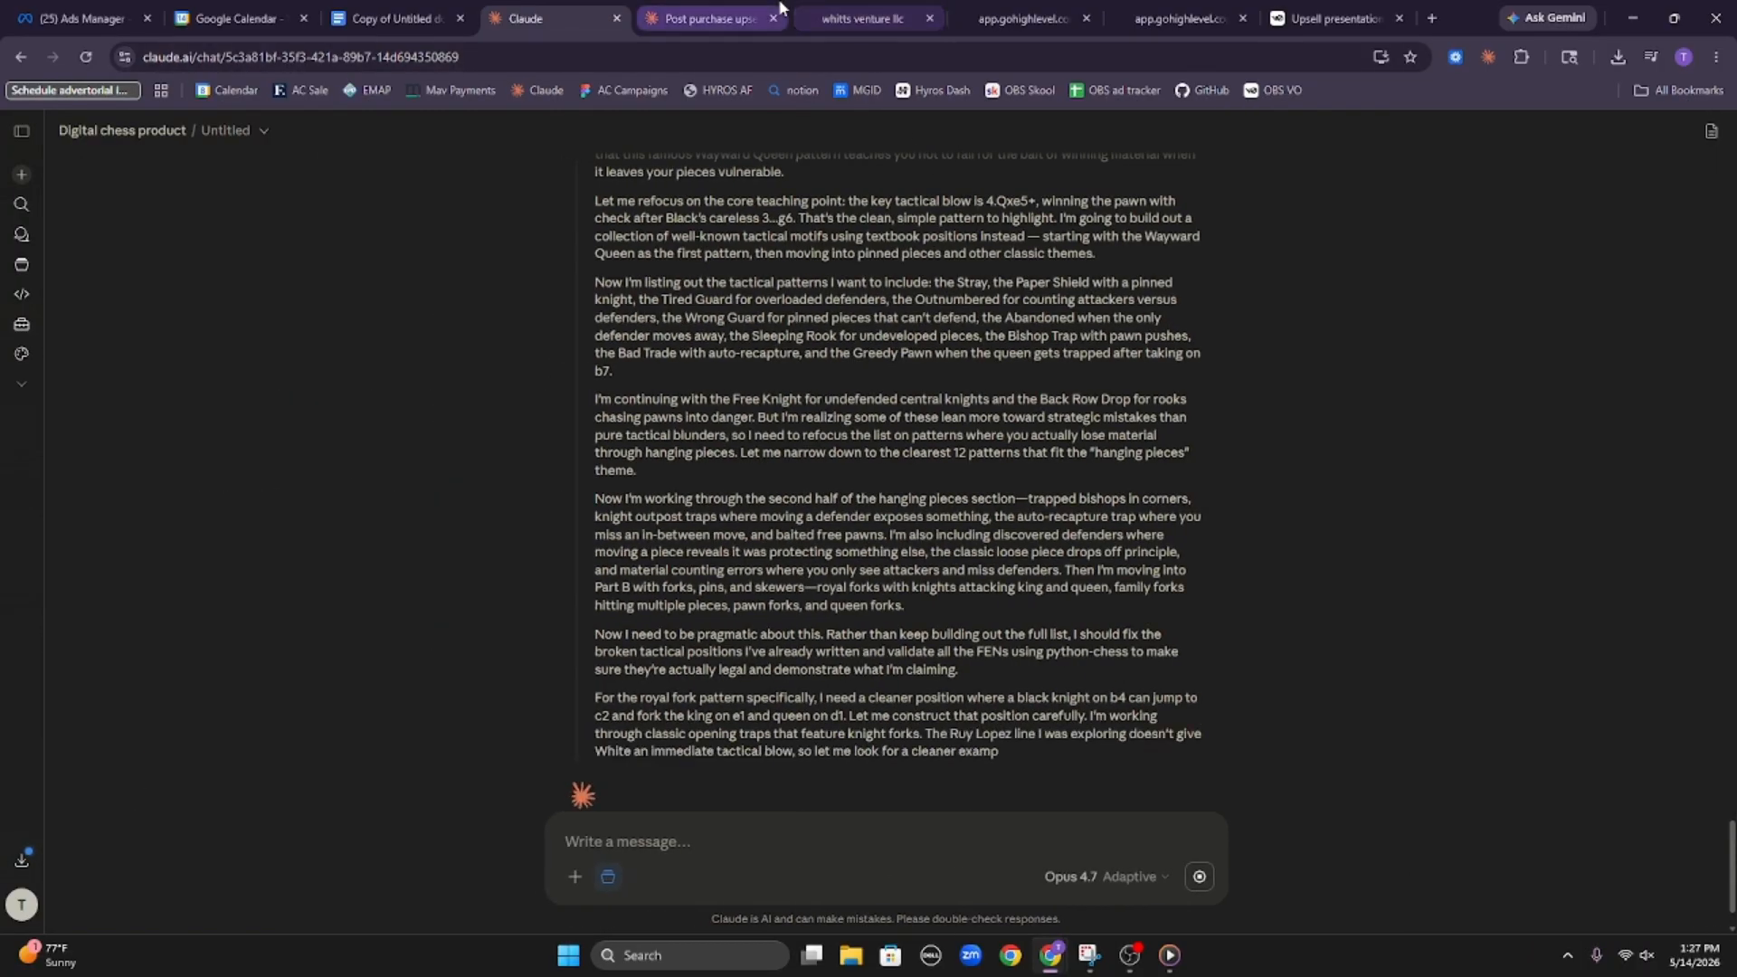
Switch to HighLevel and add The Blunder Bundle at the "The Blunder Bundle @ 147" price to the Chess front funnel's upsell step
left_click(846, 19)
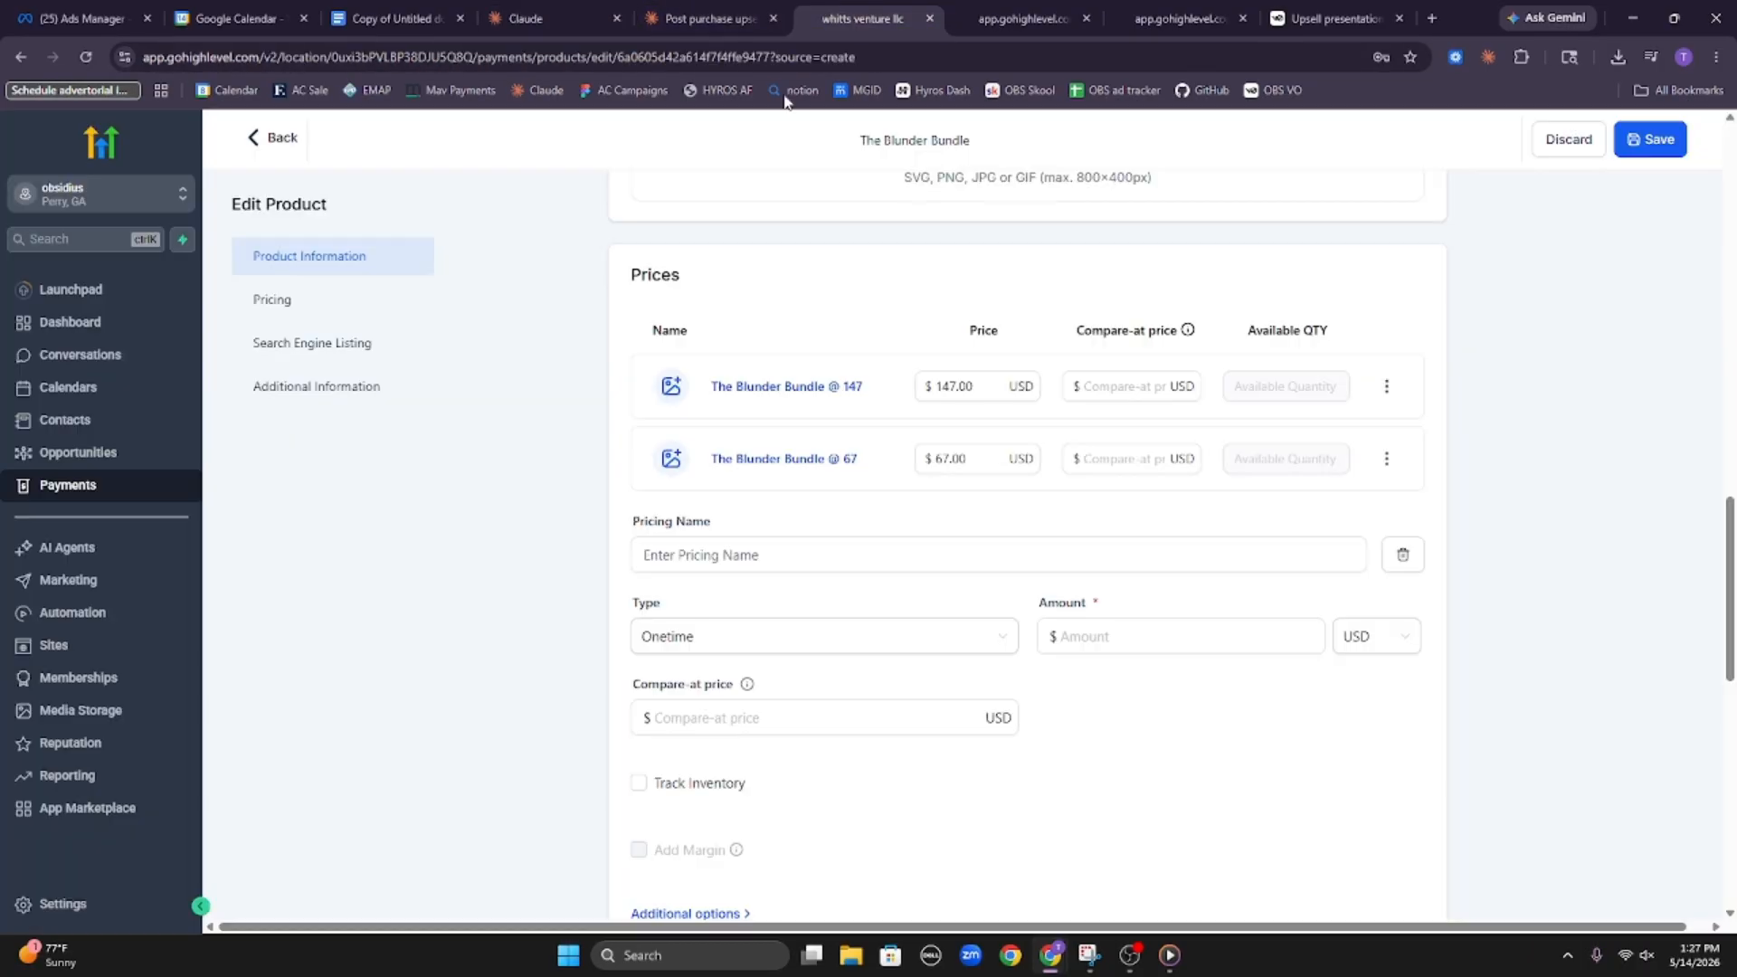
left_click(138, 638)
left_click(489, 451)
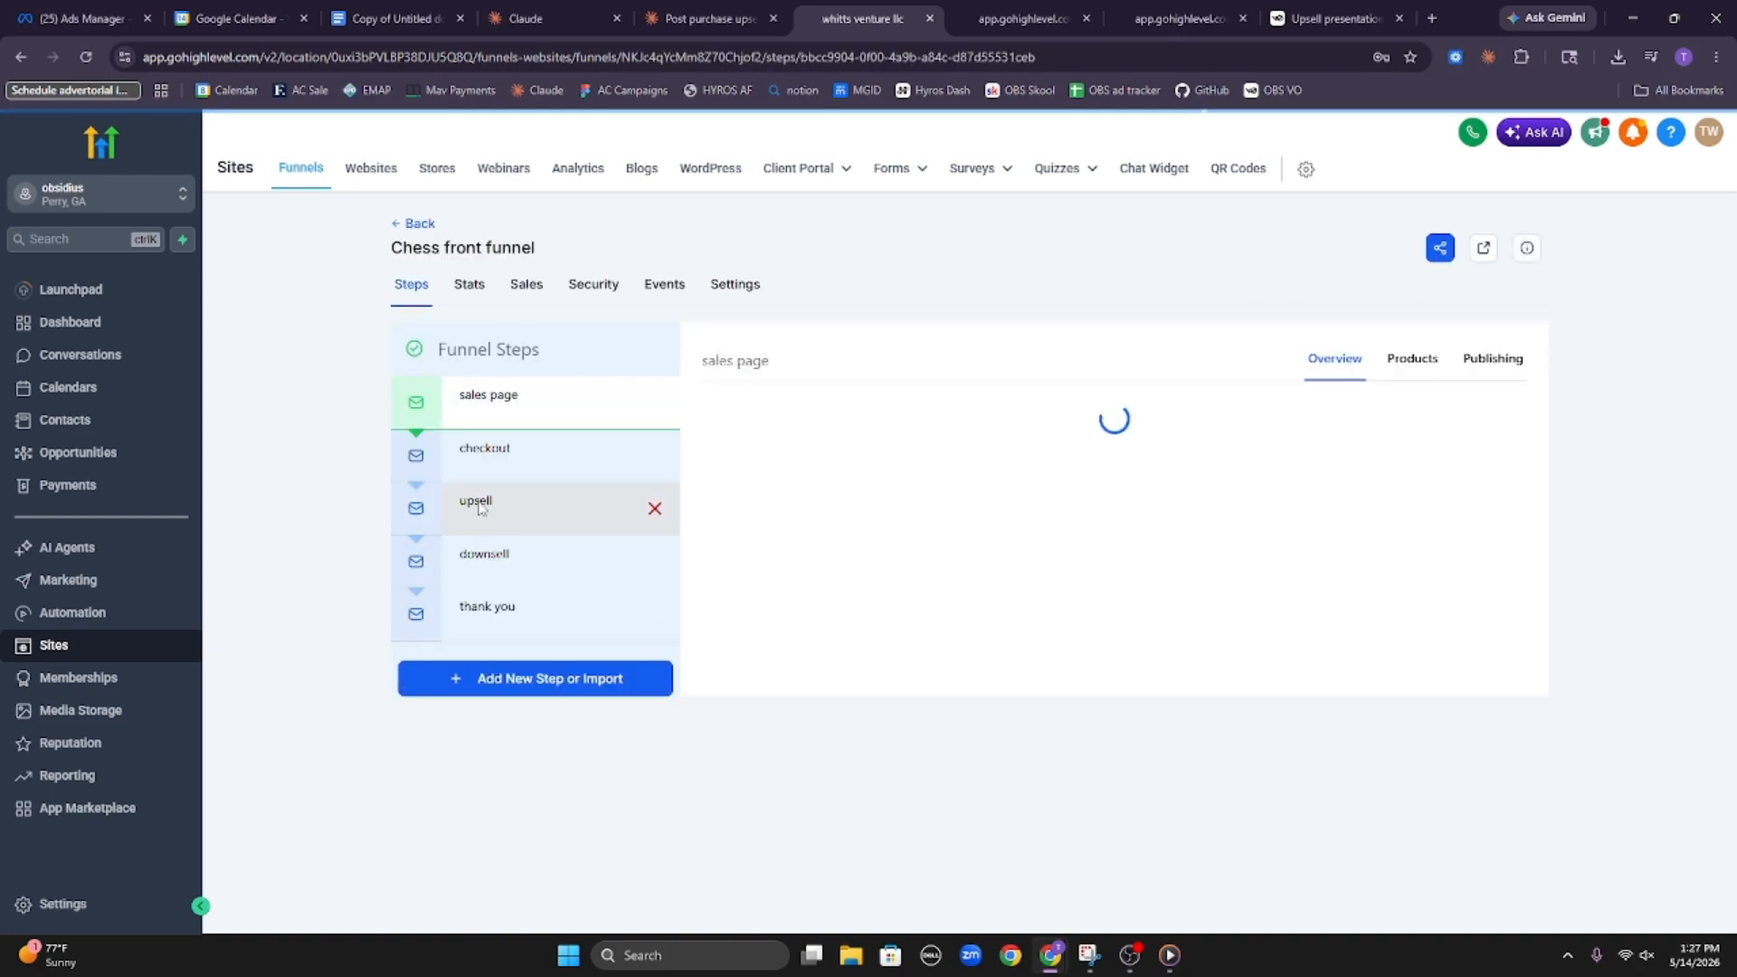
left_click(479, 502)
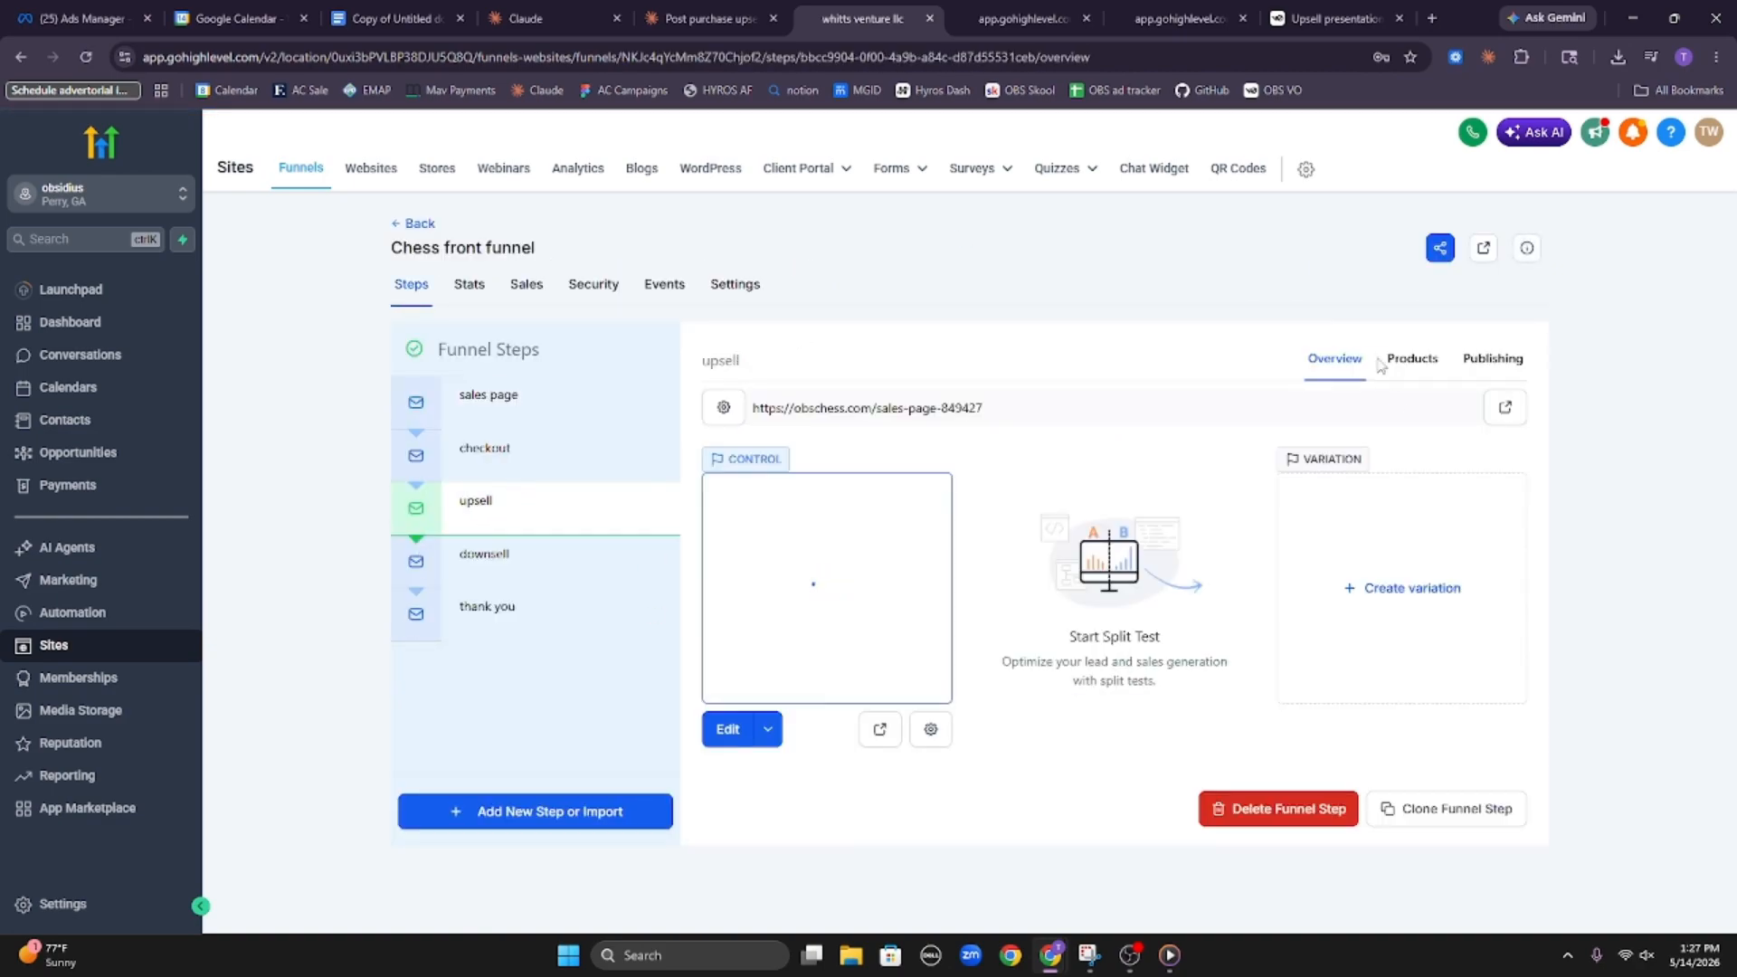
left_click(1412, 359)
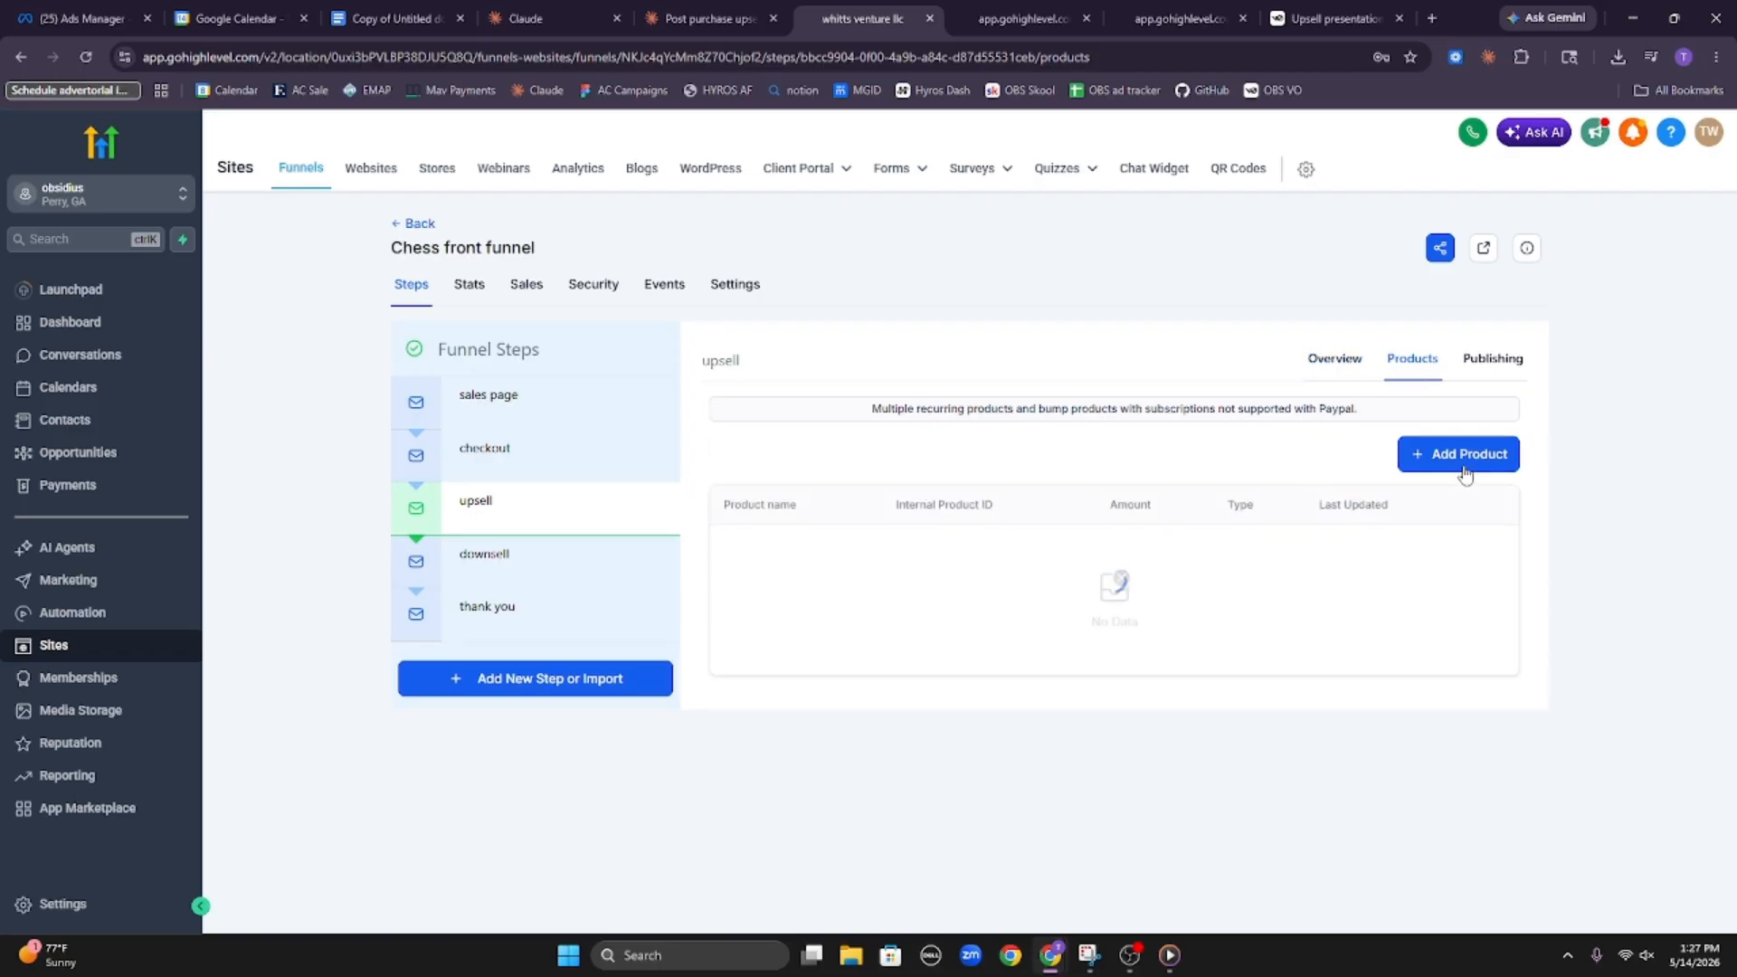
left_click(1462, 471)
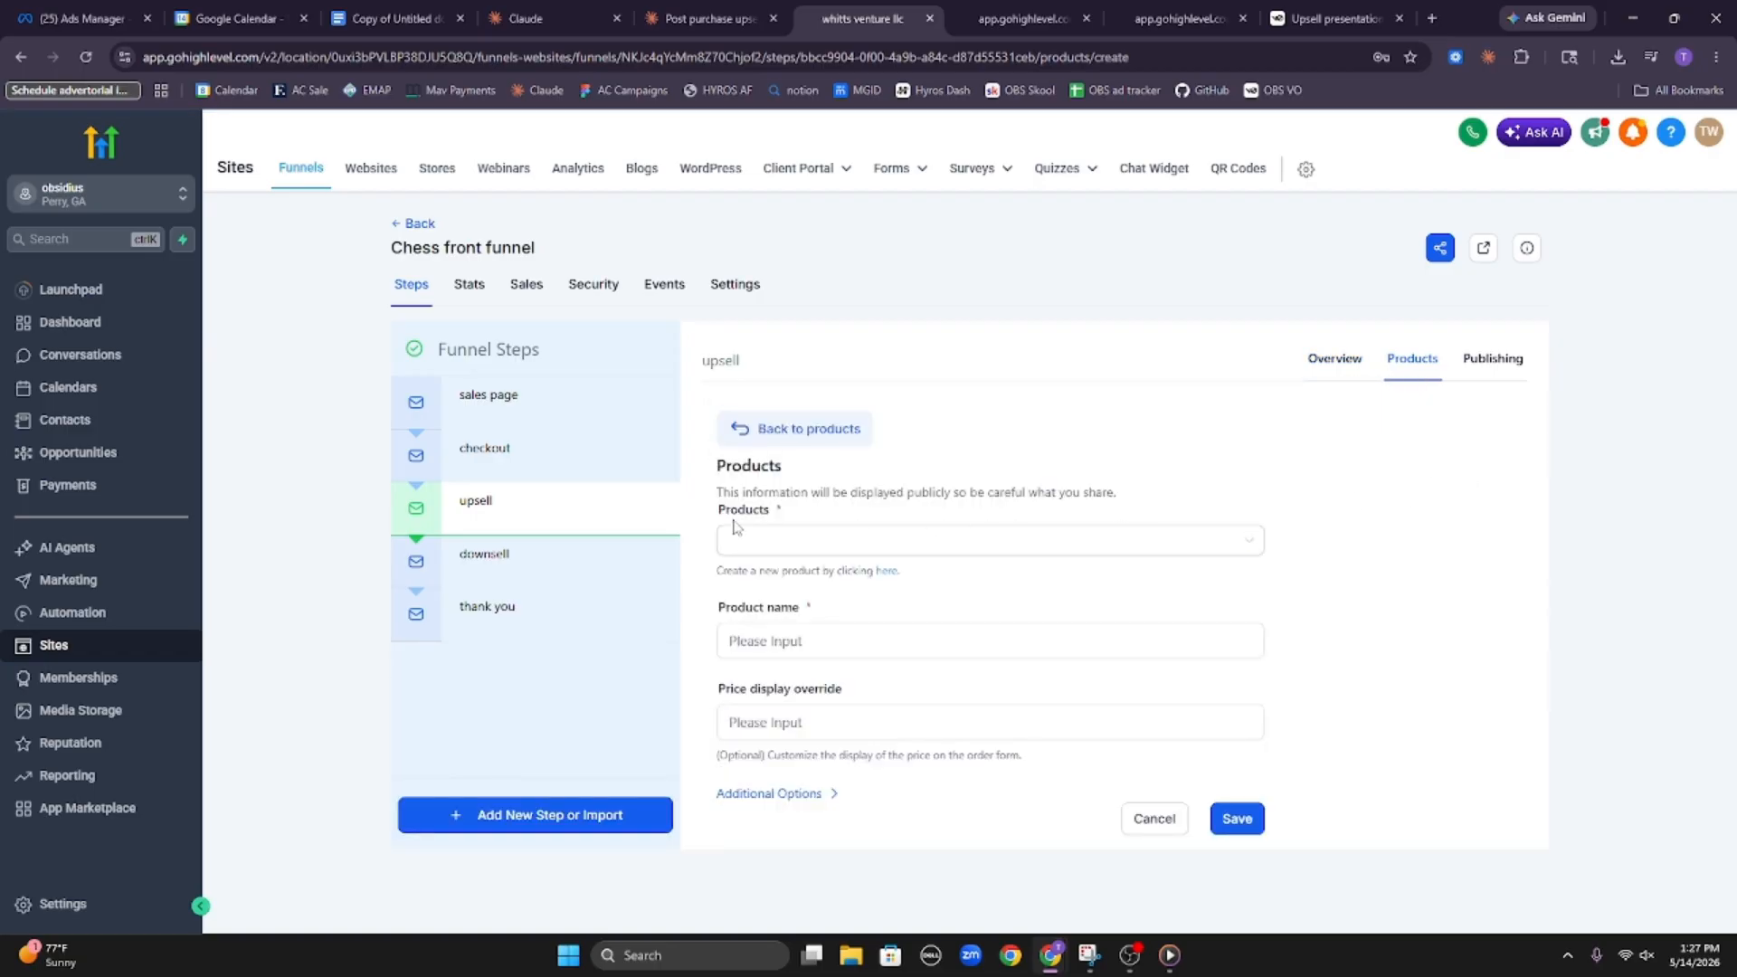
left_click(900, 545)
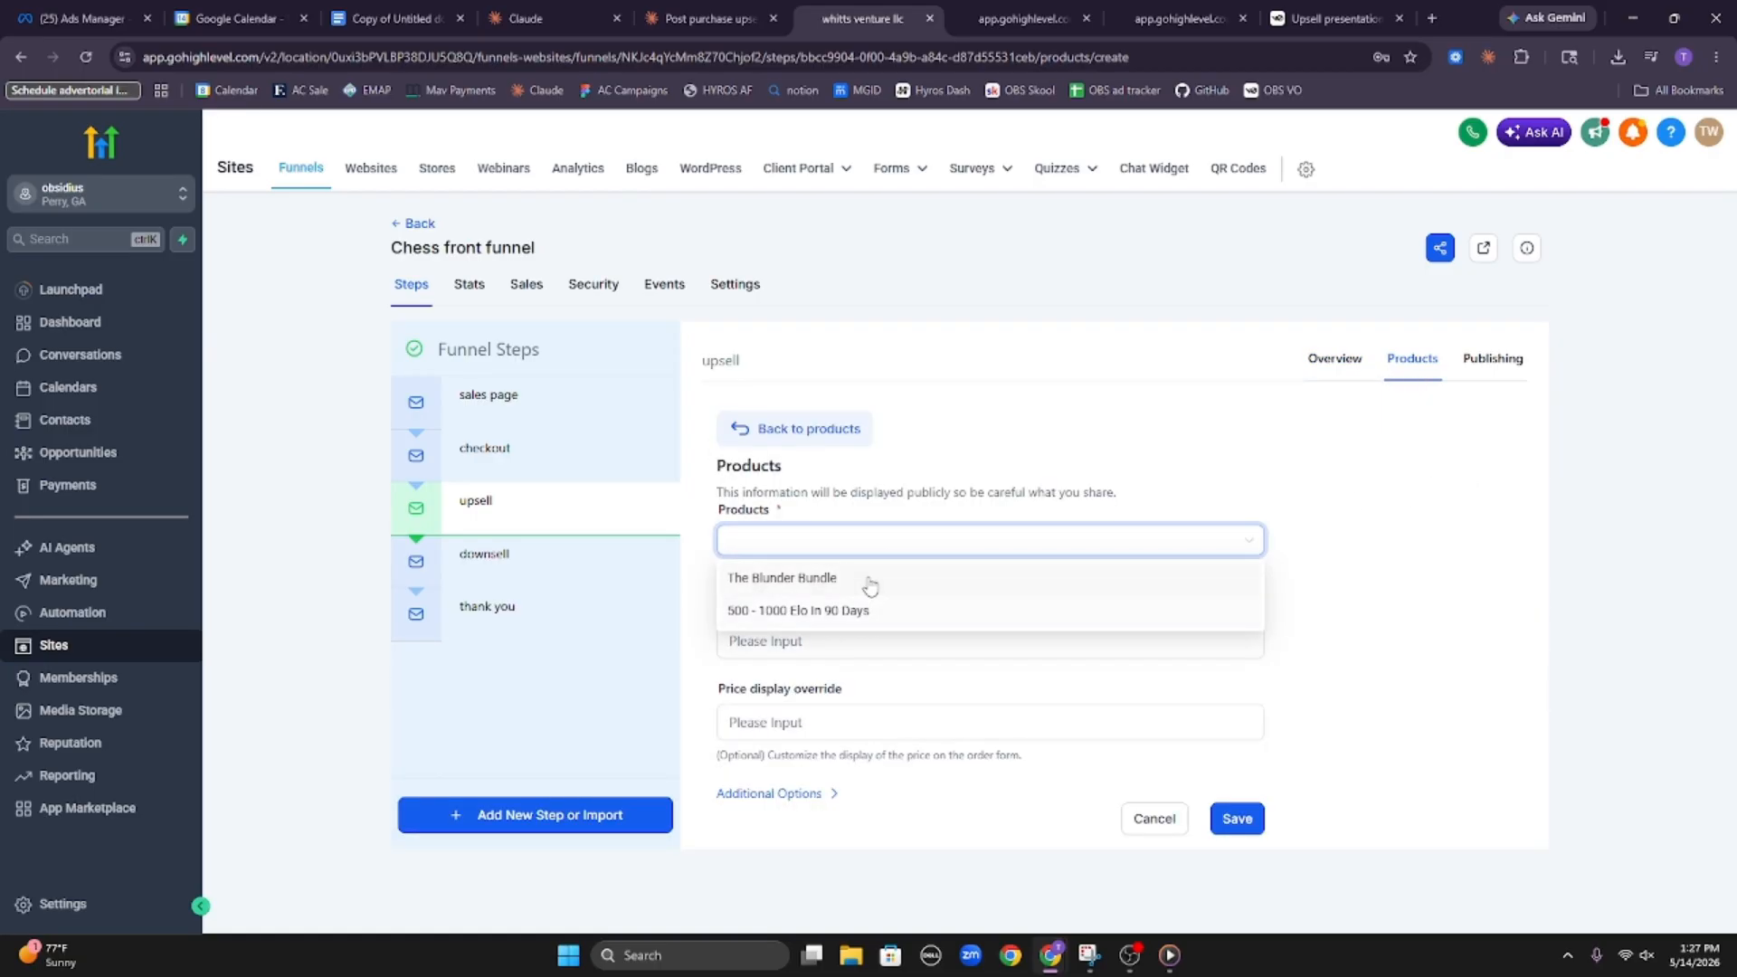
left_click(870, 583)
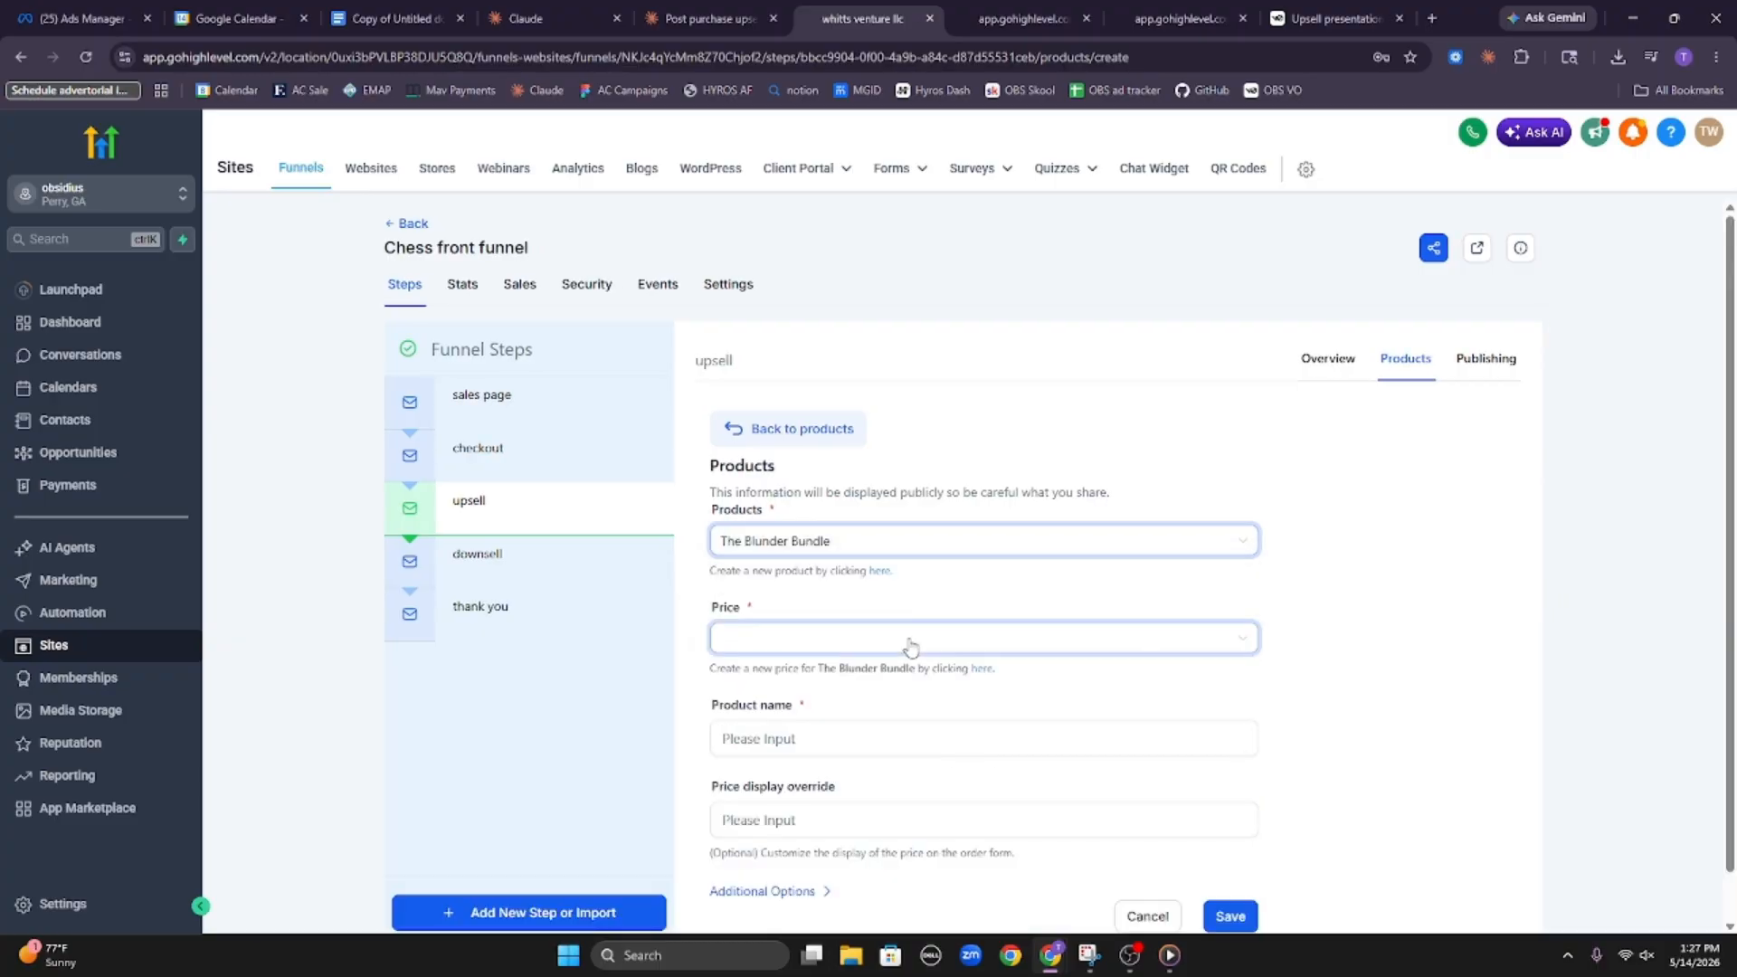
left_click(909, 646)
left_click(919, 676)
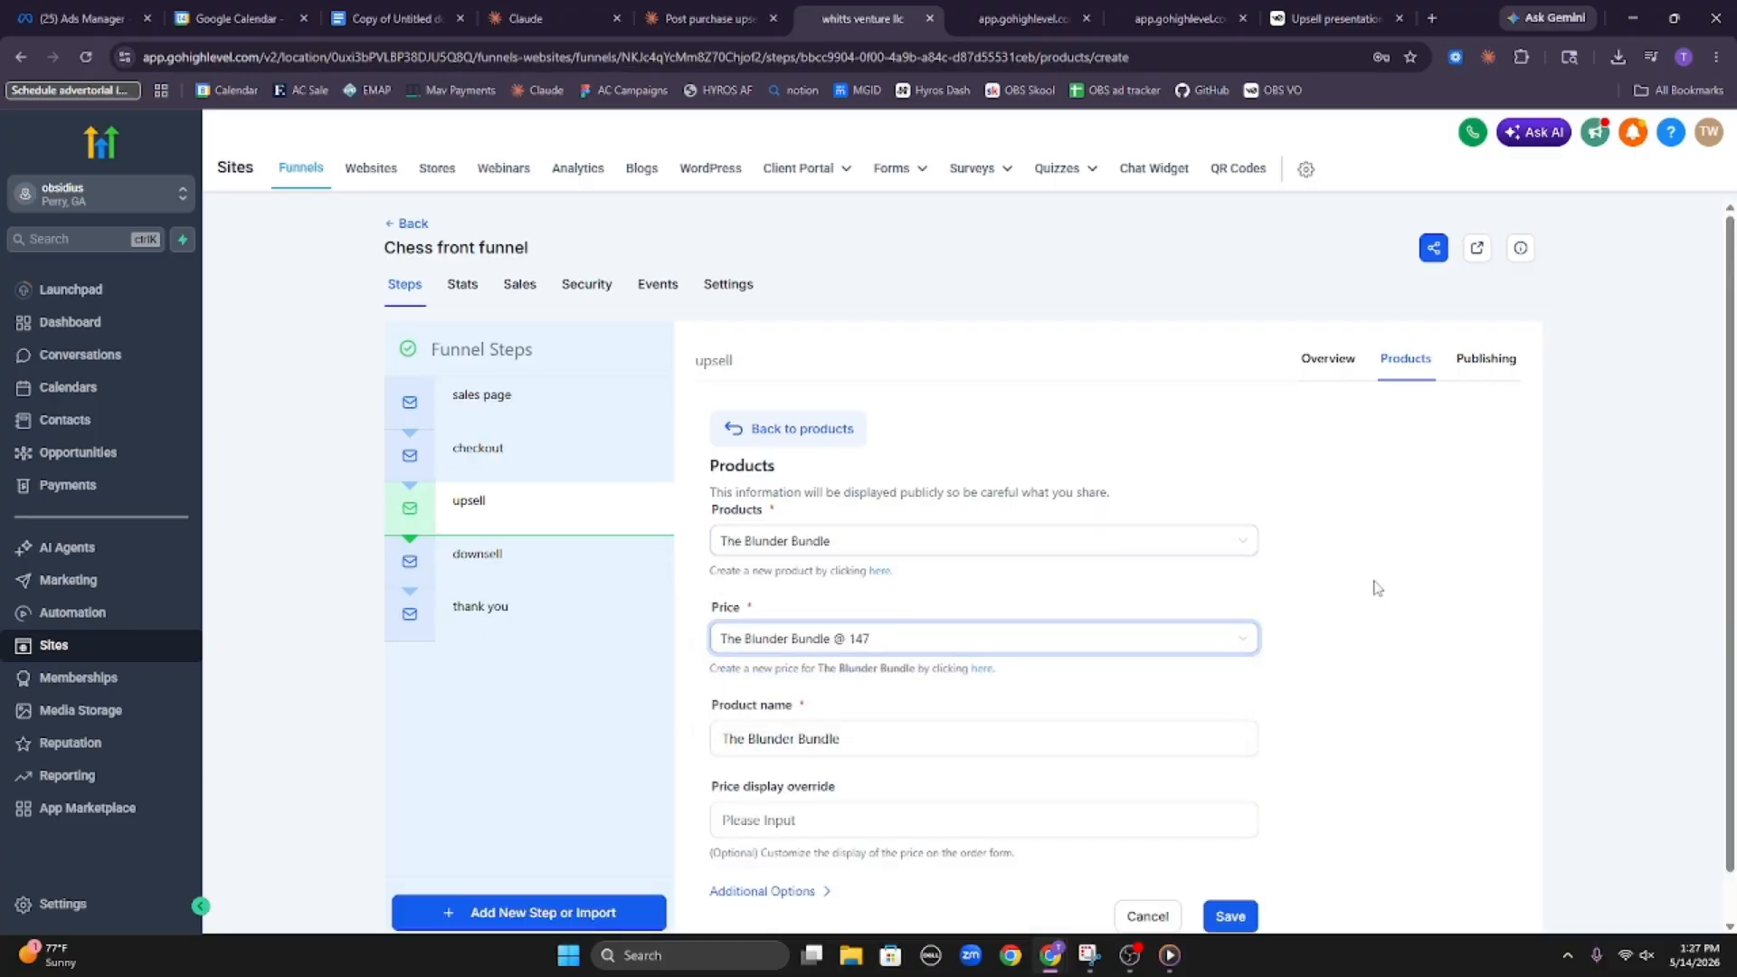
left_click(1220, 915)
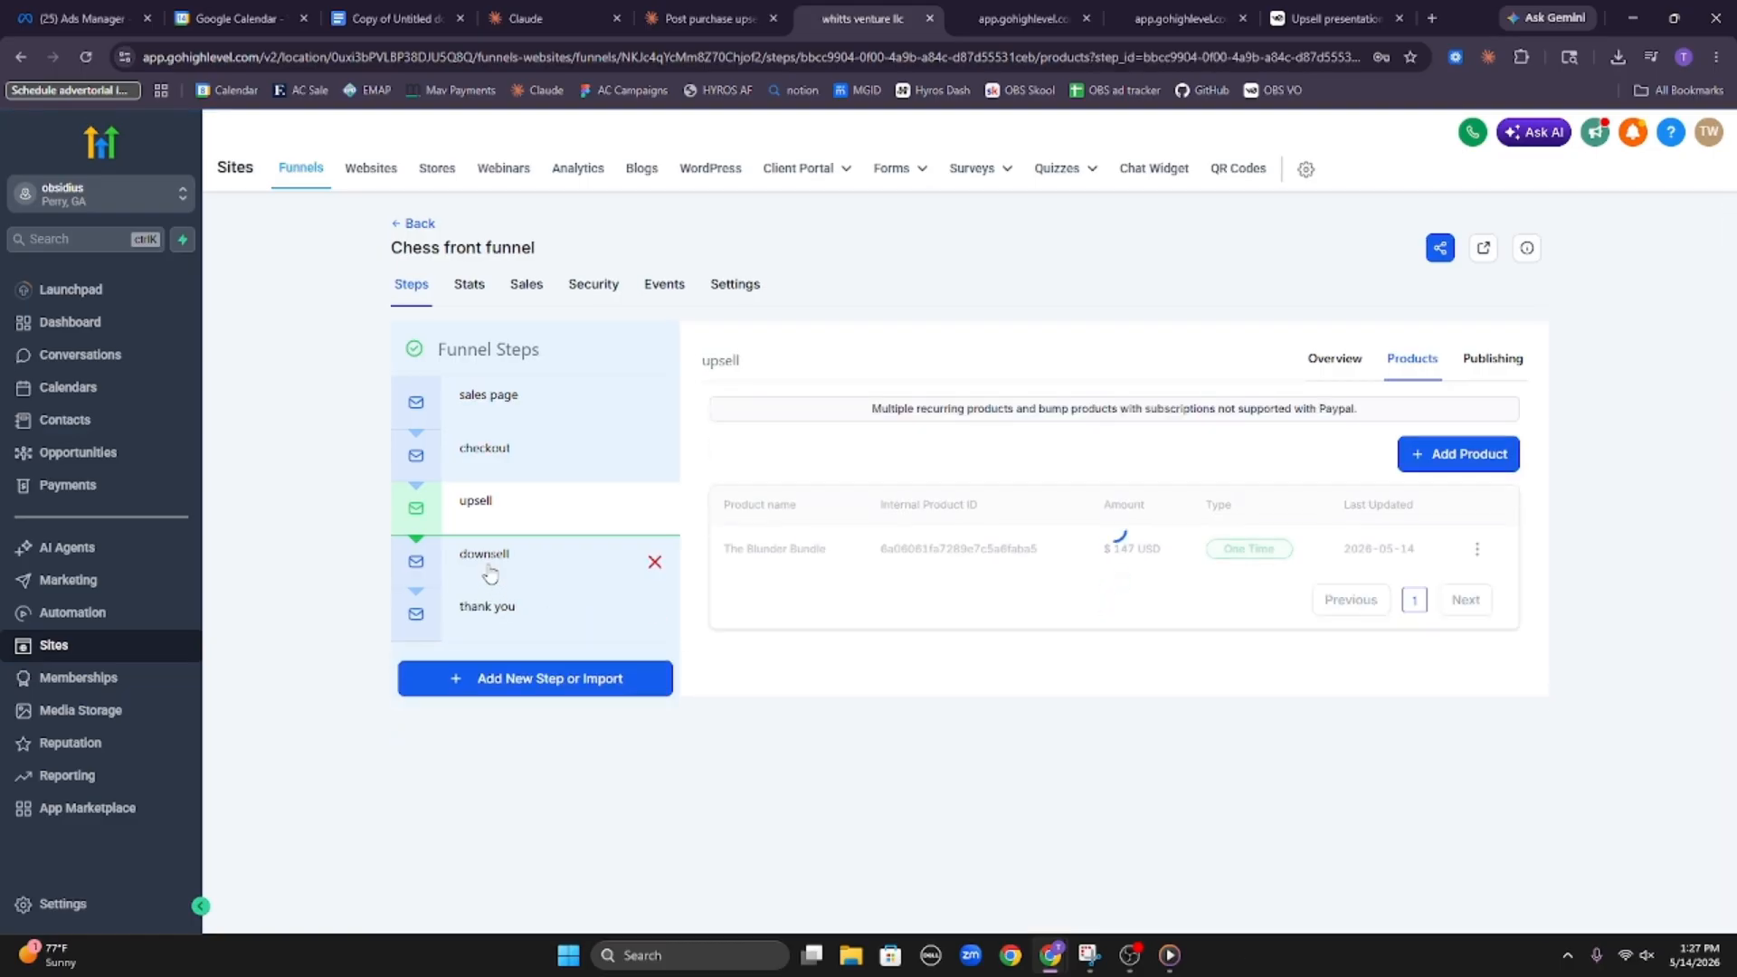
Add The Blunder Bundle at the "The Blunder Bundle @ 67" price to the funnel's downsell step and save it
left_click(489, 570)
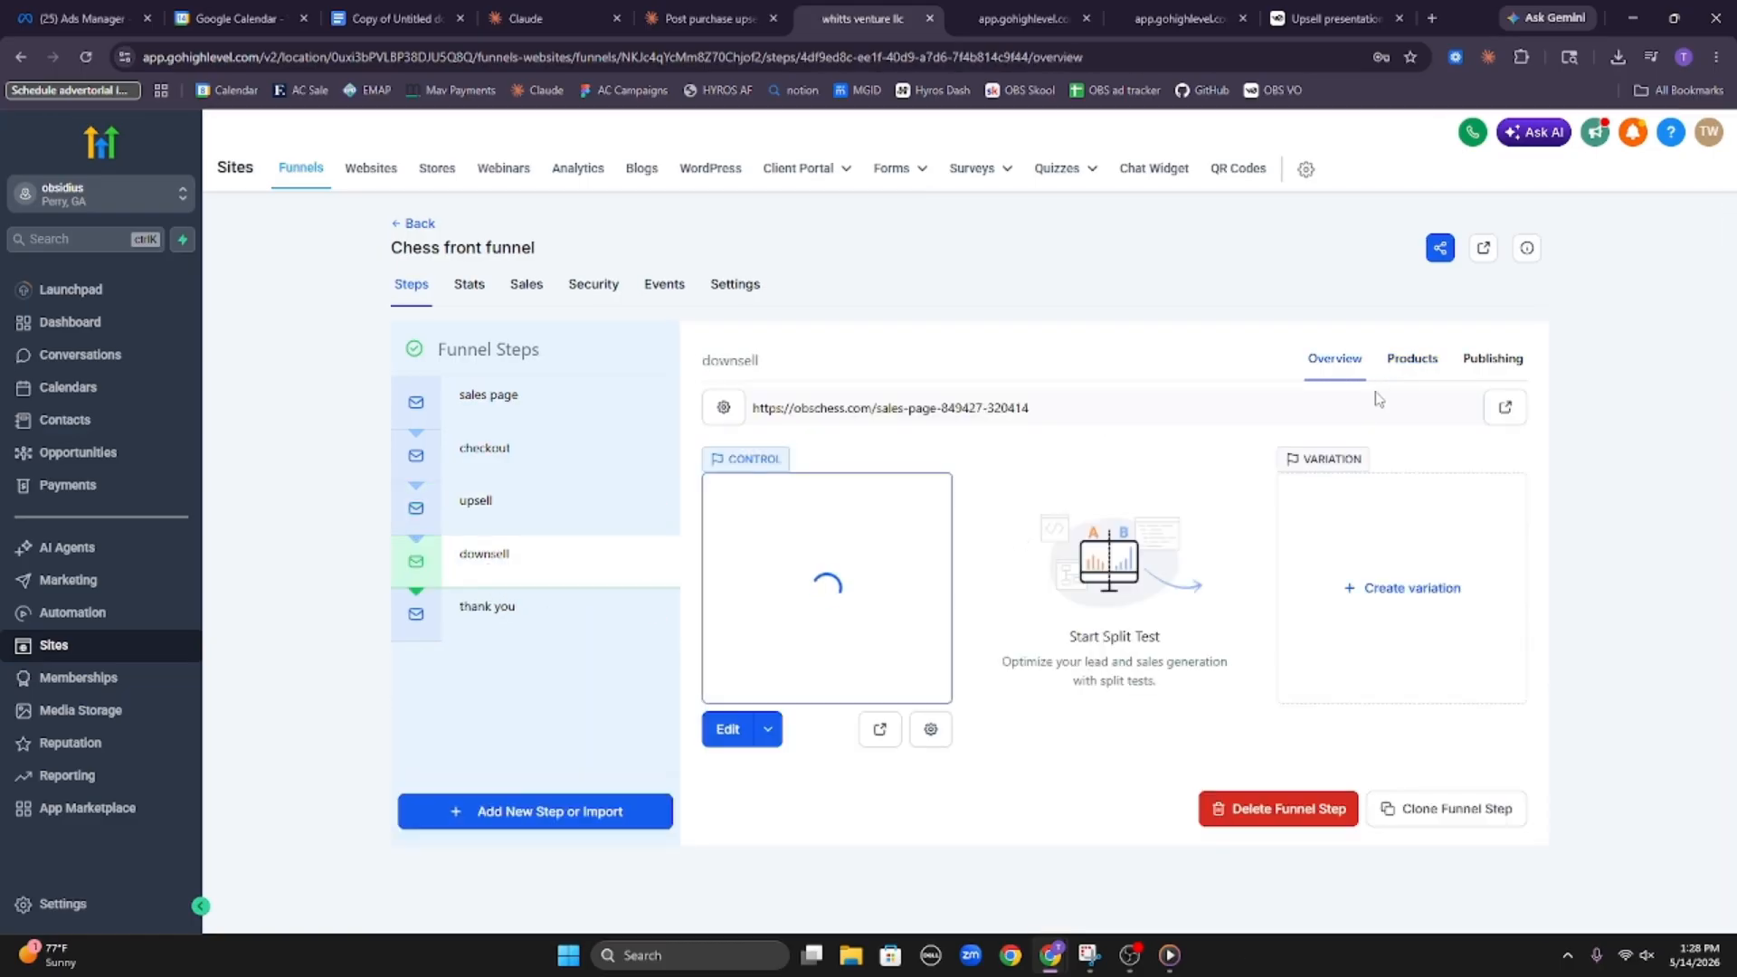
left_click(1409, 359)
left_click(1448, 456)
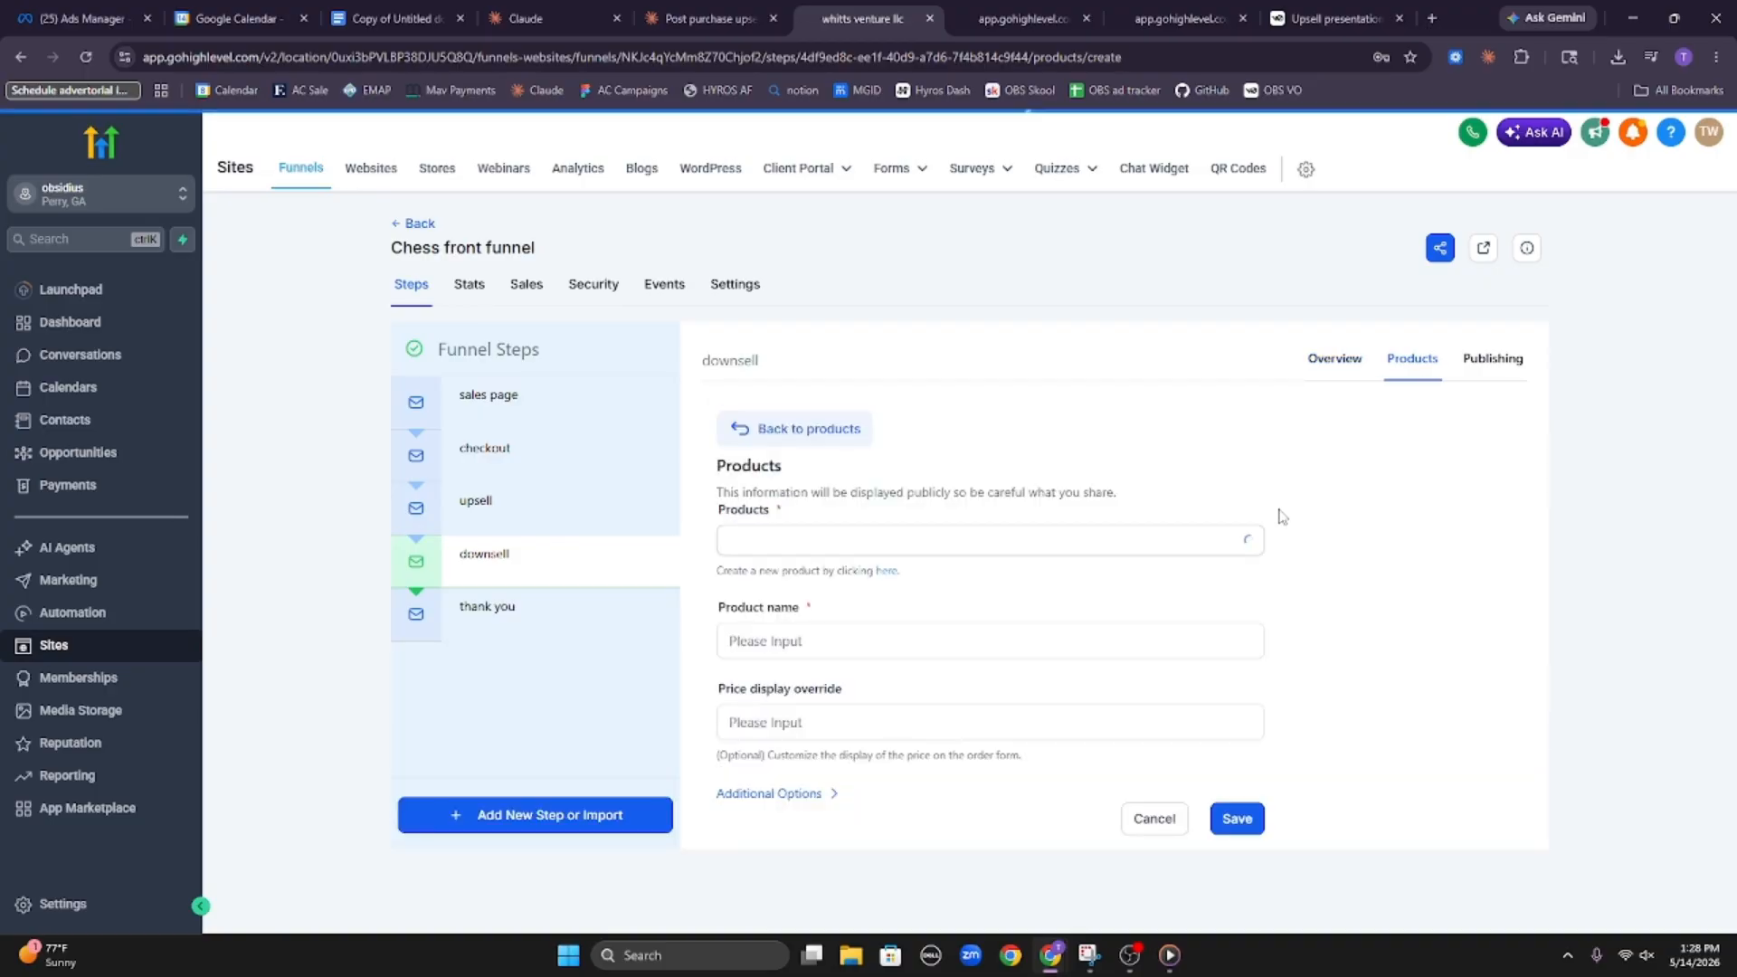
left_click(1137, 547)
left_click(1058, 575)
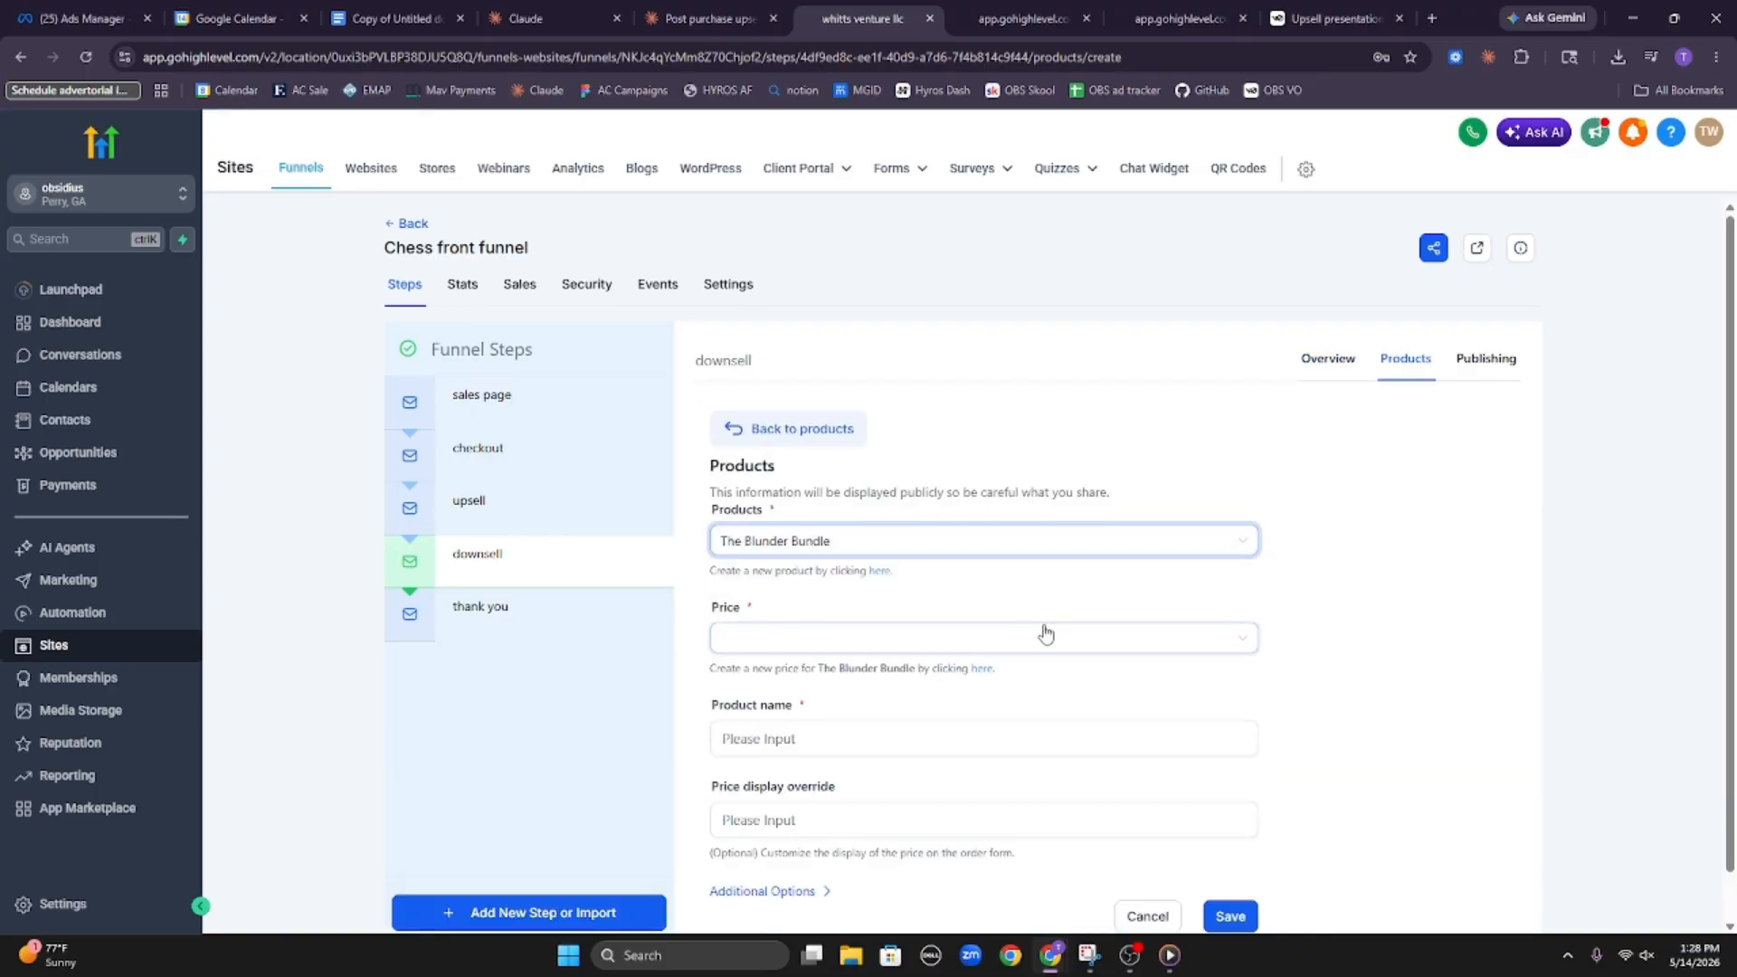
left_click(1046, 635)
left_click(962, 712)
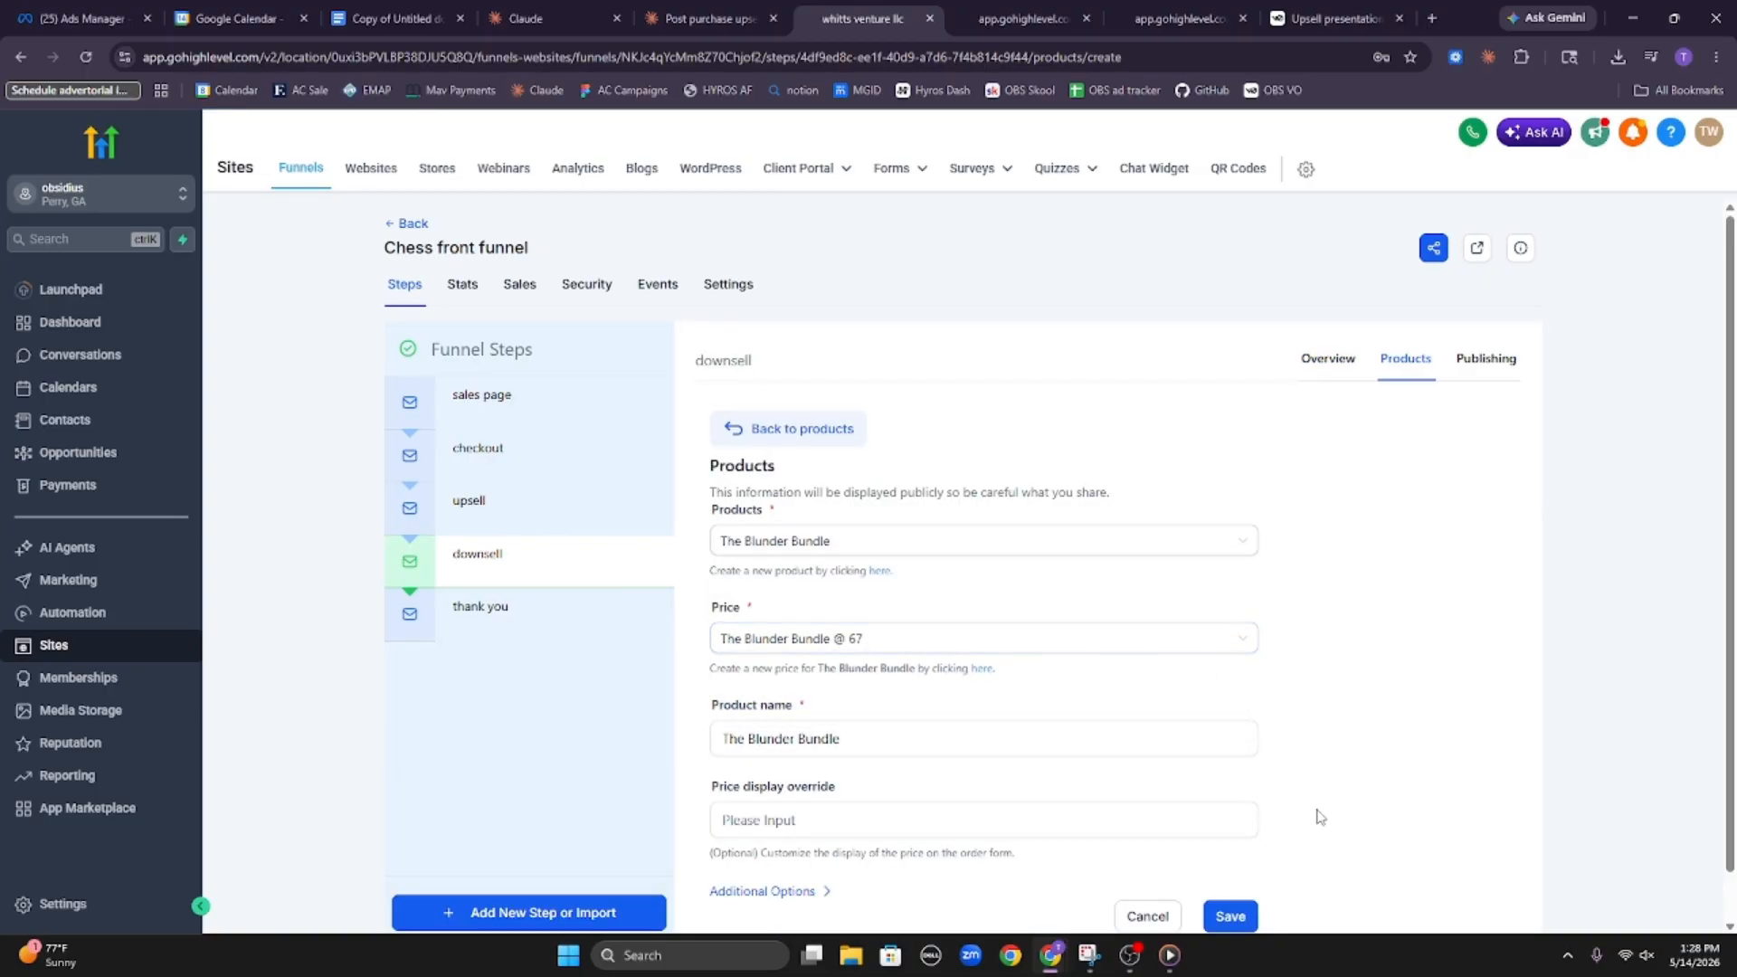
left_click(1230, 916)
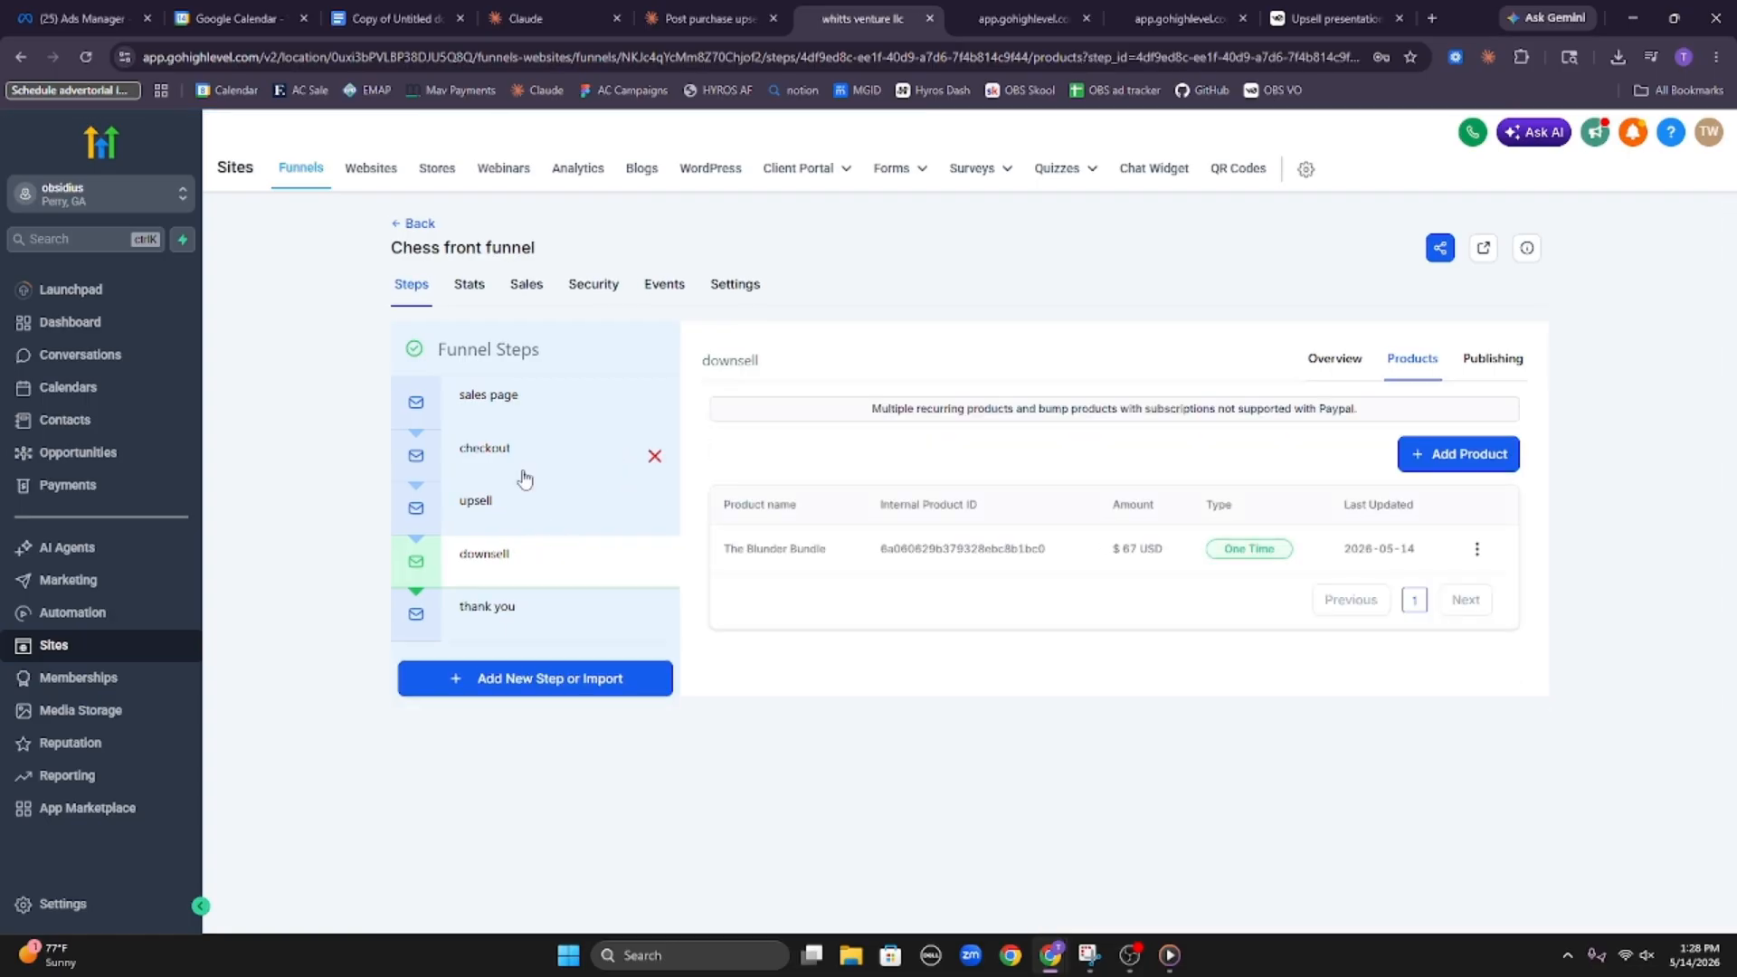
Open the upsell page for editing and assign The Blunder Bundle as the first $147 button's one-click product
left_click(470, 515)
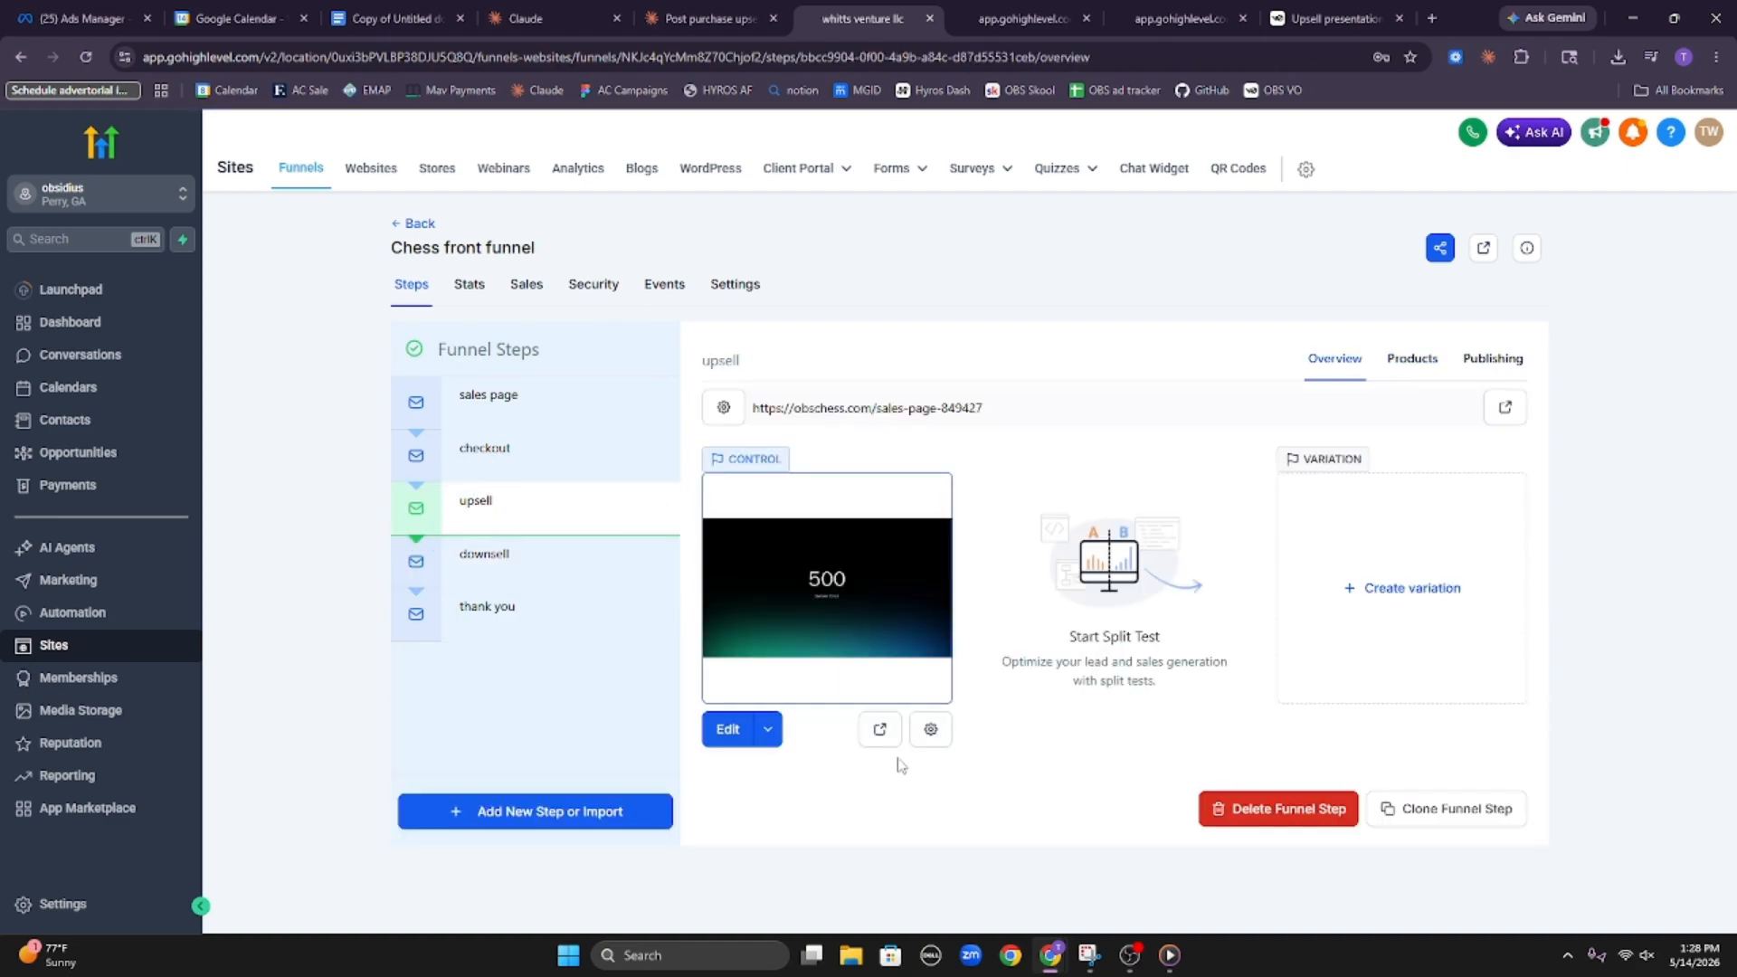
left_click(724, 729)
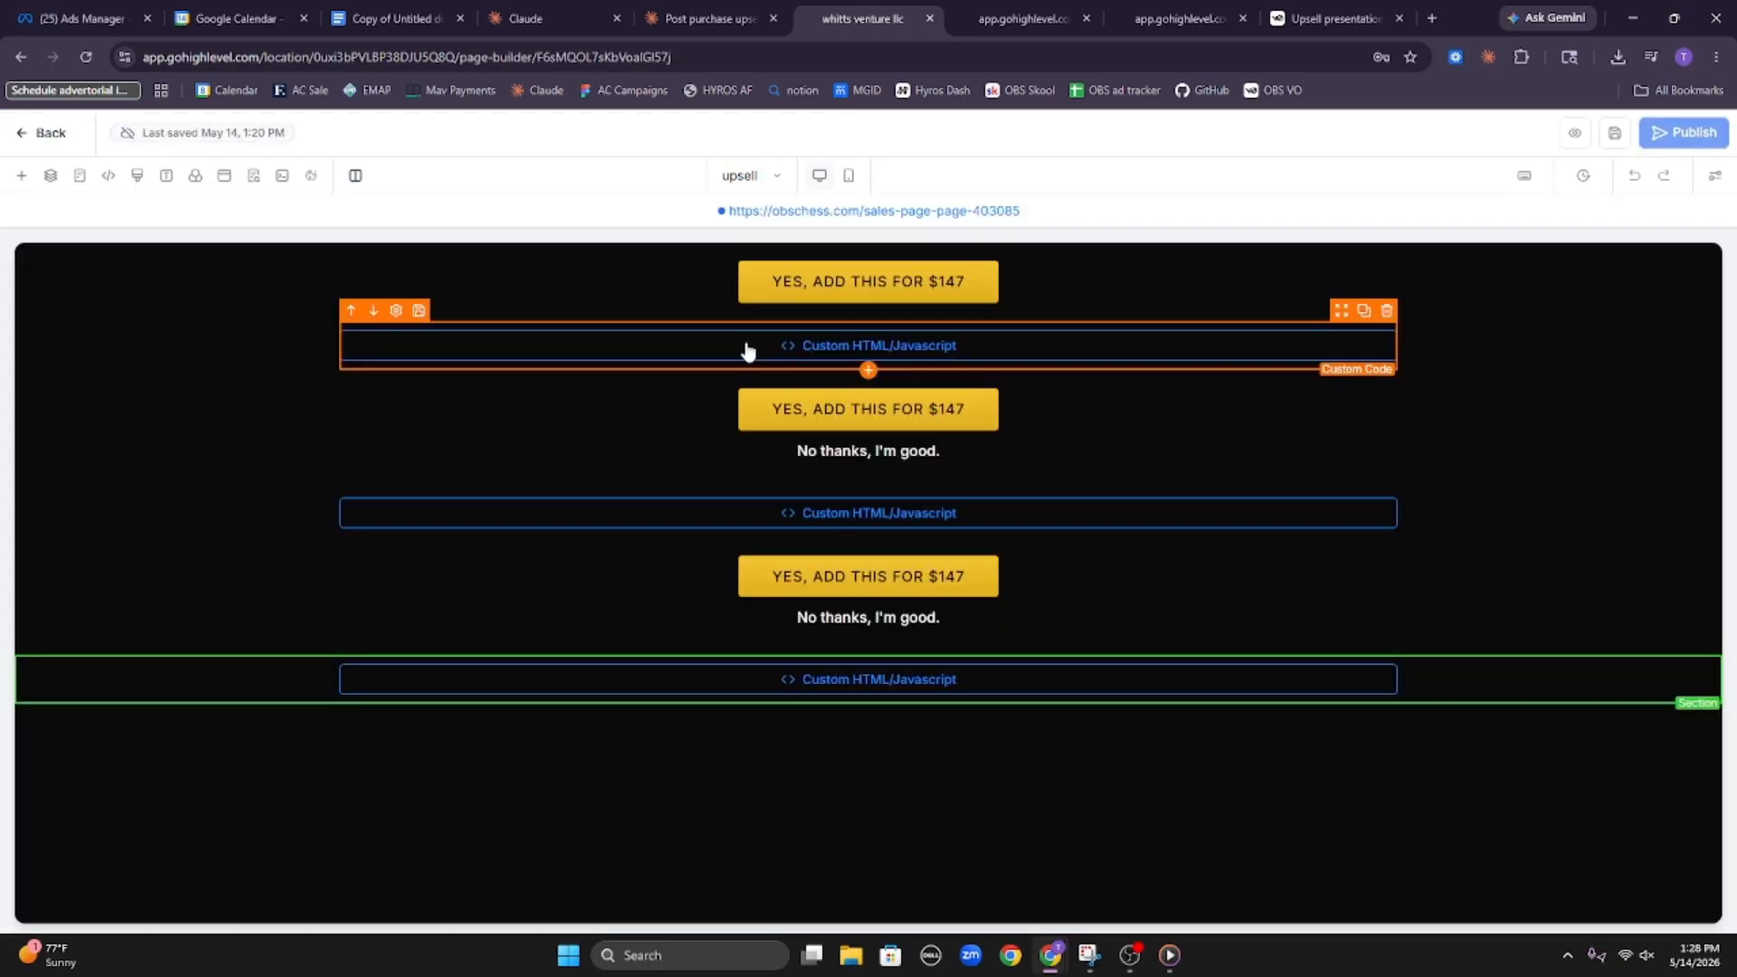
left_click(868, 284)
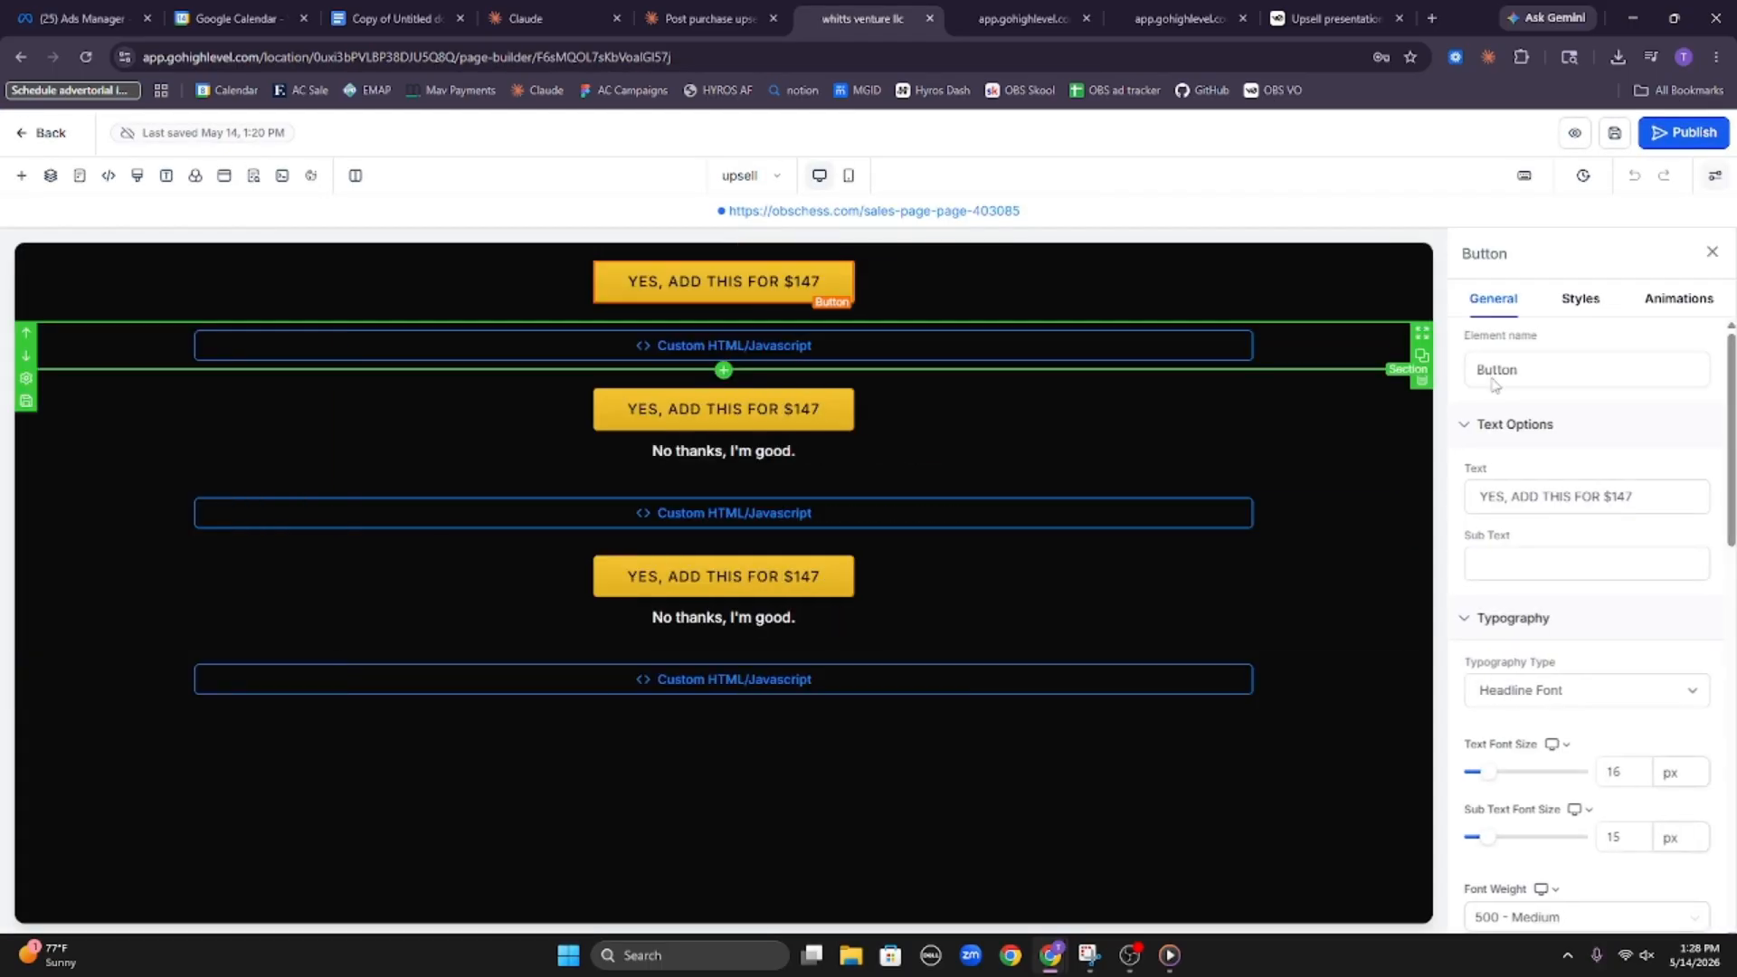
scroll(1546, 520, "down", 4)
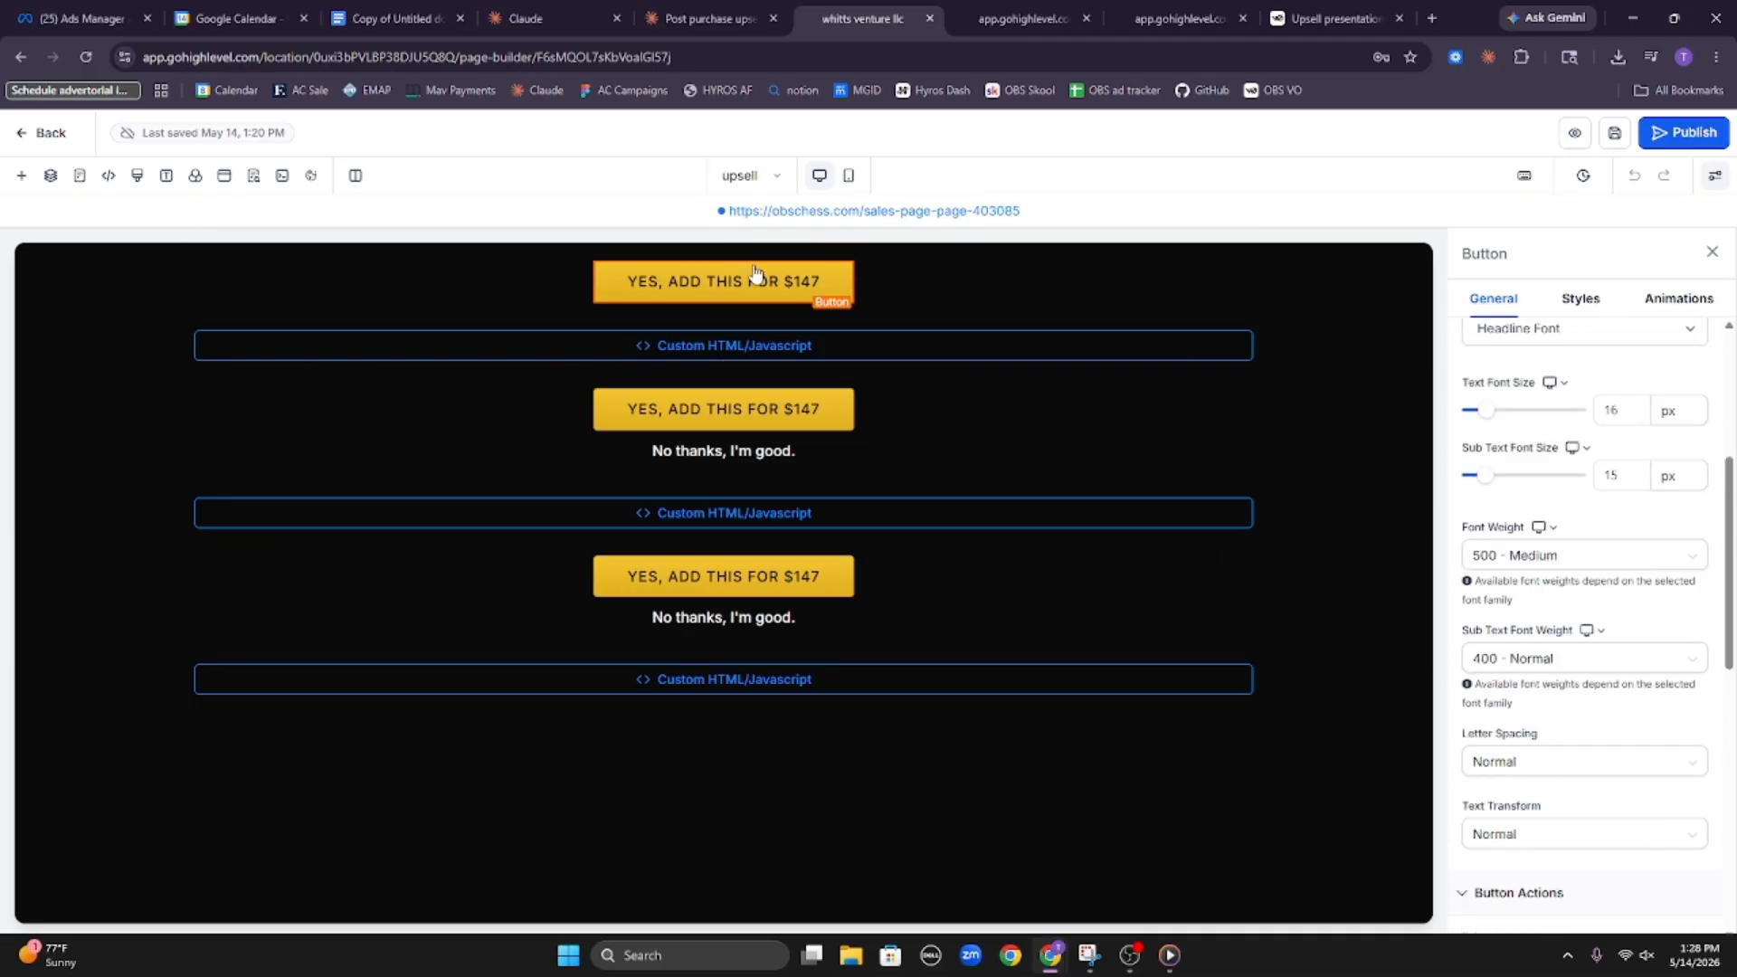
scroll(1583, 542, "down", 6)
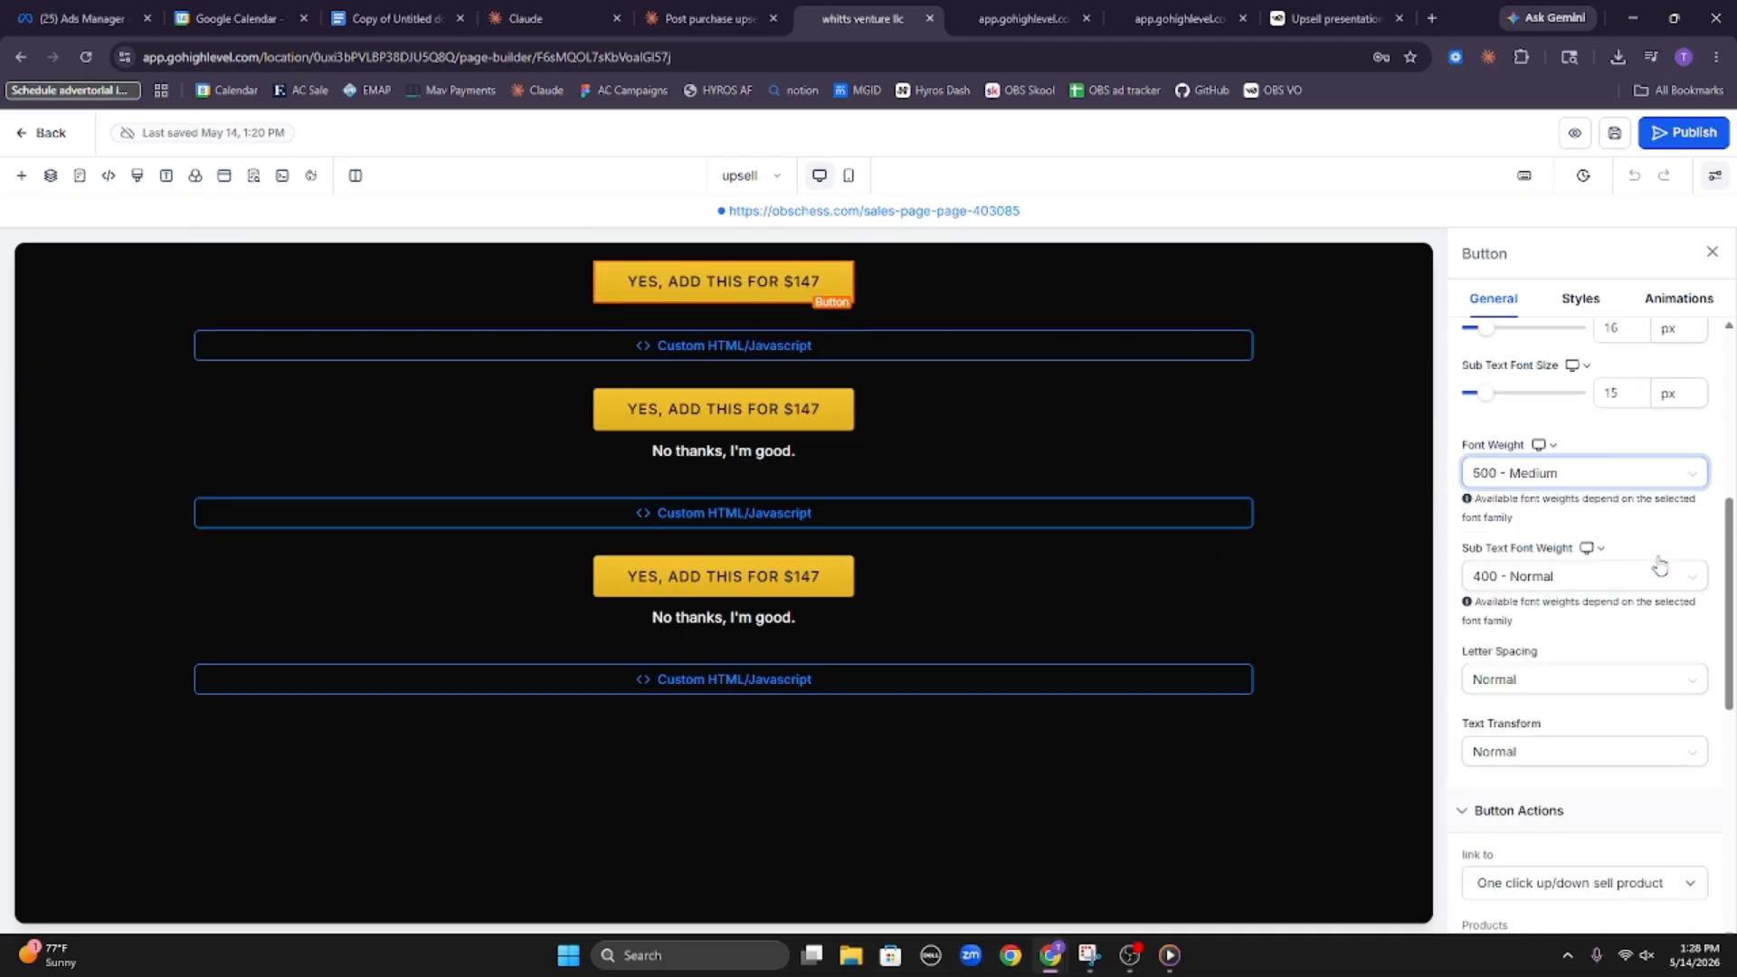
left_click(1550, 492)
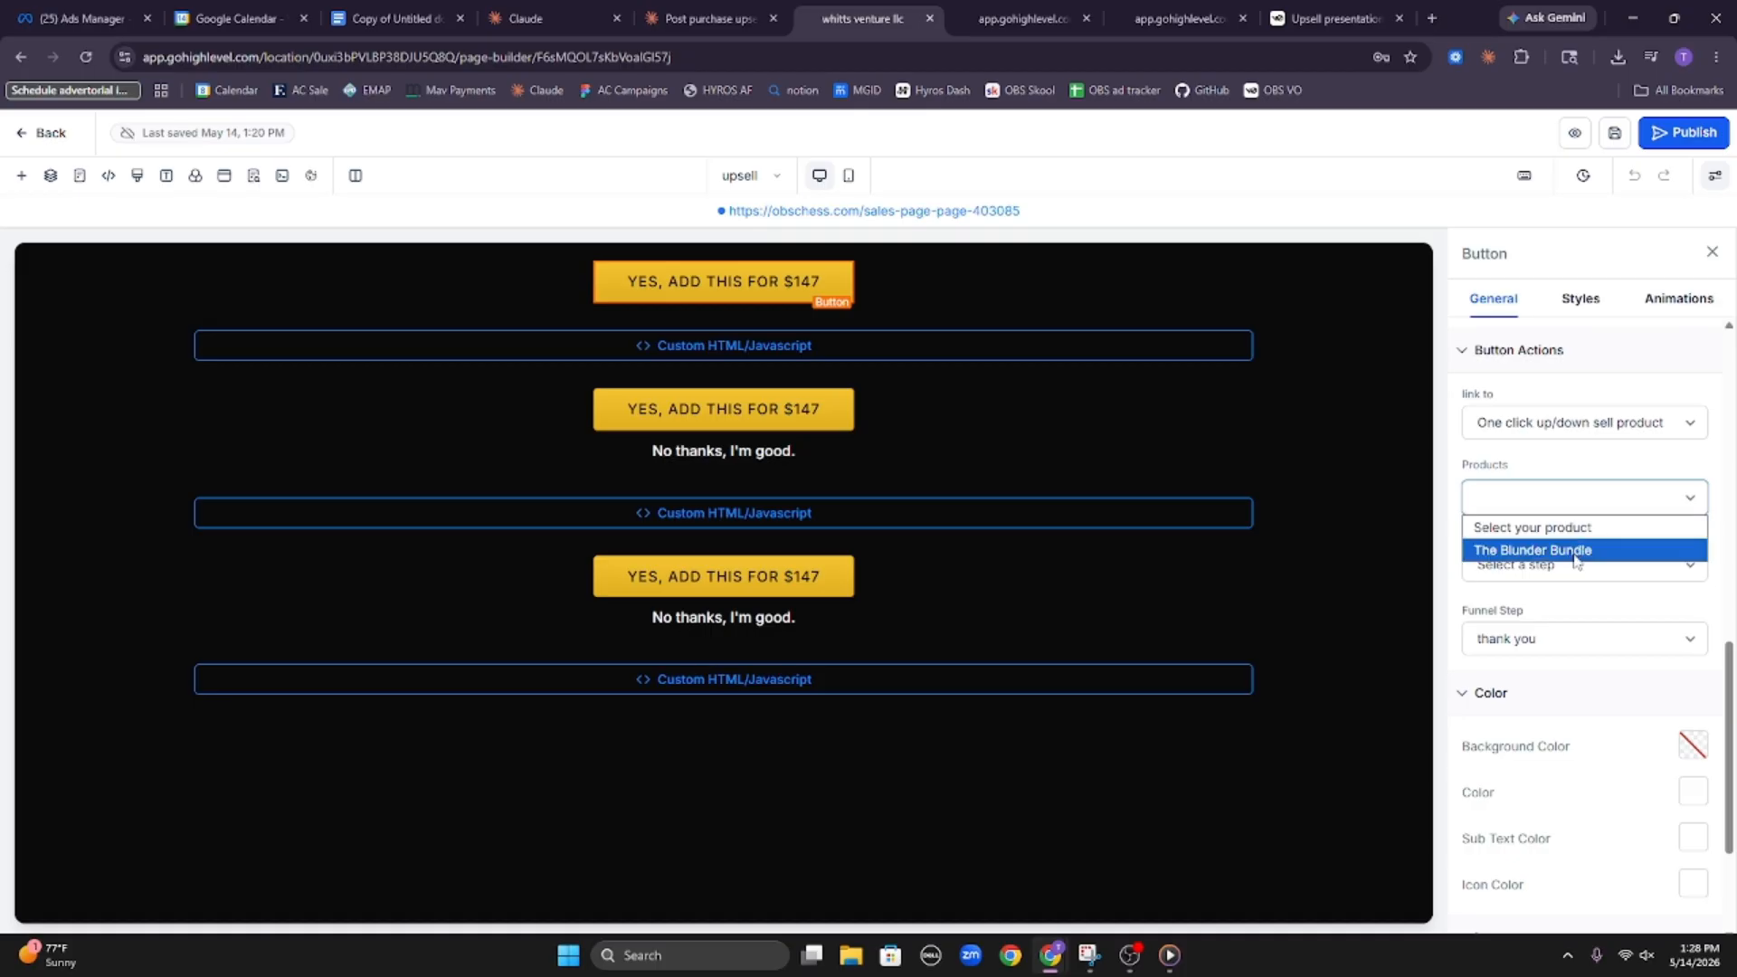
left_click(1576, 552)
Assign The Blunder Bundle to the second and third $147 buttons and recheck the action settings of the first two buttons
left_click(796, 418)
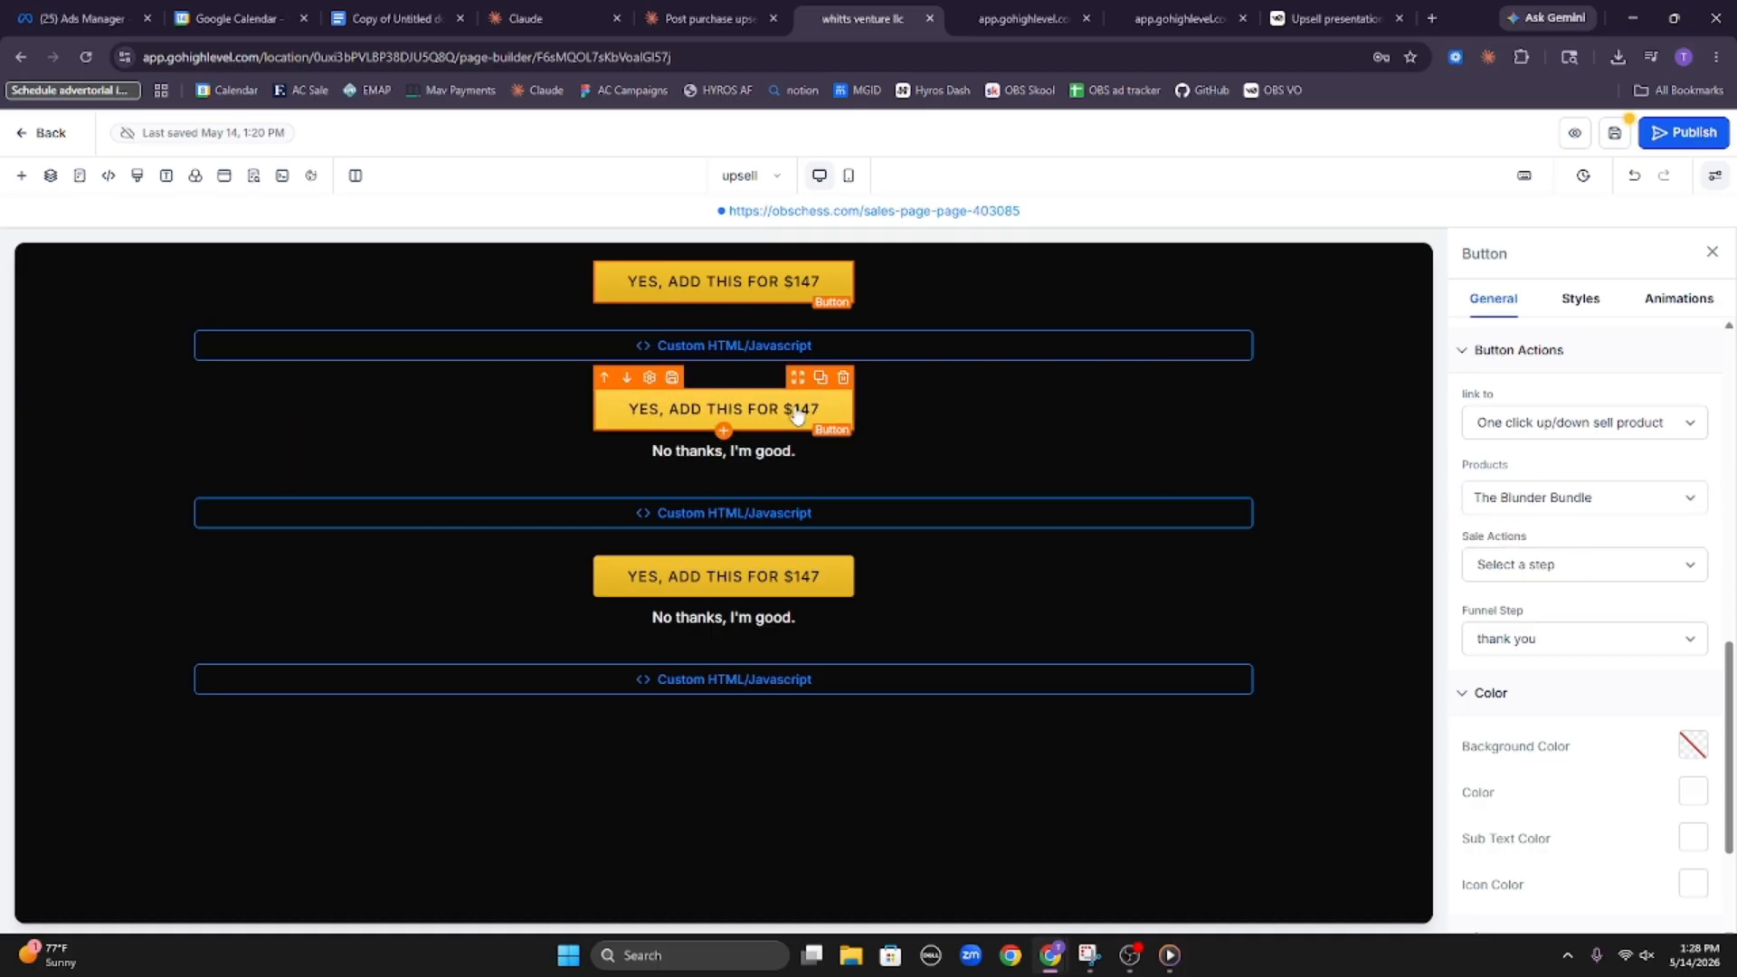
left_click(1575, 498)
left_click(1570, 552)
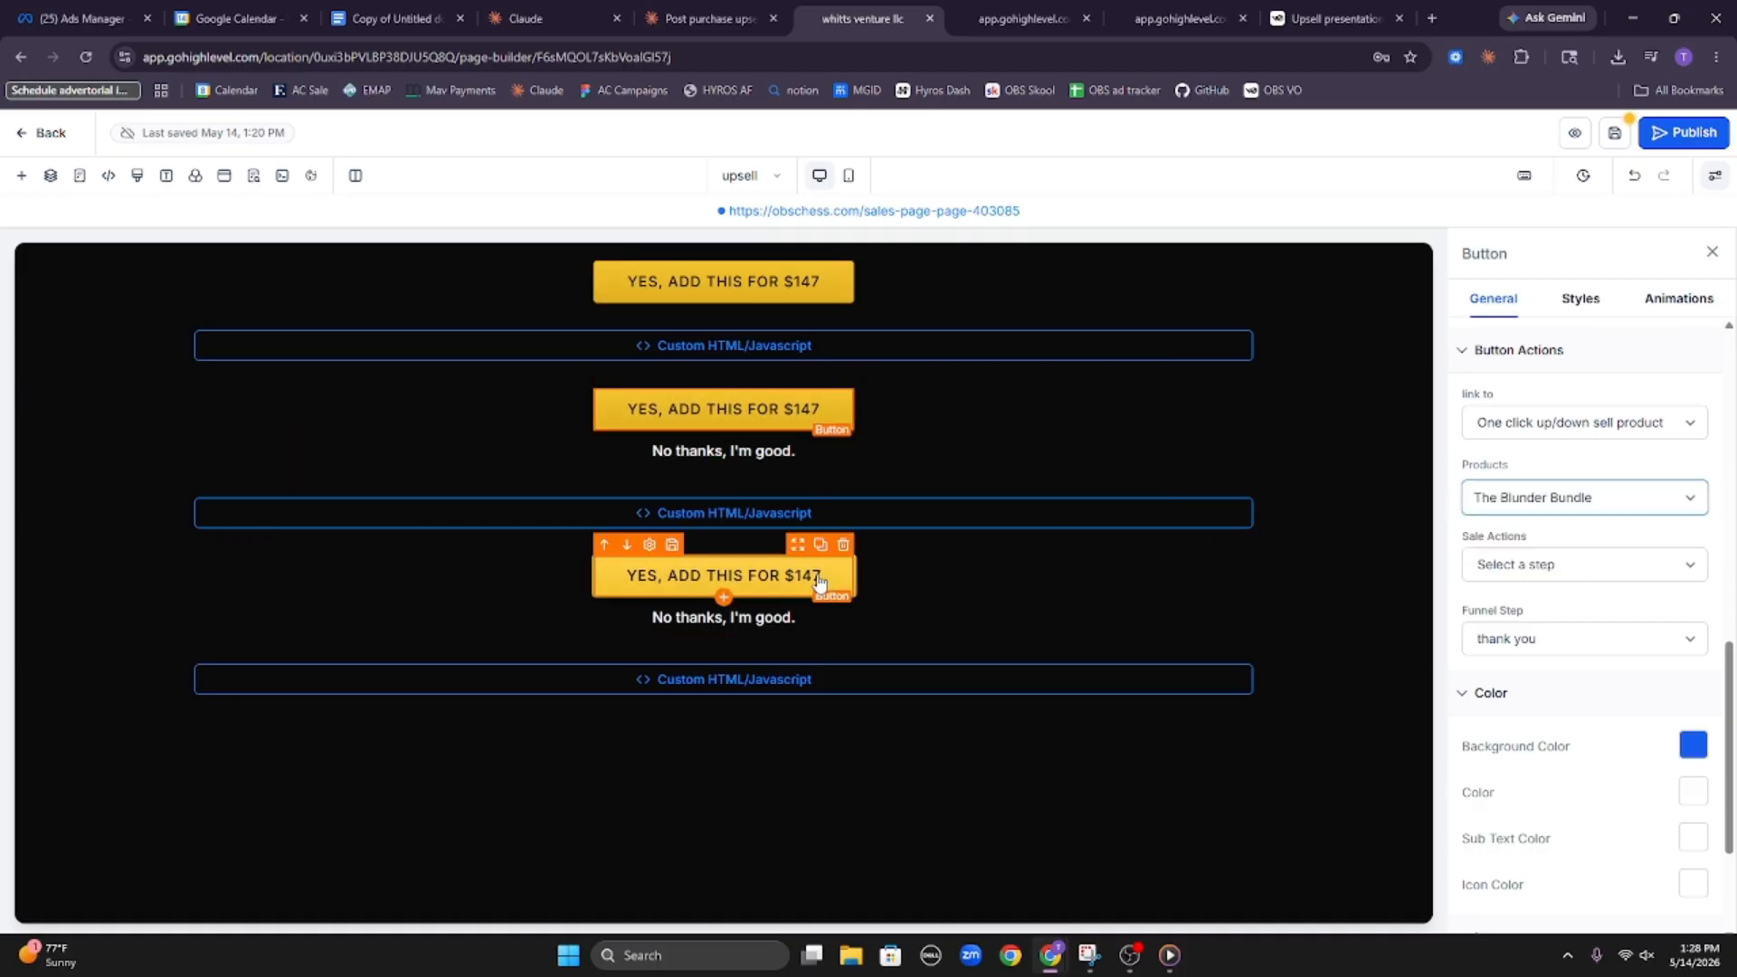
left_click(778, 579)
left_click(1566, 497)
left_click(1576, 552)
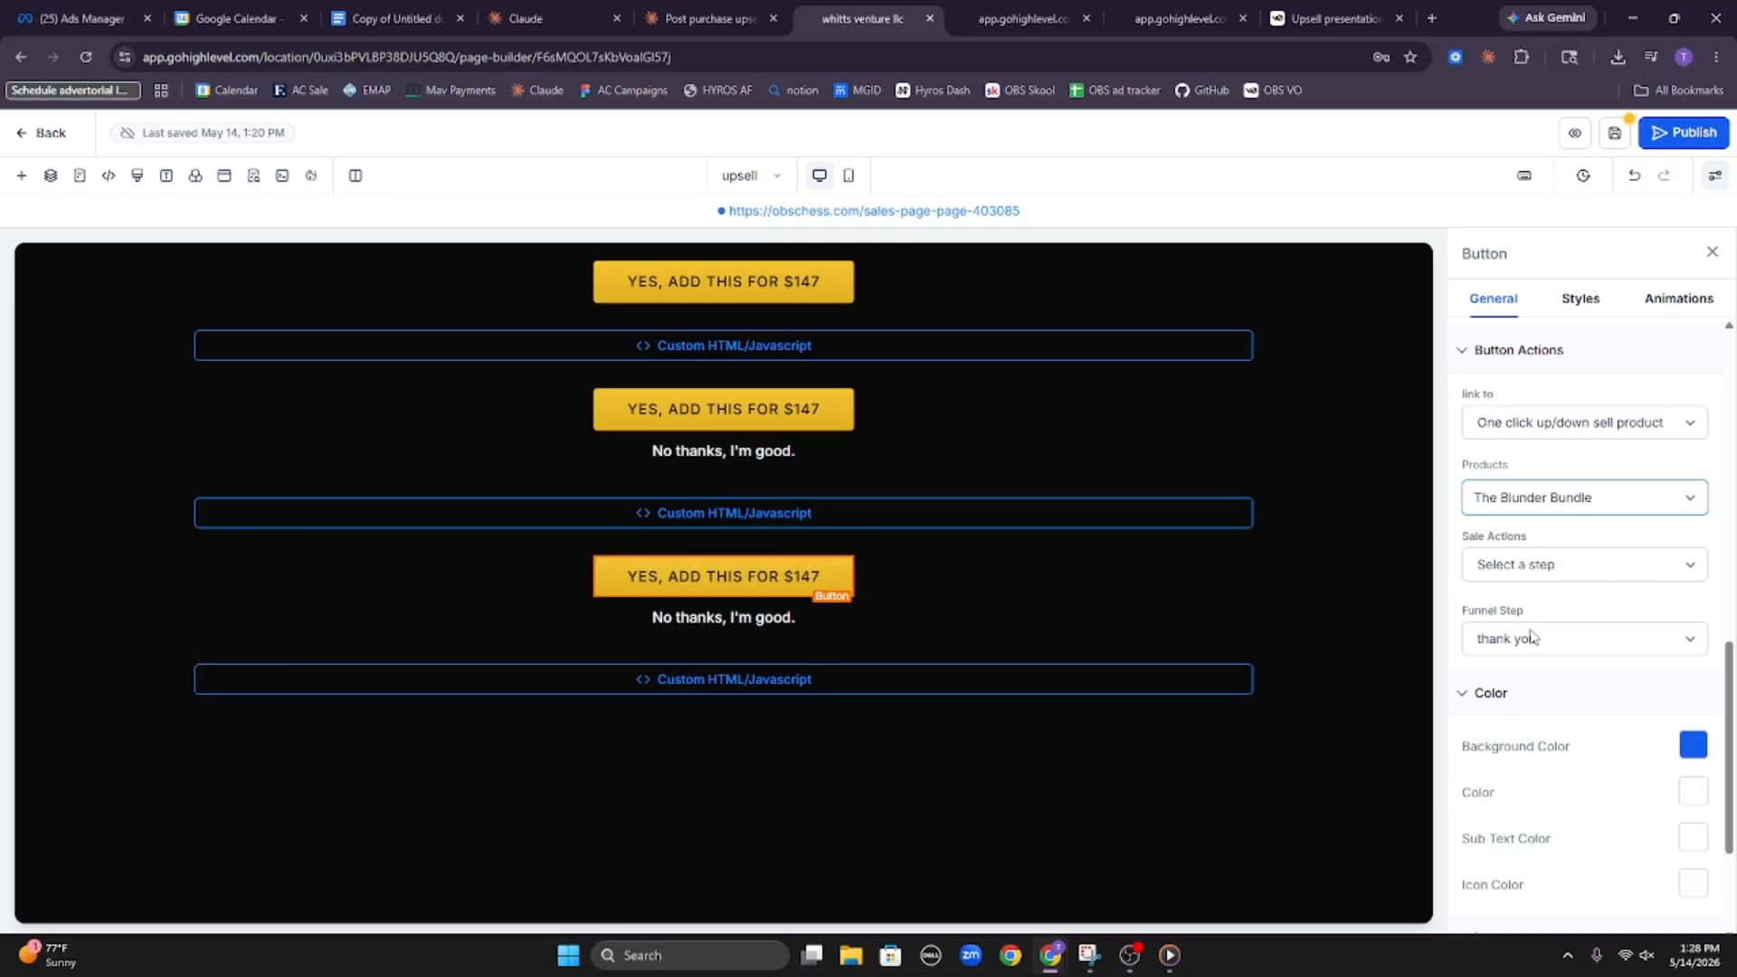
left_click(769, 412)
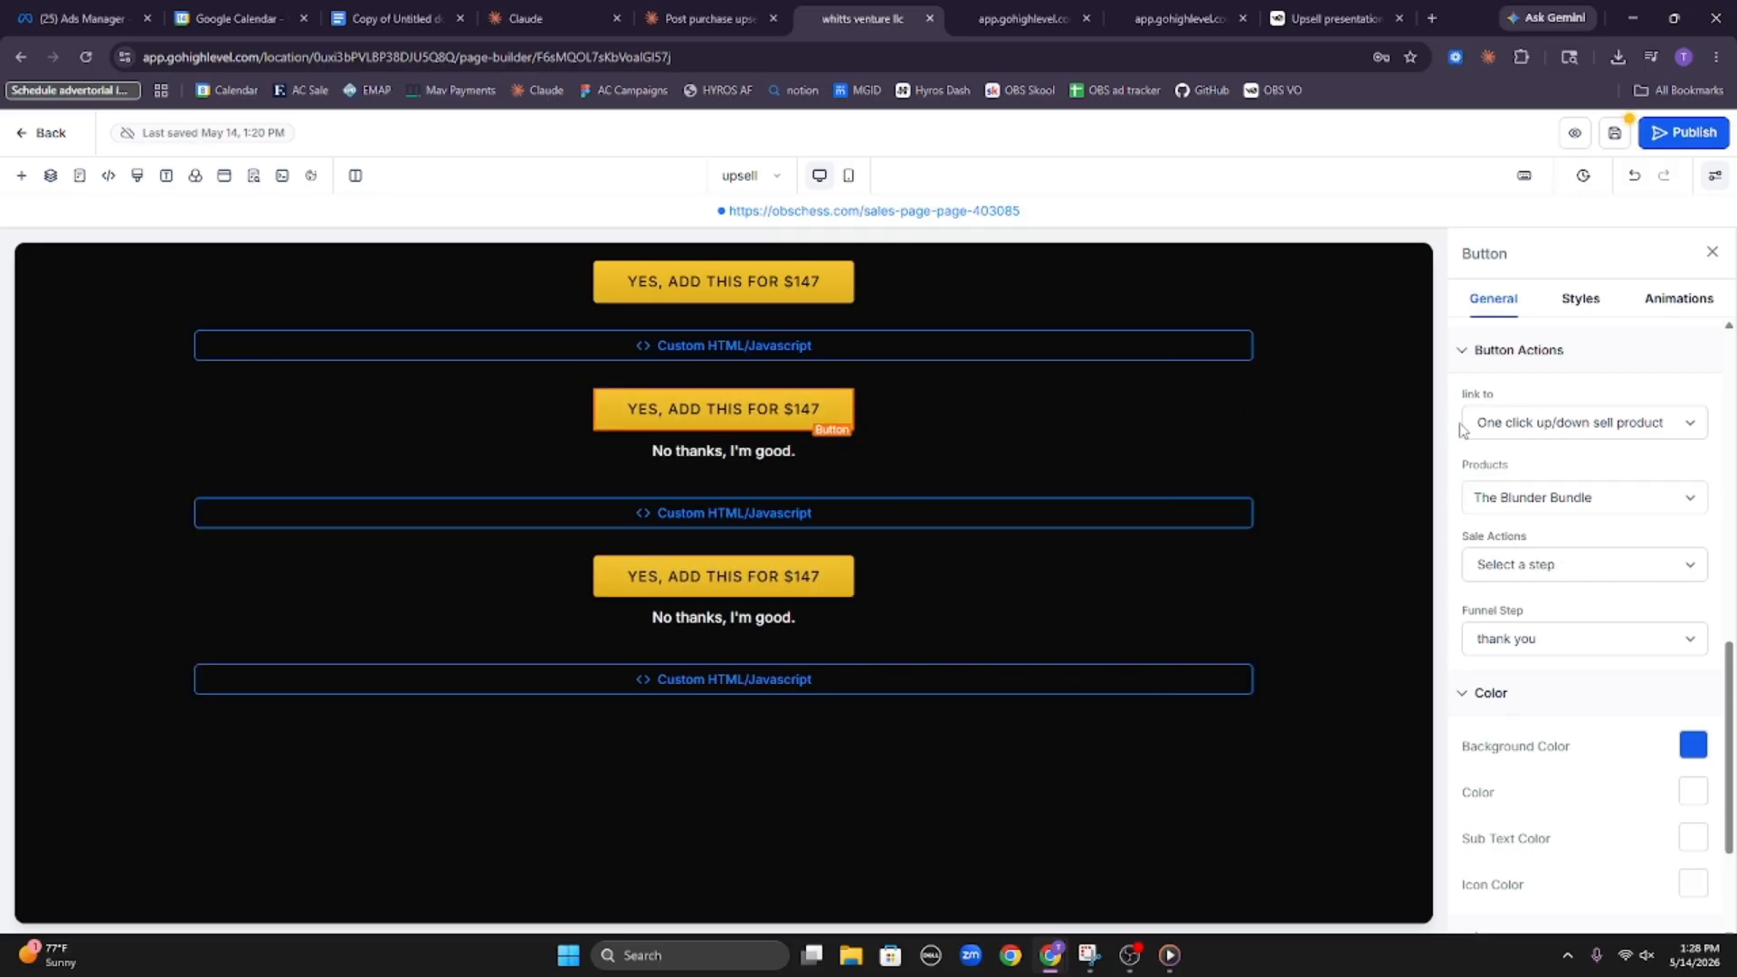
left_click(724, 276)
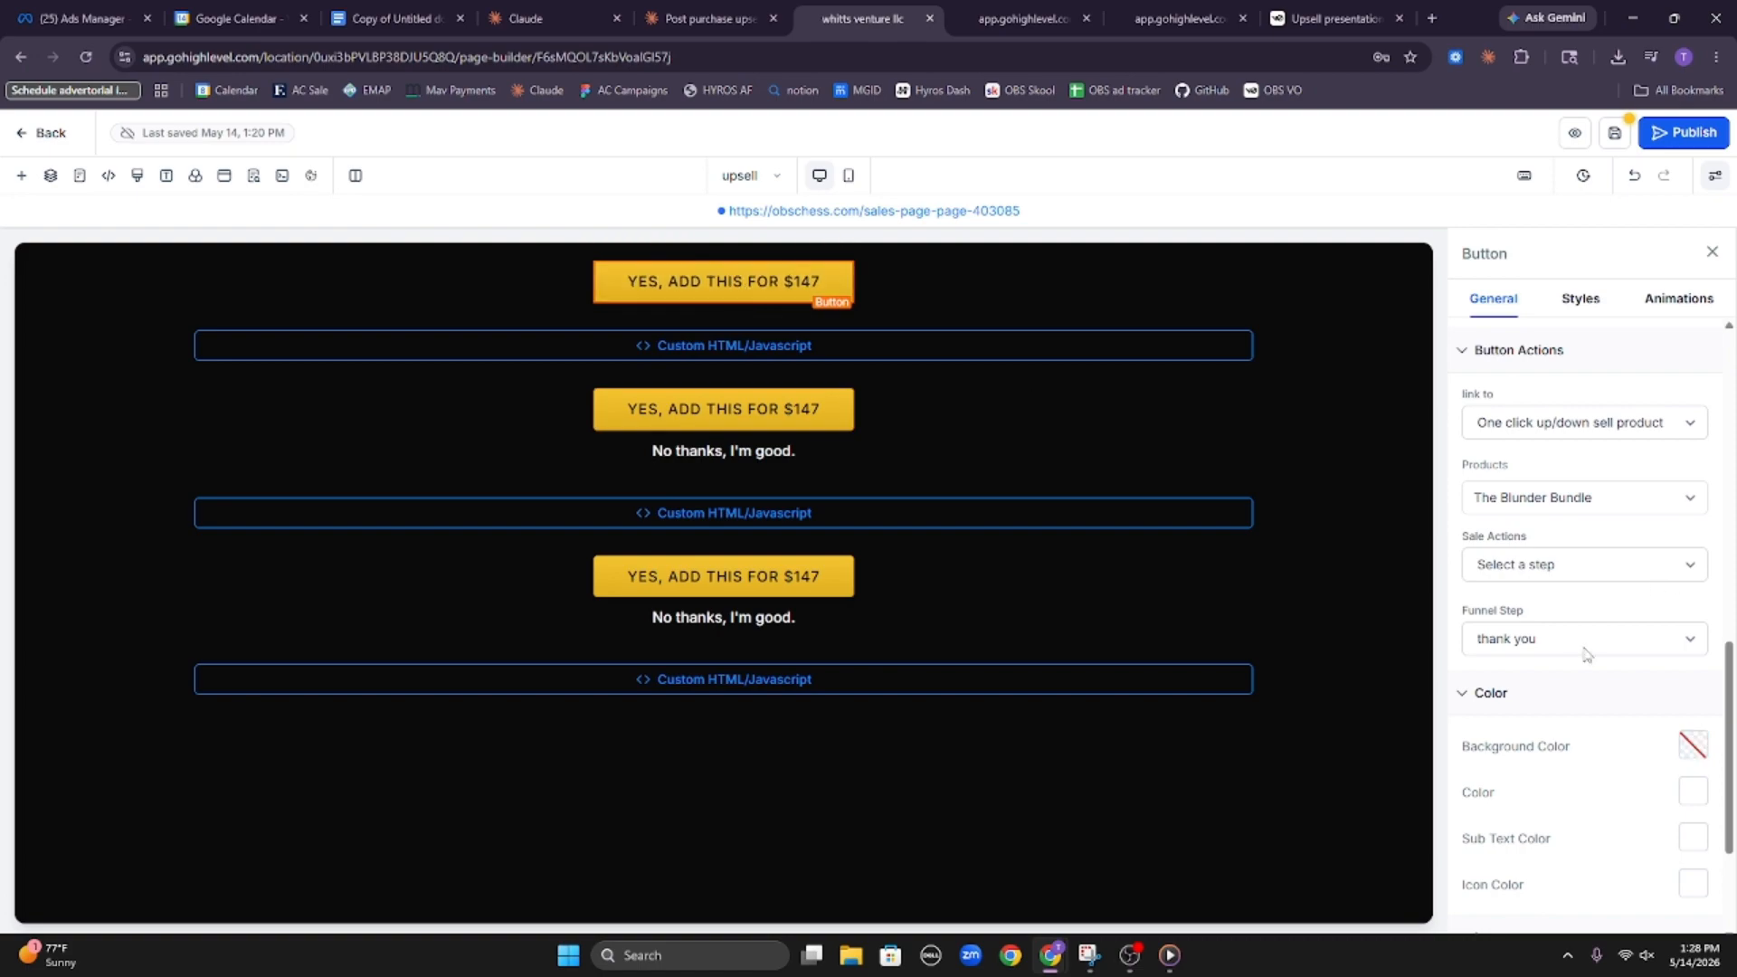
Link the first "No thanks, I'm good." button to a funnel step, choosing downsell
left_click(785, 455)
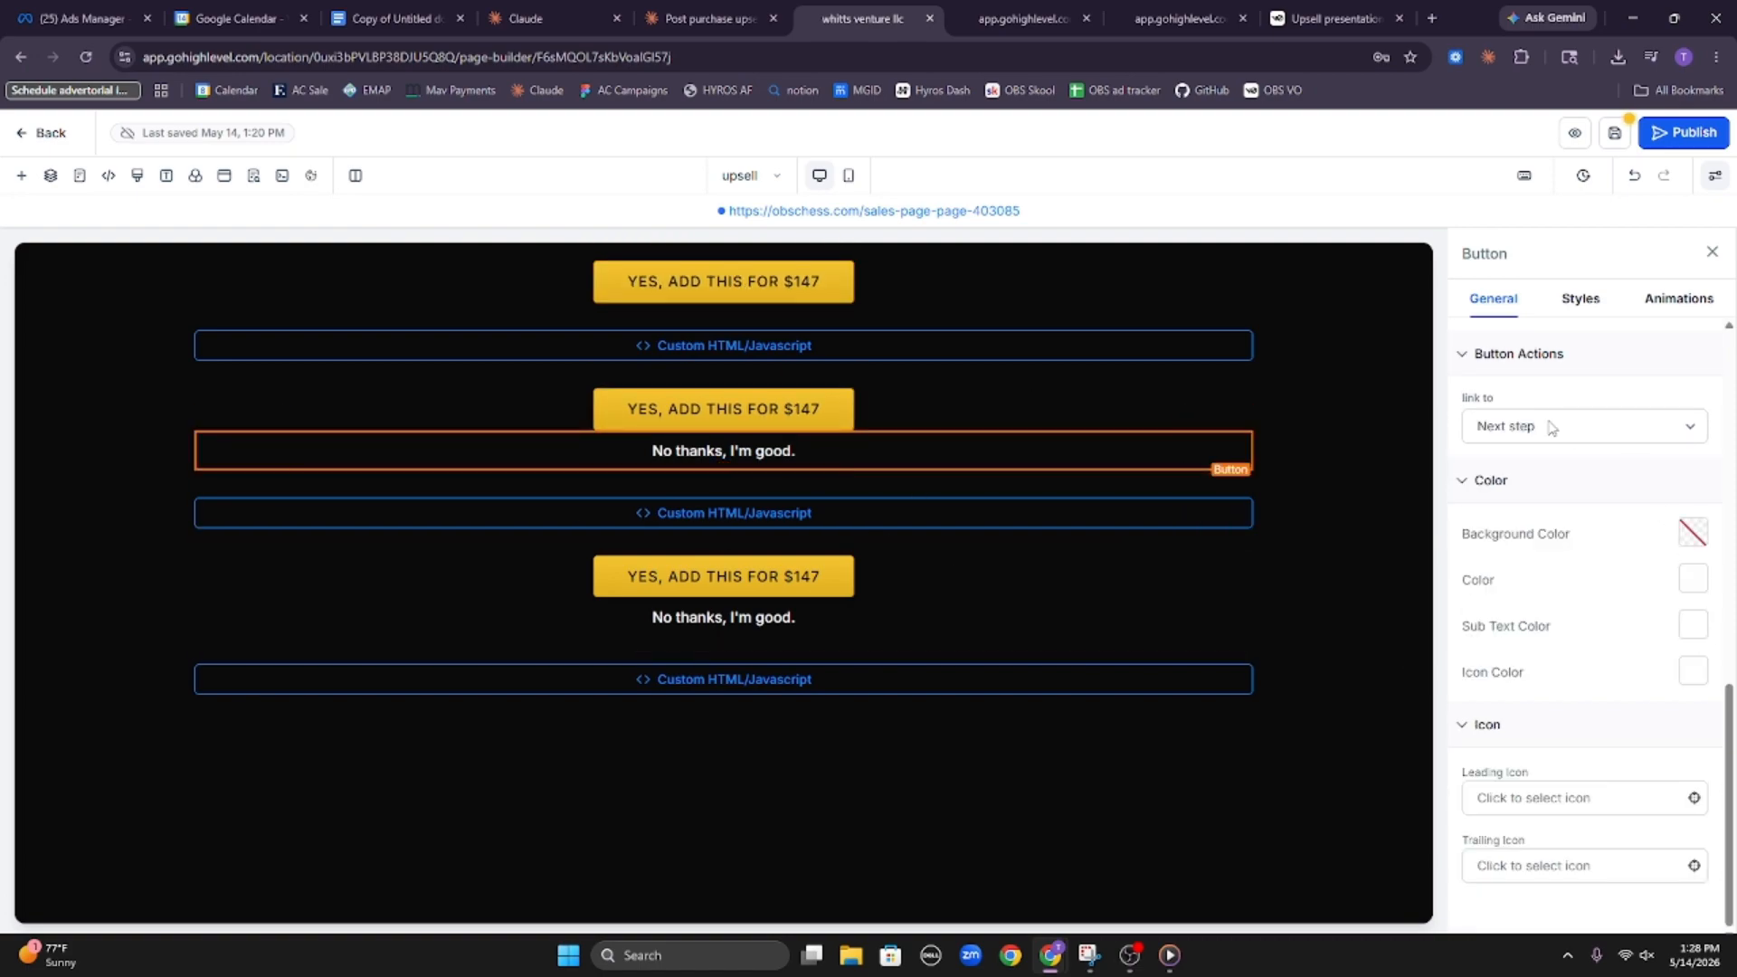
left_click(1585, 432)
left_click(1553, 568)
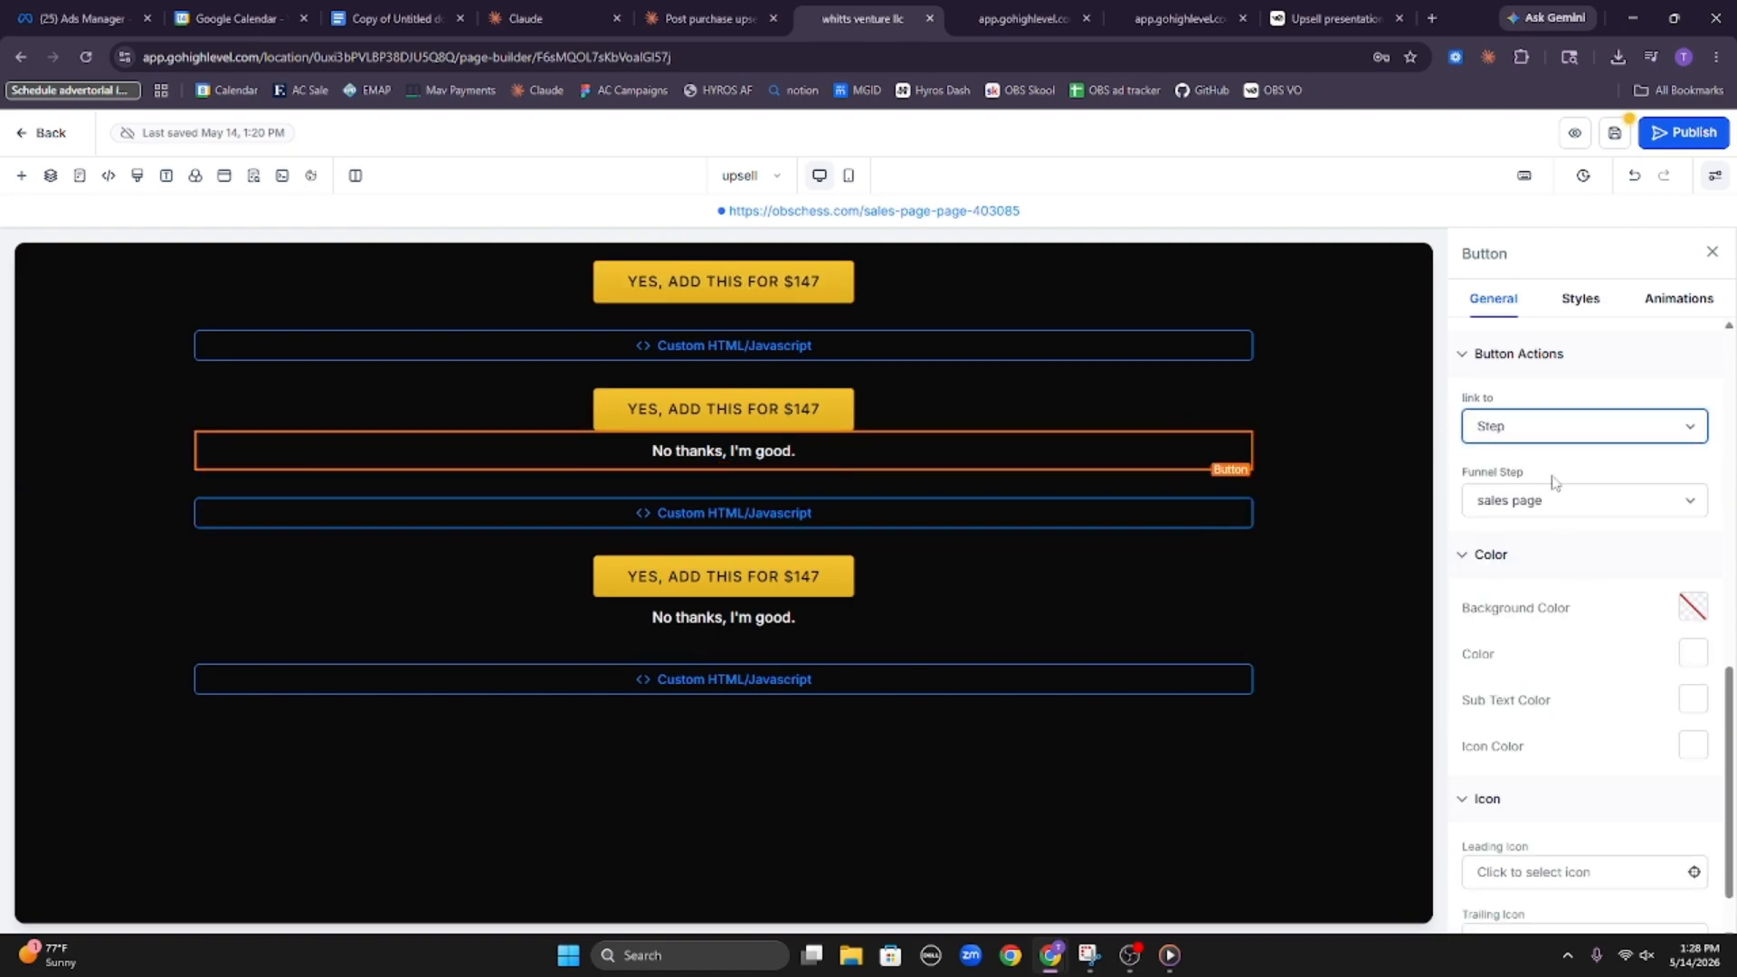
left_click(1558, 491)
left_click(1503, 575)
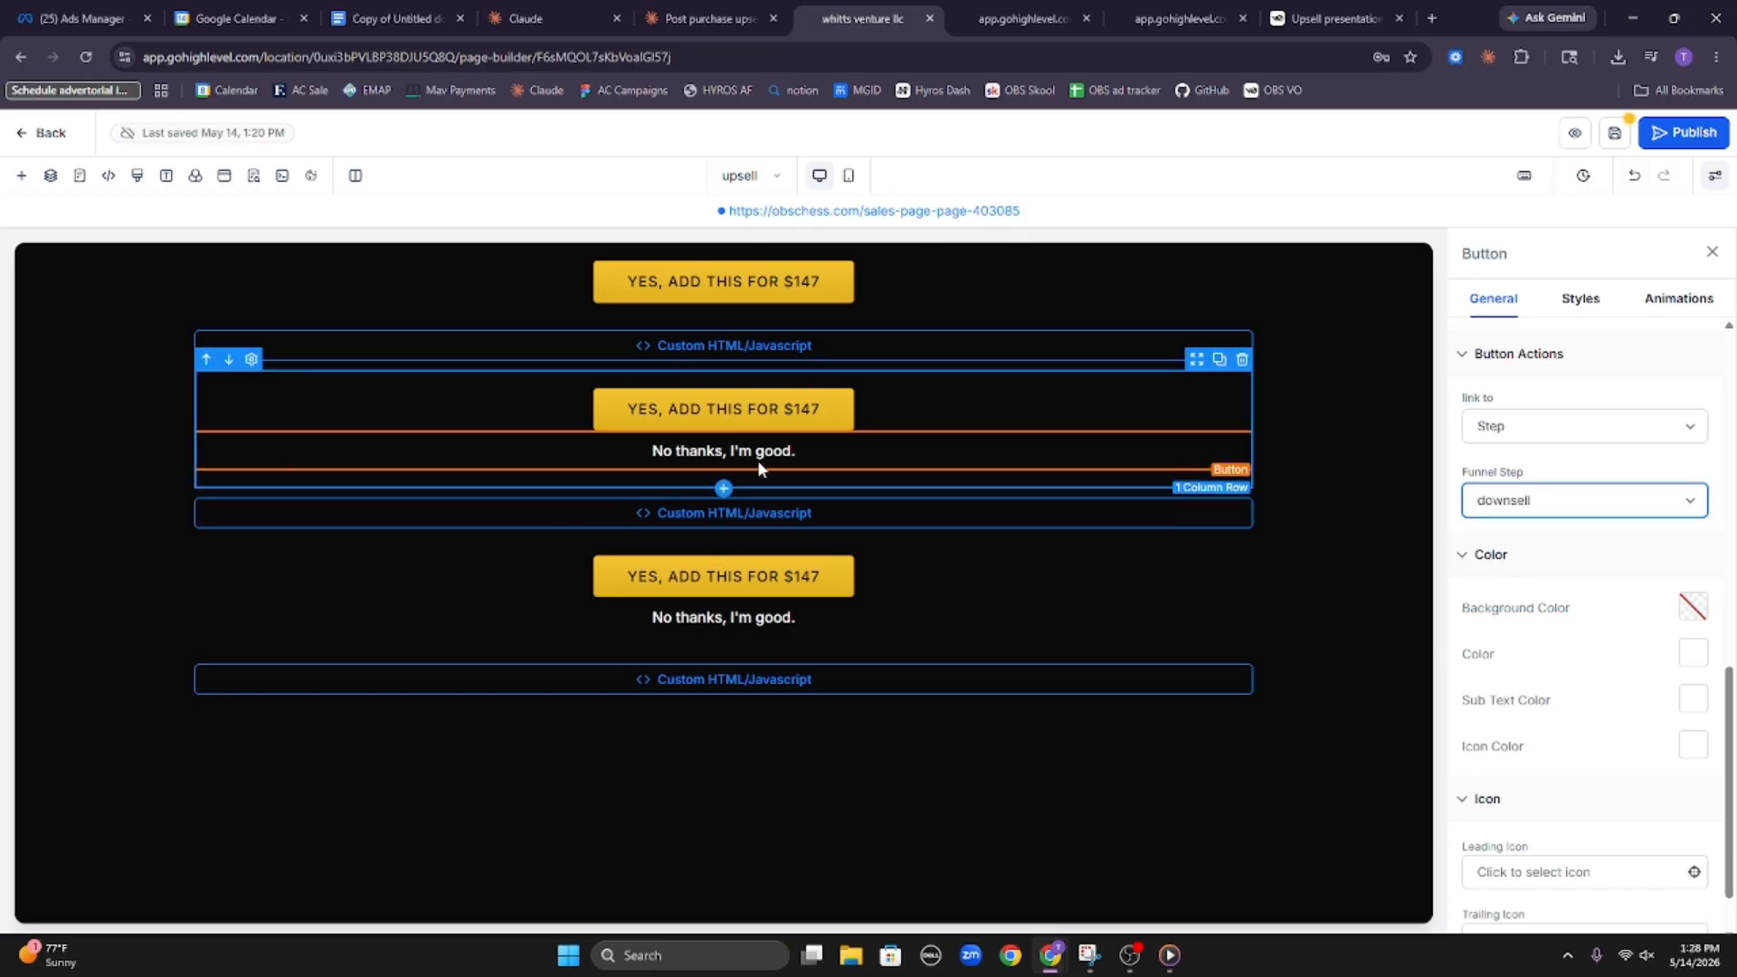
Link the second "No thanks, I'm good." button to the downsell funnel step, and save and publish the upsell page
left_click(854, 609)
left_click(1583, 426)
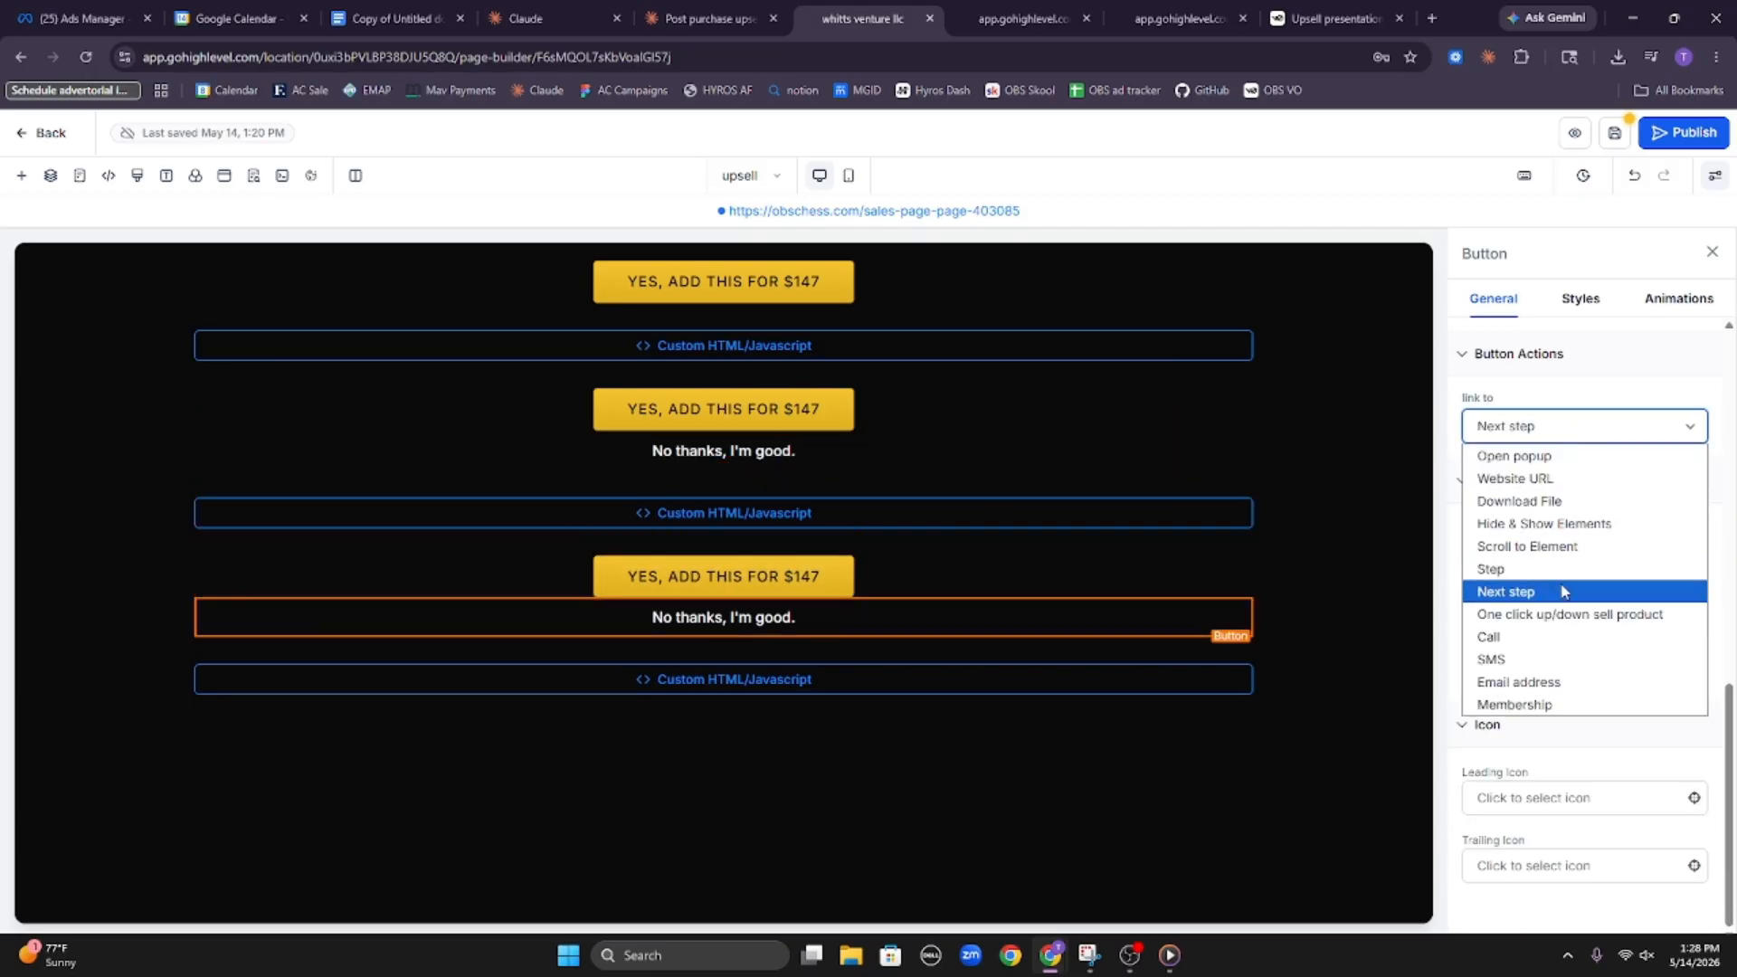
left_click(1551, 568)
left_click(1570, 500)
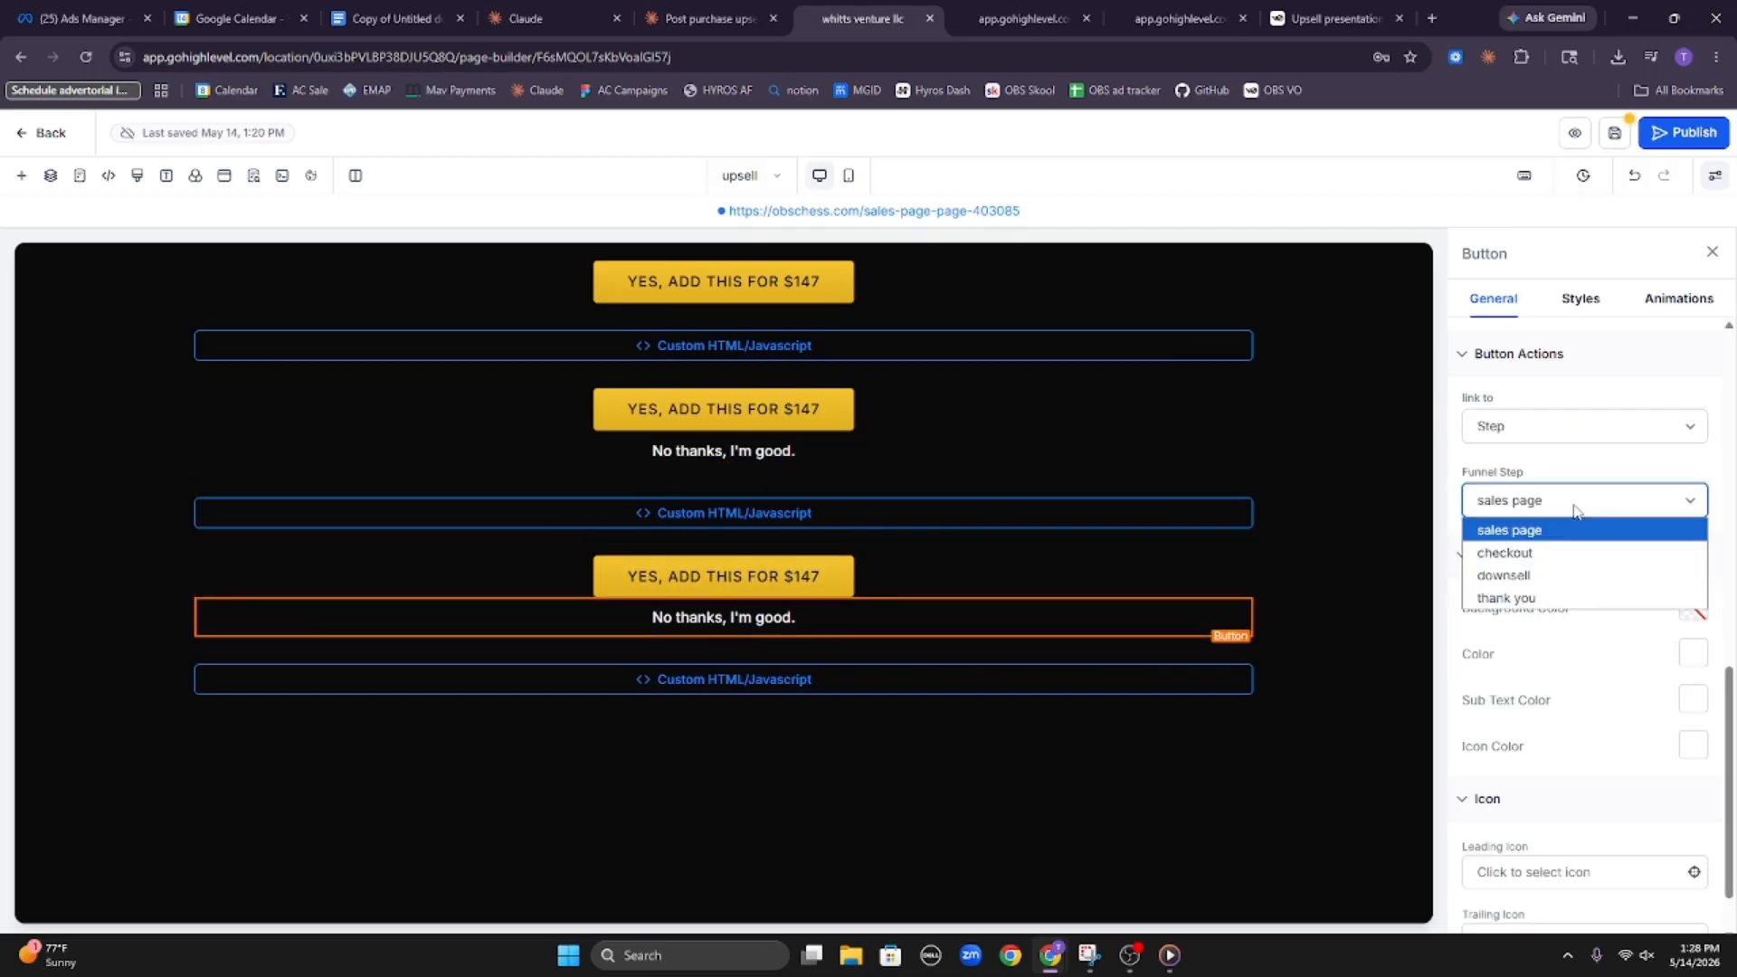
left_click(1586, 570)
left_click(1614, 134)
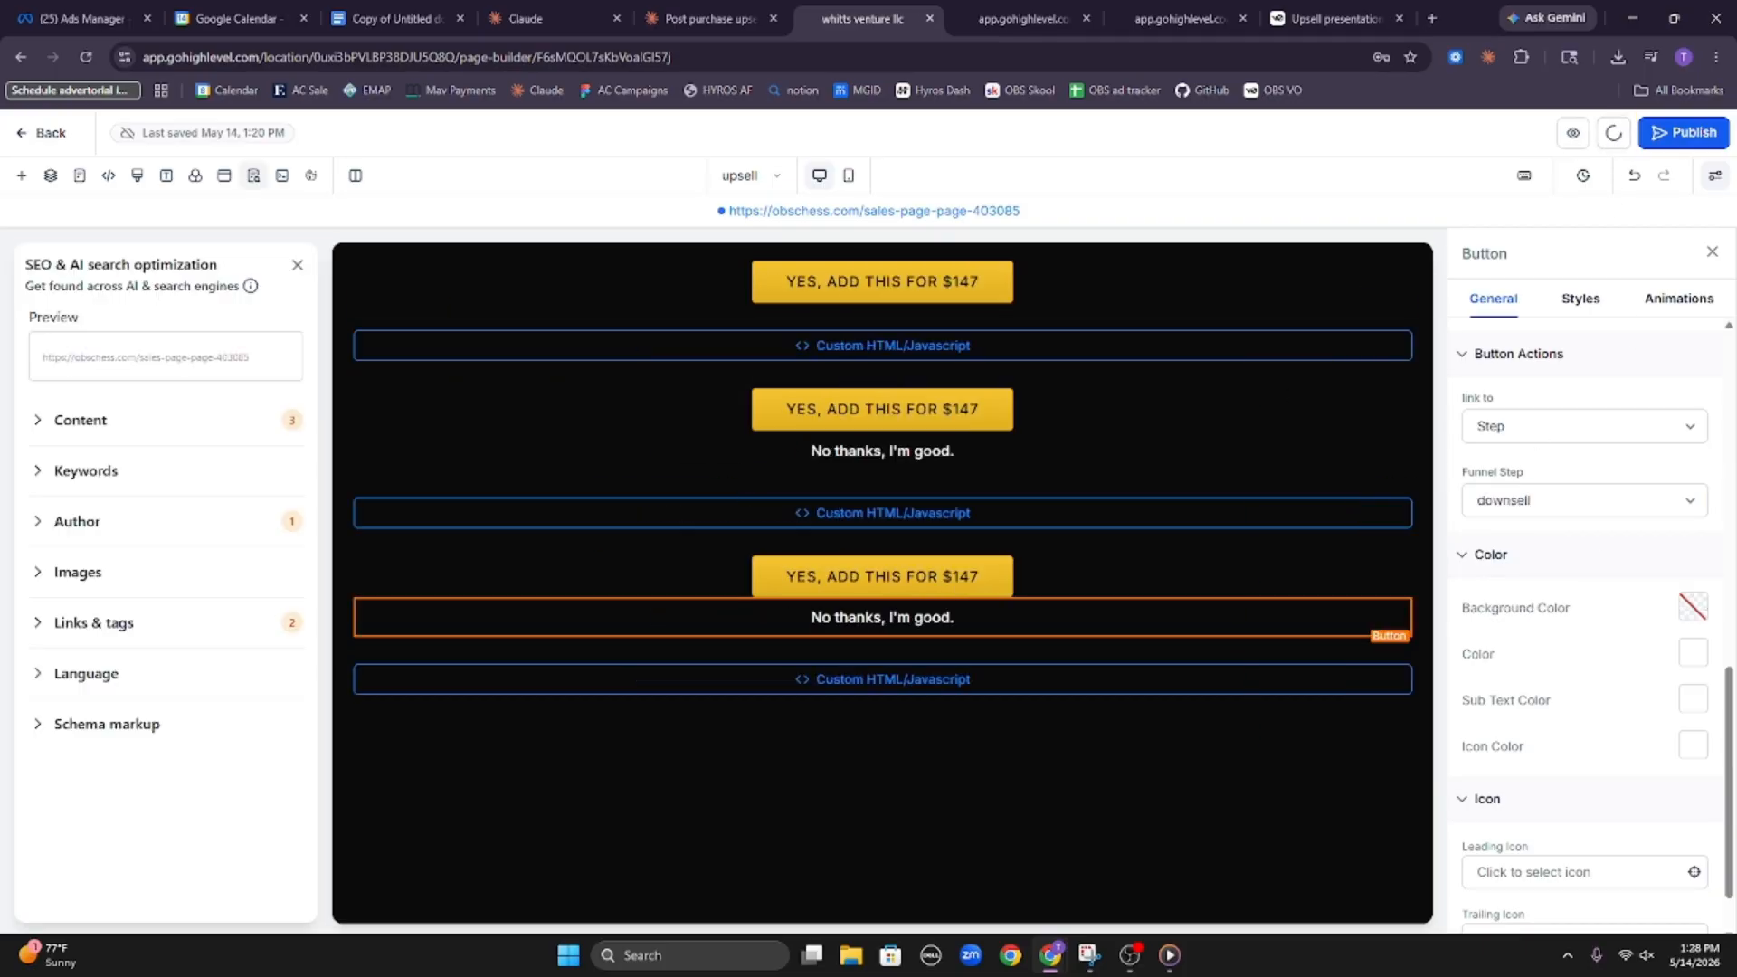
left_click(1669, 135)
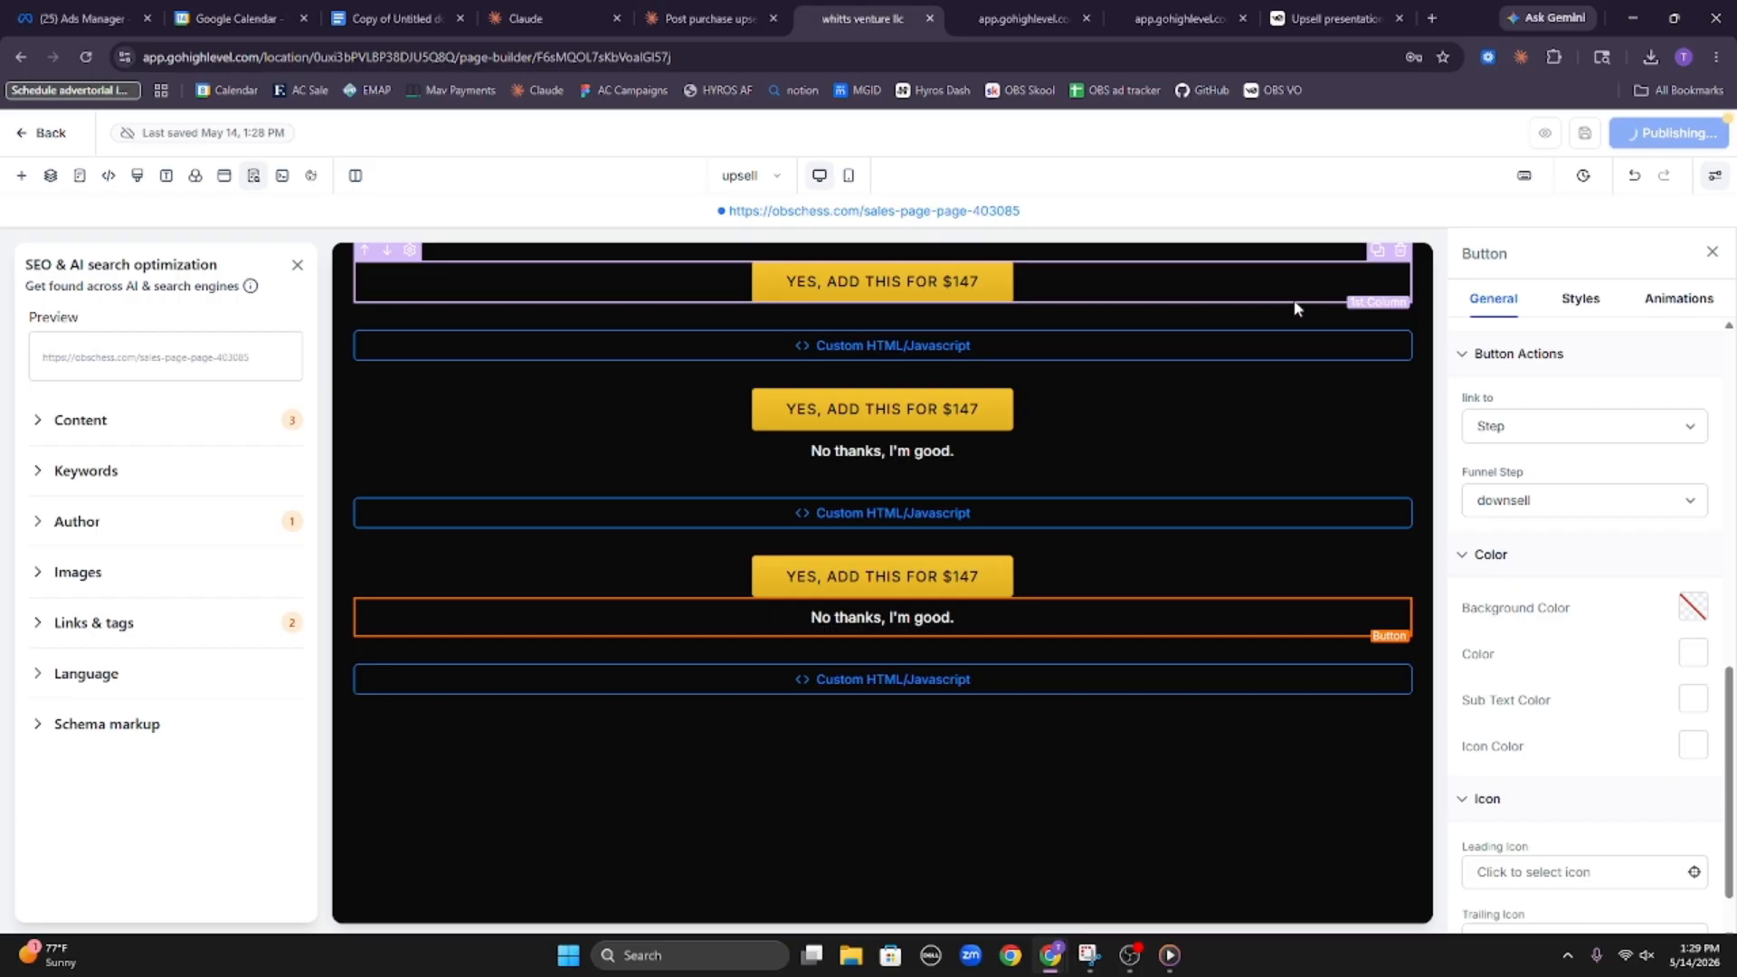
Switch to the downsell page and assign The Blunder Bundle as the first $67 button's one-click product
left_click(740, 177)
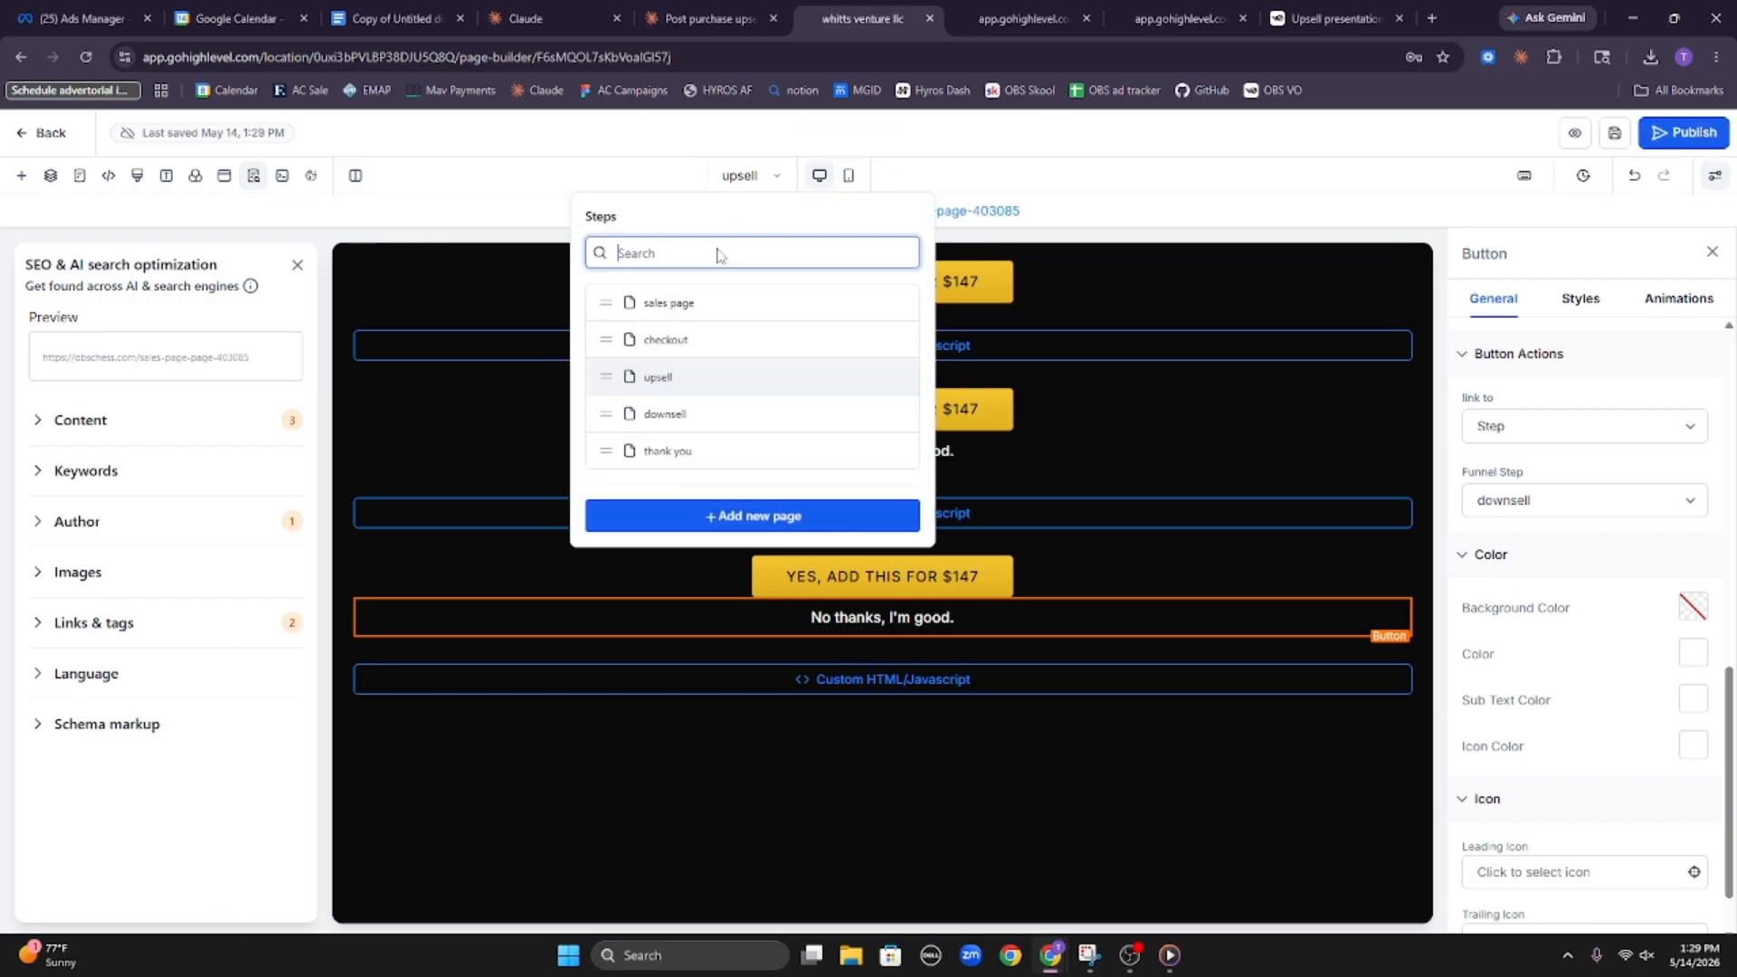
left_click(715, 417)
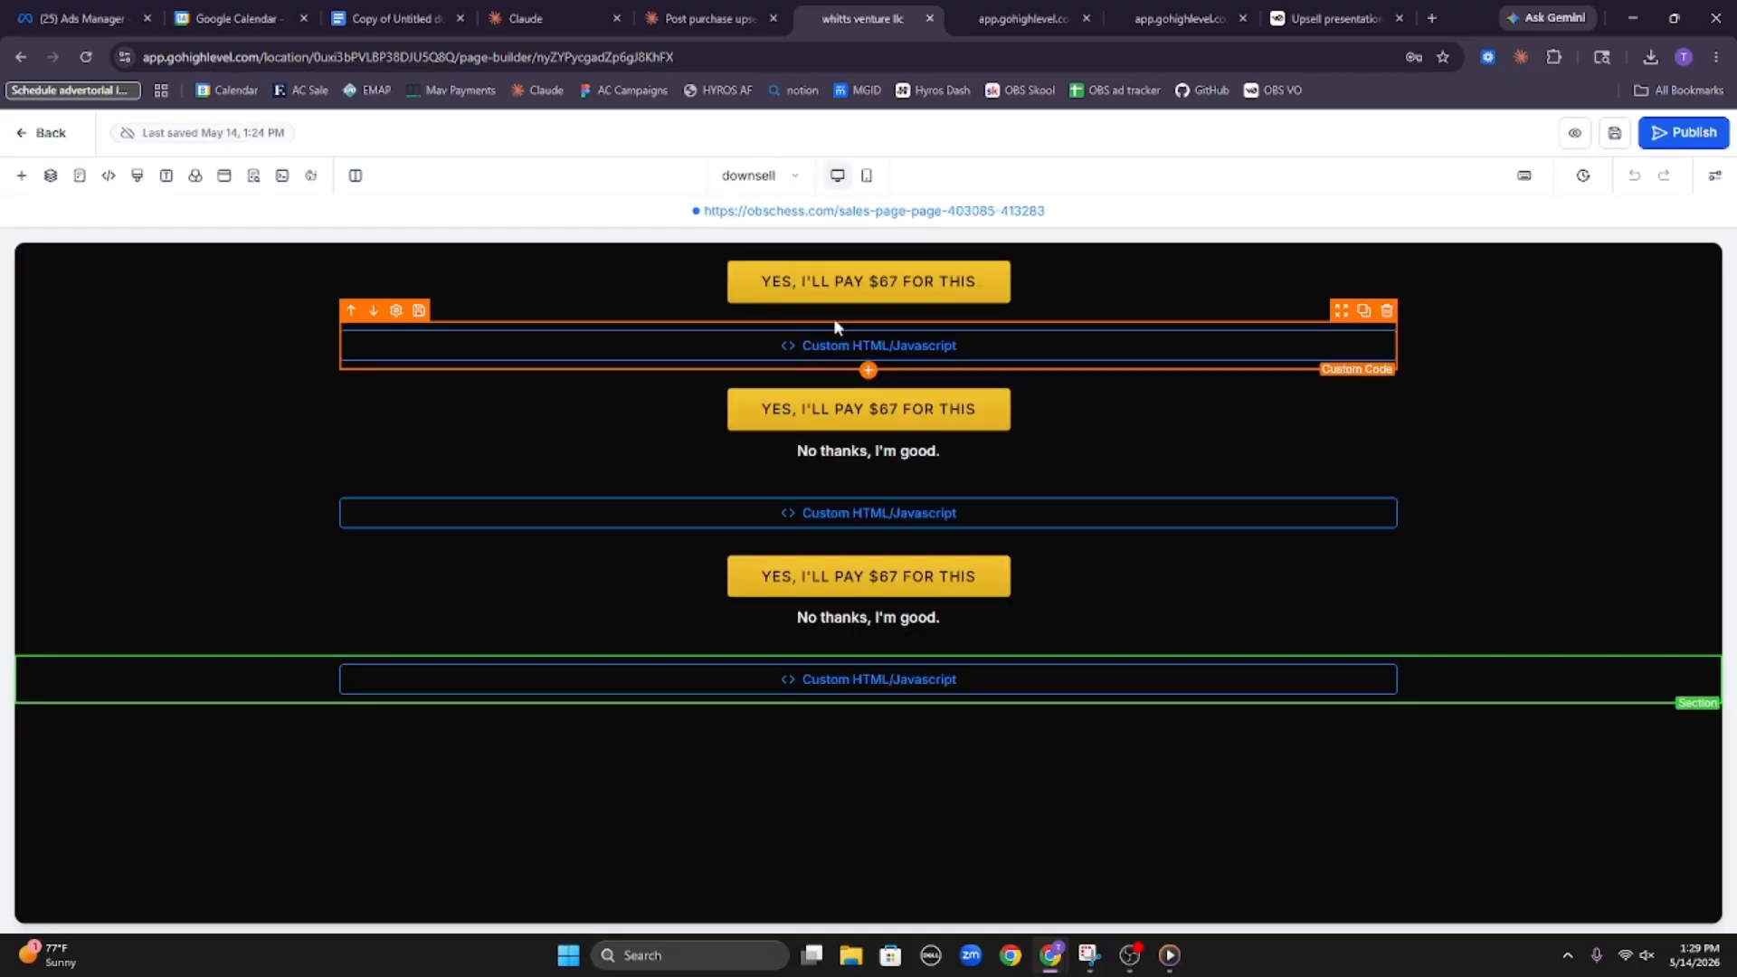
left_click(833, 317)
scroll(1647, 605, "down", 6)
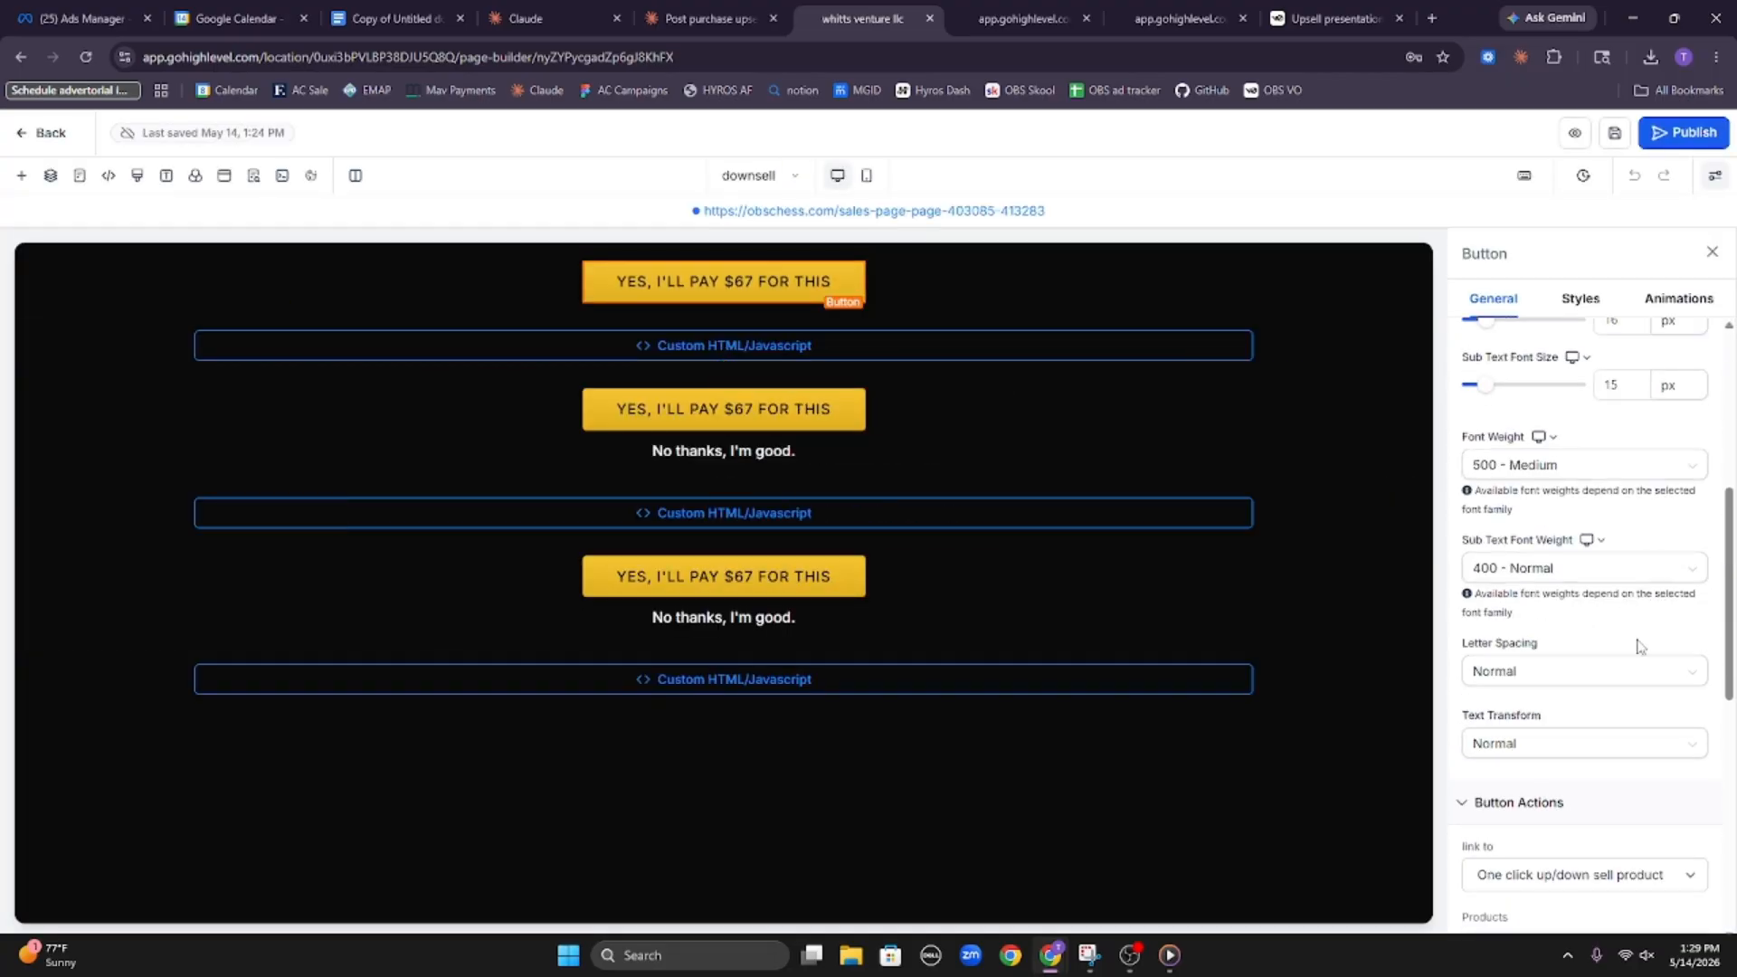
left_click(1610, 692)
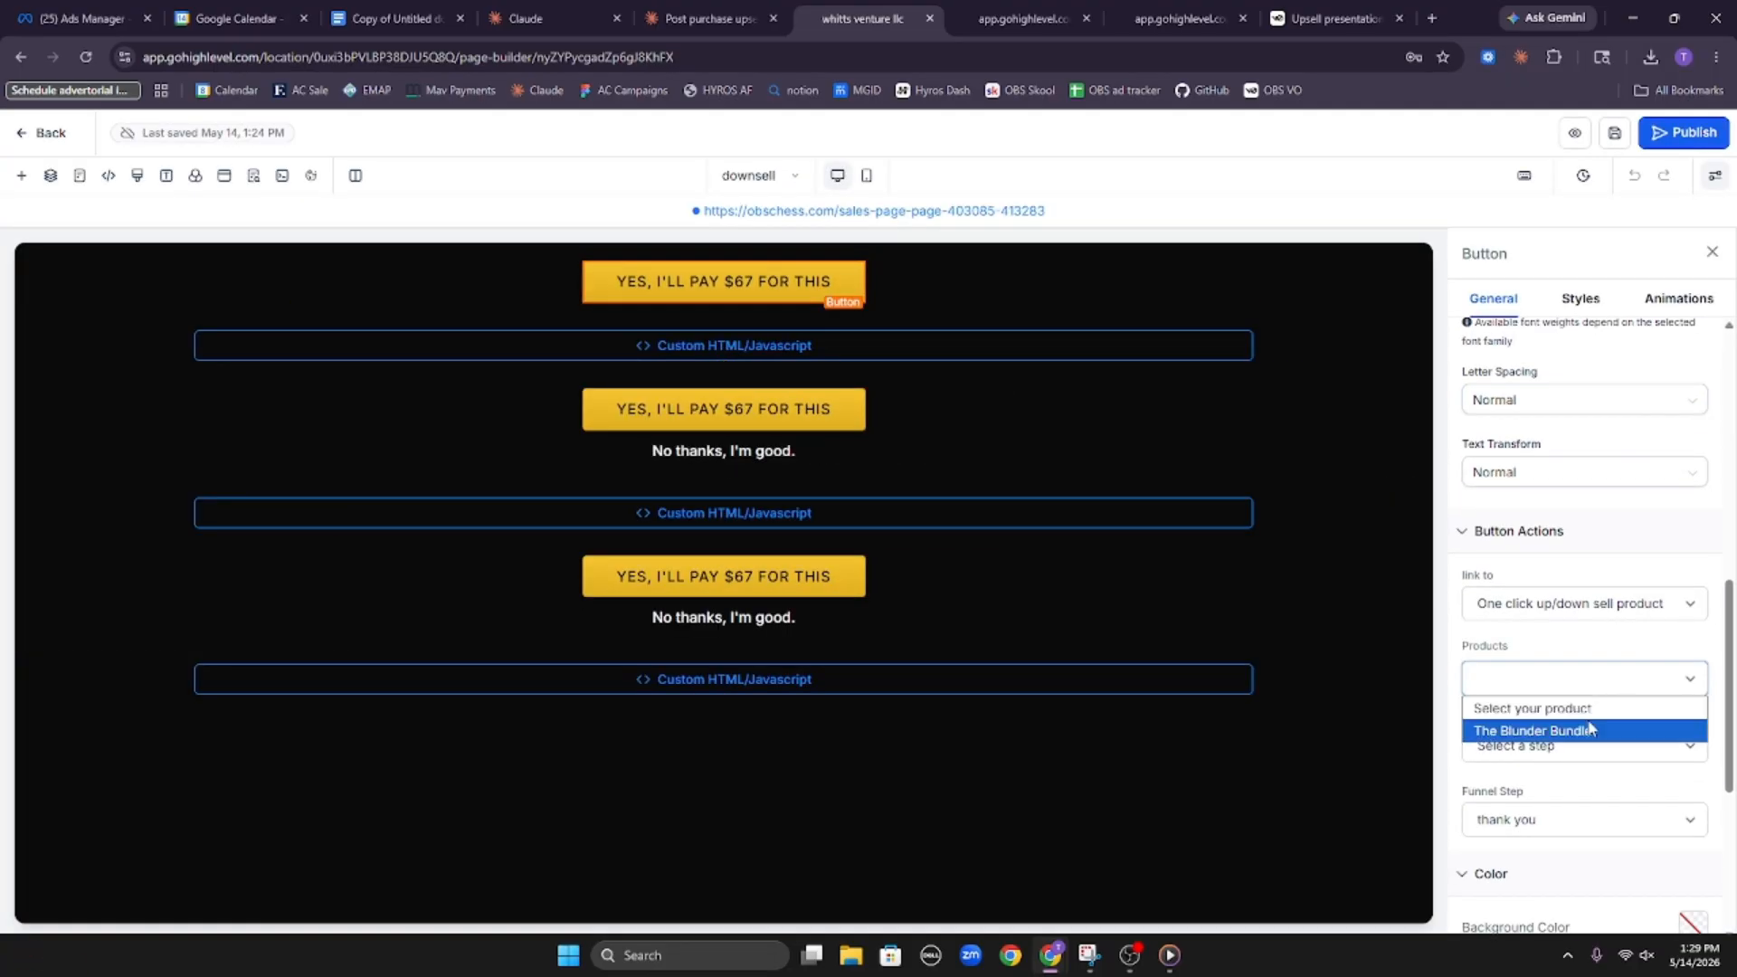
left_click(1588, 727)
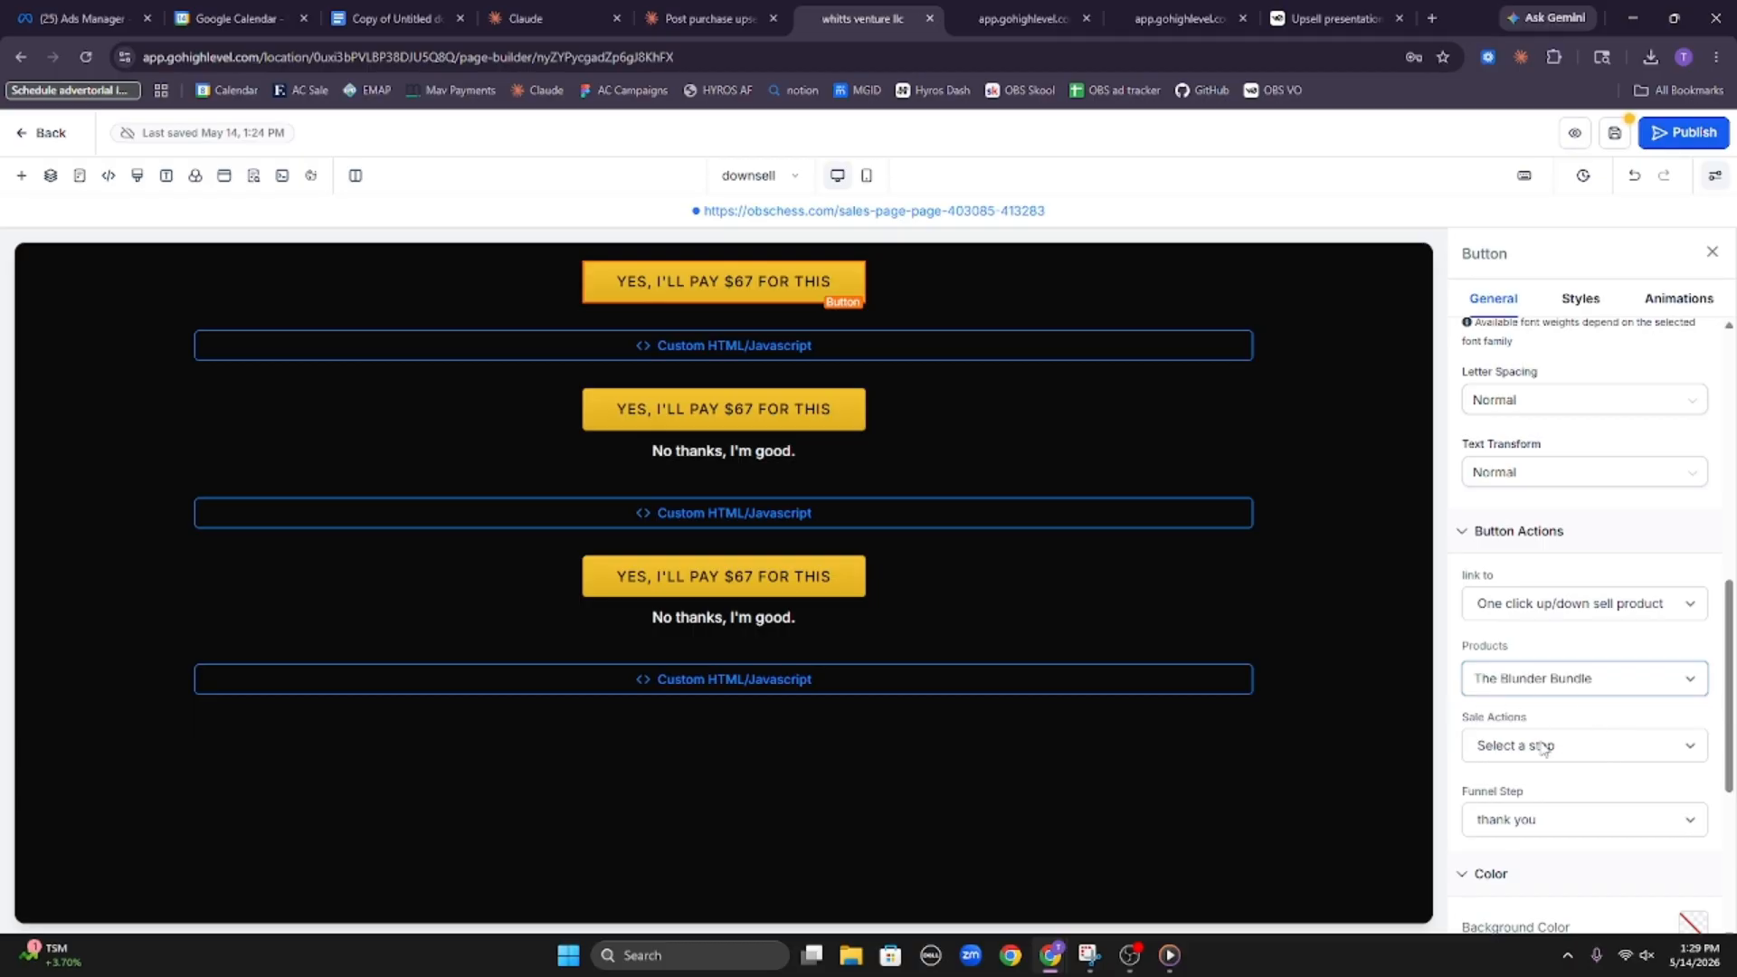
Assign The Blunder Bundle to the second and third $67 buttons and check the first "No thanks, I'm good." button's link
left_click(844, 425)
left_click(1574, 731)
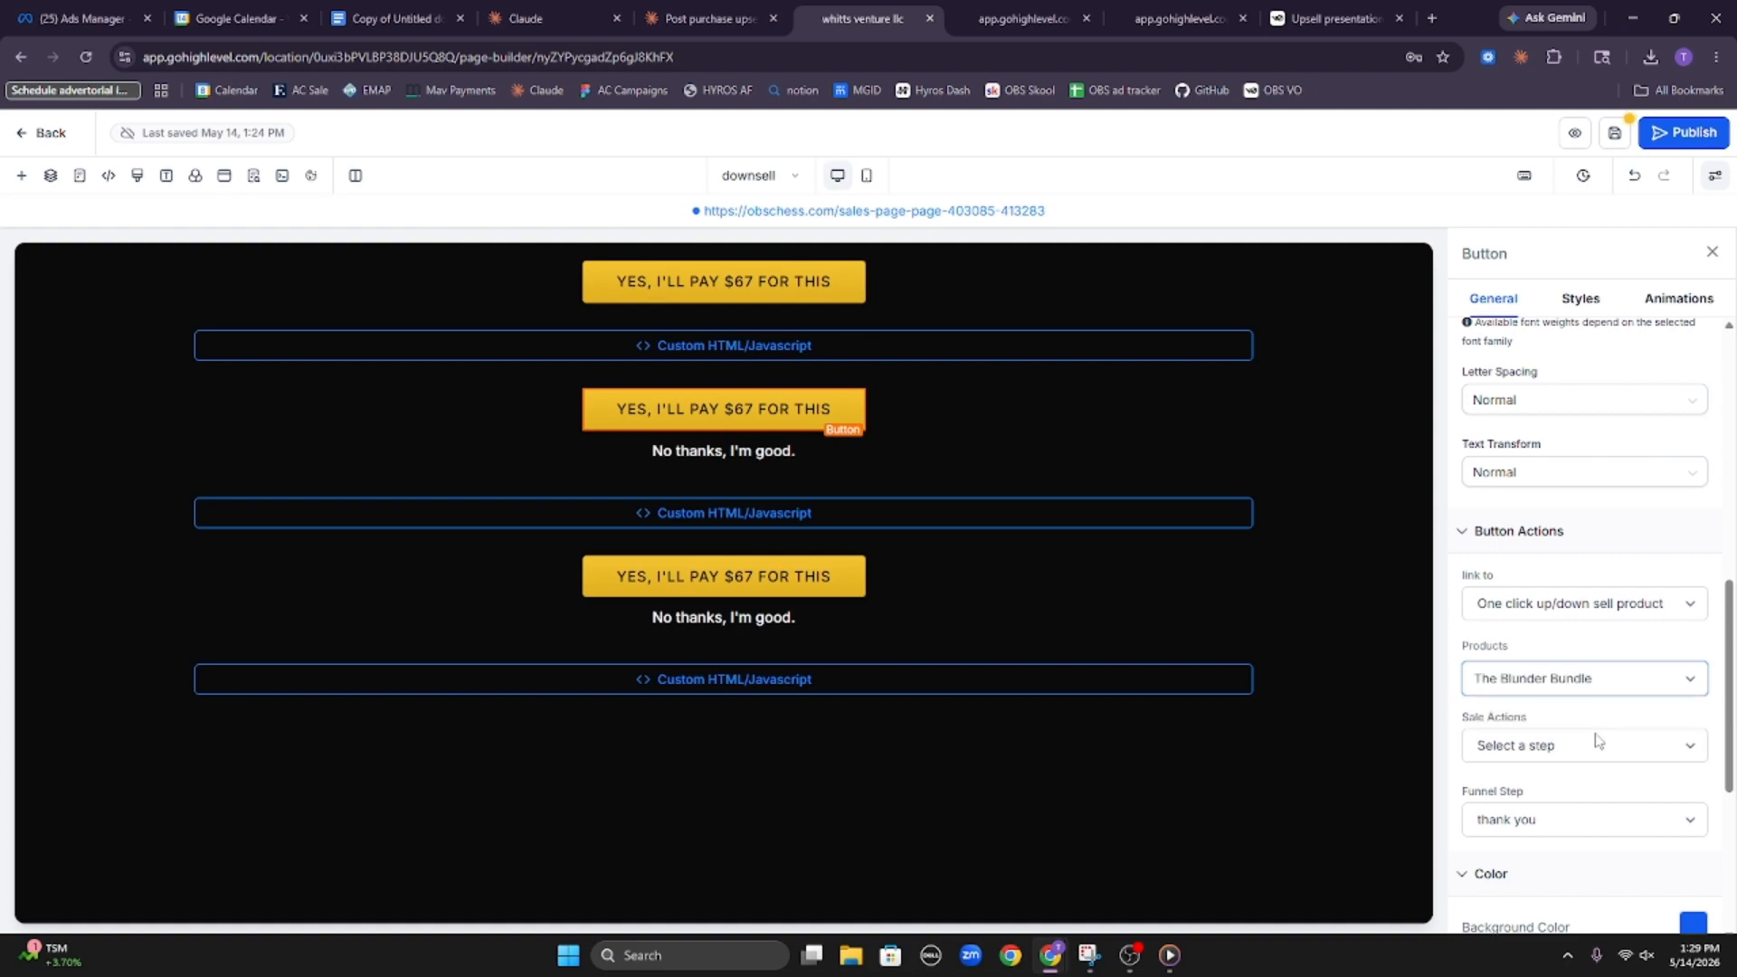
left_click(705, 457)
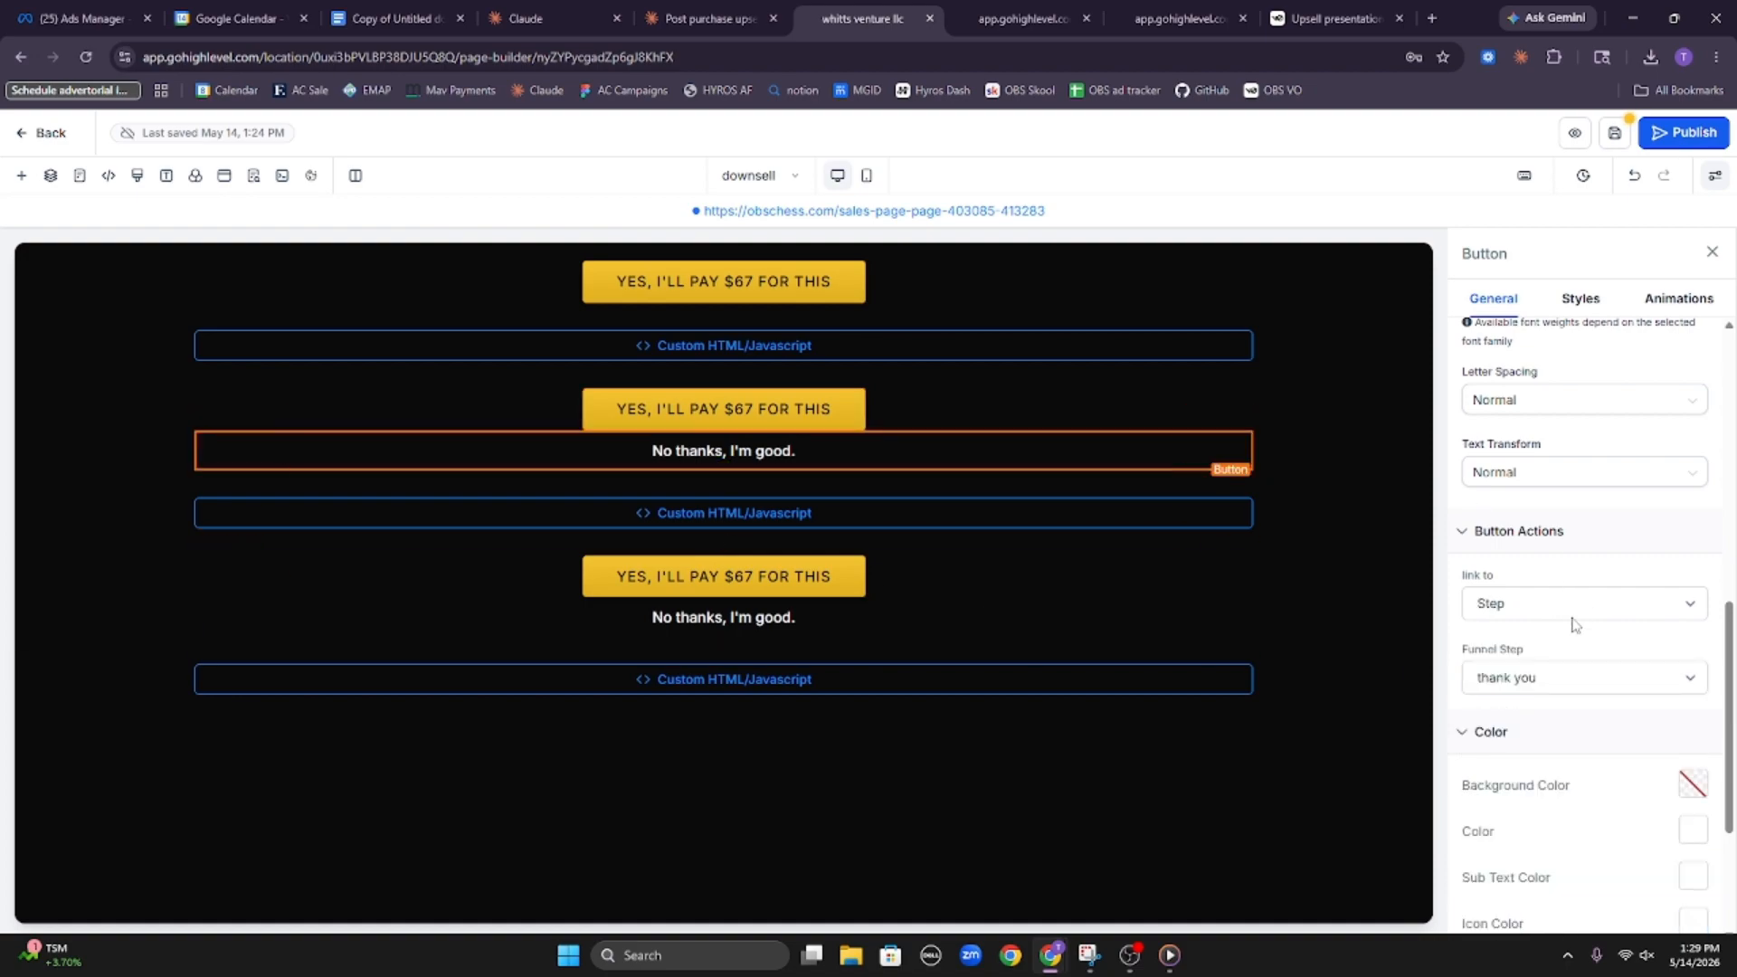
left_click(839, 581)
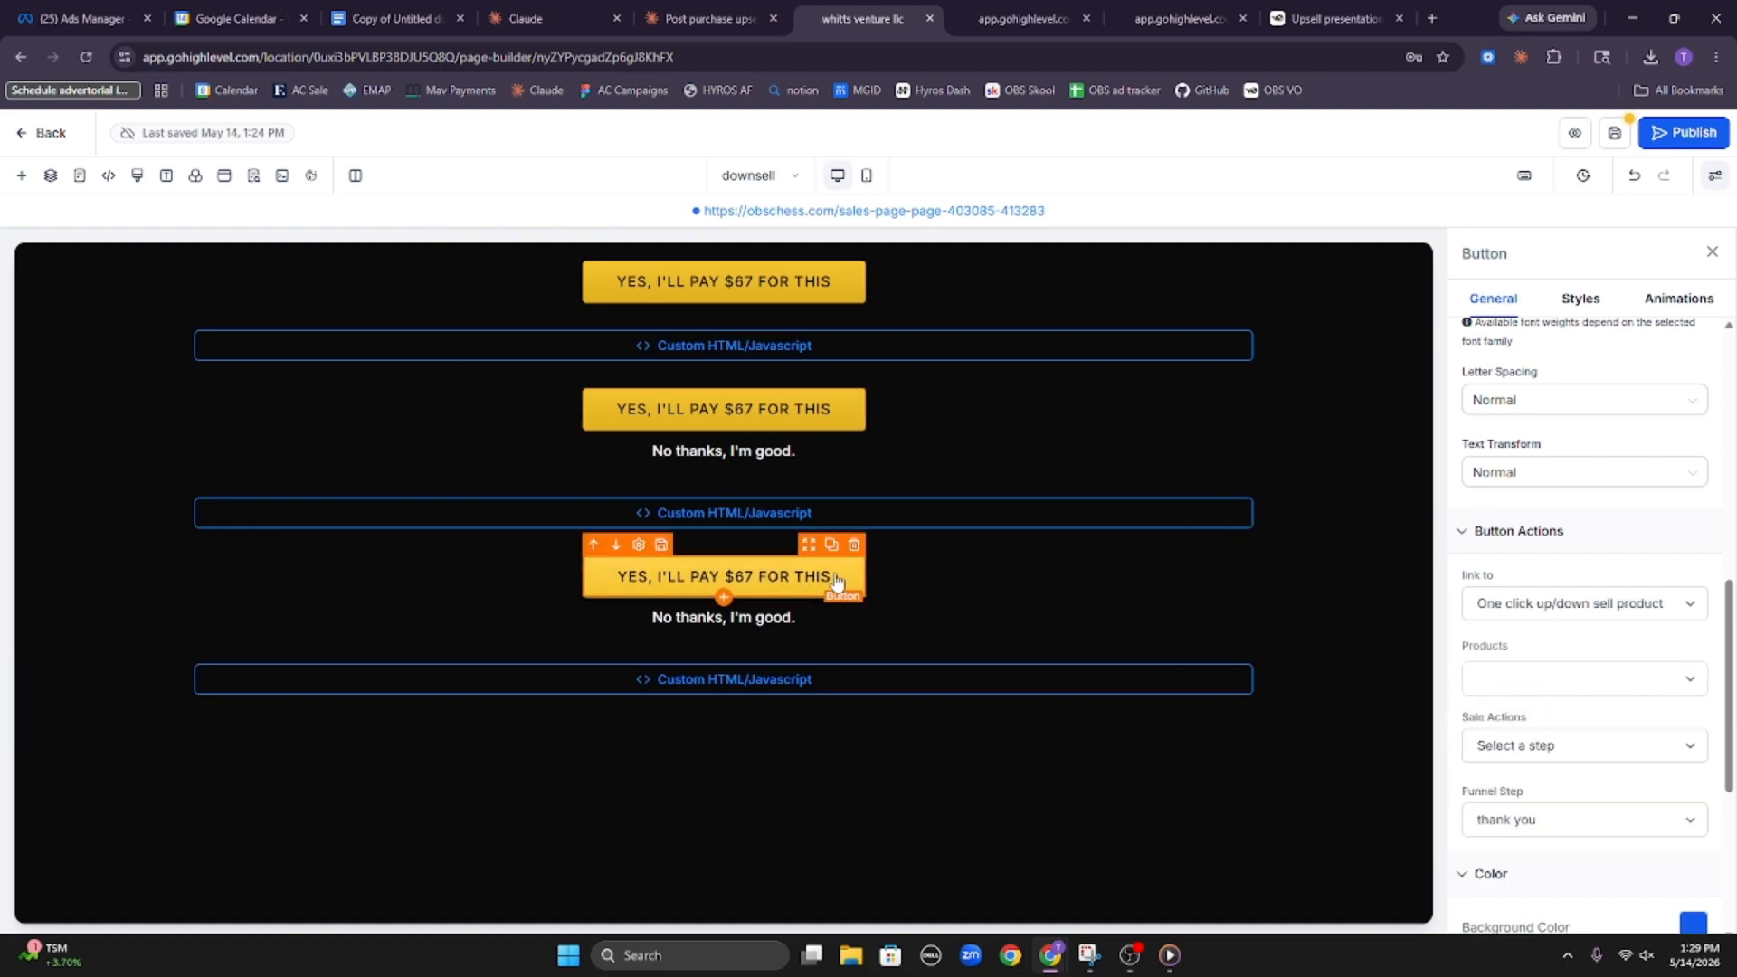
left_click(1534, 671)
left_click(1572, 725)
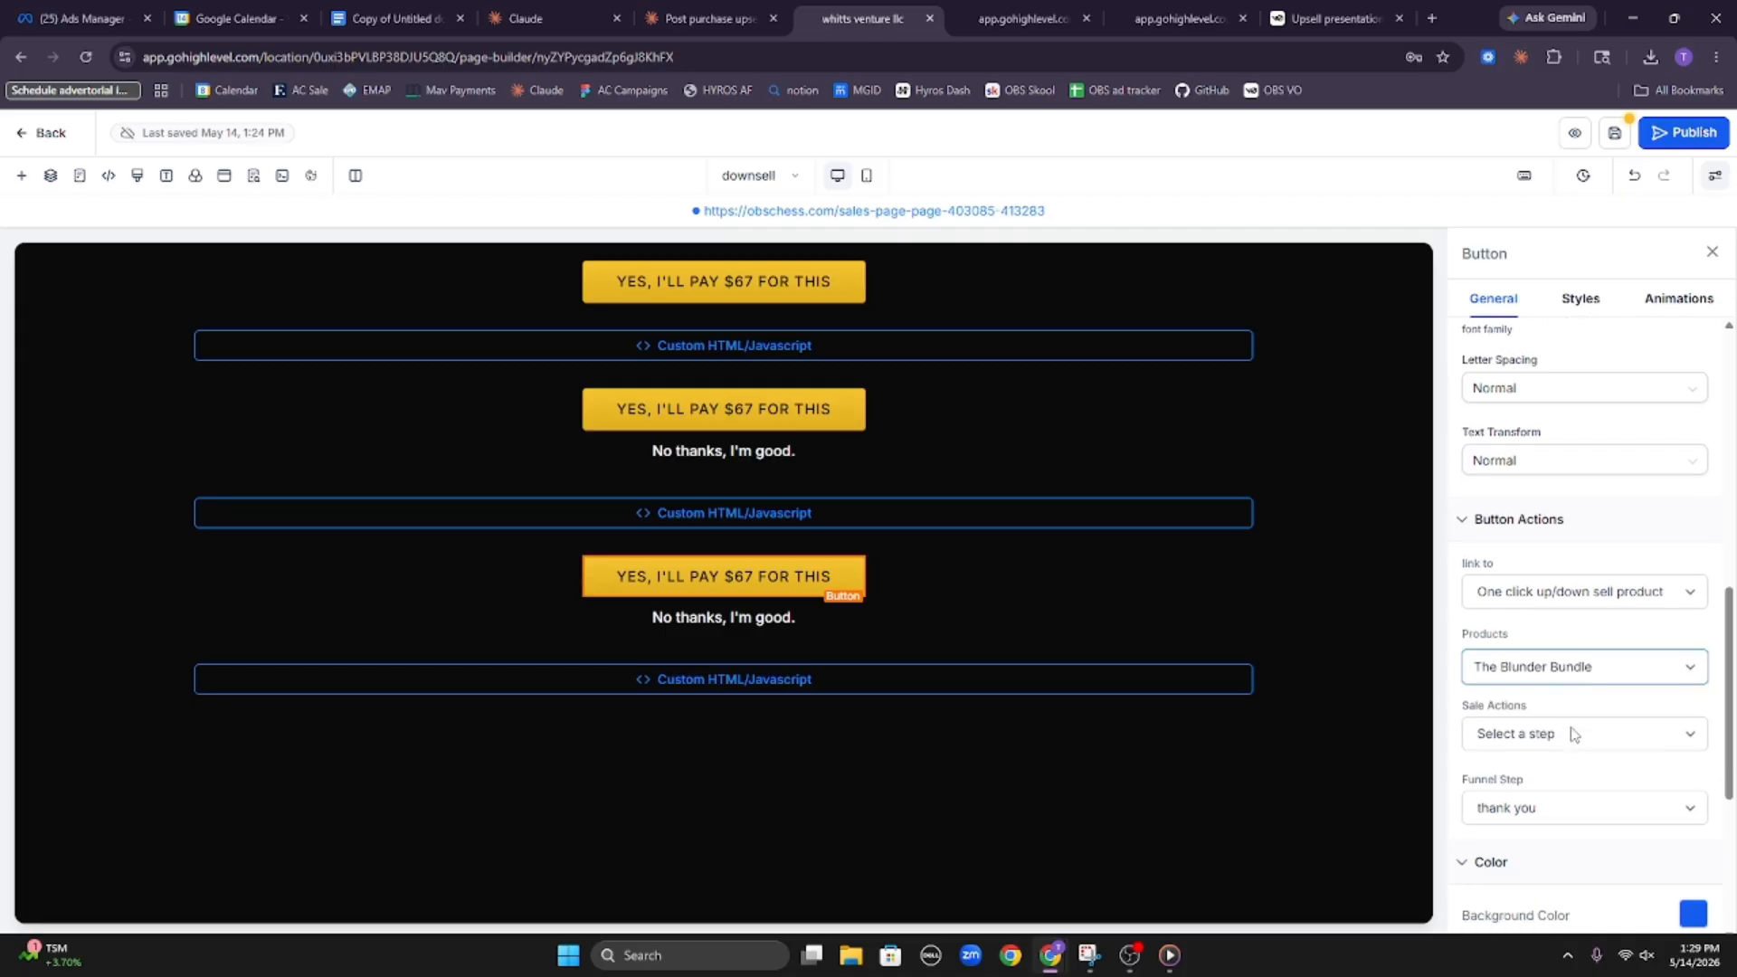
Check the second "No thanks, I'm good." button's link, and save and publish the downsell page
scroll(1572, 728, "down", 1)
left_click(801, 623)
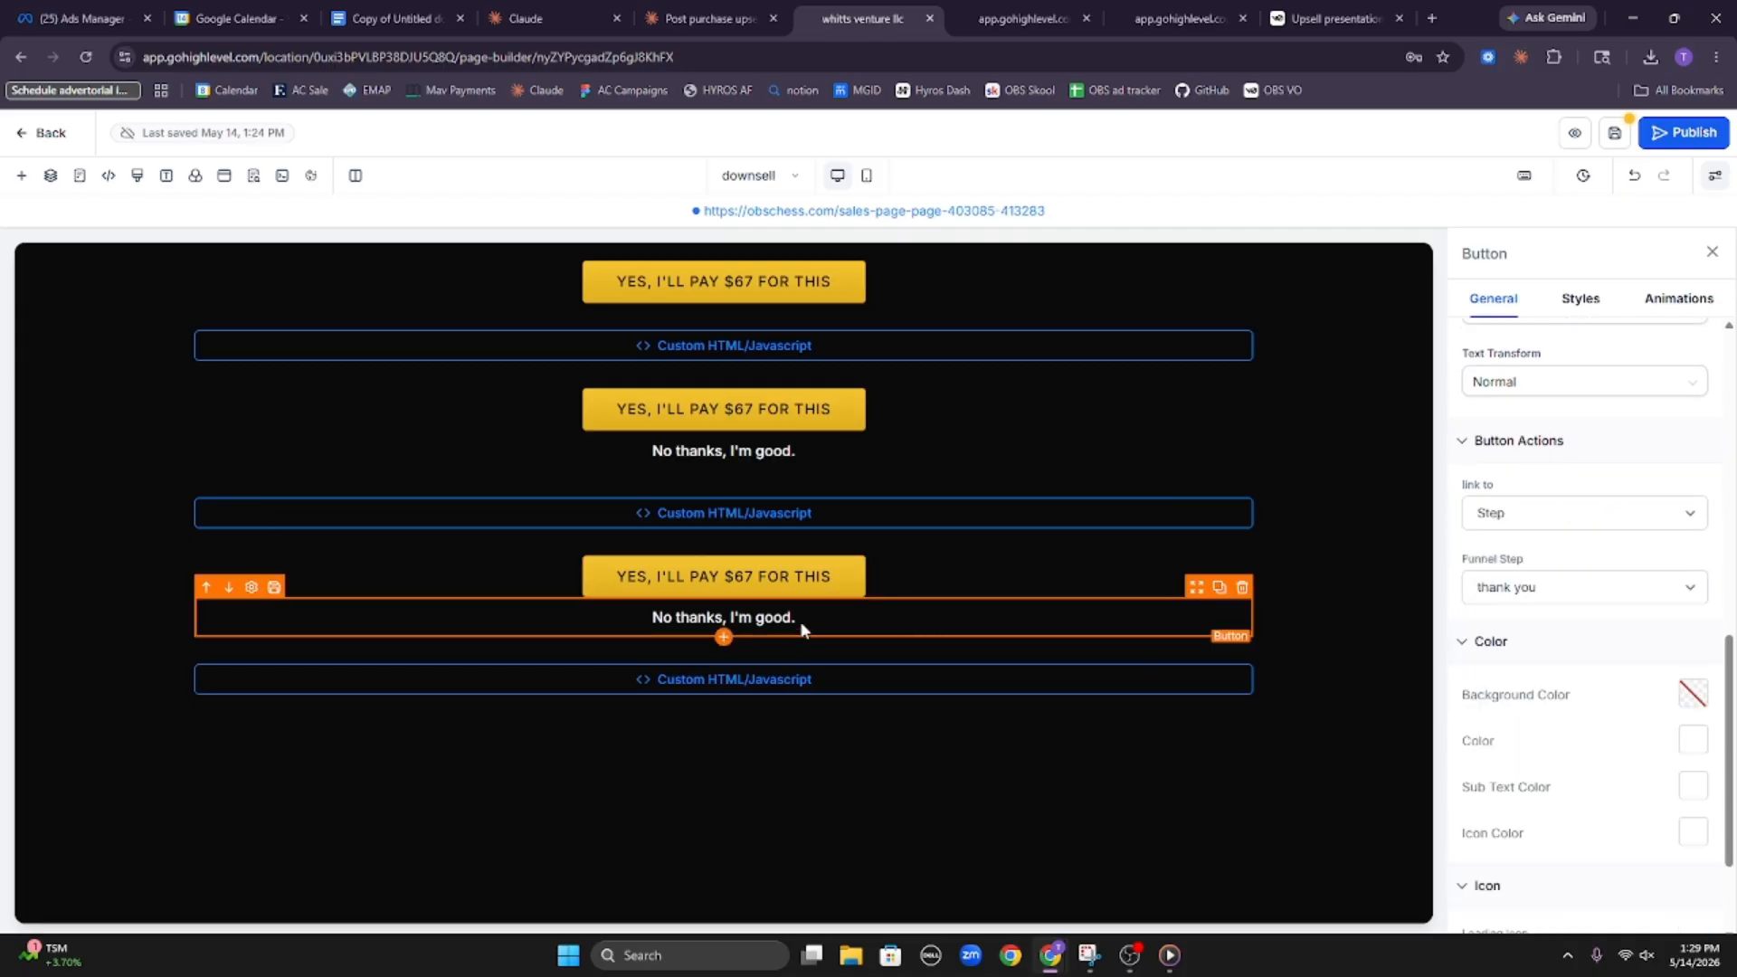
left_click(1613, 136)
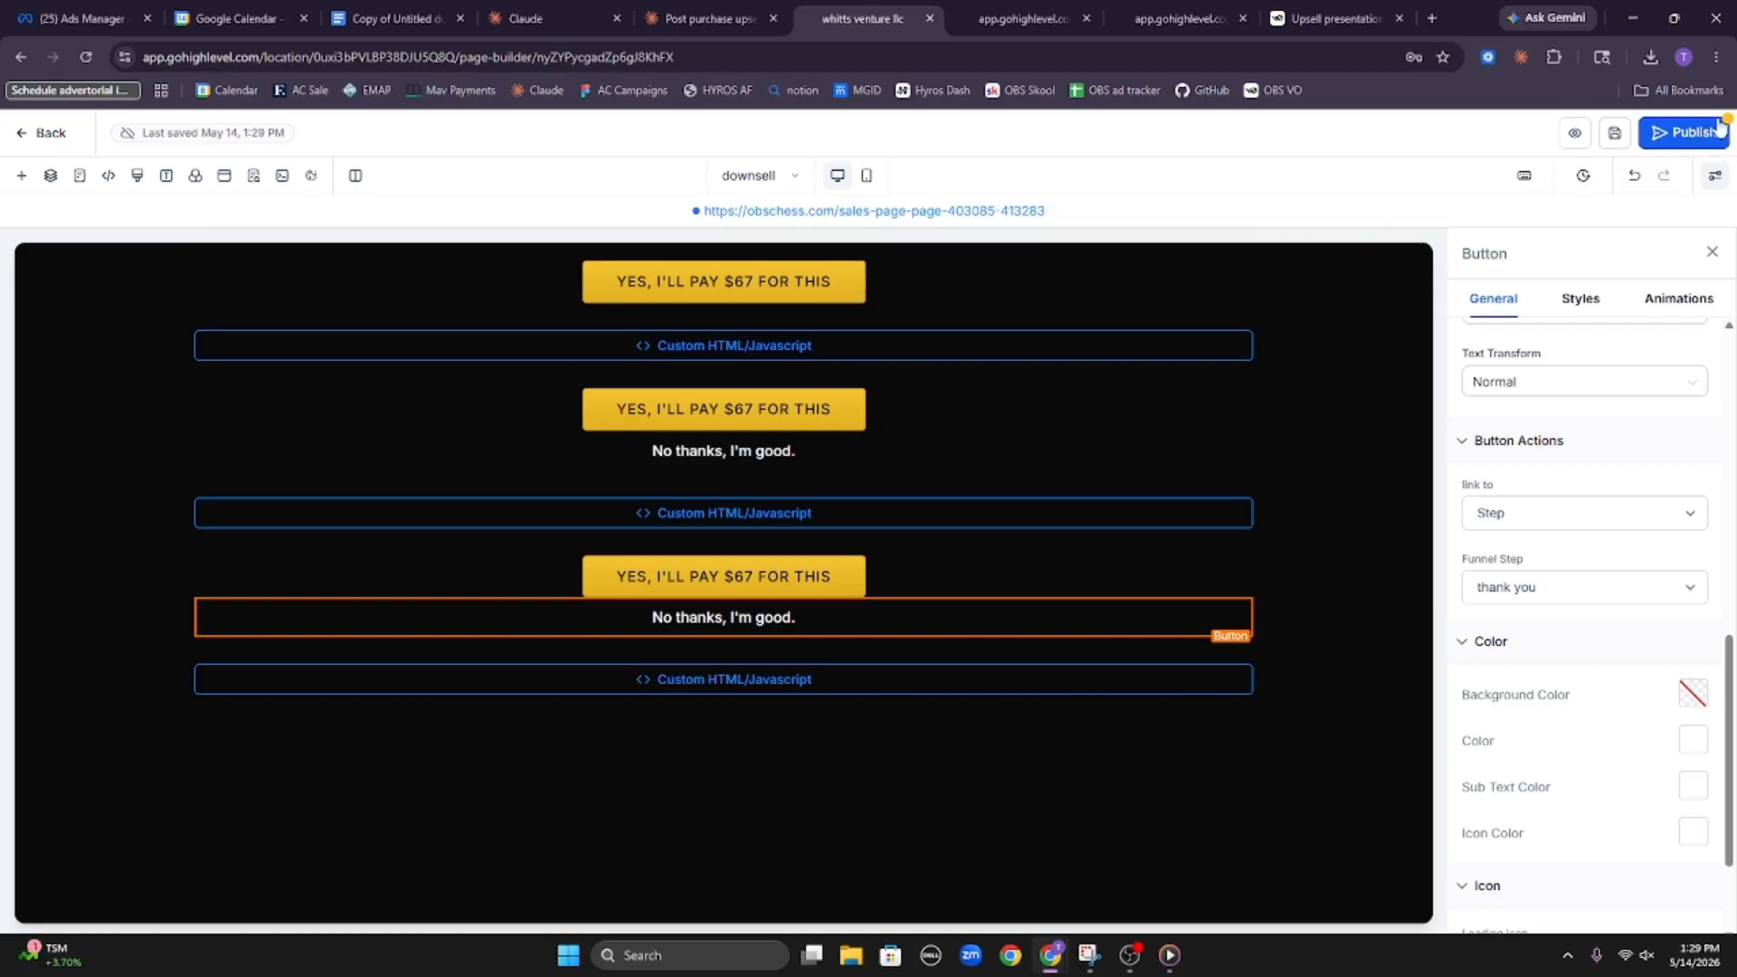
left_click(1684, 132)
Return to the Chess front funnel's step list and open the checkout step's overview
left_click(50, 134)
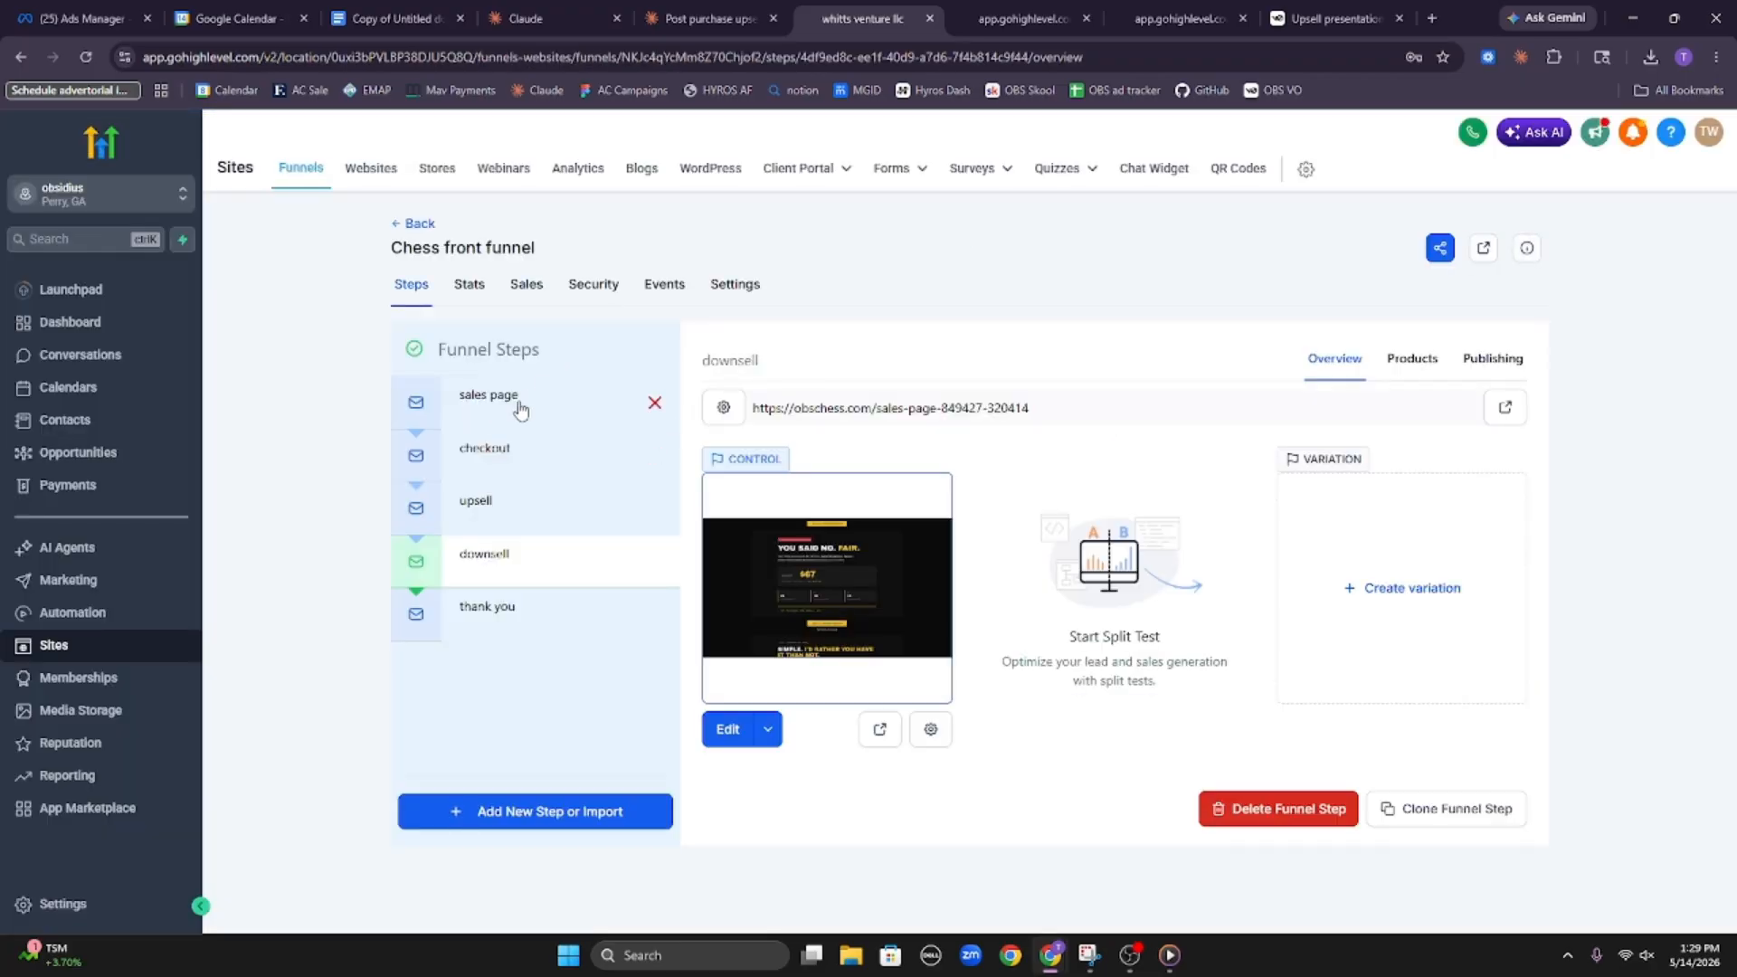
left_click(502, 405)
left_click(499, 453)
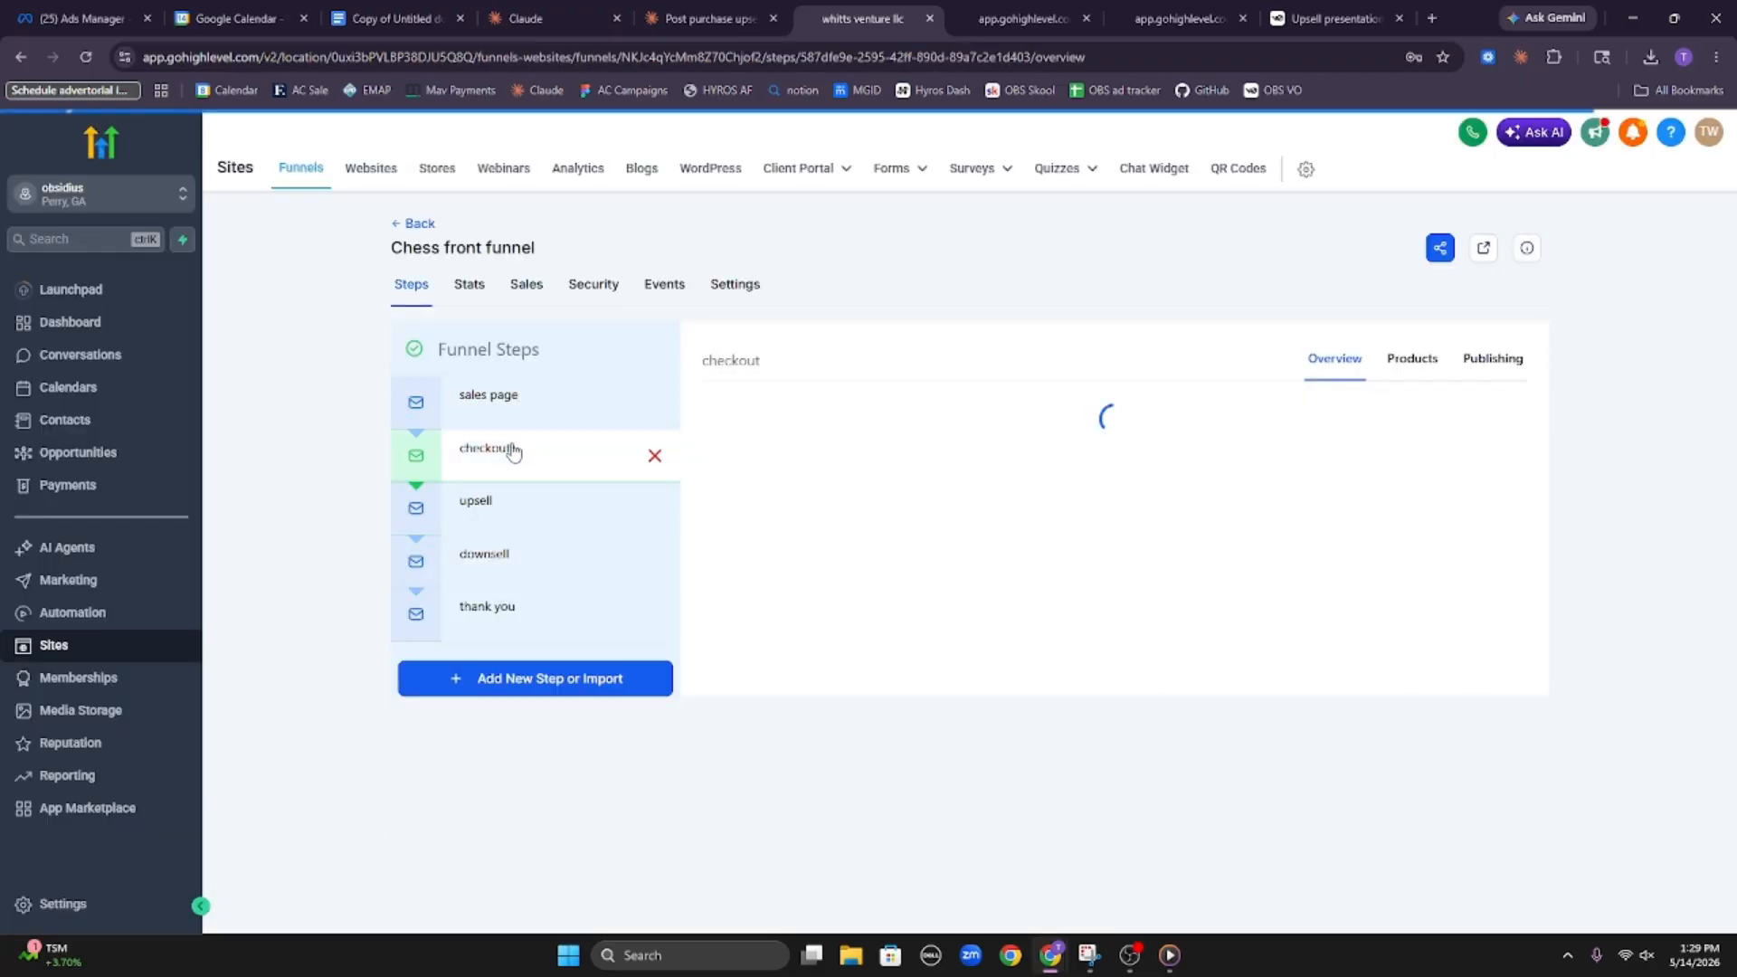
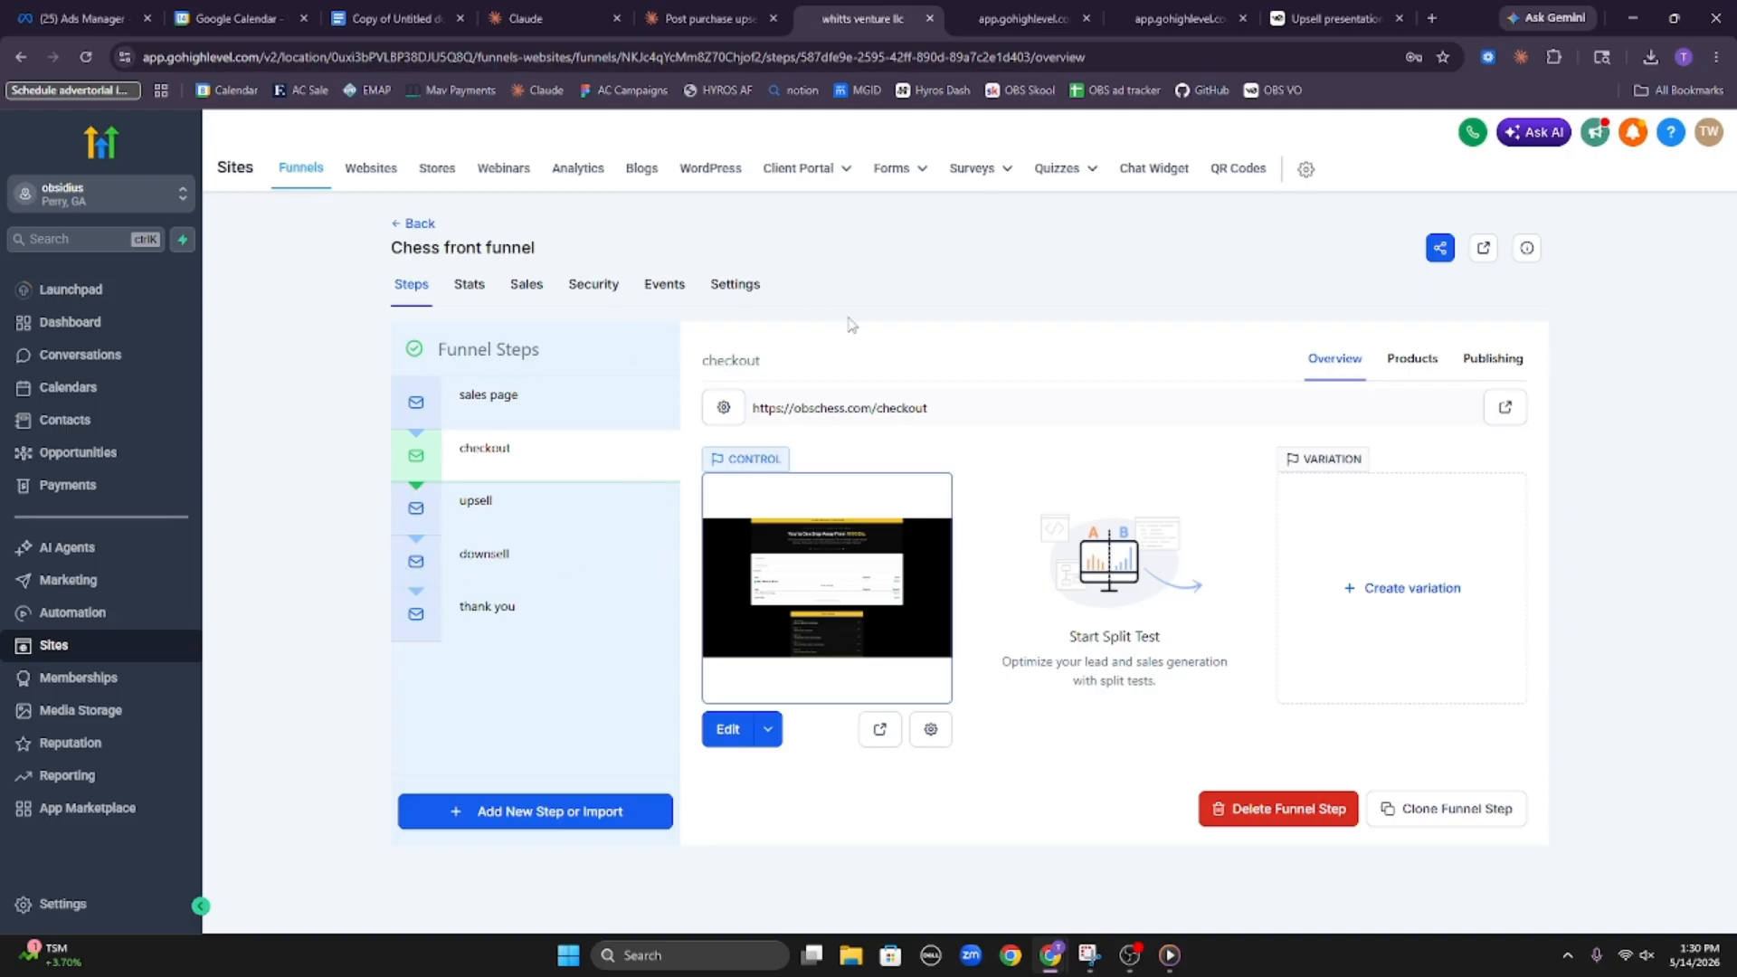
Switch to the Claude chat and check its progress on rebuilding the 60-pattern master file, expanding the running task's details
left_click(714, 18)
left_click(542, 18)
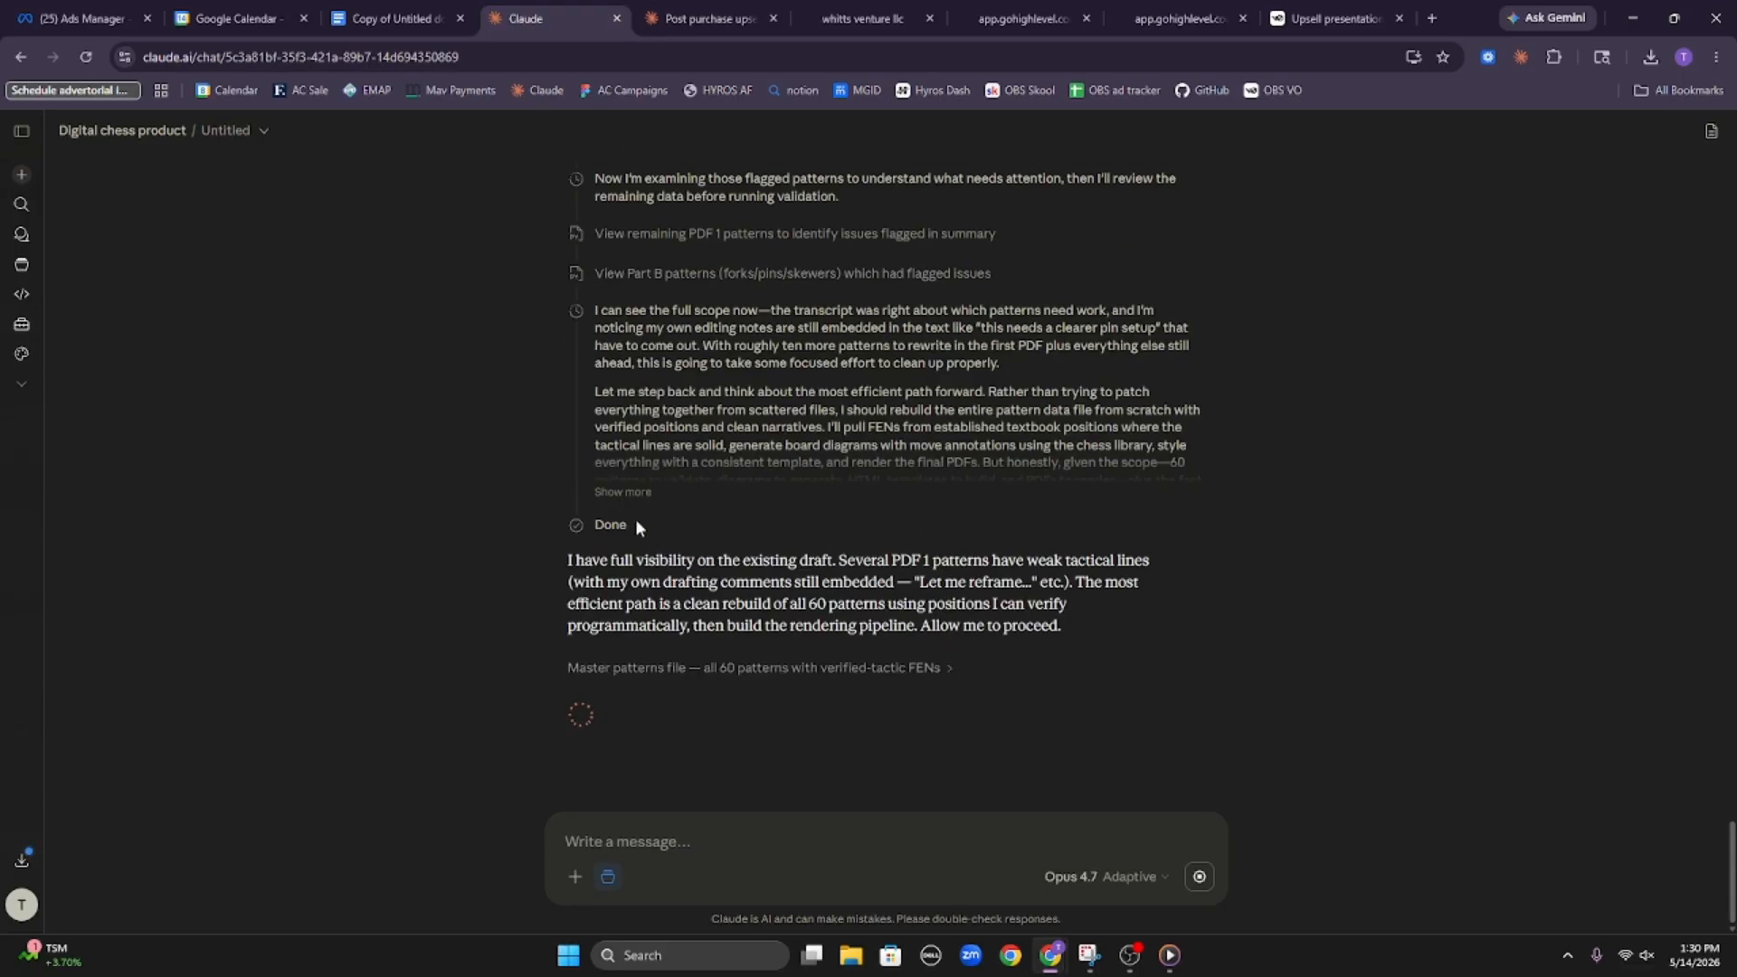
left_click_drag(565, 558, 1154, 584)
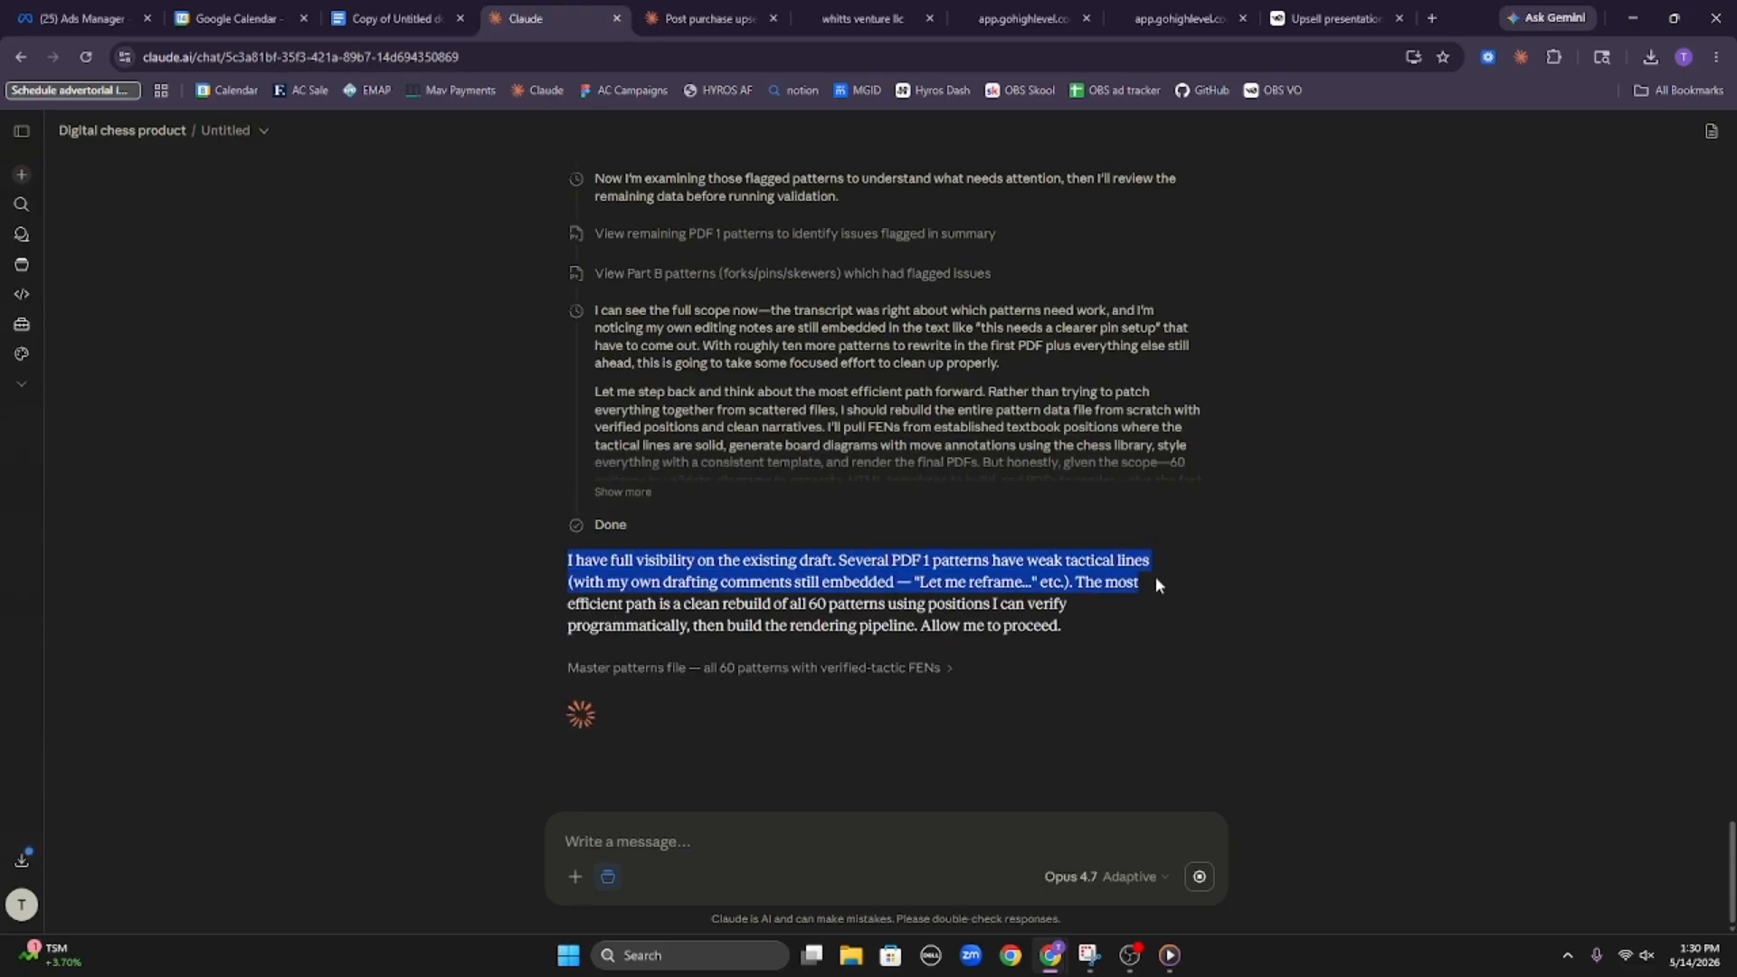
left_click(1098, 622)
left_click(785, 664)
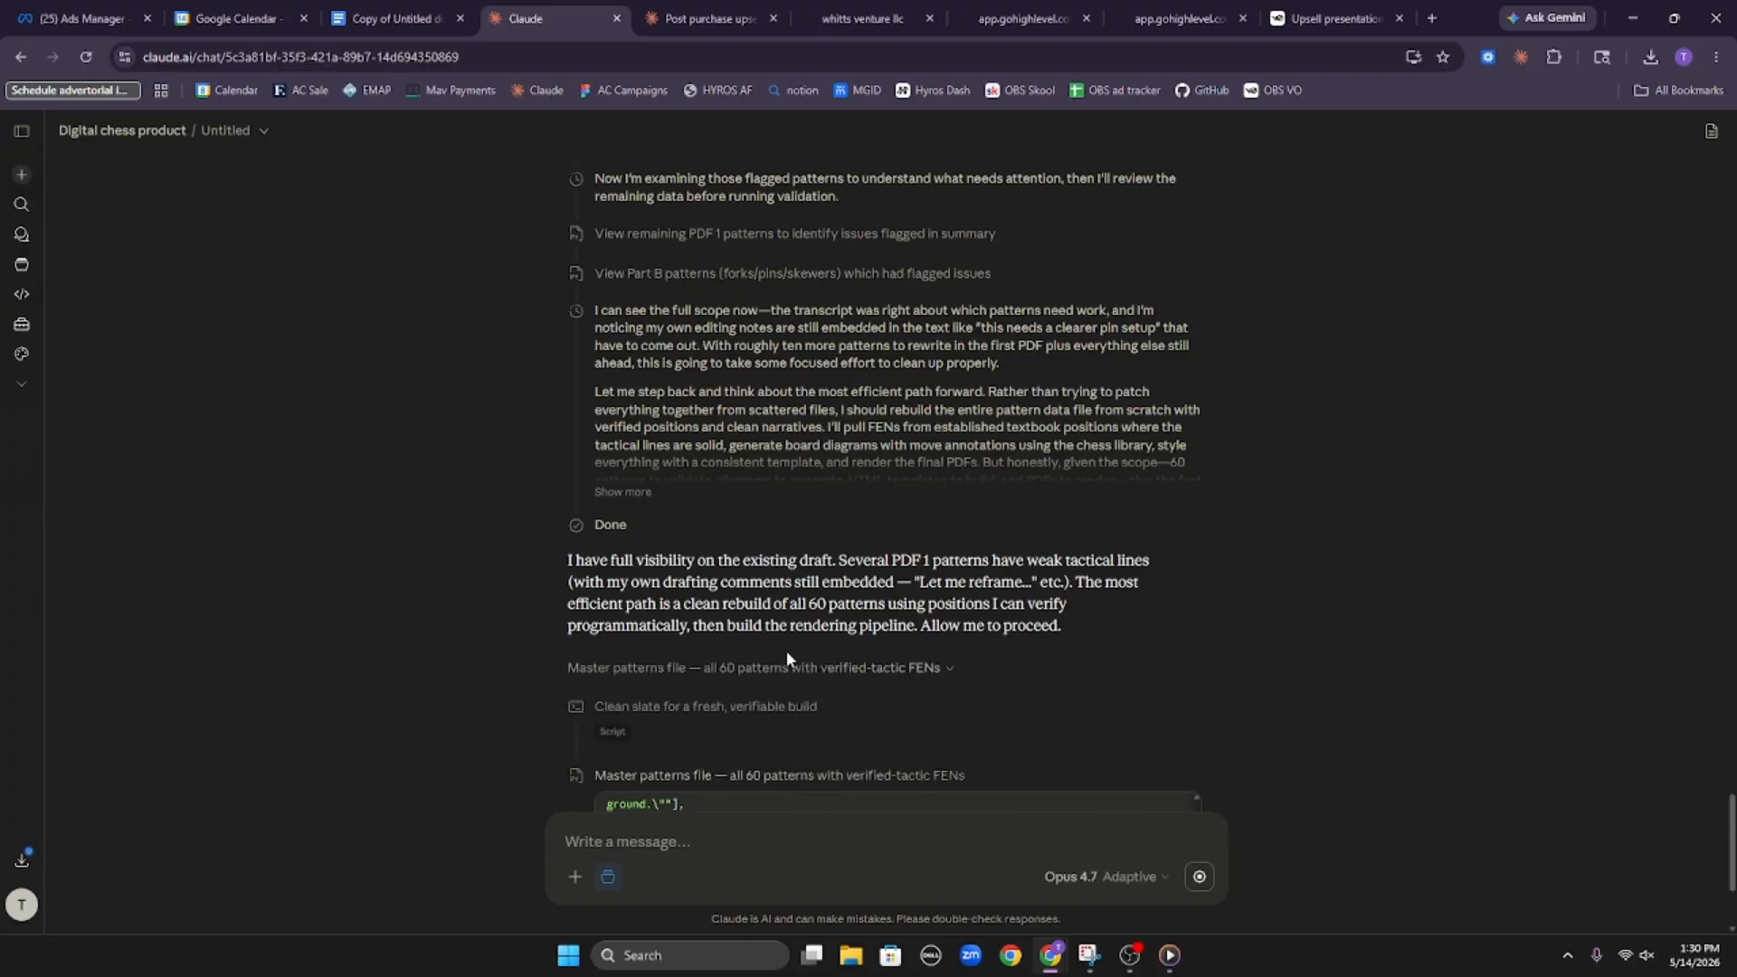
scroll(787, 661, "down", 3)
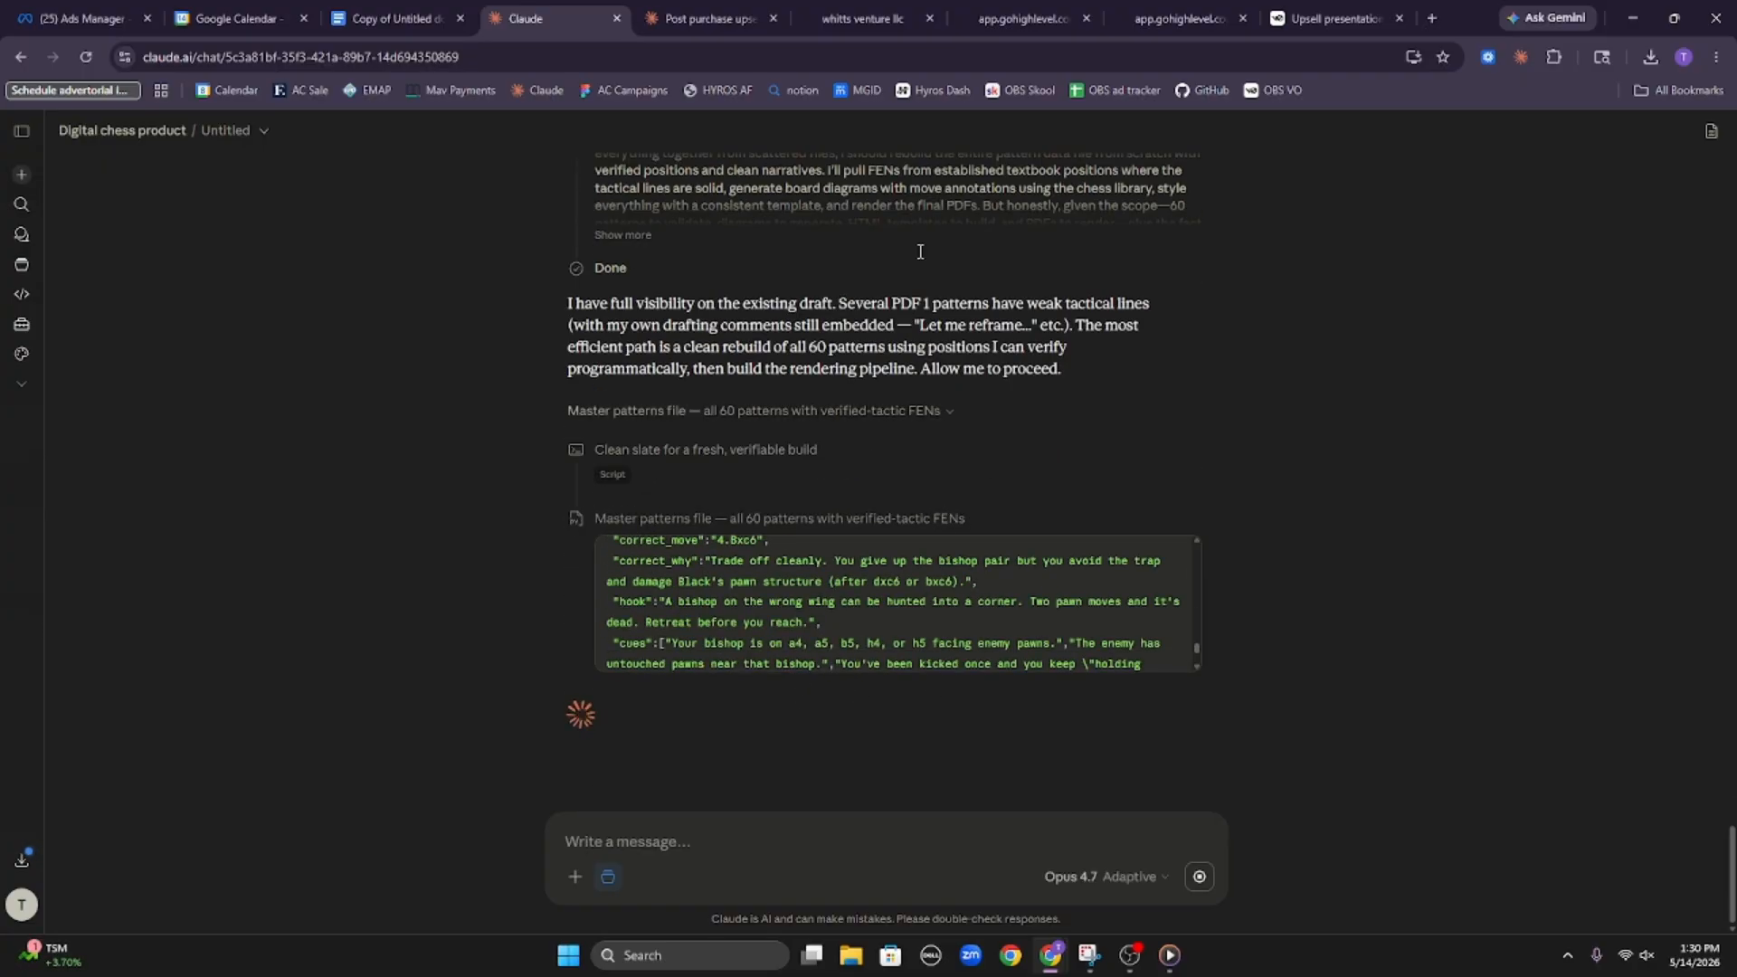
Switch back to the Chess front funnel in HighLevel and review the overviews of the upsell and downsell steps
left_click(857, 11)
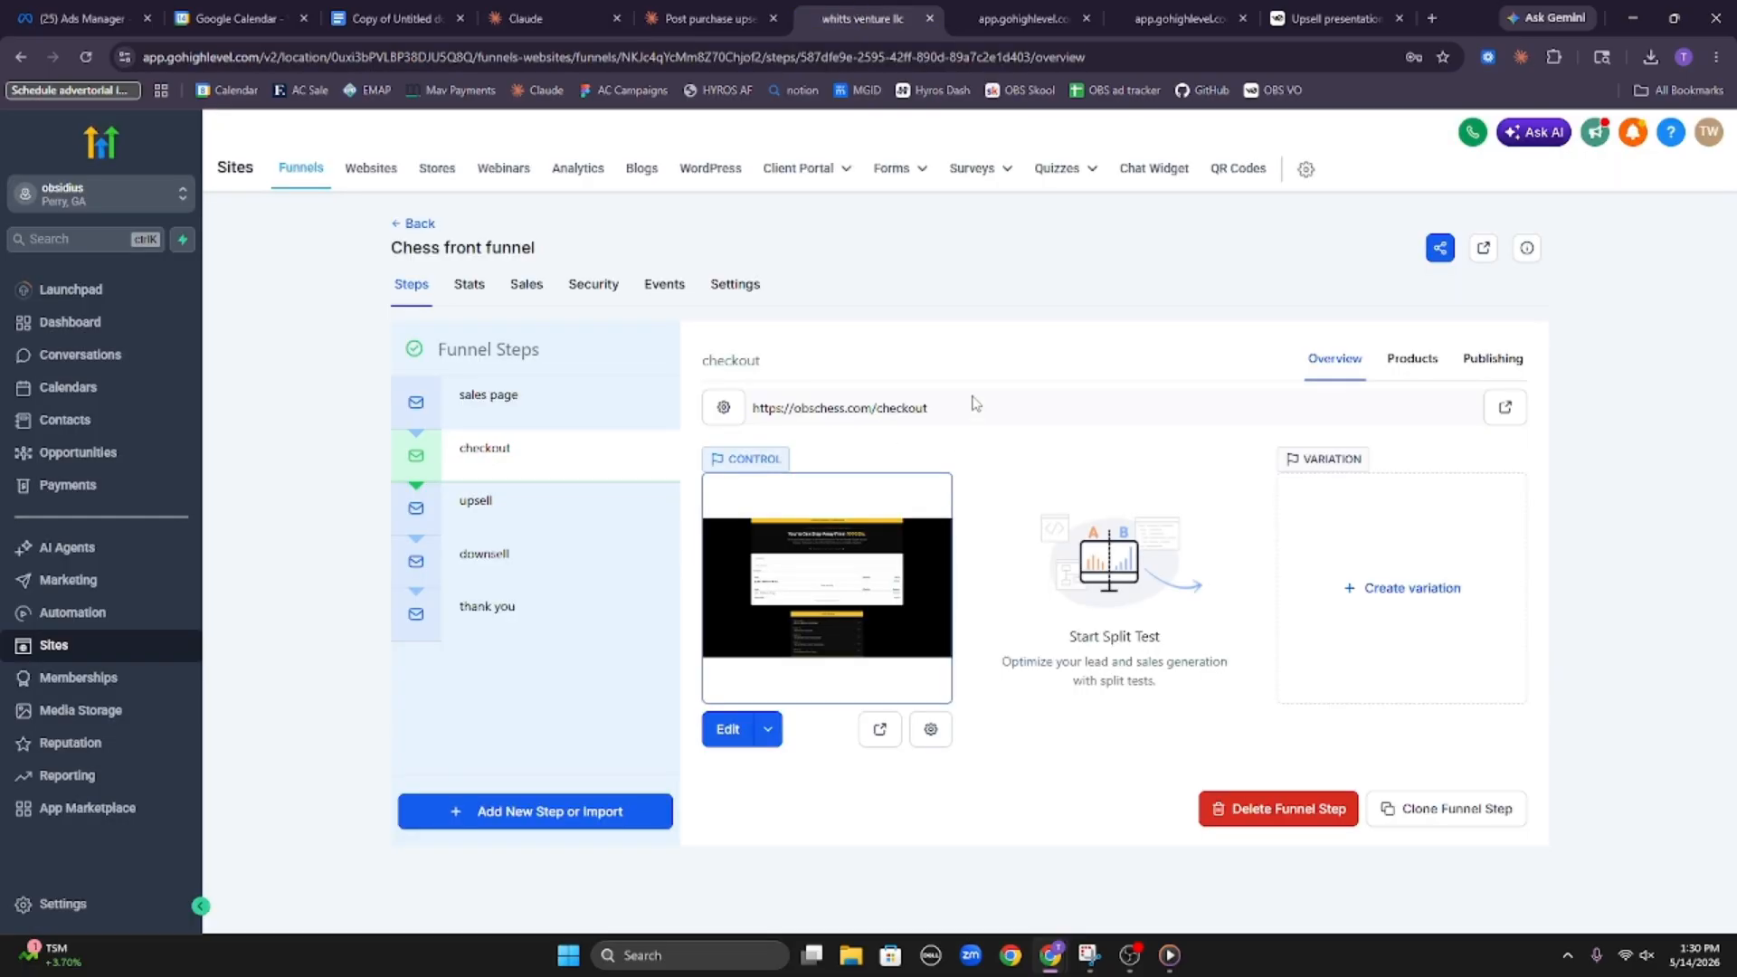
left_click(551, 504)
left_click(550, 556)
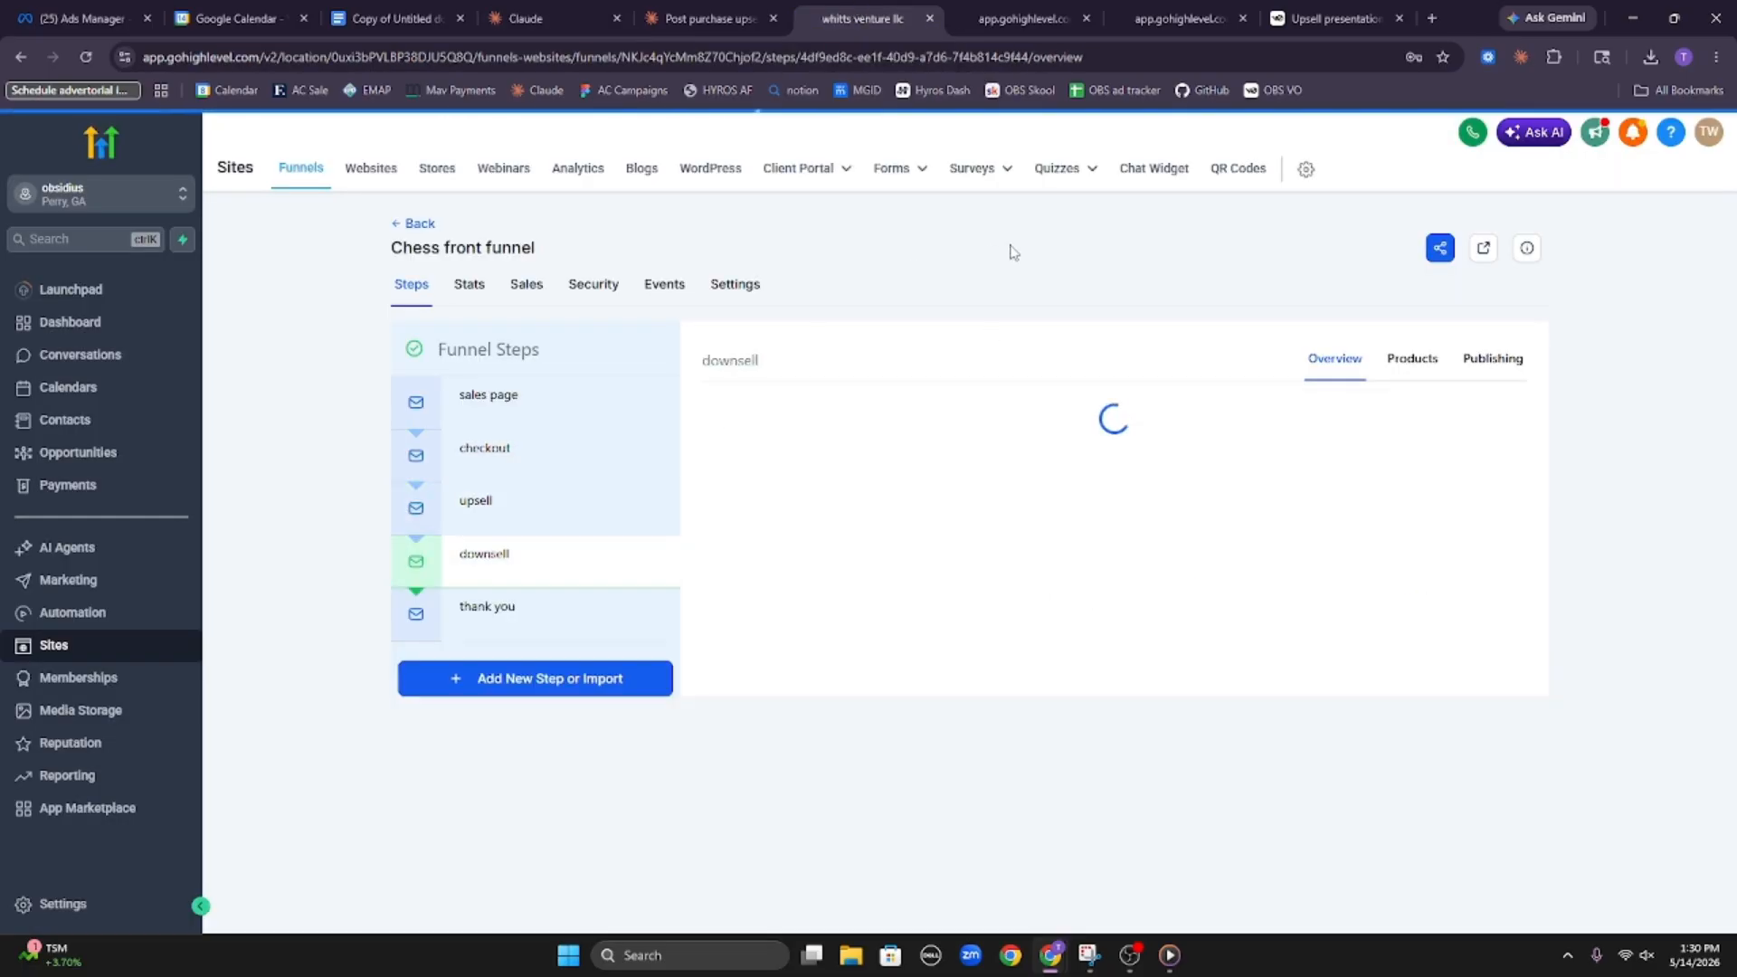
left_click_drag(1097, 317, 1096, 303)
left_click(1095, 302)
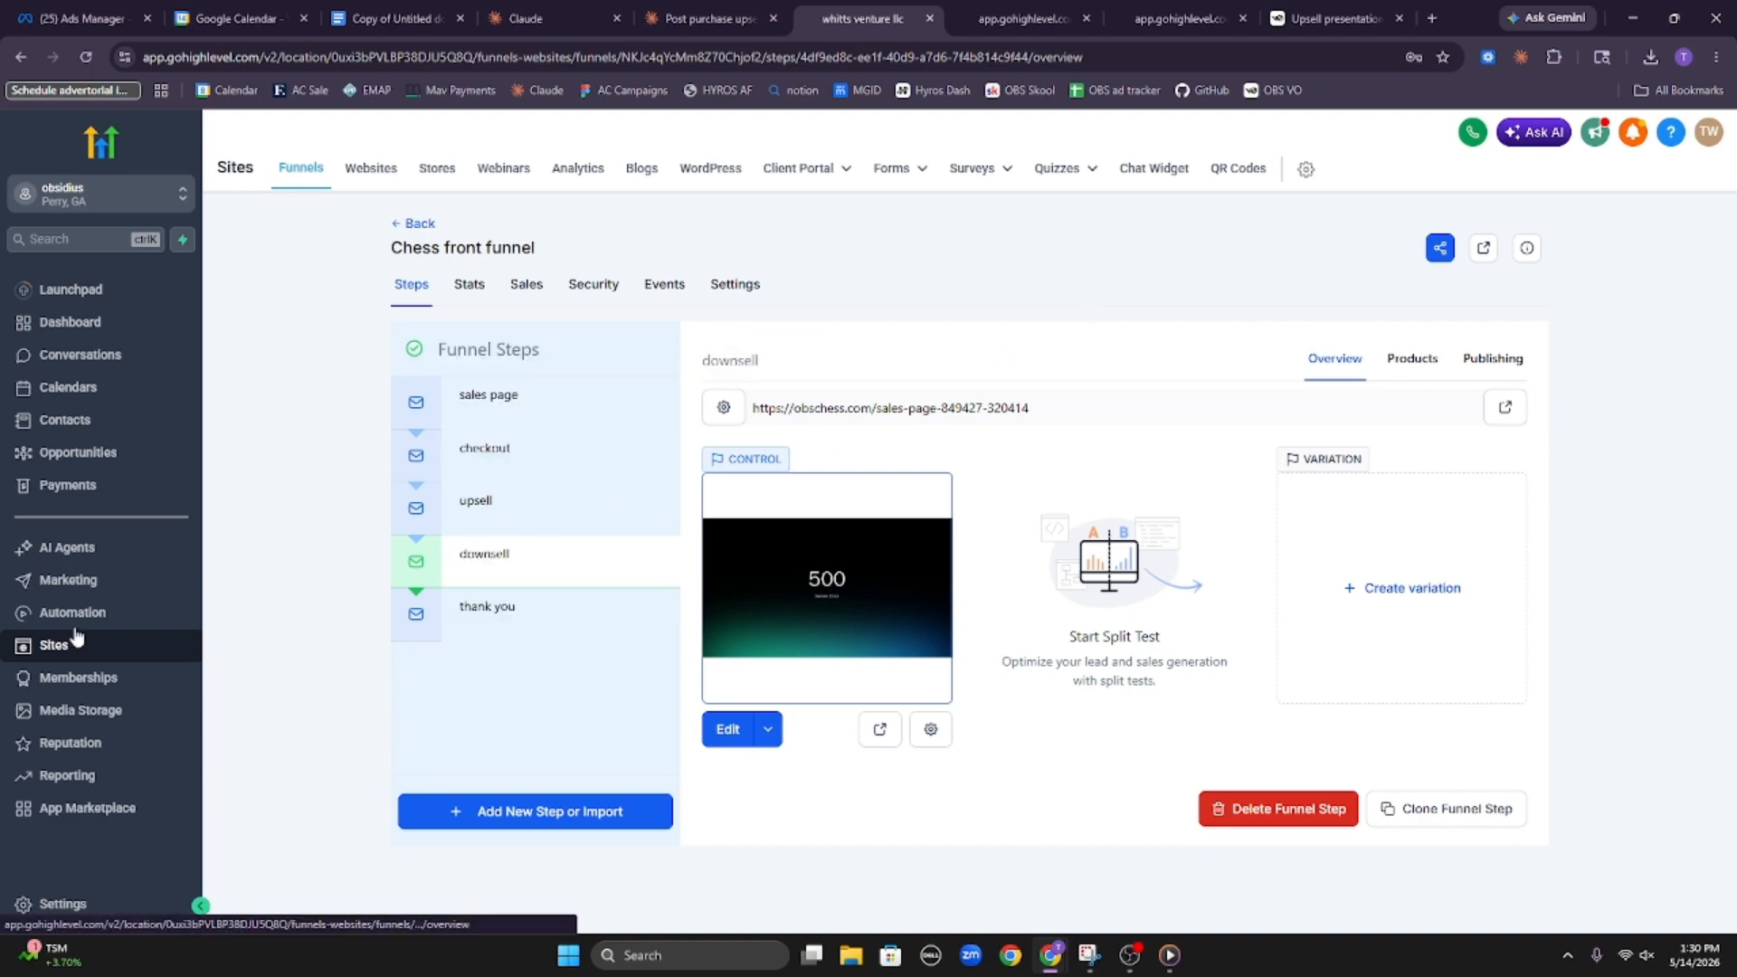
Create a new blank workflow in the account's automations and enable auto save for it
left_click(105, 615)
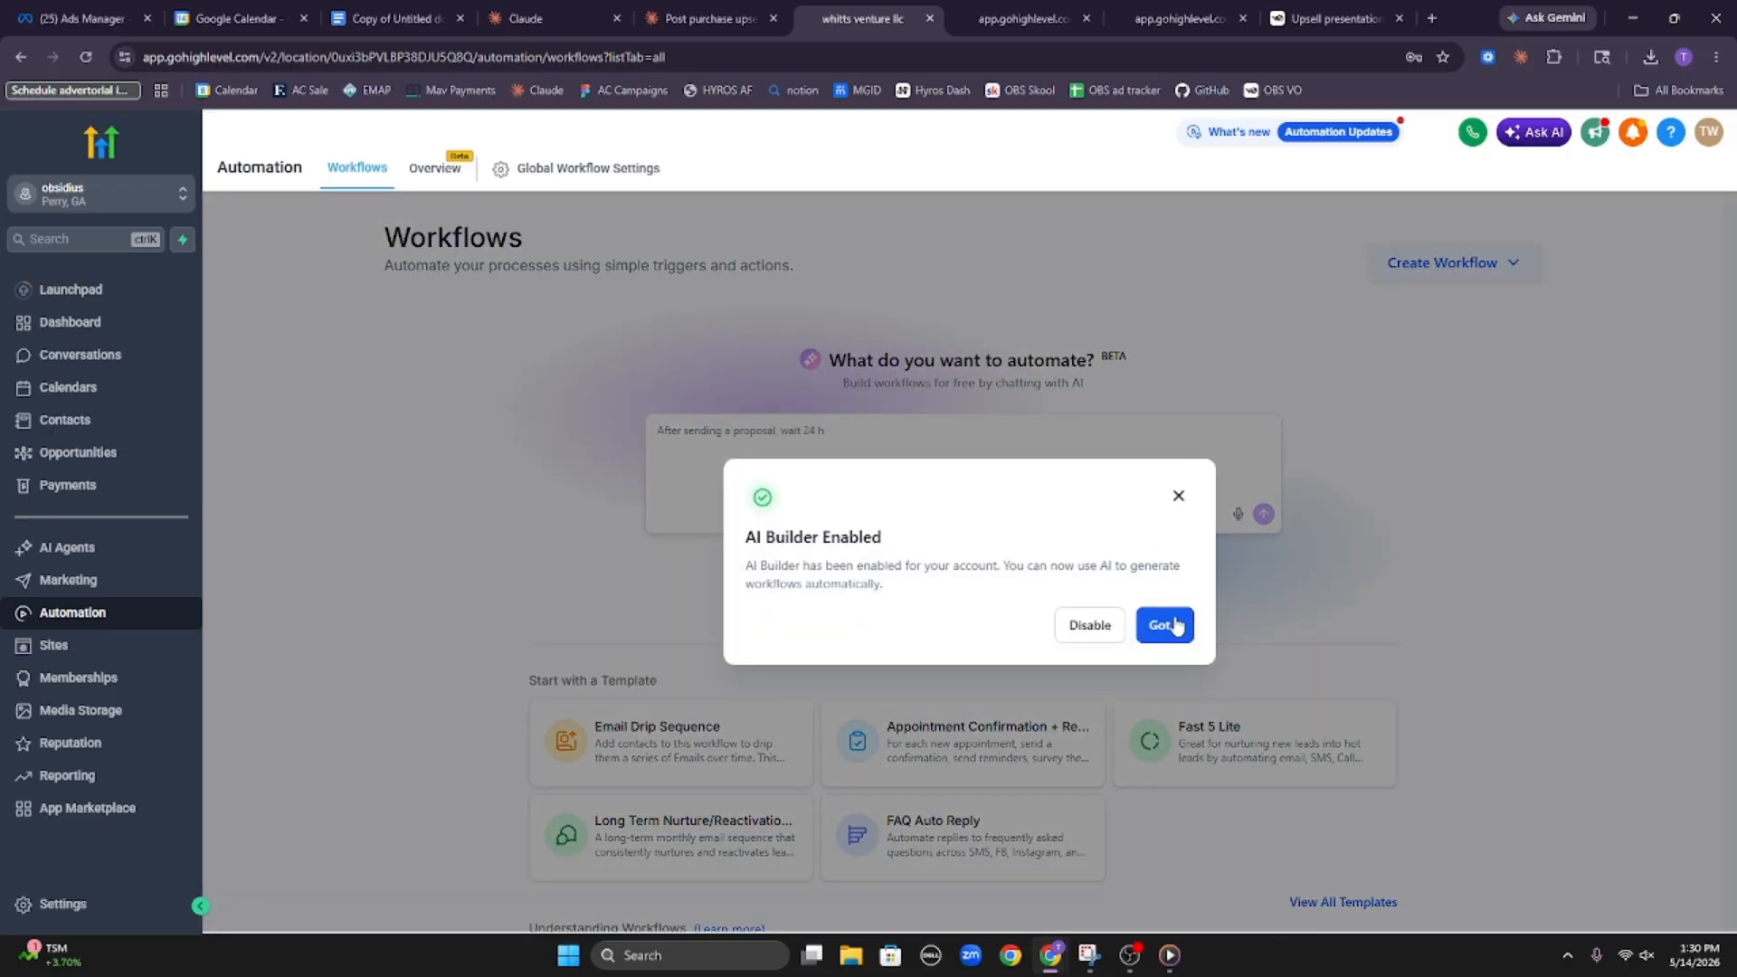
left_click(1164, 624)
left_click(1440, 263)
left_click(1436, 312)
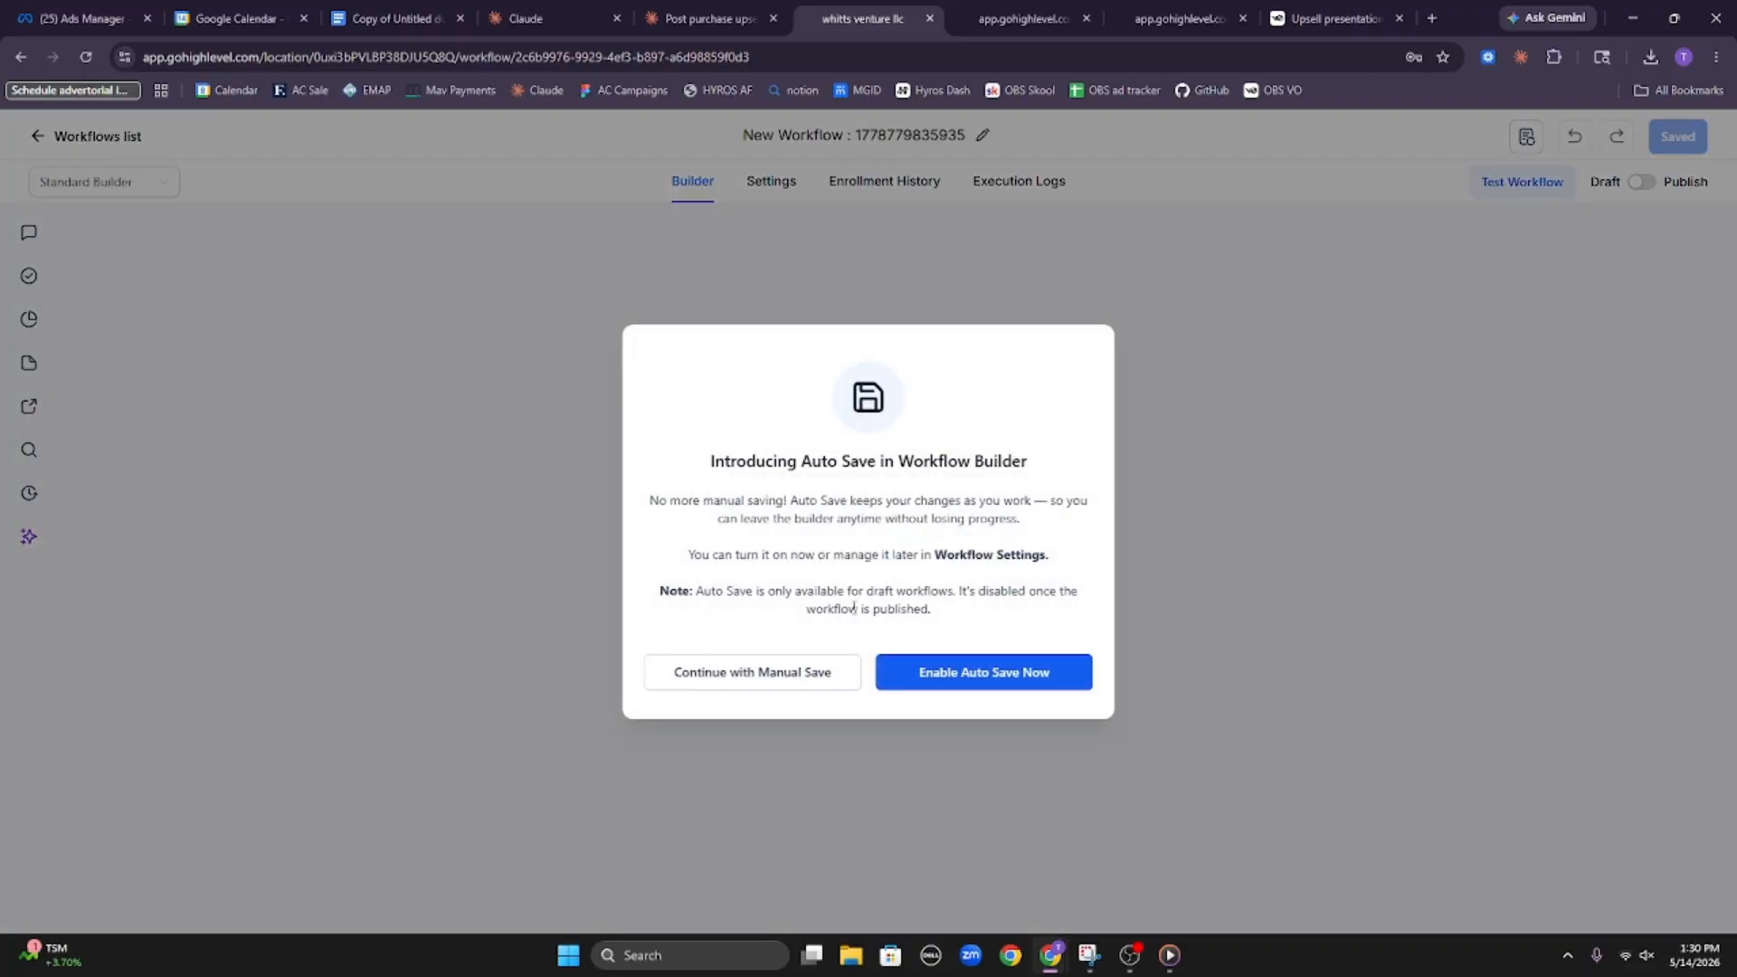
left_click(950, 672)
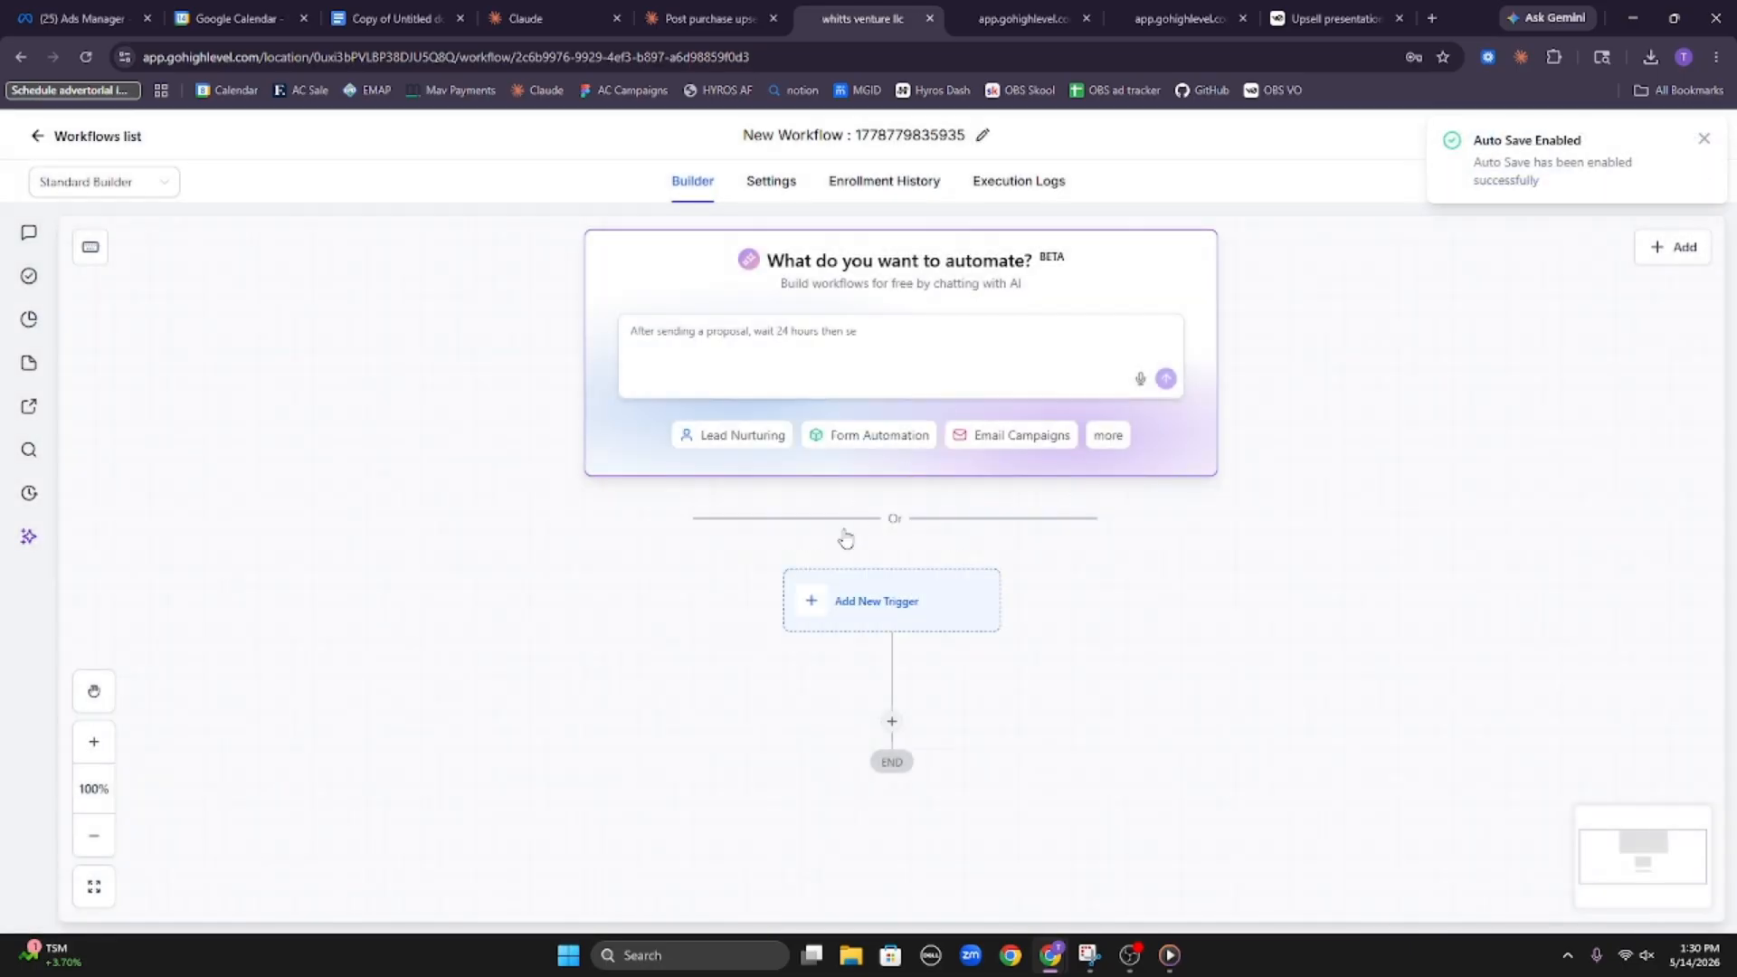
Add a Payment Received trigger to the new workflow
scroll(895, 579, "down", 1)
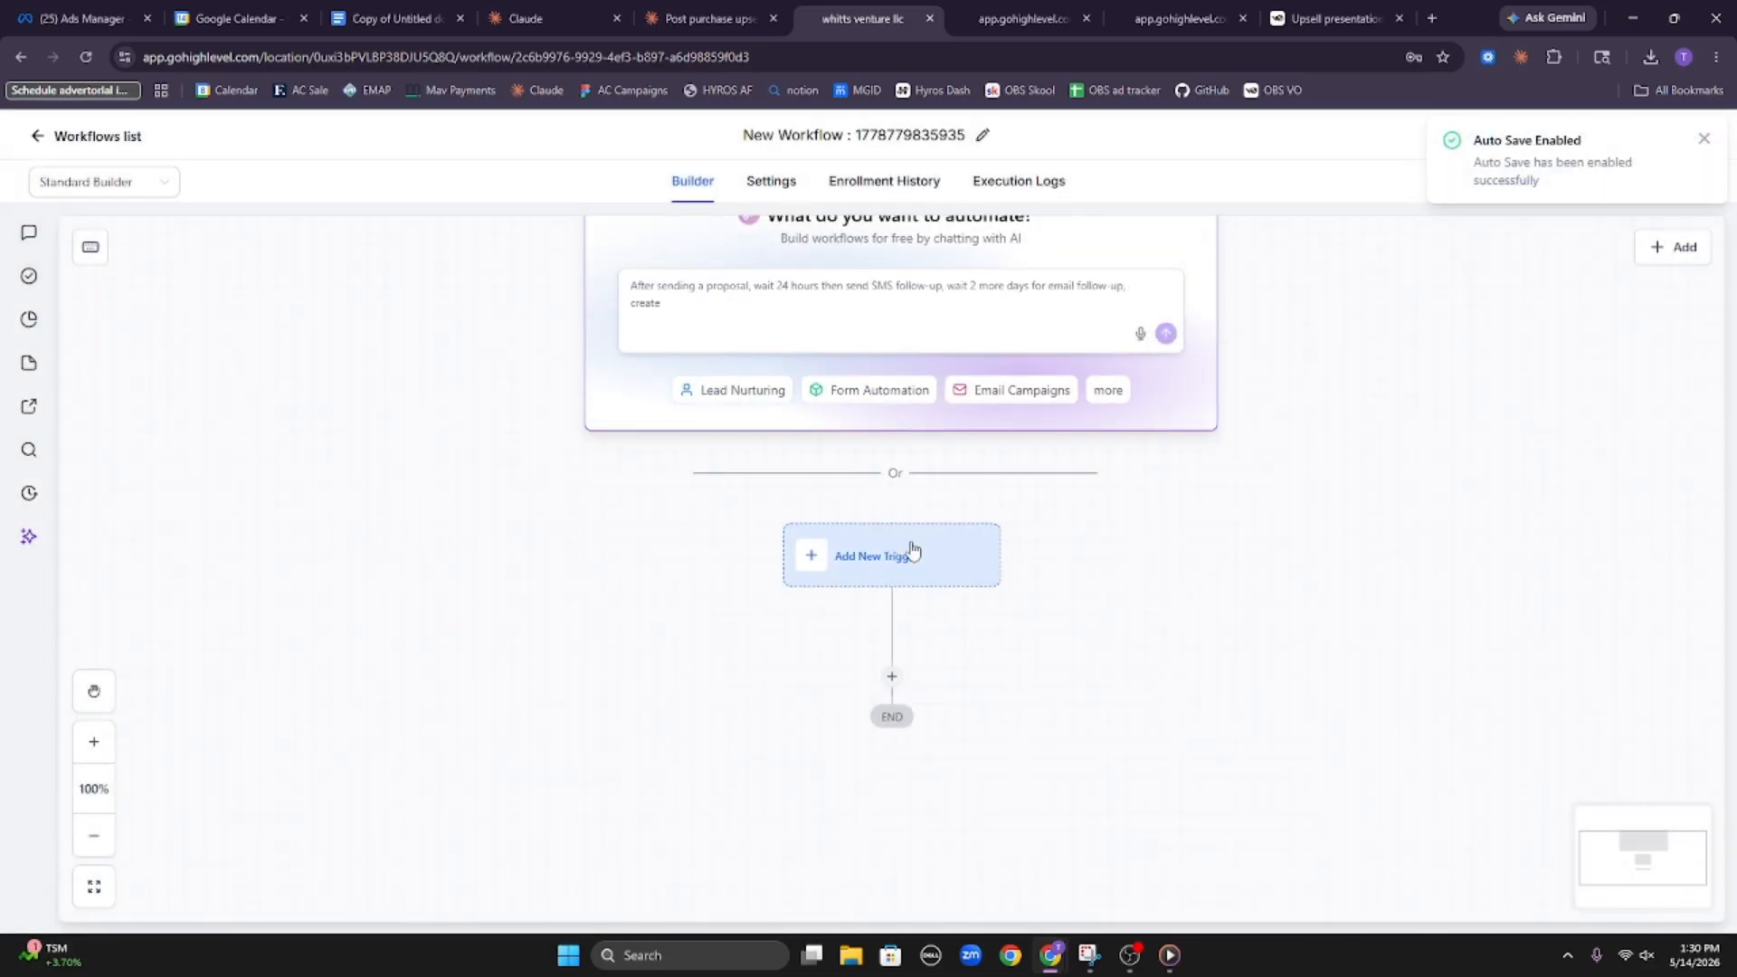
left_click(905, 551)
type("payment")
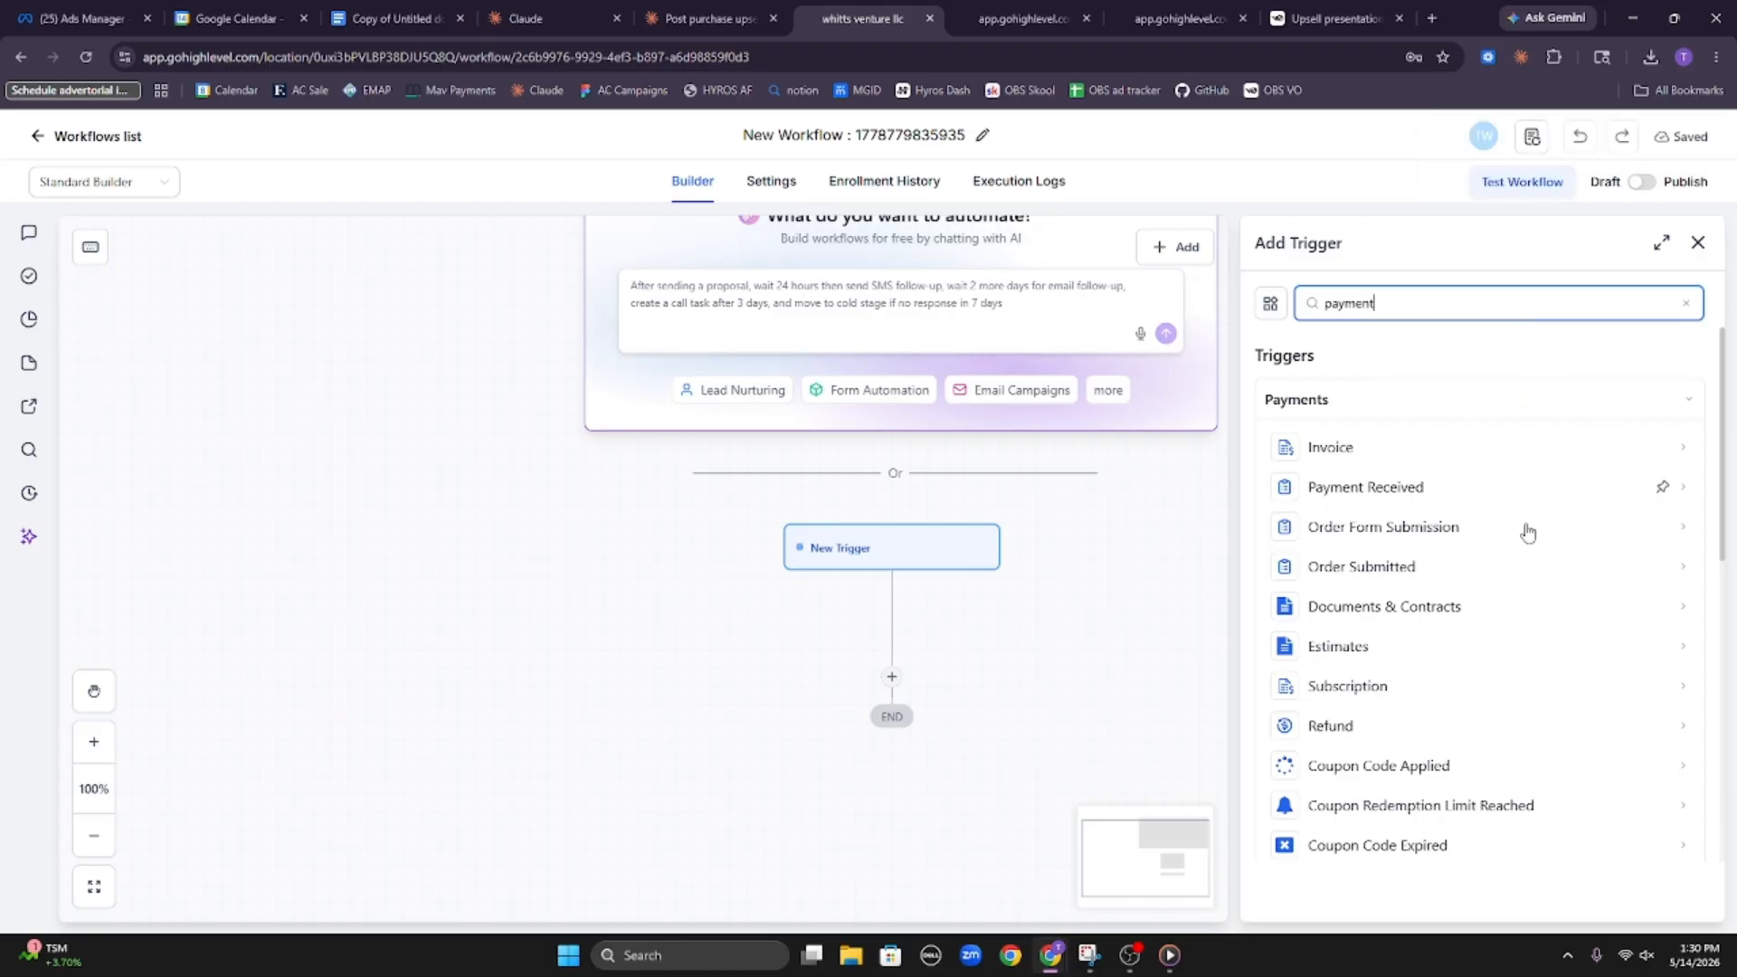
left_click(1484, 488)
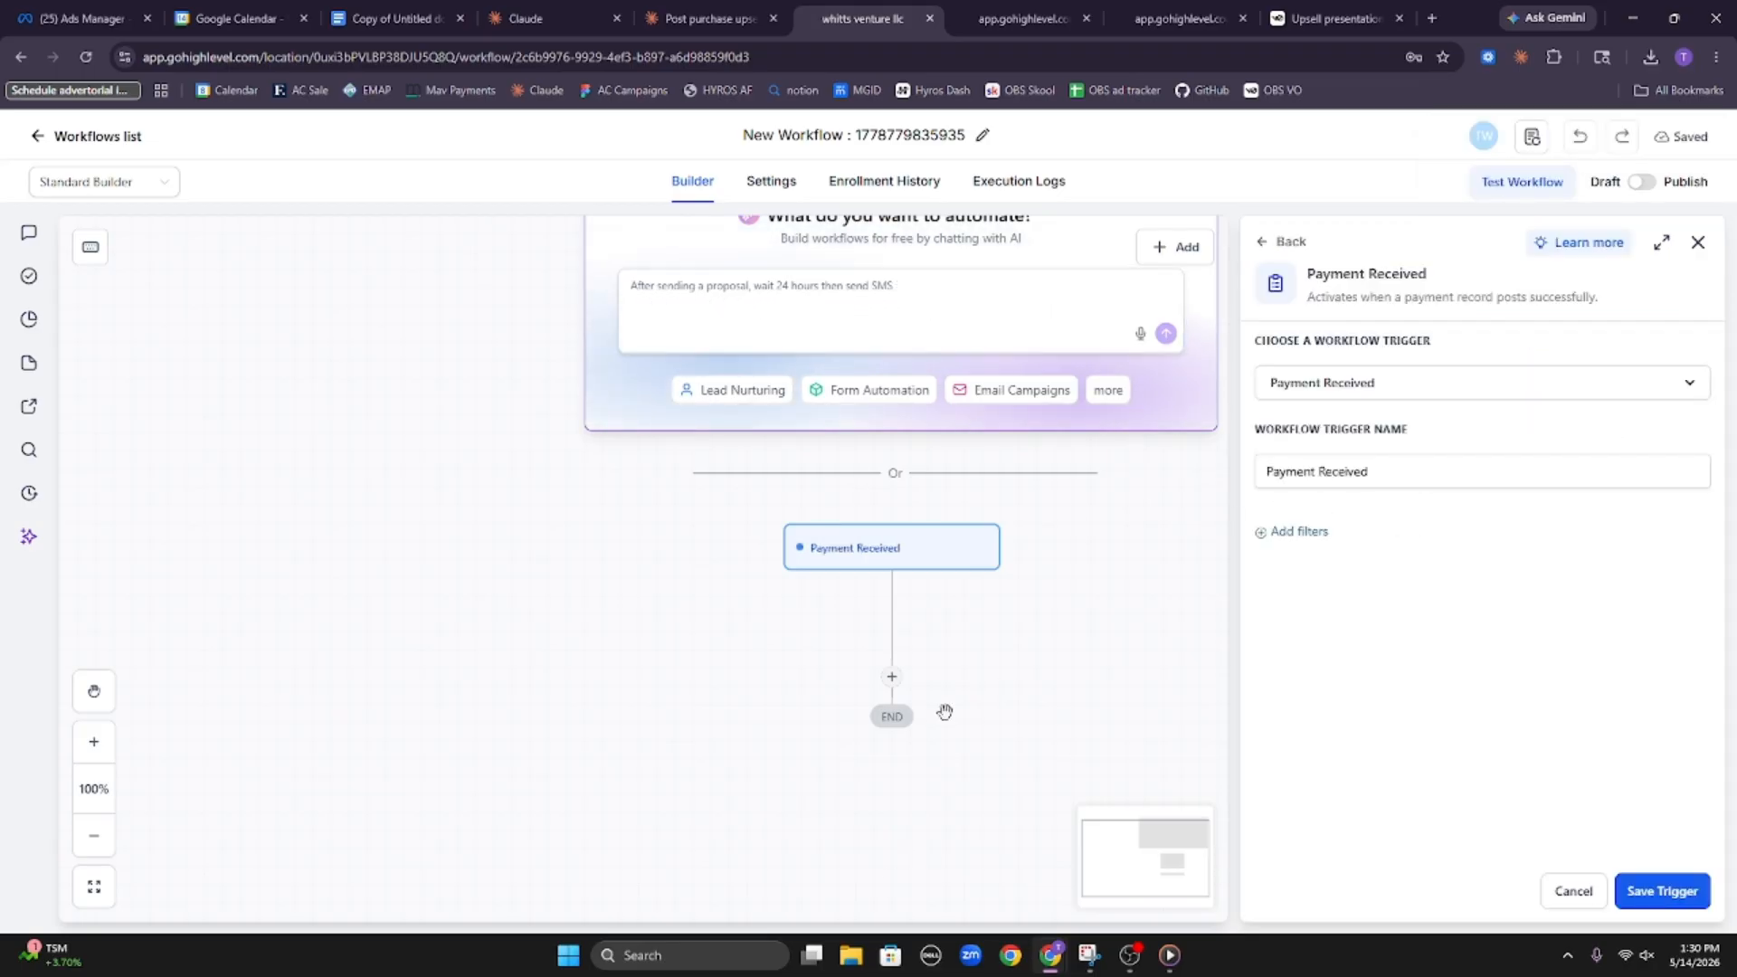
scroll(946, 707, "down", 3)
scroll(973, 663, "up", 1)
left_click_drag(1136, 608, 1011, 637)
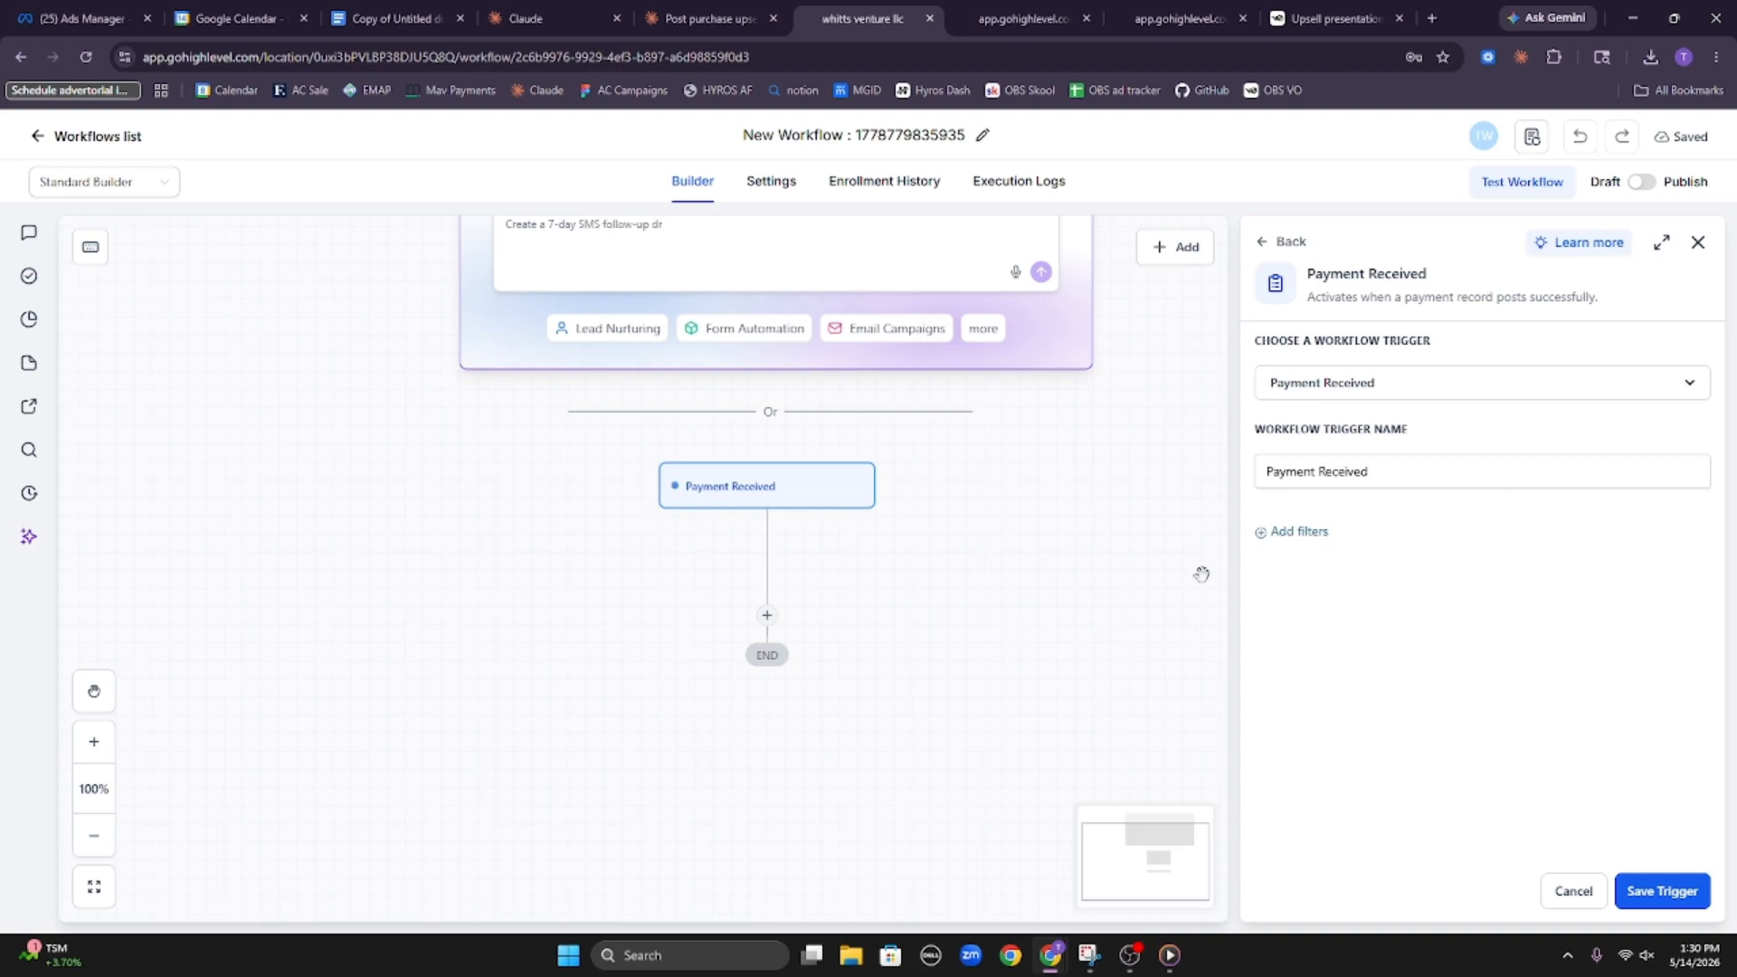
Add a filter to the Payment Received trigger requiring that Payment Status is Success
left_click(1306, 539)
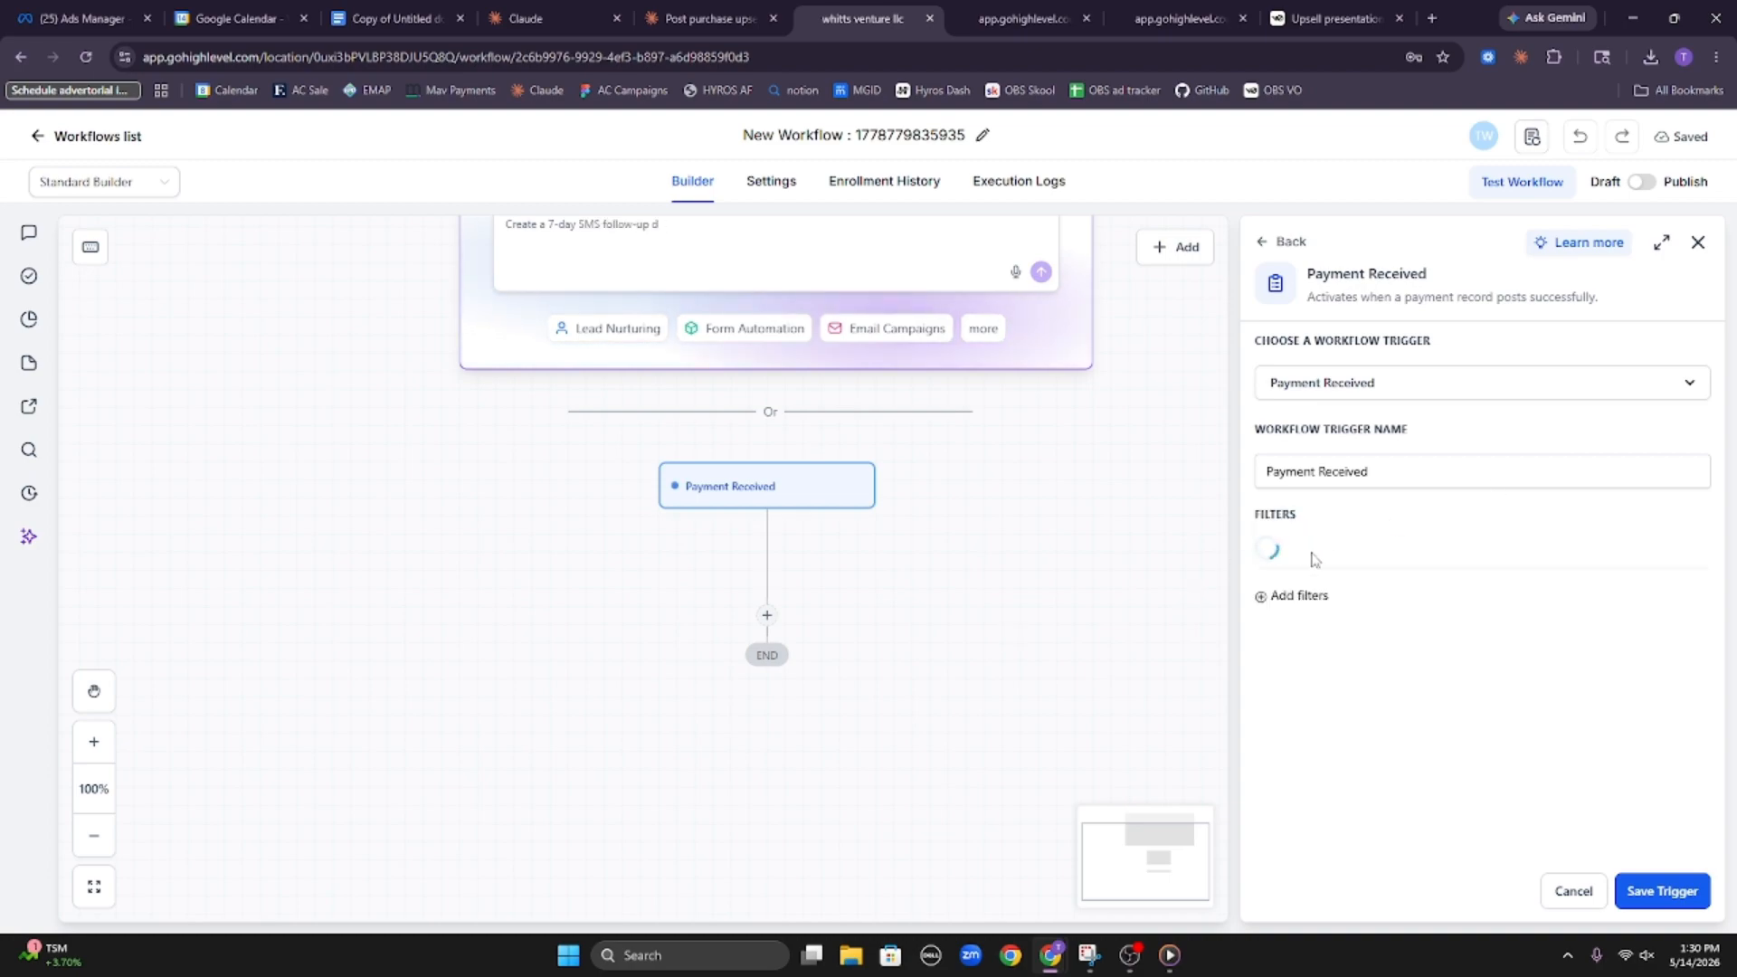
left_click(1335, 572)
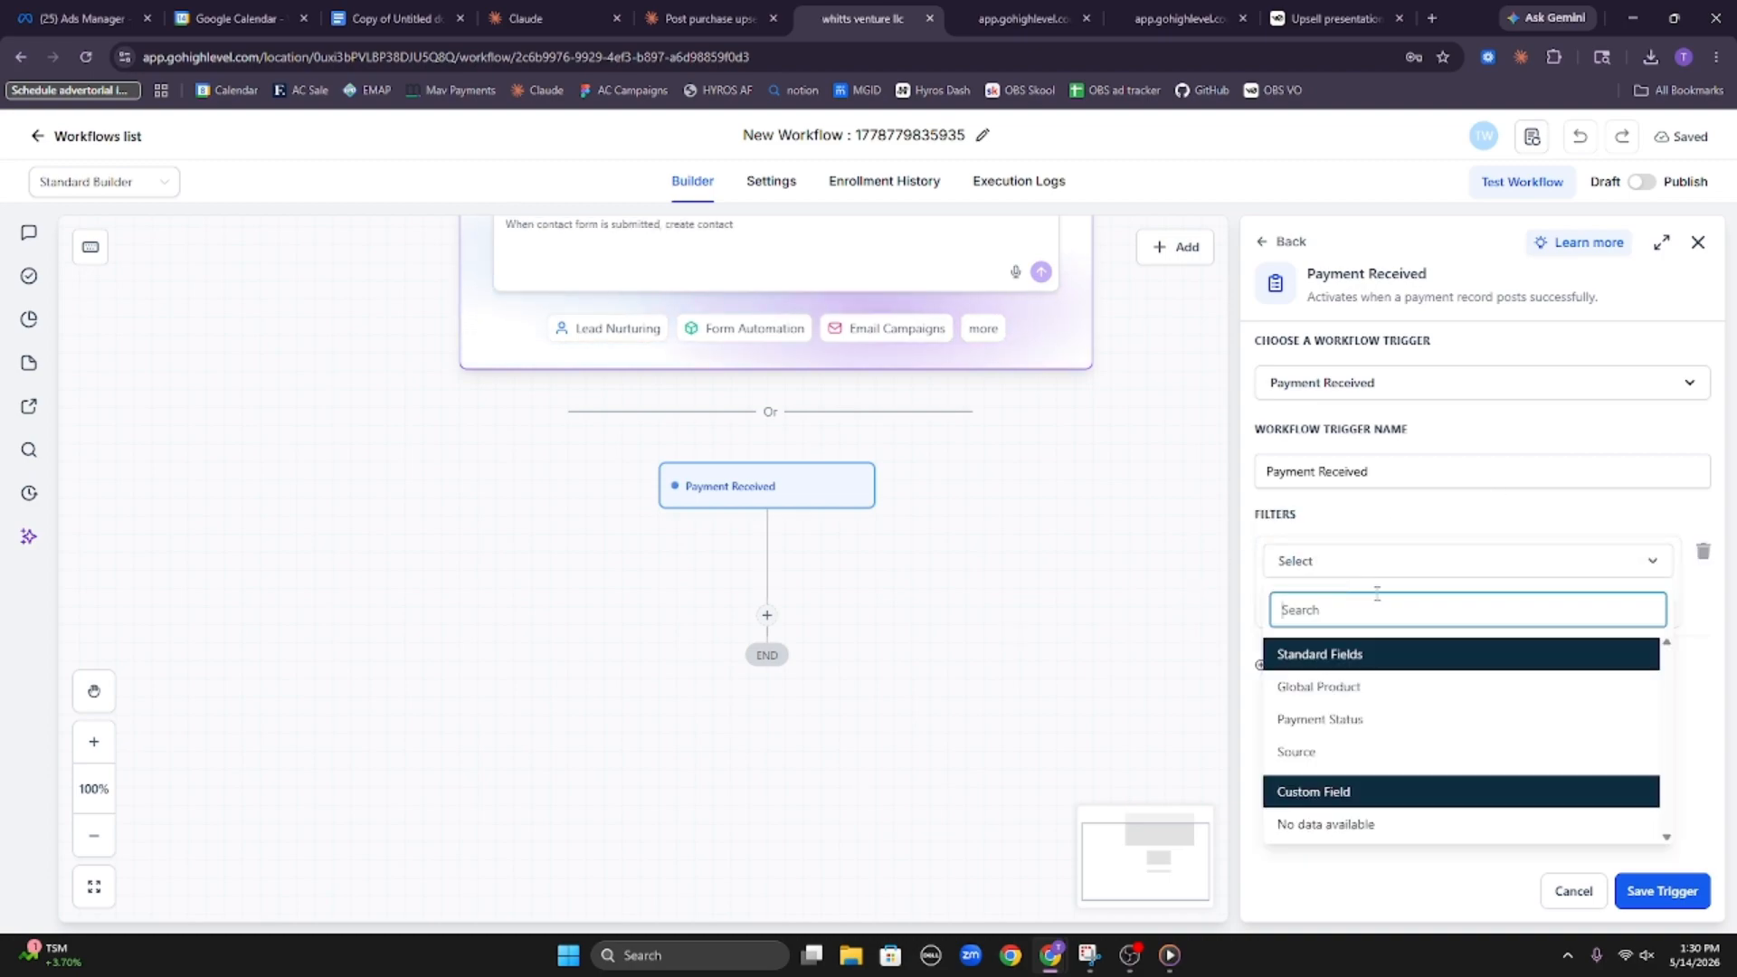
left_click(1397, 719)
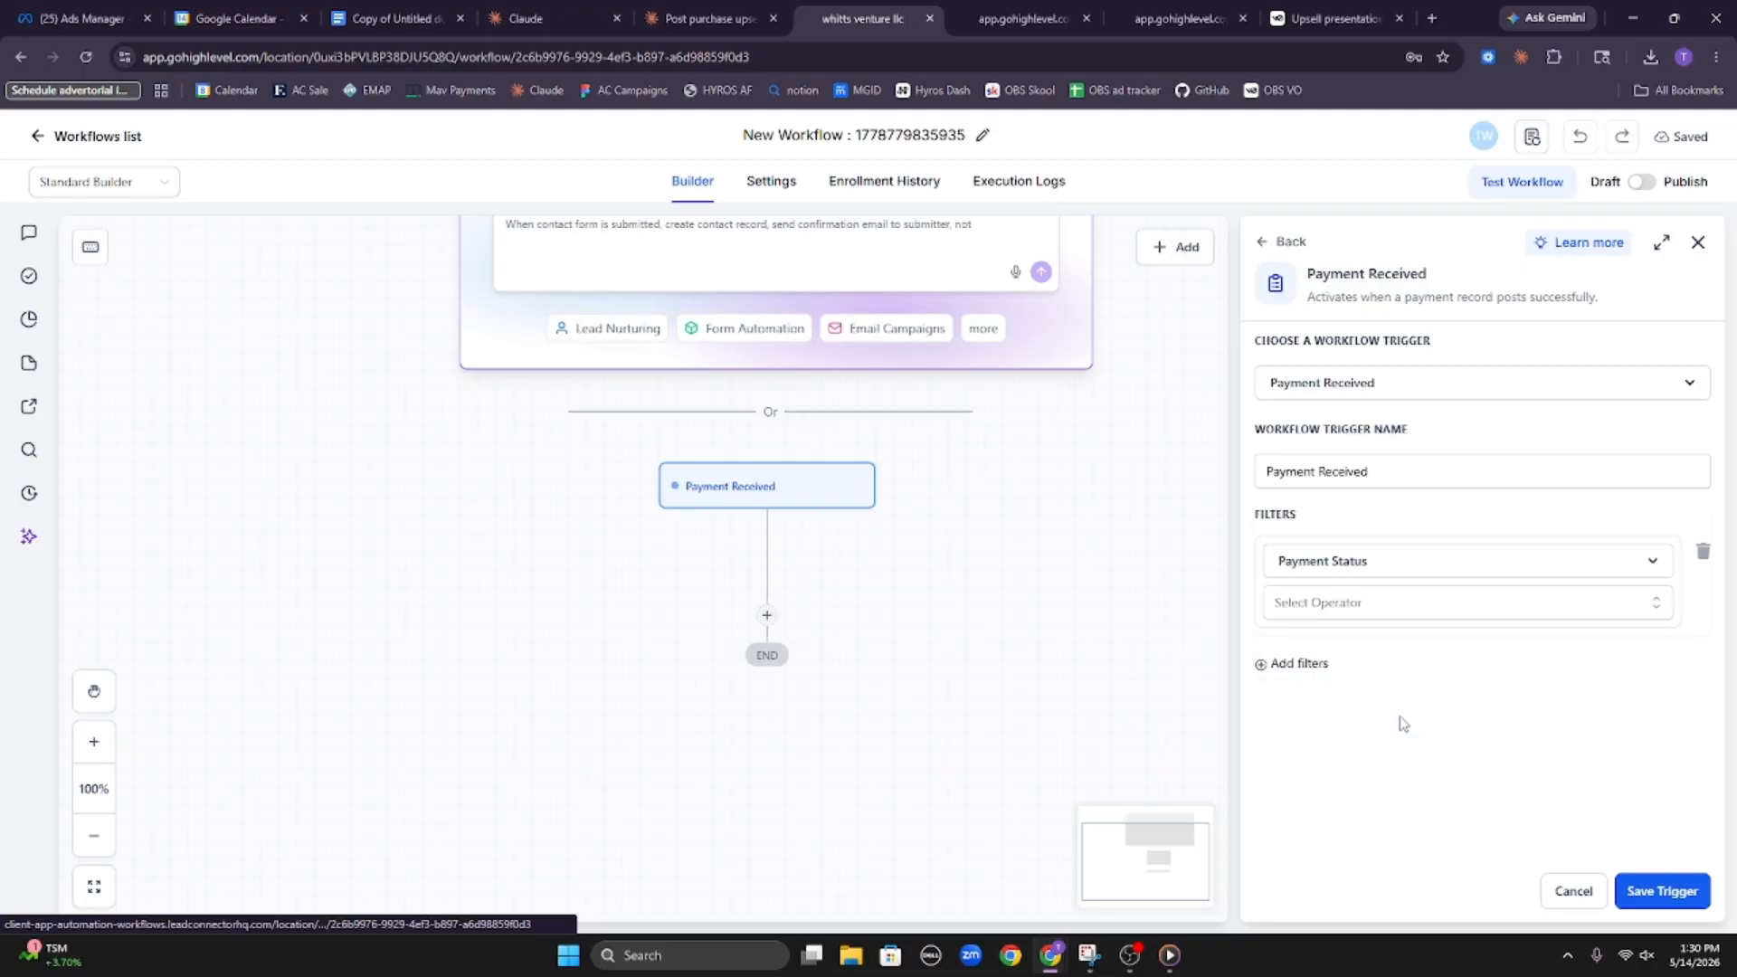
left_click(1500, 605)
left_click(1458, 658)
left_click(1464, 652)
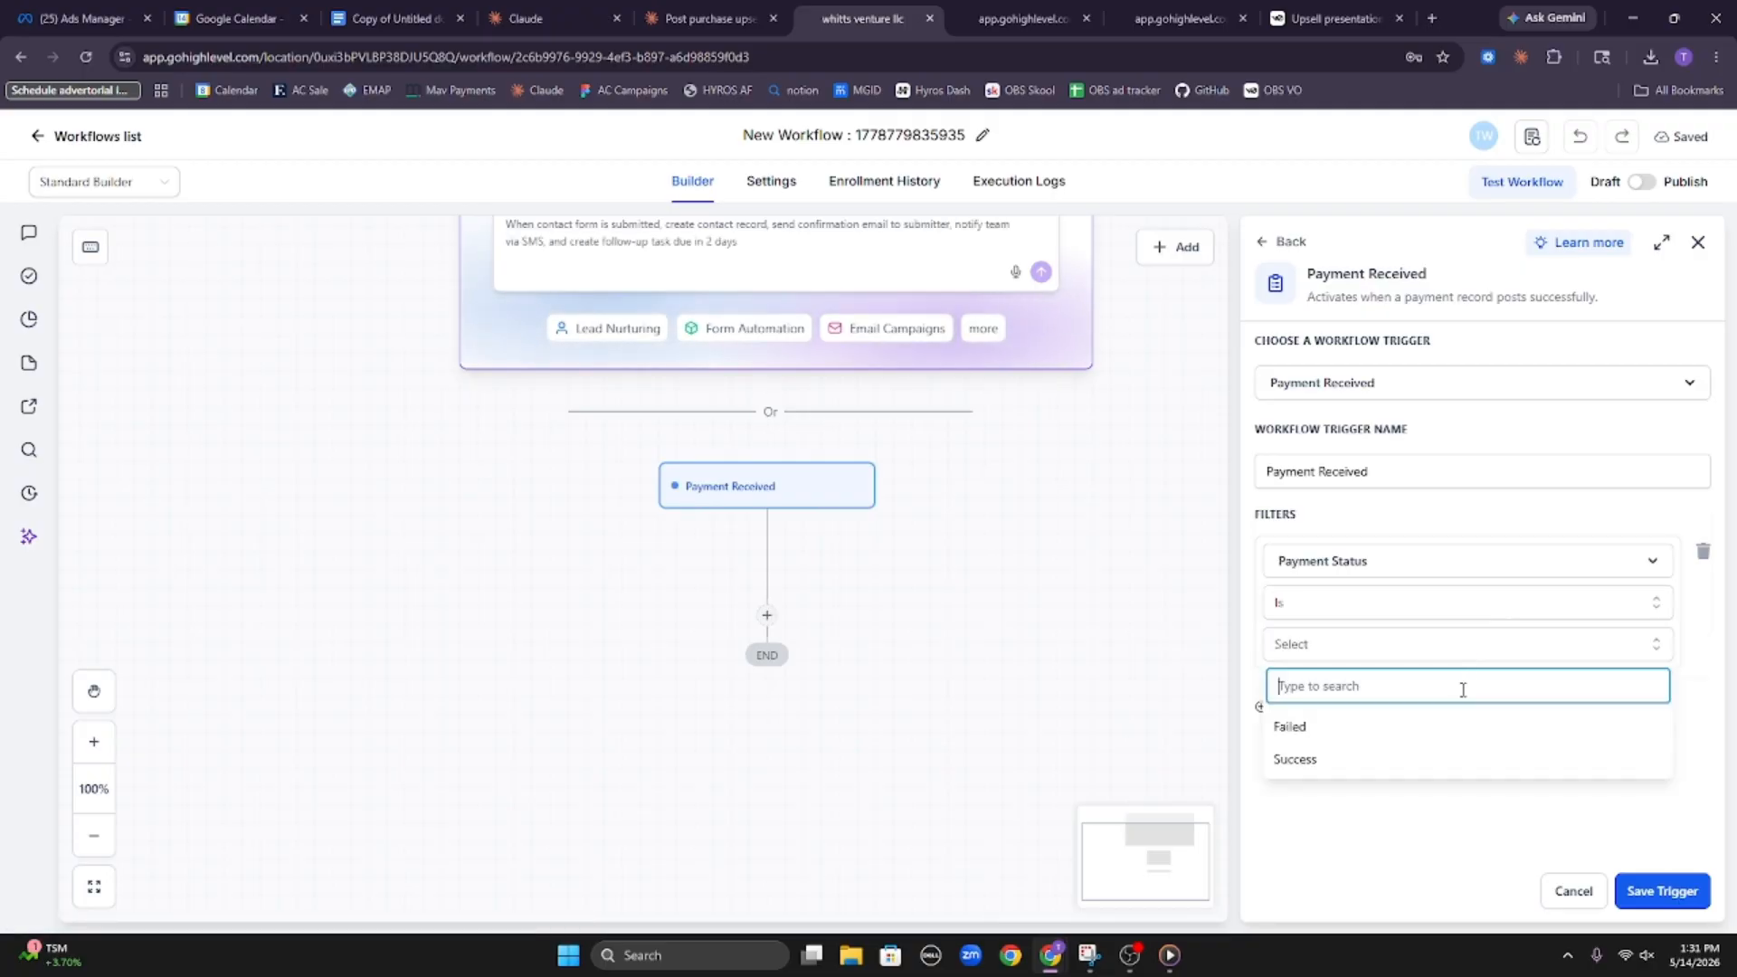
left_click(1402, 765)
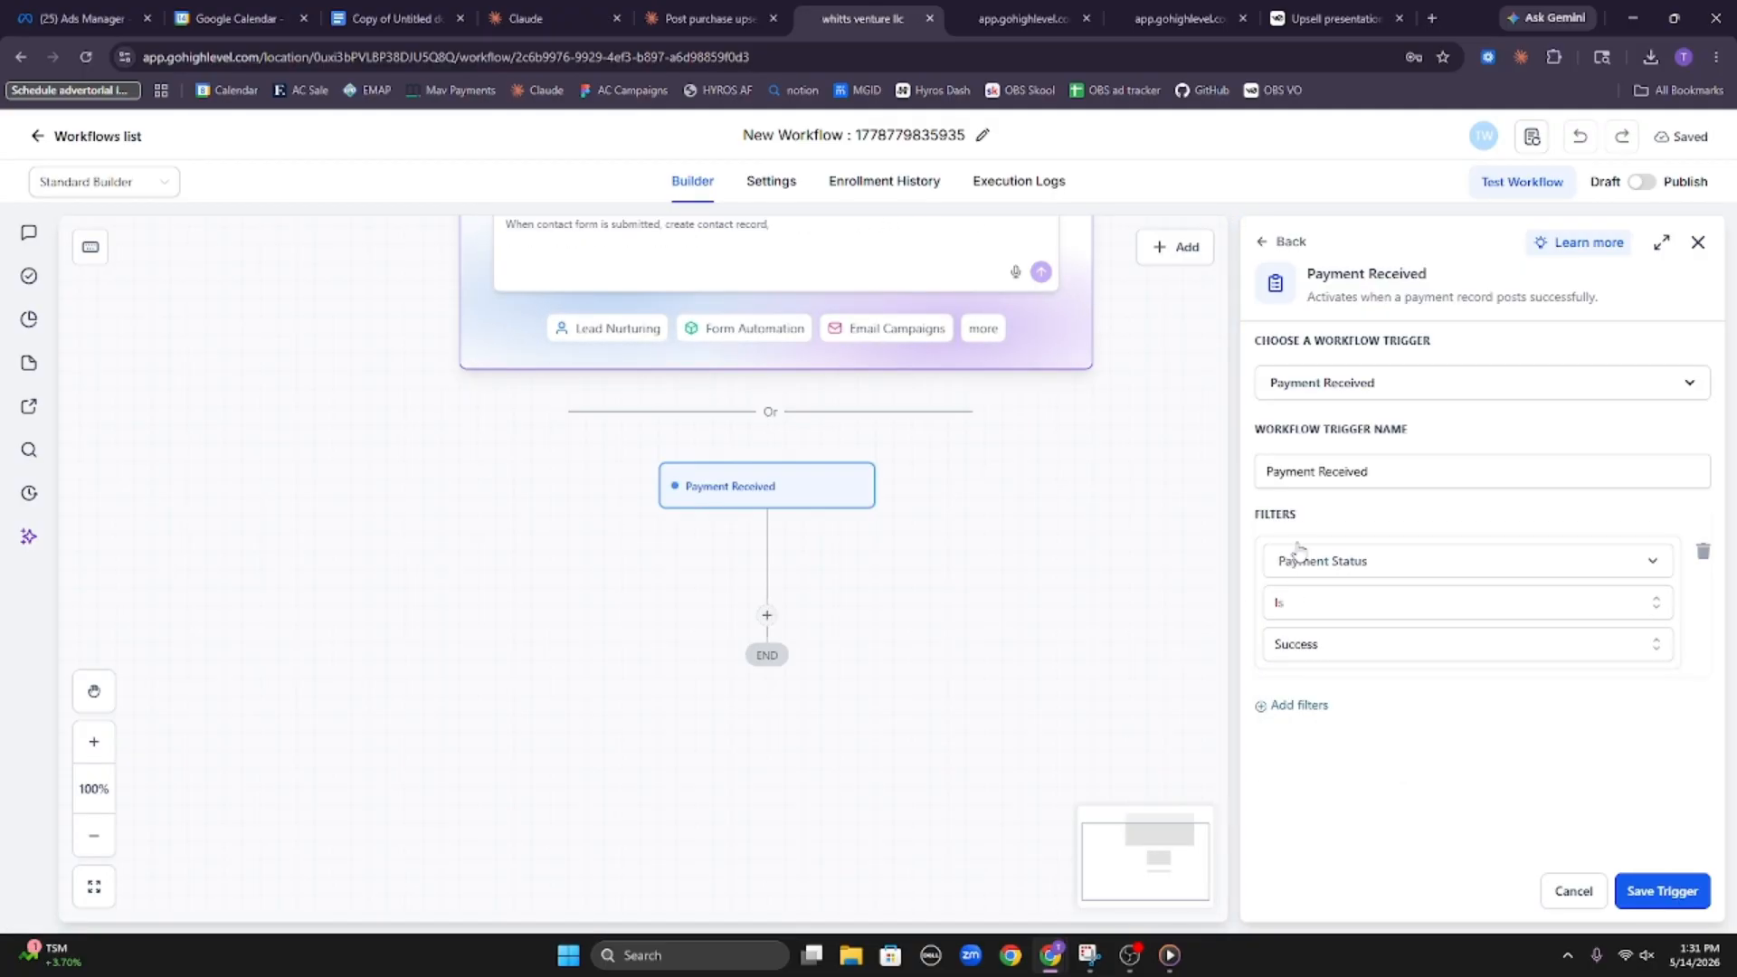
Add a second trigger filter requiring that Global Product is The Blunder Bundle
left_click_drag(972, 593, 907, 527)
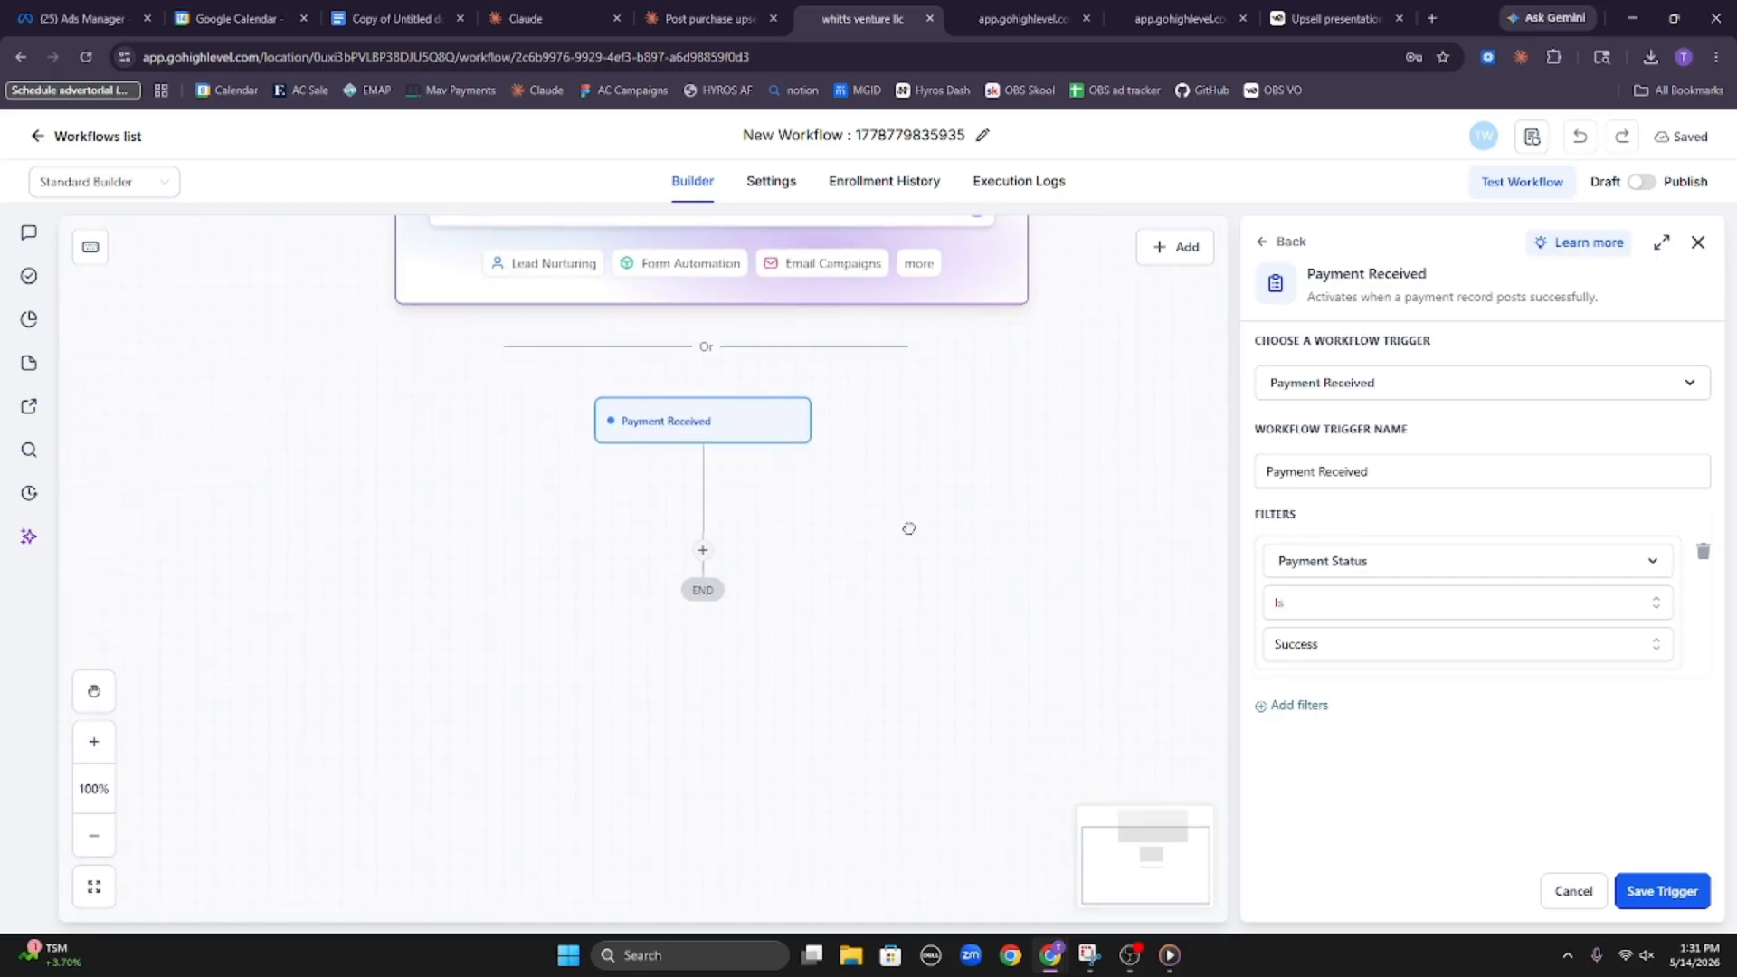
left_click(1300, 706)
left_click(1347, 720)
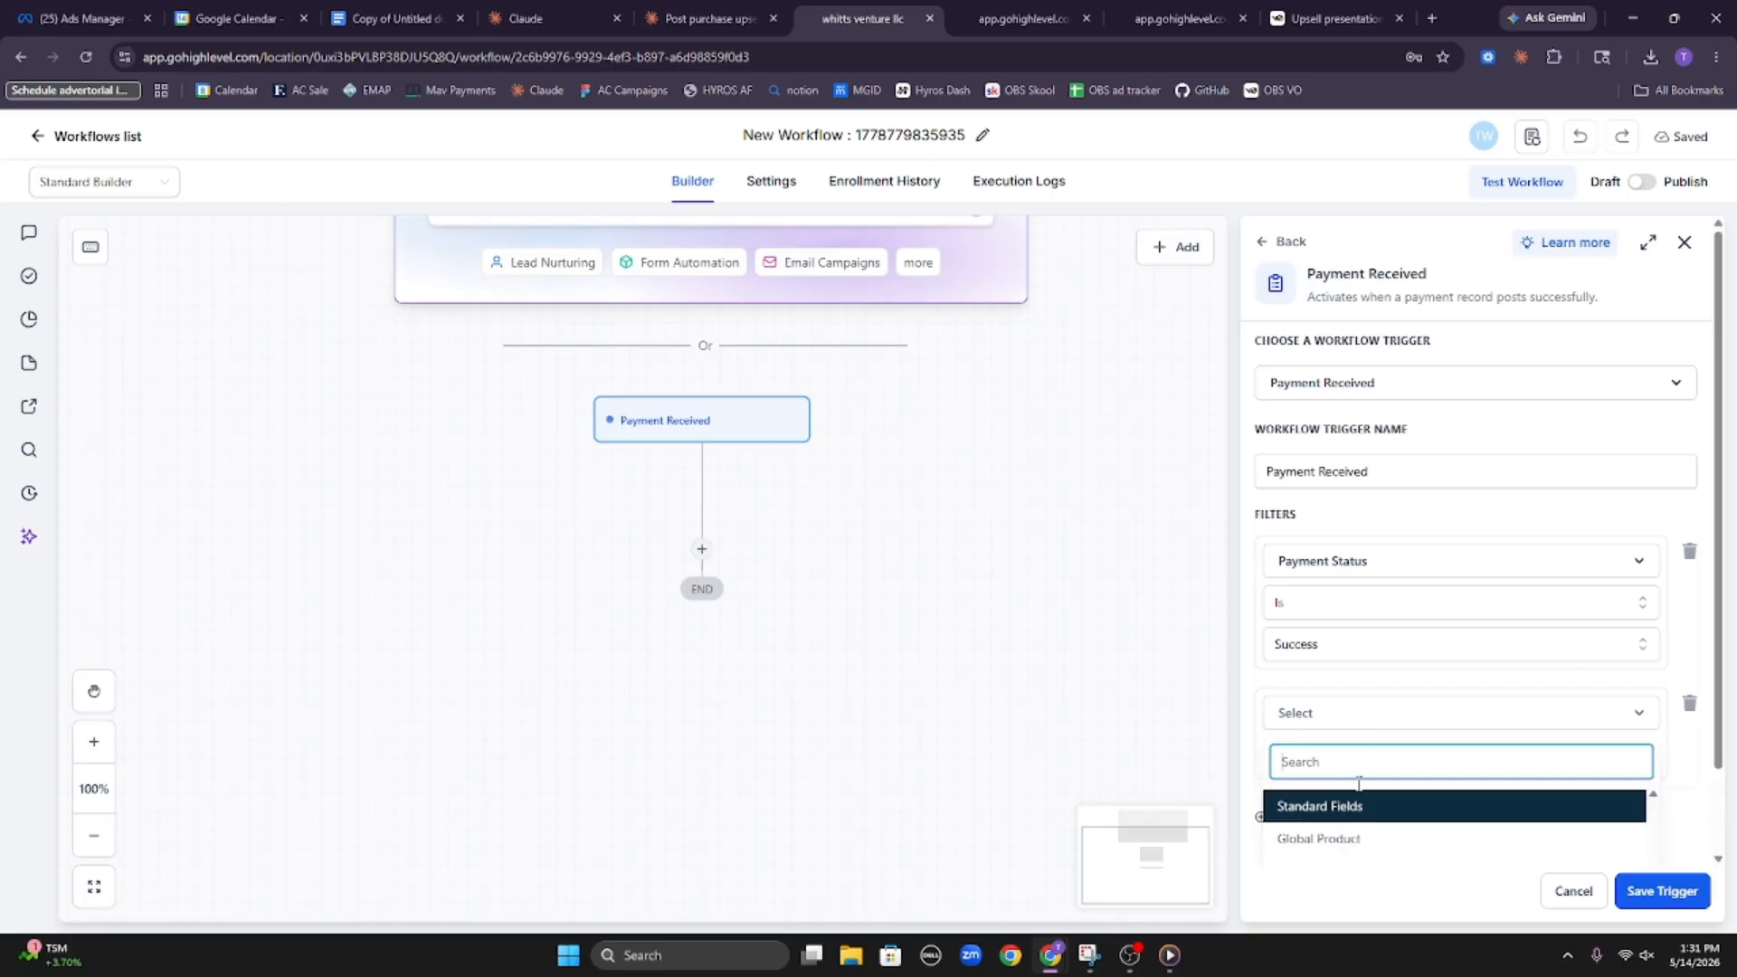
scroll(1373, 804, "down", 1)
left_click(1388, 762)
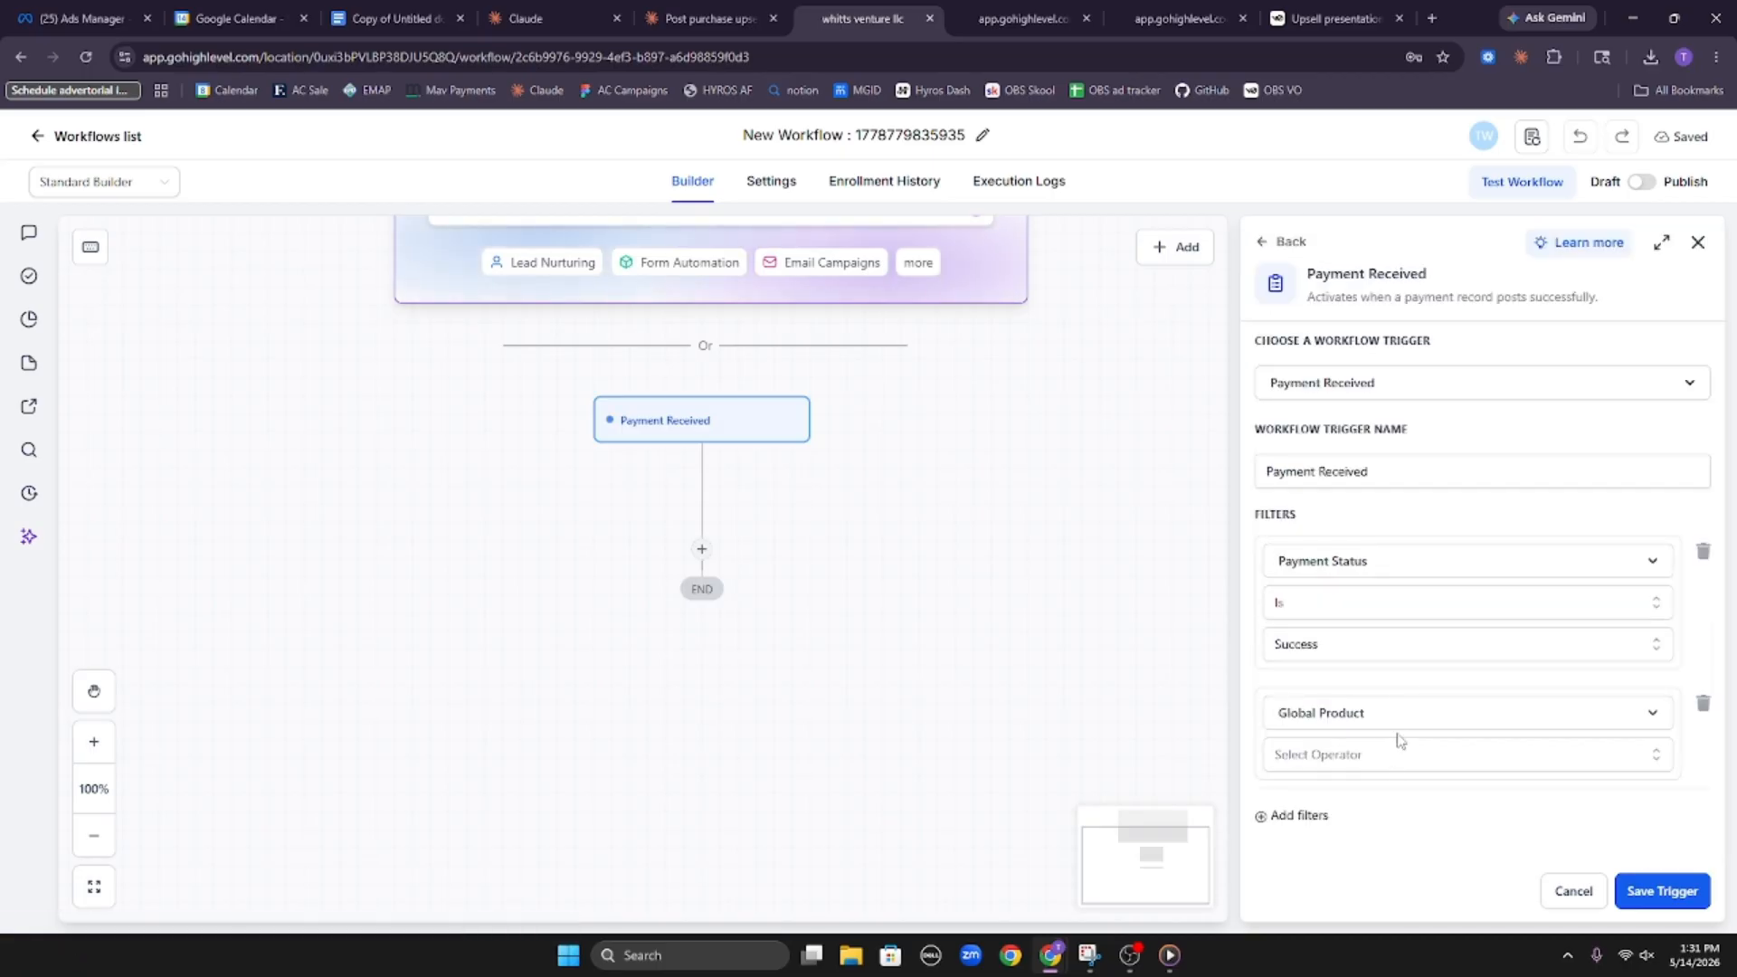
left_click(1398, 768)
left_click(1399, 799)
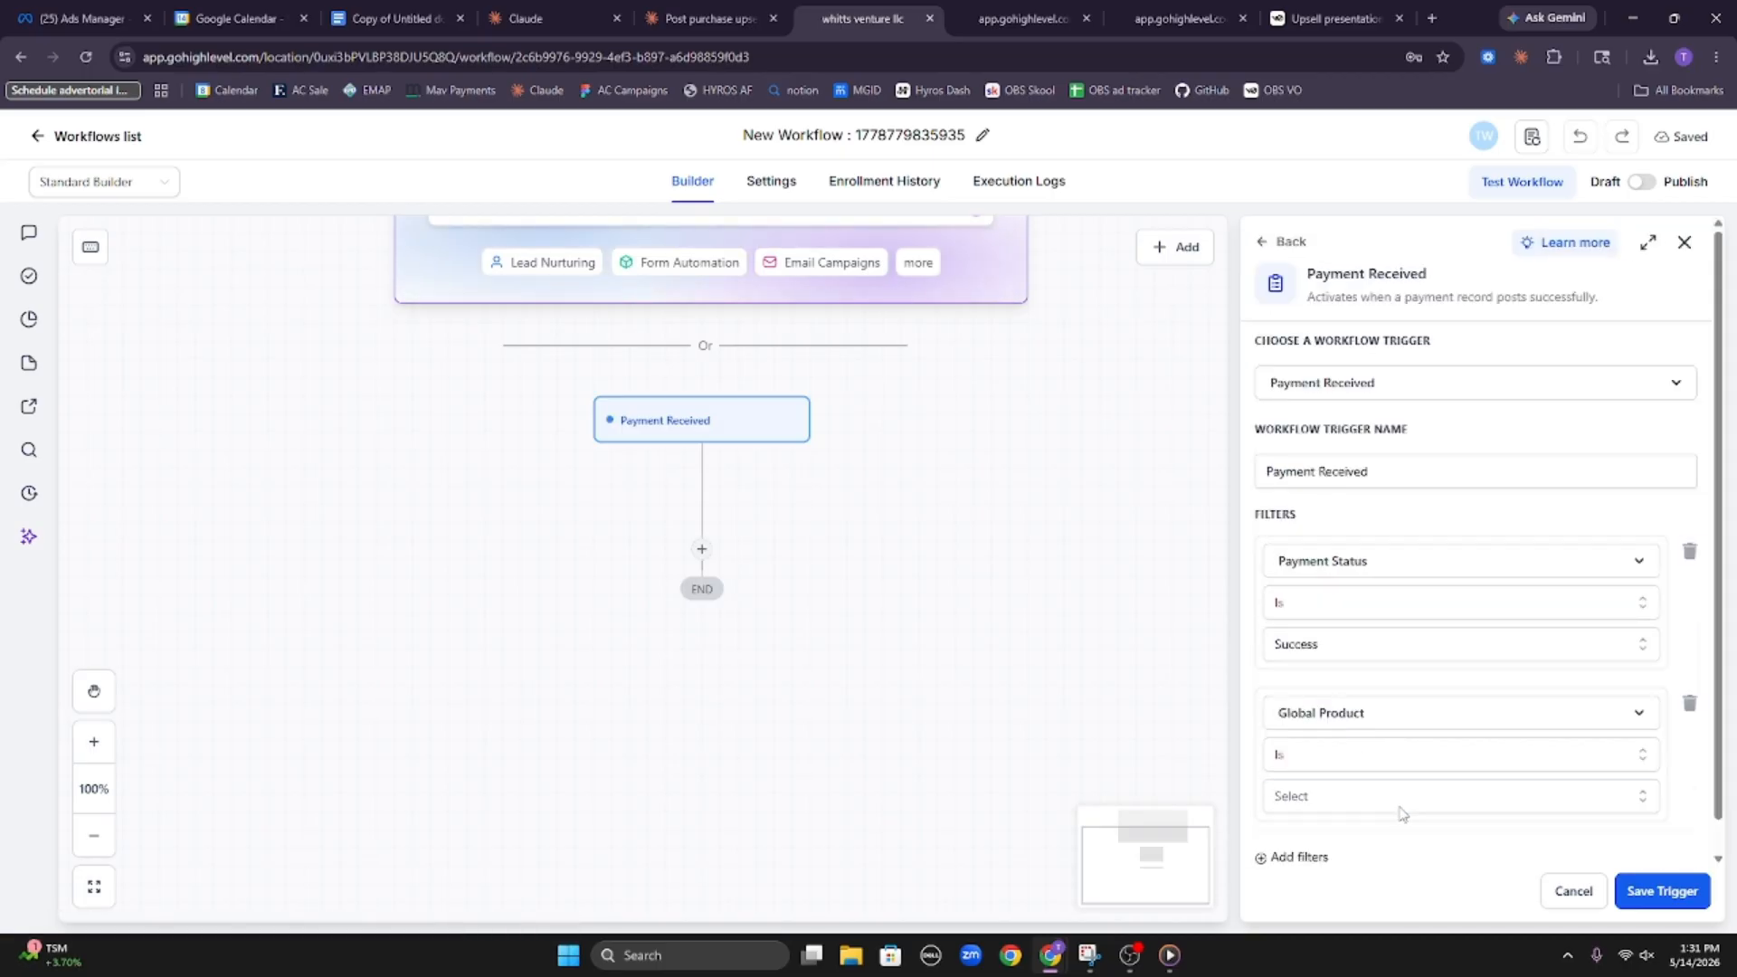
left_click(1402, 798)
scroll(1411, 724, "down", 1)
left_click(1414, 846)
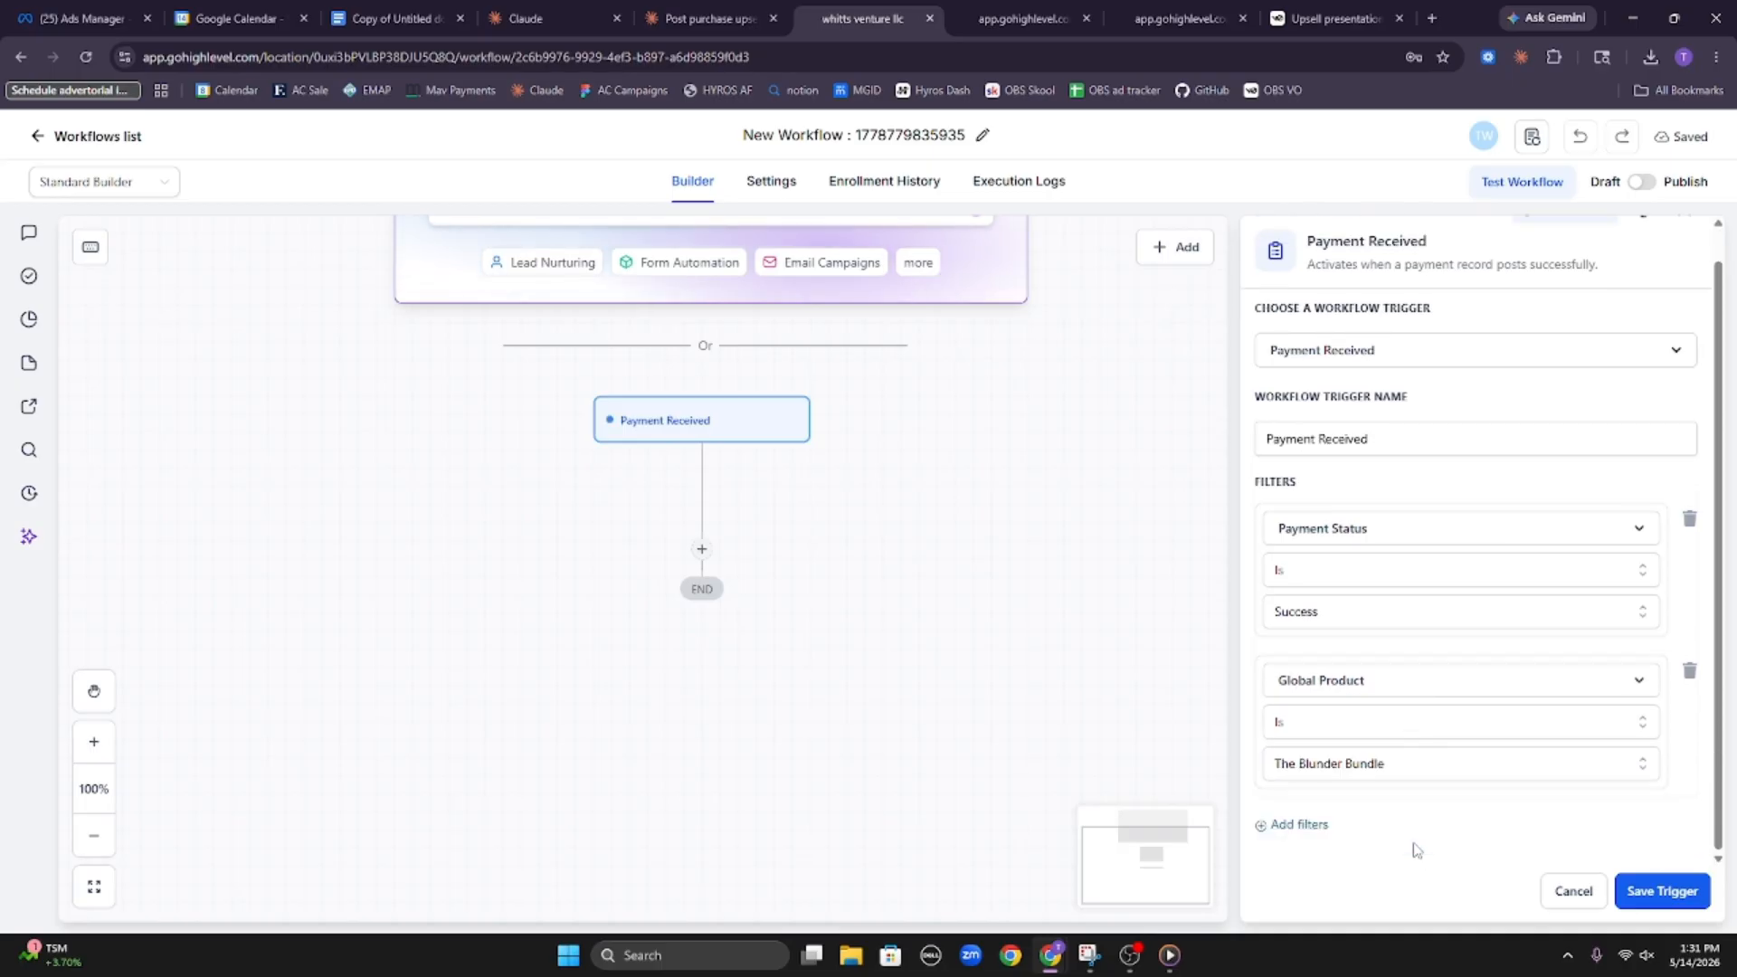
Review the Payment Status and Global Product filters and save the Payment Received trigger
scroll(1299, 586, "up", 1)
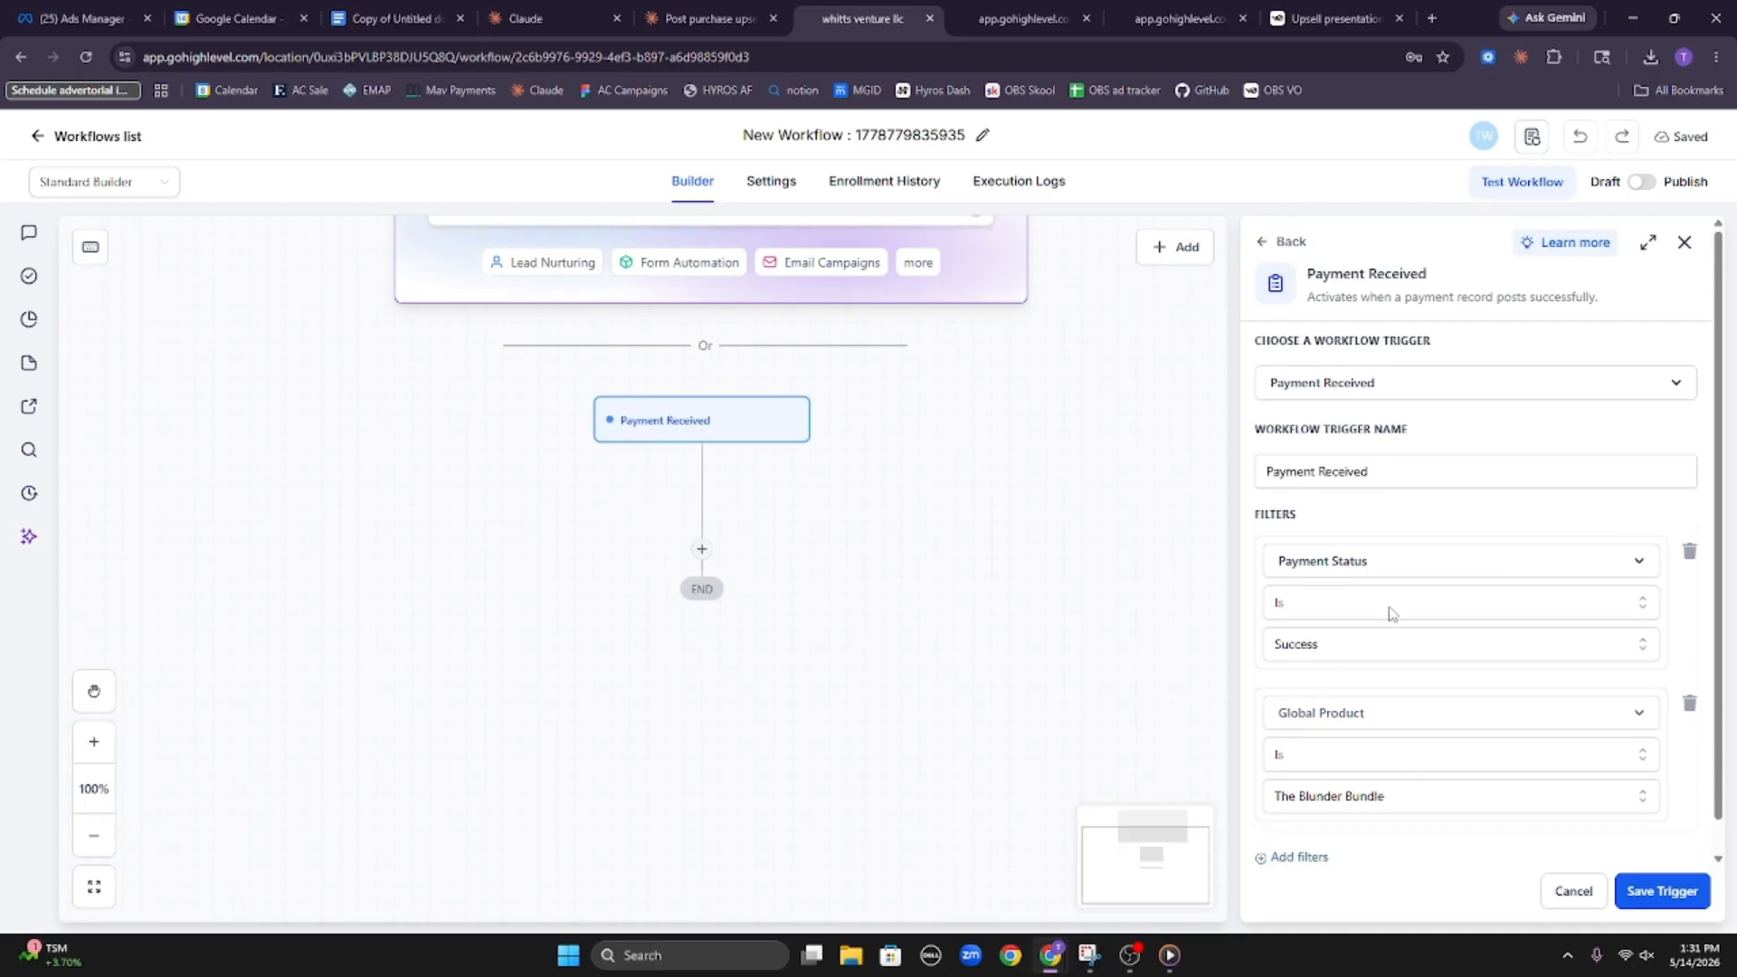
left_click_drag(1274, 561, 1373, 561)
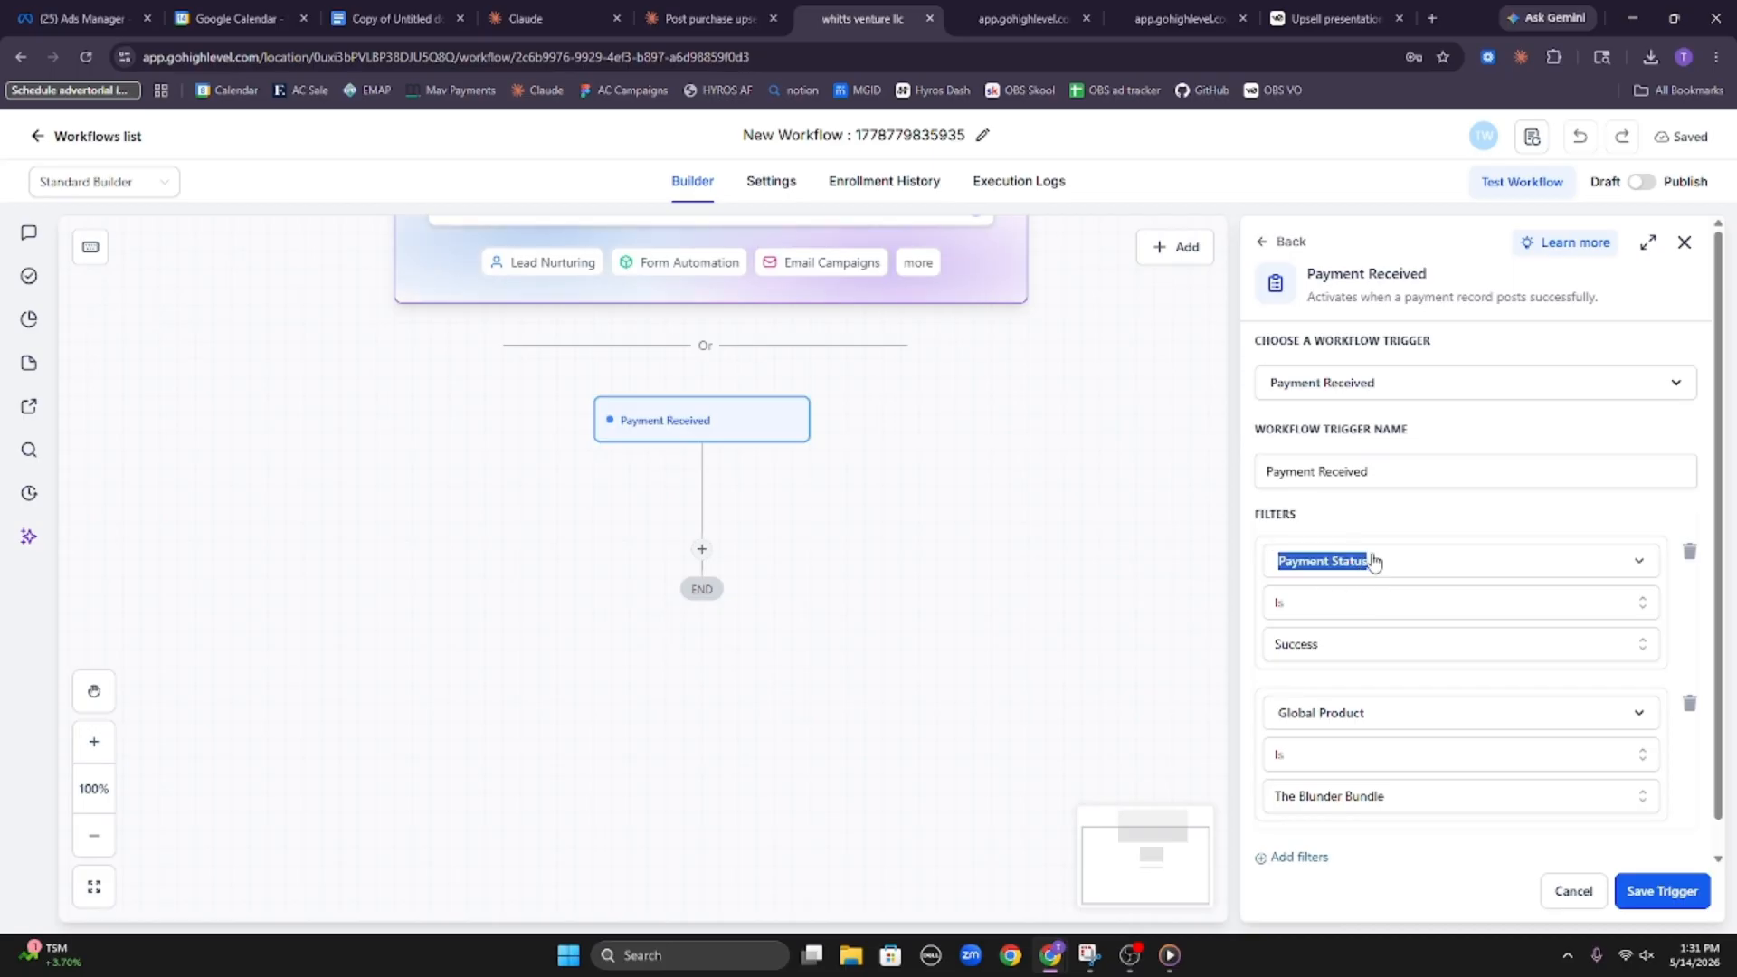
left_click(1309, 693)
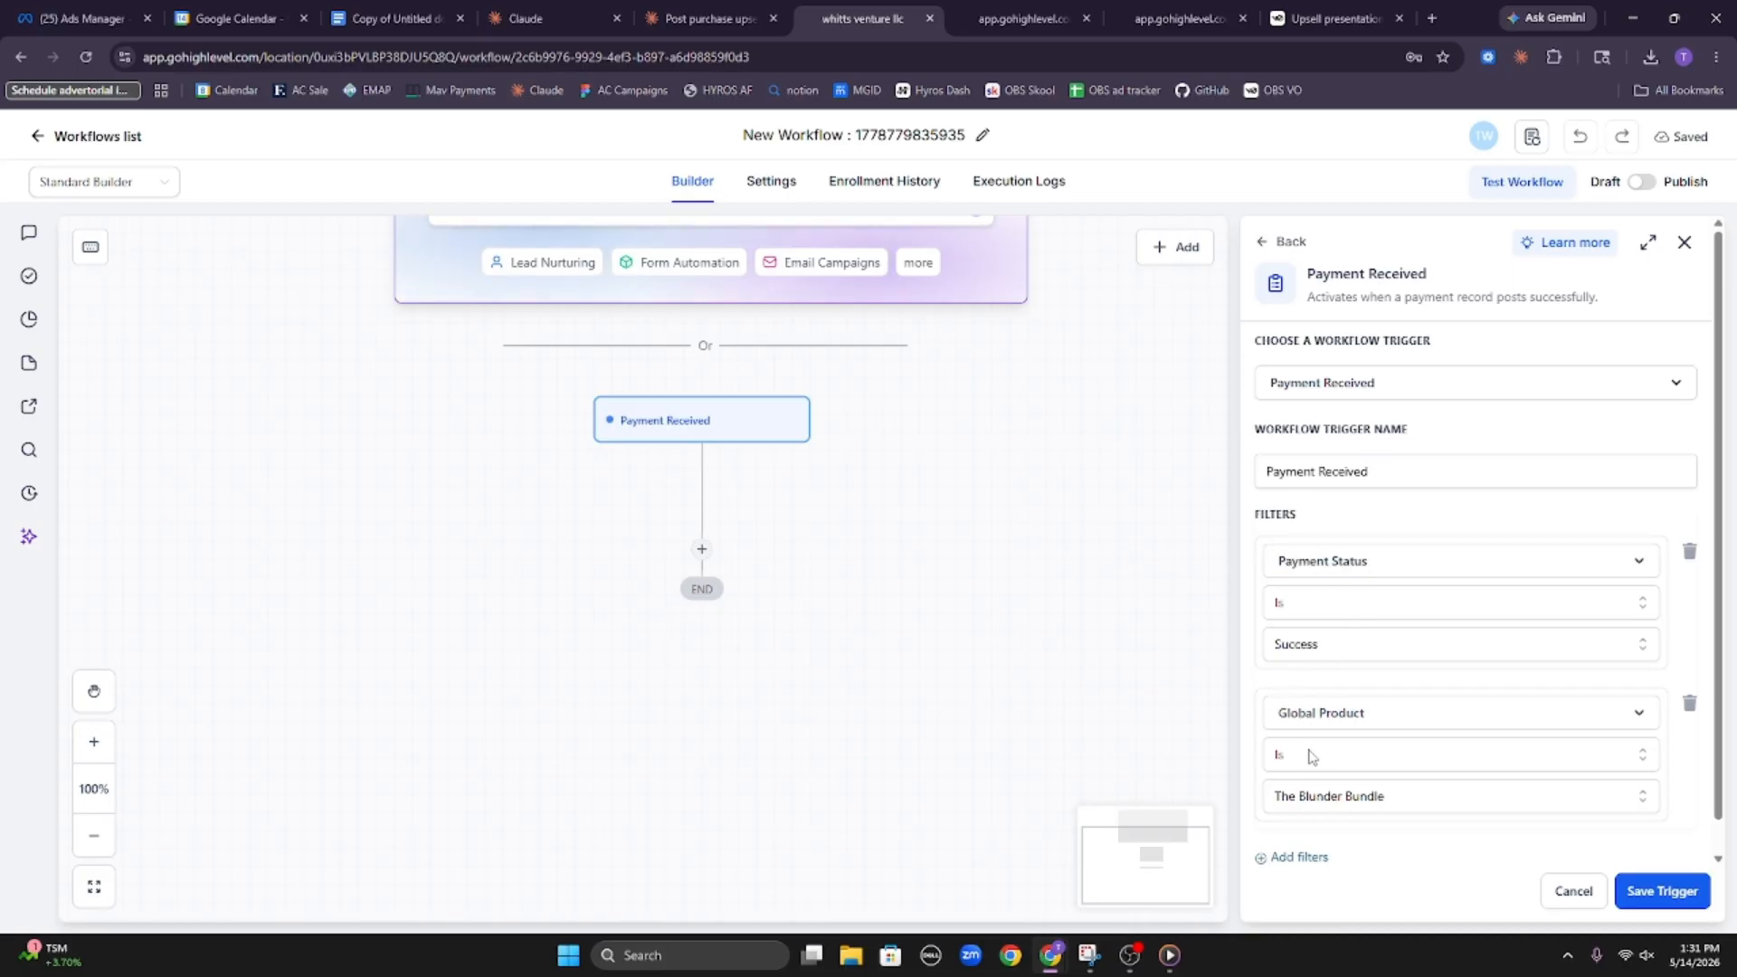
left_click_drag(1275, 712, 1367, 765)
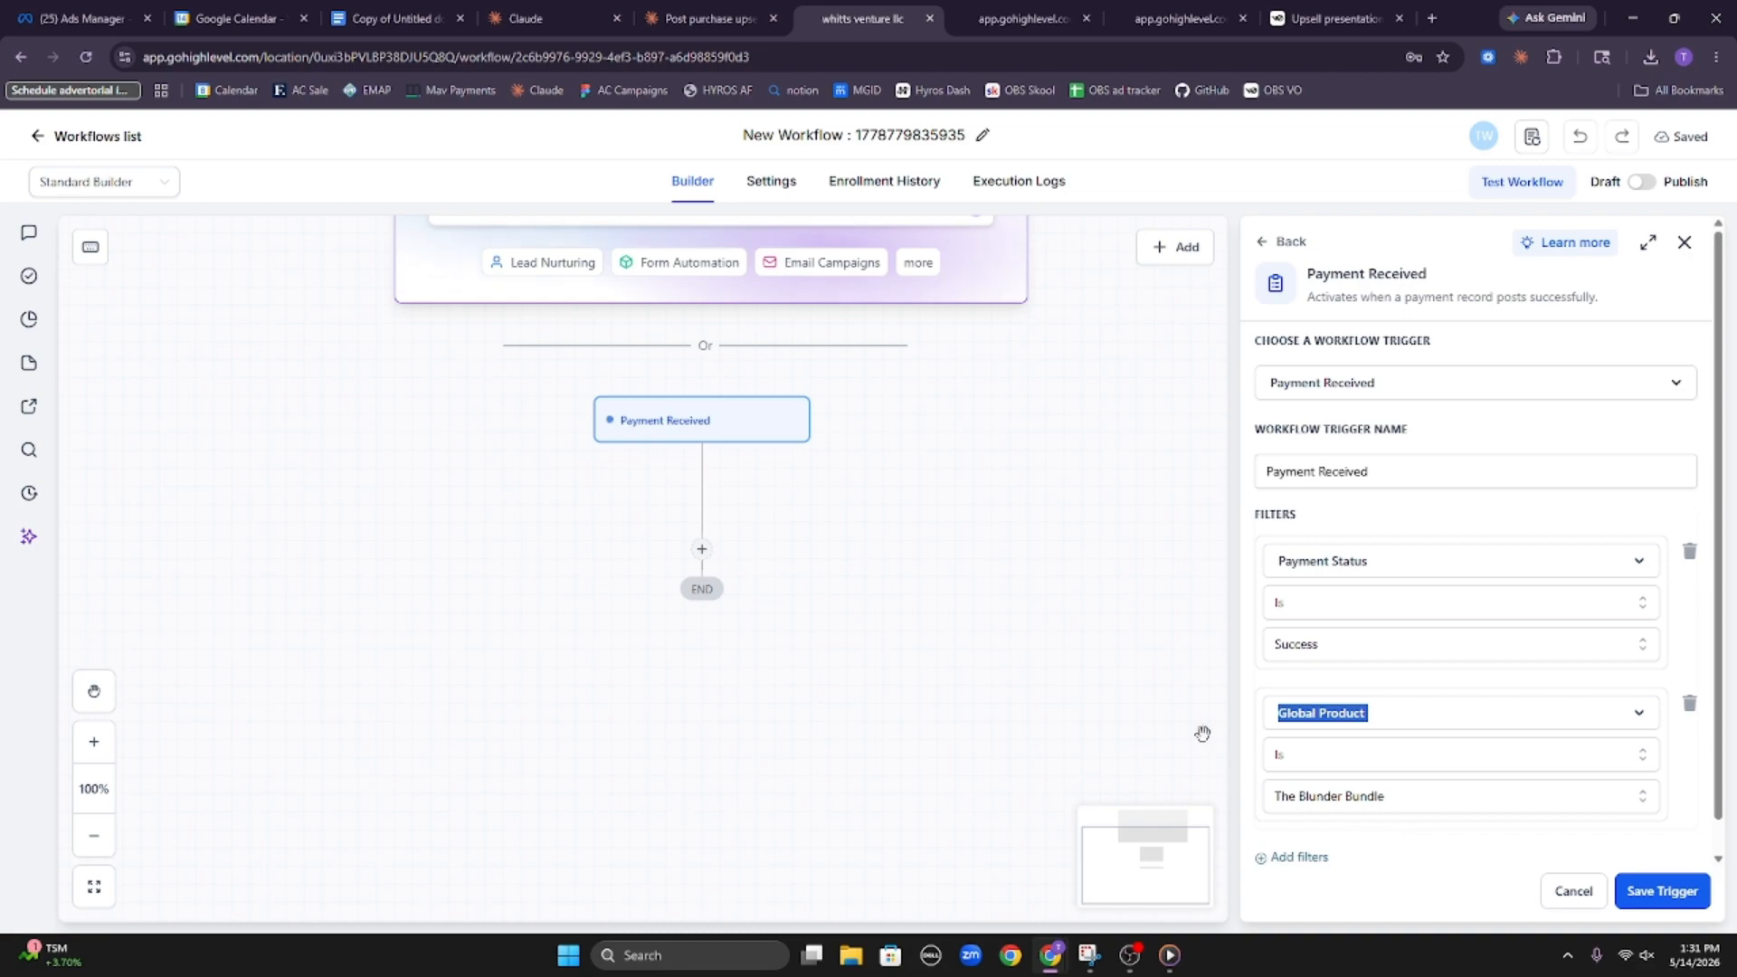
scroll(1635, 570, "down", 1)
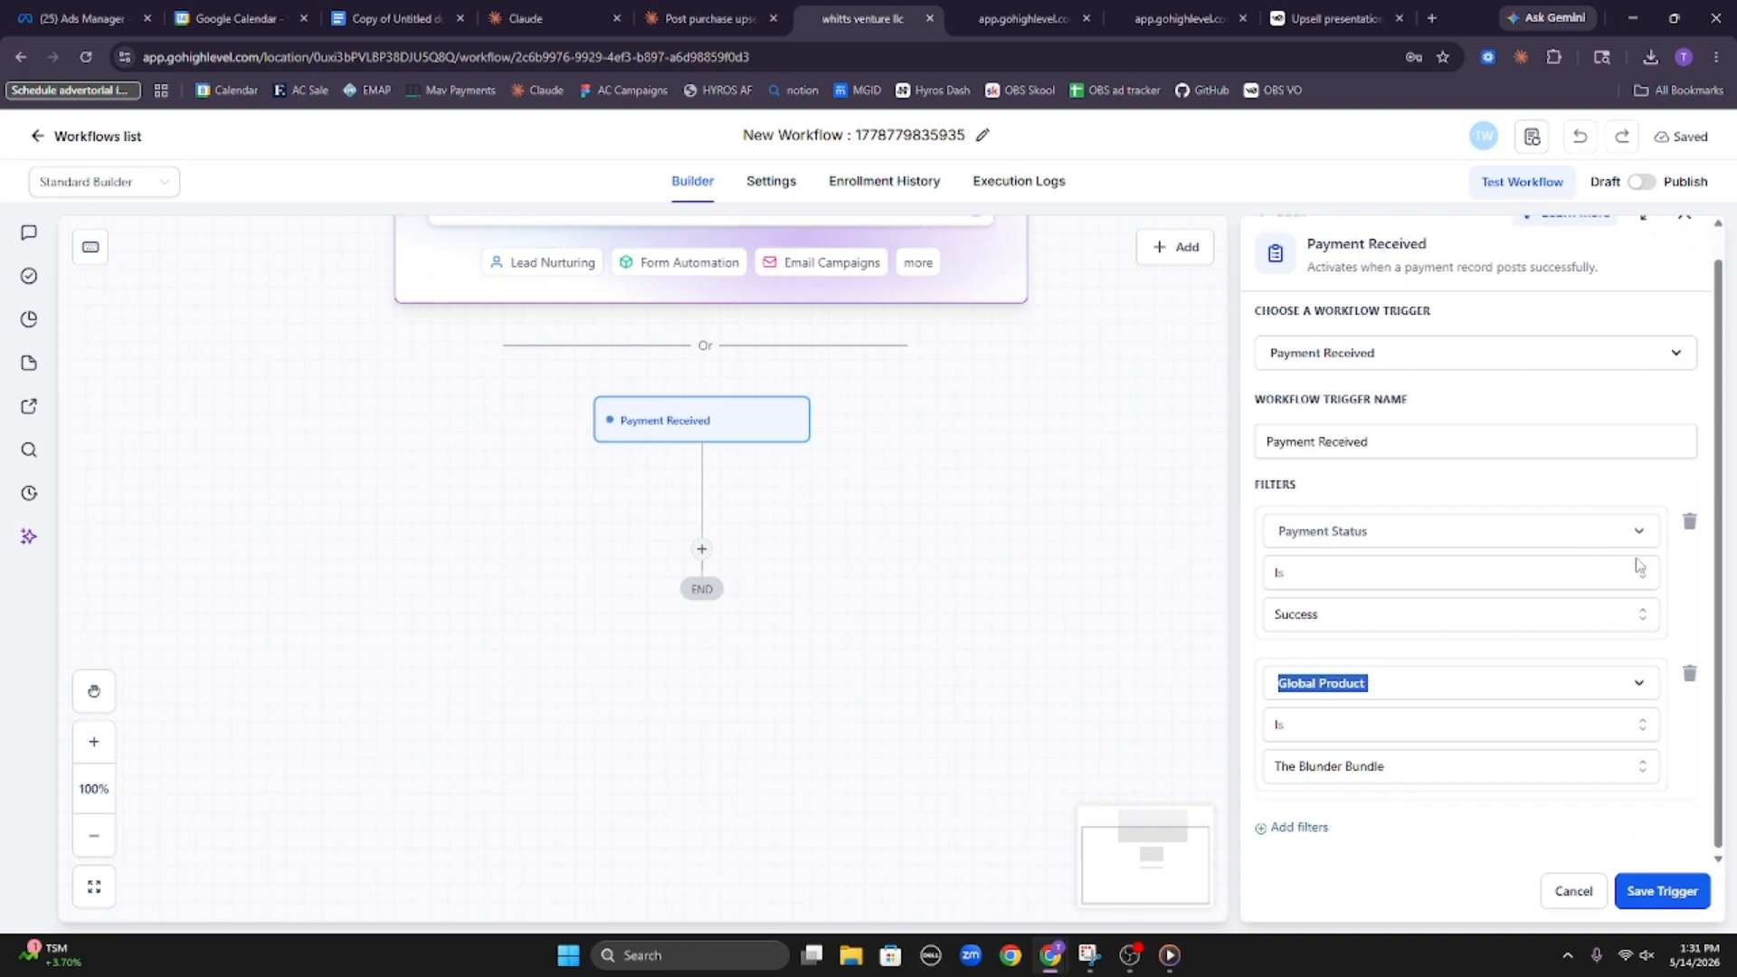
left_click(1660, 891)
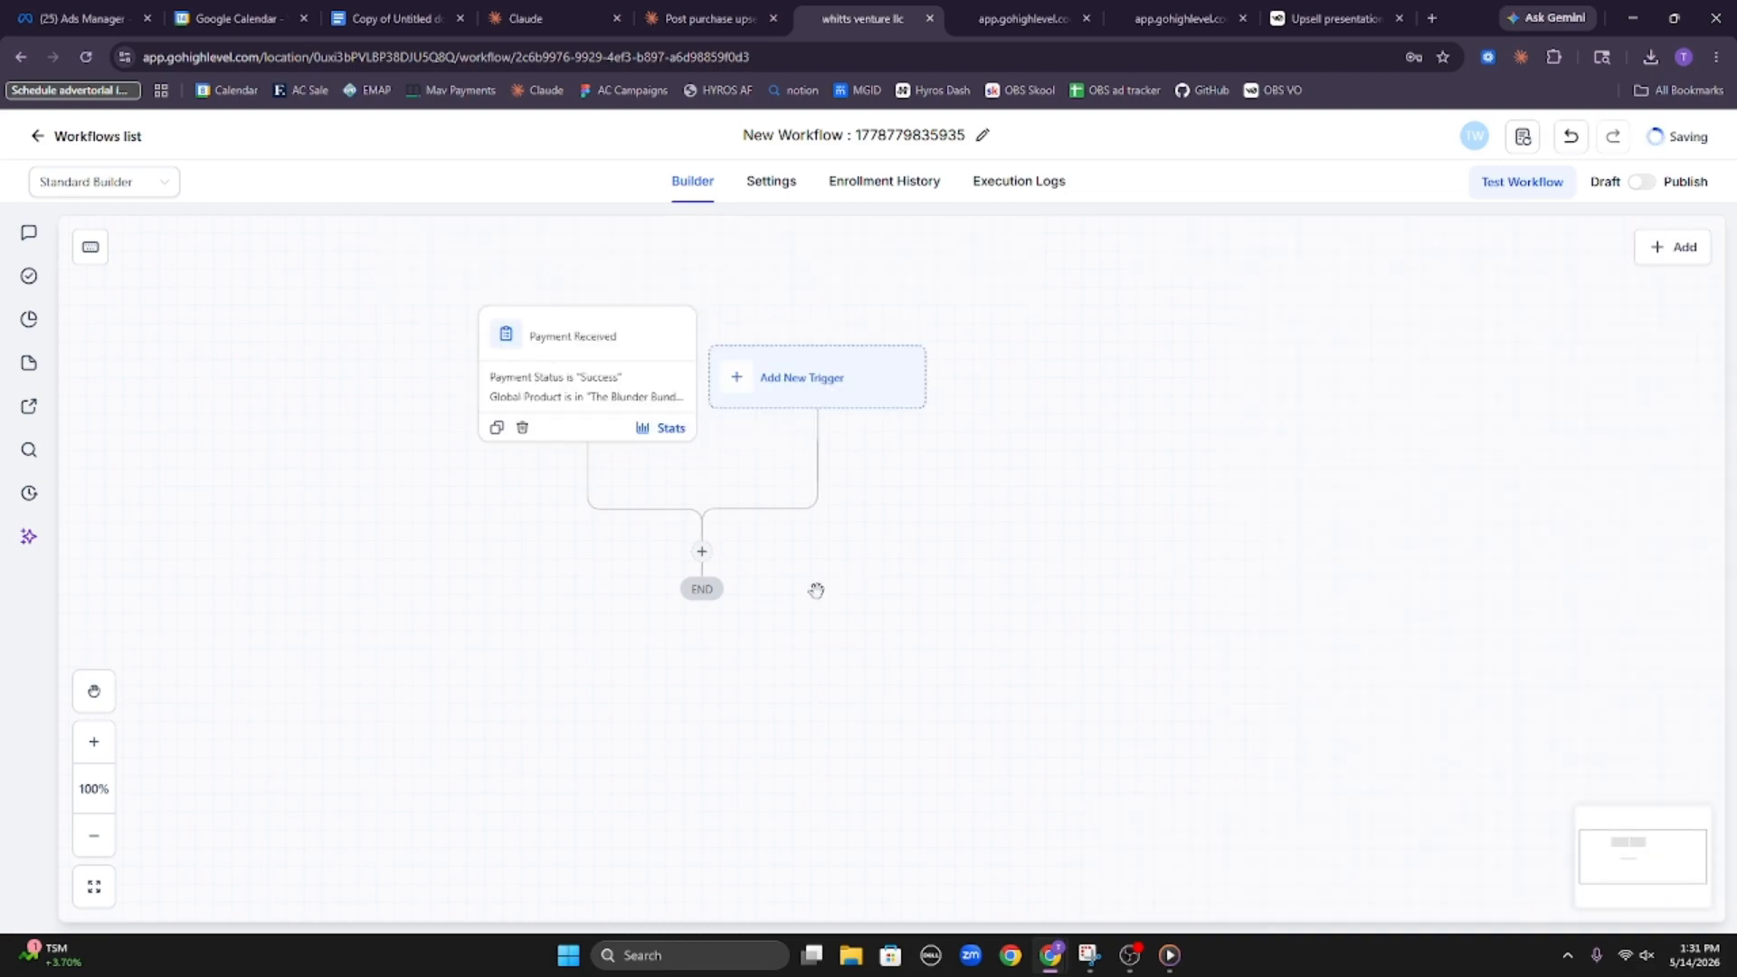
Add an Add Contact Tag action directly below the Payment Received trigger
left_click(701, 557)
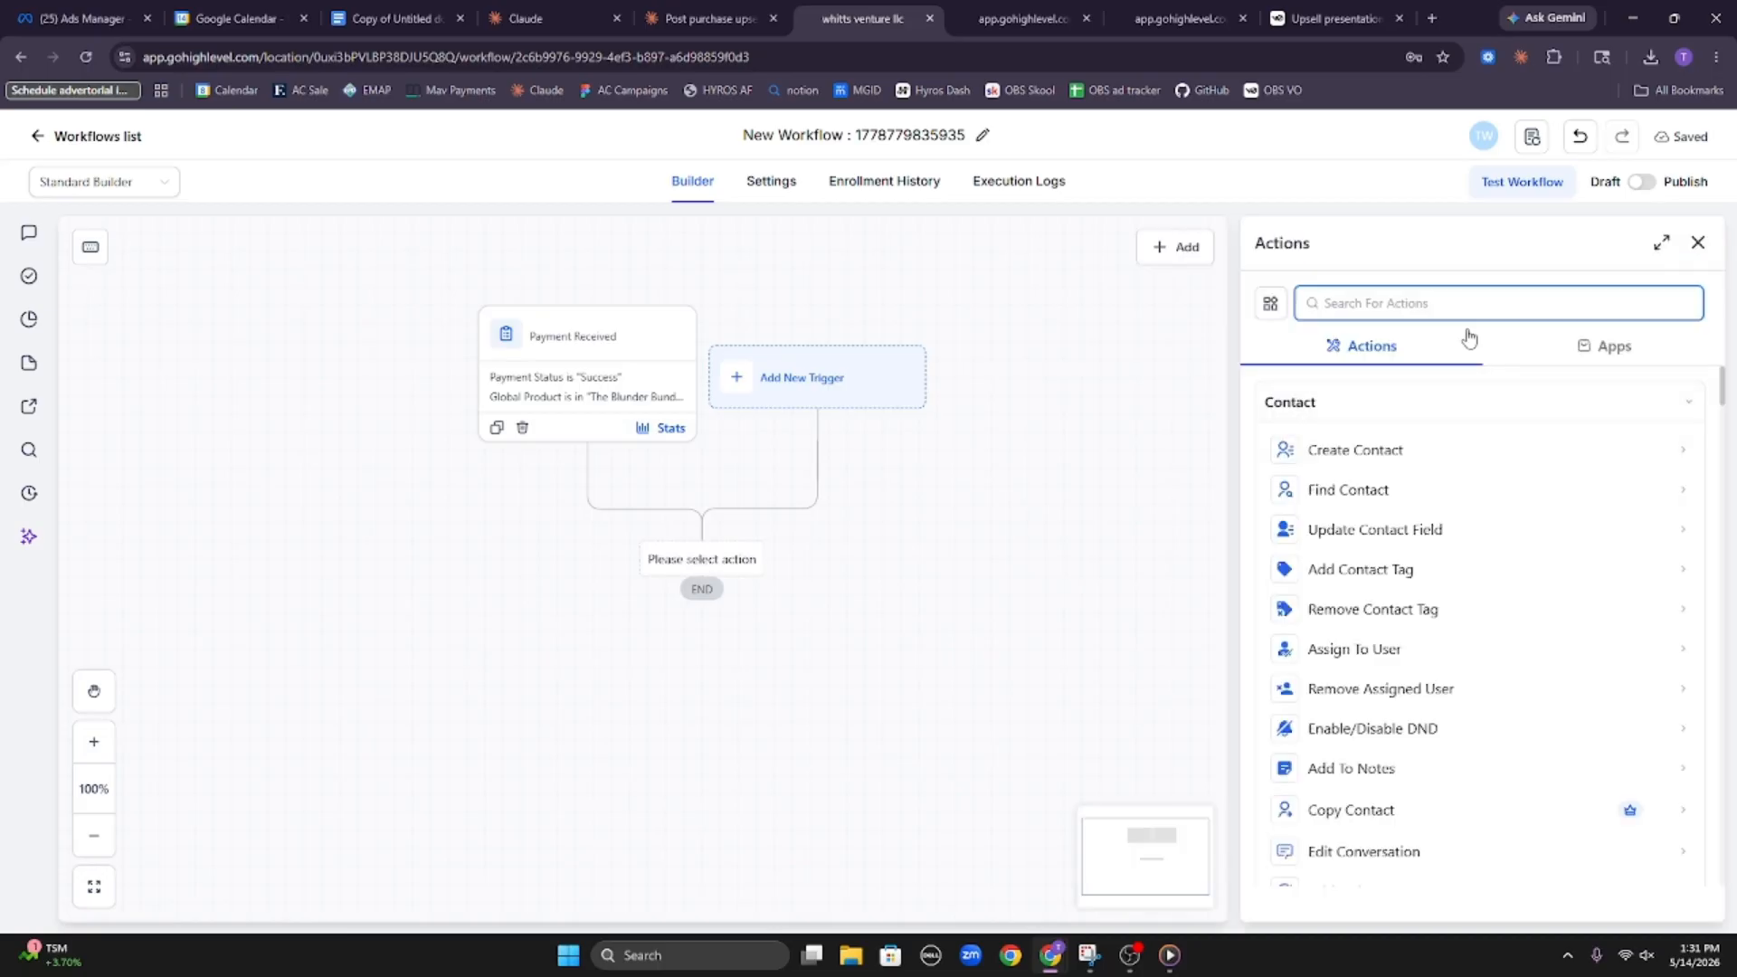
type("tag")
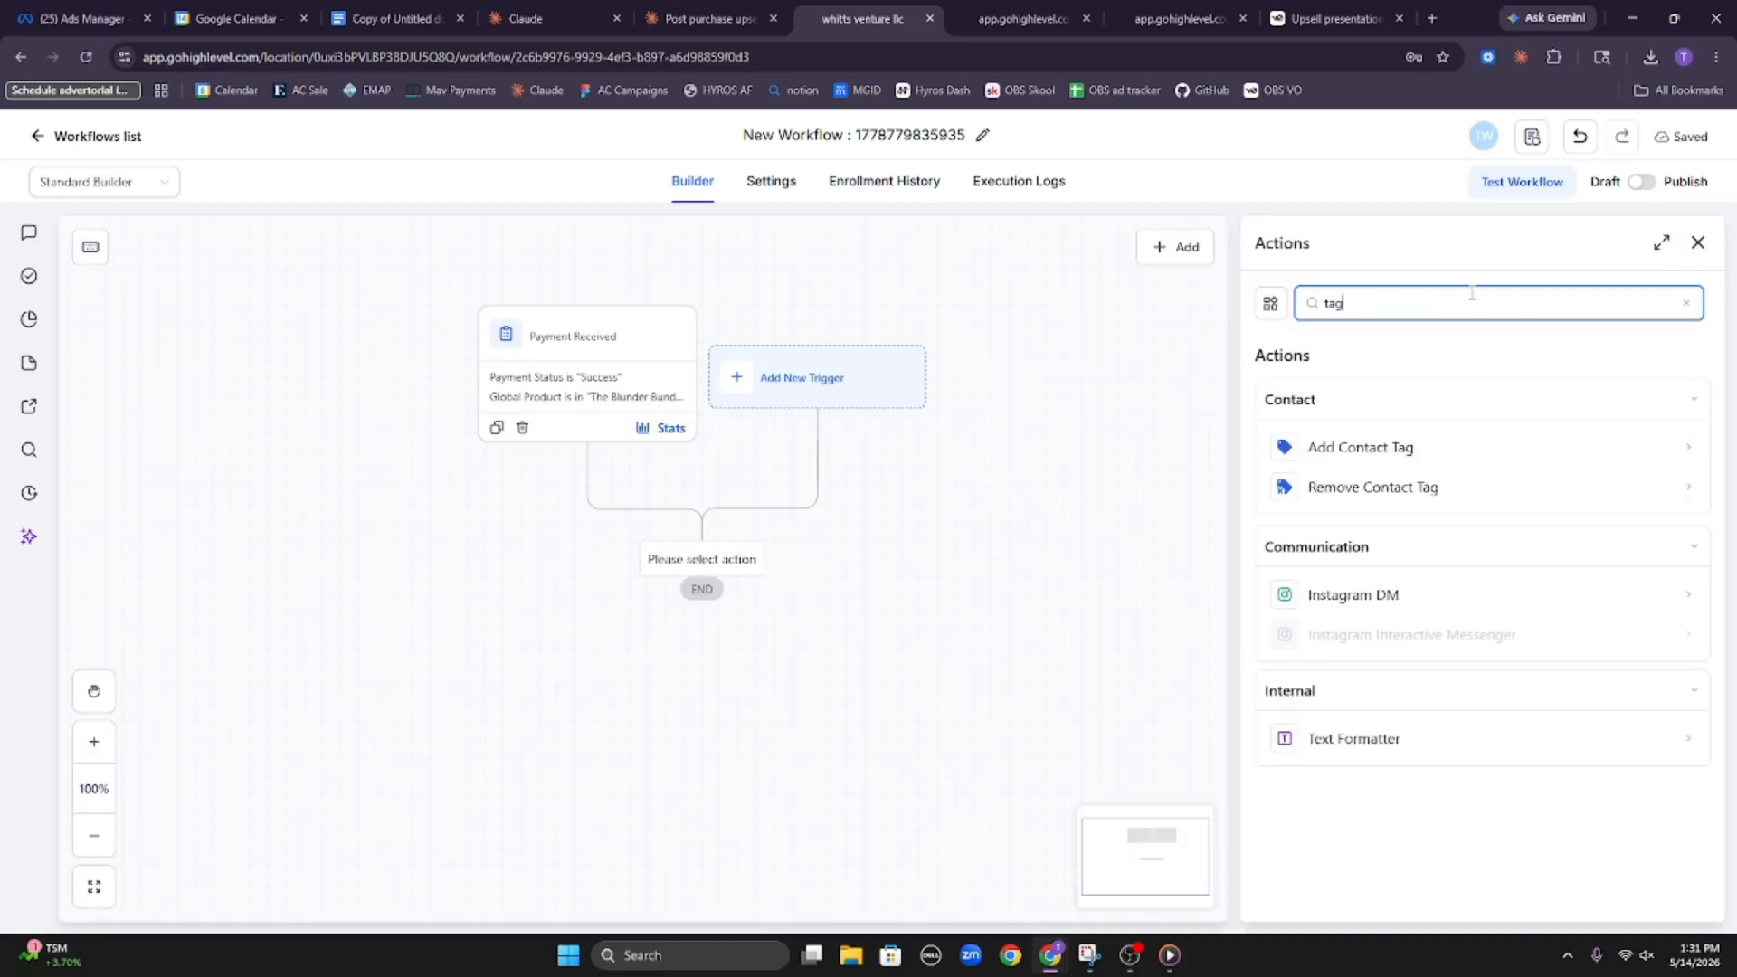
left_click(1451, 448)
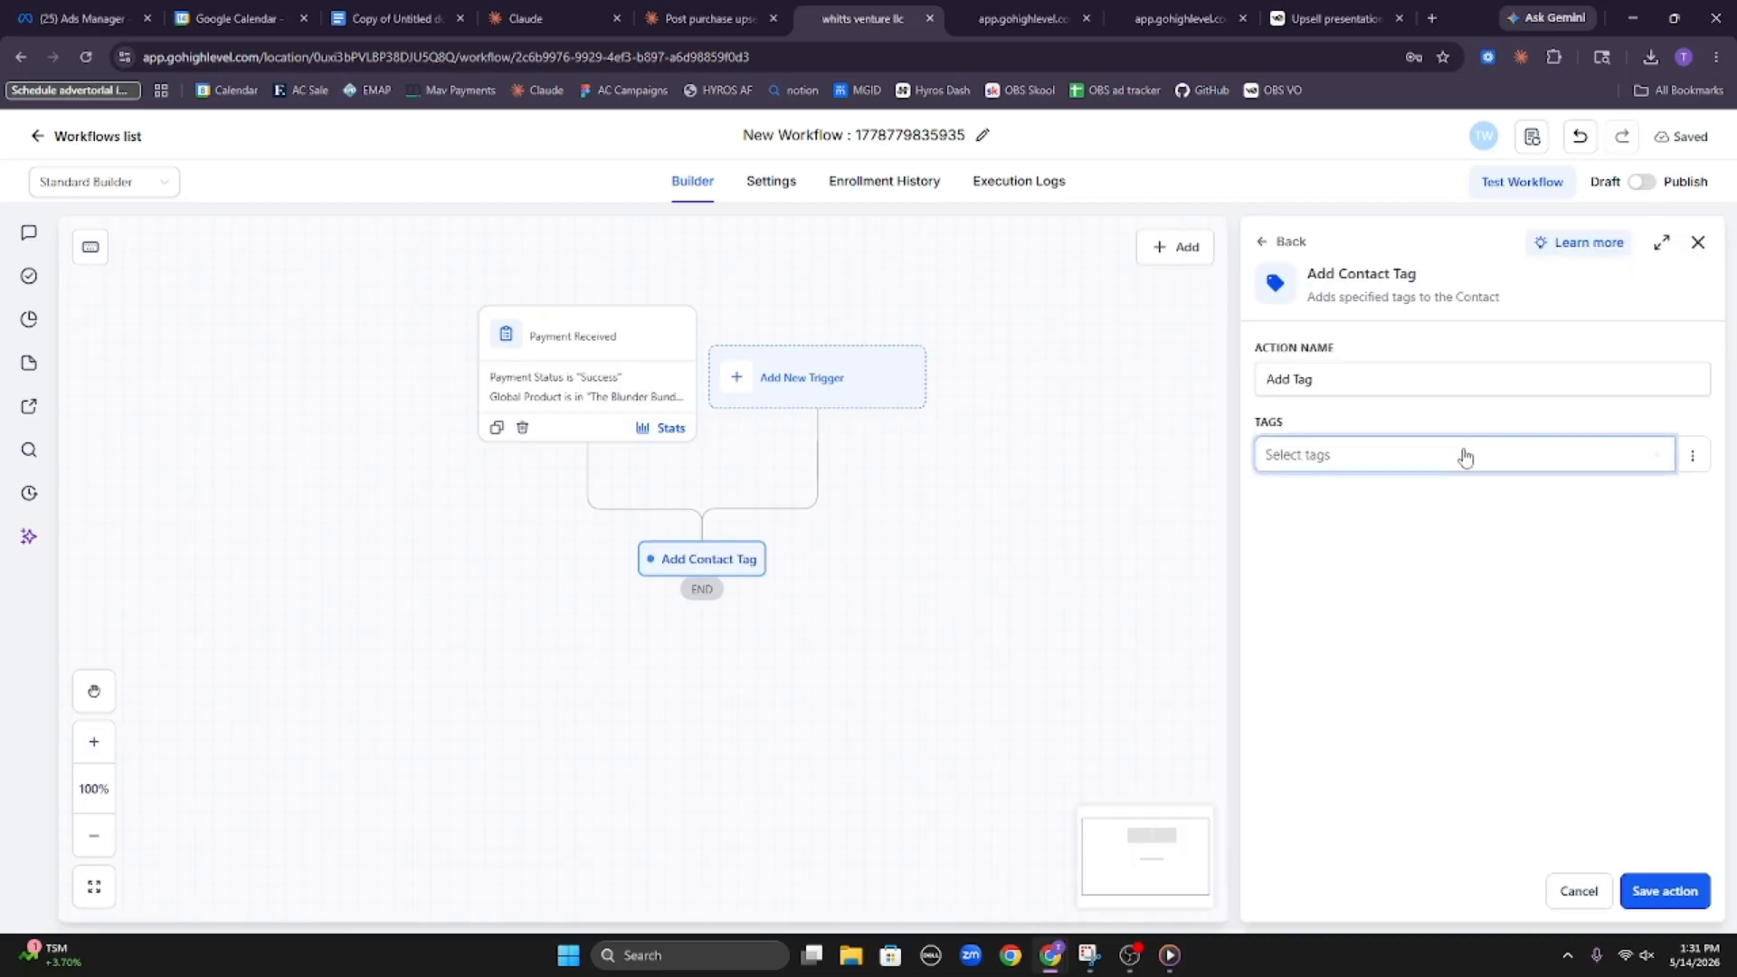
Create the new tag "blunder bundle upselll", assign it in the Add Contact Tag action, and save the action
left_click(1554, 466)
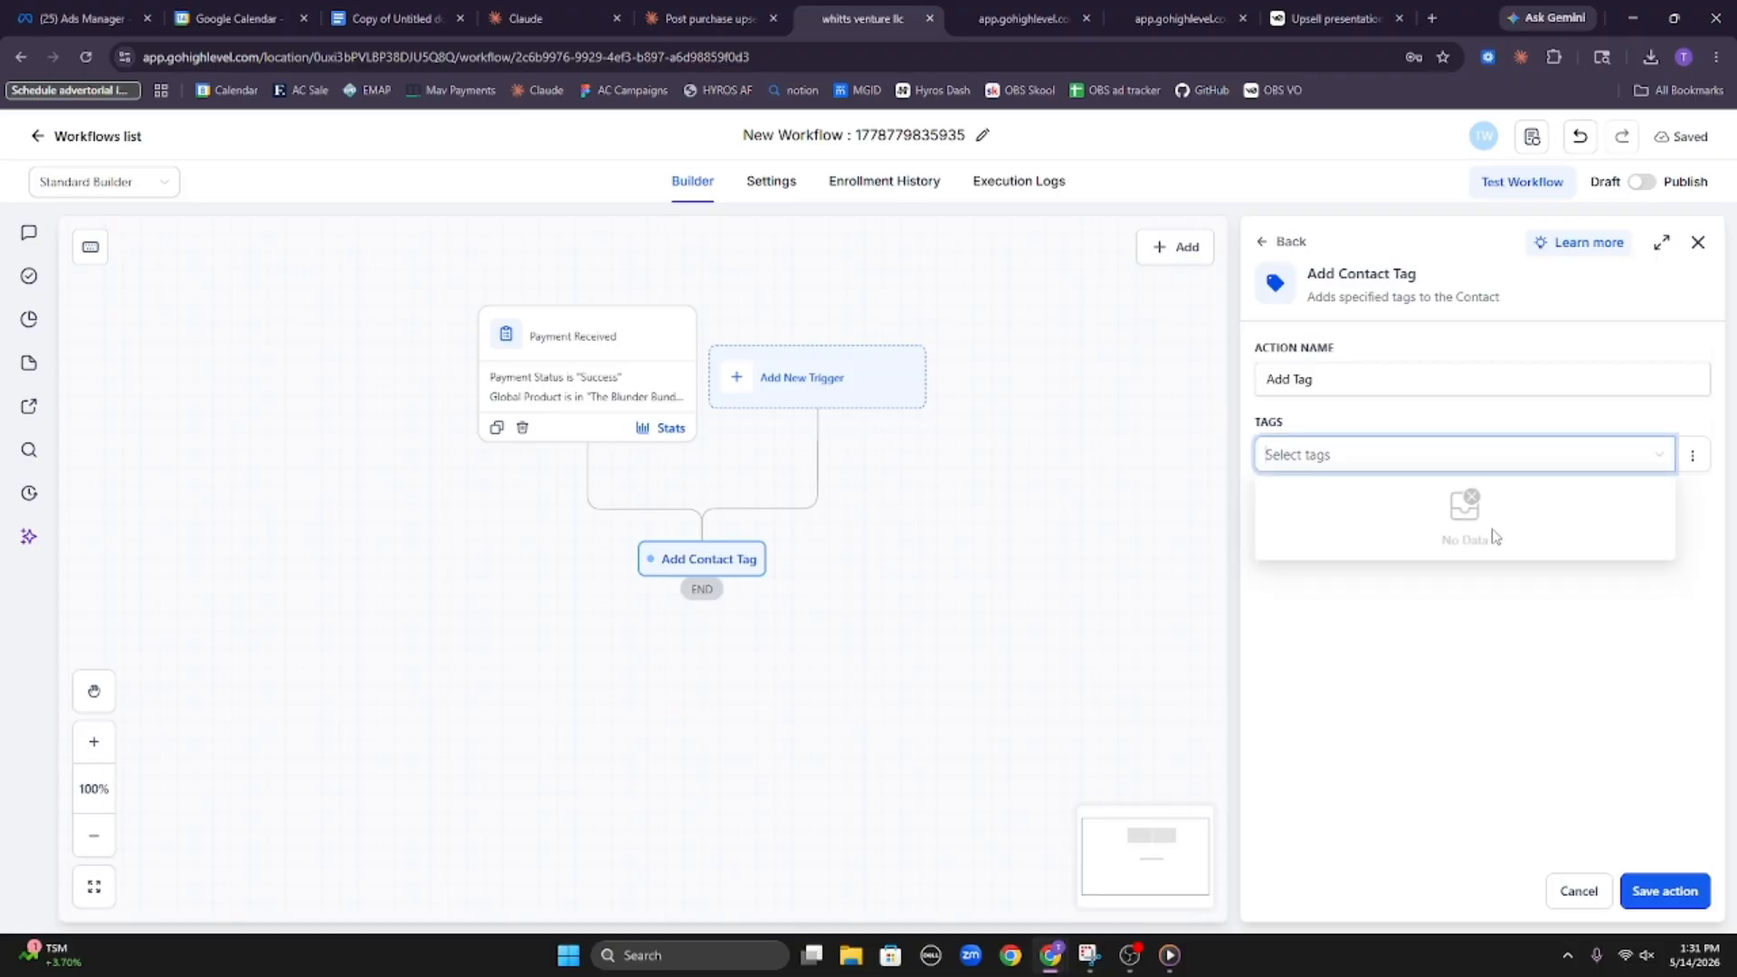
type("Blunder Bundle Upselll")
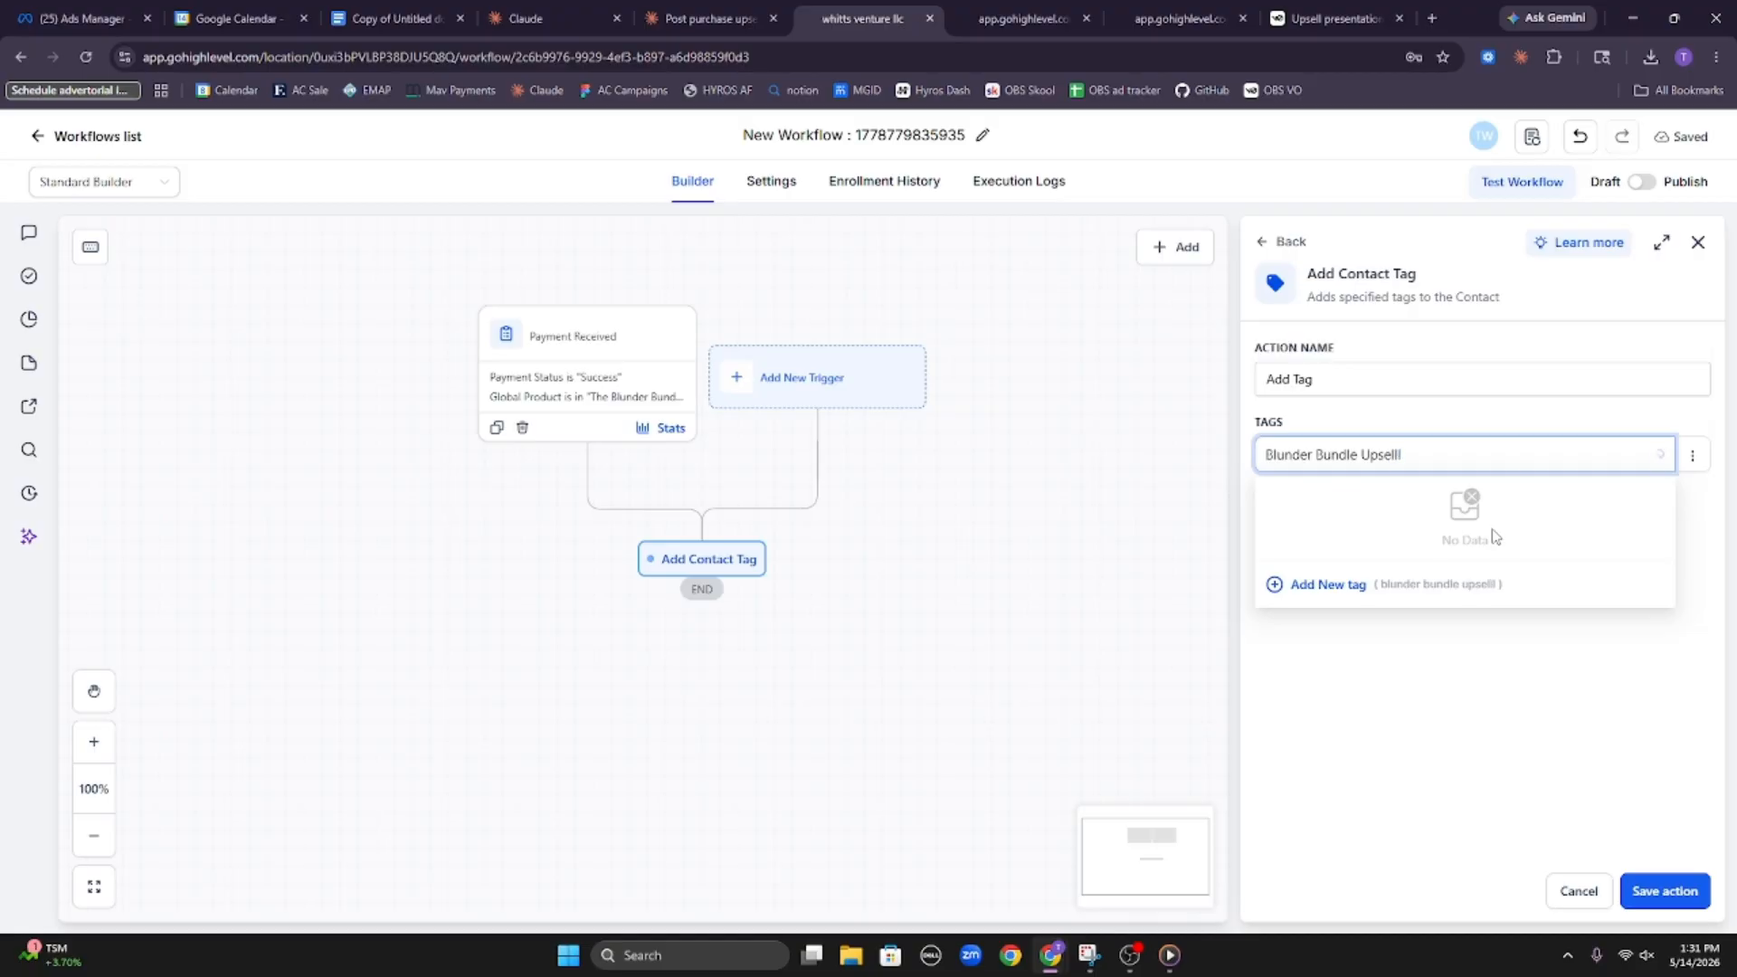
left_click(1321, 586)
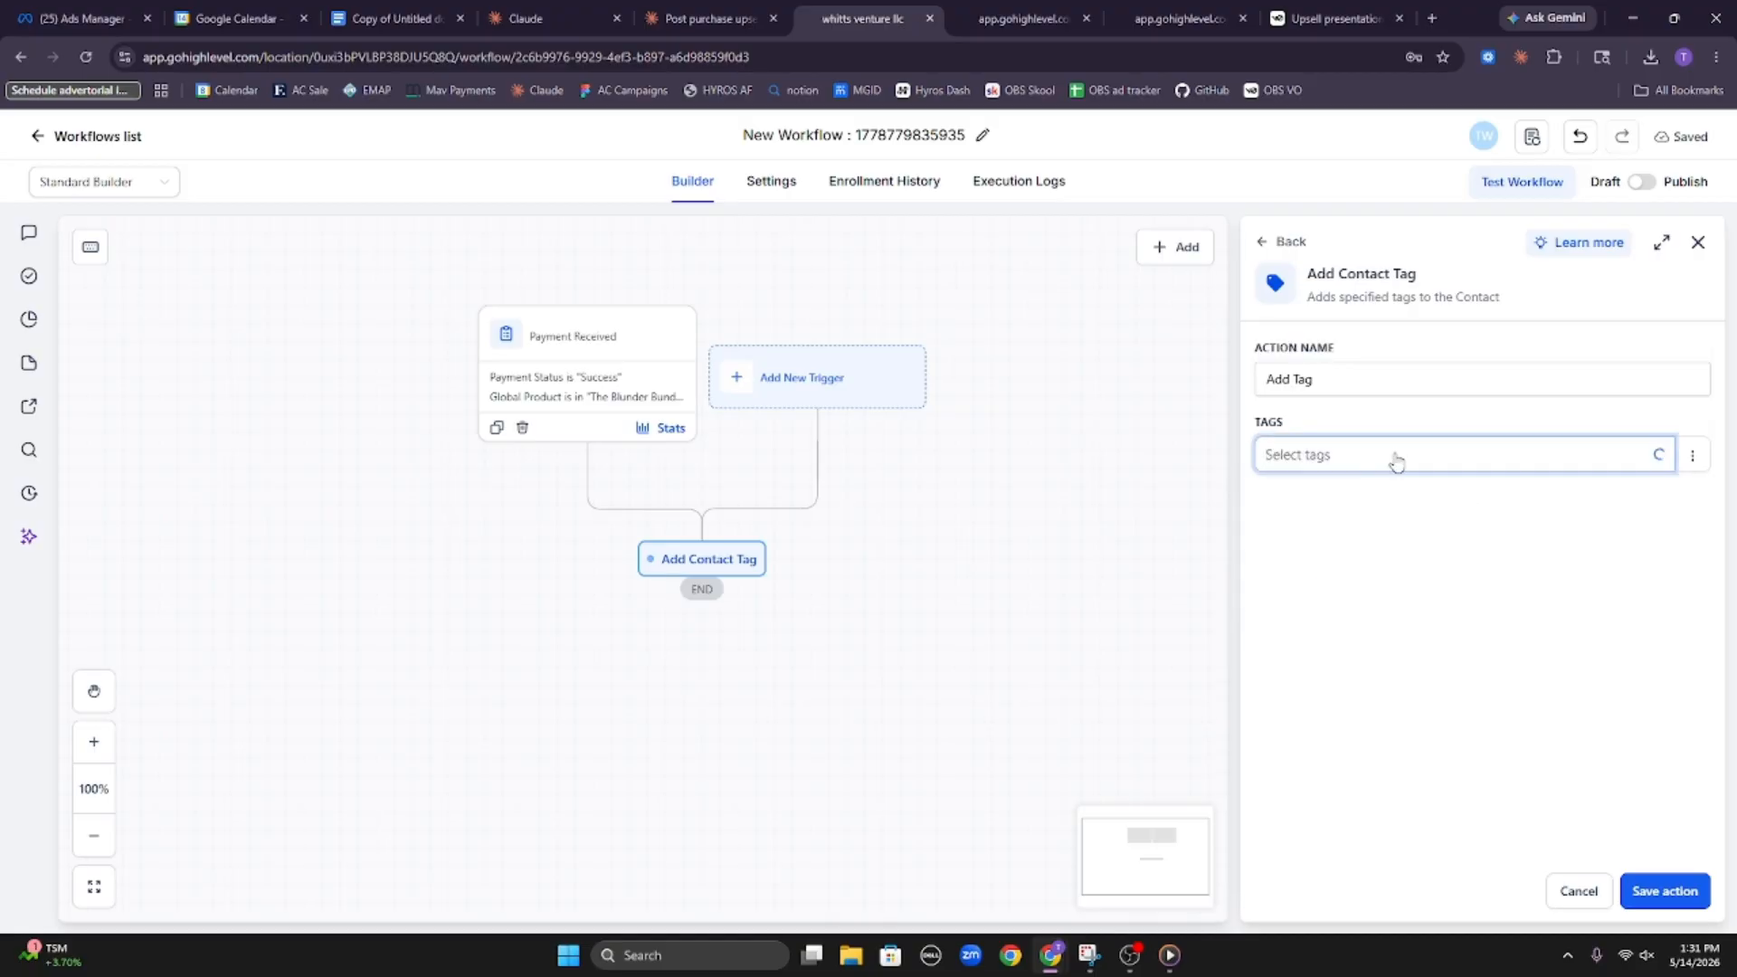
left_click(1316, 551)
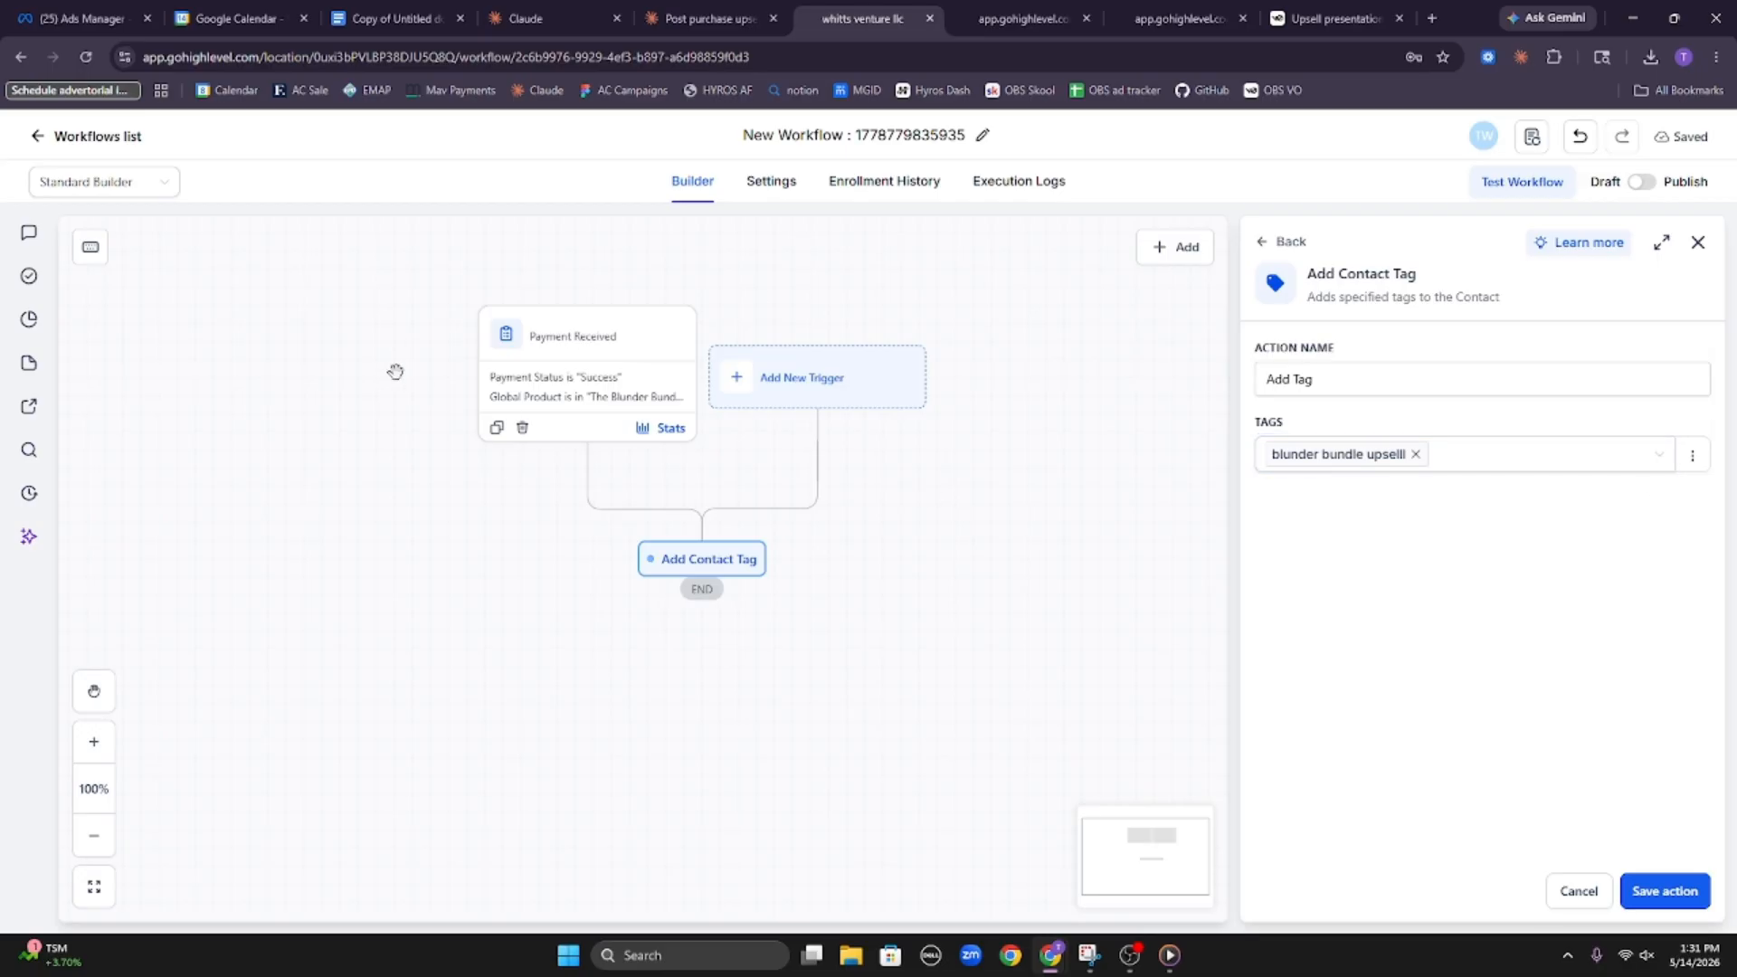
left_click(548, 355)
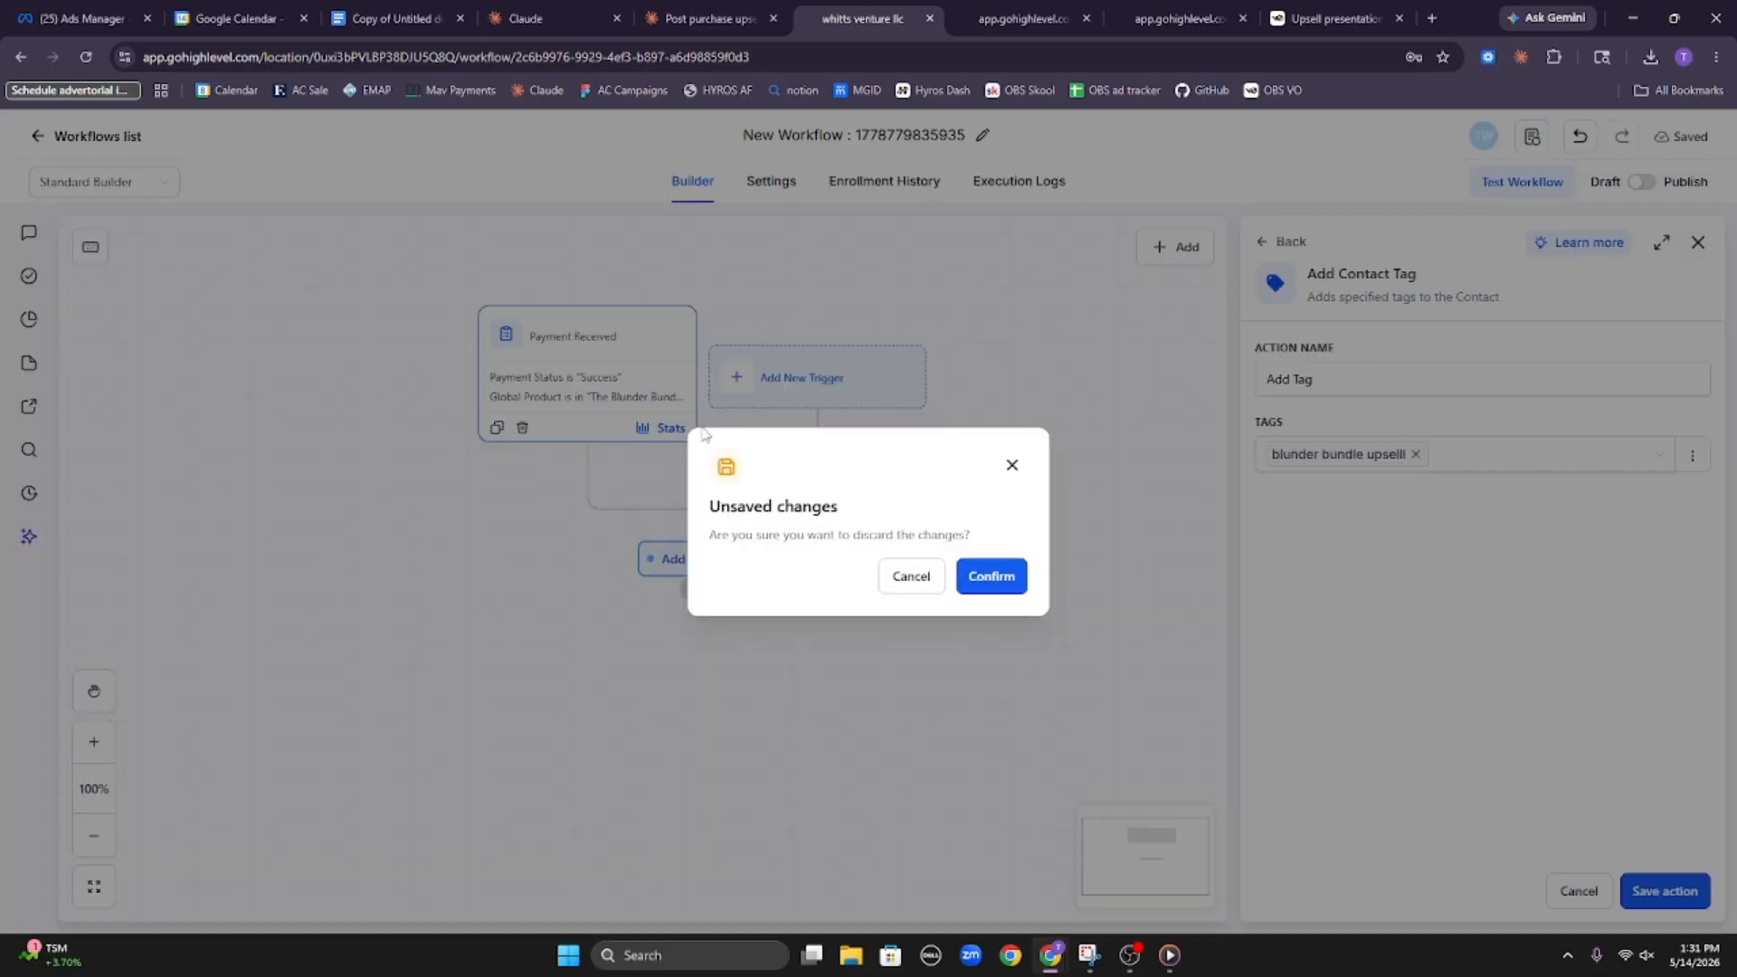
left_click(1012, 465)
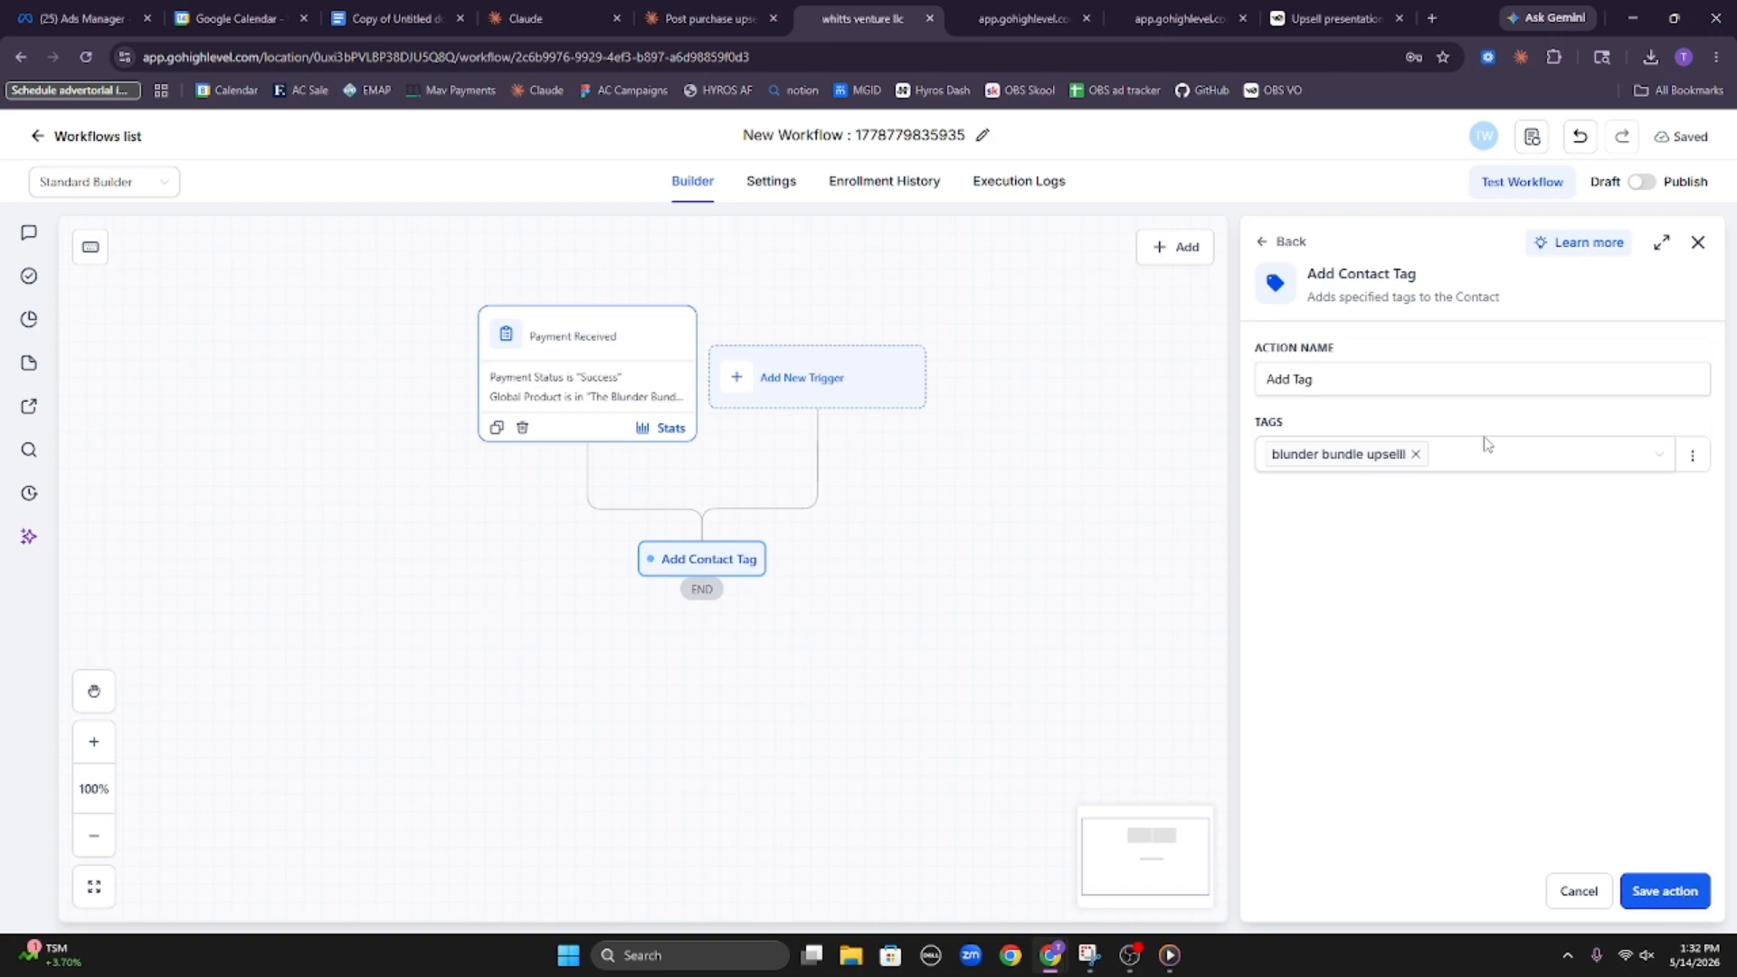
left_click(1670, 893)
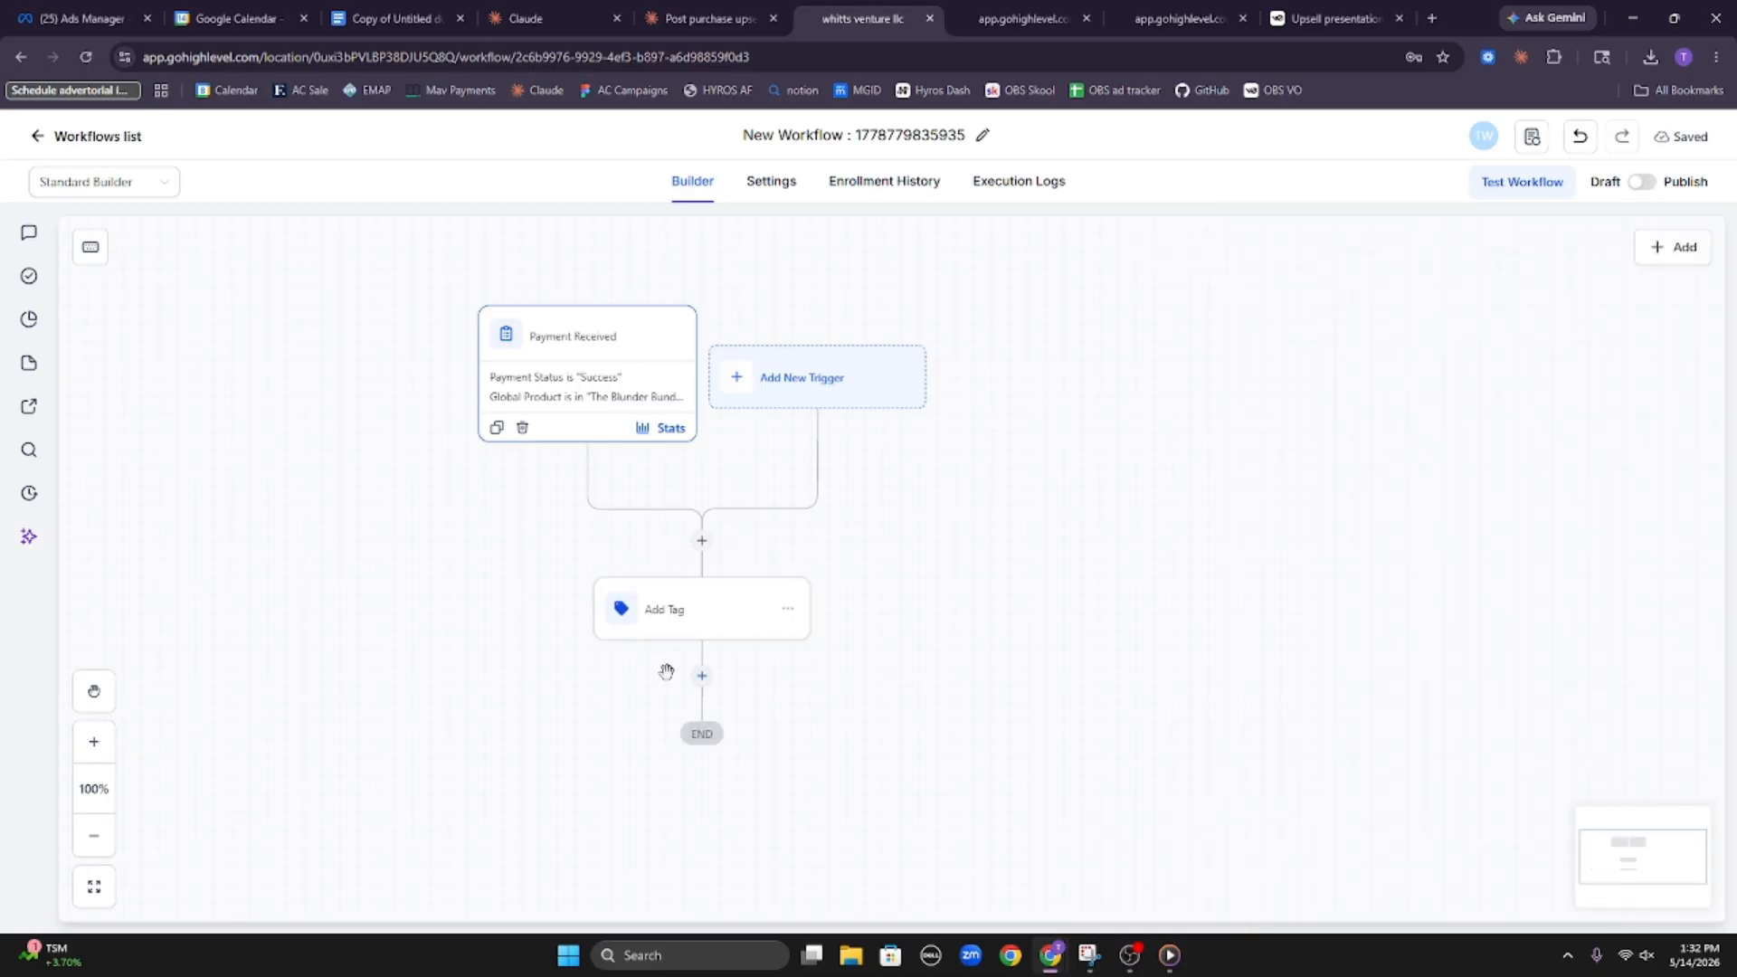
Add a Send Email action after the Add Tag step in the workflow
scroll(816, 648, "down", 1)
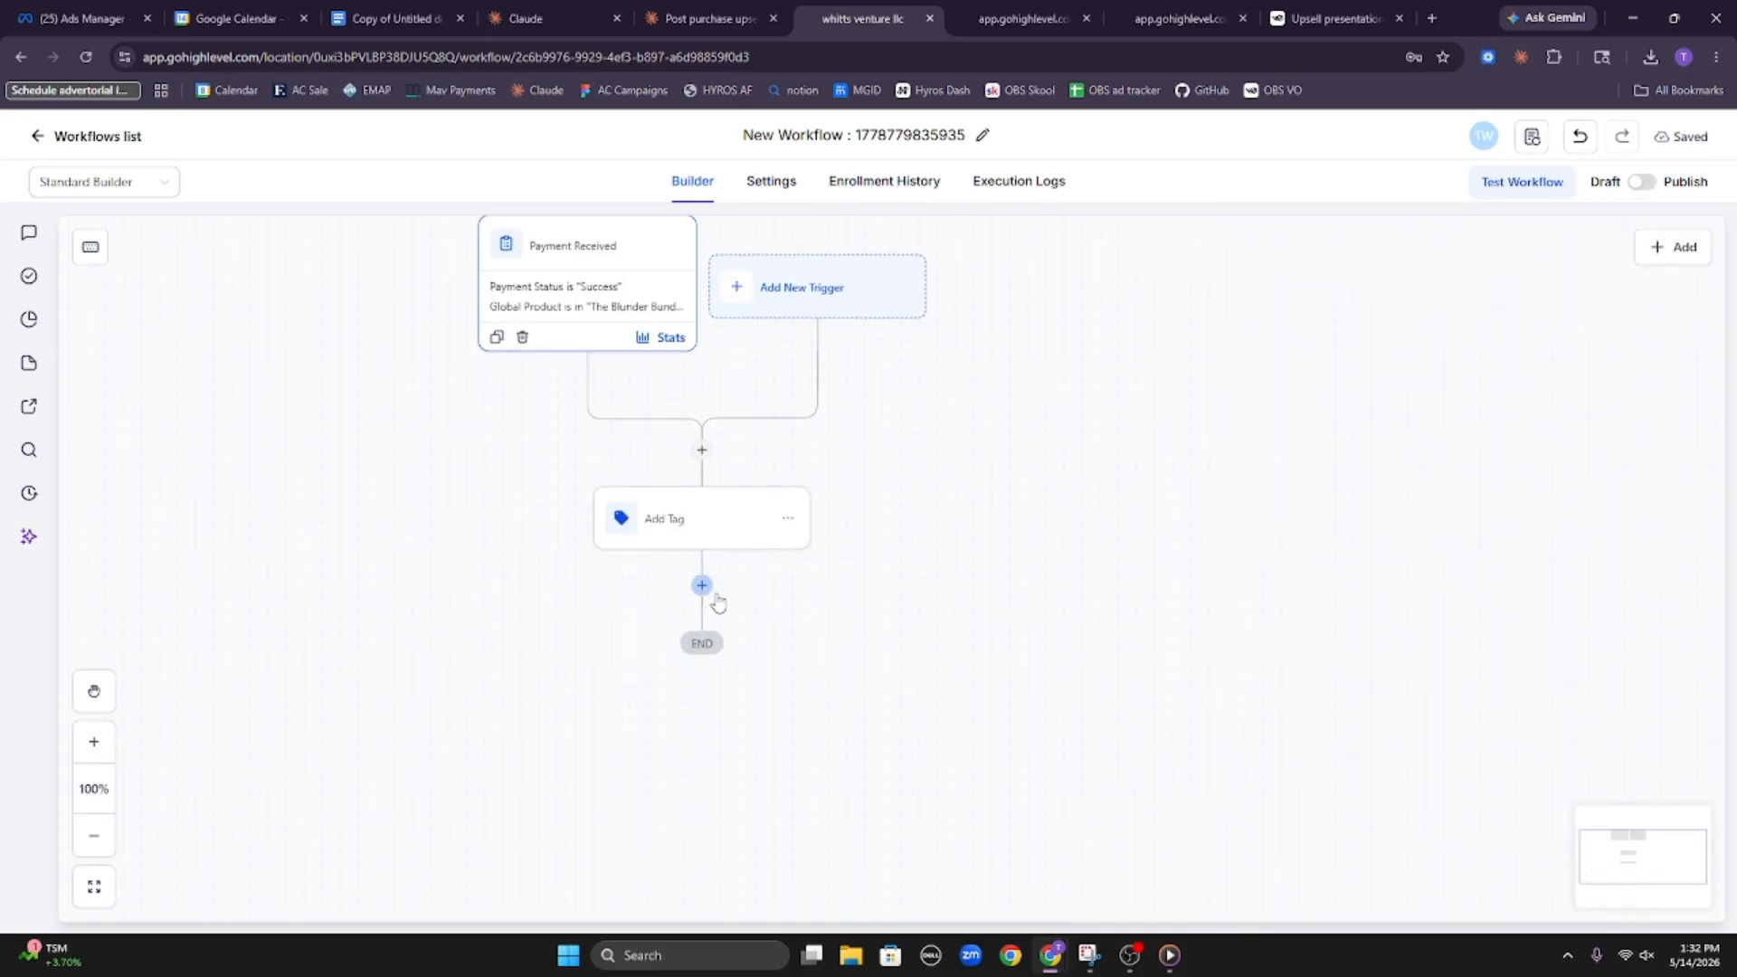
left_click(702, 585)
type("email")
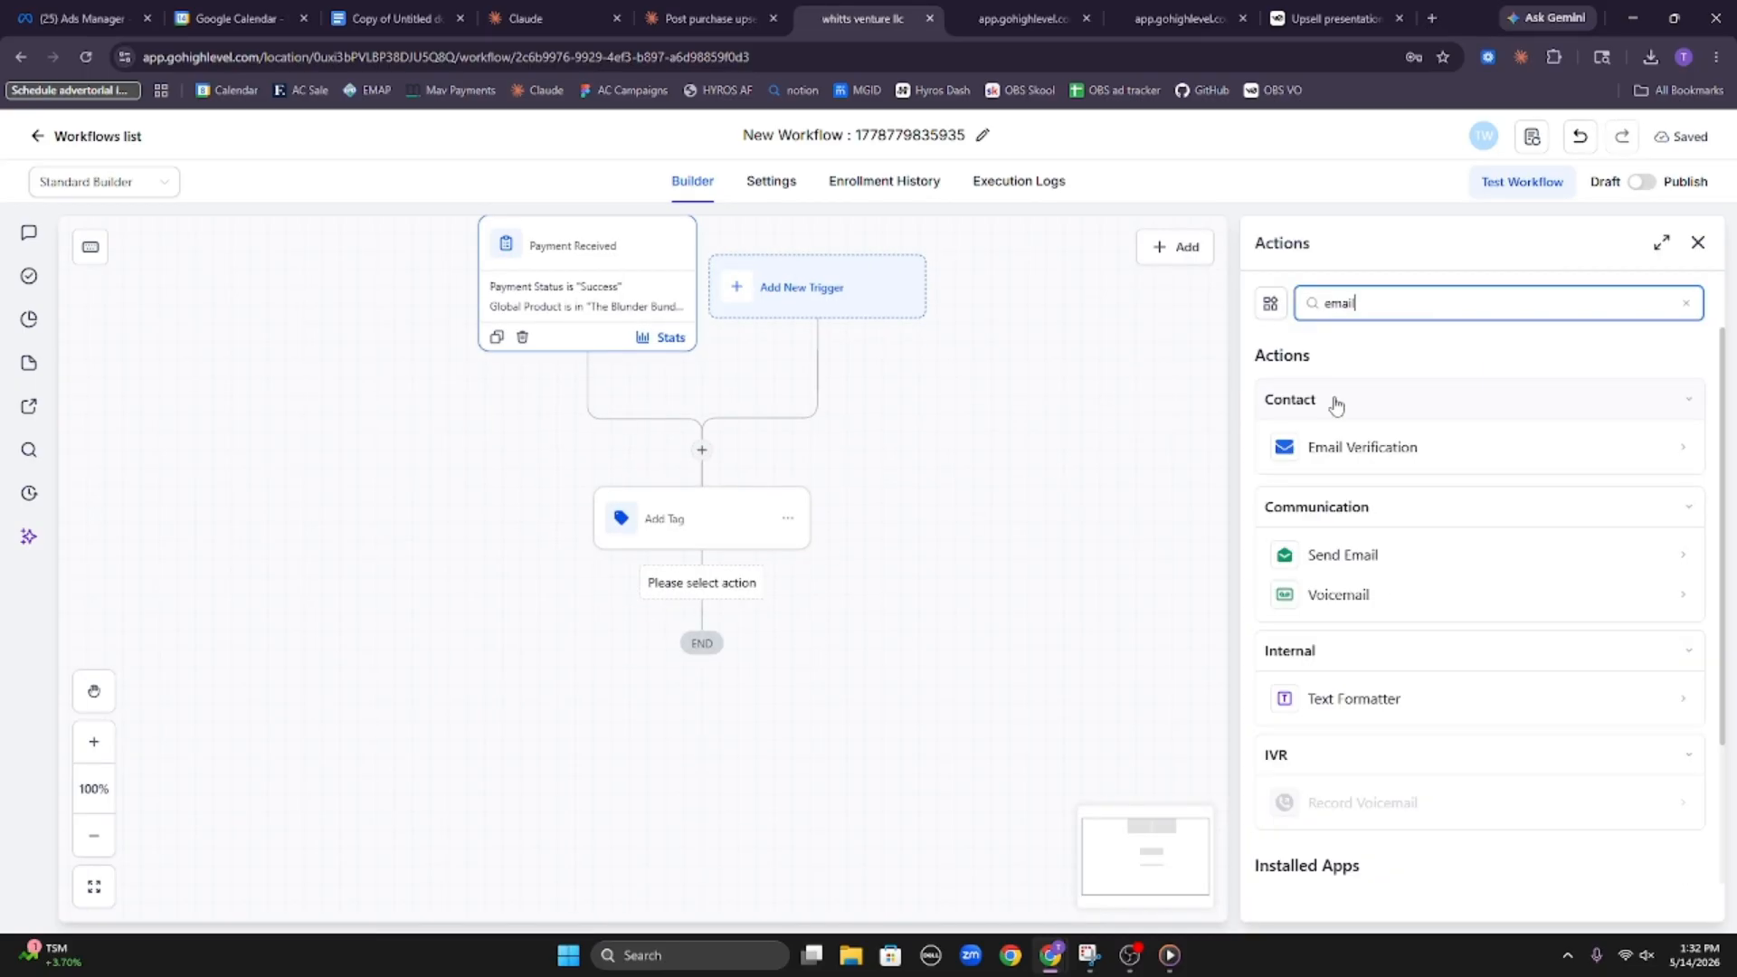
left_click(1413, 555)
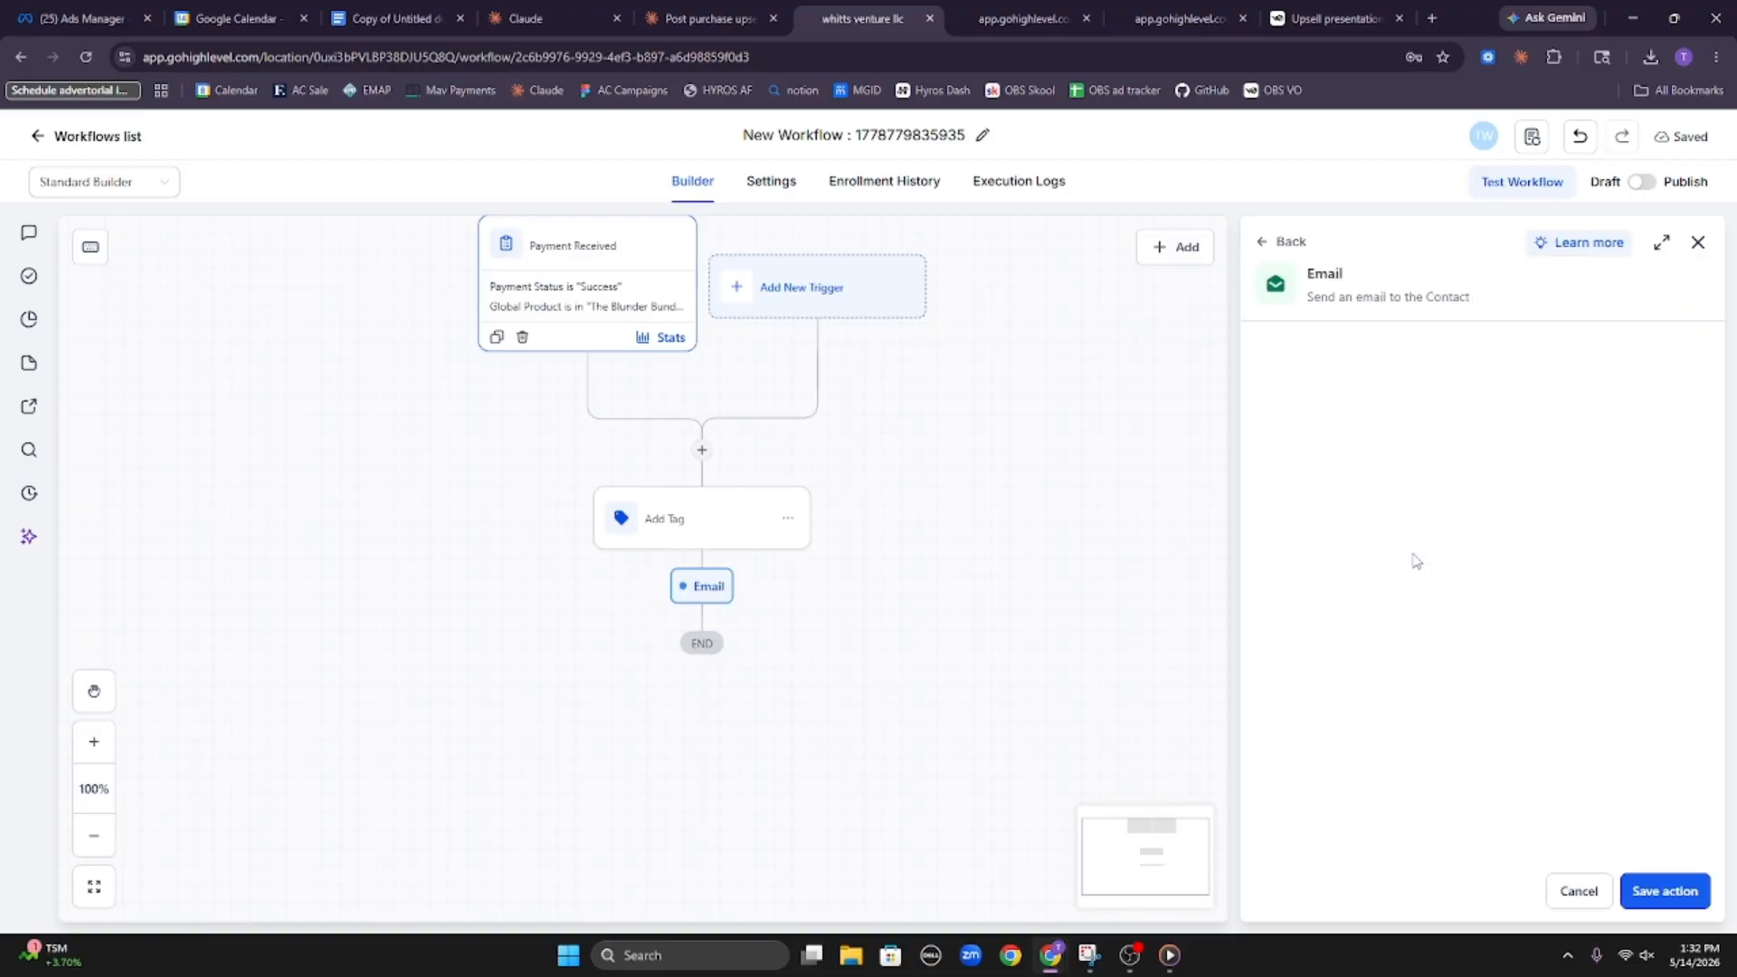
Enter the sender's first name as the From Name of the email action
left_click(1424, 498)
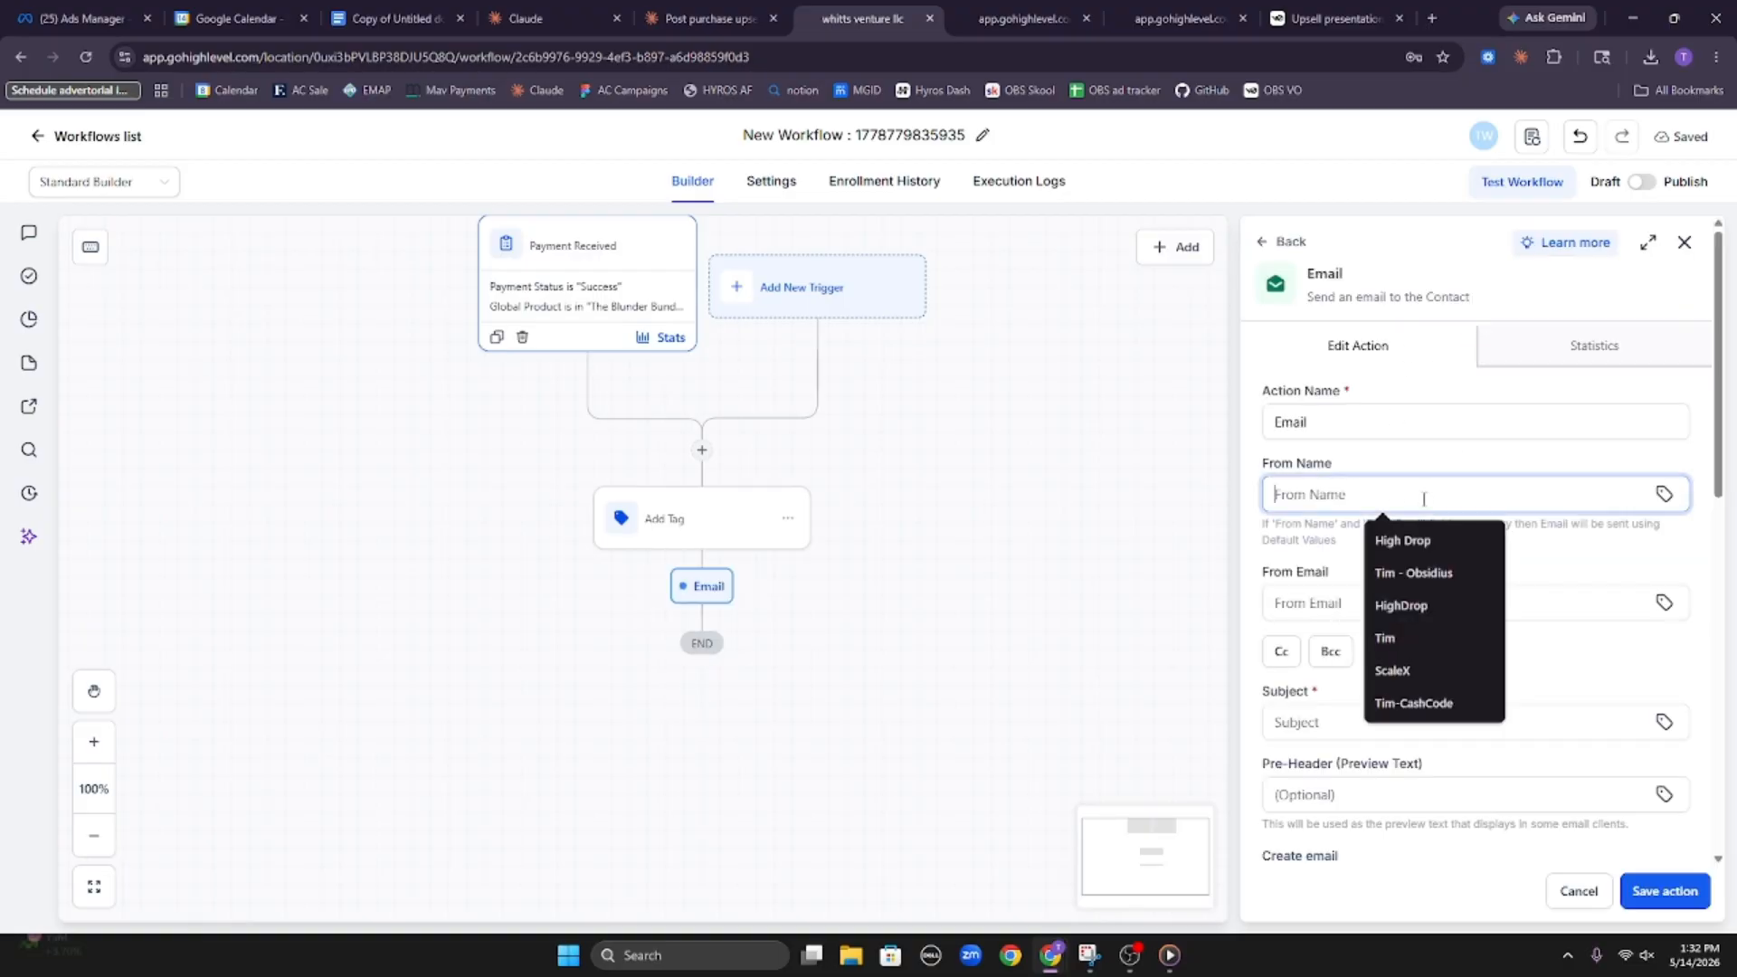
type("tim")
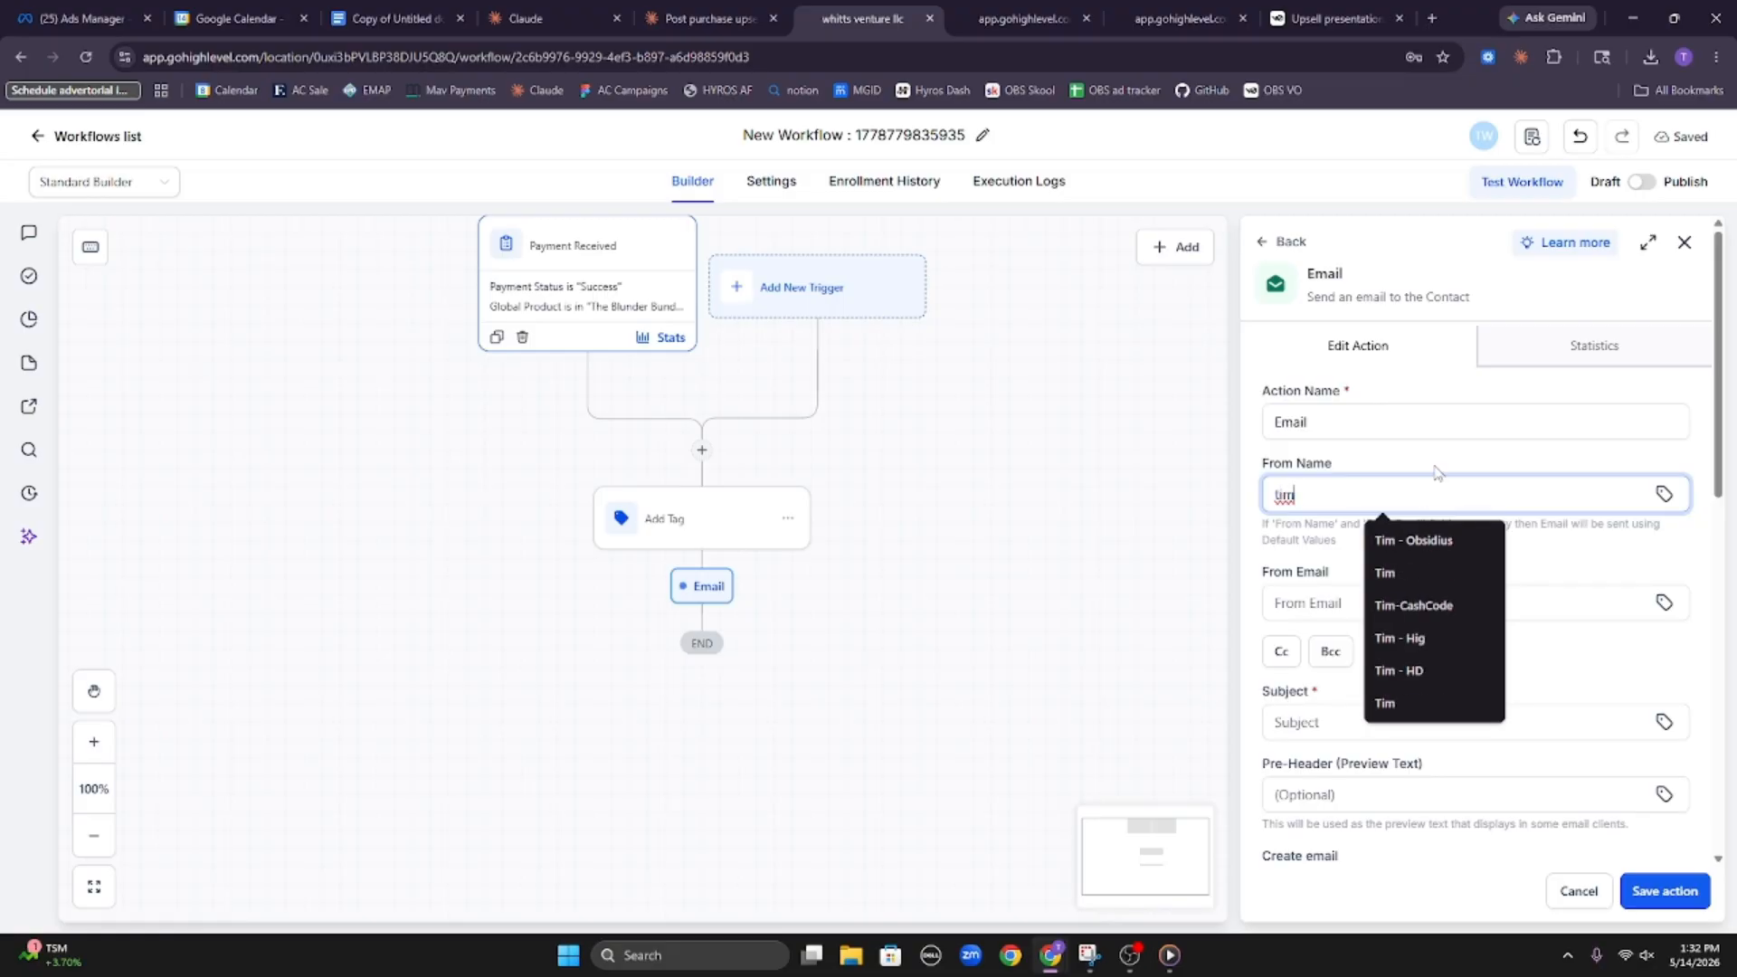
left_click(1435, 466)
Fill in the From Email field of the email action with the sender's saved business address
left_click(1411, 599)
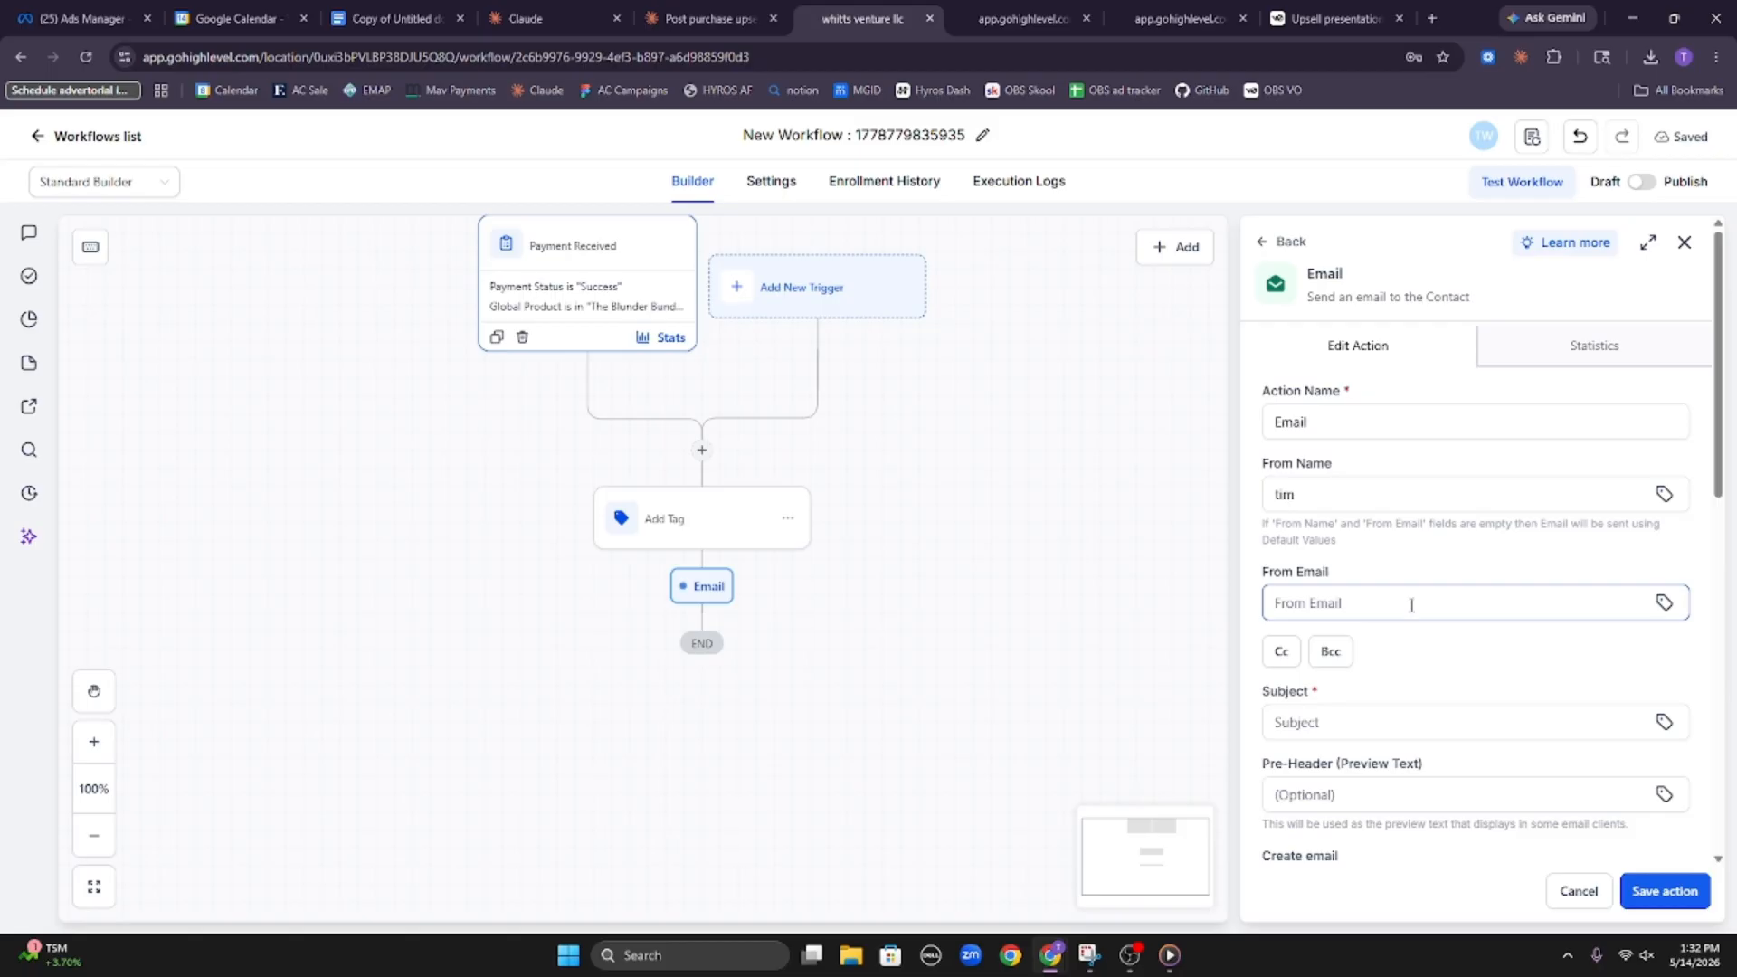
left_click(1110, 641)
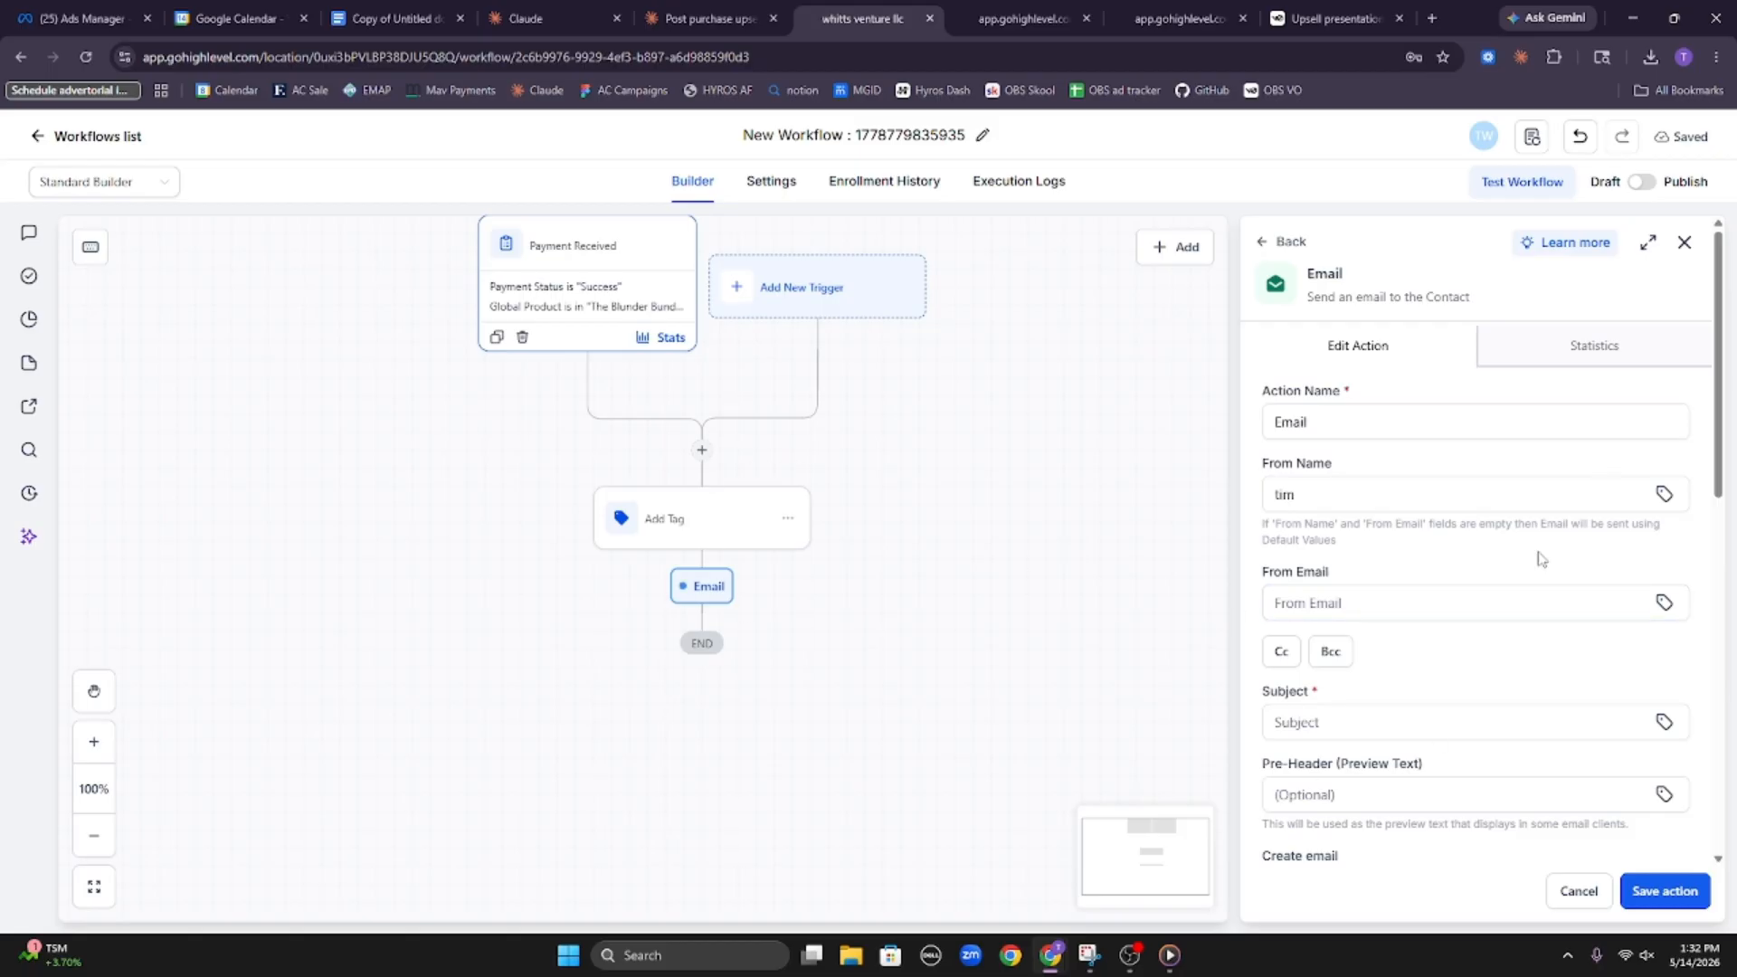
left_click(1501, 612)
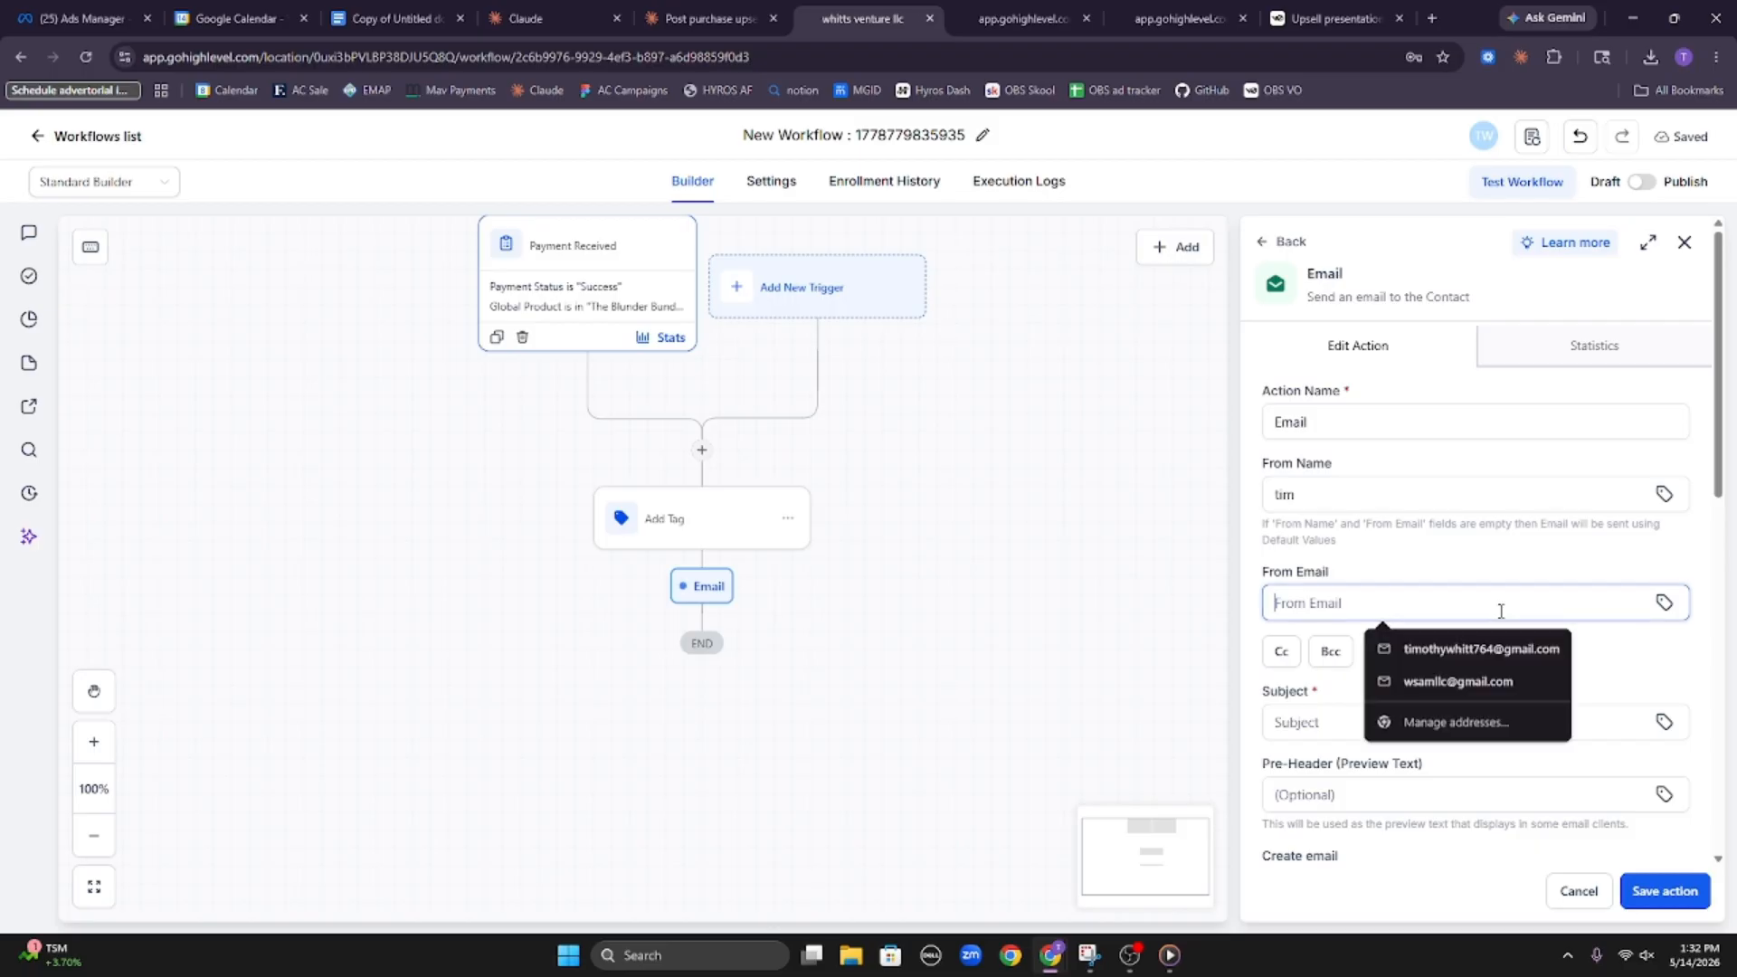
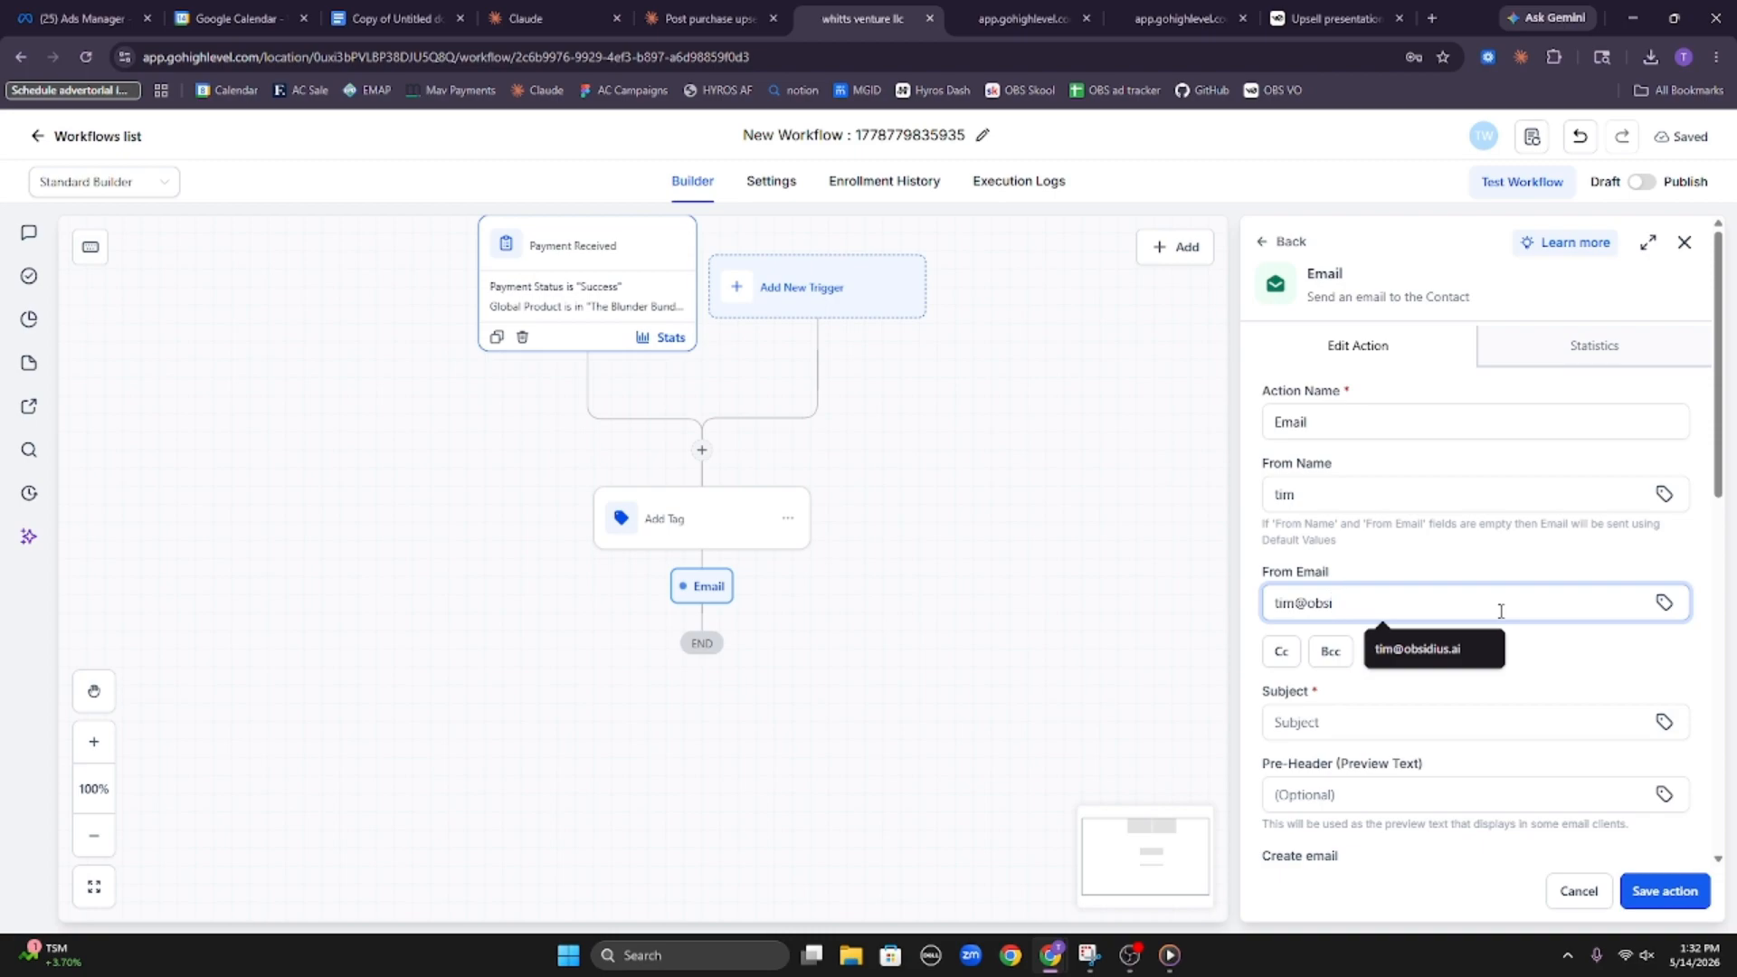
key("Down")
key("Return")
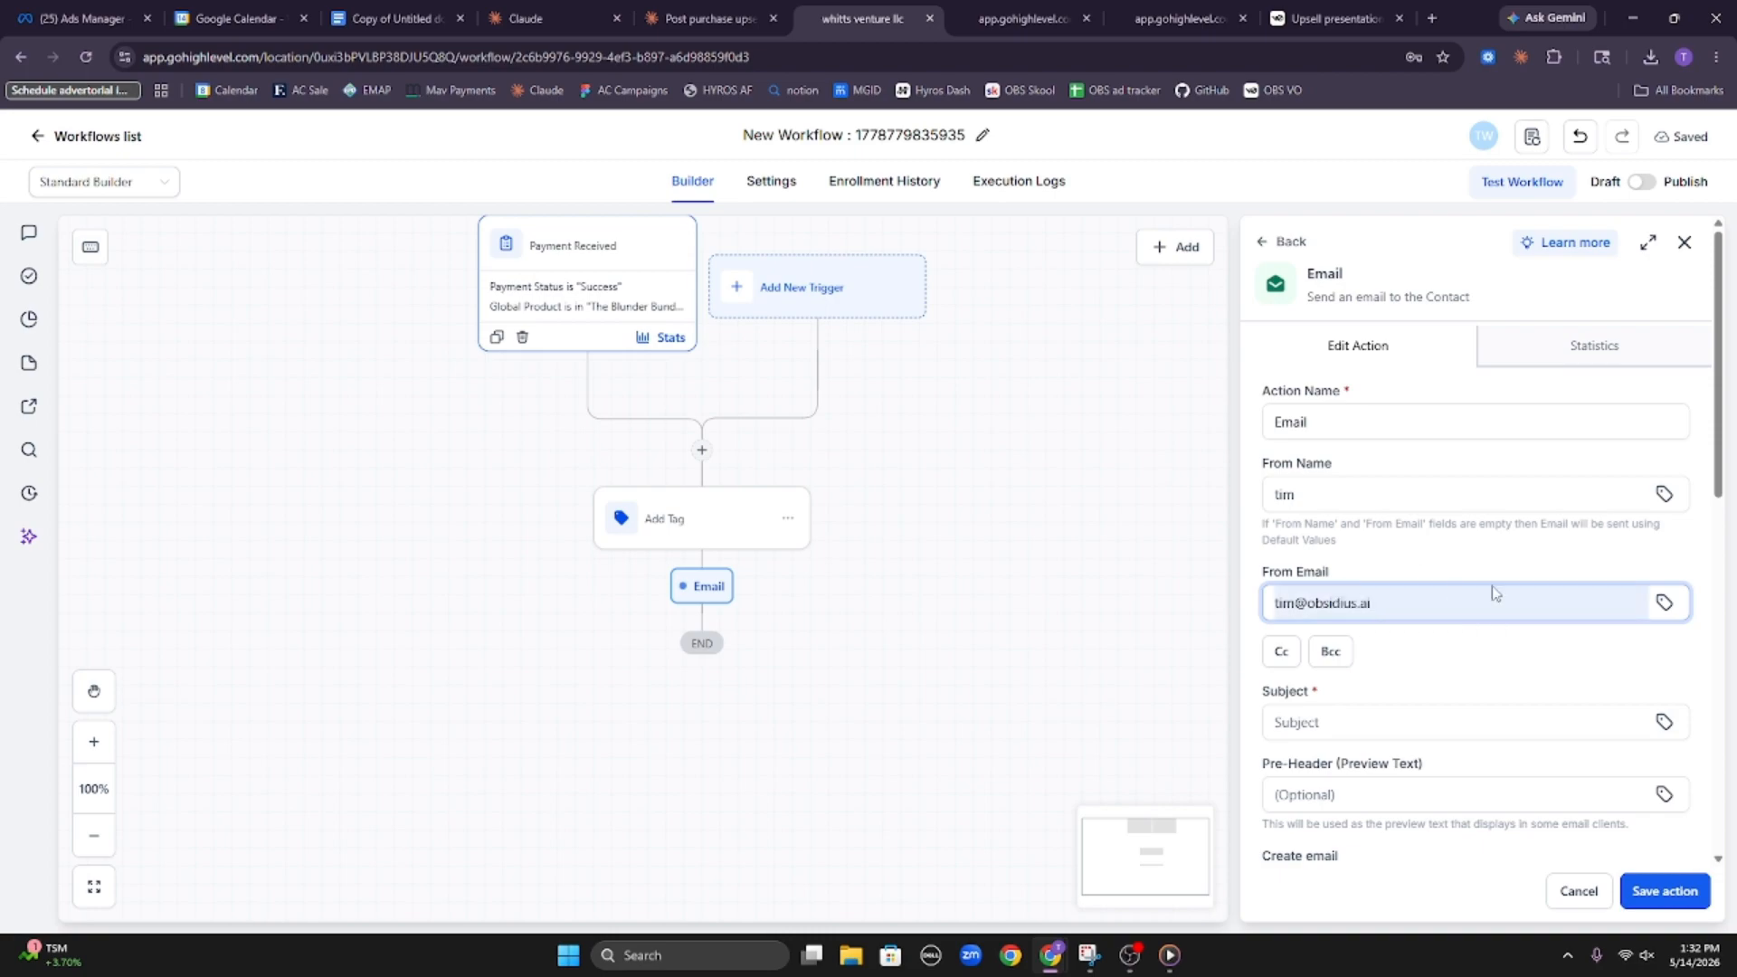
Set the email subject to "Your Blunder Bundle Access"
scroll(1494, 594, "down", 2)
left_click(1453, 546)
type("T")
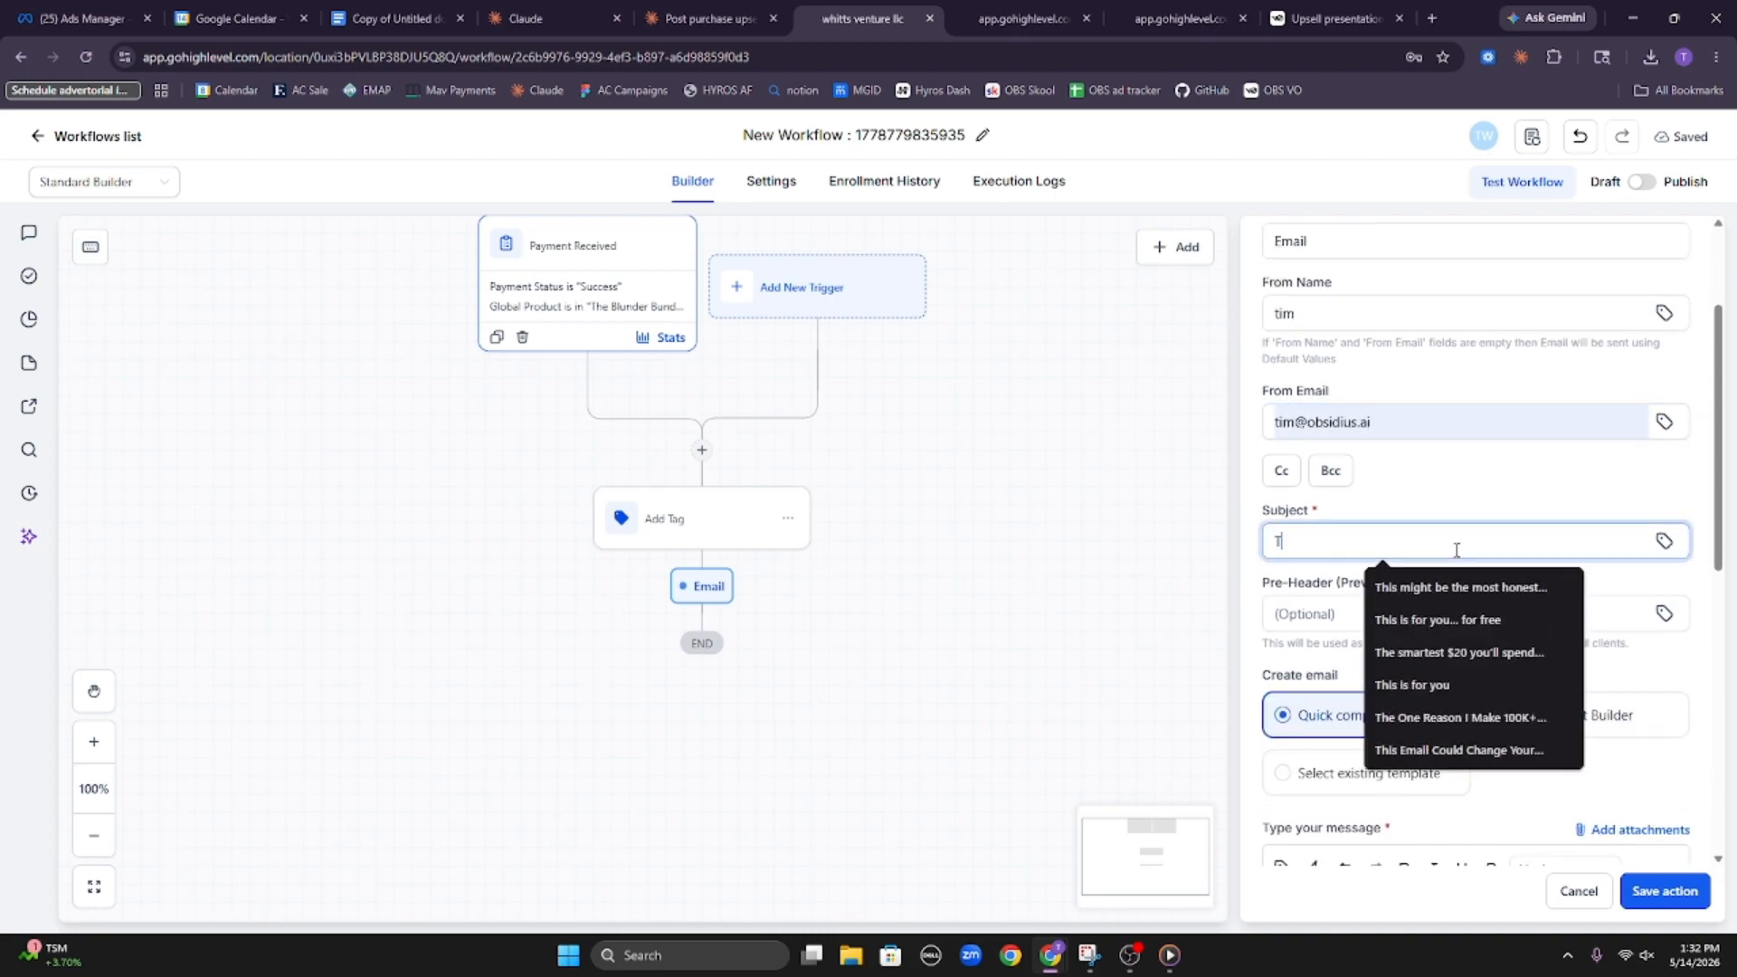
key("BackSpace")
type("Your")
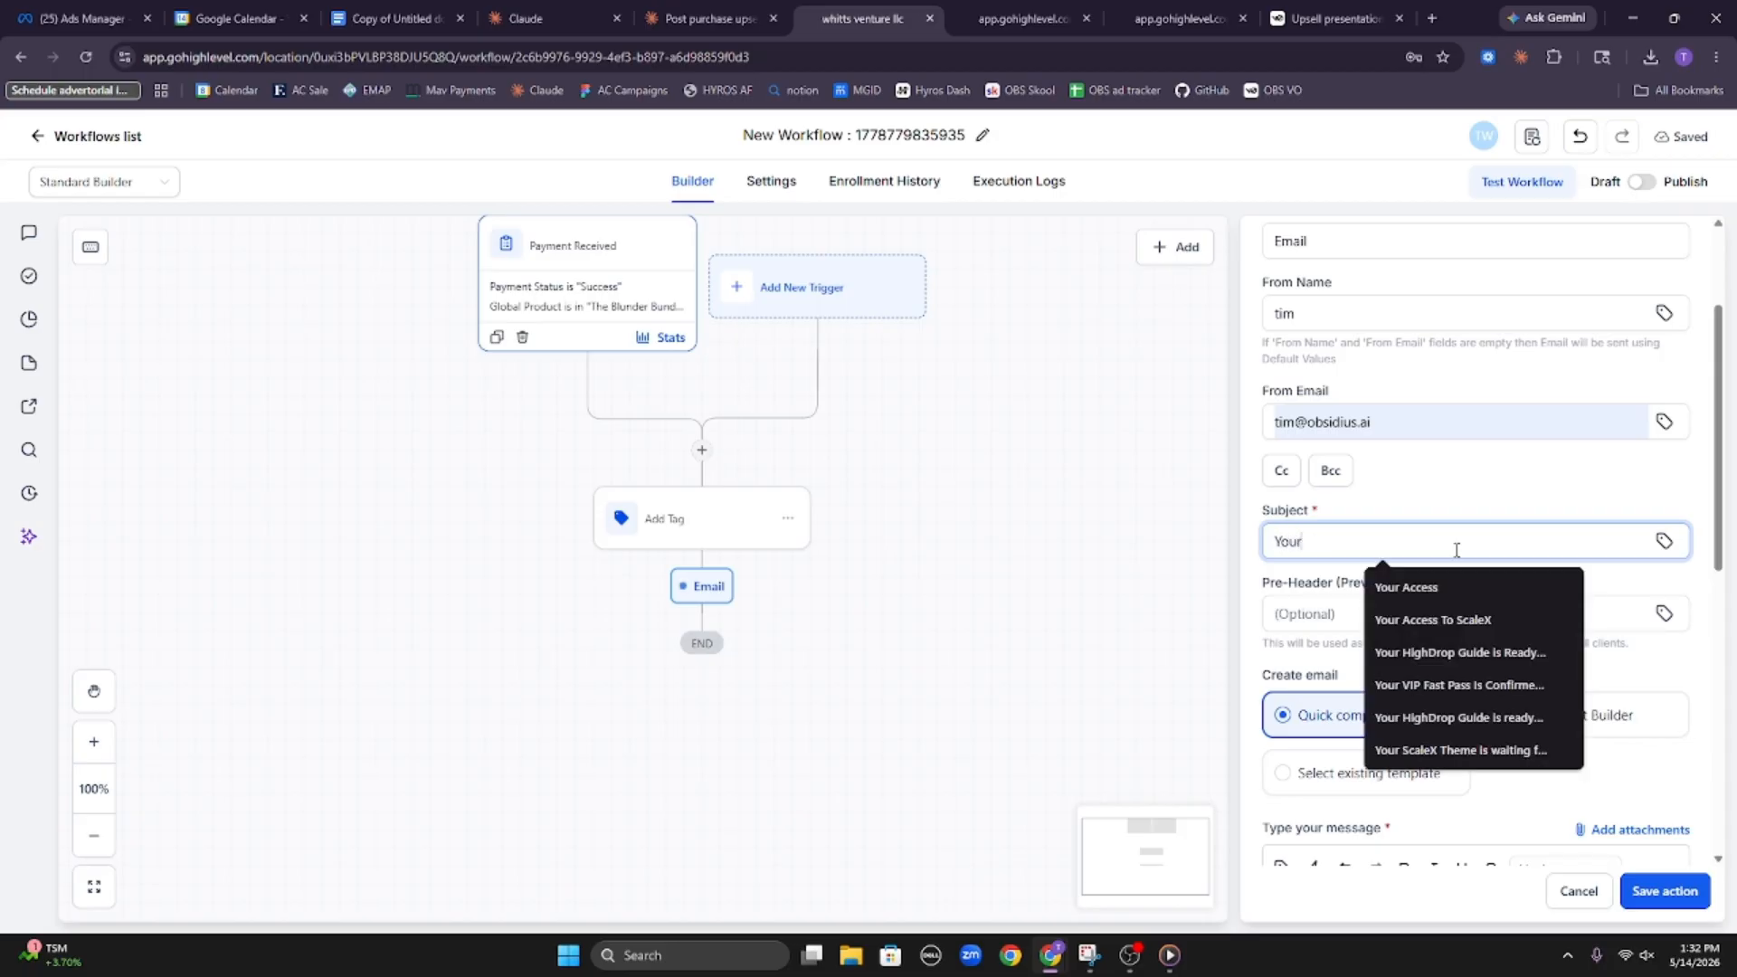
type("nde")
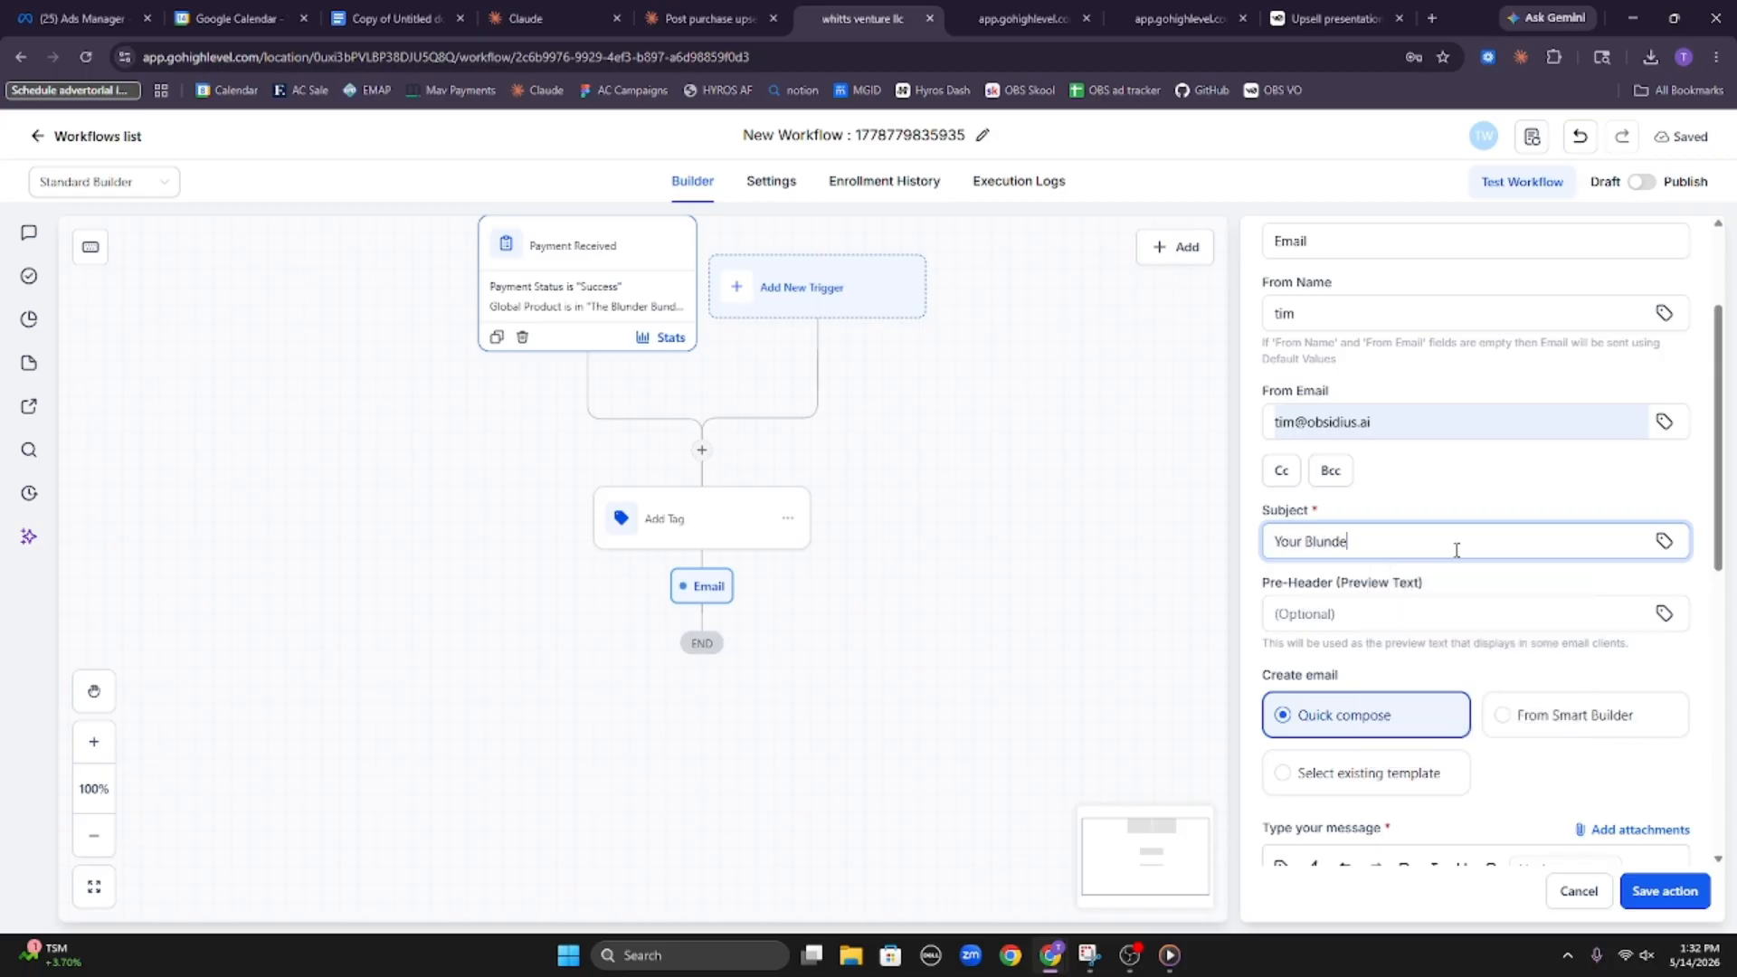
type("r Bundle Access")
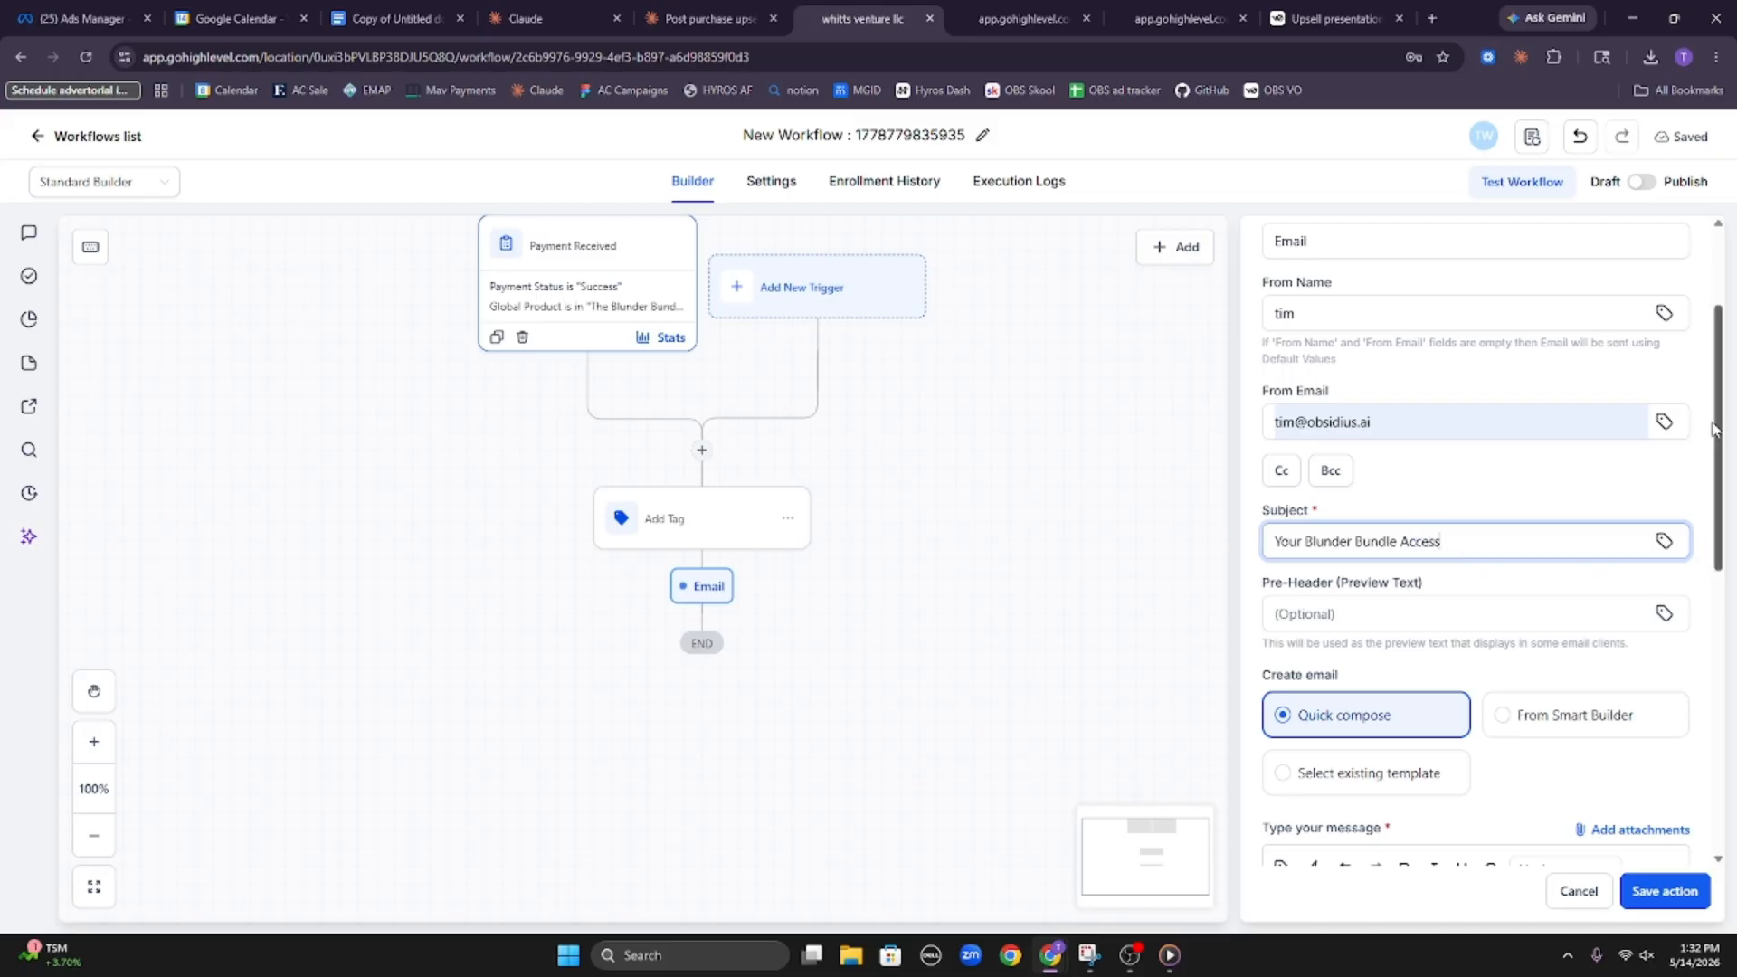
Insert the contact's First Name custom value as the greeting at the start of the email message
scroll(1407, 634, "down", 7)
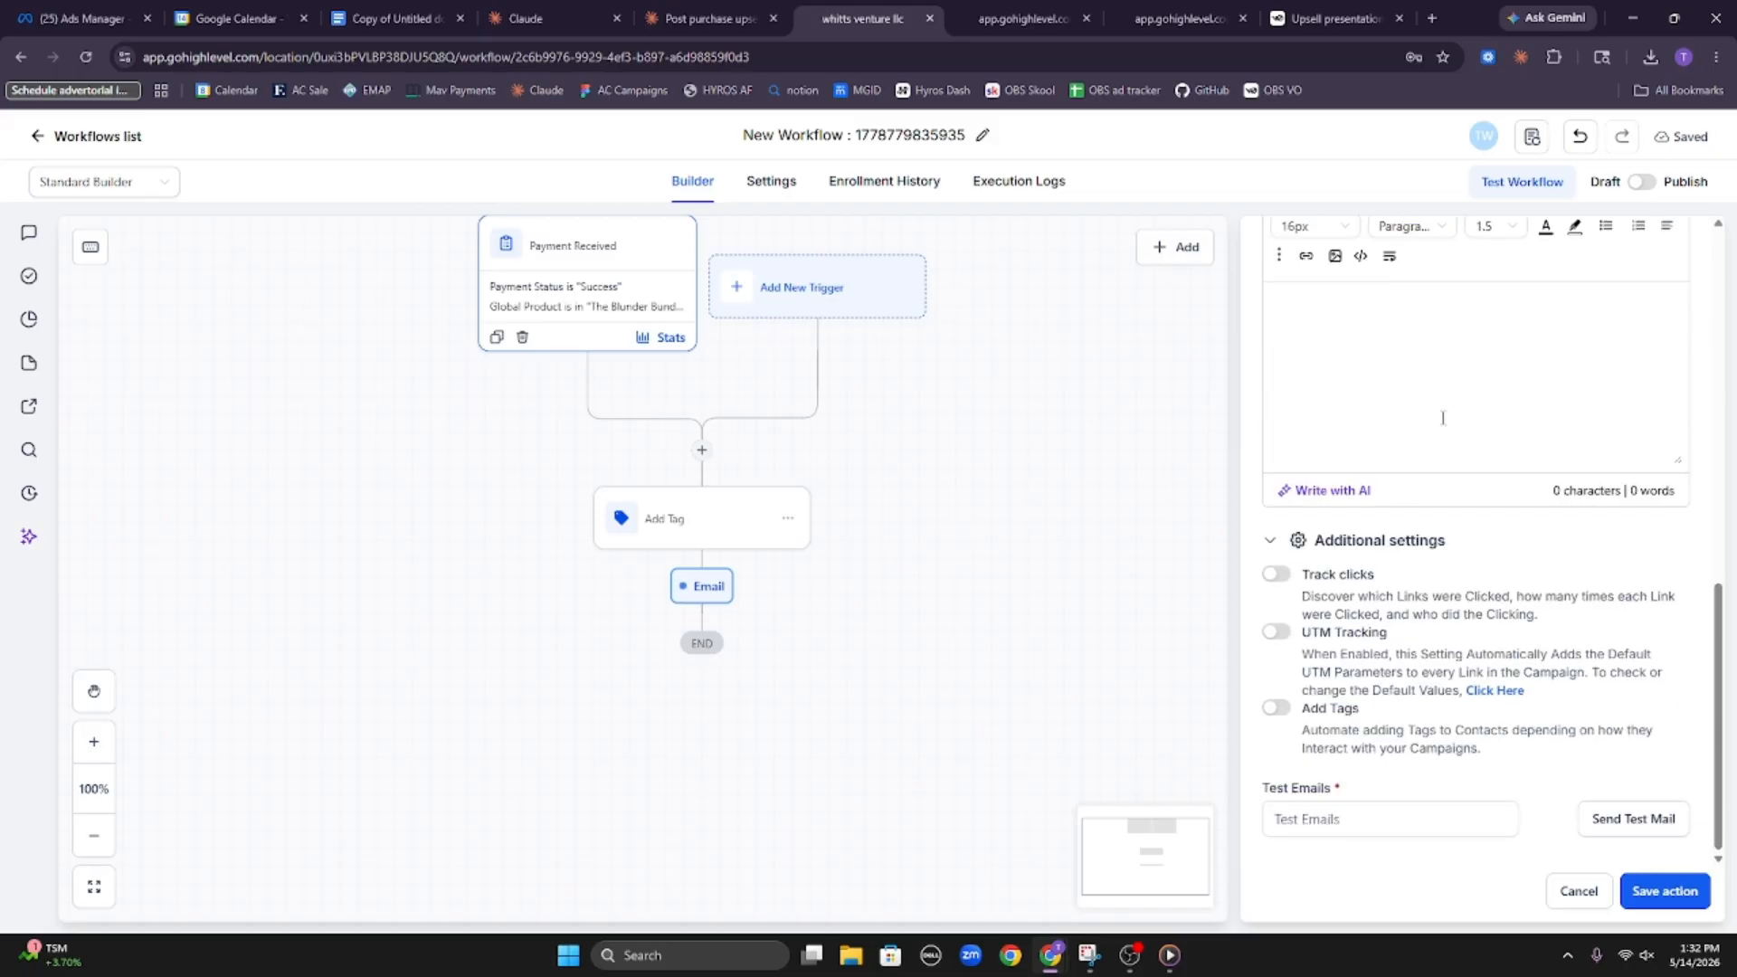
scroll(1411, 452, "up", 2)
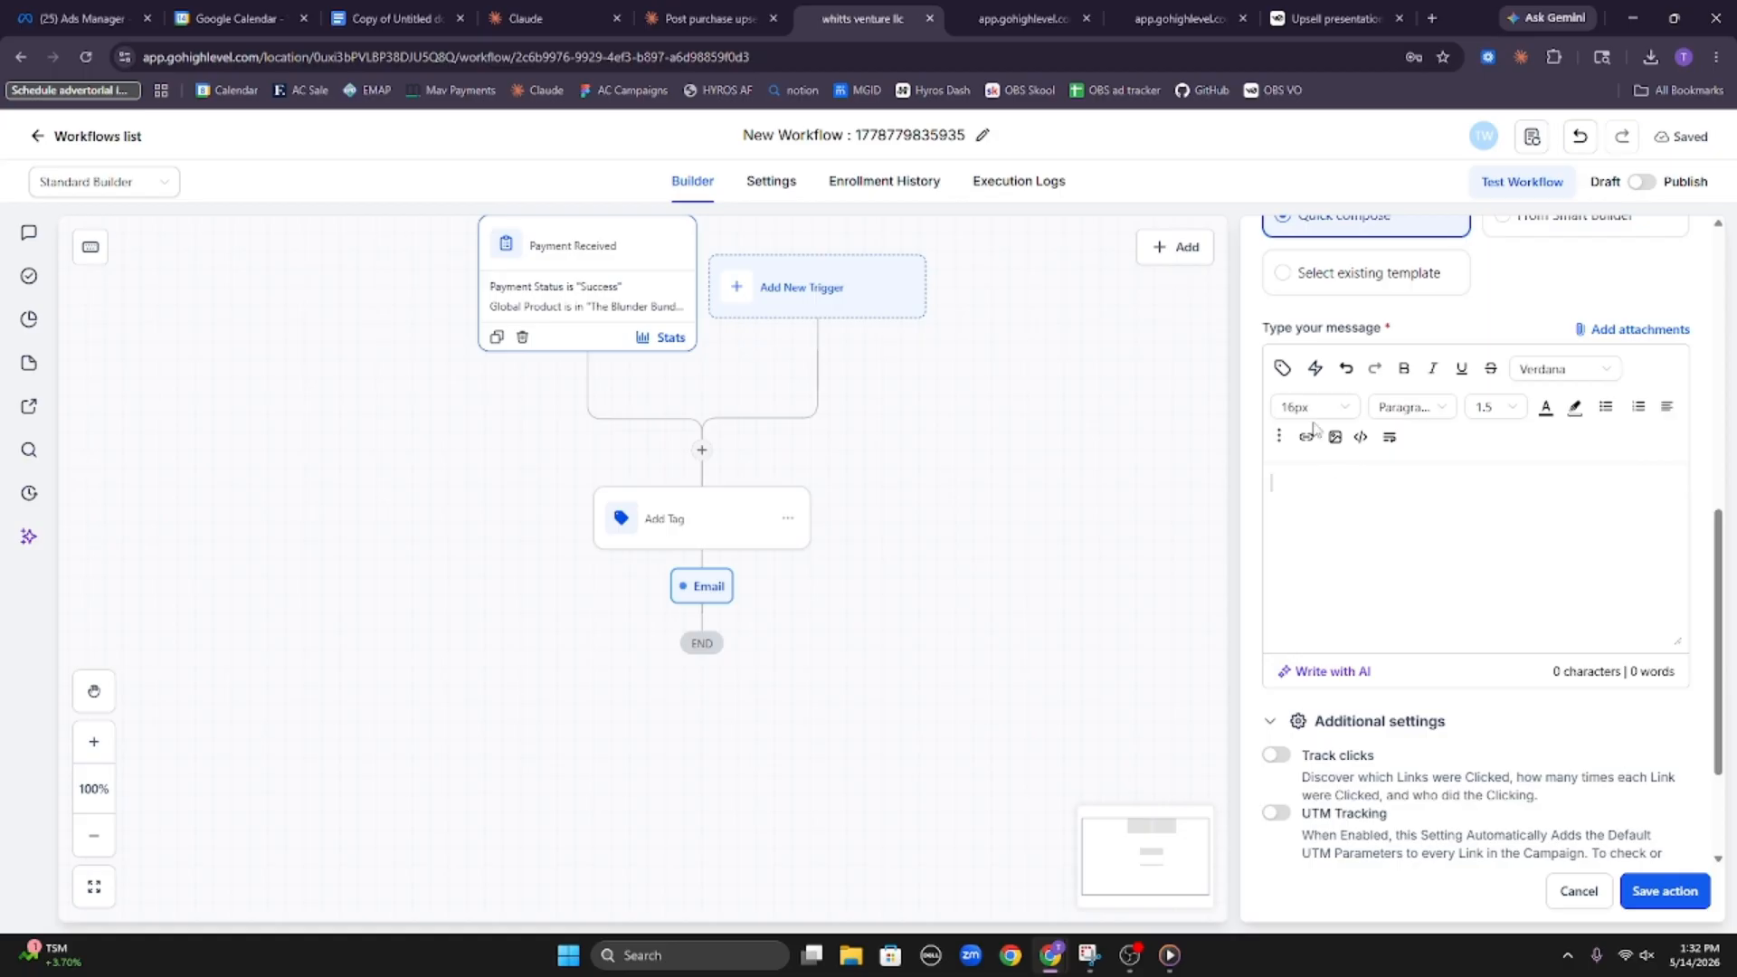
left_click(1281, 368)
left_click(1326, 493)
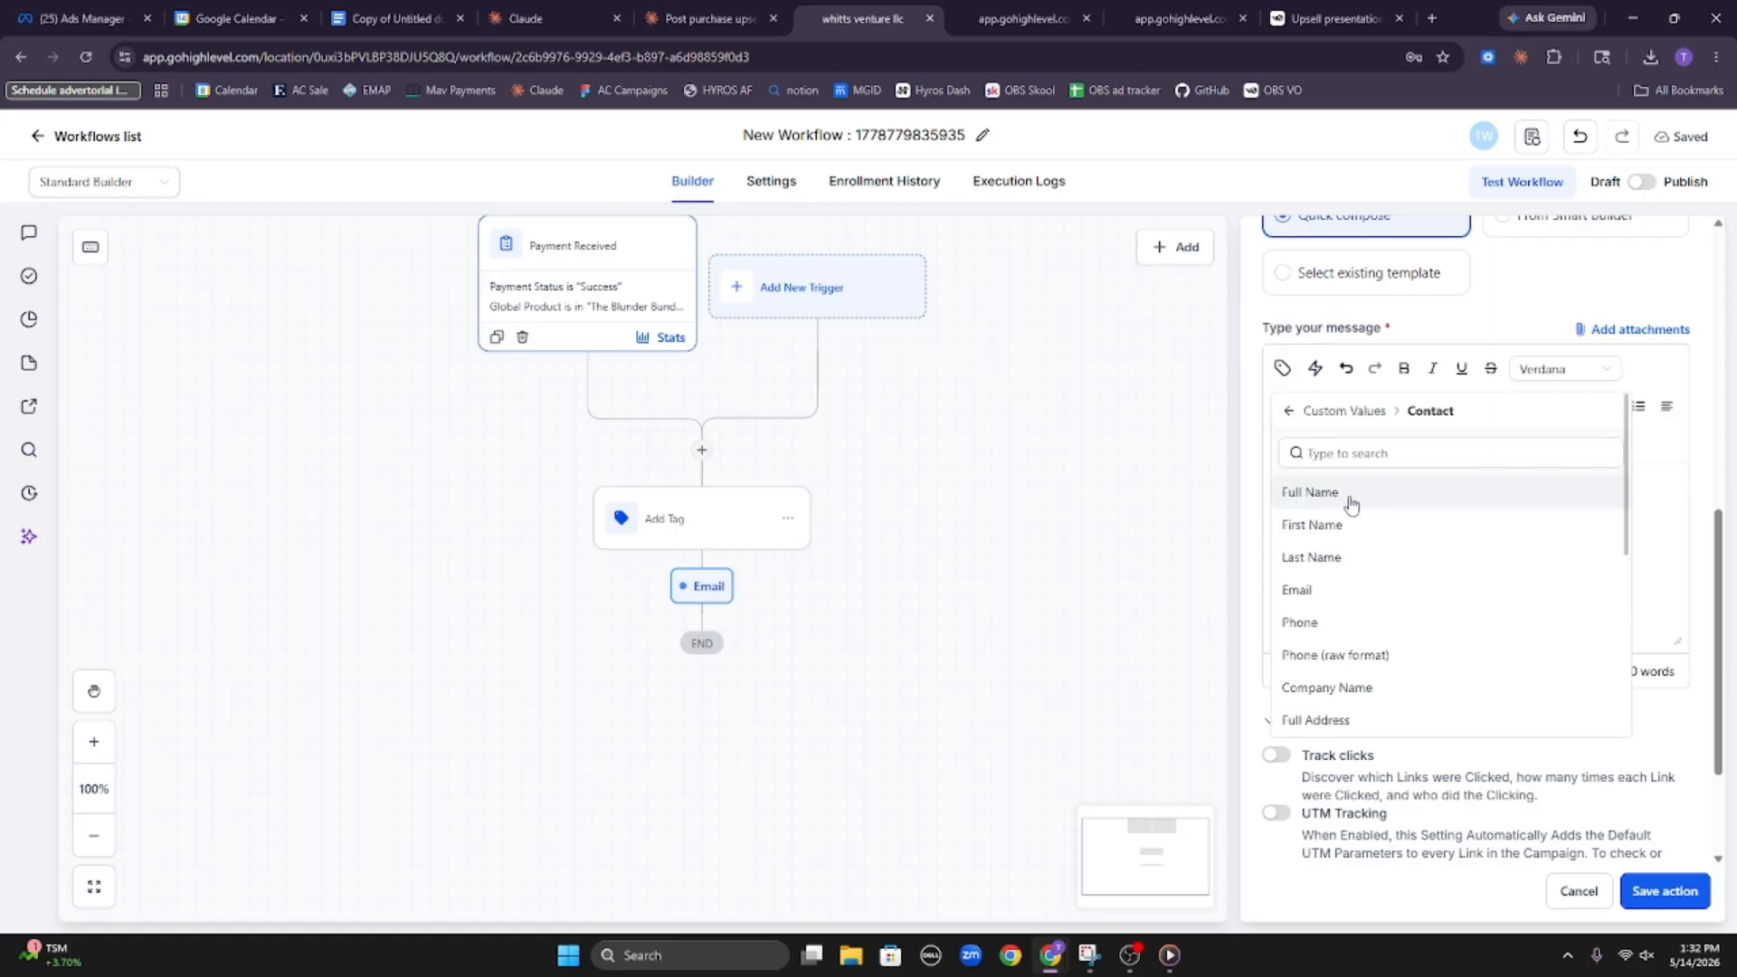
left_click(1353, 523)
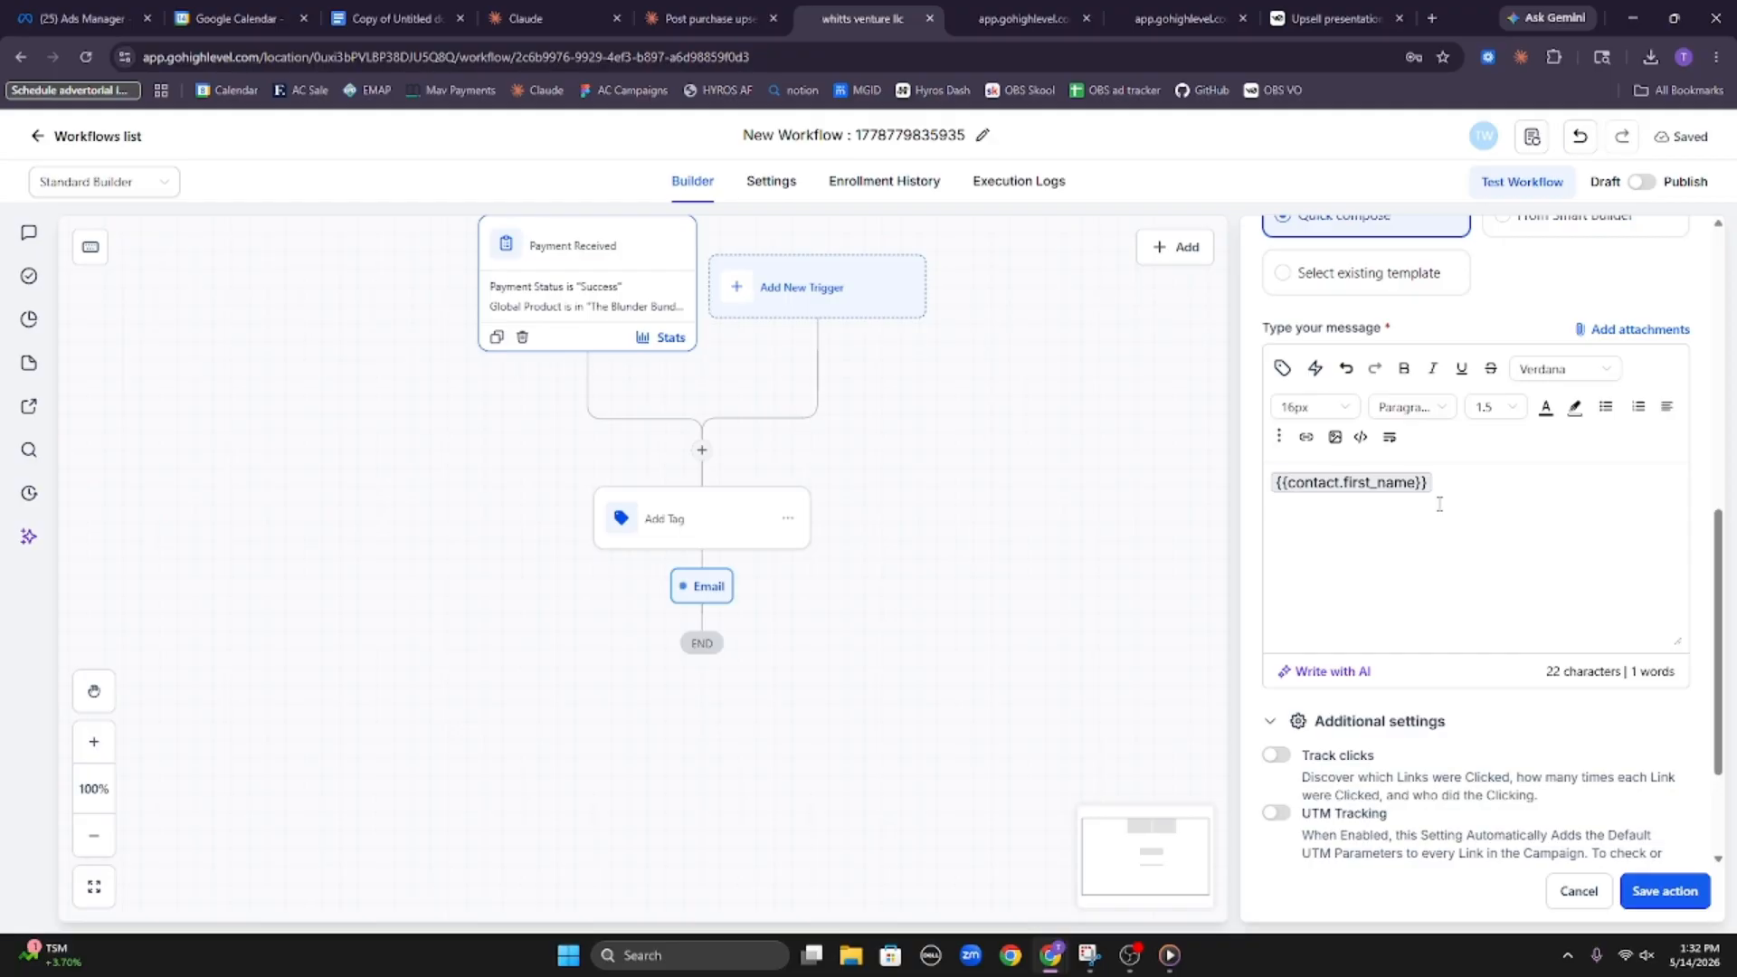
Write the message's opening line below the greeting: "Thank you for purchasing the blunder bundle vault,"
type("Thank you fo")
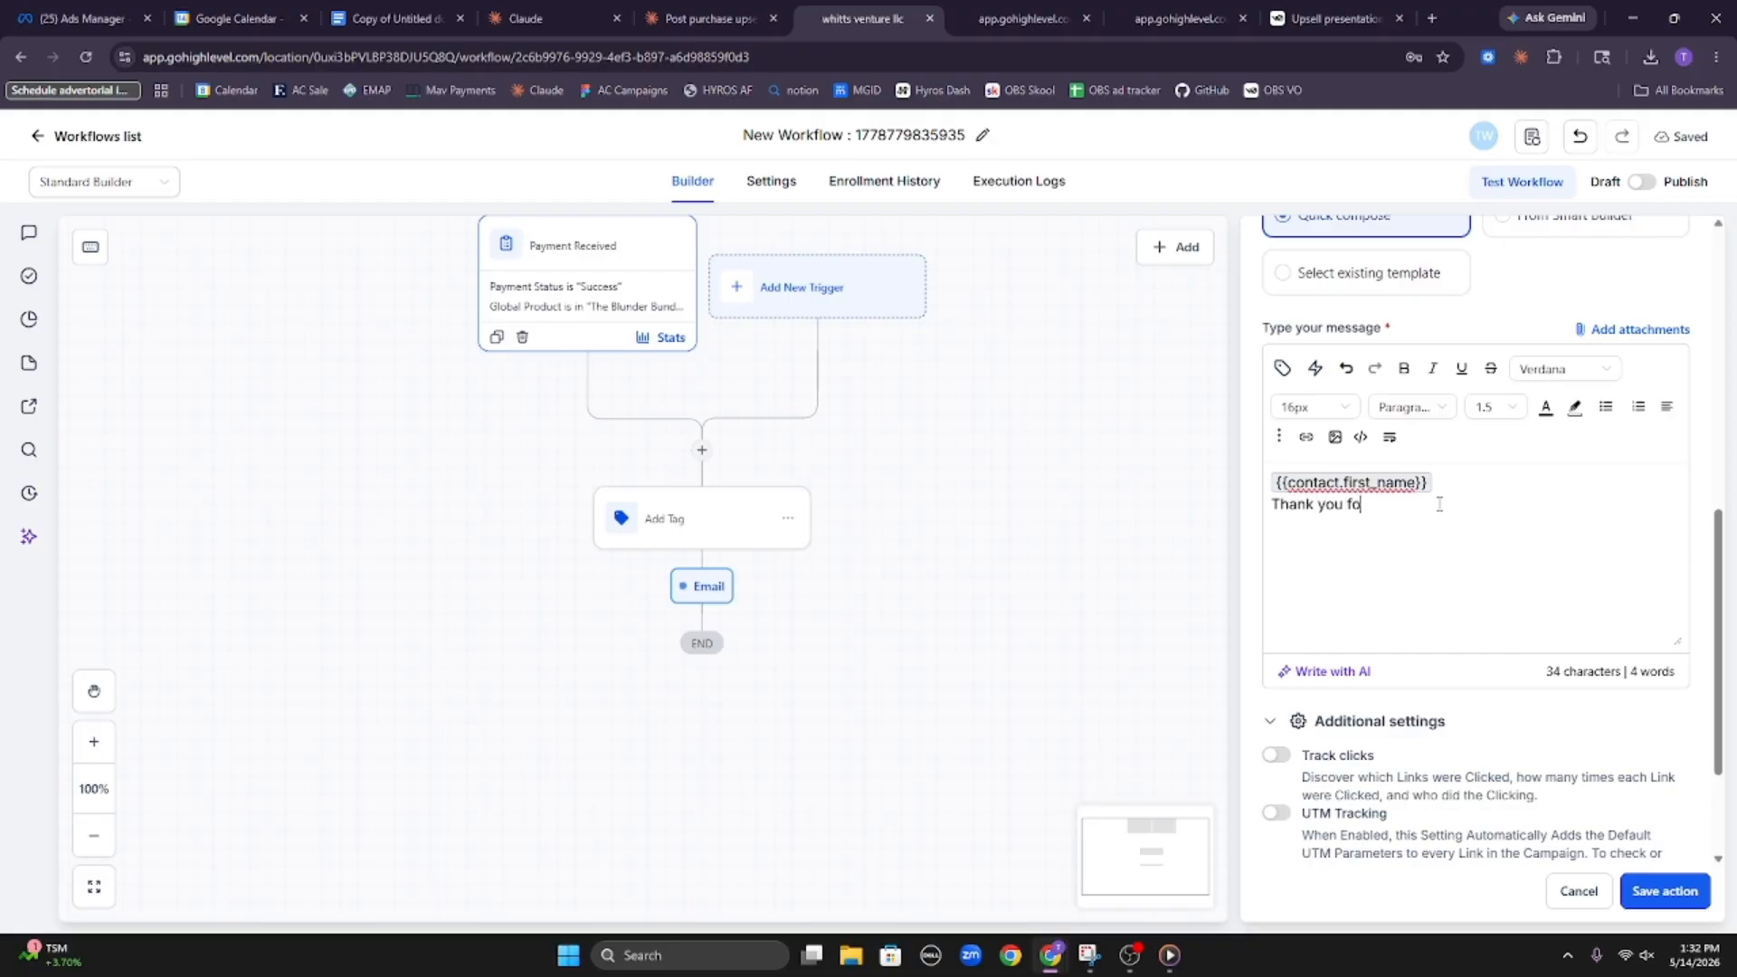
type("r purchasing the blunder buyn")
key("BackSpace")
key("BackSpace")
key("BackSpace")
type("ndle system,")
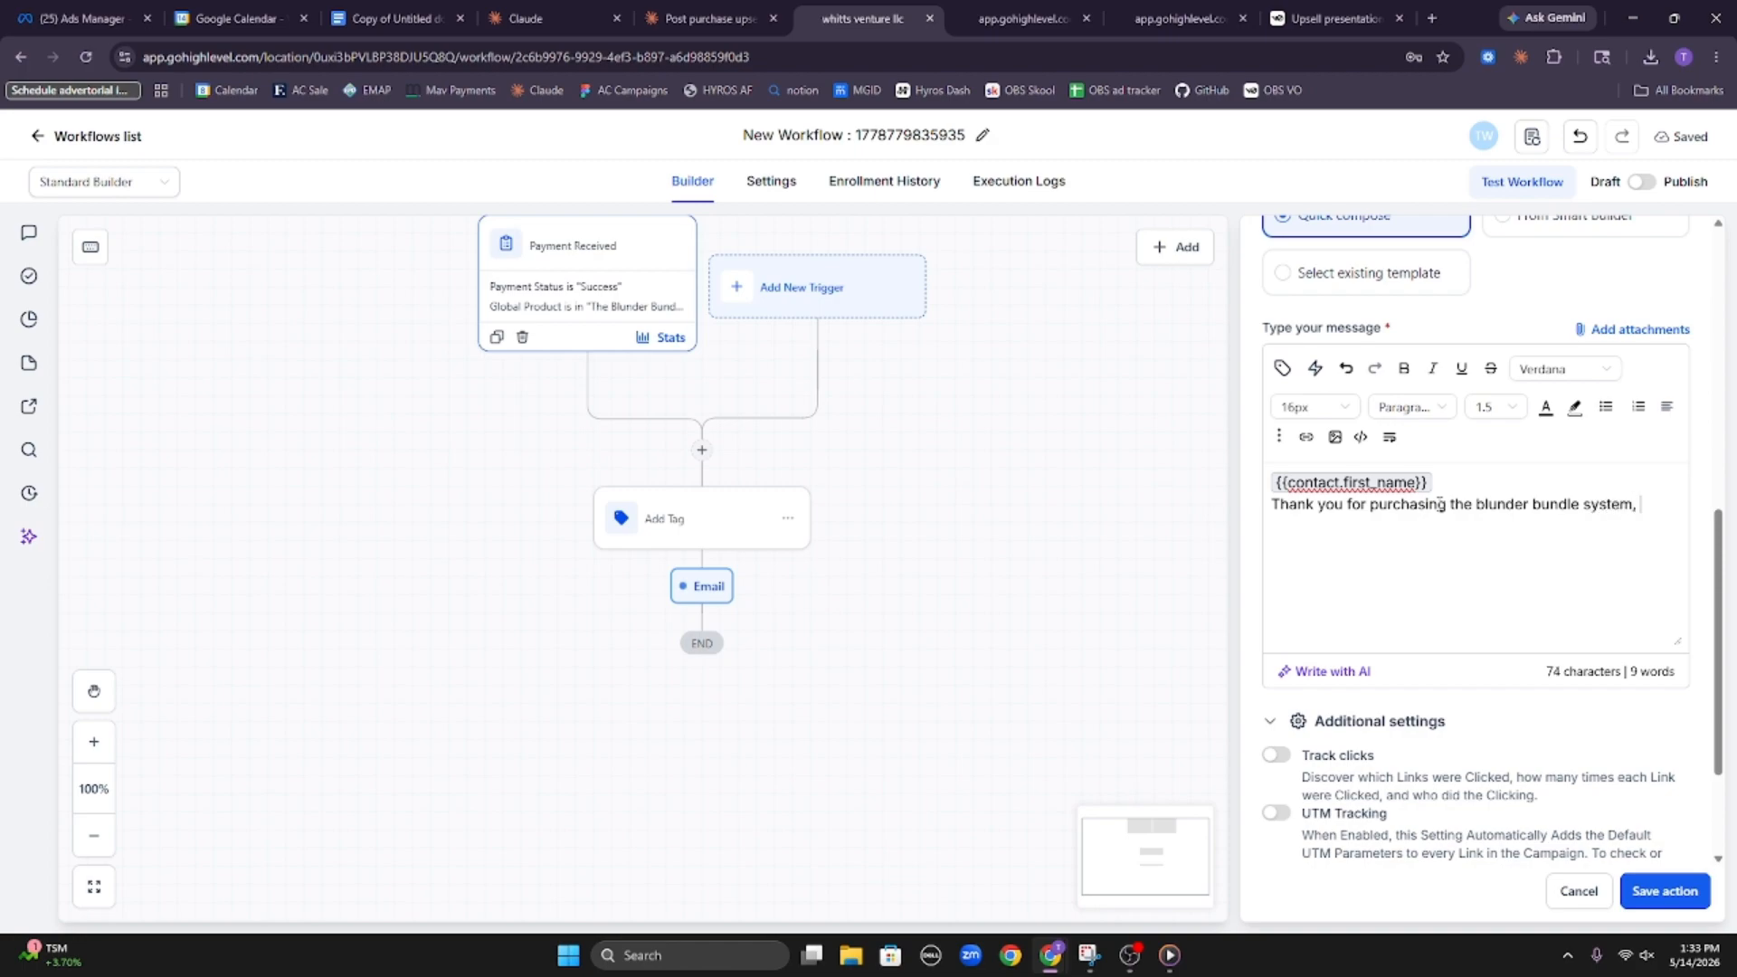
key("BackSpace")
key("BackSpace")
key("BackSpace")
Continue the sentence with "this vault is designed to increase the speed at which you surpass 1,000 Elo."
type("this vault is desig")
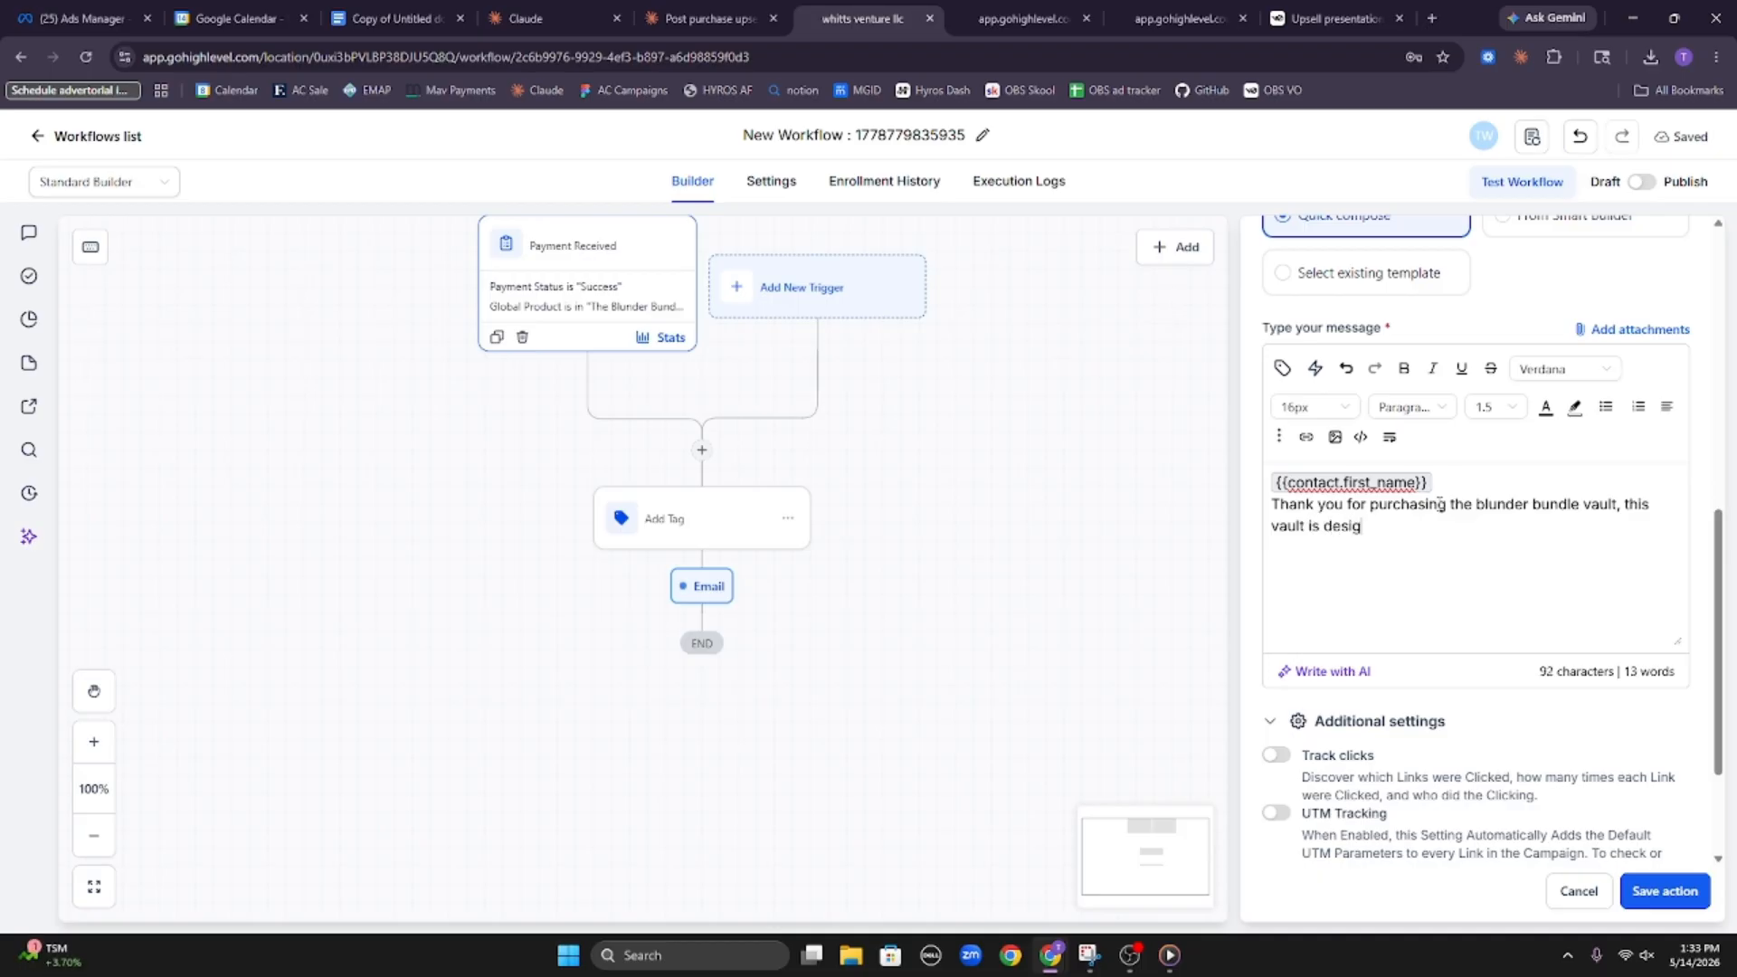
type("ned to ")
type("increase the ")
type("the speed a")
type("nd")
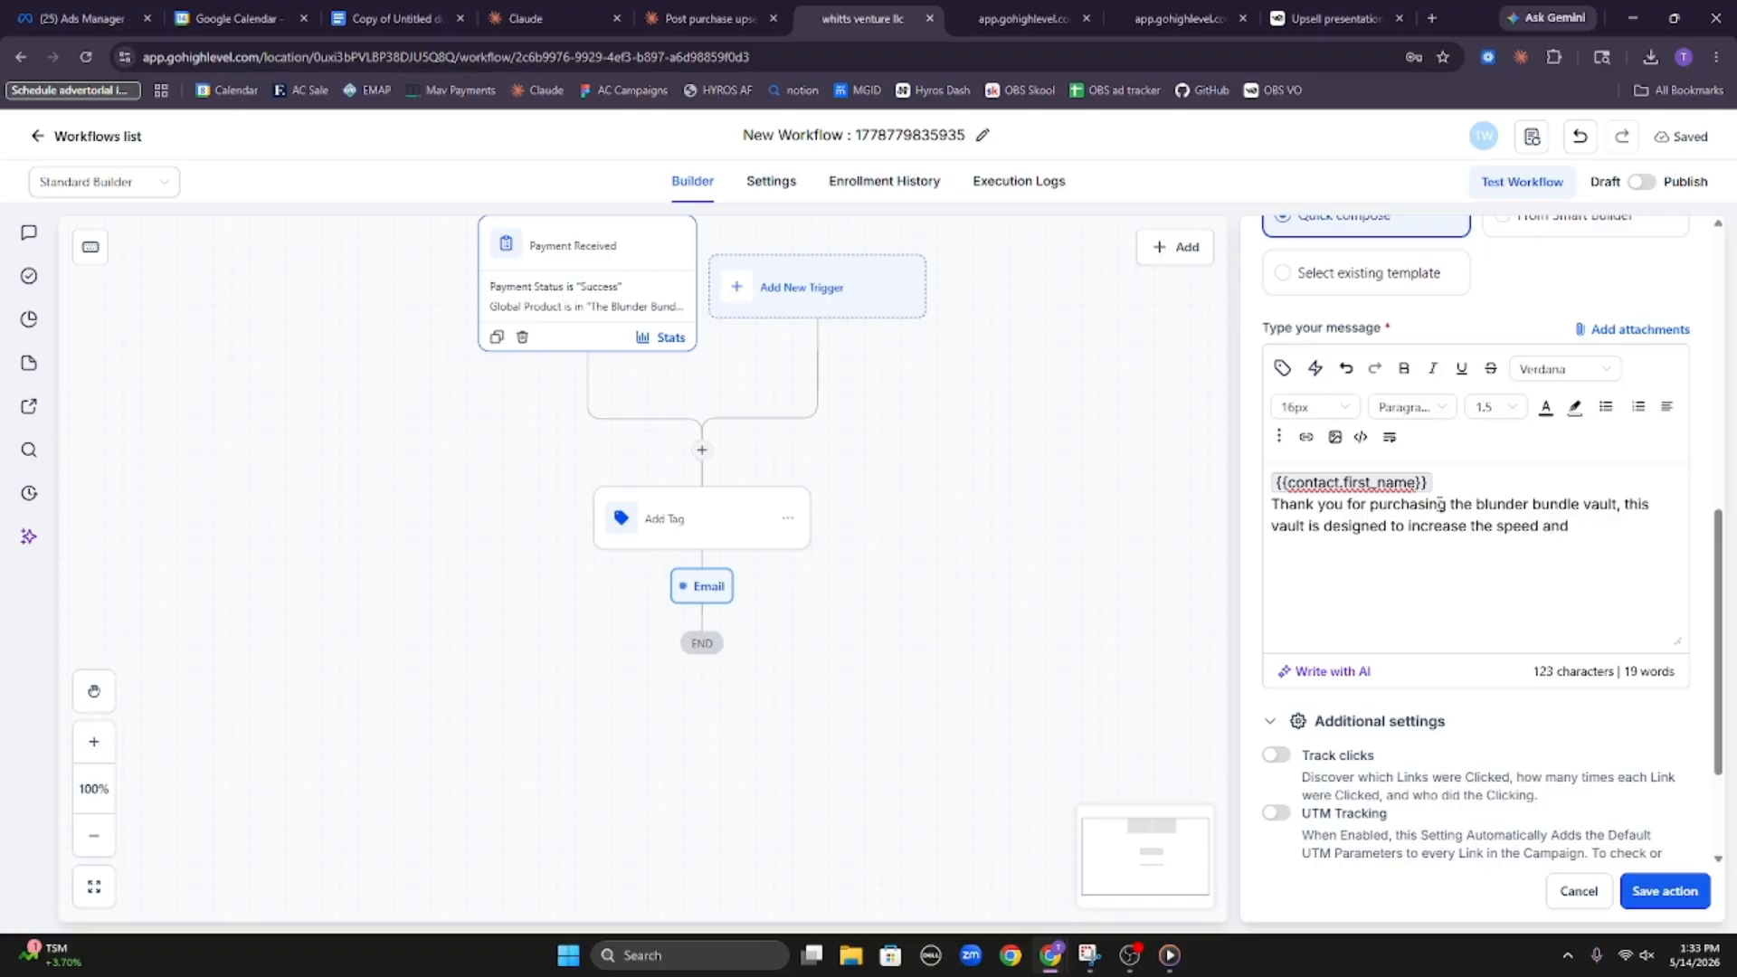
type(" cat which you surpass 1,000 Elo")
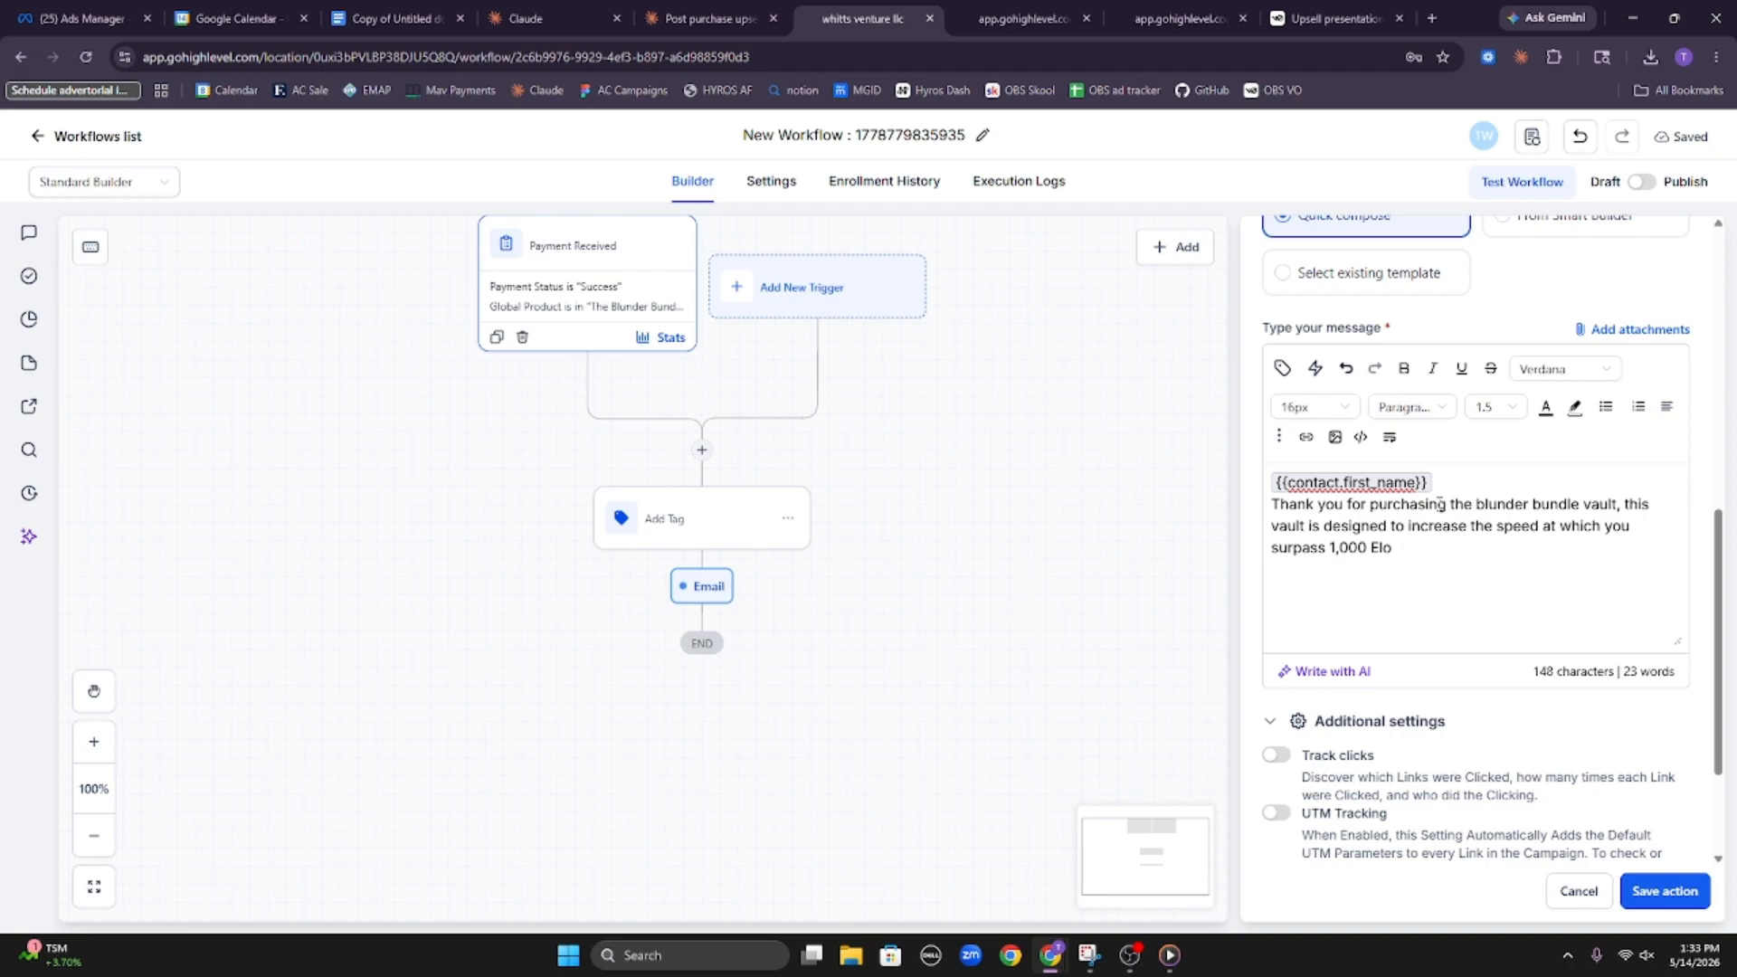
type("Youc")
Add a new line to the email message reading "You can access the vault by clicking here."
key("BackSpace")
key("BackSpace")
key("BackSpace")
type("can access the vault")
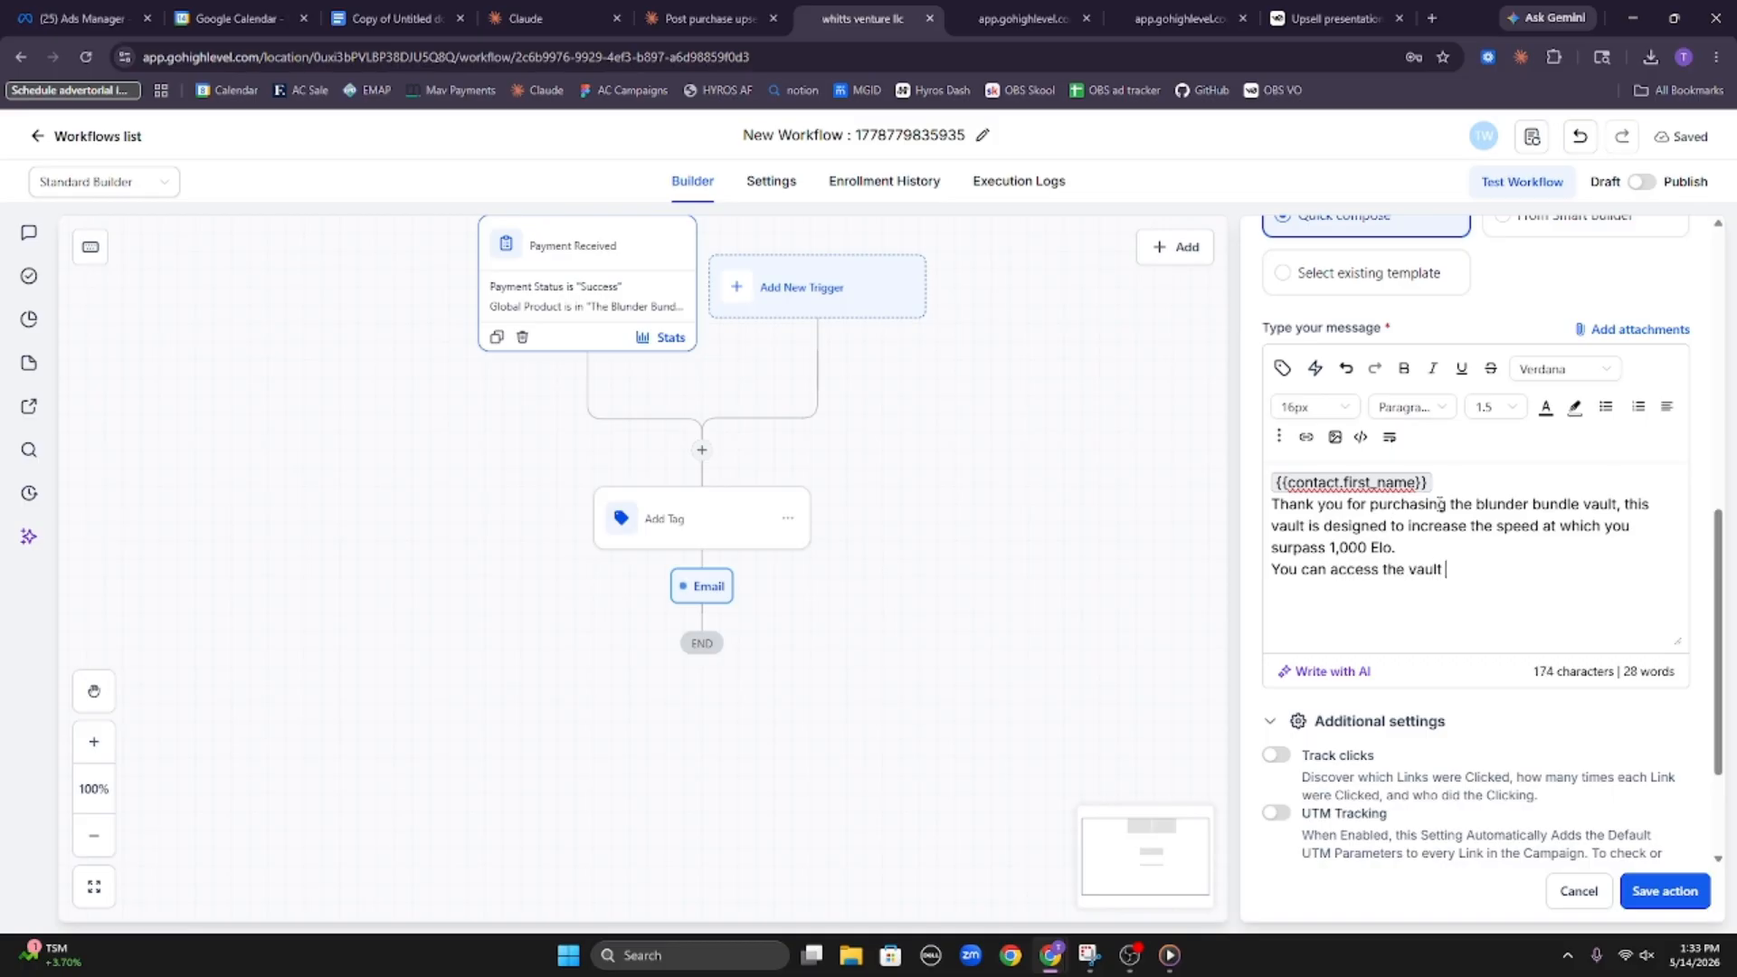
type(" by clicking here.")
double_click(1546, 567)
left_click(1558, 569)
Add a separate paragraph to the email message: "If you have any questions, feel free to reply to this email."
type("If you nee")
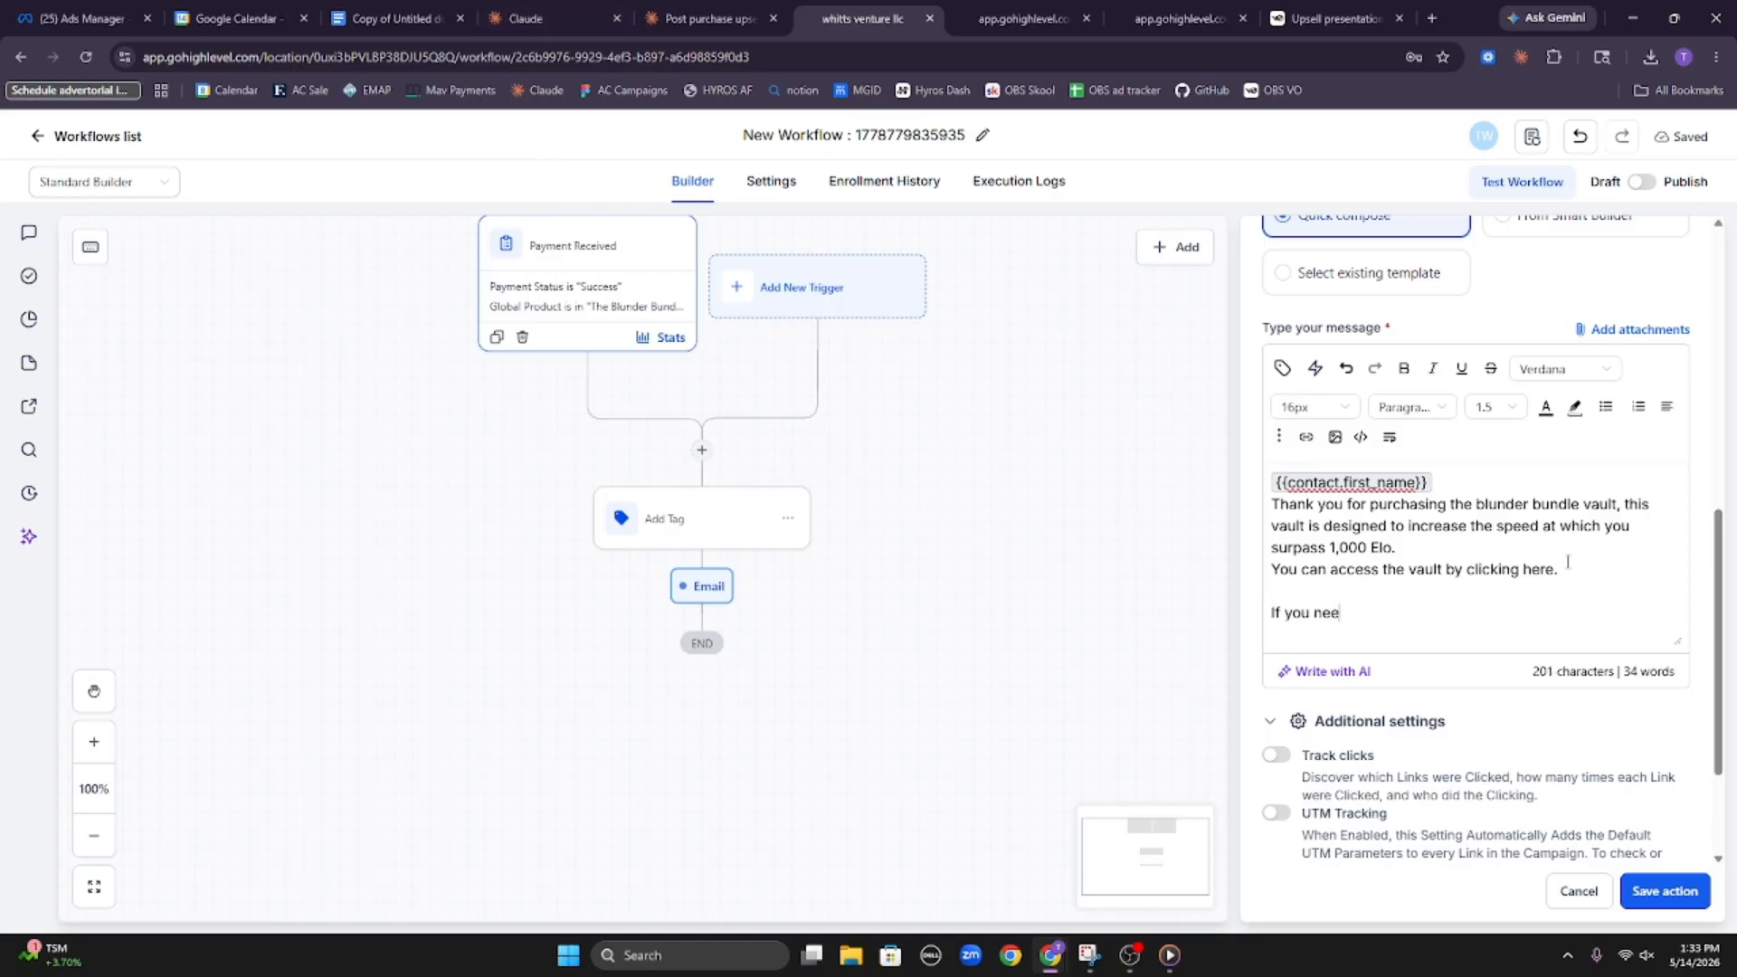
key("BackSpace")
key("BackSpace")
key("BackSpace")
type("have any quesitons, feel free to ")
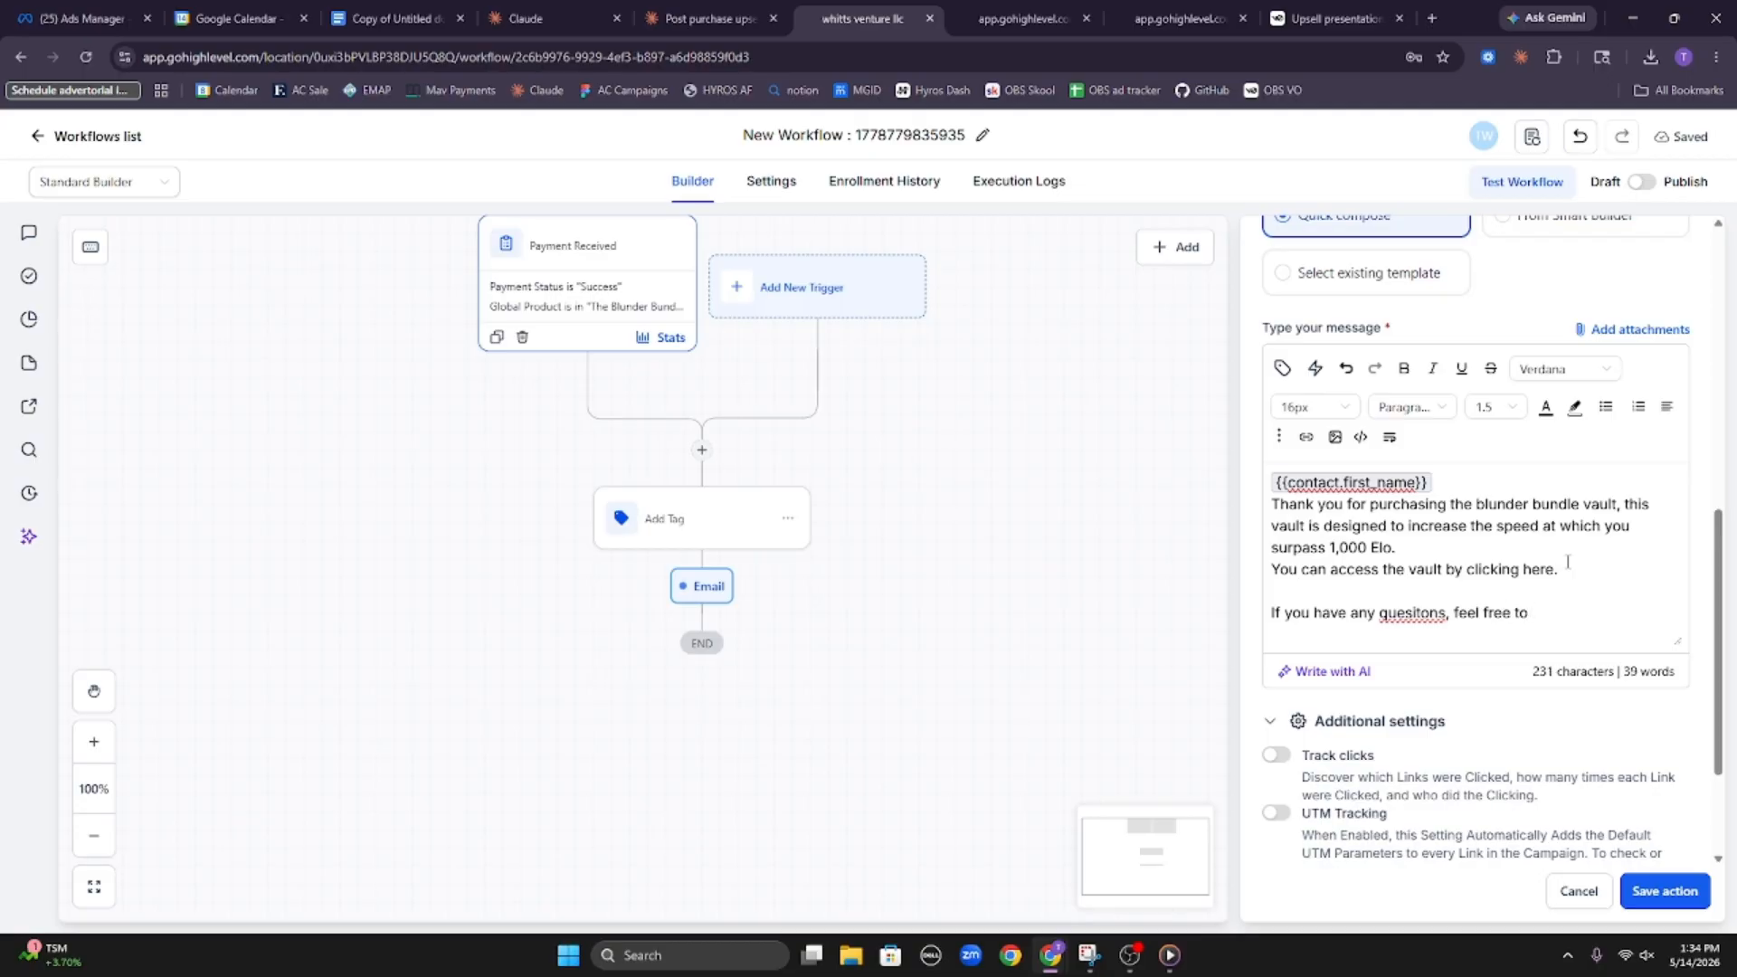
type("reply to this email.")
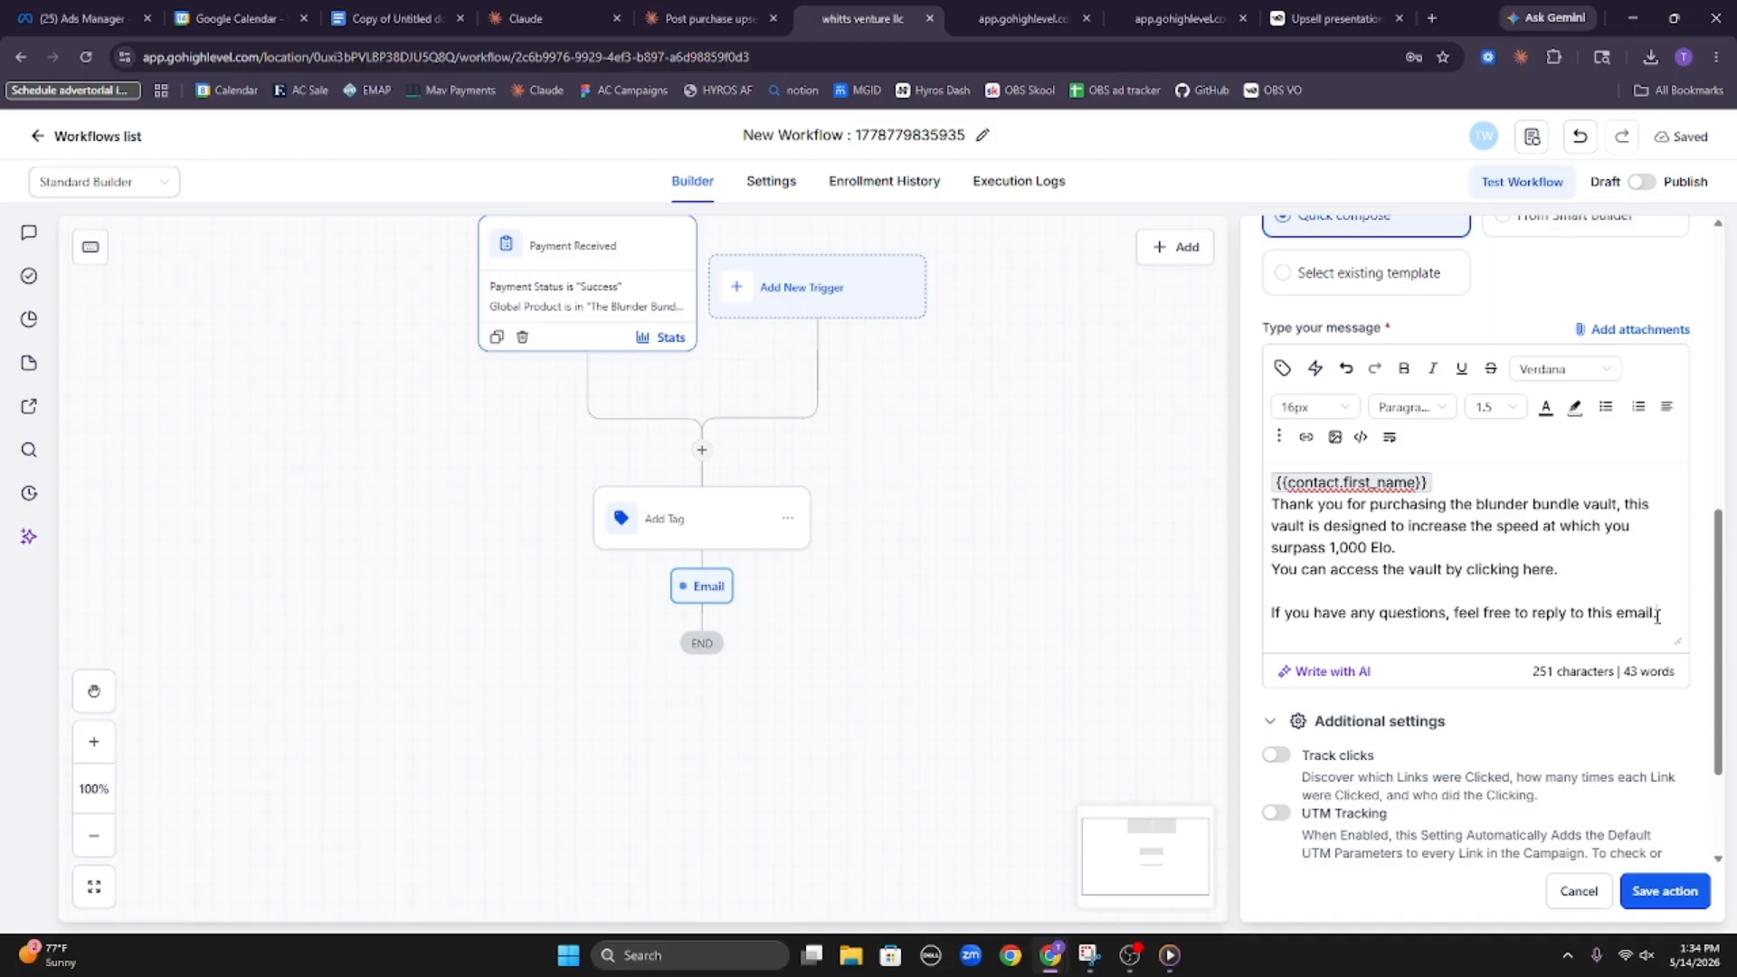
End the email message with the sign-off "Best," and the sender's first name on the line below
key("Return")
key("Return")
type("Best,")
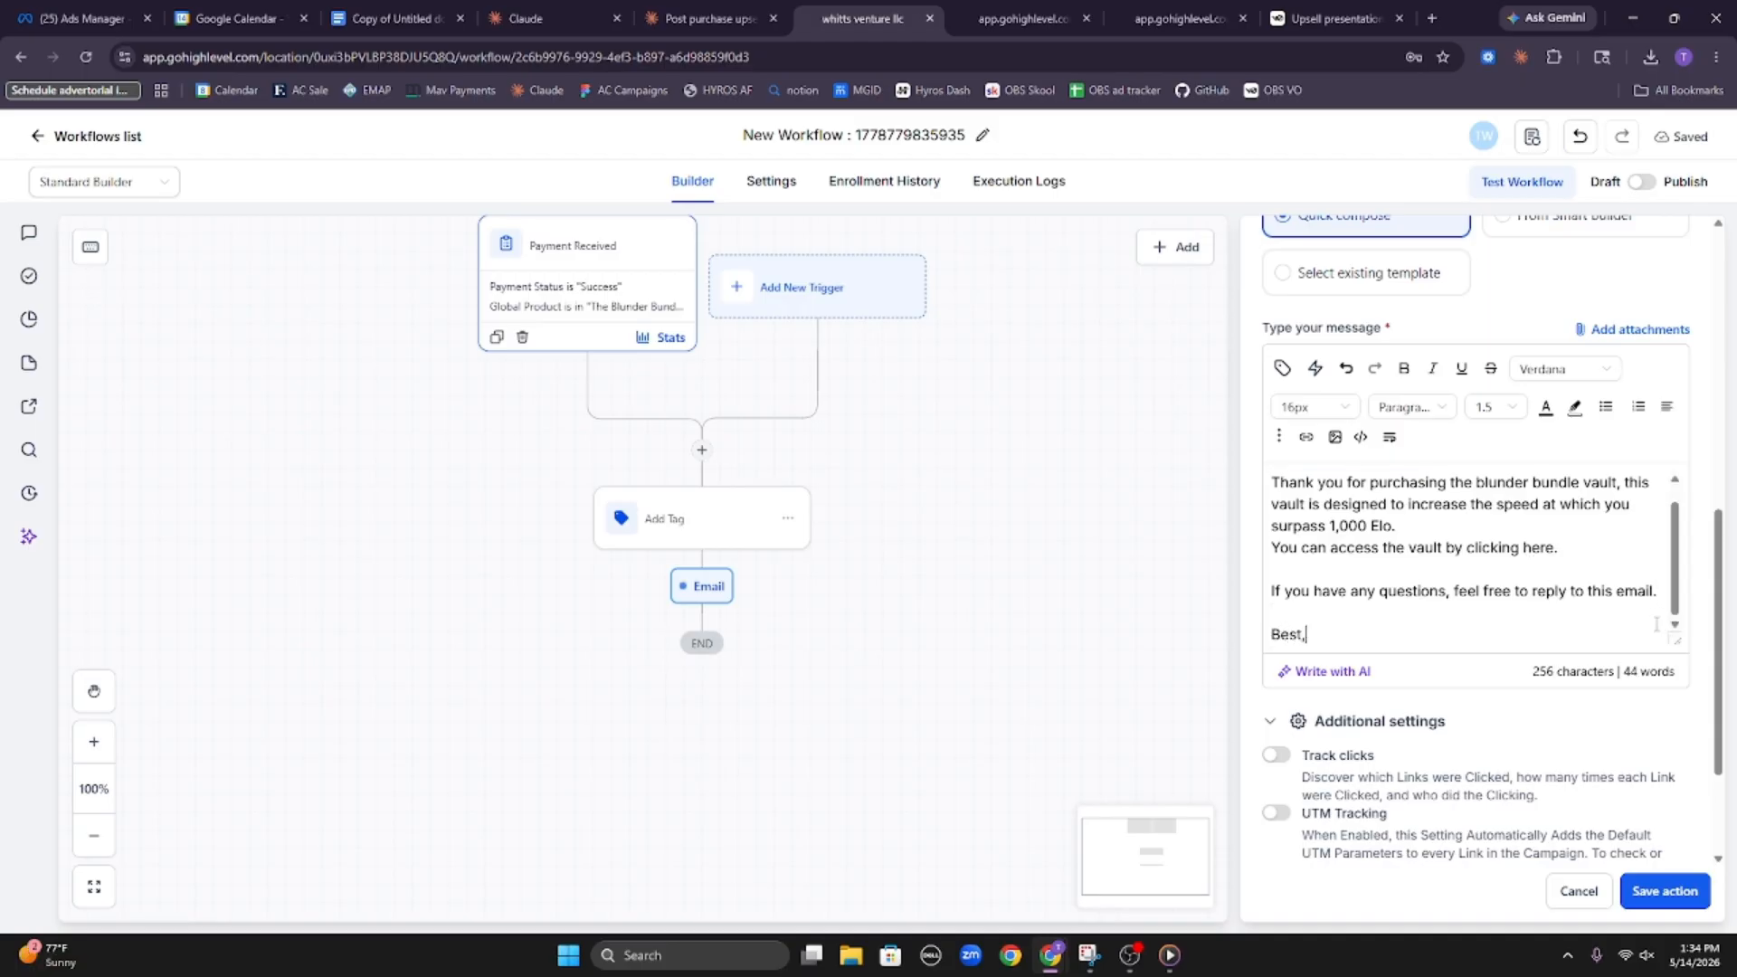
key("Return")
type("Tim")
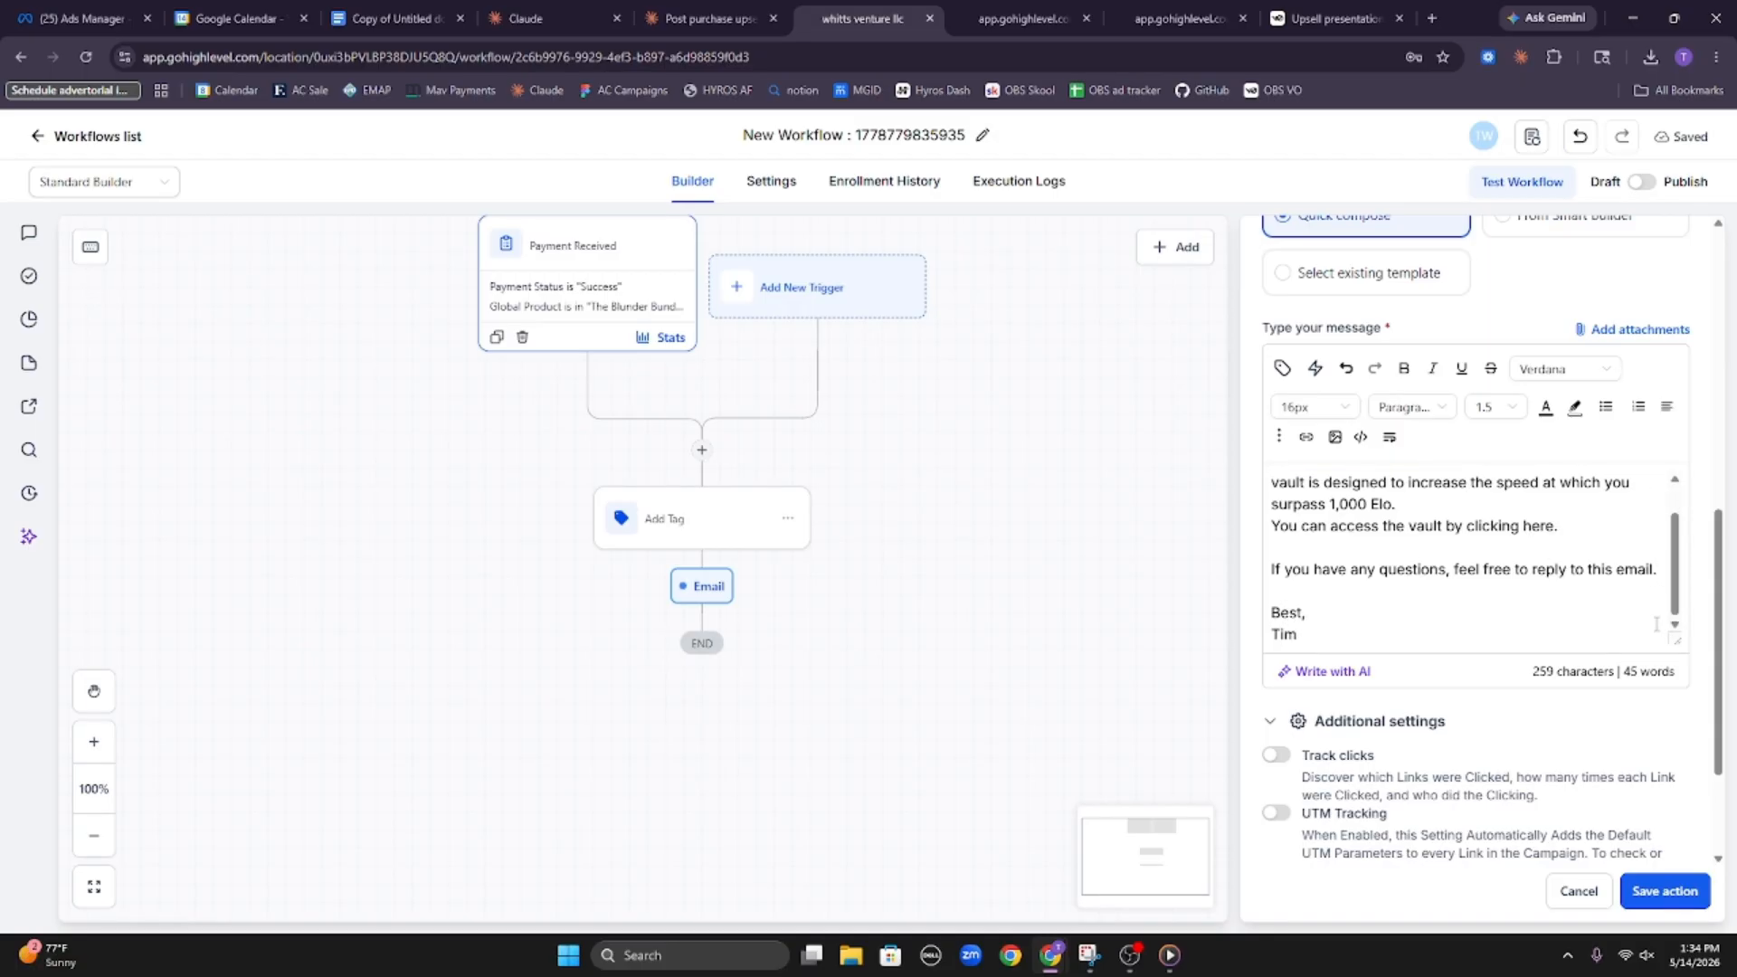
Insert blank lines after the greeting and after the opening paragraph of the email, and save the email action
scroll(1564, 504, "up", 1)
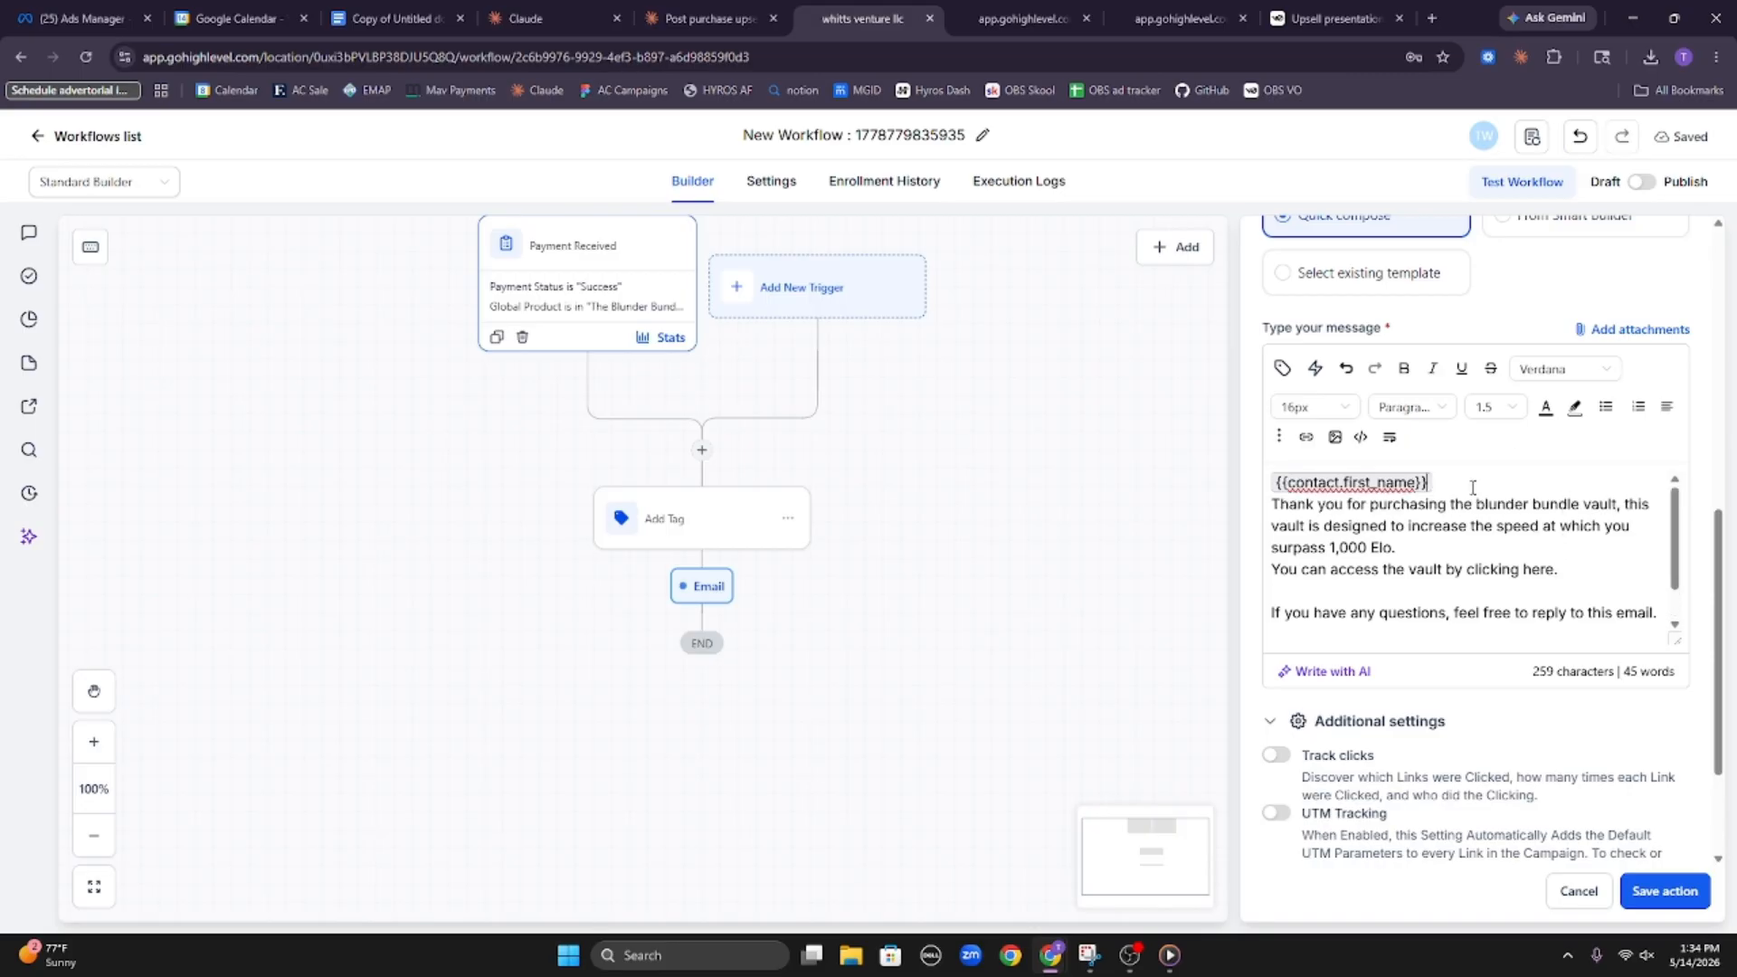
key("Return")
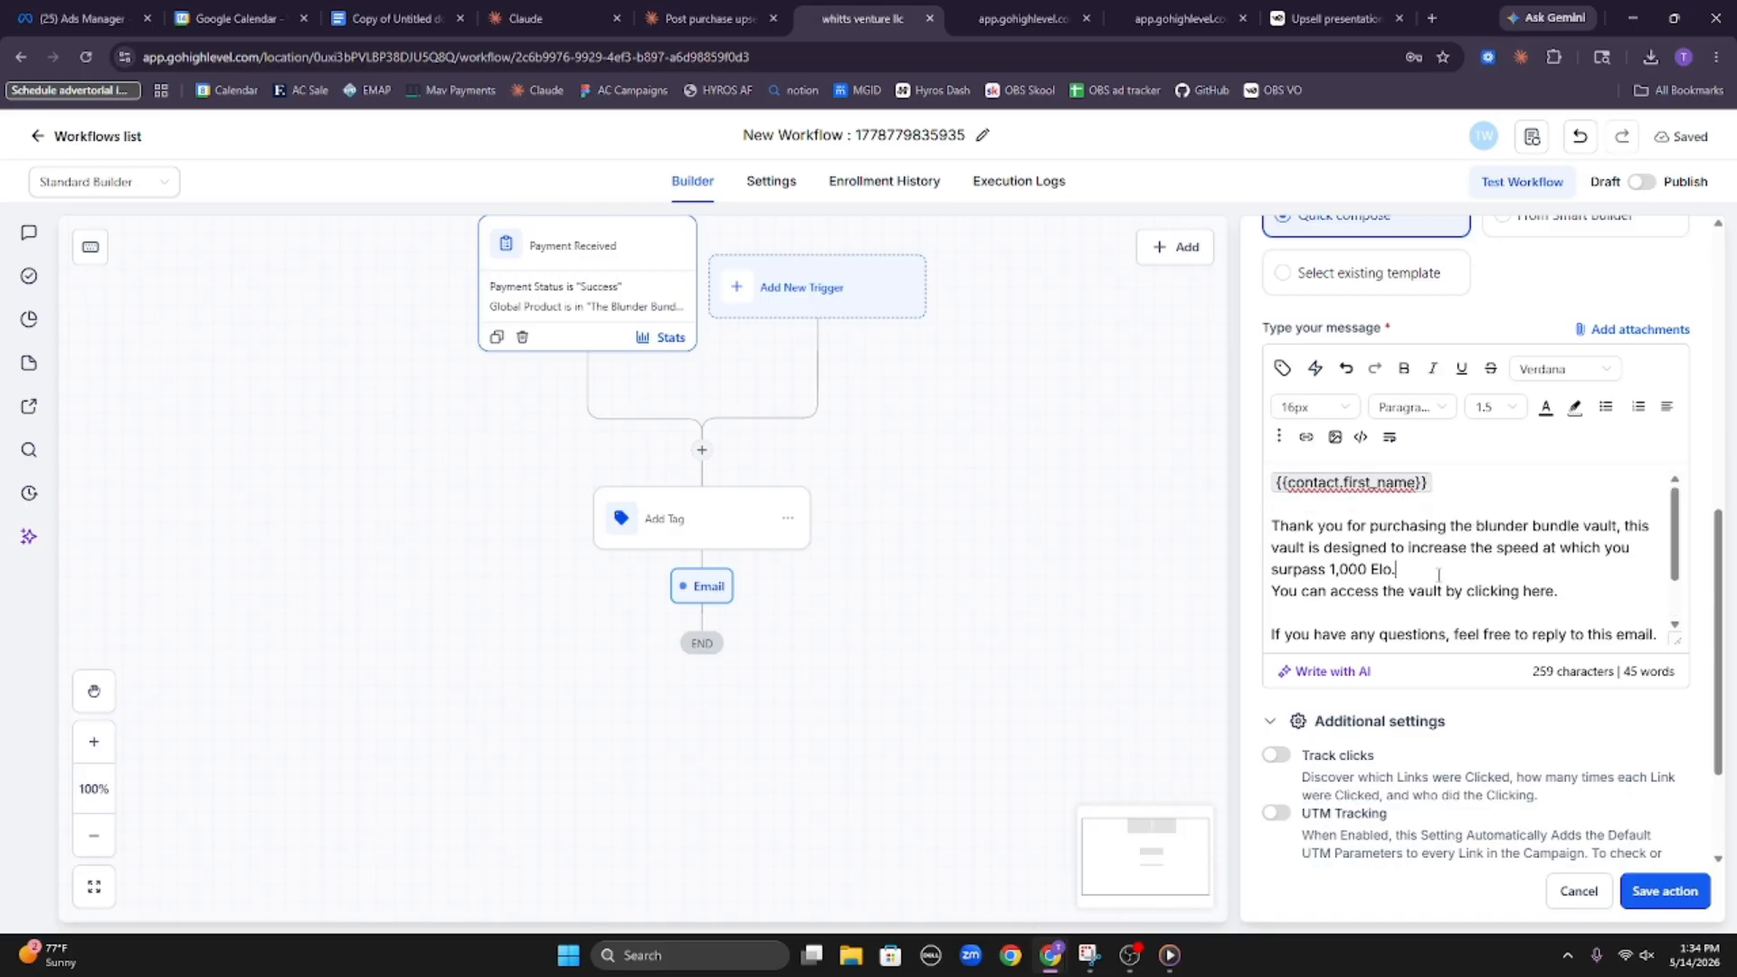
key("Return")
scroll(1443, 579, "down", 5)
scroll(1493, 633, "up", 5)
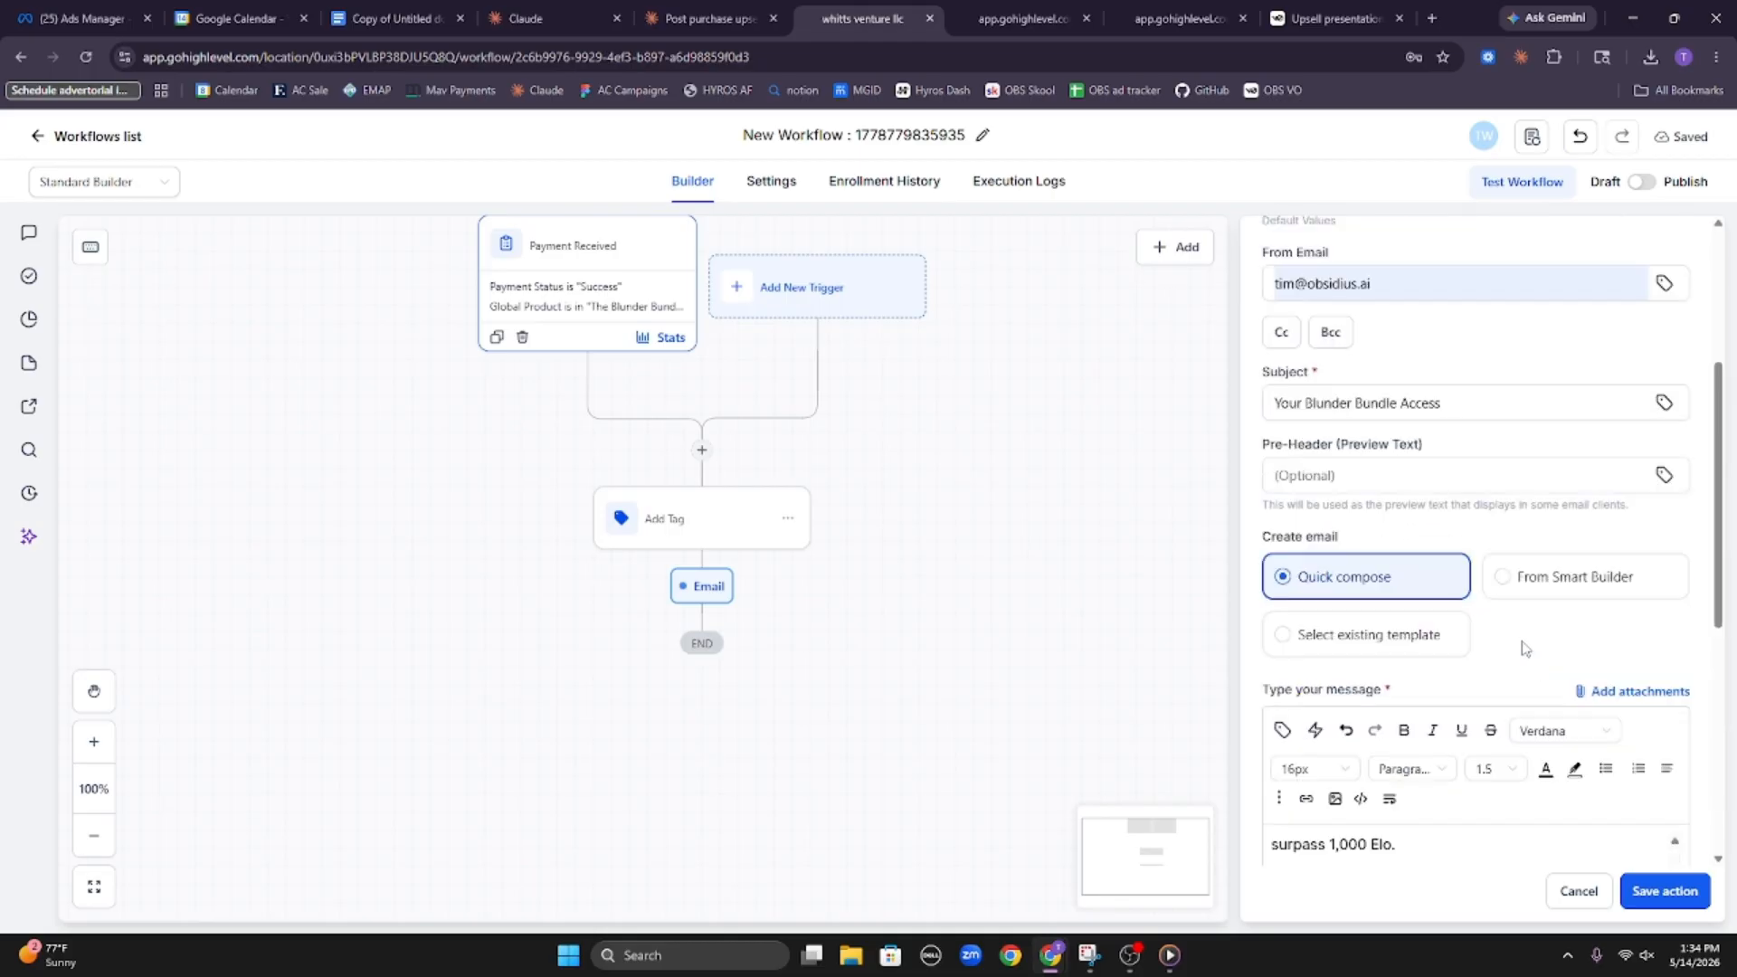
scroll(1519, 660, "down", 6)
left_click(1657, 891)
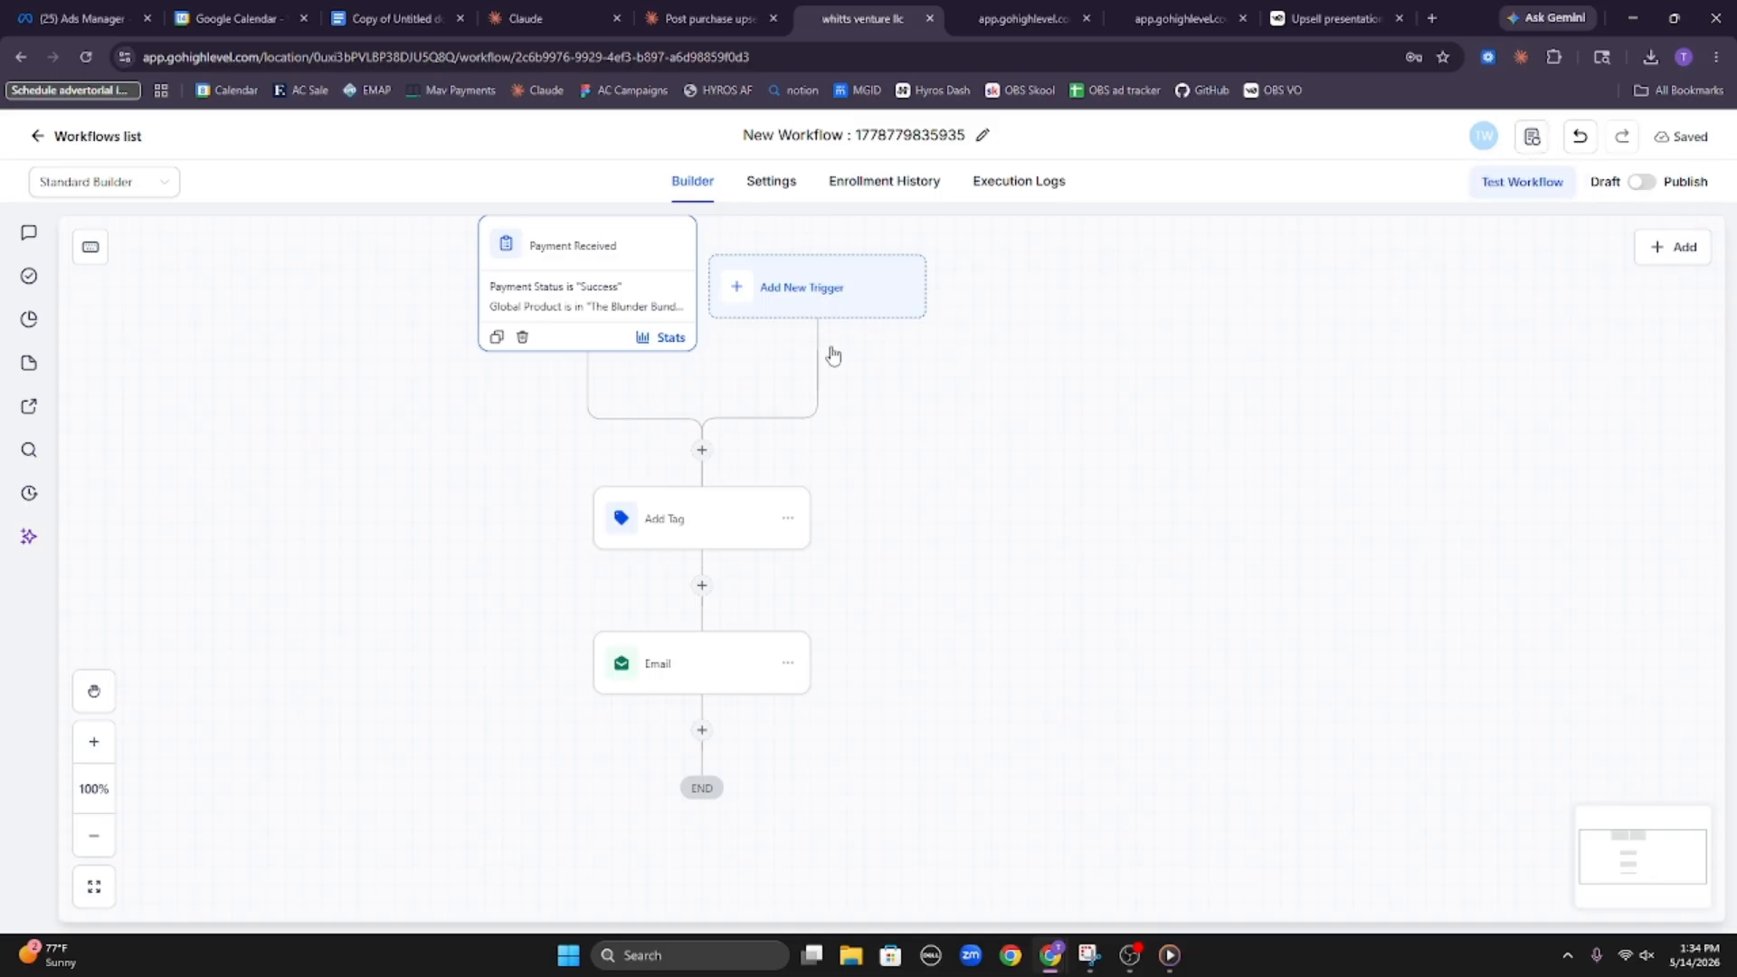
Rename the workflow as "Blunder bundle delivery"
left_click(851, 136)
triple_click(851, 135)
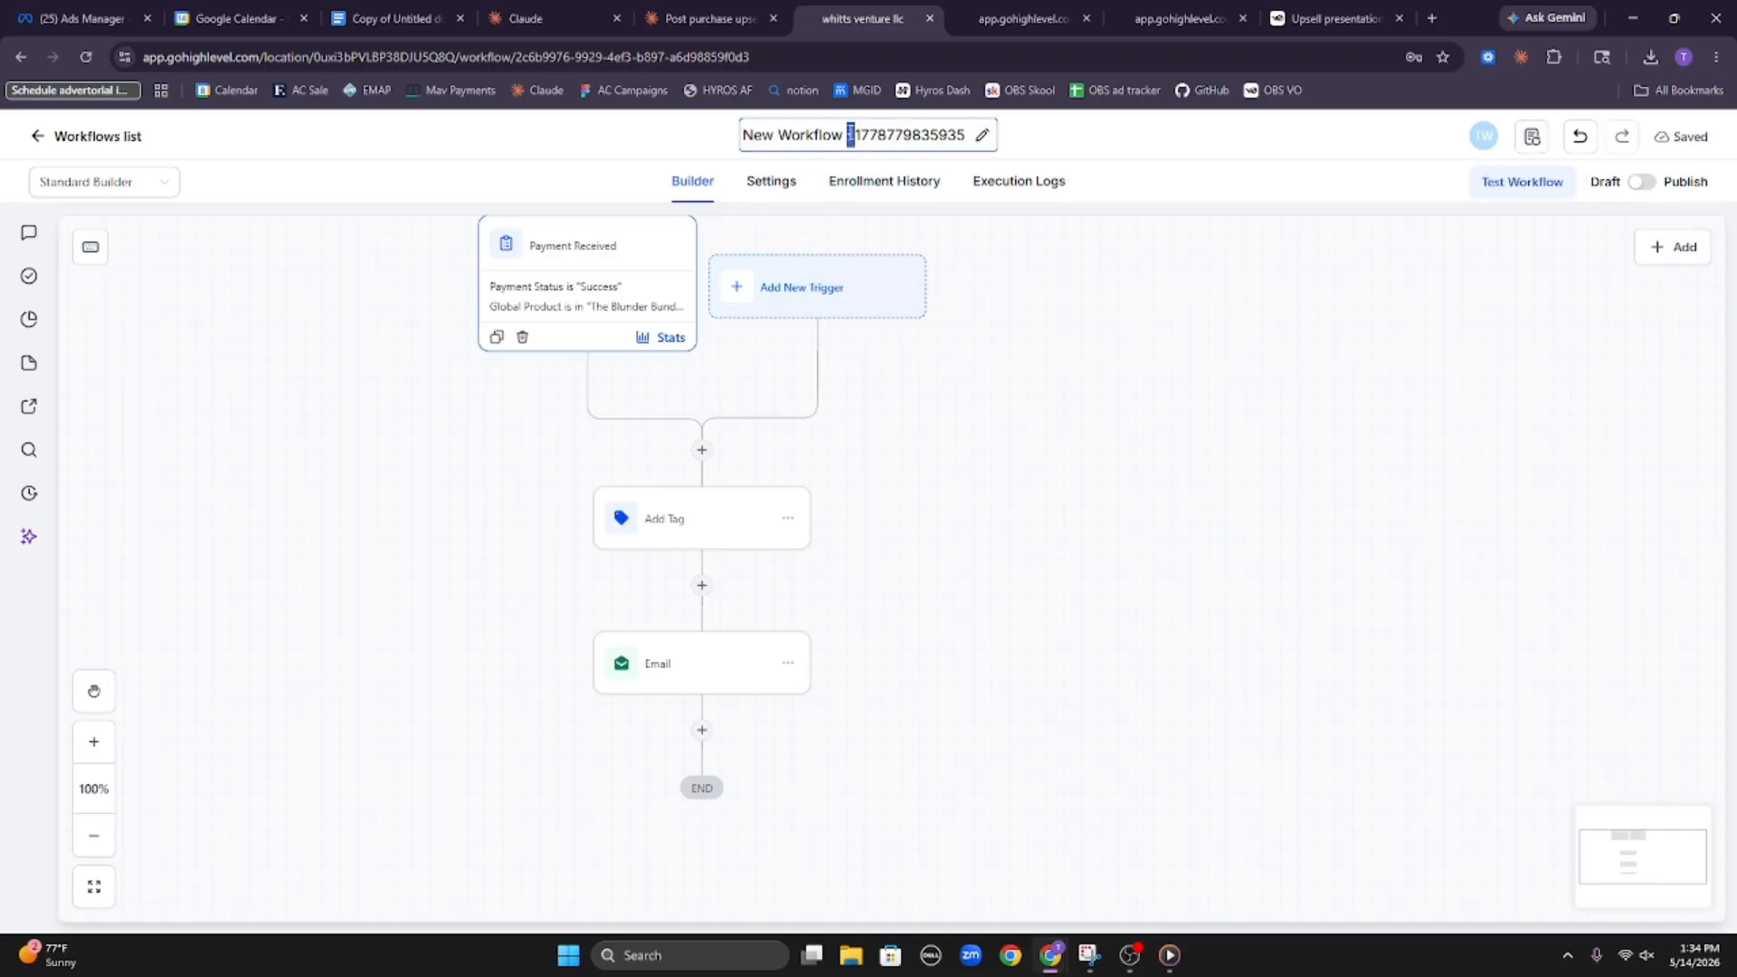
type("Blun")
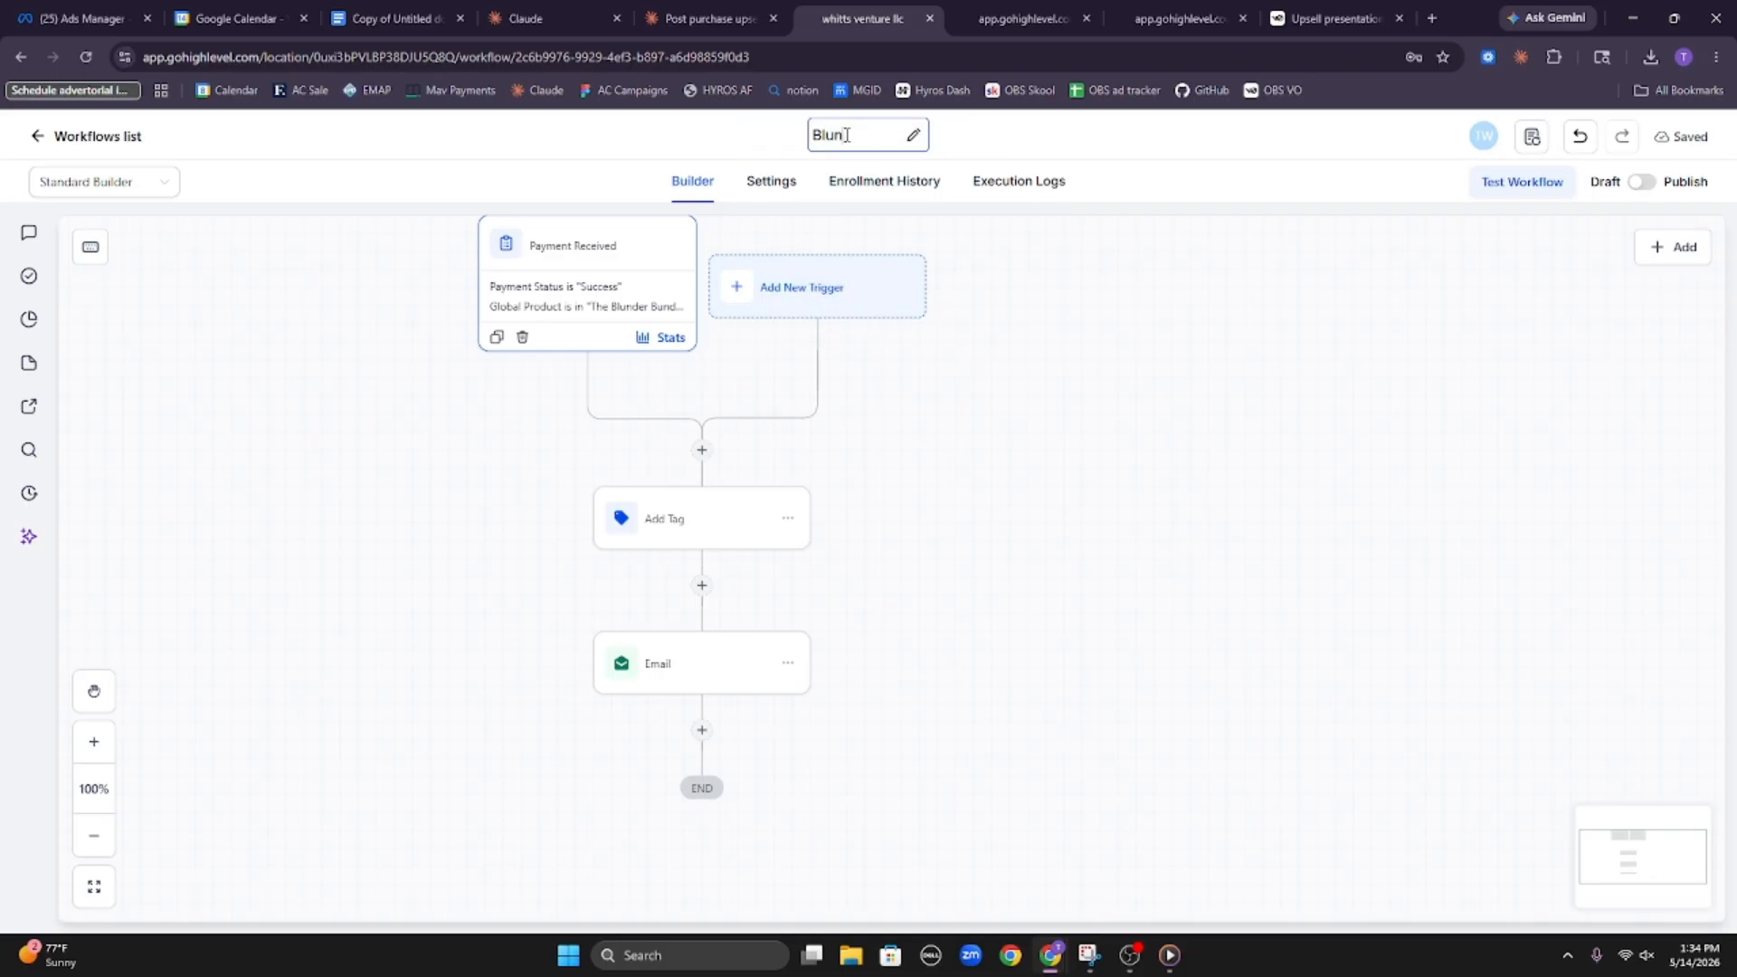
type("der bundle del")
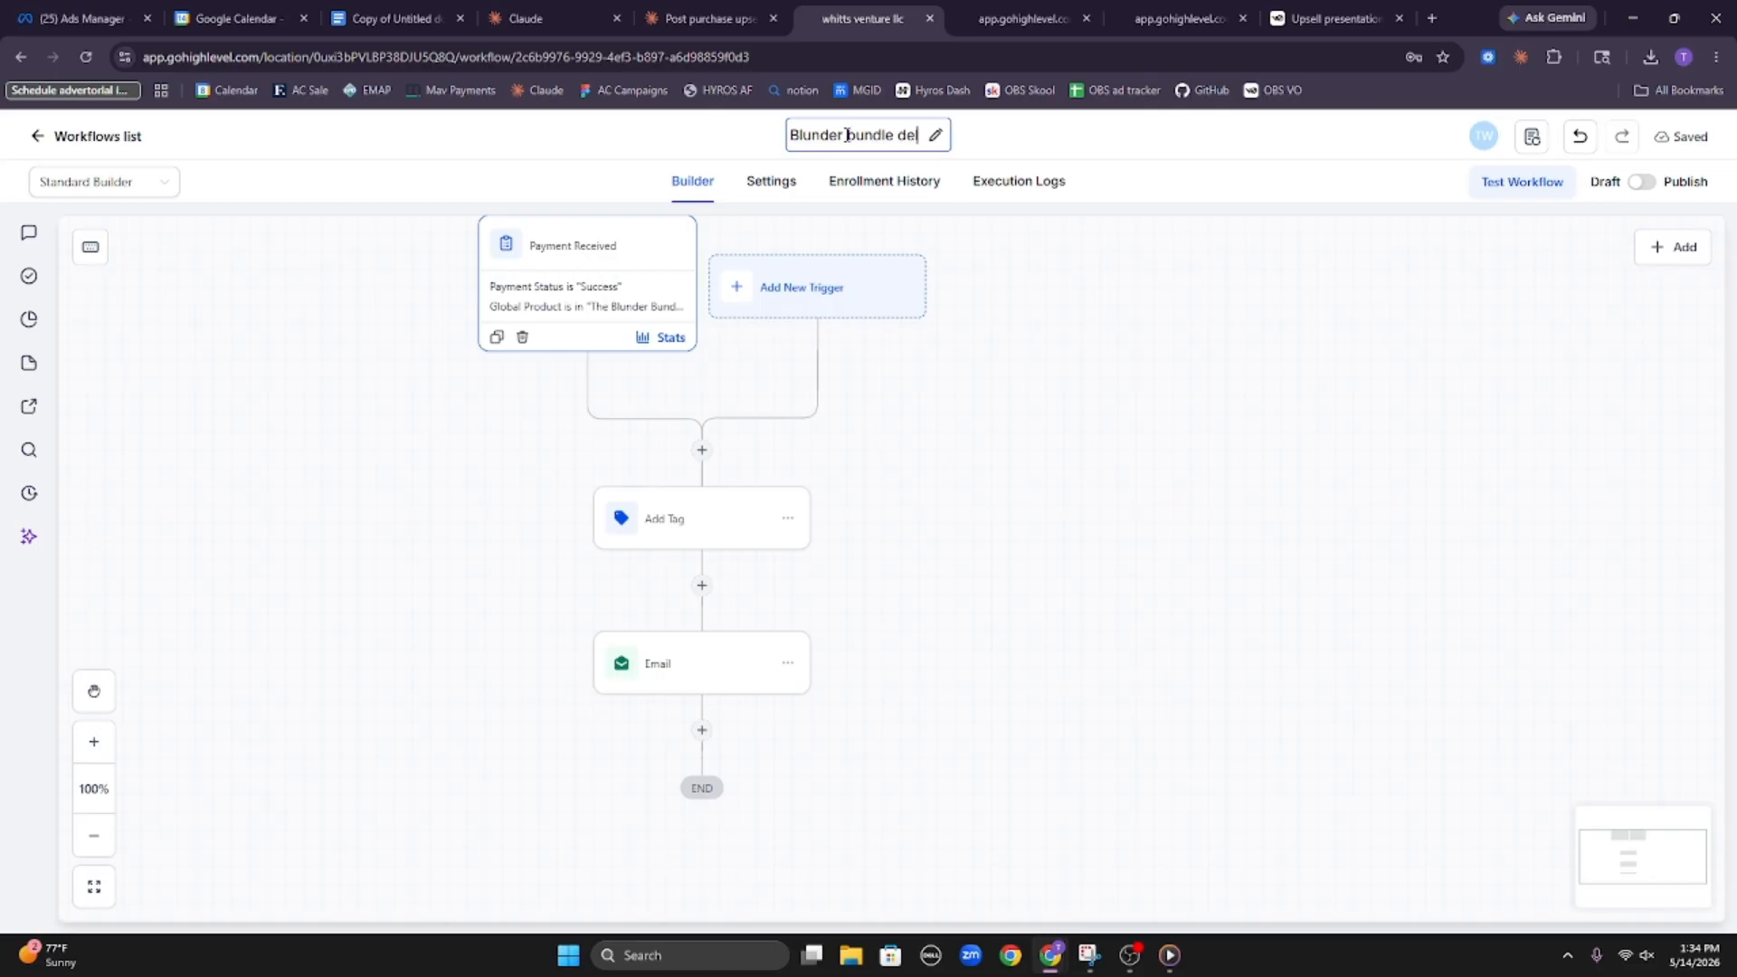
type("ivery")
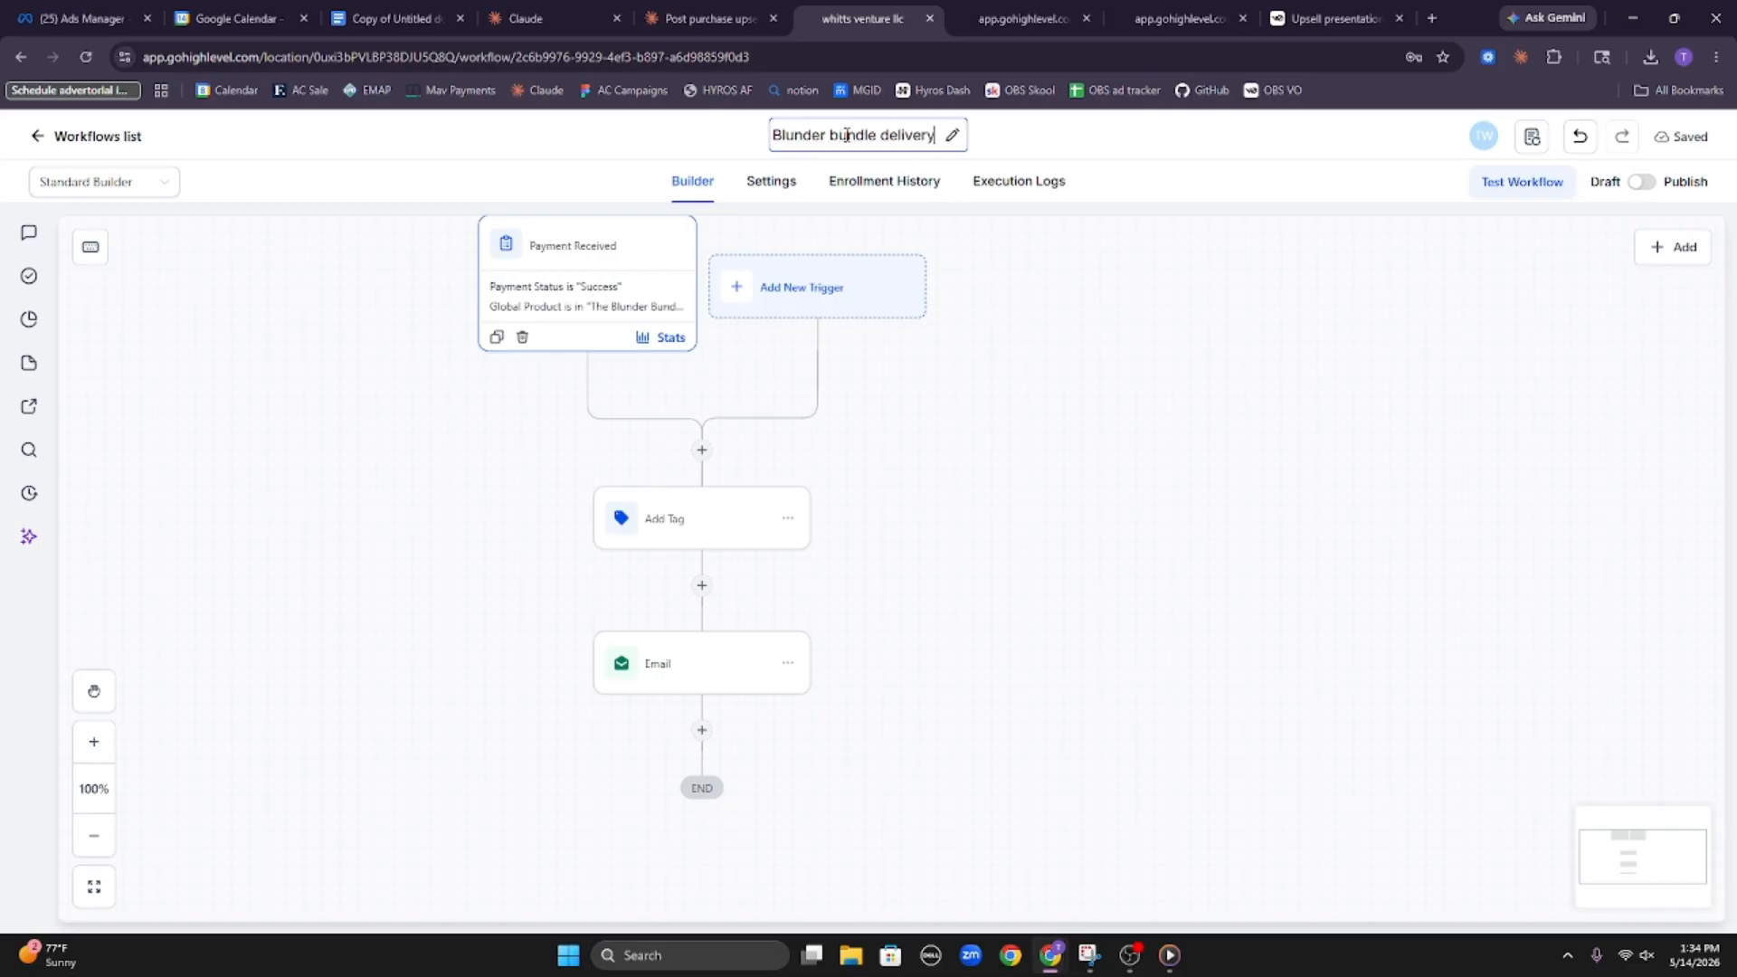
left_click(1357, 143)
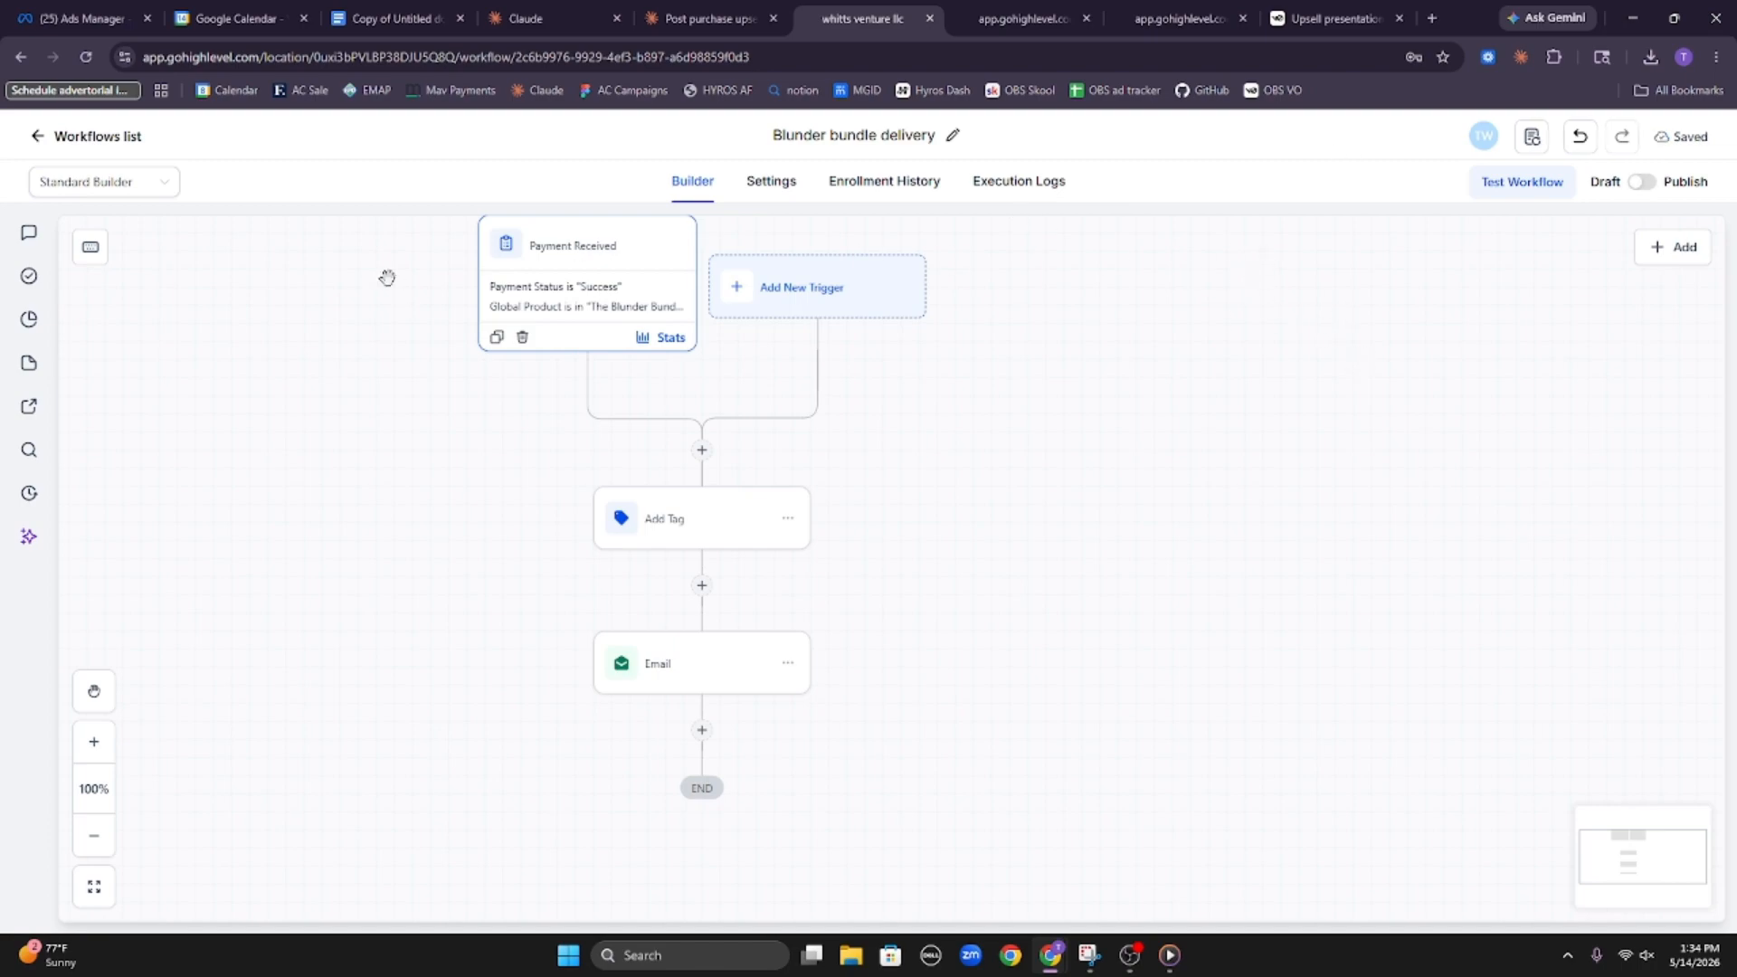
Review the settings of the Payment Received trigger, the Add Tag action and the Email action, closing the Email action with a save
left_click(601, 288)
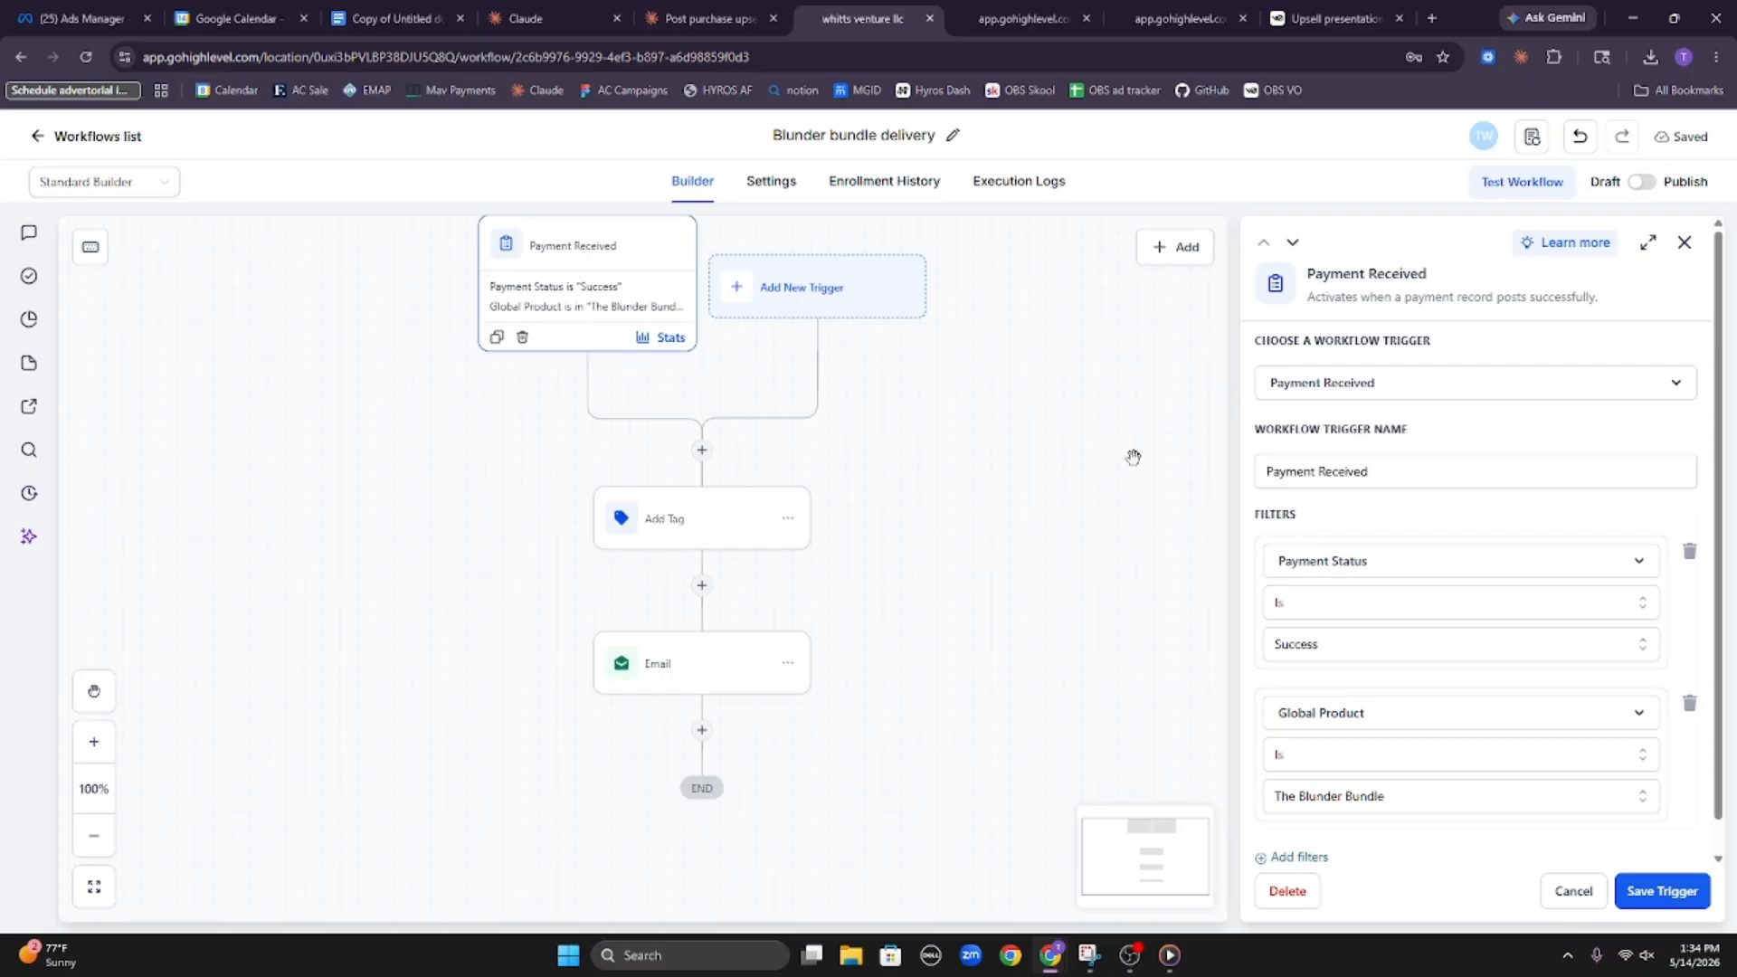
scroll(1357, 690, "down", 1)
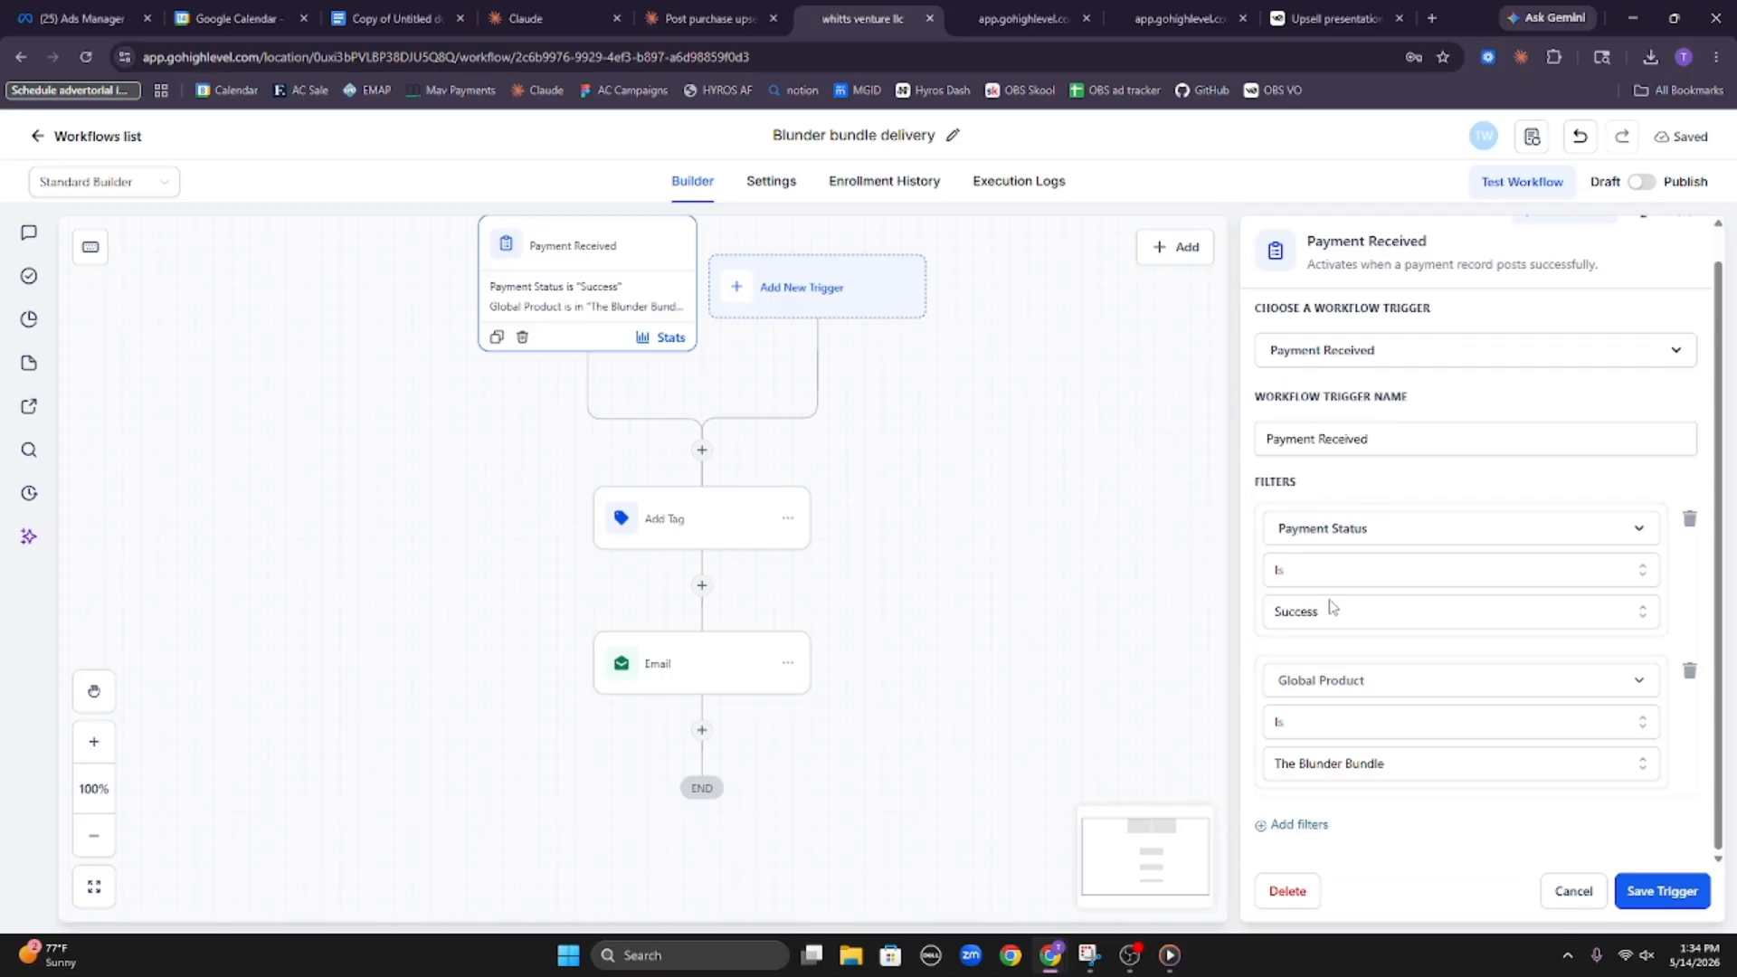
left_click_drag(1275, 528, 1371, 530)
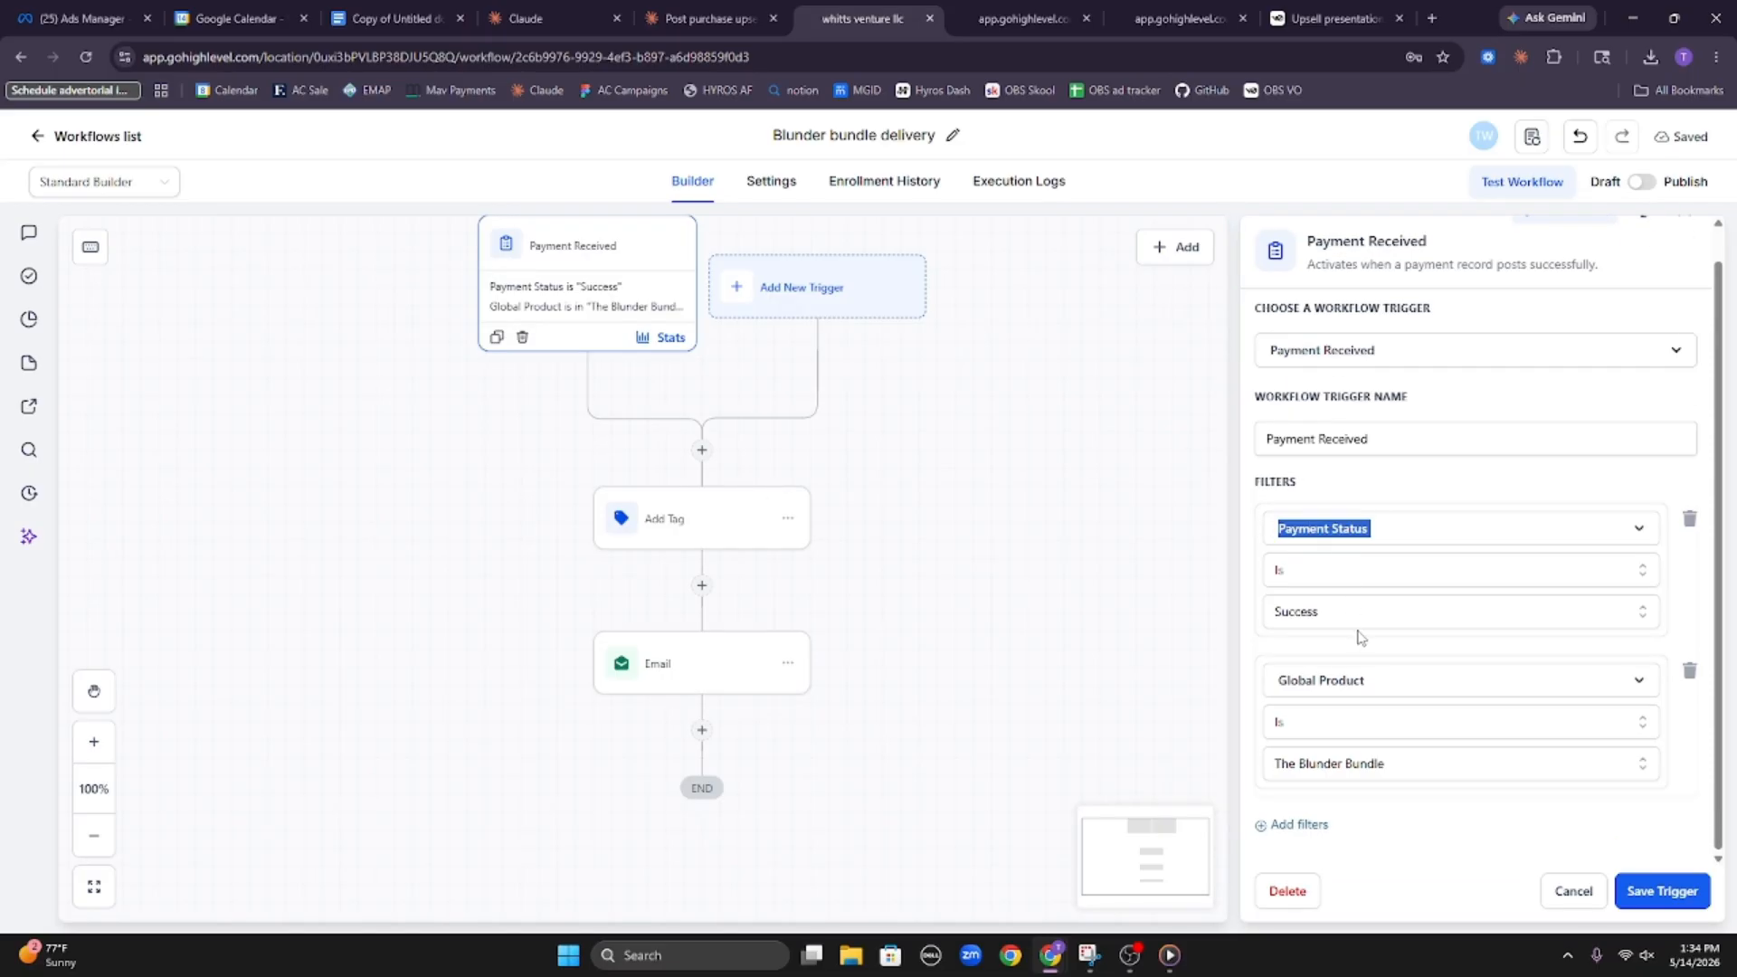
left_click(1298, 644)
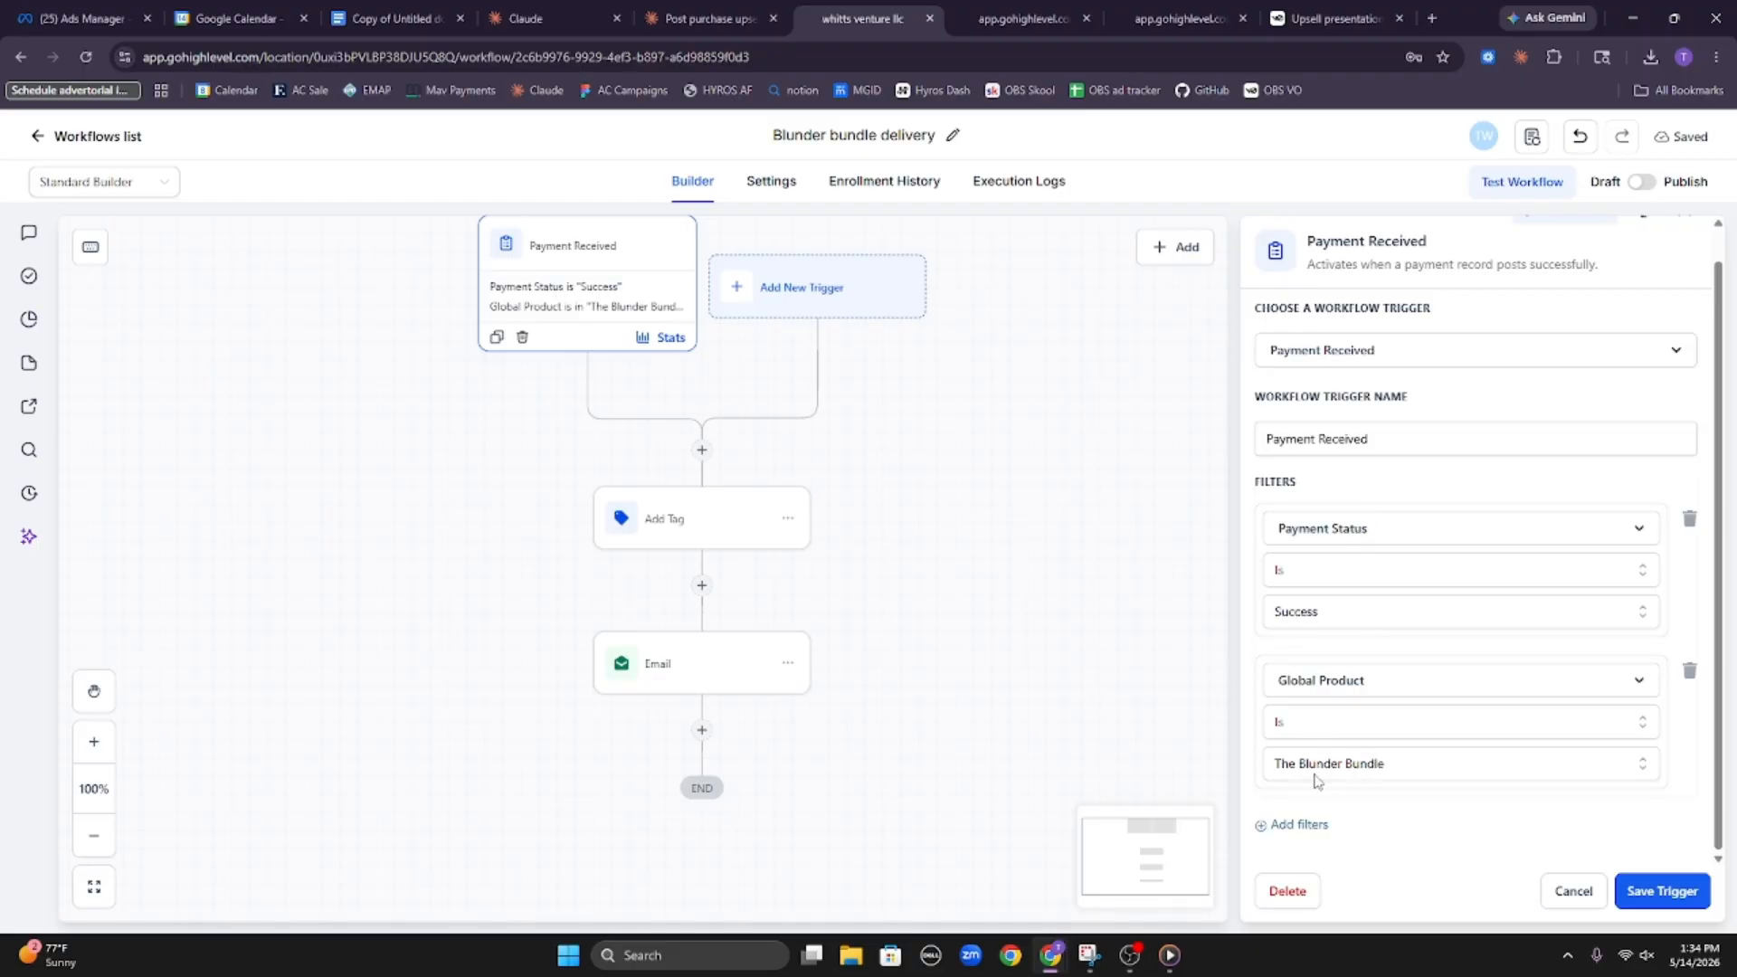
left_click(723, 534)
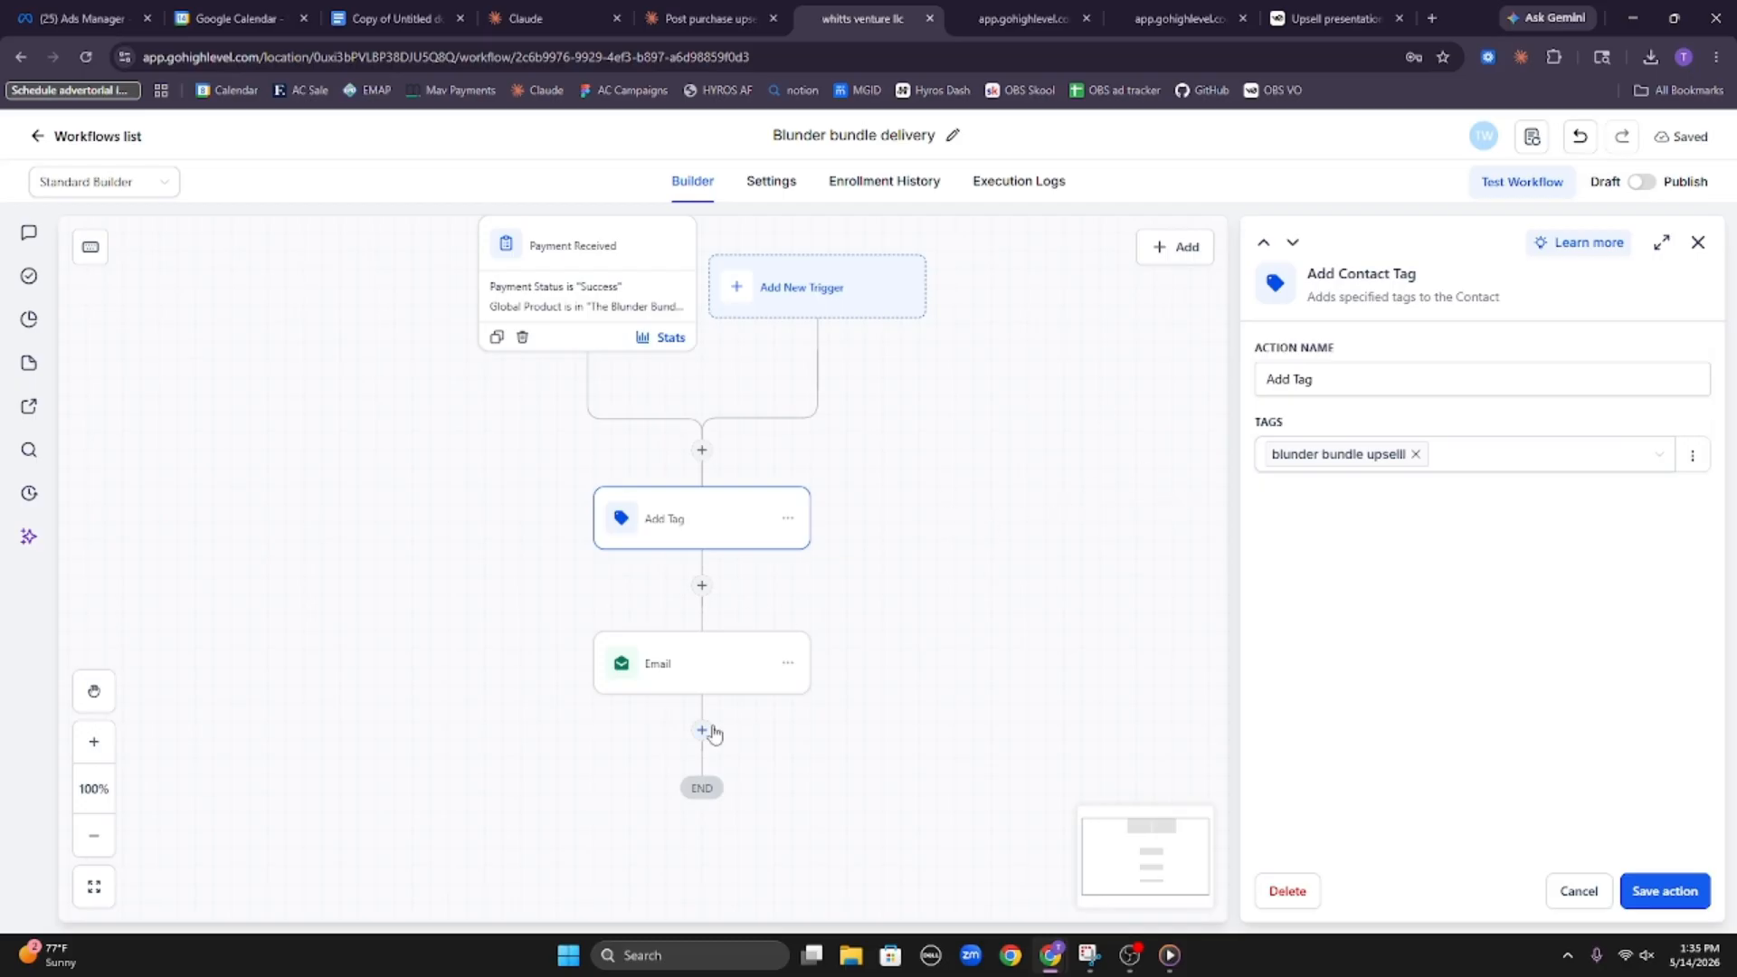
left_click(716, 676)
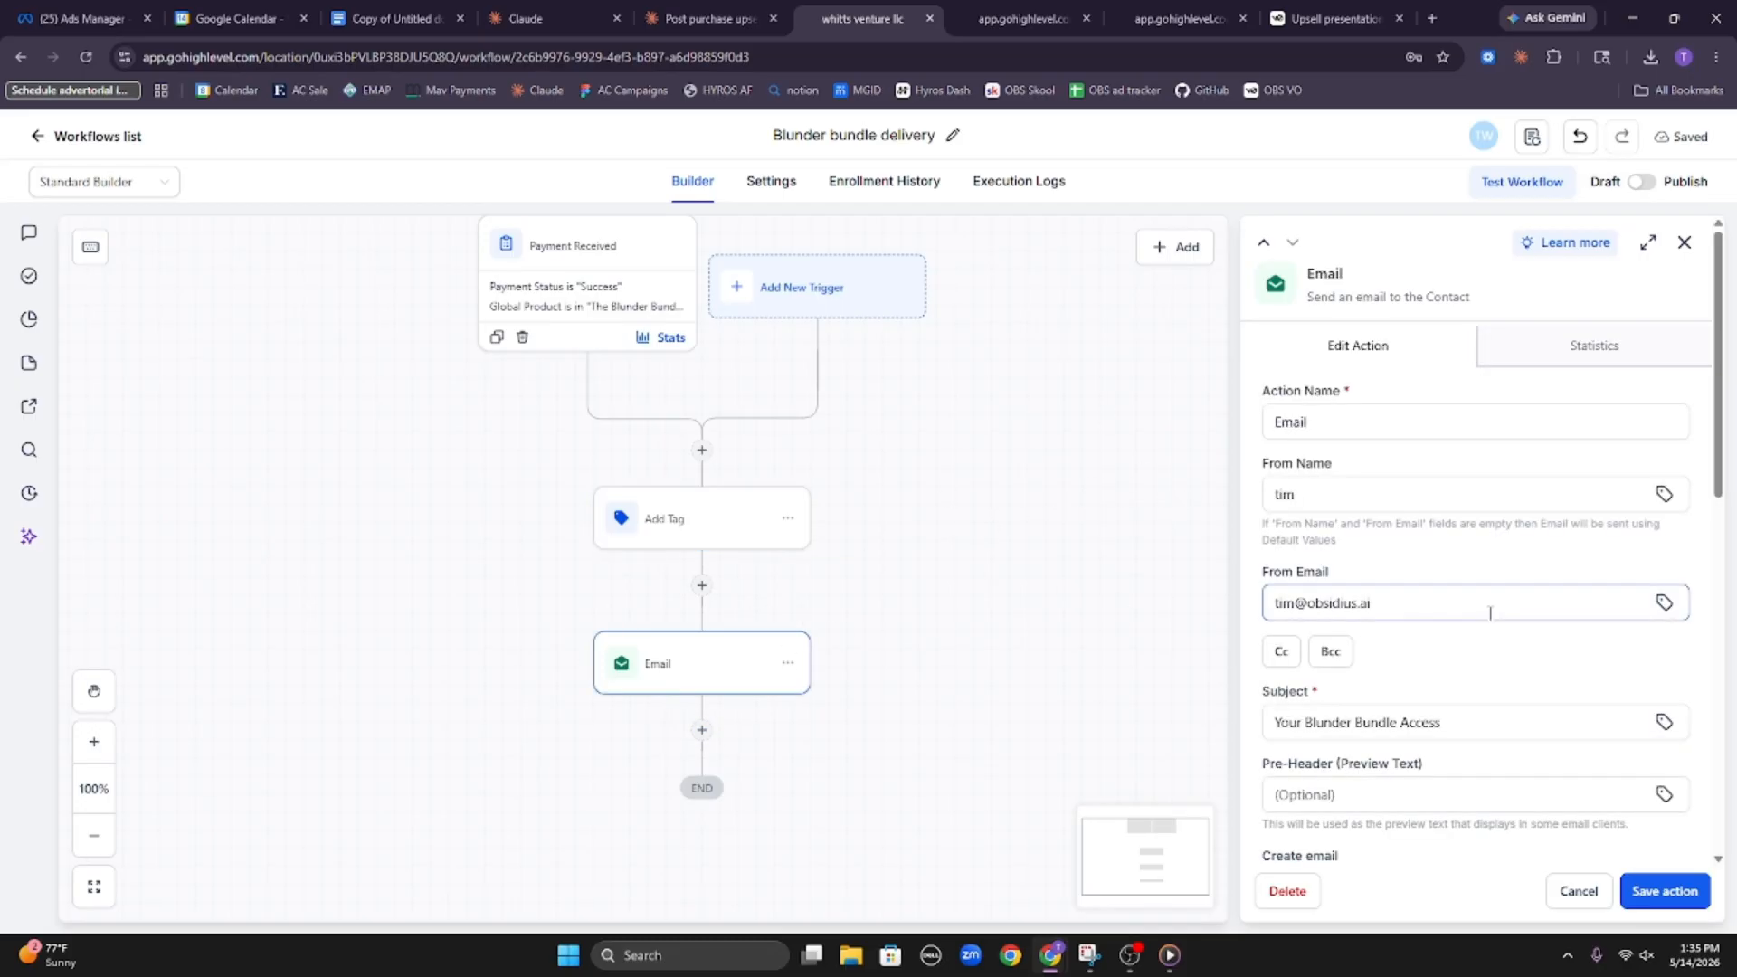
left_click(1663, 891)
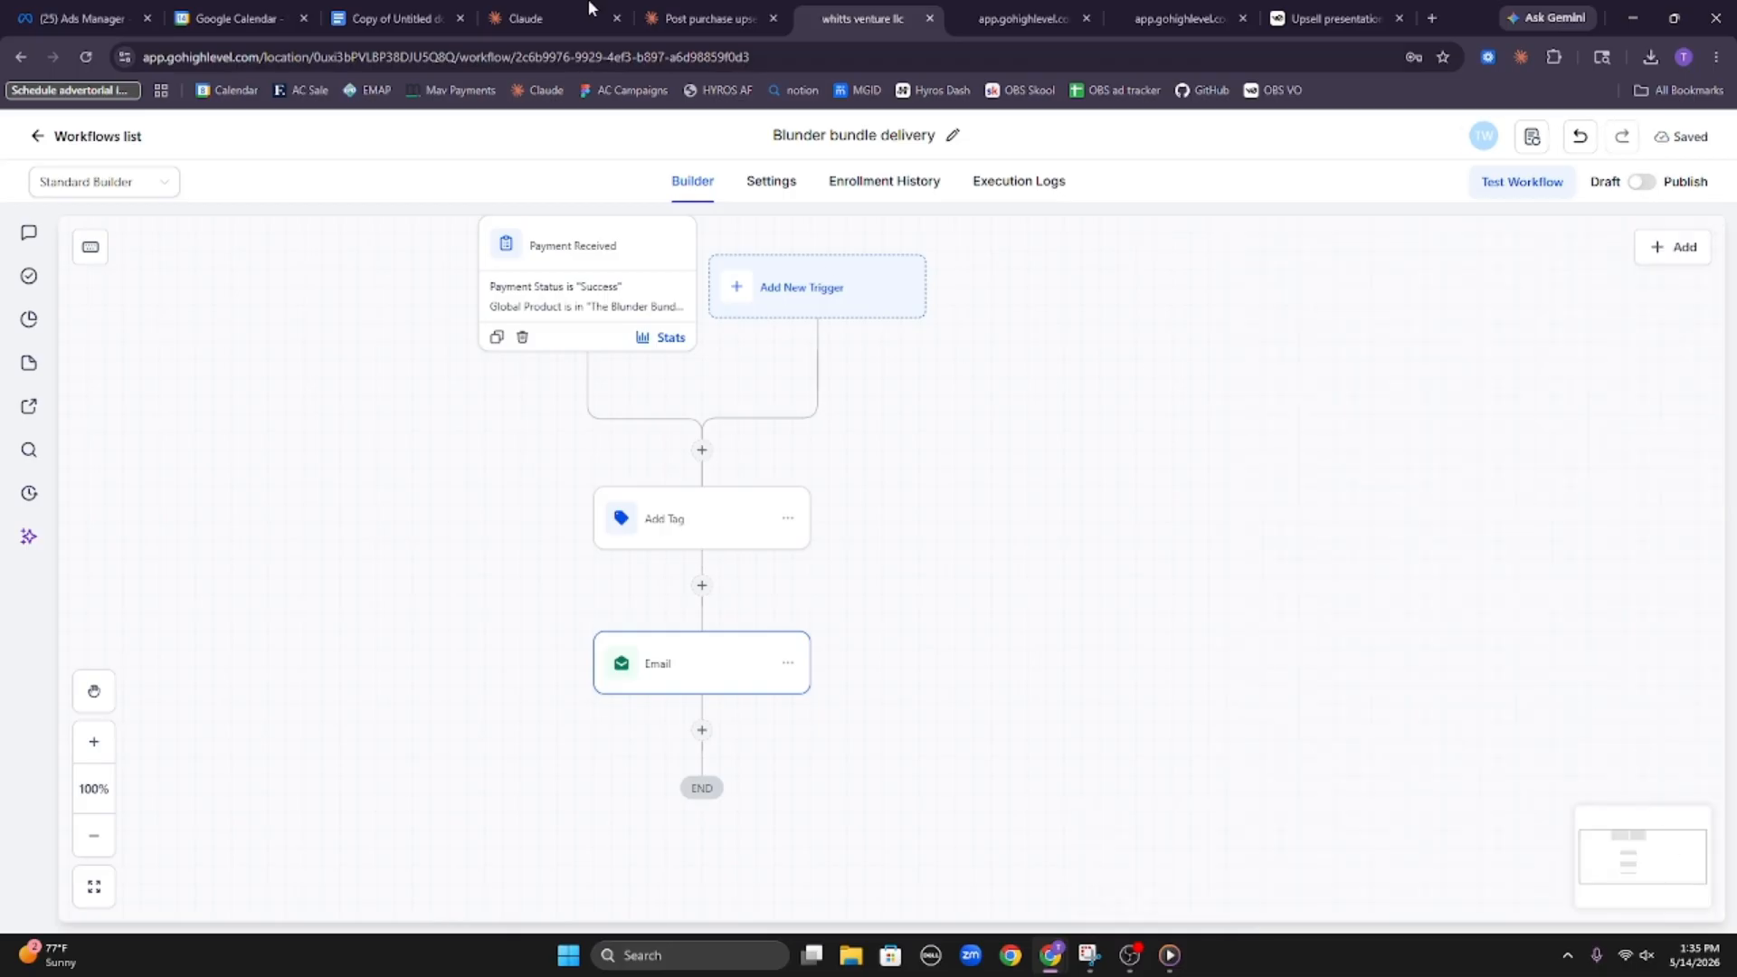
Switch to the Claude chat, expand the pattern database rebuild details and open the remaining PDF 1 patterns file, dismissing the notification
left_click(546, 12)
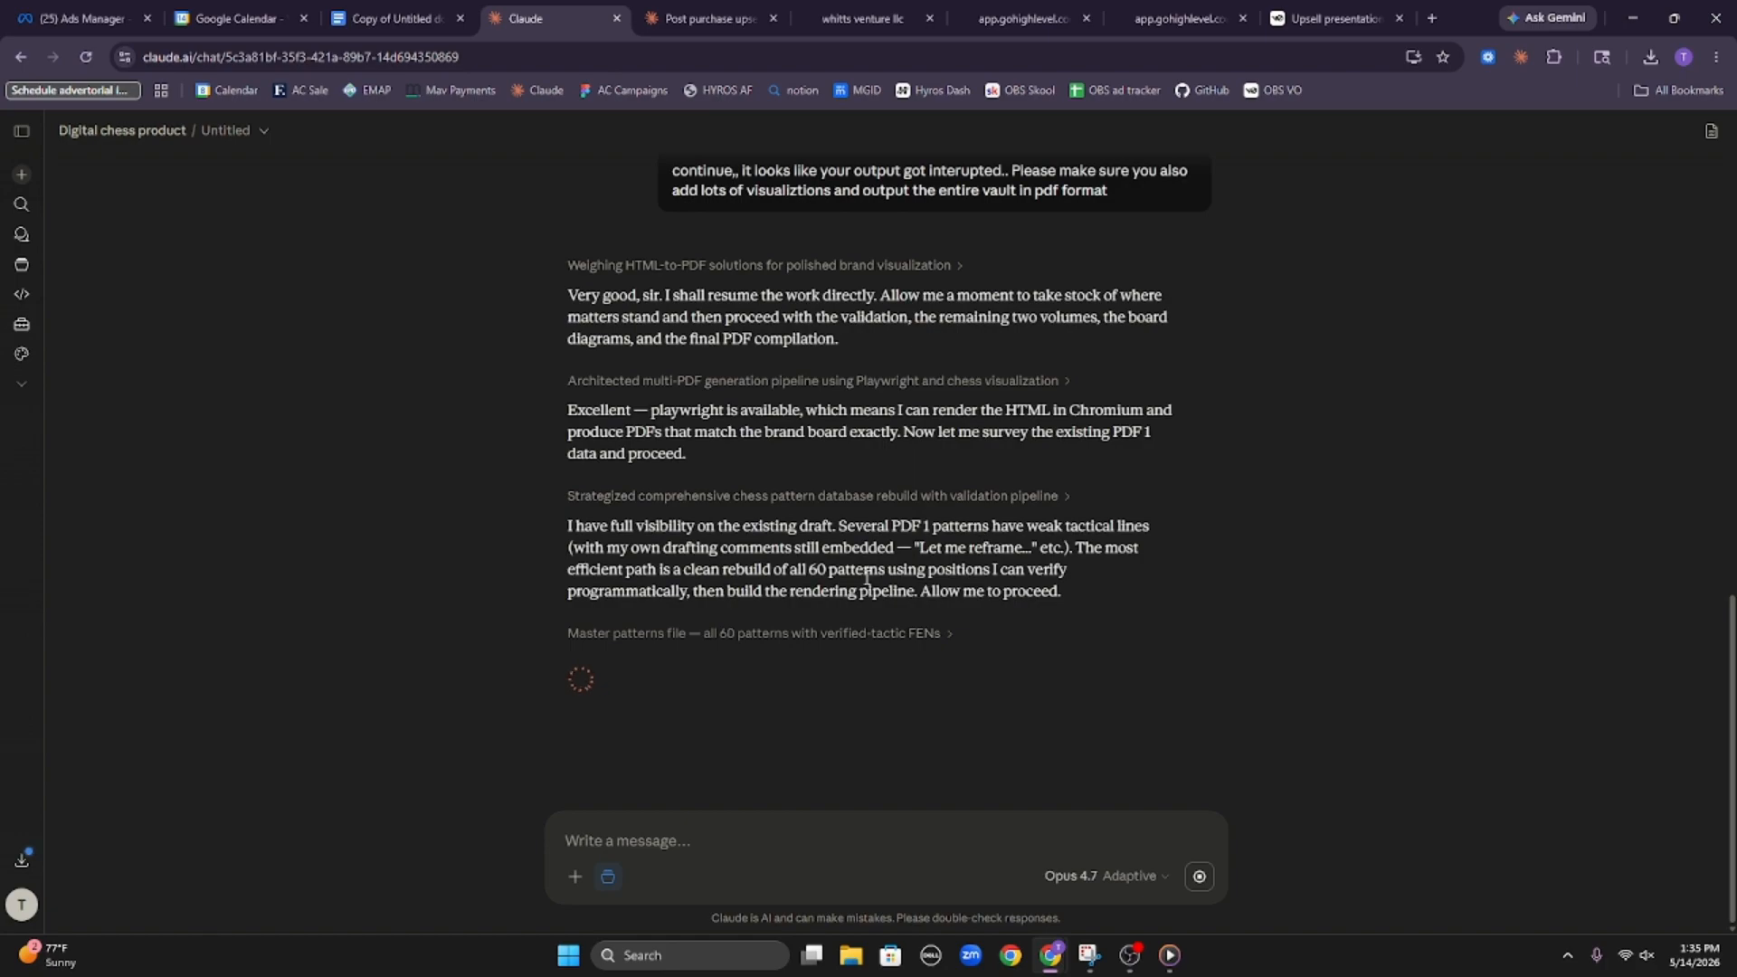
left_click(801, 497)
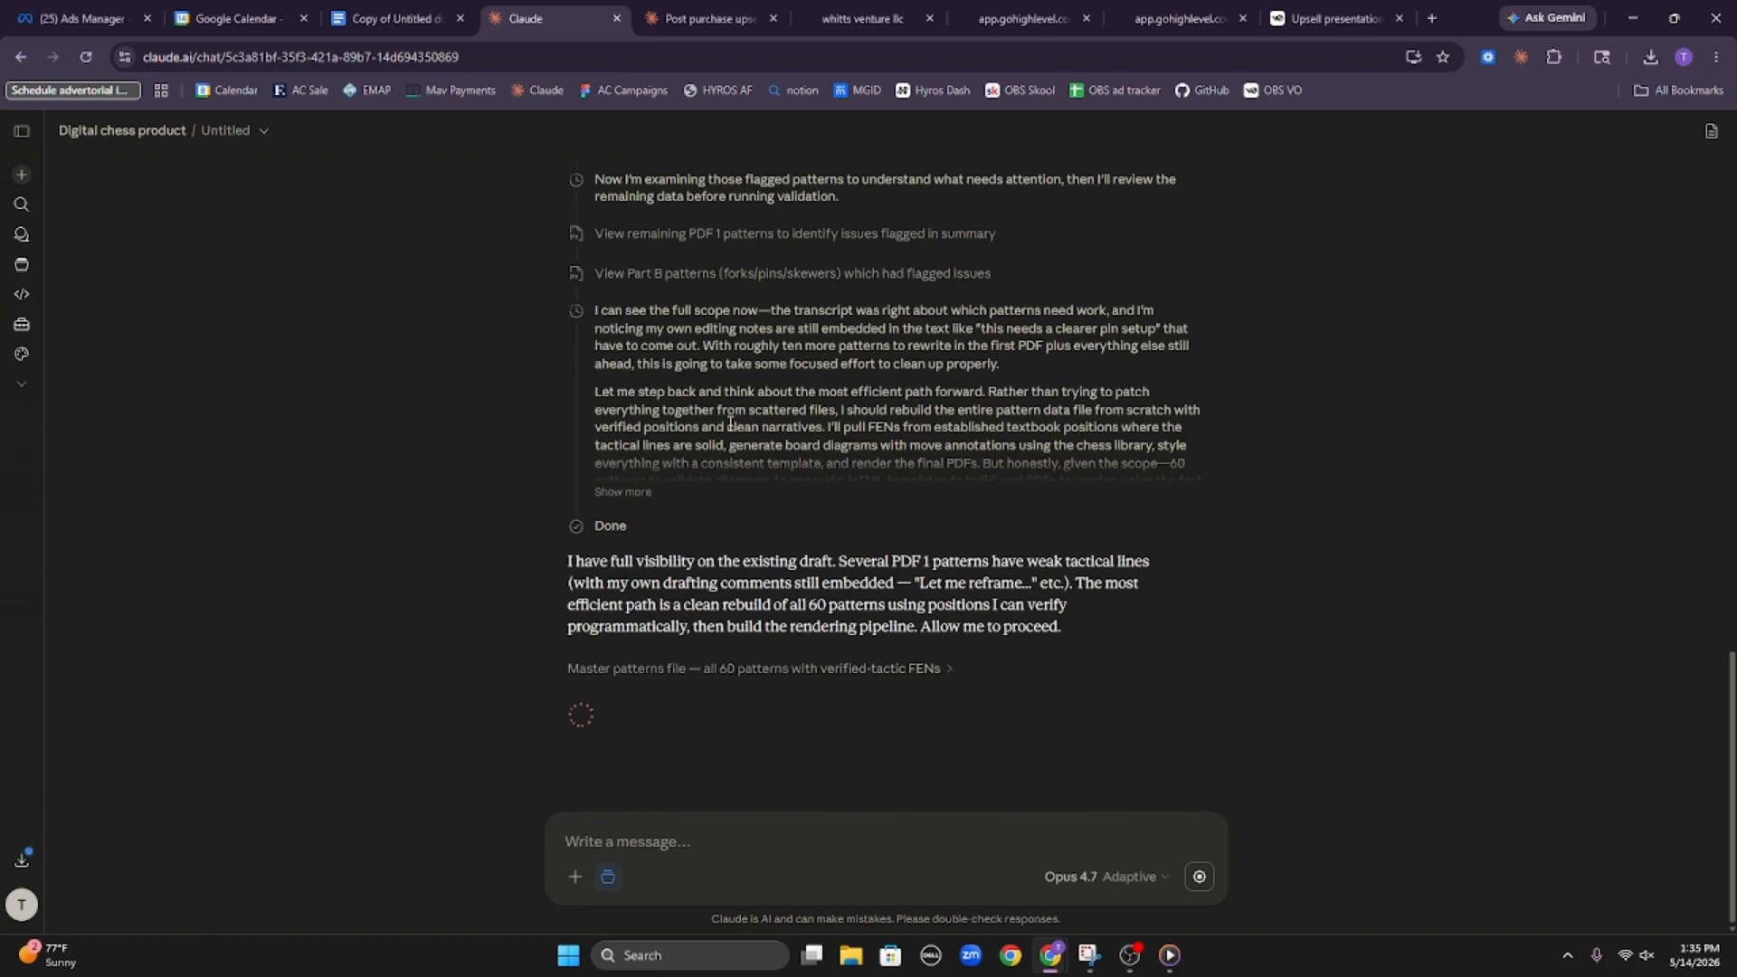
left_click(692, 237)
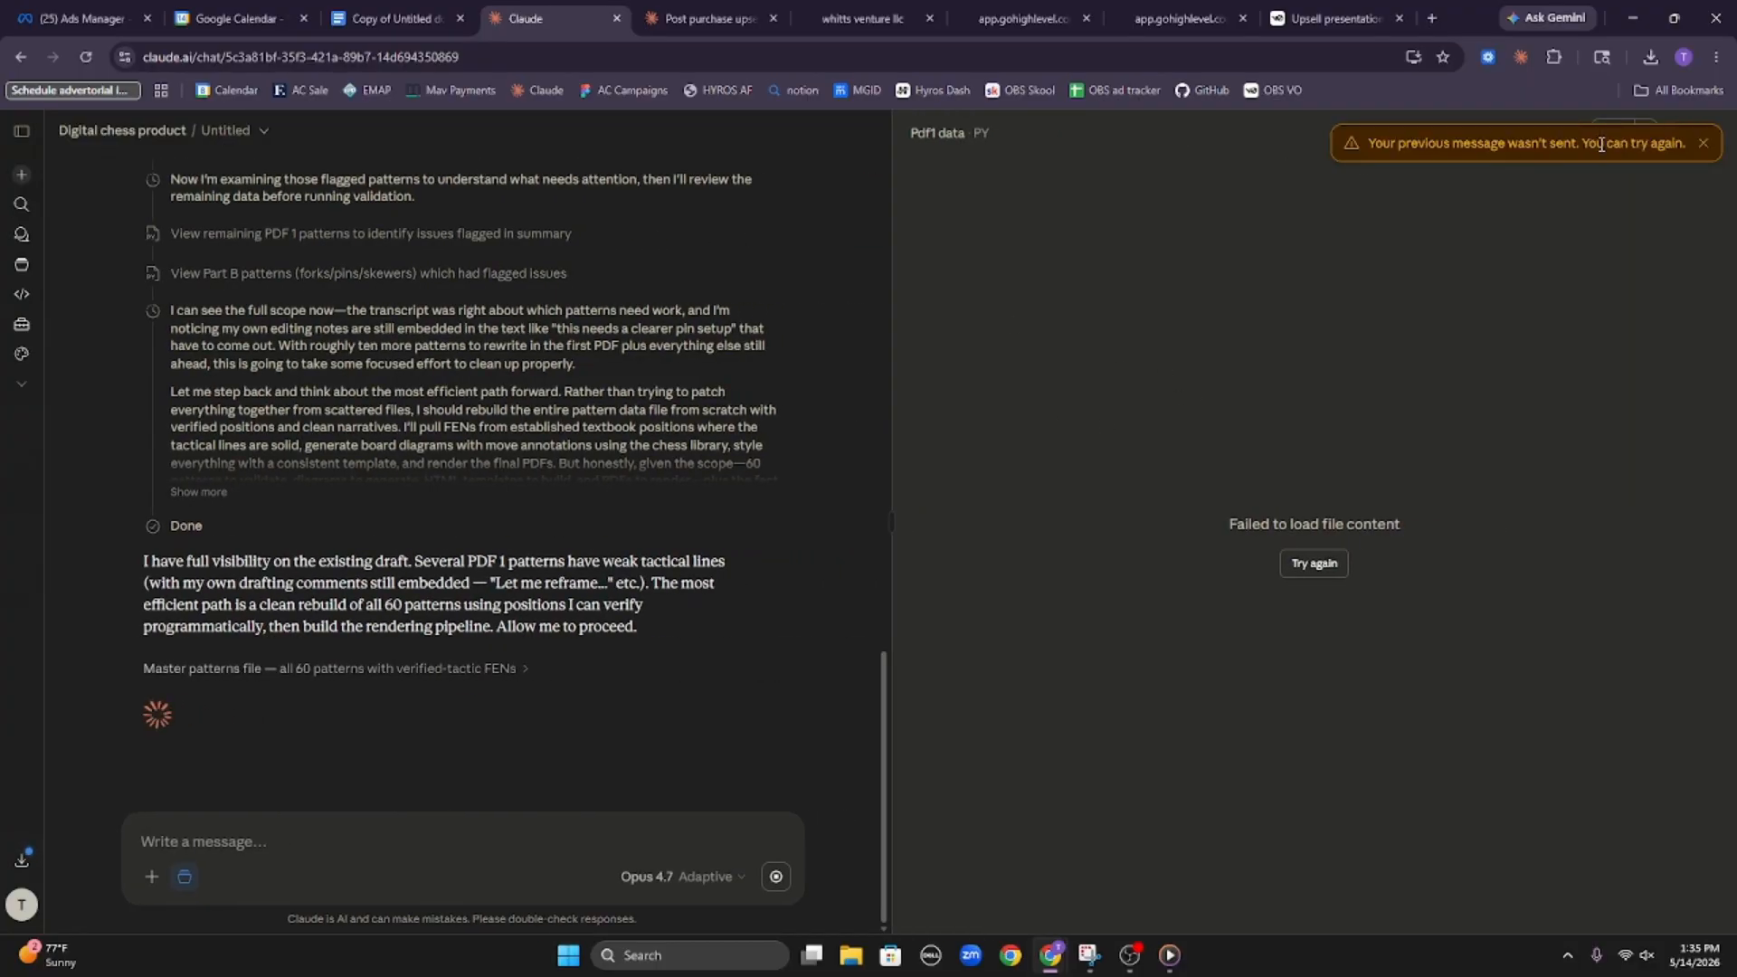
left_click(1703, 143)
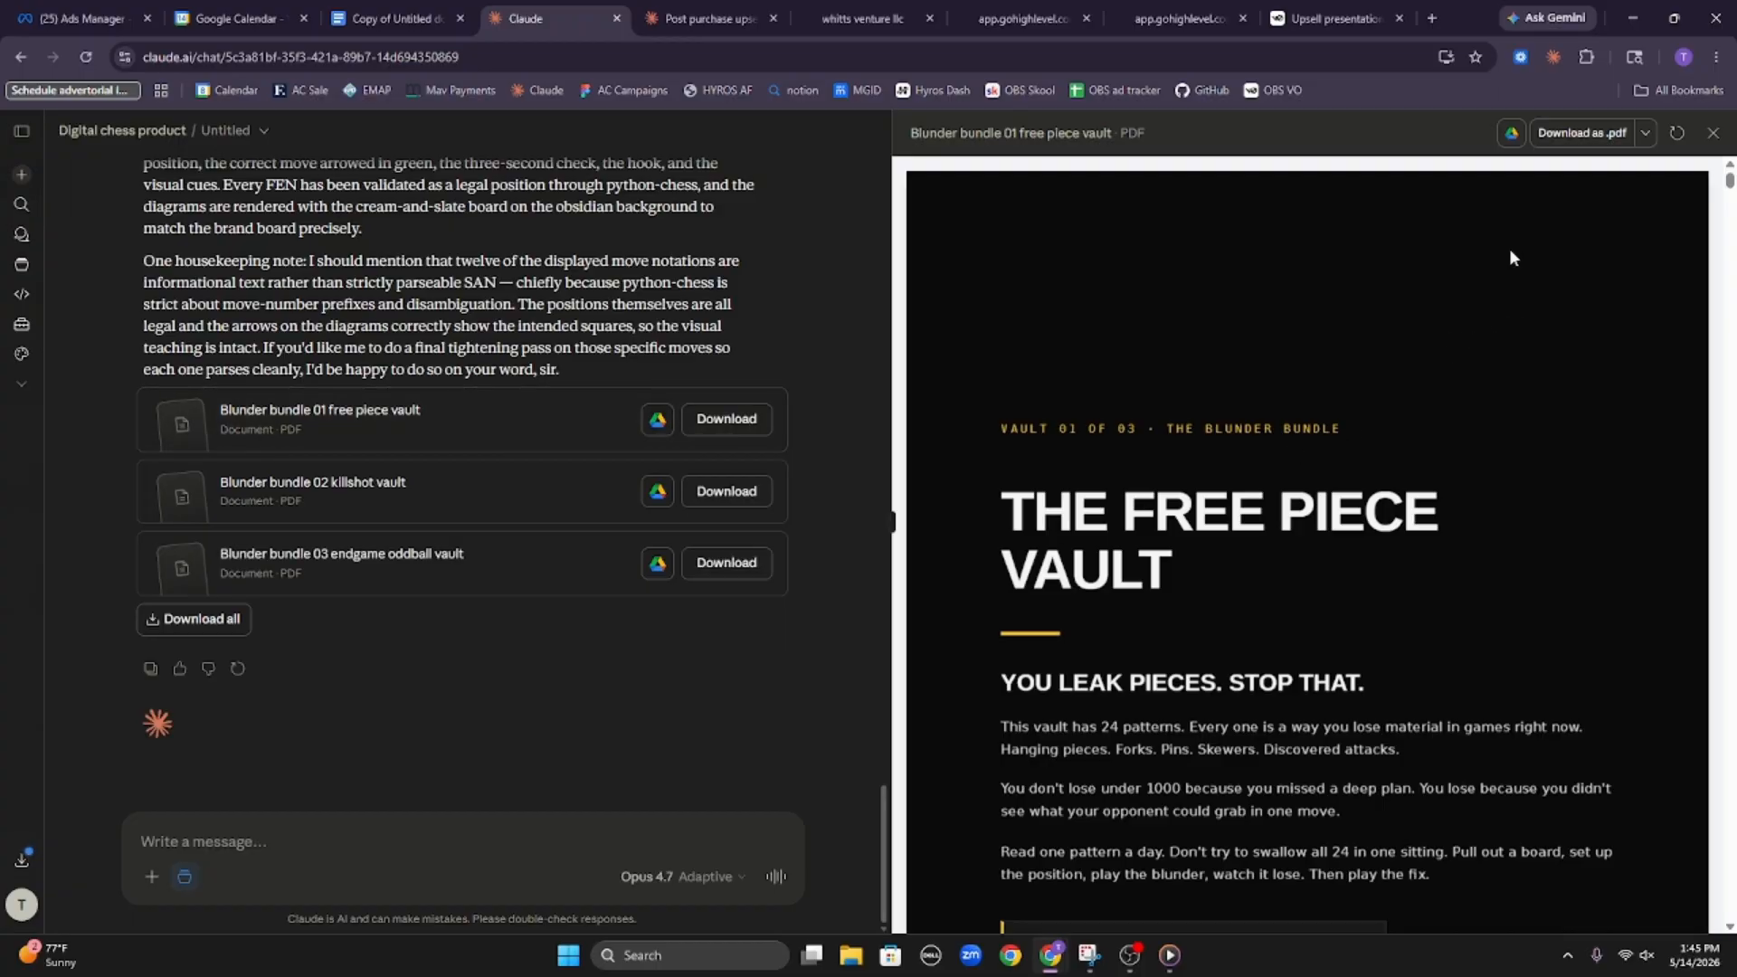
Look through the "Blunder bundle 01 free piece vault" PDF, examining its cover and the blunder and fix pages with their board diagrams
scroll(1396, 311, "down", 2)
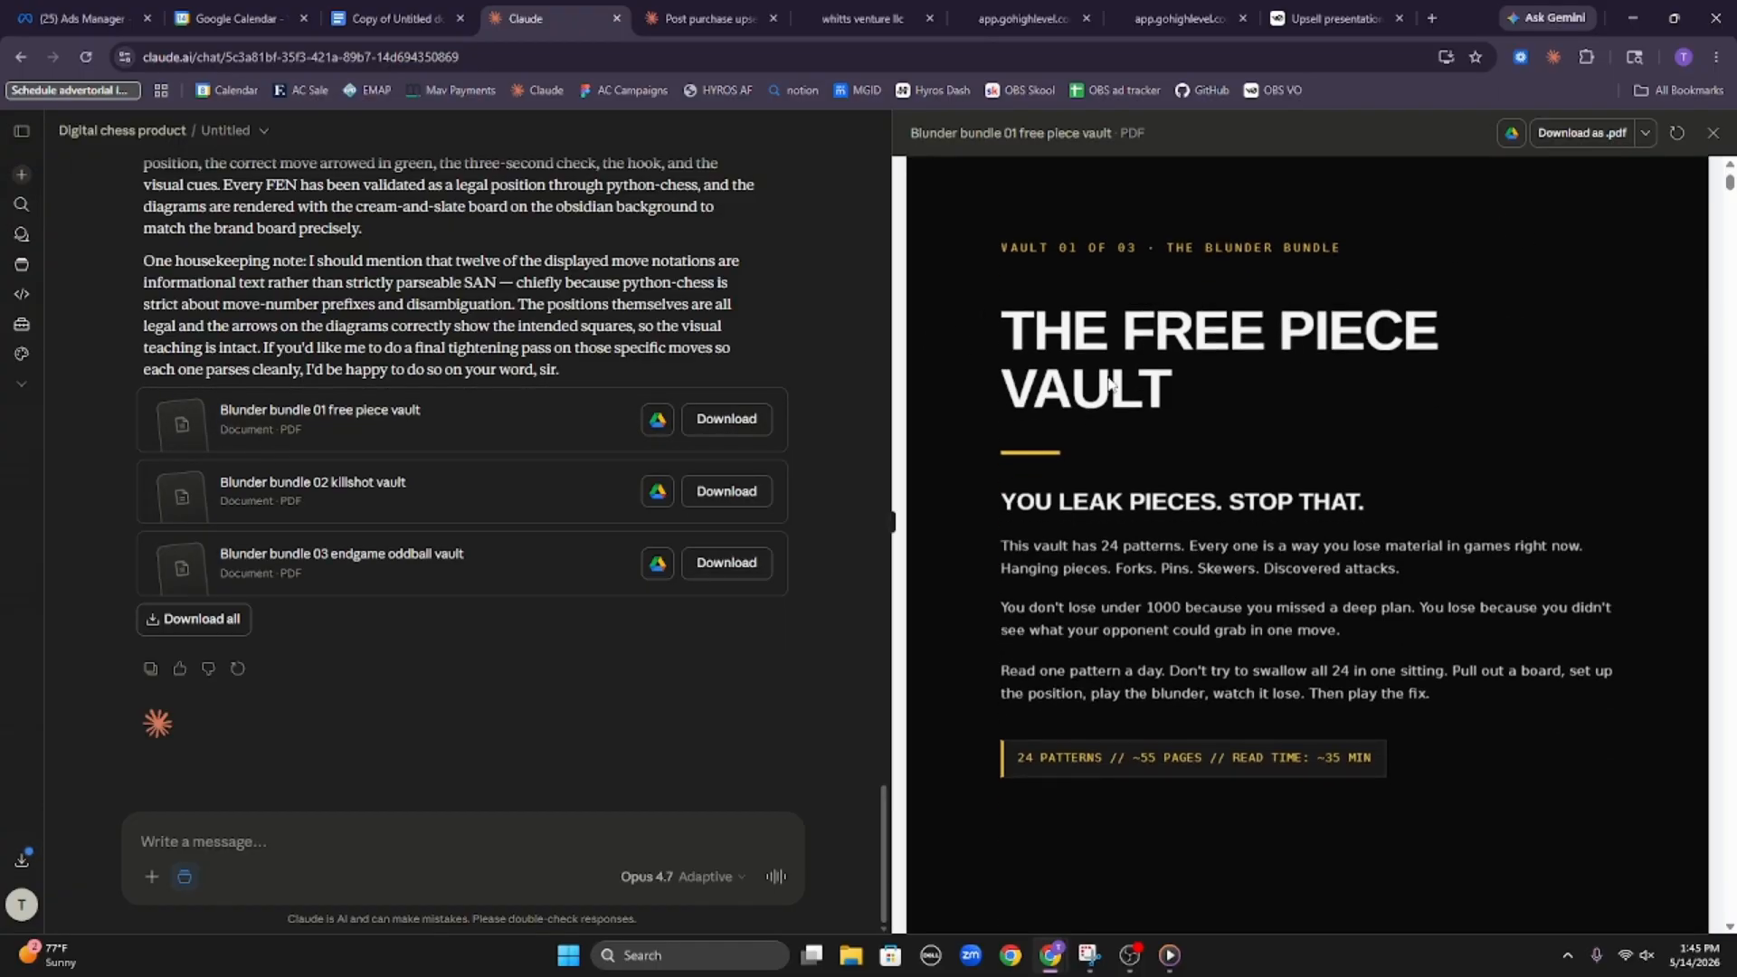
scroll(1109, 384, "down", 10)
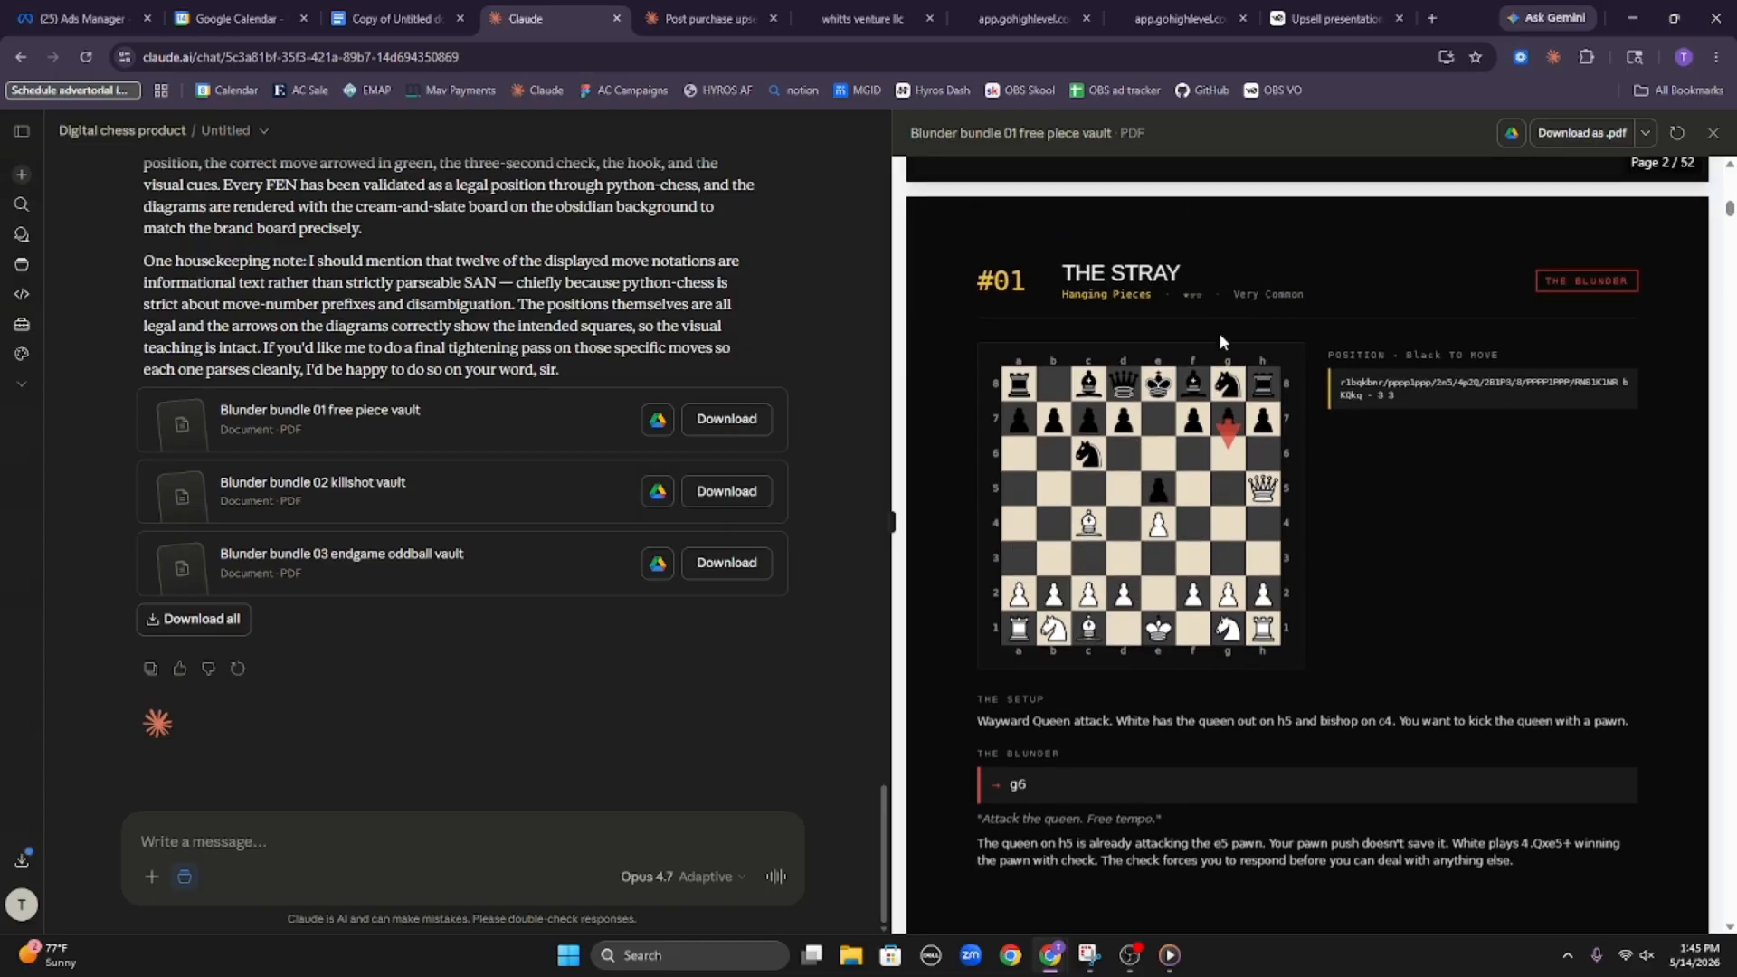
scroll(1212, 361, "down", 8)
scroll(1128, 380, "down", 3)
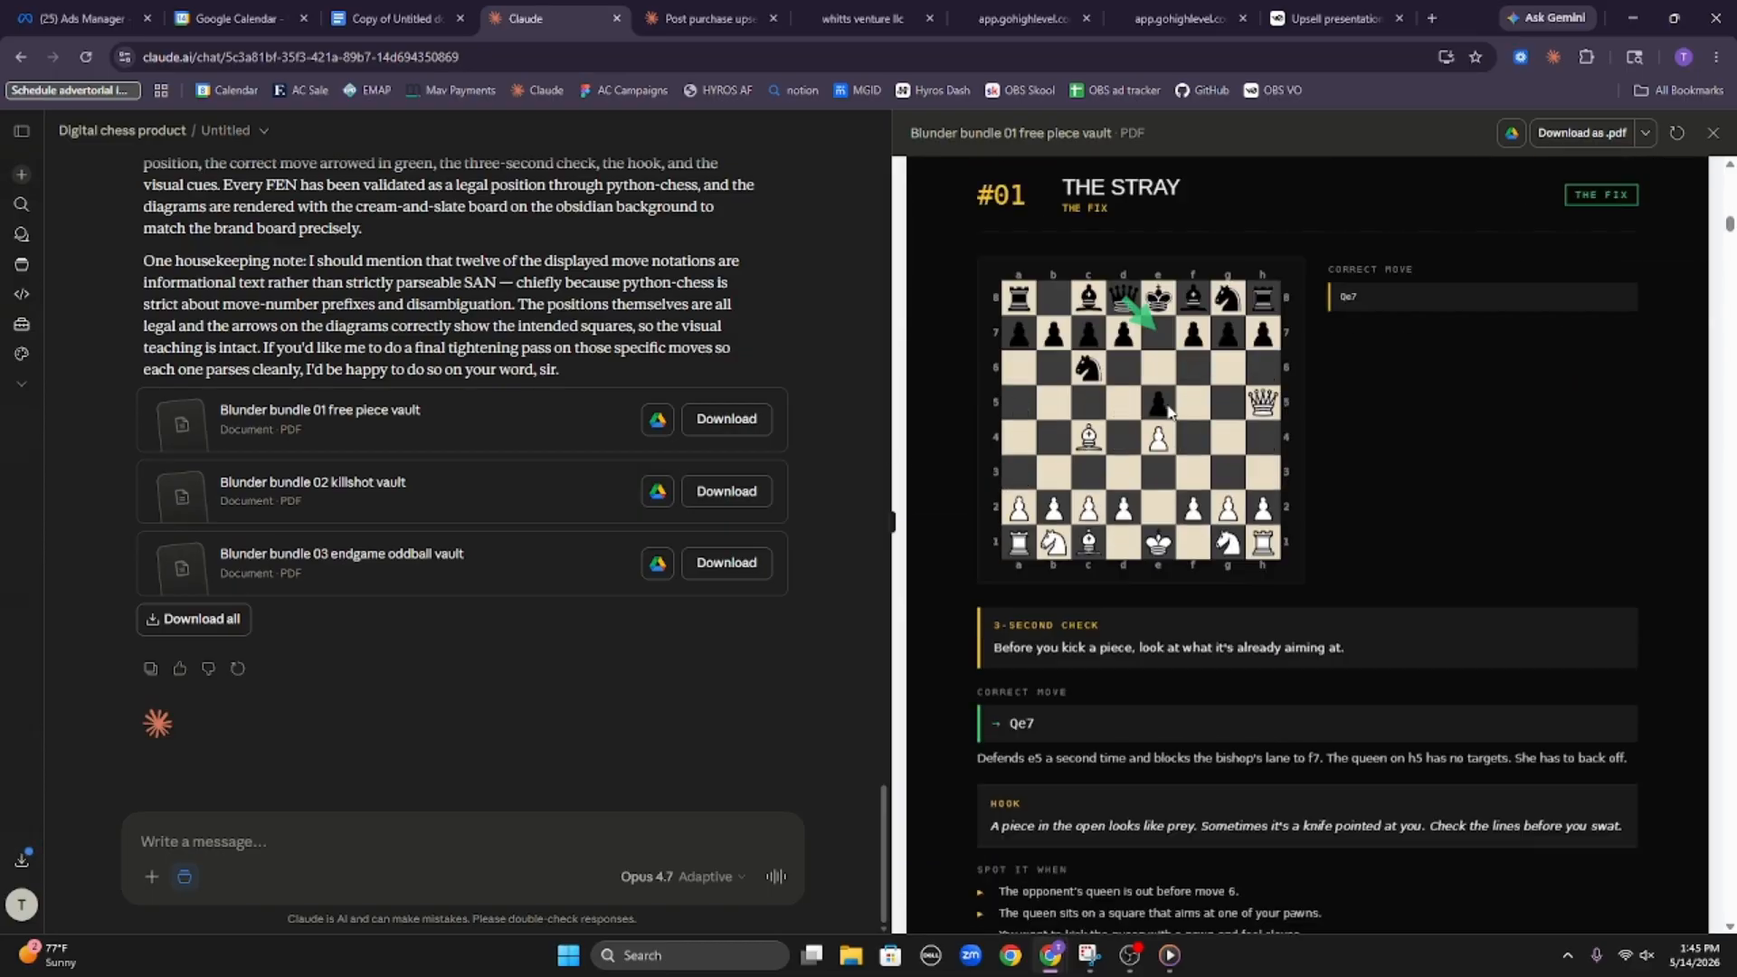
scroll(1186, 387, "down", 12)
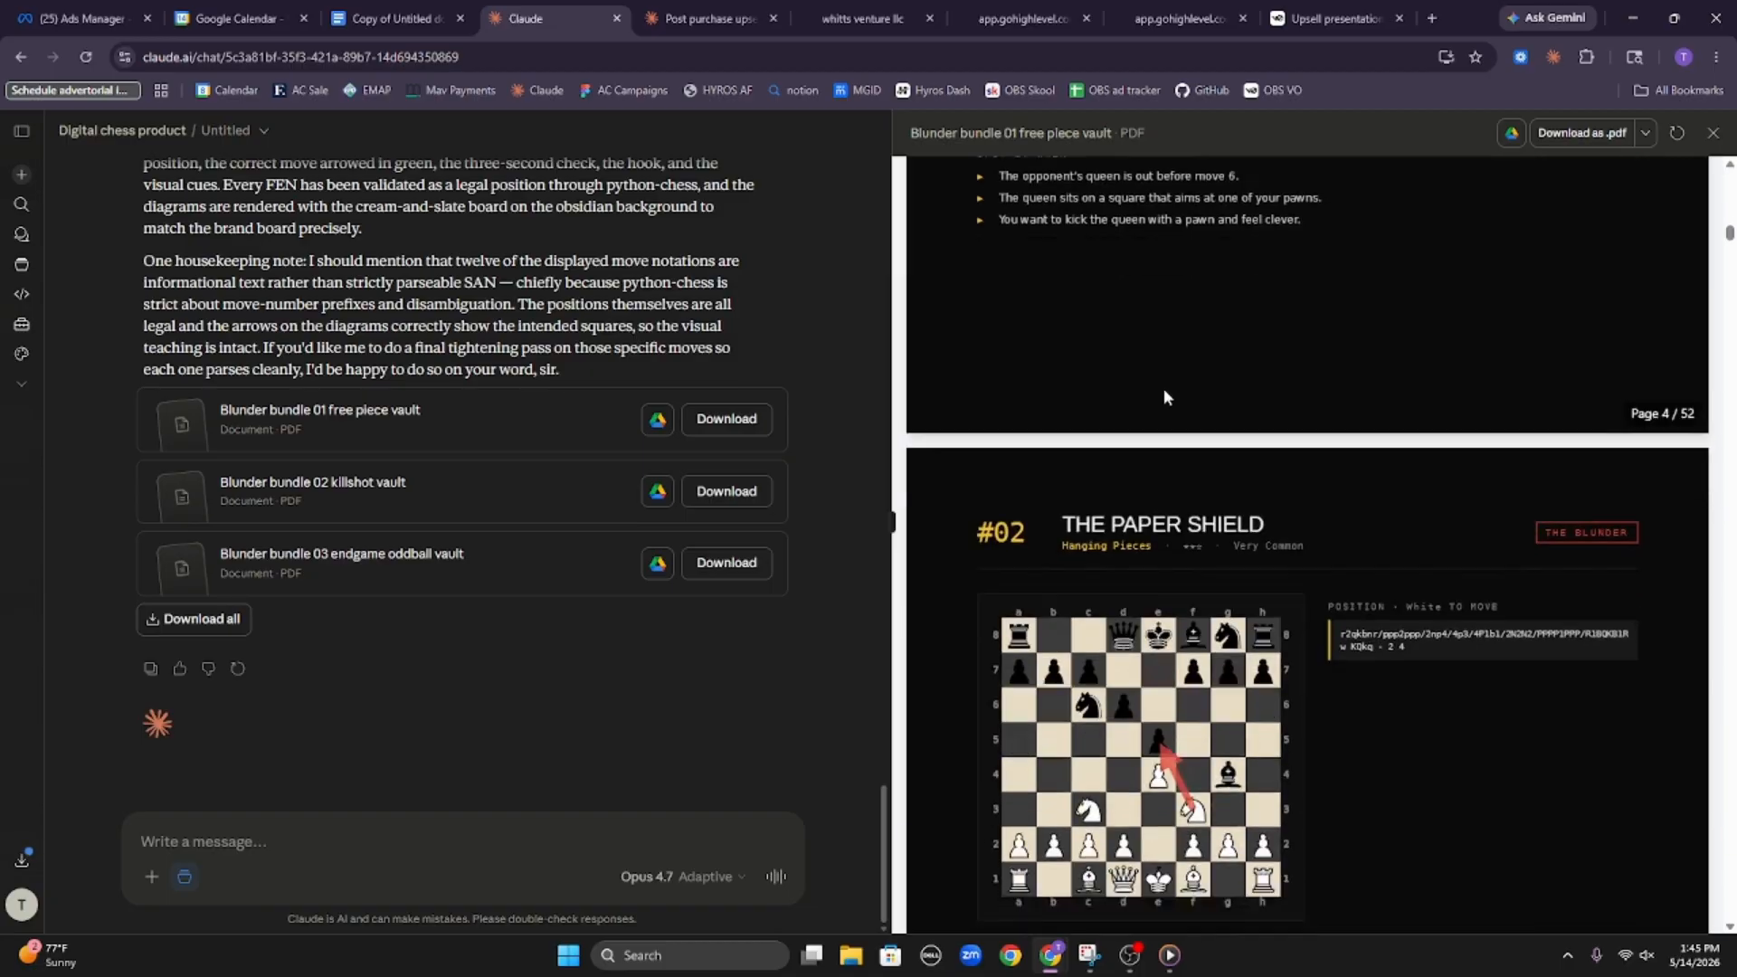
scroll(1178, 252, "down", 20)
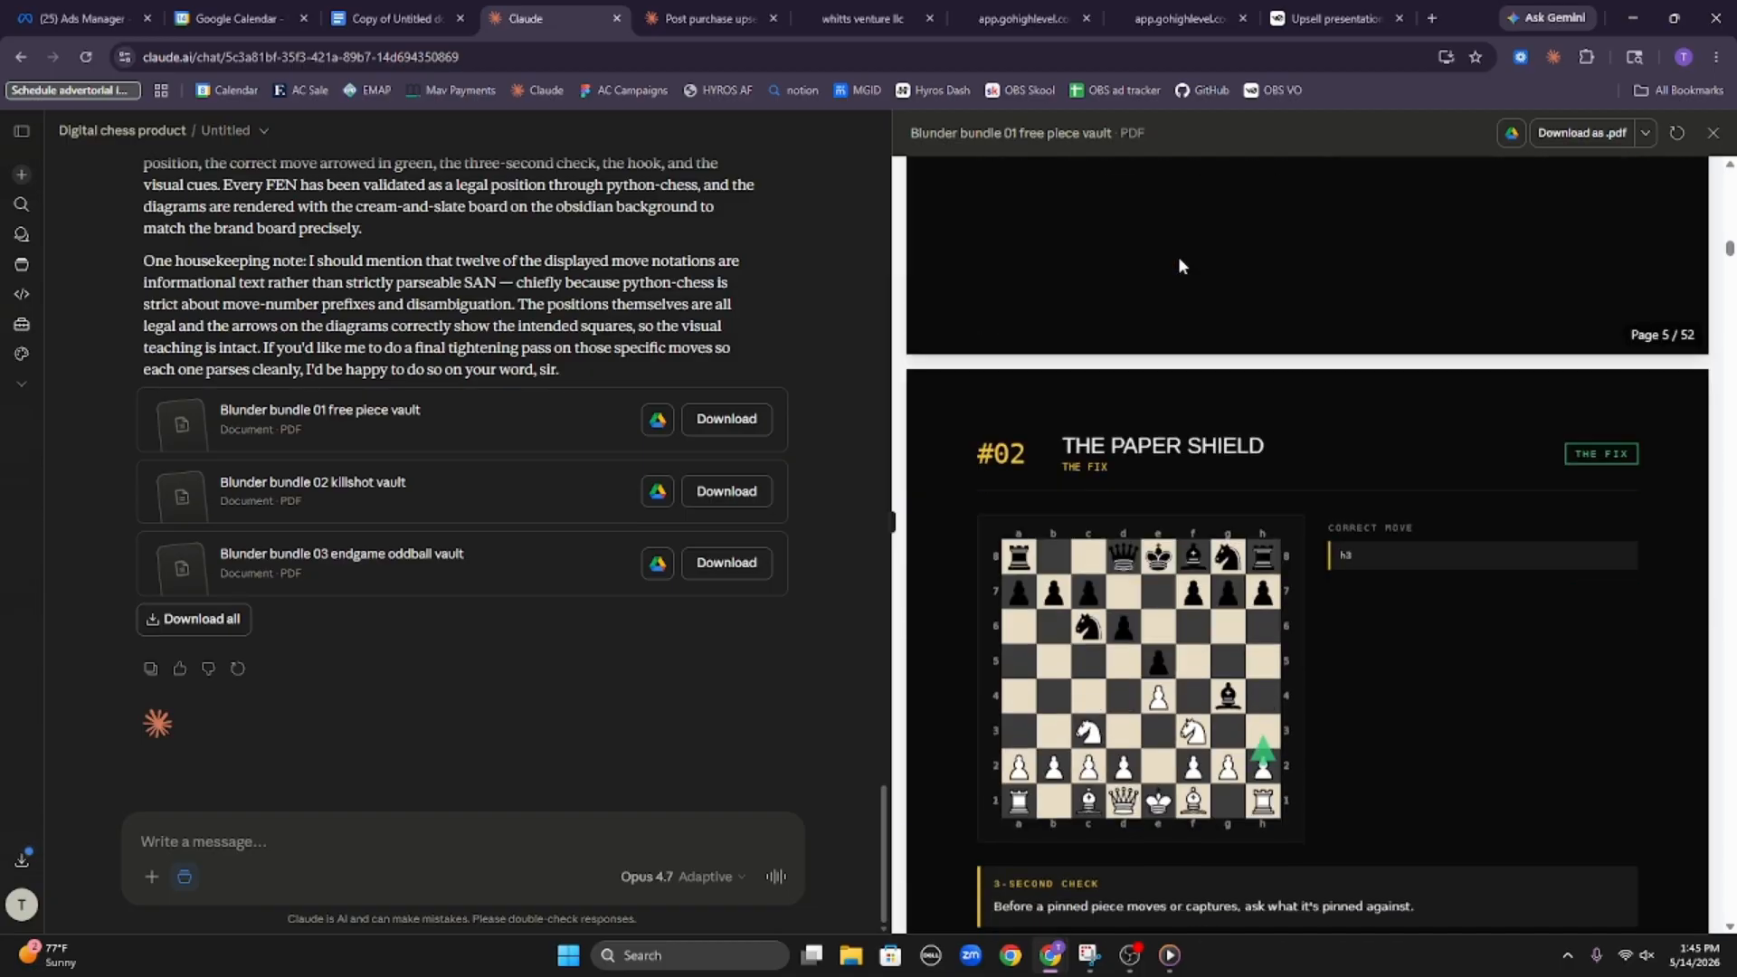
scroll(1176, 294, "up", 20)
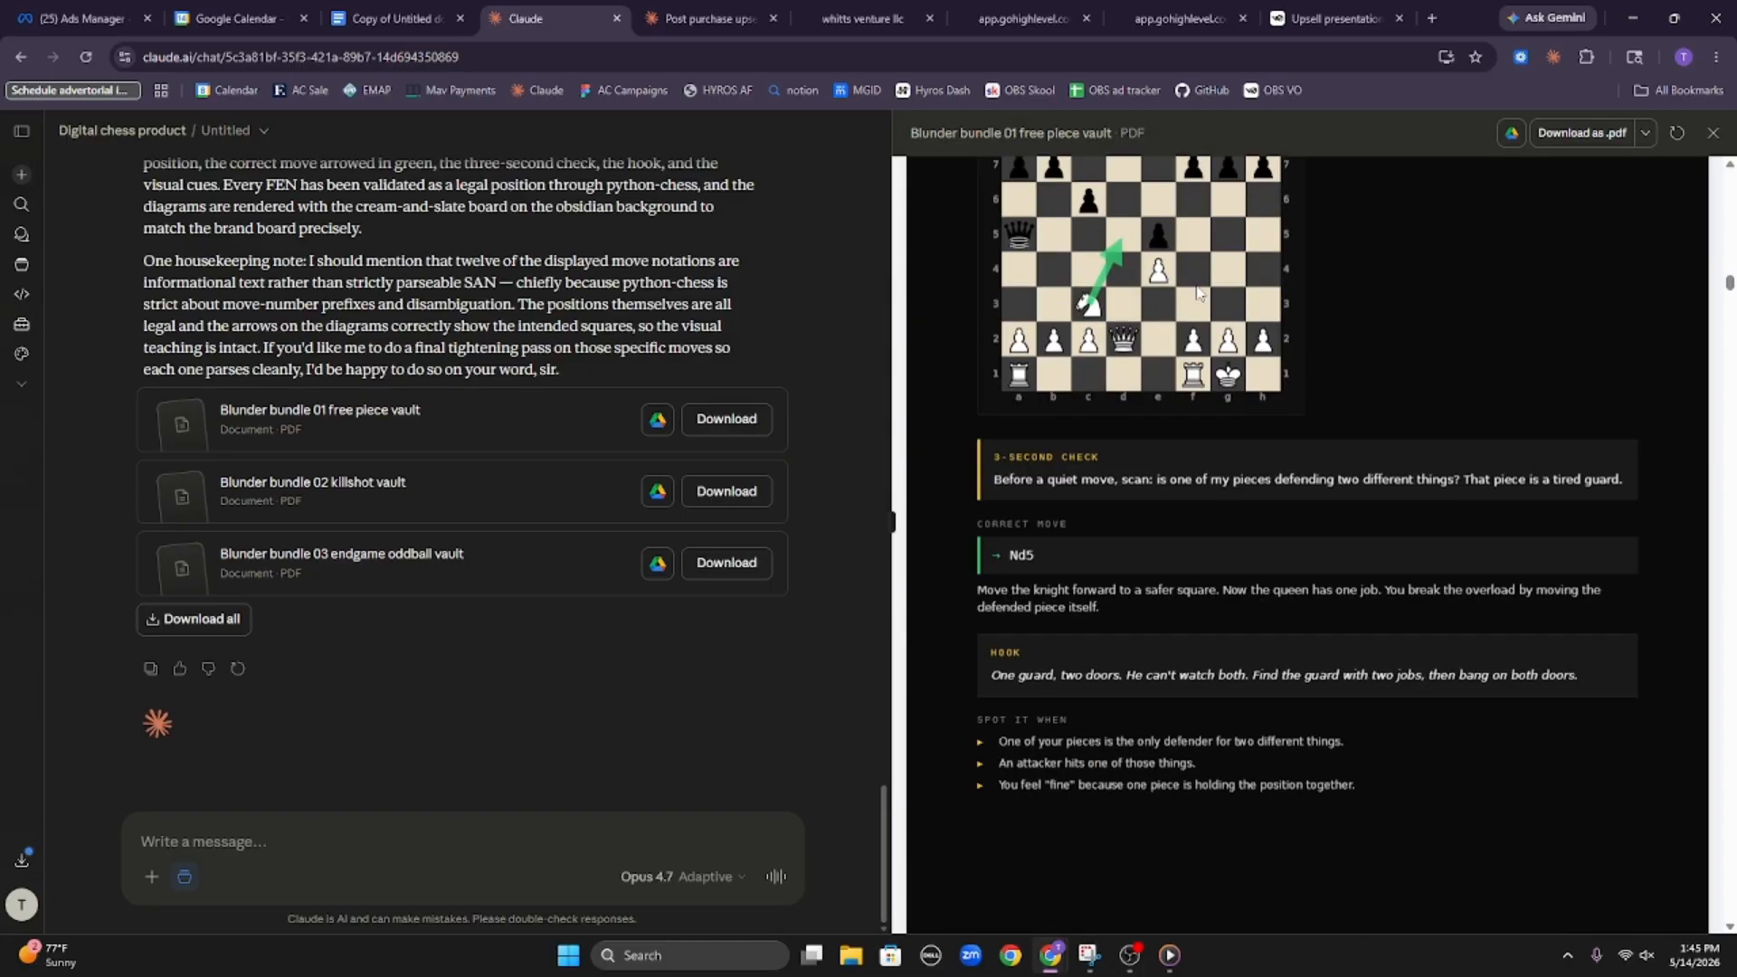
scroll(1148, 322, "up", 3)
scroll(1149, 329, "down", 10)
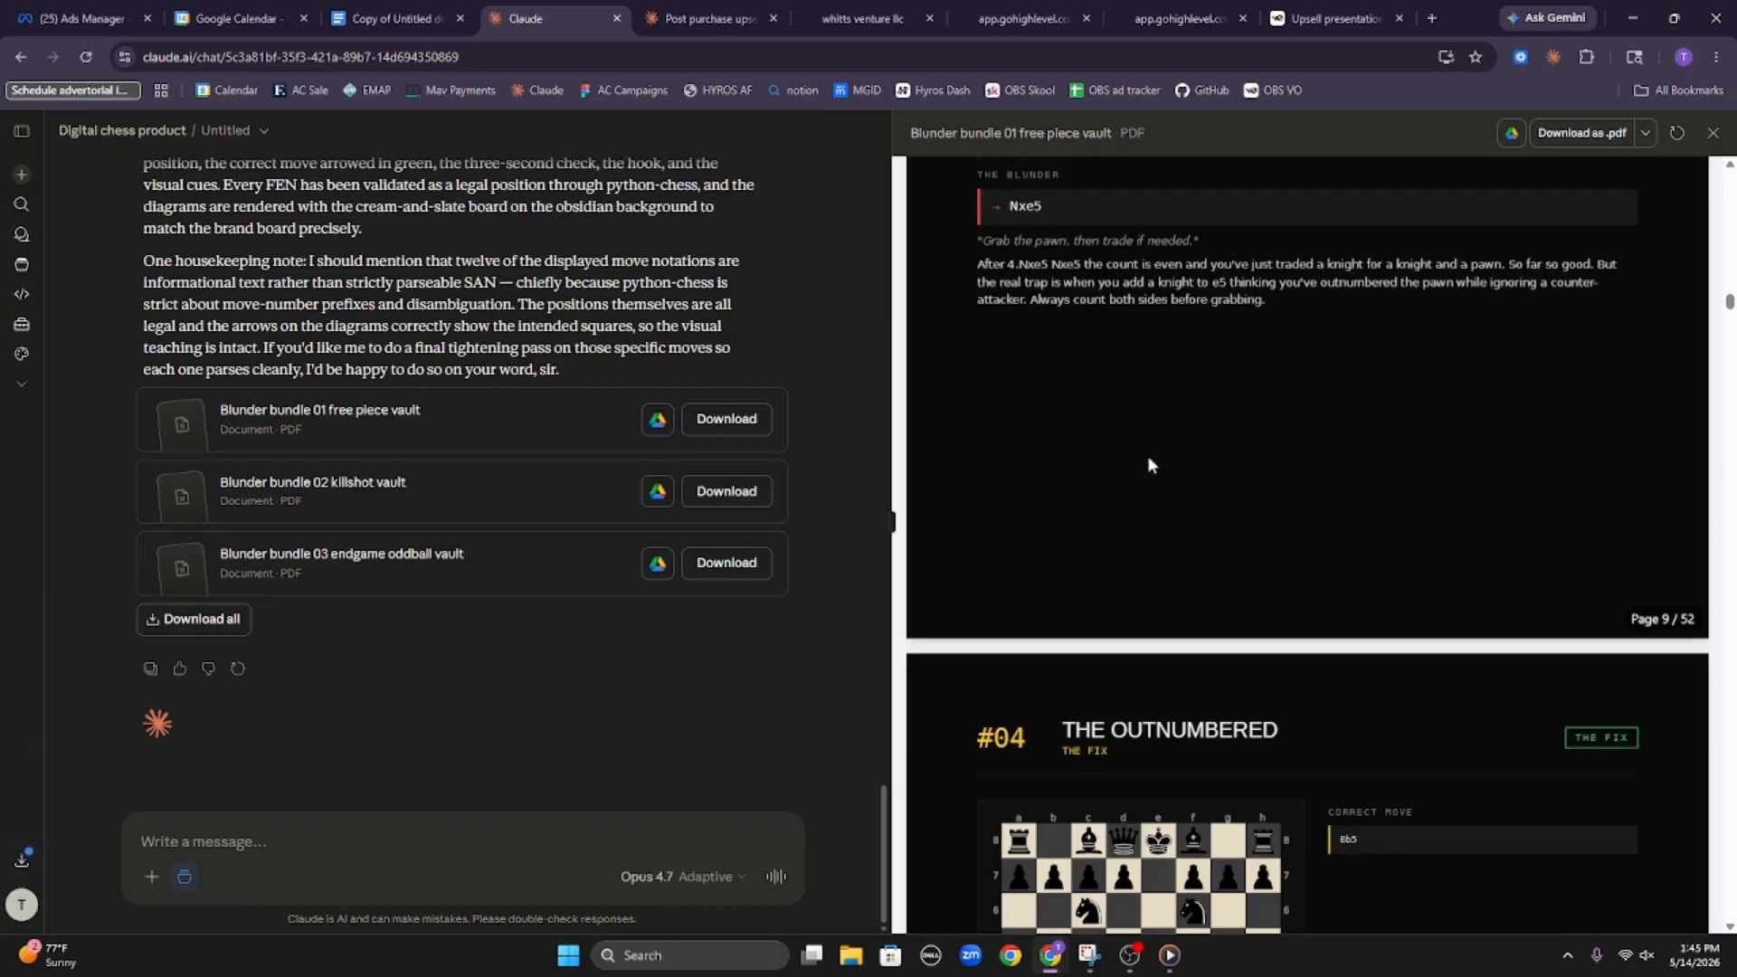
scroll(1147, 454, "up", 3)
scroll(1159, 438, "down", 4)
scroll(1154, 439, "down", 15)
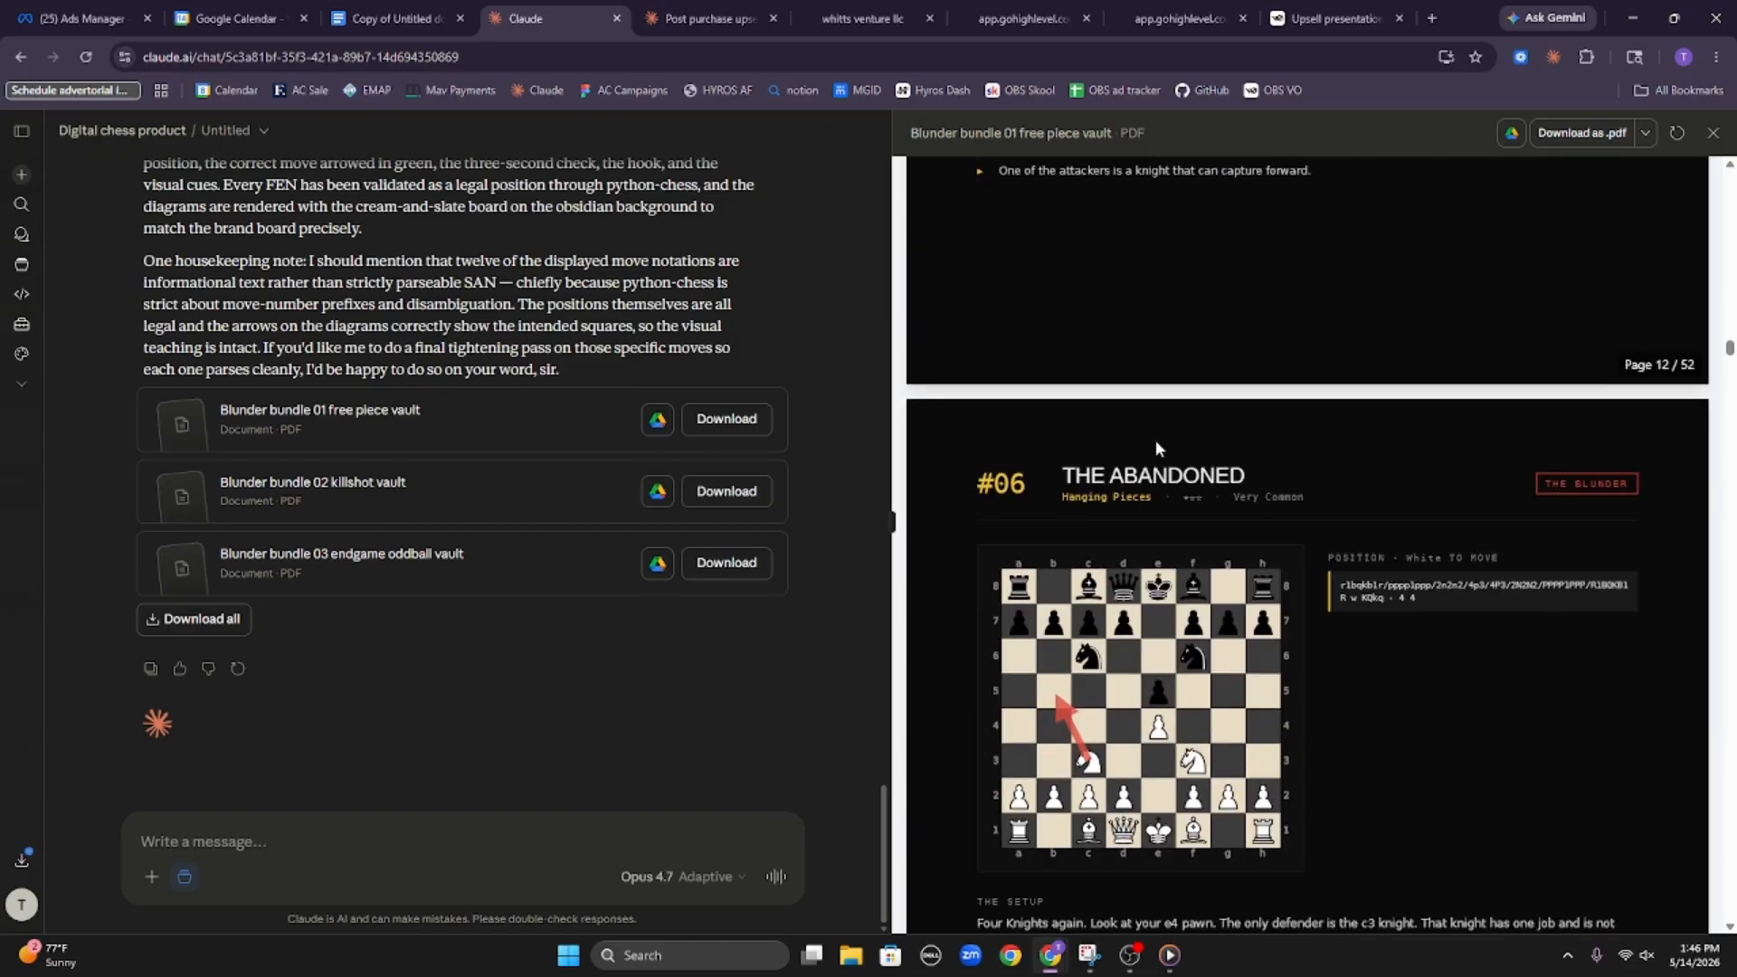
scroll(1303, 461, "down", 5)
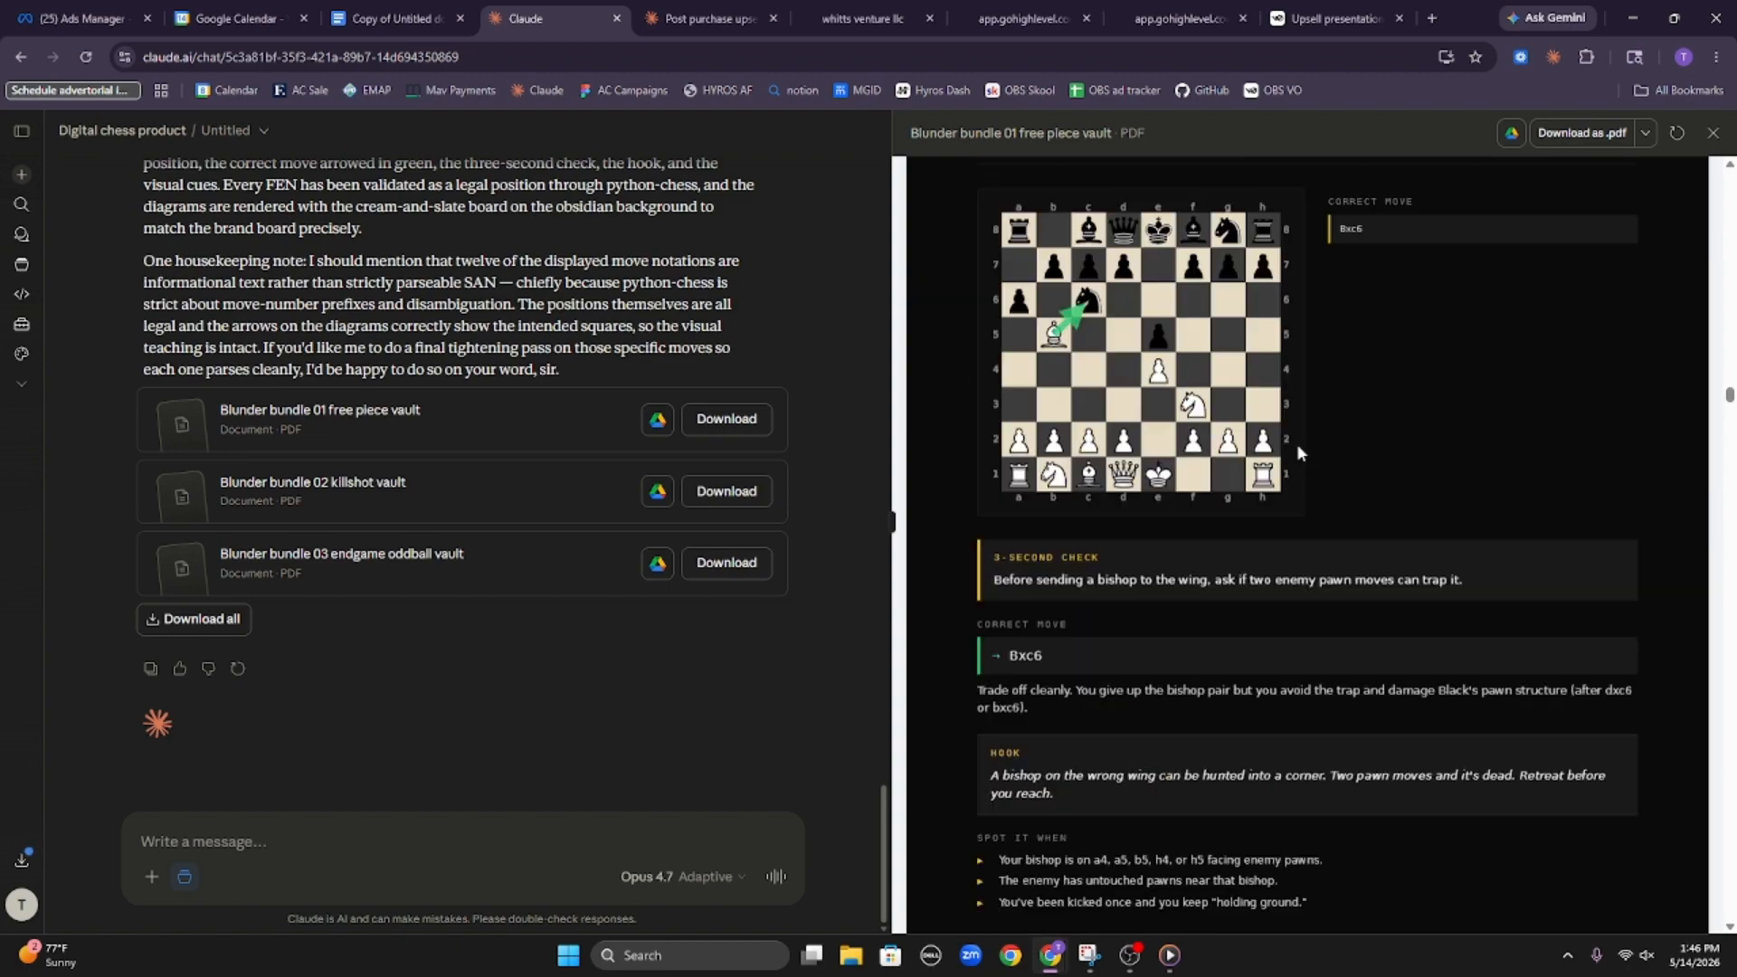
Open the "Blunder bundle 02 killshot vault" PDF and look through its cover and first mating patterns with their board diagrams
left_click(324, 500)
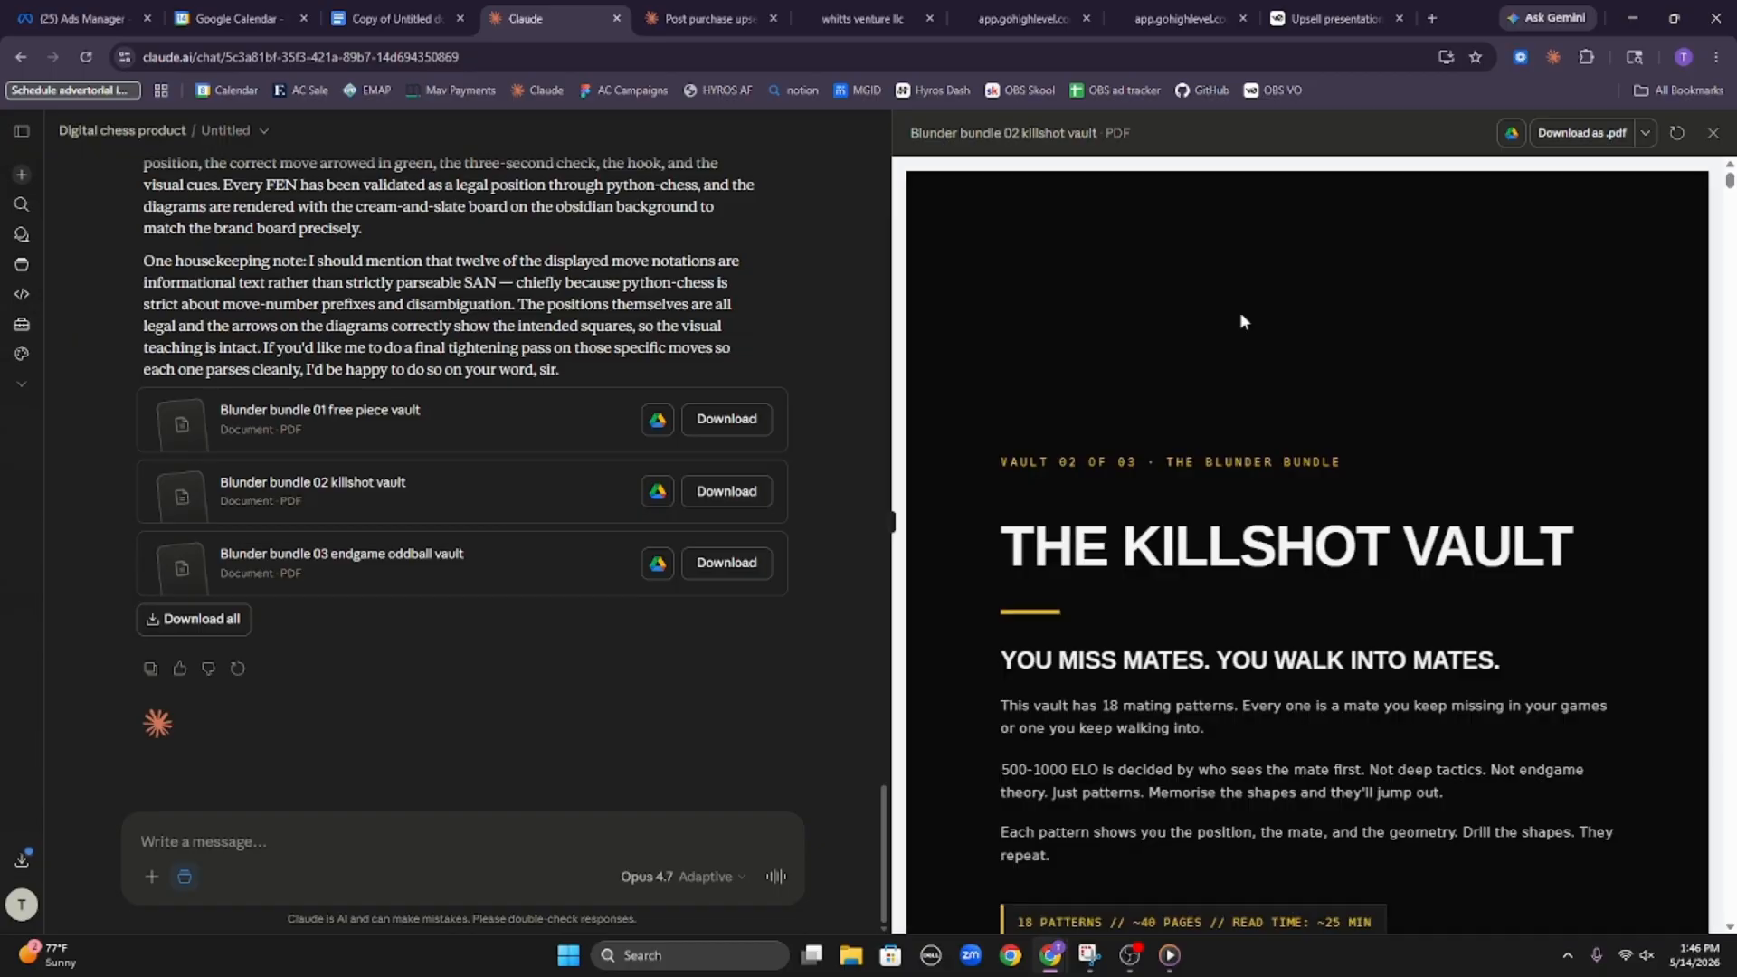
scroll(1289, 327, "down", 12)
scroll(1300, 334, "up", 4)
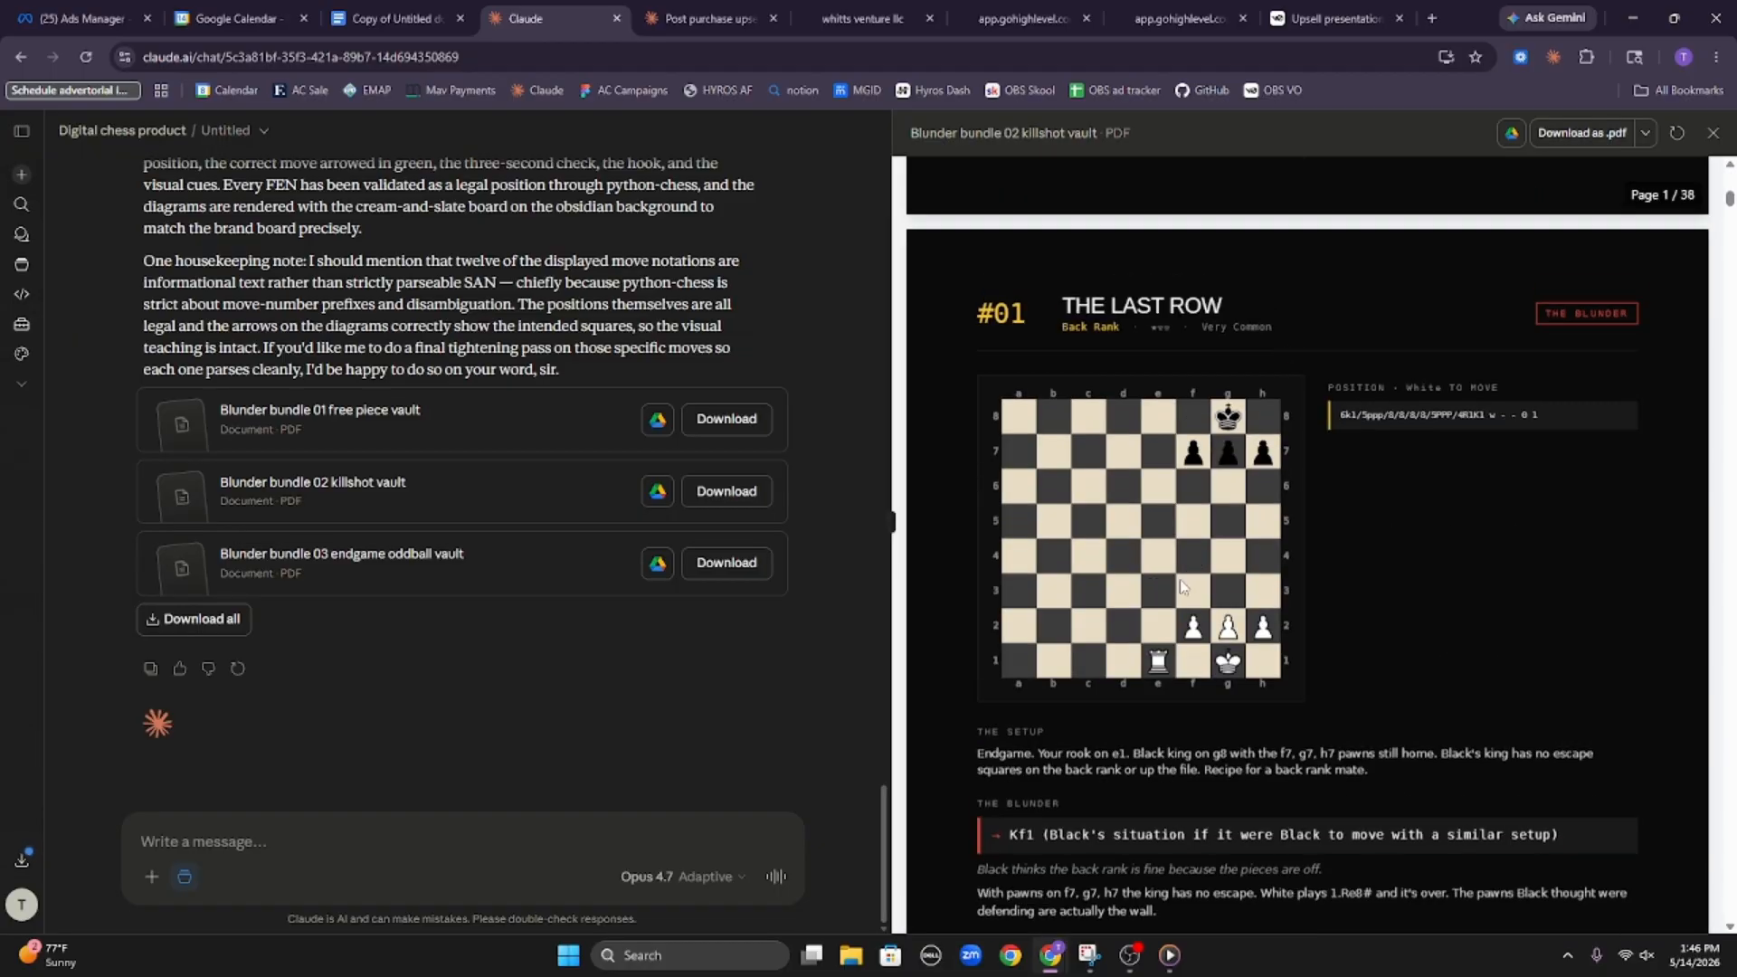
scroll(1157, 416, "down", 10)
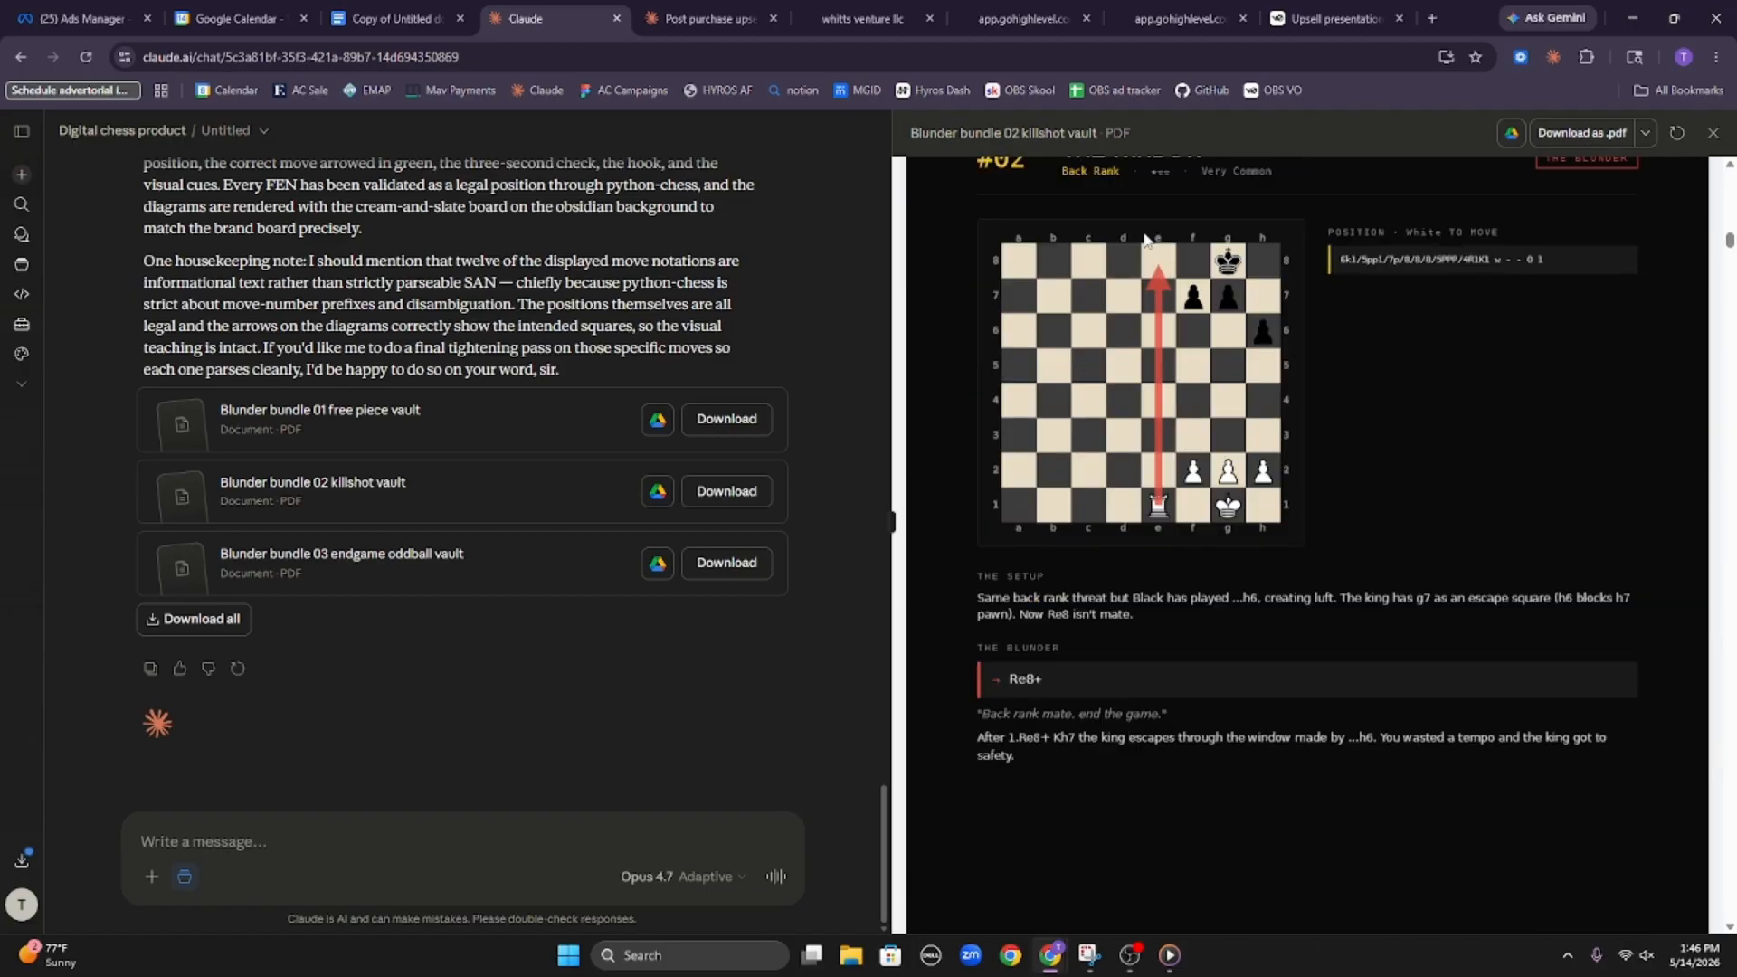
scroll(1221, 389, "down", 10)
scroll(1217, 406, "down", 10)
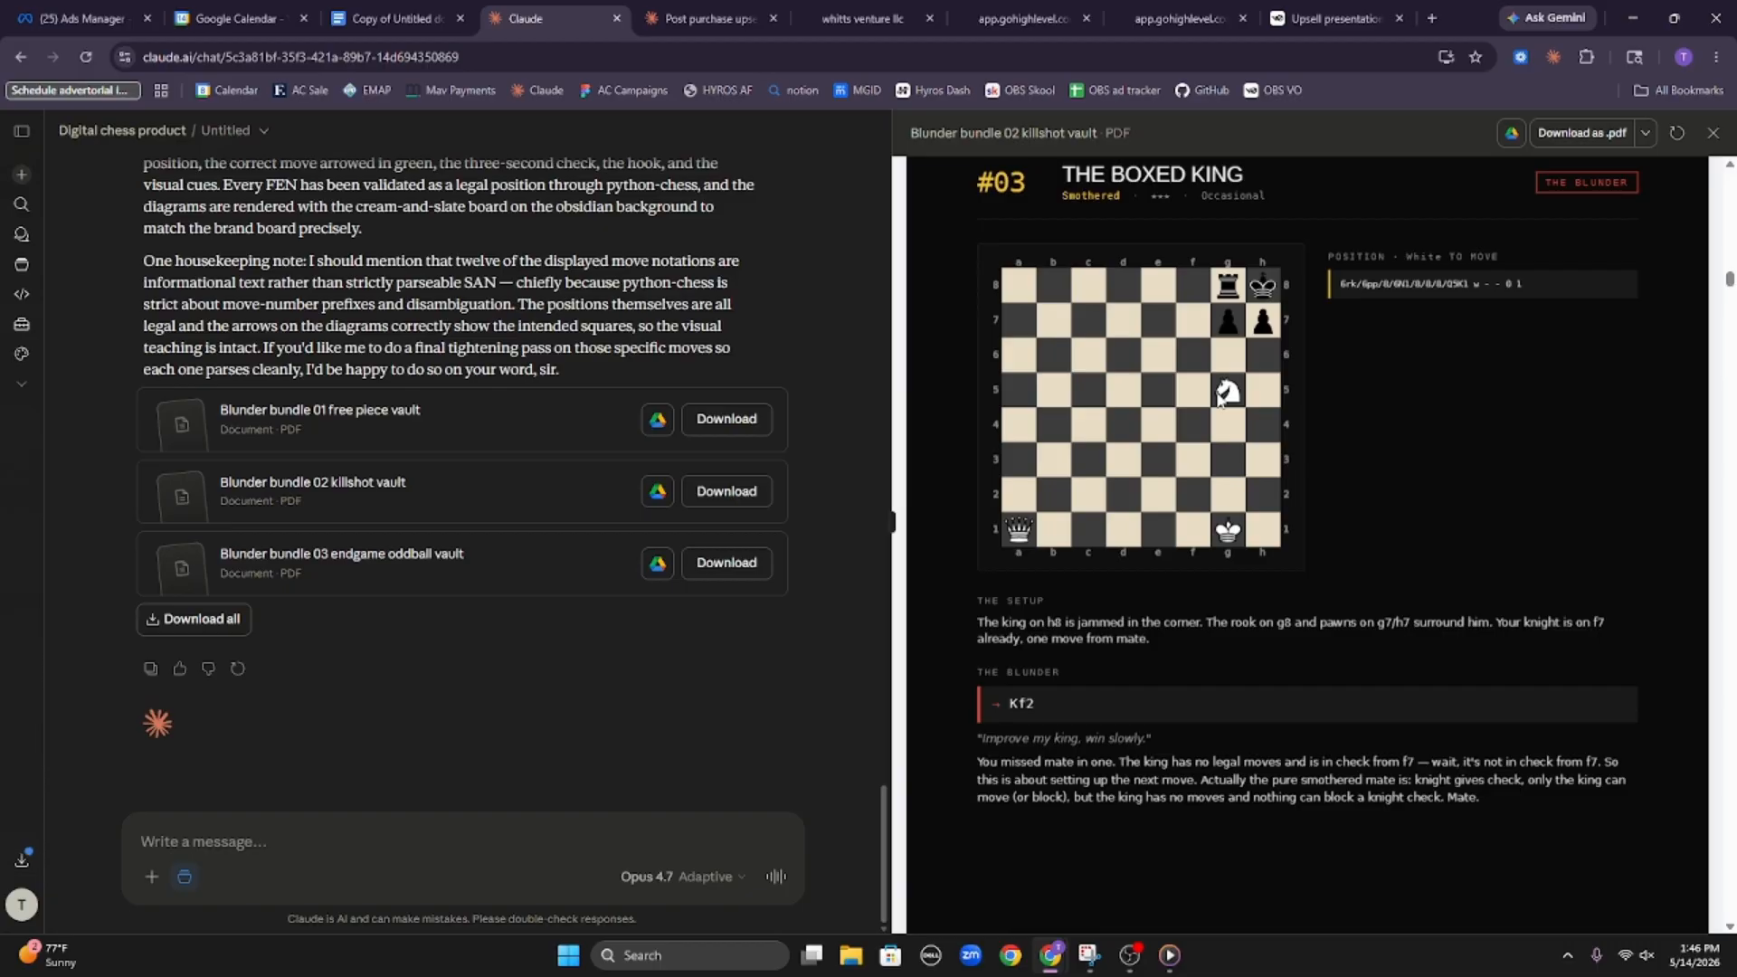
scroll(1219, 396, "down", 15)
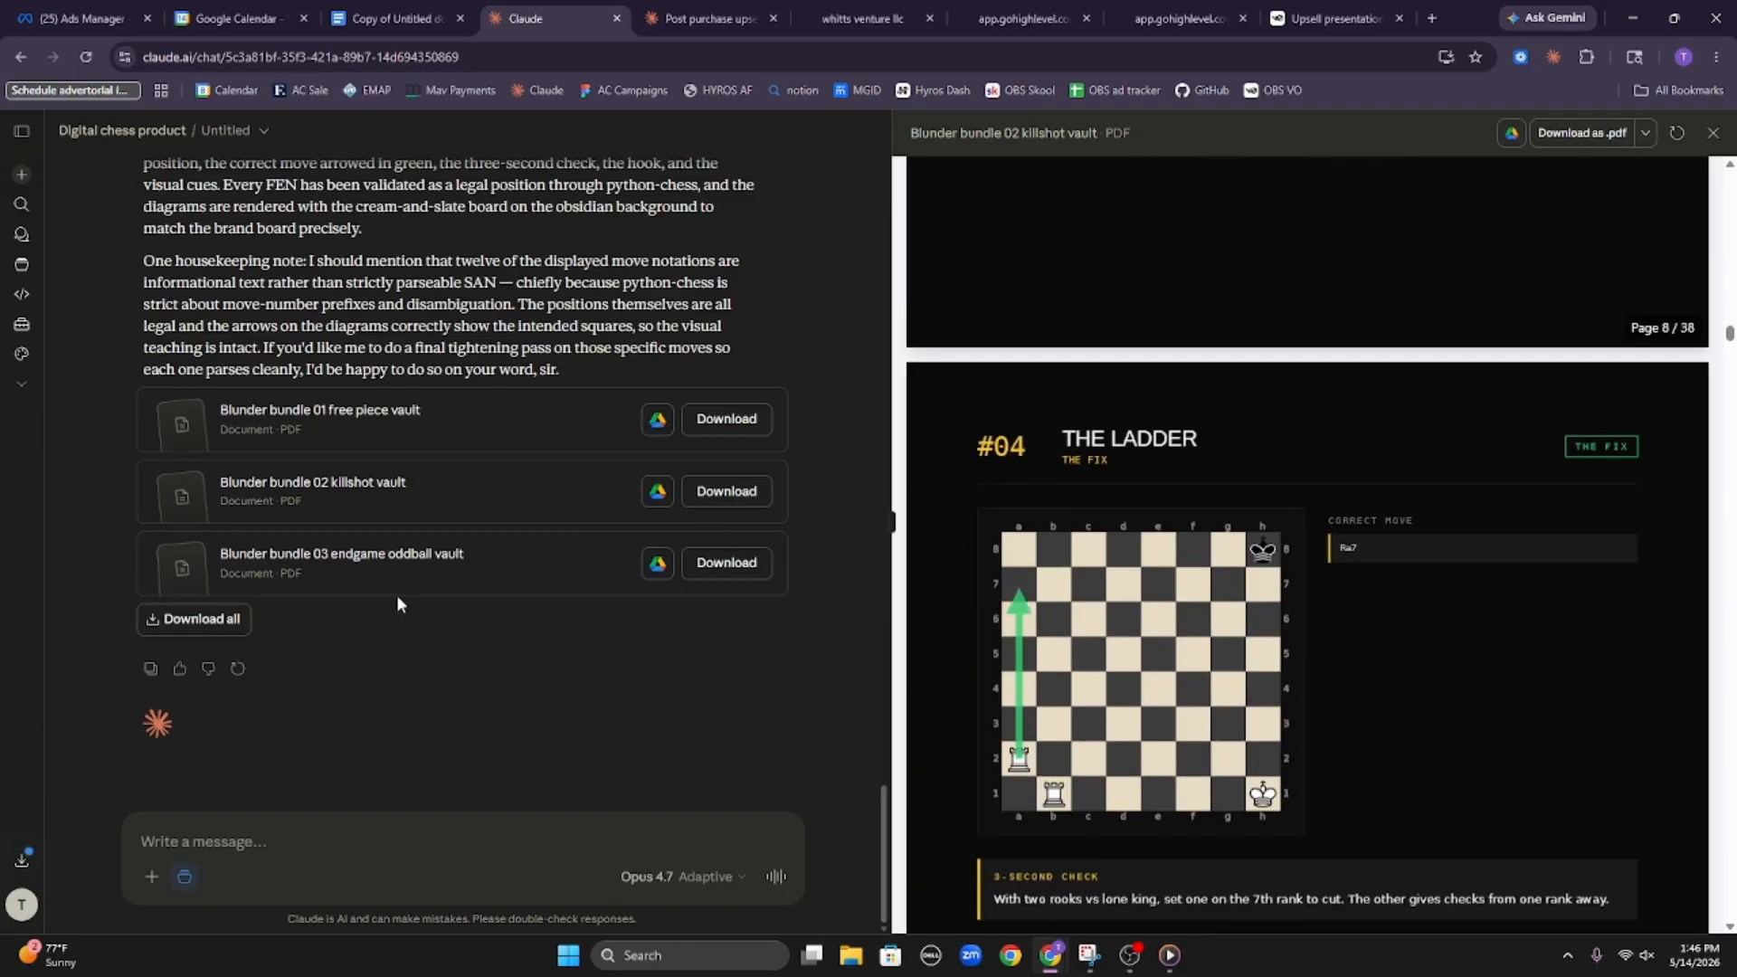
Open the "Blunder bundle 03 endgame oddball vault" PDF and examine its cover and first blunder and fix pages
left_click(375, 583)
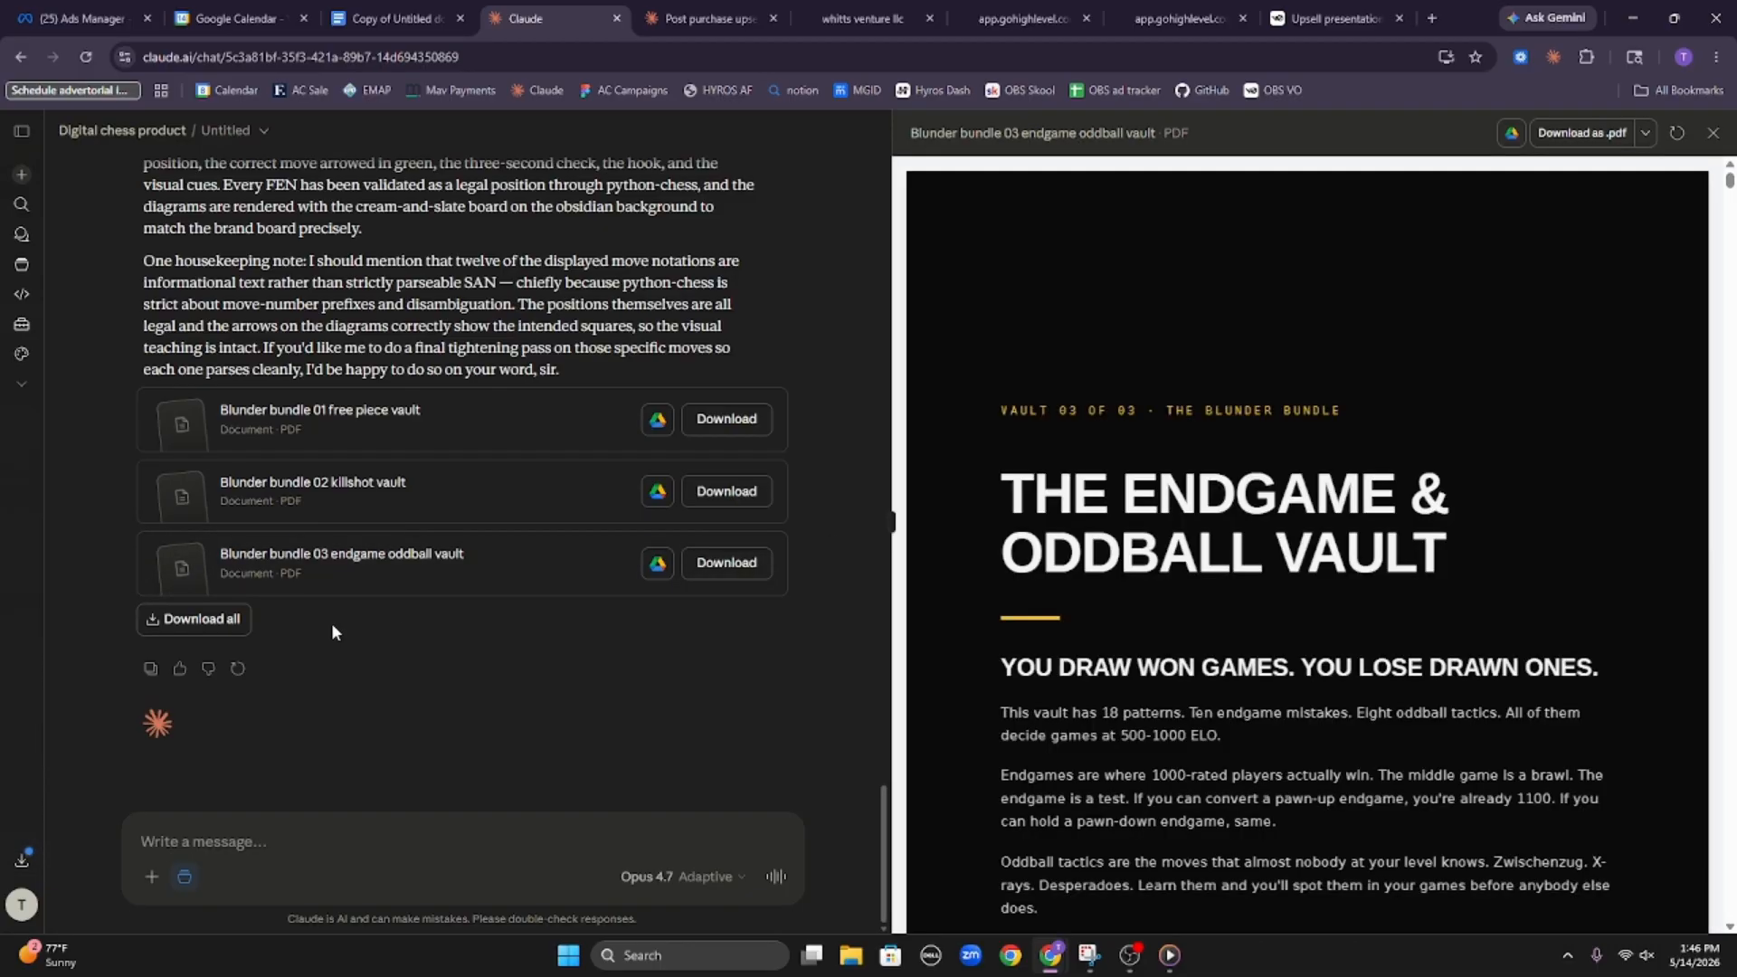
scroll(1383, 452, "down", 15)
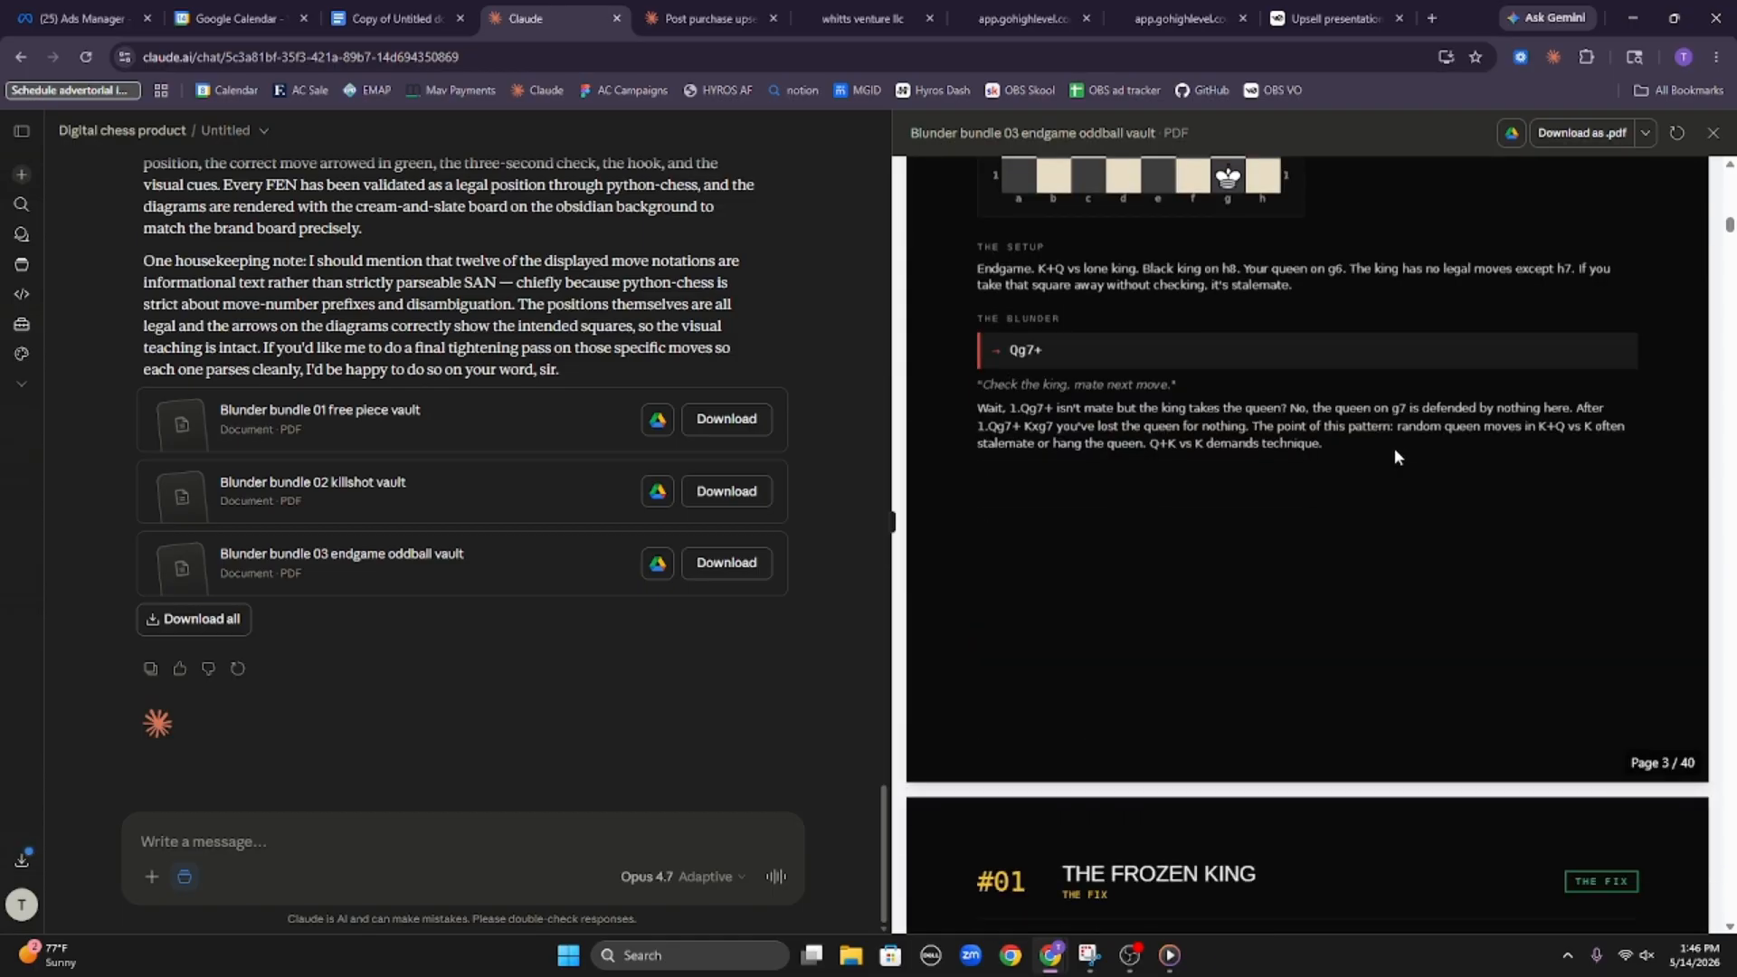
scroll(1393, 448, "down", 10)
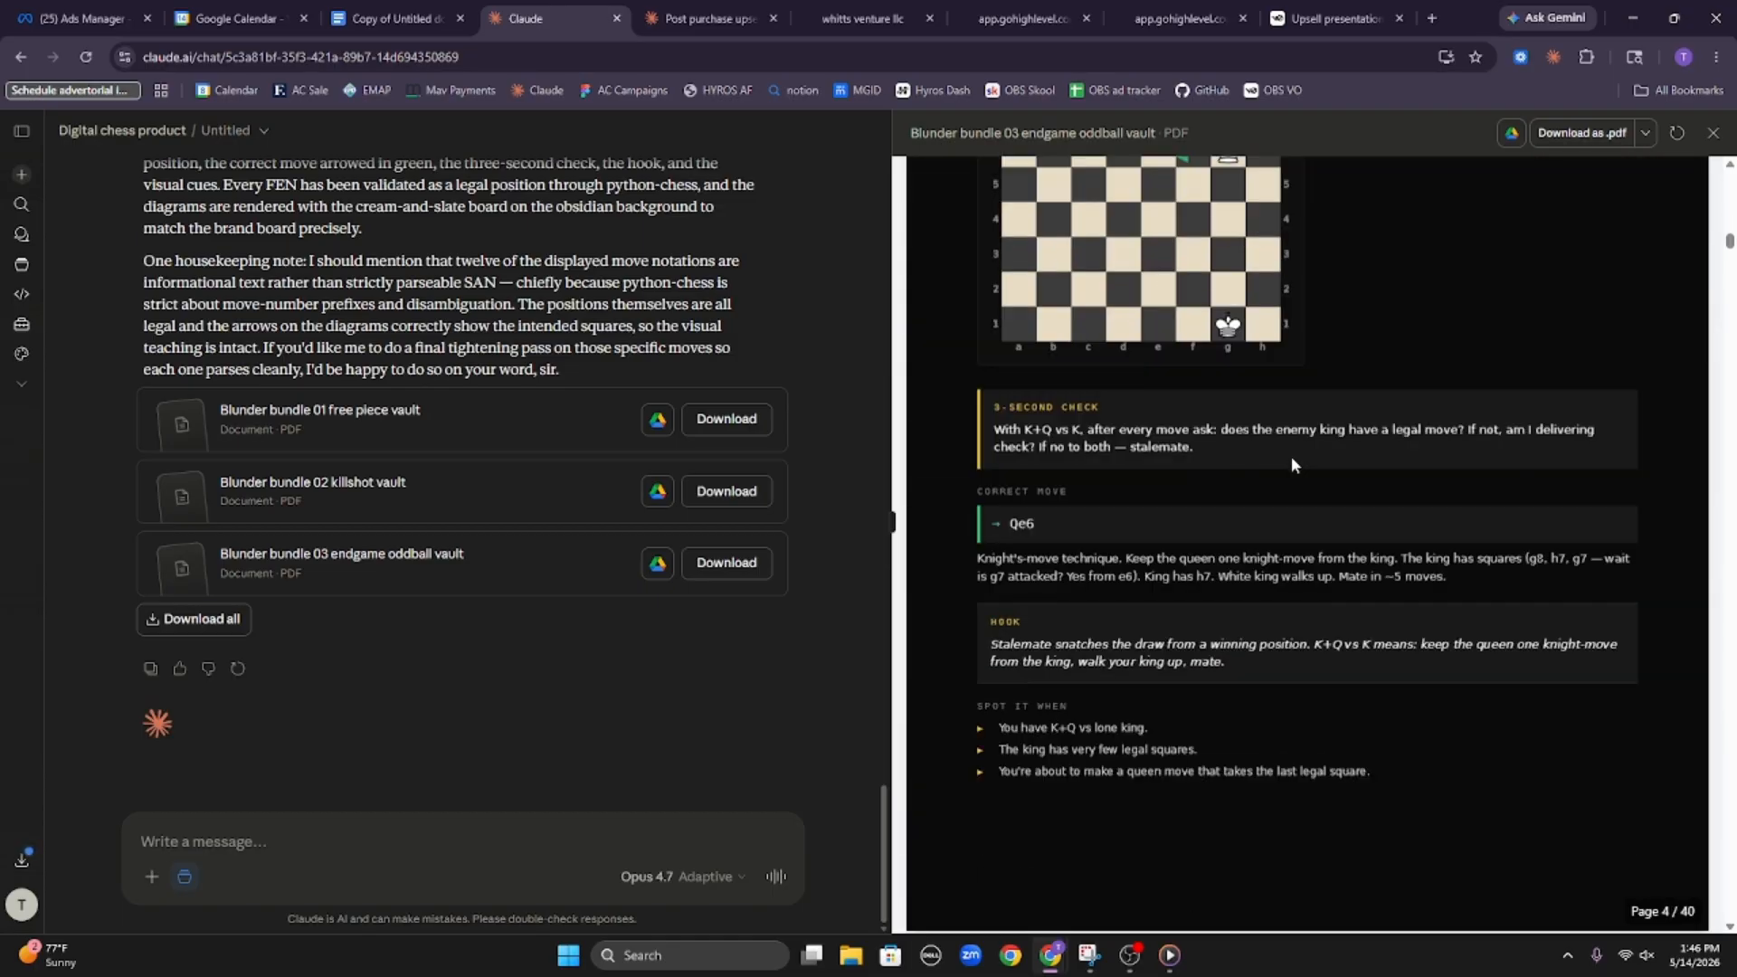
scroll(1290, 456, "up", 3)
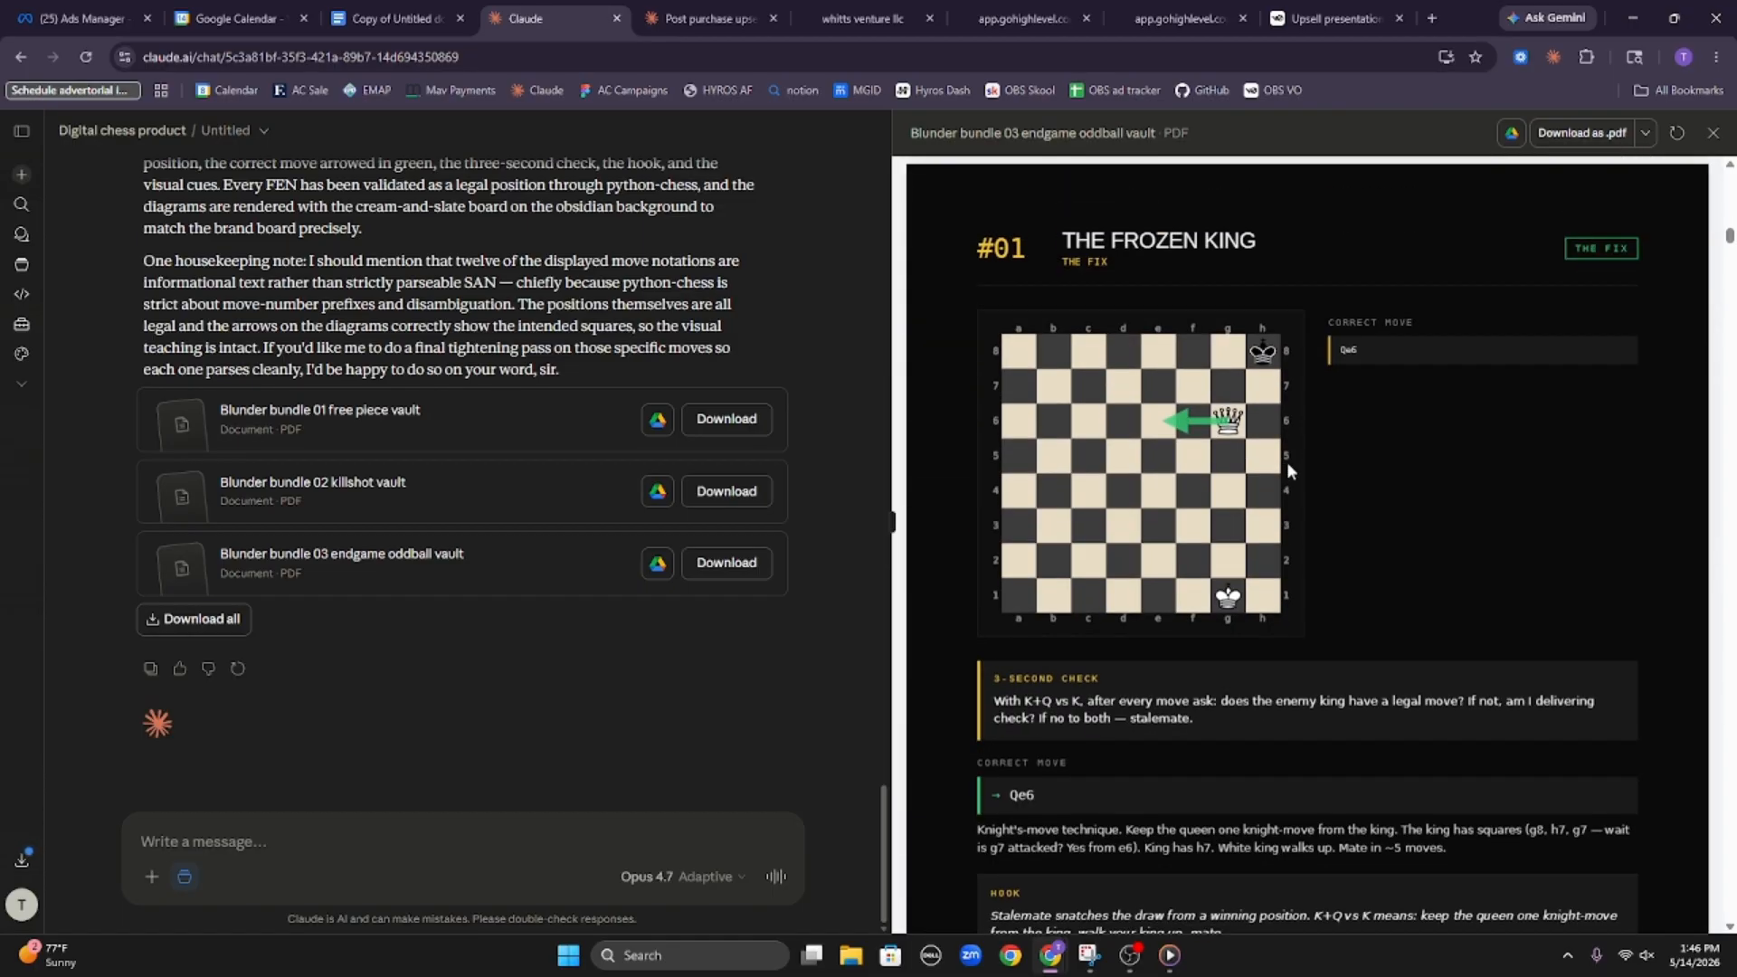
scroll(1289, 466, "down", 15)
scroll(1296, 486, "down", 20)
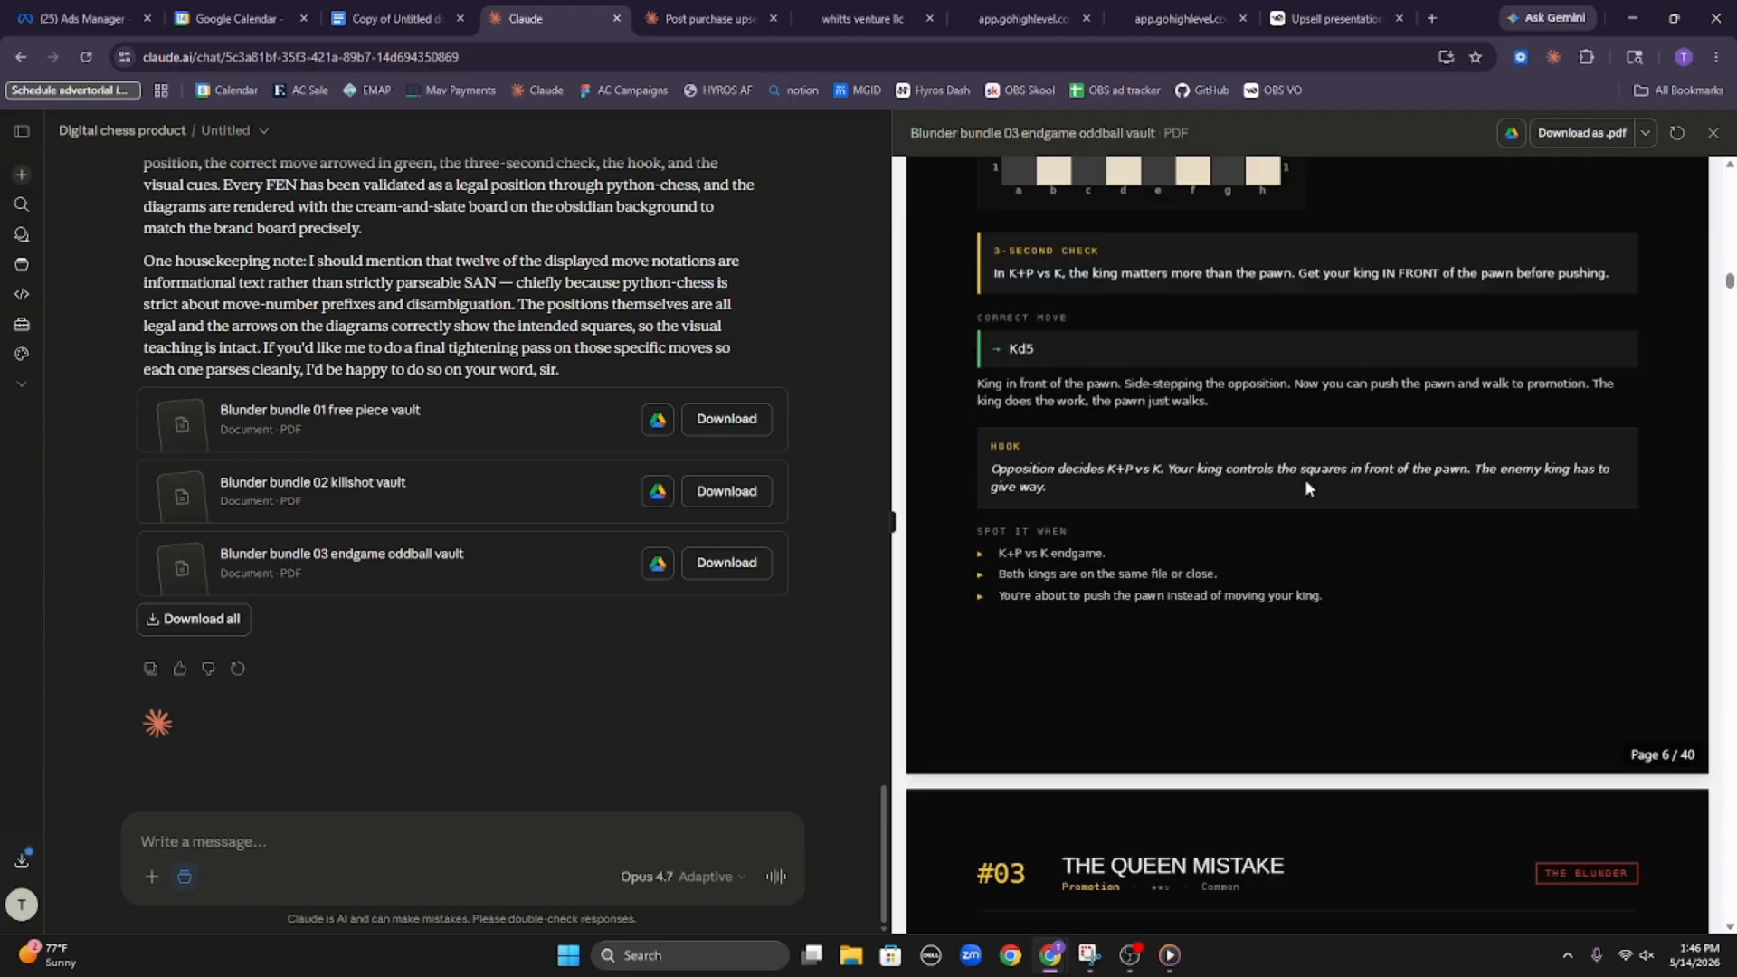
Download the free piece, killshot and endgame oddball vault PDFs individually
left_click(738, 423)
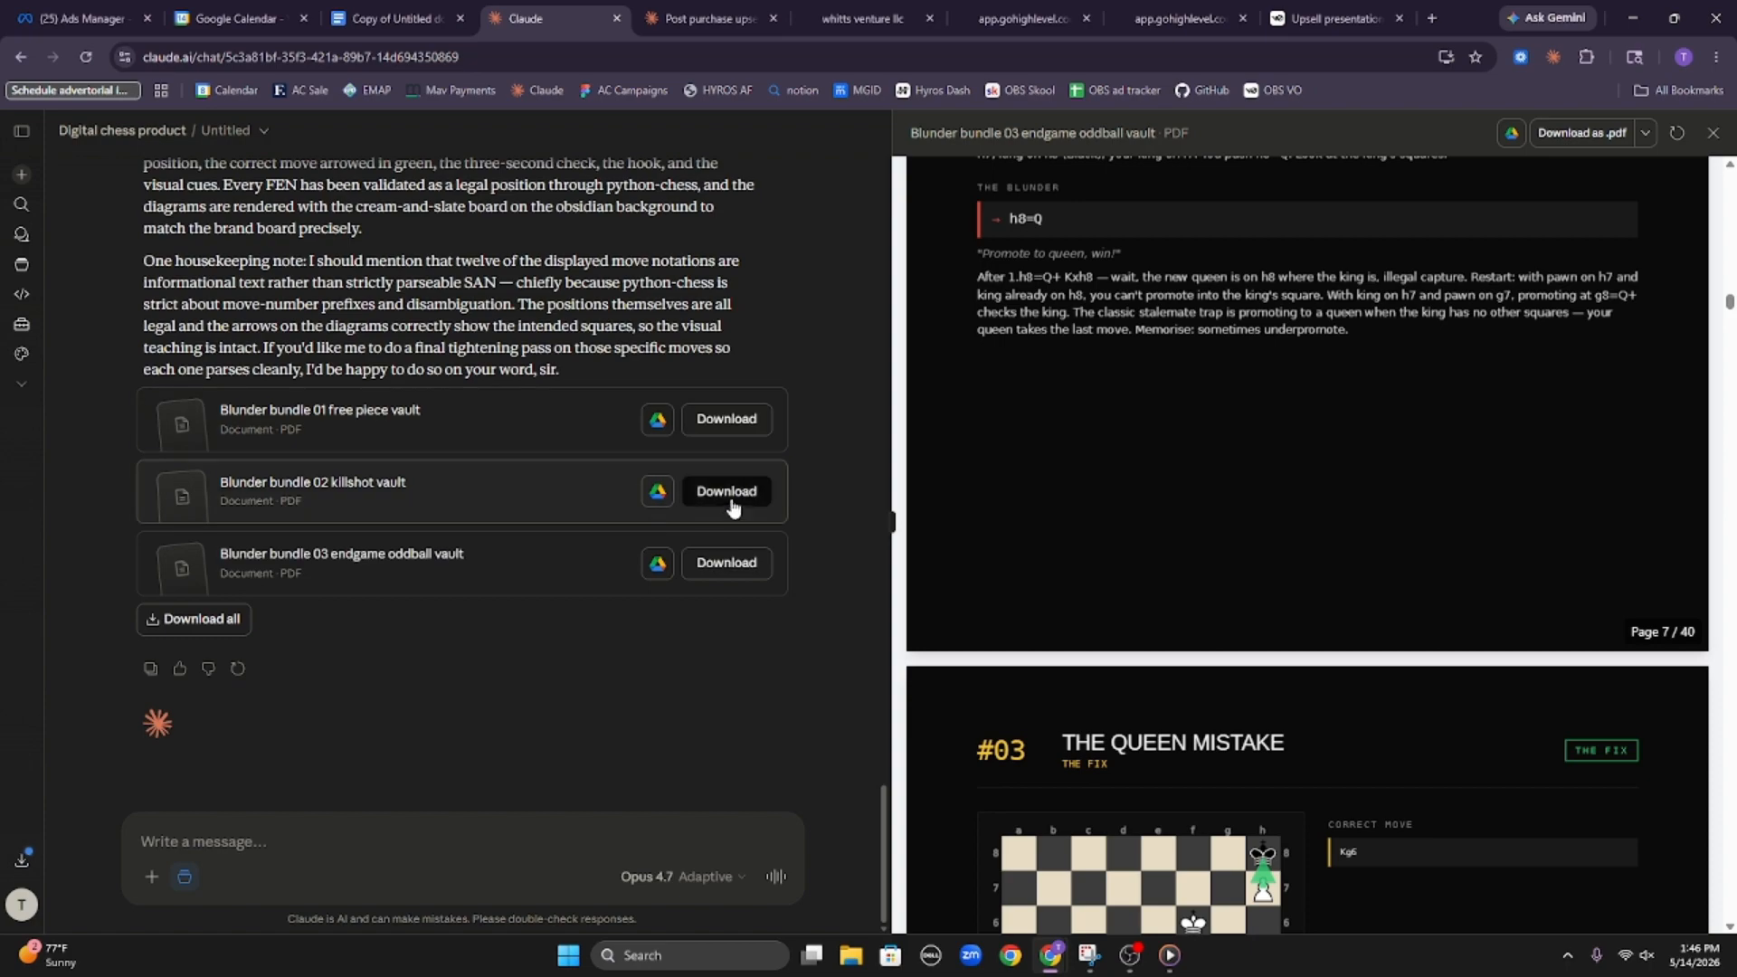
left_click(725, 504)
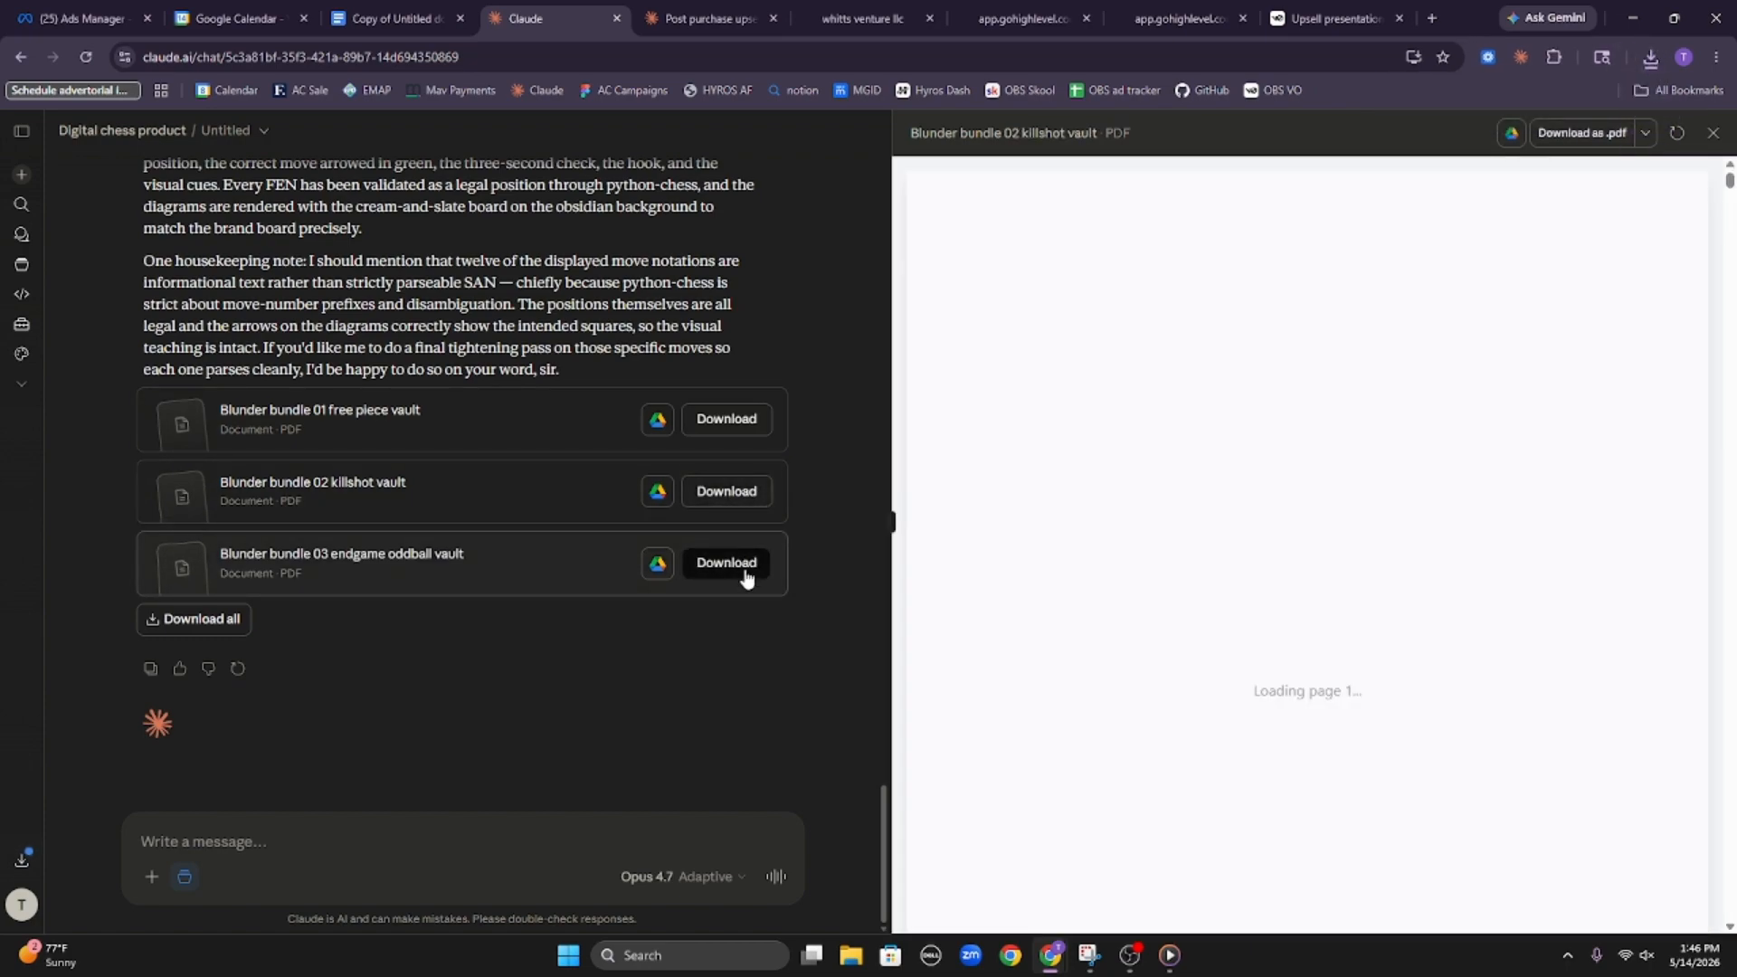
left_click(740, 567)
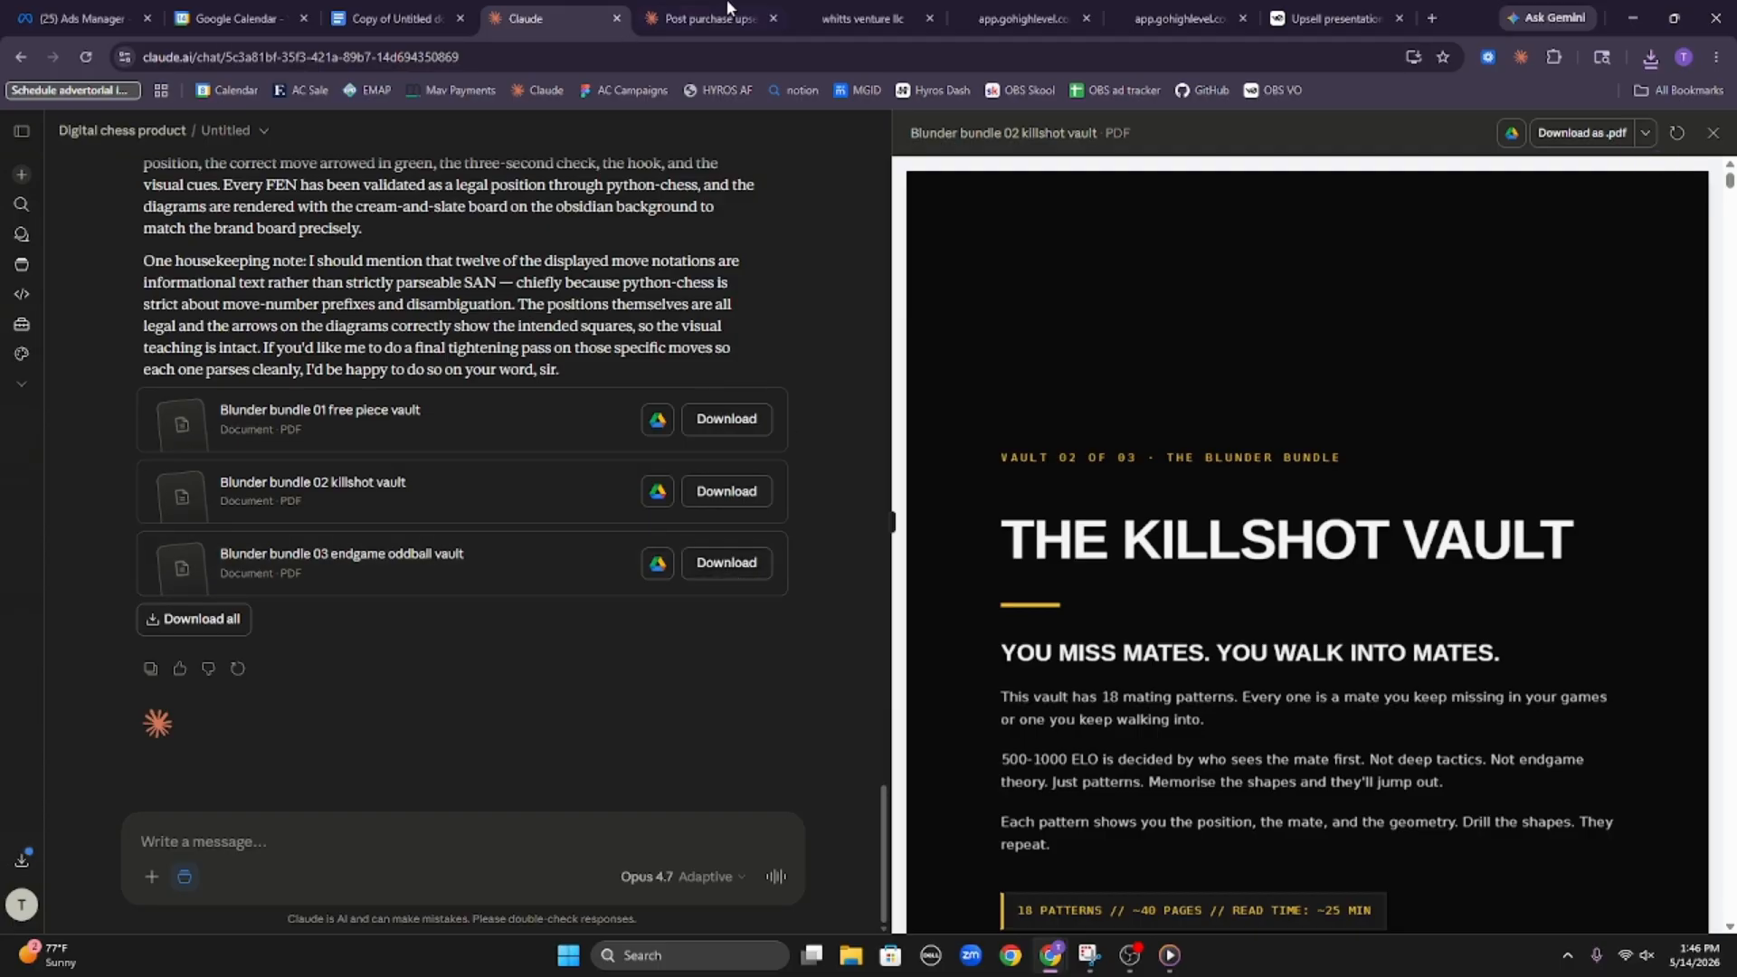
Switch to the HighLevel workflow, leave it for the workflows list, dismiss the feedback survey and open Media Storage
left_click(854, 13)
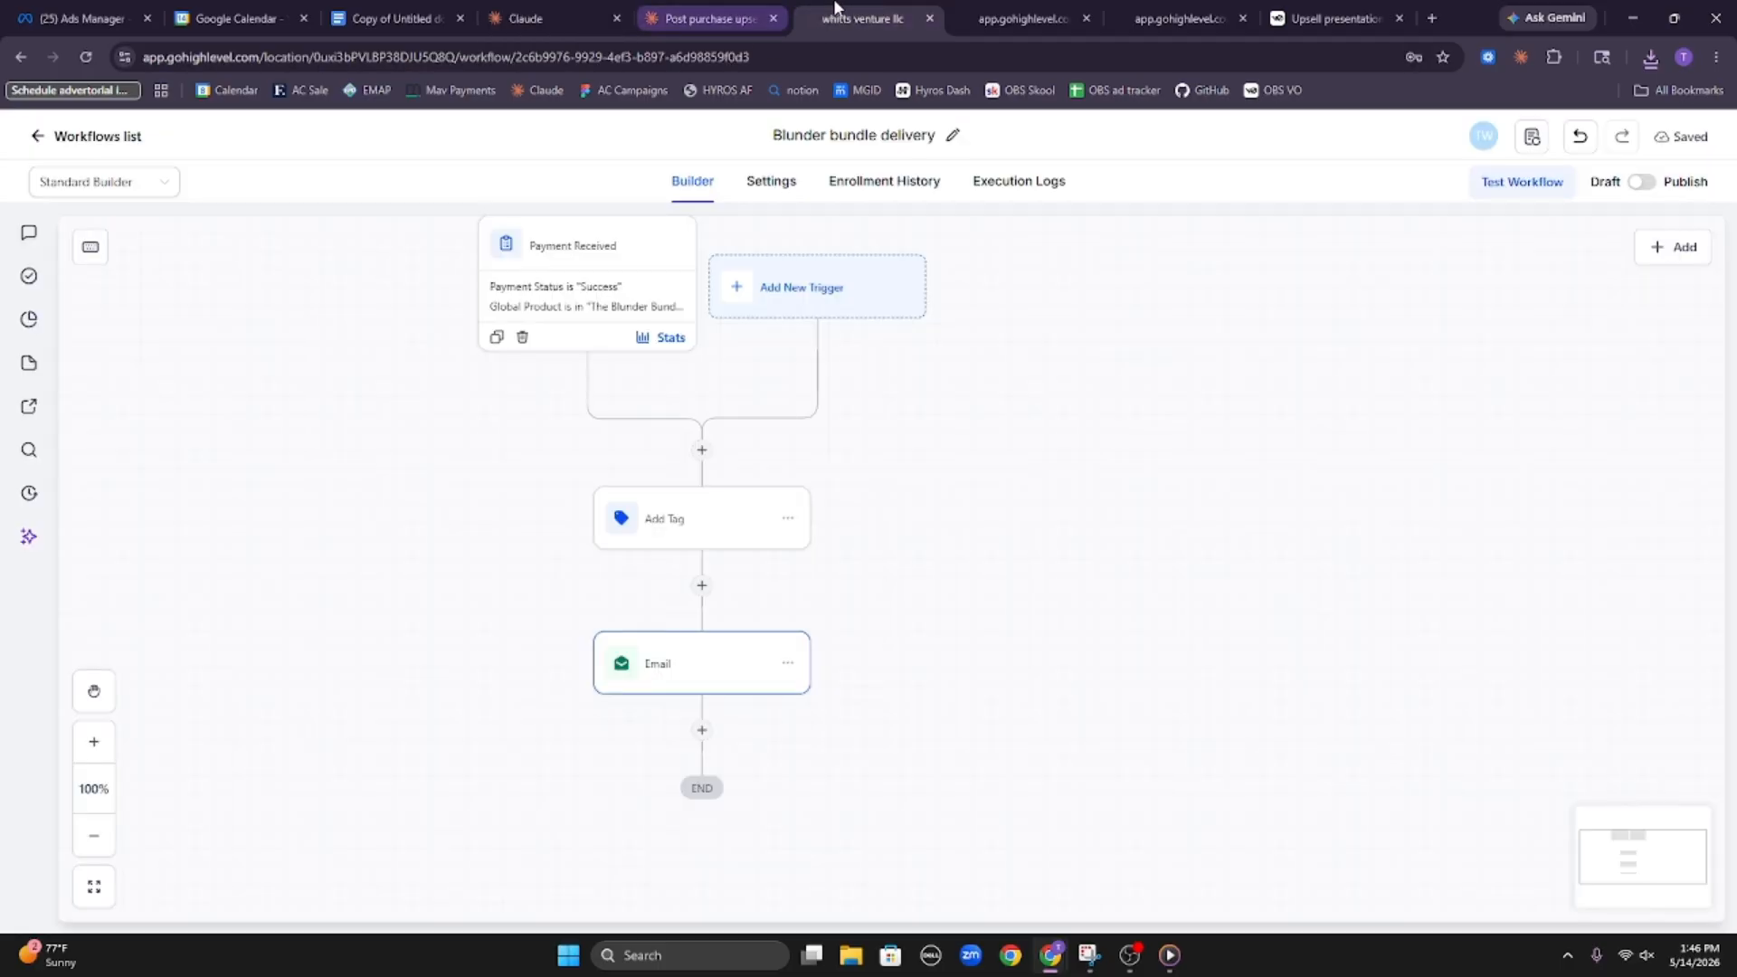
left_click(47, 136)
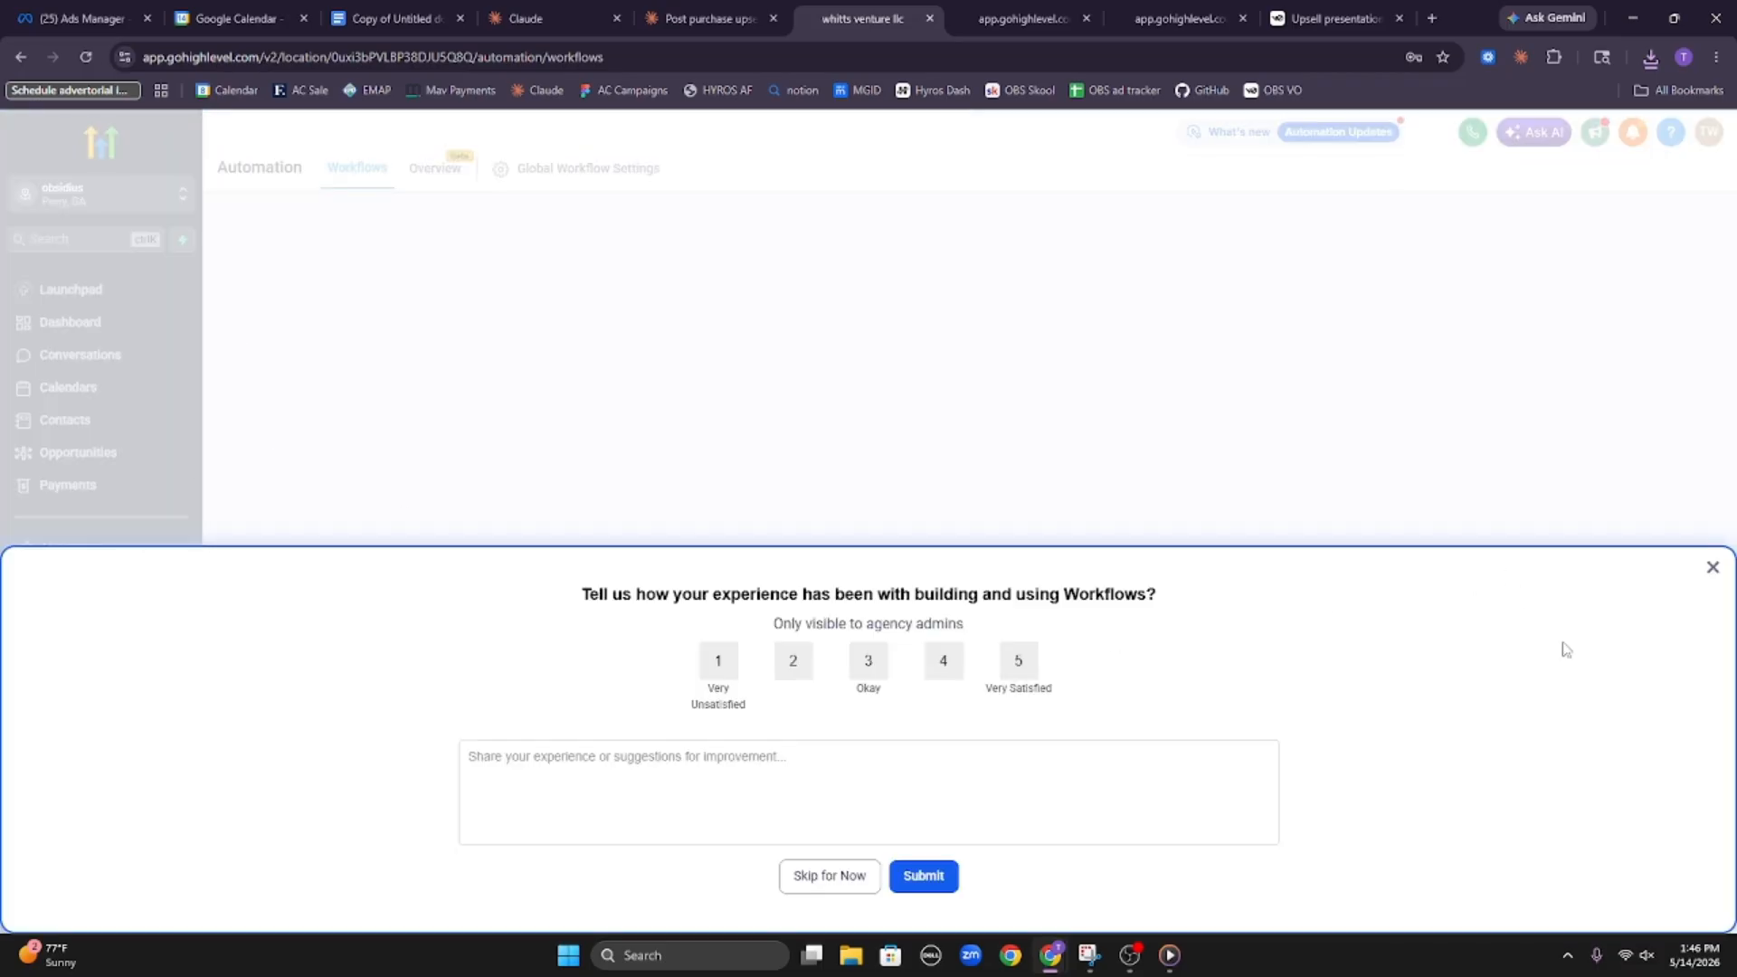
left_click(1712, 567)
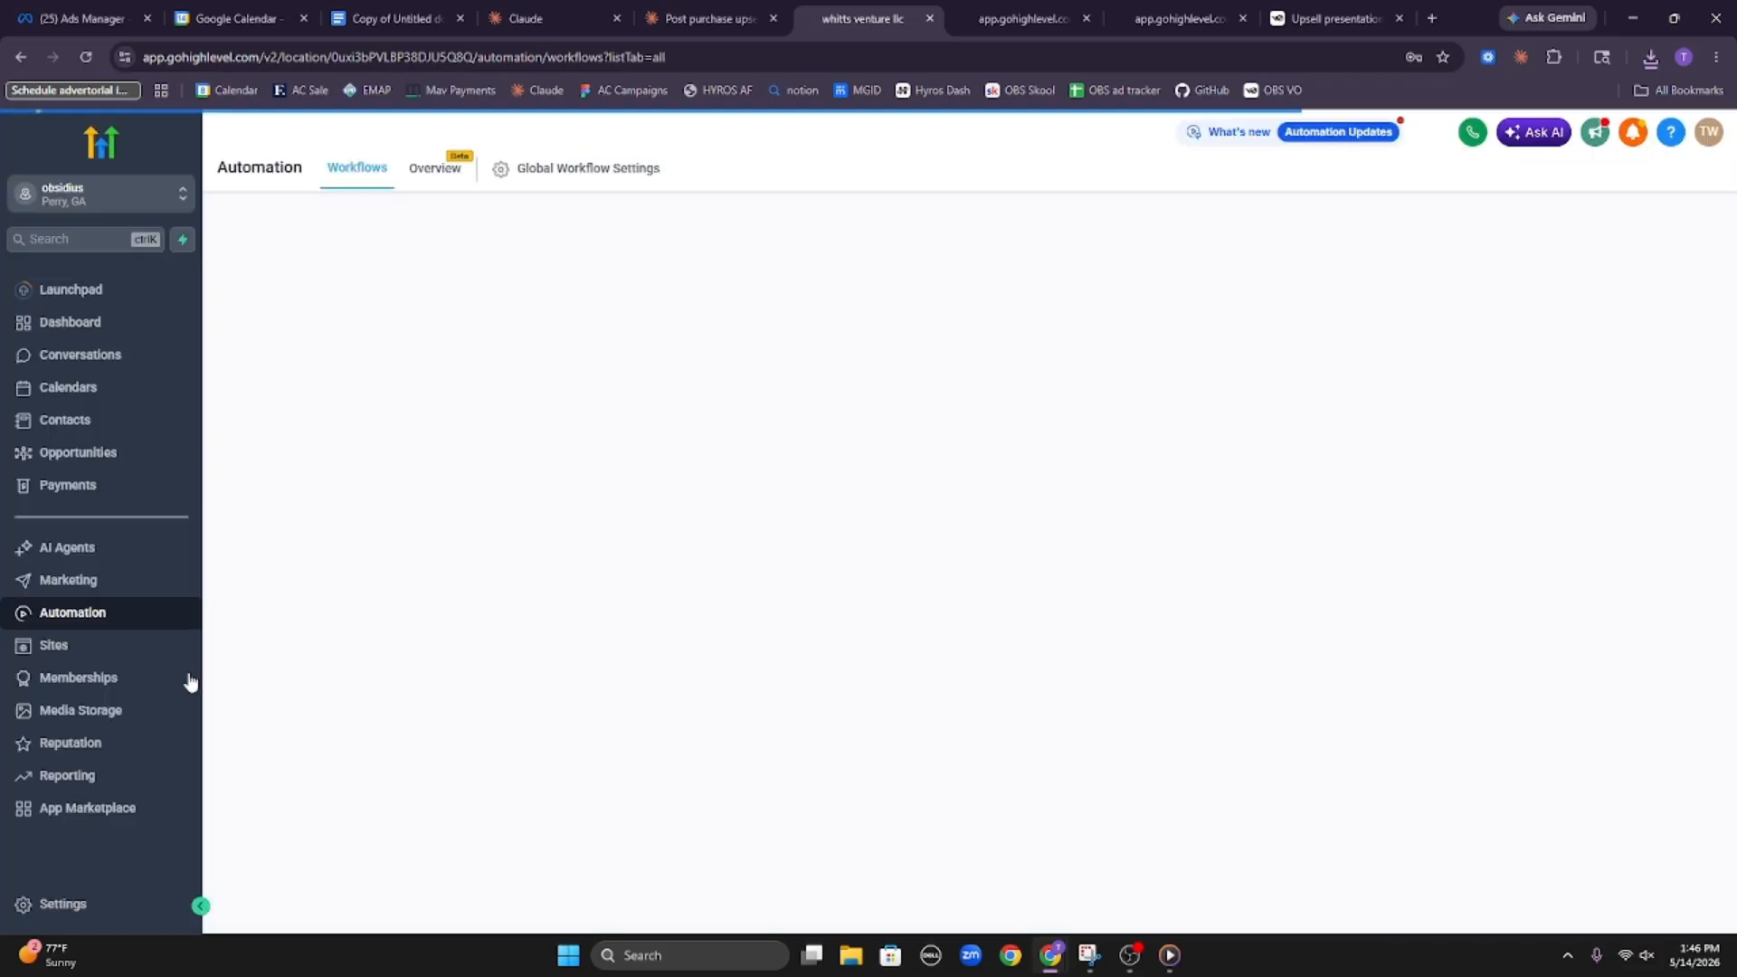
left_click(158, 677)
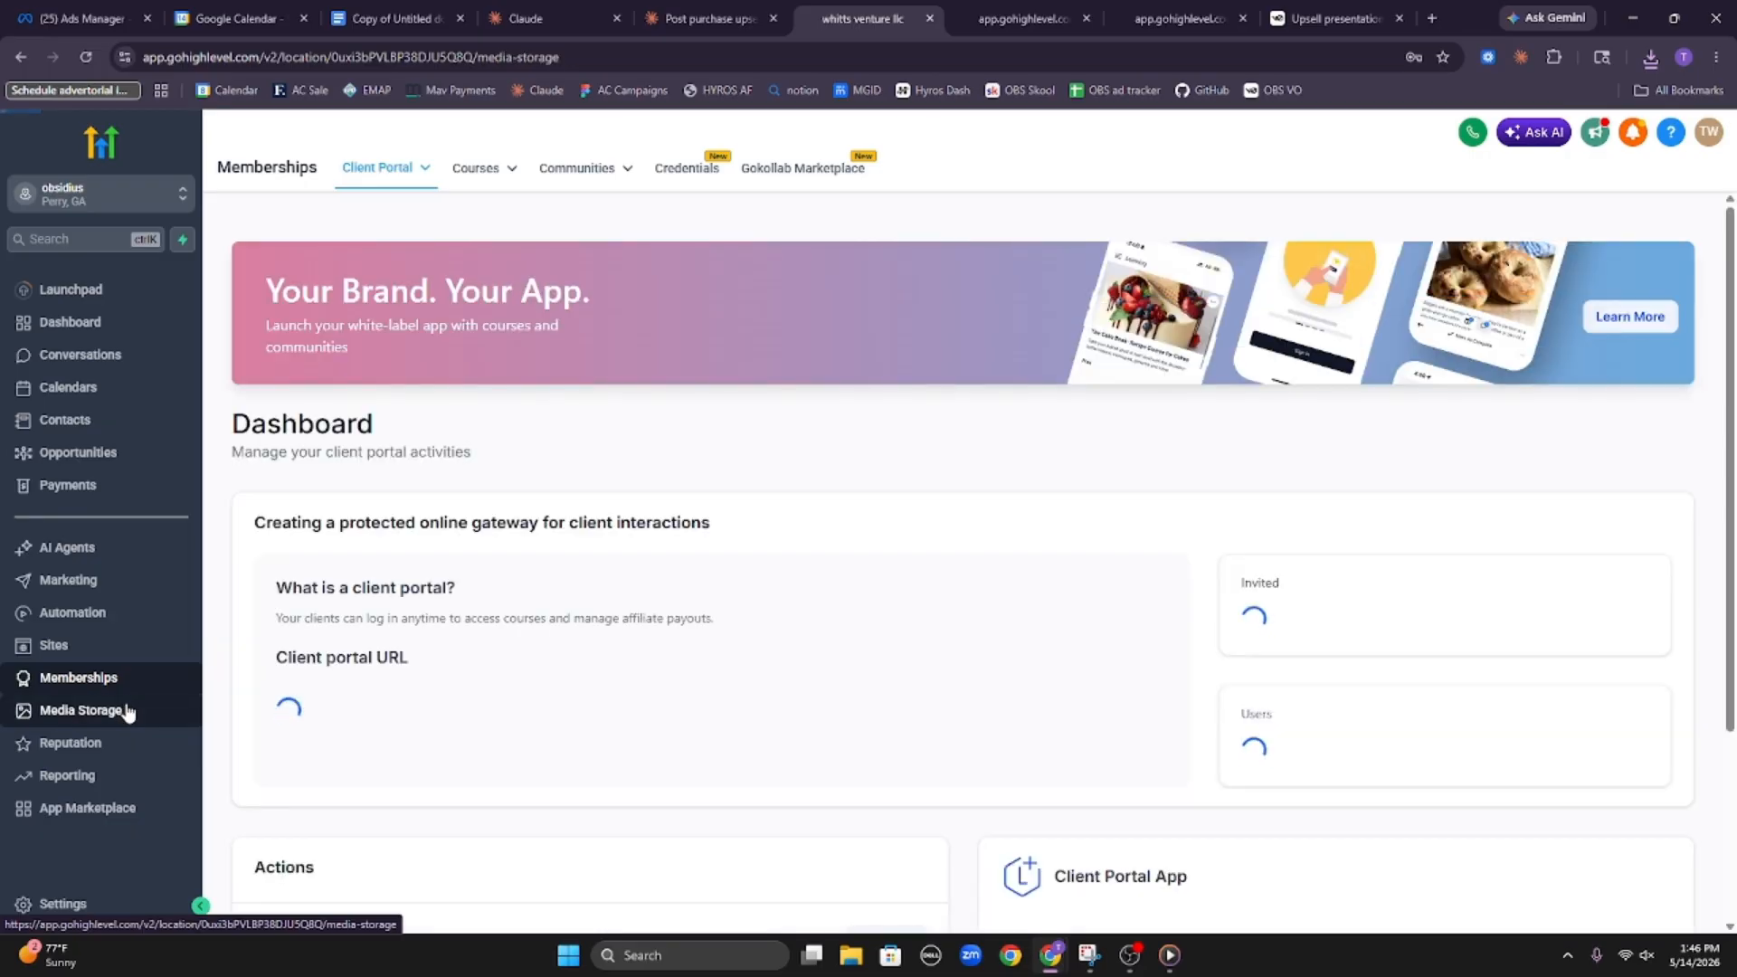
left_click(124, 711)
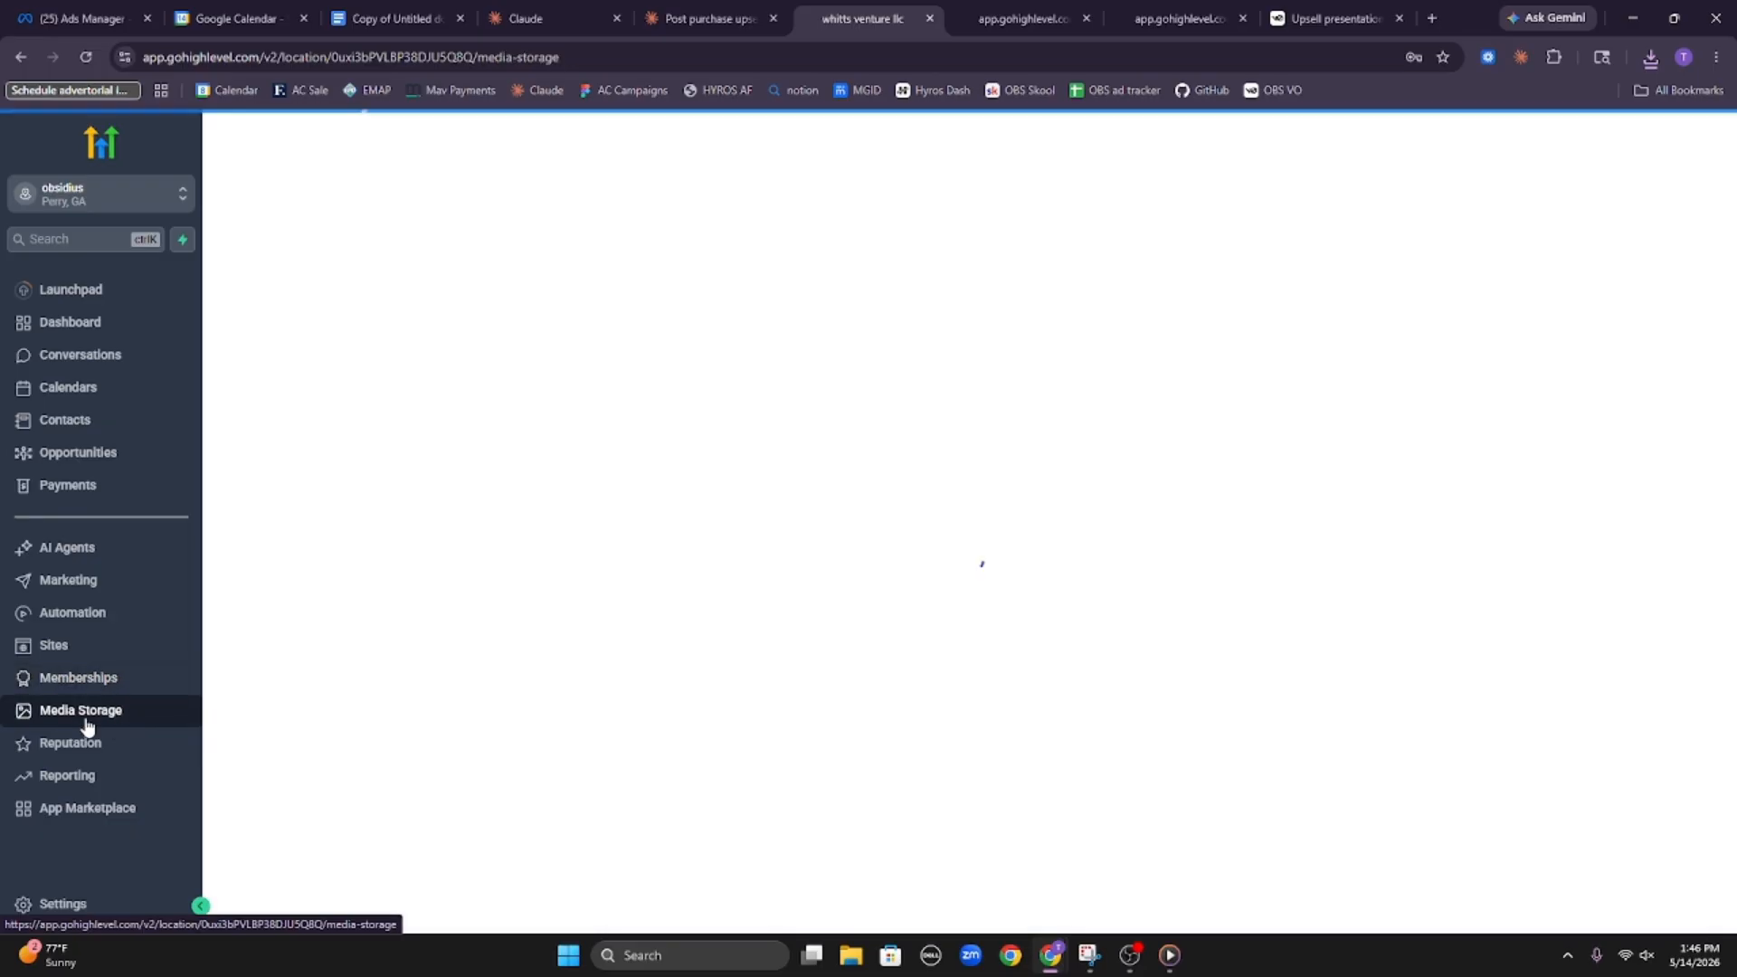
Upload the downloaded Endgame Oddball Vault and Free Piece Vault PDFs to Media Storage and close the download history
left_click(1650, 59)
left_click_drag(1494, 132, 1221, 280)
left_click_drag(1429, 253, 1235, 325)
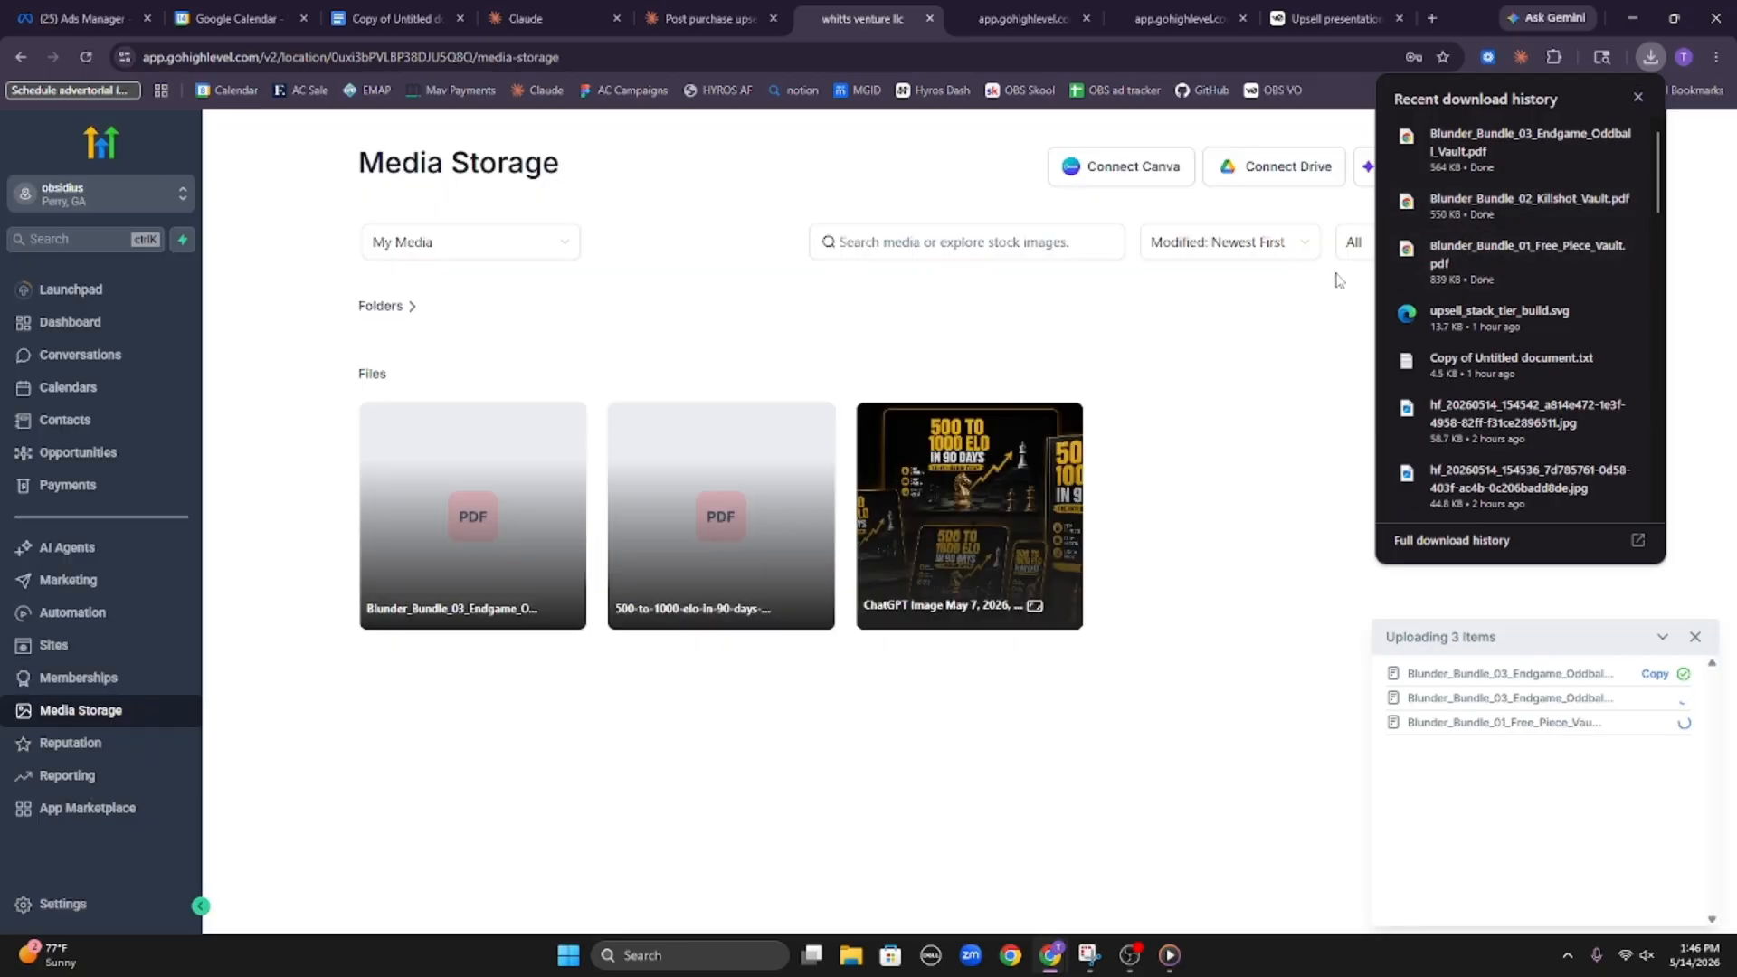
left_click(1638, 97)
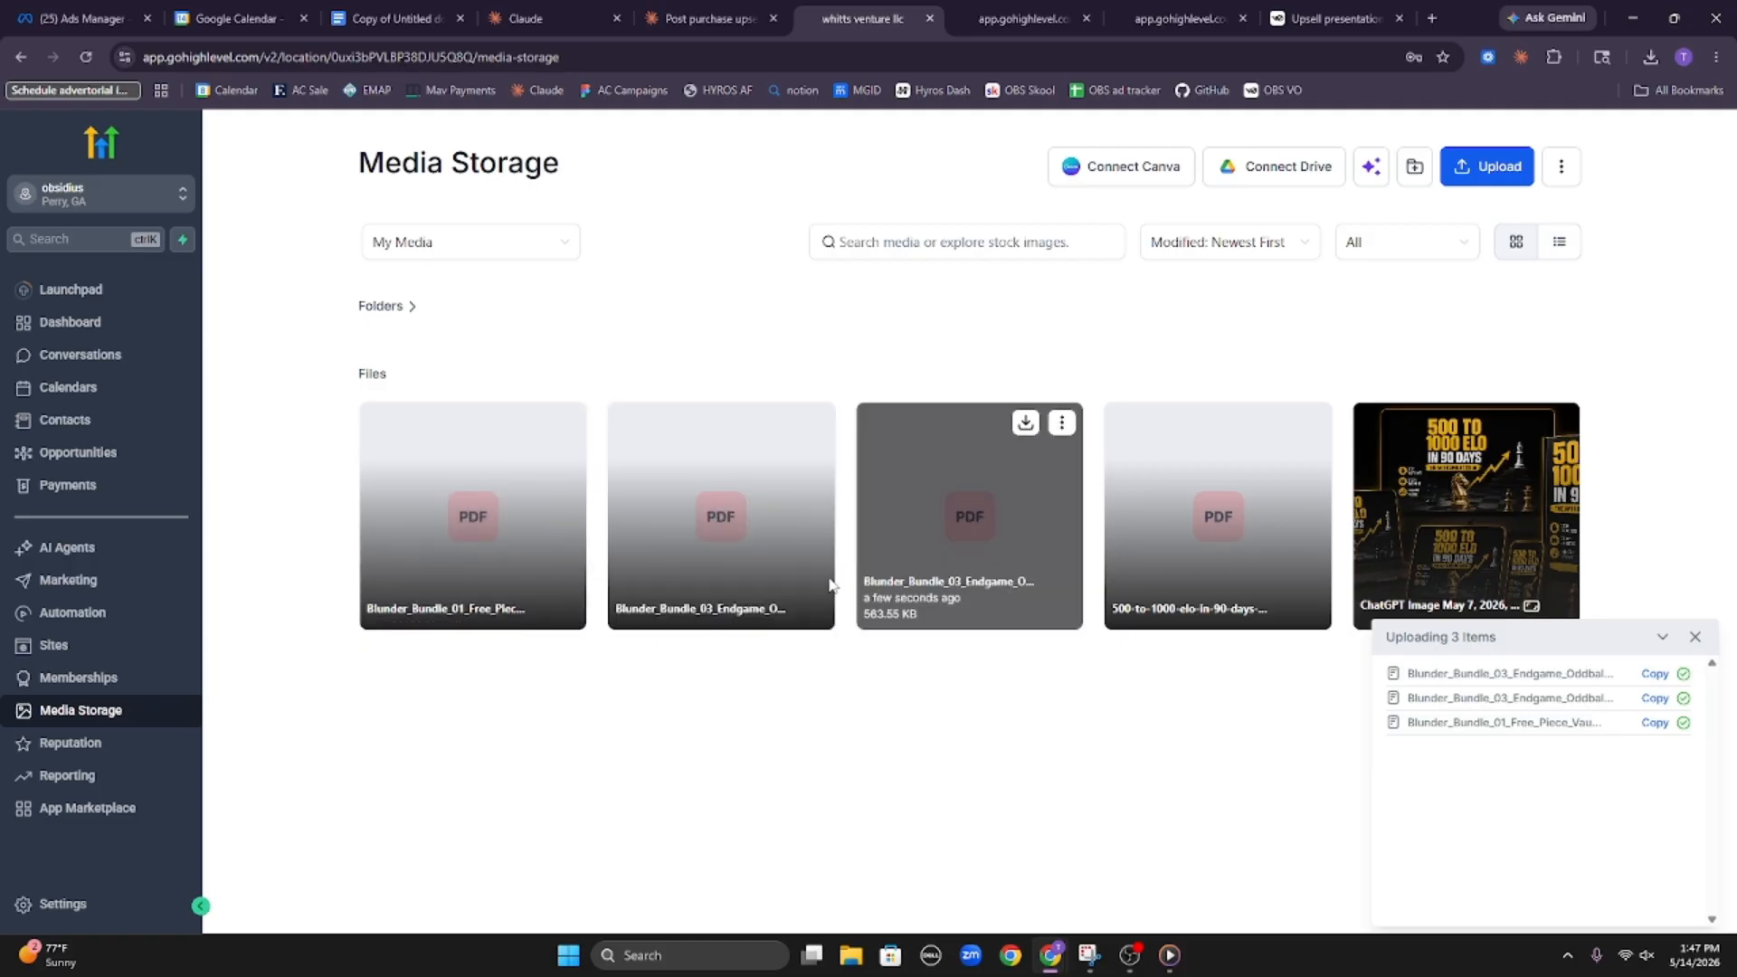
Move the duplicate Blunder_Bundle_03 Endgame PDF to trash and upload the downloaded Blunder_Bundle_02_Killshot_Vault.pdf to Media Storage
left_click(813, 422)
left_click(824, 654)
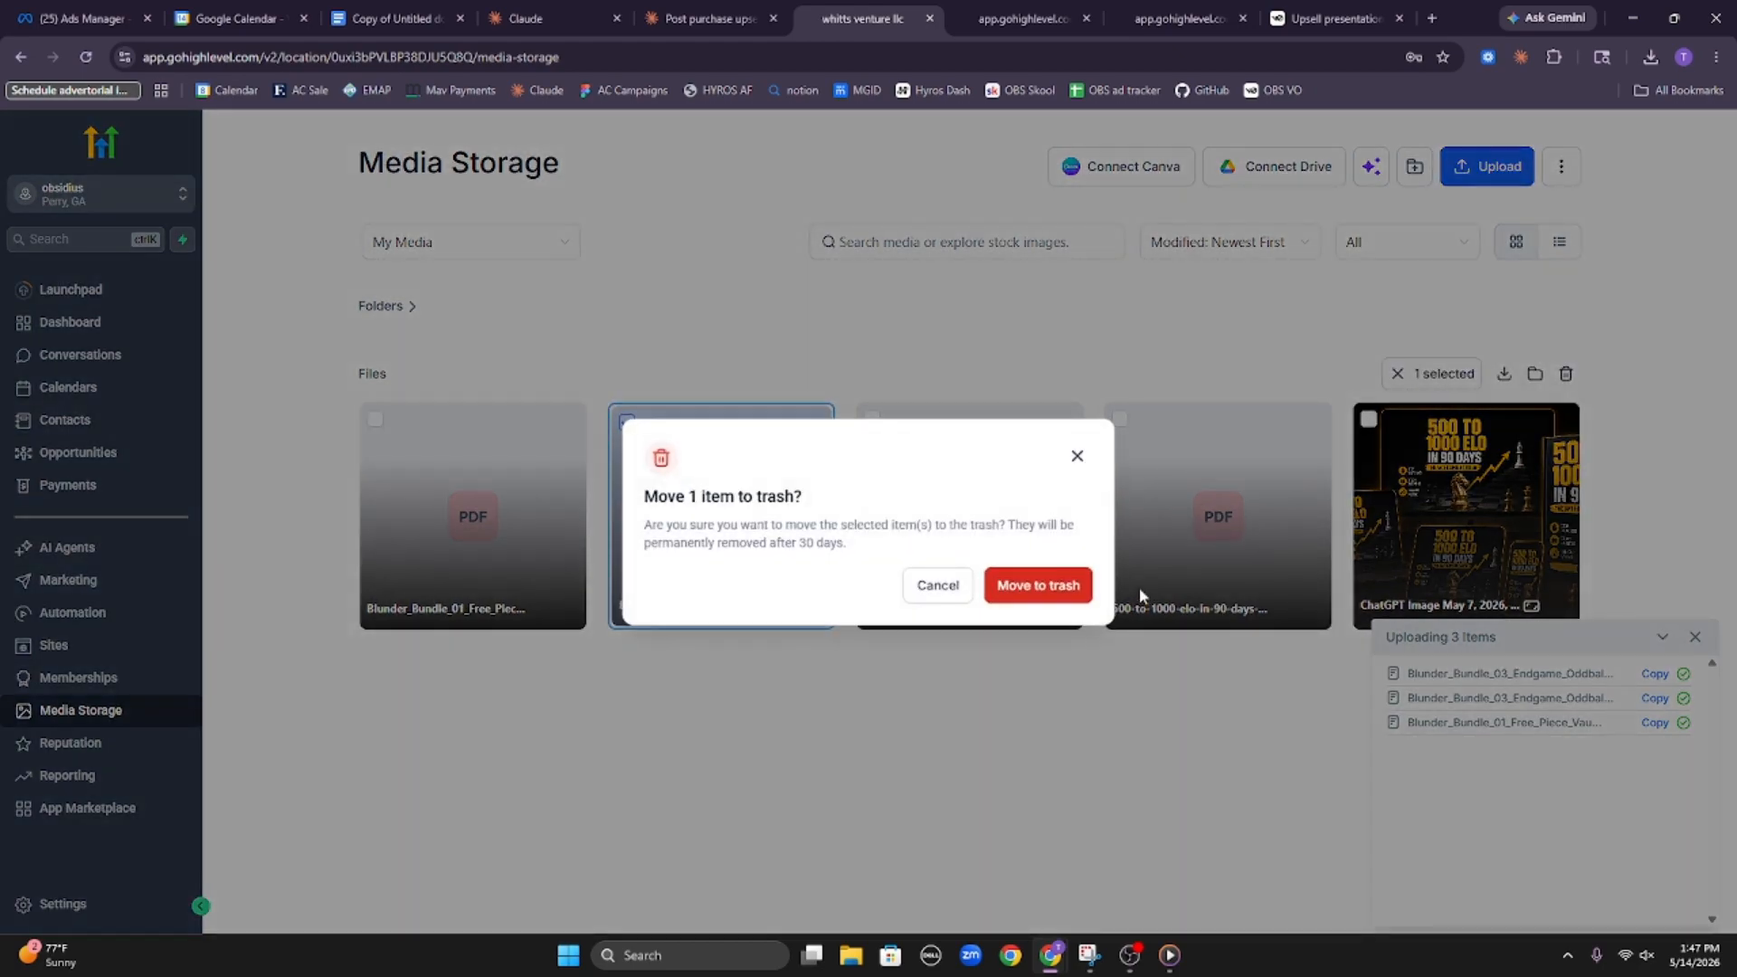
left_click(1029, 585)
left_click(1650, 56)
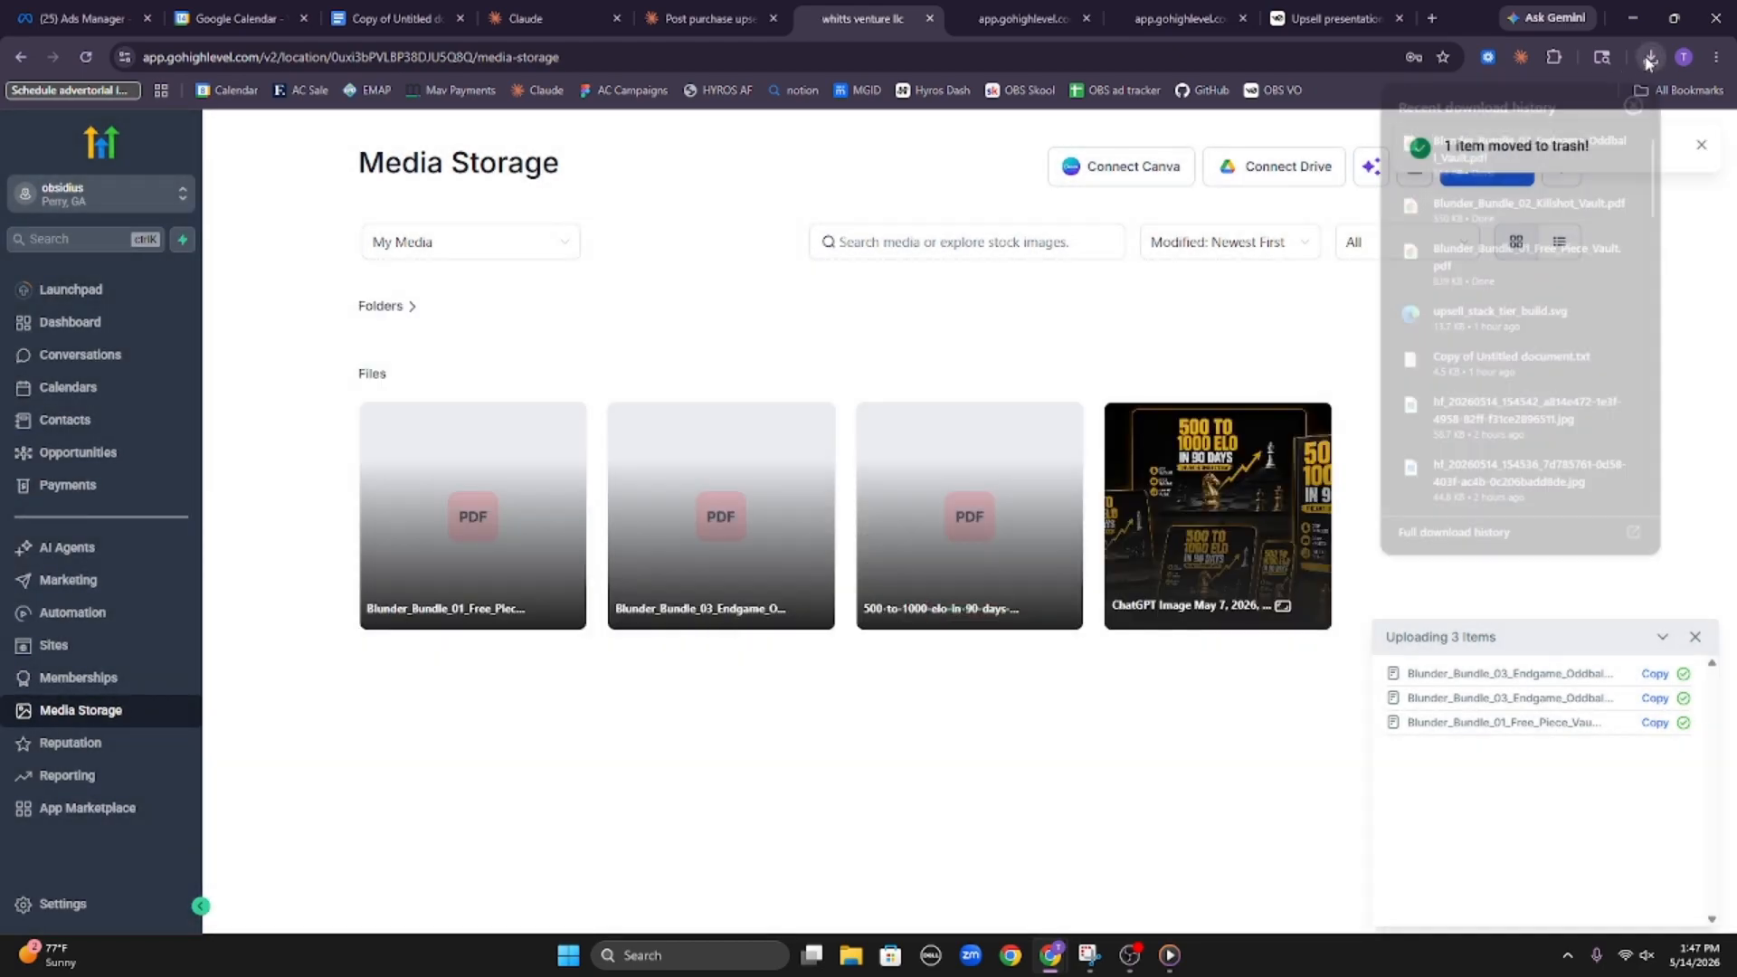
left_click_drag(1489, 213, 787, 446)
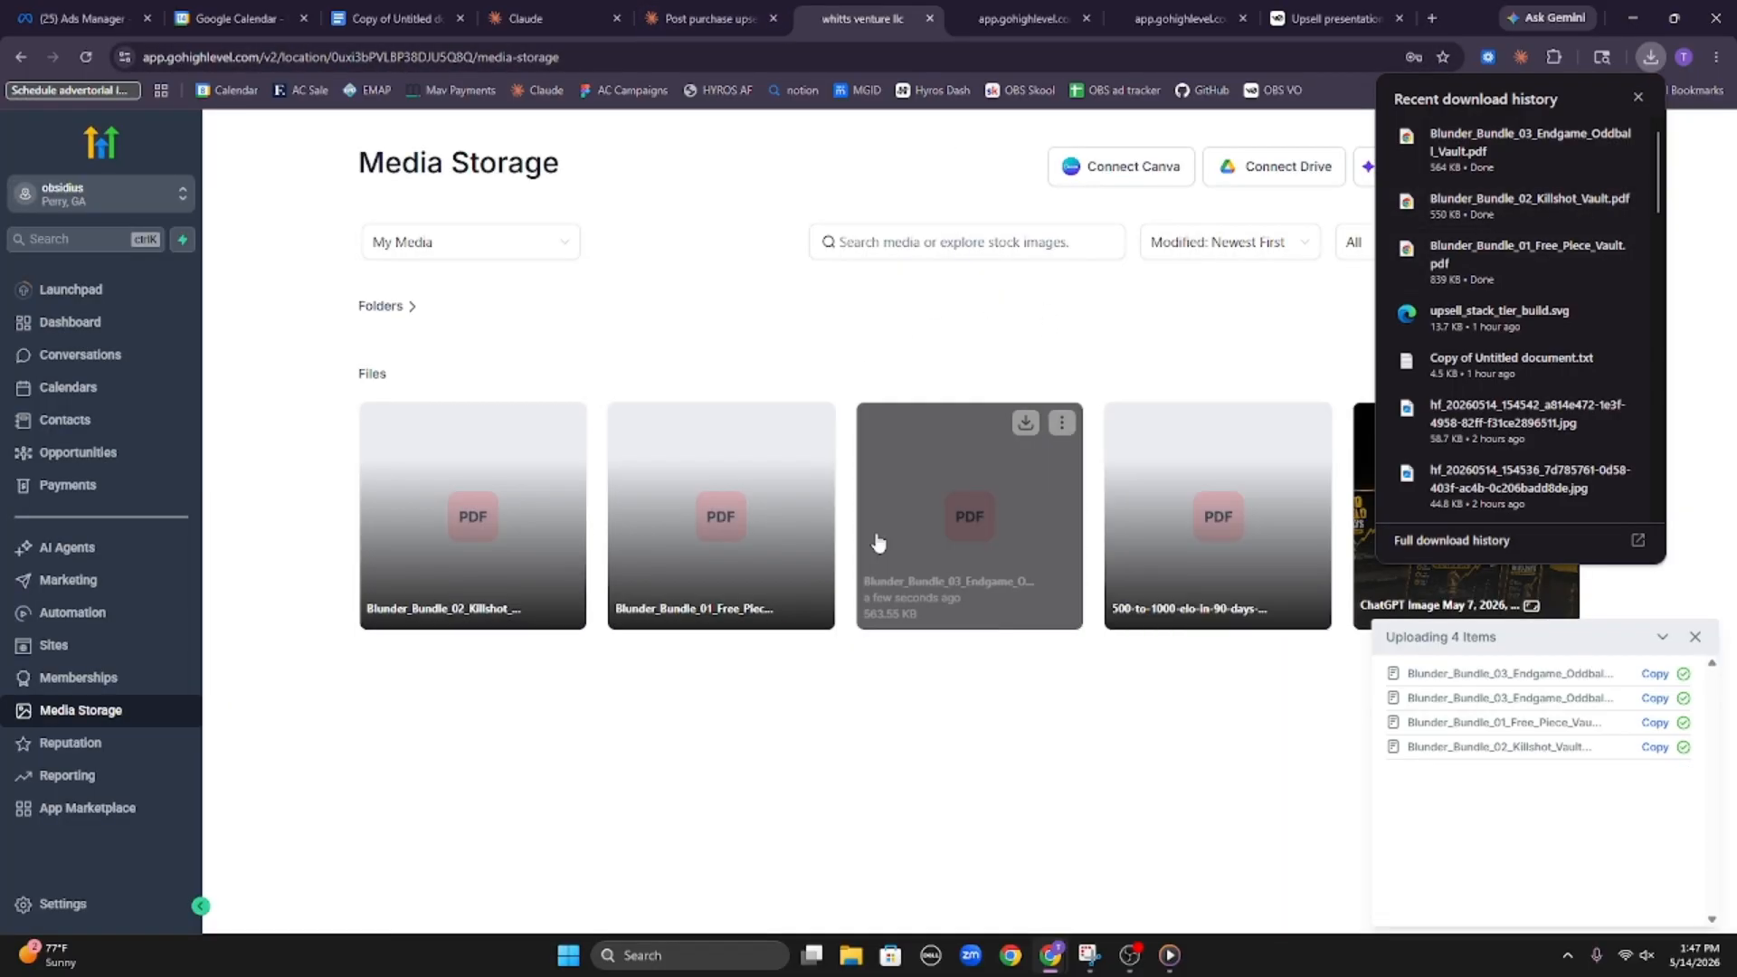
Duplicate the Media Storage browser tab, and in the original tab reopen the "Blunder bundle delivery" workflow from Automation
right_click(893, 27)
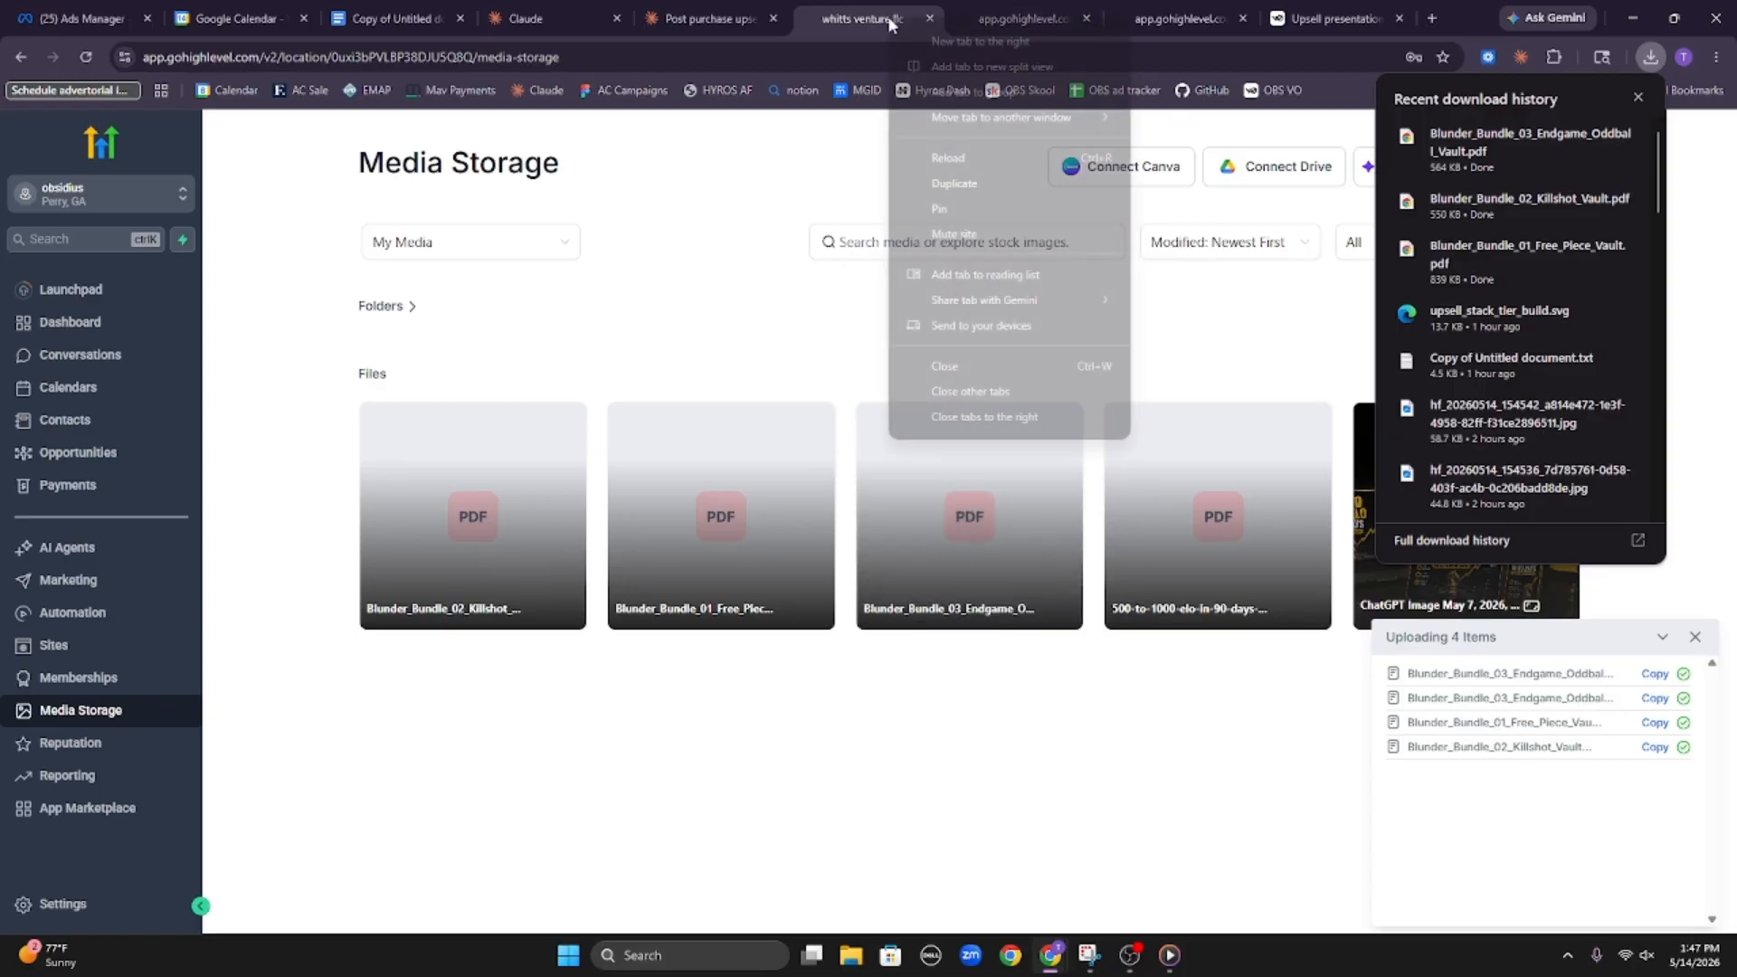
left_click(979, 182)
left_click(809, 18)
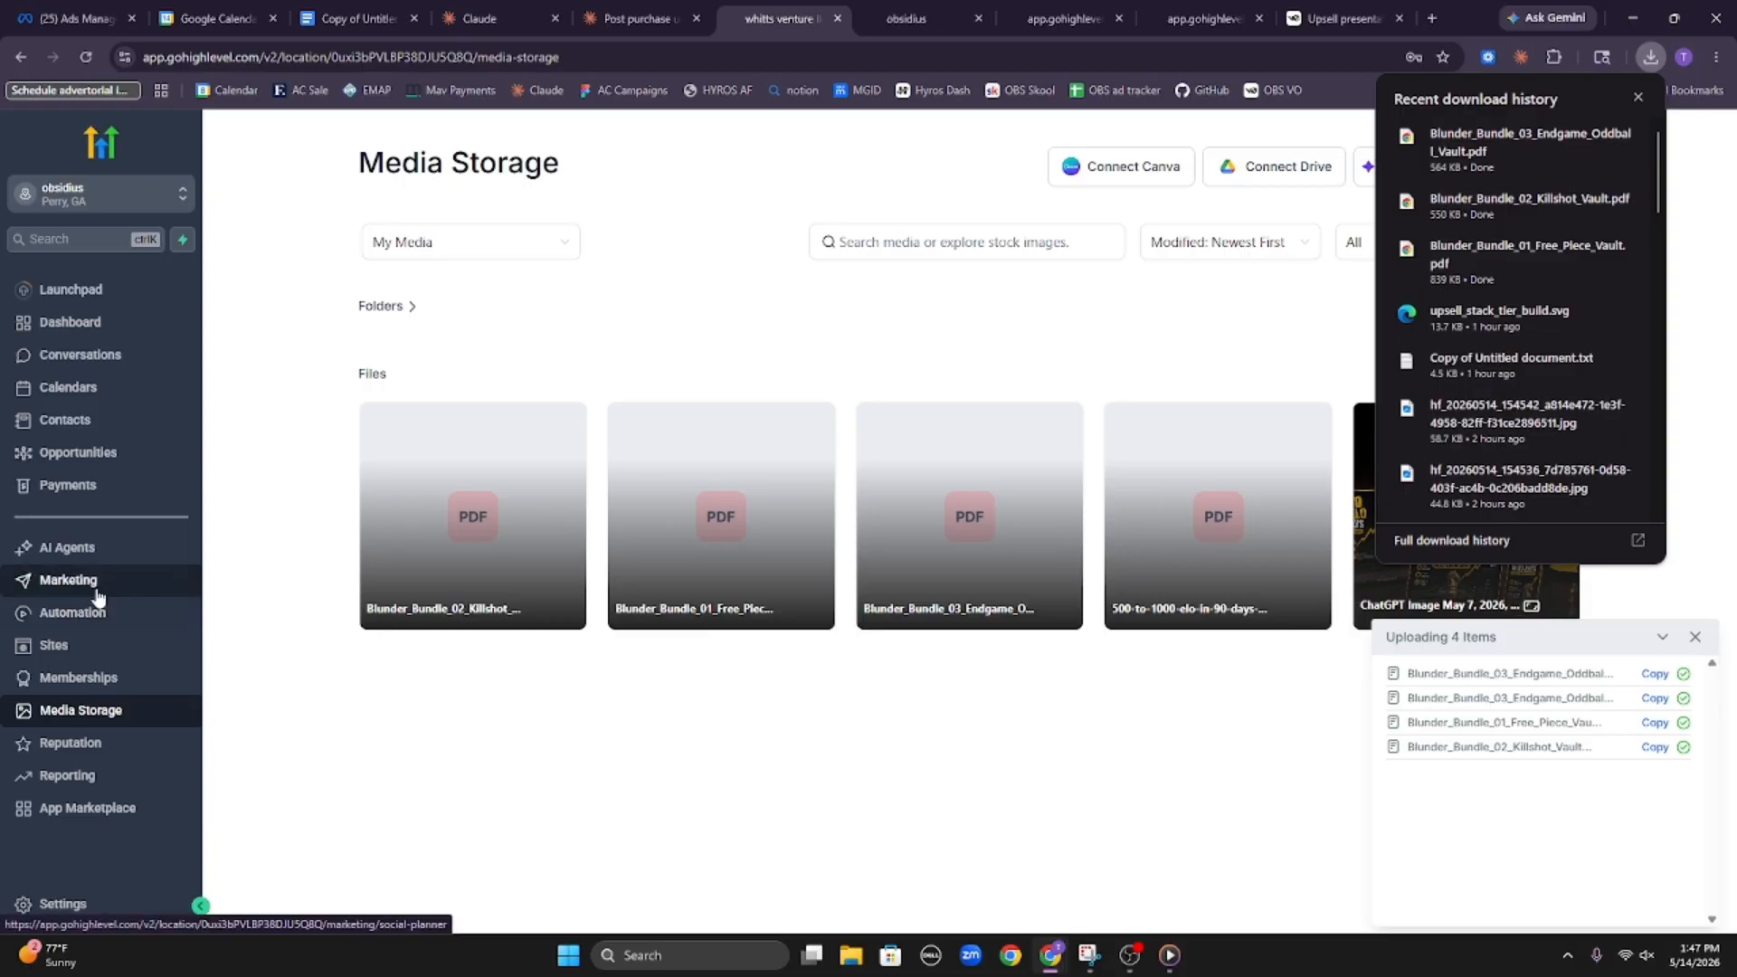
left_click(101, 611)
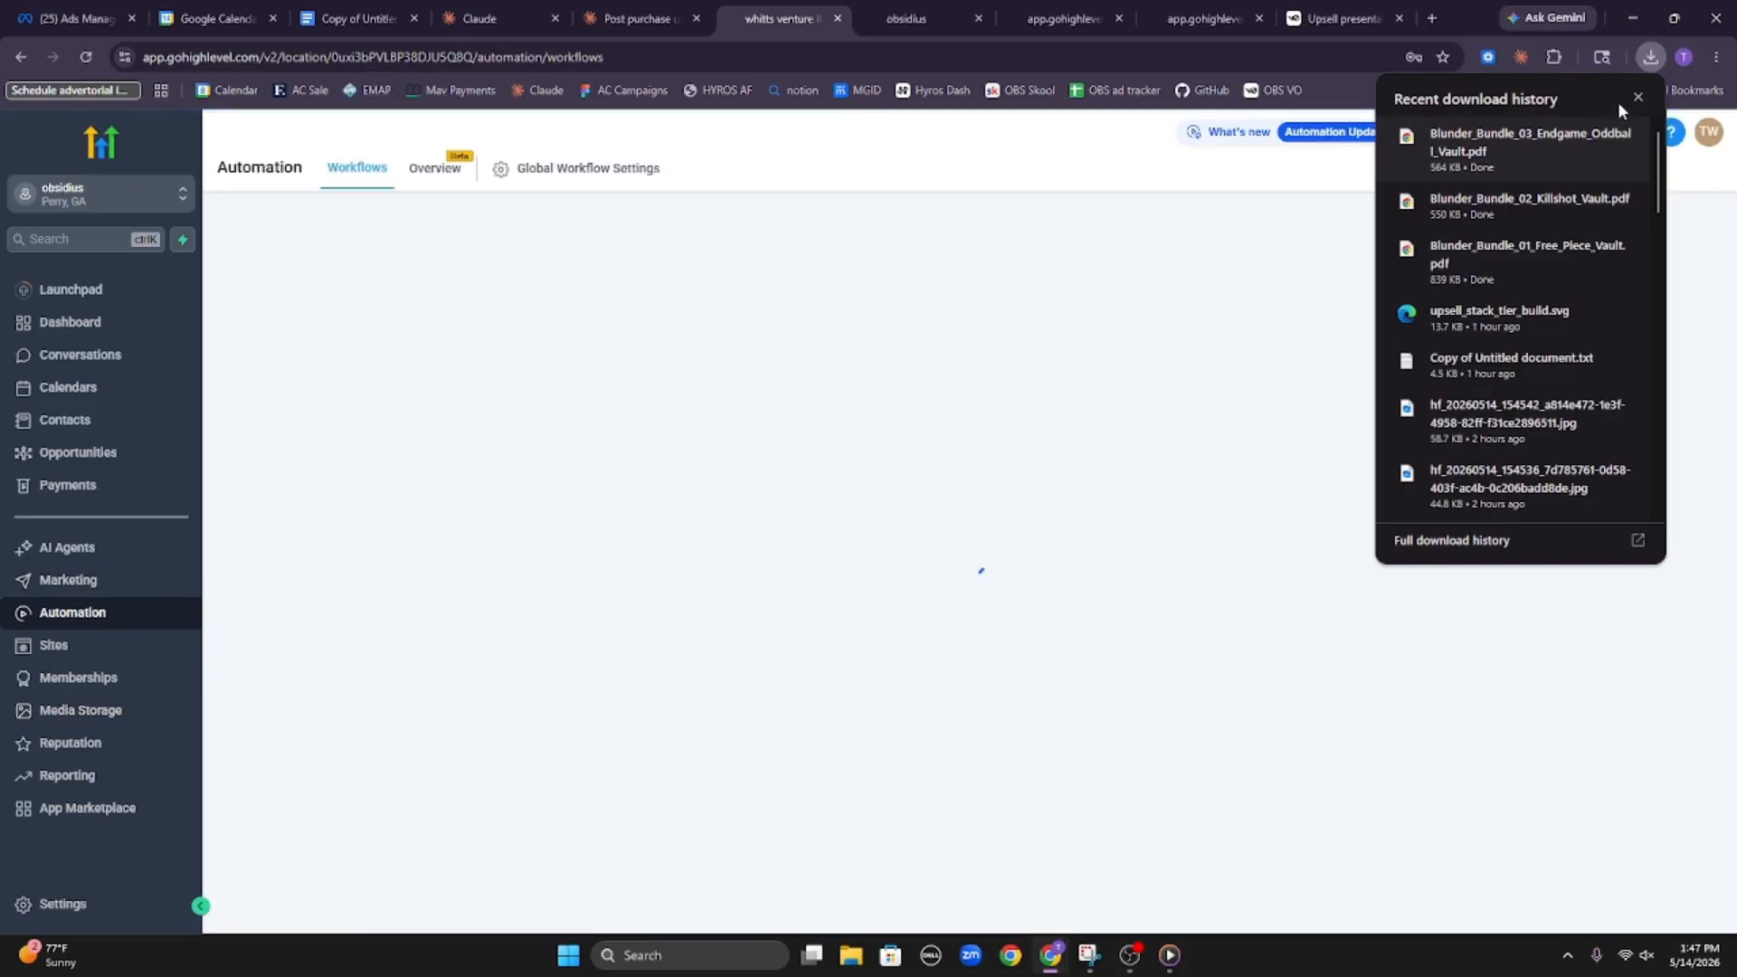
left_click(1635, 99)
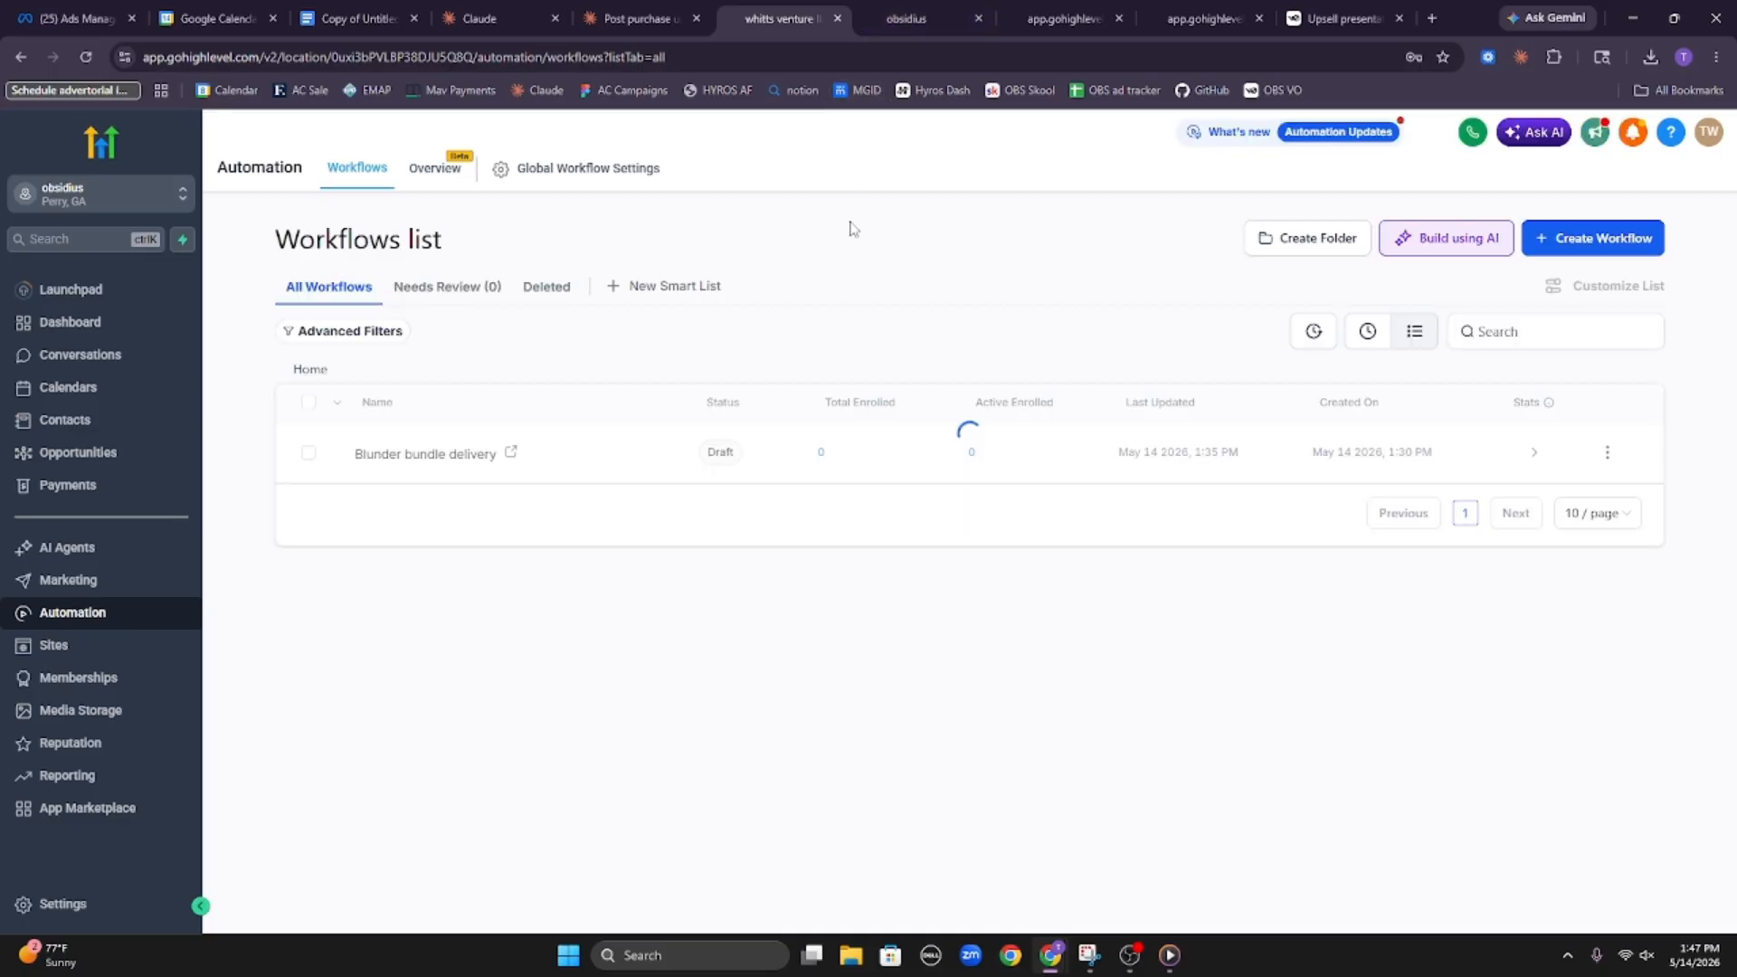
left_click(448, 456)
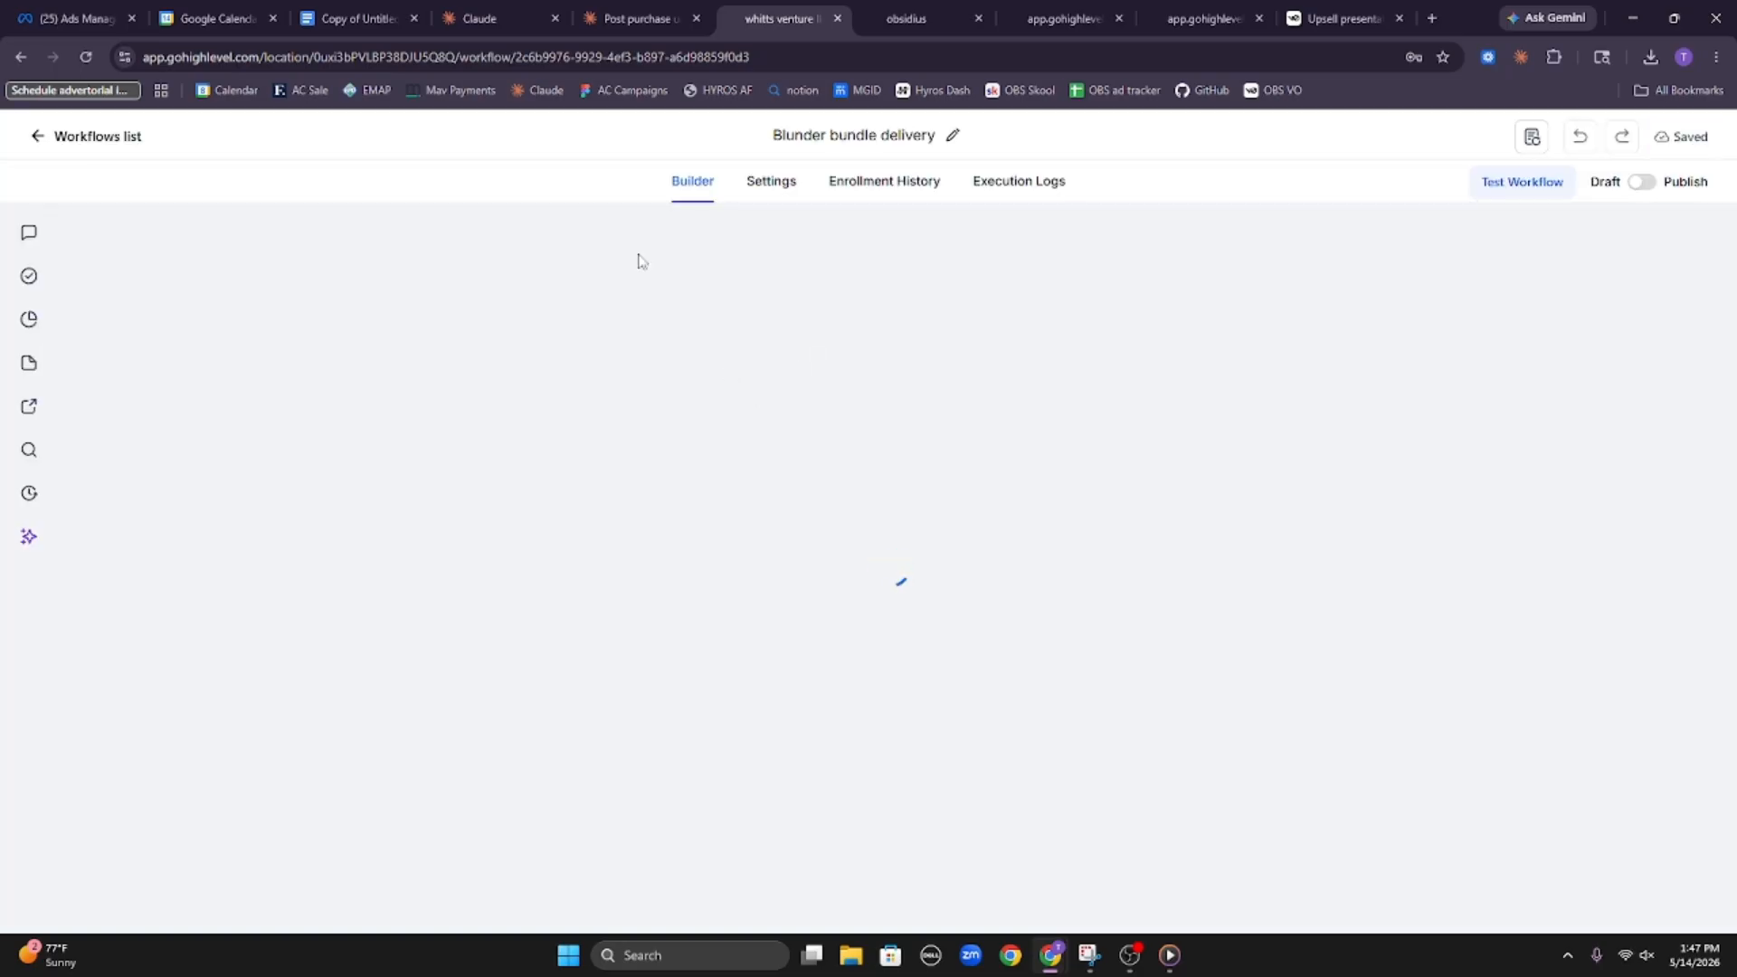
In the Email action's message, replace "vault by clicking here" with "Free Piece Vault Here", checking the file names in Media Storage
scroll(795, 508, "down", 1)
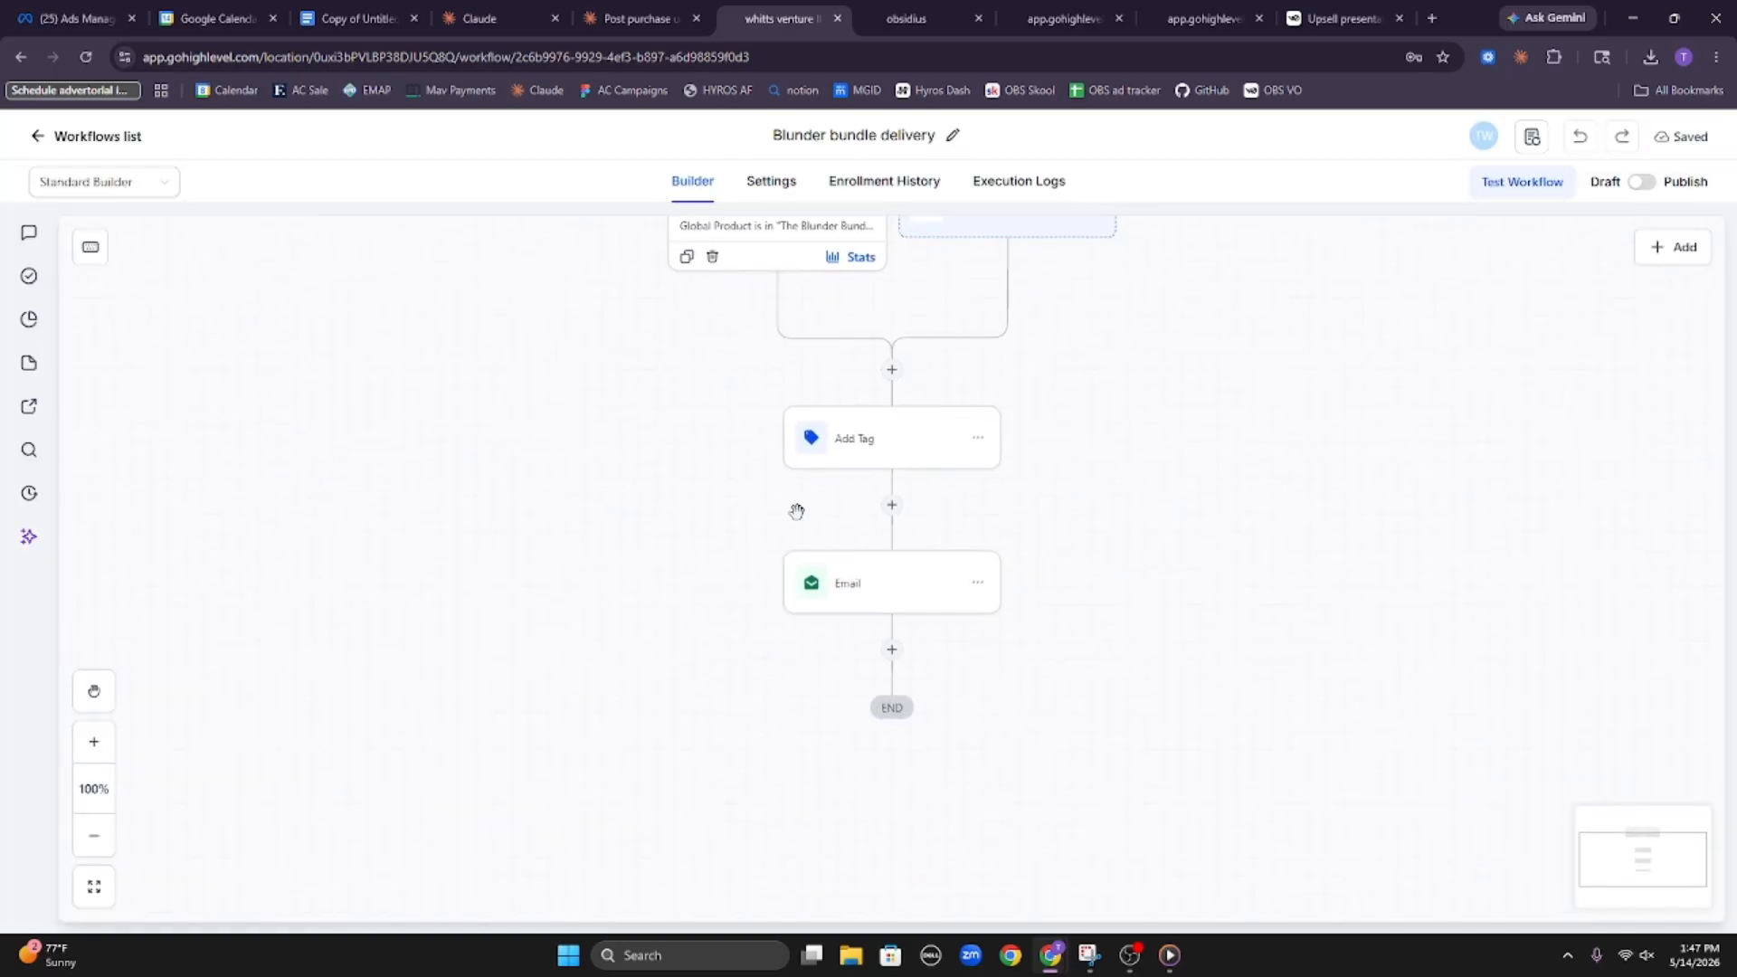
left_click(864, 604)
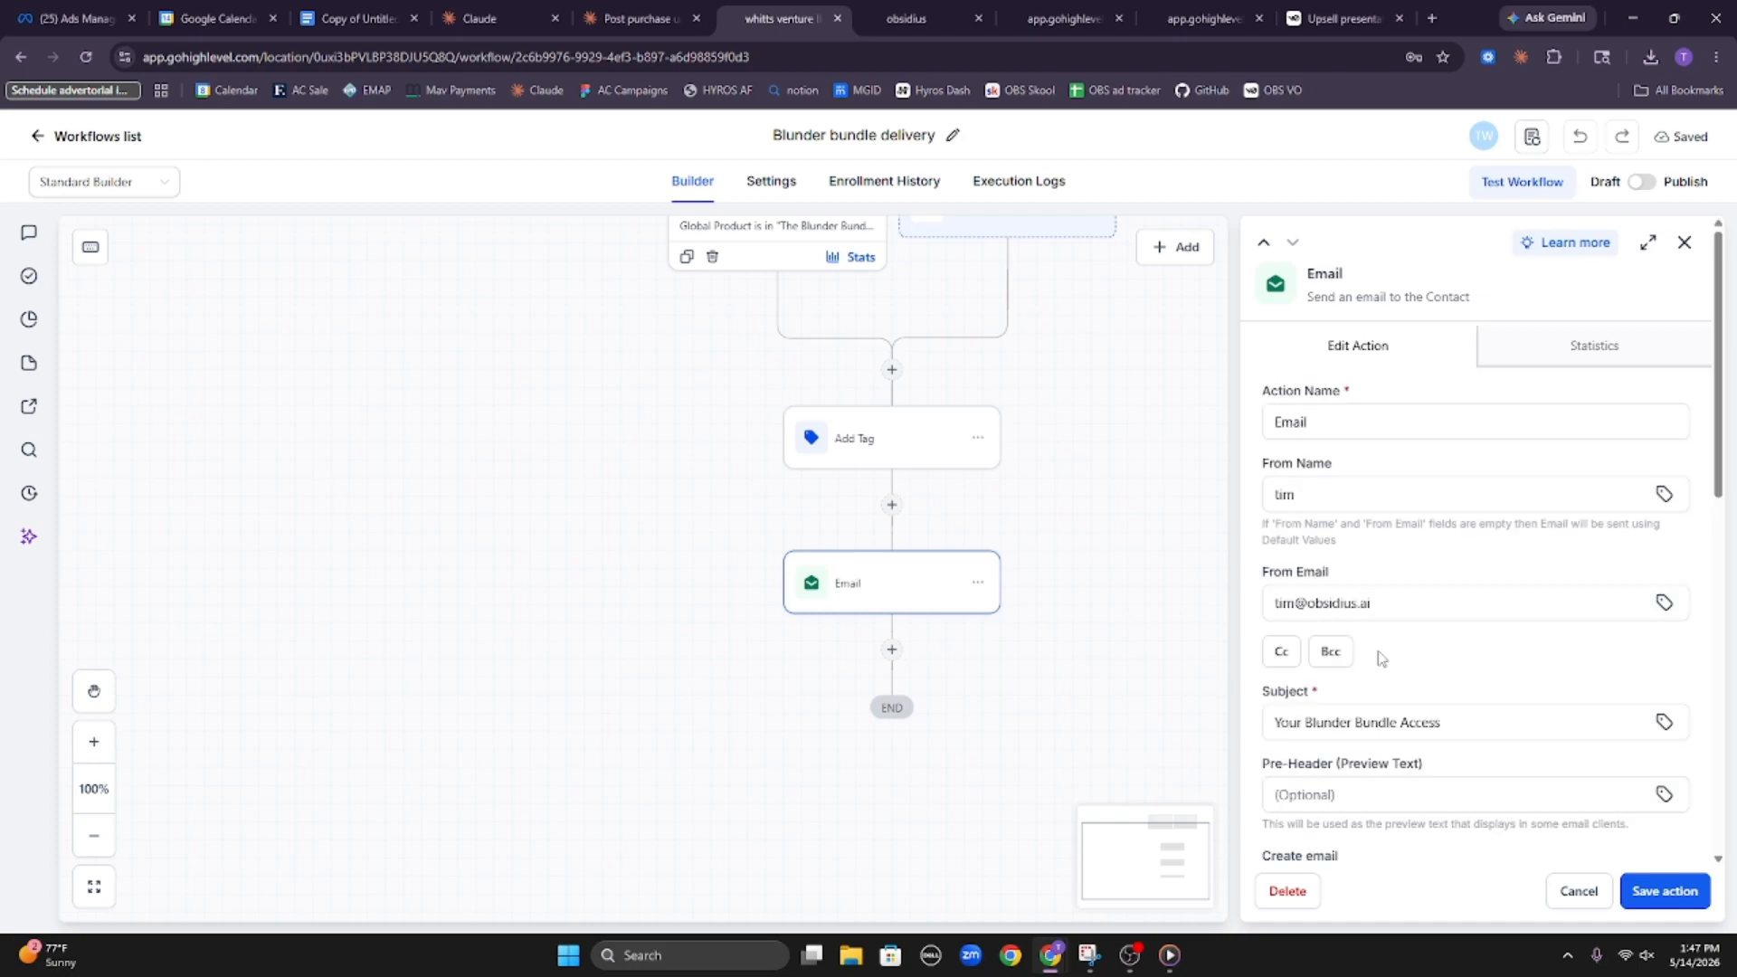
scroll(1375, 661, "down", 8)
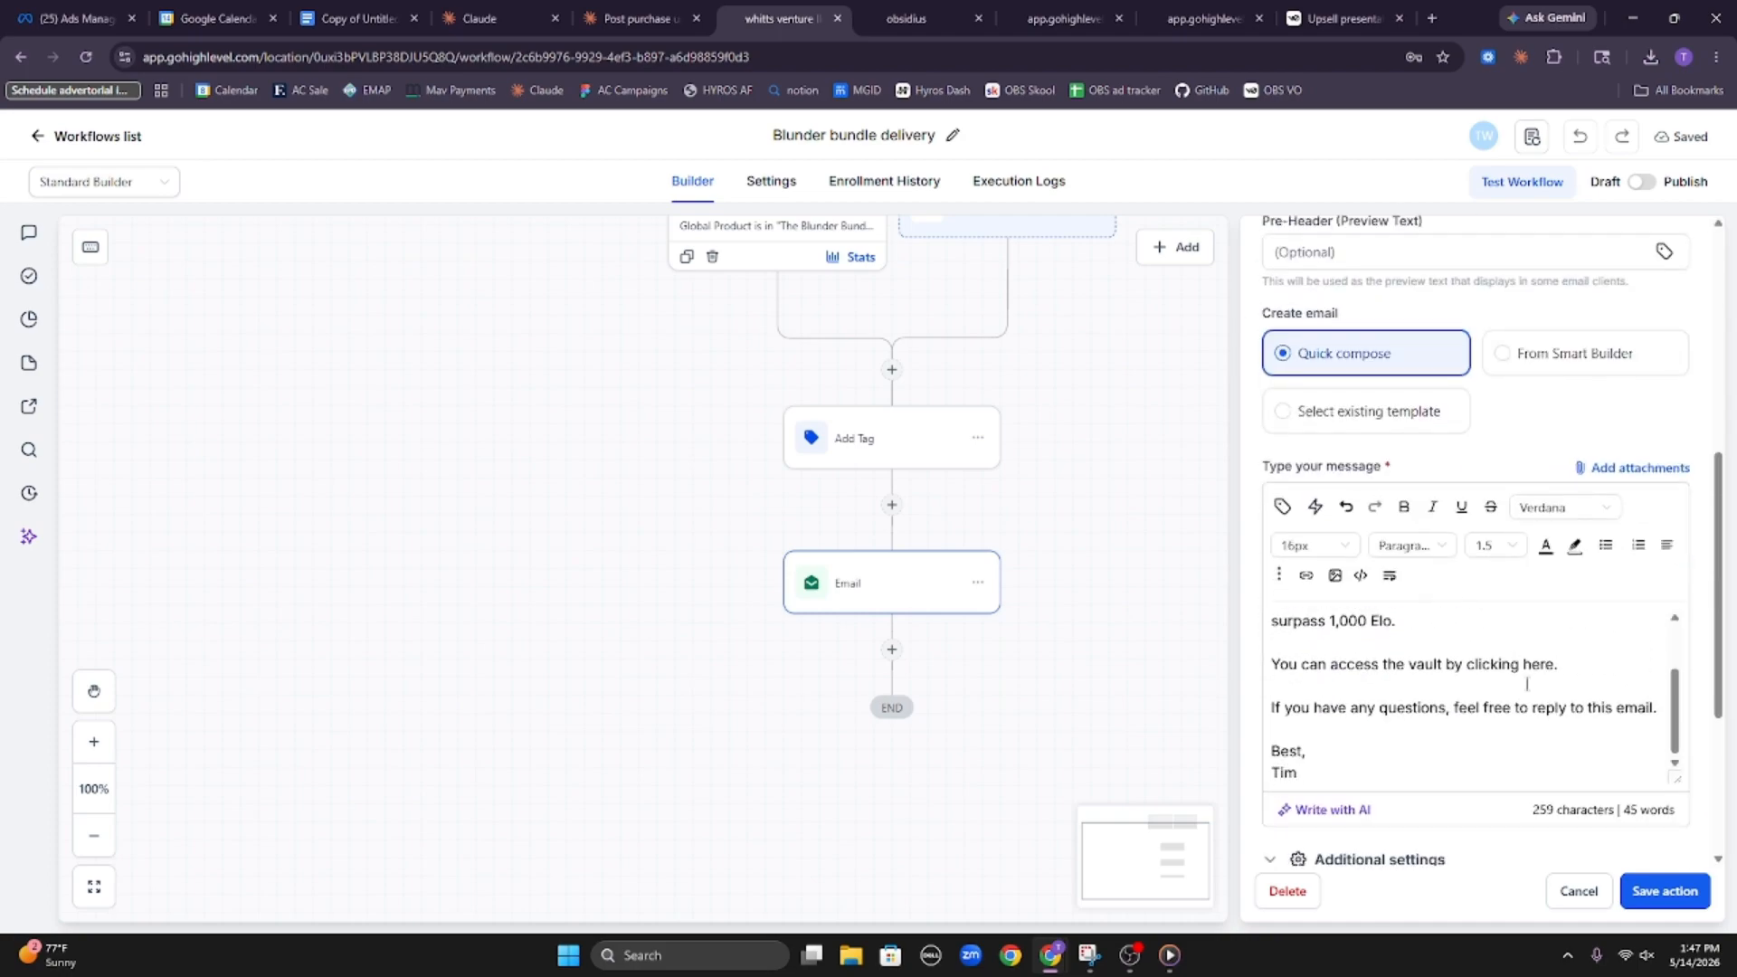
left_click_drag(1552, 664, 1409, 659)
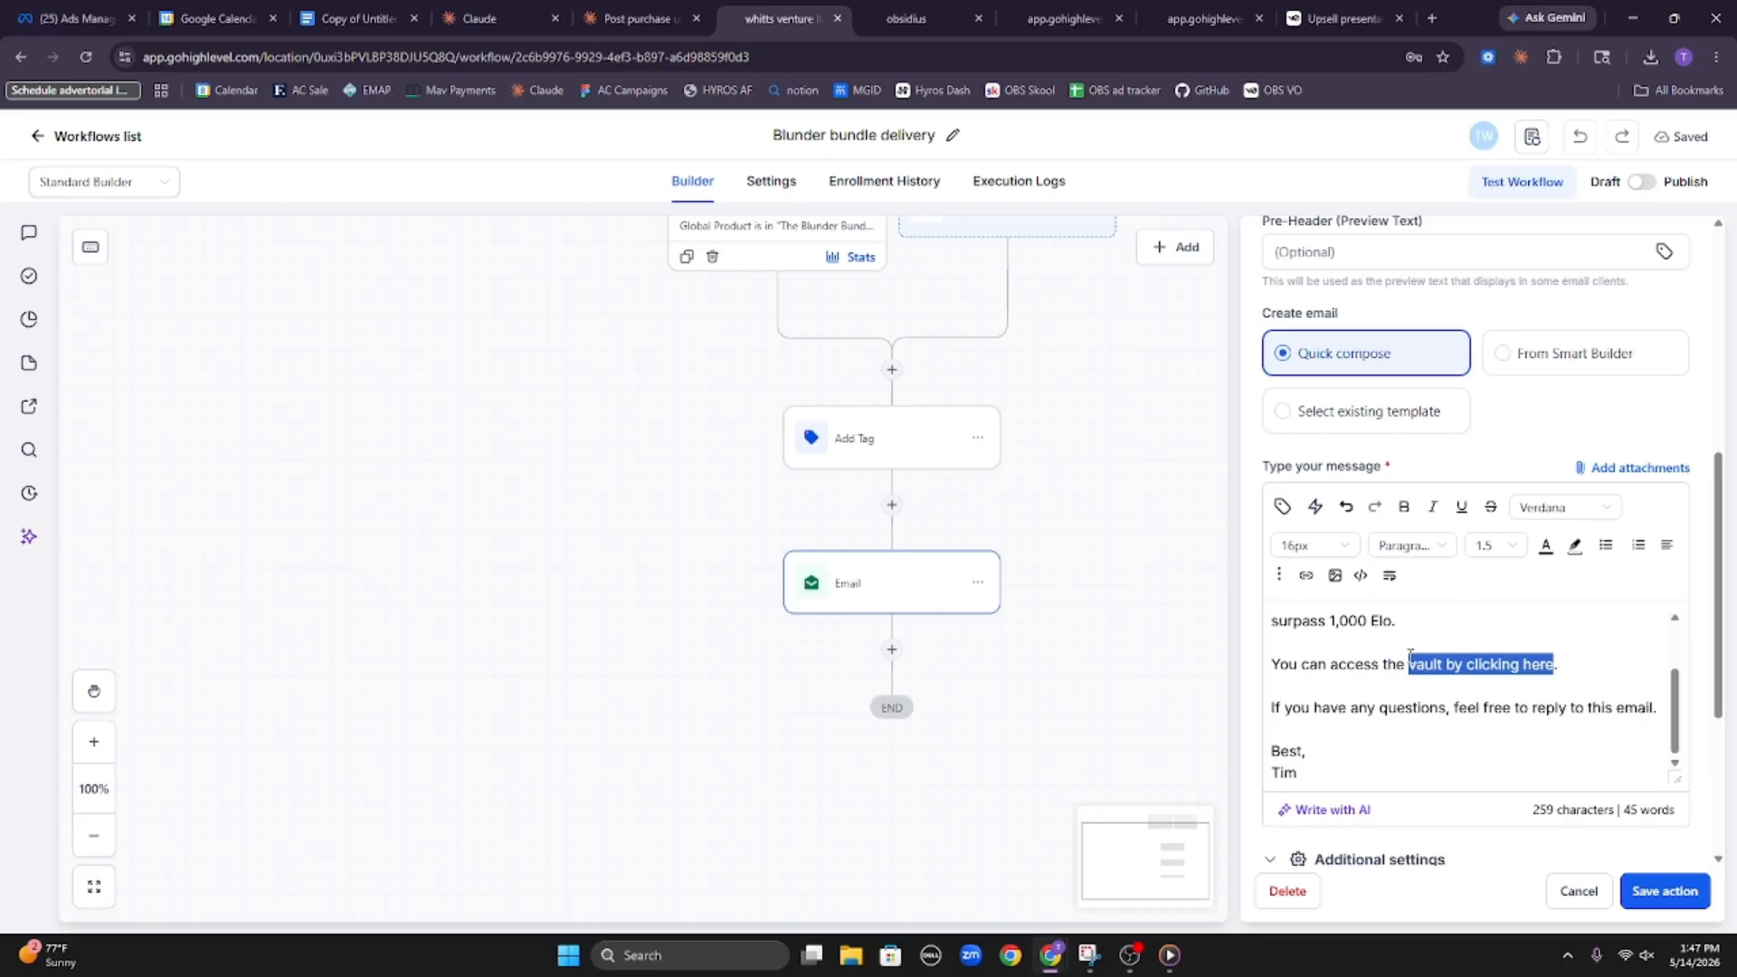
left_click(906, 18)
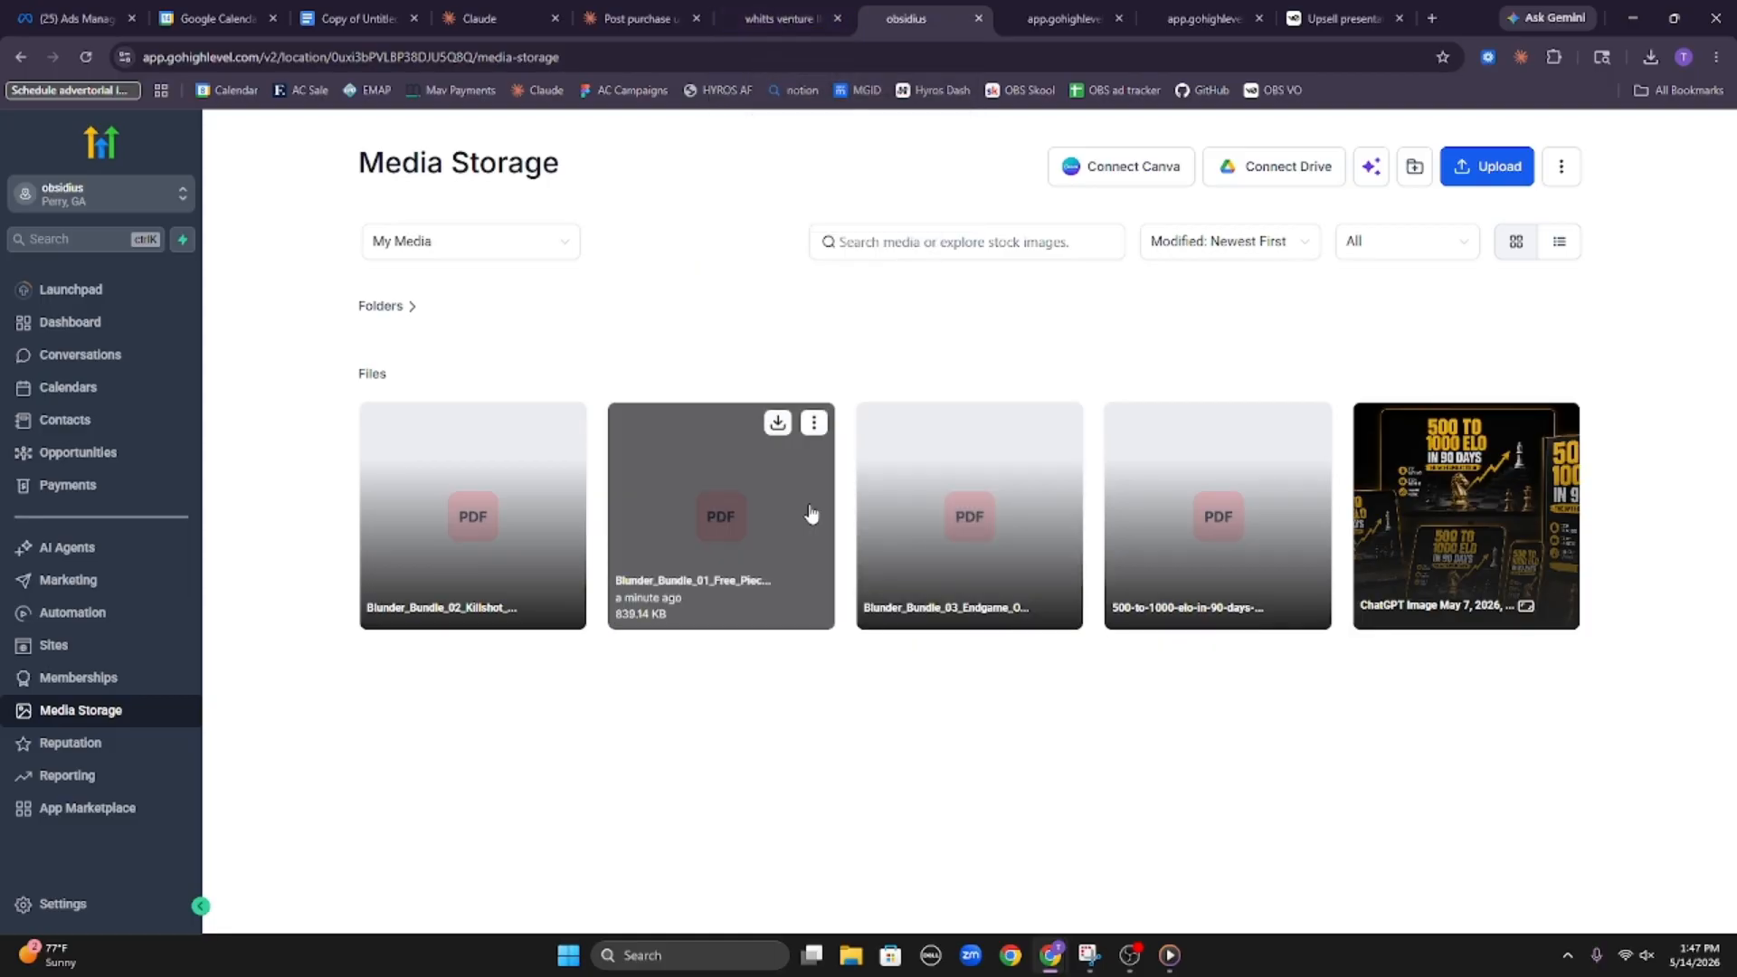
left_click(807, 16)
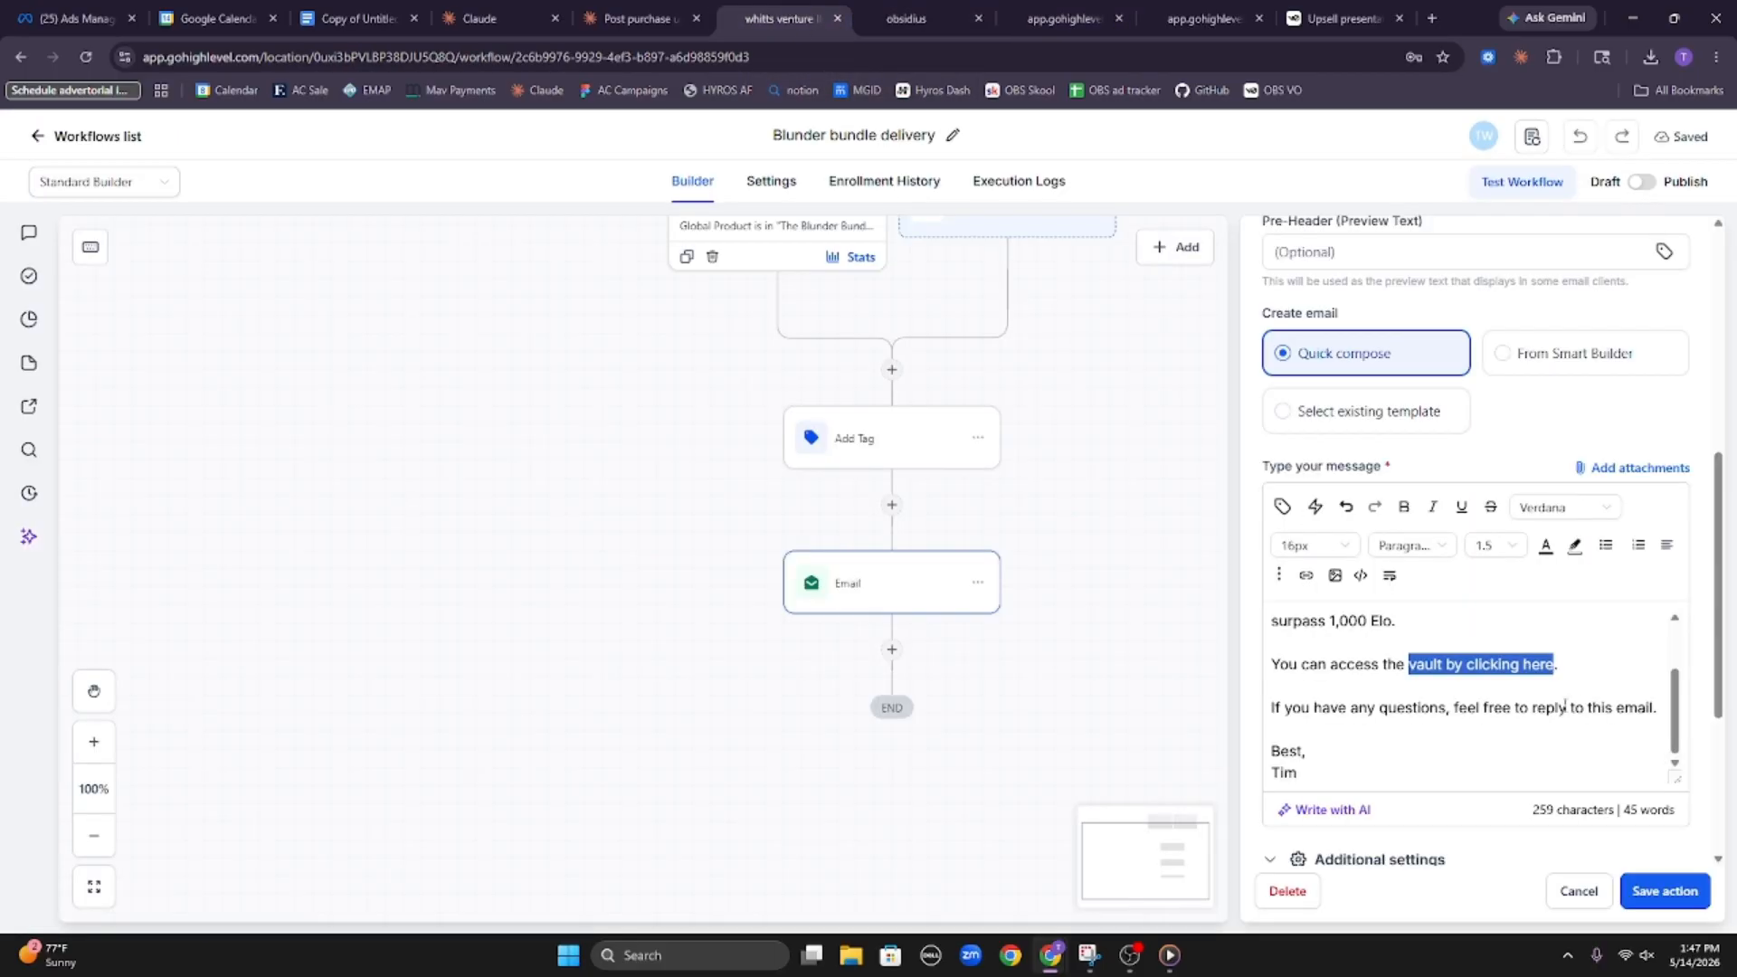
type("Free Piece V")
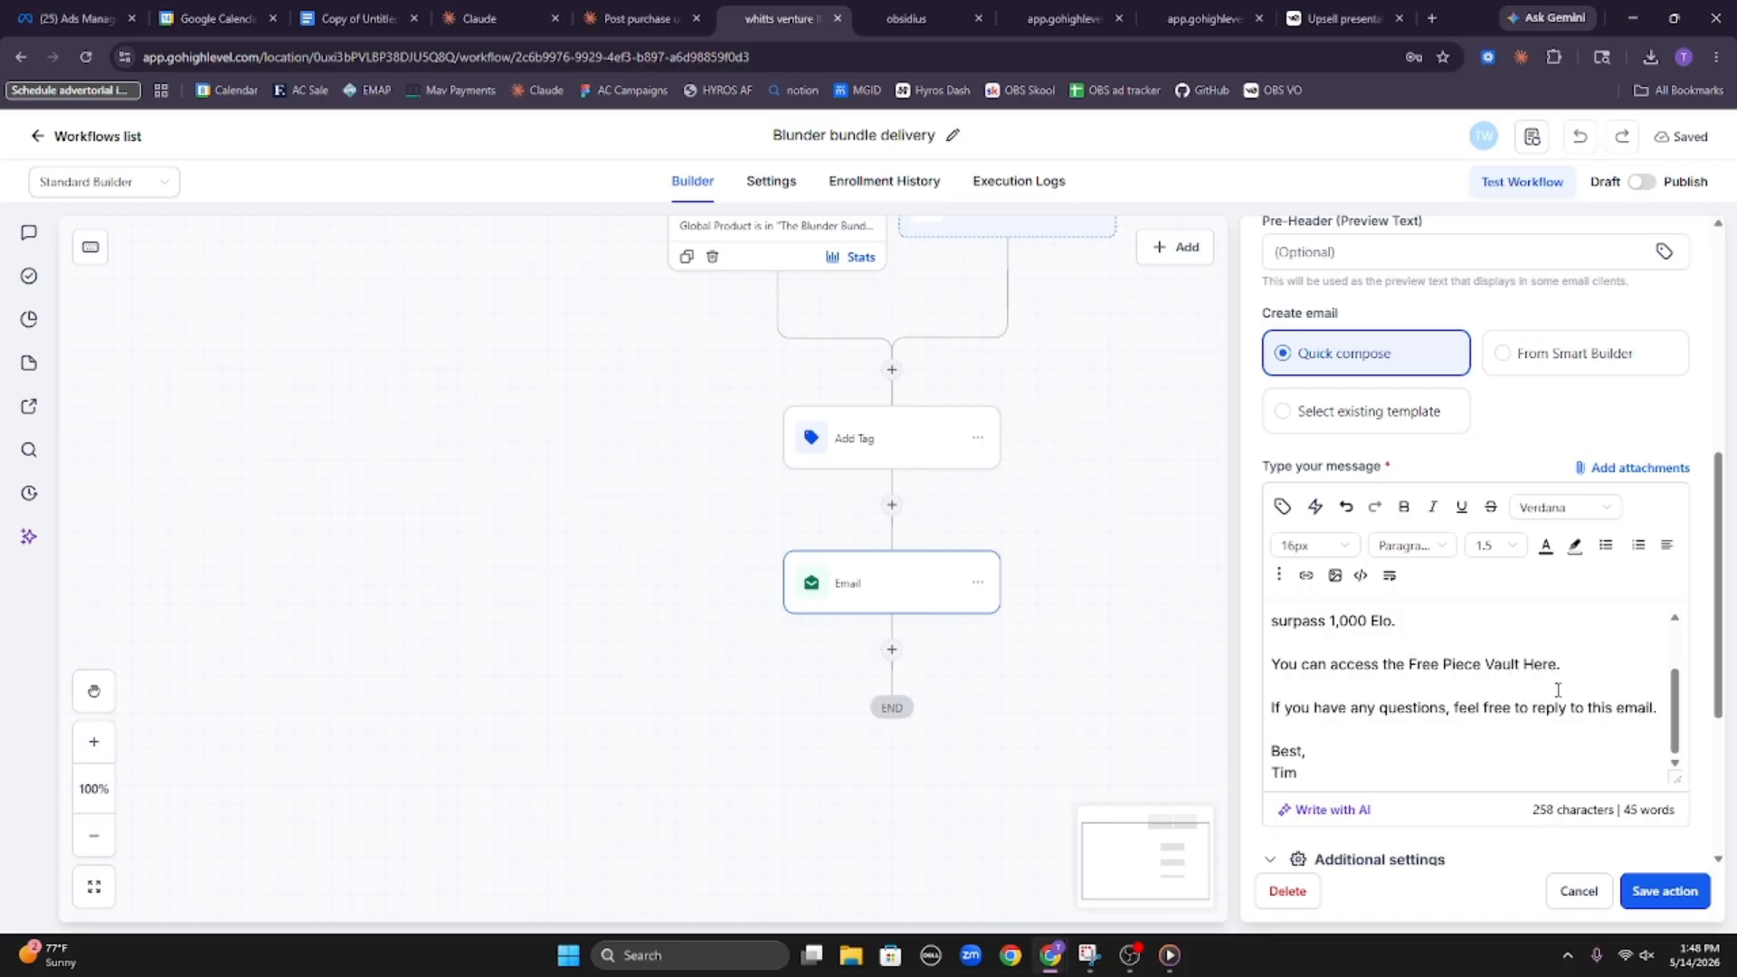
Add the lines "You can access the Killshot Vault Here." and "You can access the Oddball Endgame Vault Here." below the Free Piece Vault line
key("Return")
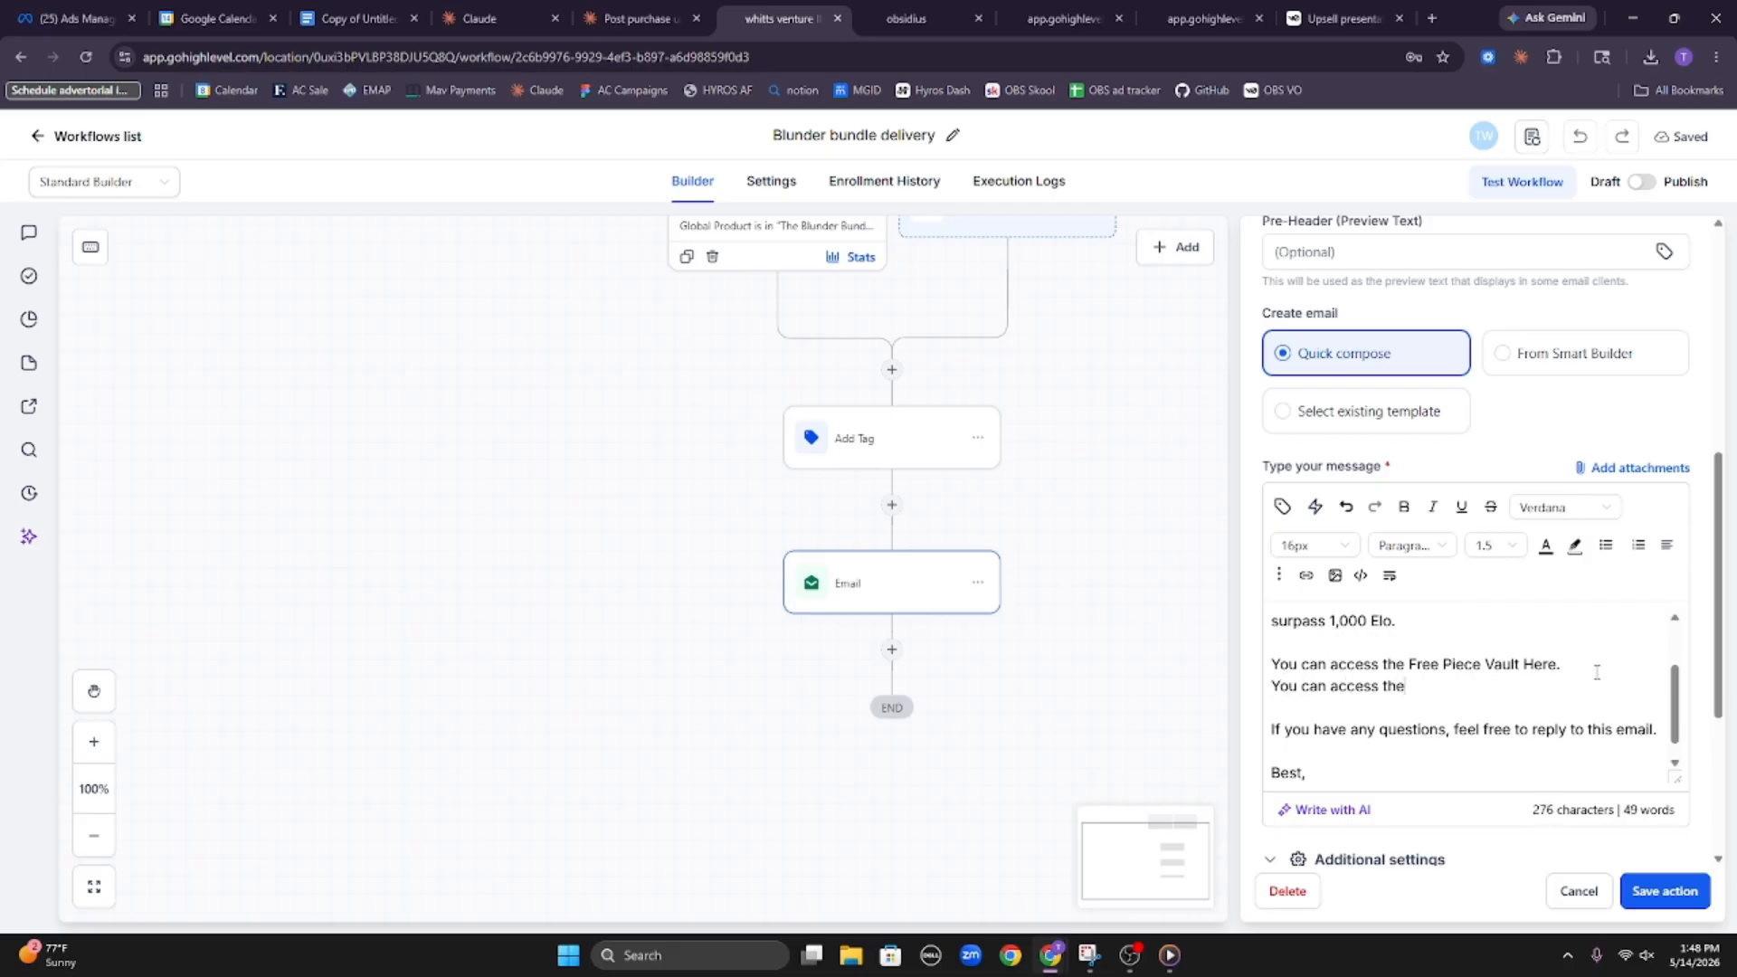
type("You can access the Killshot Vault Here")
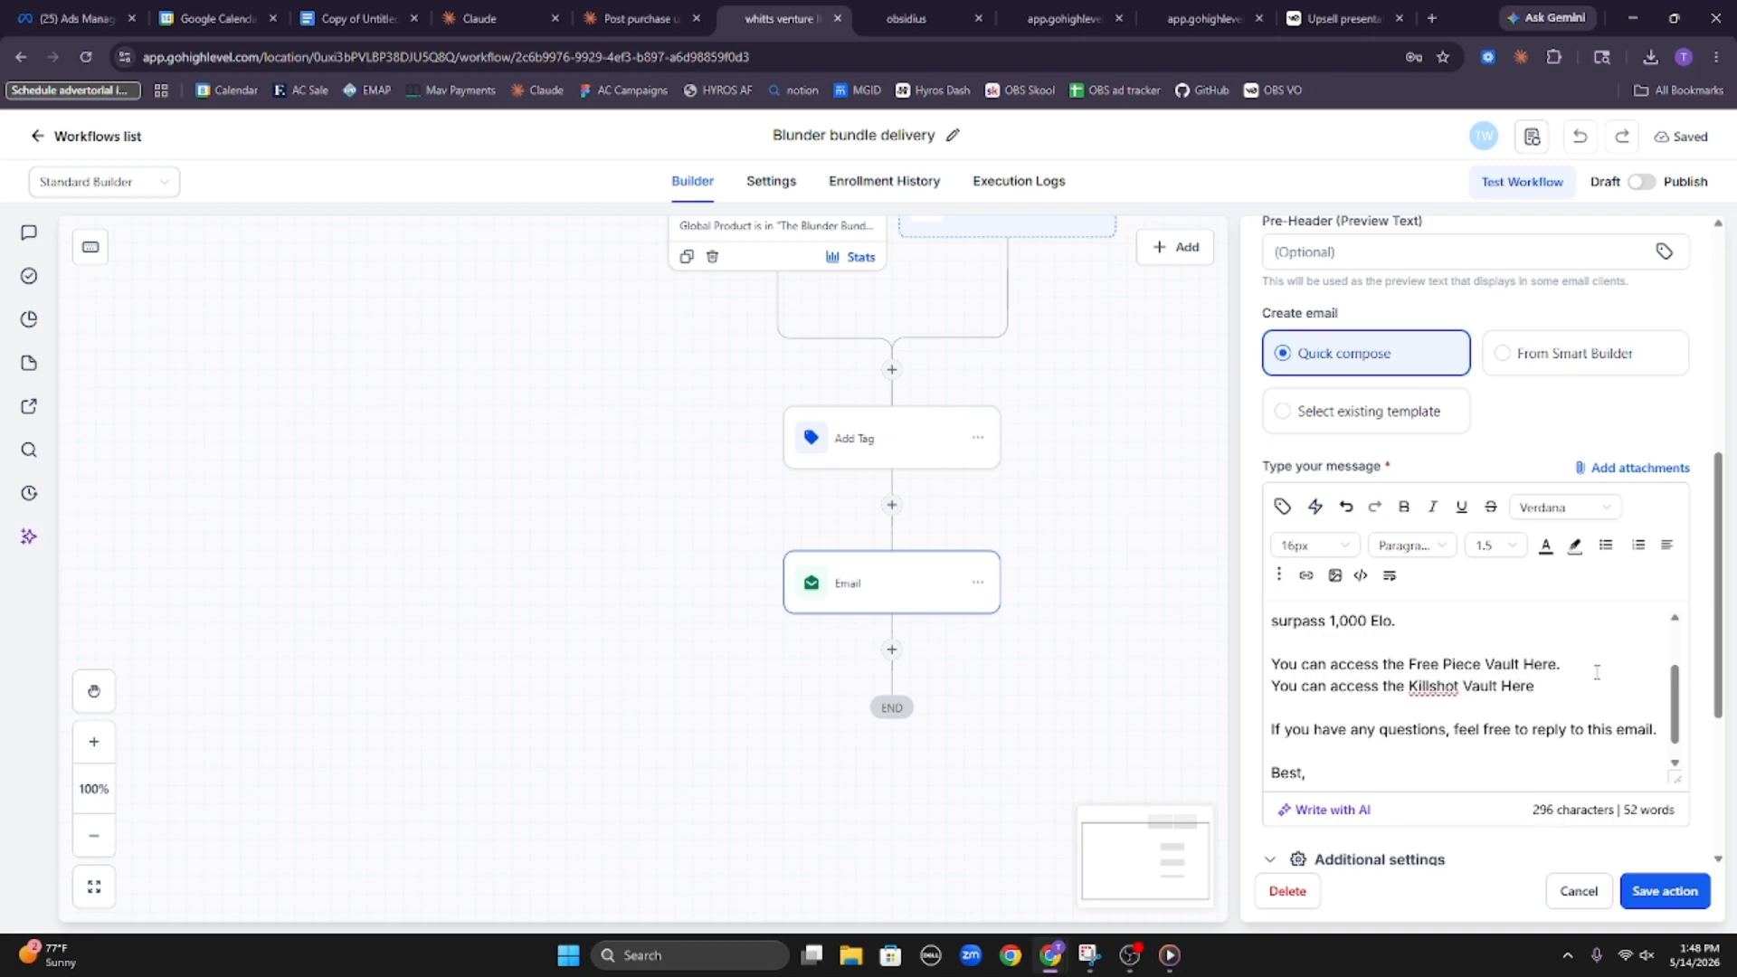
type(".")
key("Return")
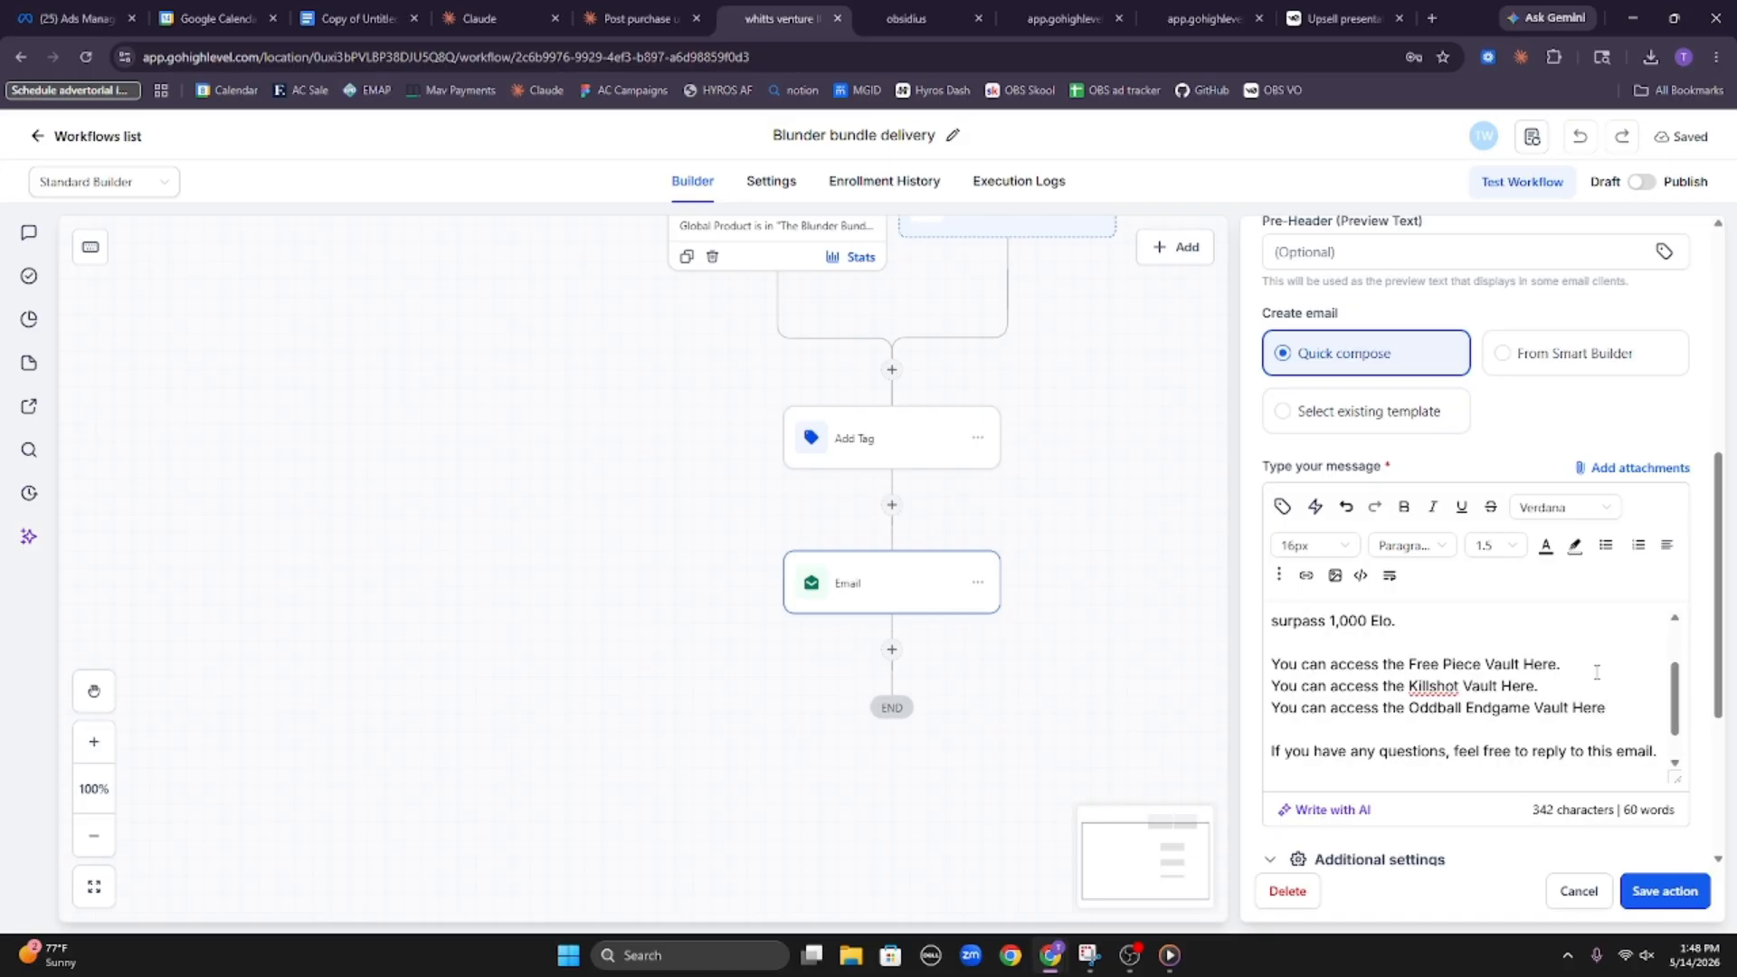
Copy the Blunder_Bundle_01 Free Piece PDF's link from Media Storage and apply it to "Here" in the email's Free Piece Vault line
left_click(962, 11)
mouse_move(810, 457)
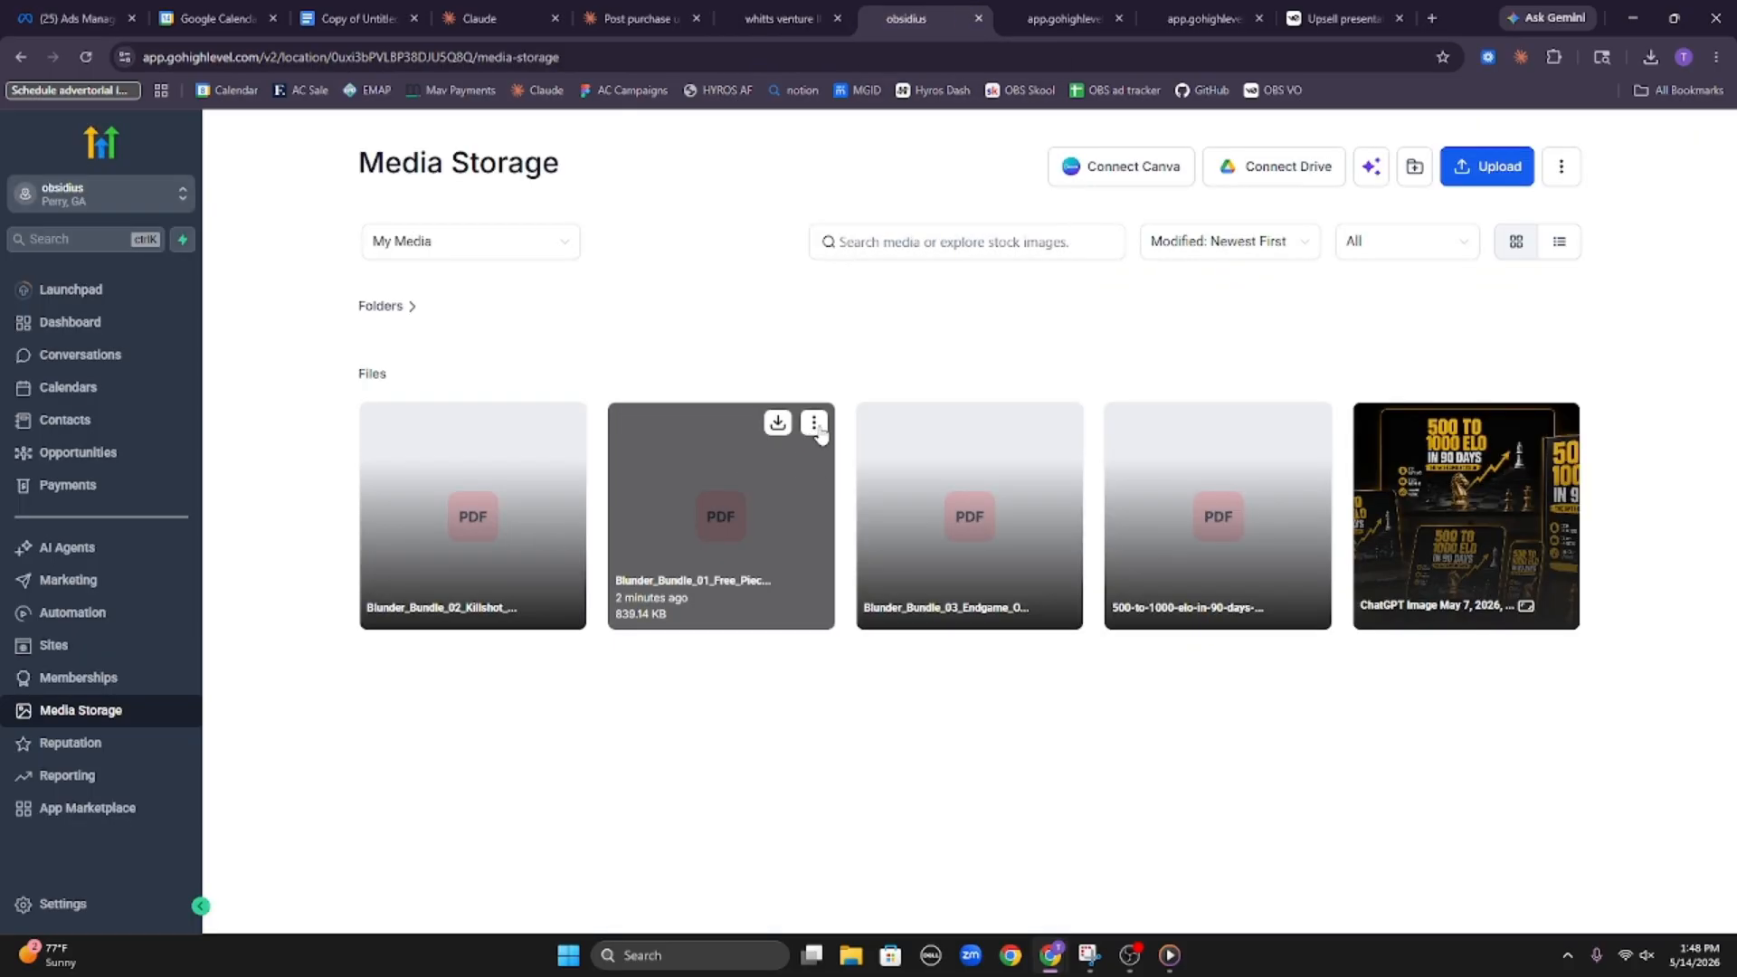
left_click(814, 424)
left_click(851, 520)
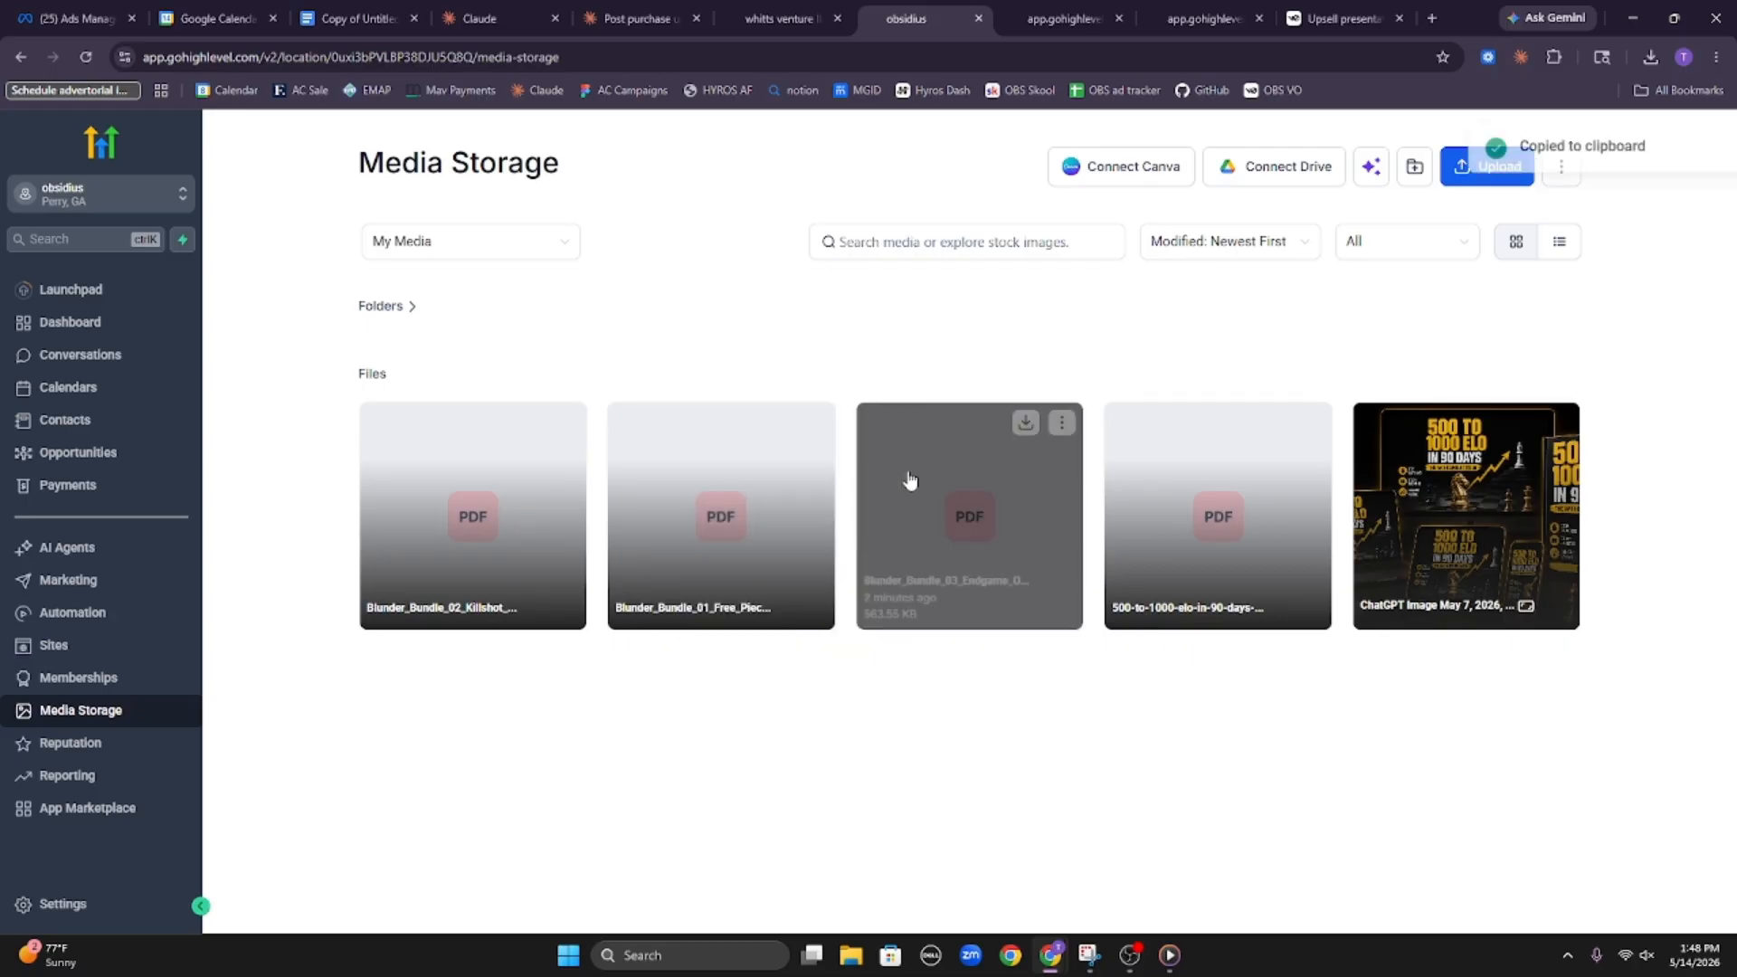
left_click(779, 22)
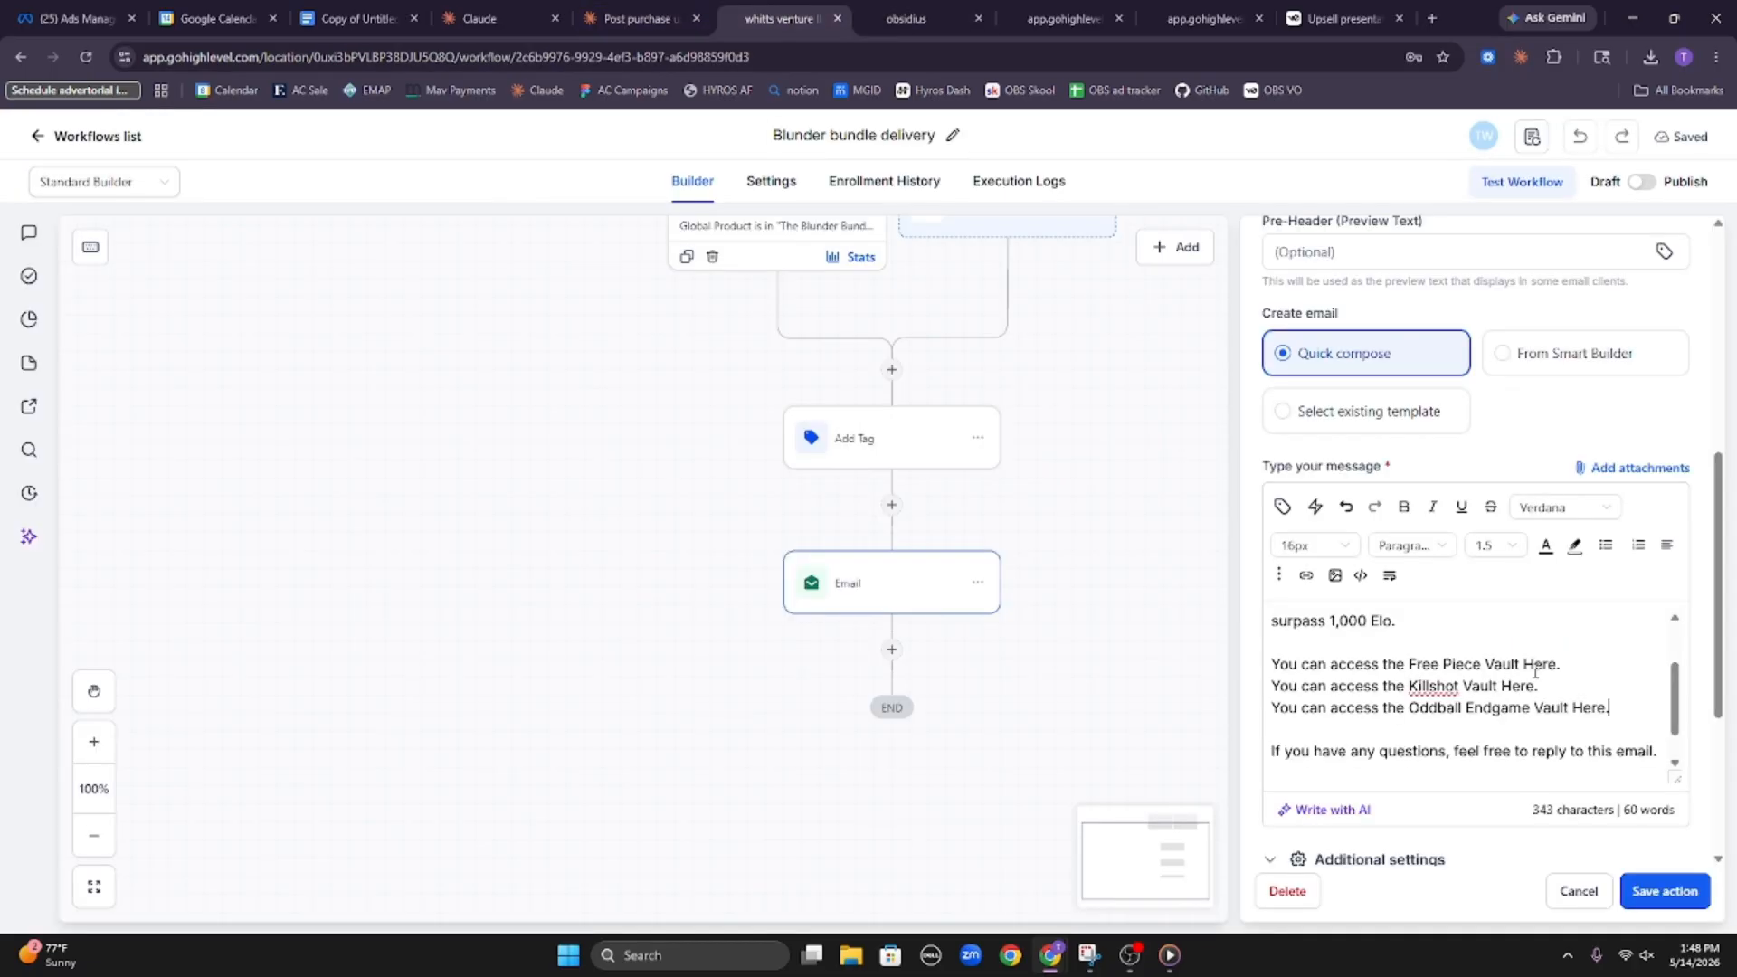
double_click(1543, 665)
key("ctrl+k")
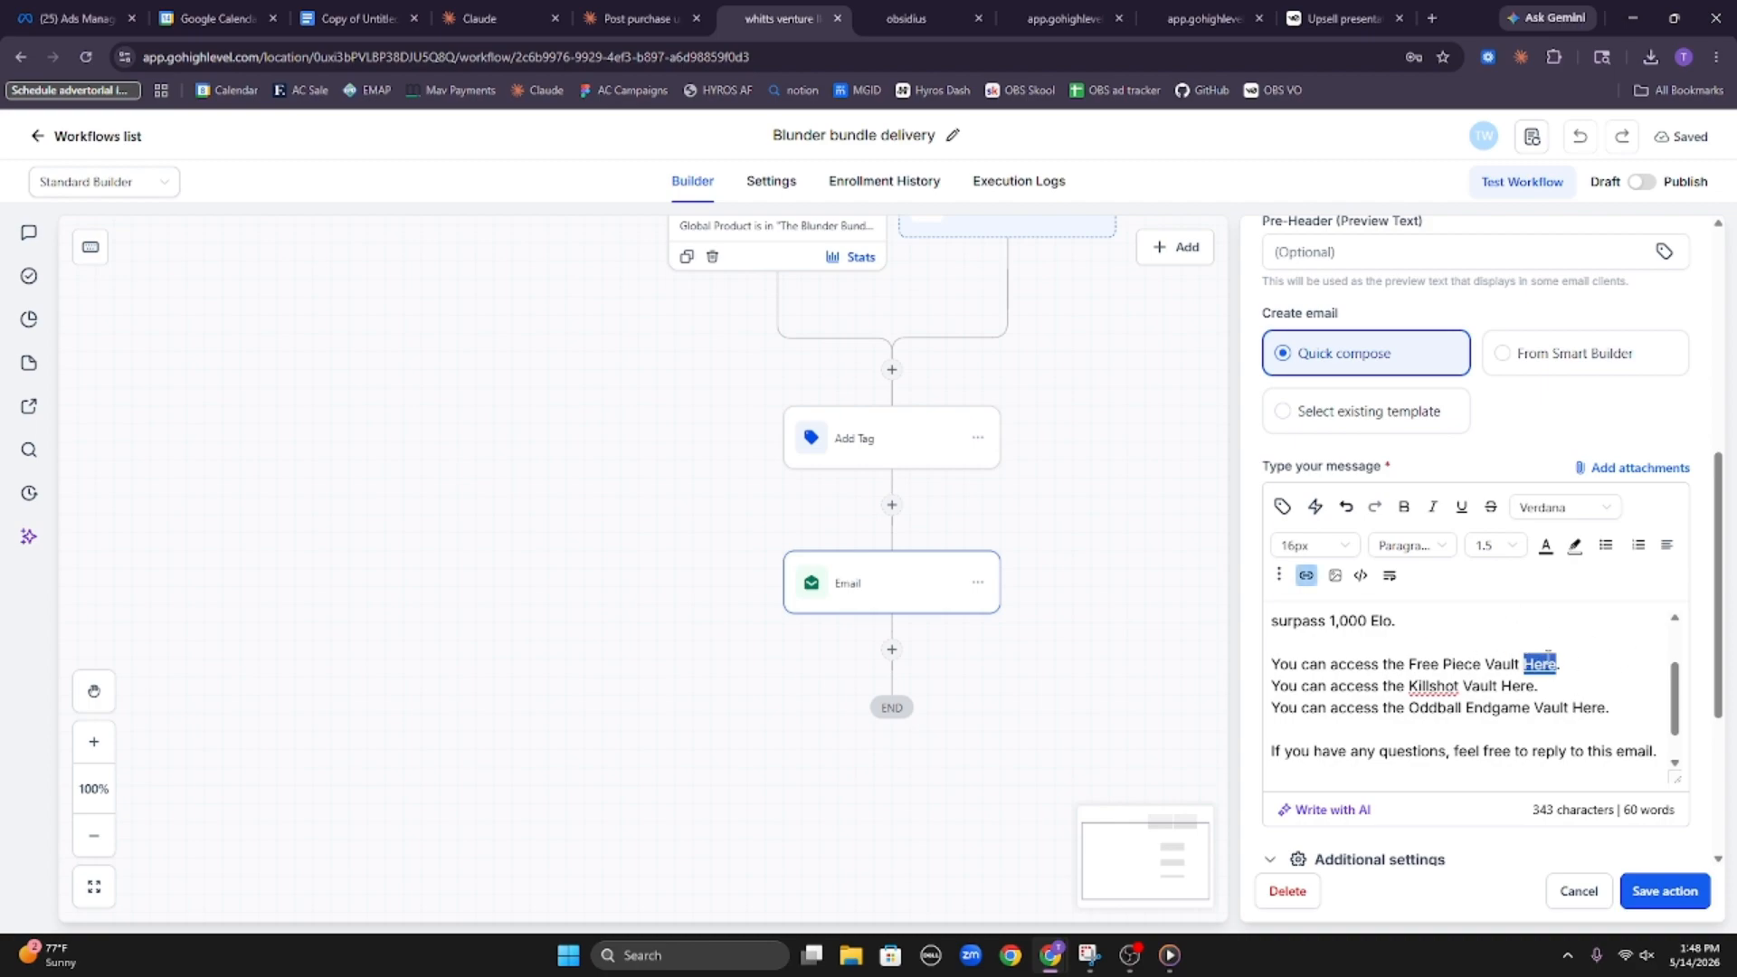
left_click(1468, 646)
double_click(1543, 665)
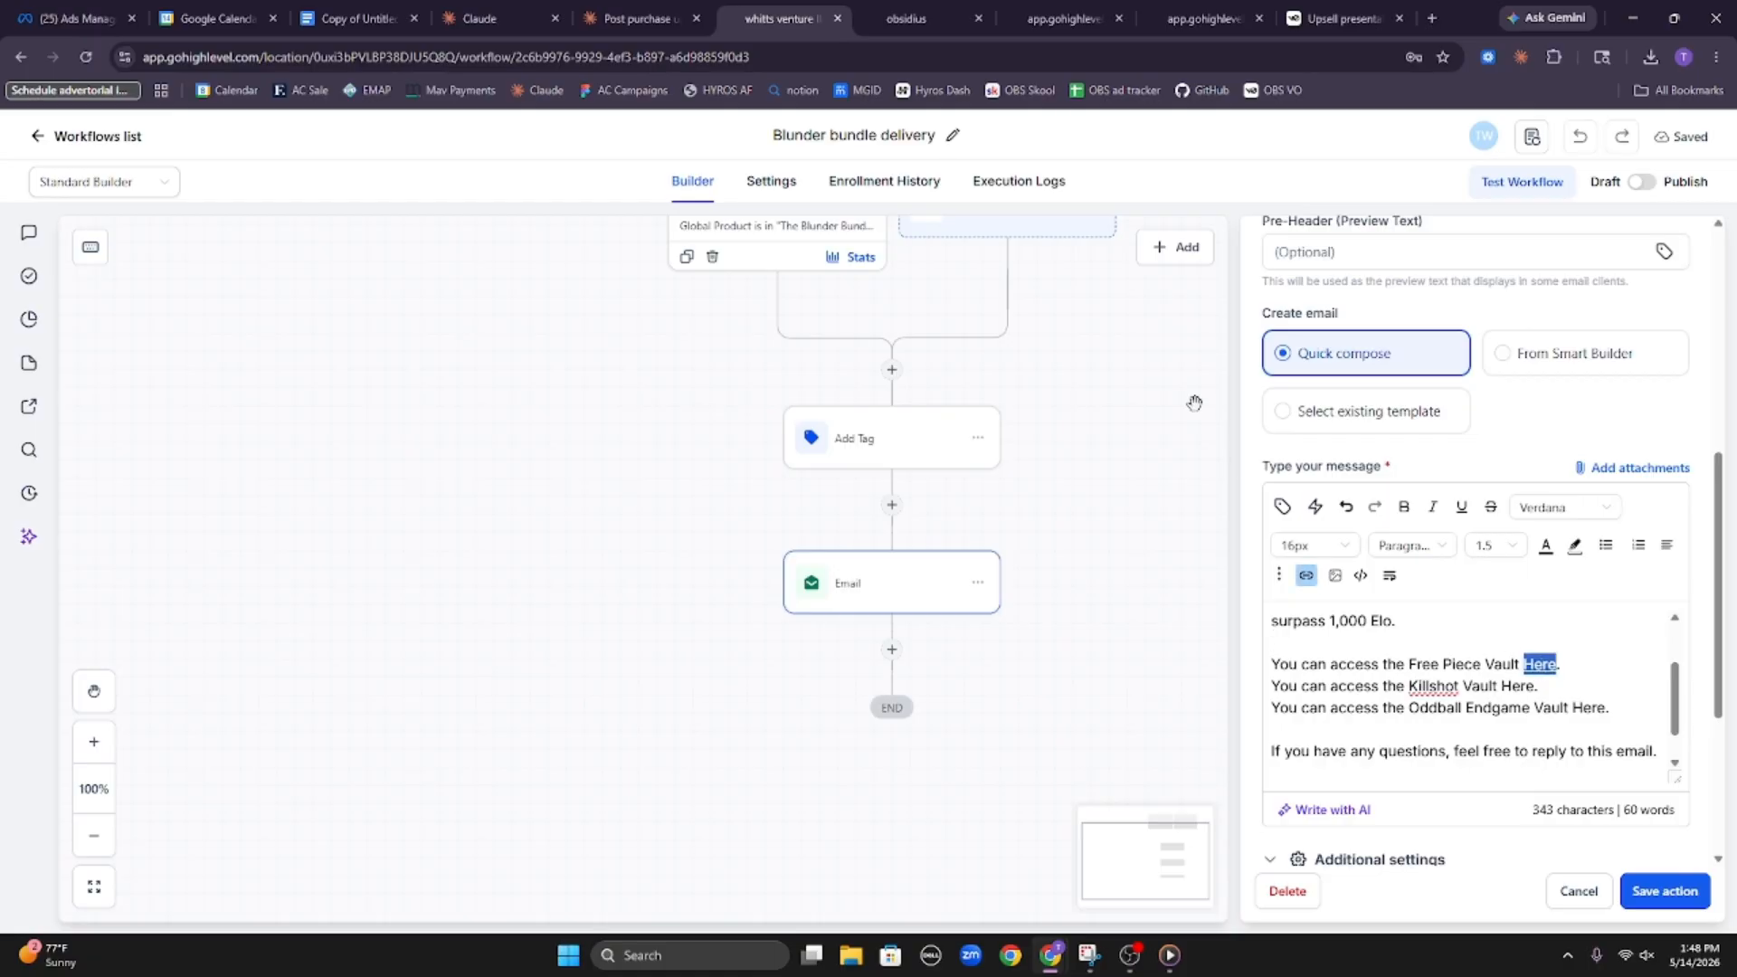
Copy the Blunder_Bundle_02 Killshot PDF's link from Media Storage and apply it to "Here" in the email's Killshot Vault line
left_click(937, 8)
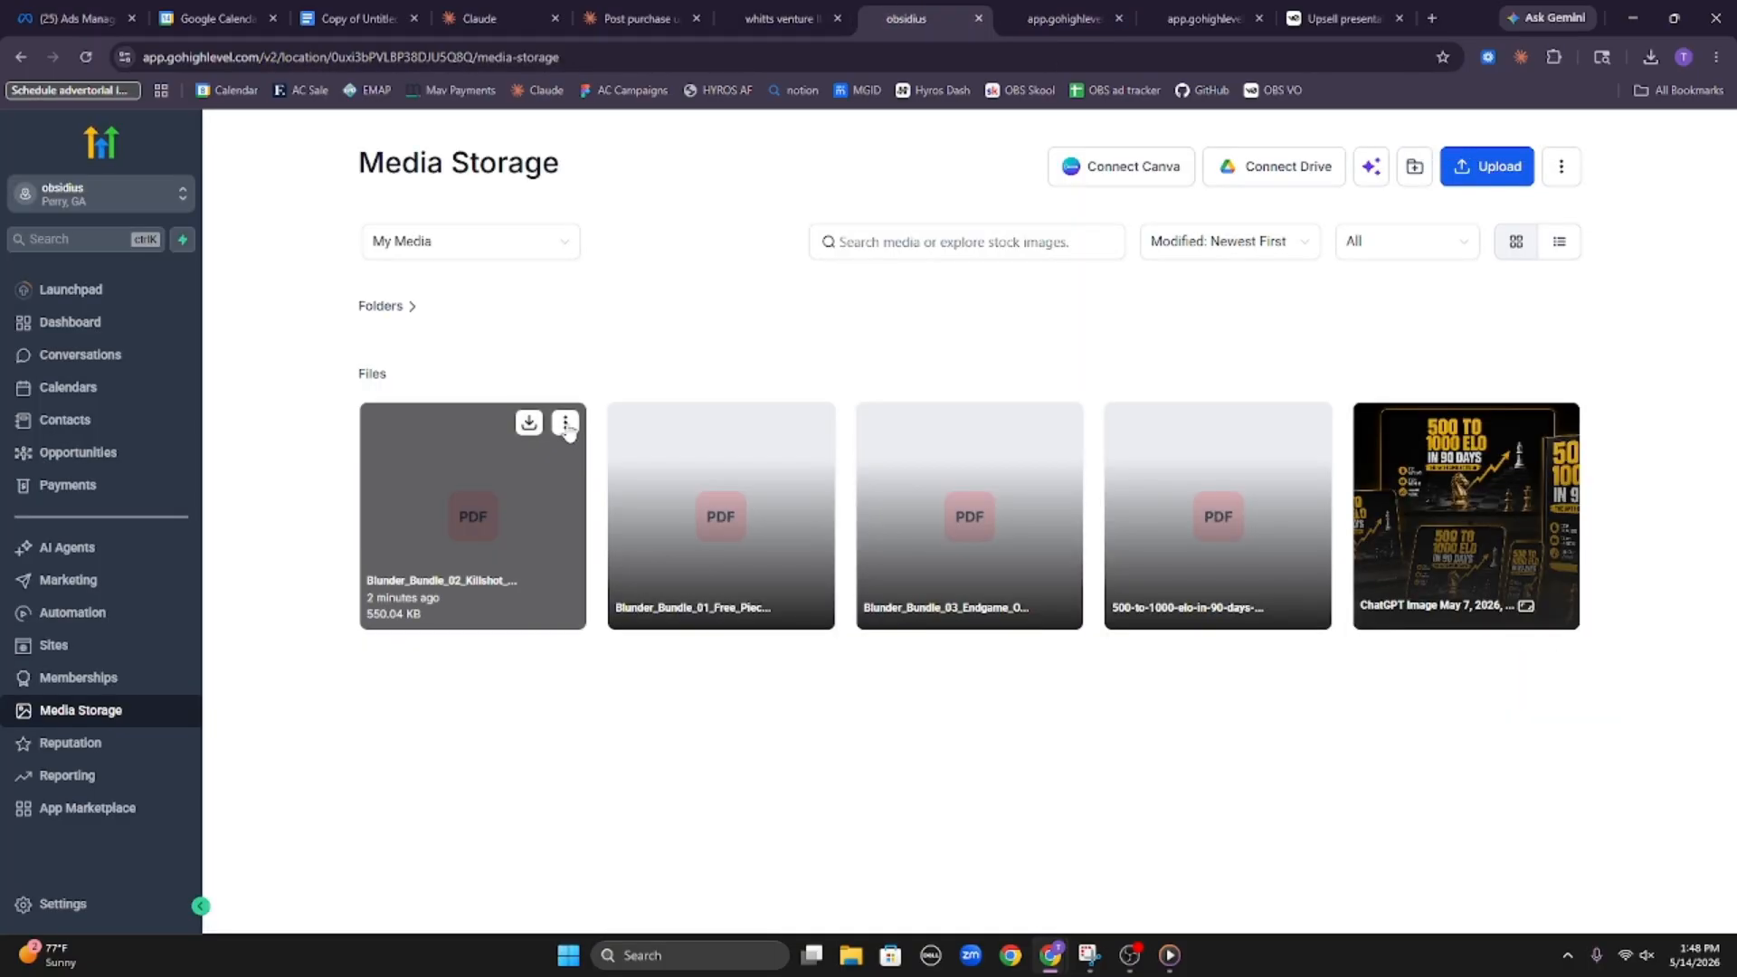
left_click(566, 425)
left_click(604, 528)
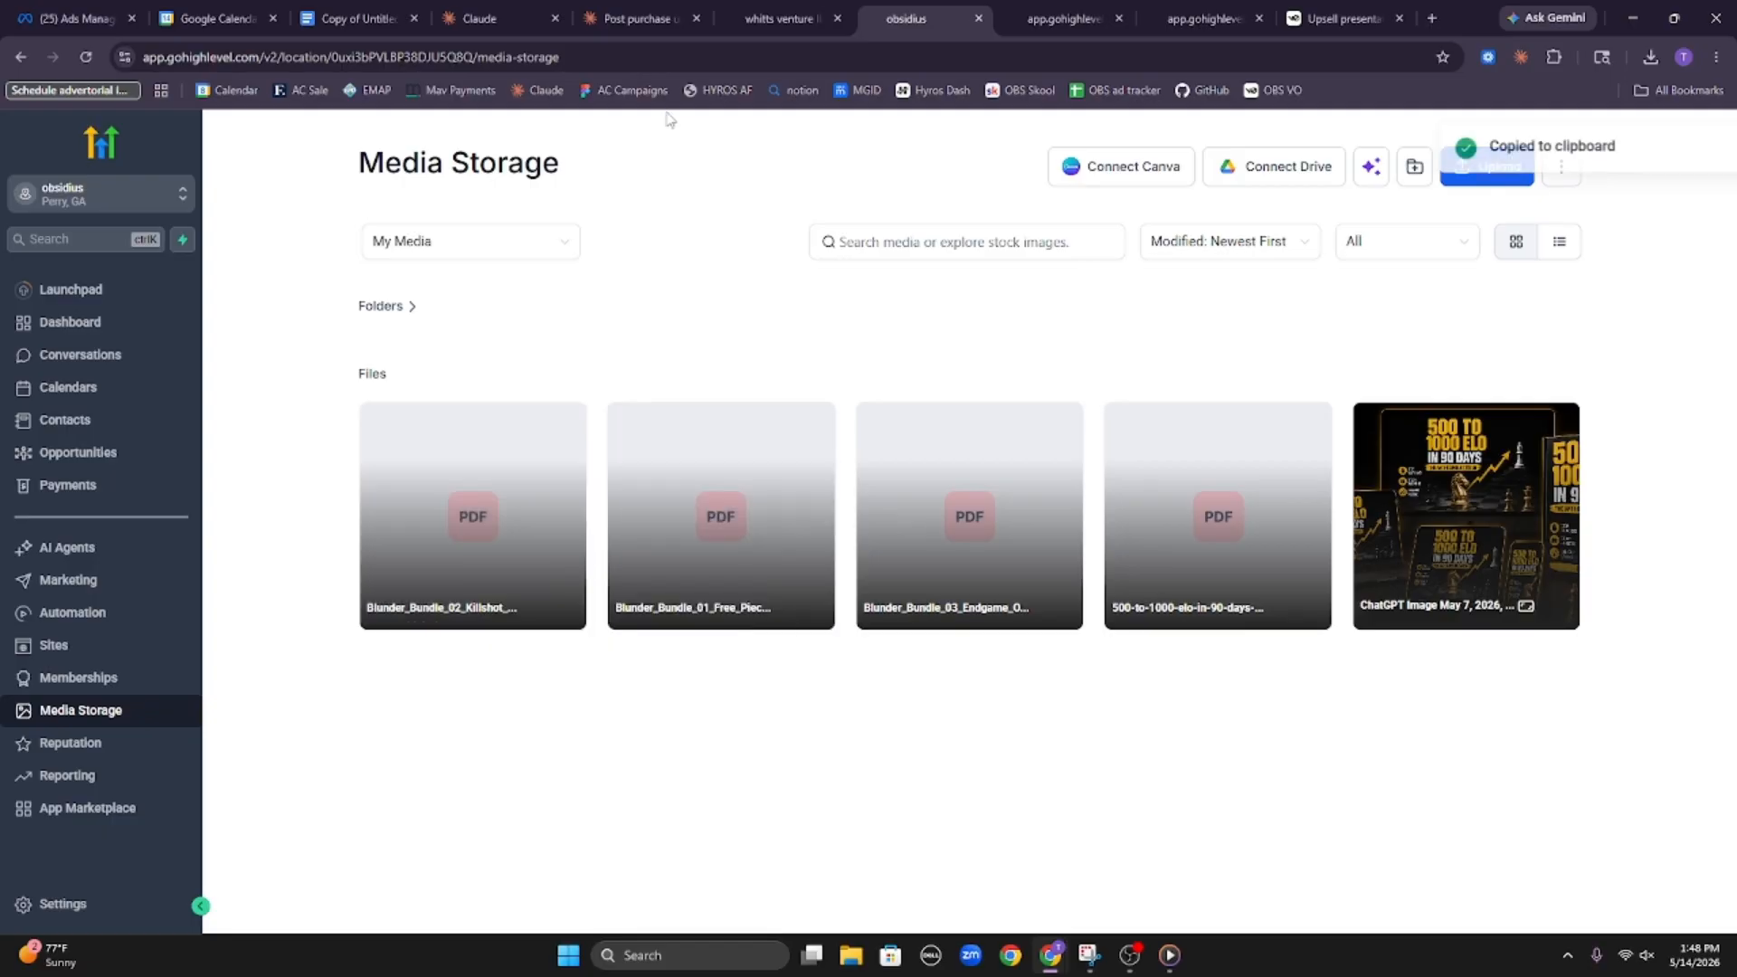
left_click(788, 11)
double_click(1517, 686)
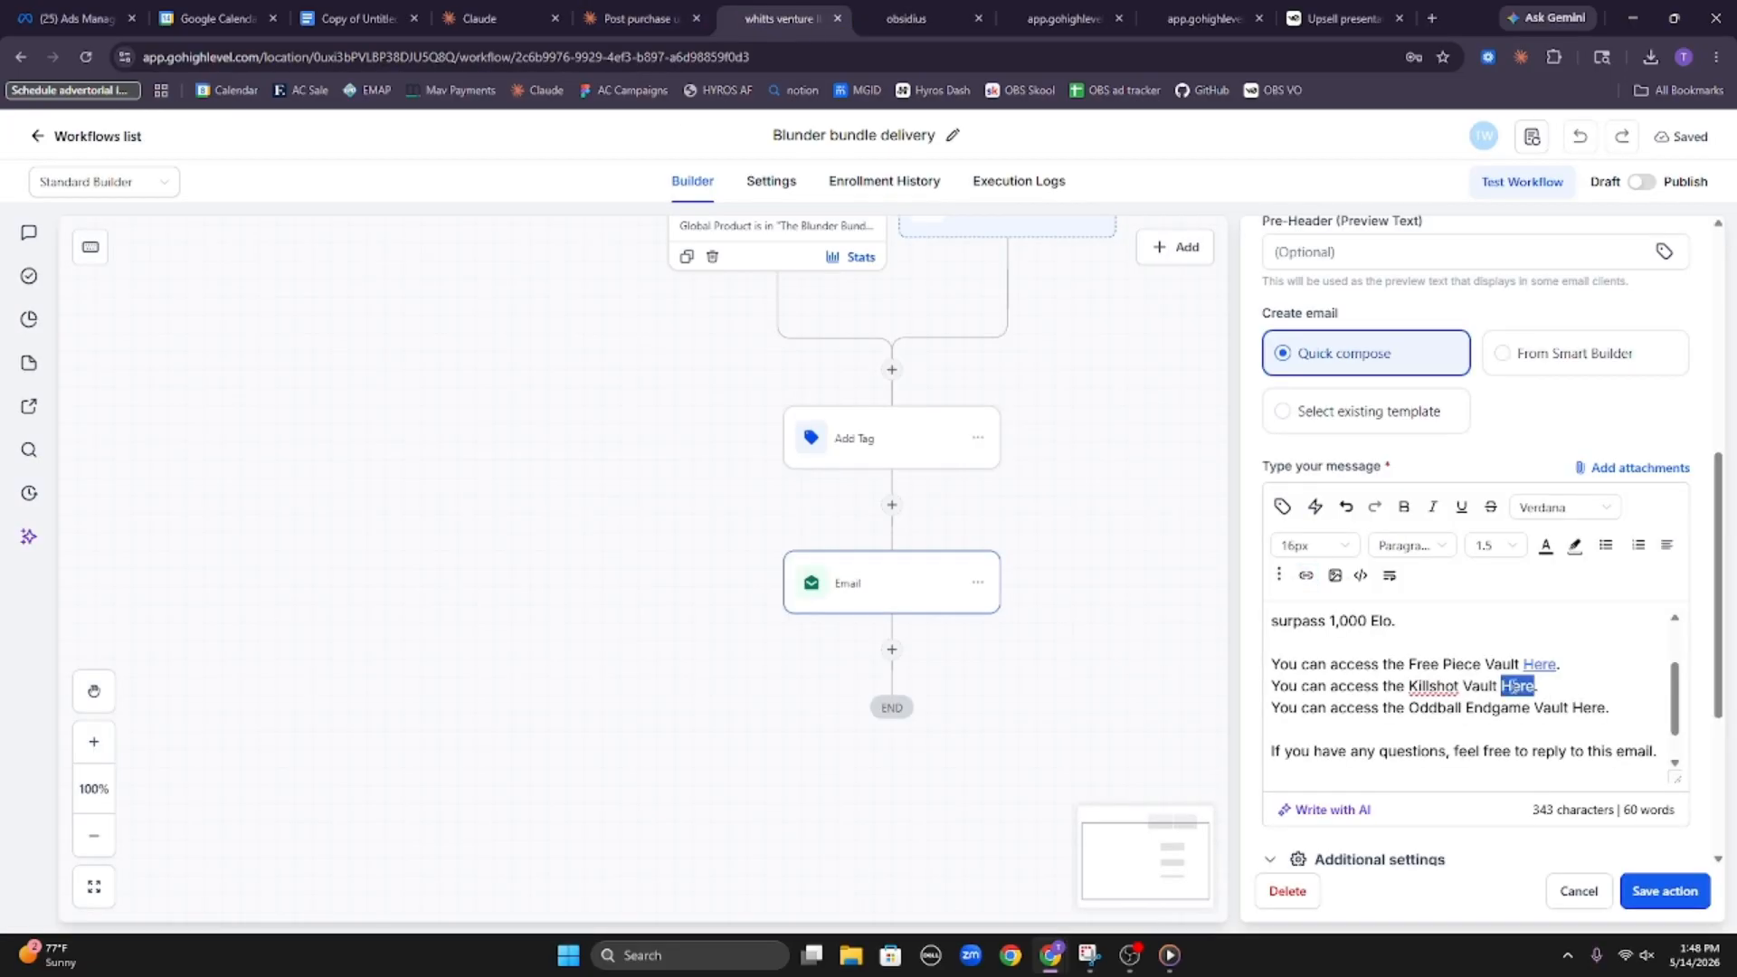
Link "Here" in the Oddball Endgame Vault line to the Blunder_Bundle_03 Endgame PDF from Media Storage, and save the Email action
left_click(866, 11)
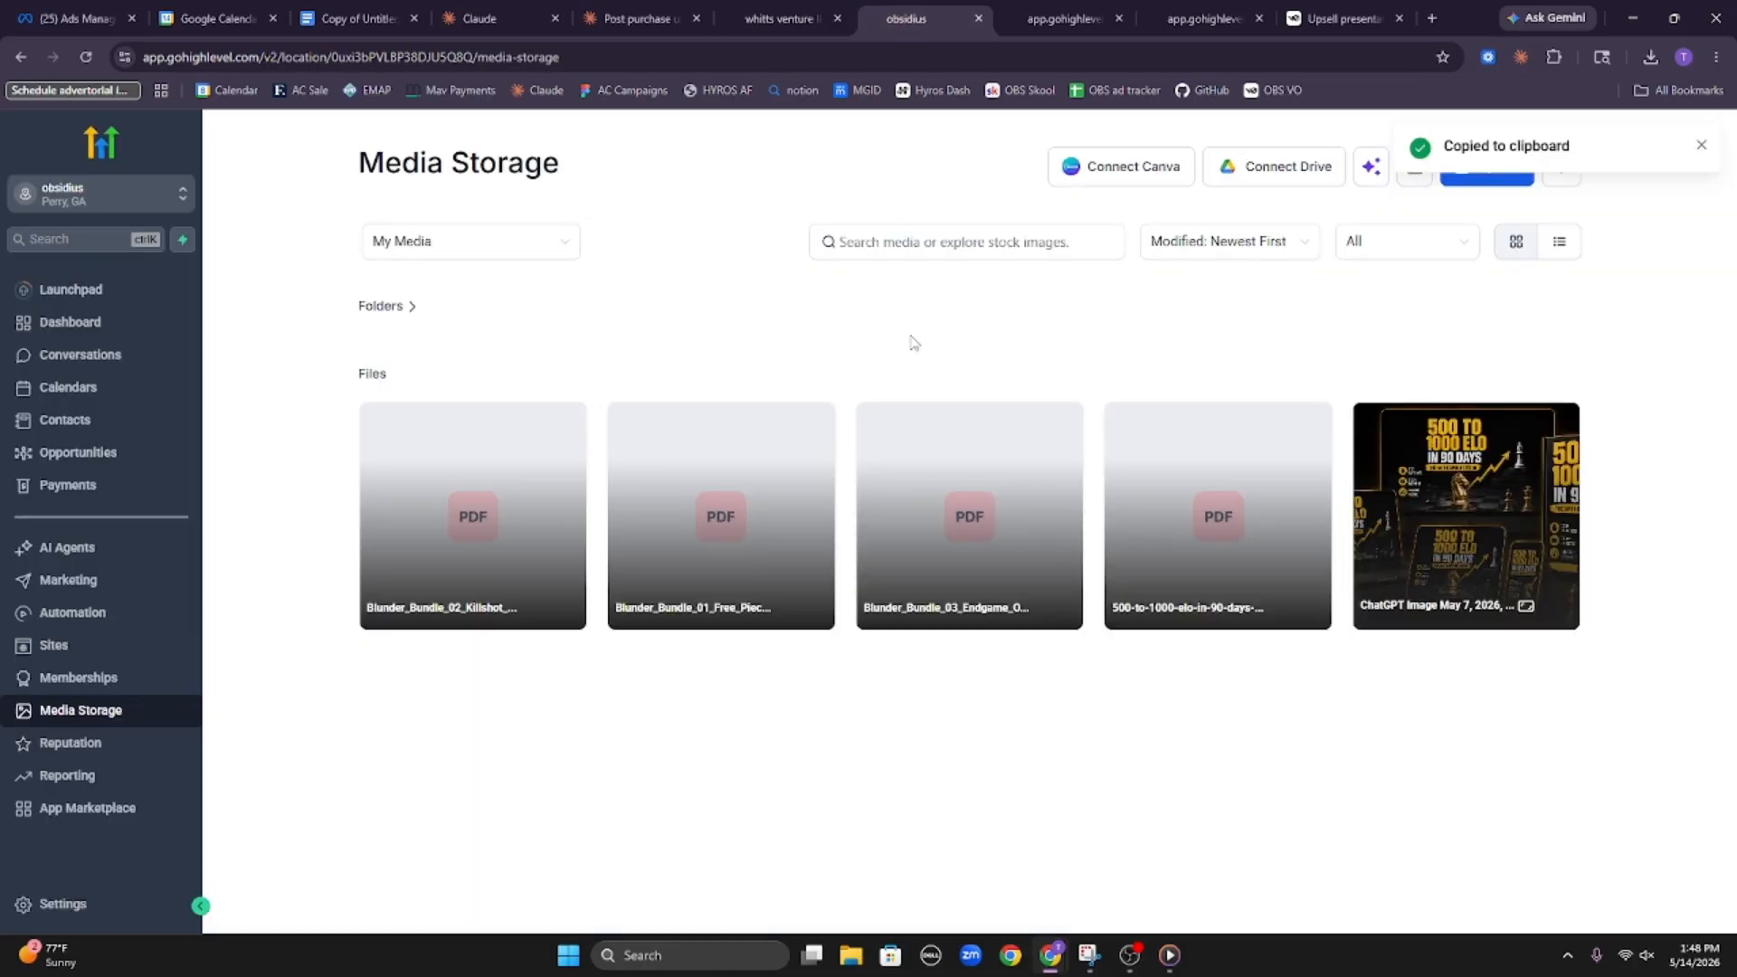
left_click(1066, 425)
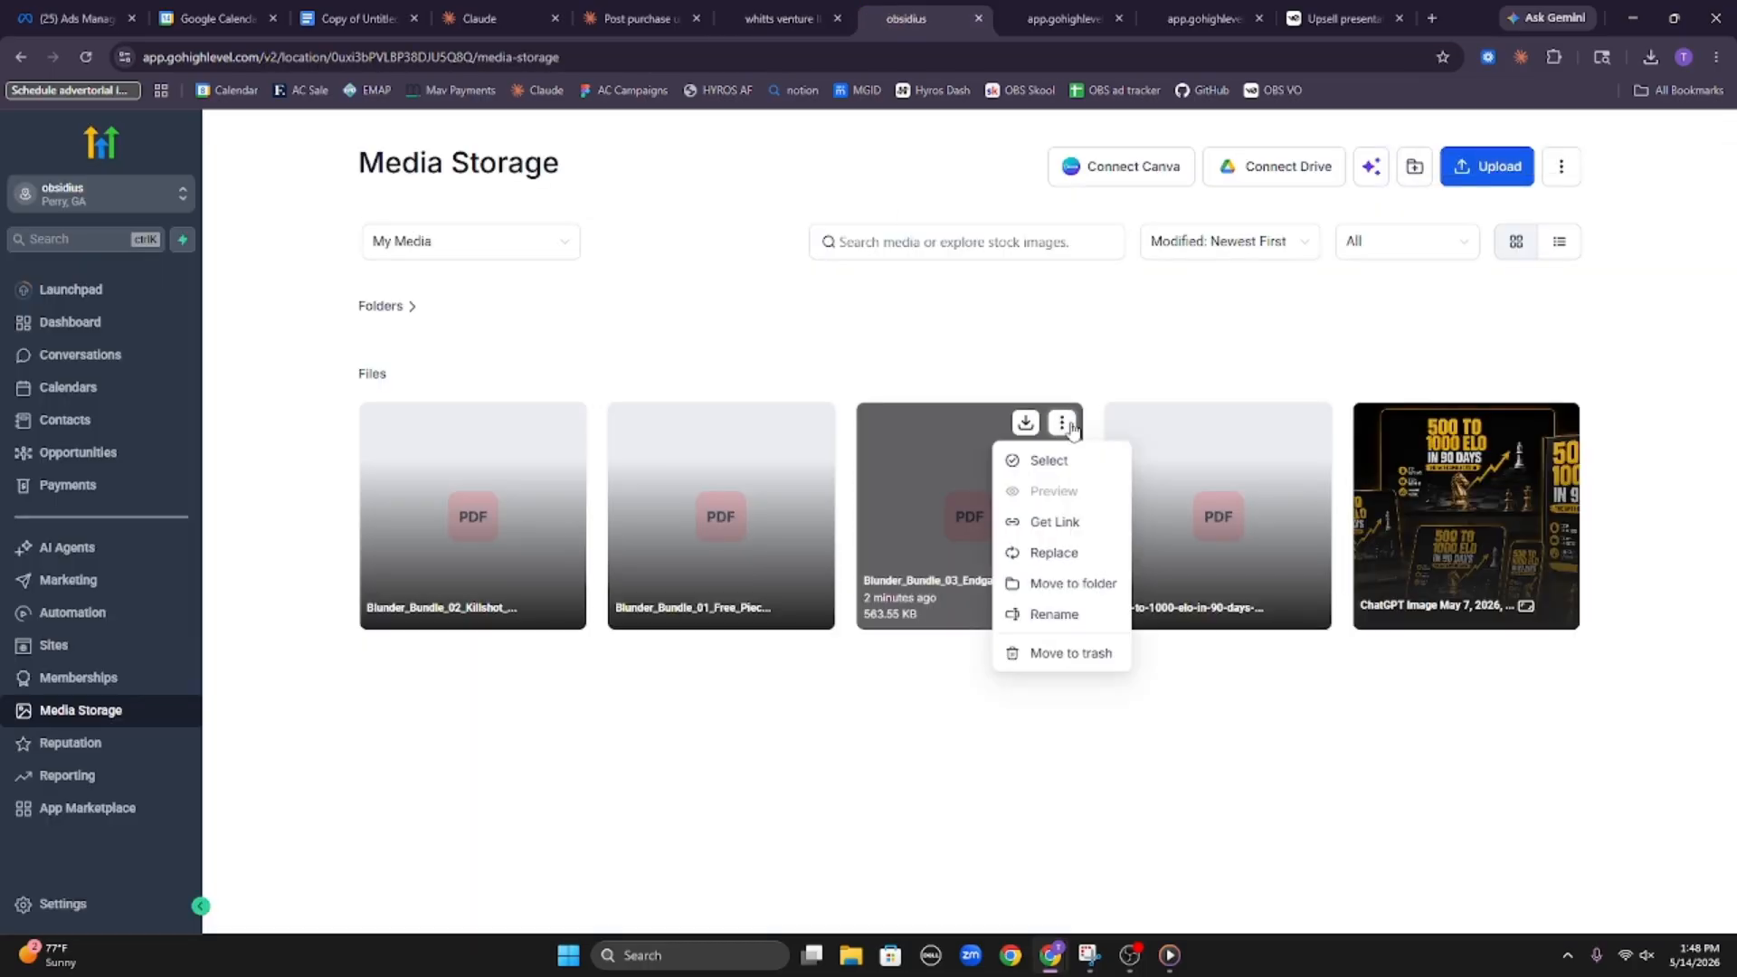
left_click(1074, 521)
left_click(783, 17)
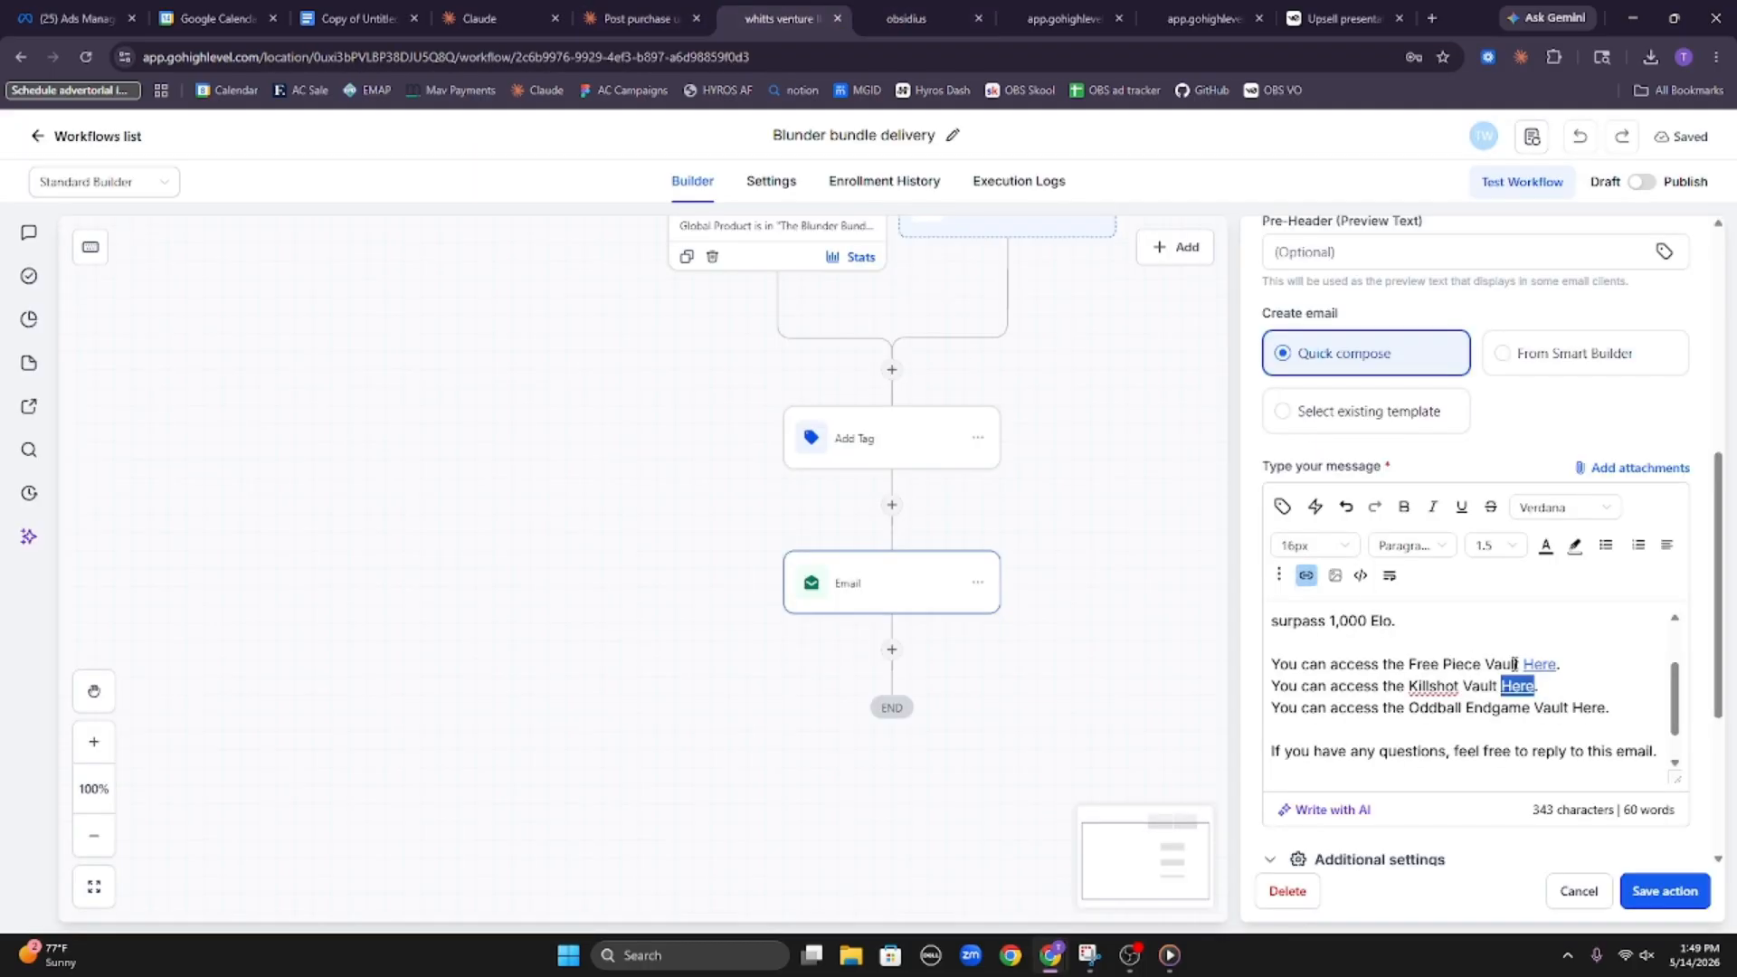
key("ctrl+v")
double_click(1589, 708)
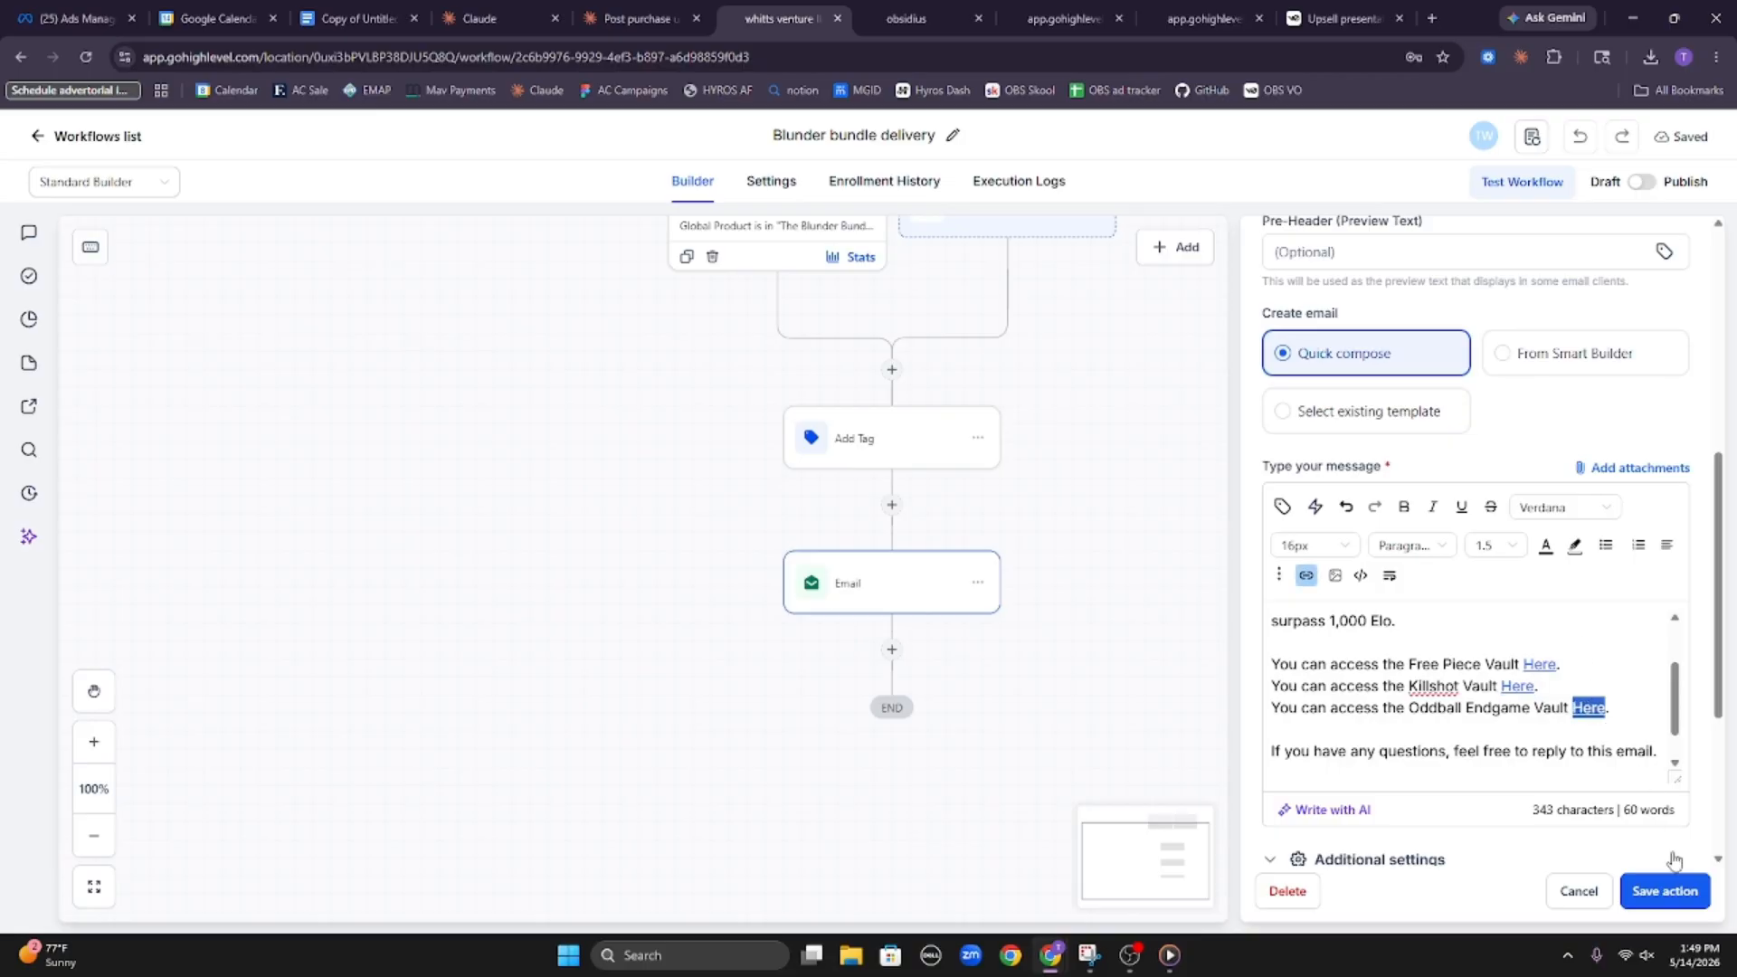
left_click(1673, 890)
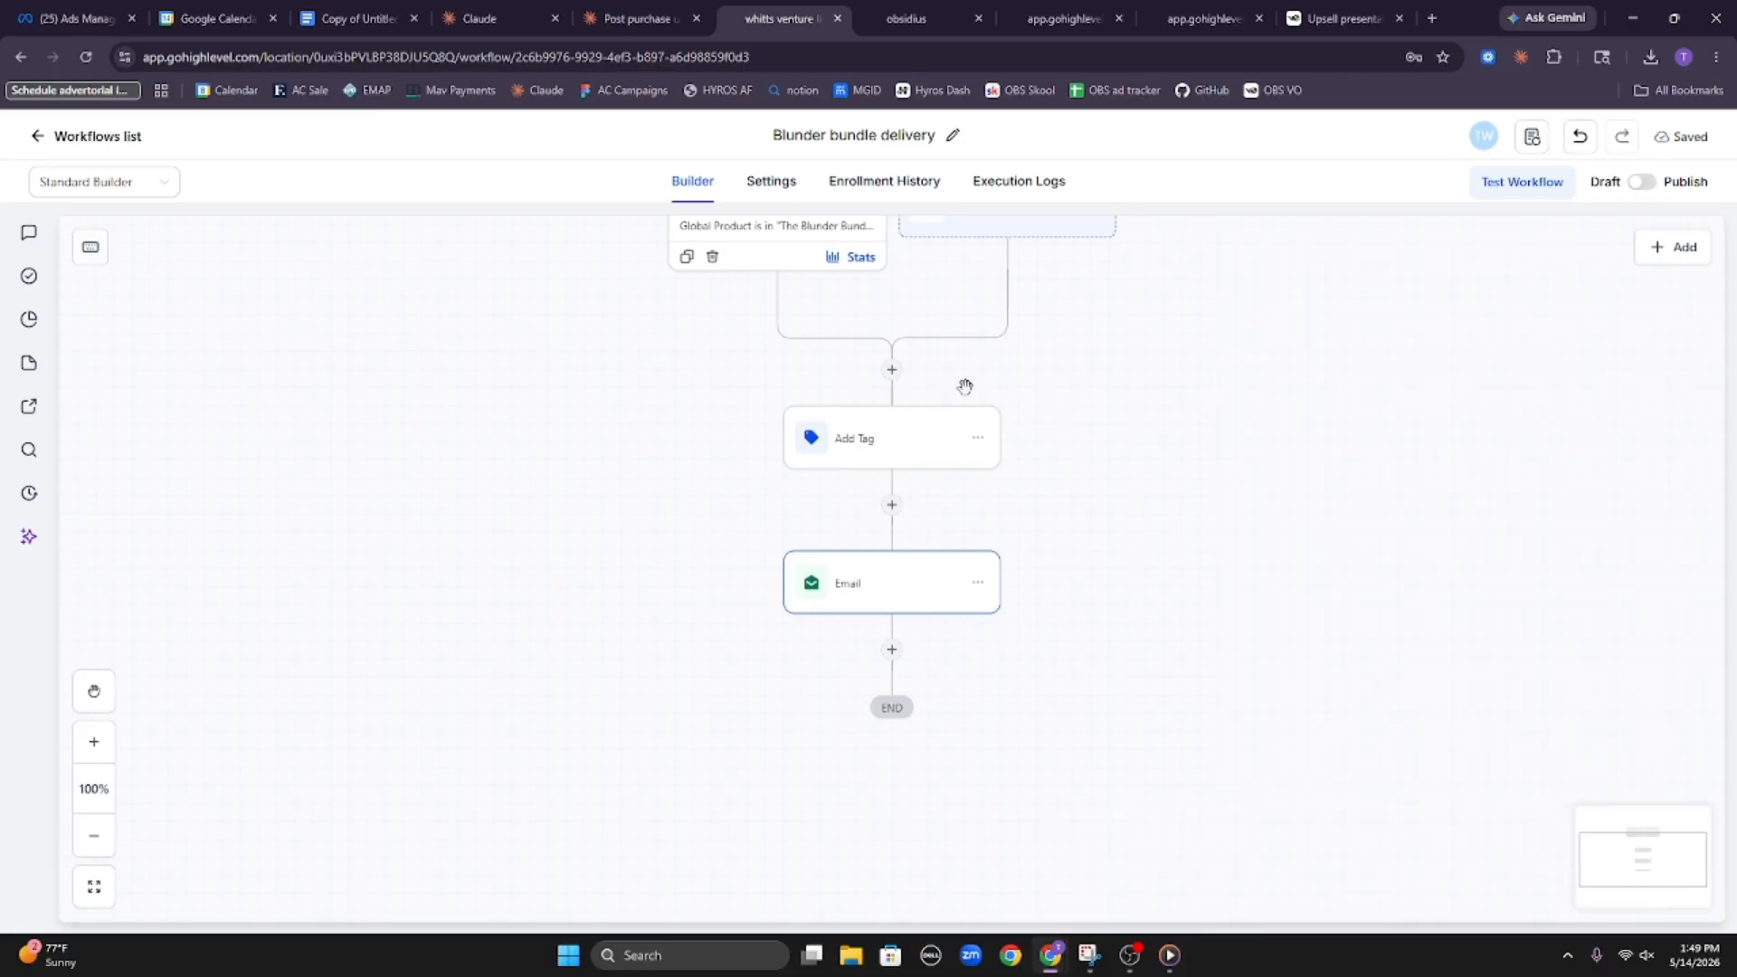
Reopen the Email action and check the Free Piece Vault link by copying its URL and opening it in another browser tab
left_click(930, 579)
scroll(1512, 606, "down", 6)
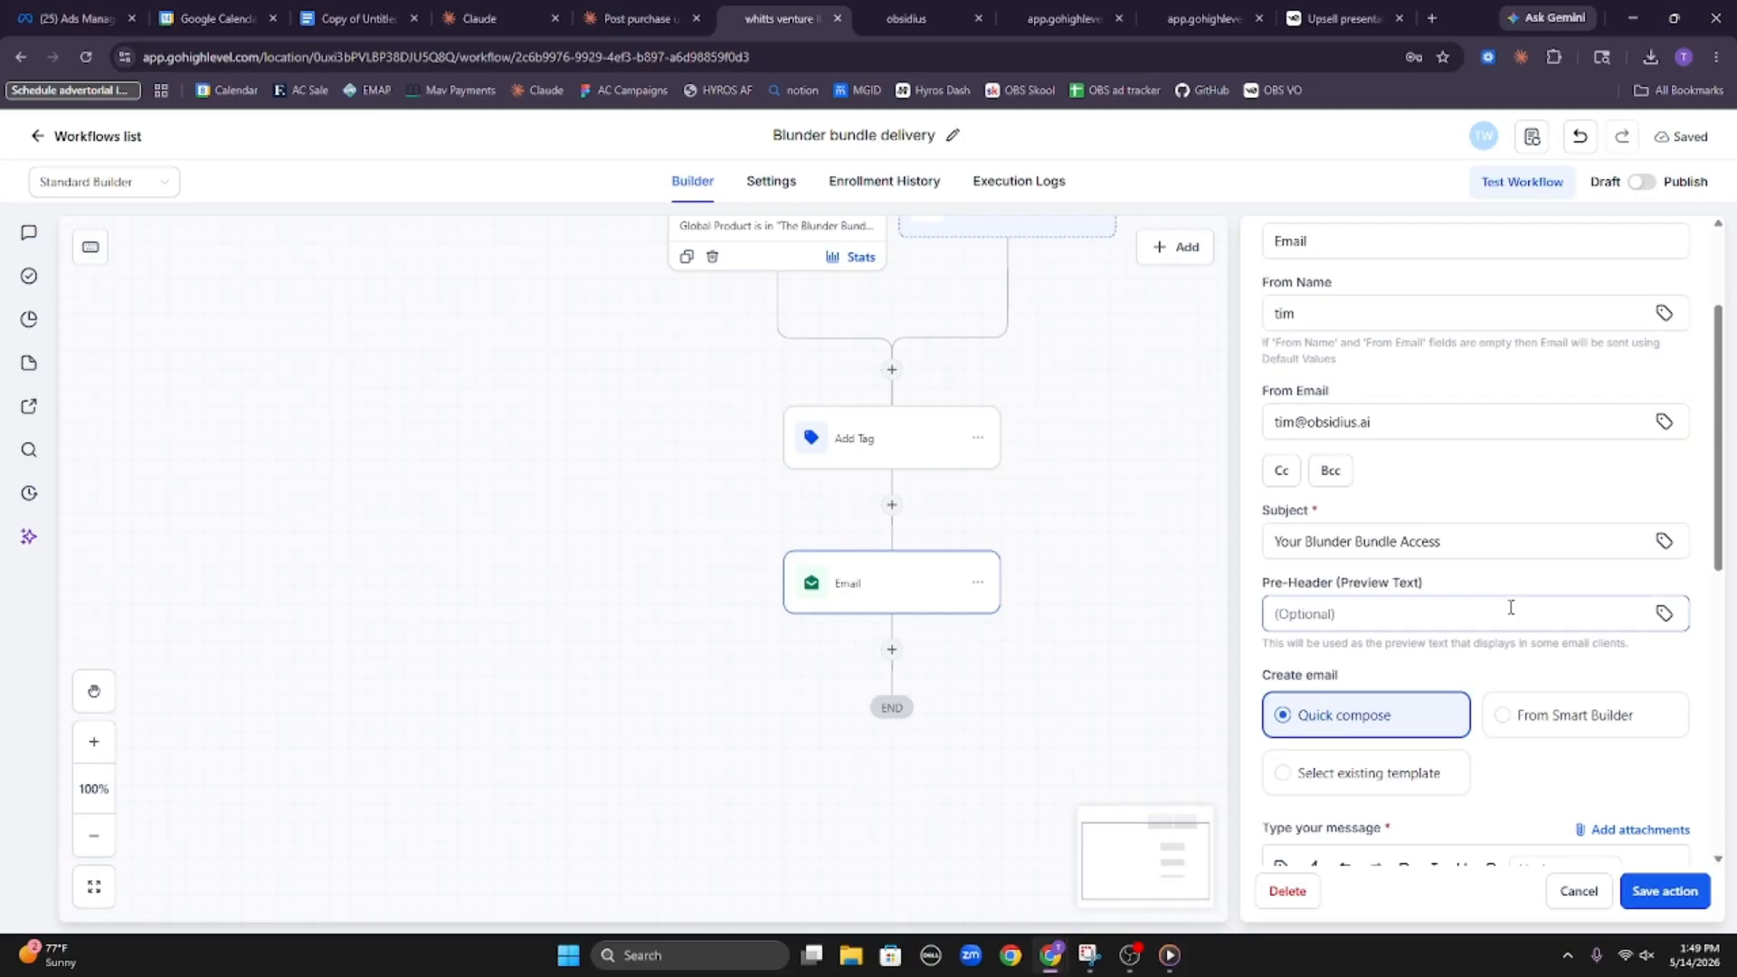
scroll(1510, 706, "down", 3)
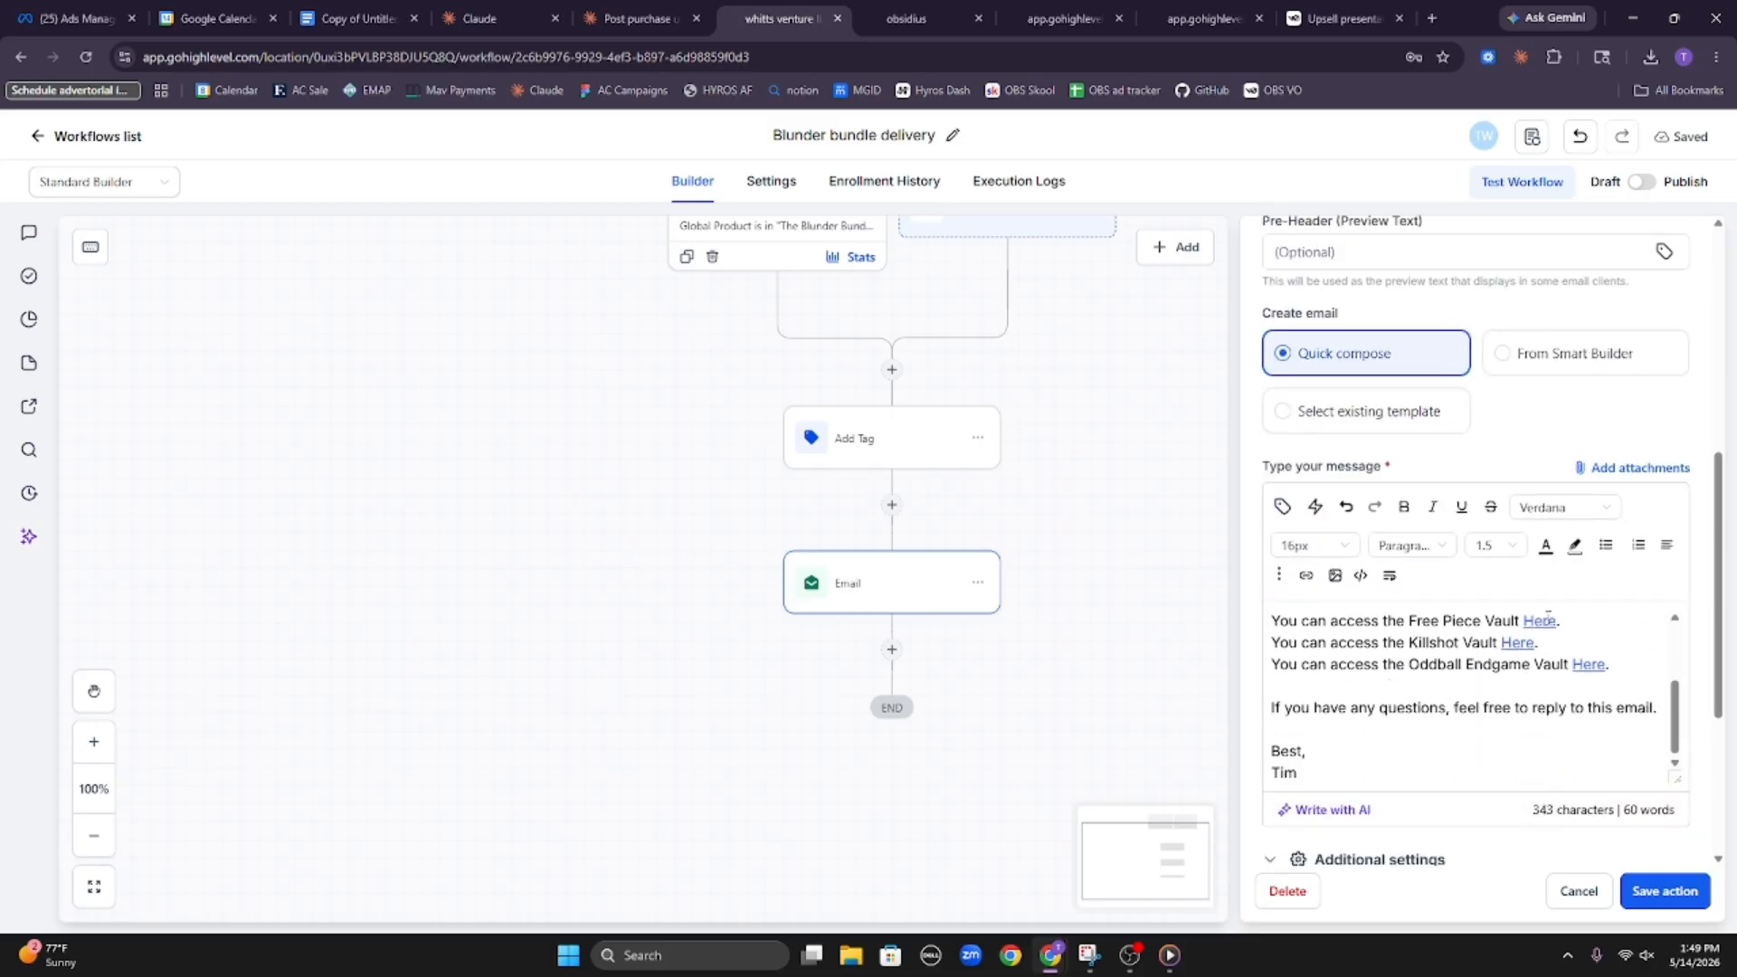
double_click(1548, 619)
left_click(1305, 575)
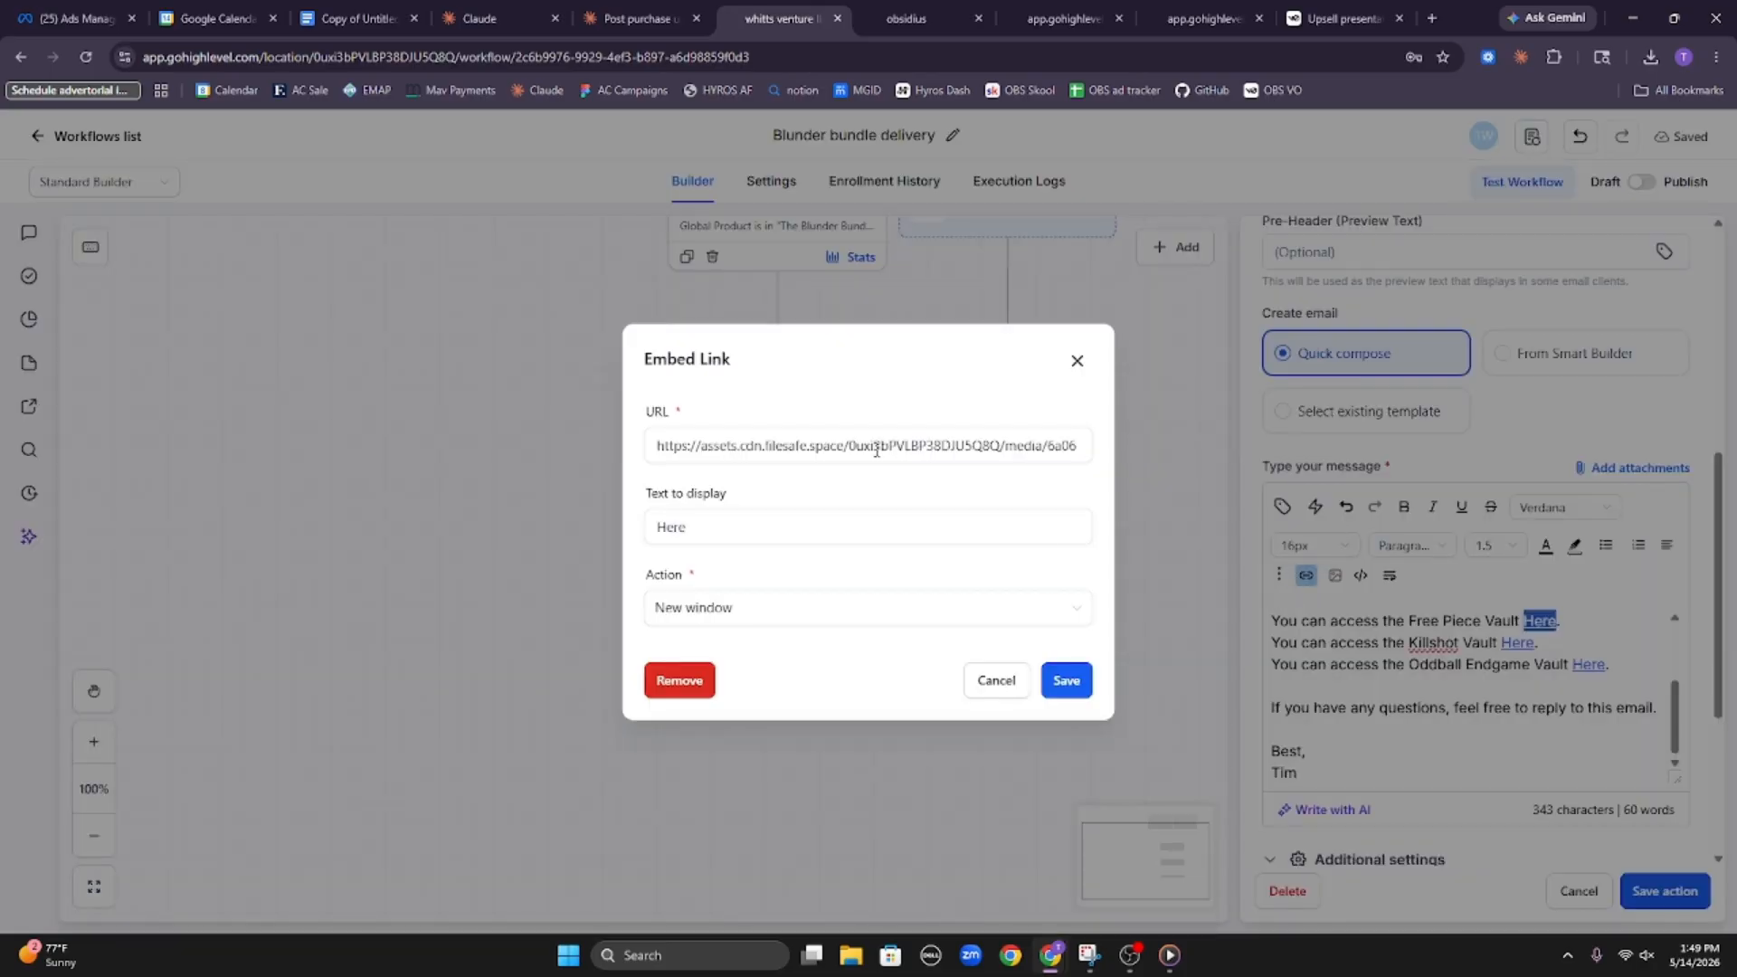
triple_click(814, 446)
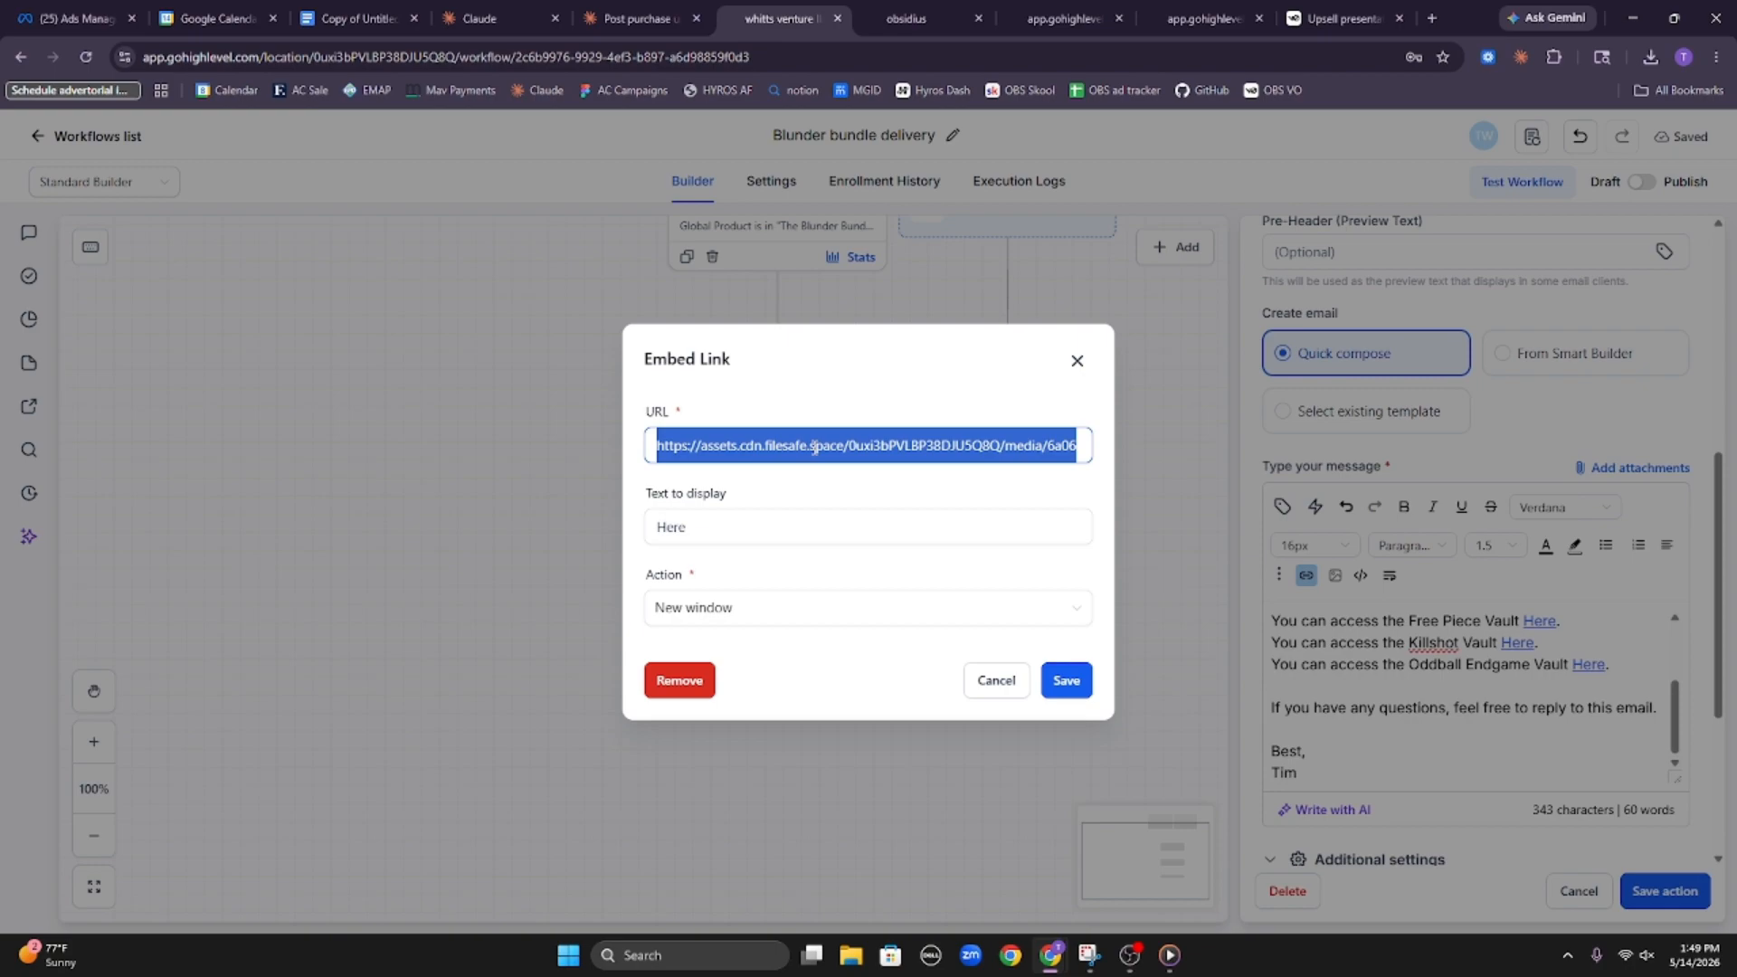
left_click(1076, 360)
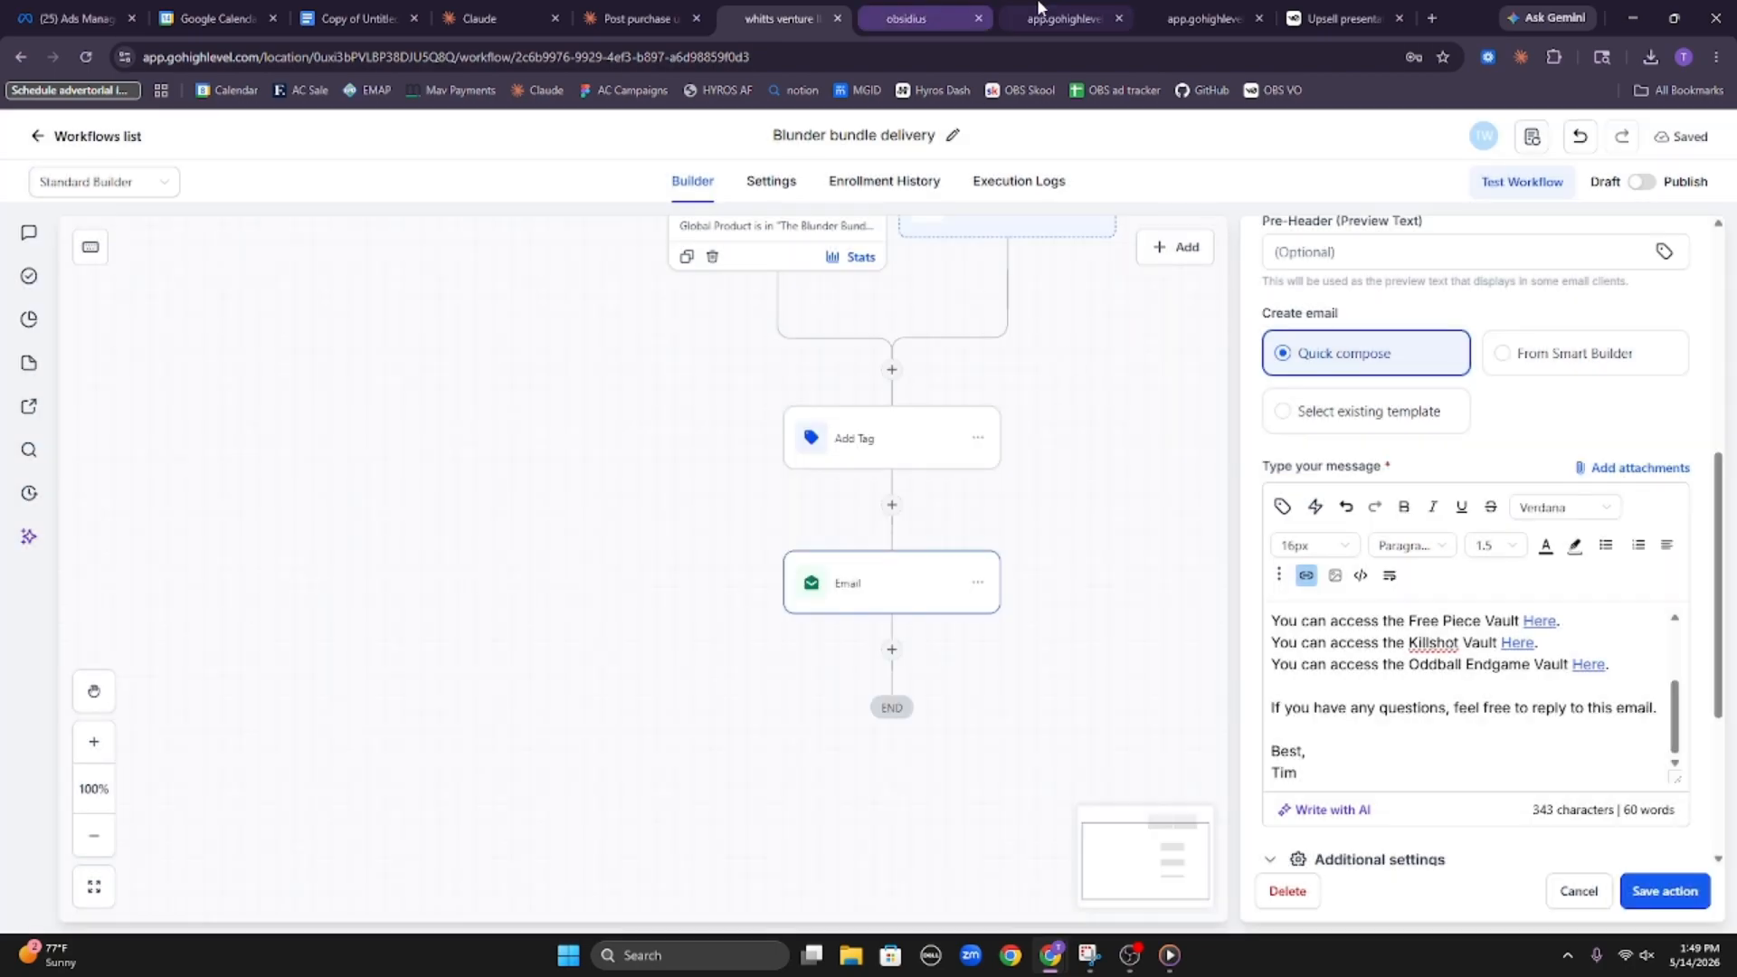
left_click(1058, 20)
left_click(1049, 56)
key("ctrl+v")
key("Return")
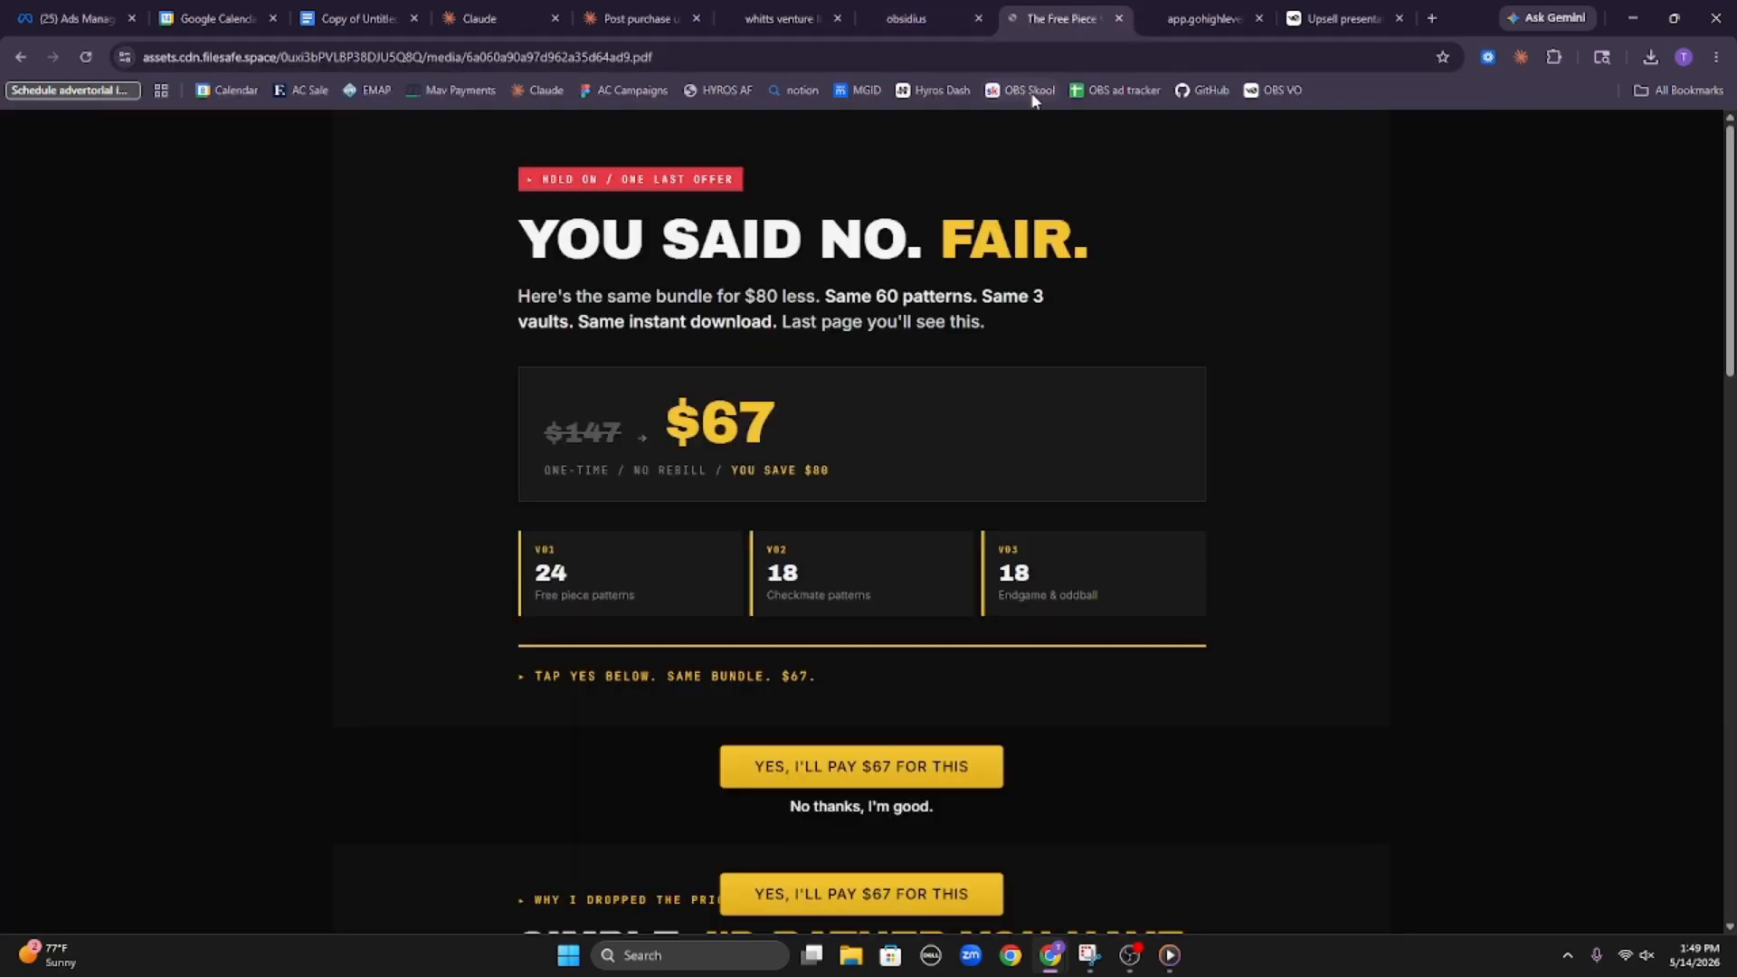
scroll(1025, 538, "down", 20)
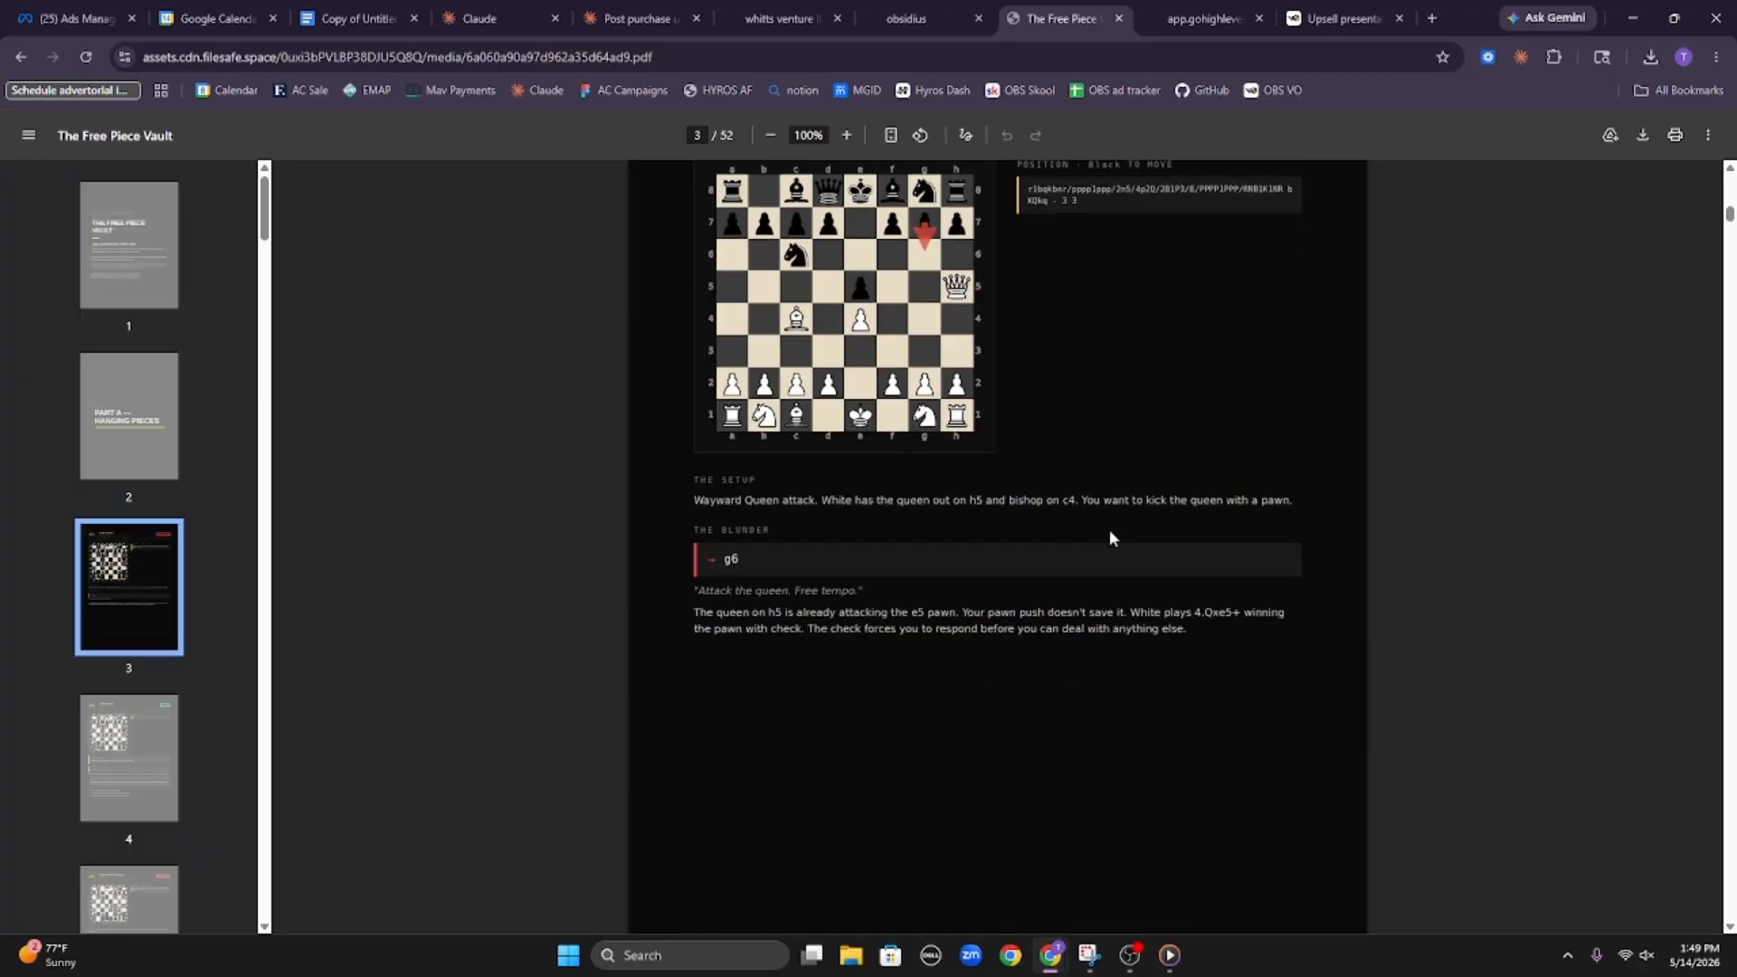
scroll(1118, 474, "down", 20)
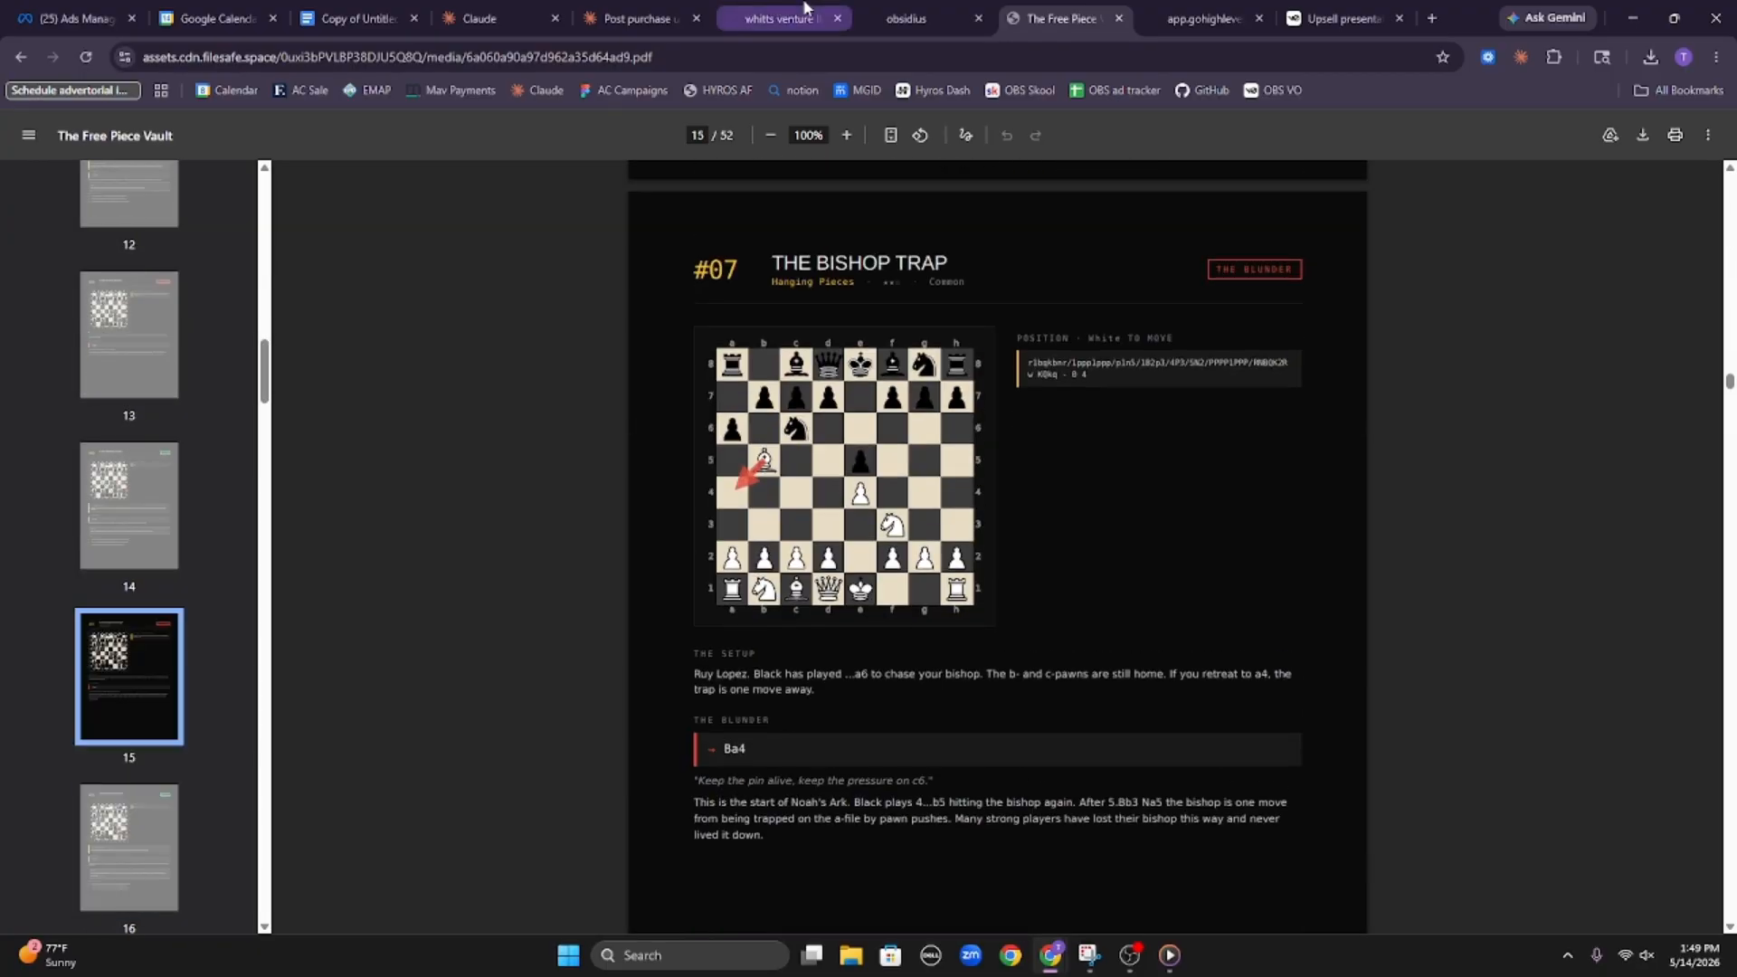
Check the email's Killshot Vault link by opening its copied URL in the PDF browser tab, and close the link settings
left_click(1203, 18)
double_click(1518, 644)
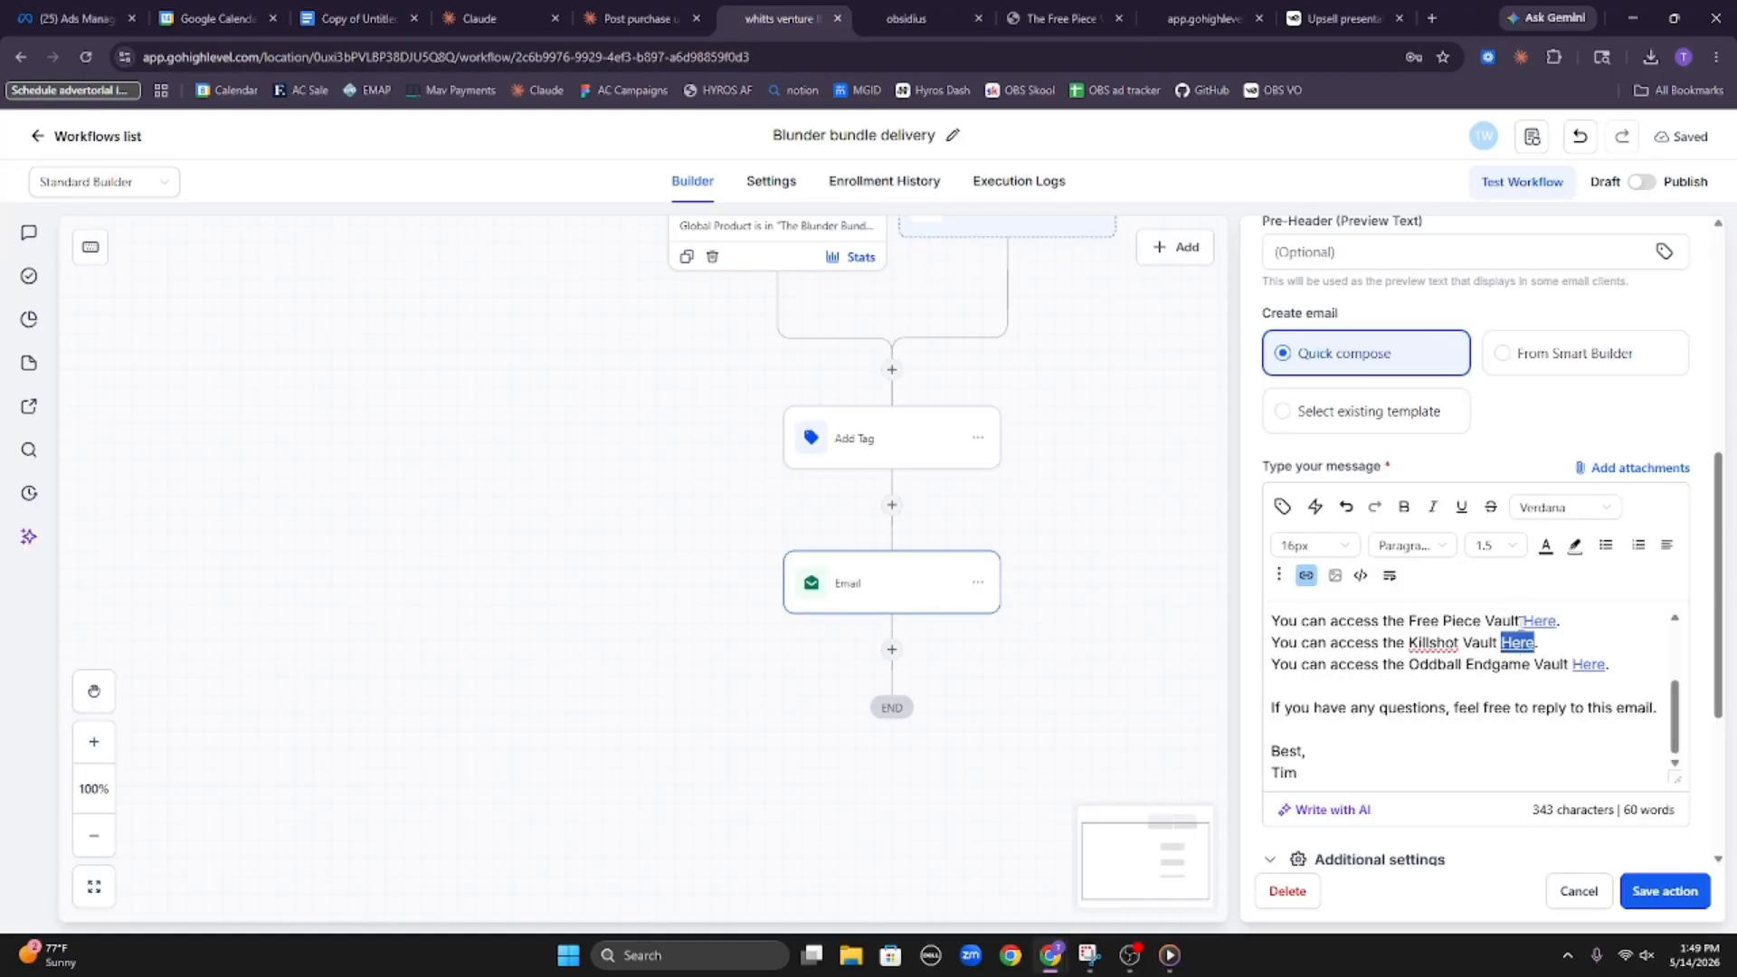
left_click(1306, 575)
left_click(941, 445)
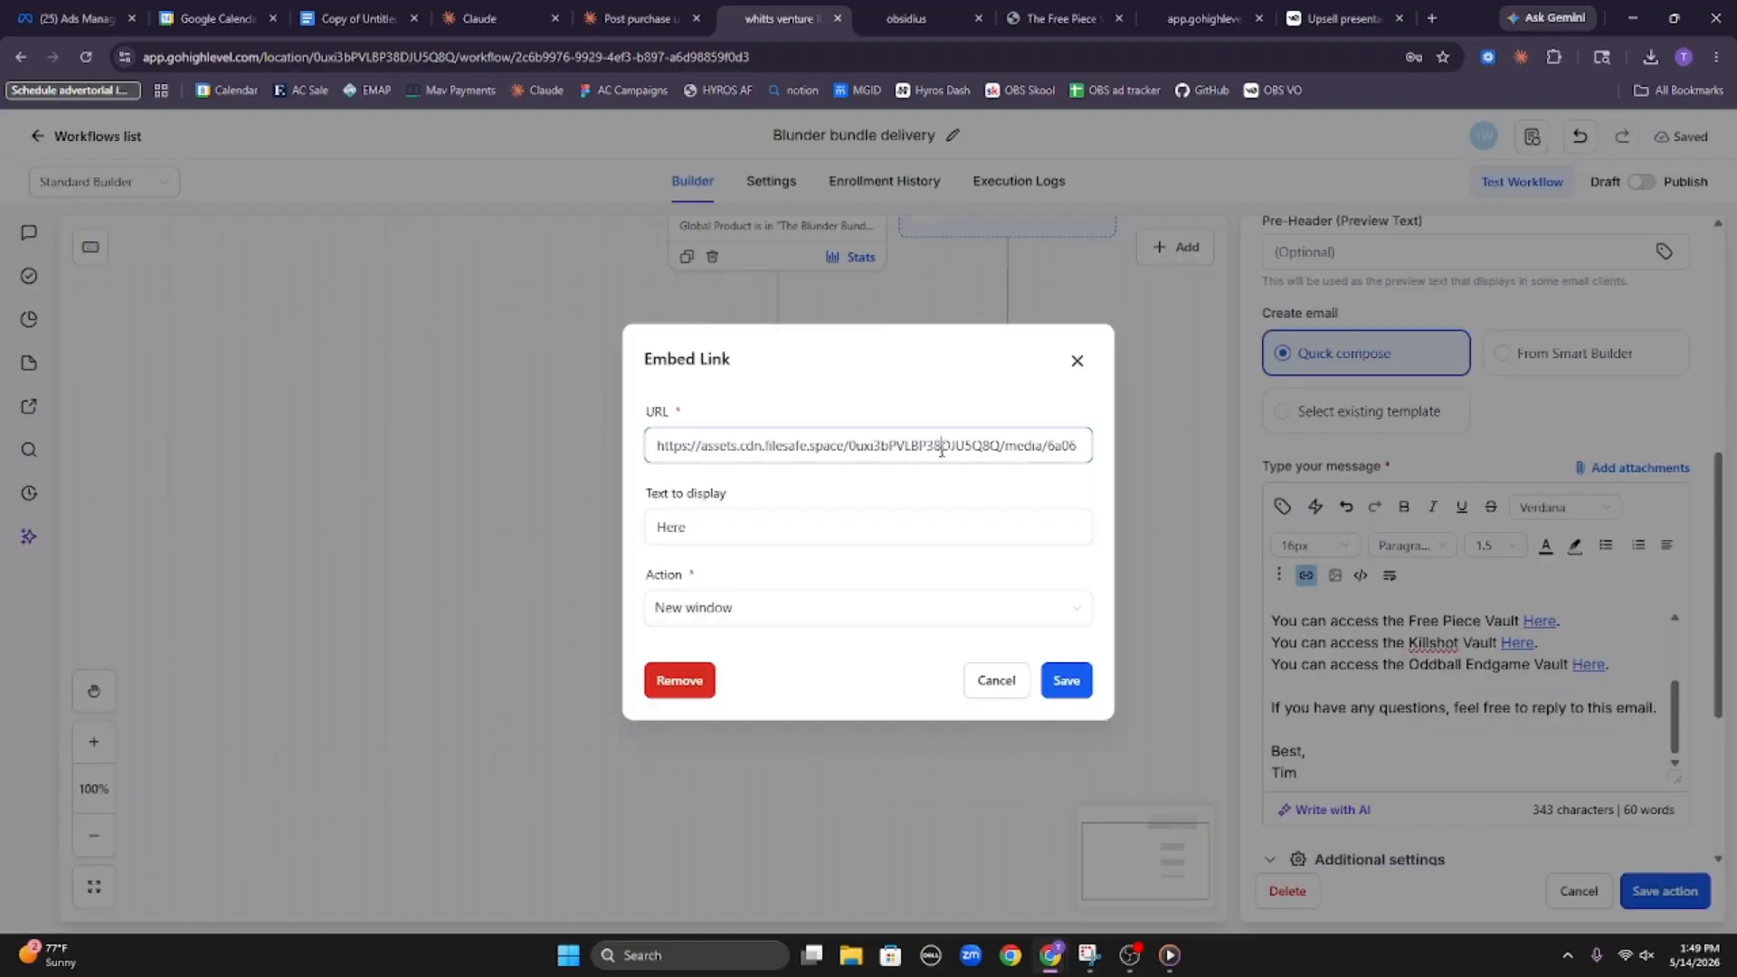
key("ctrl+a")
left_click(1040, 18)
left_click(961, 56)
key("ctrl+v")
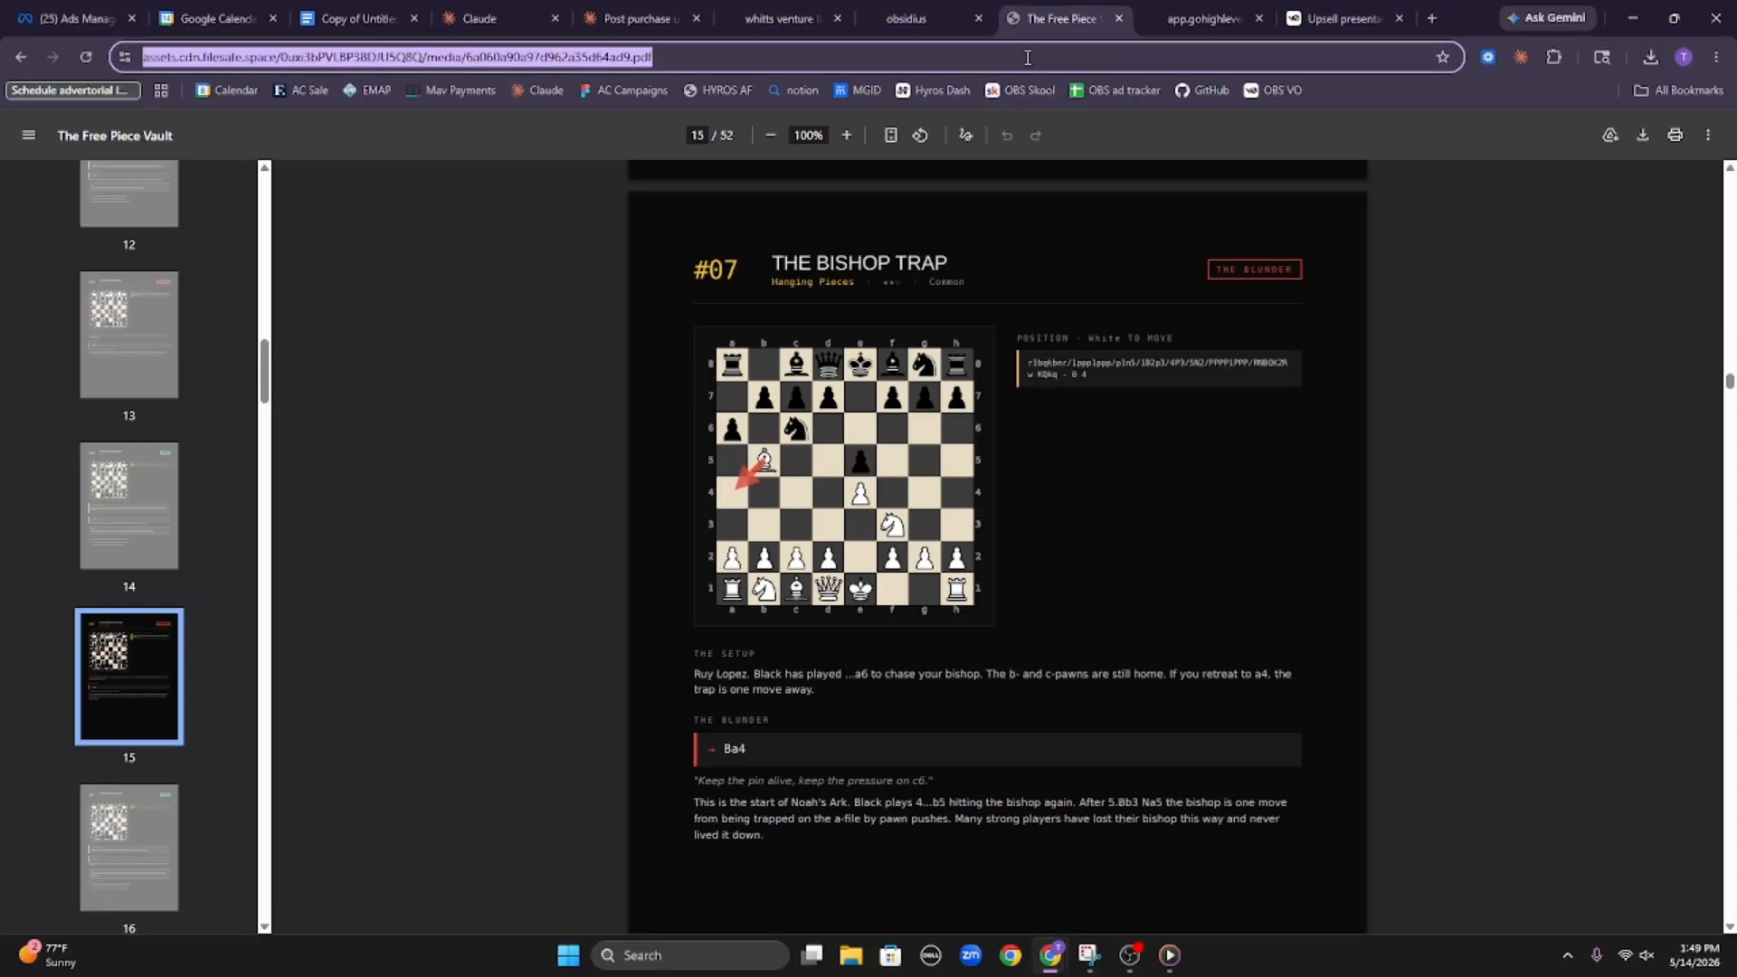
key("Return")
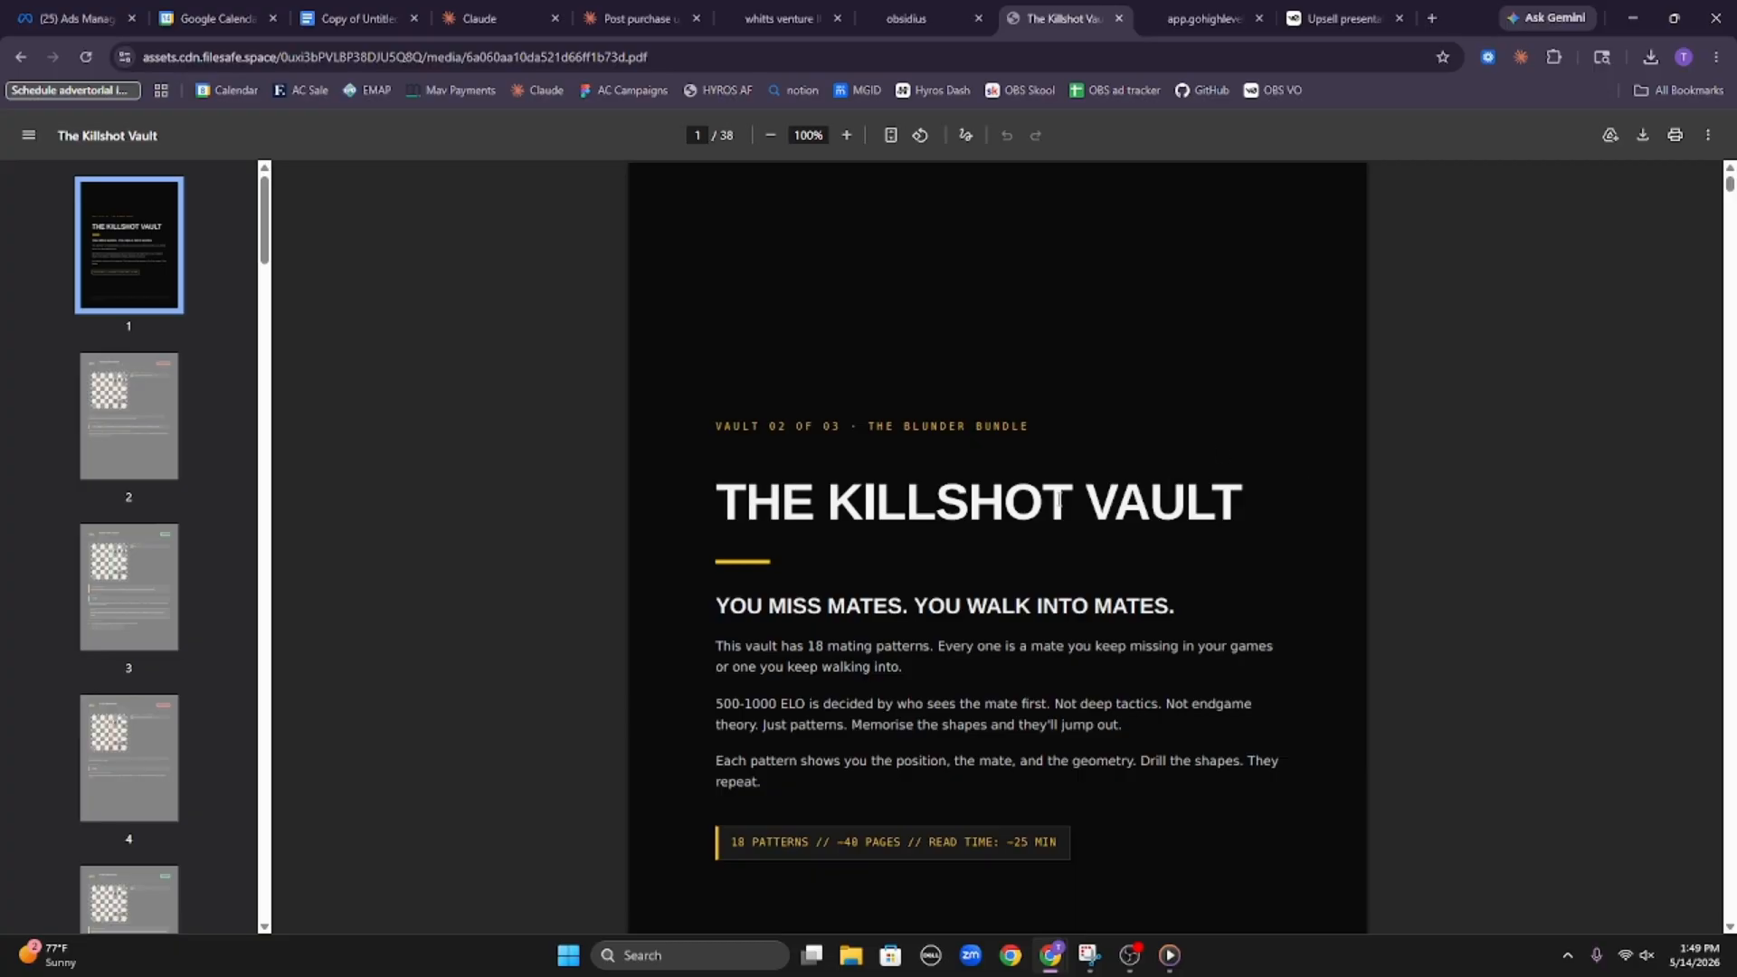
scroll(1040, 461, "down", 5)
scroll(1040, 461, "up", 5)
left_click(780, 18)
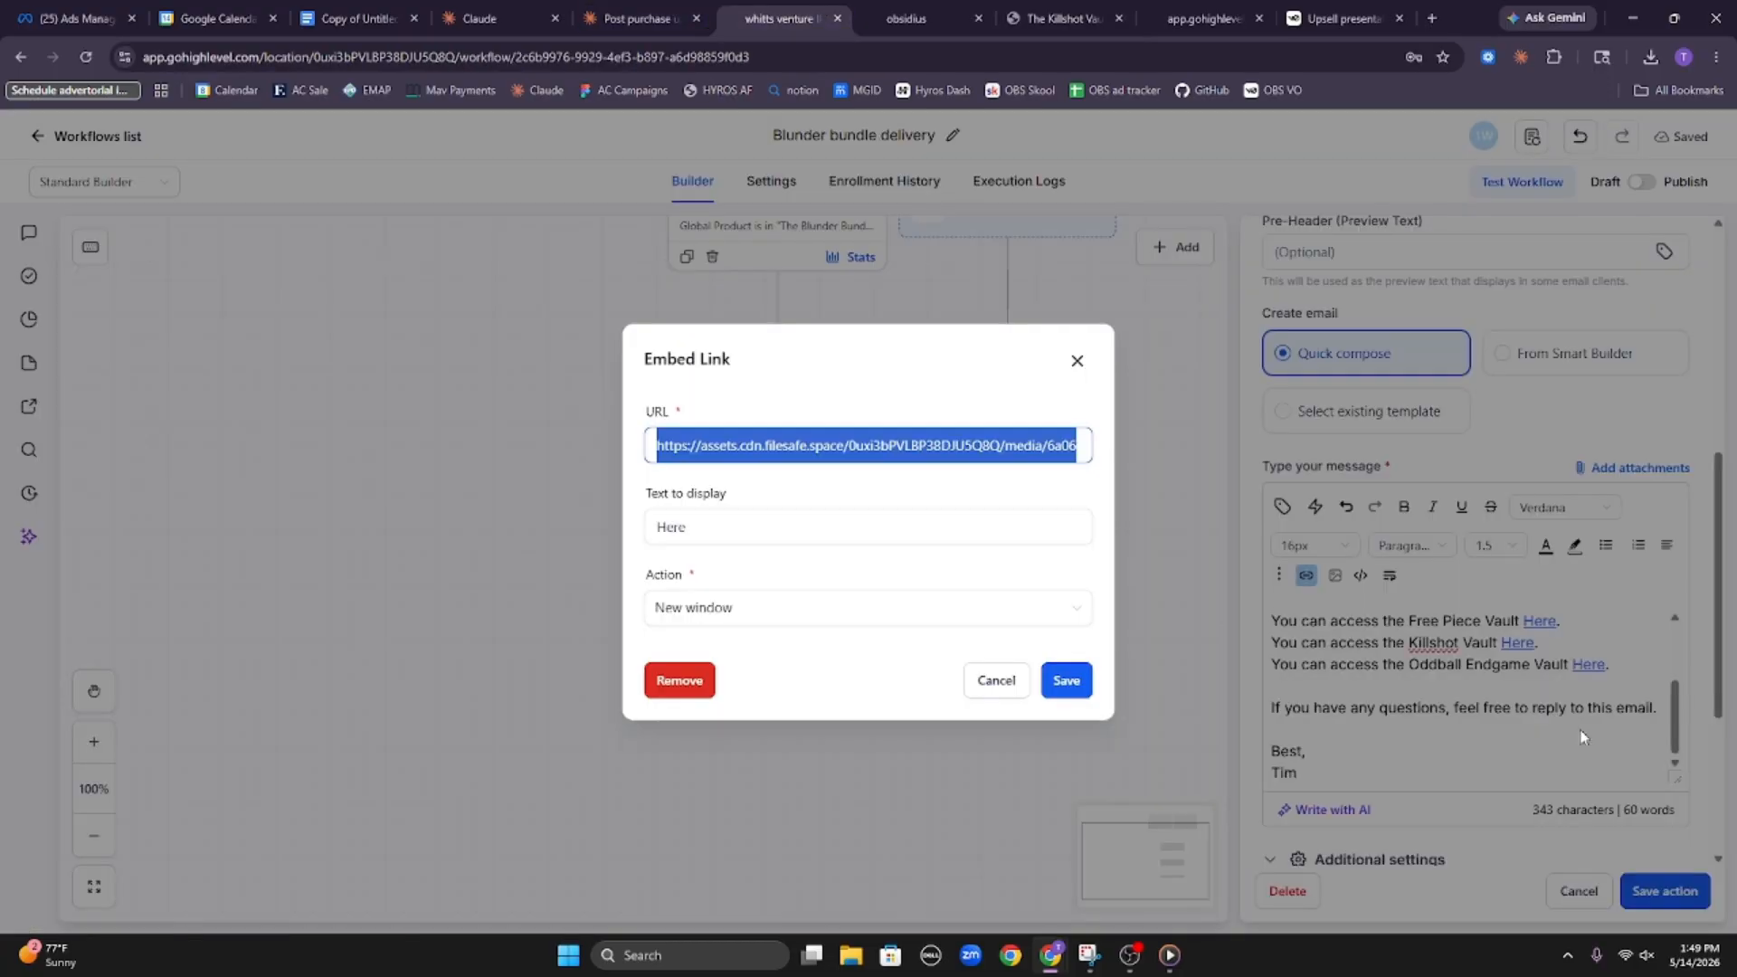
left_click(1076, 361)
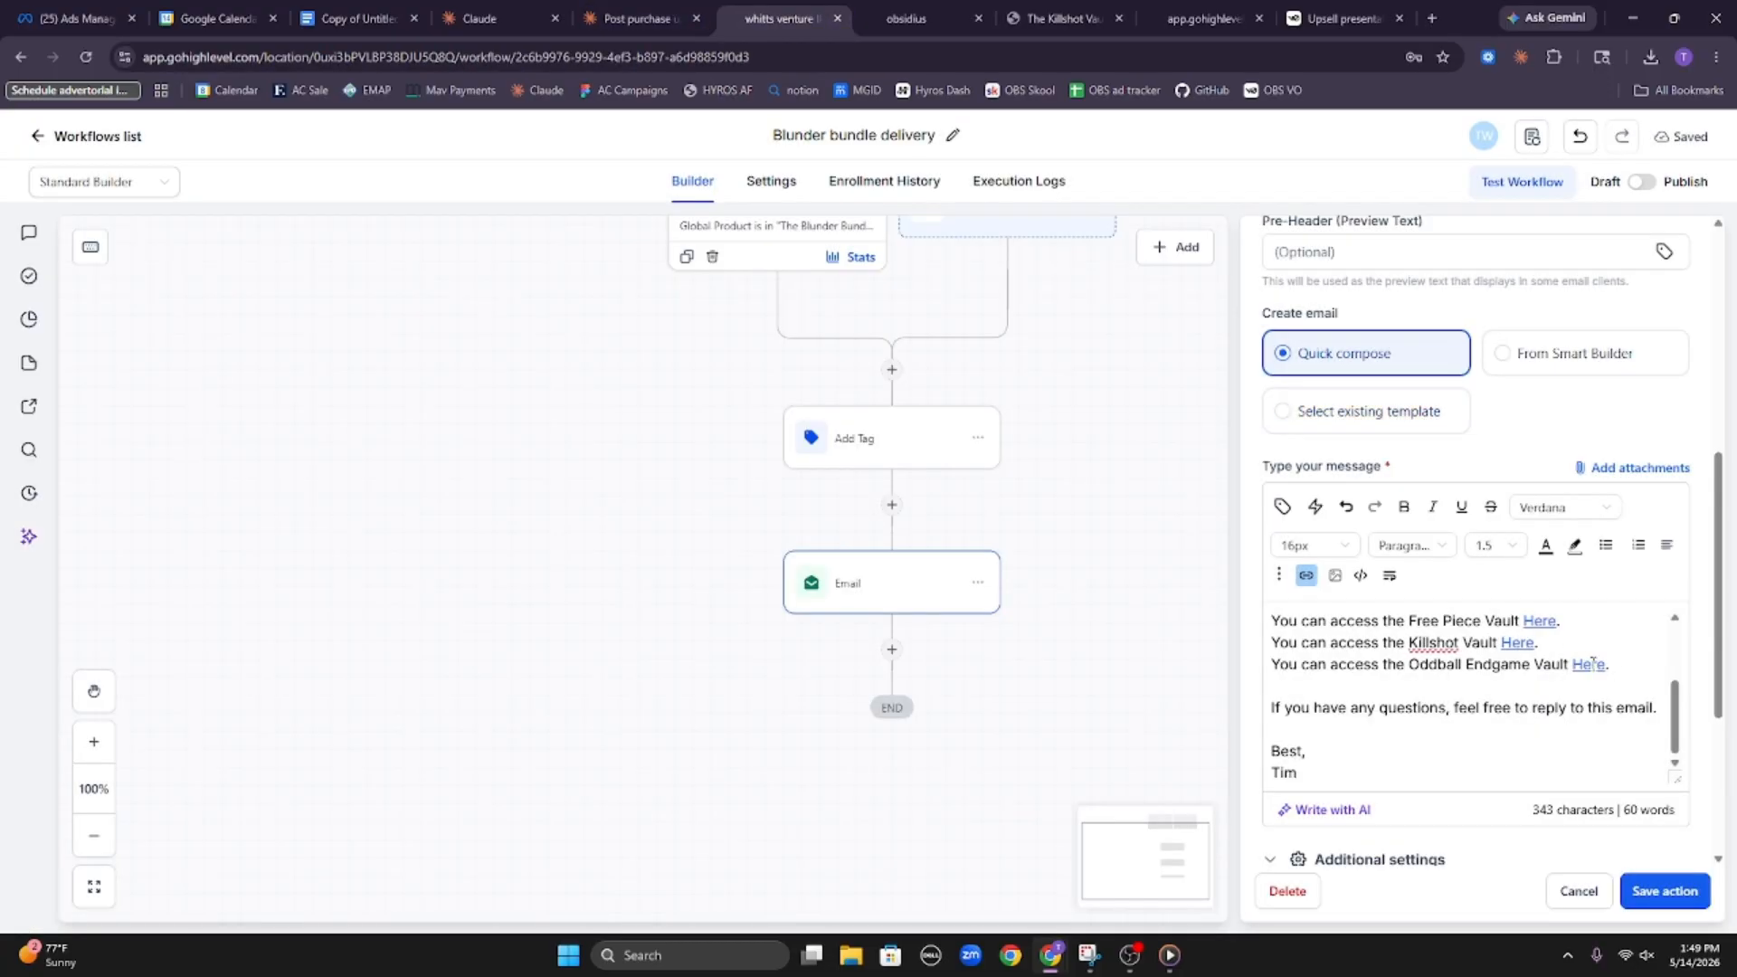
Check the email's Oddball Endgame Vault link by opening its copied URL in the PDF browser tab
double_click(1592, 663)
left_click(1305, 575)
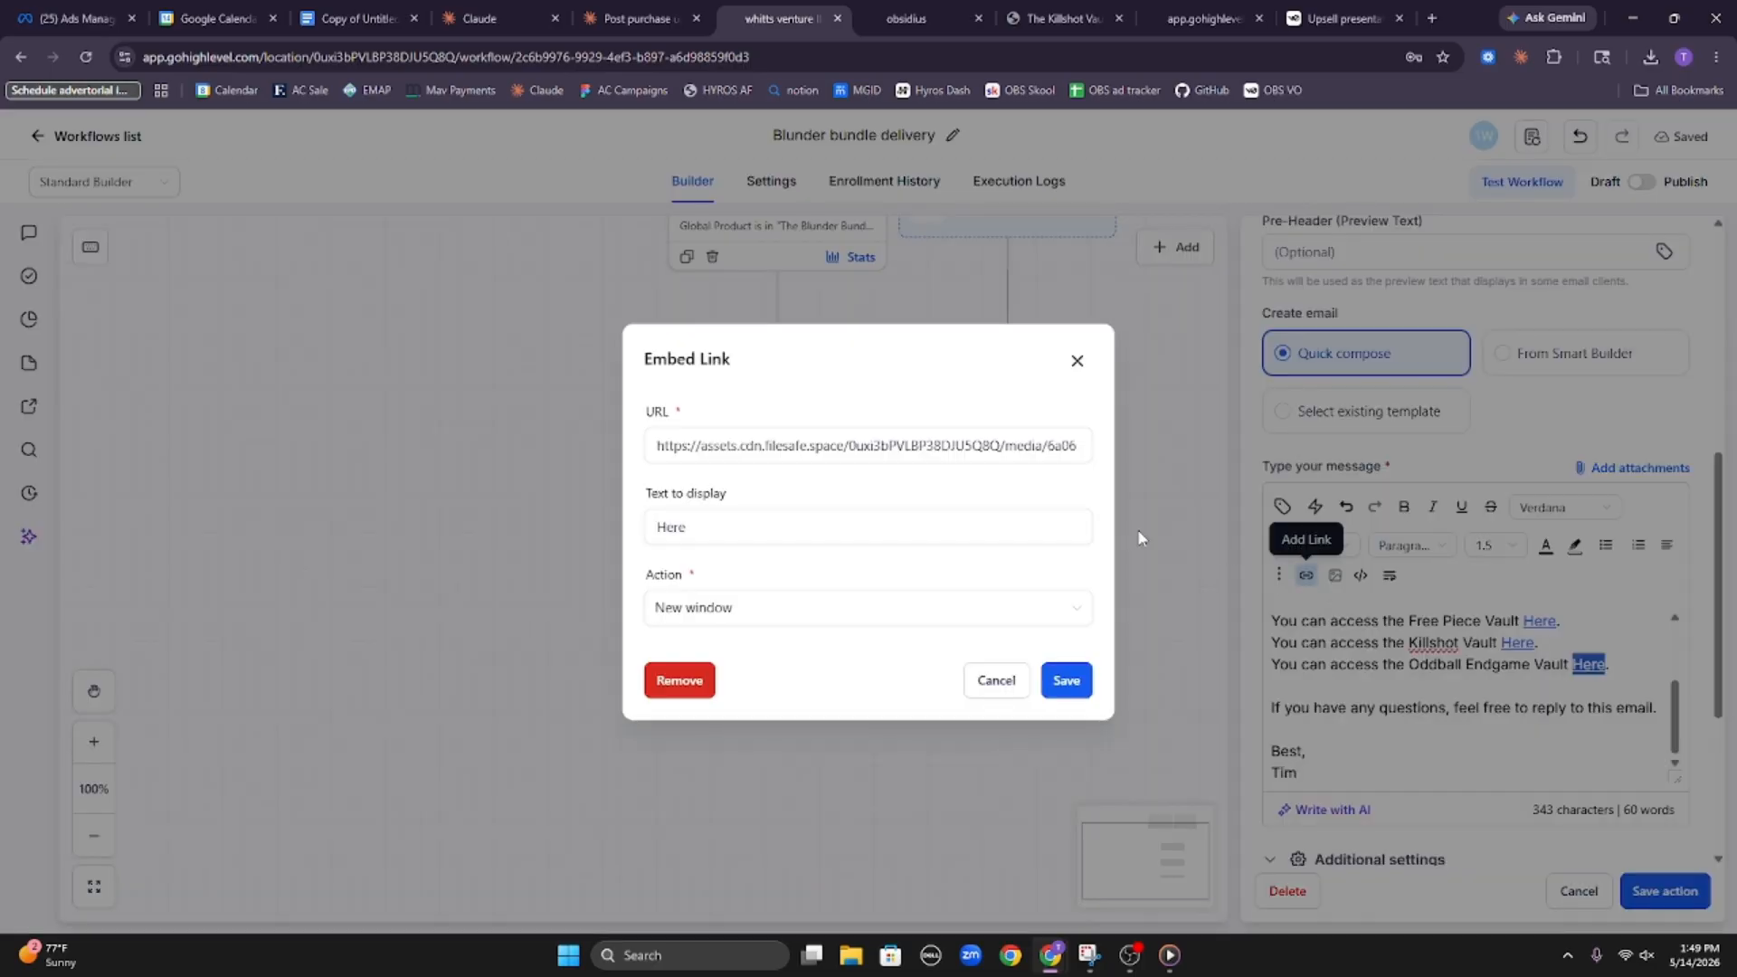
triple_click(917, 457)
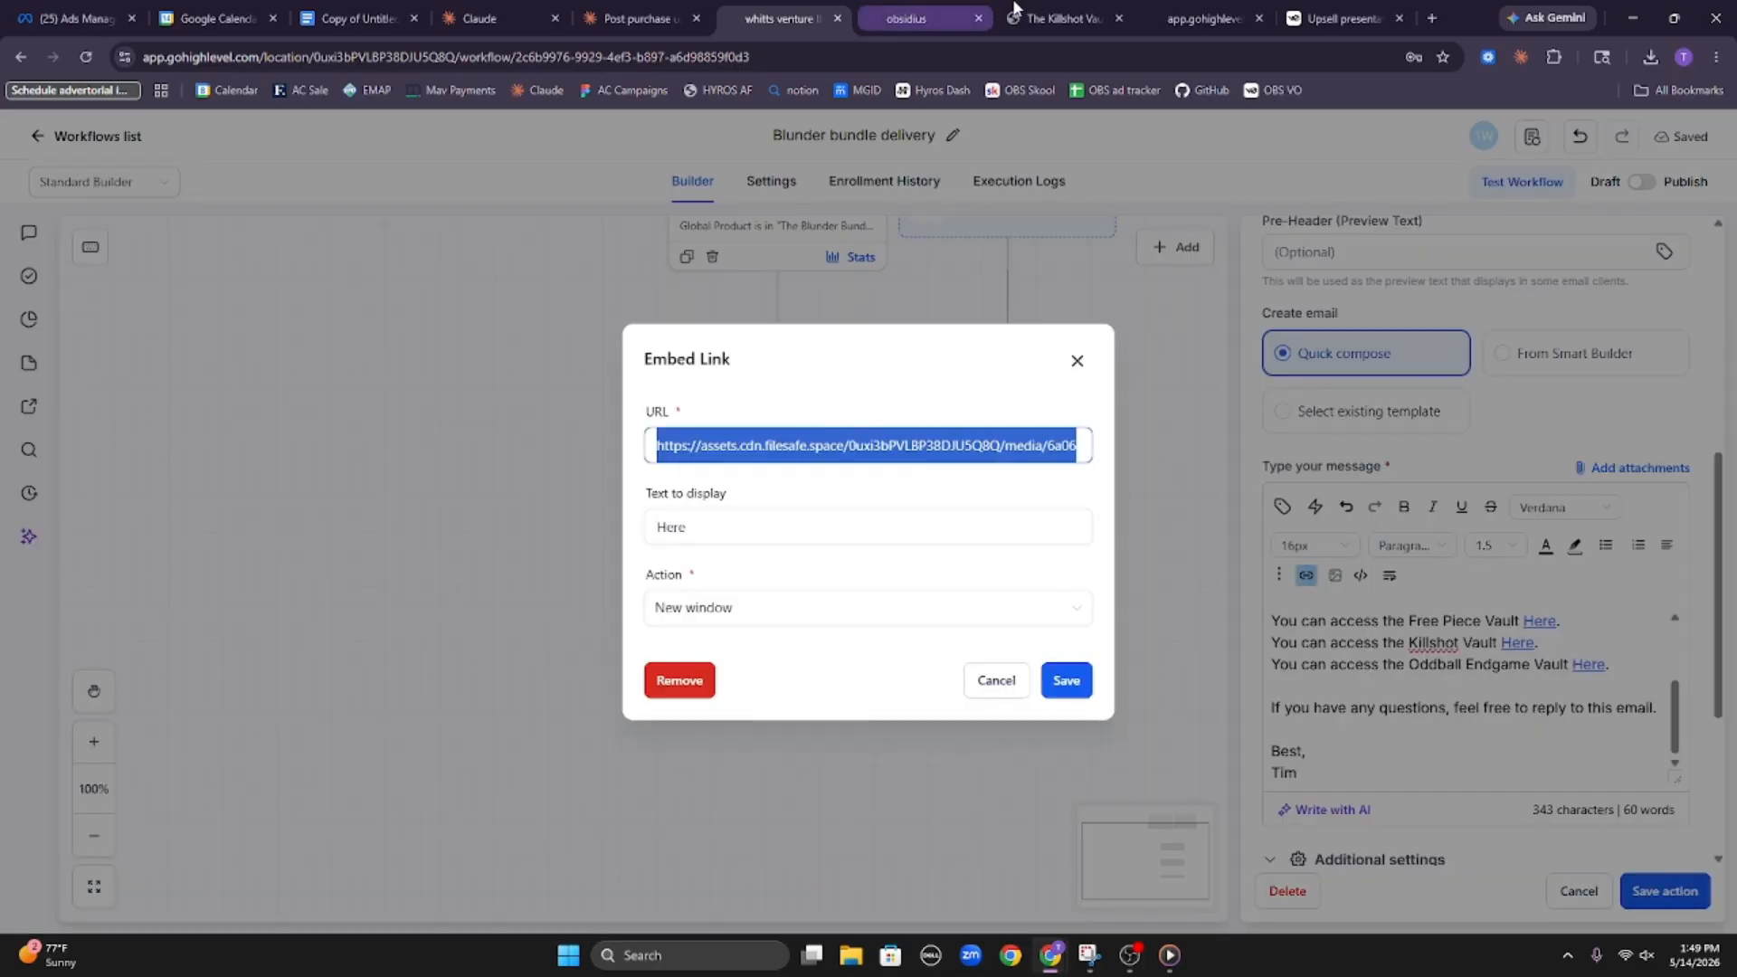
left_click(1058, 18)
left_click(985, 56)
key("Return")
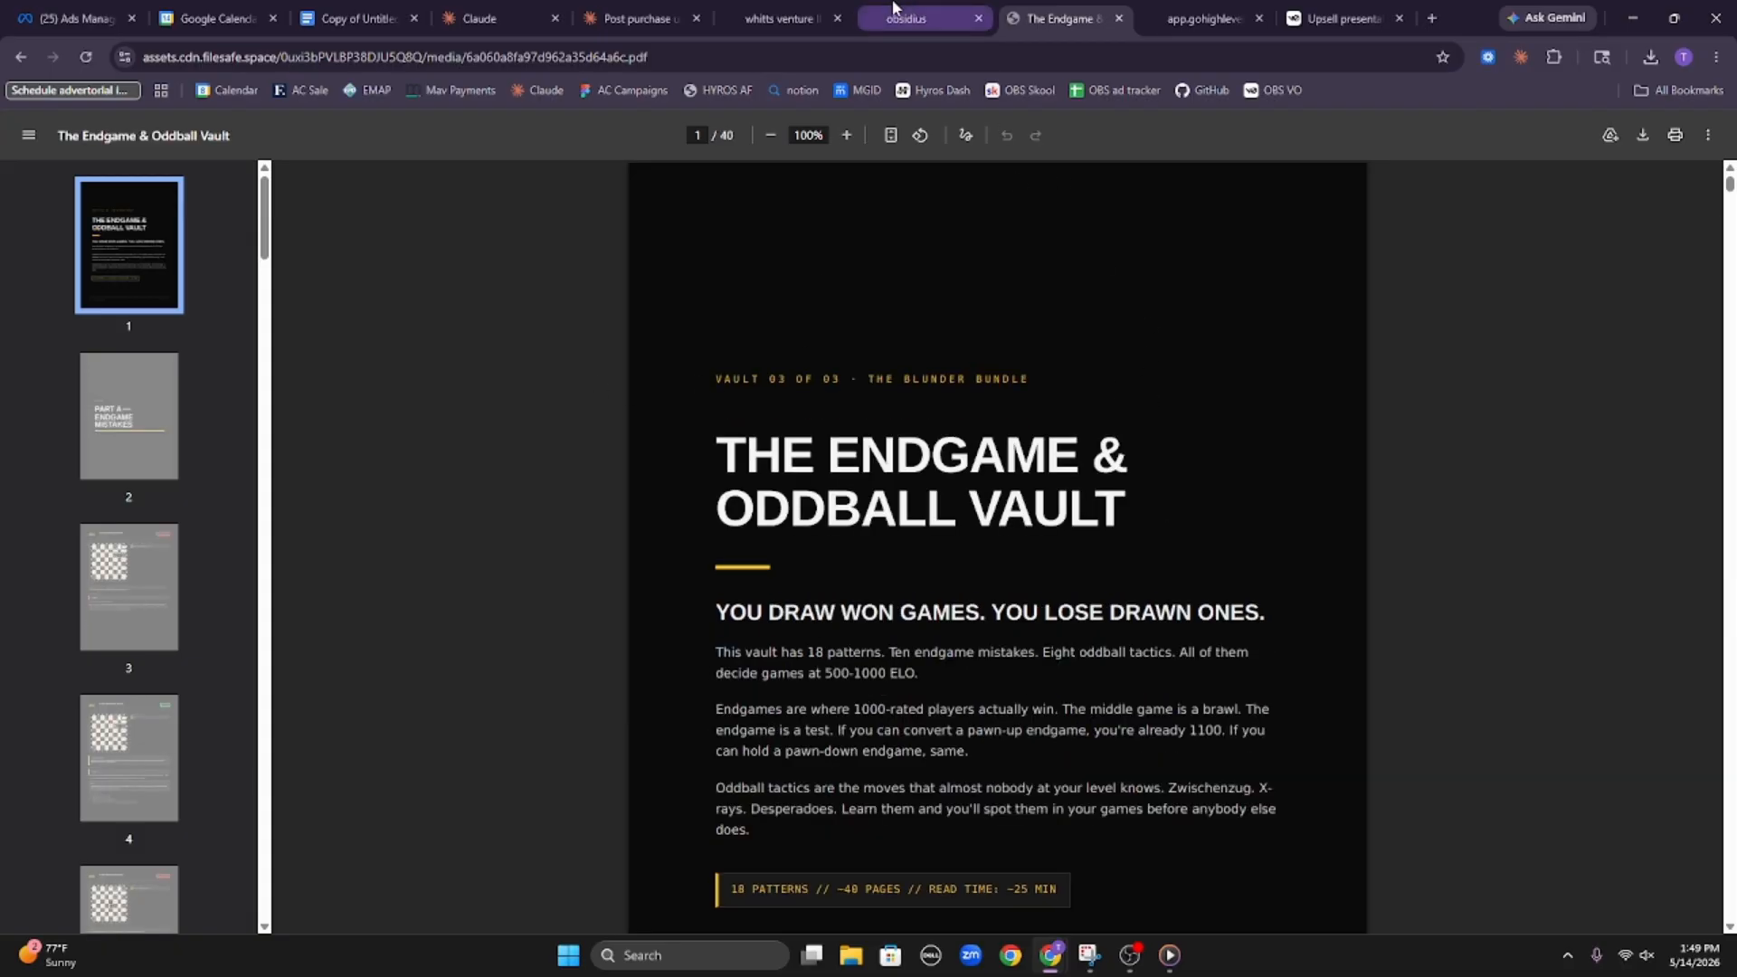
Return to the workflow, save the Oddball Endgame Vault link settings and save the Email action
left_click(834, 9)
left_click(1065, 680)
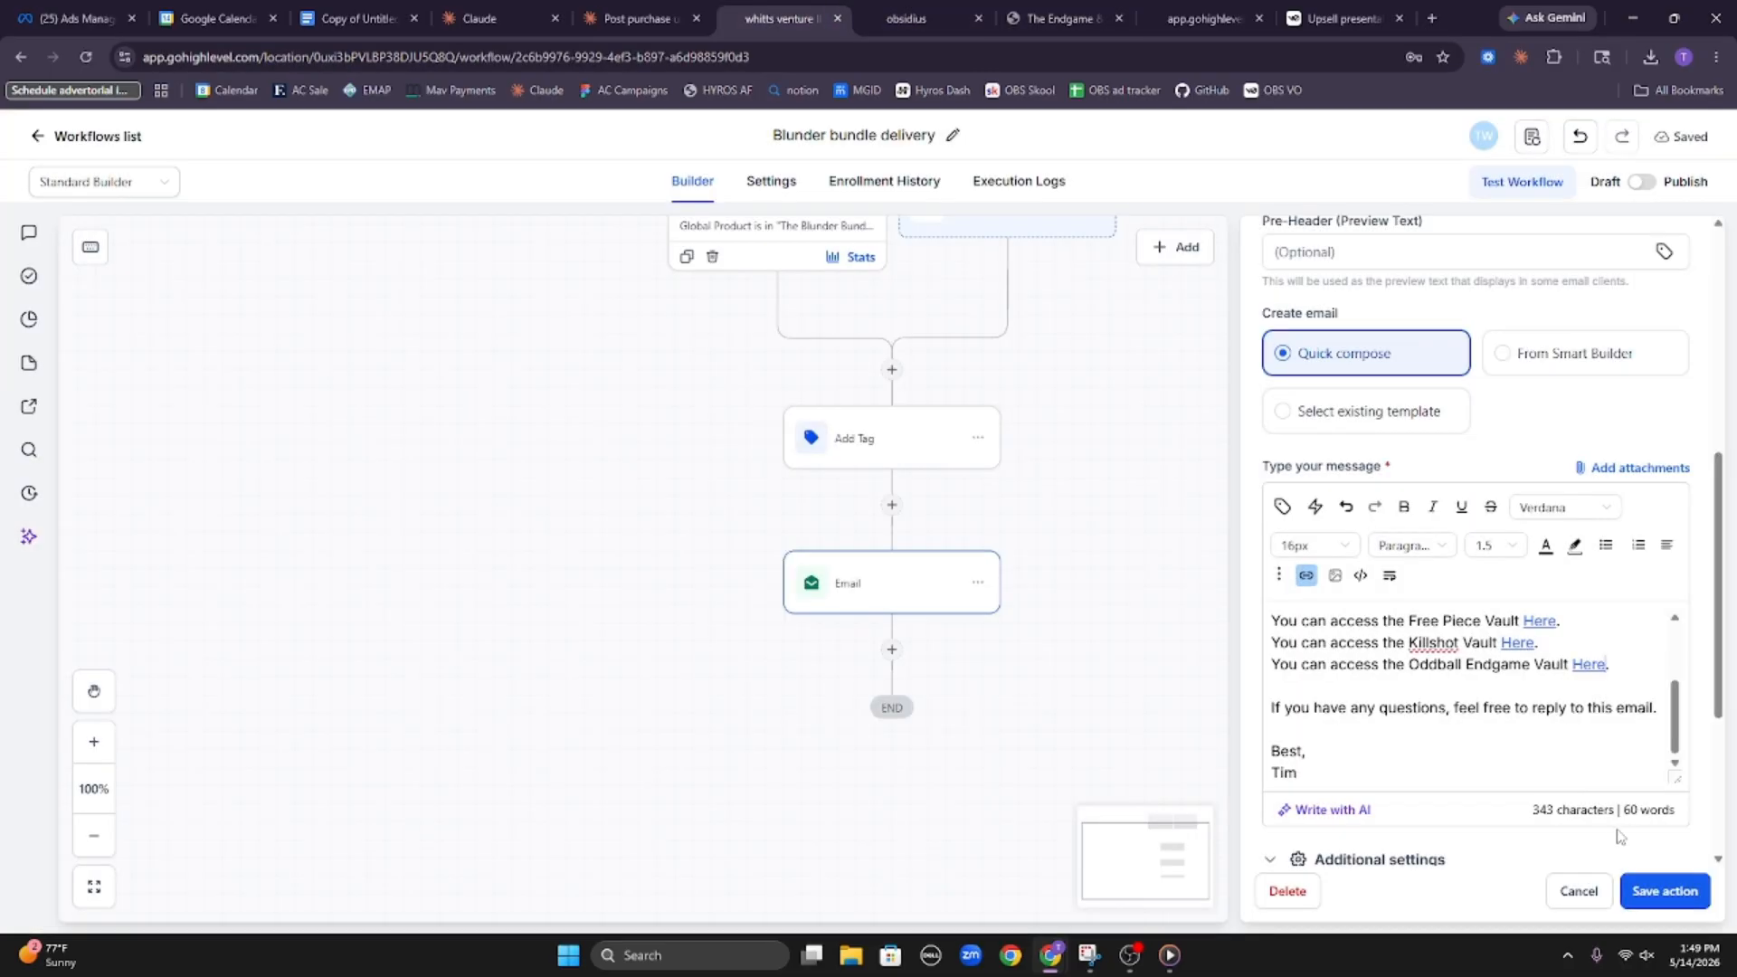
left_click(1664, 891)
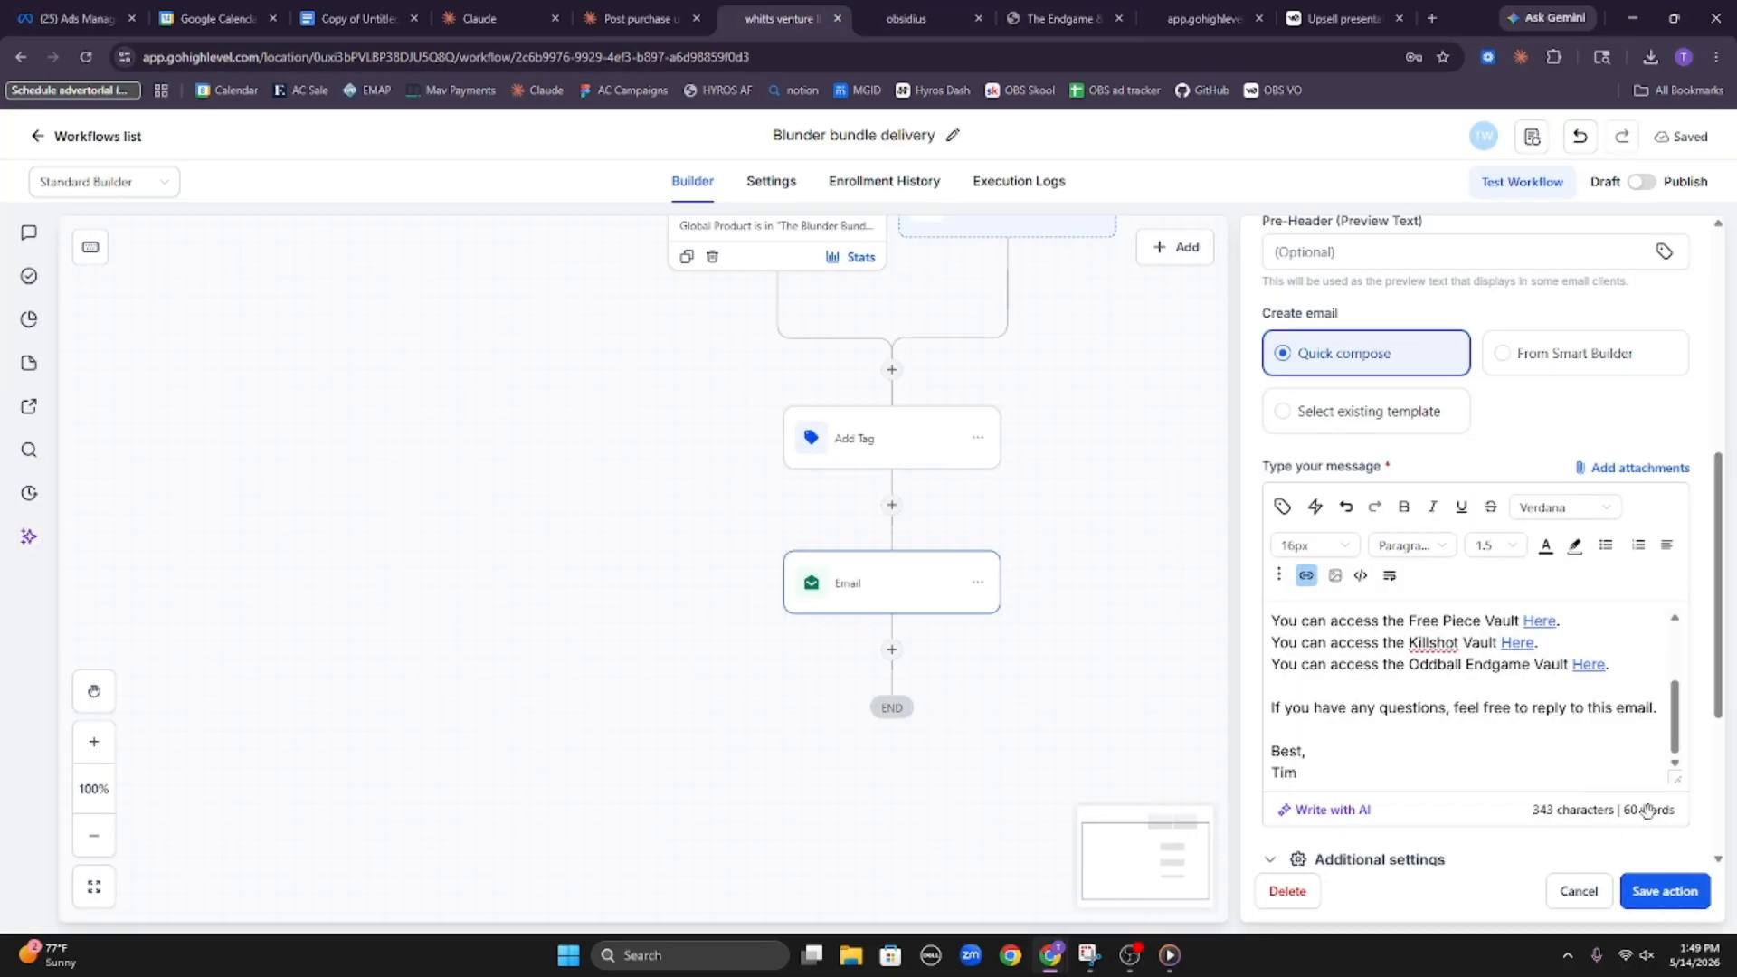
Switch the Blunder bundle delivery workflow from draft to published and save it
left_click(1642, 181)
left_click(1682, 137)
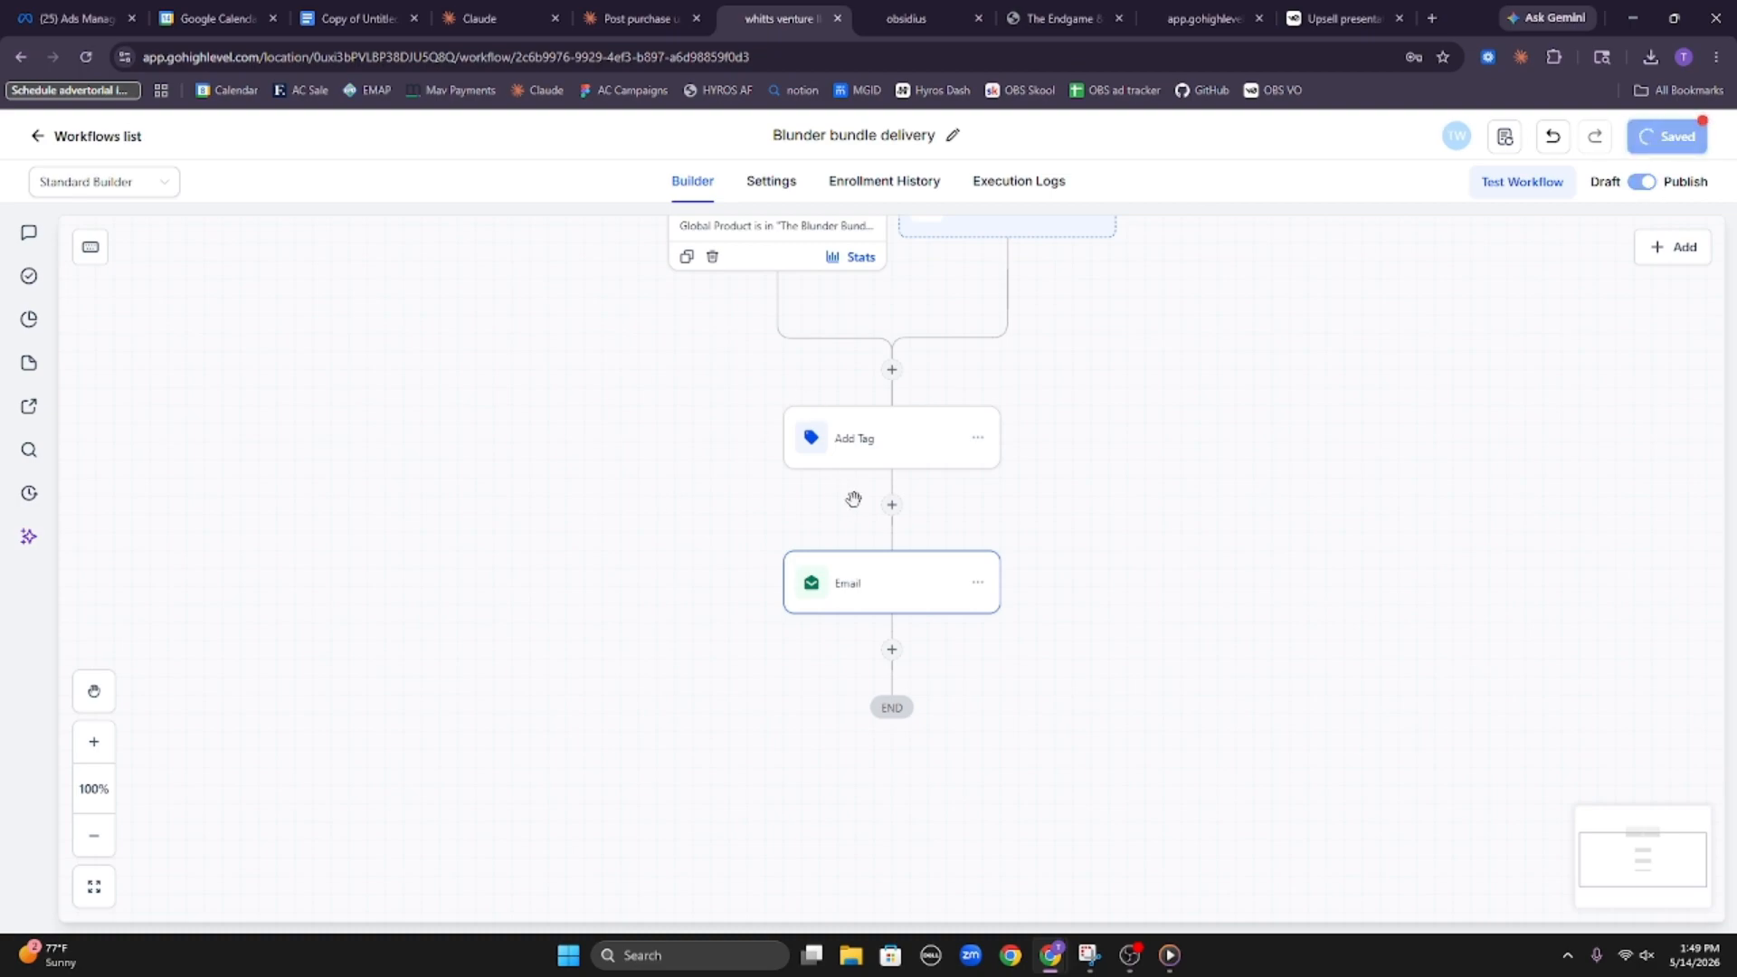
scroll(859, 414, "down", 3)
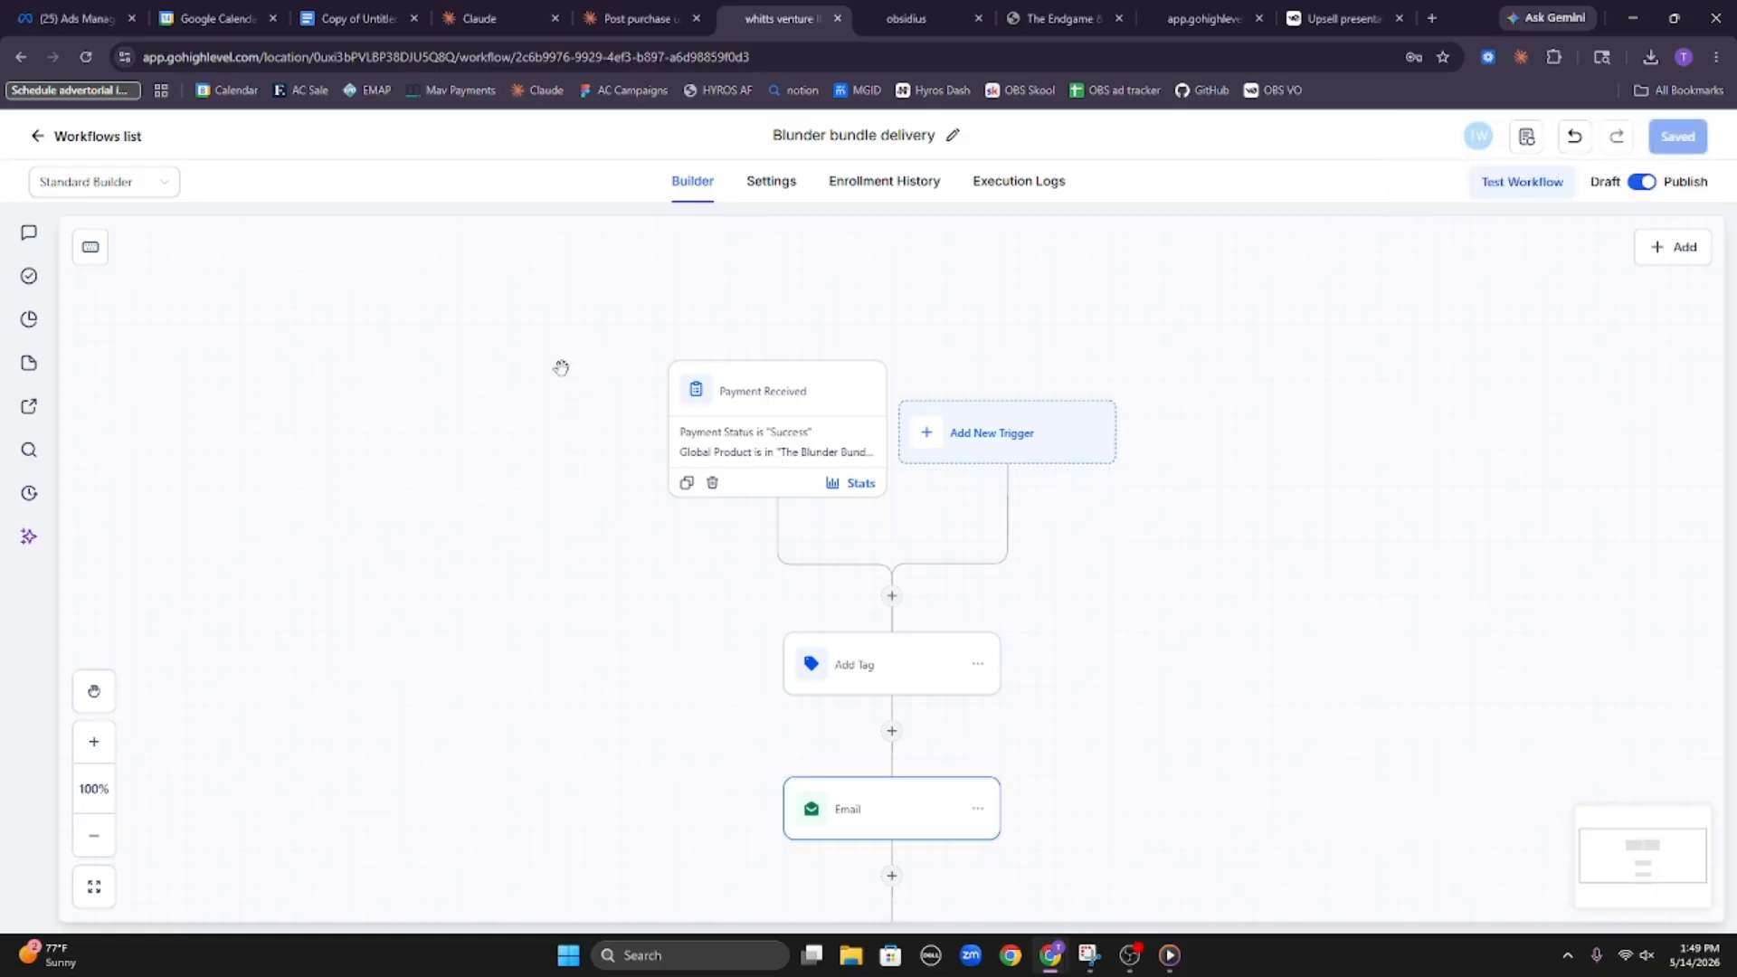
Leave the workflow and open the Chess front funnel to view its list of funnel steps
left_click(99, 138)
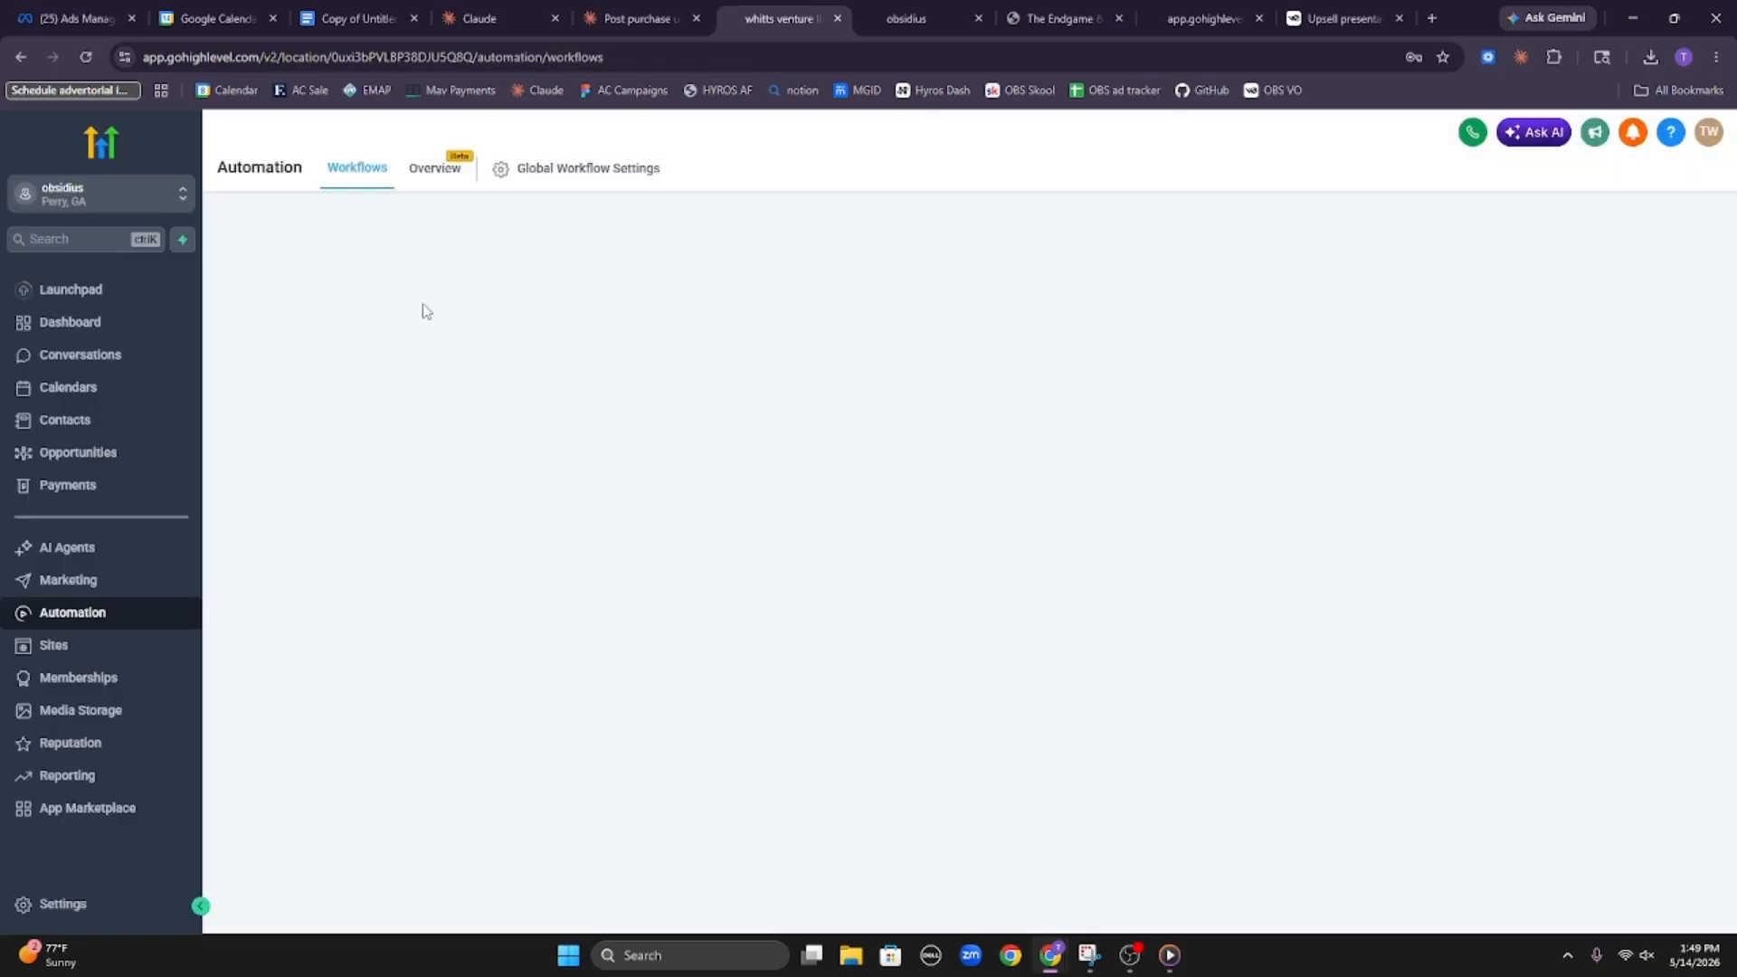
left_click(158, 651)
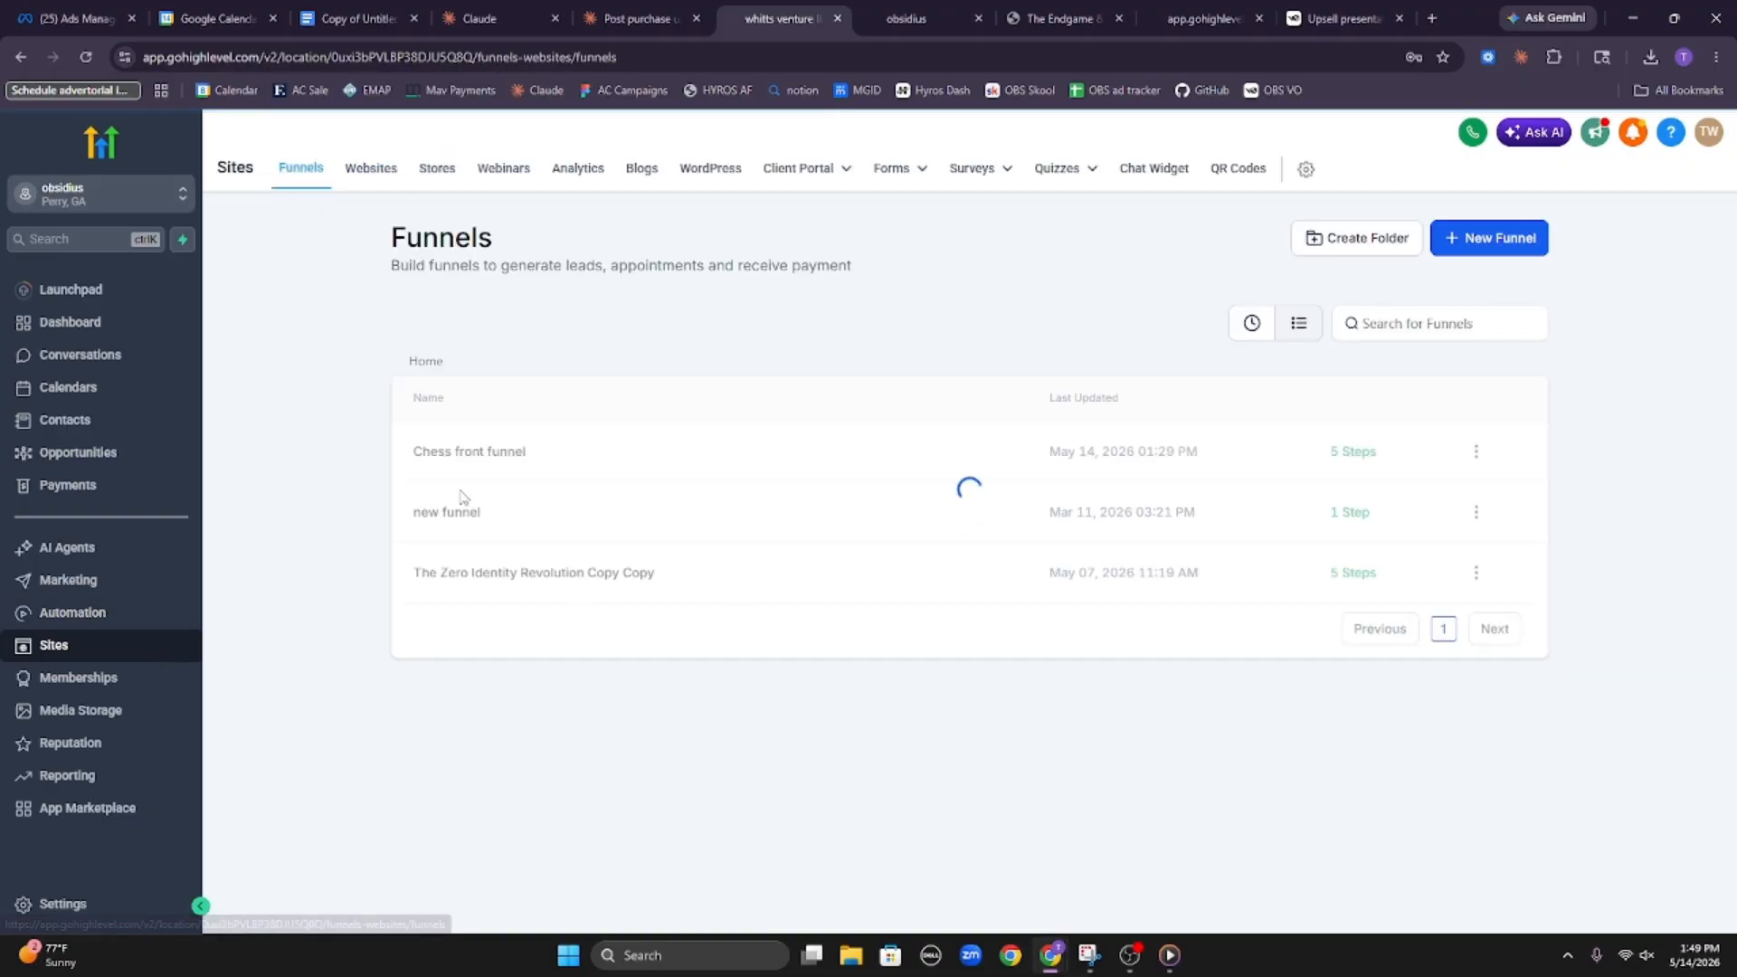
left_click(484, 464)
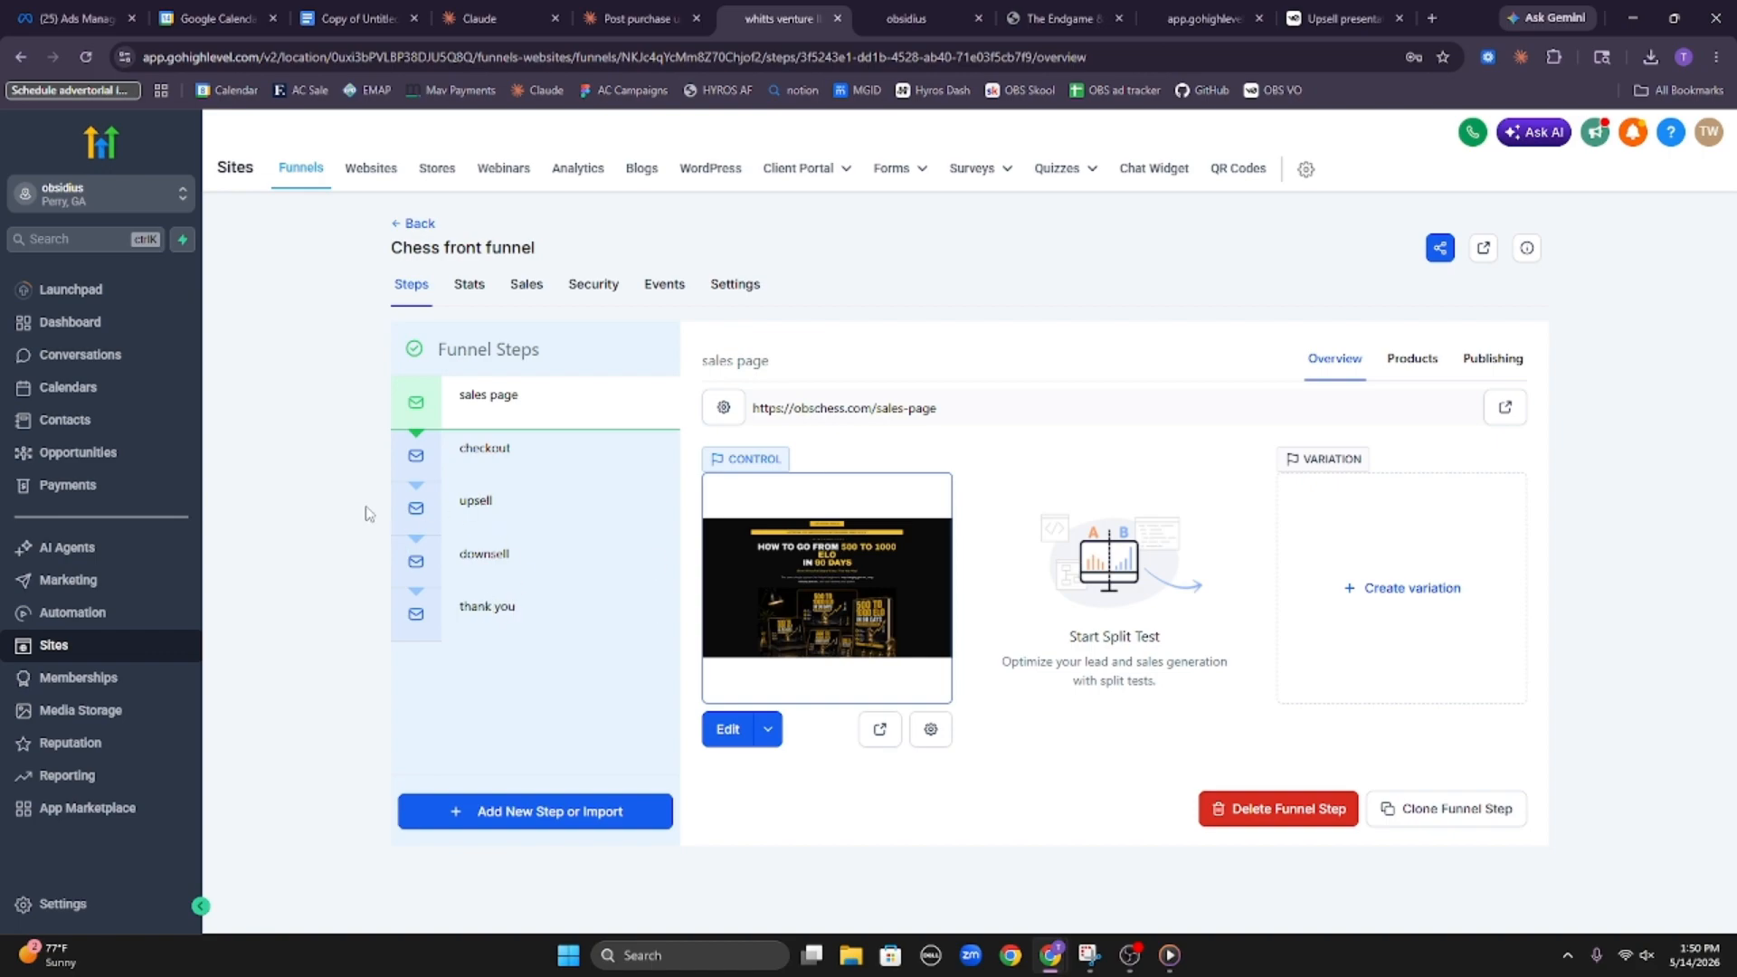
left_click_drag(662, 480, 694, 559)
left_click(1036, 302)
left_click_drag(449, 535, 569, 563)
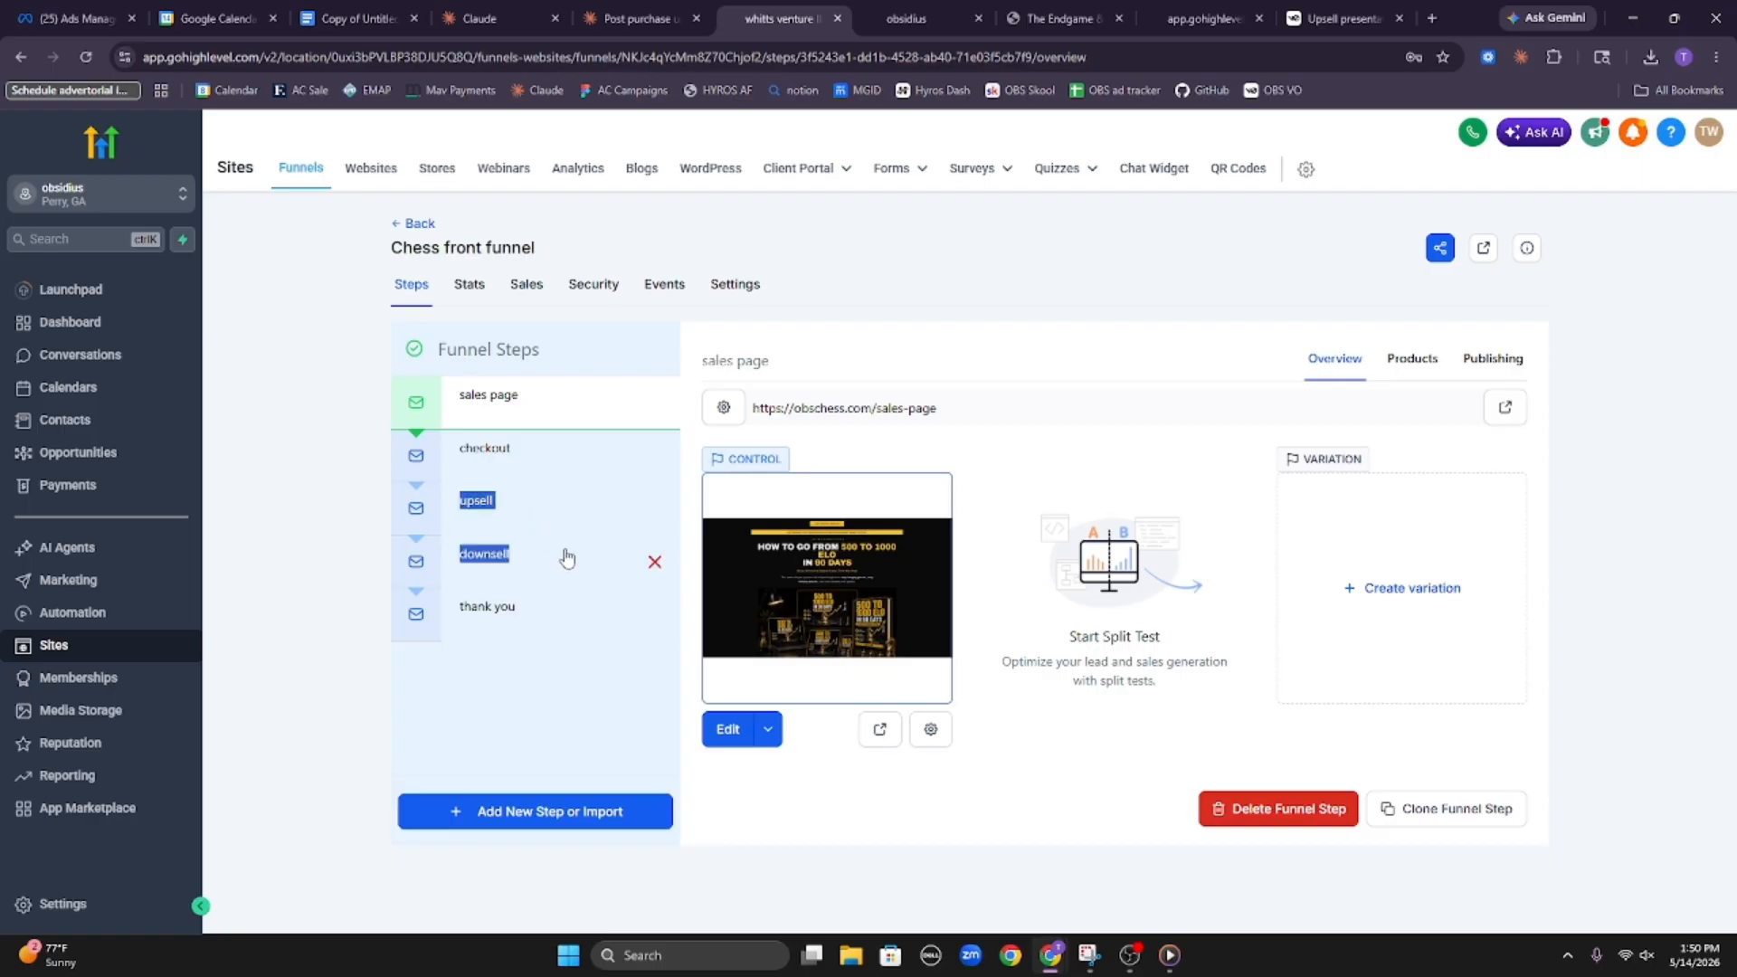
left_click(338, 492)
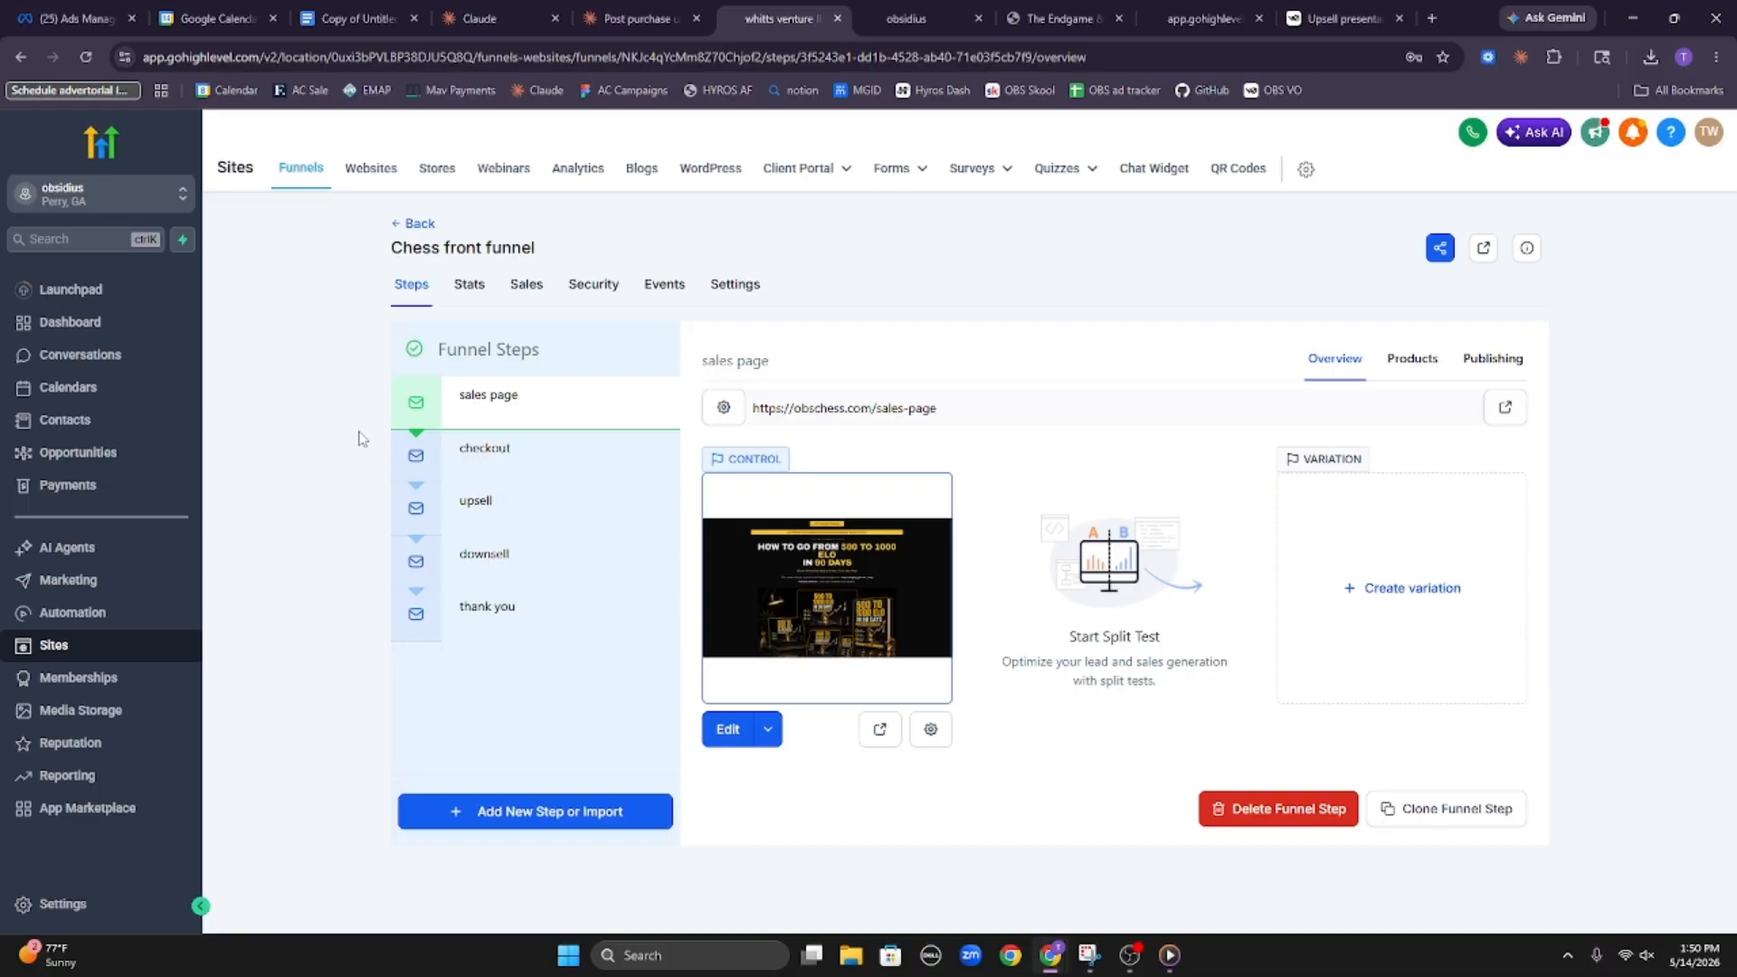
triple_click(532, 403)
left_click(1064, 264)
left_click_drag(425, 402, 554, 593)
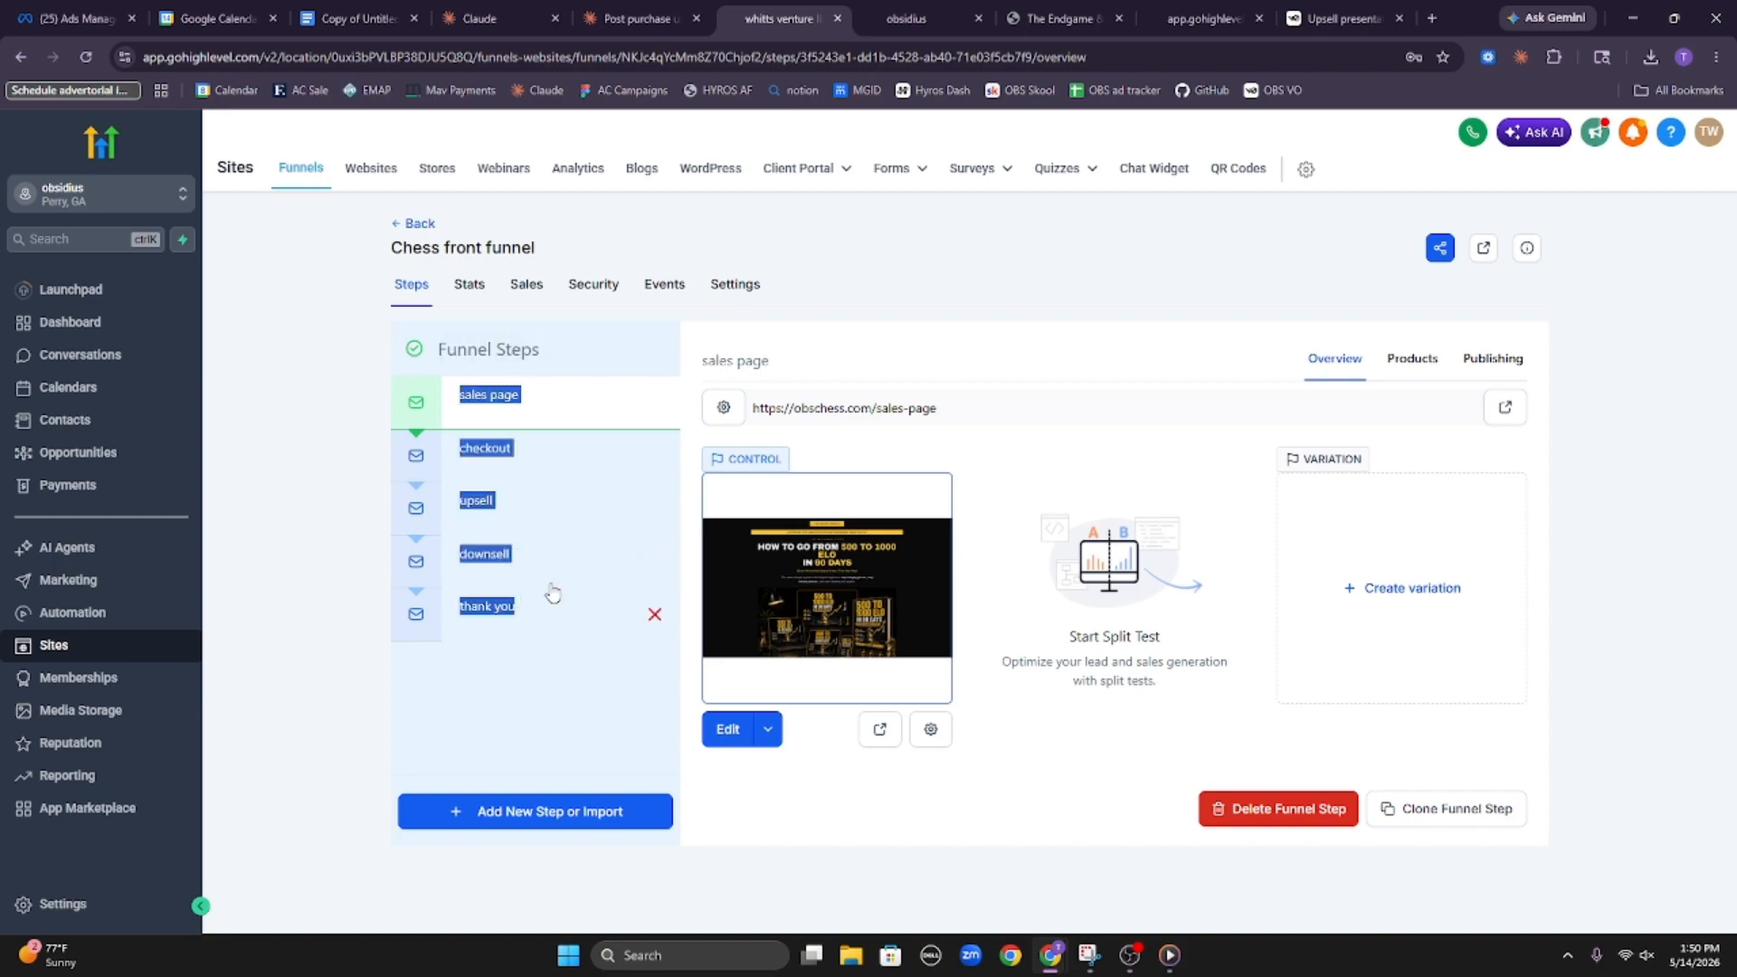
left_click(956, 330)
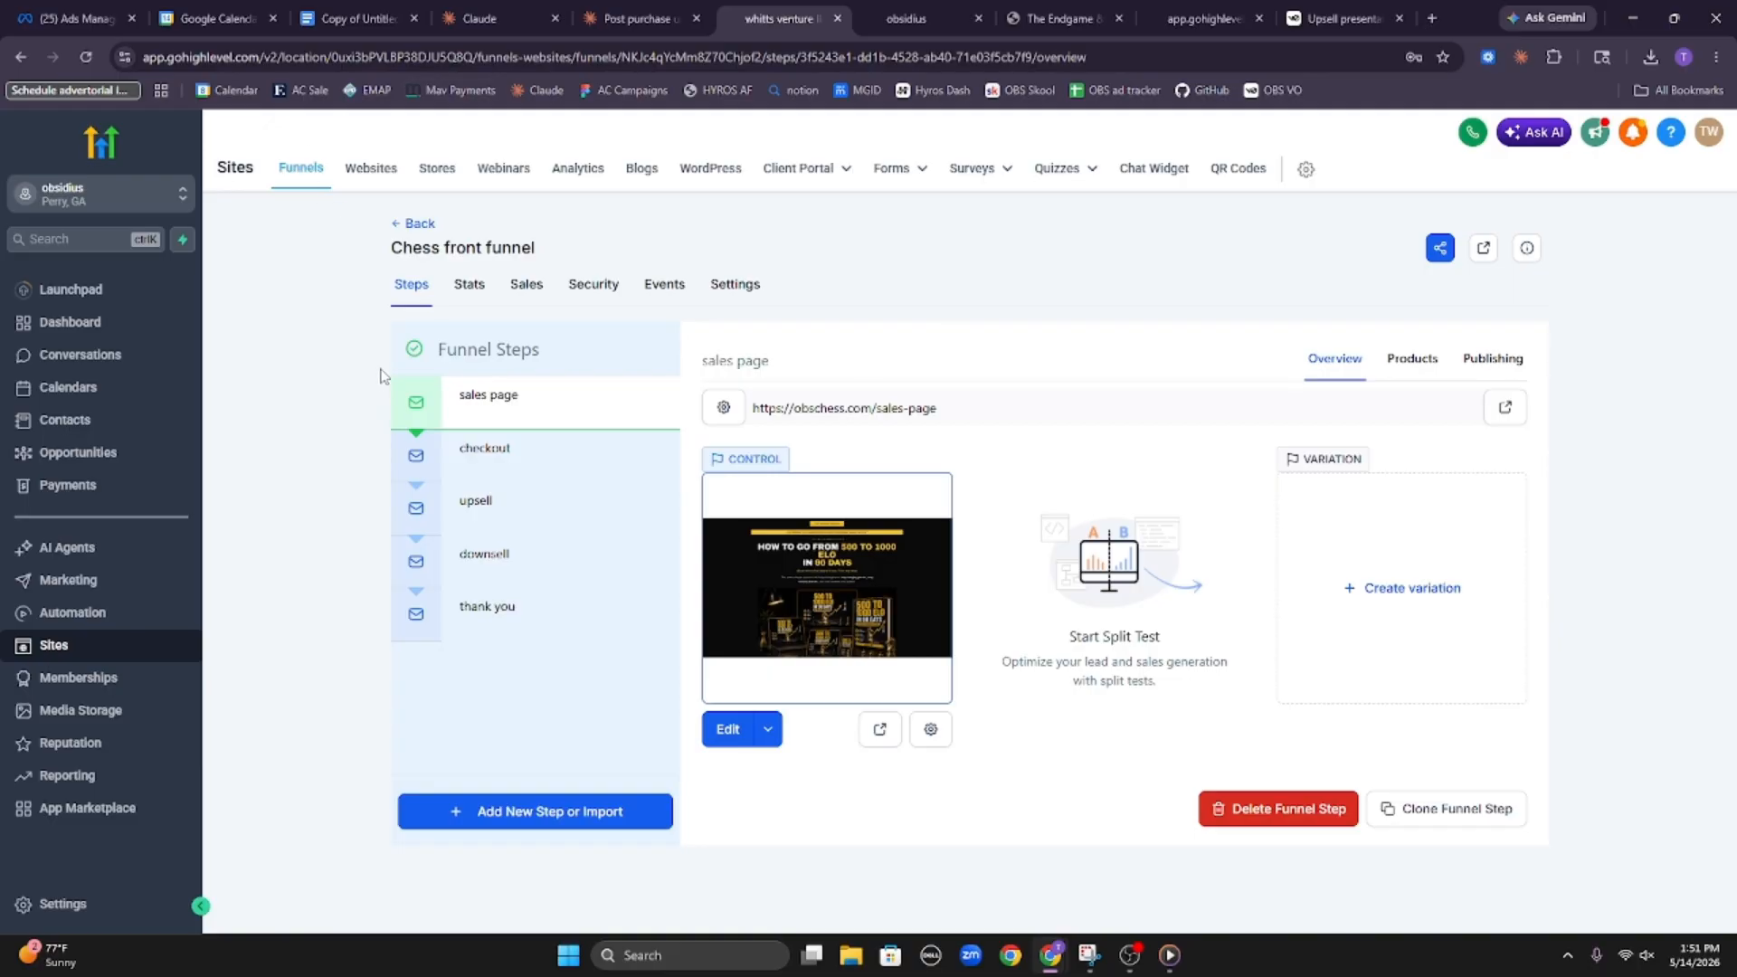
double_click(561, 403)
left_click(1012, 280)
left_click_drag(372, 384, 636, 643)
left_click(940, 288)
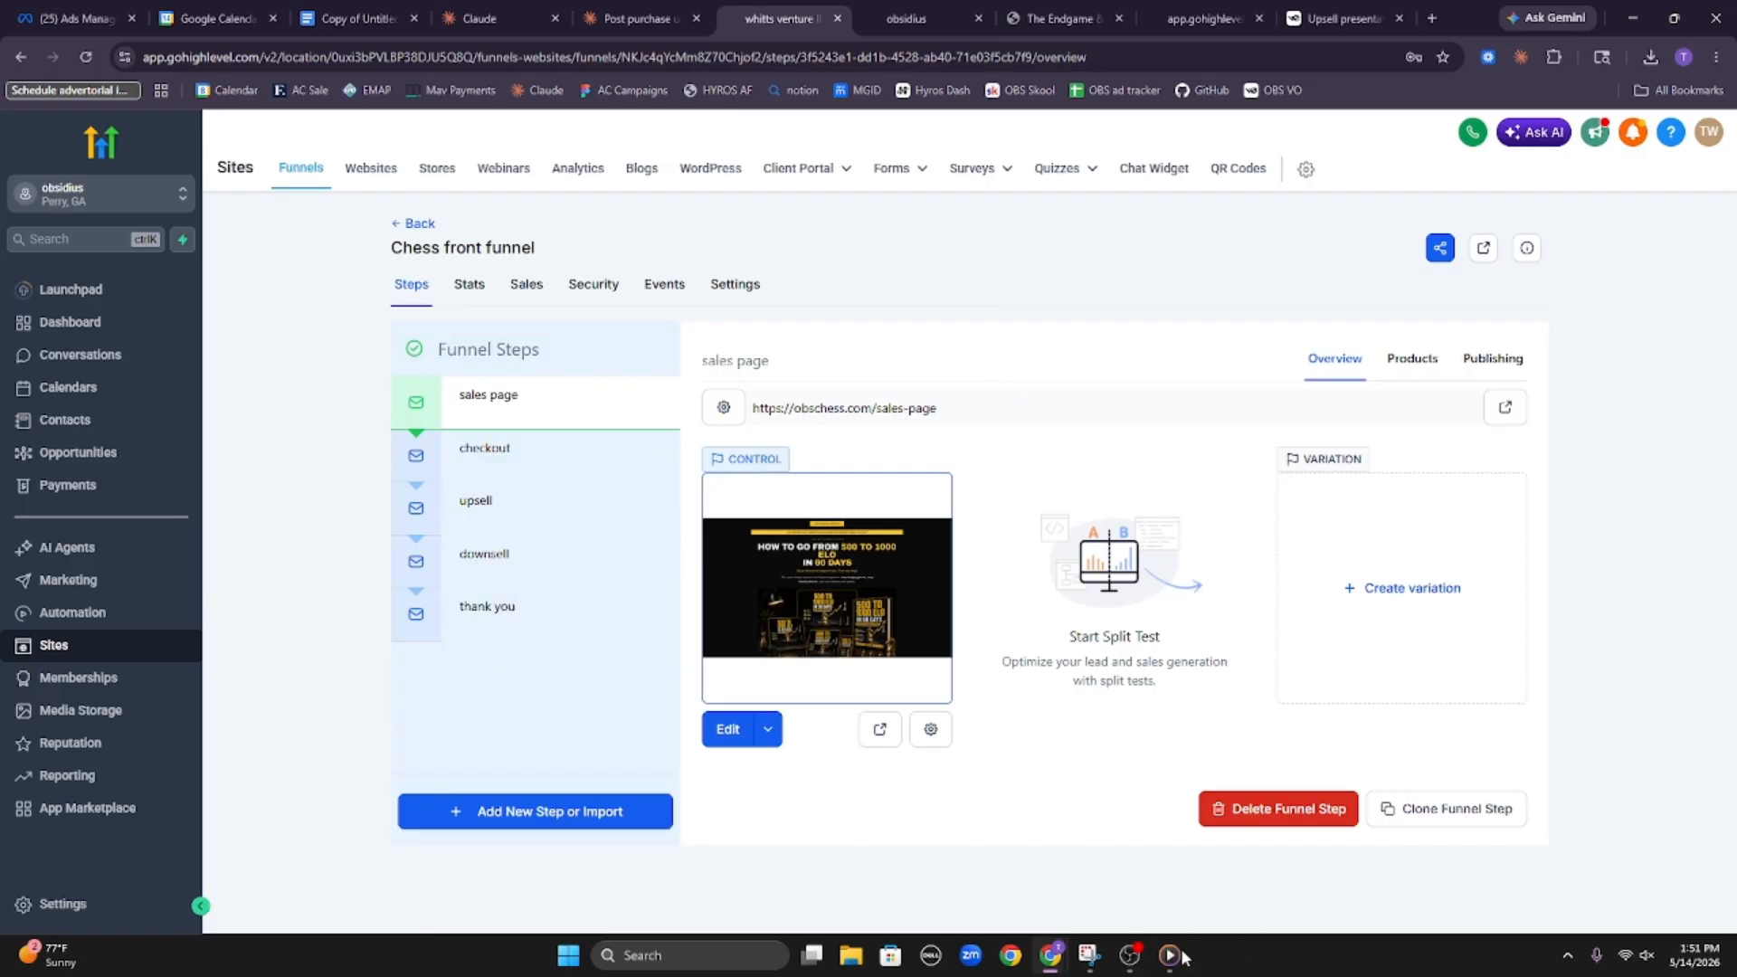